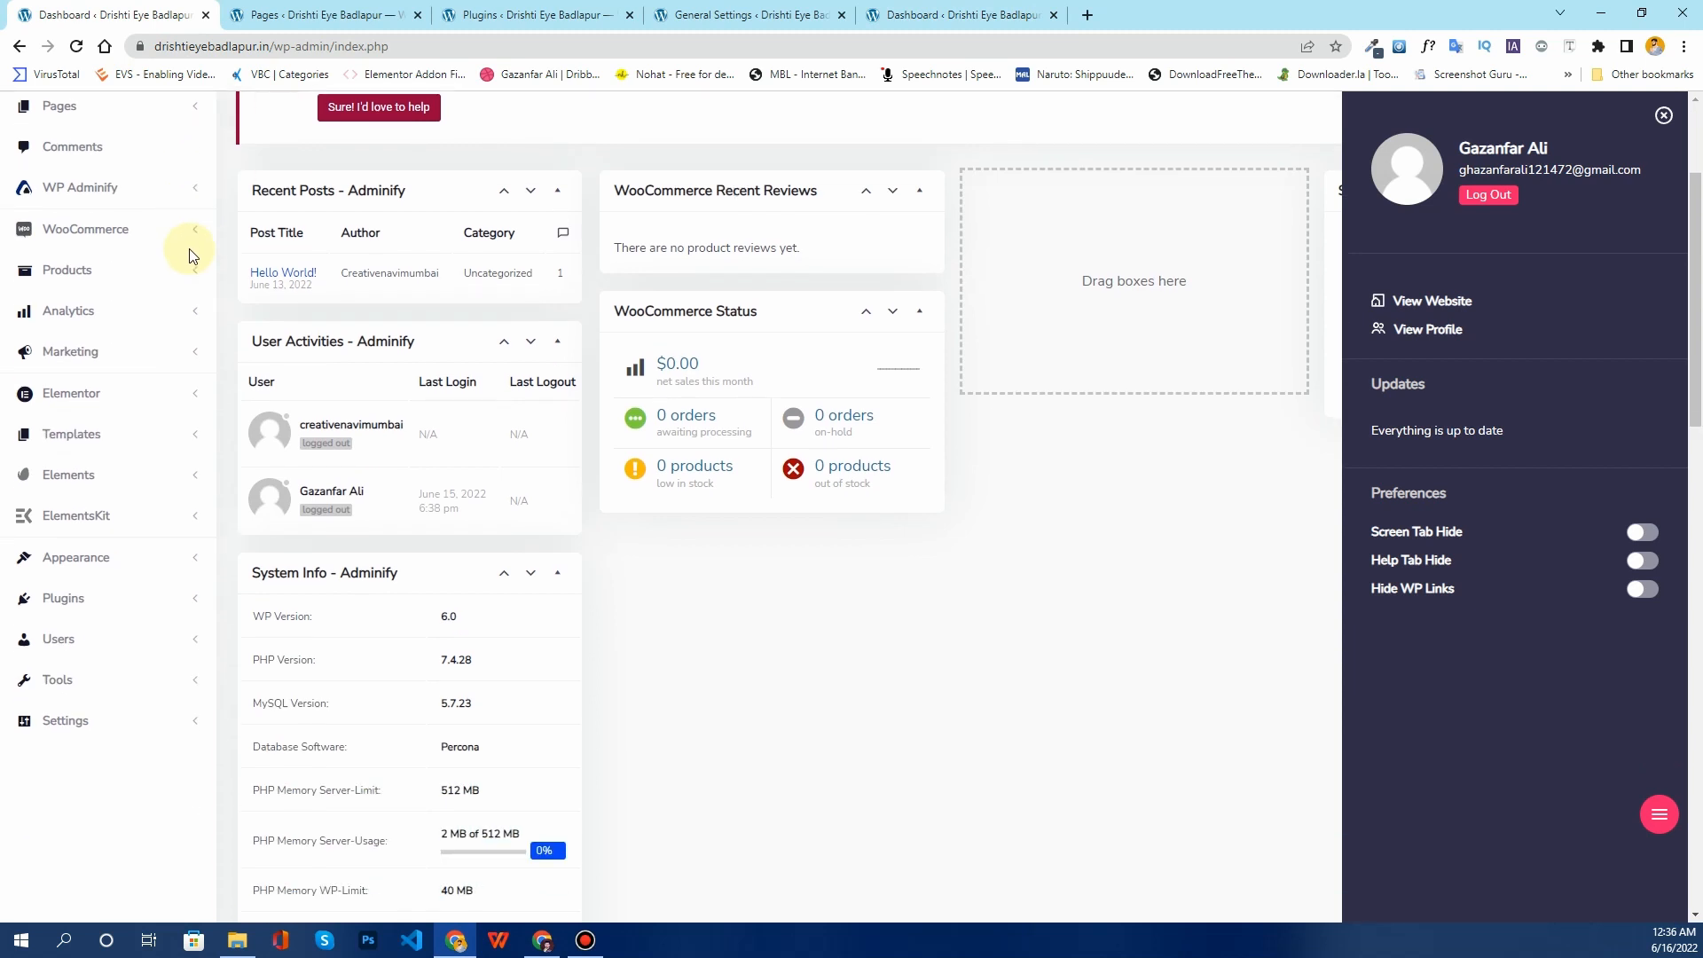
# Step: Review the restyled admin area across the dashboard, the Pages list, the installed plugins and the general settings
pyautogui.scroll(8, 186, 253)
pyautogui.scroll(1, 190, 257)
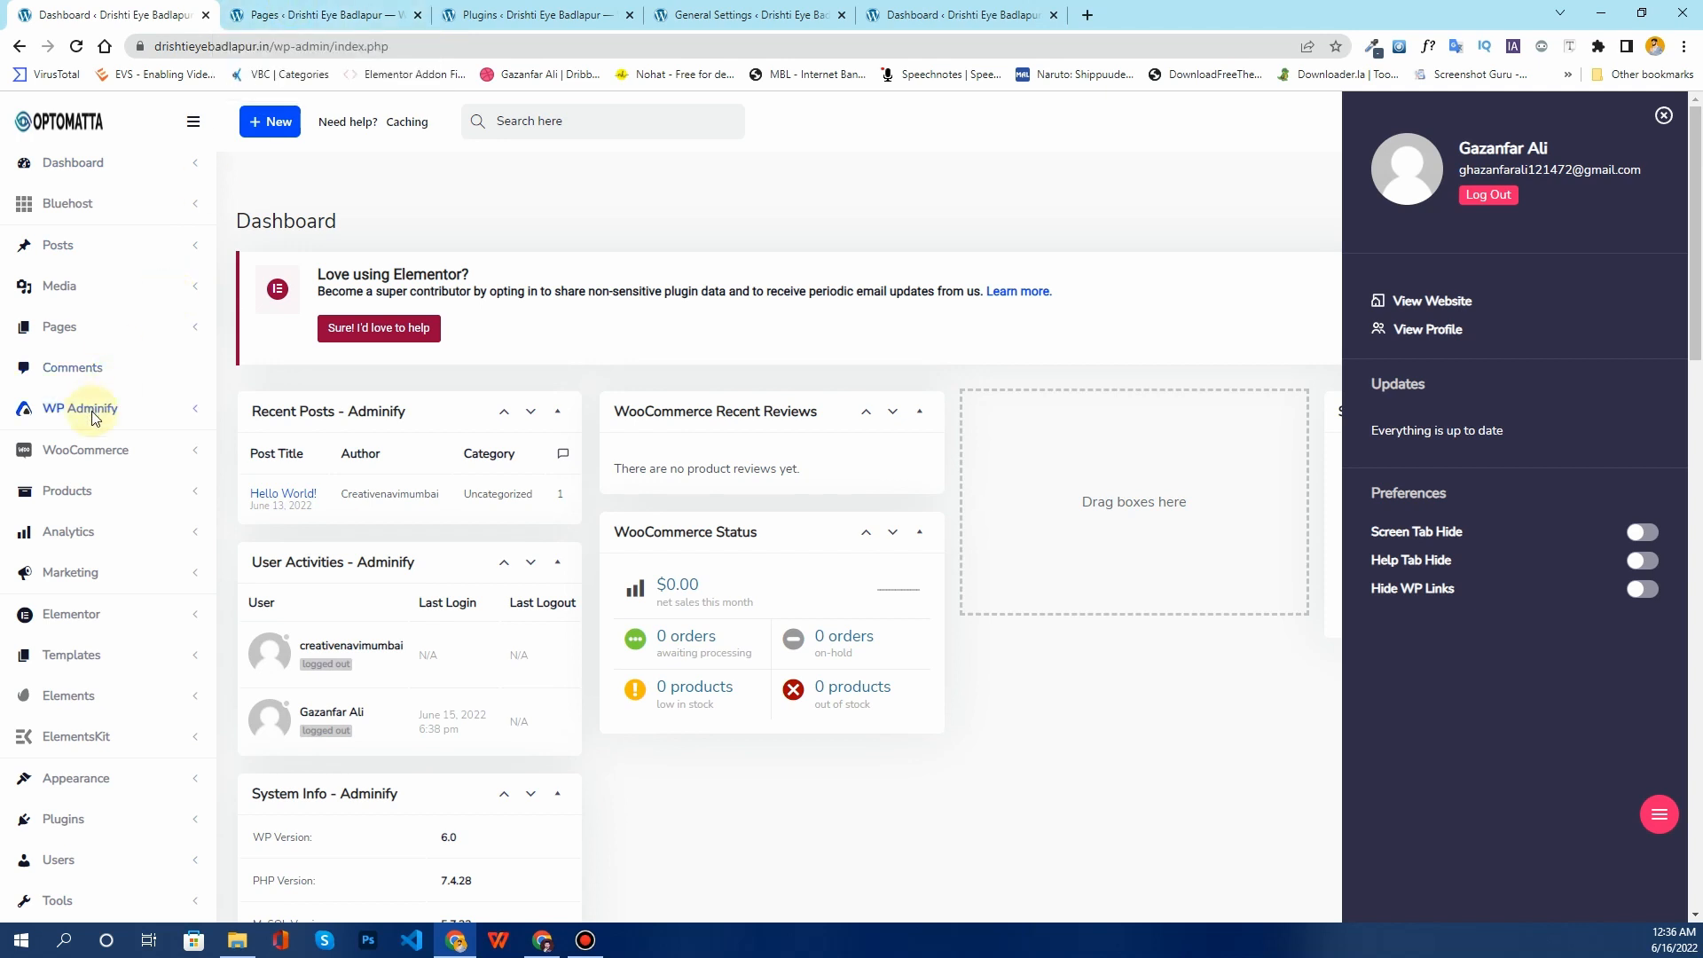
pyautogui.click(355, 27)
pyautogui.scroll(-6, 400, 208)
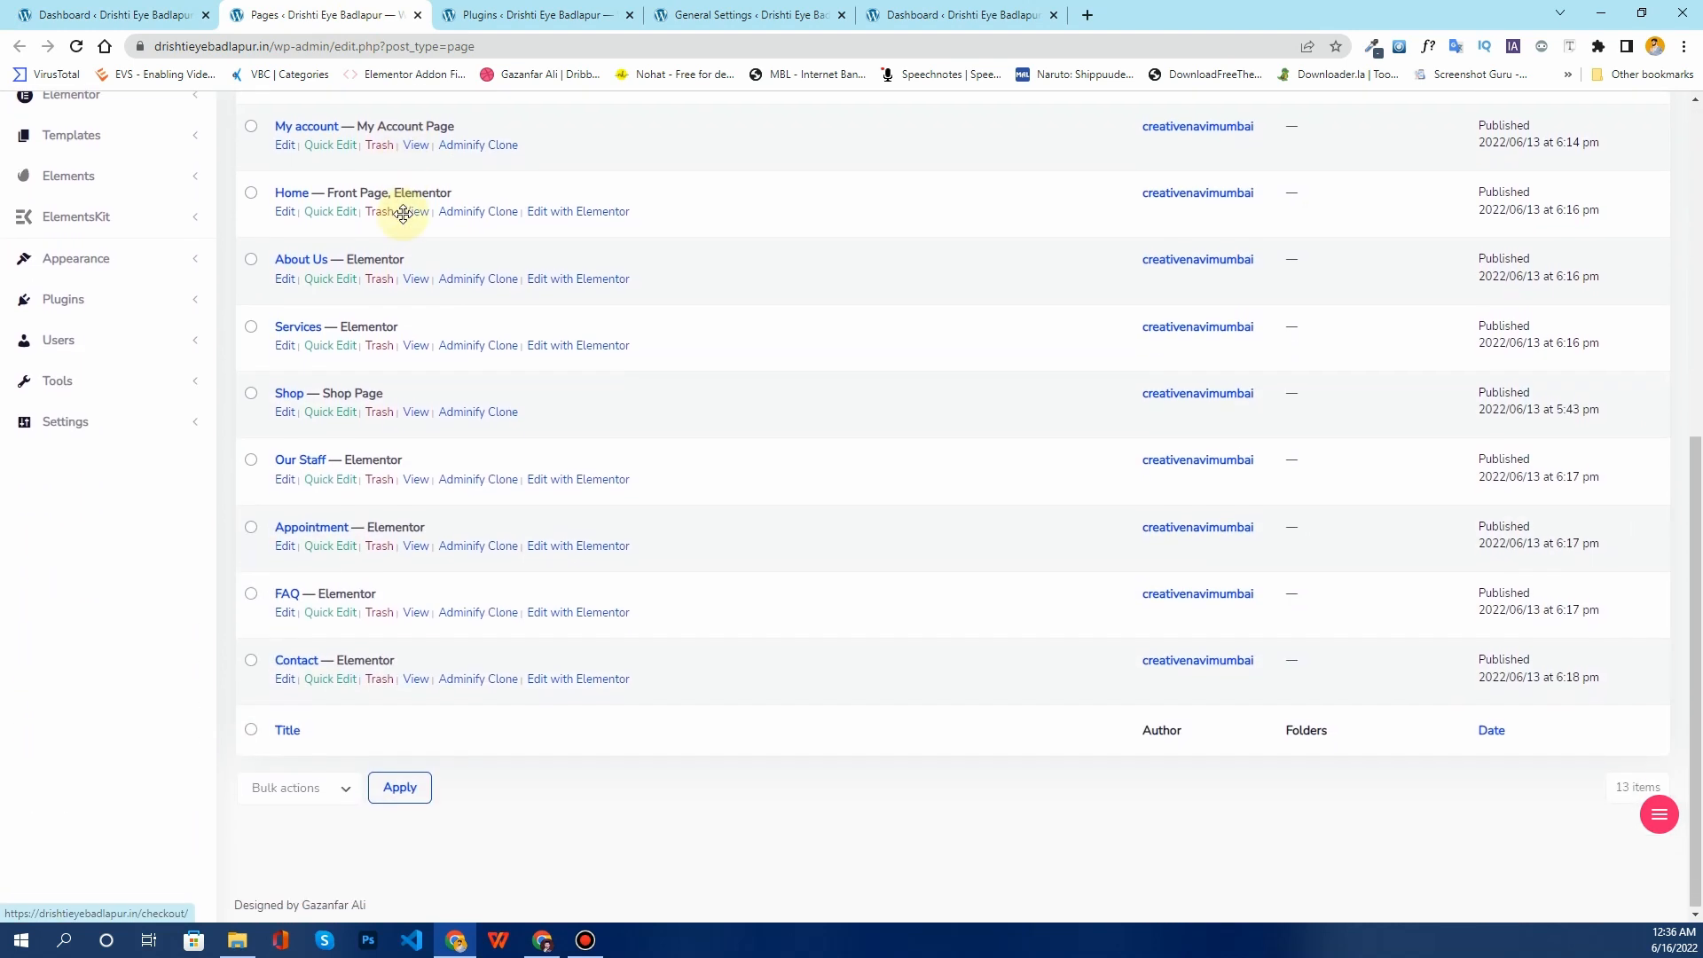
pyautogui.scroll(5, 404, 218)
pyautogui.scroll(2, 404, 215)
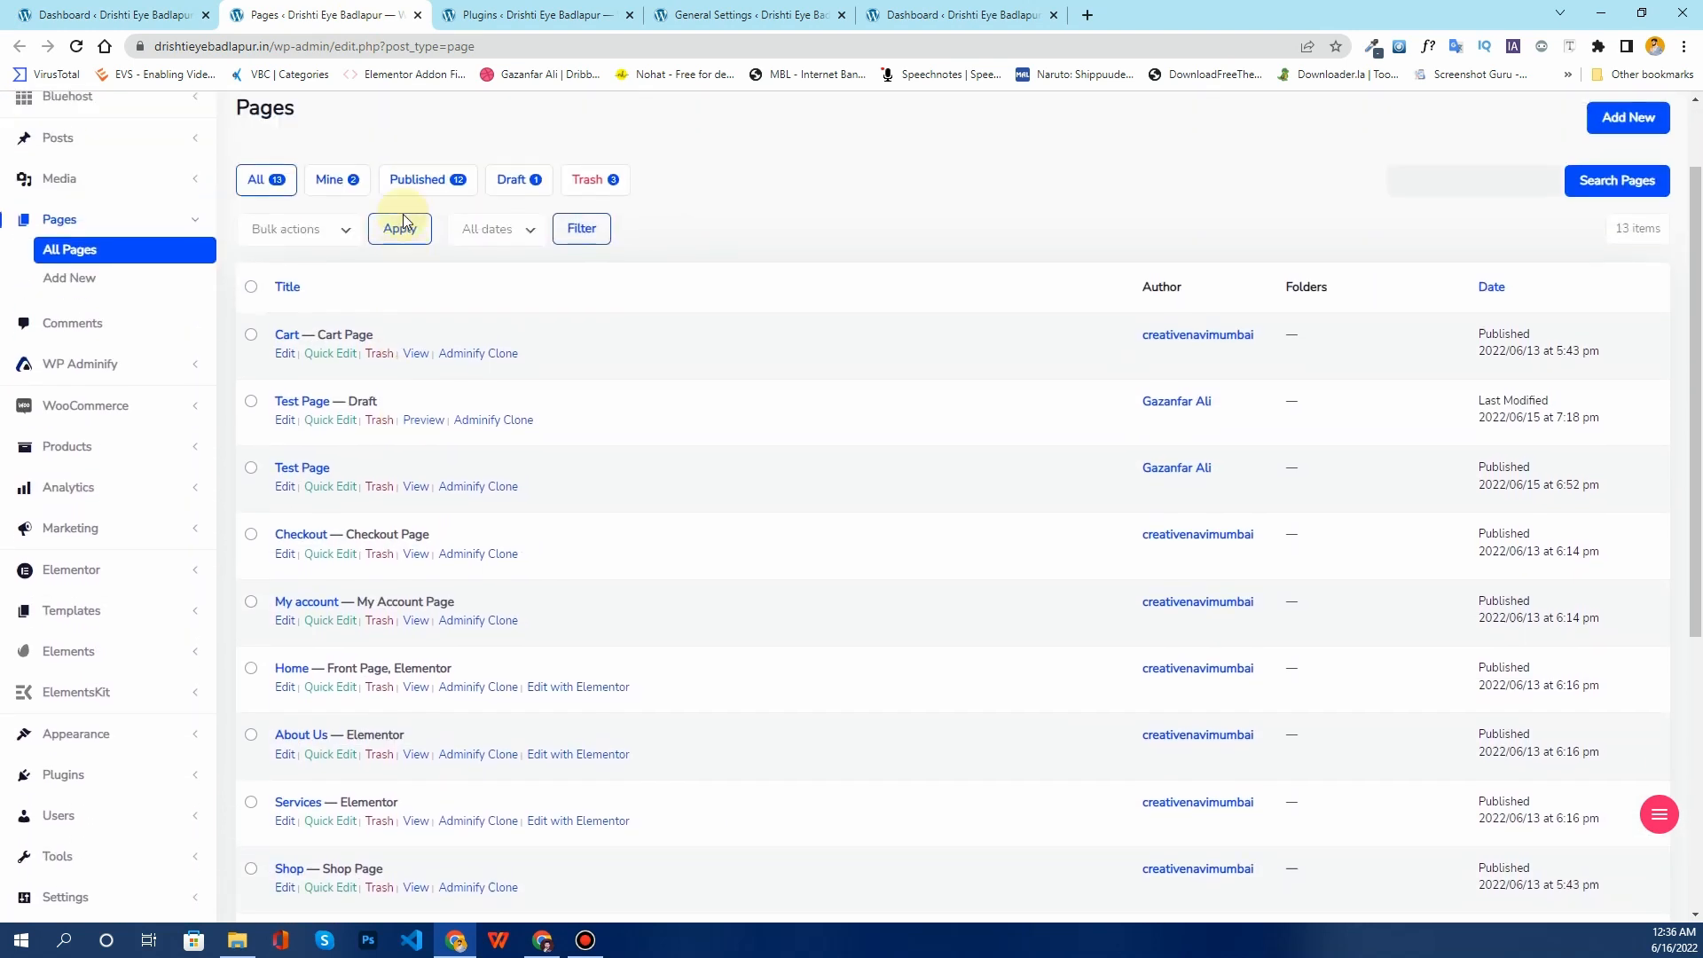
pyautogui.click(572, 8)
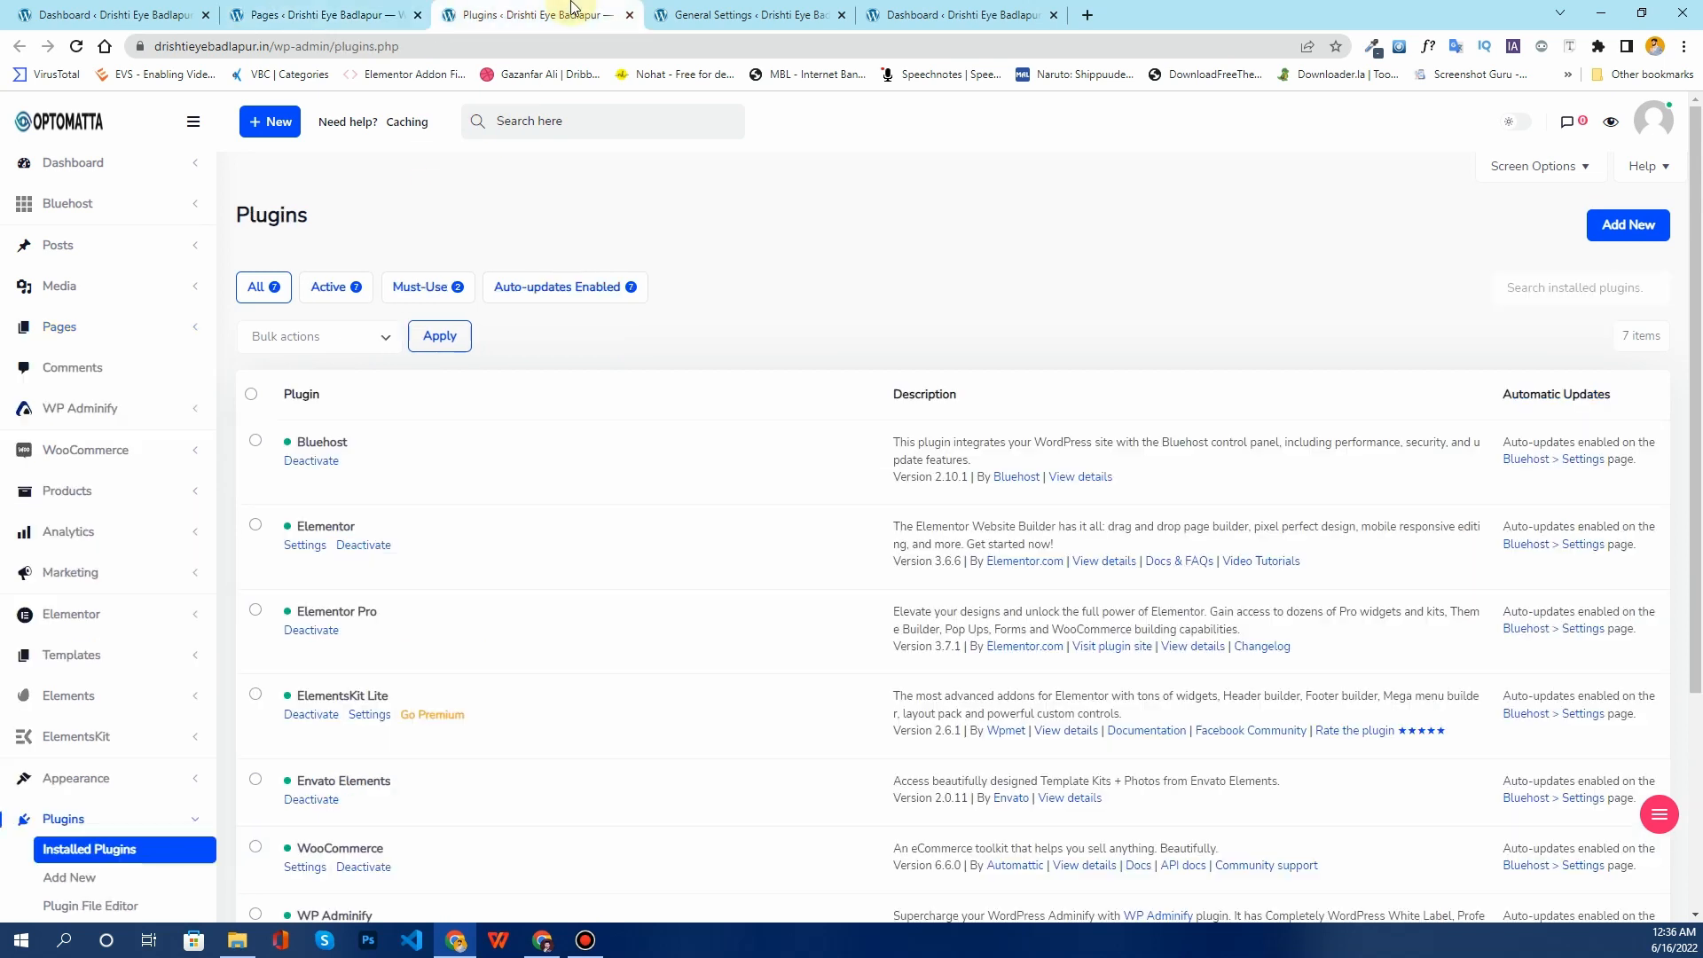
pyautogui.scroll(-4, 591, 191)
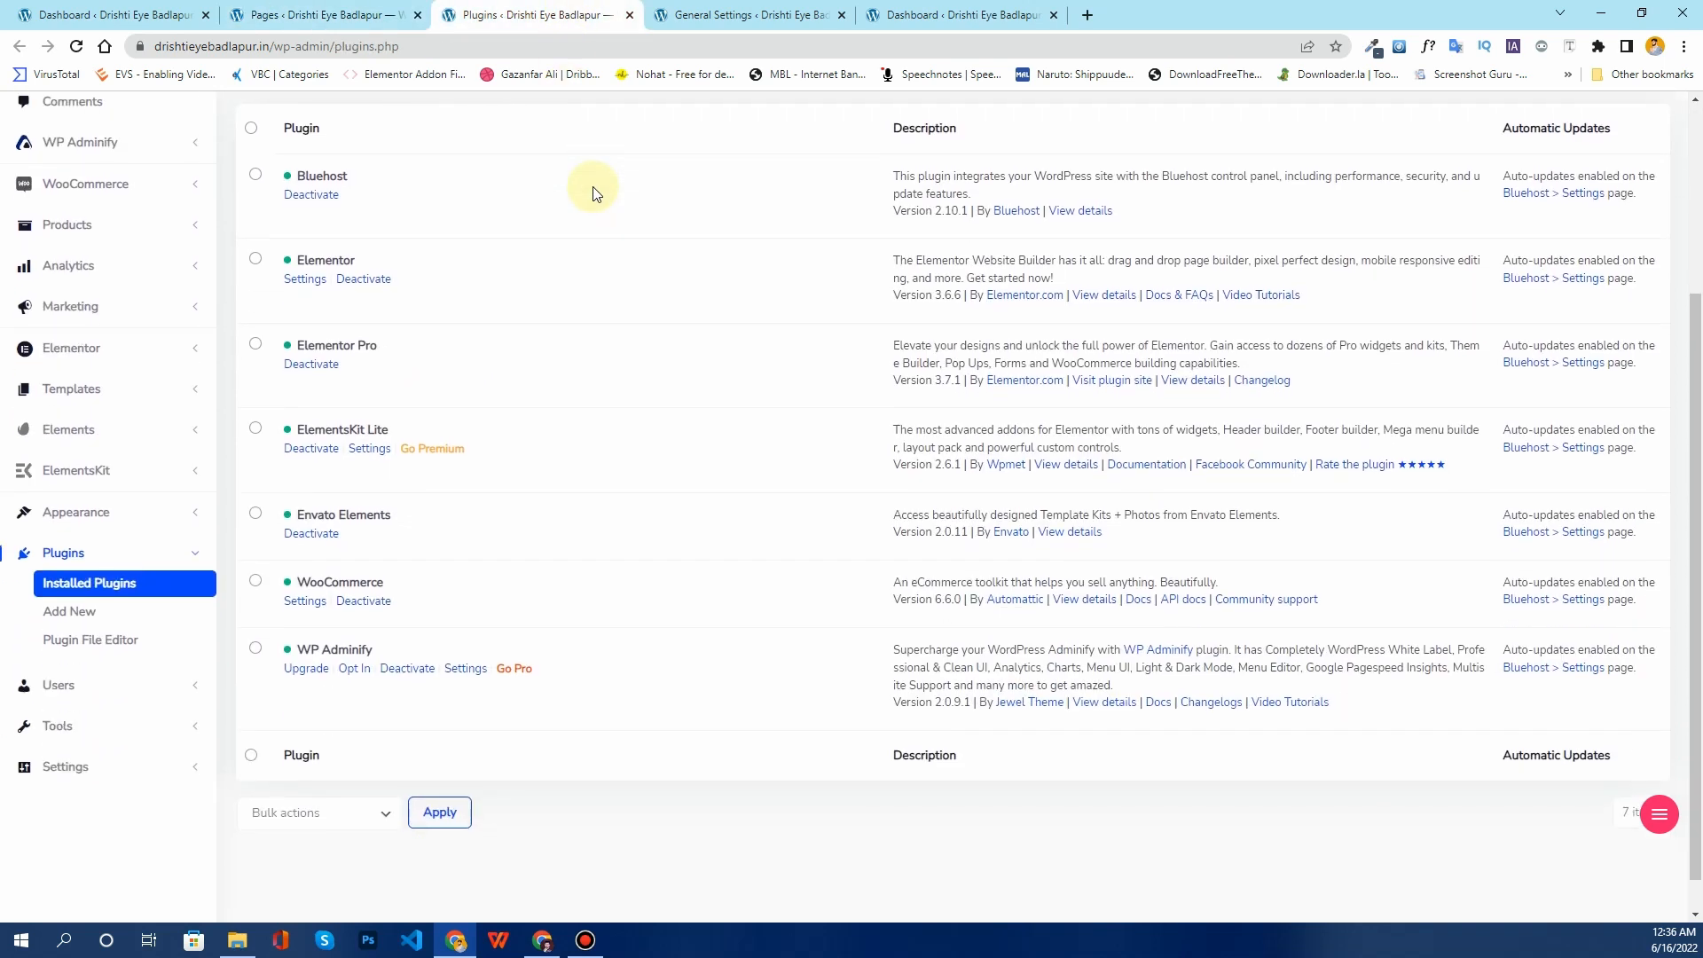
pyautogui.scroll(4, 594, 193)
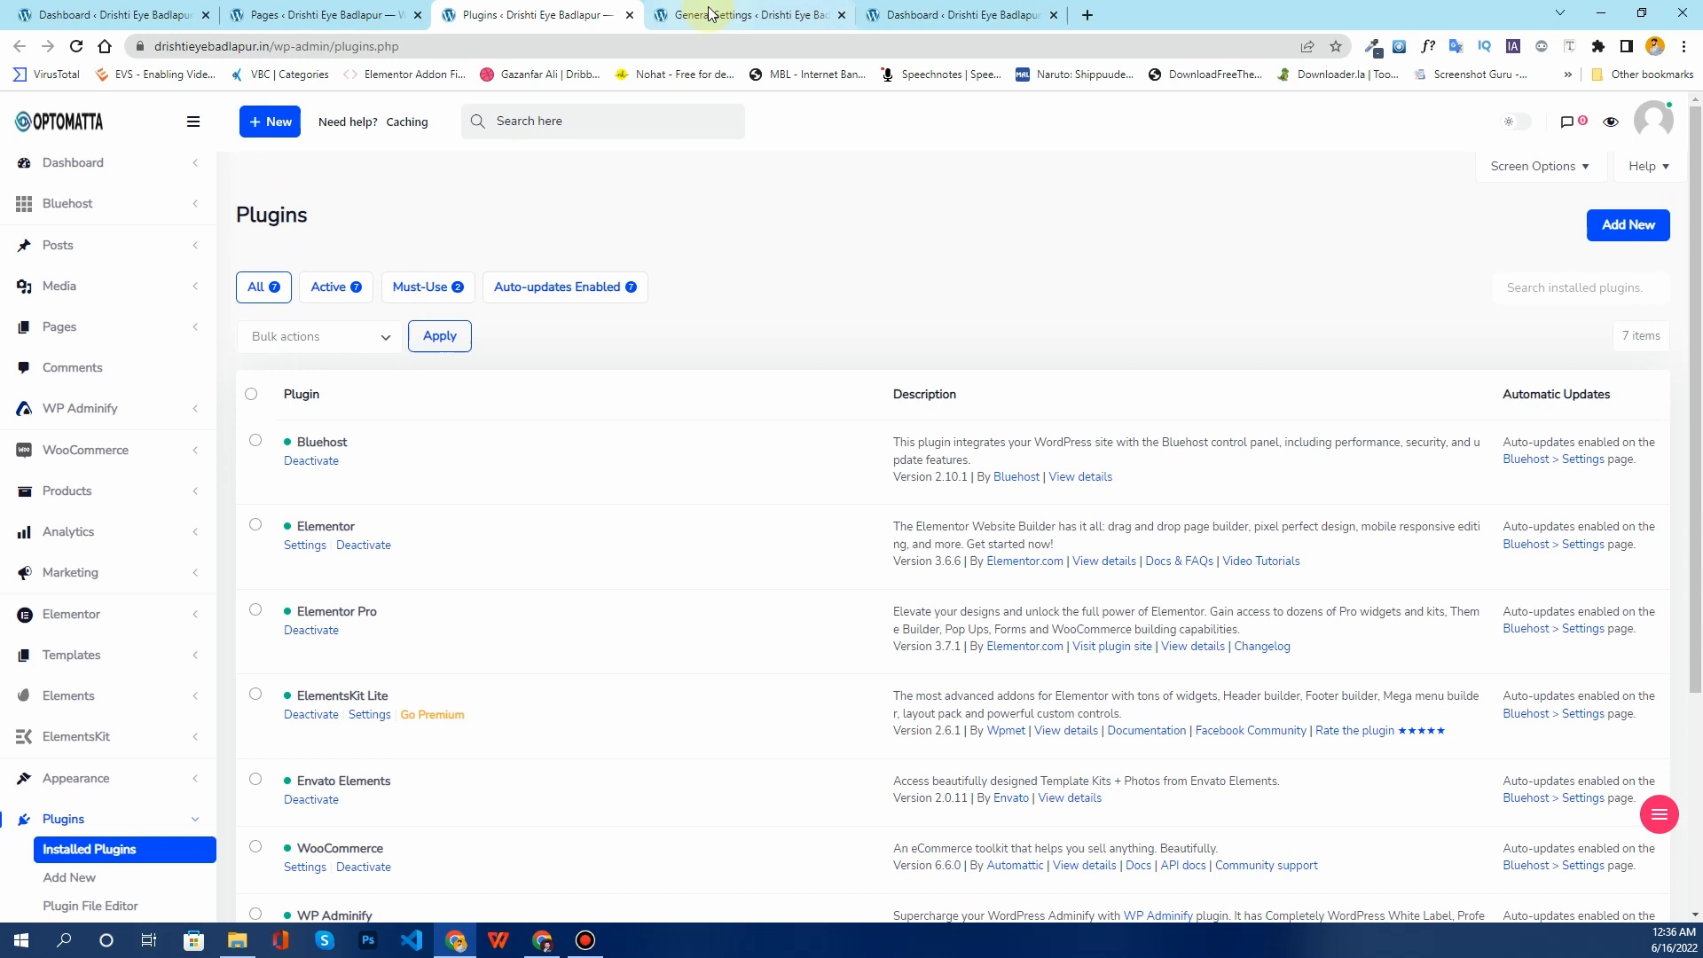
pyautogui.click(711, 12)
pyautogui.scroll(-9, 725, 180)
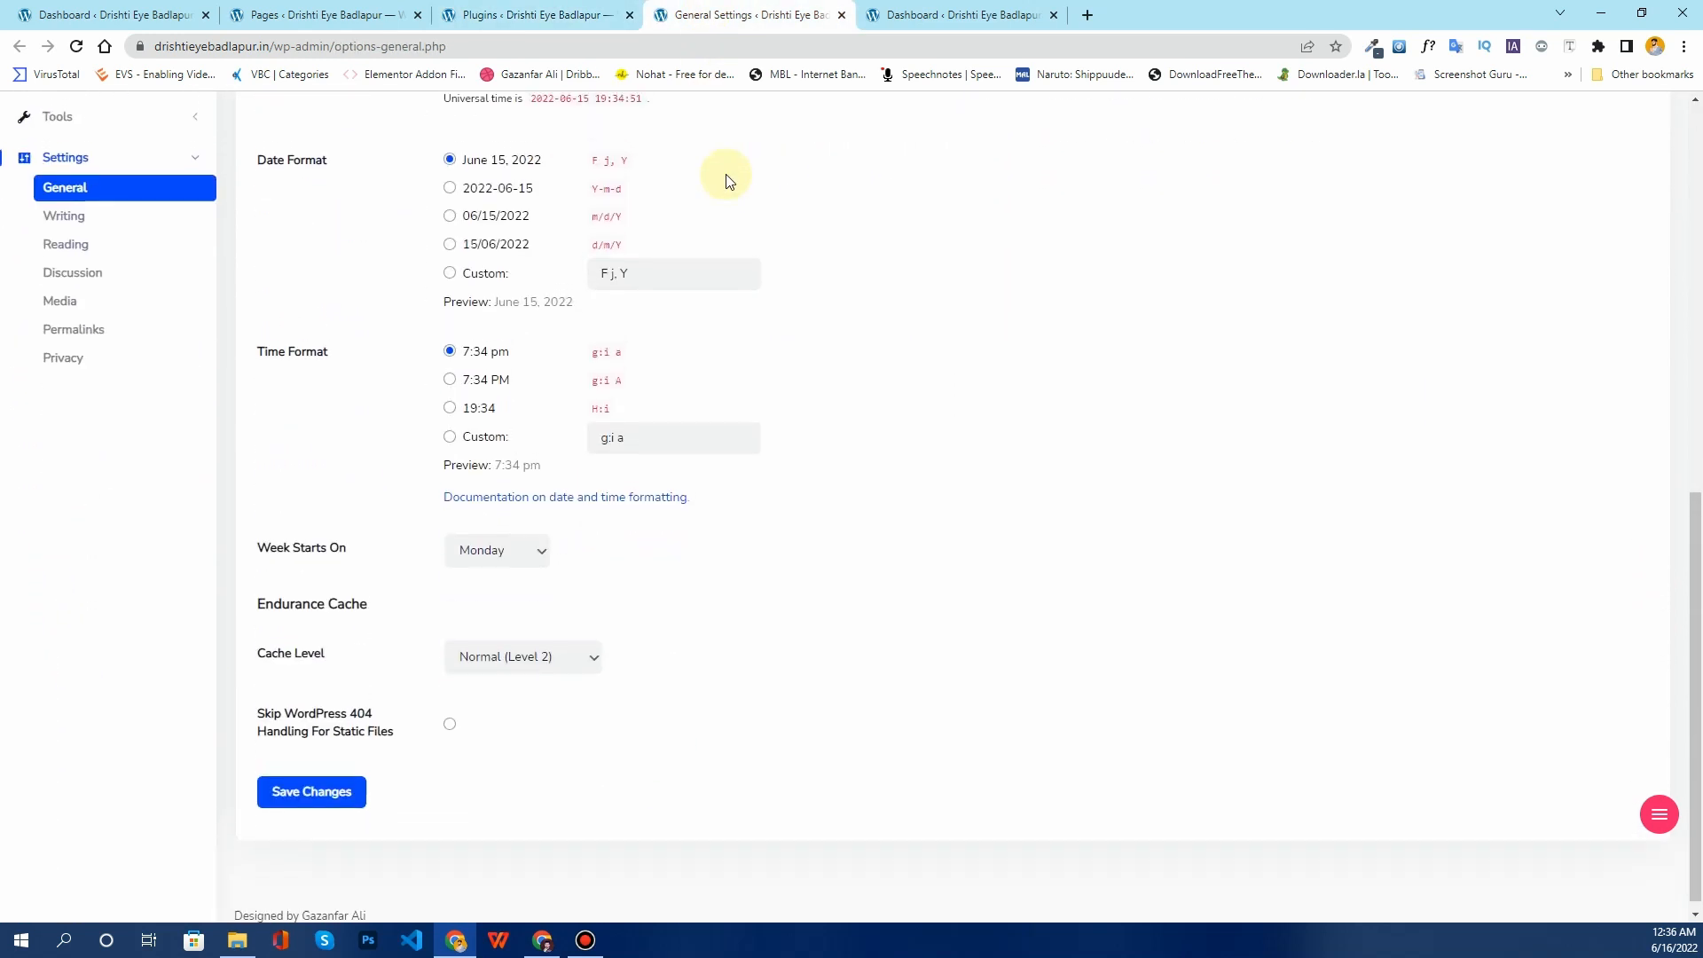
pyautogui.scroll(10, 722, 179)
# Step: Examine the account panel and header tools on the general settings page, and preview the admin area in dark mode
pyautogui.click(1647, 118)
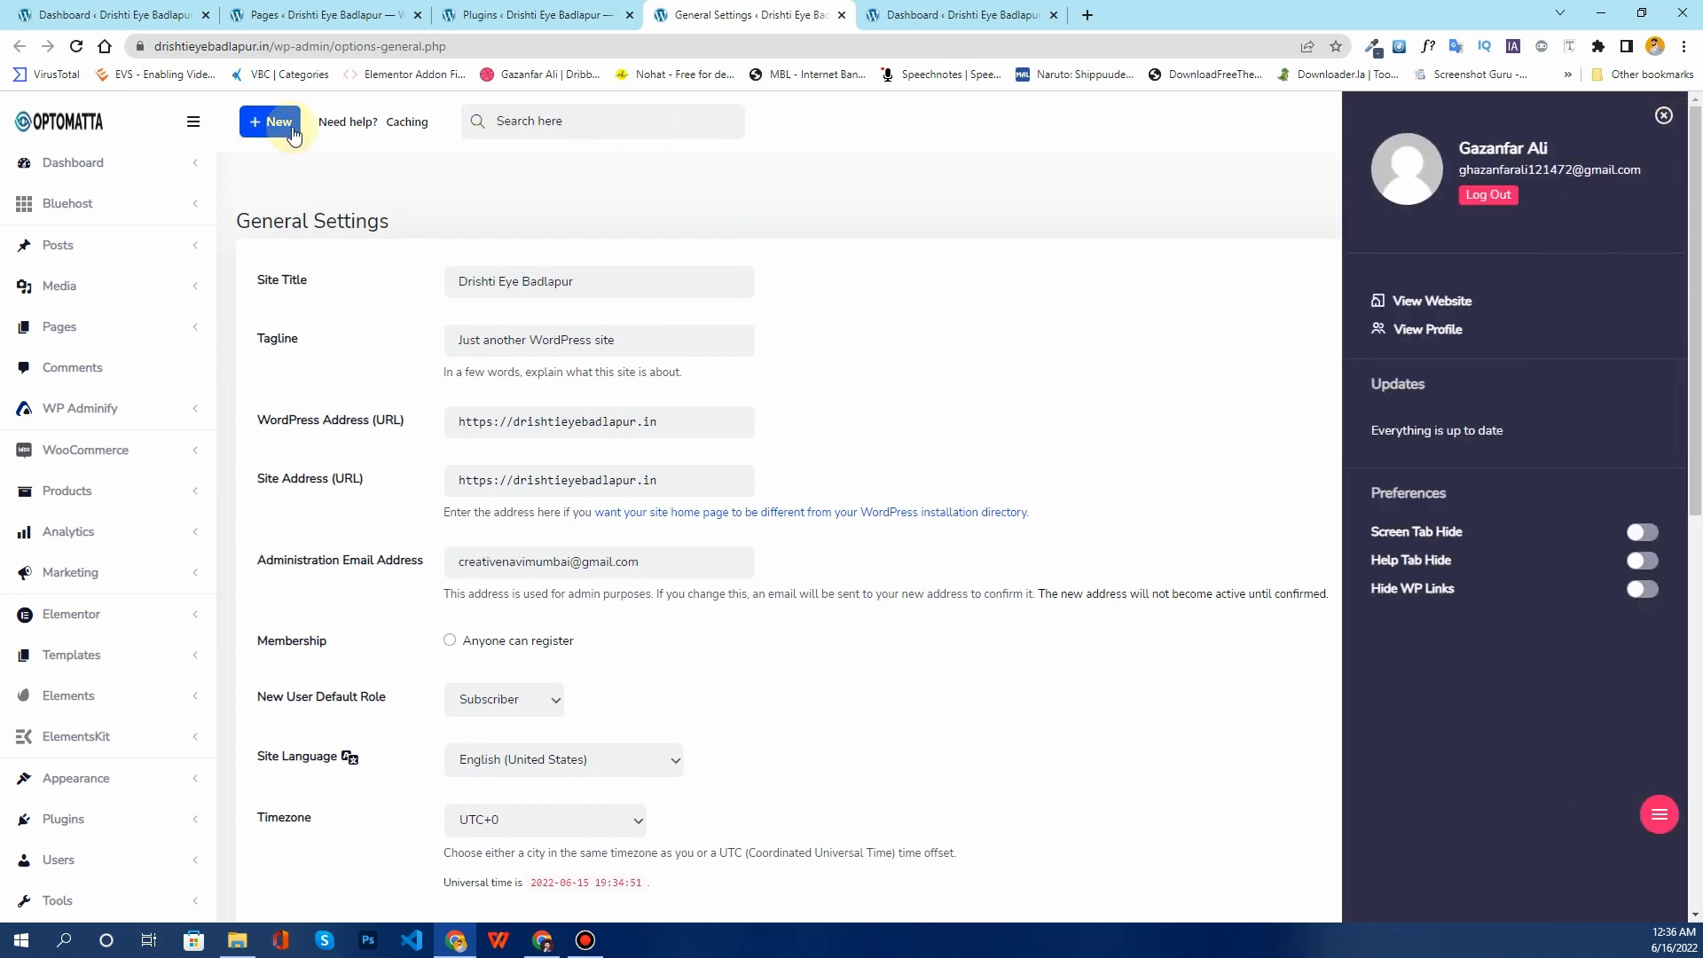
pyautogui.moveTo(276, 129)
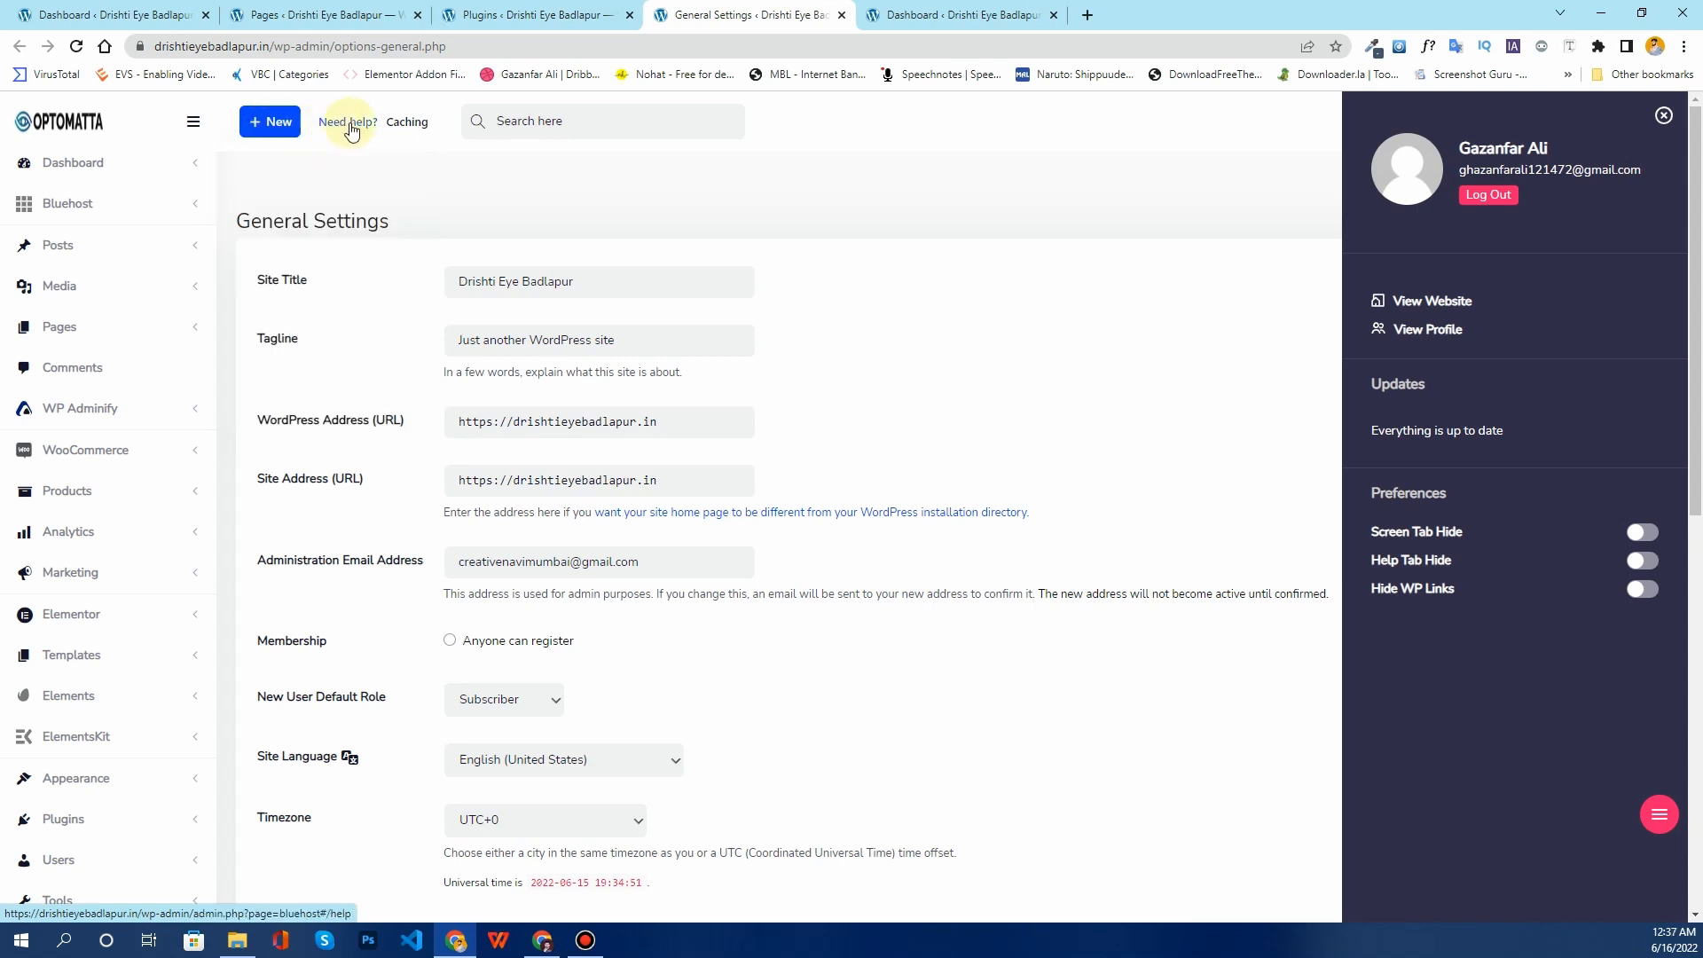
pyautogui.click(603, 125)
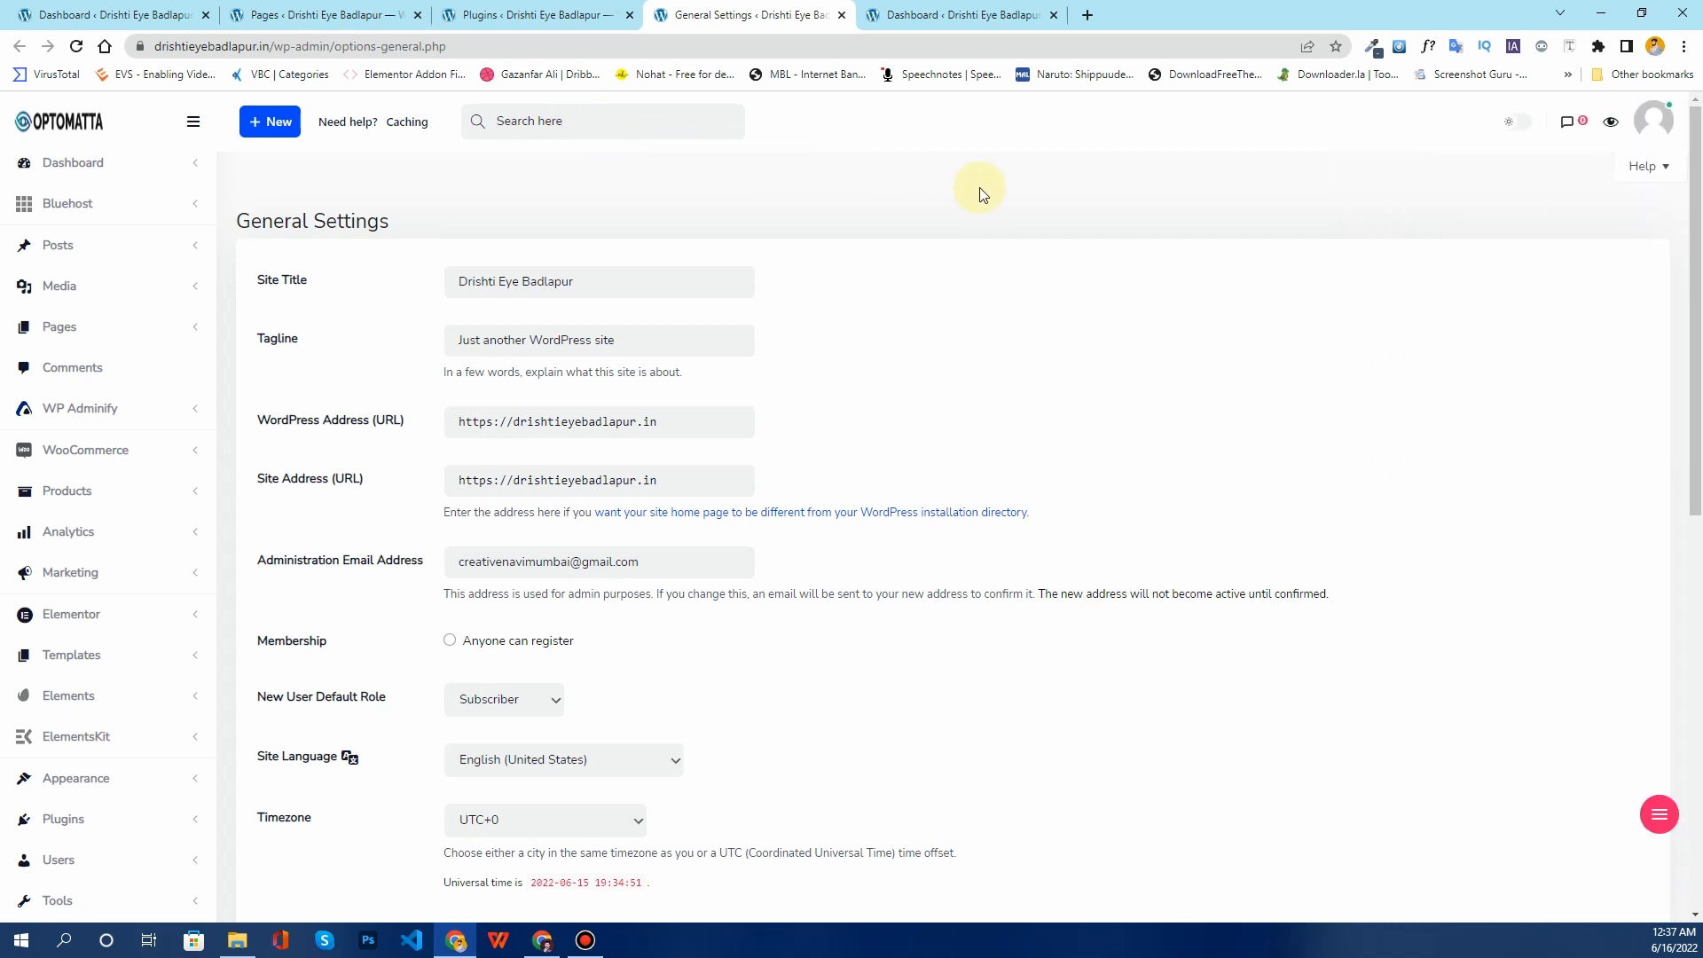
pyautogui.click(1524, 124)
pyautogui.click(1524, 124)
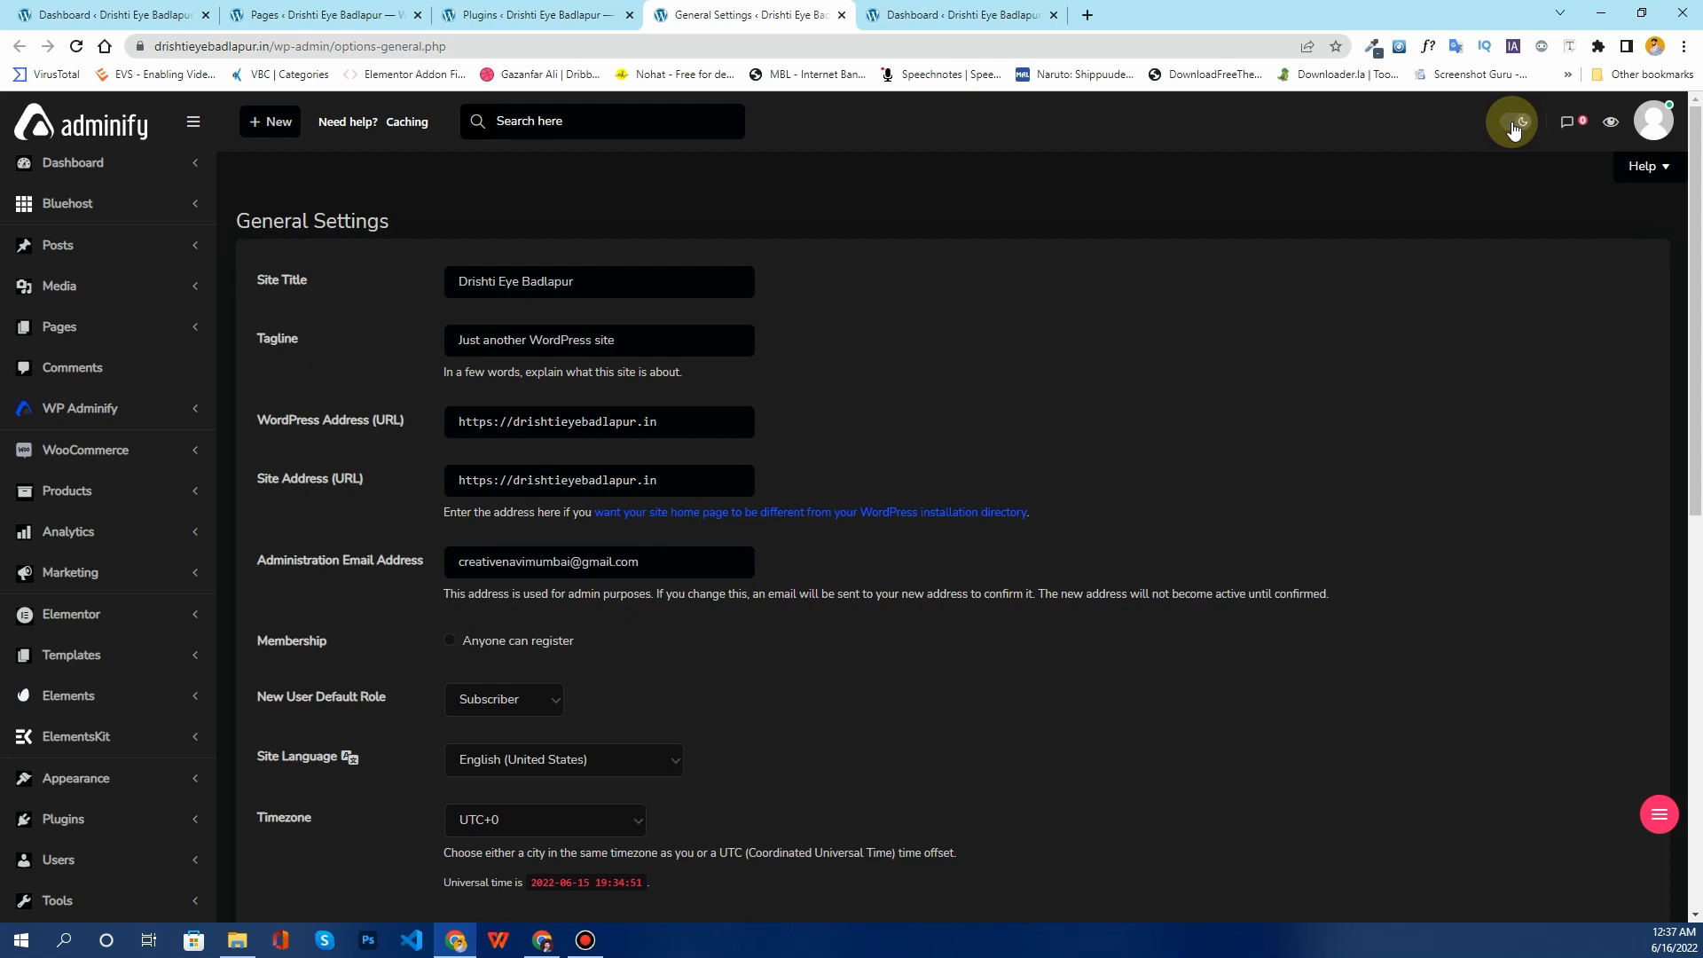
pyautogui.click(1653, 122)
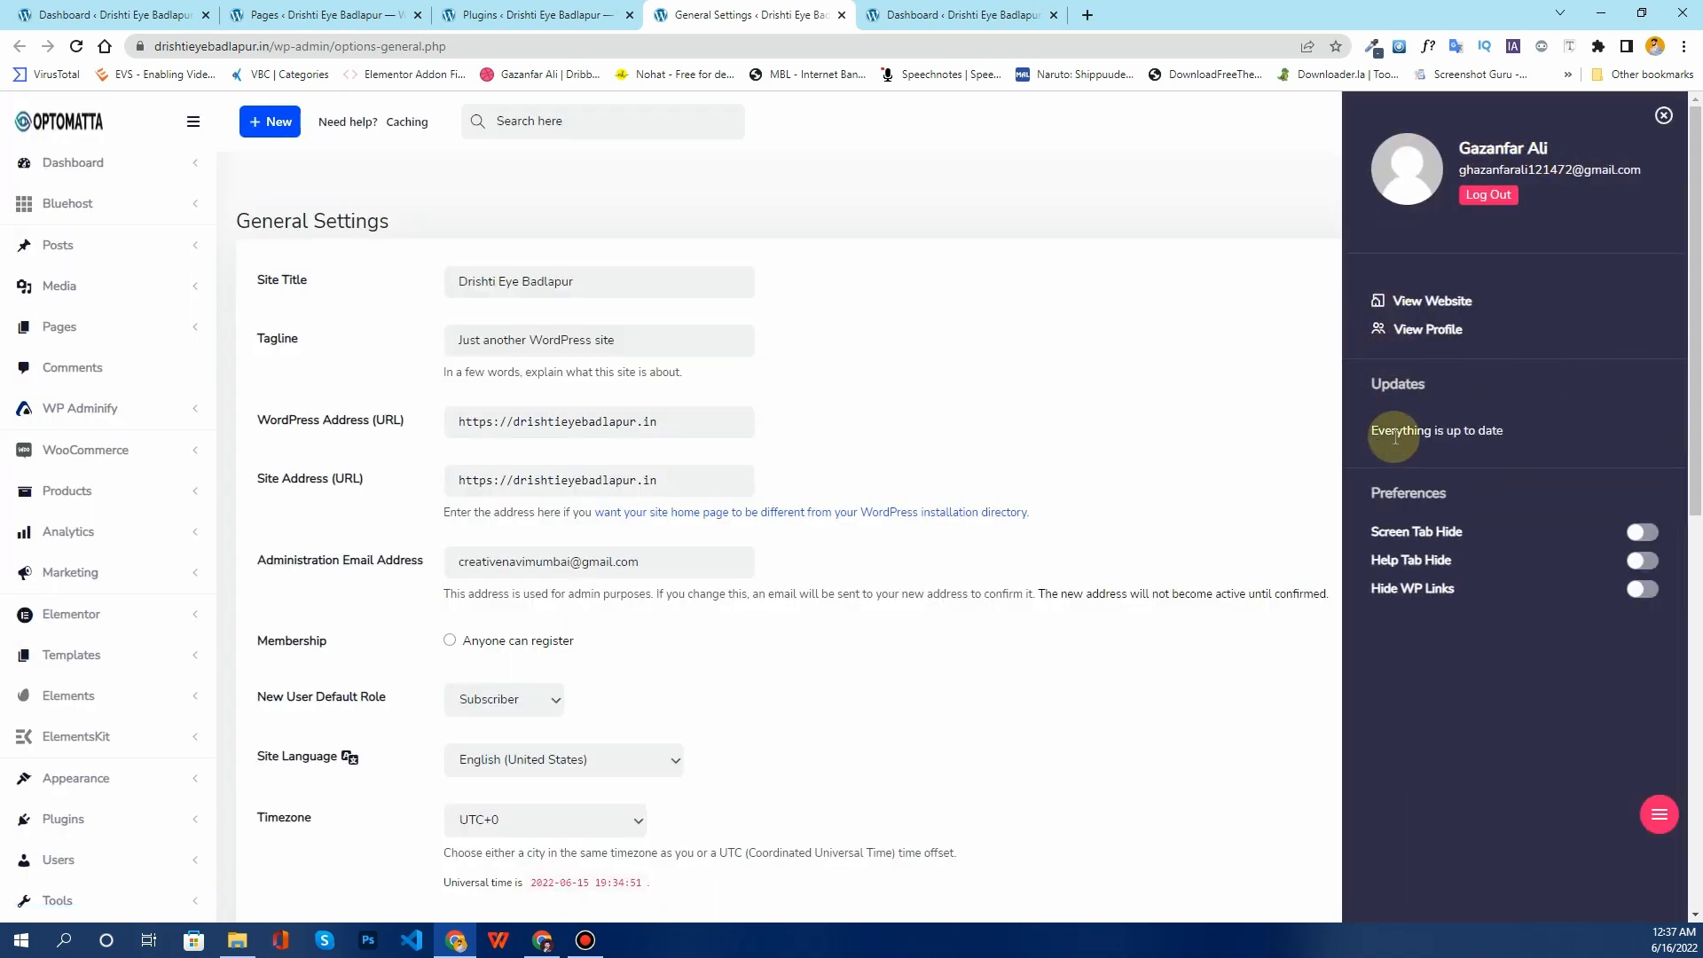
pyautogui.scroll(-3, 1392, 445)
pyautogui.scroll(3, 1387, 445)
pyautogui.scroll(-8, 658, 307)
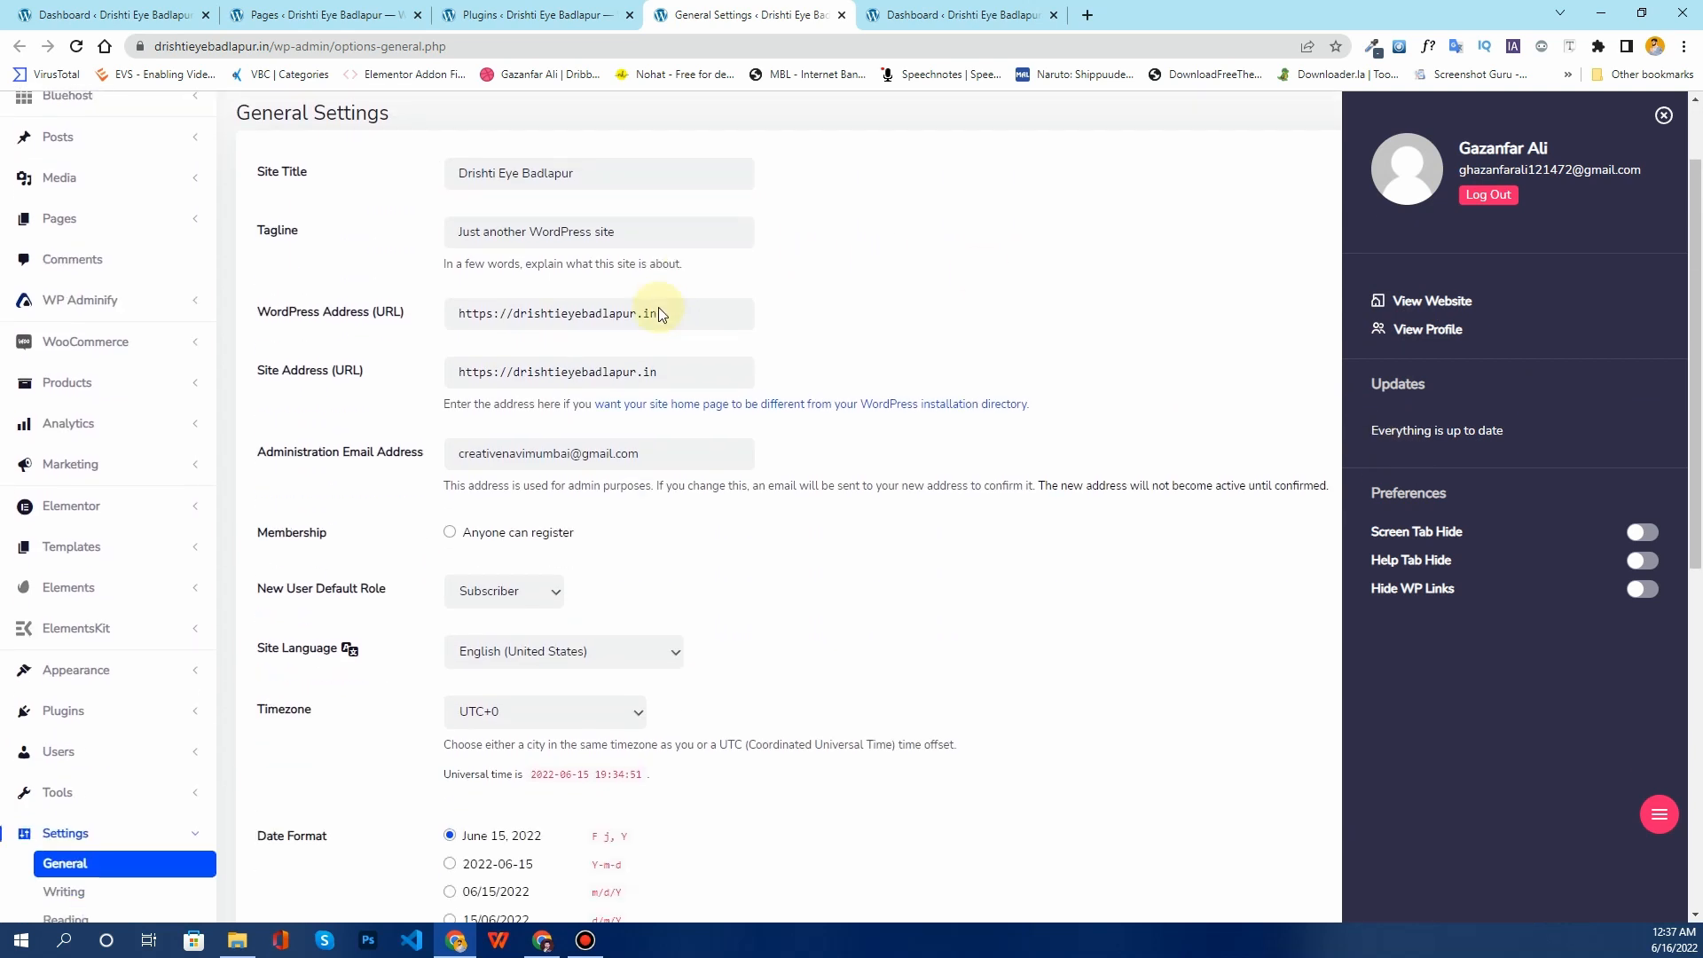
pyautogui.scroll(8, 658, 311)
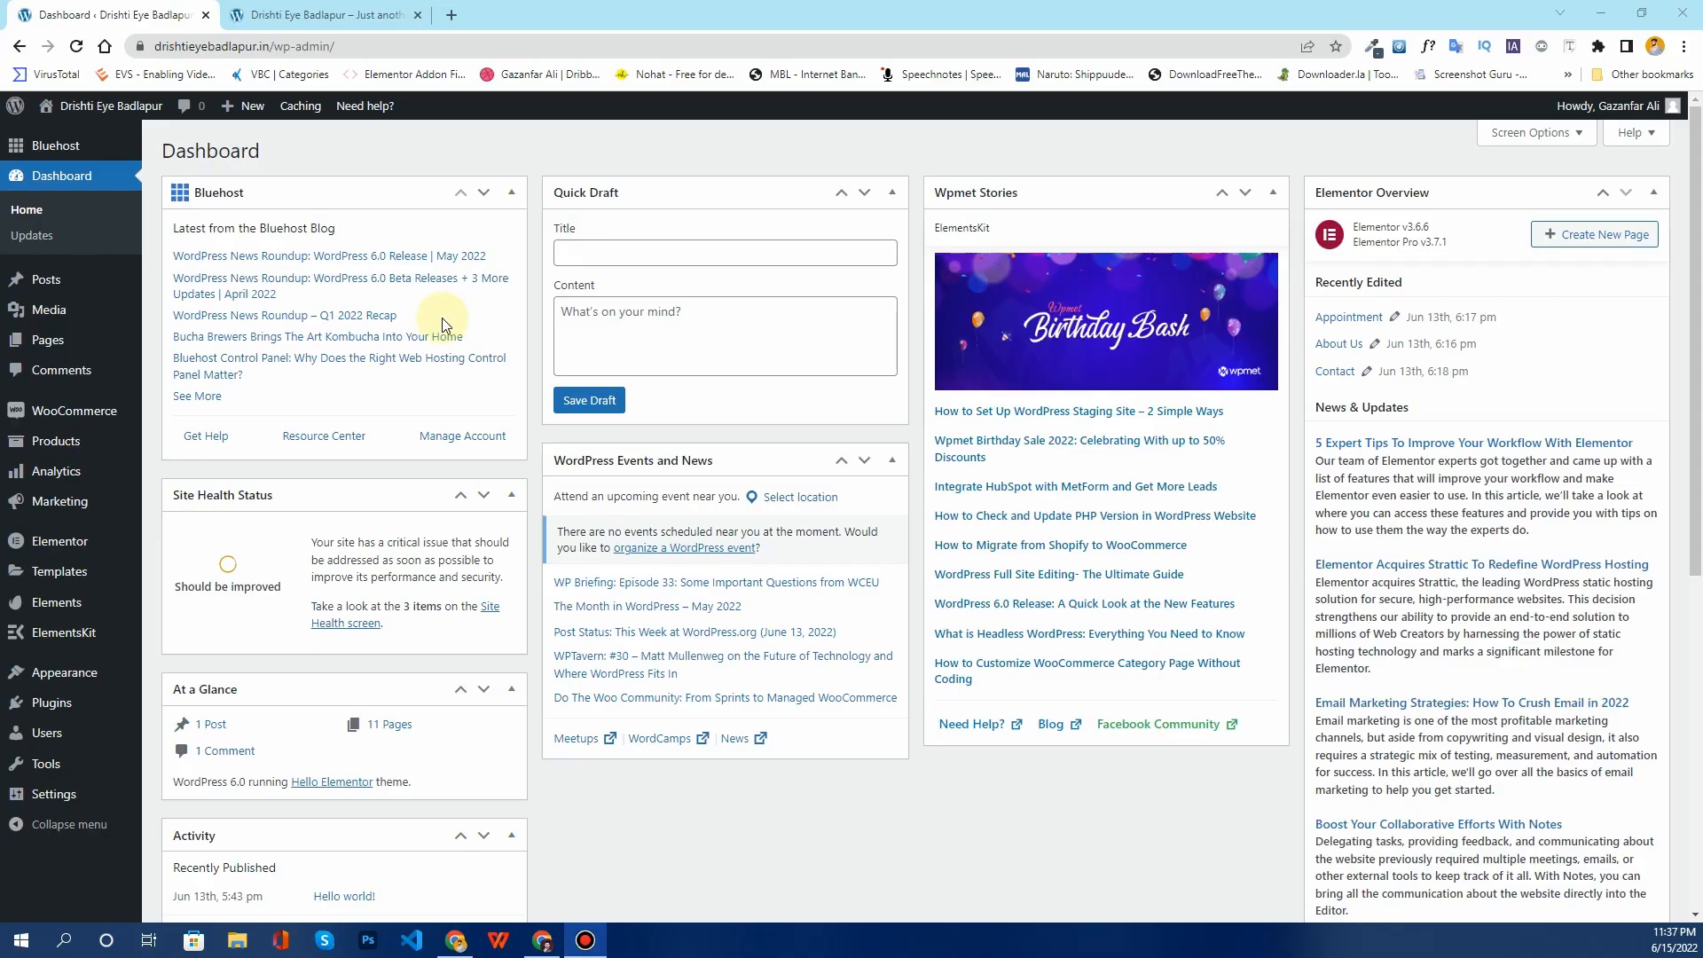
# Step: Search the plugins available to add for "wp adminify"
pyautogui.moveTo(45, 709)
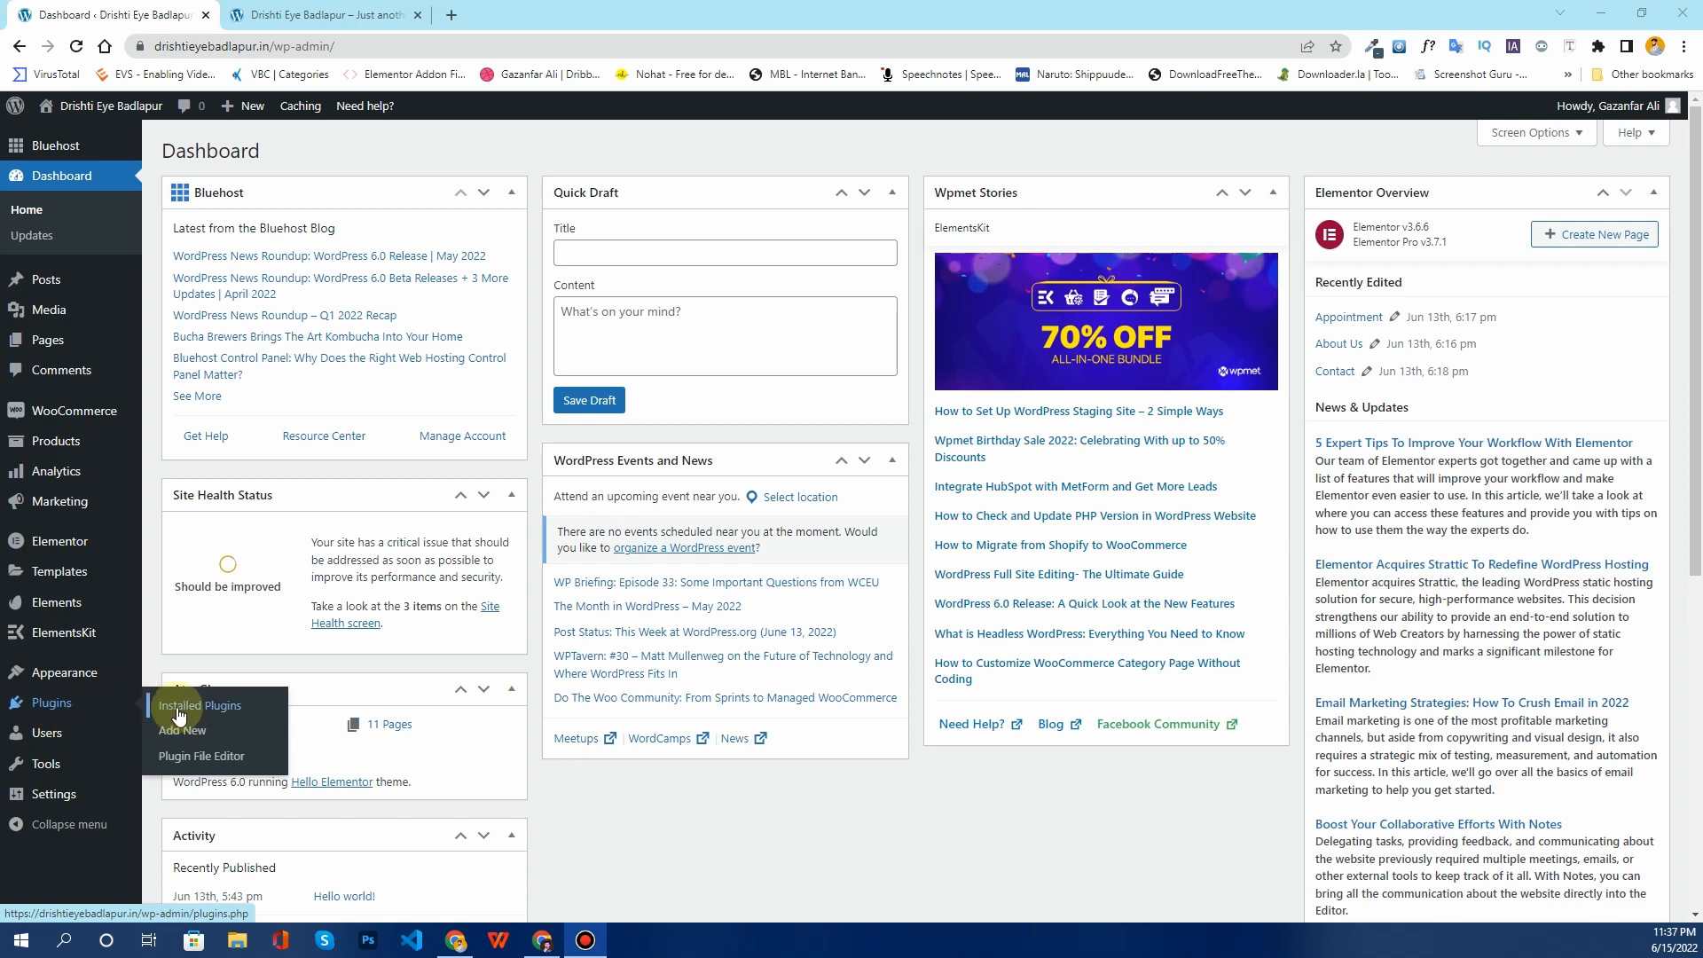
pyautogui.click(186, 737)
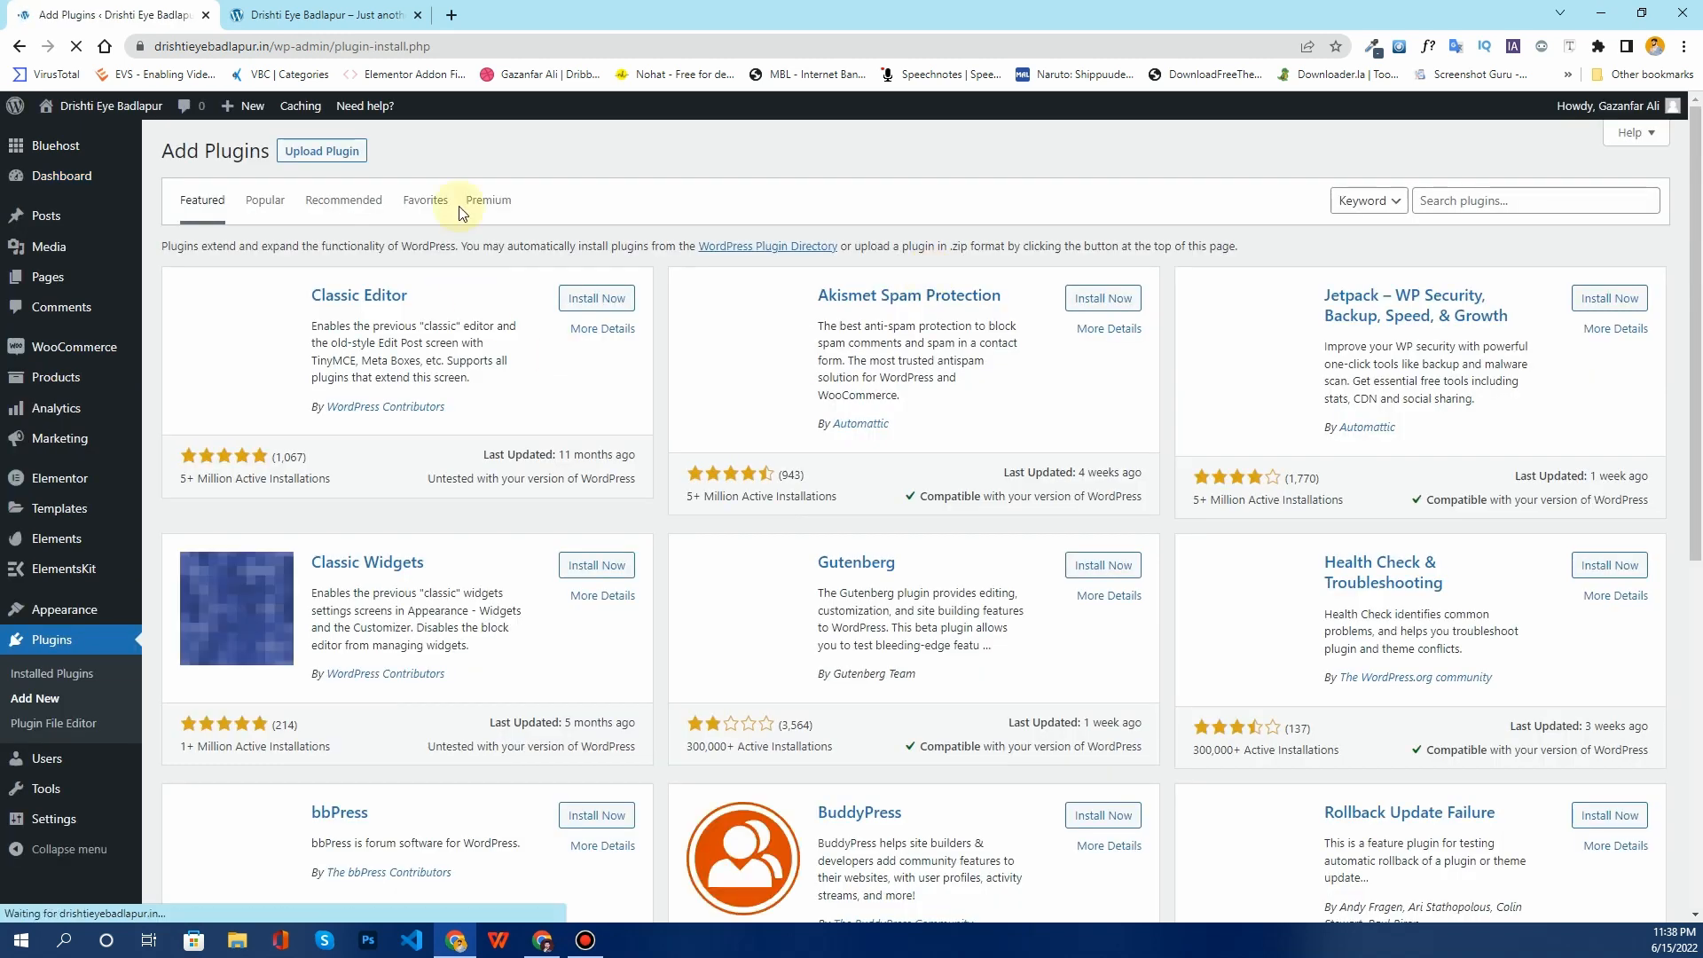
pyautogui.click(1521, 209)
pyautogui.write('wp')
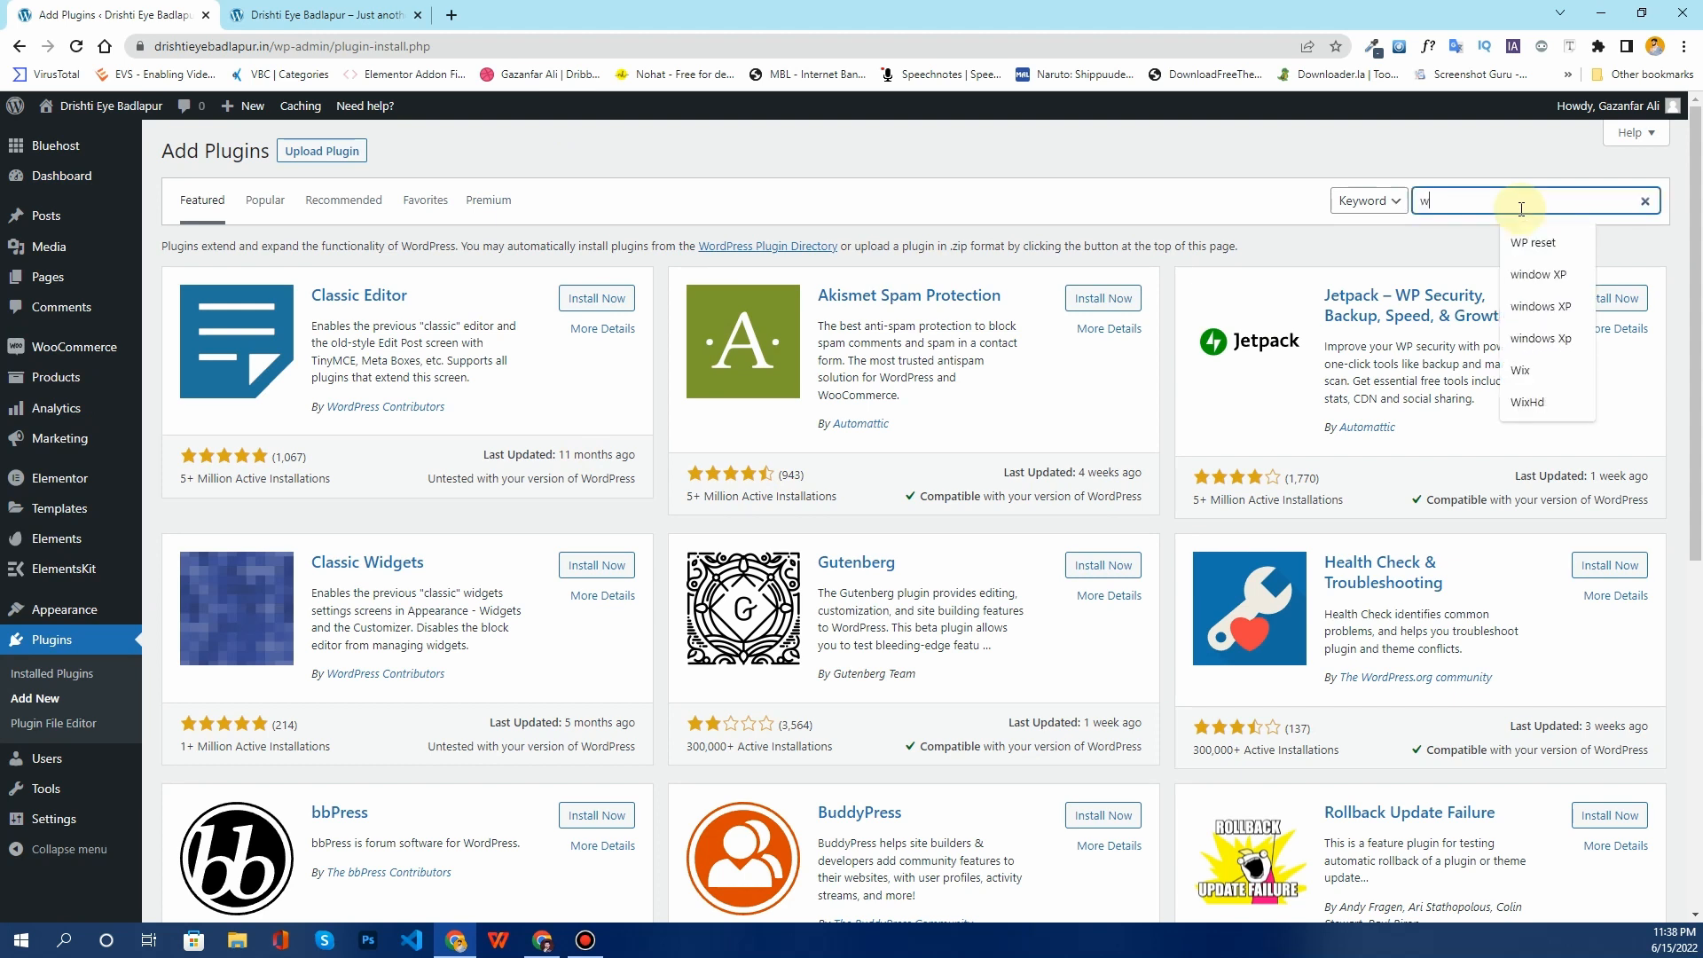
pyautogui.write('adminify')
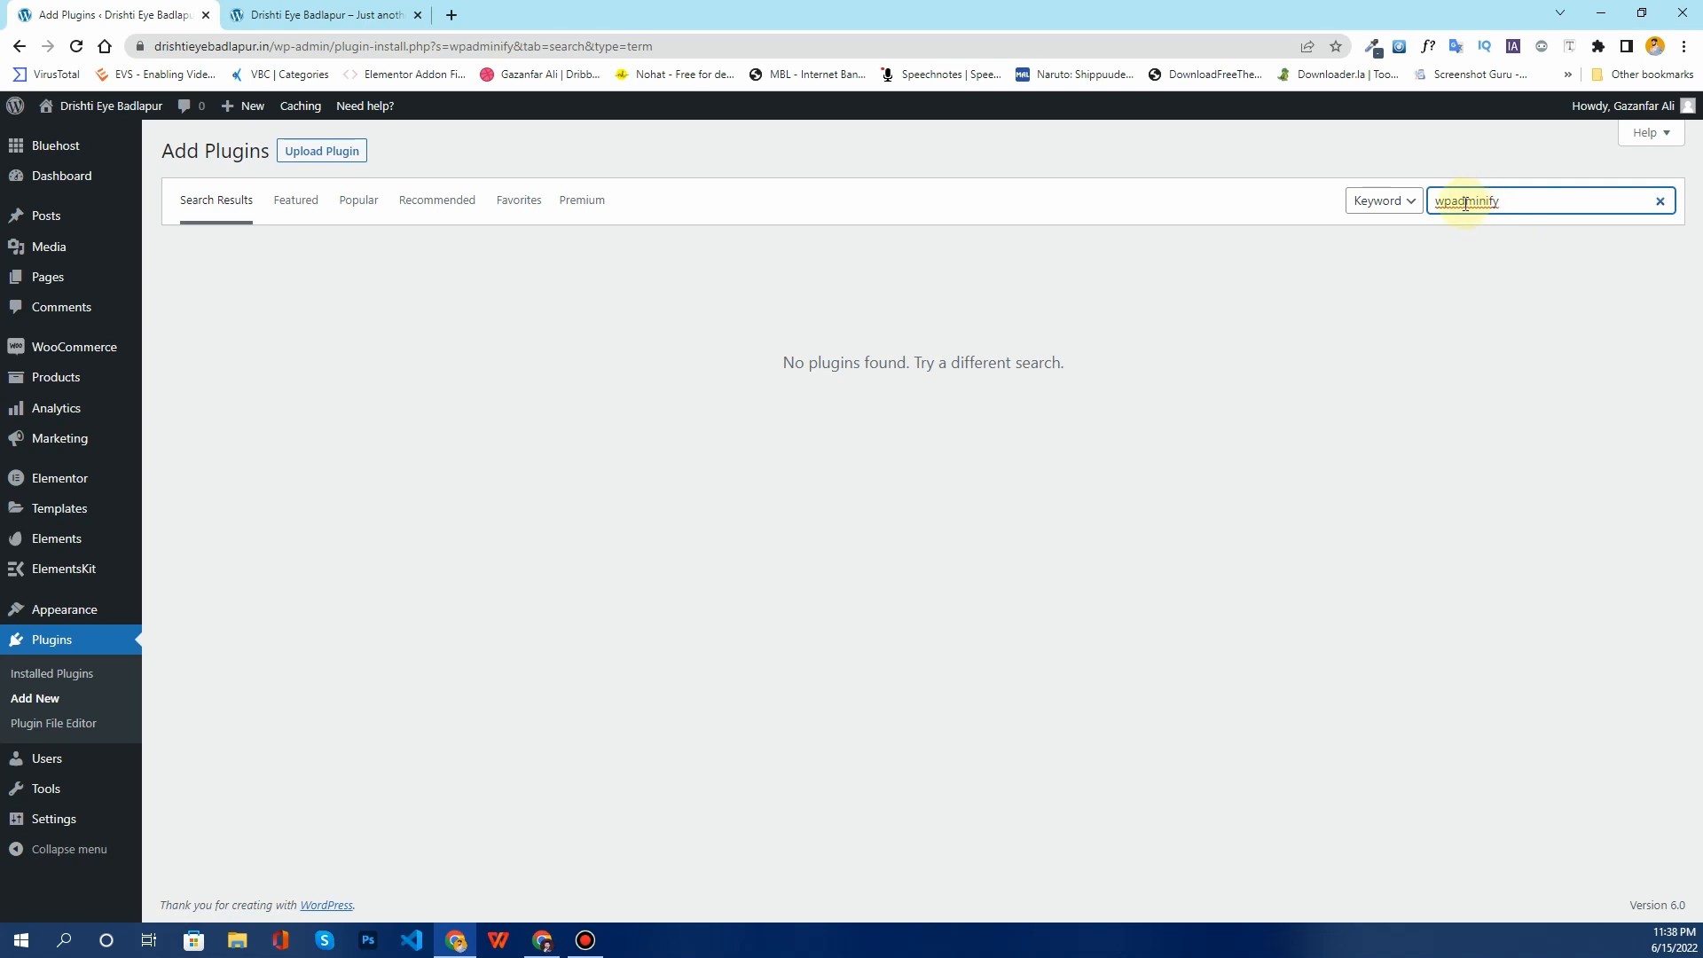
pyautogui.click(1453, 201)
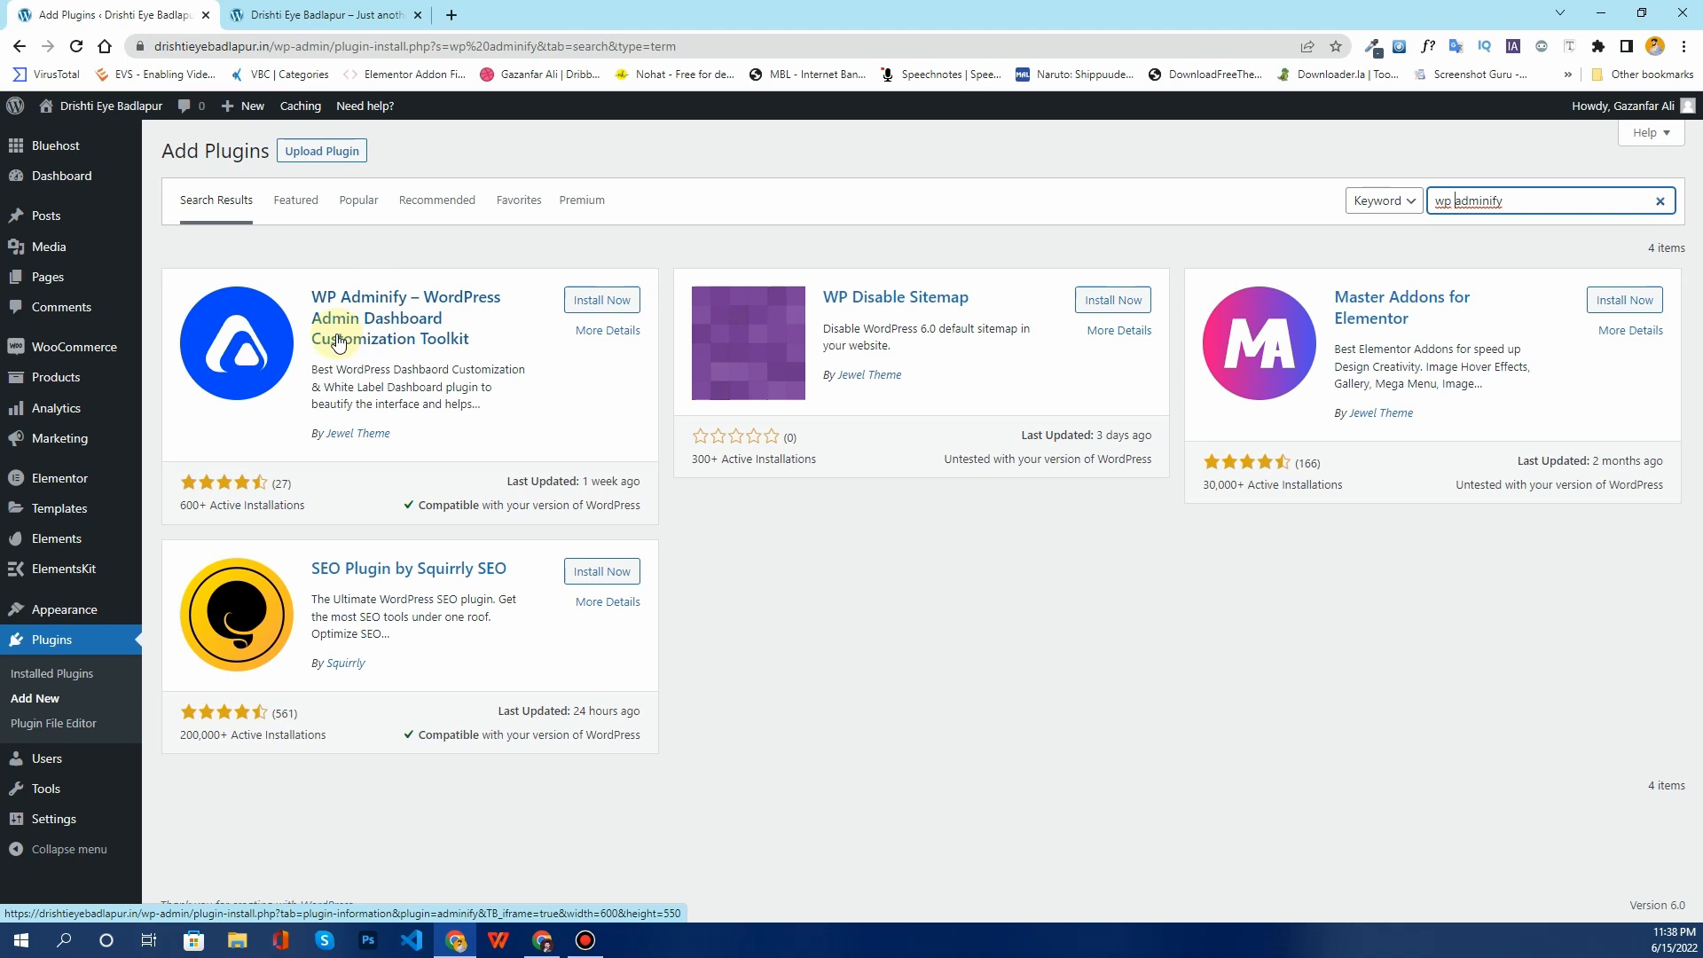
# Step: Install and activate the WP Adminify plugin and start its setup wizard
pyautogui.click(606, 305)
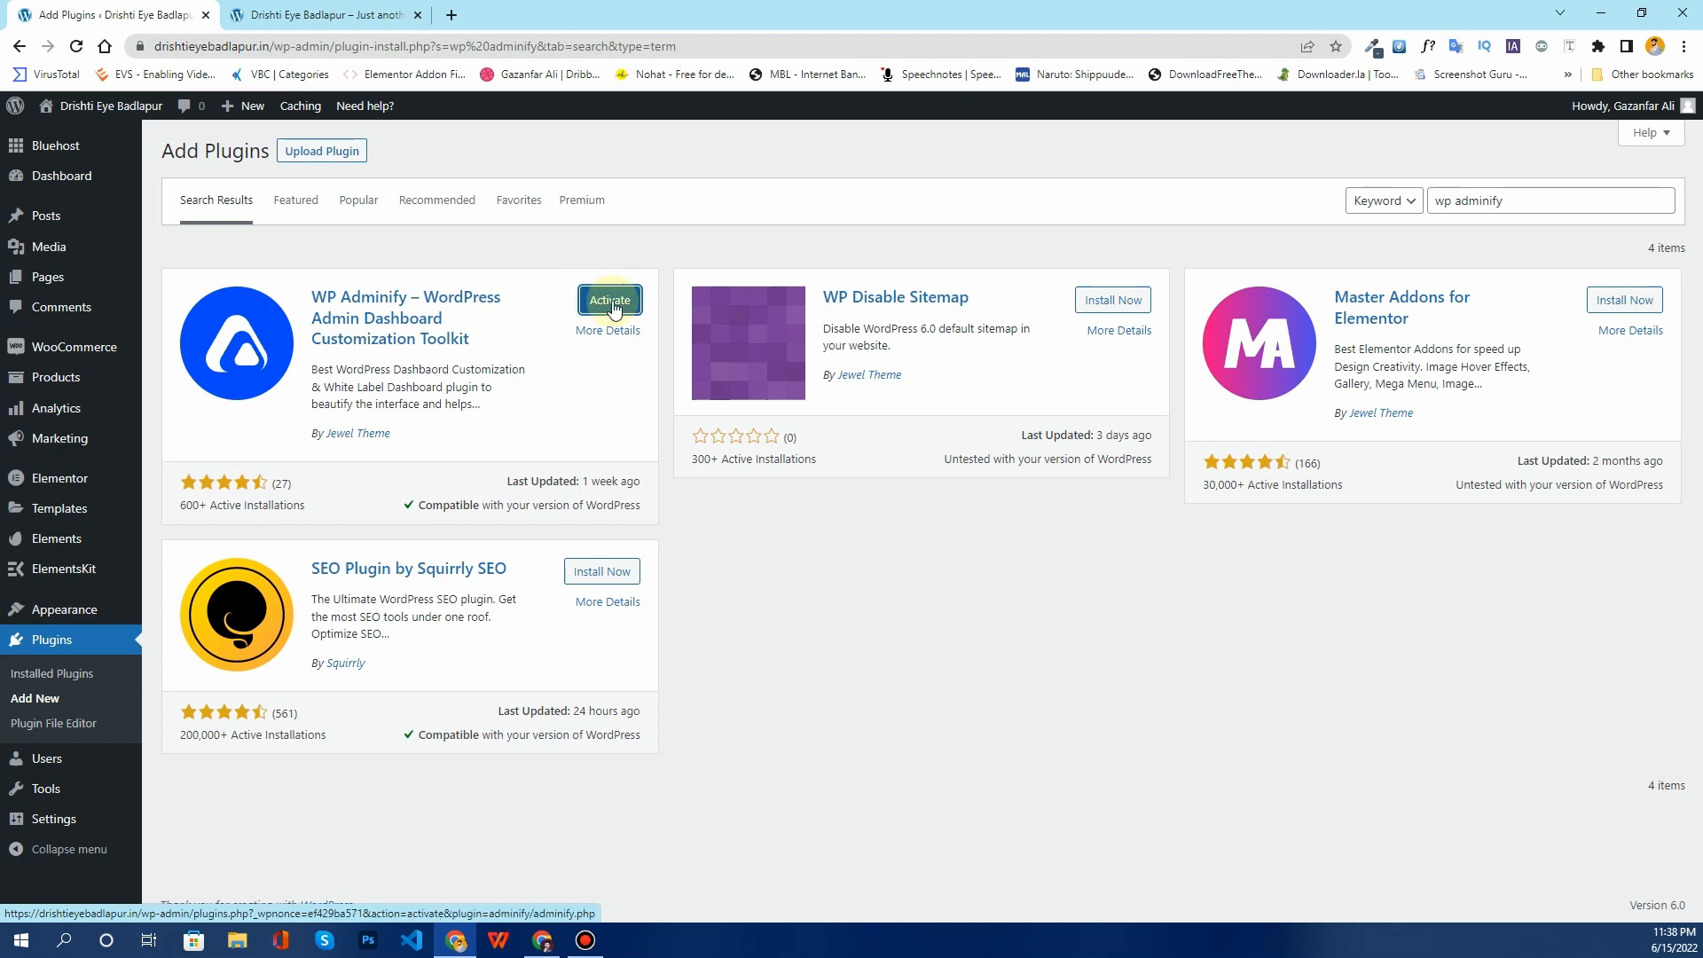
pyautogui.click(610, 301)
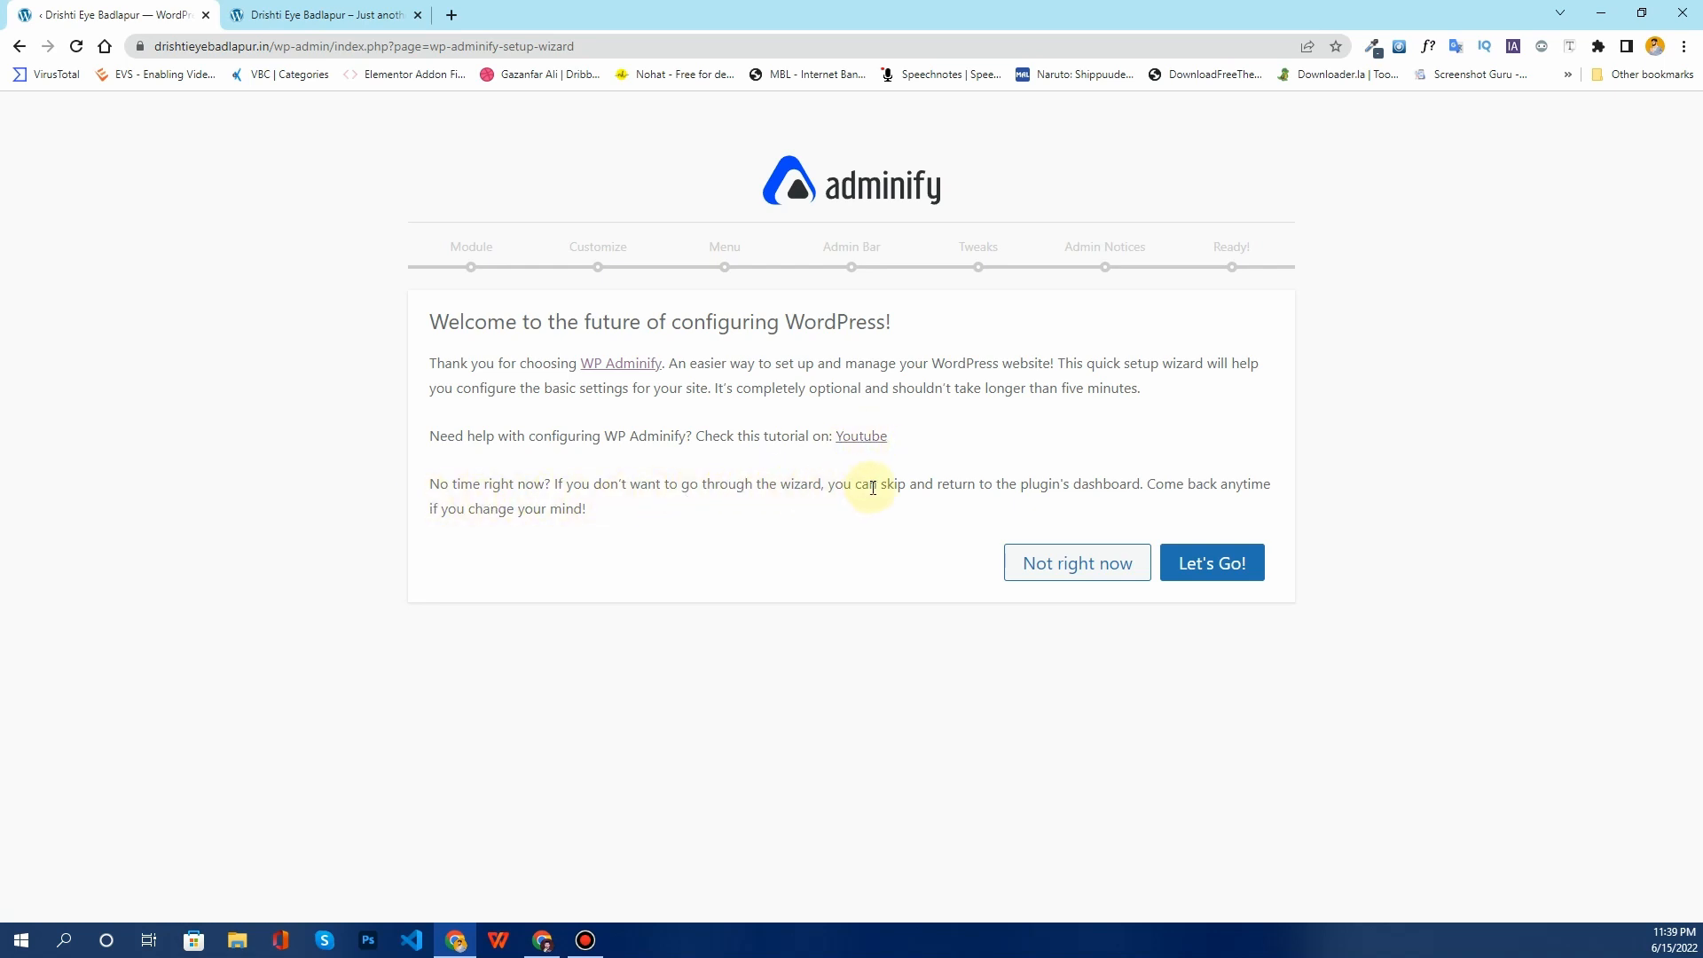
pyautogui.click(1218, 574)
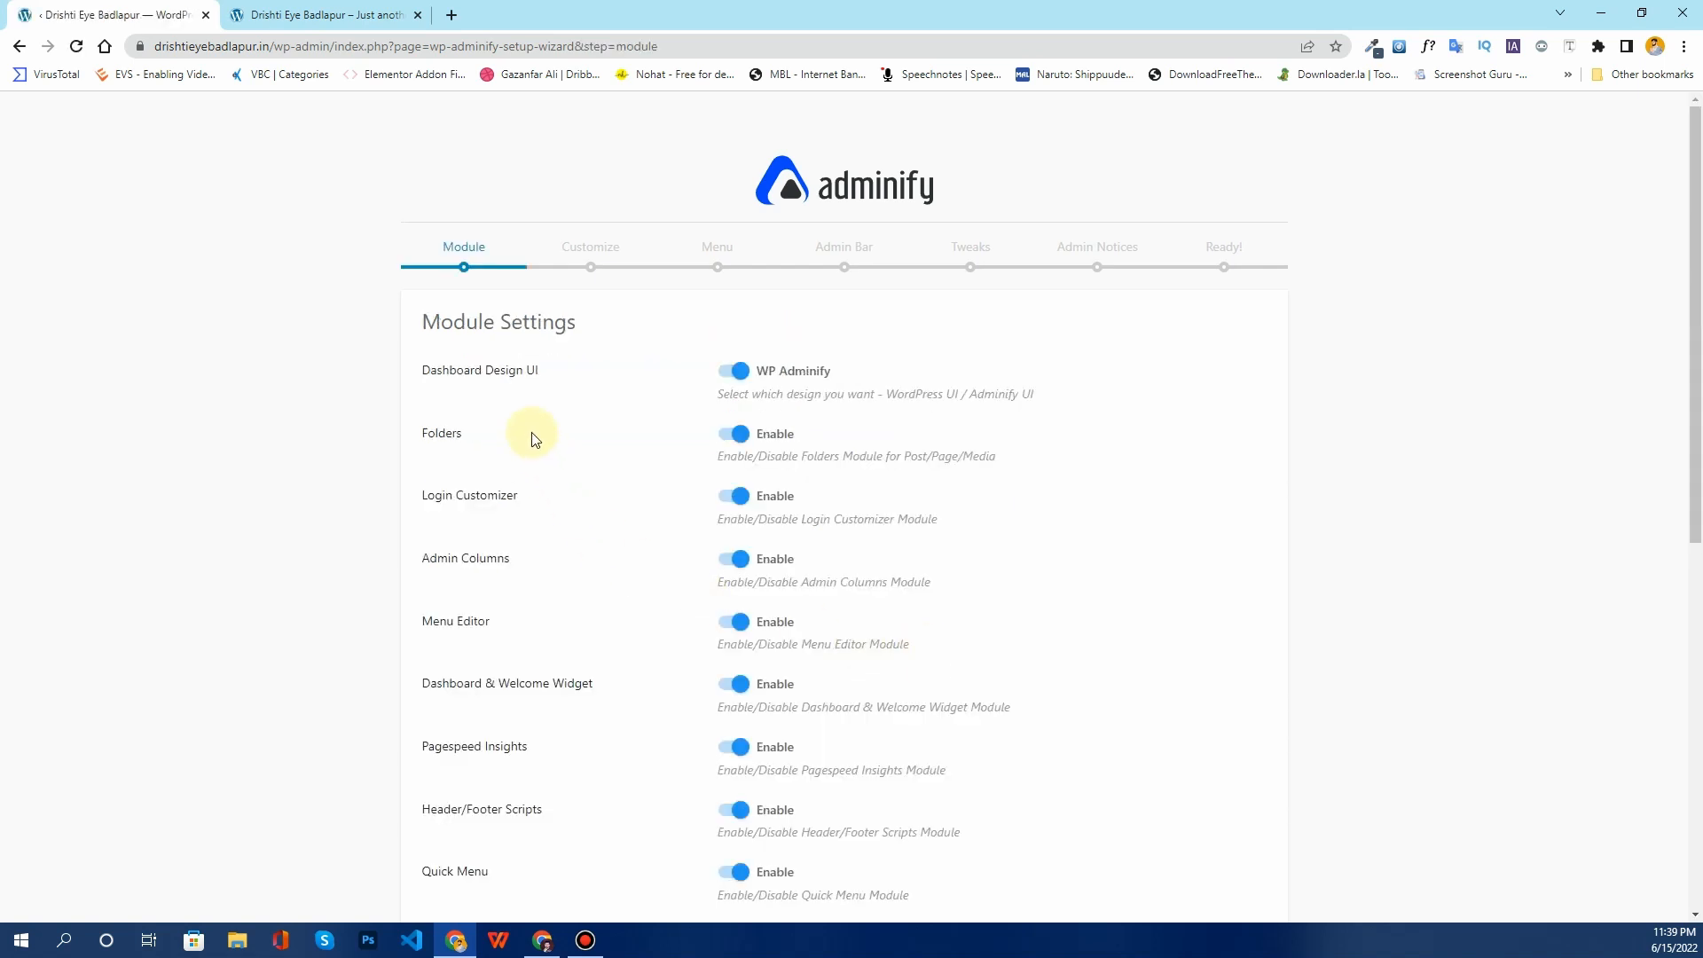
# Step: Review the wizard's module settings, leave all modules enabled and continue to the design settings
pyautogui.scroll(-1, 532, 438)
pyautogui.scroll(-7, 621, 264)
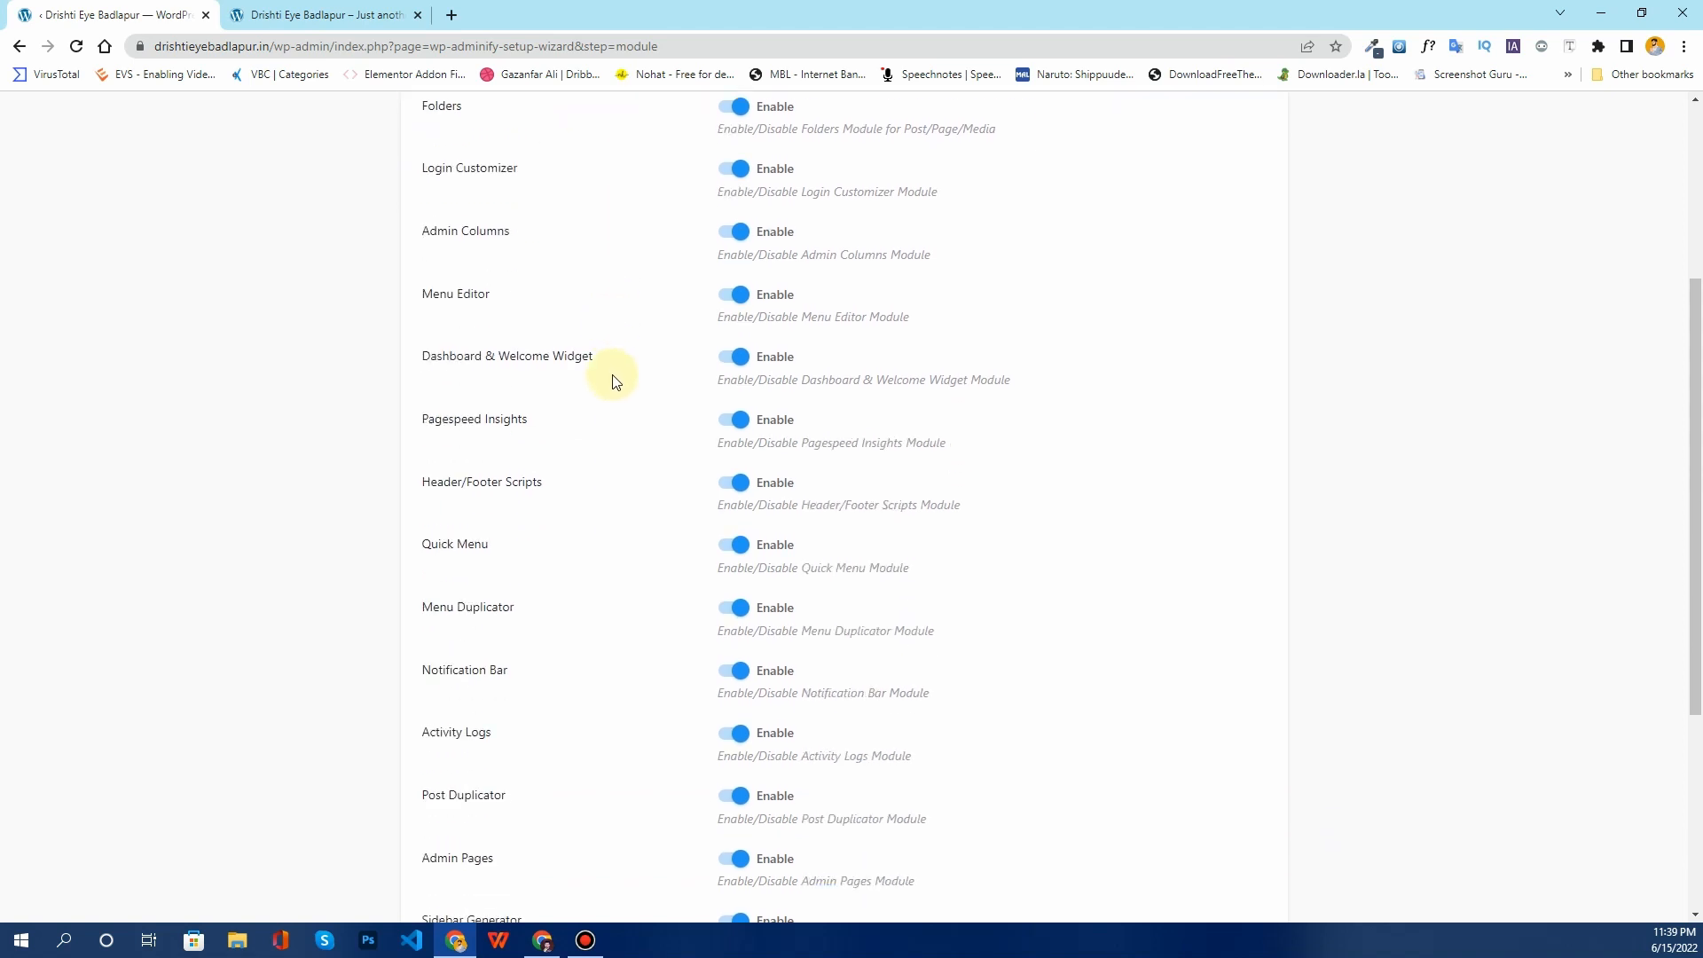
pyautogui.scroll(7, 618, 423)
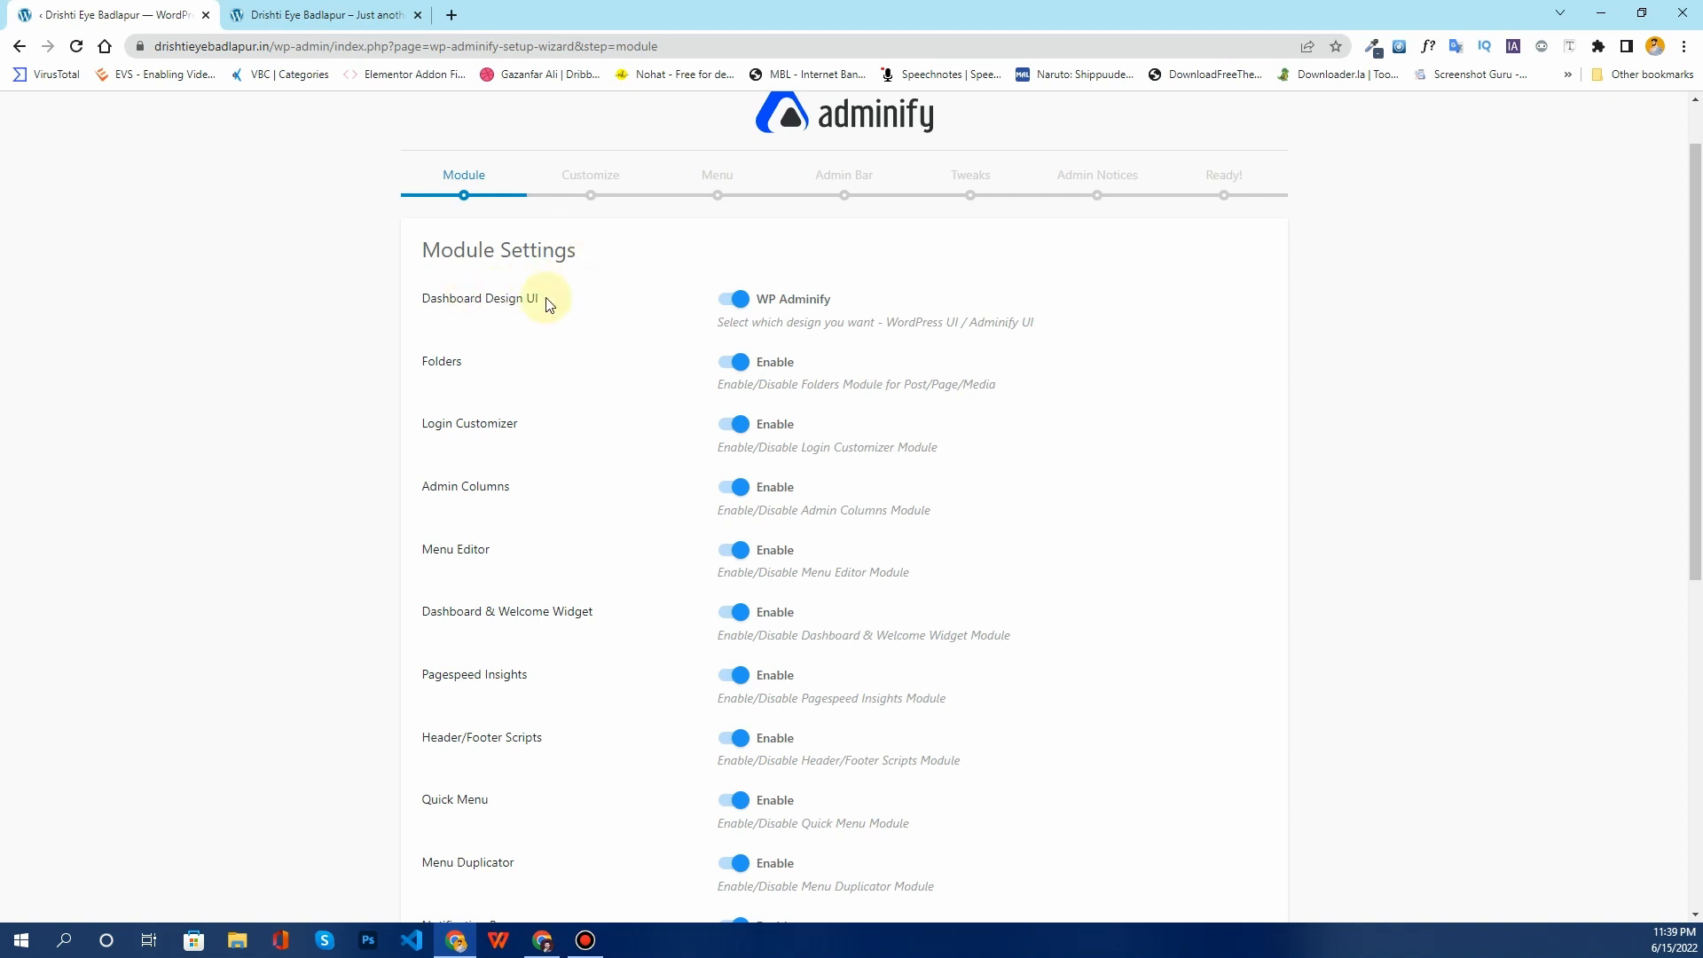
pyautogui.scroll(-1, 529, 451)
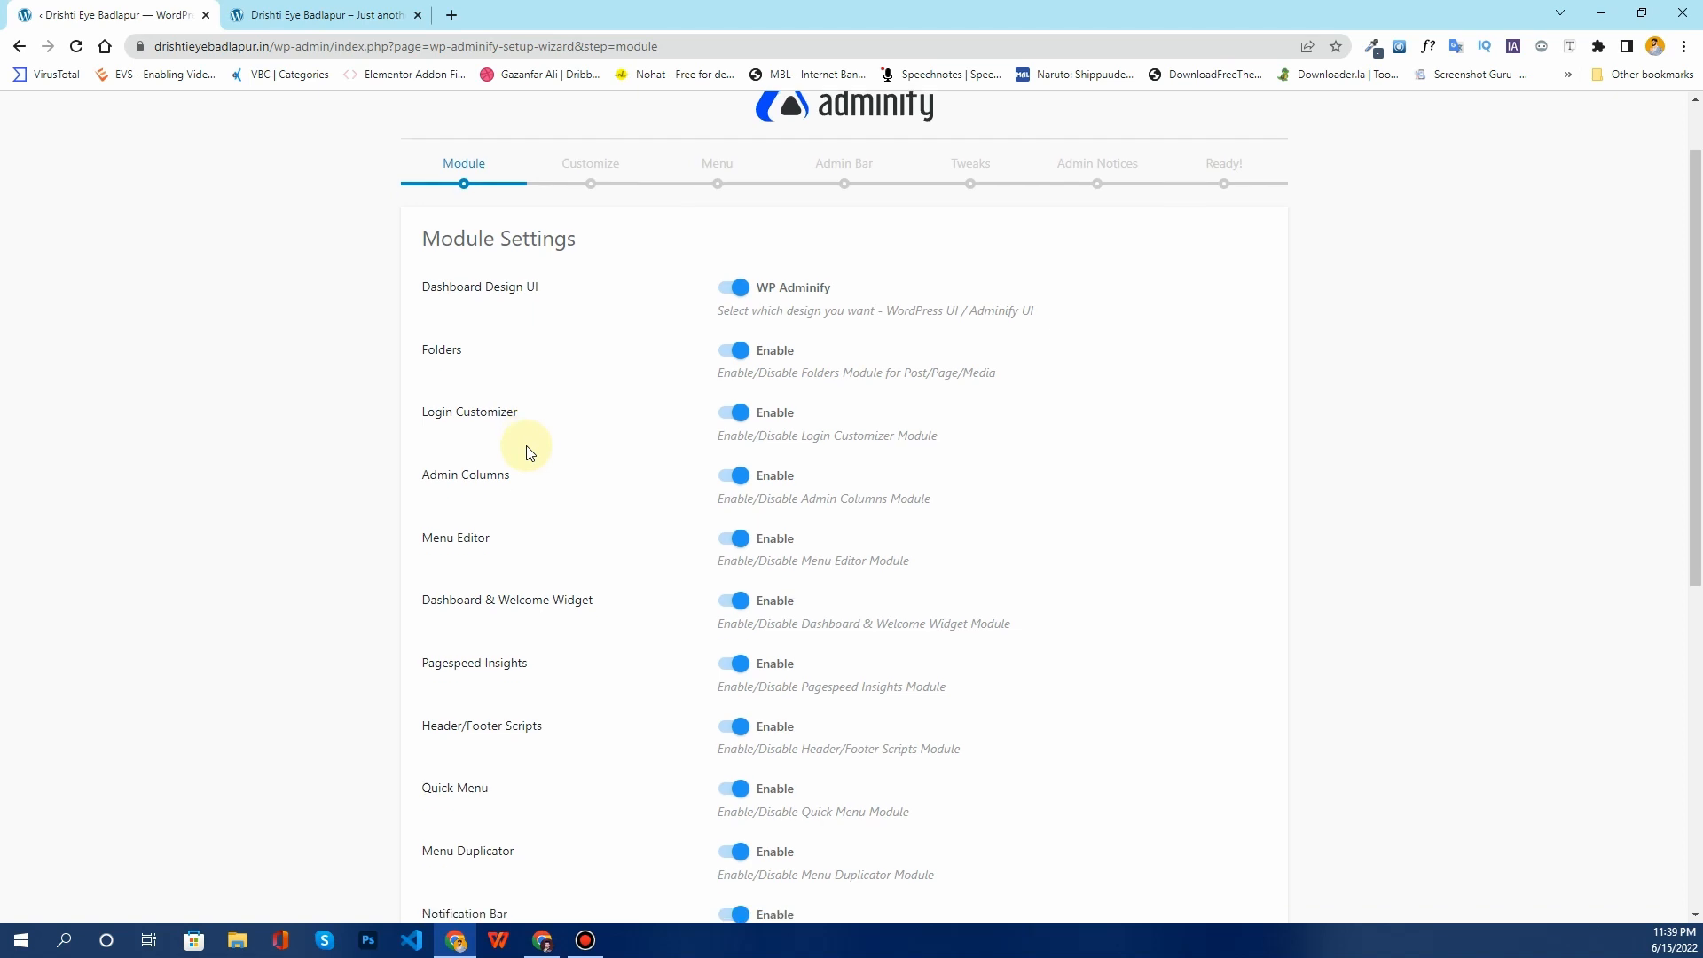
pyautogui.scroll(-2, 529, 450)
pyautogui.scroll(3, 528, 450)
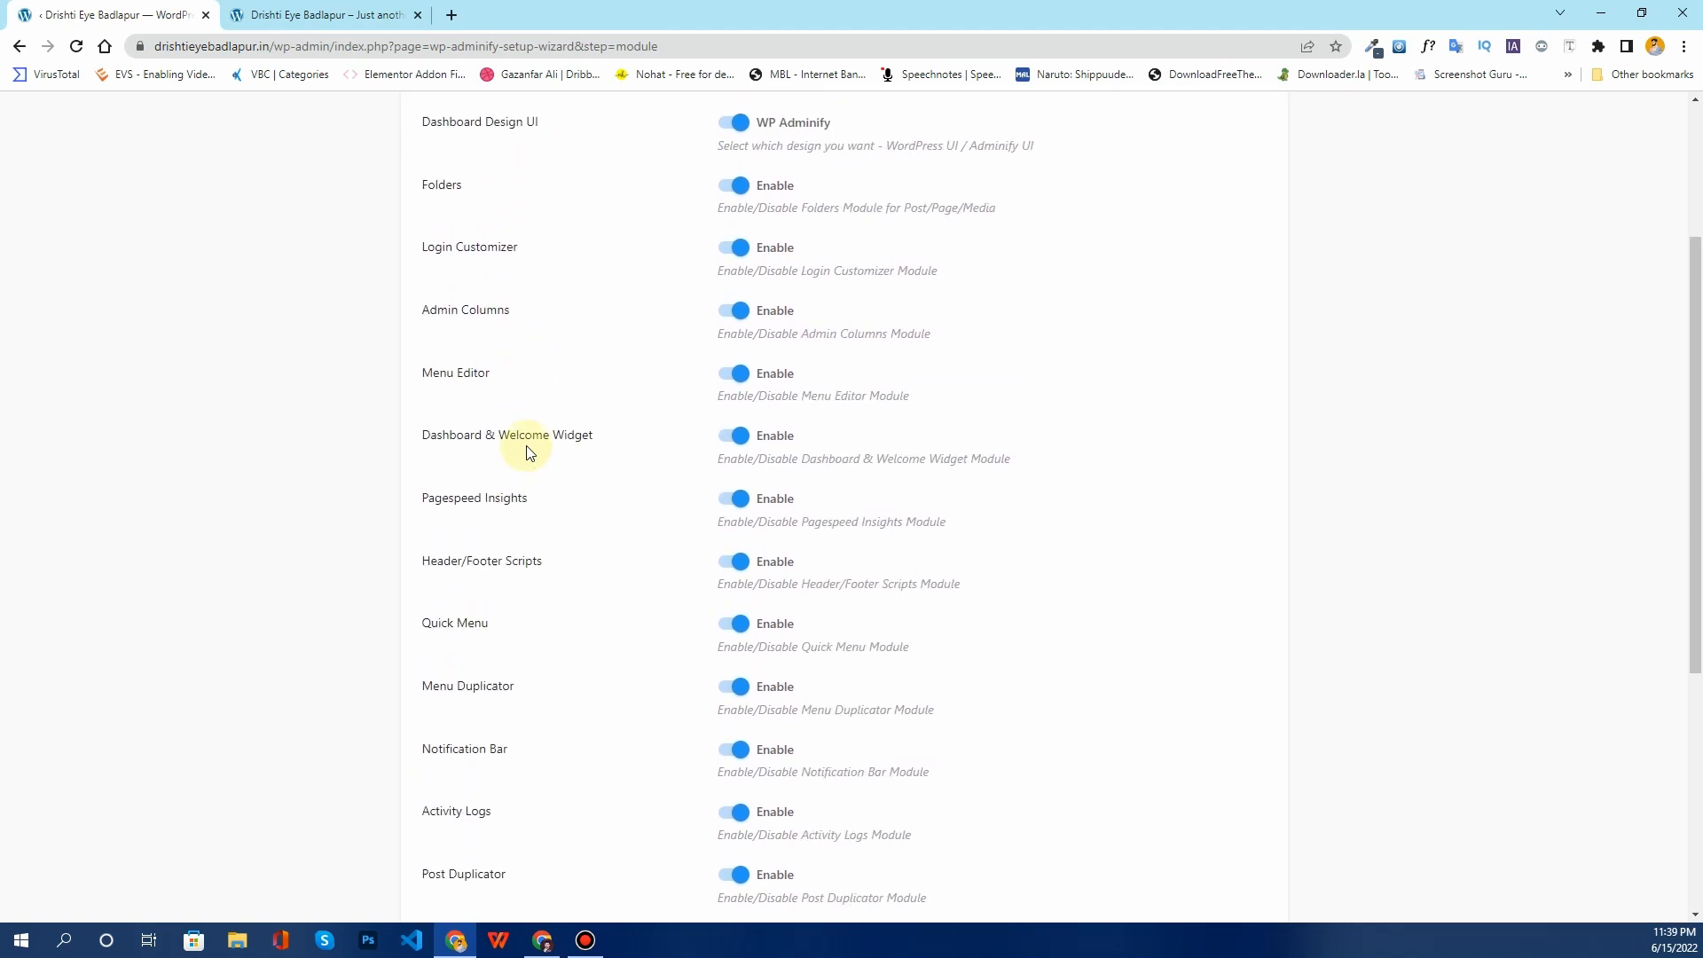
pyautogui.moveTo(1692, 244); pyautogui.dragTo(1665, 547)
pyautogui.click(1226, 839)
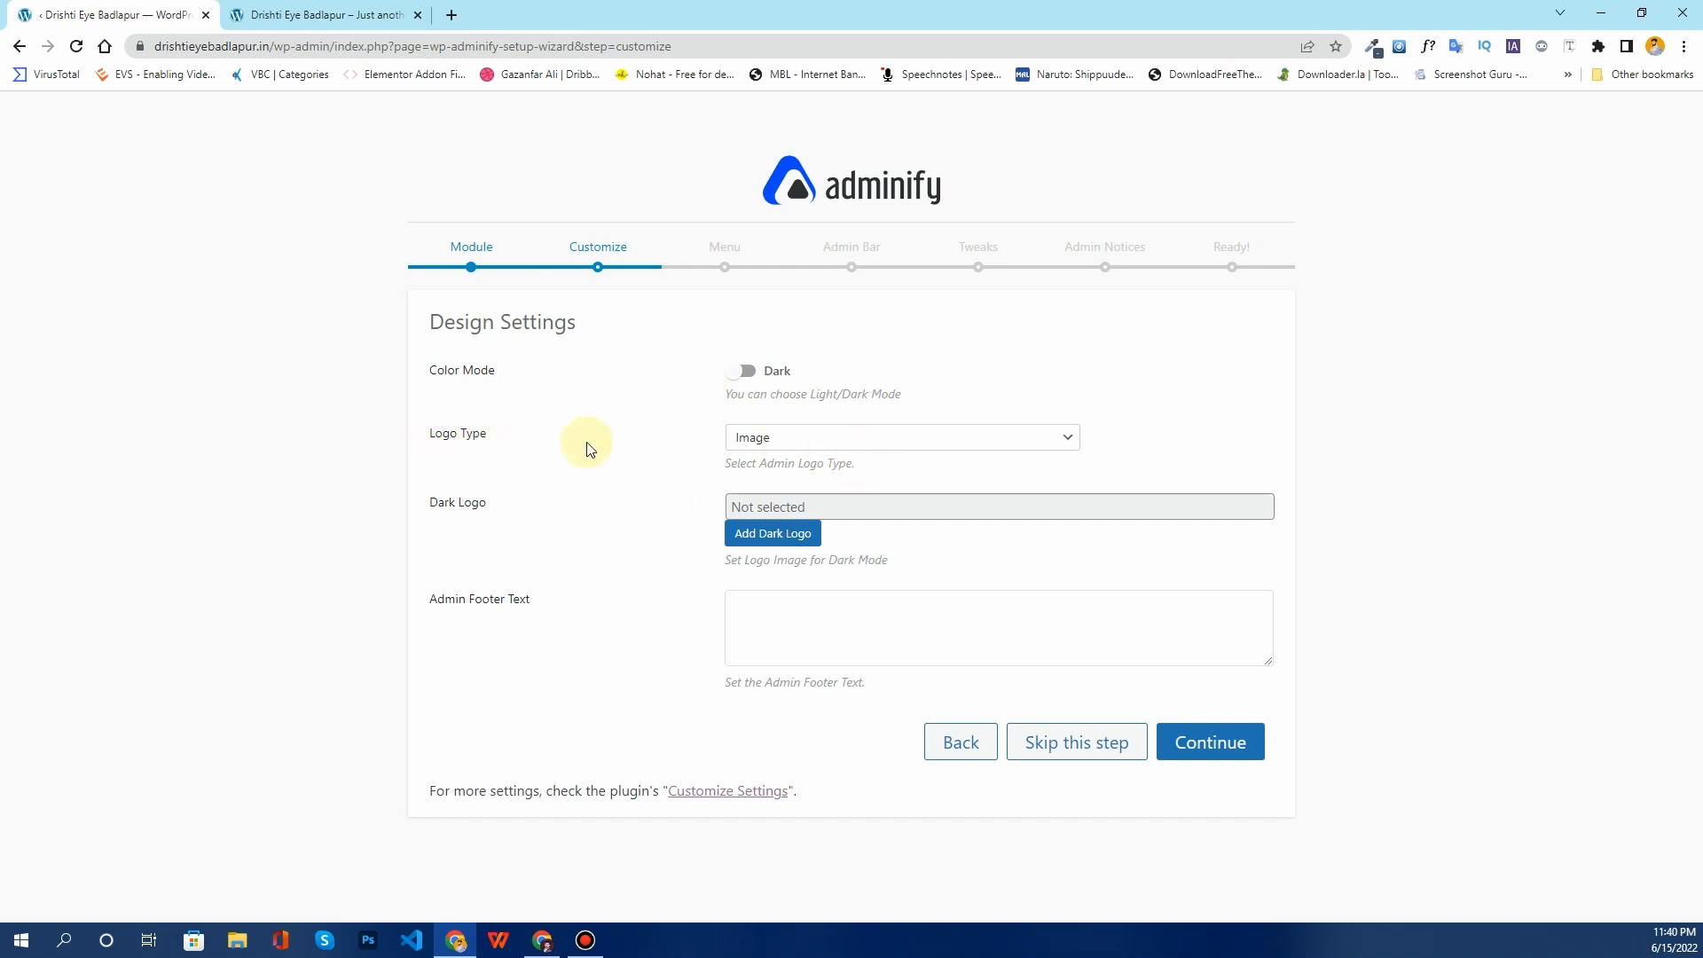
# Step: Keep Image as the admin logo type and switch the color mode to Light
pyautogui.click(794, 445)
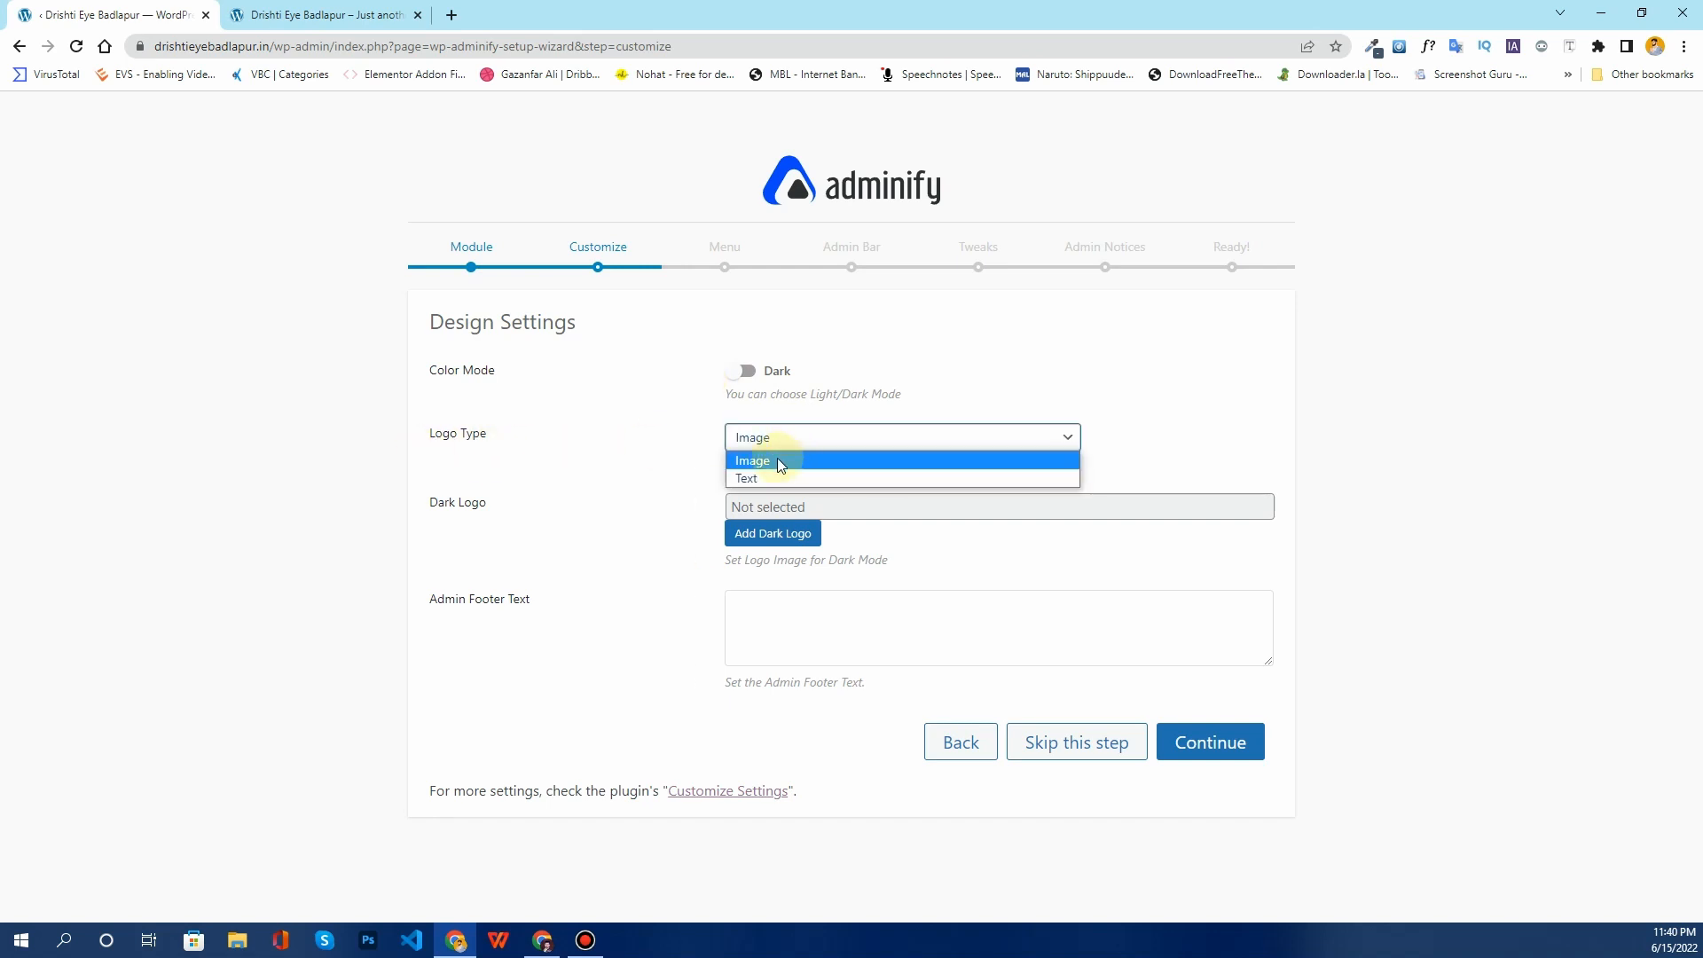
pyautogui.click(806, 463)
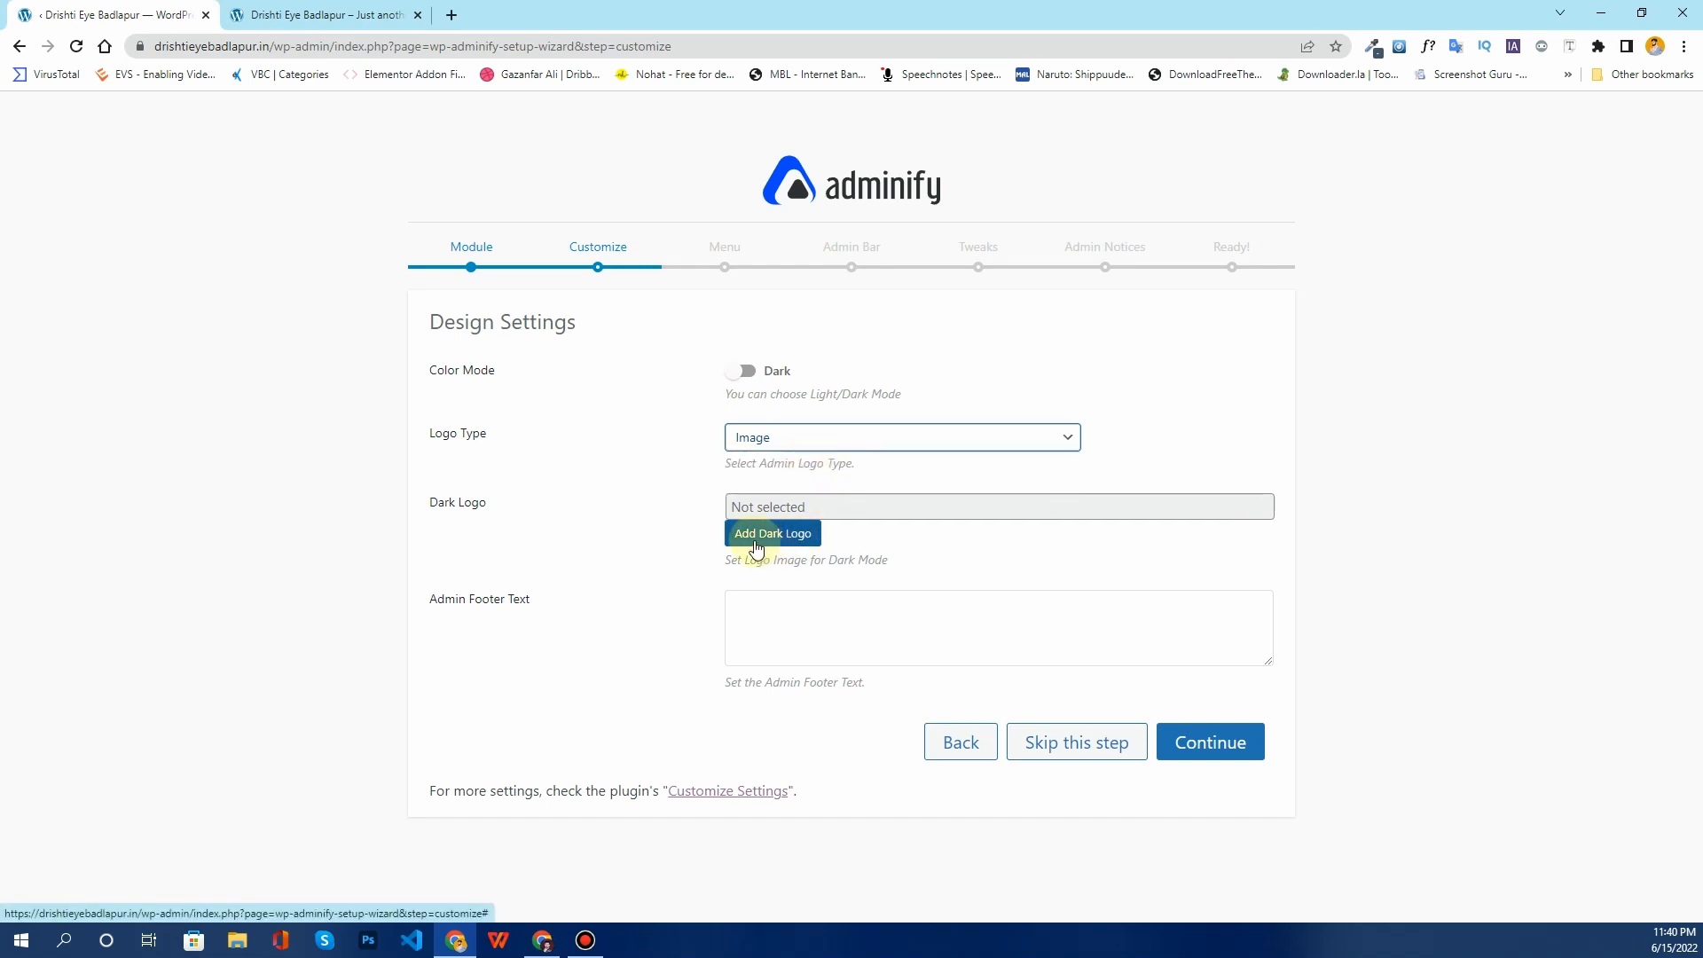
pyautogui.click(750, 376)
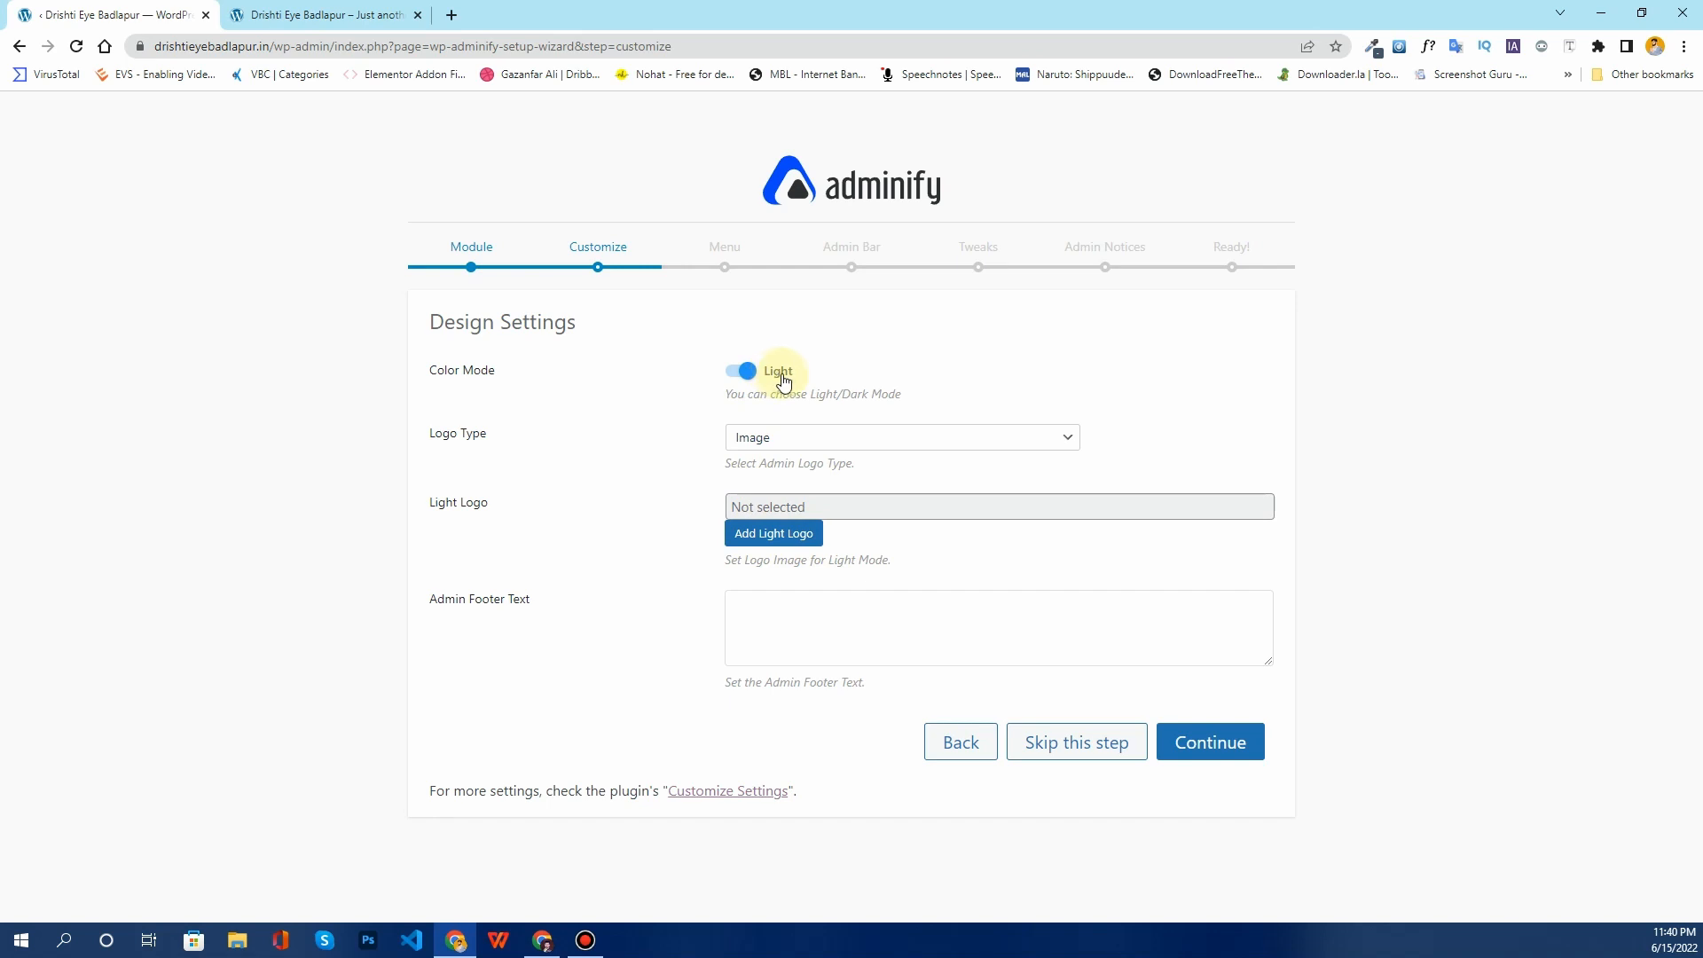
# Step: Try to set the light logo to the Optomatta image Logo_optomatta_3-2.png from the media library
pyautogui.click(779, 536)
pyautogui.click(157, 192)
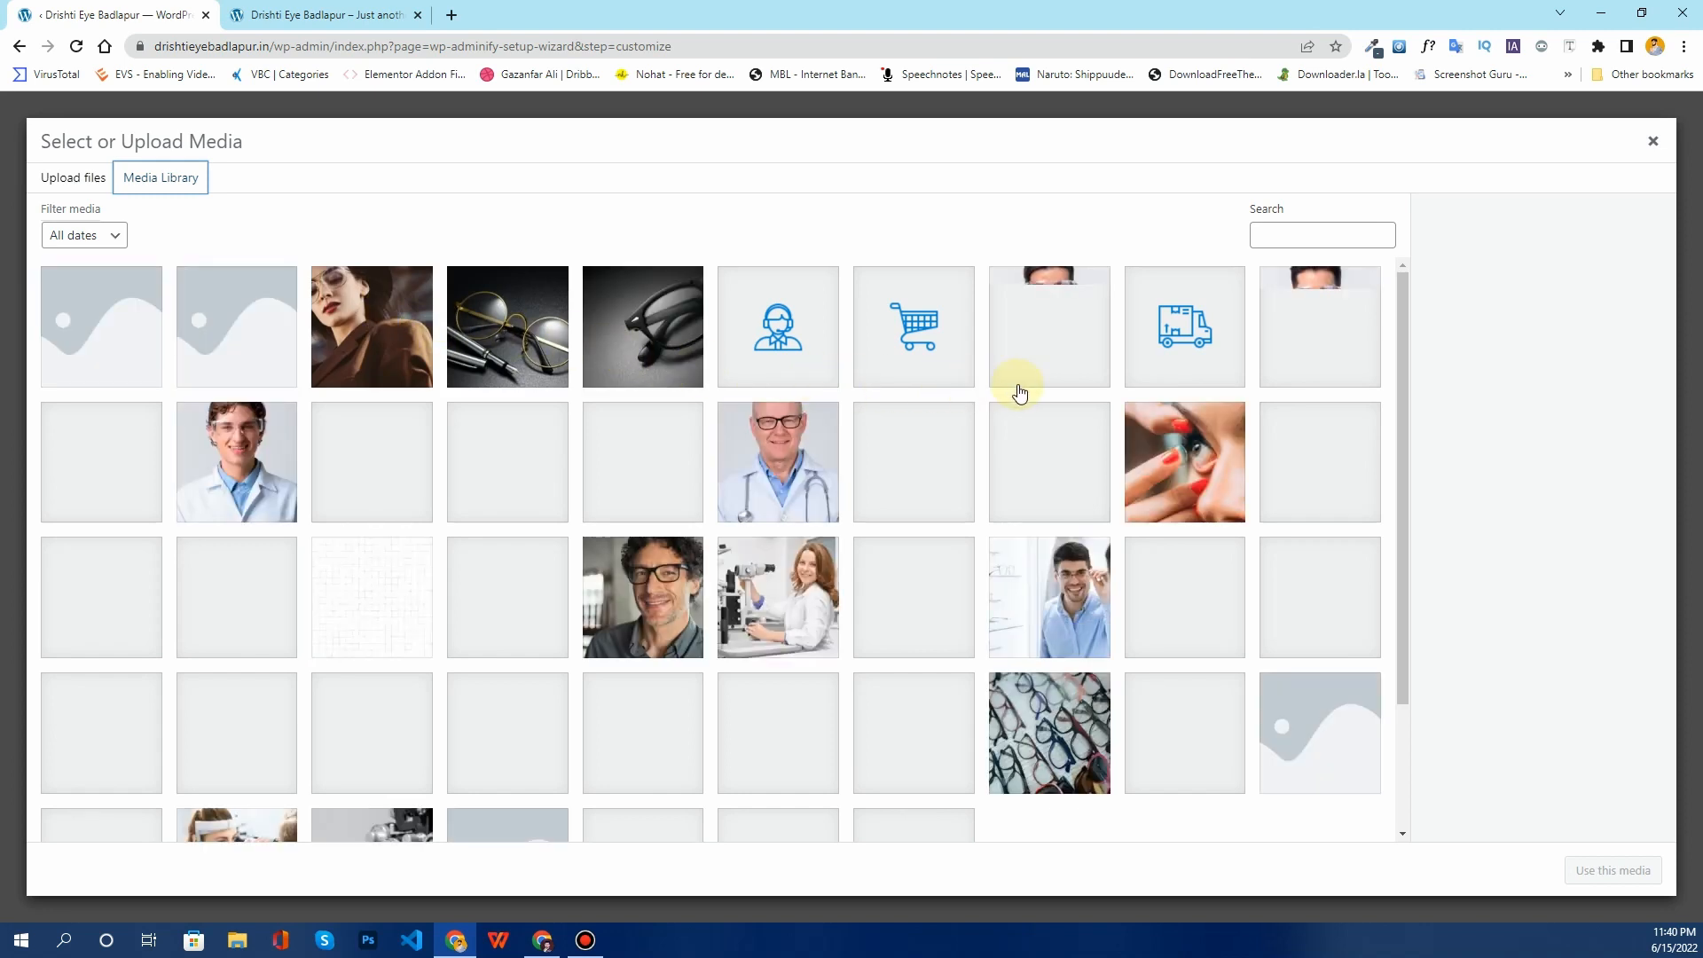
pyautogui.scroll(-2, 670, 484)
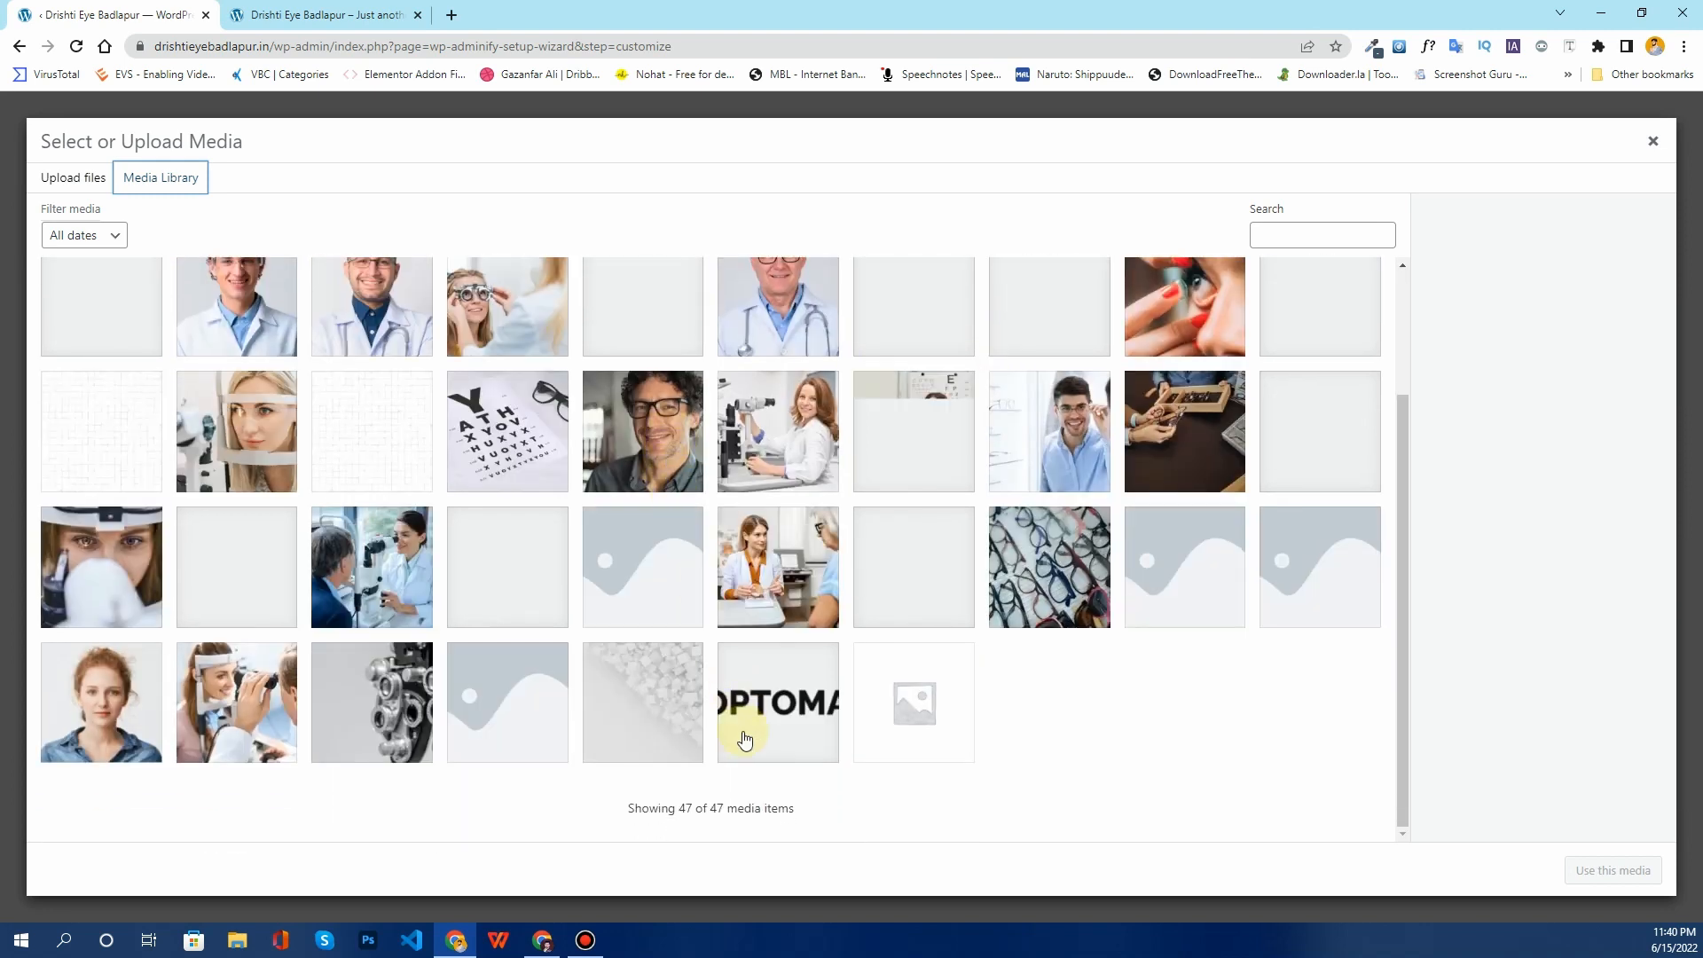
pyautogui.click(743, 732)
pyautogui.click(1587, 878)
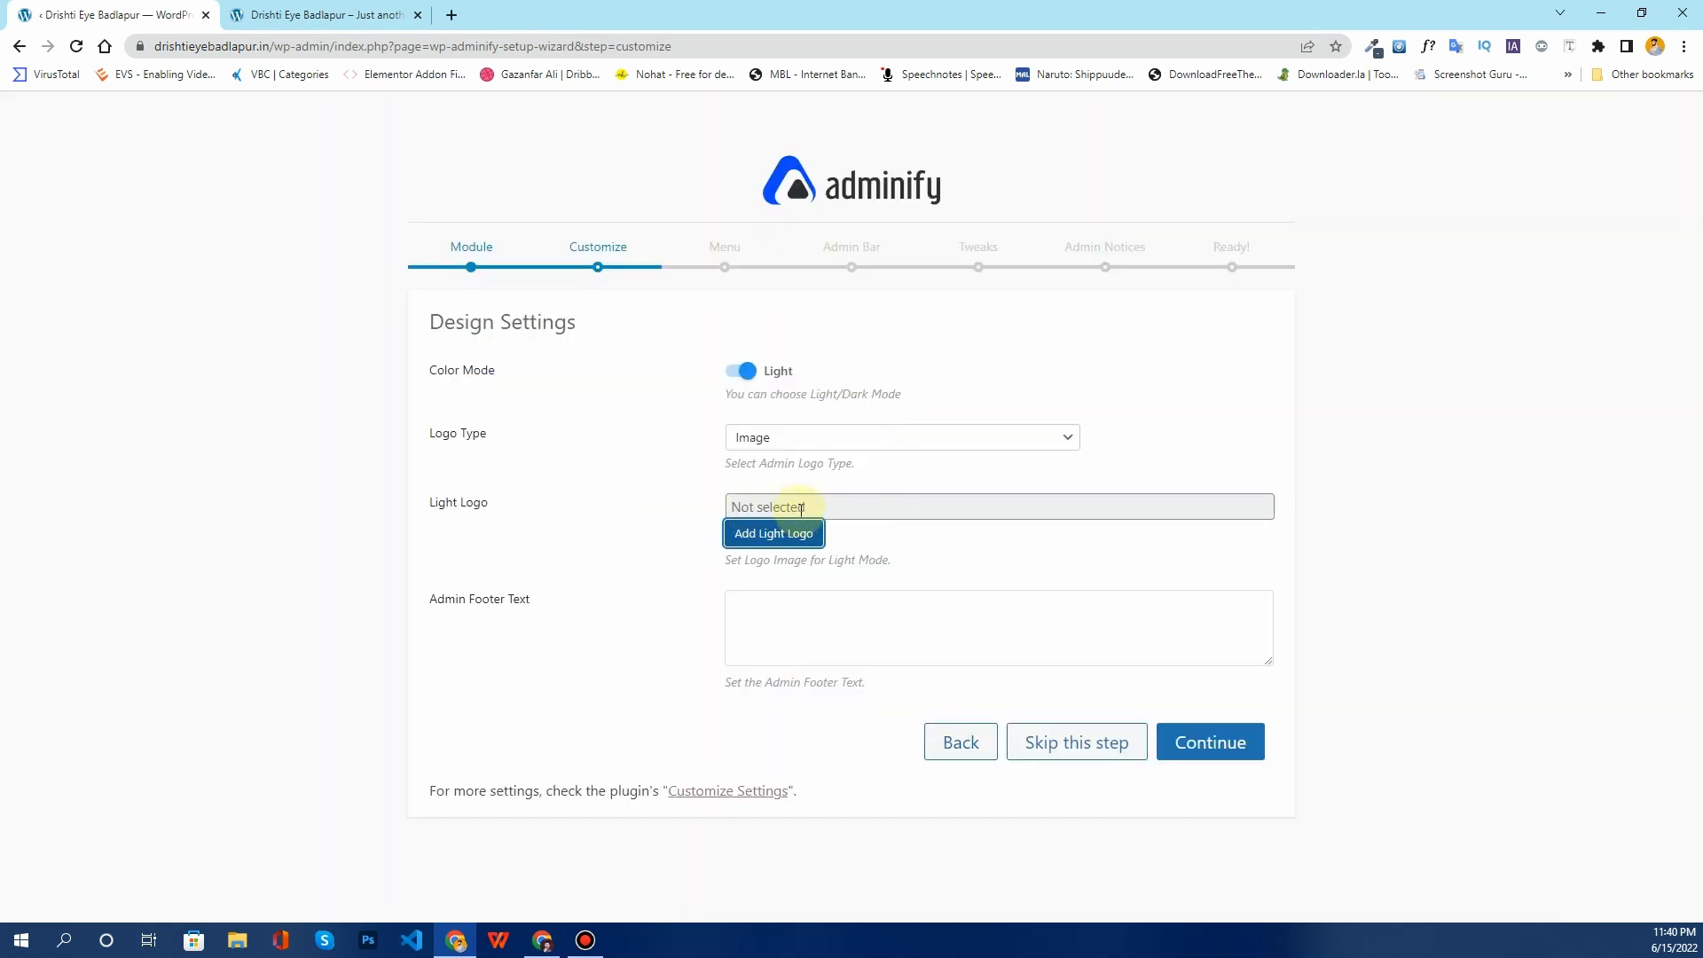
pyautogui.click(760, 533)
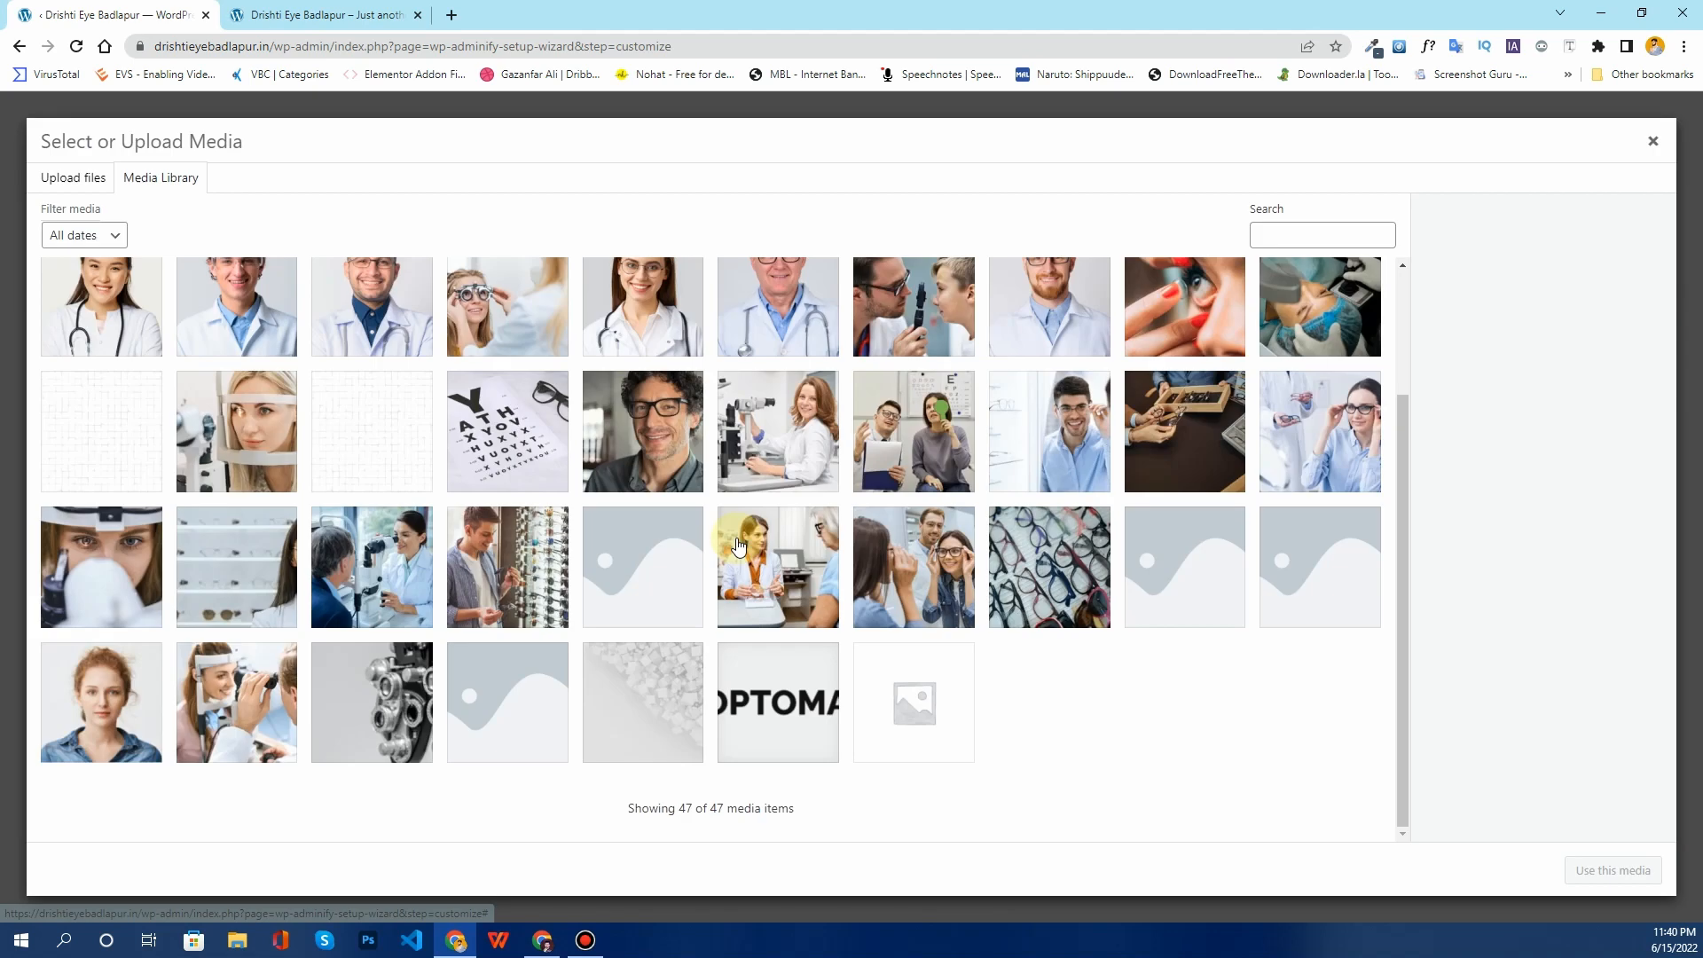
pyautogui.click(816, 745)
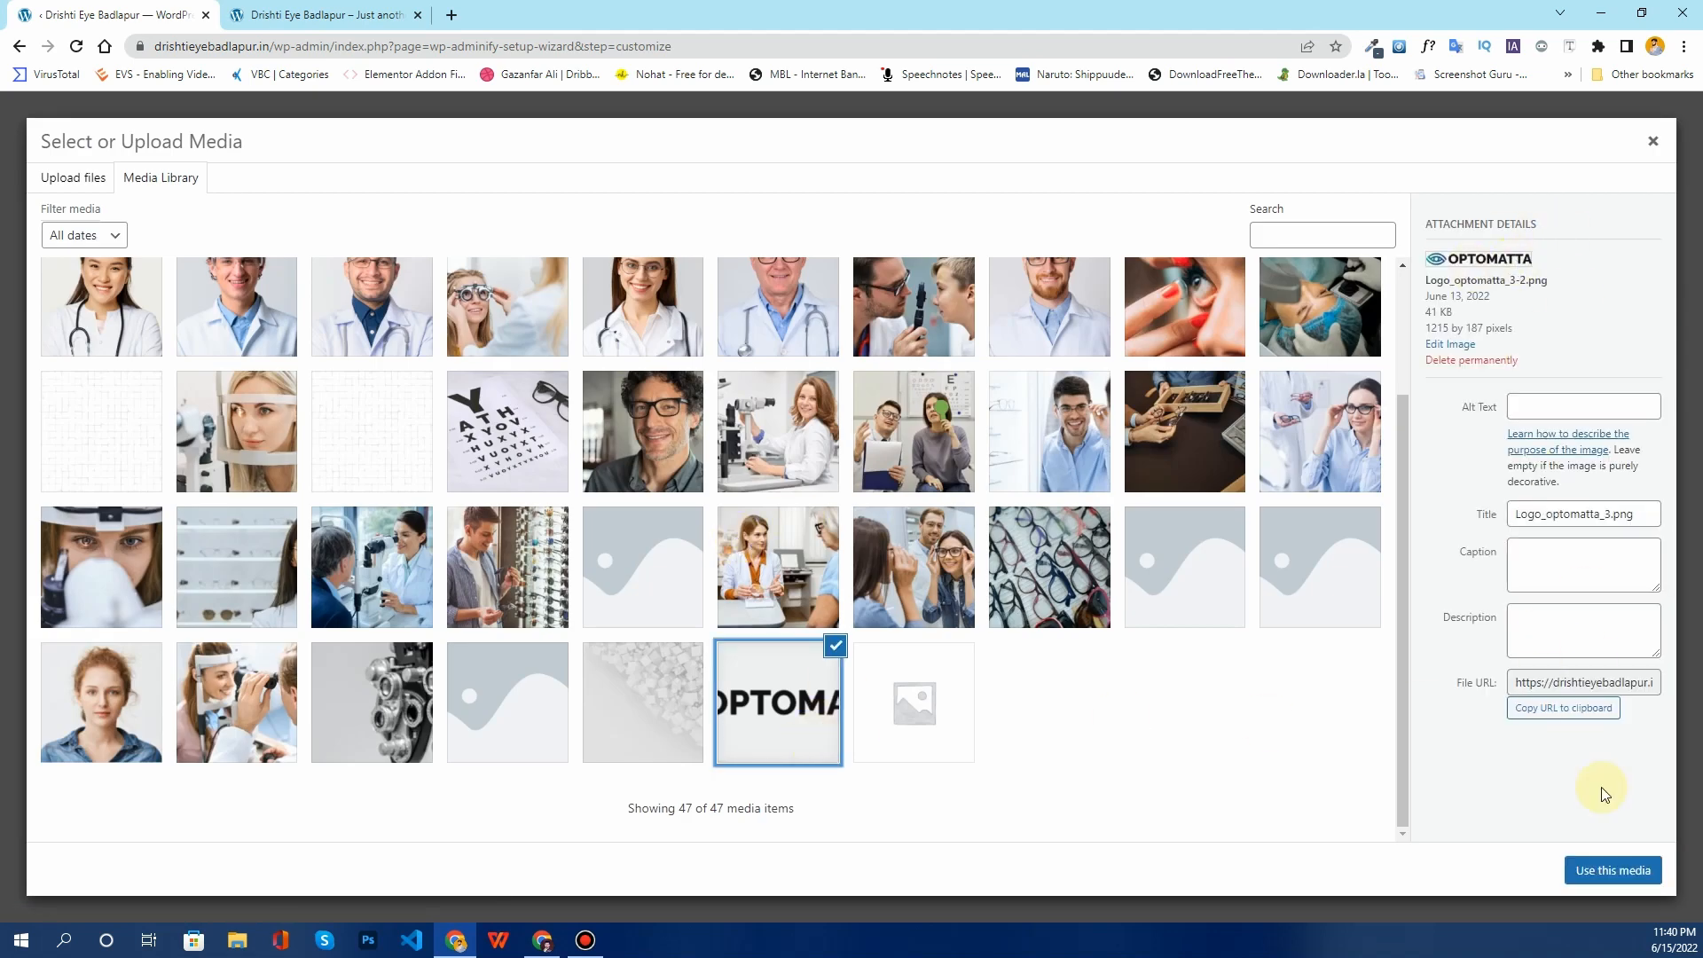
pyautogui.click(1617, 873)
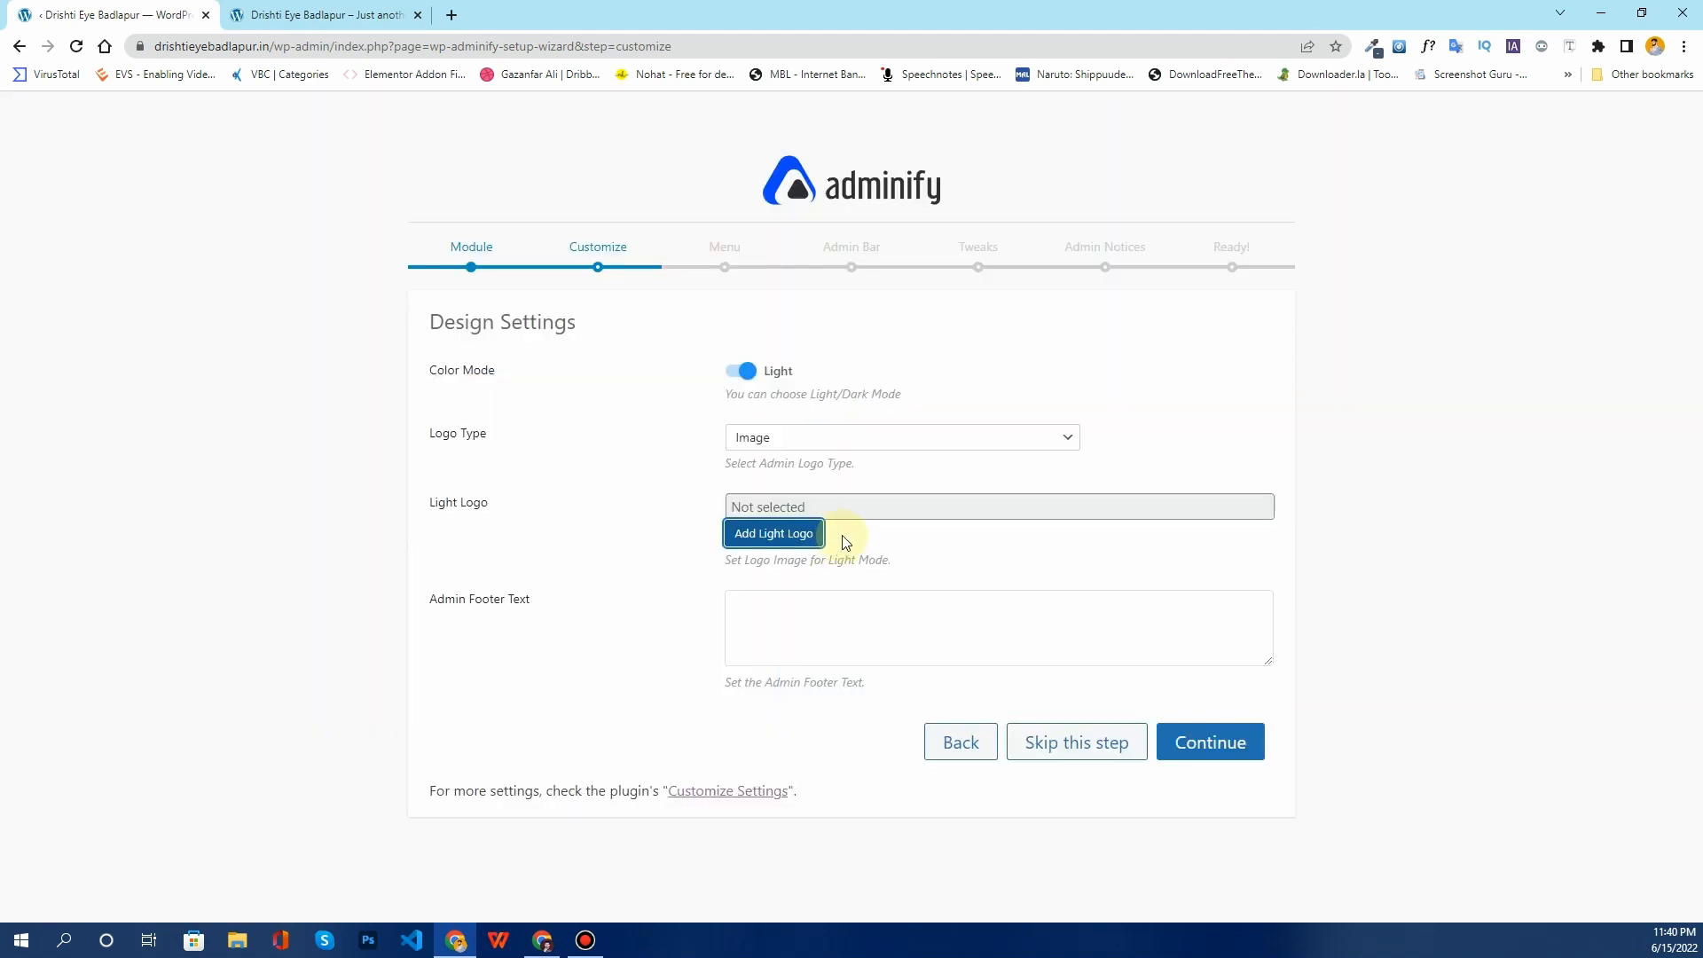
pyautogui.click(878, 506)
pyautogui.click(963, 564)
# Step: Enter a "Designed by" credit with the designer's name as the admin footer text and continue to the menu settings
pyautogui.click(812, 617)
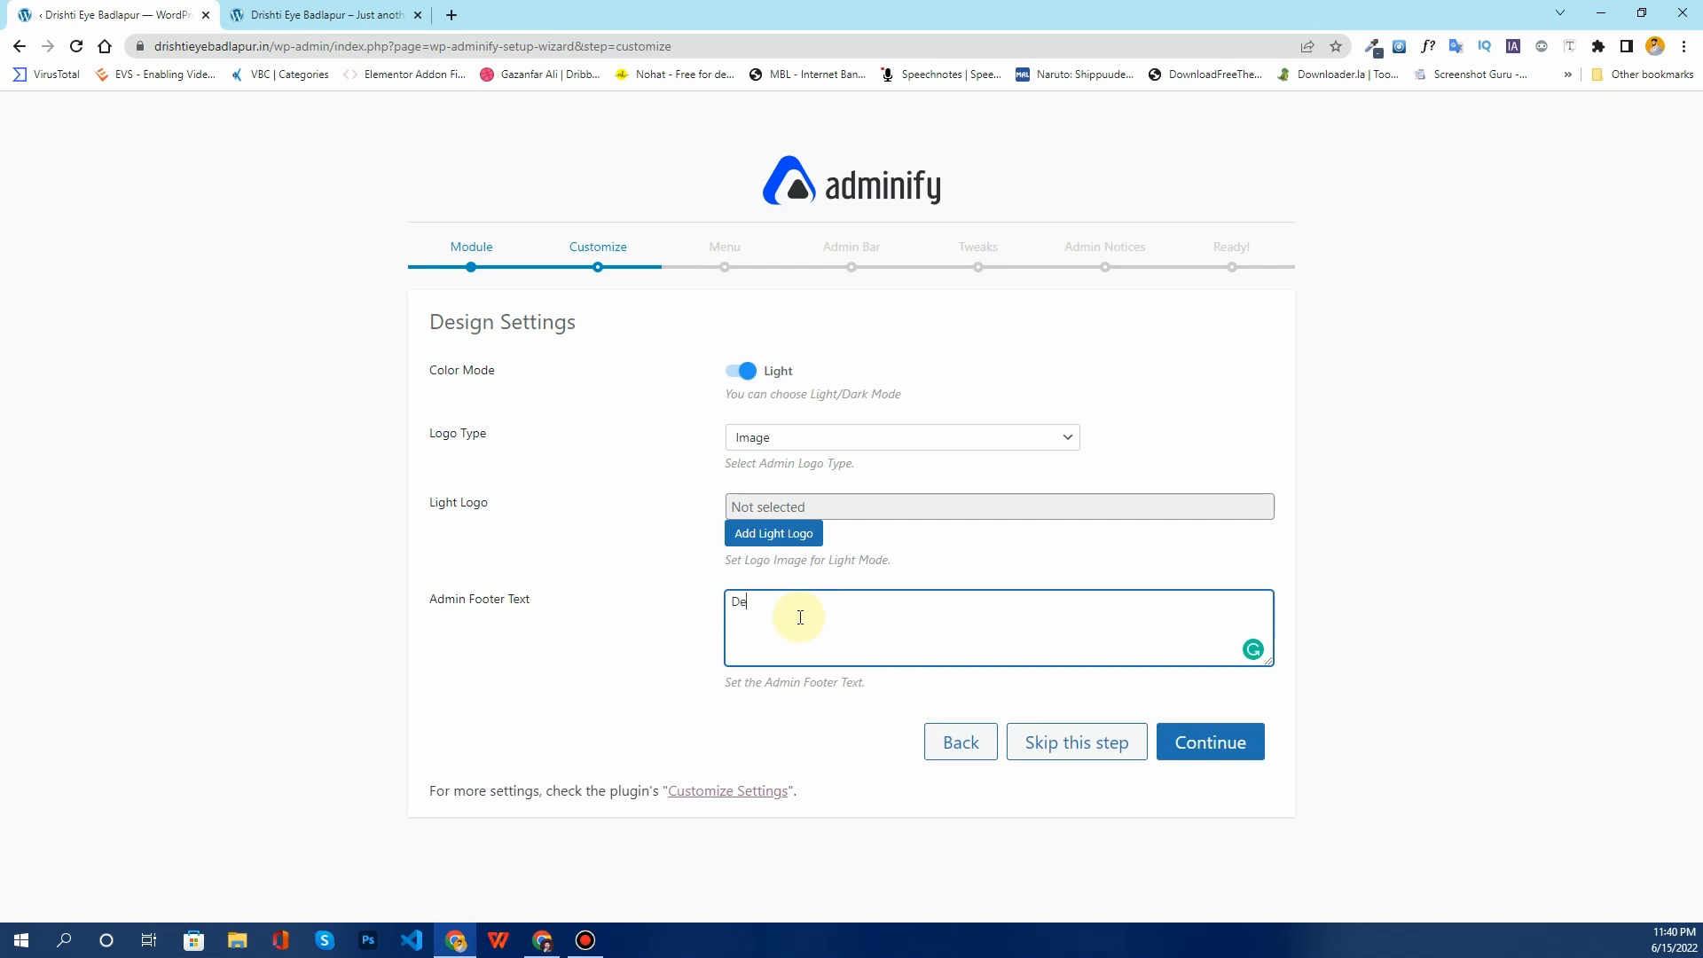
pyautogui.write('Designed by Gazanfar Ali')
pyautogui.click(1224, 750)
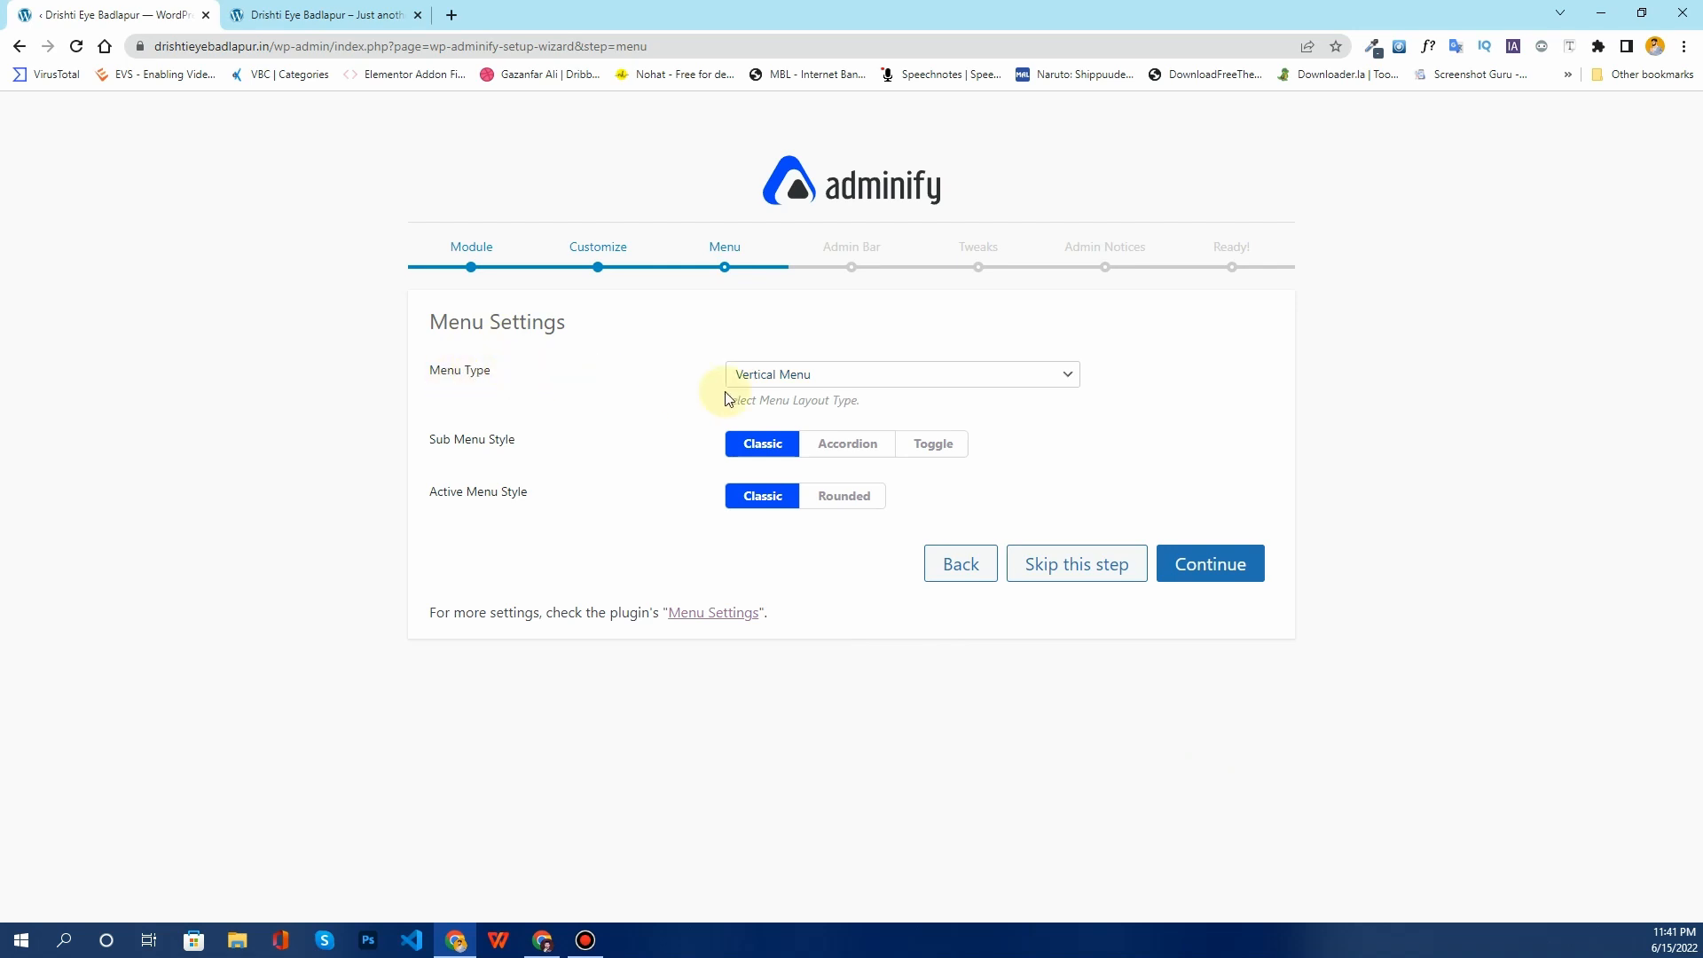
# Step: Keep the Vertical Menu type with the Classic sub menu and active menu styles, and continue to the admin bar settings
pyautogui.click(810, 376)
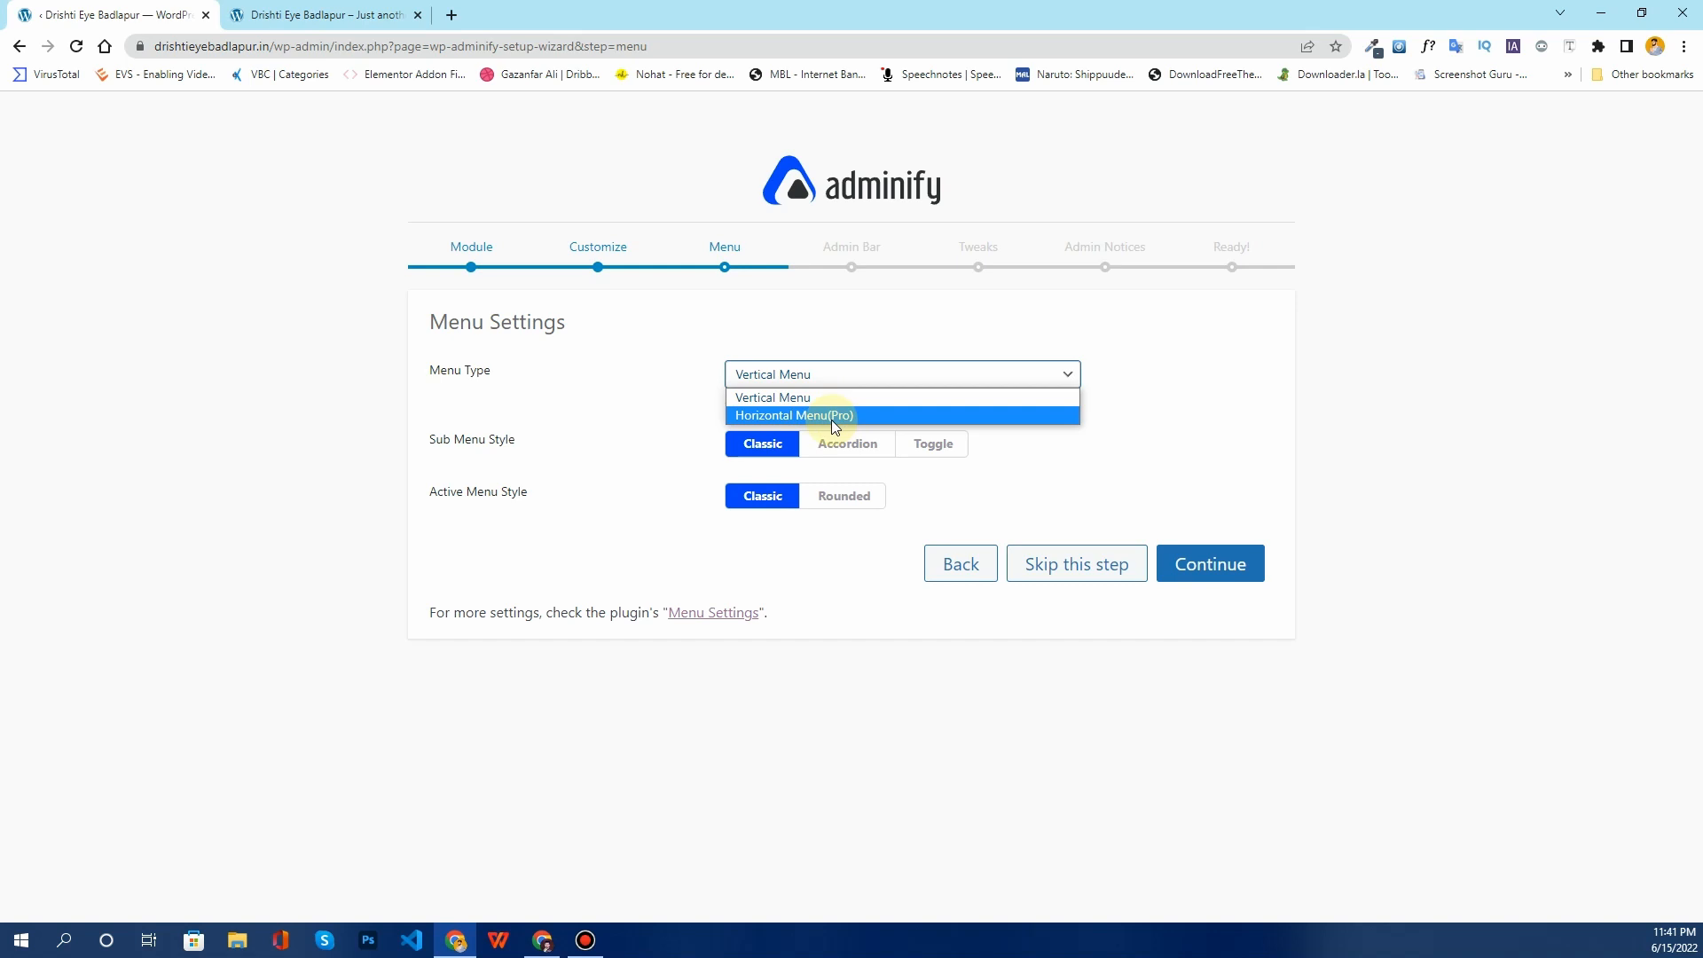
pyautogui.click(786, 397)
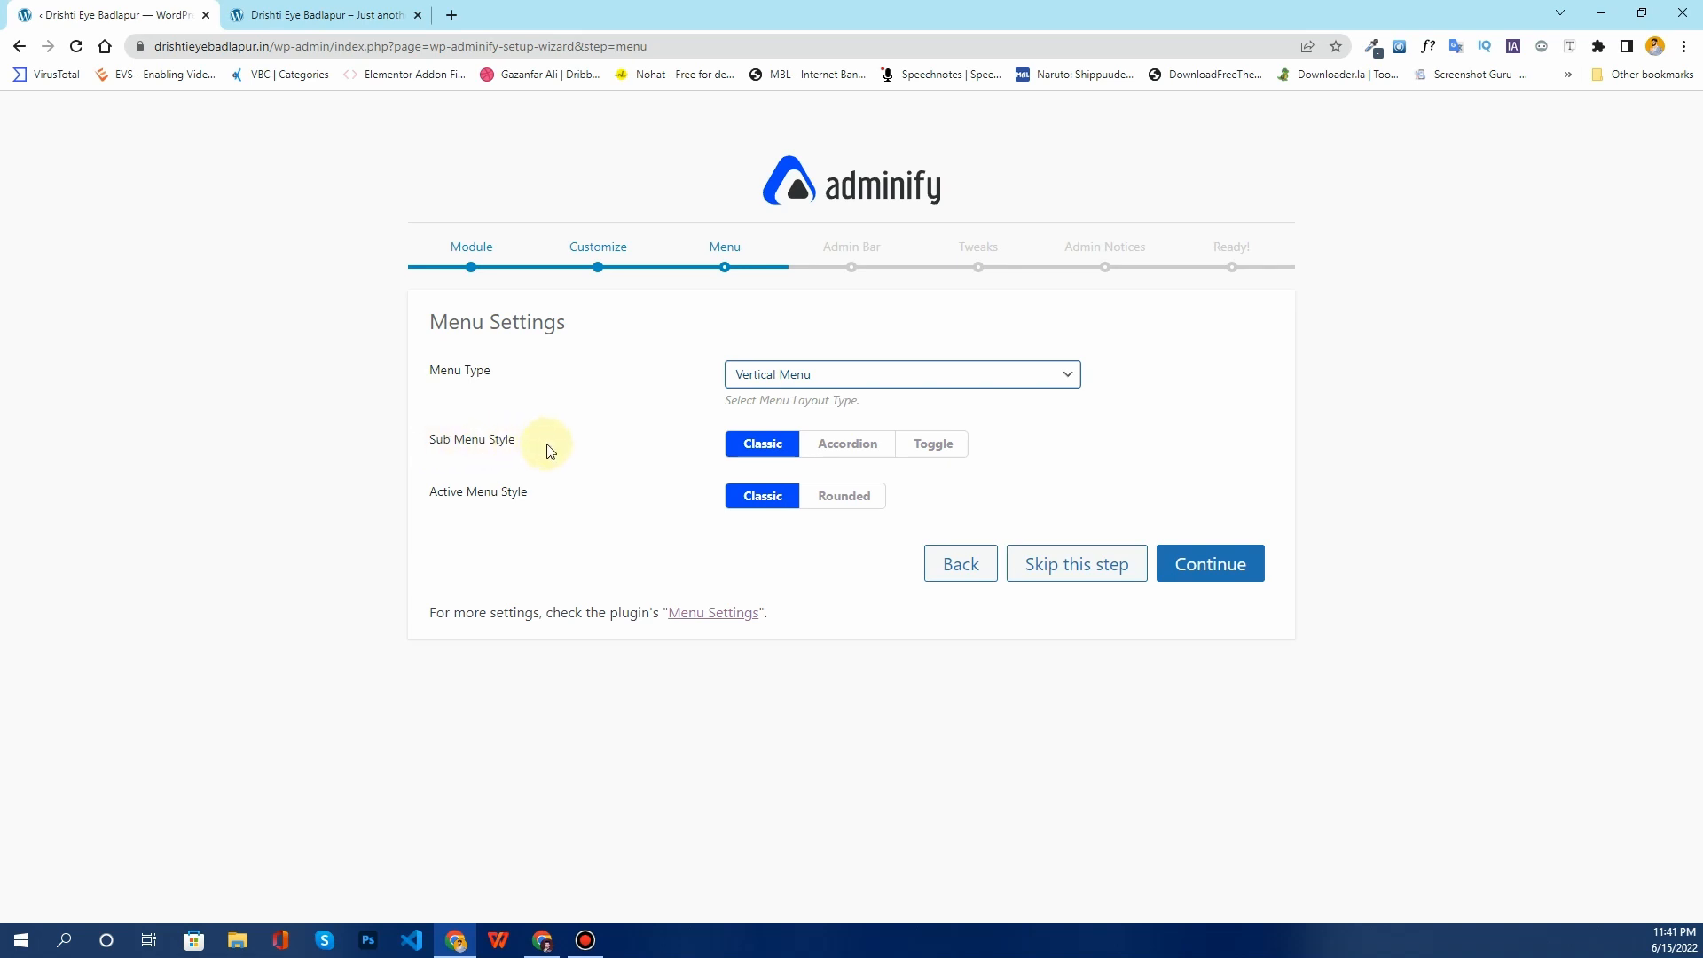
pyautogui.click(867, 454)
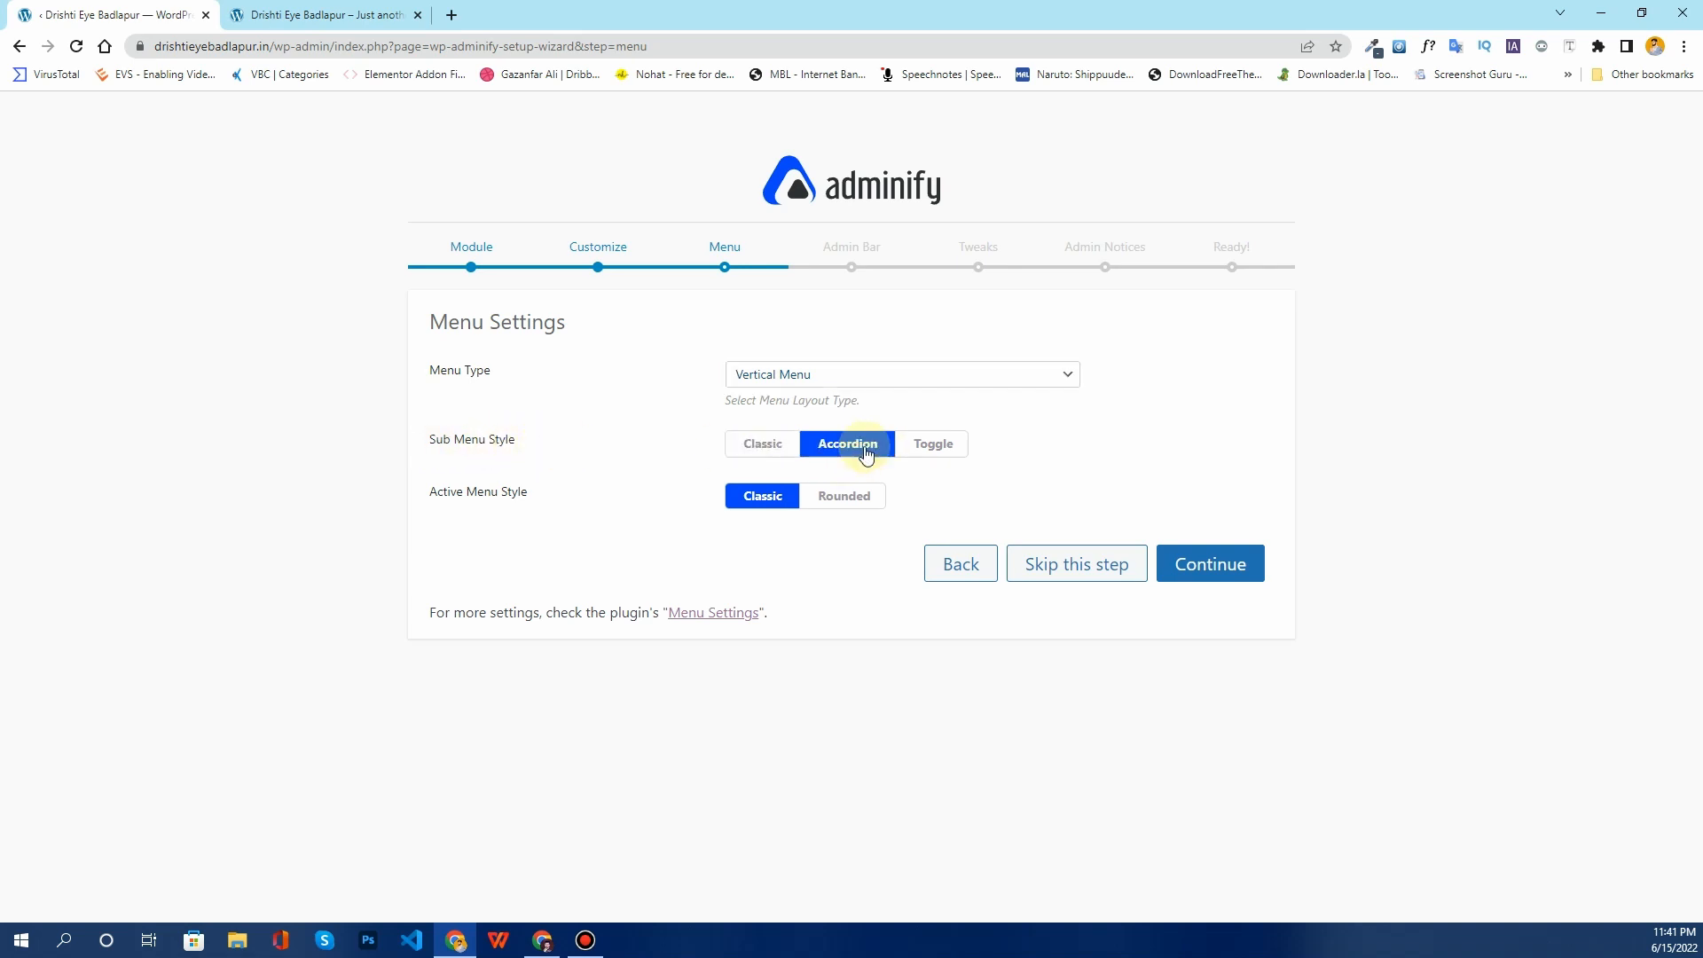
pyautogui.click(933, 452)
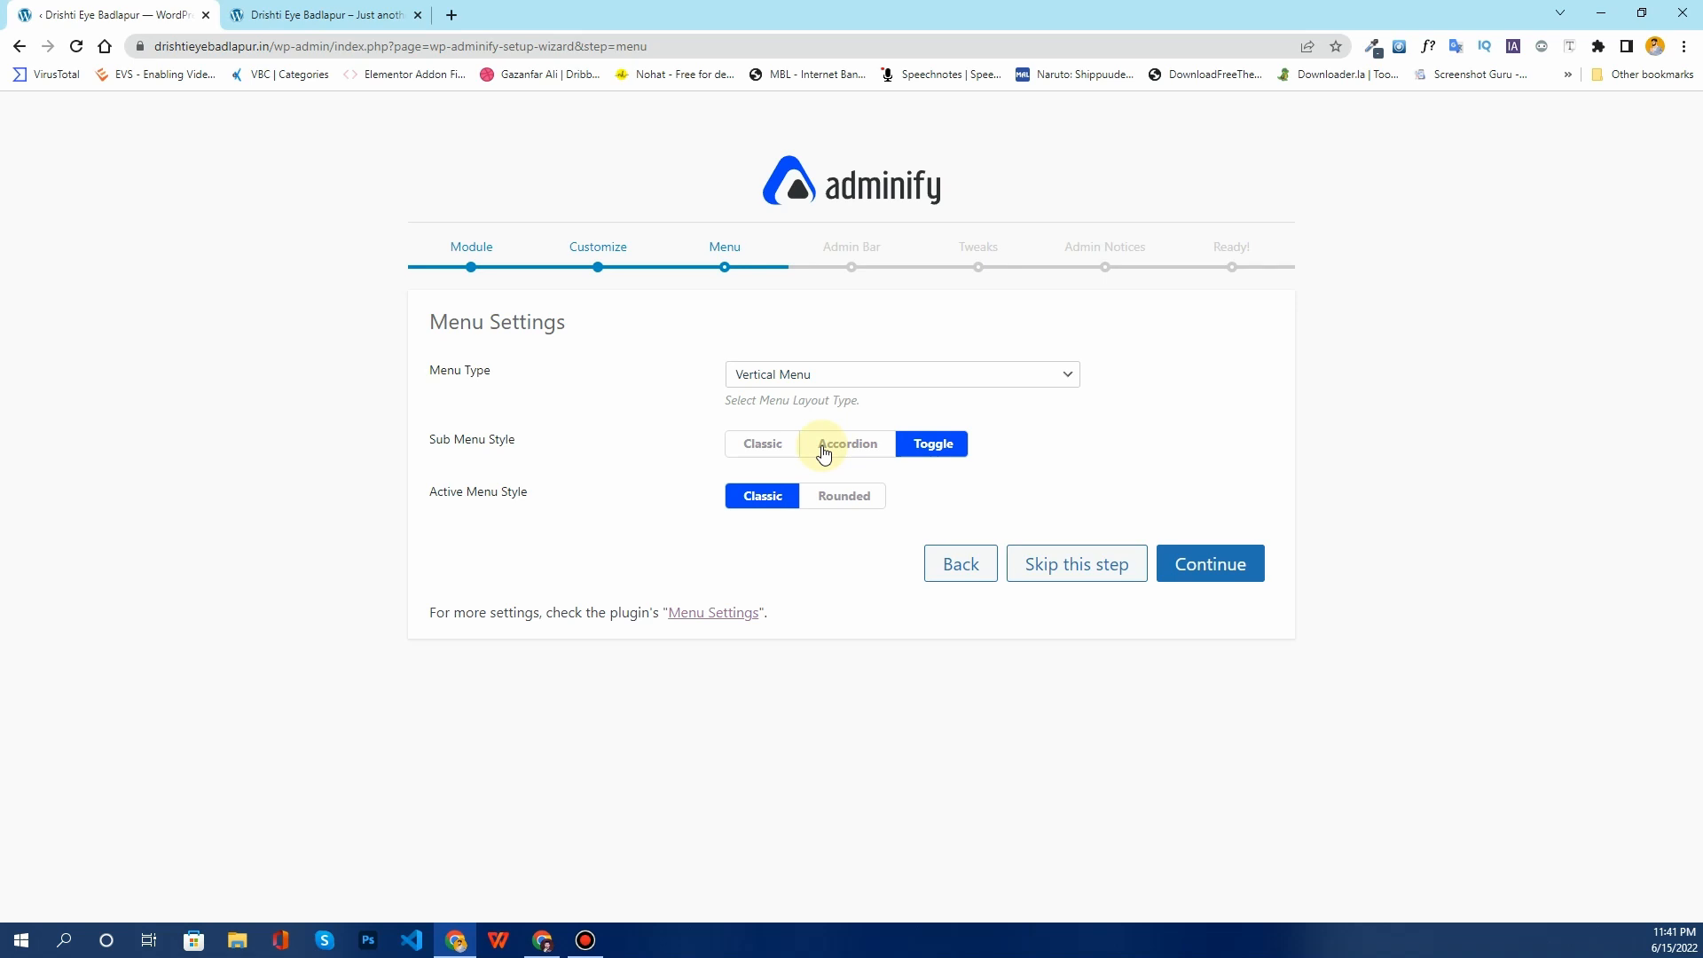
pyautogui.click(770, 454)
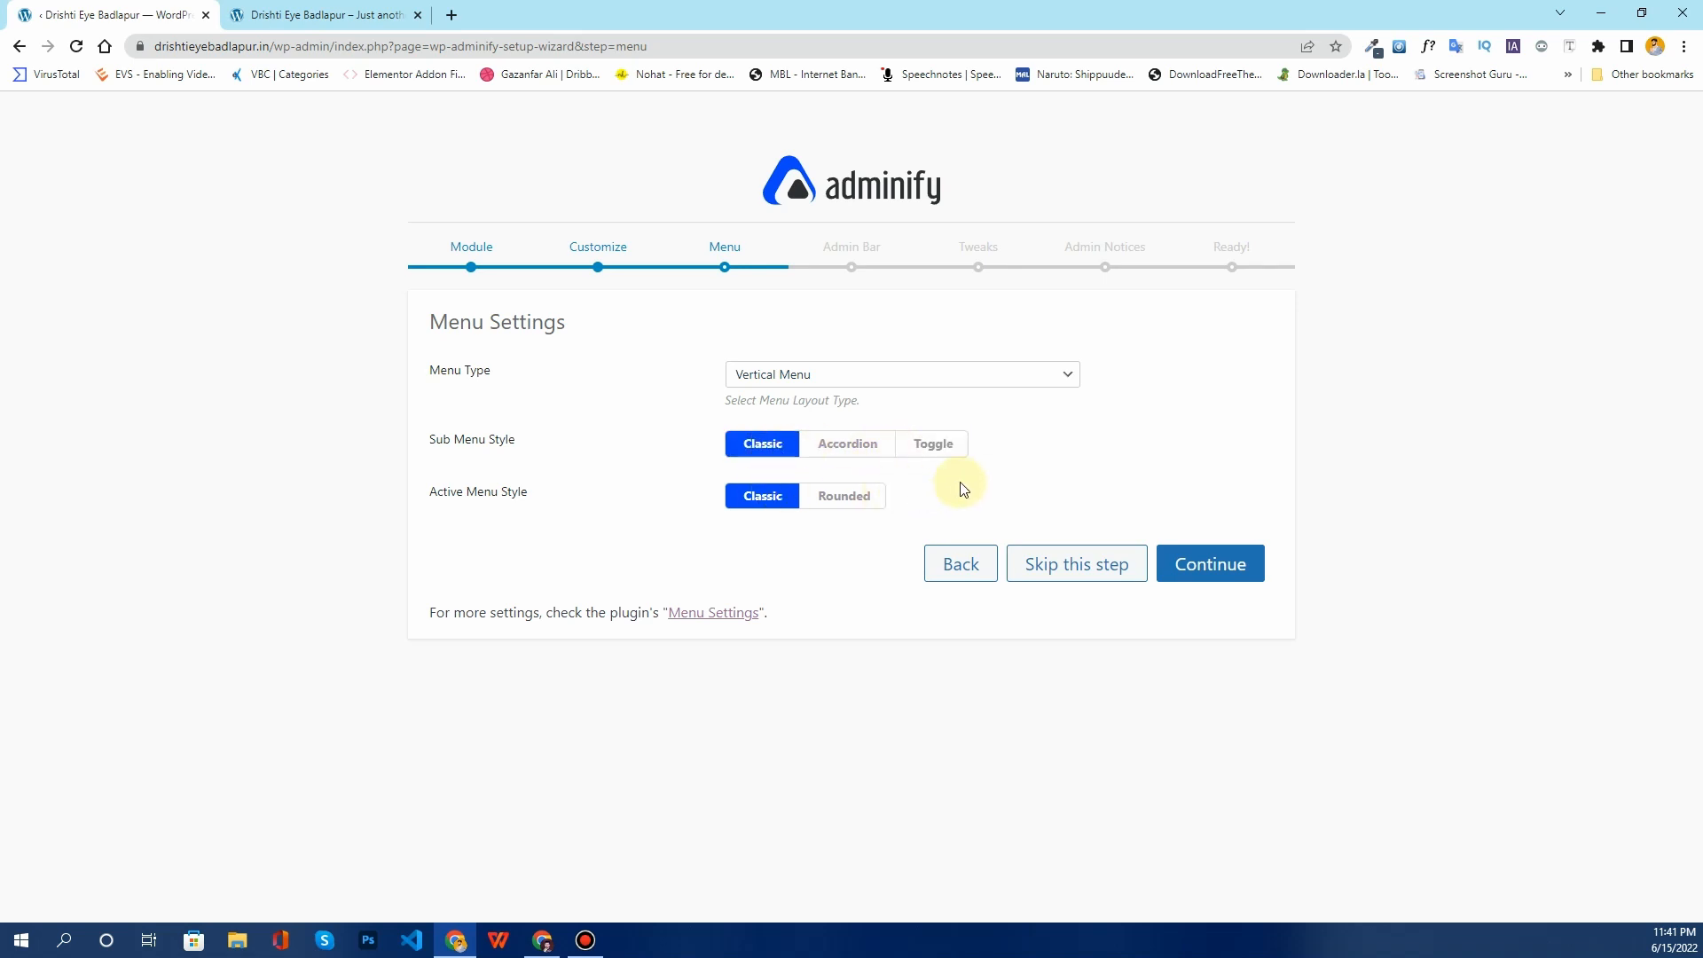
pyautogui.click(1232, 568)
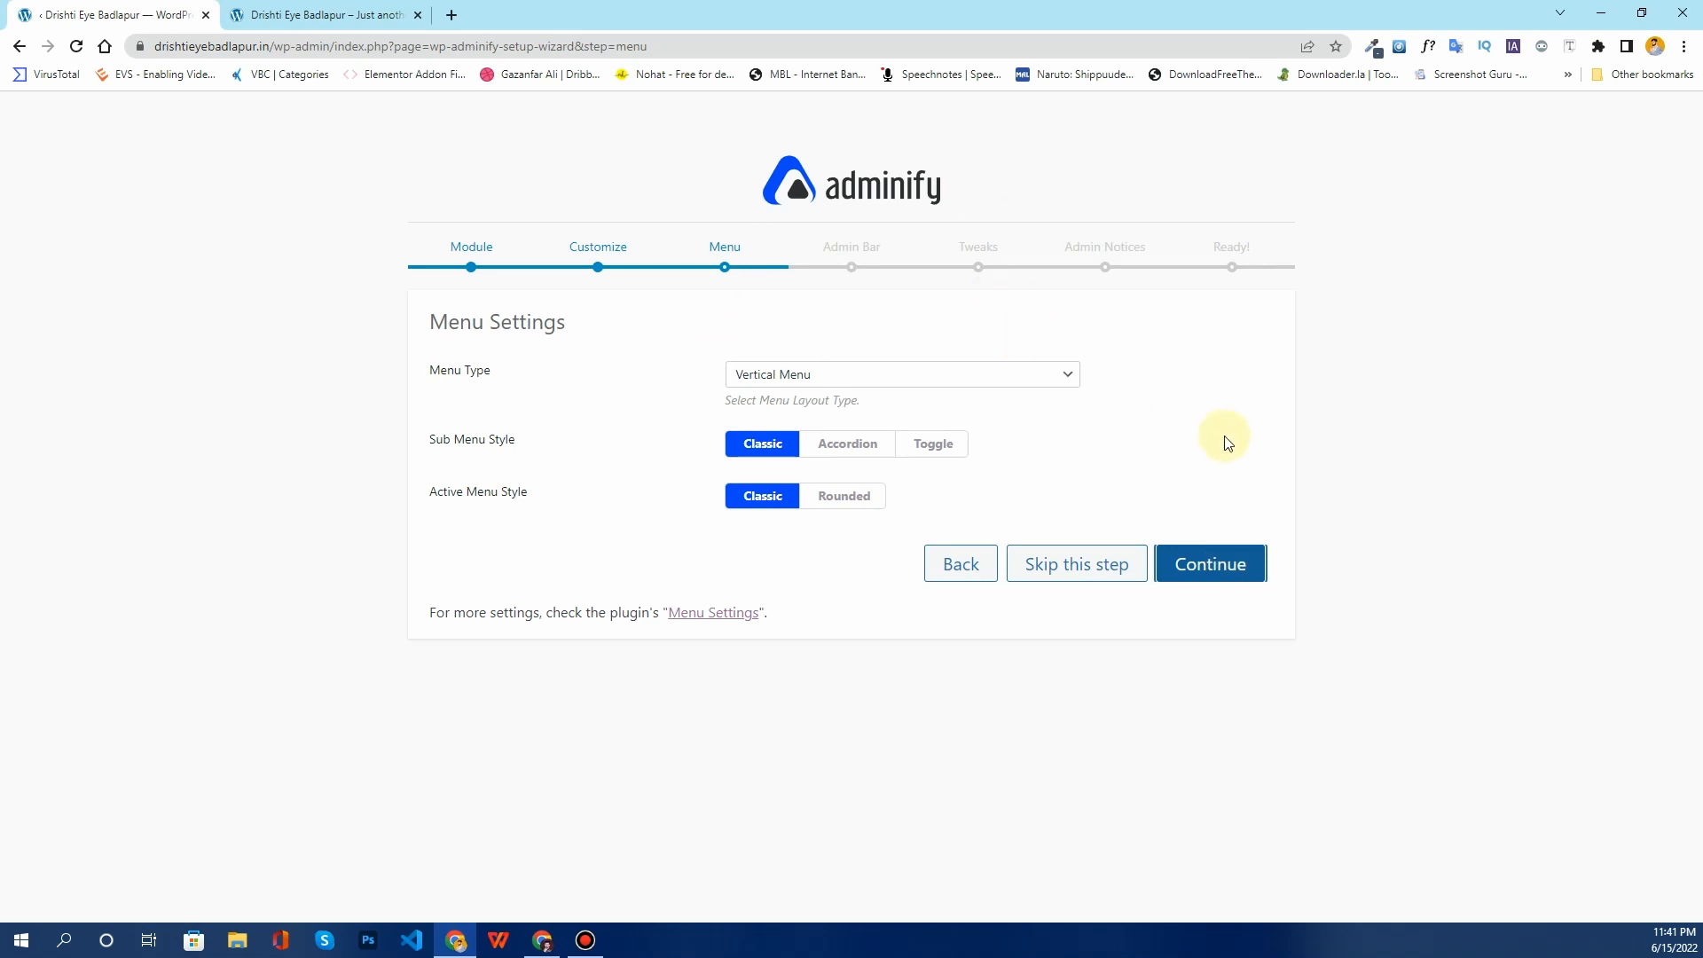
pyautogui.click(1232, 569)
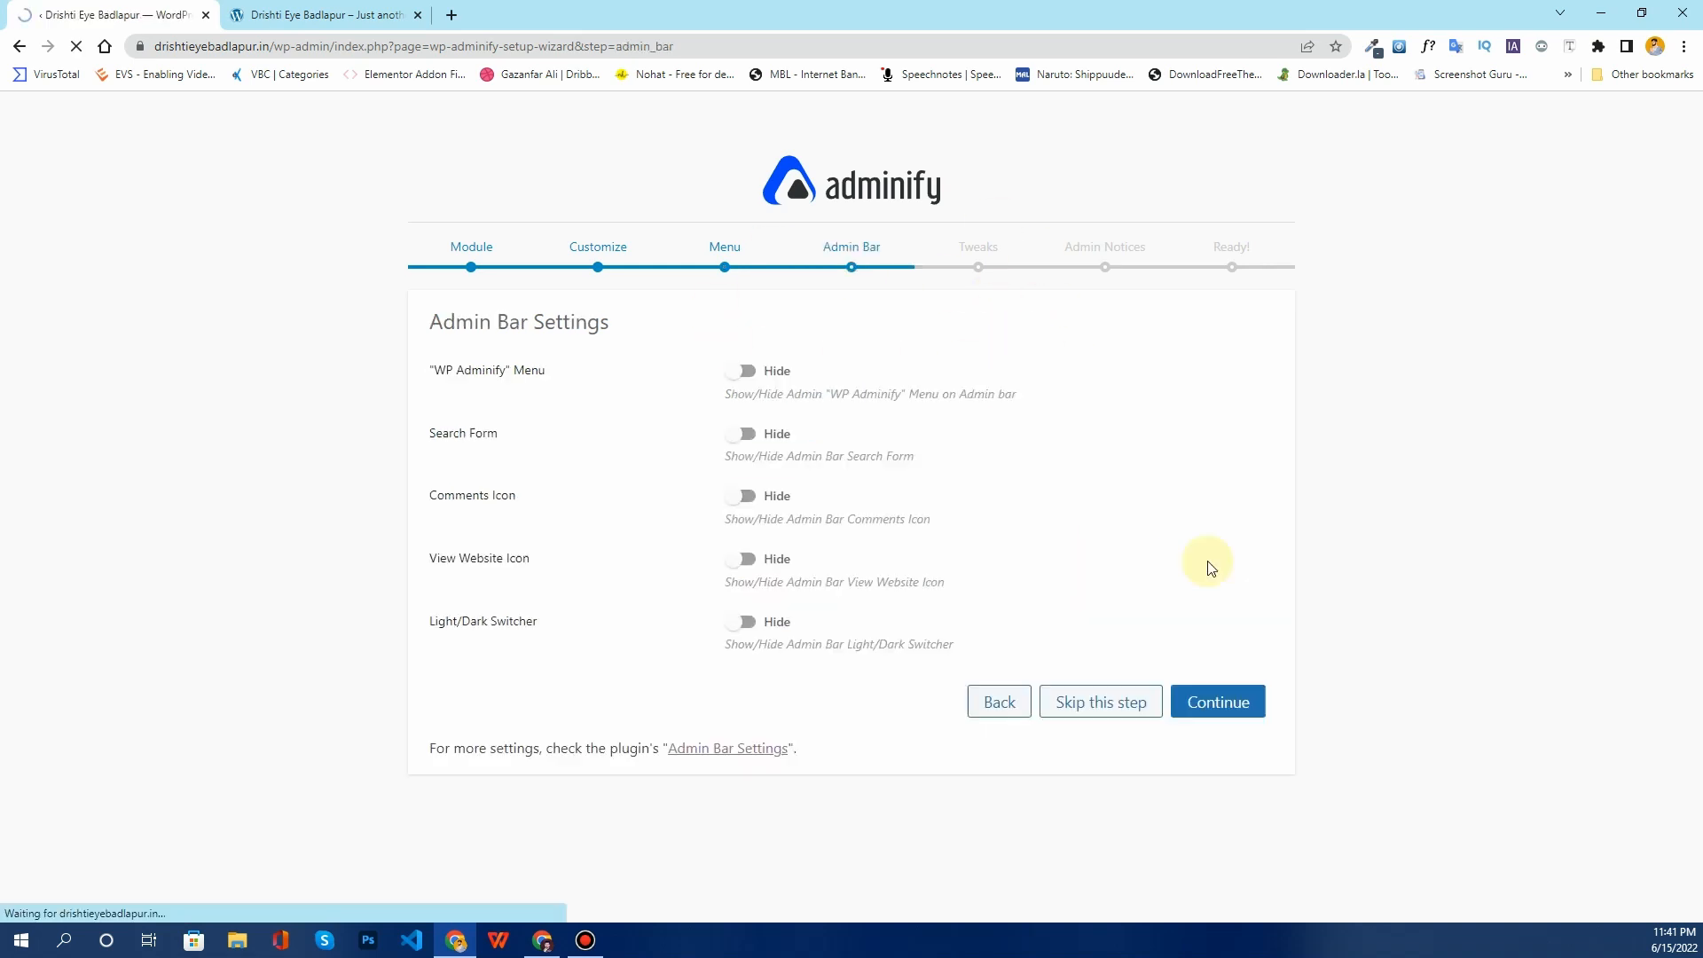
# Step: Keep all admin bar items shown, leave every tweak set to No, and continue to the admin notices settings
pyautogui.moveTo(430, 321); pyautogui.dragTo(524, 336)
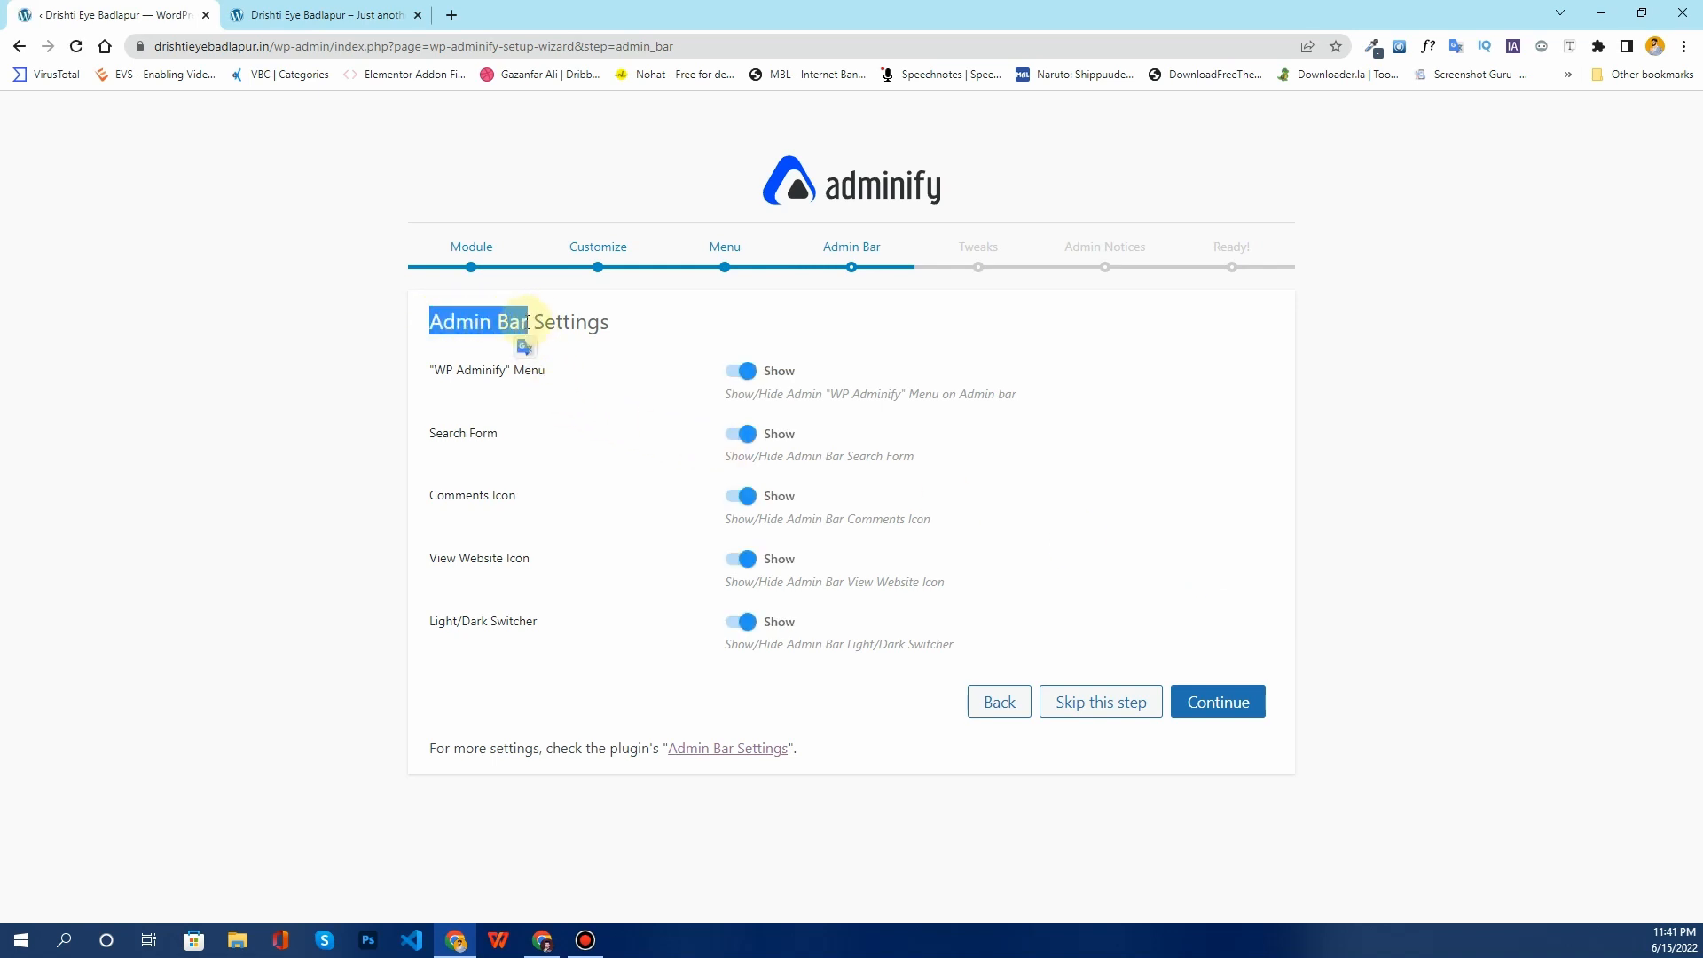
pyautogui.click(1244, 705)
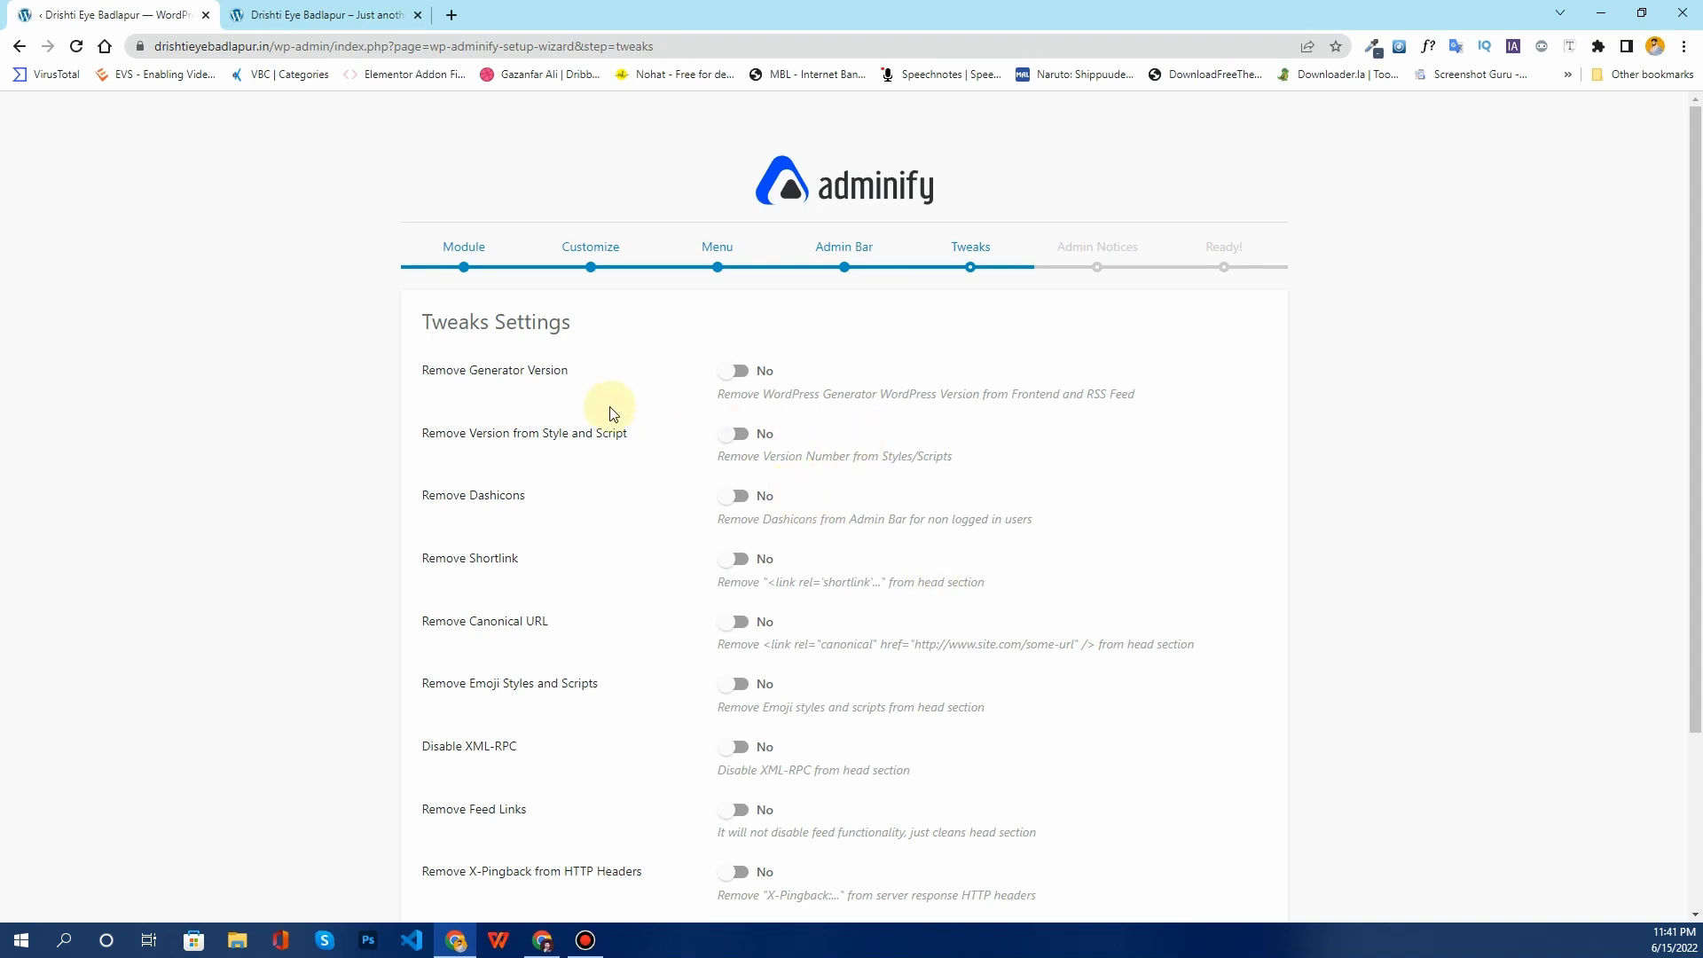
pyautogui.scroll(-2, 608, 408)
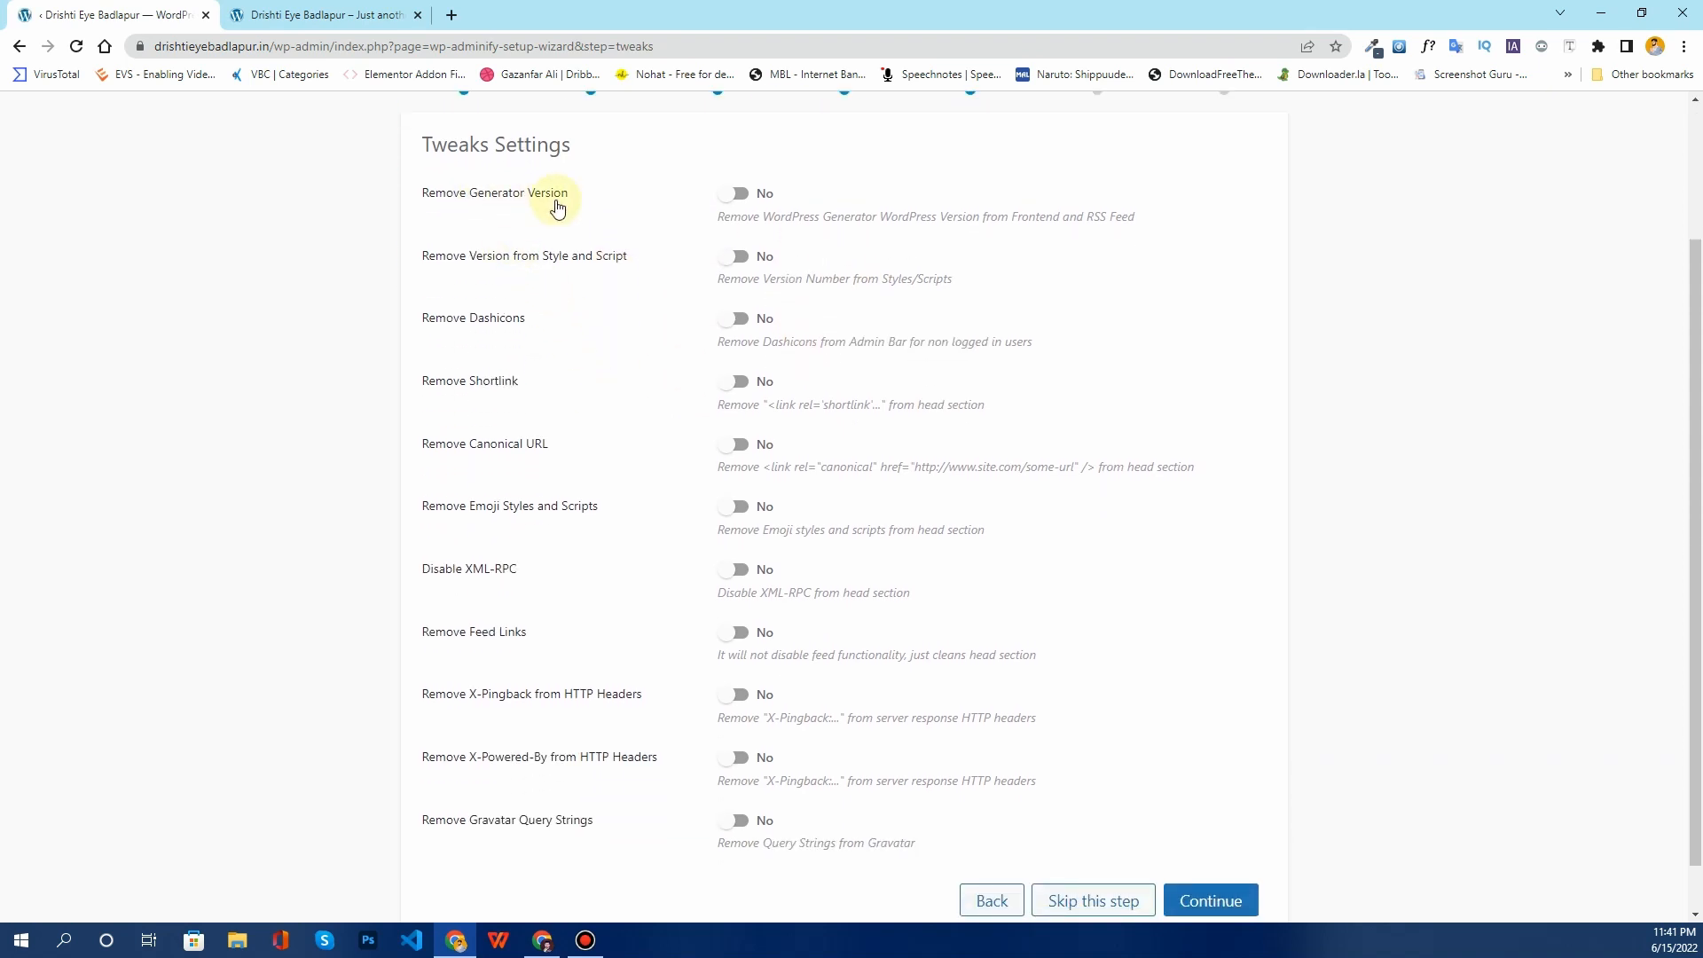
pyautogui.scroll(-1, 608, 350)
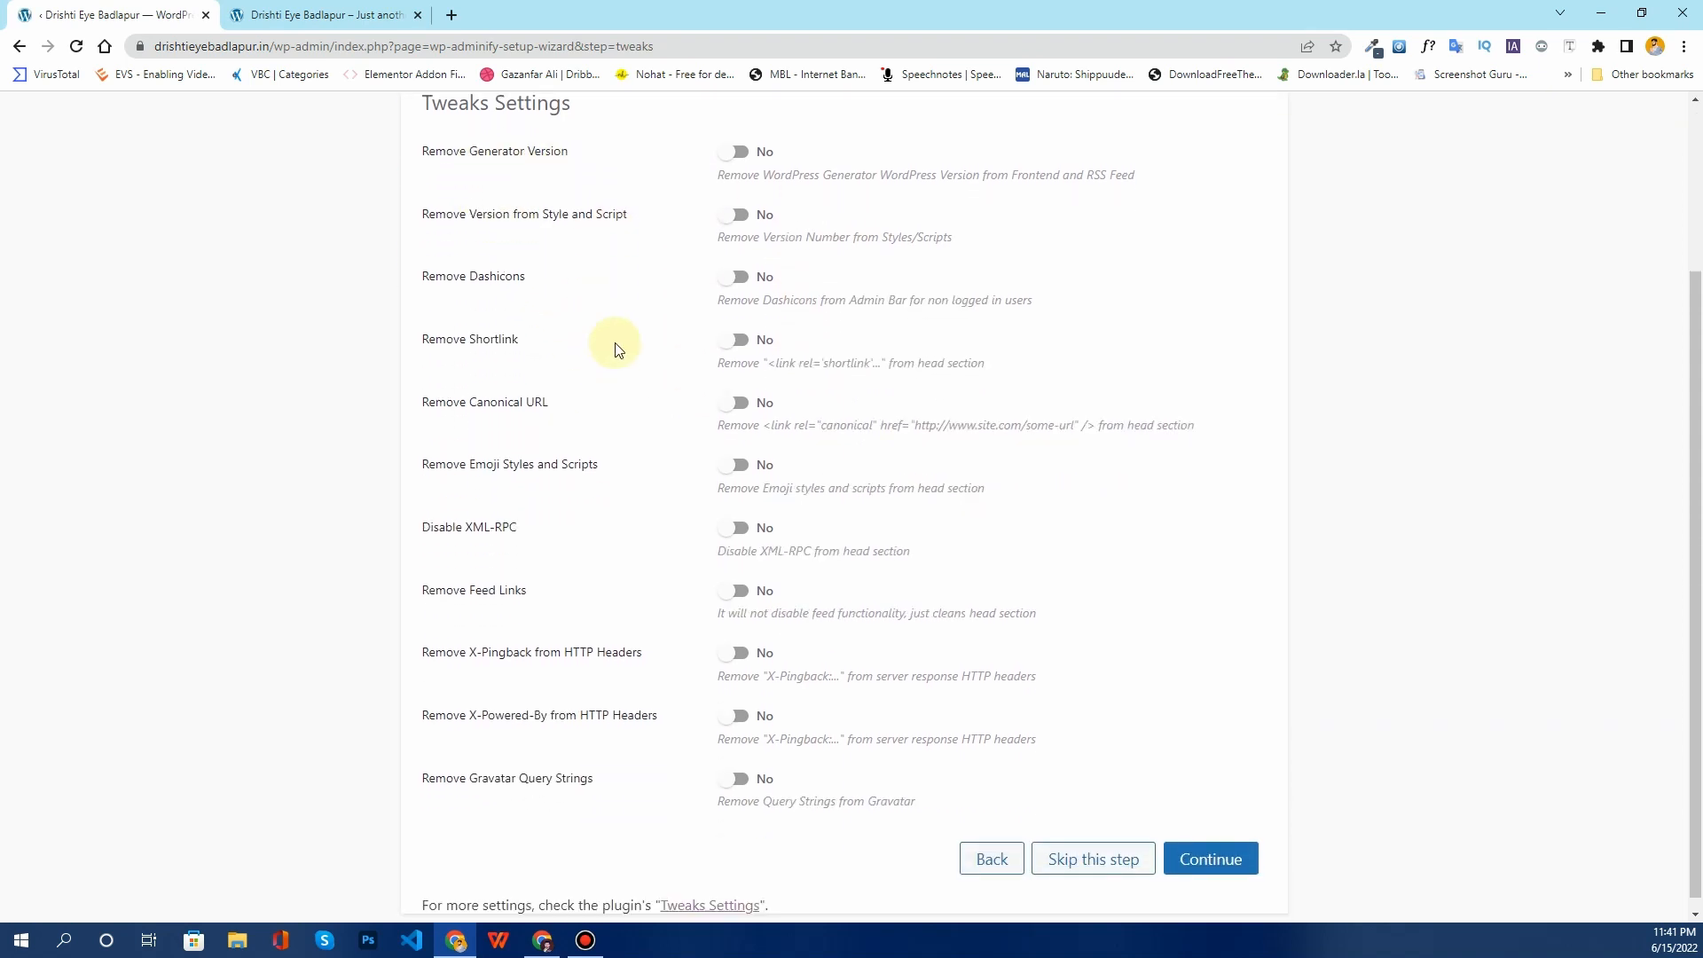
pyautogui.click(1236, 842)
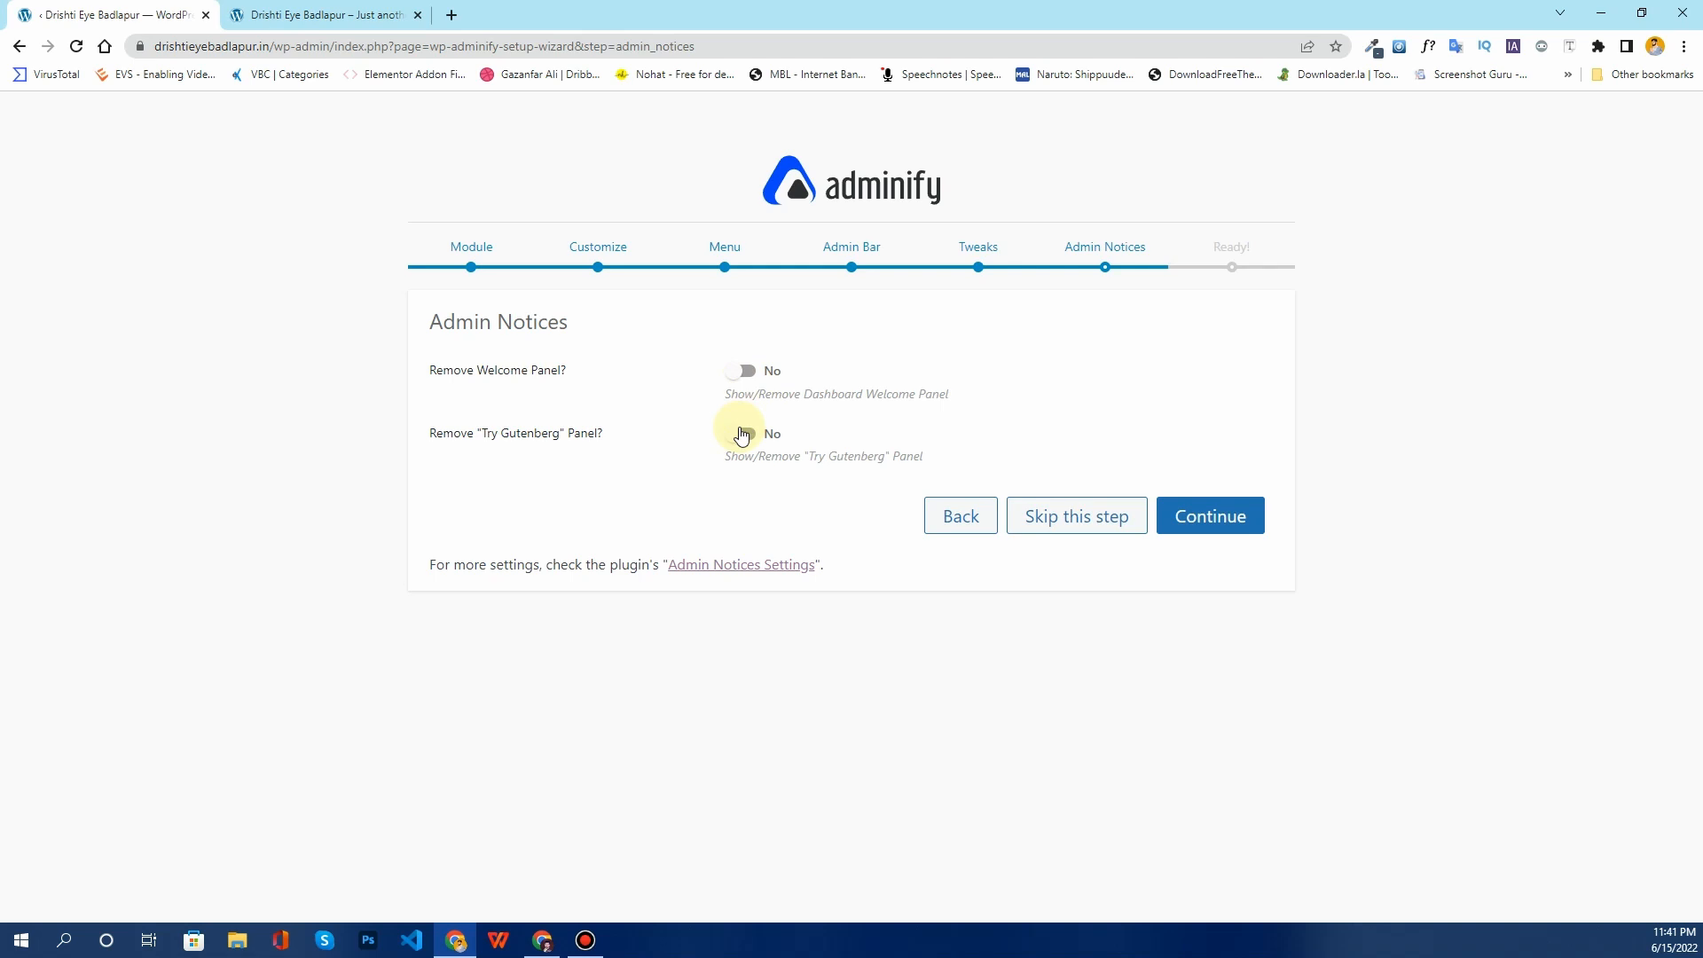
# Step: Finish the setup wizard and go to the WP Adminify dashboard, skipping the diagnostic data opt-in
pyautogui.click(1223, 530)
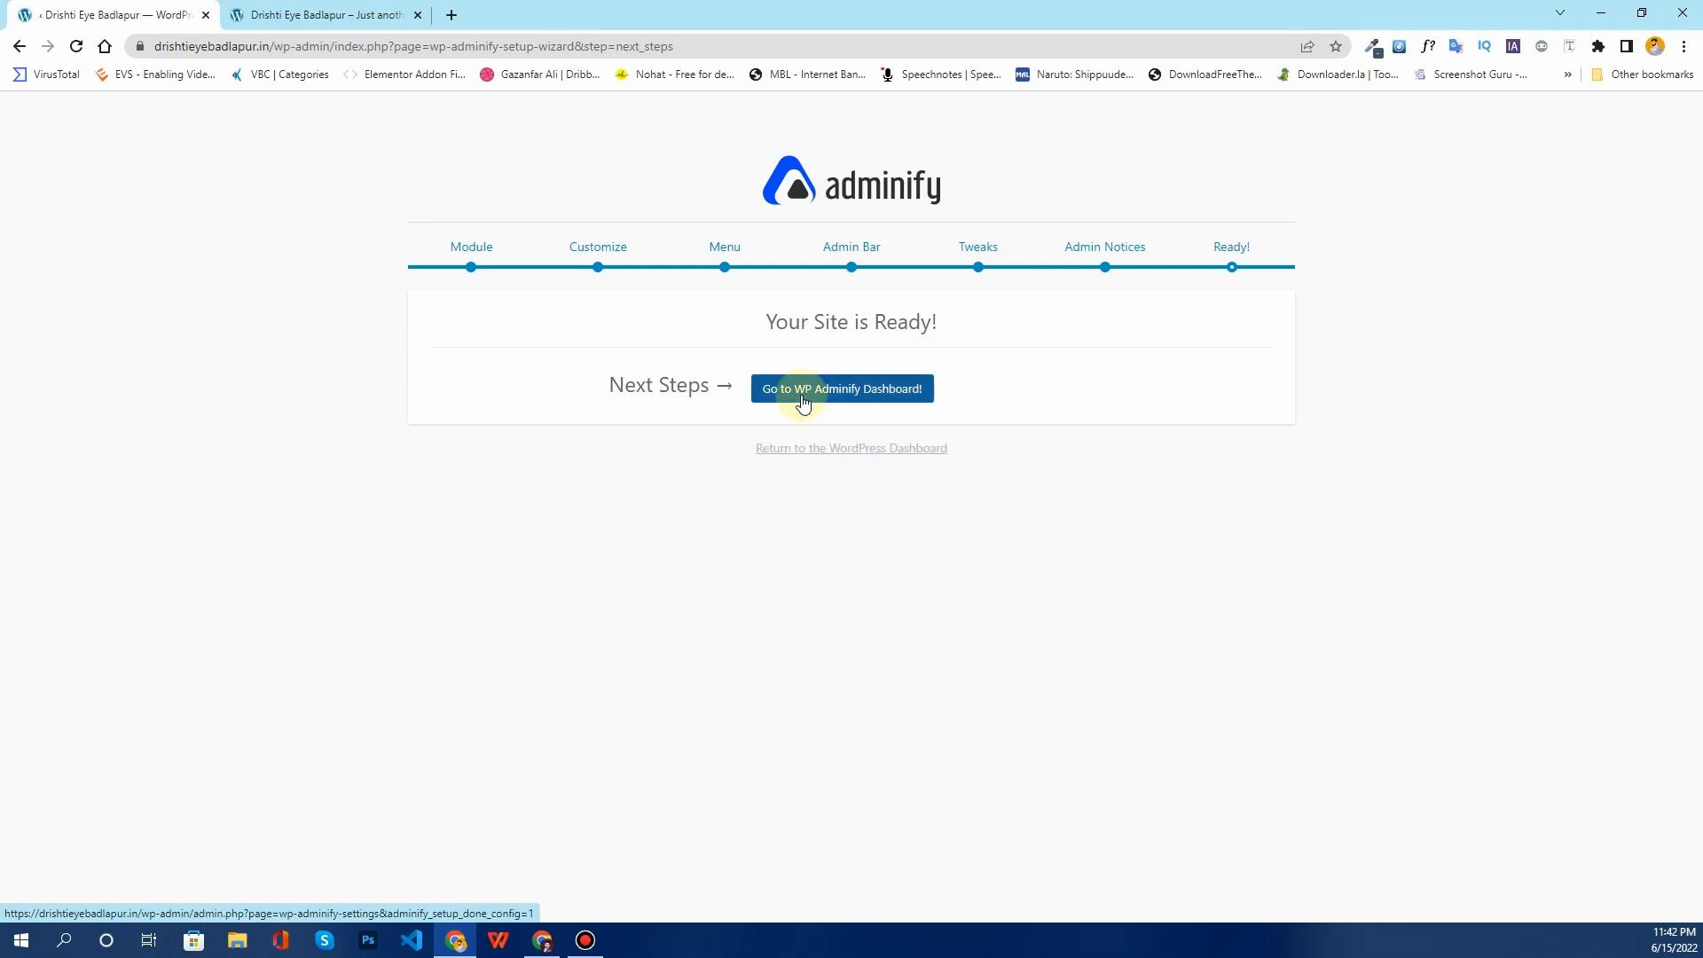
pyautogui.click(852, 402)
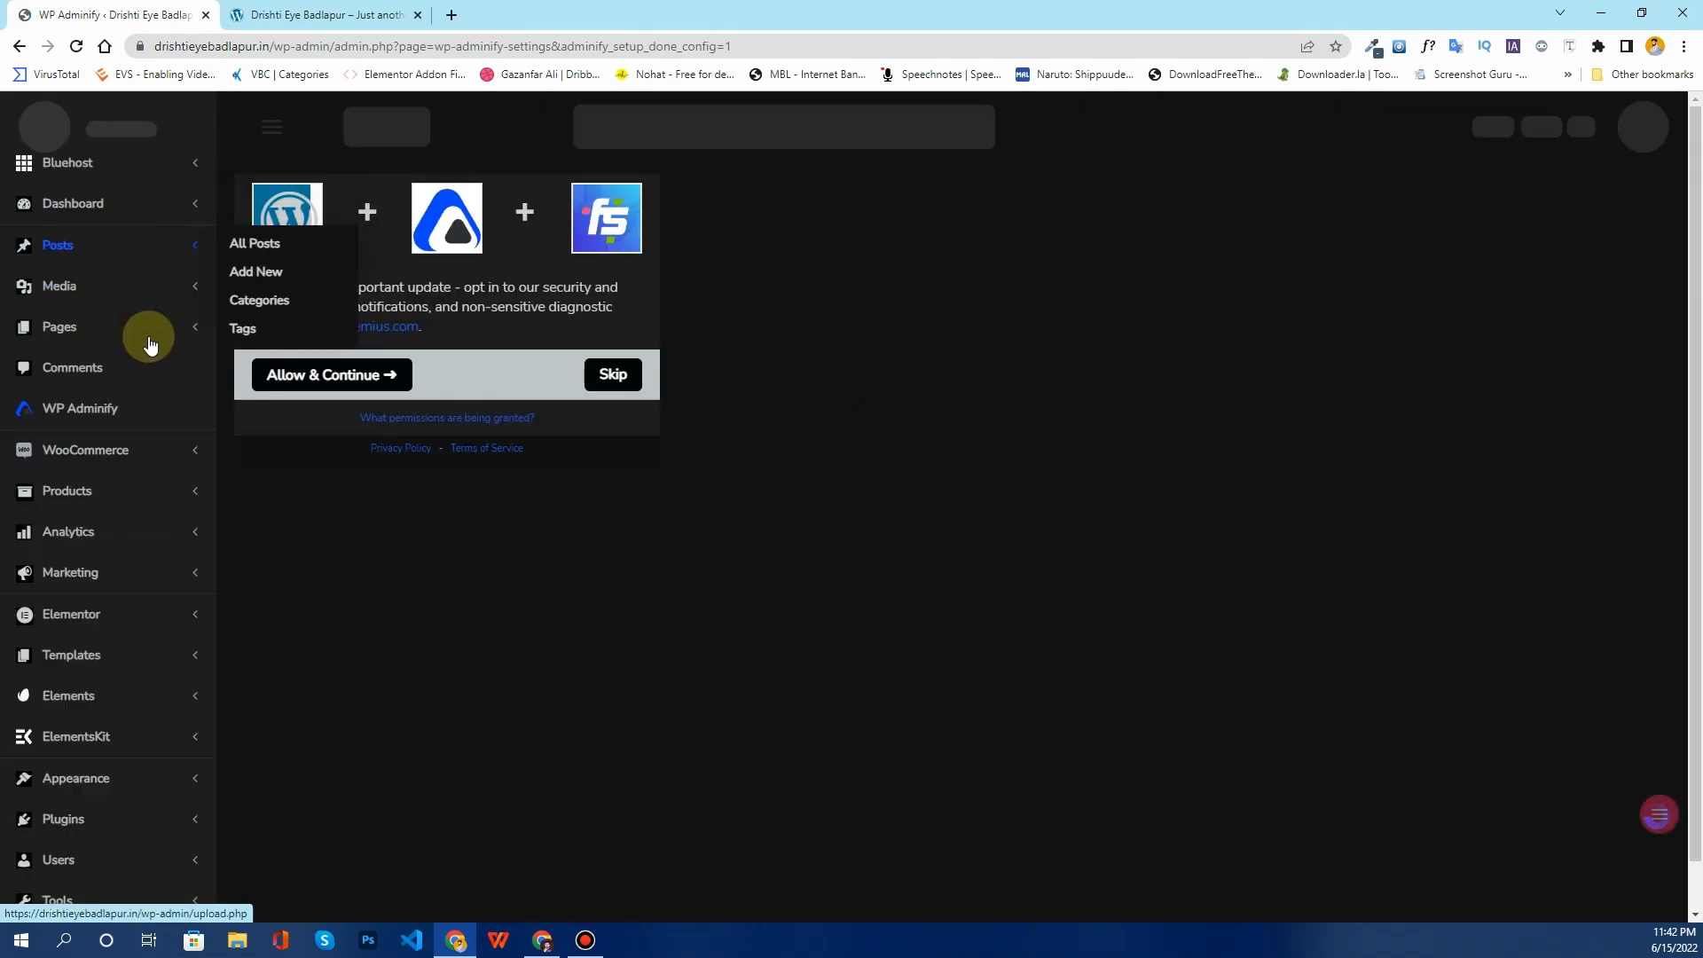
pyautogui.click(620, 380)
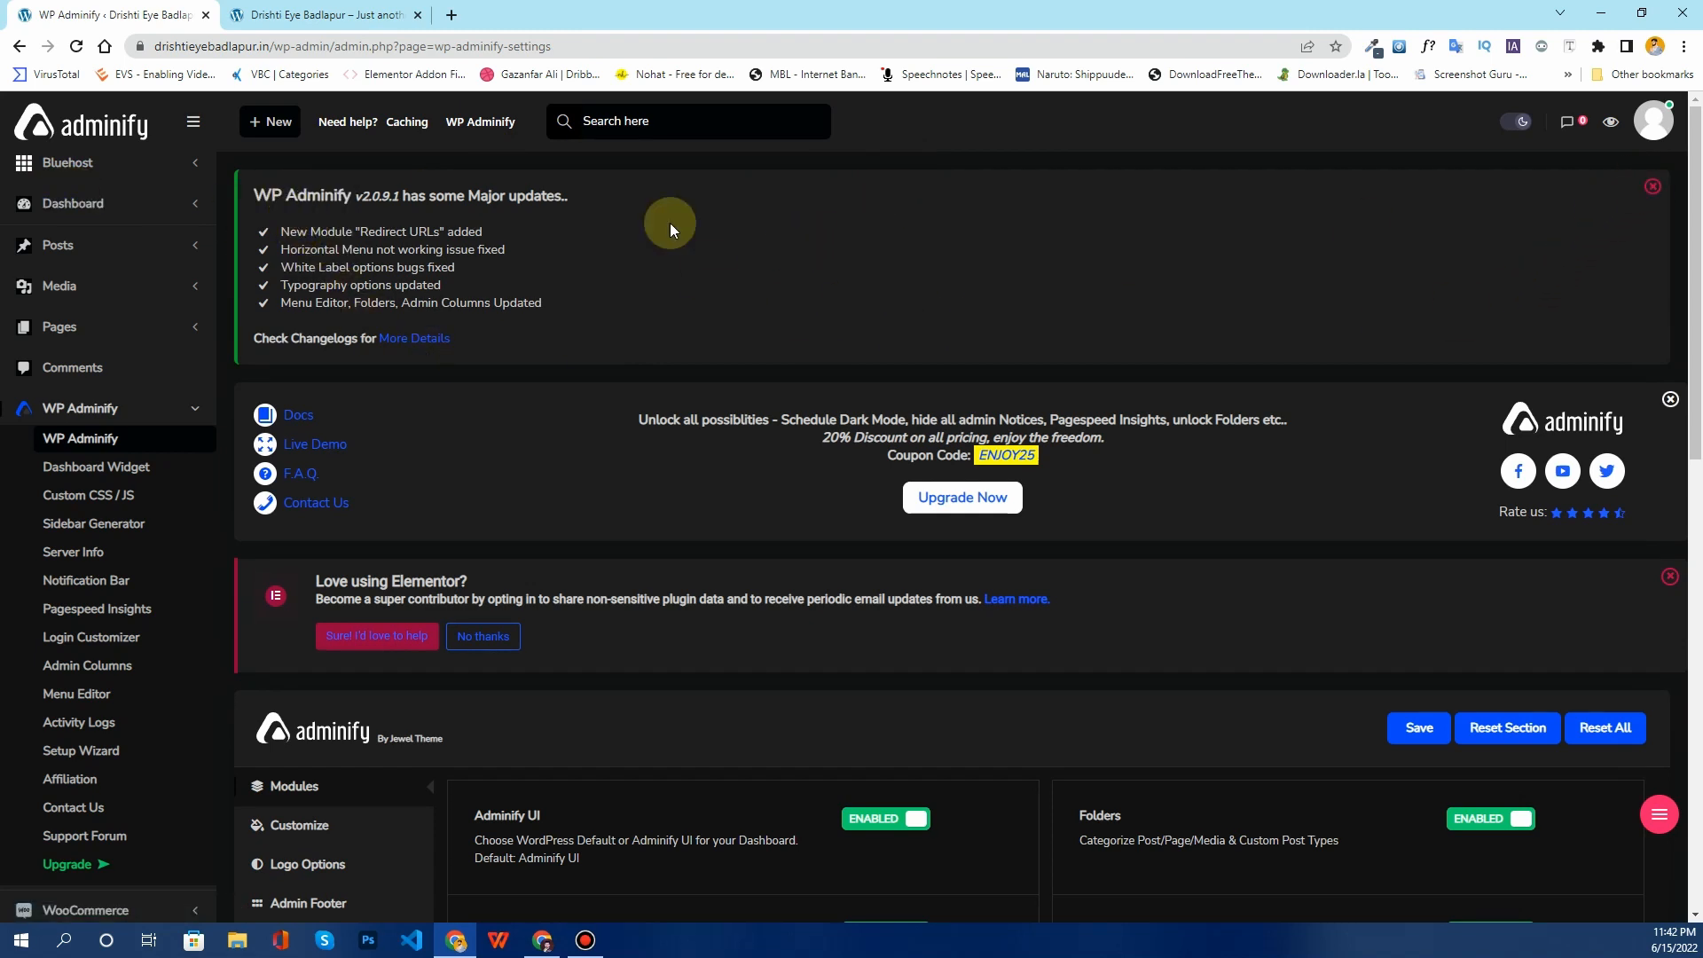
# Step: Dismiss the update, upgrade and Elementor notices above the WP Adminify settings and look through the modules list
pyautogui.click(1653, 197)
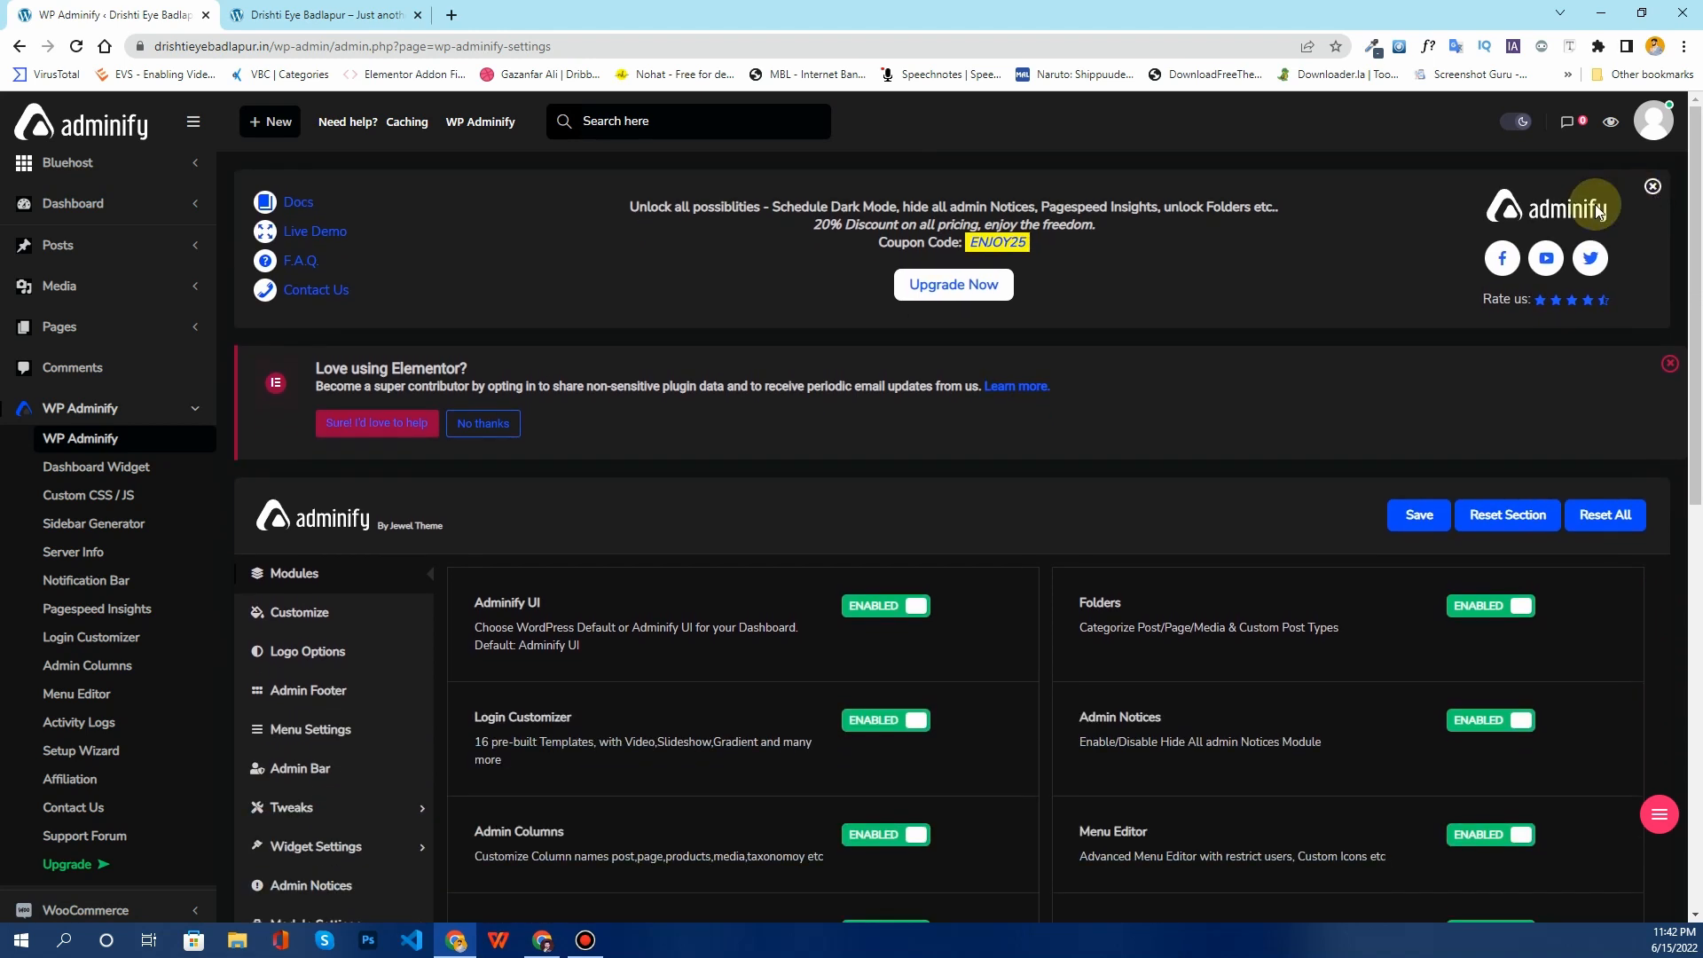
pyautogui.click(1653, 190)
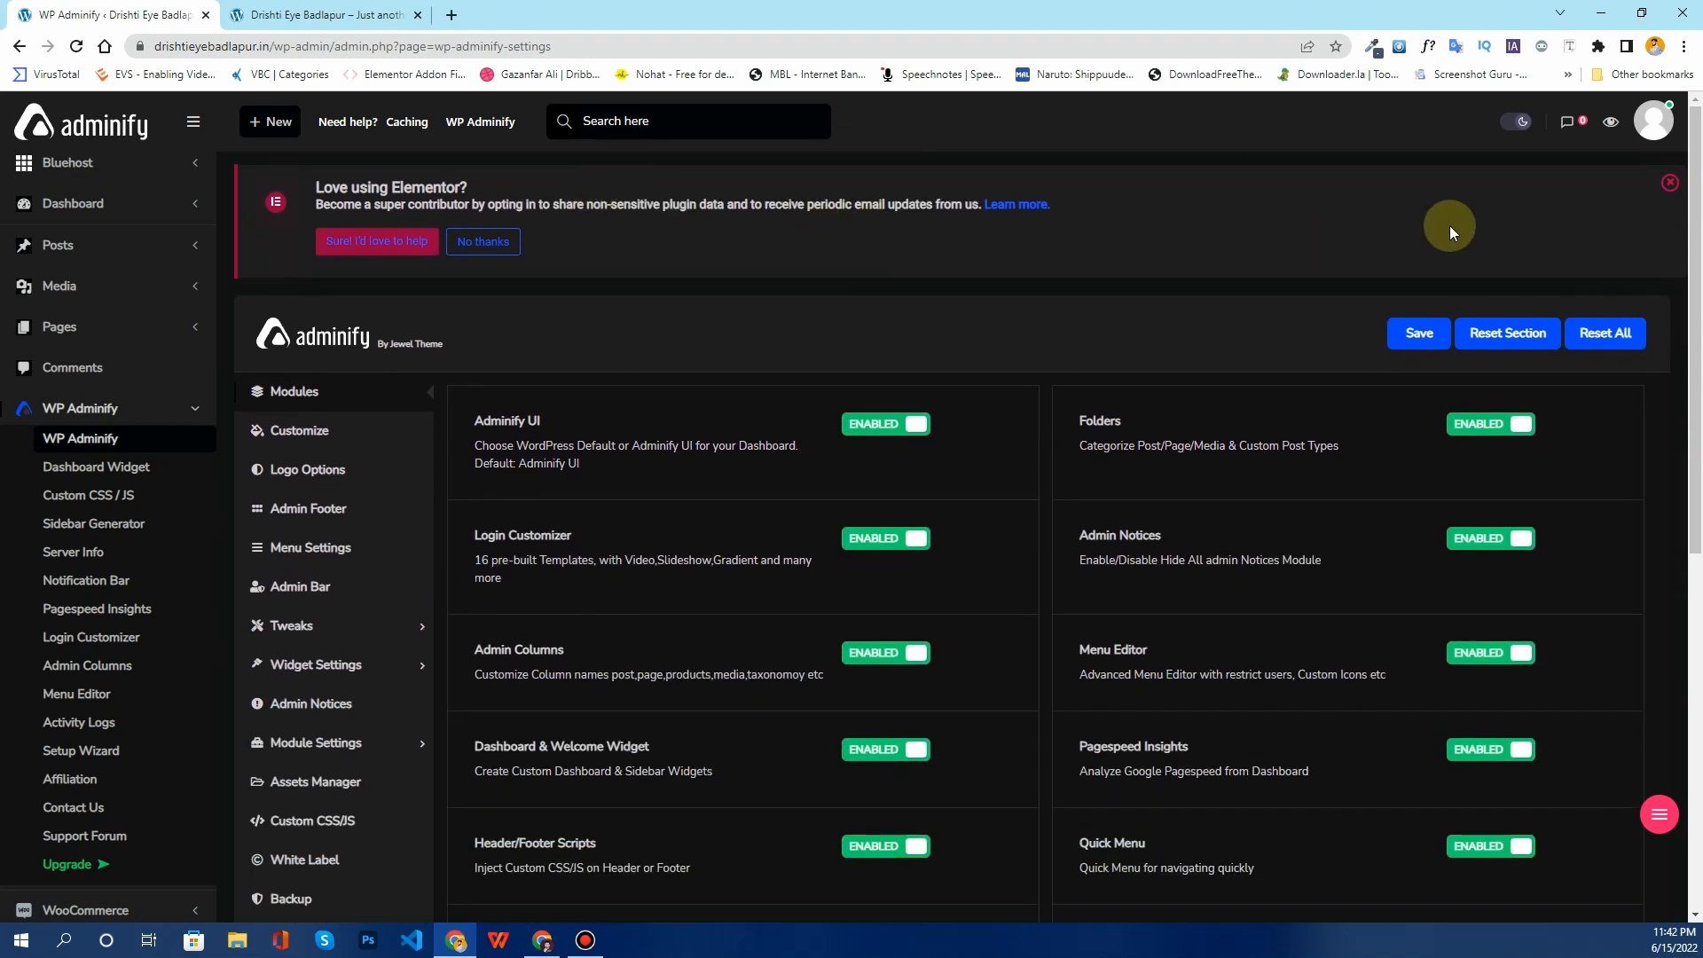
pyautogui.click(1671, 183)
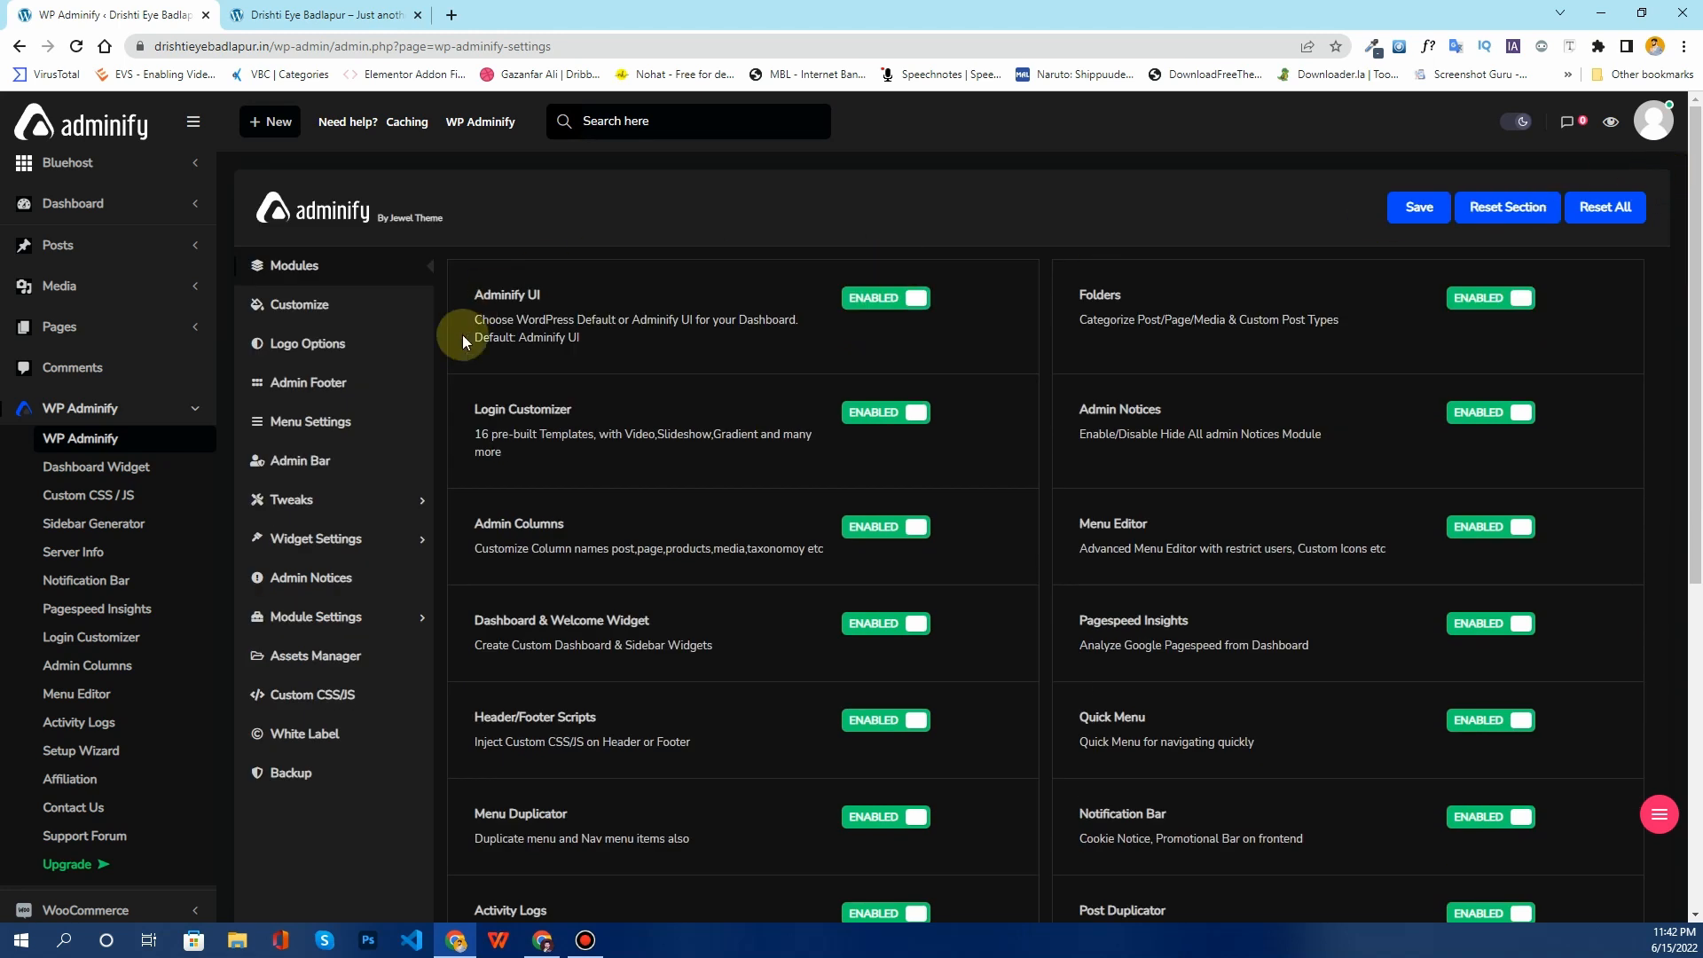
pyautogui.scroll(-8, 449, 573)
pyautogui.scroll(8, 449, 572)
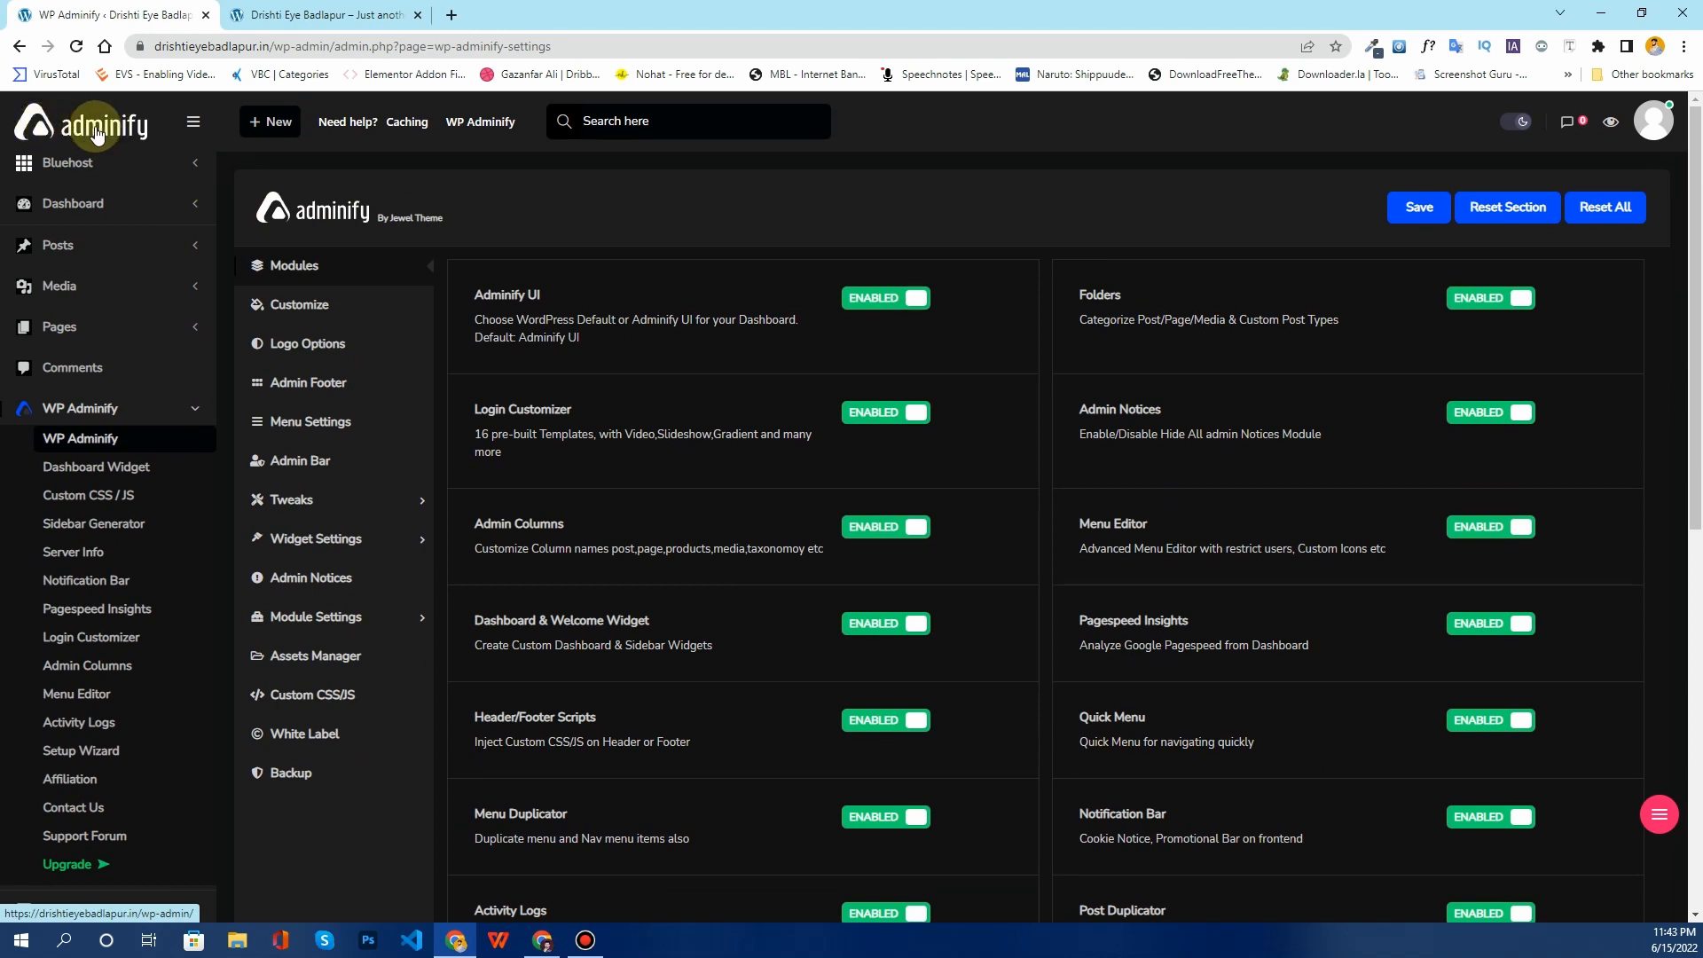
# Step: Open the logo options, keep Image as the logo type and switch the color mode to Light Mode
pyautogui.click(306, 350)
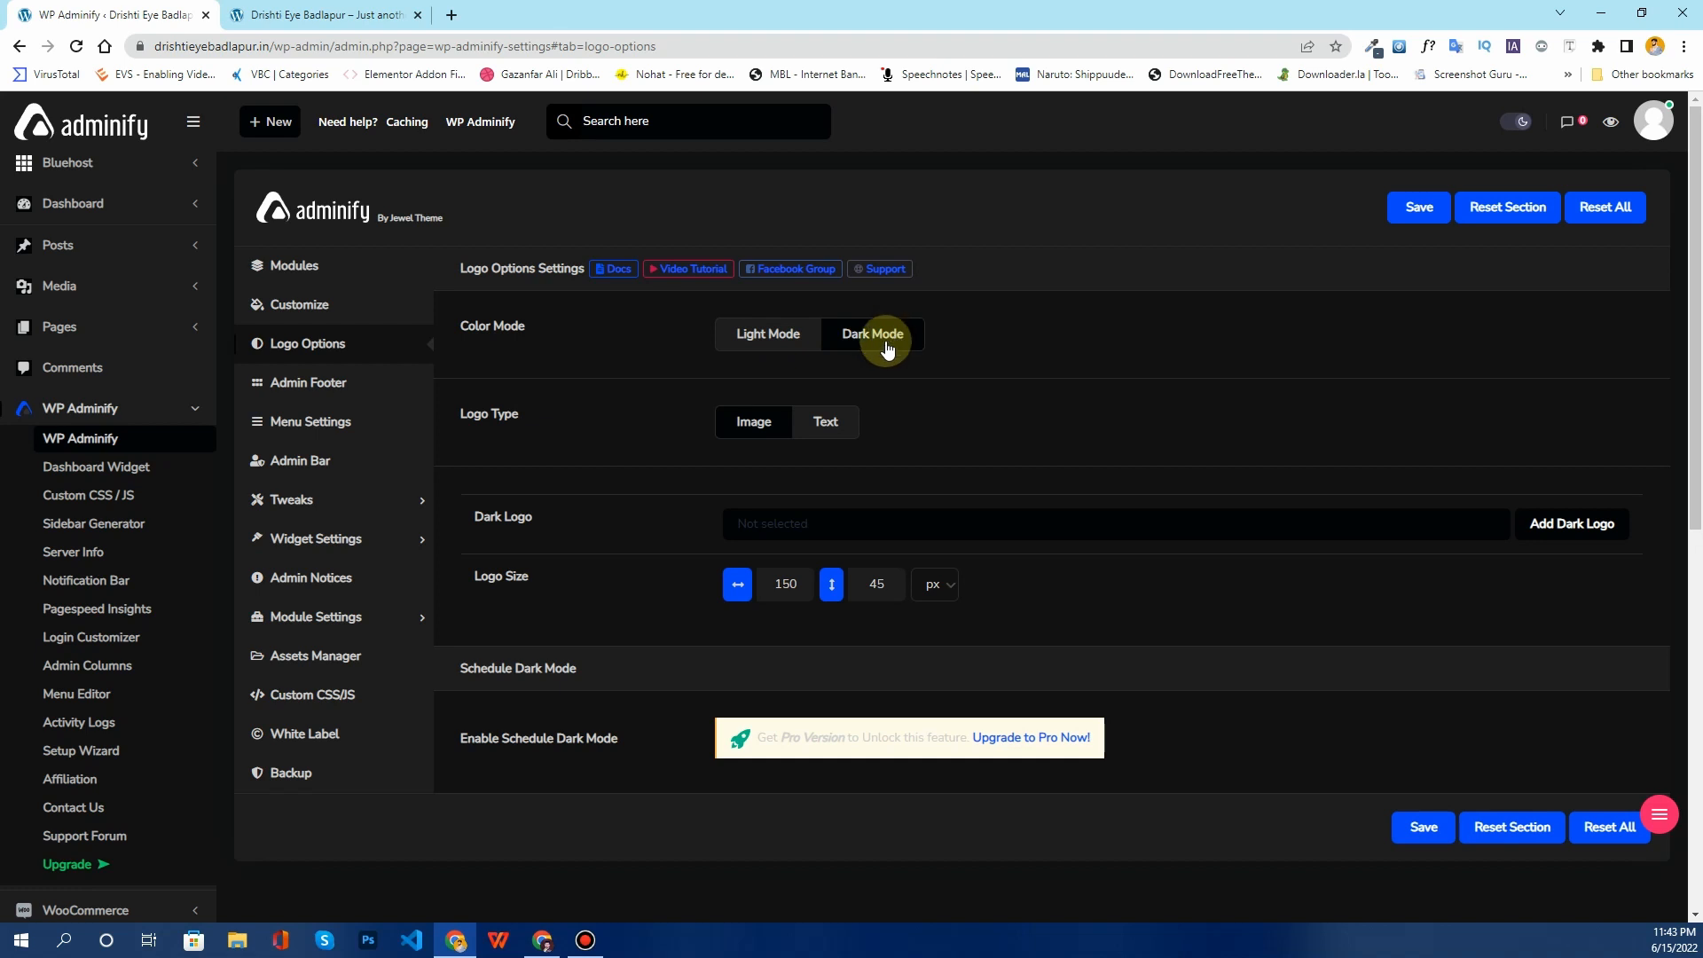
pyautogui.click(744, 426)
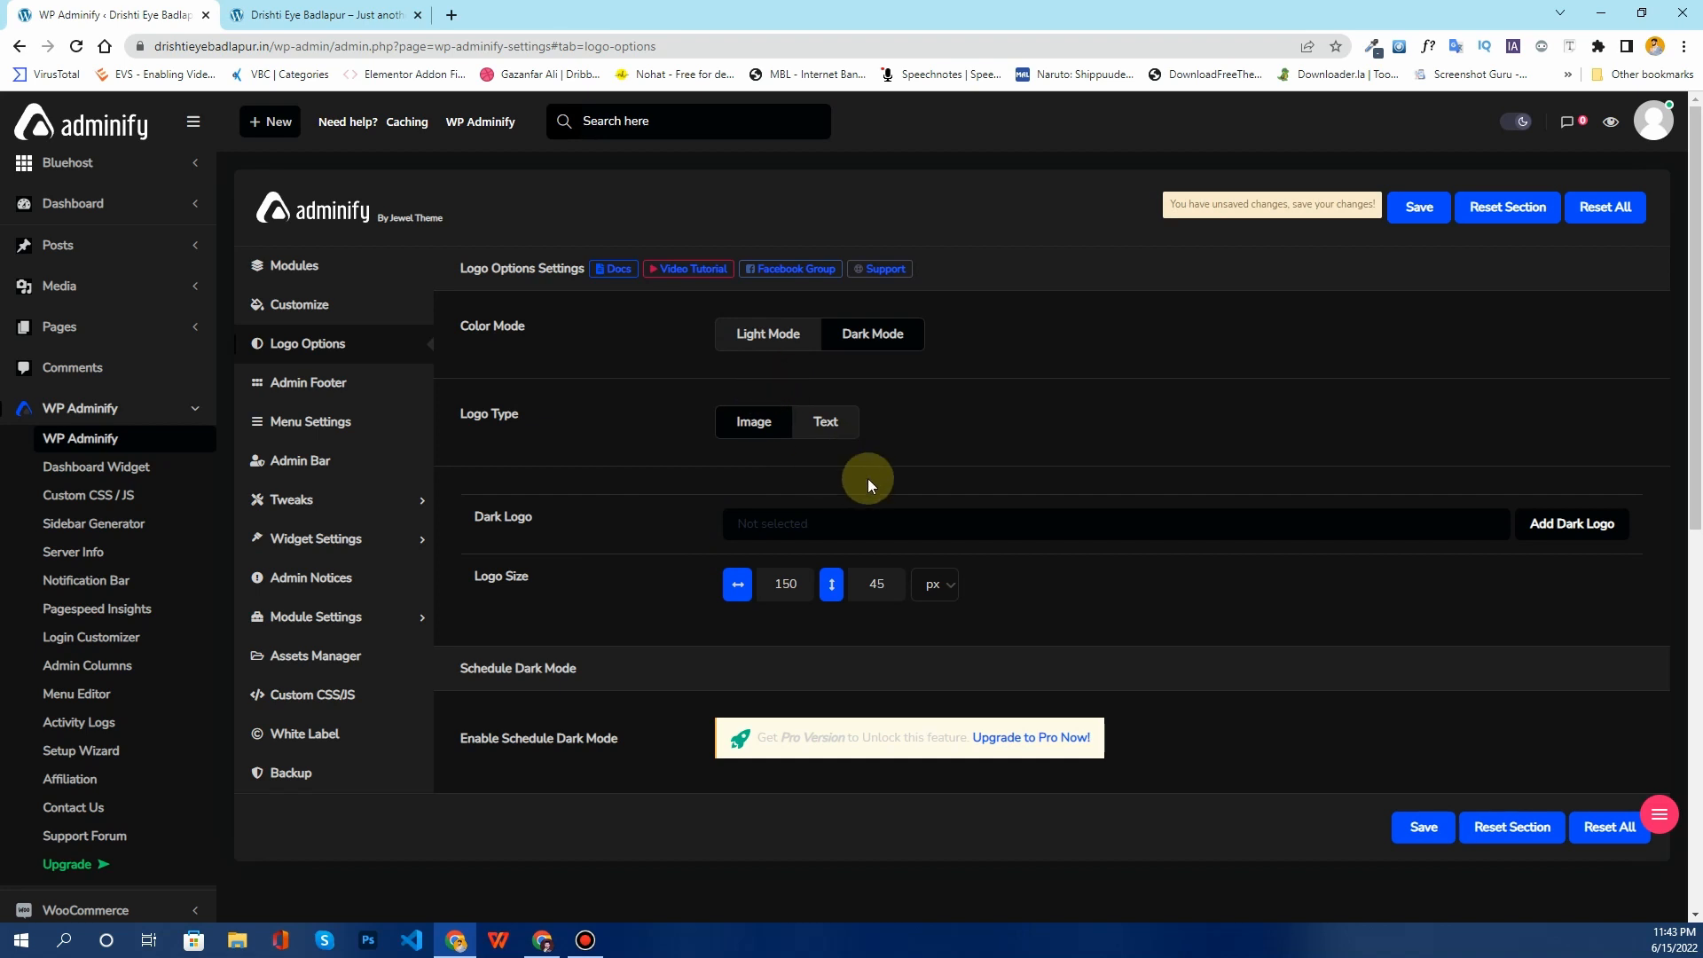
pyautogui.click(761, 333)
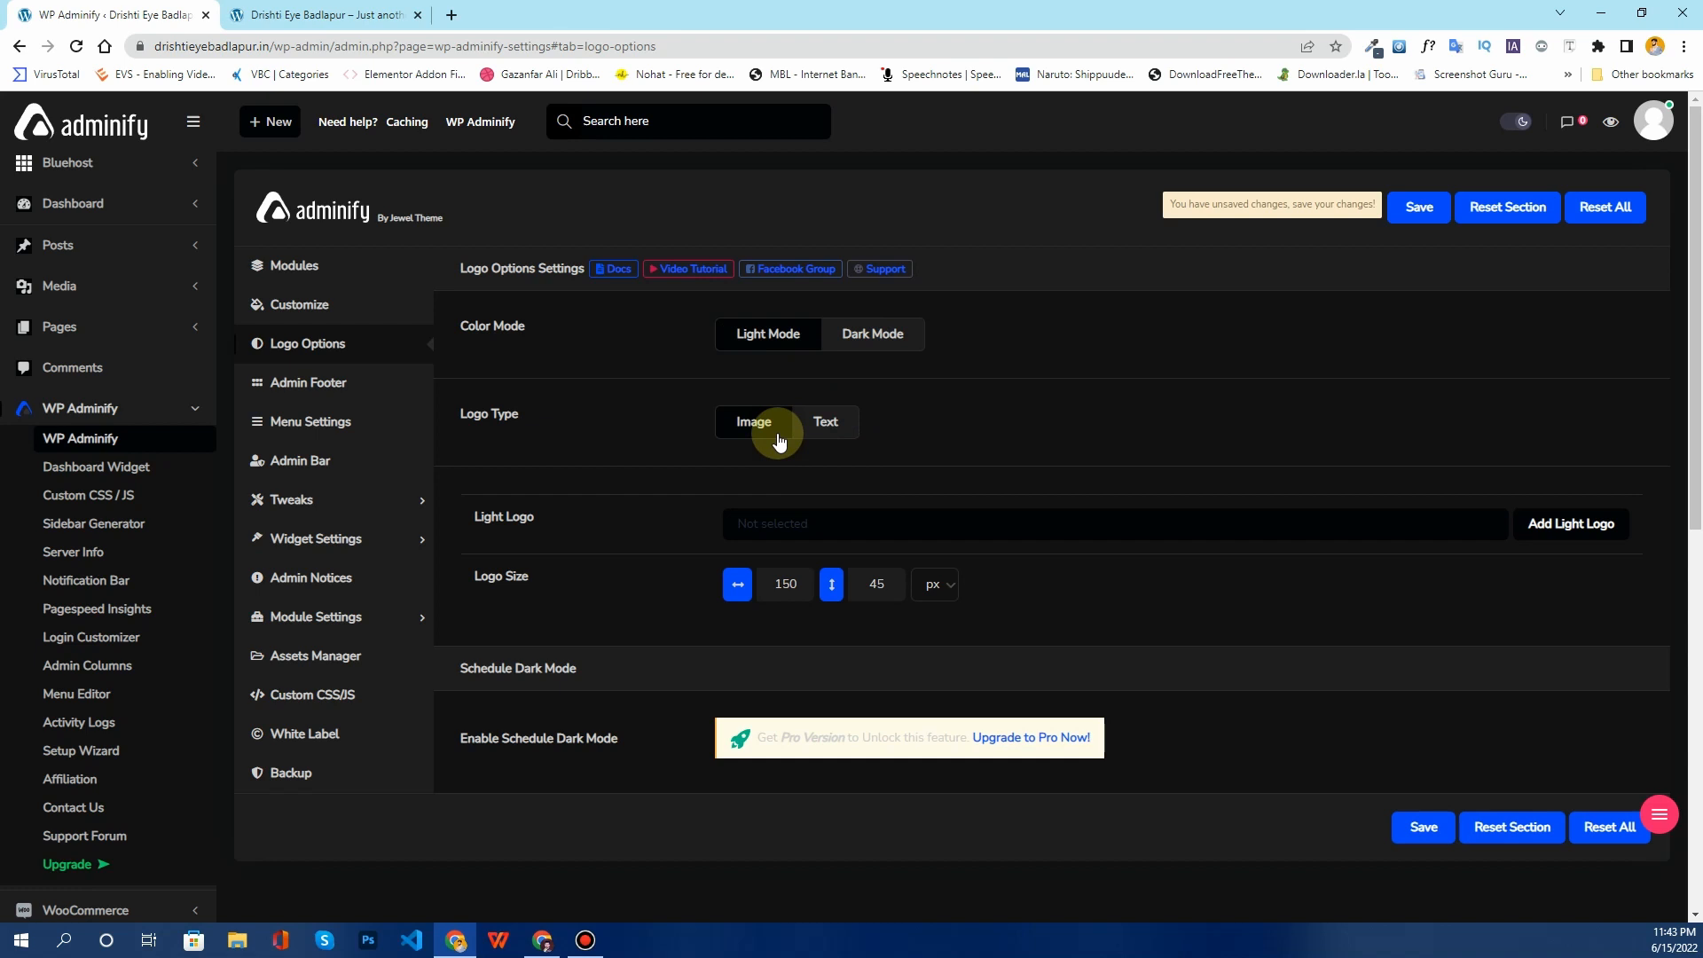
# Step: Set Logo_optomatta_3-2.png from the media library as the light logo and save the settings
pyautogui.click(1560, 532)
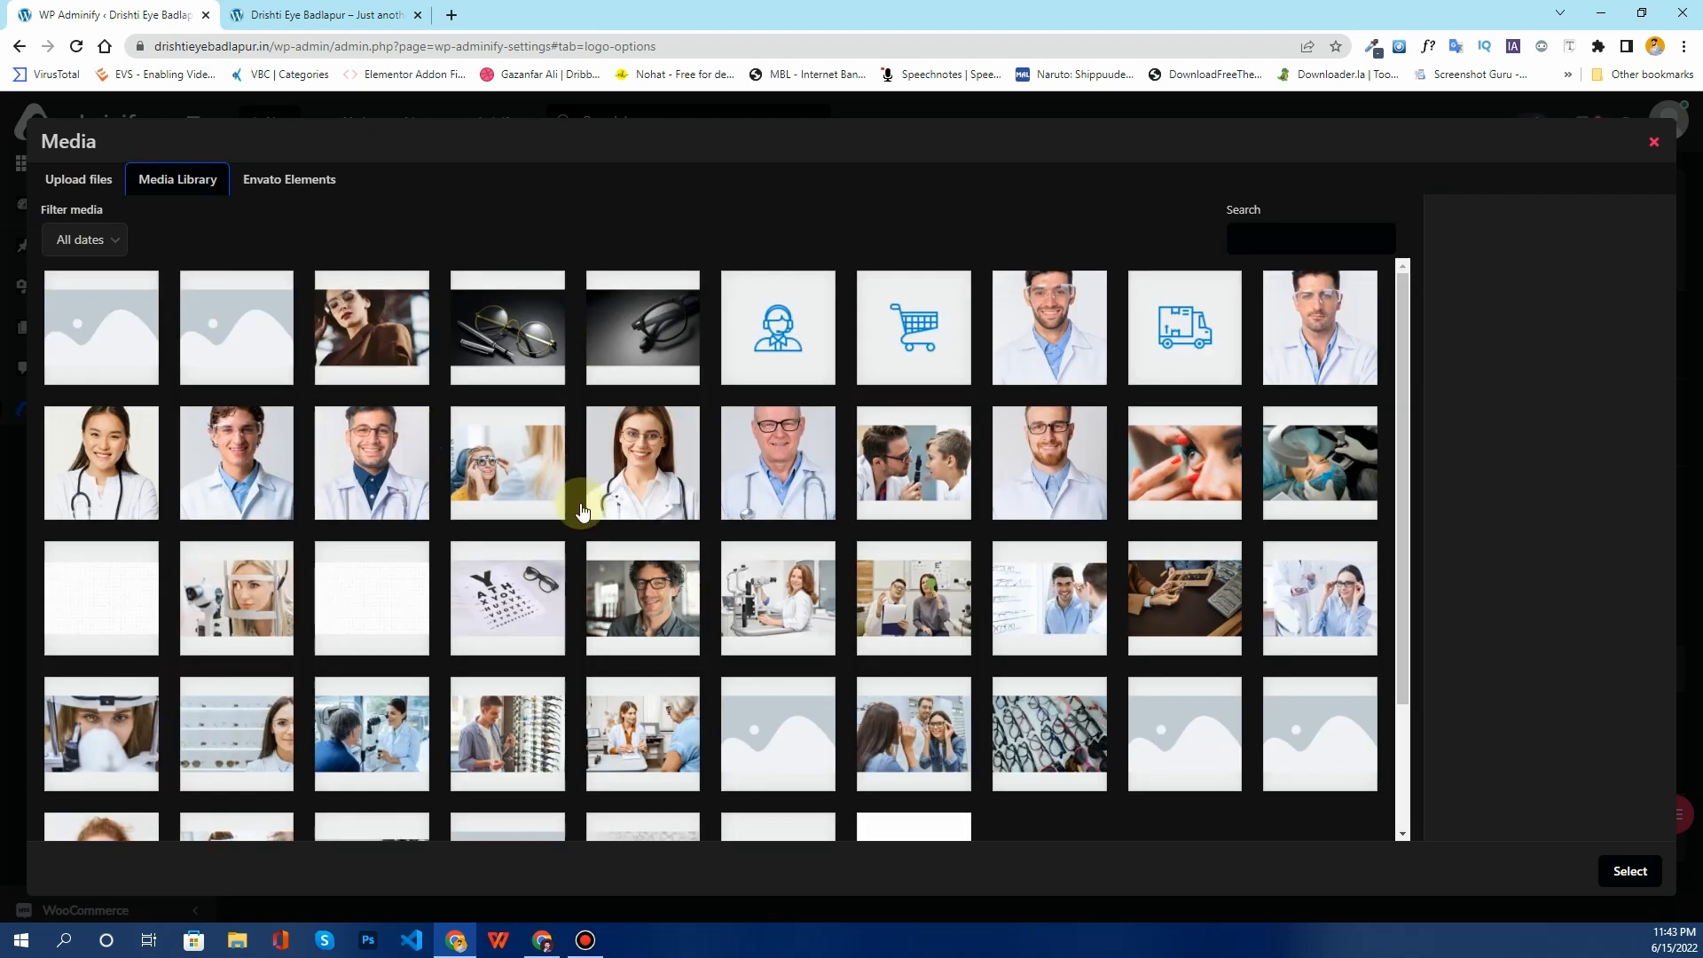
pyautogui.scroll(-2, 658, 575)
pyautogui.click(778, 703)
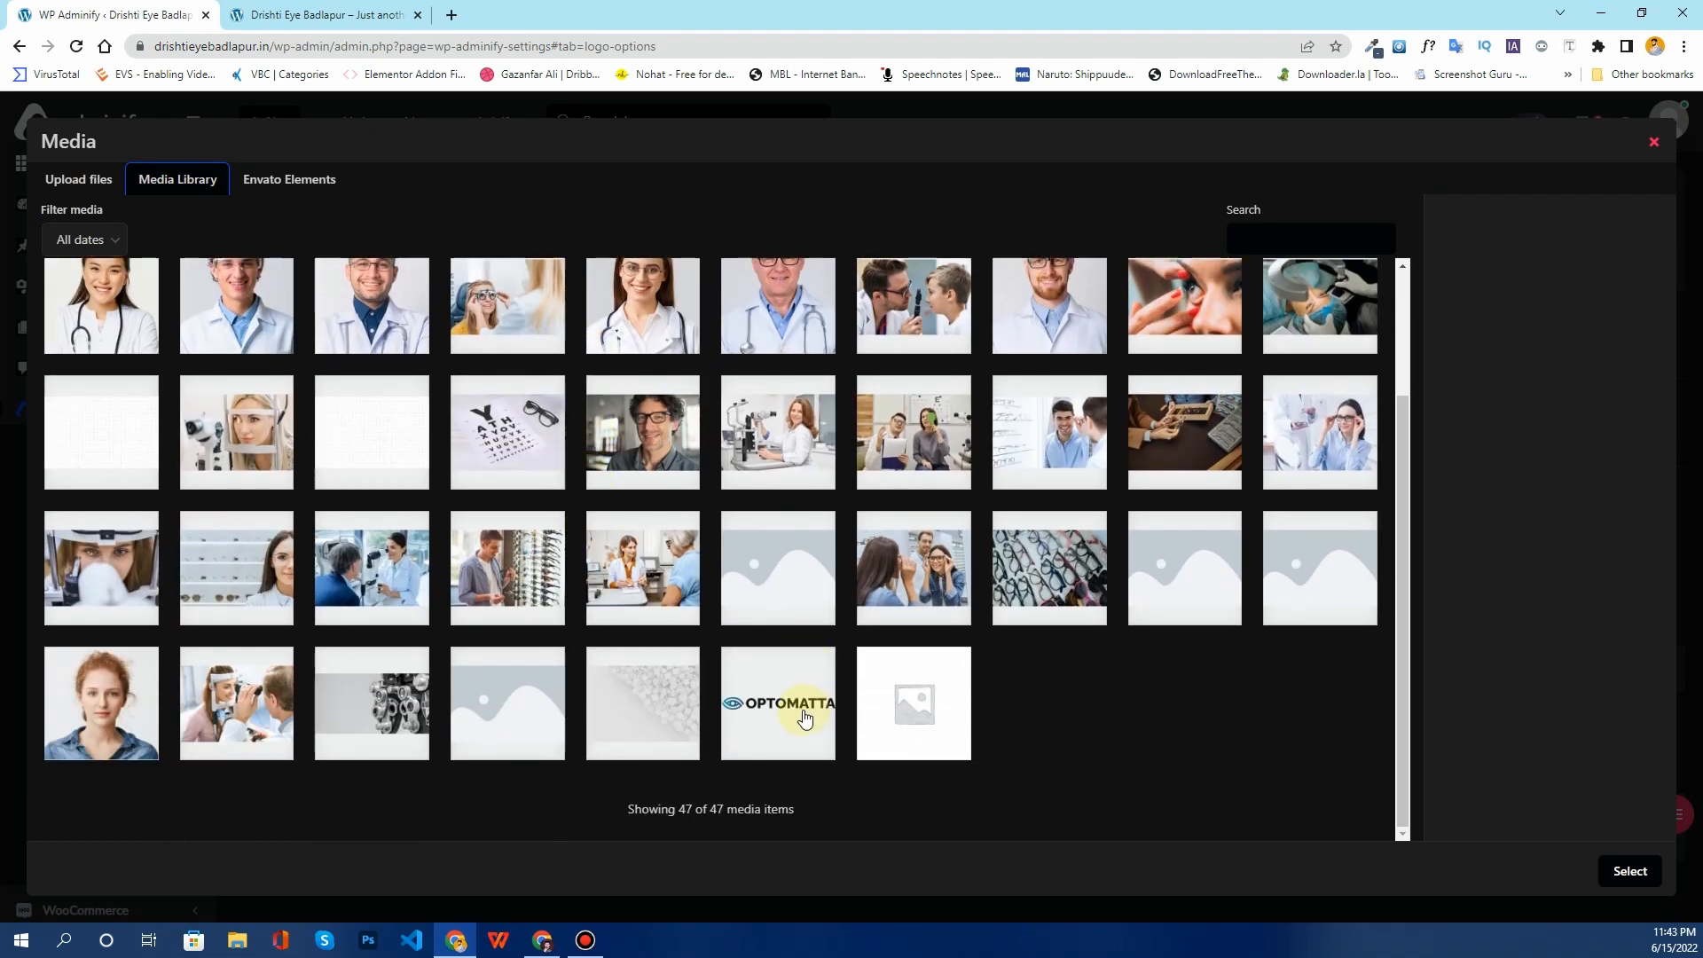
pyautogui.click(1630, 872)
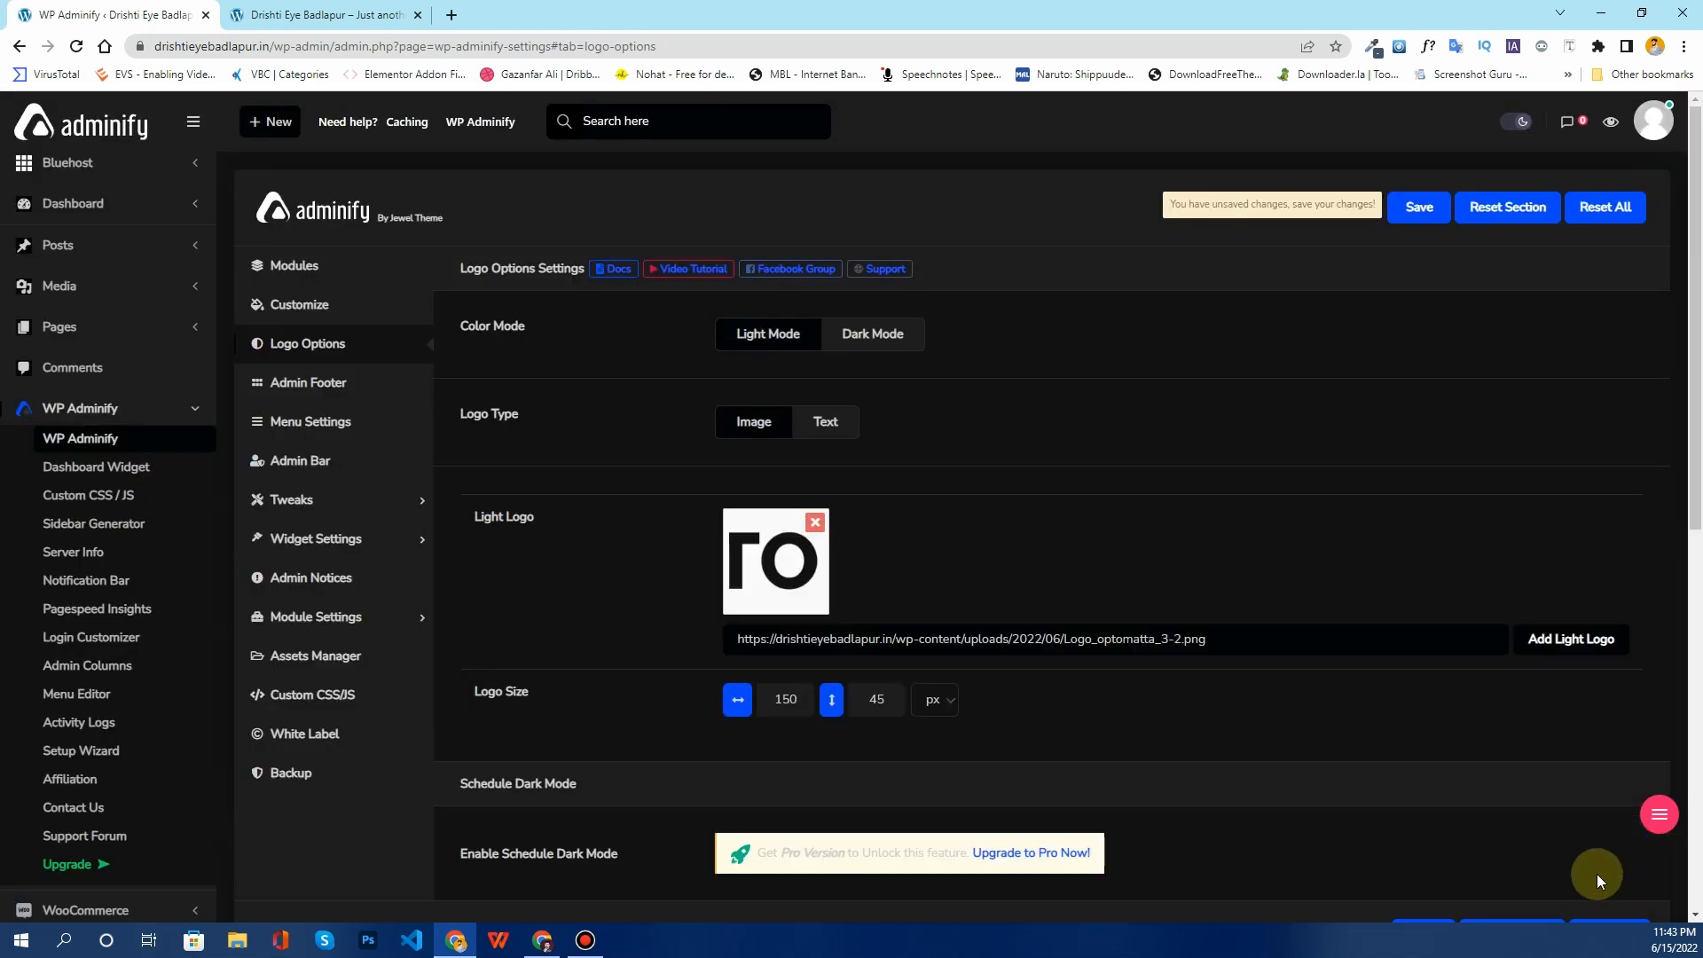
pyautogui.scroll(-4, 1052, 539)
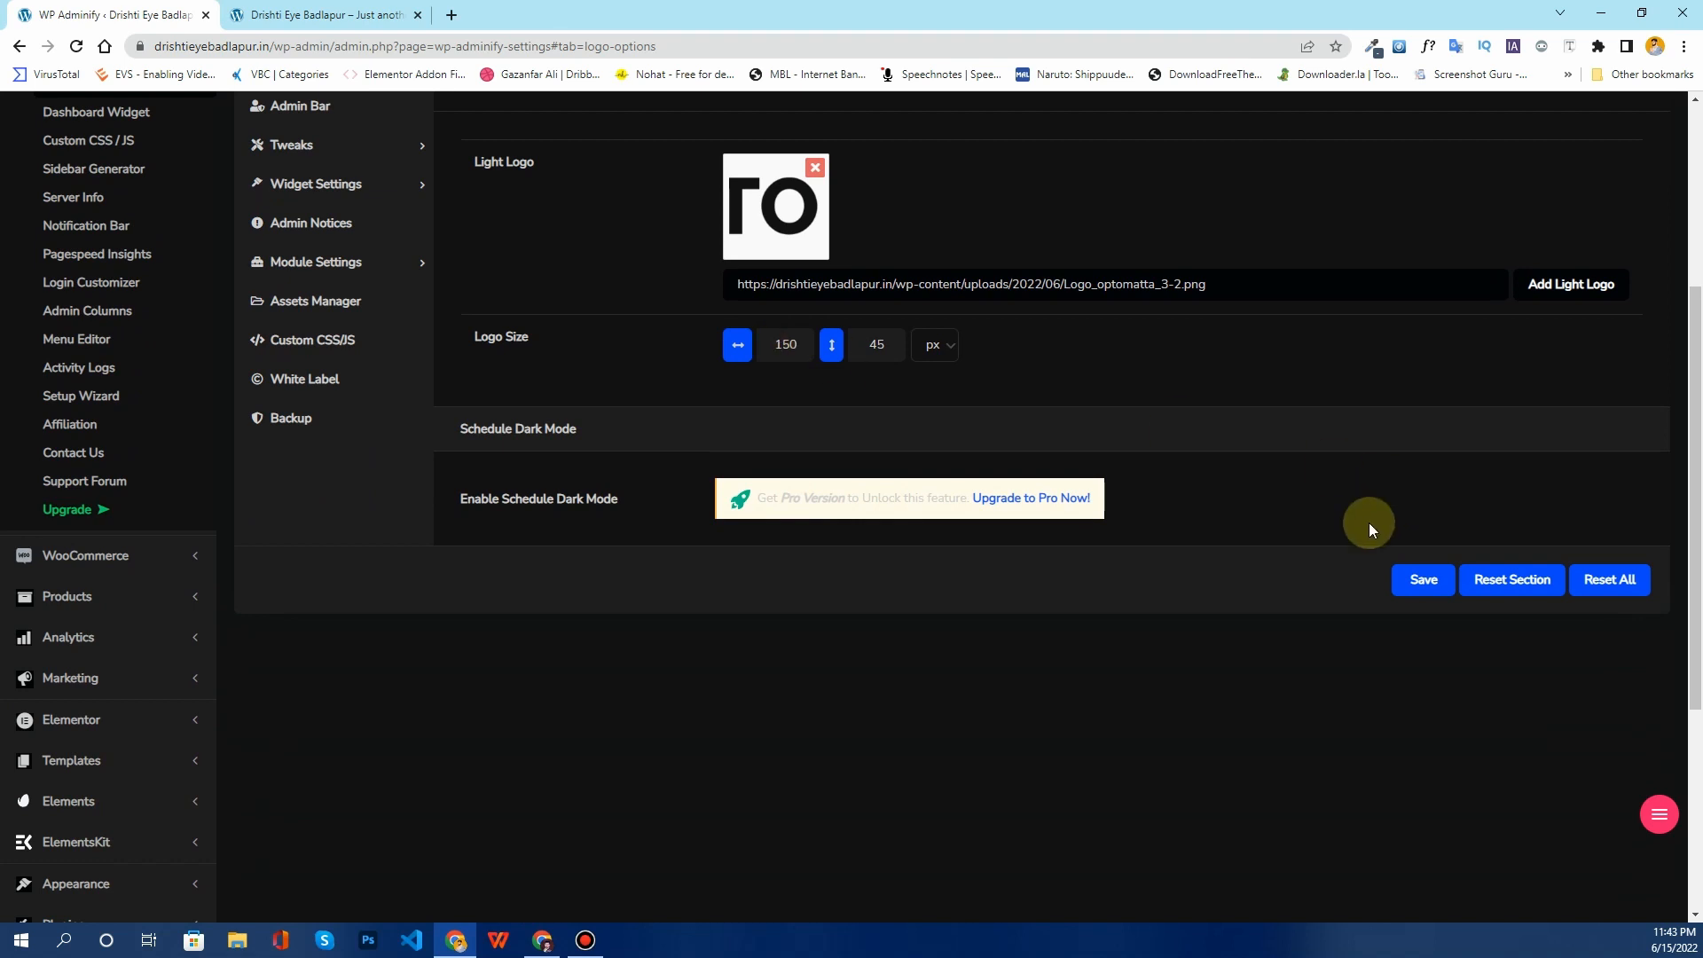
pyautogui.click(1403, 588)
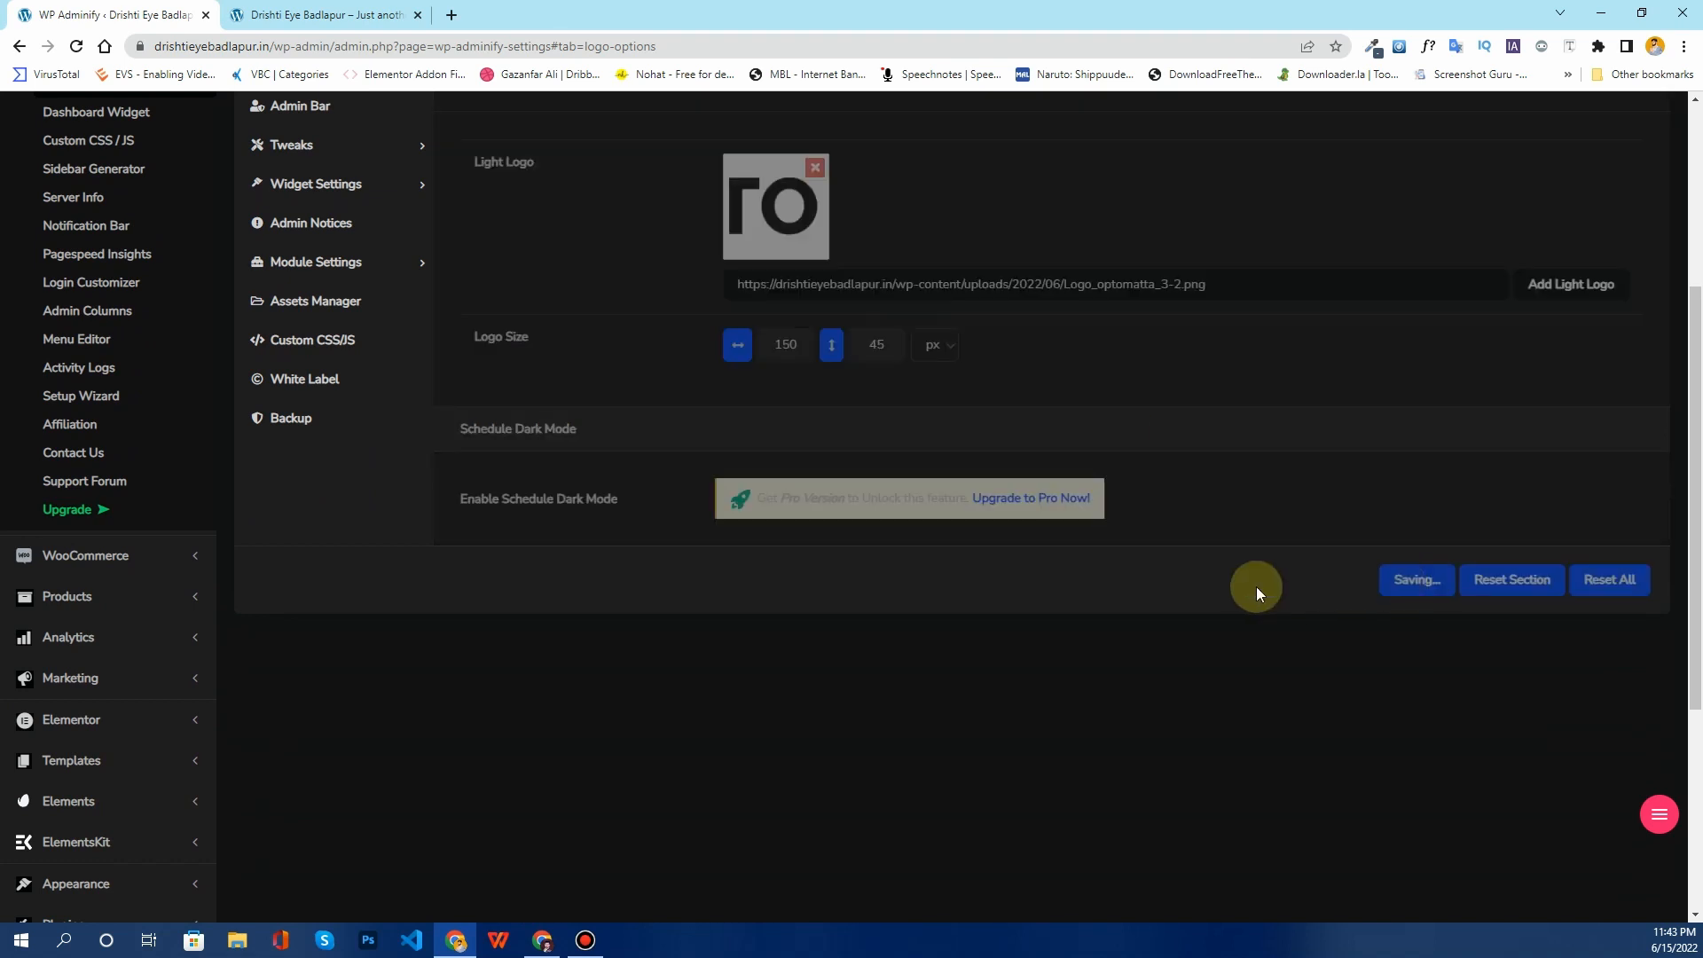
# Step: Reload the logo options page to apply the saved light logo and dismiss the Elementor notice
pyautogui.scroll(4, 1256, 587)
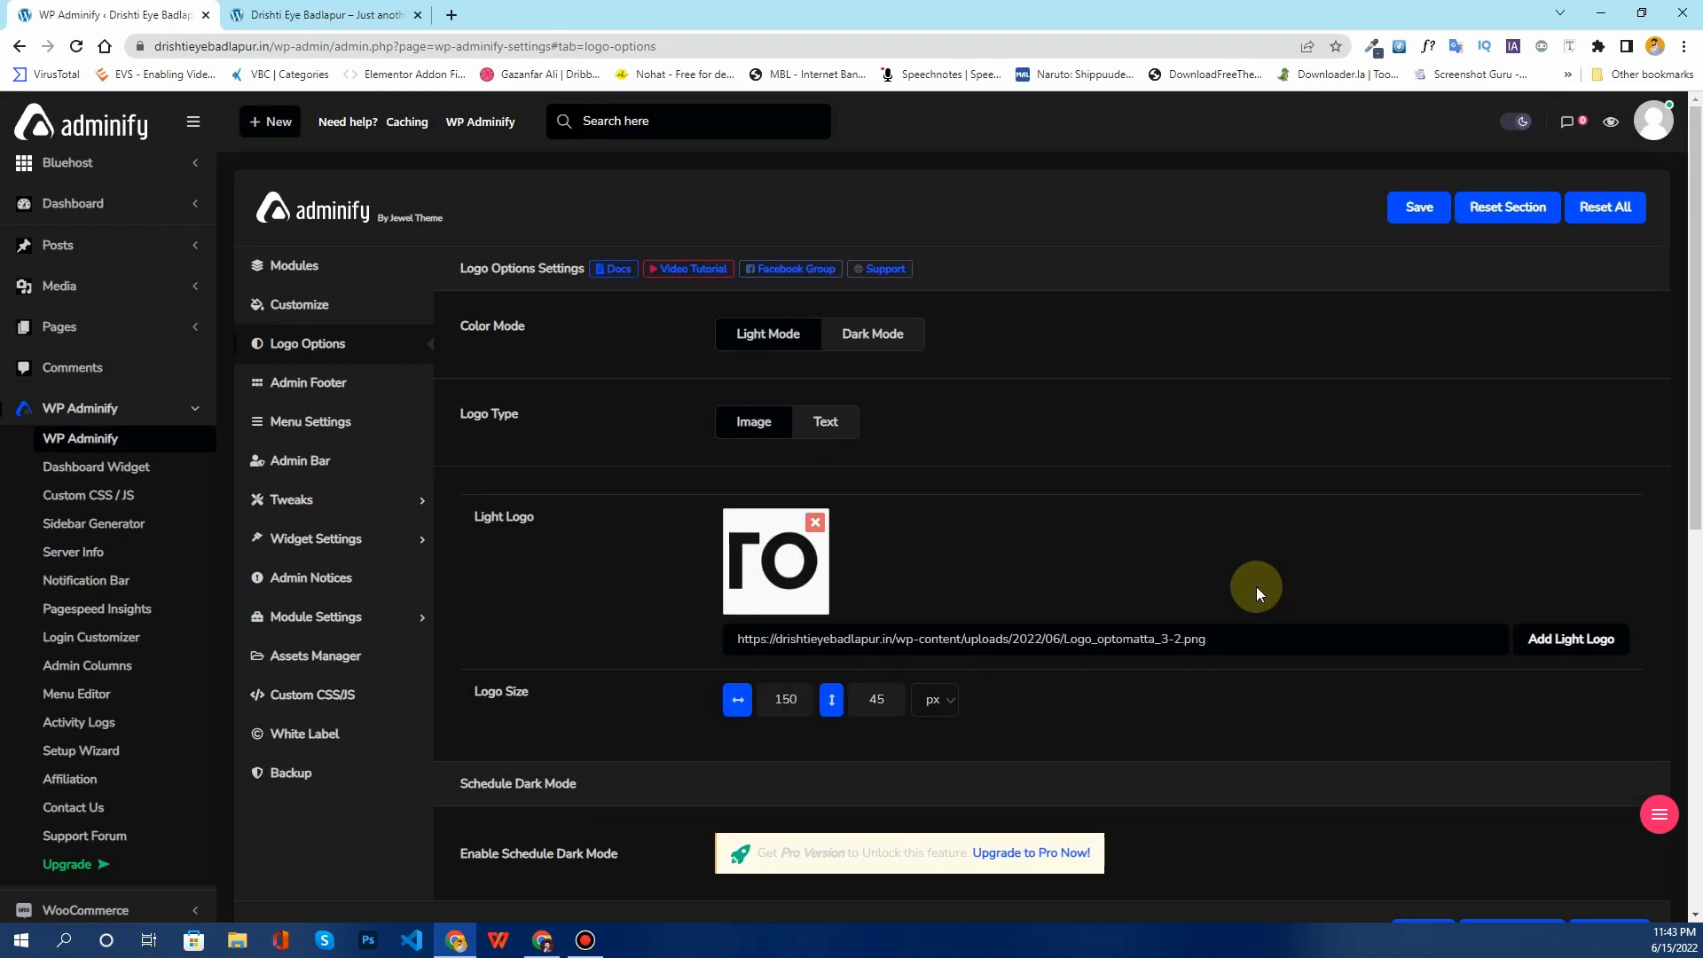
pyautogui.press('F5')
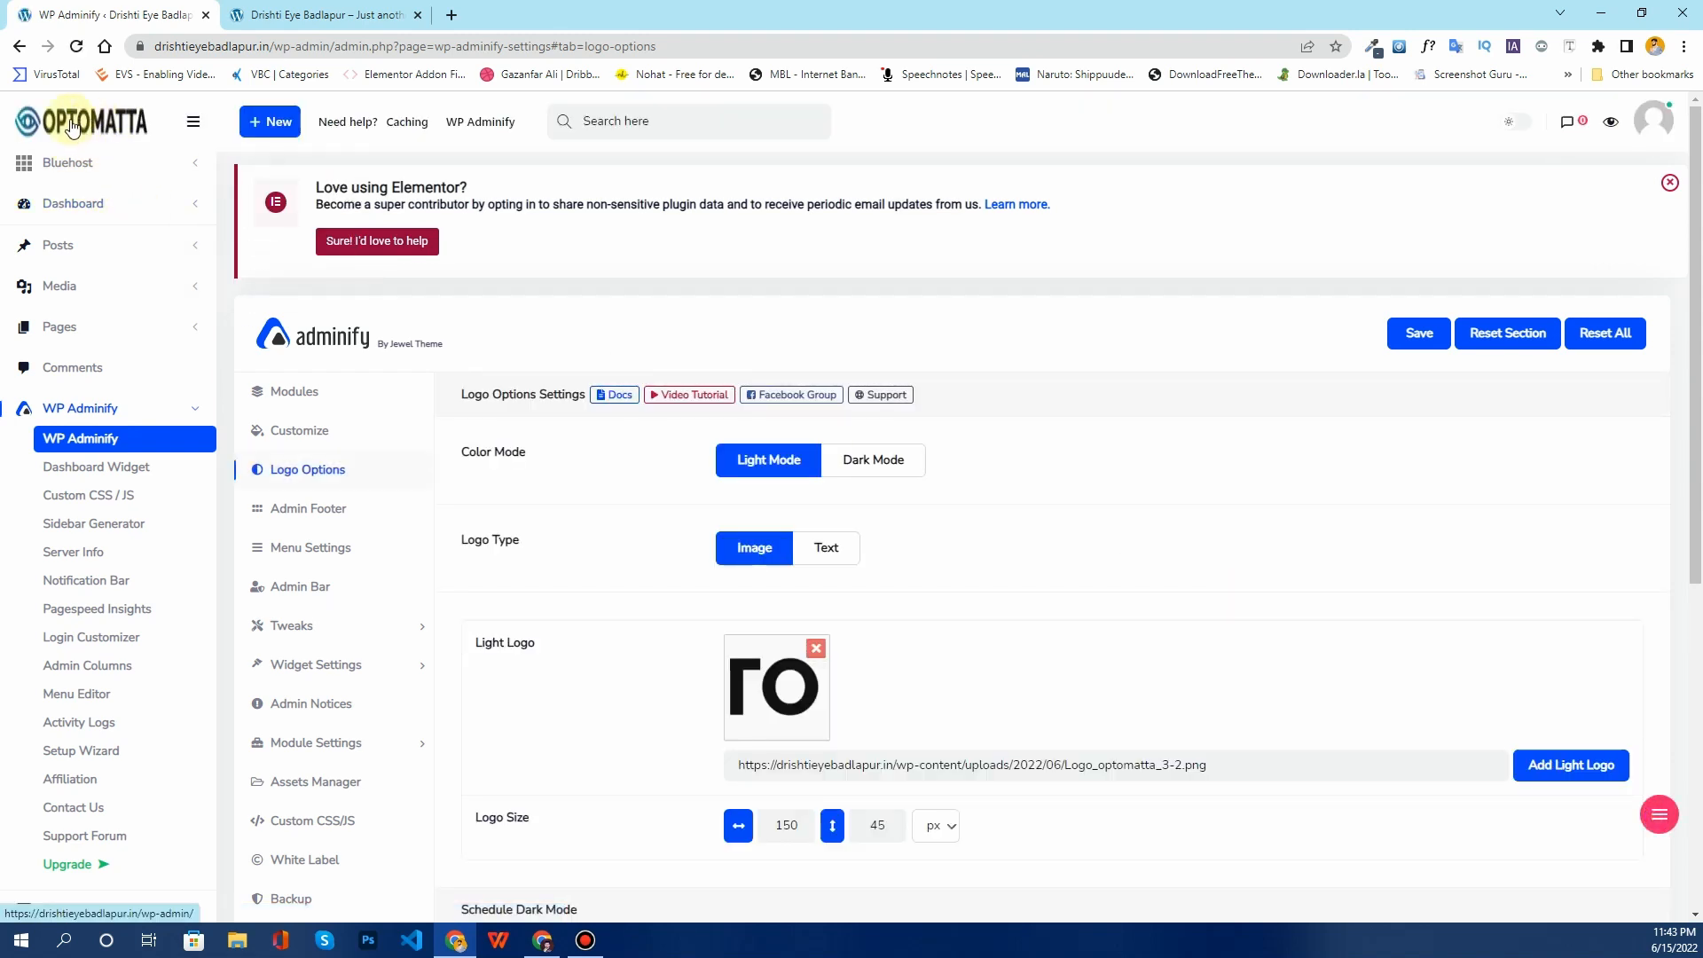
pyautogui.click(1670, 182)
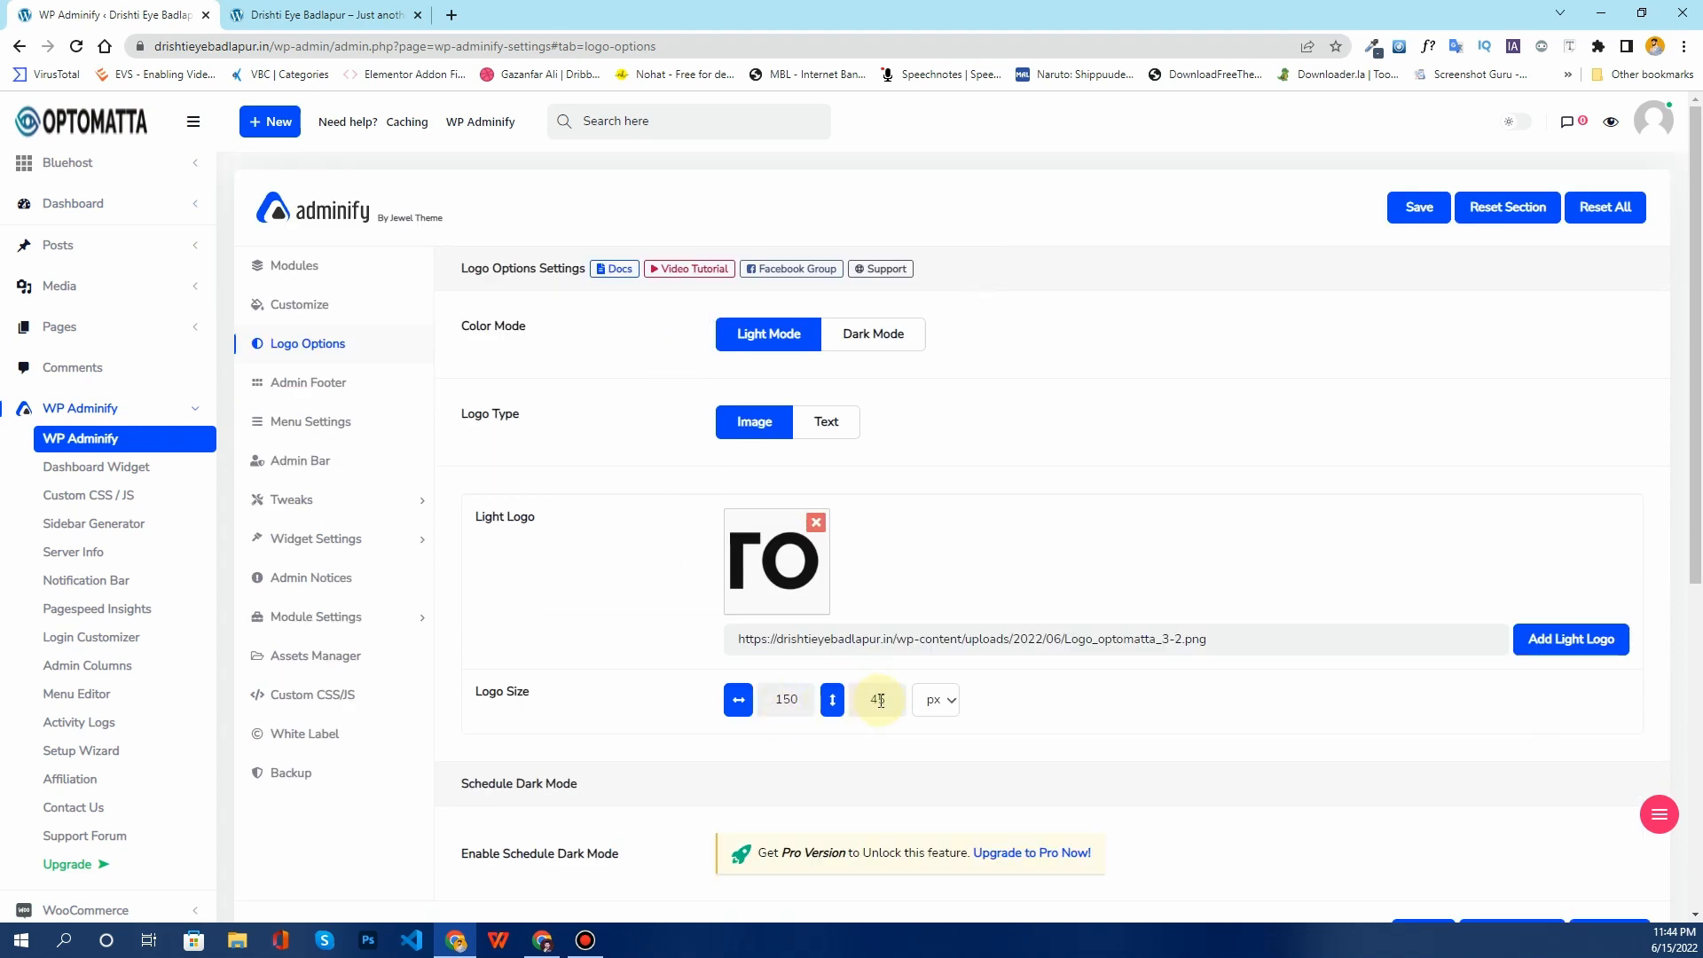
# Step: Set the light logo size to 100 px wide by 30 px high and save the settings
pyautogui.moveTo(883, 700); pyautogui.dragTo(867, 700)
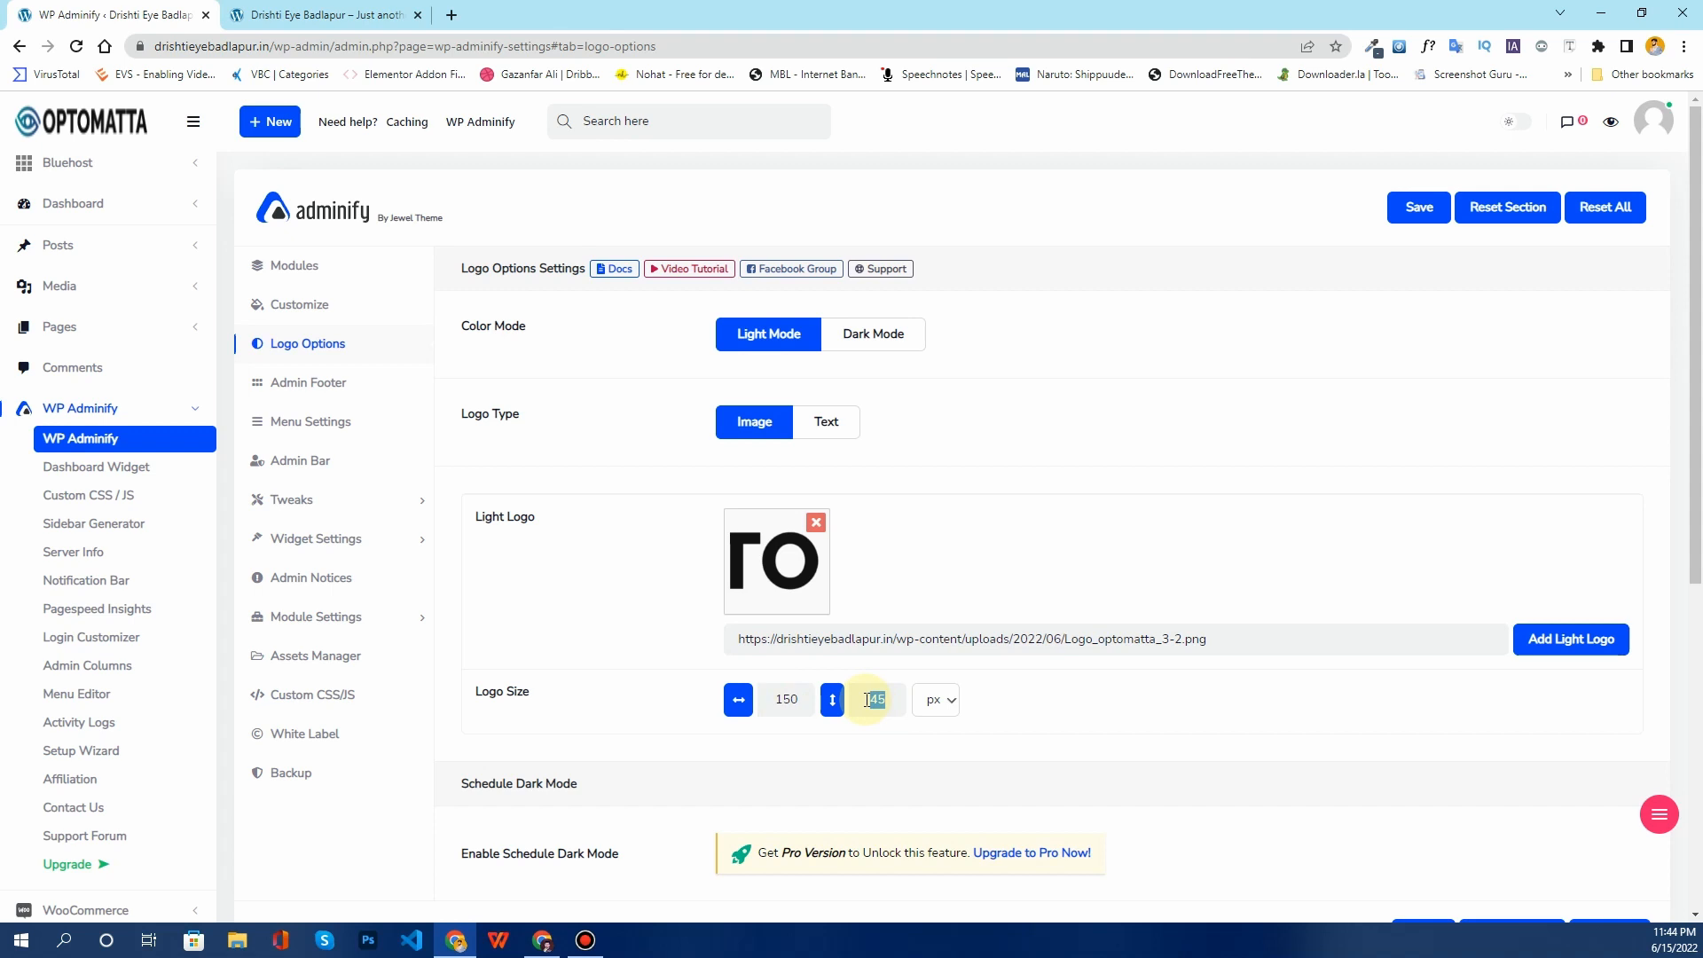
pyautogui.write('30')
pyautogui.click(801, 703)
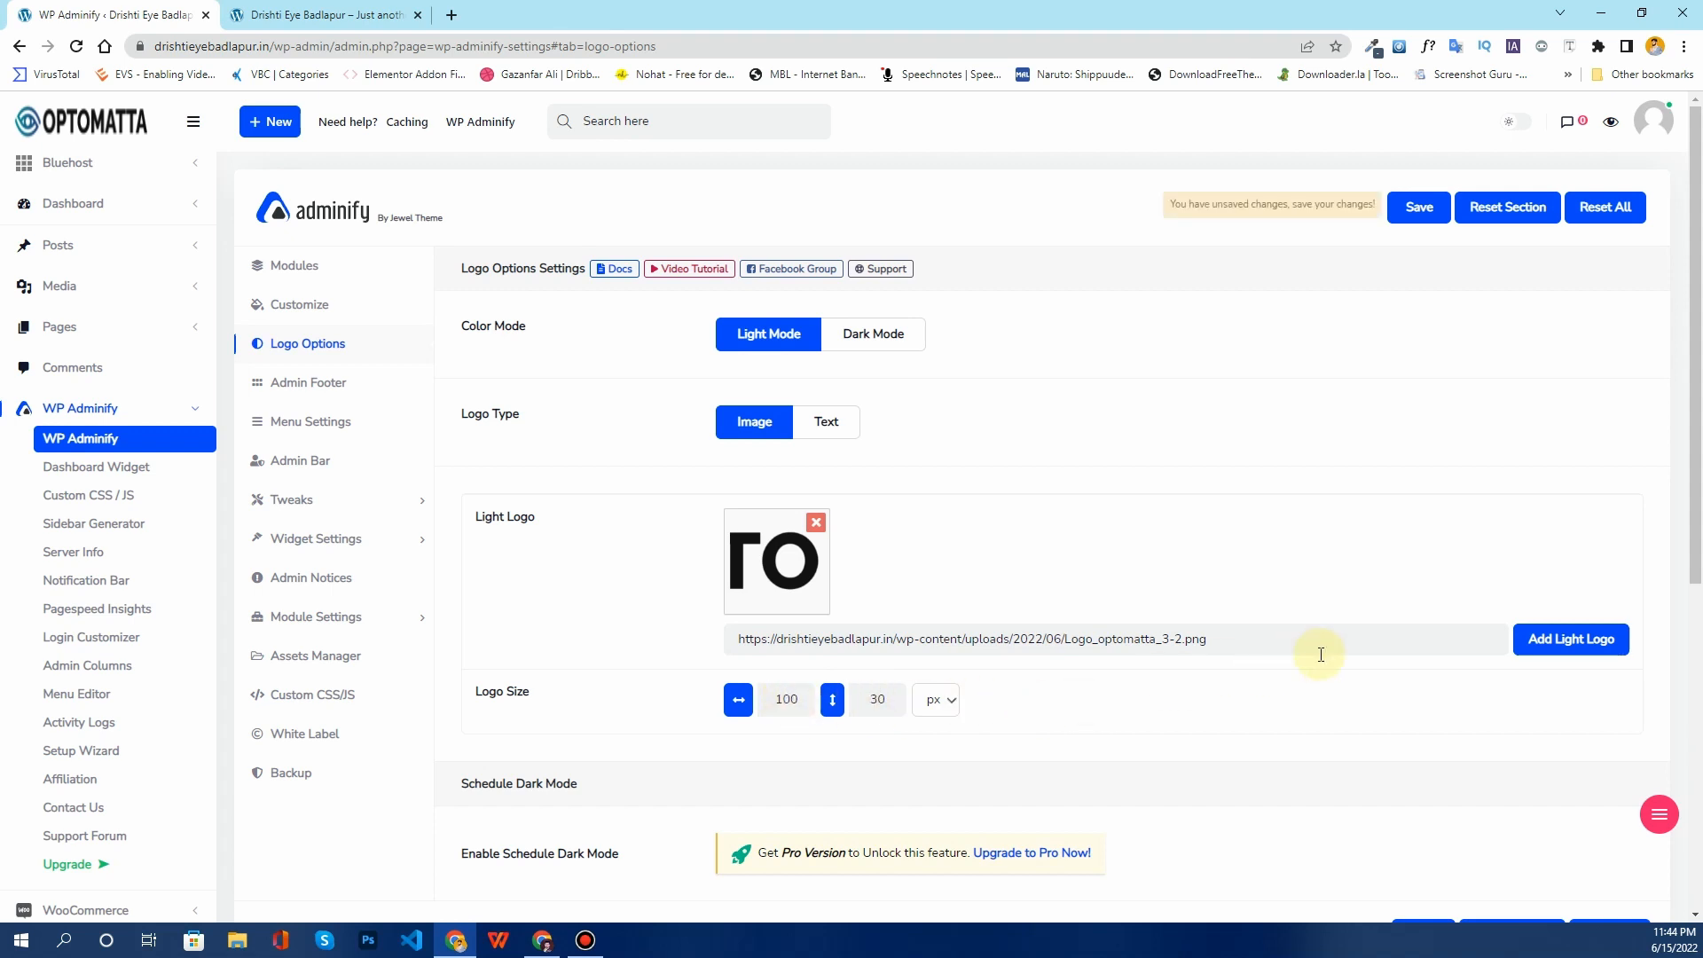
pyautogui.scroll(-3, 413, 834)
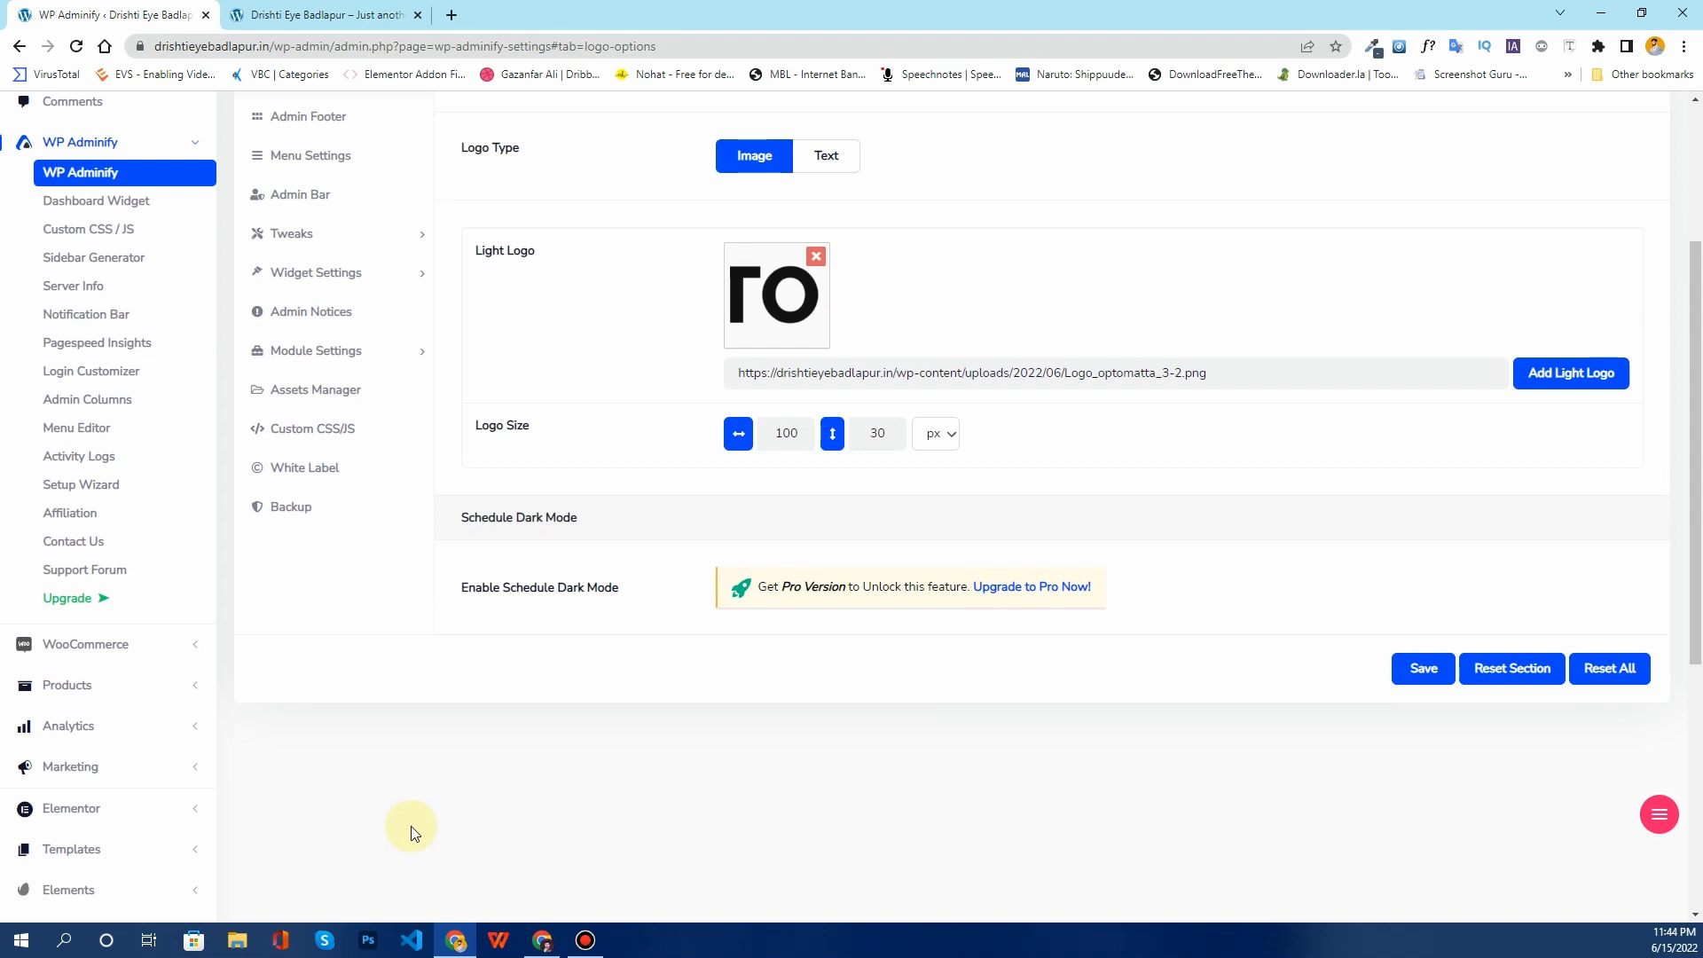
pyautogui.click(1435, 672)
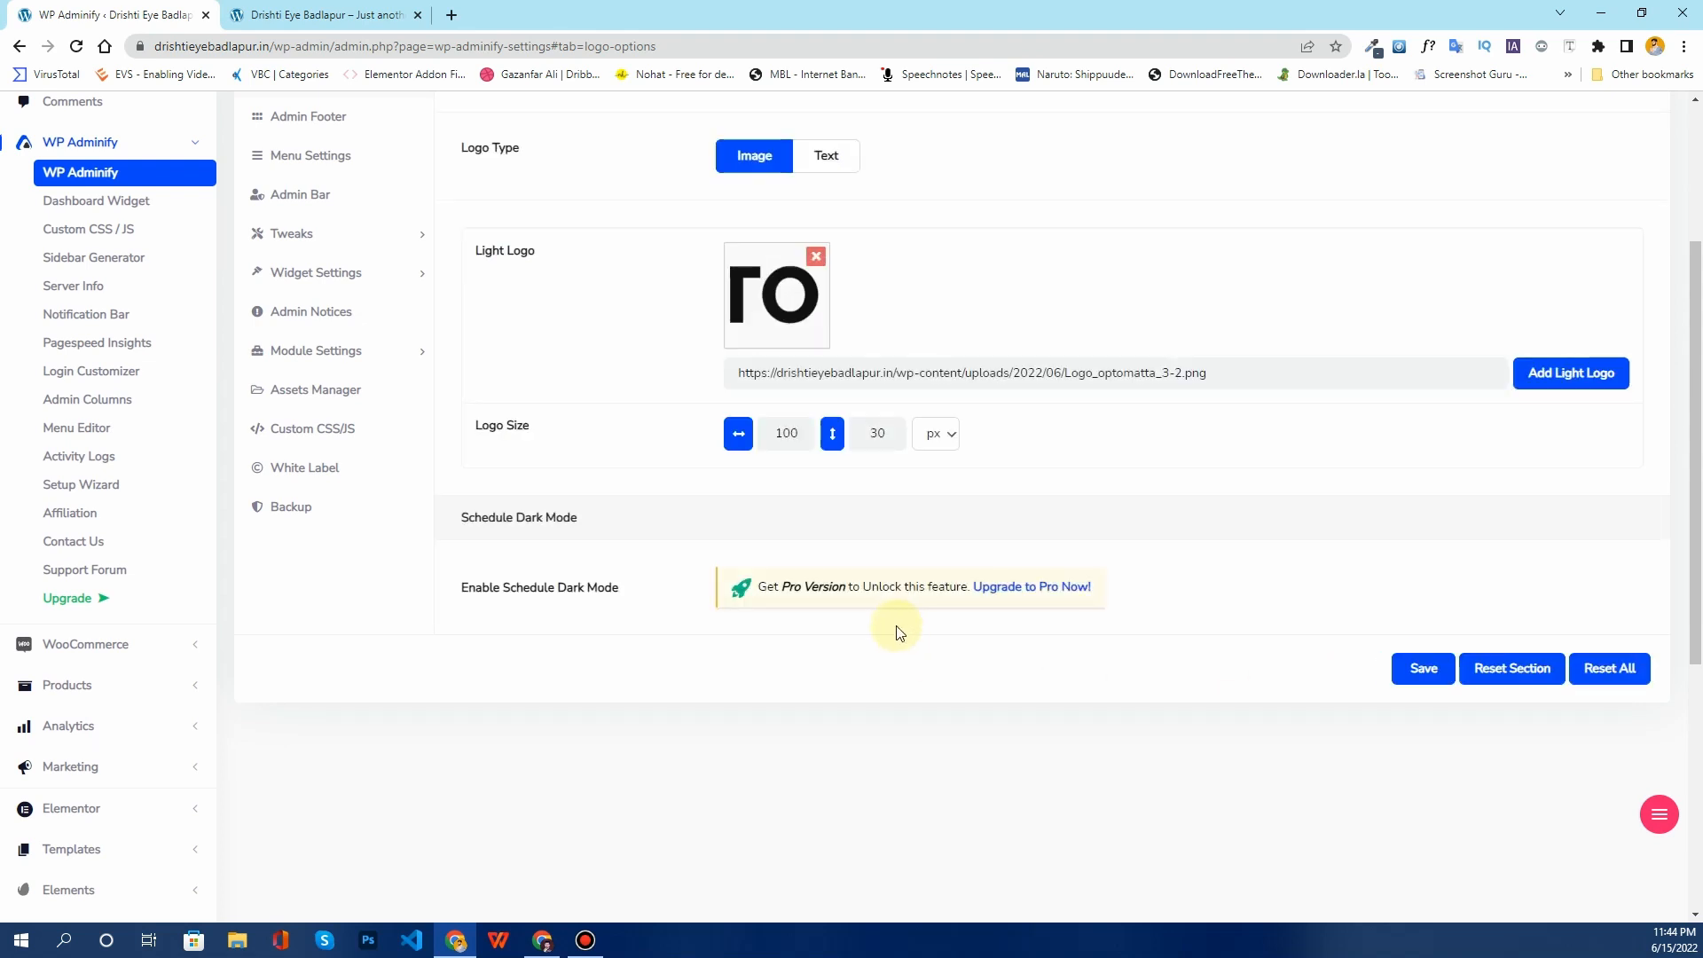
pyautogui.scroll(3, 897, 632)
pyautogui.scroll(-4, 1305, 614)
pyautogui.click(1414, 578)
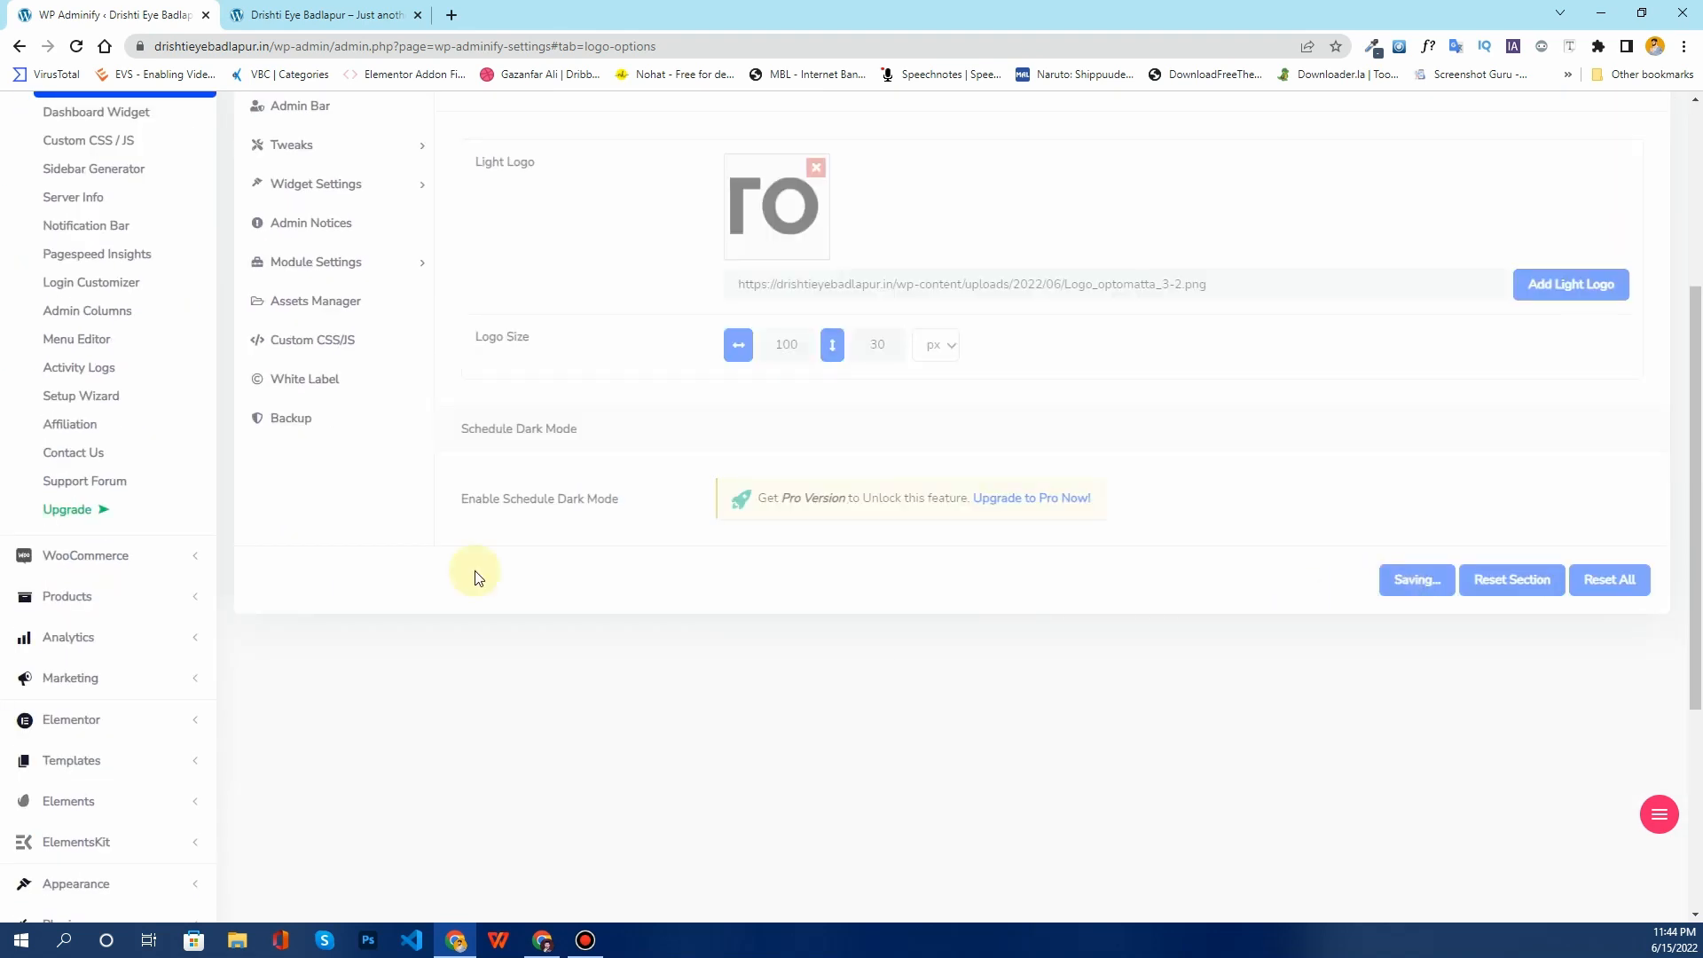
# Step: Refresh the logo options page to apply the new logo size and clear the Elementor notice
pyautogui.scroll(4, 477, 576)
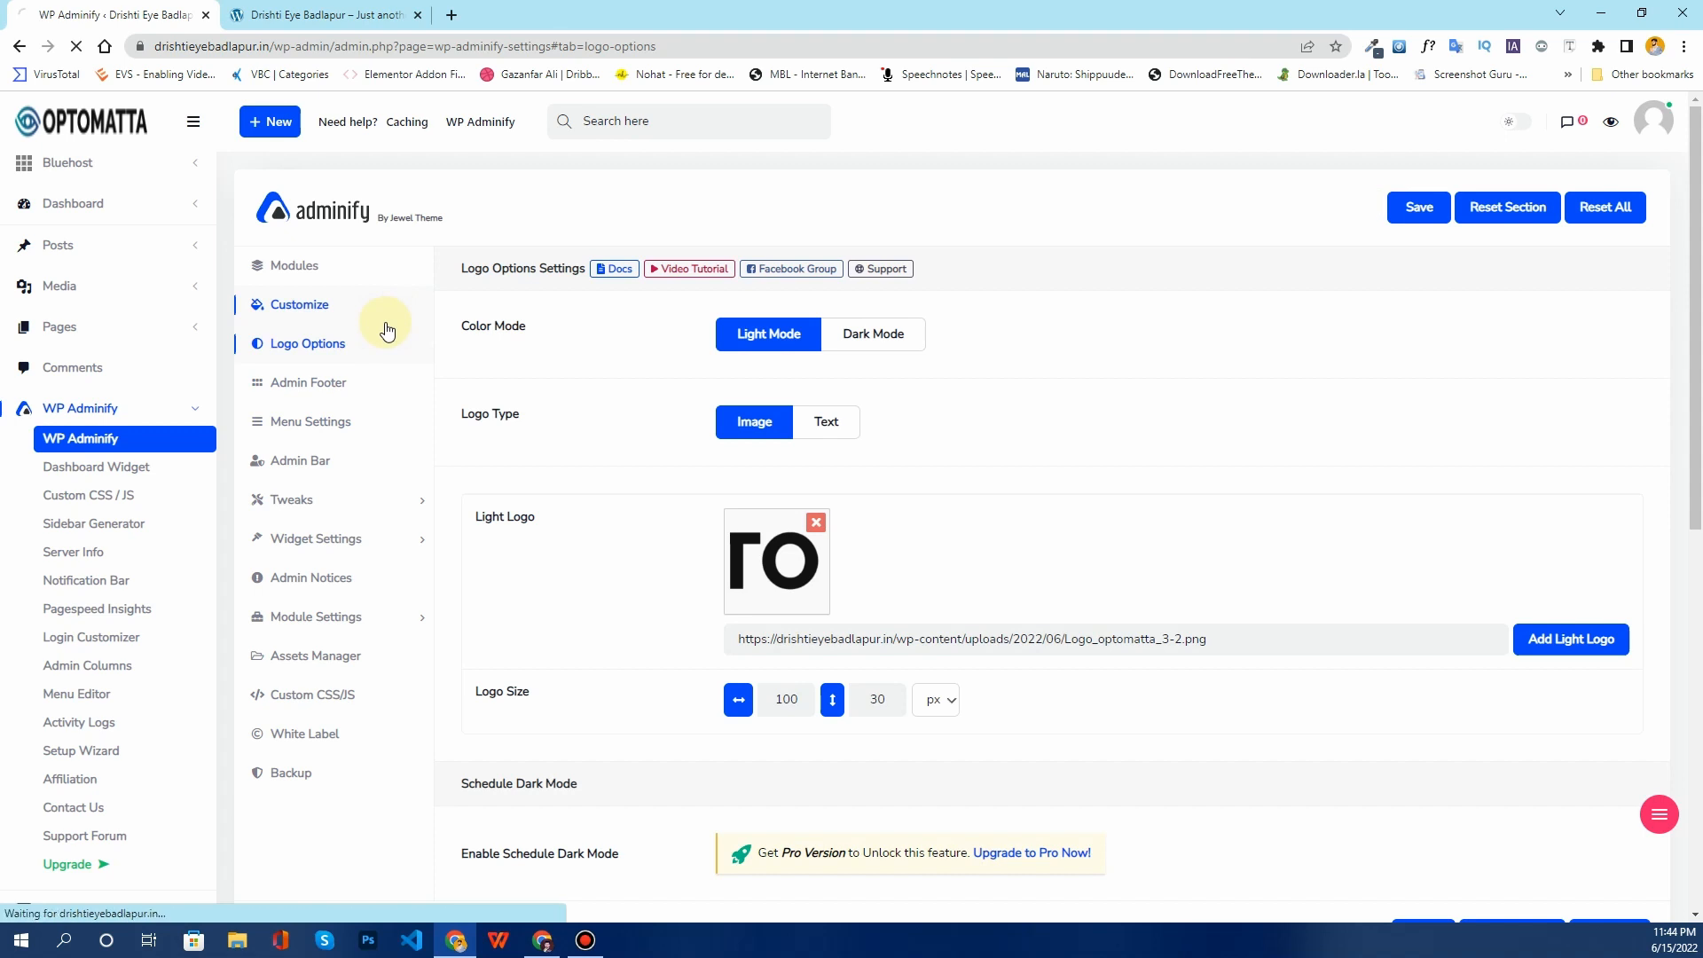
pyautogui.click(392, 379)
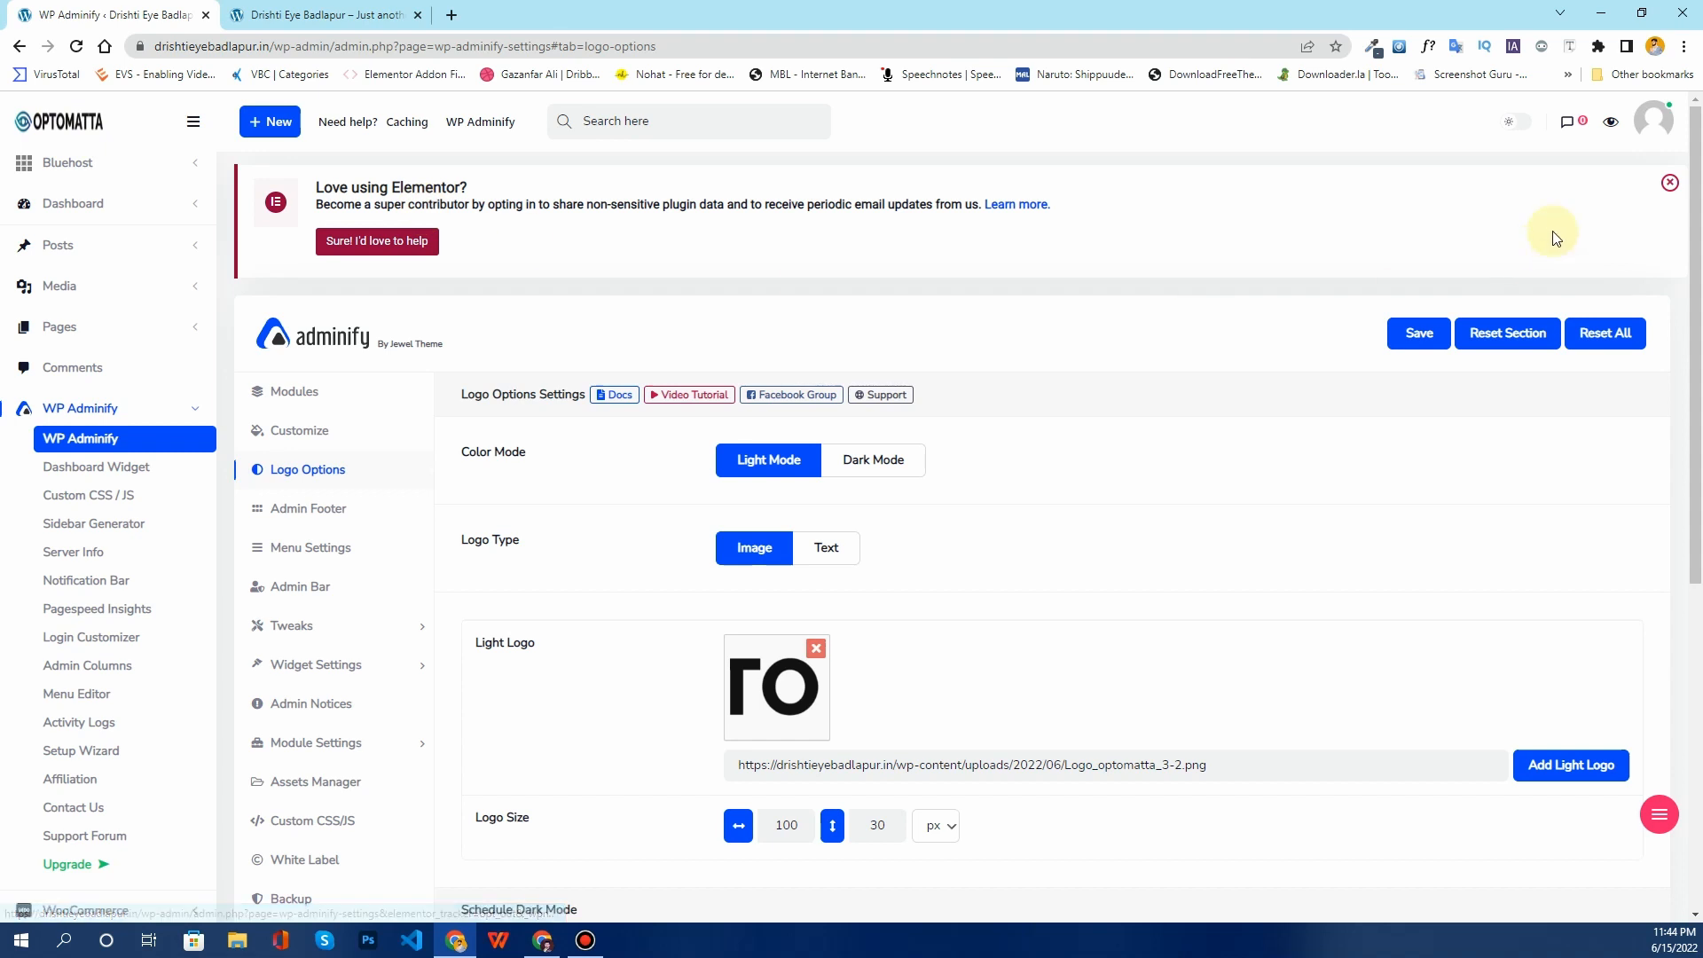
pyautogui.click(1668, 184)
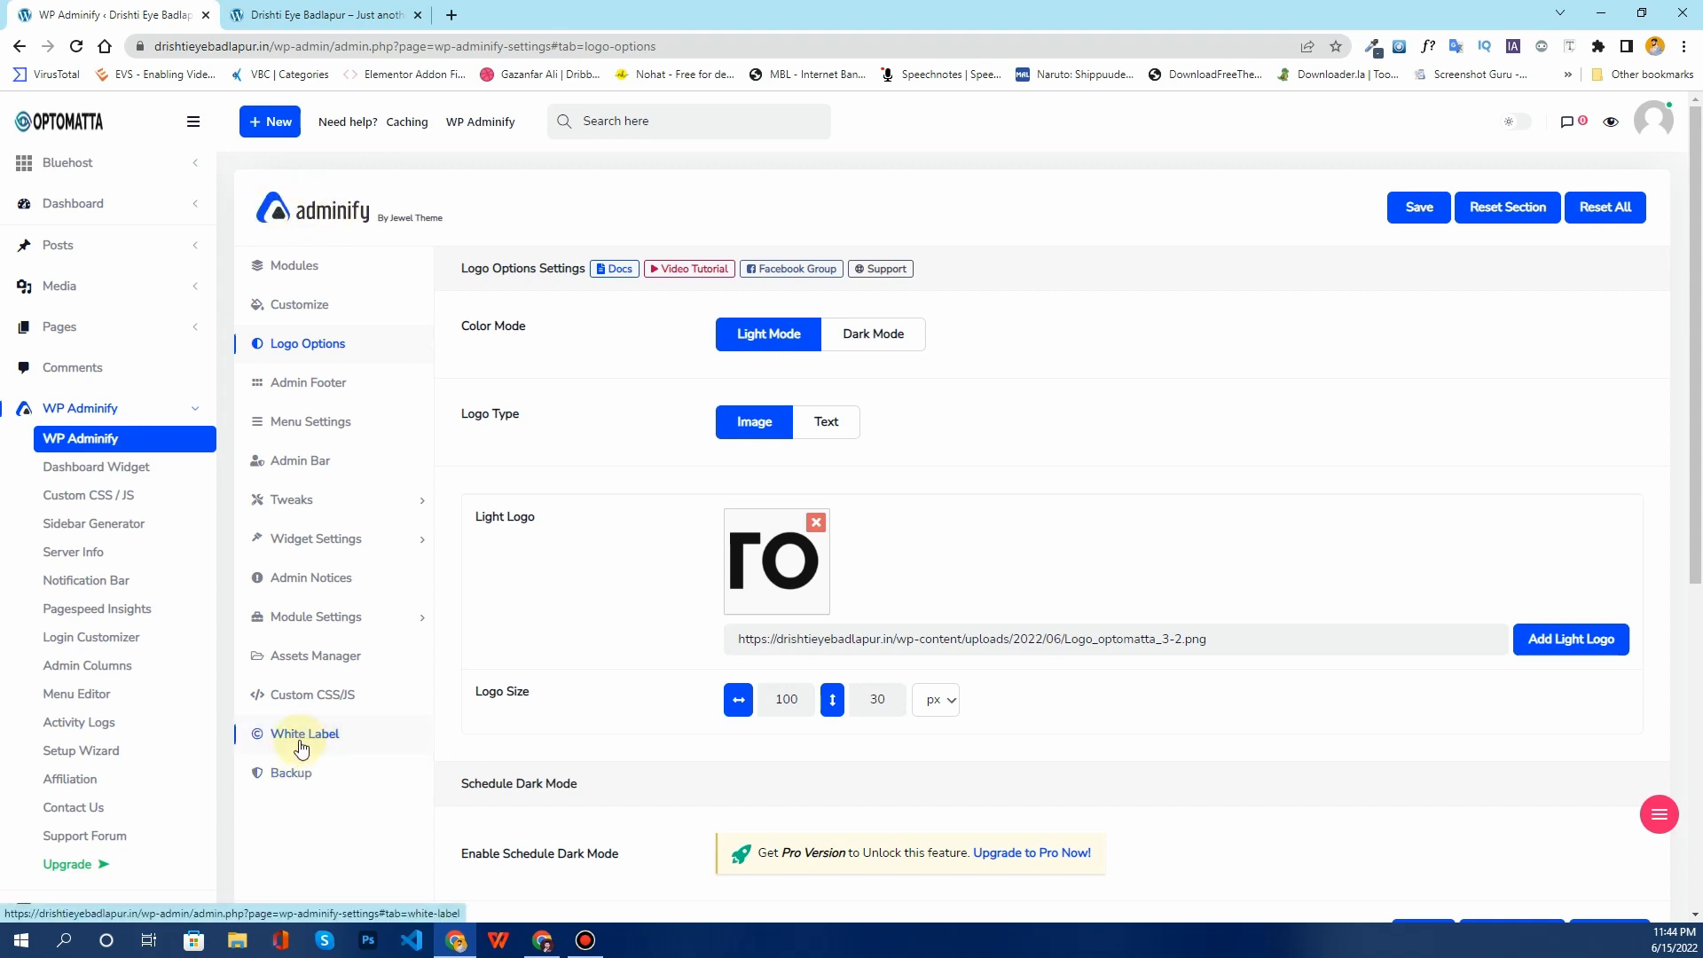
# Step: Check the White Label settings, return to the WP Adminify modules list and dismiss the Elementor notice
pyautogui.click(334, 748)
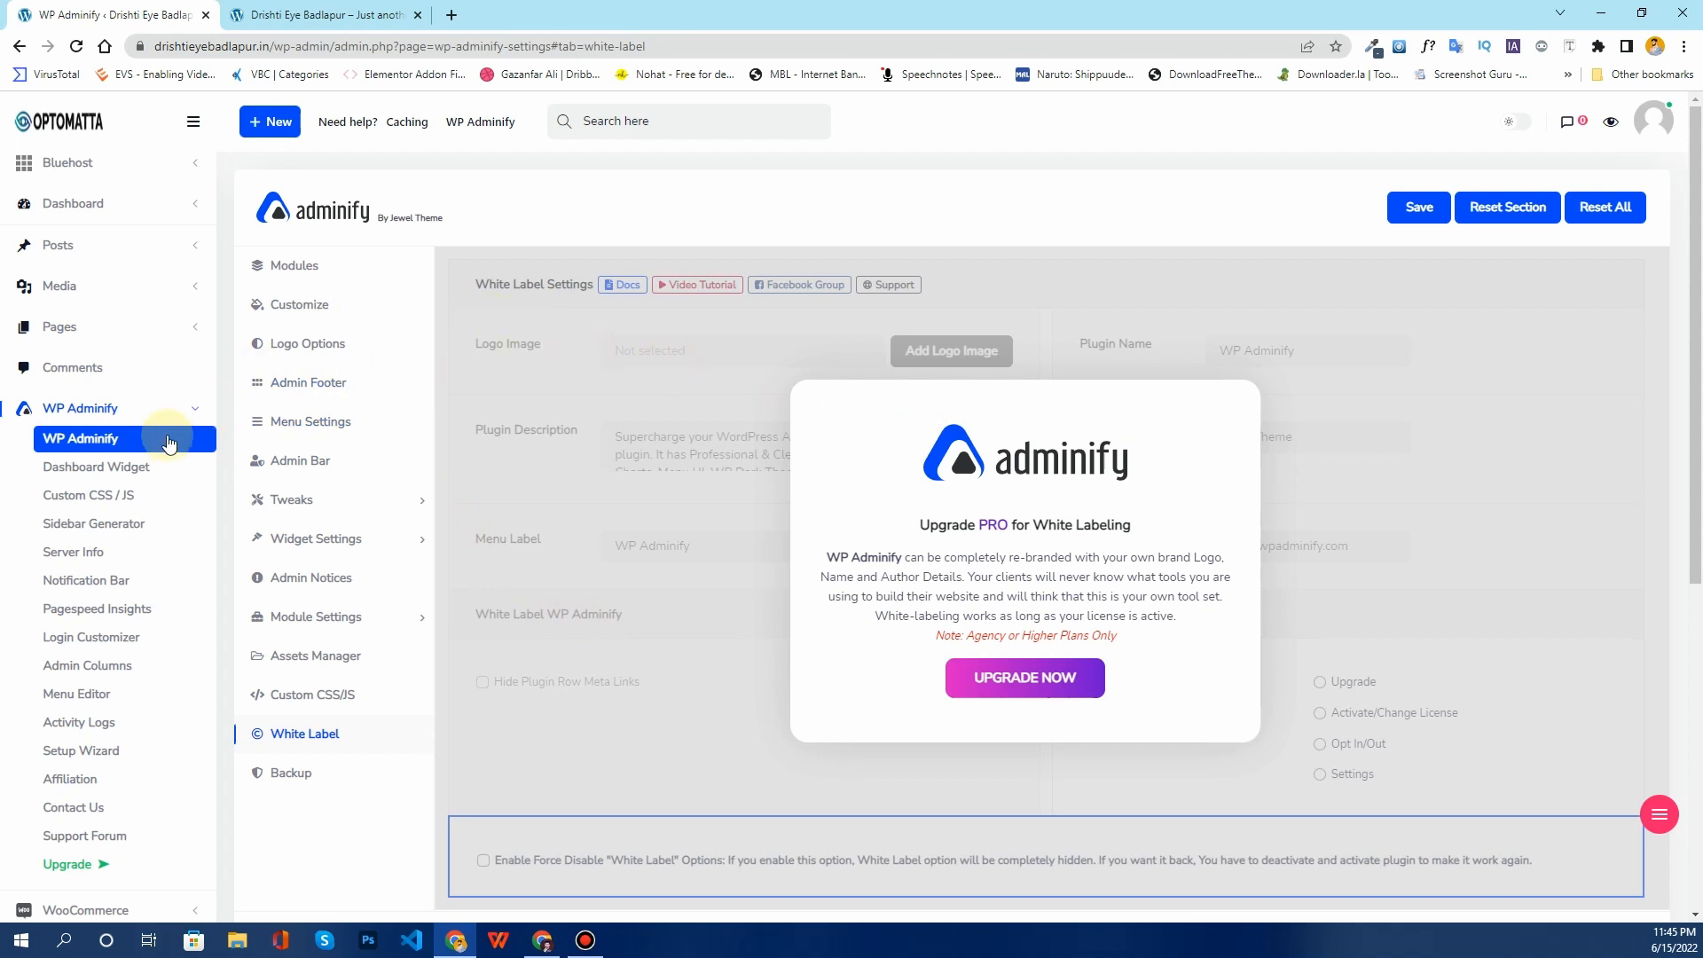
pyautogui.click(124, 438)
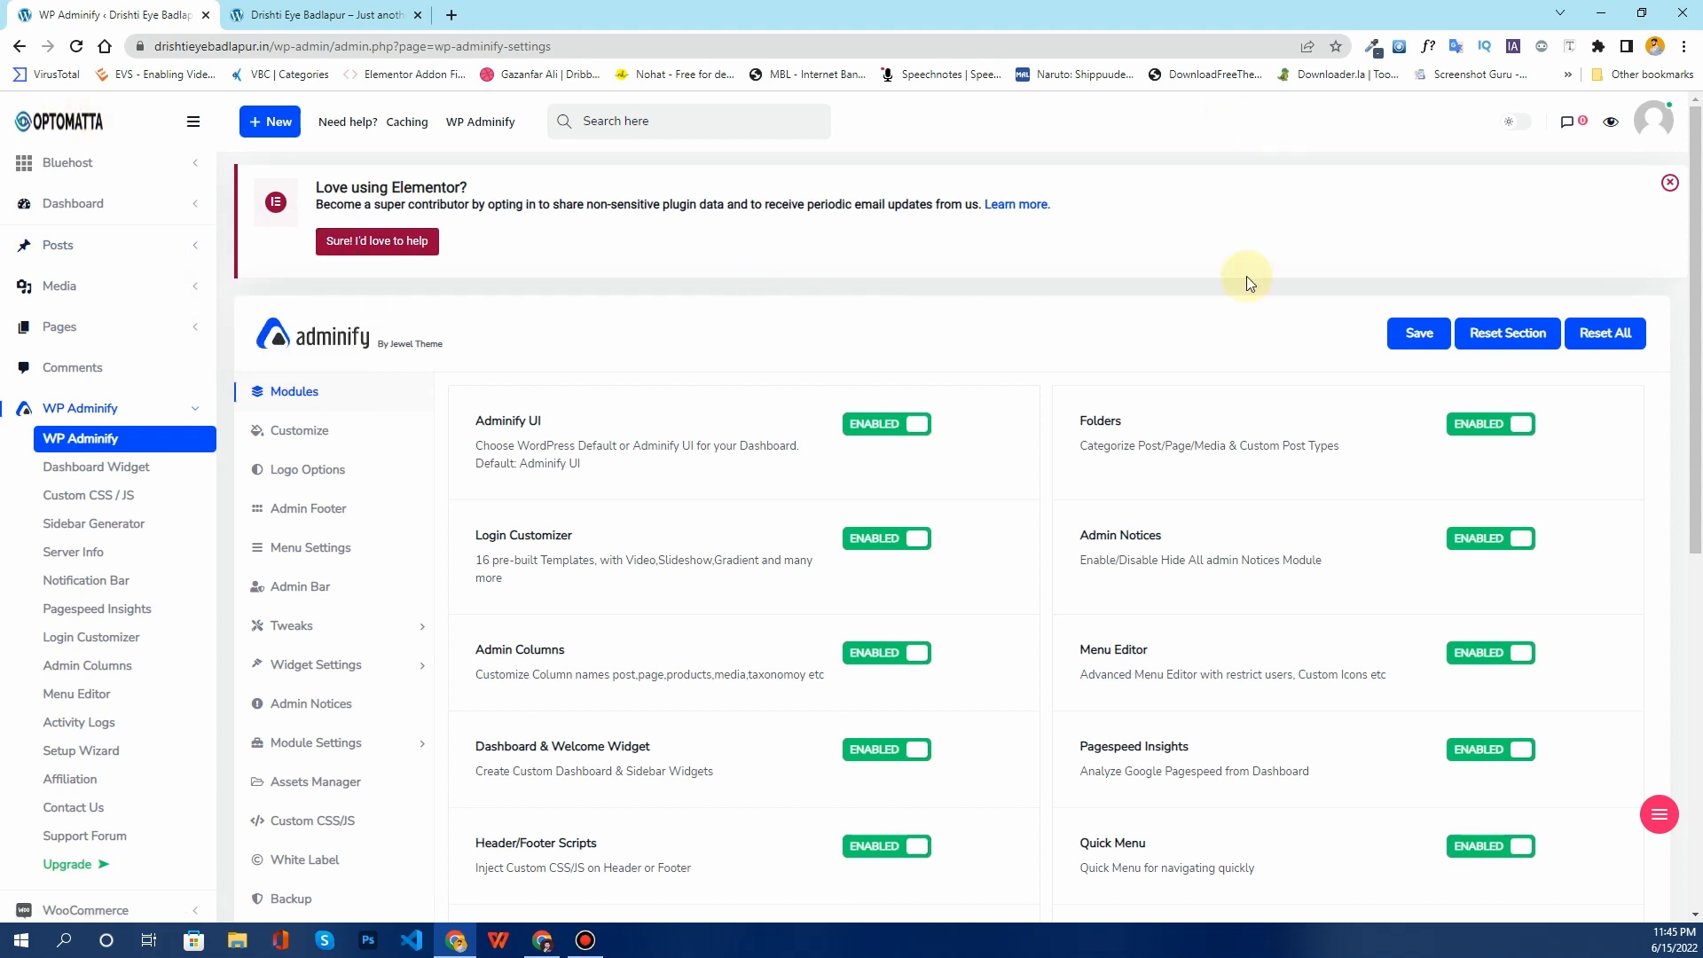
pyautogui.click(1669, 182)
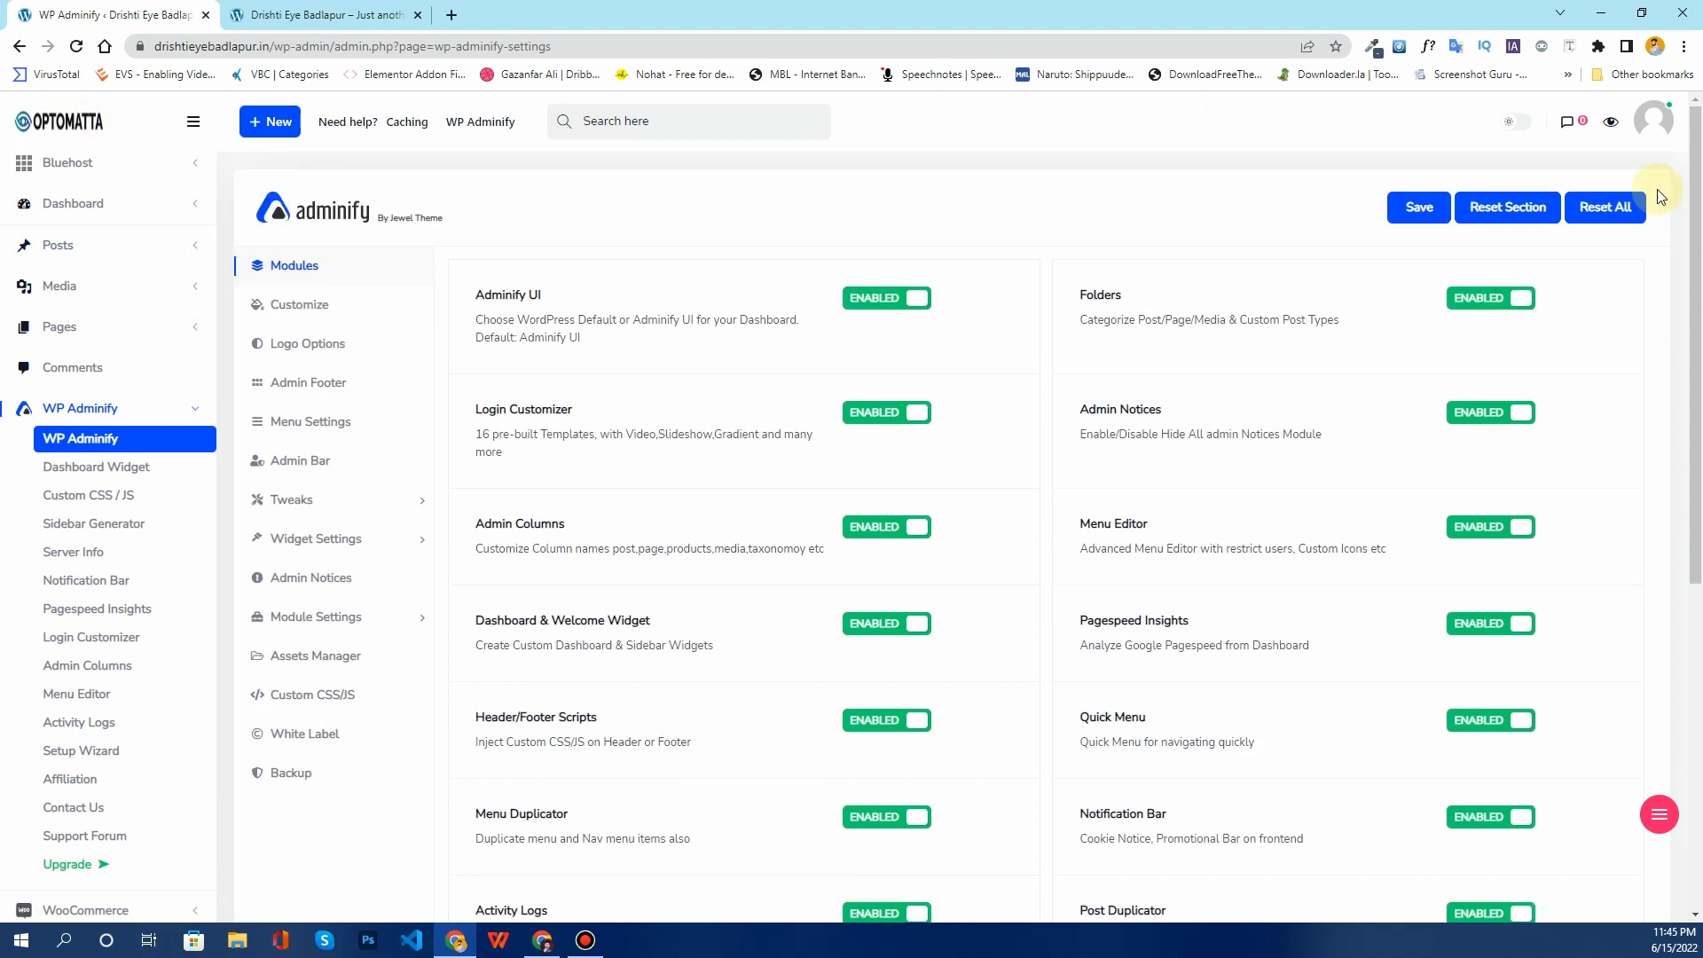
# Step: Collapse and expand the admin sidebar, examining its submenus in both layouts down to Settings
pyautogui.click(193, 128)
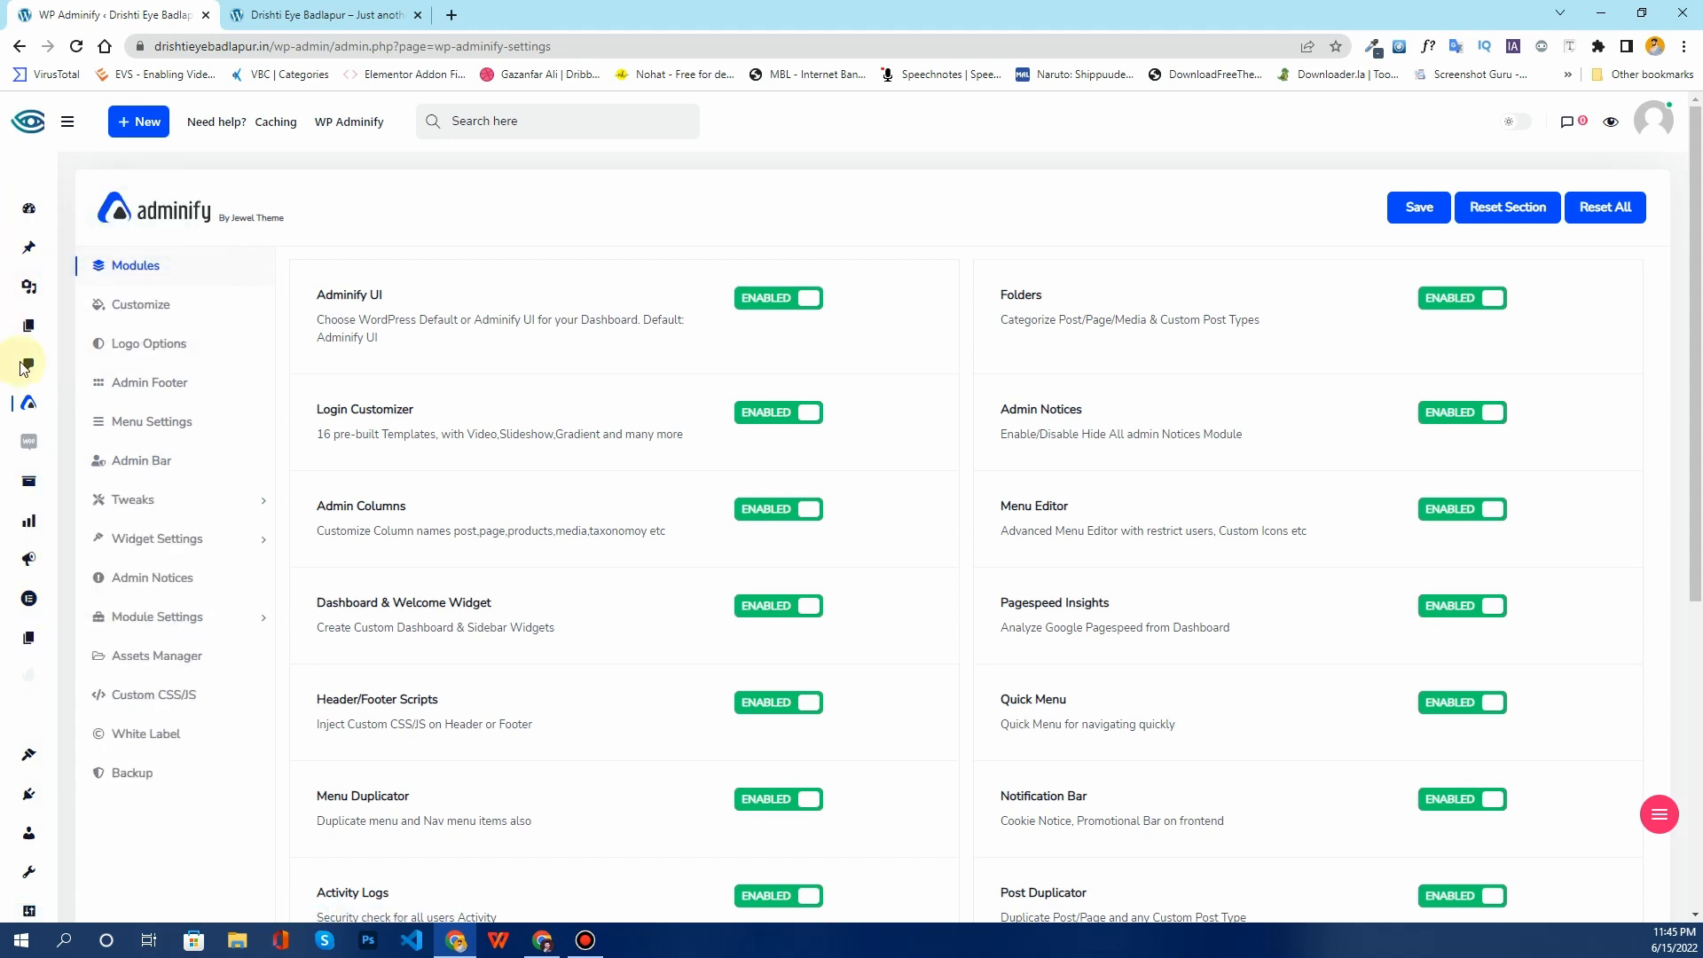
pyautogui.moveTo(24, 217)
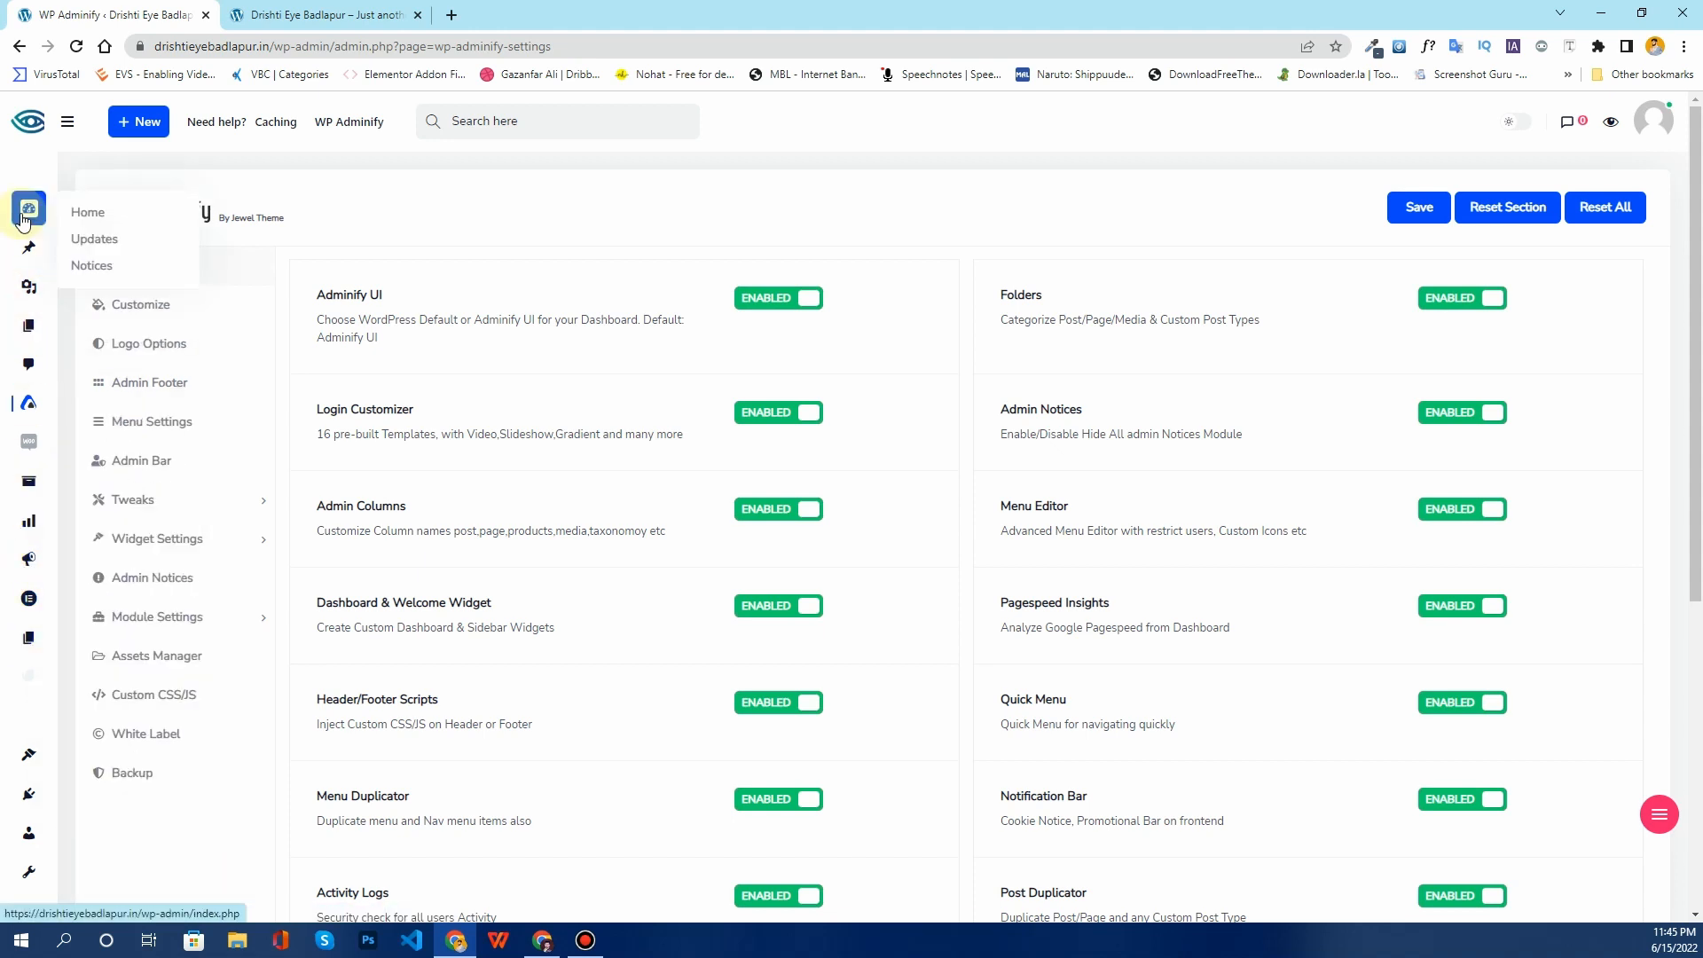
pyautogui.click(68, 121)
pyautogui.moveTo(78, 186)
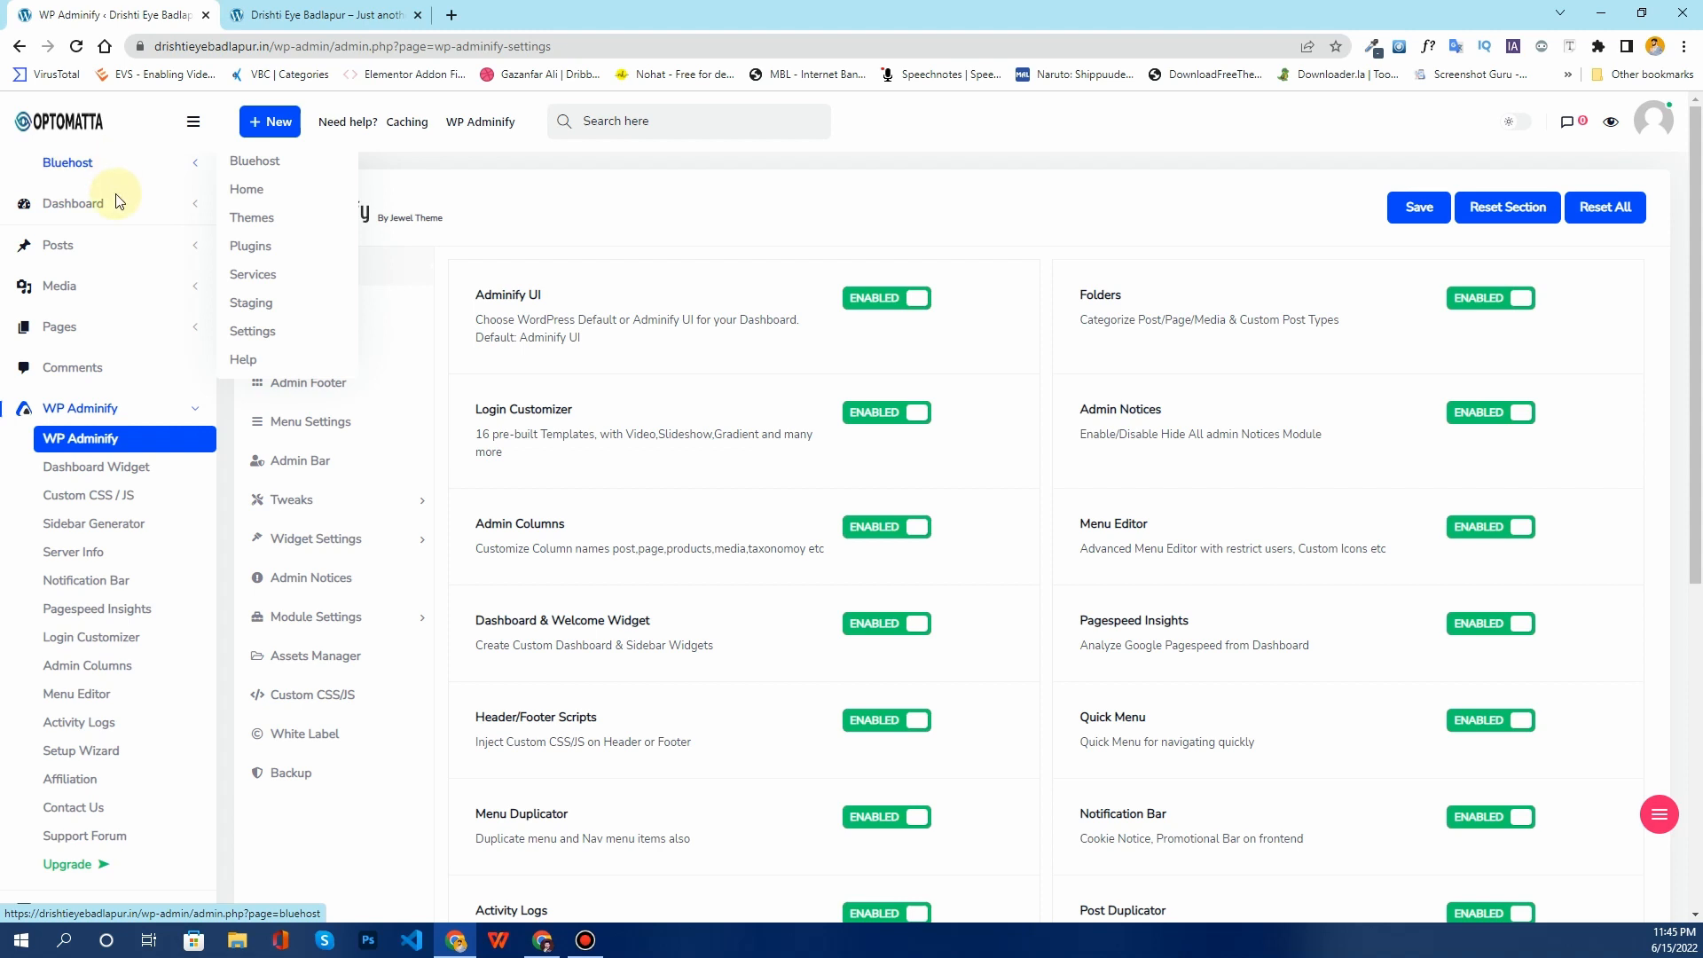
pyautogui.scroll(-6, 107, 574)
pyautogui.scroll(-2, 109, 576)
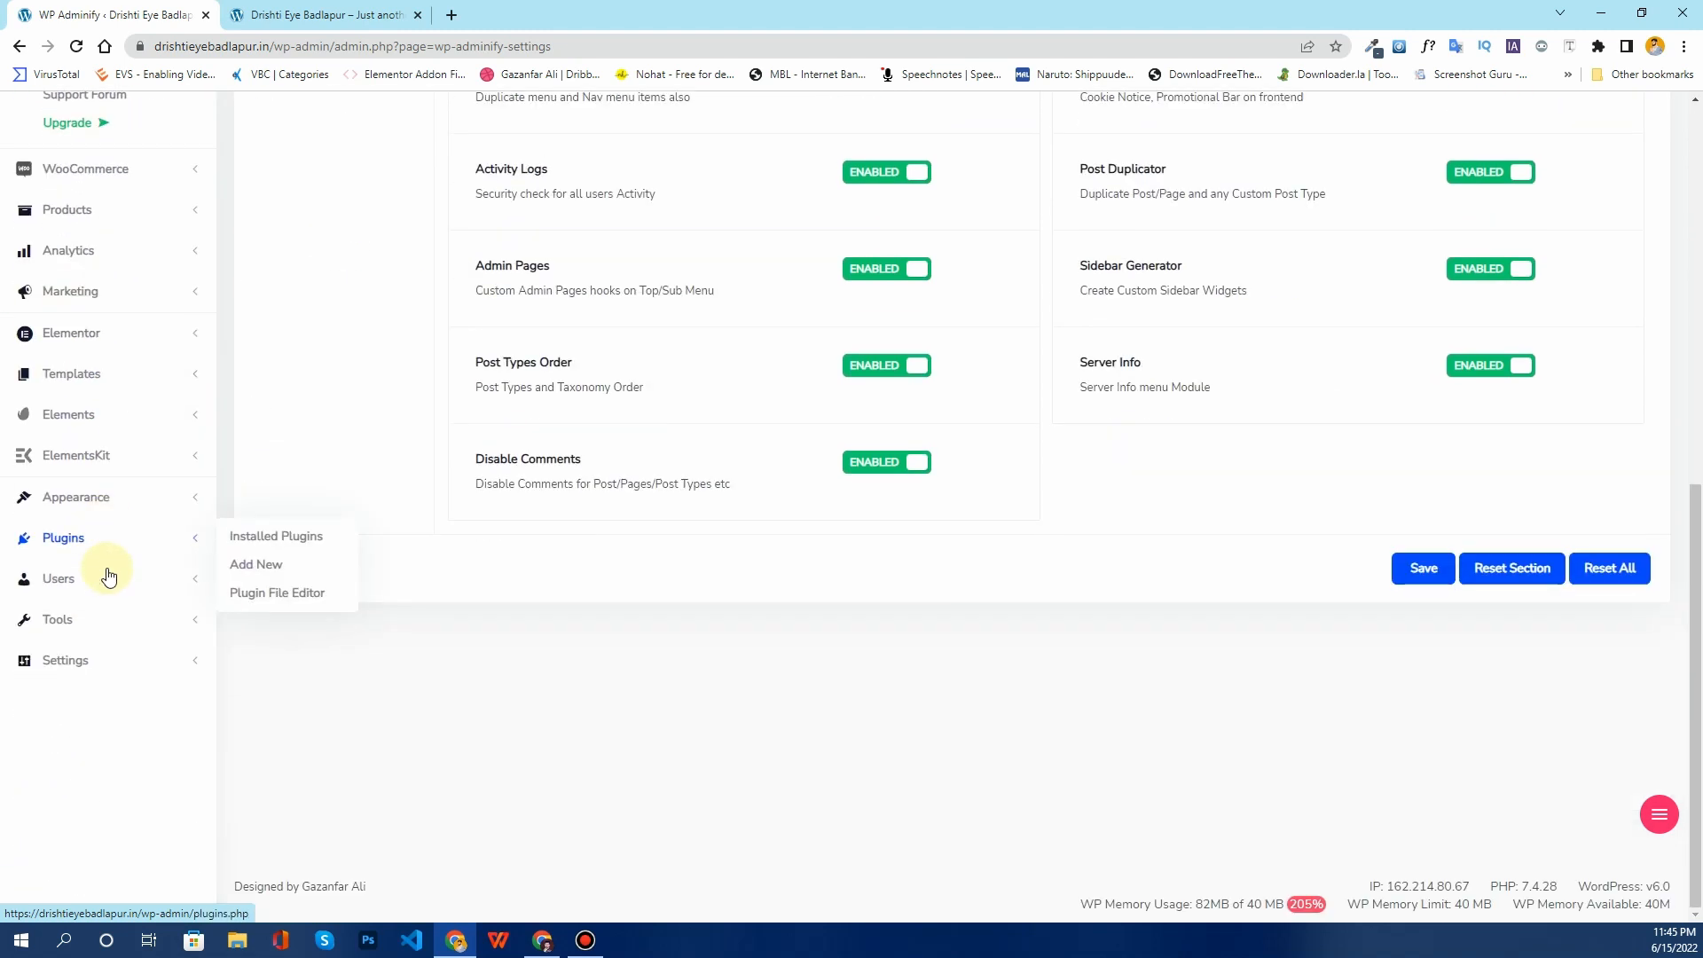
pyautogui.scroll(8, 65, 390)
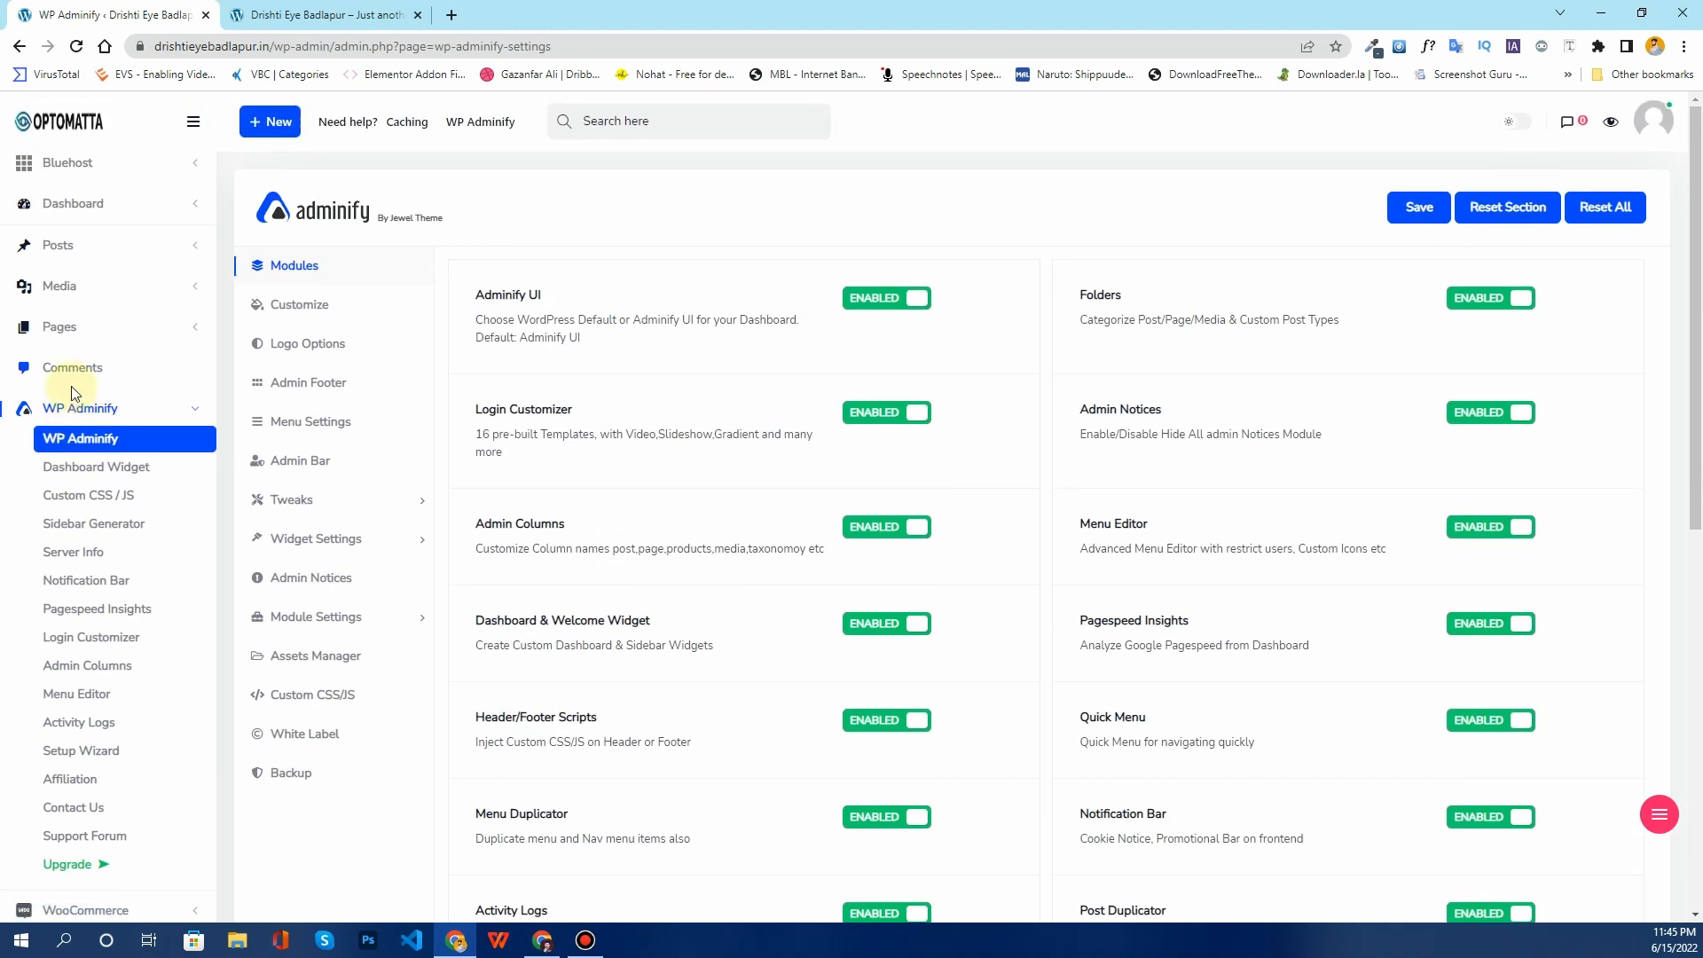
# Step: Examine the new content, help, caching and WP Adminify shortcuts in the admin bar
pyautogui.click(298, 122)
pyautogui.moveTo(294, 124)
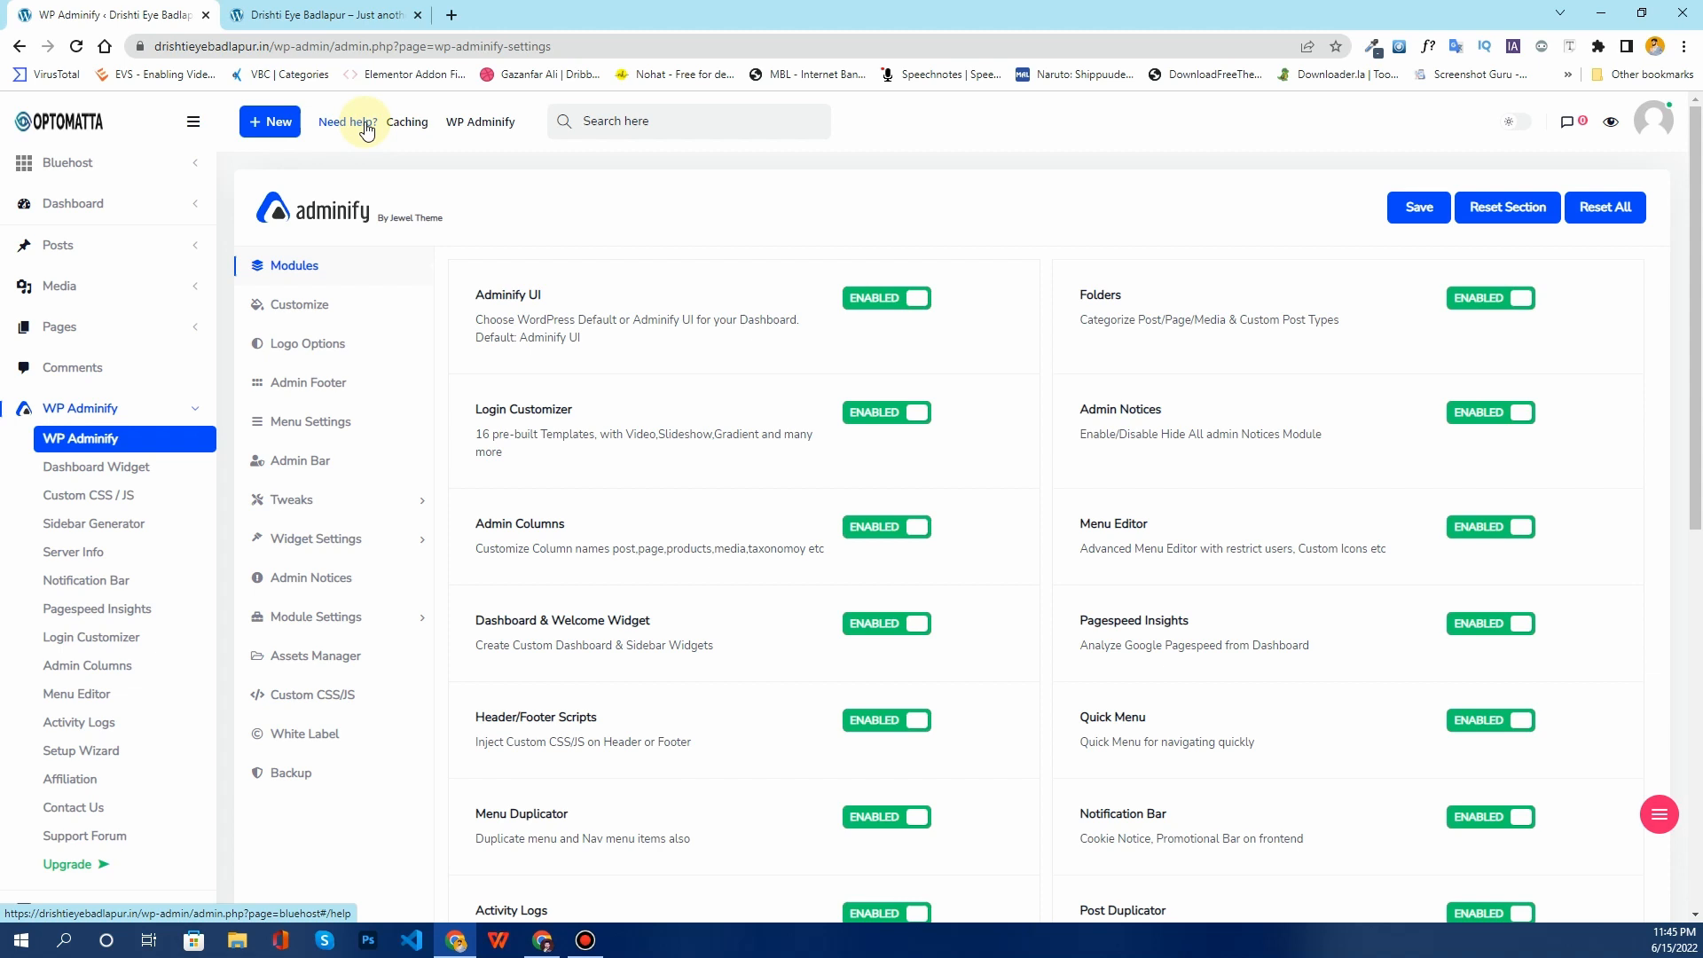
pyautogui.moveTo(410, 133)
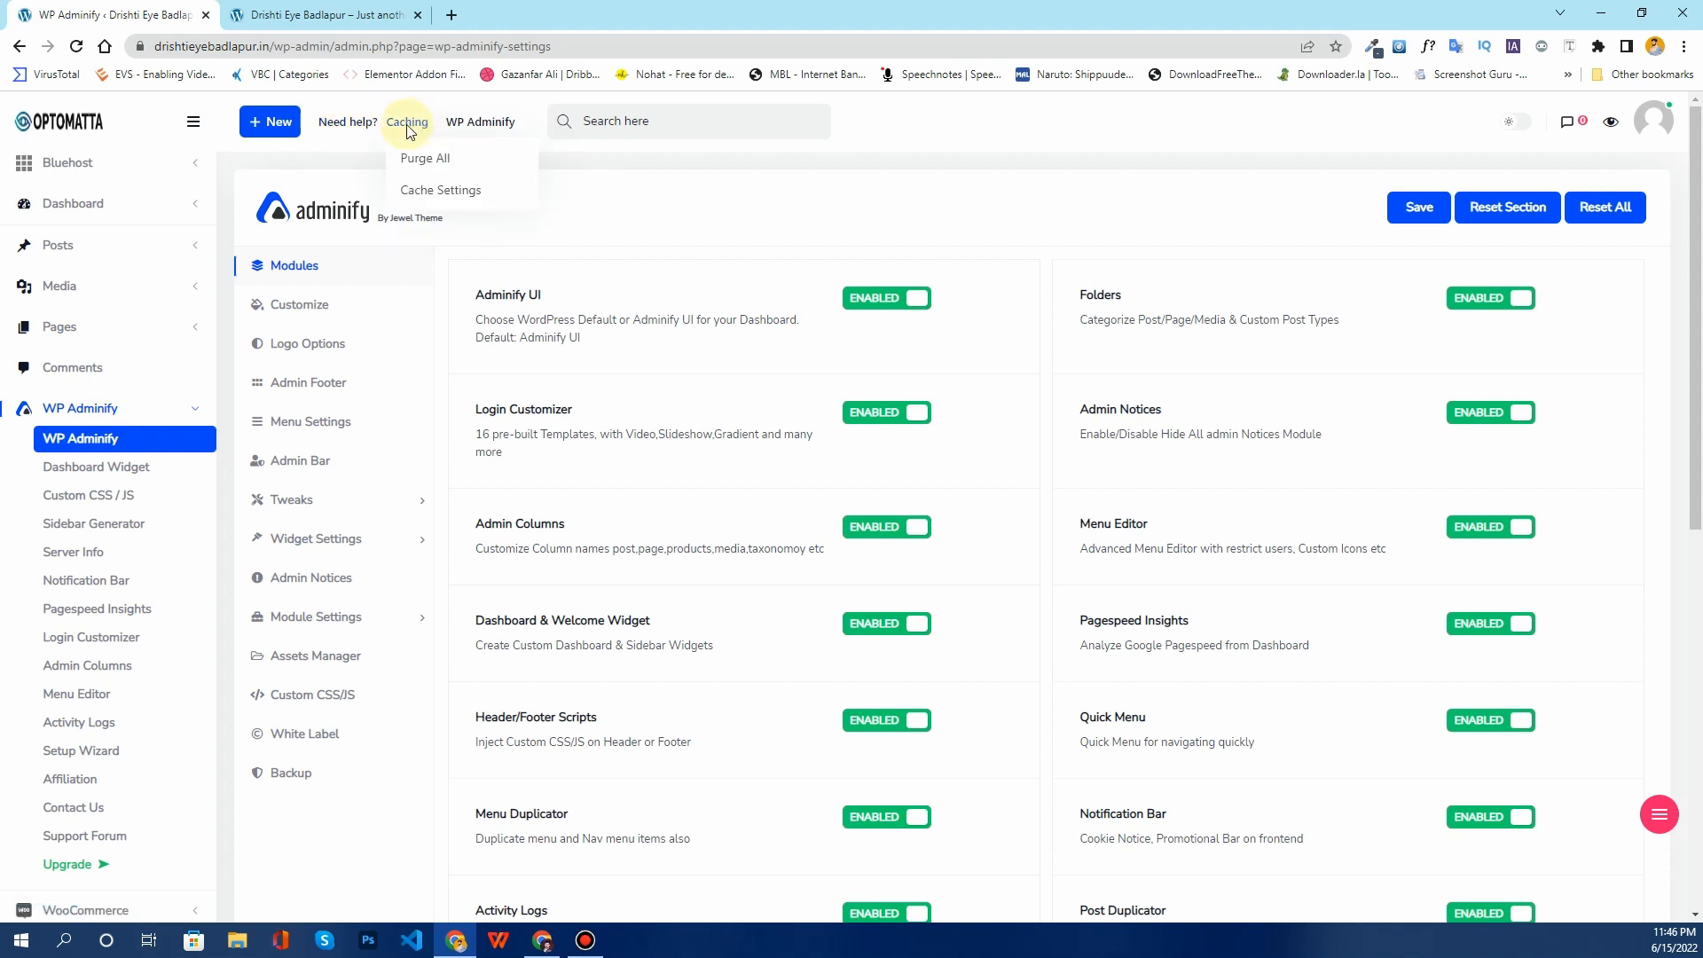
pyautogui.moveTo(470, 130)
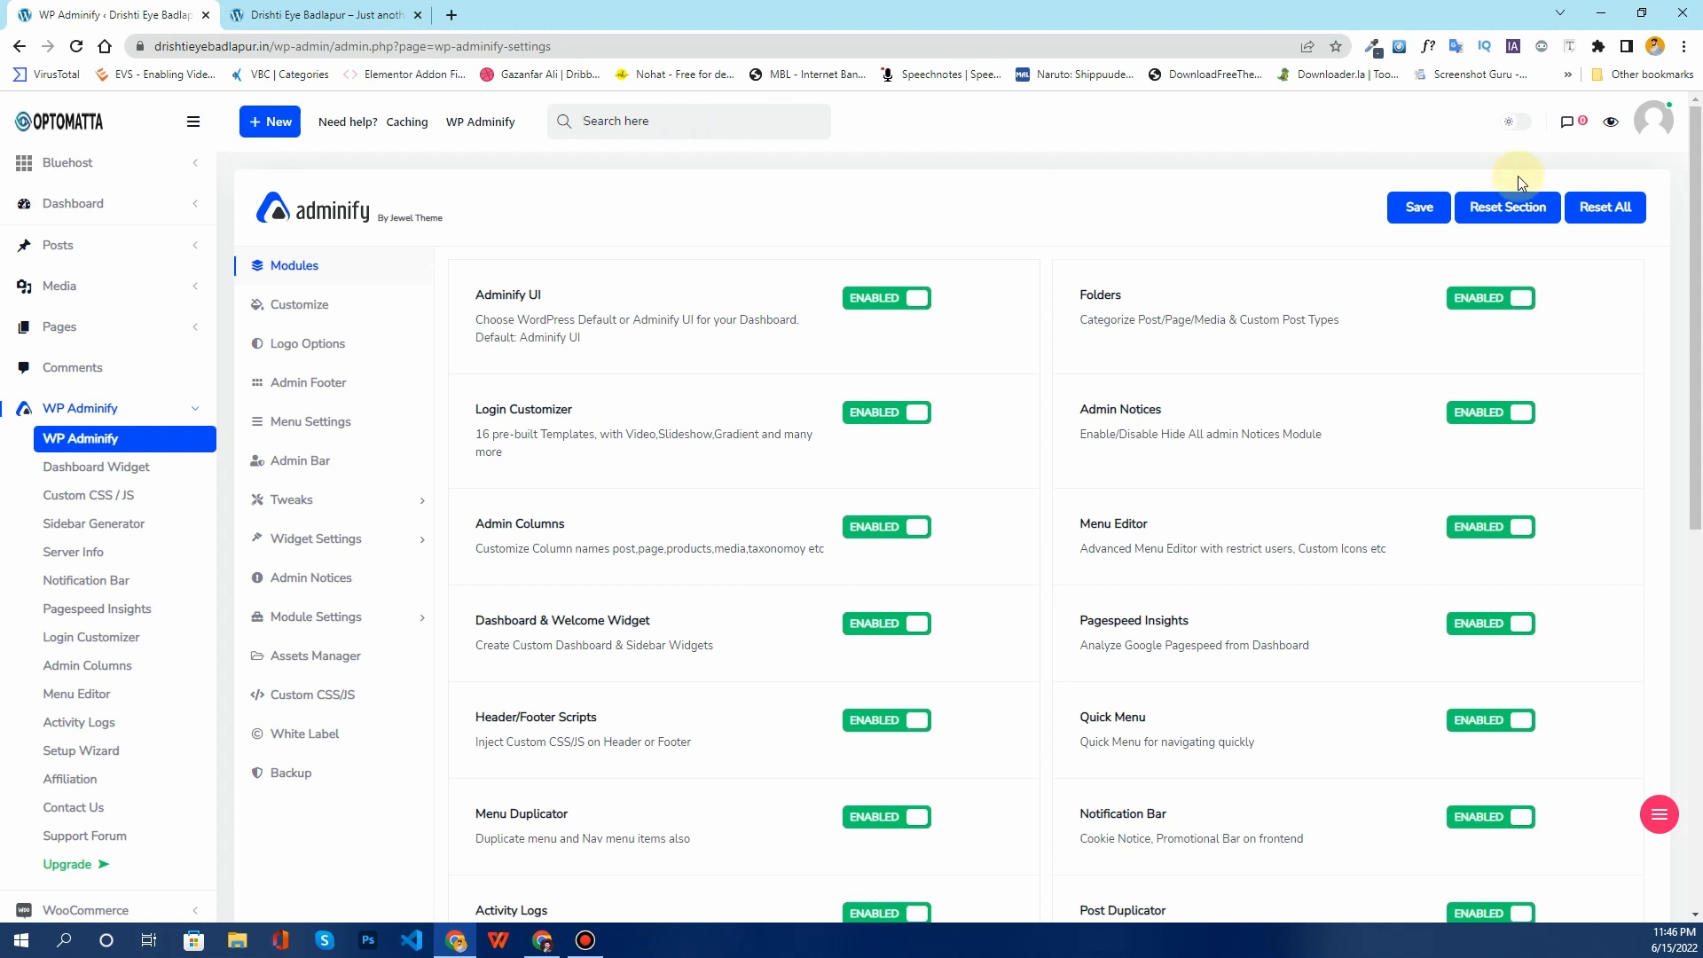
# Step: Try dark mode, switch back to light mode, and view the live website before returning to the WP Adminify tab
pyautogui.click(1522, 124)
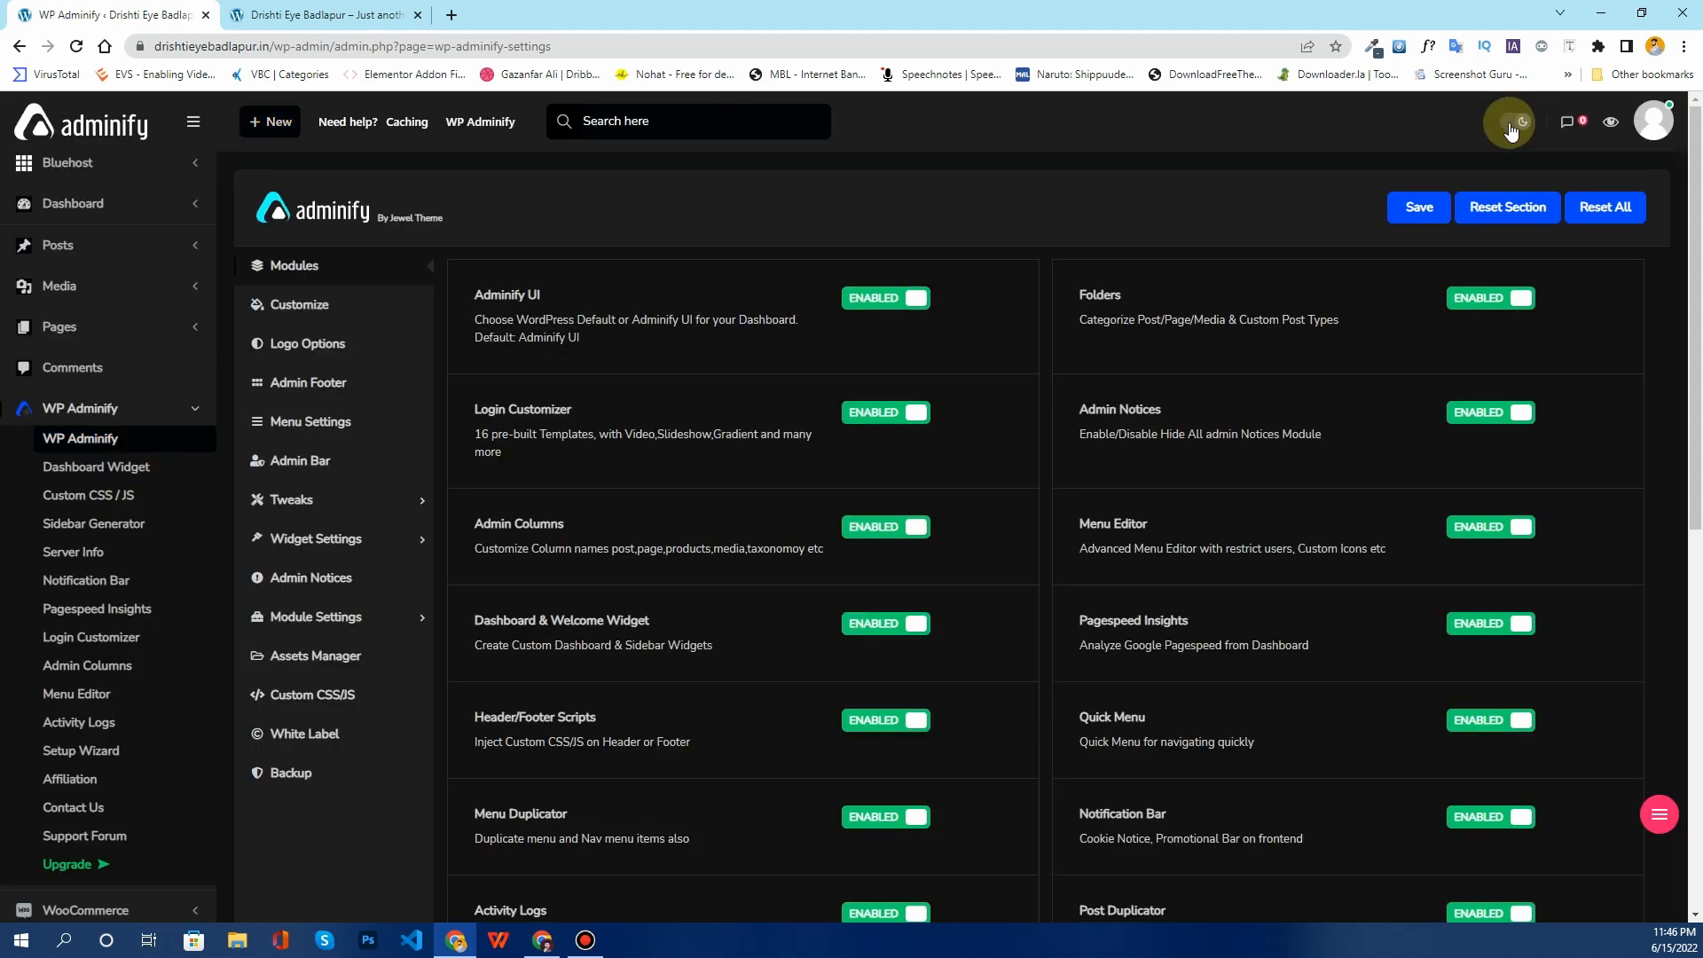
pyautogui.click(1511, 130)
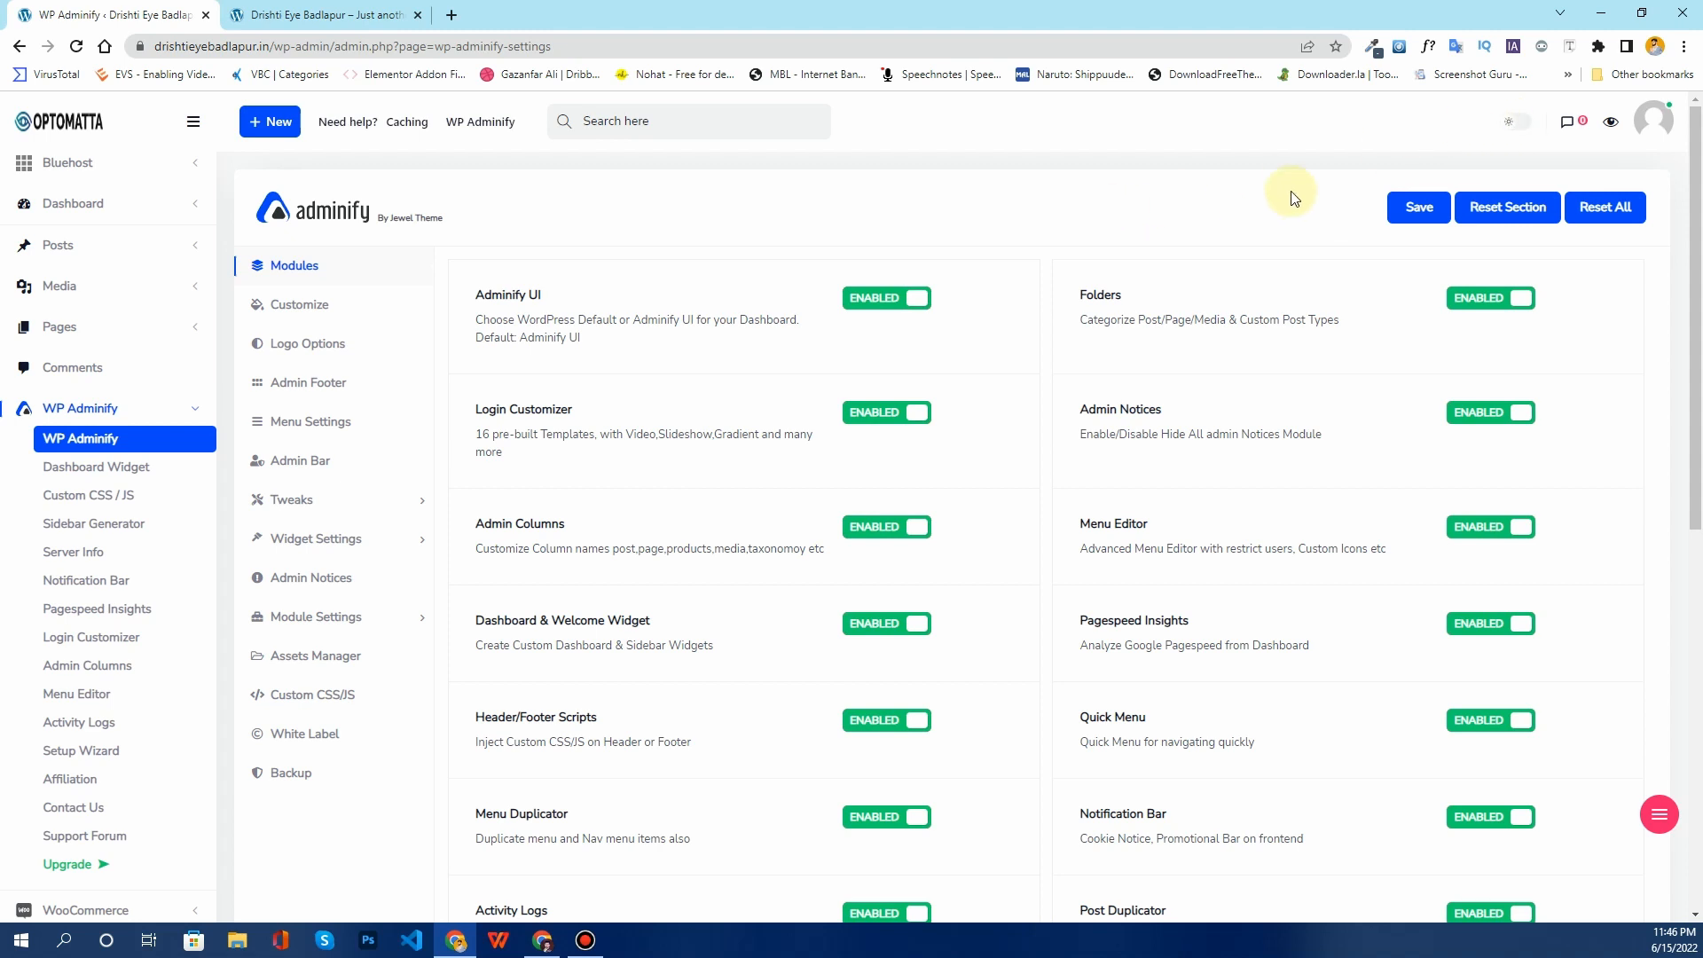
pyautogui.click(1610, 124)
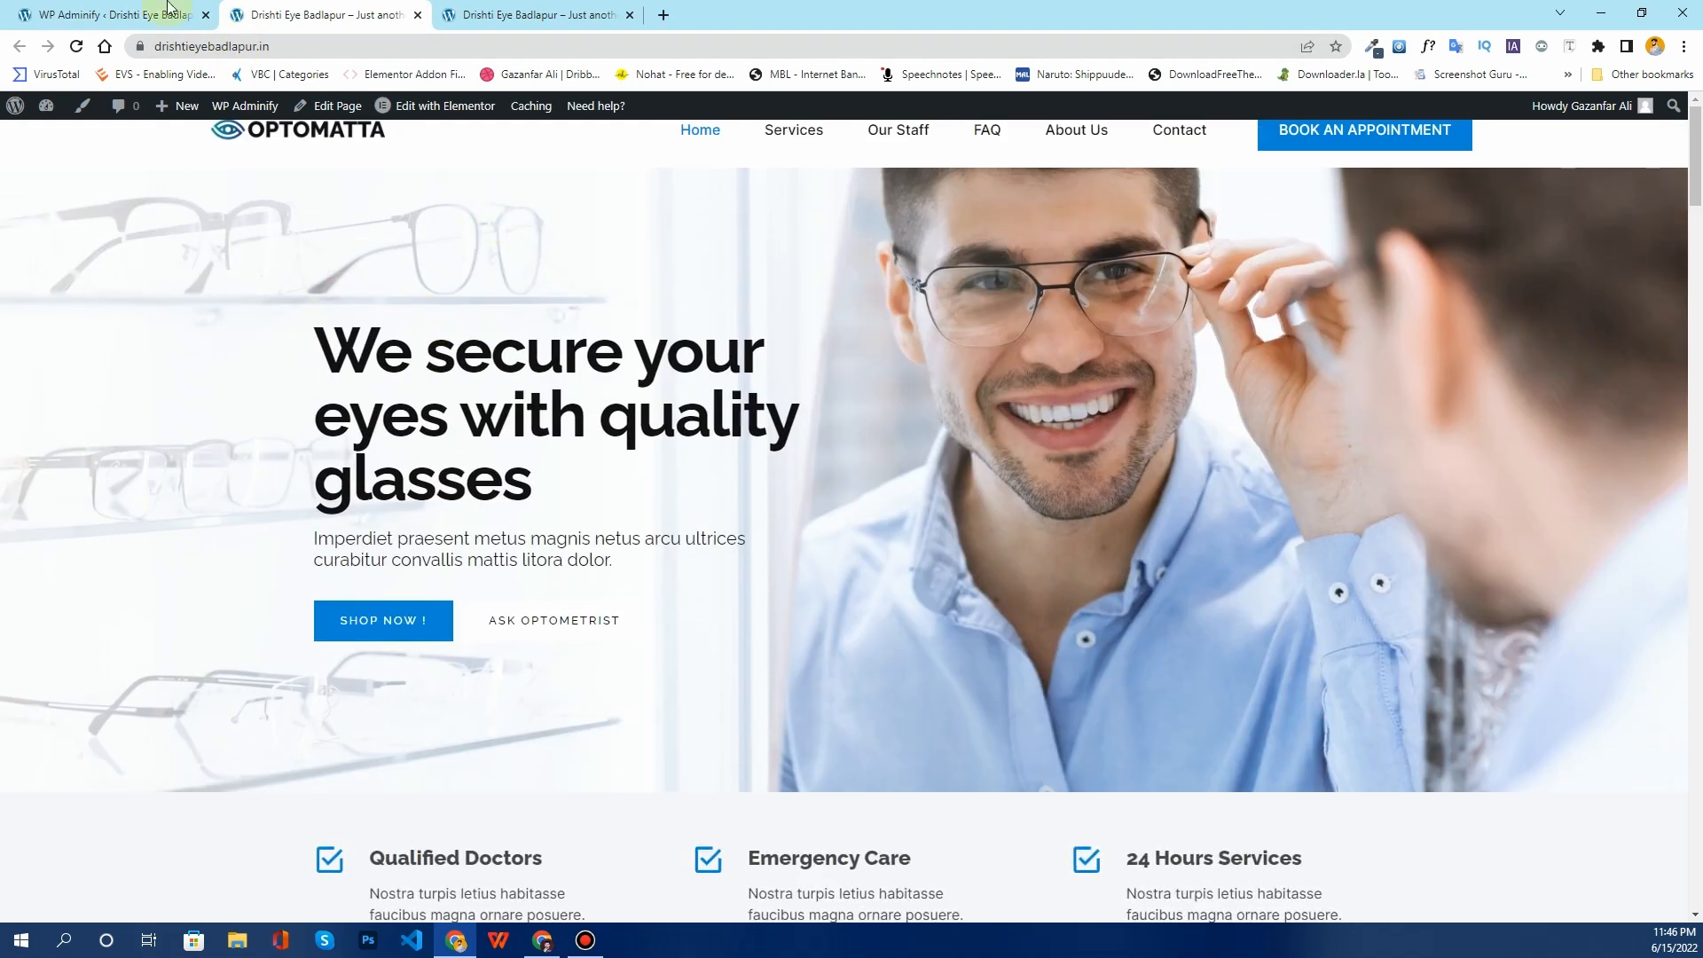
pyautogui.click(169, 9)
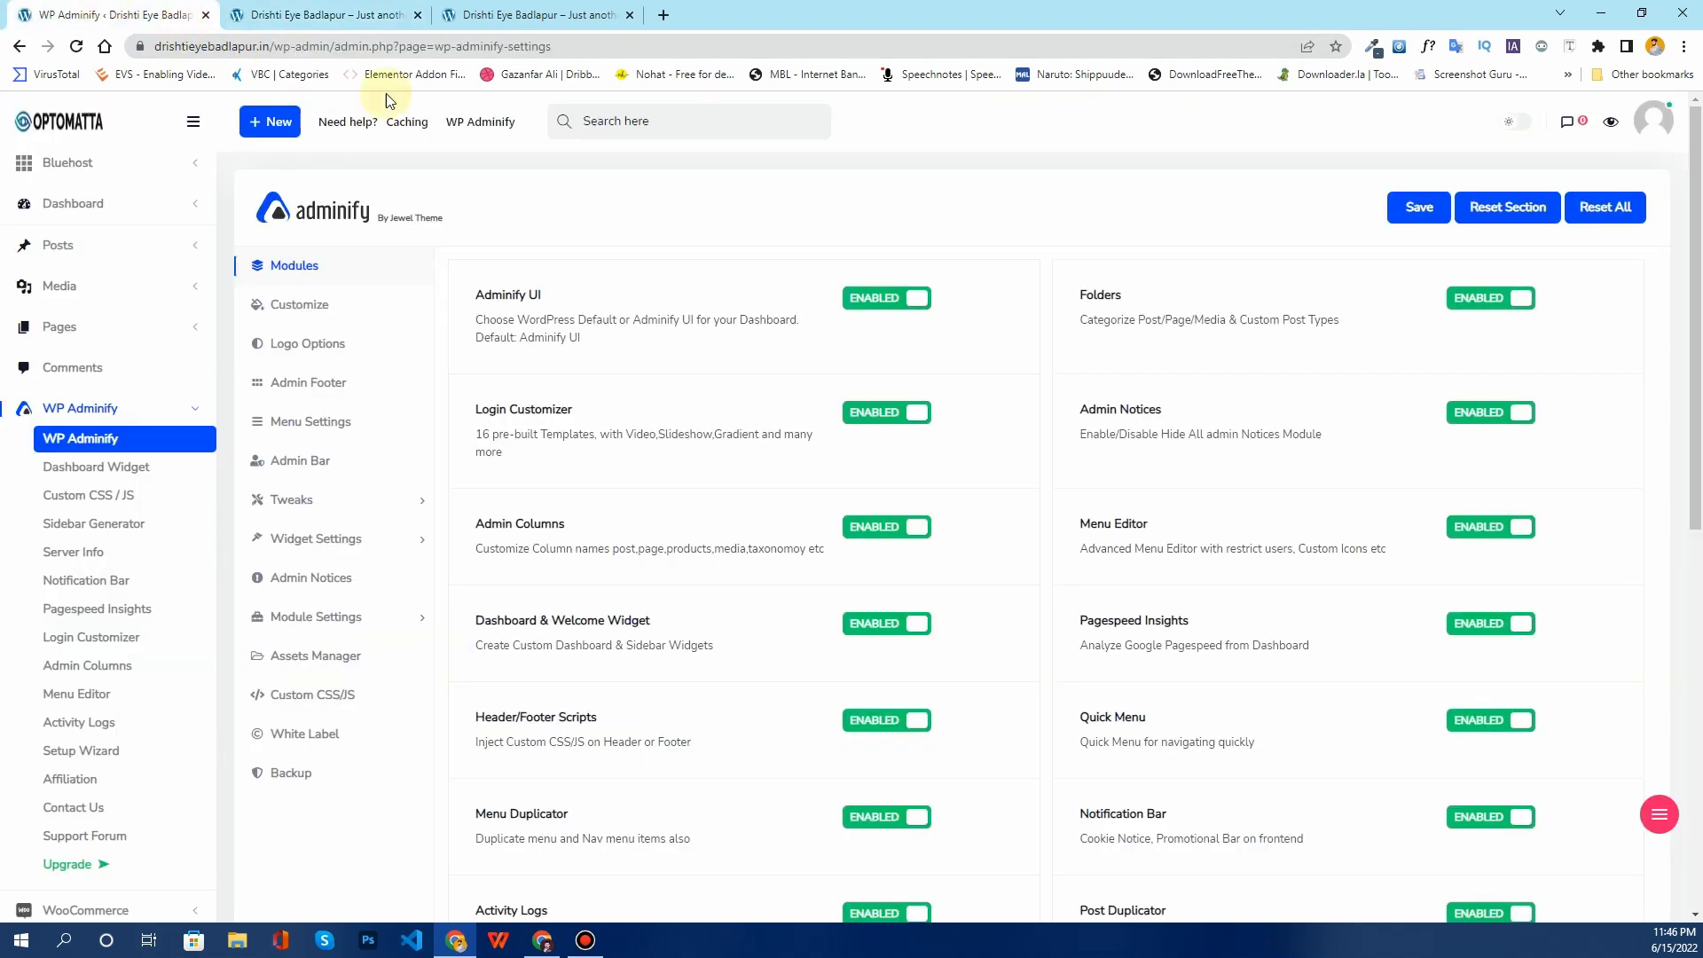
# Step: Open the user account panel, review its profile links, updates and preferences, and close it
pyautogui.click(1658, 128)
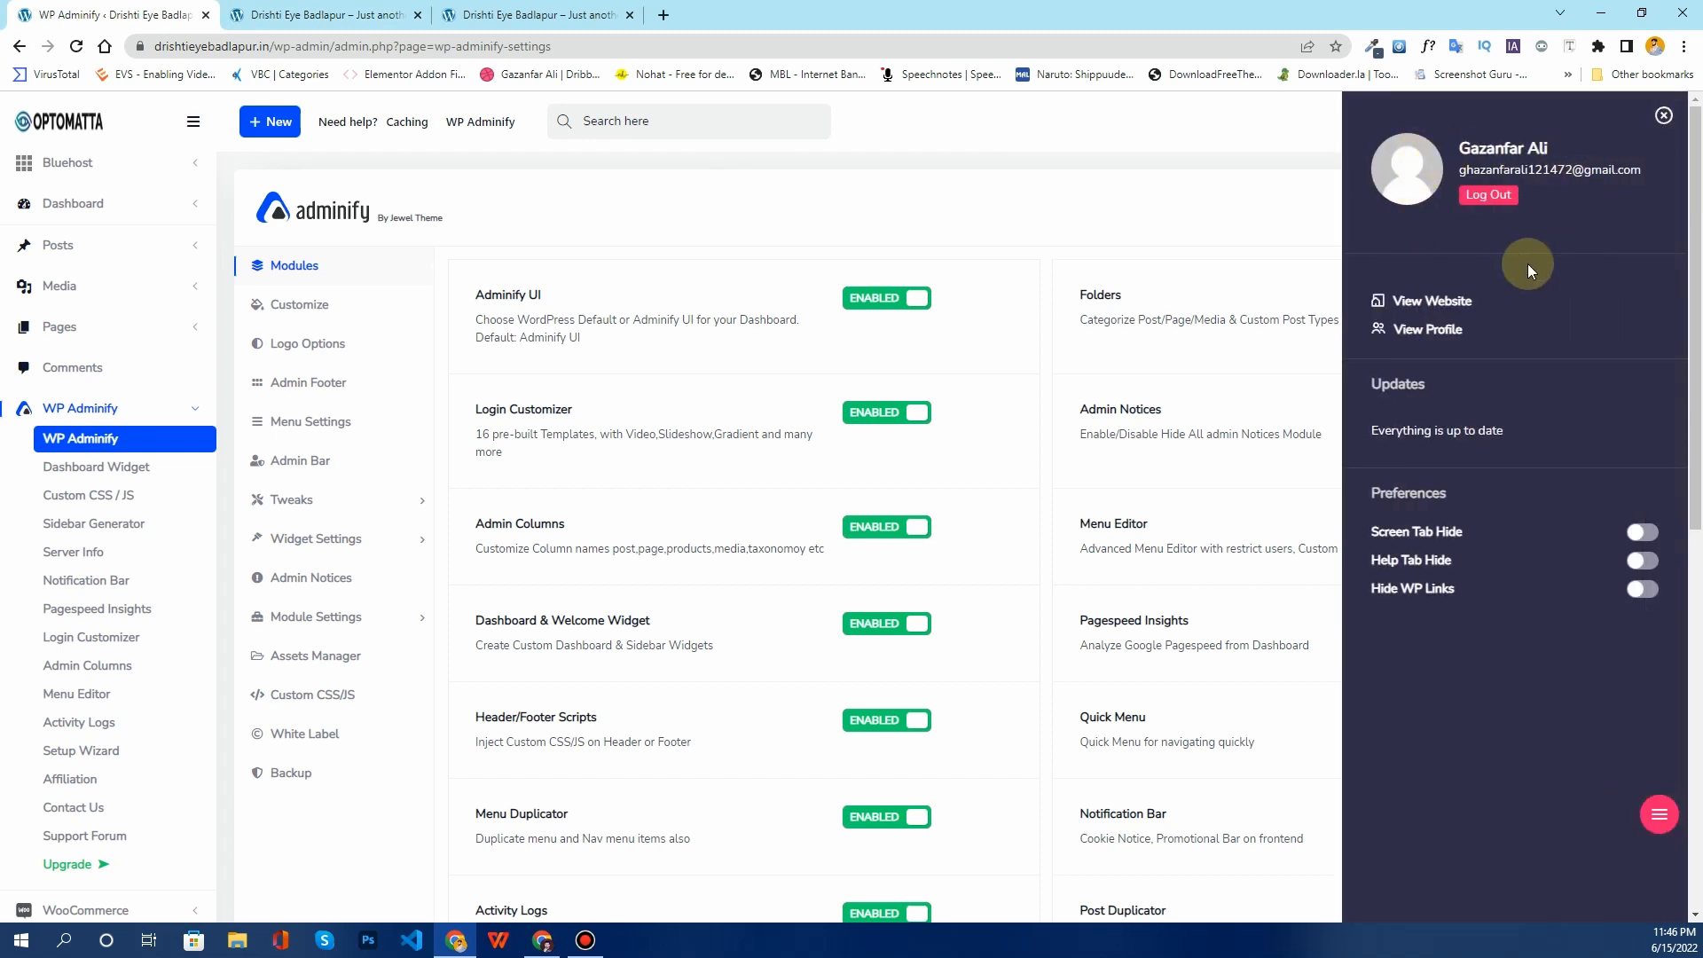
pyautogui.scroll(-4, 1451, 316)
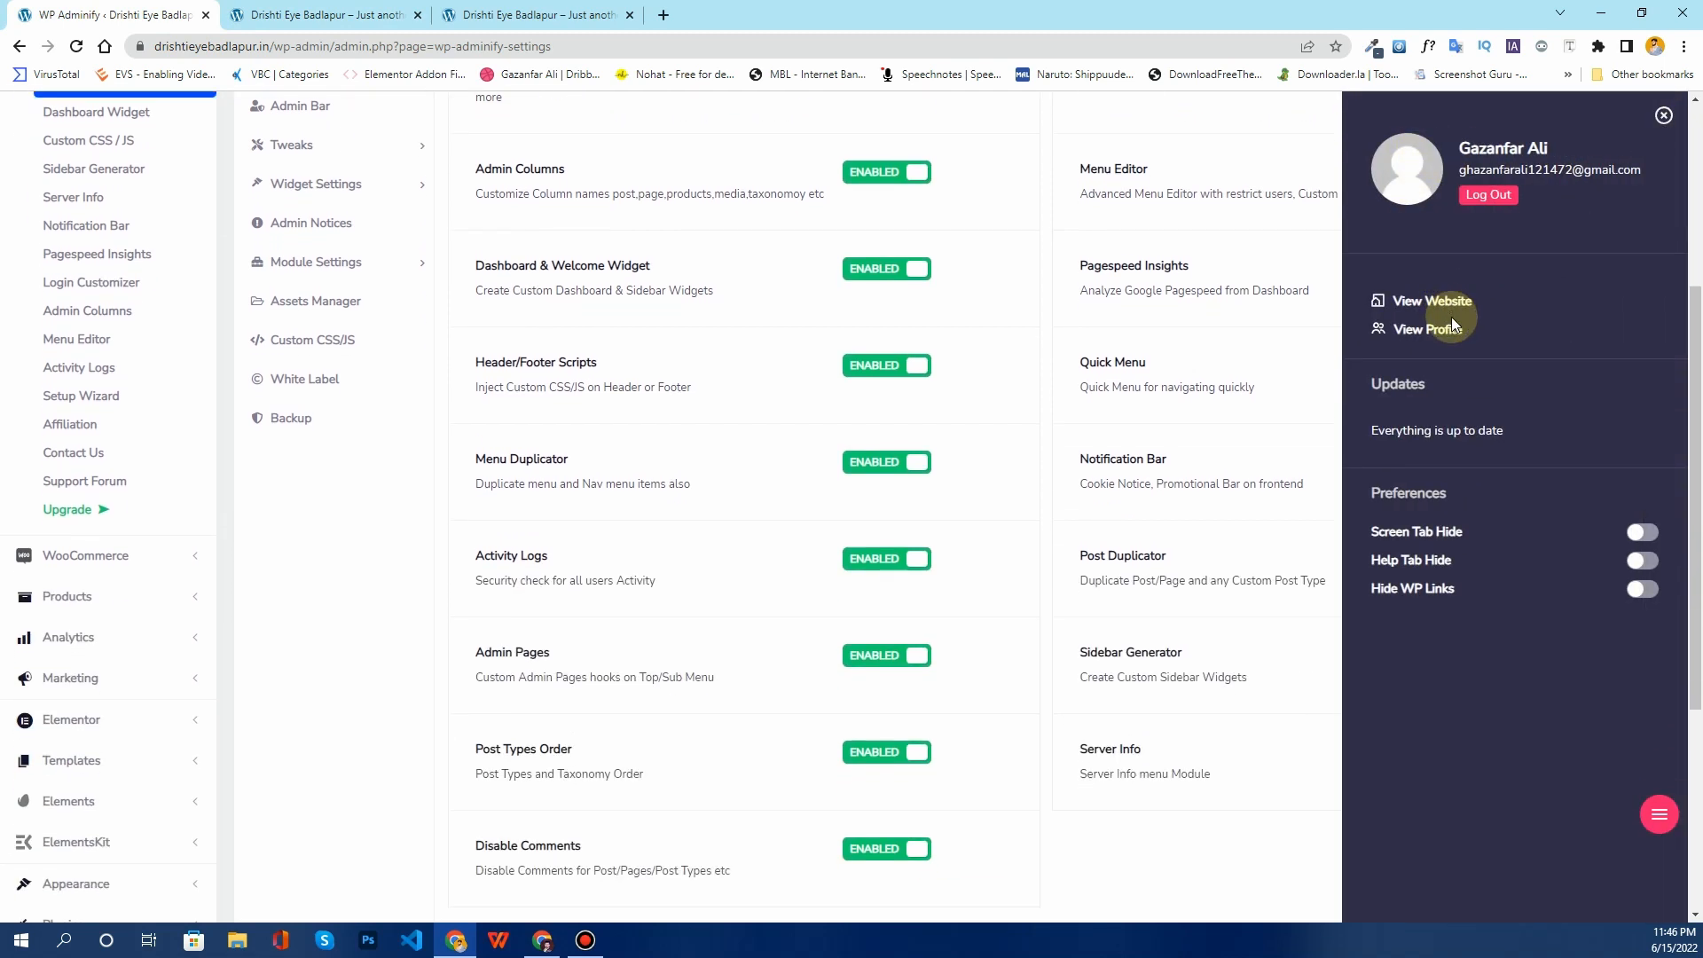
pyautogui.scroll(4, 1451, 317)
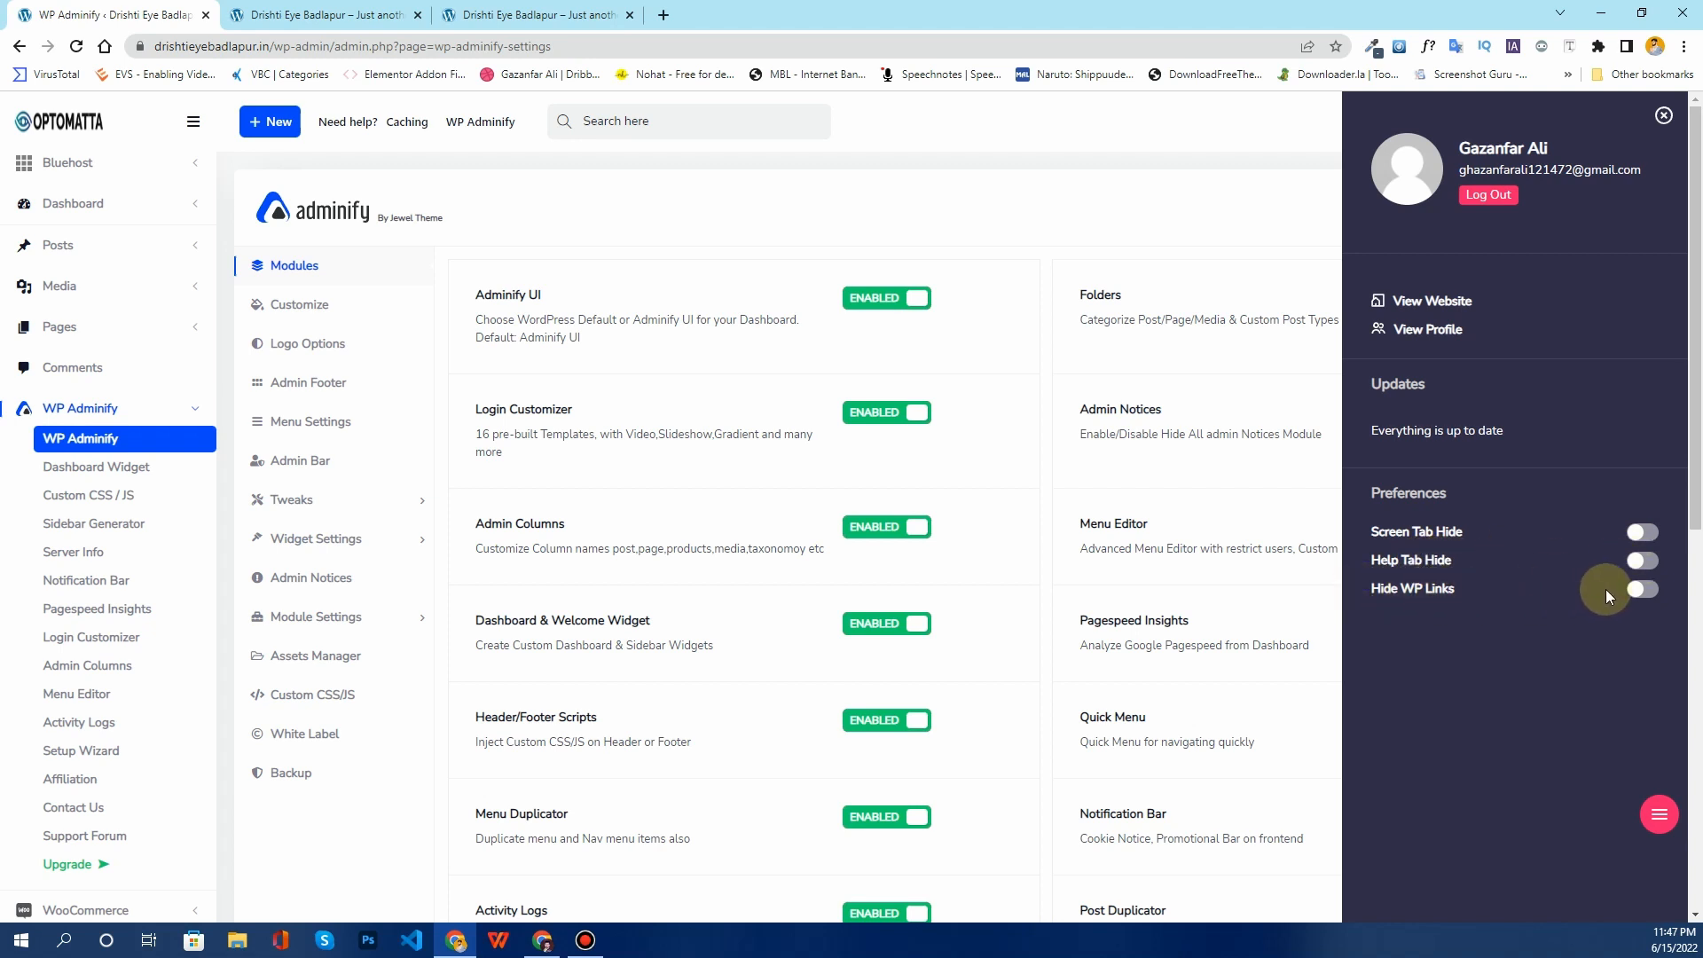
pyautogui.click(1200, 225)
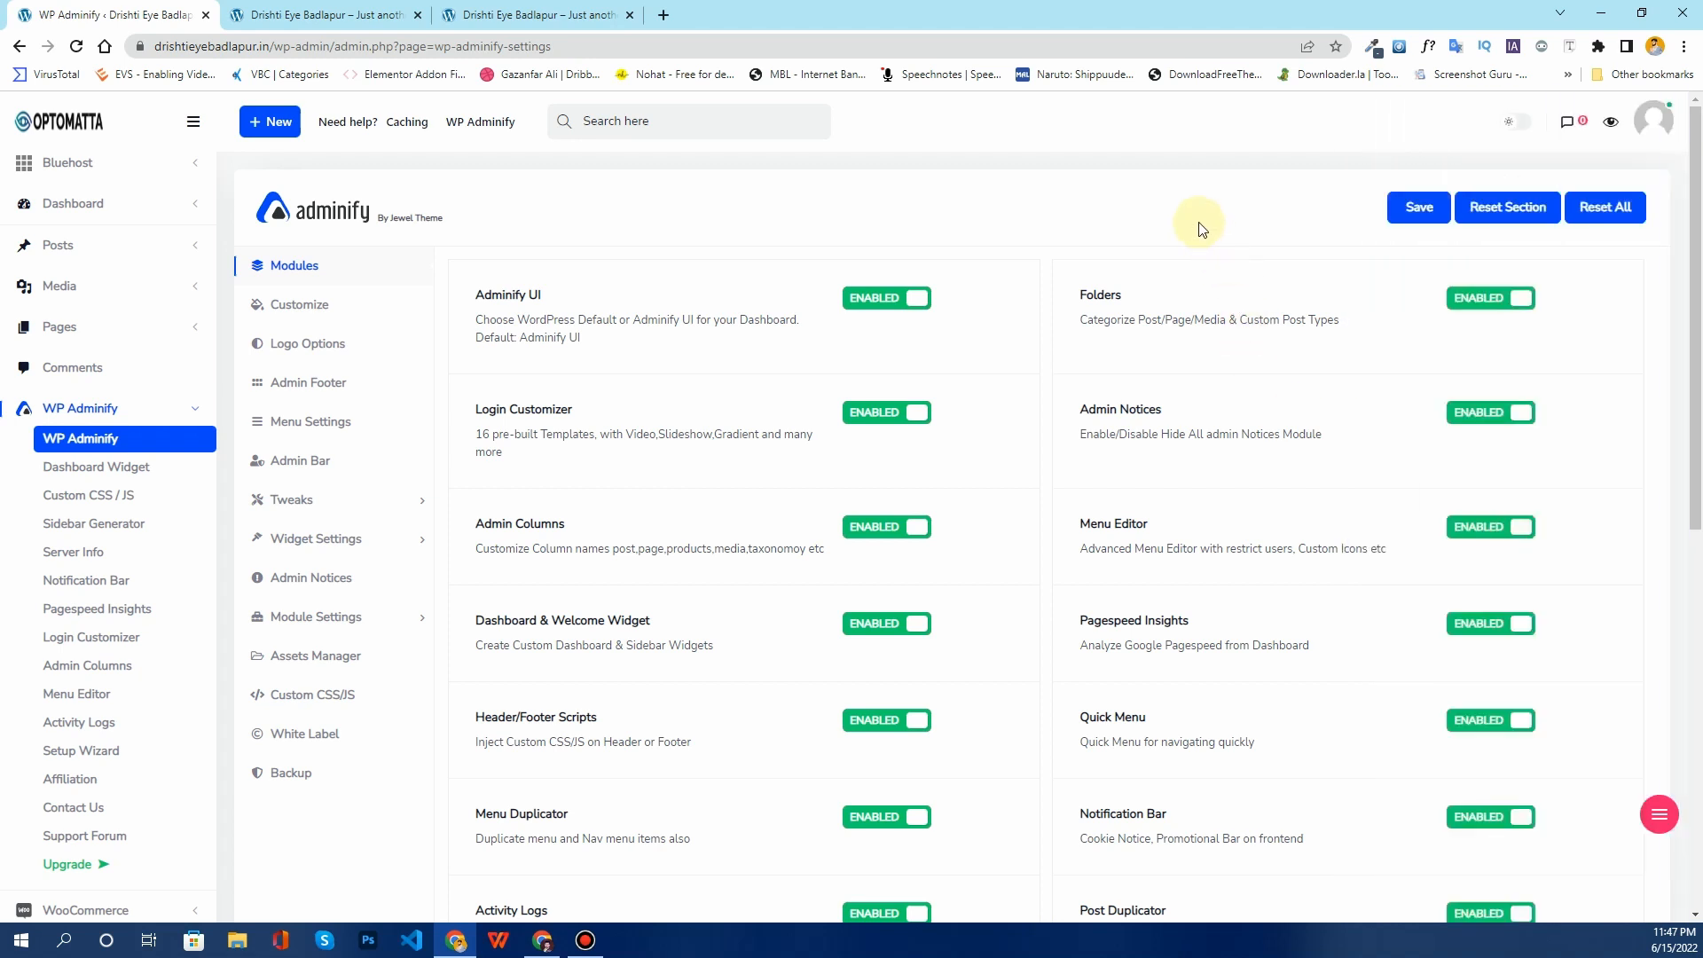
# Step: Check the floating quick menu and look through the sidebar submenus from Dashboard down to Settings
pyautogui.click(1658, 814)
pyautogui.moveTo(1658, 834)
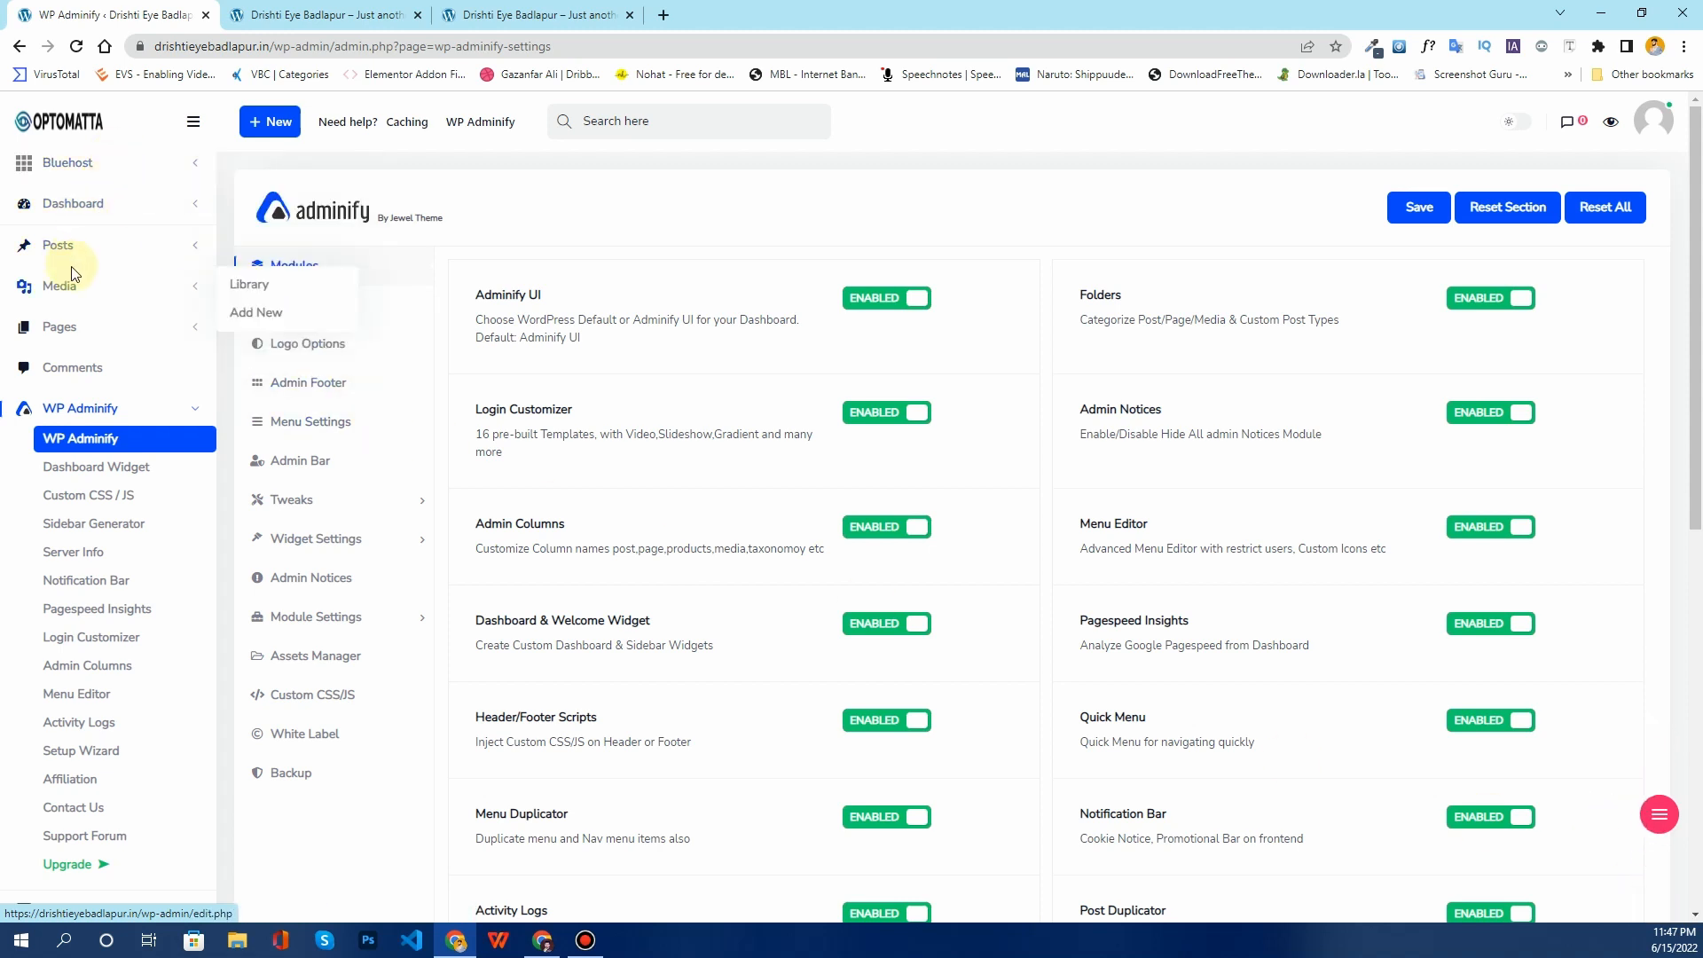
pyautogui.scroll(-2, 71, 266)
pyautogui.scroll(2, 70, 266)
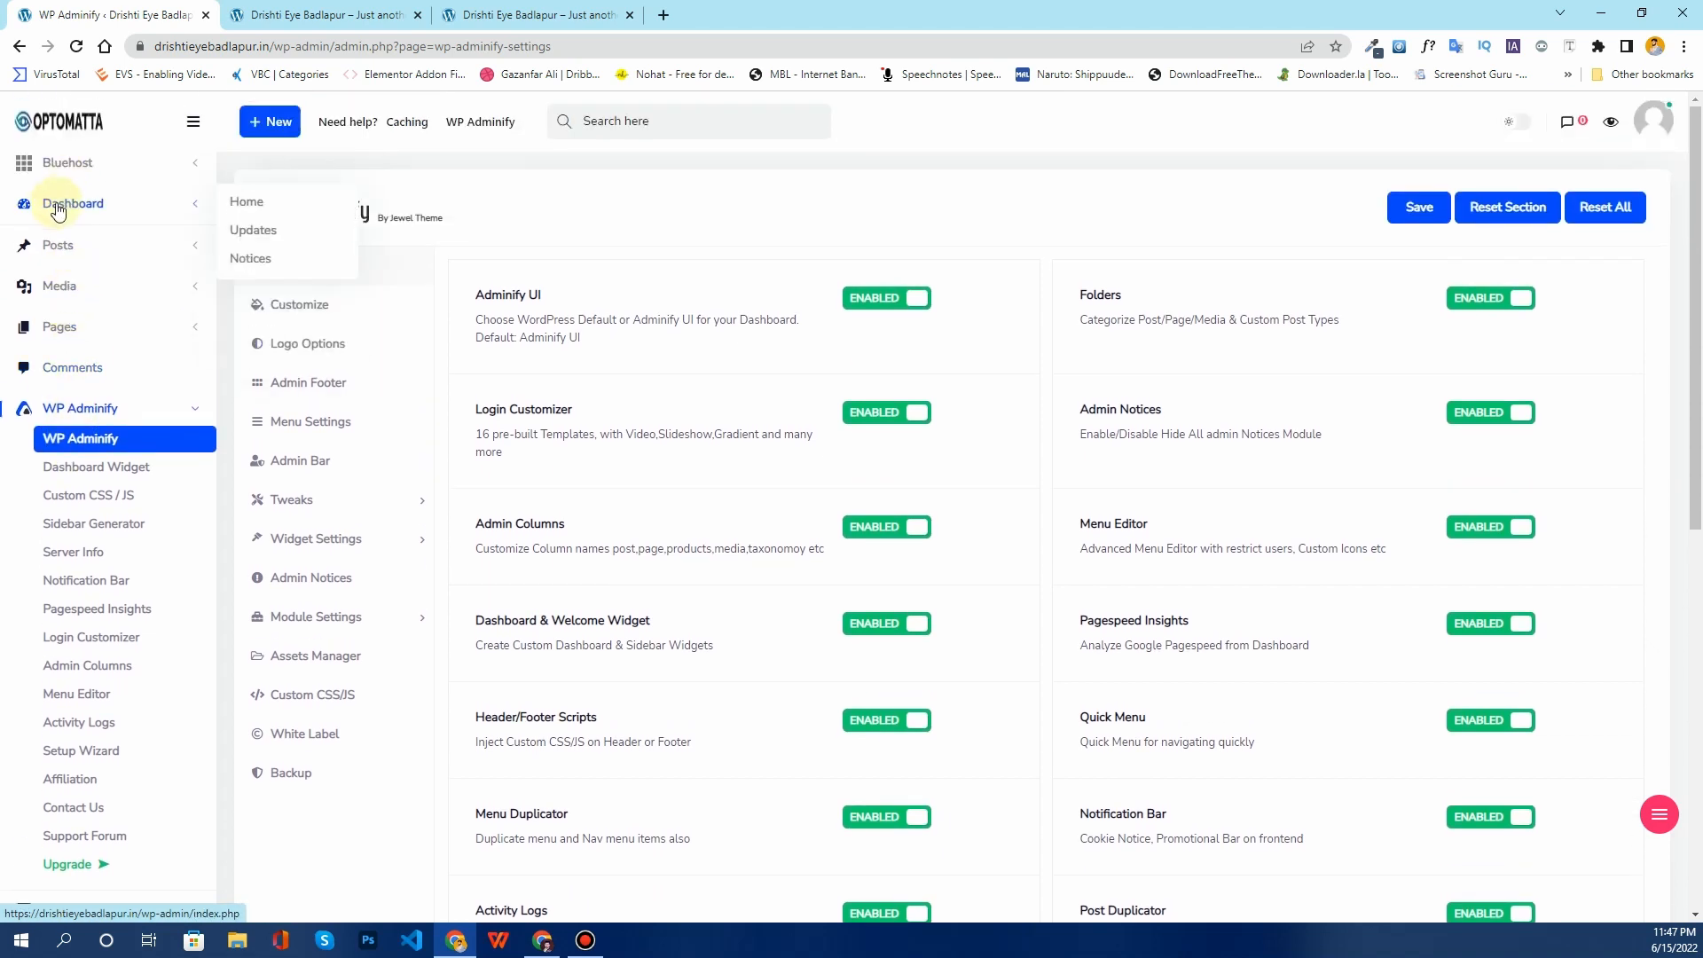
pyautogui.moveTo(75, 324)
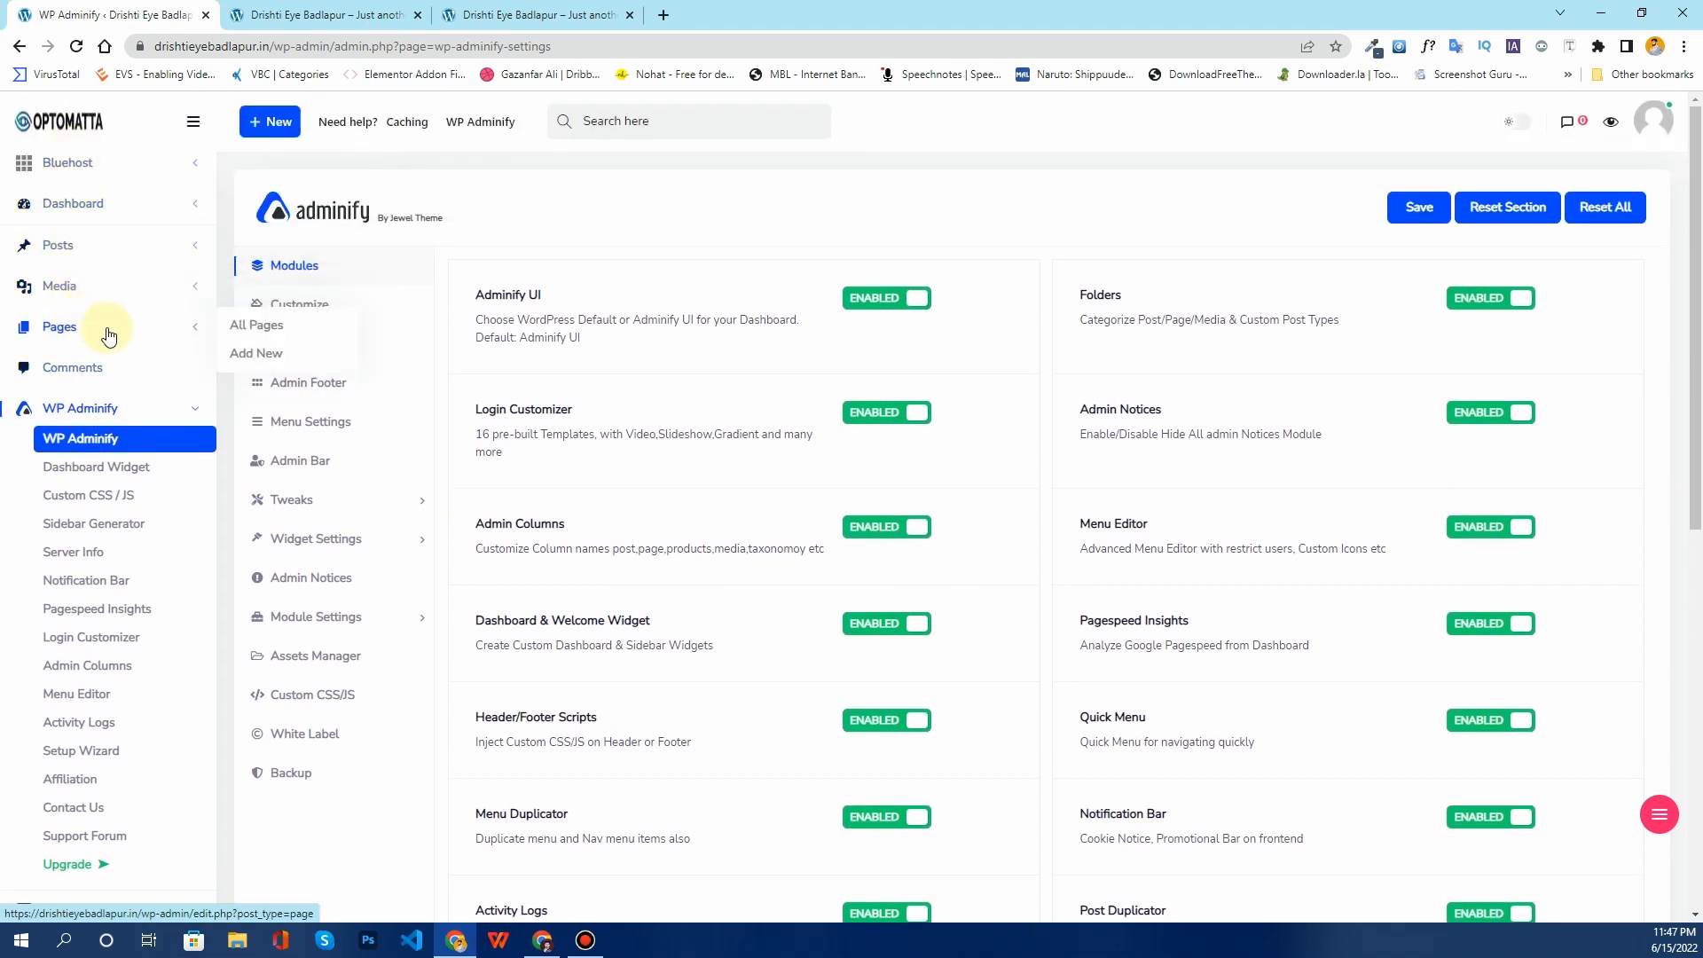
pyautogui.scroll(-8, 108, 335)
pyautogui.moveTo(140, 438)
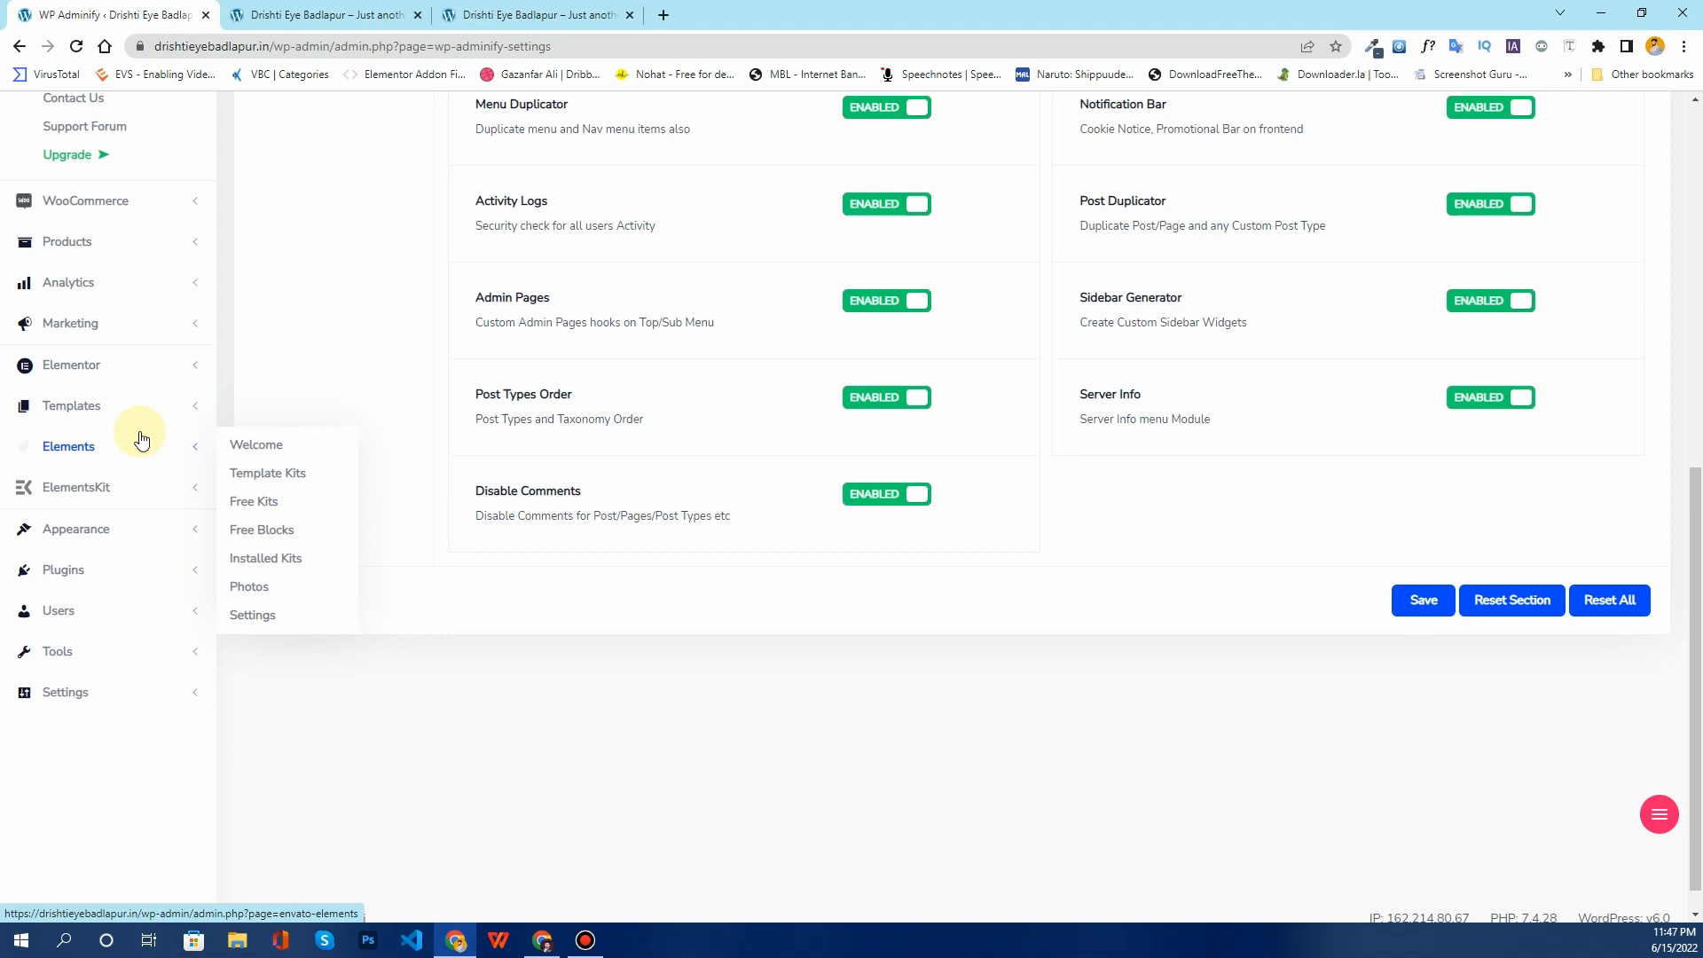
pyautogui.scroll(8, 133, 439)
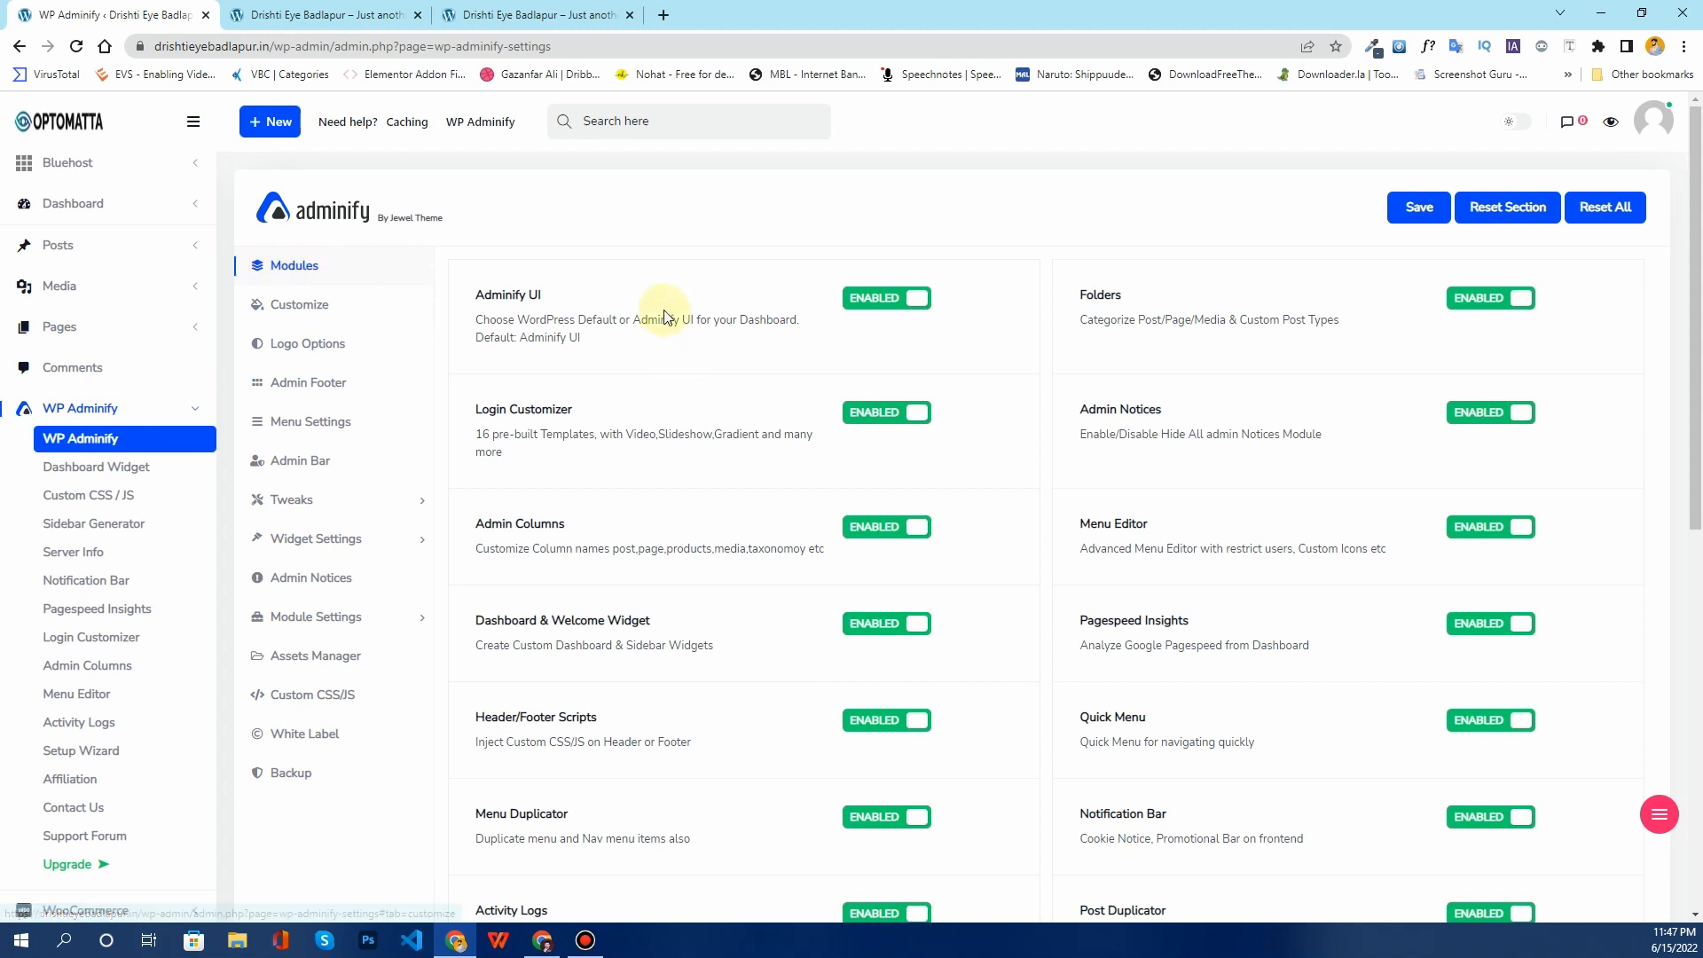
# Step: Examine the full list of WP Adminify modules and their enabled switches on the Modules page
pyautogui.scroll(-1, 661, 306)
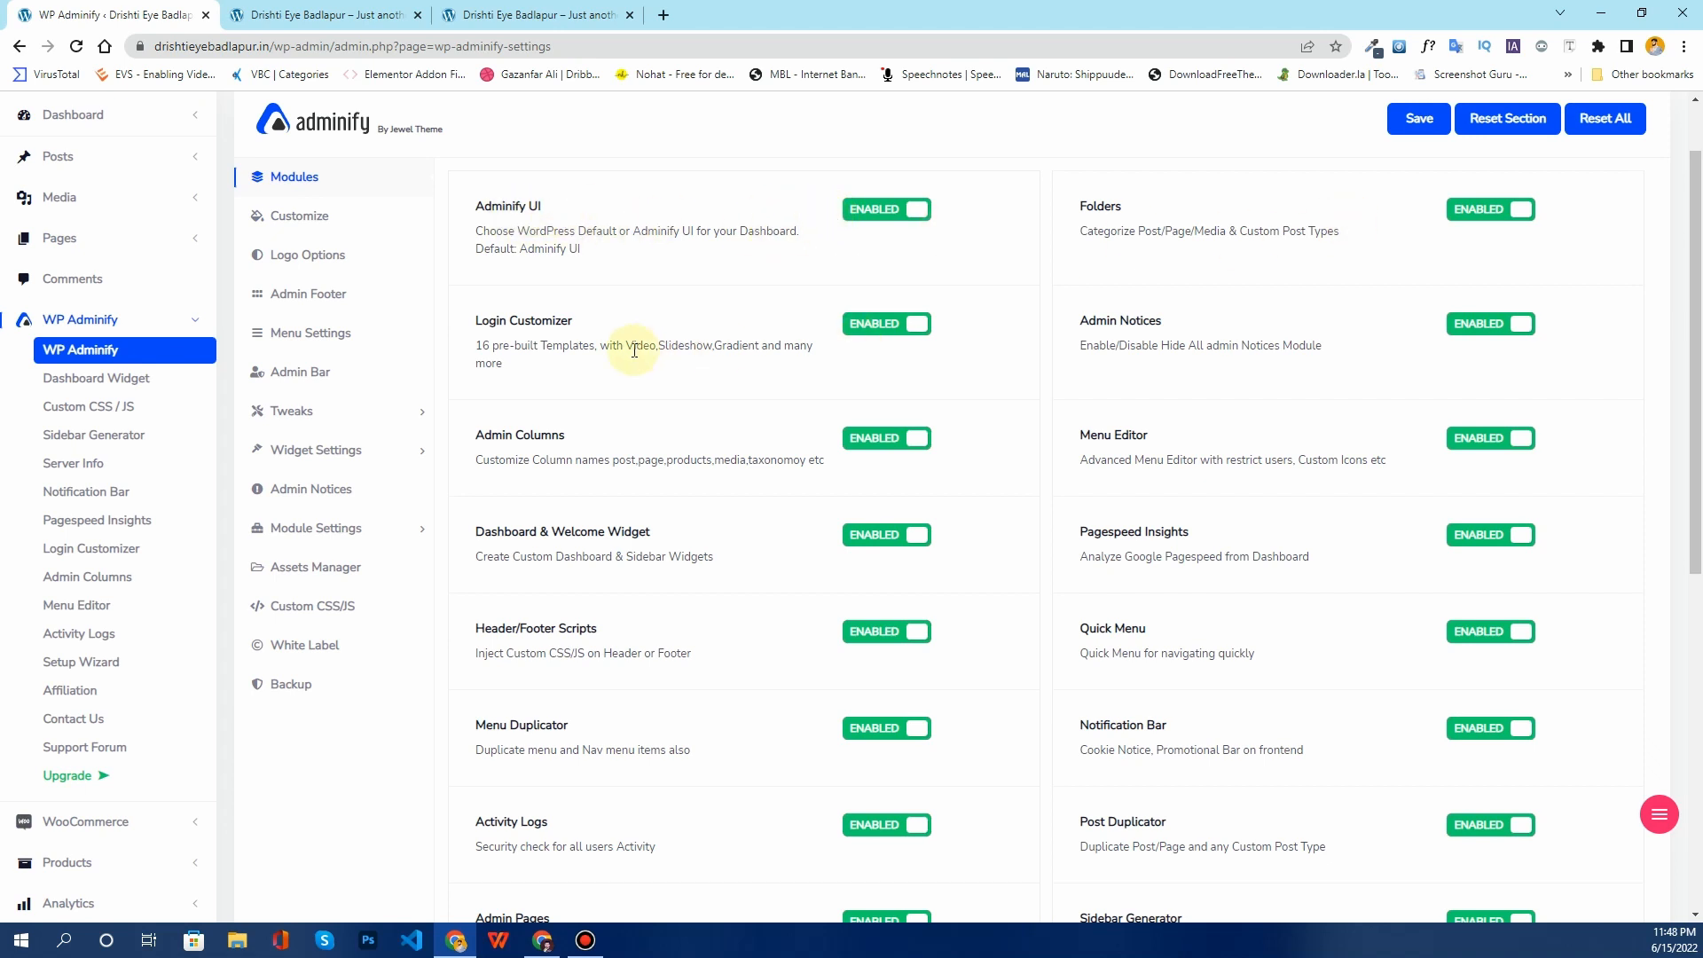
pyautogui.scroll(-2, 1184, 454)
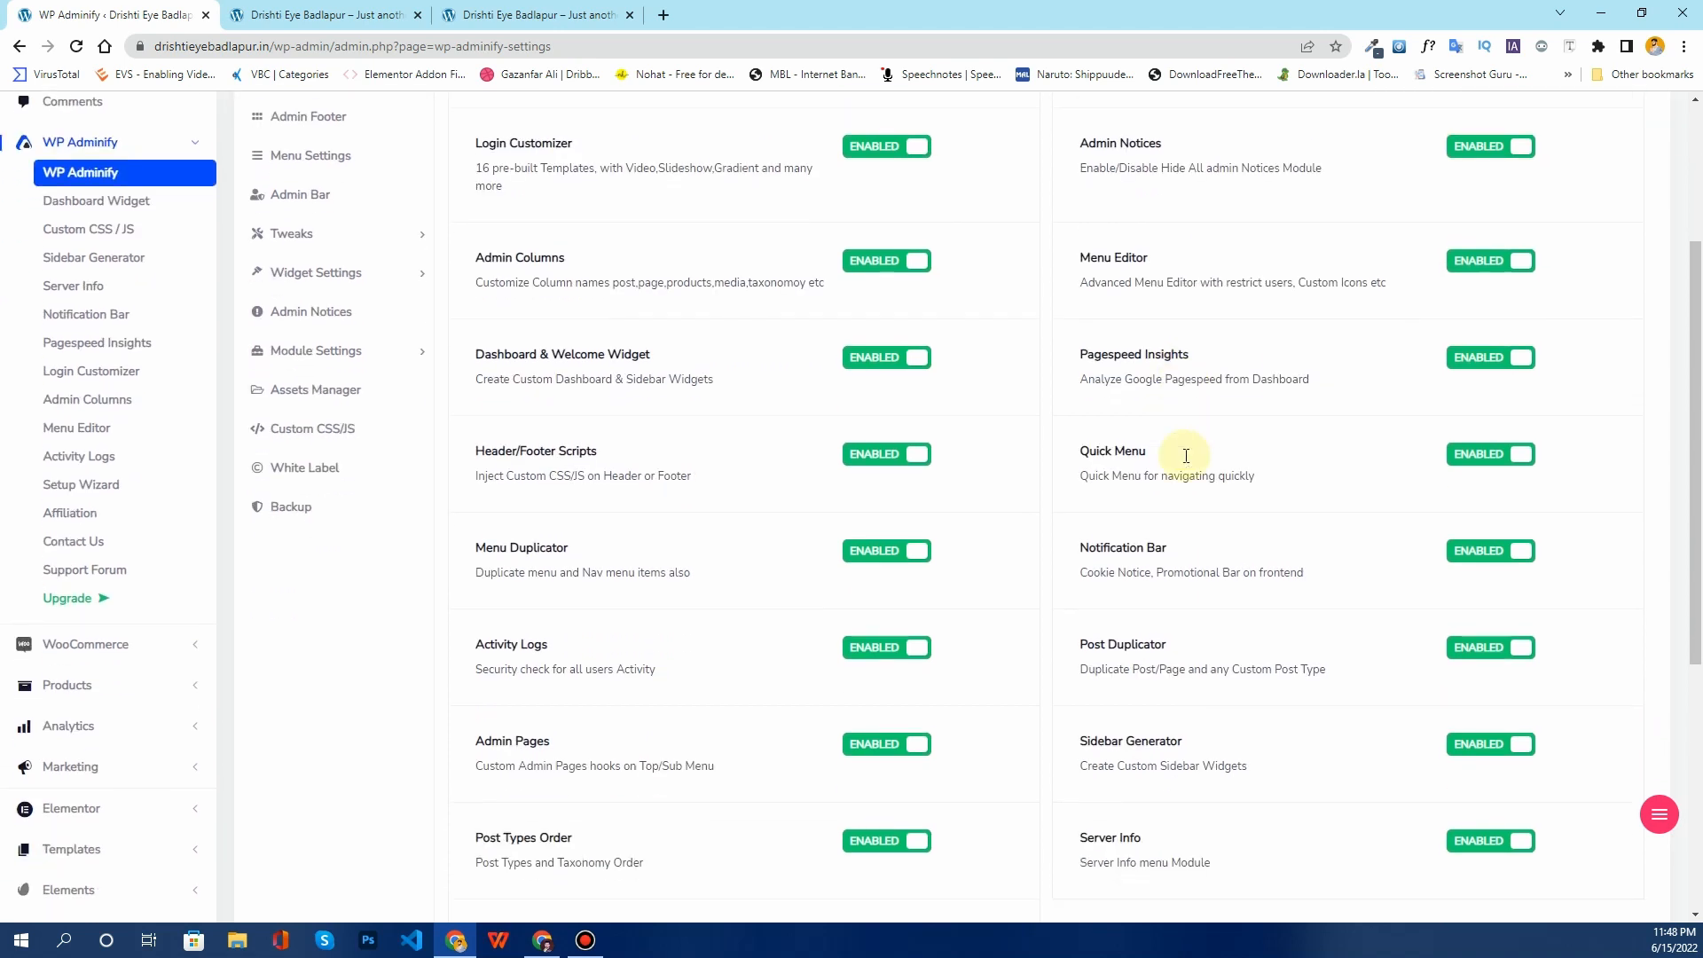
pyautogui.scroll(-2, 1185, 455)
pyautogui.scroll(5, 1186, 461)
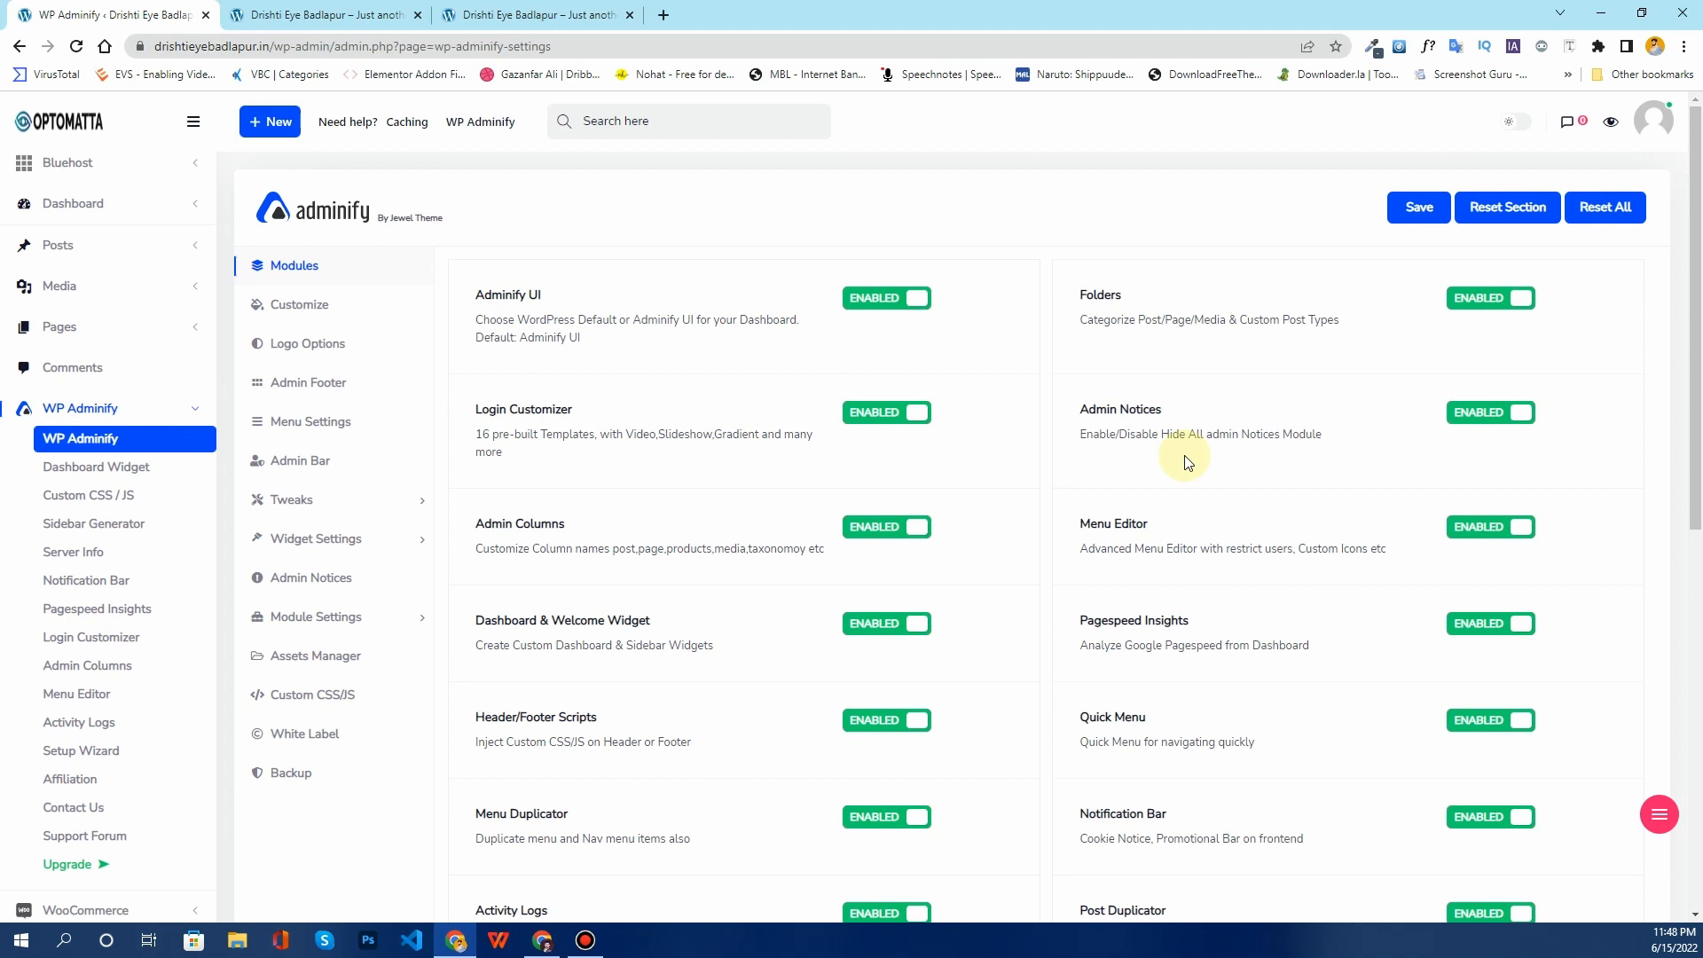
pyautogui.scroll(-7, 1043, 363)
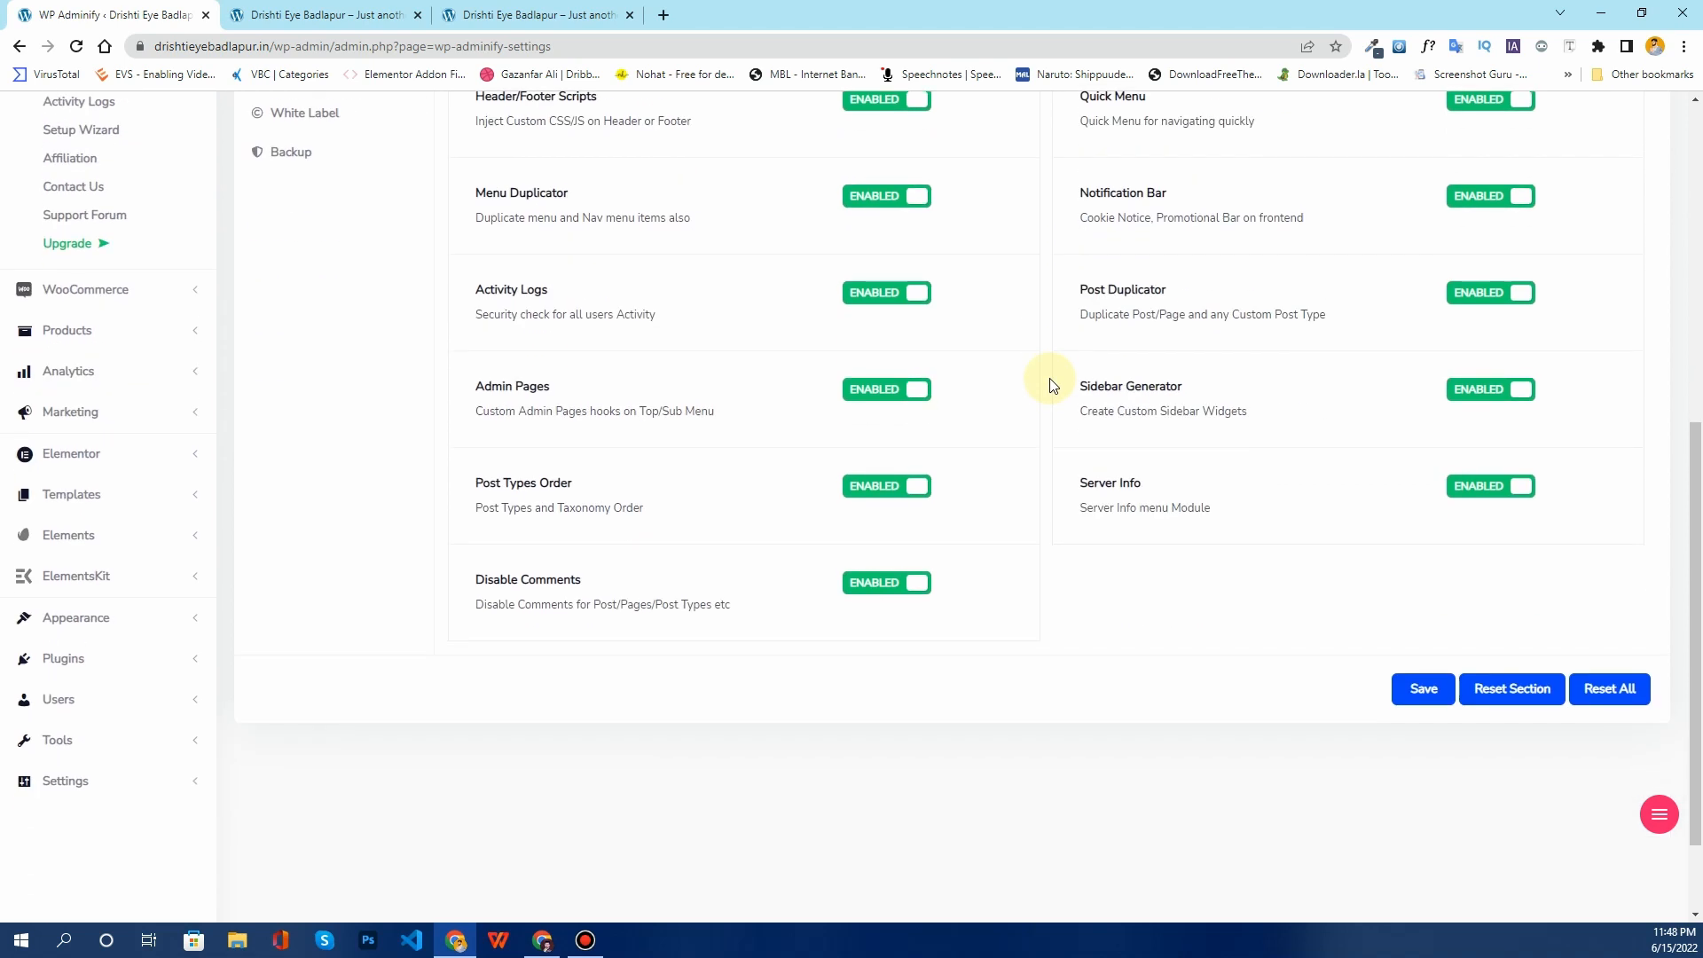
pyautogui.scroll(4, 1052, 385)
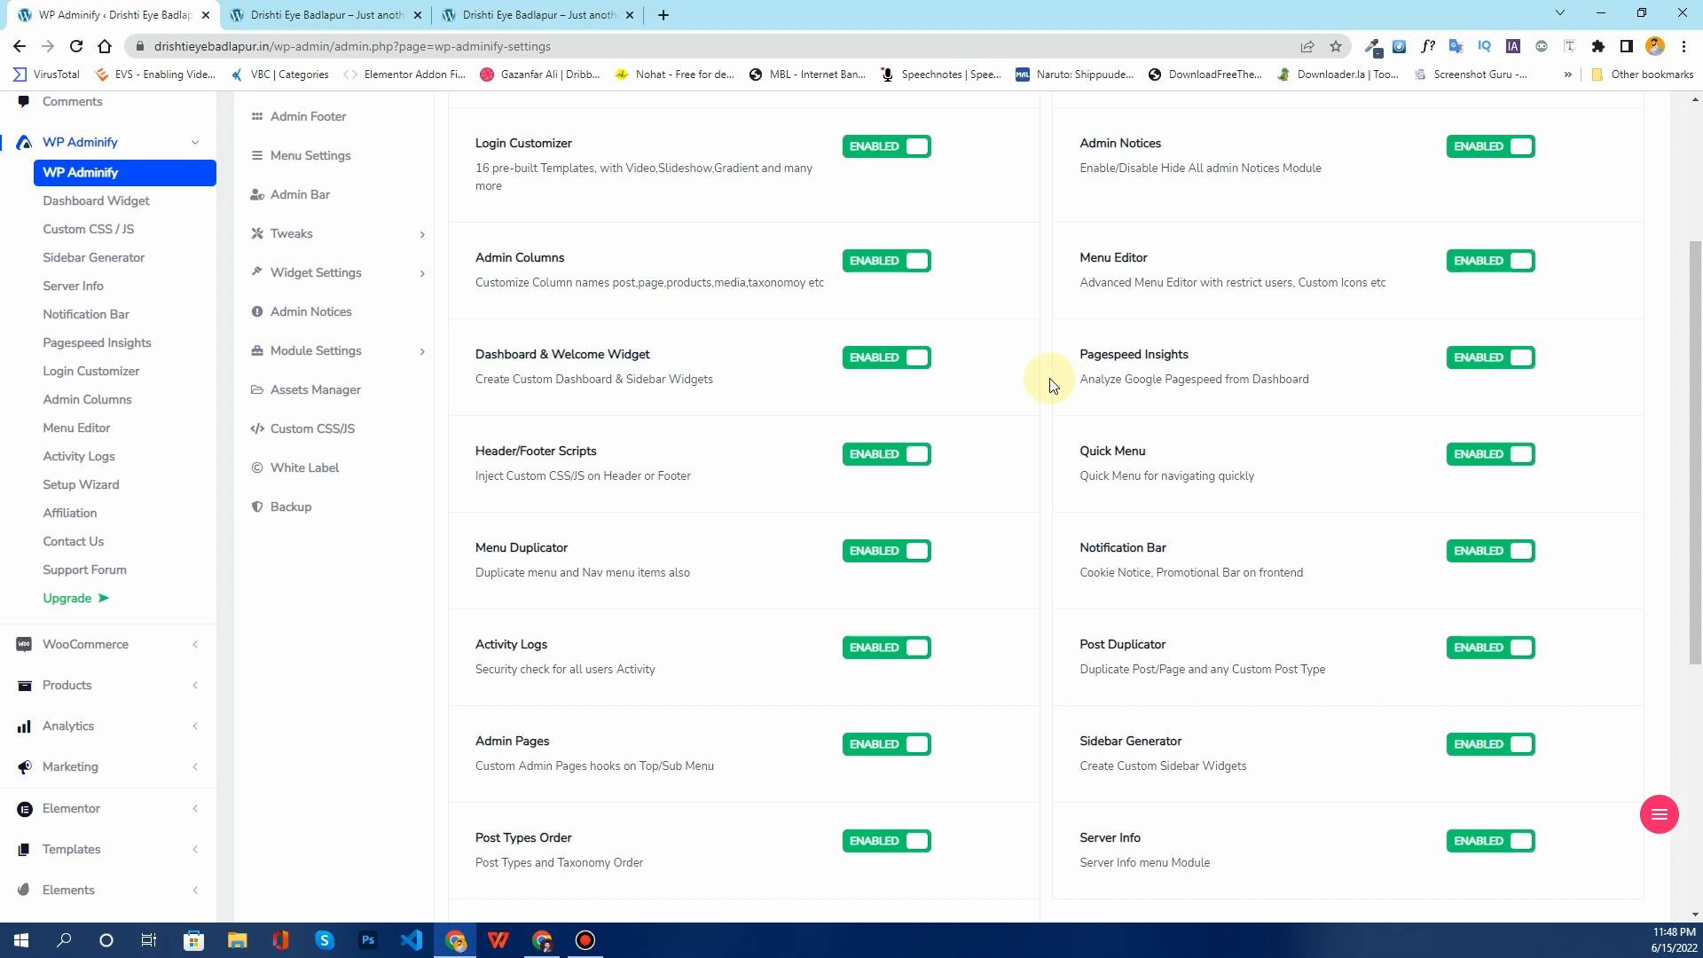
pyautogui.scroll(3, 1052, 385)
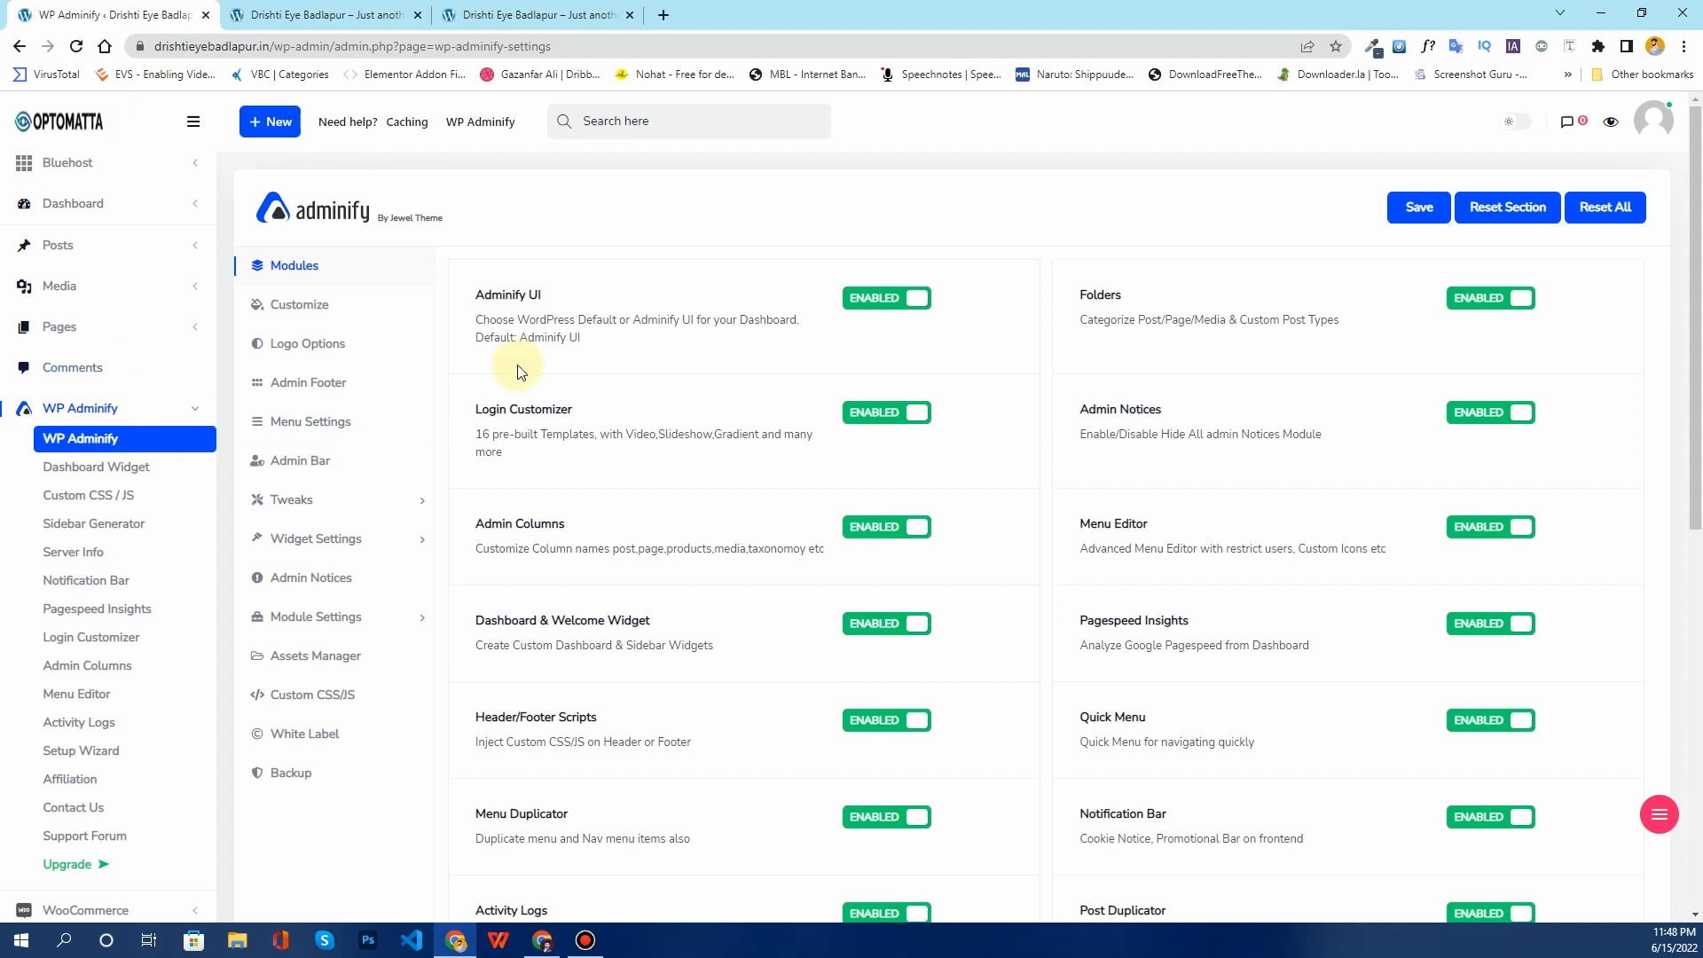
pyautogui.scroll(-3, 522, 370)
pyautogui.scroll(3, 521, 369)
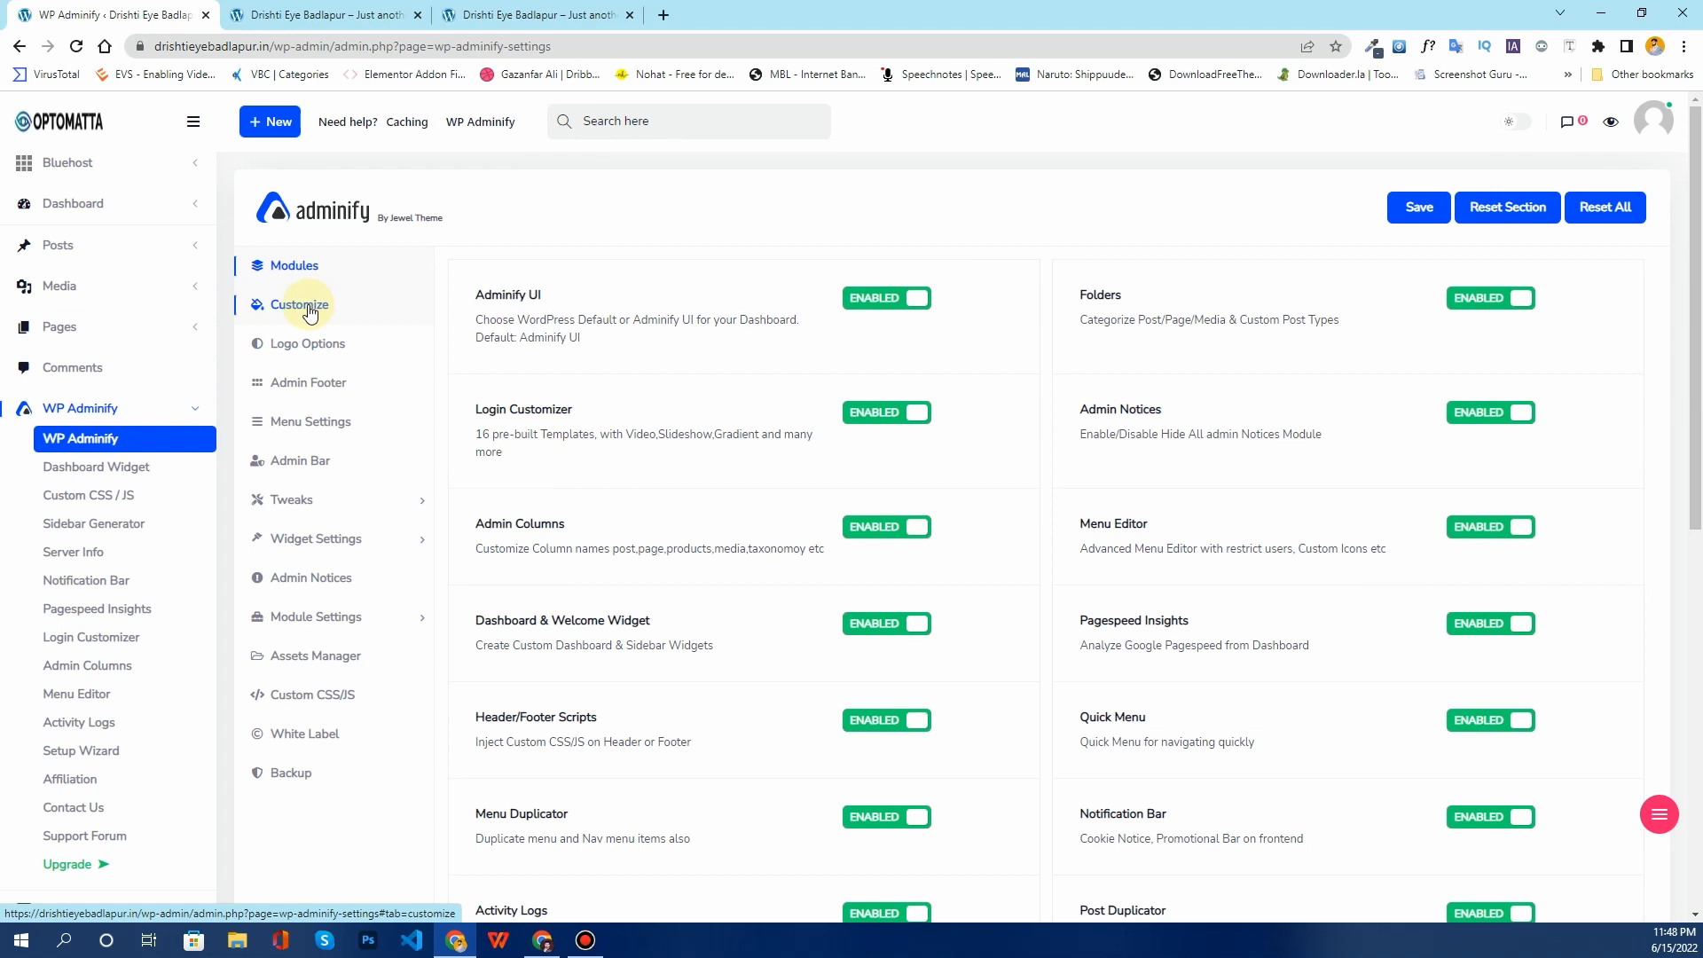
# Step: Read the descriptions of the Adminify UI and Folders modules
pyautogui.doubleClick(484, 319)
pyautogui.tripleClick(536, 326)
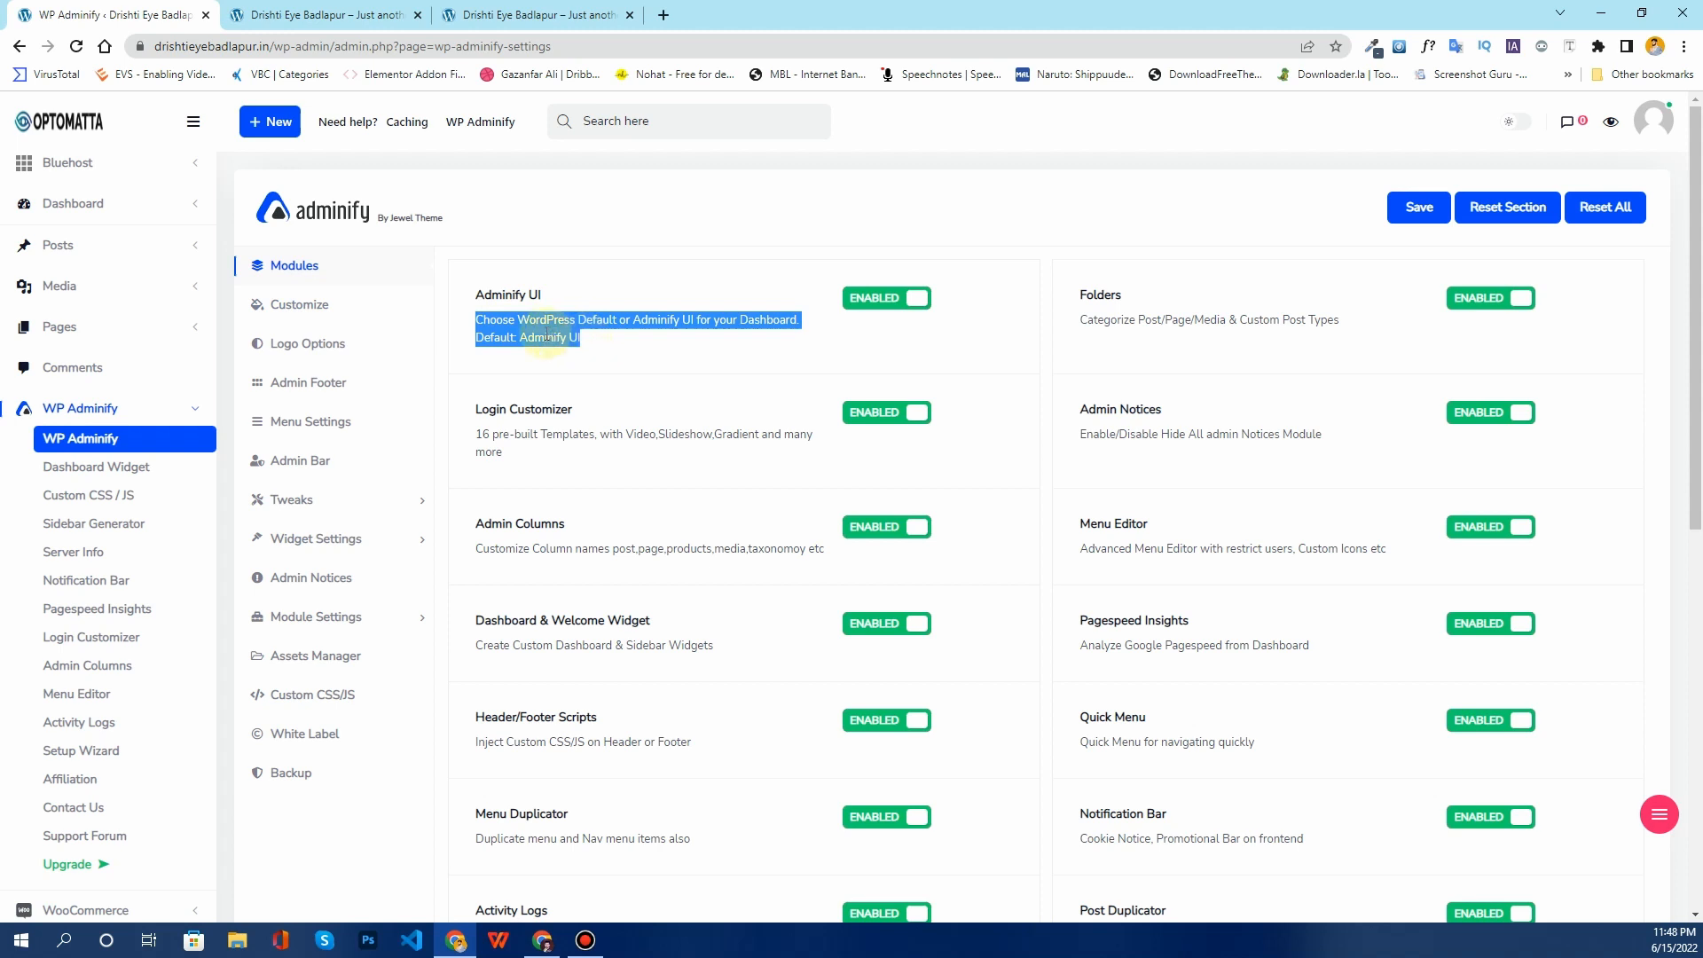
pyautogui.click(1098, 399)
pyautogui.moveTo(1079, 318); pyautogui.dragTo(1347, 328)
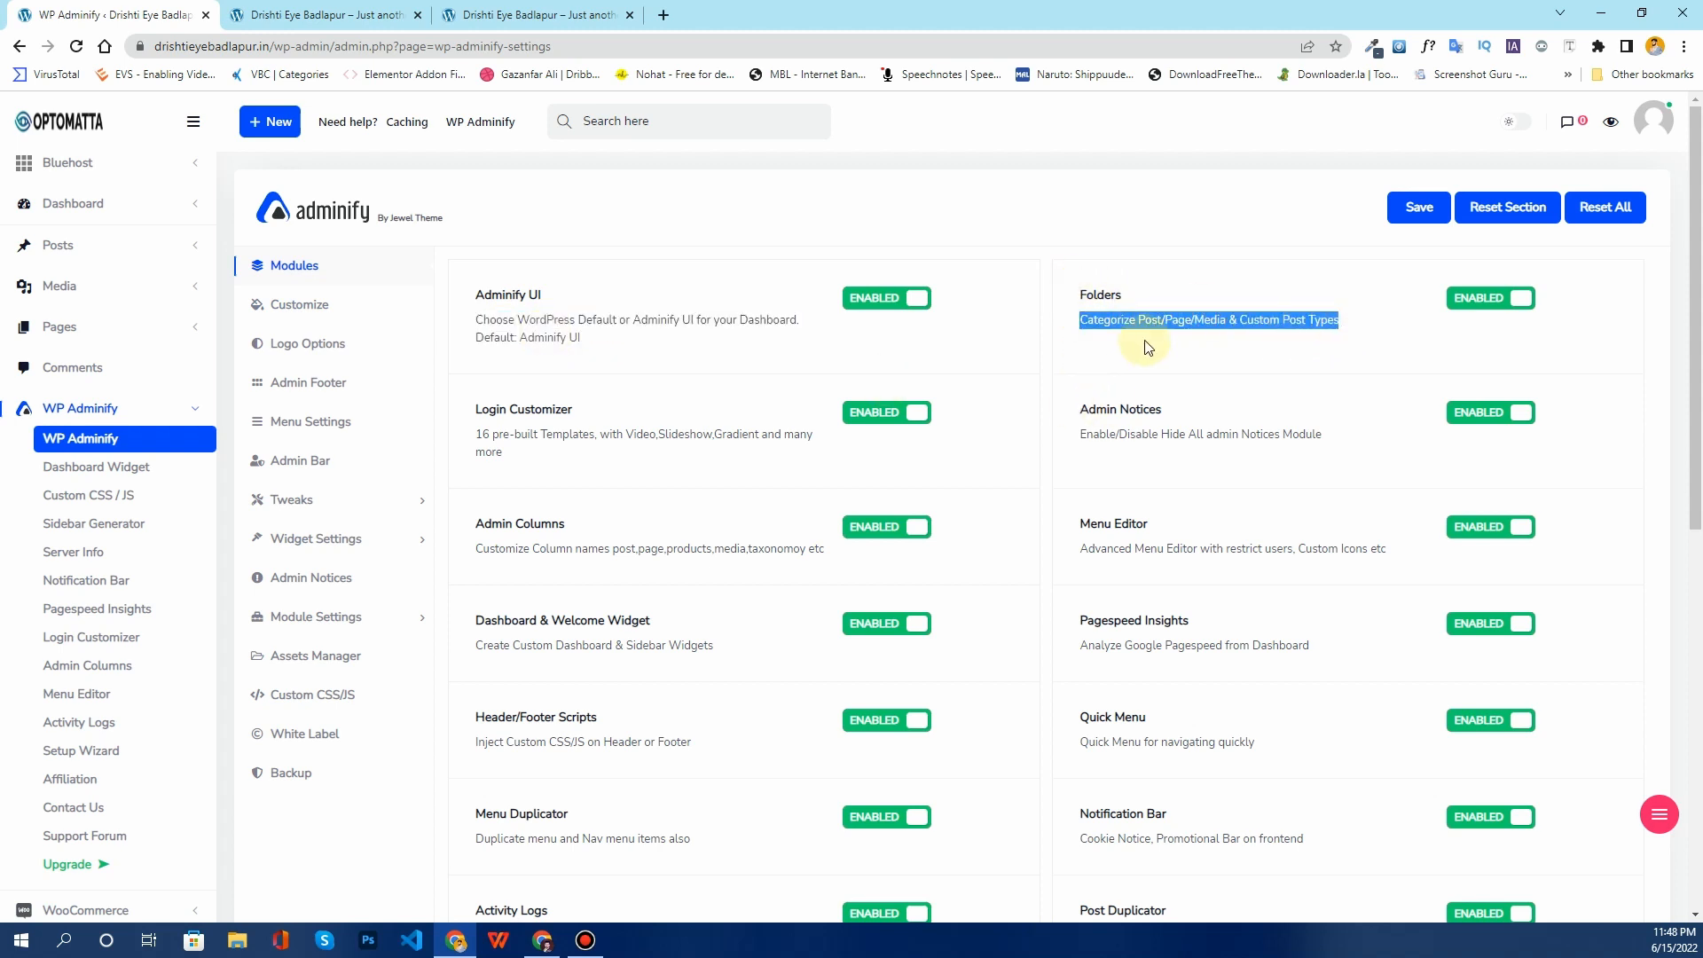
pyautogui.click(1147, 391)
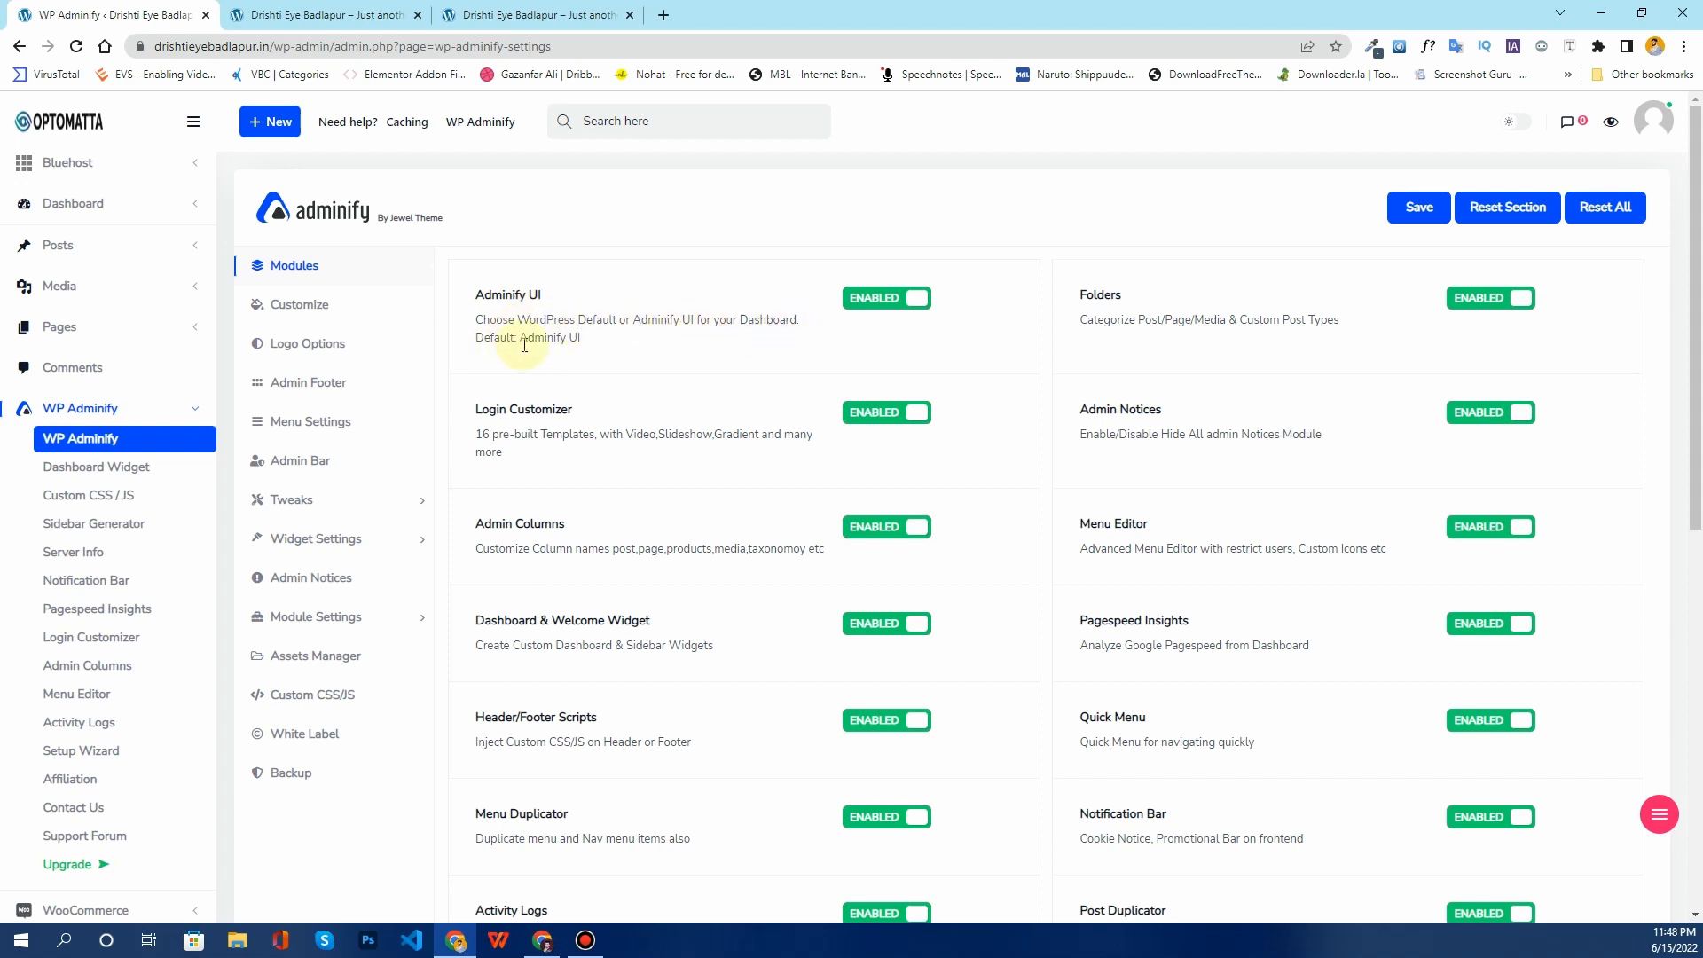
# Step: Try disabling the Adminify UI module, and enable it again without saving
pyautogui.moveTo(582, 340); pyautogui.dragTo(522, 341)
pyautogui.click(859, 300)
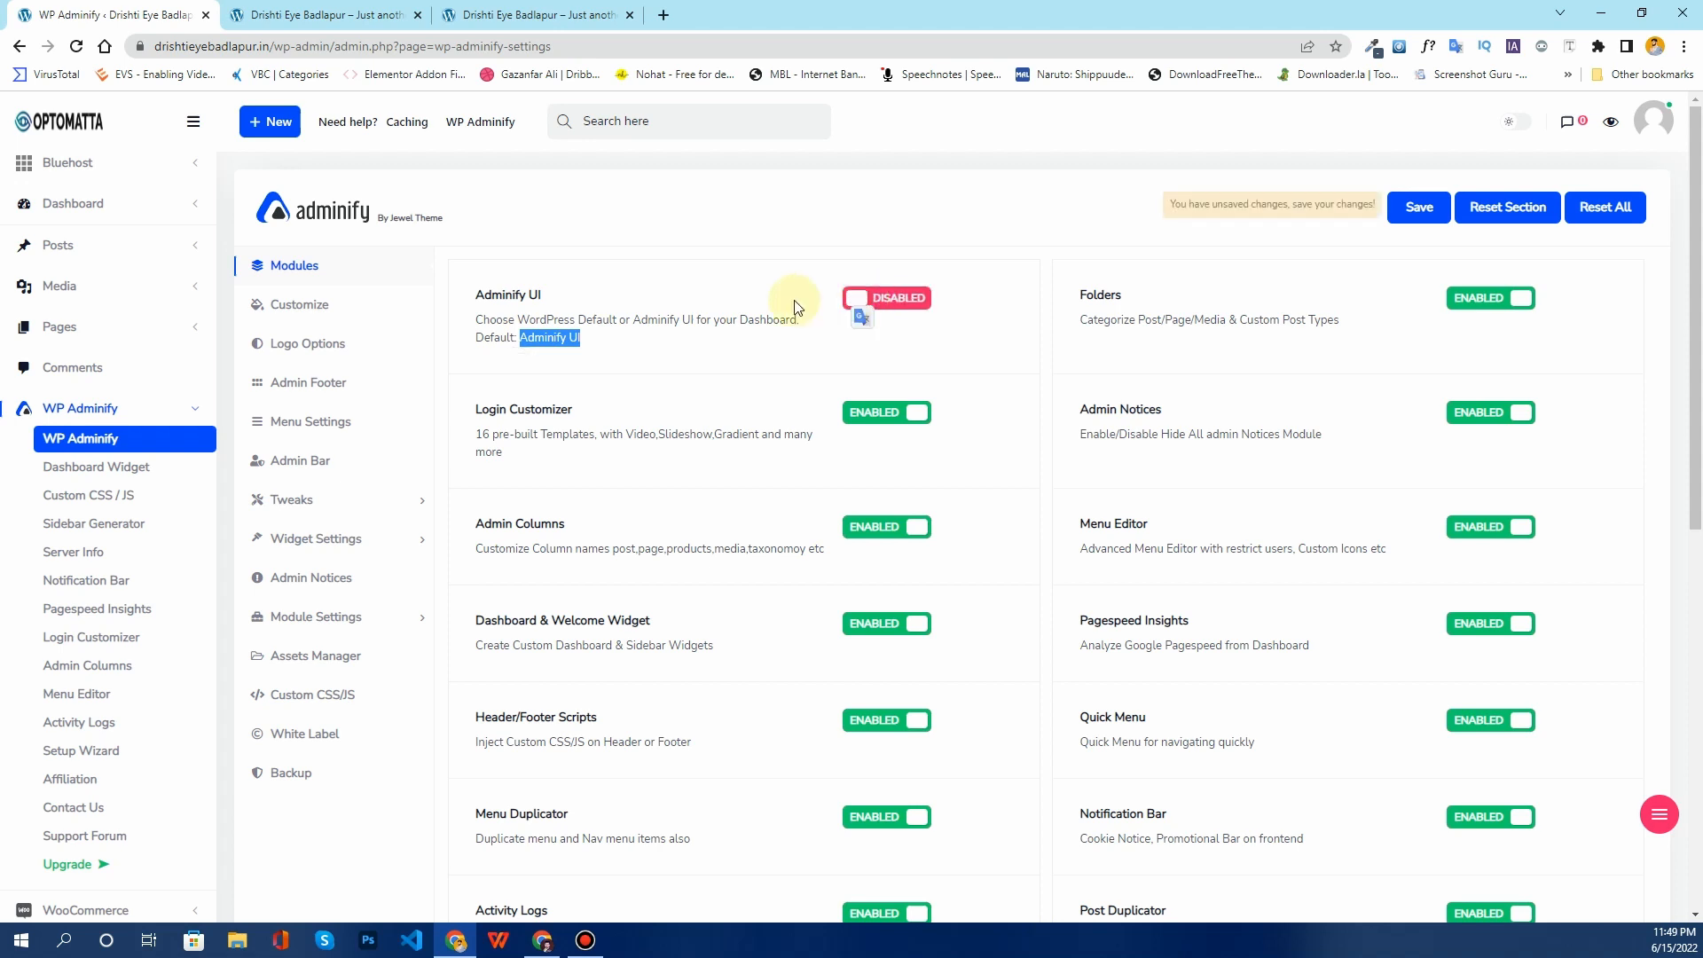
pyautogui.click(901, 306)
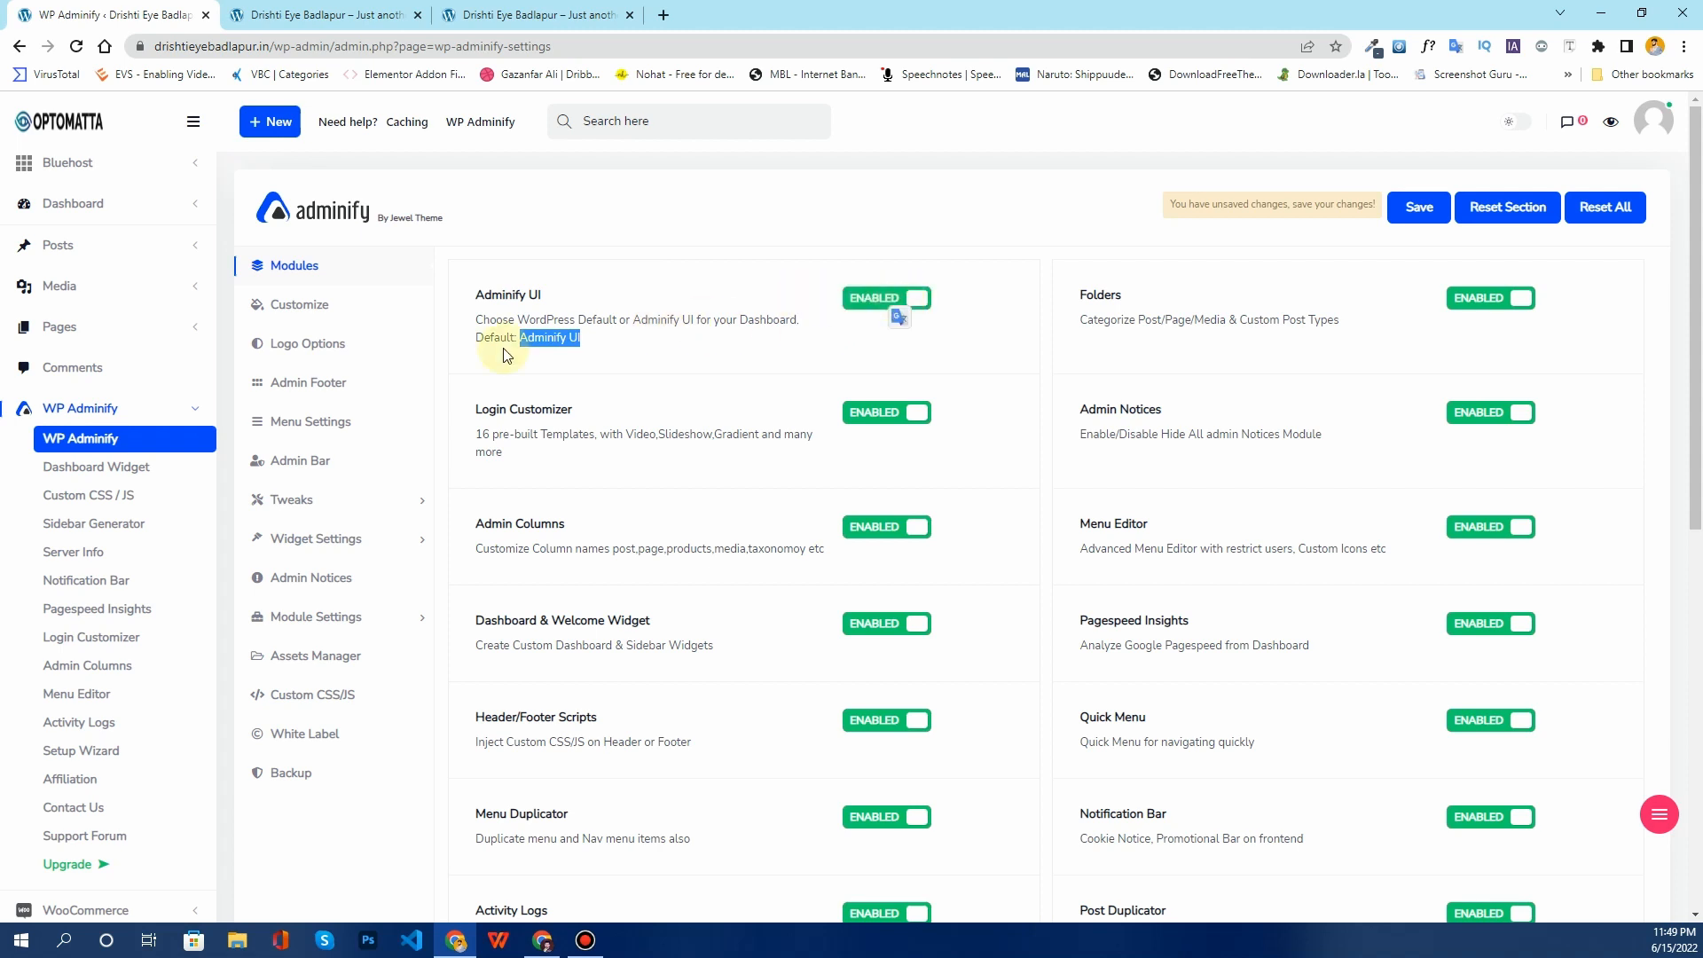
pyautogui.click(502, 313)
pyautogui.moveTo(490, 296); pyautogui.dragTo(543, 297)
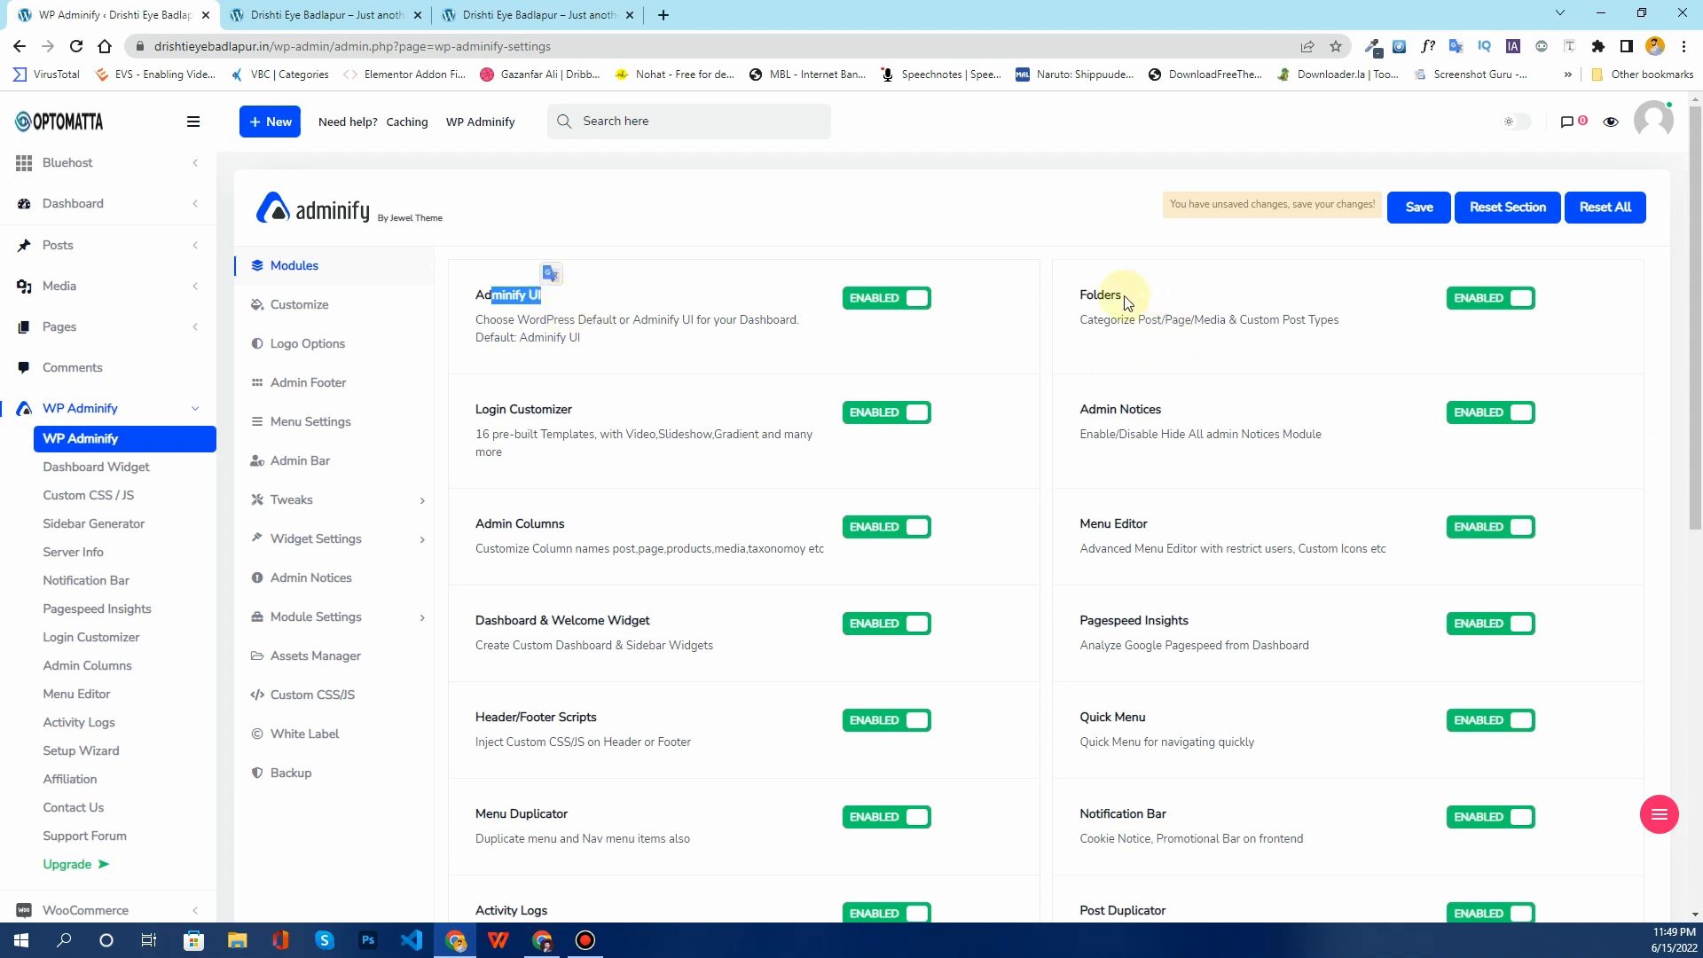
# Step: Open the Media Library in a new tab to check the Folders module, and dismiss the Elementor notice there
pyautogui.moveTo(1125, 299); pyautogui.dragTo(1081, 298)
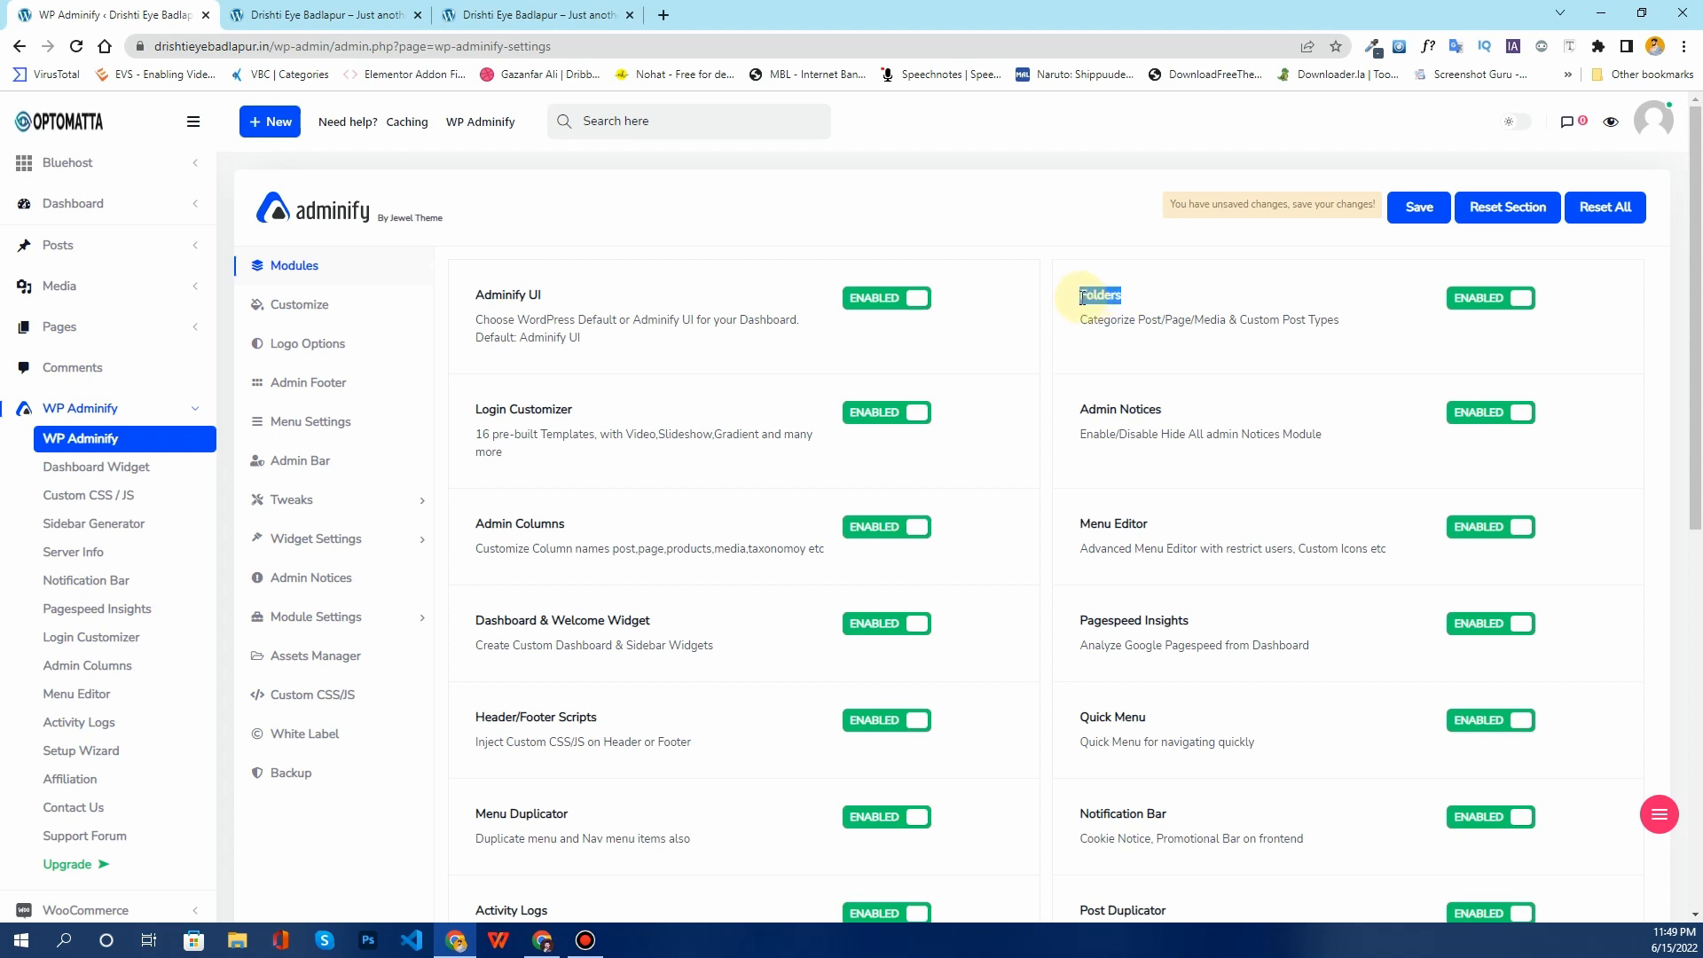
pyautogui.moveTo(85, 284)
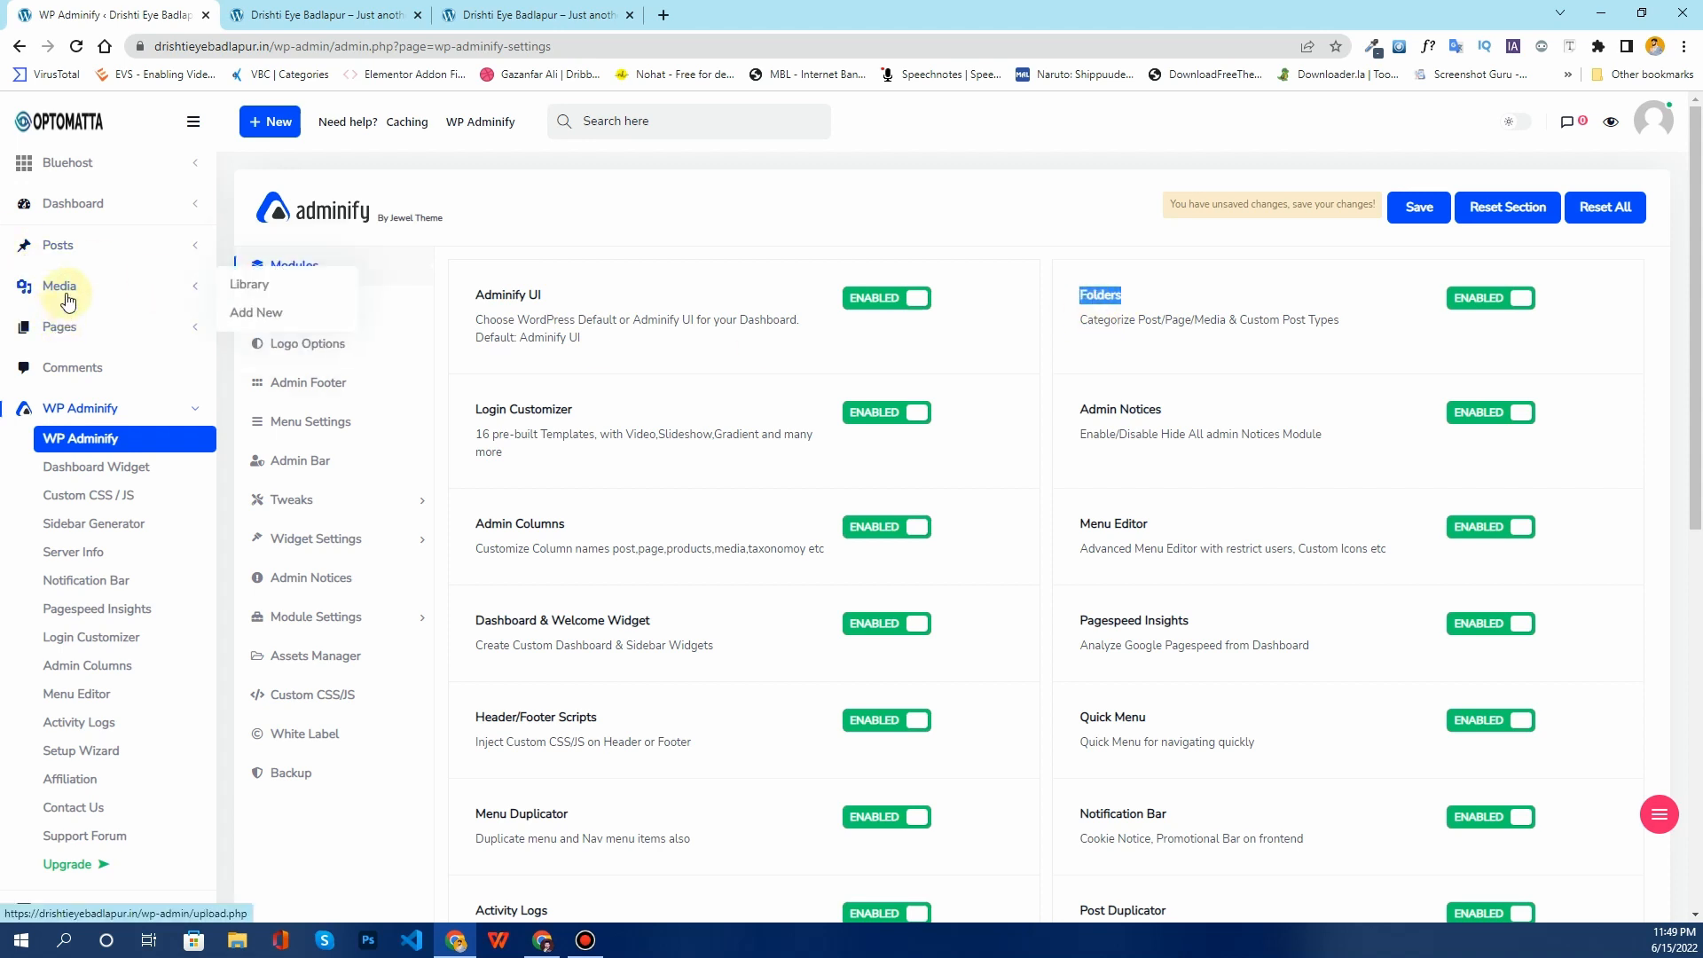
pyautogui.middleClick(68, 301)
pyautogui.click(354, 10)
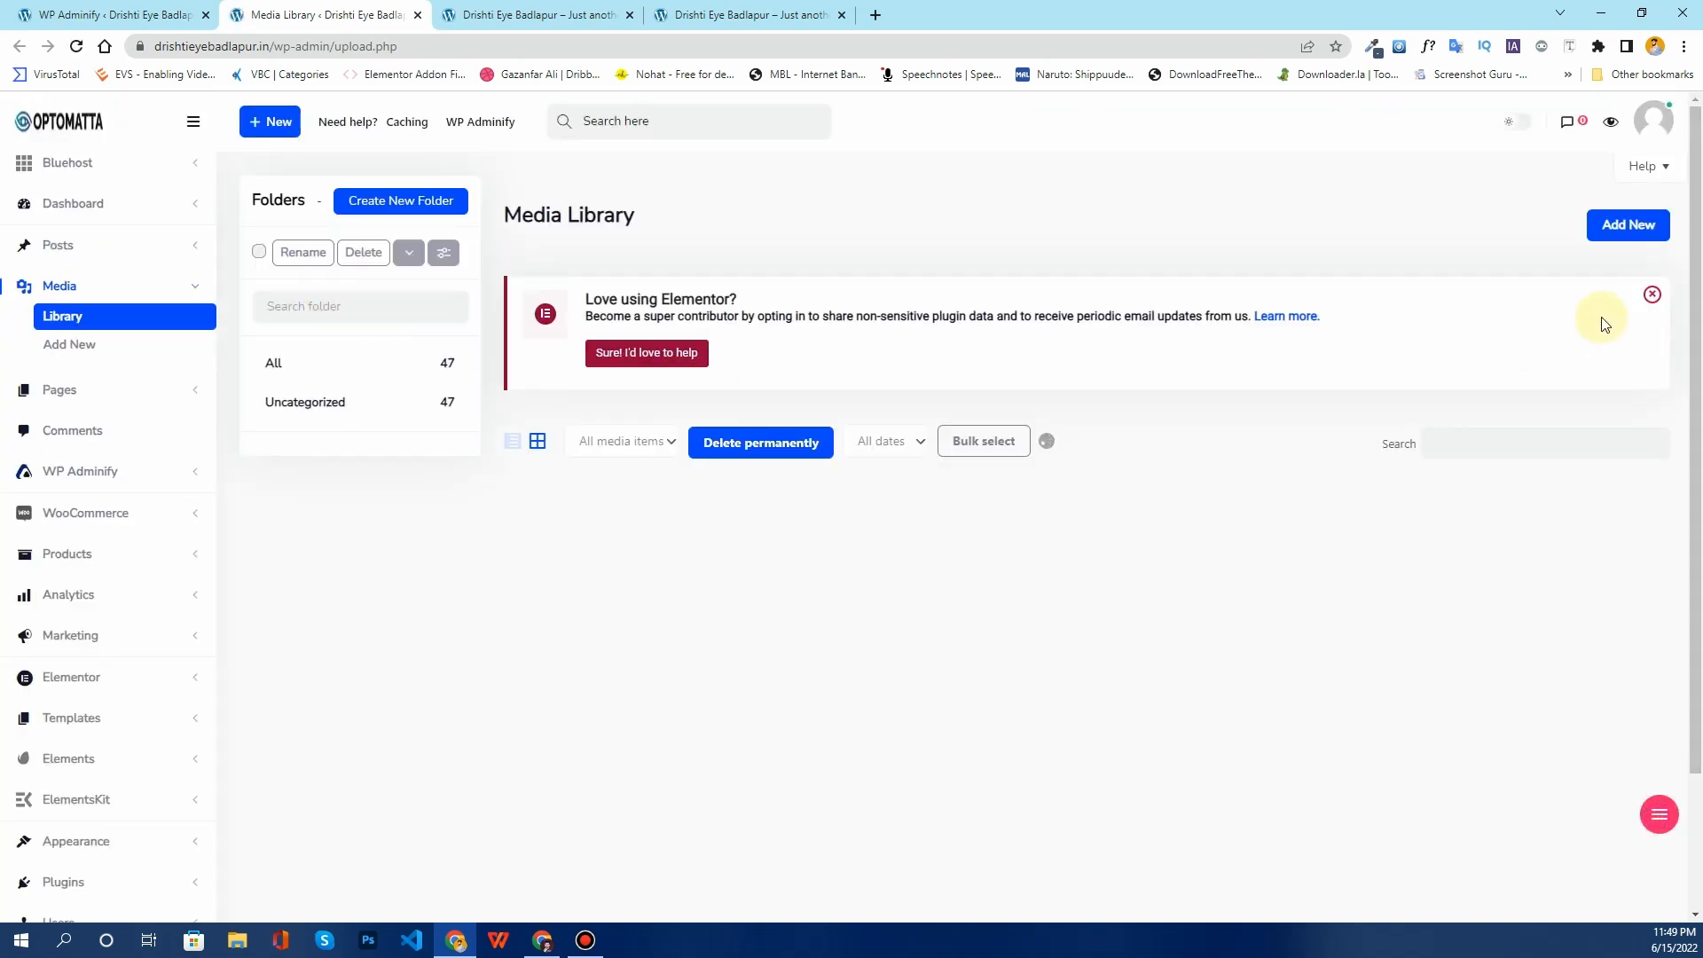
pyautogui.click(1650, 299)
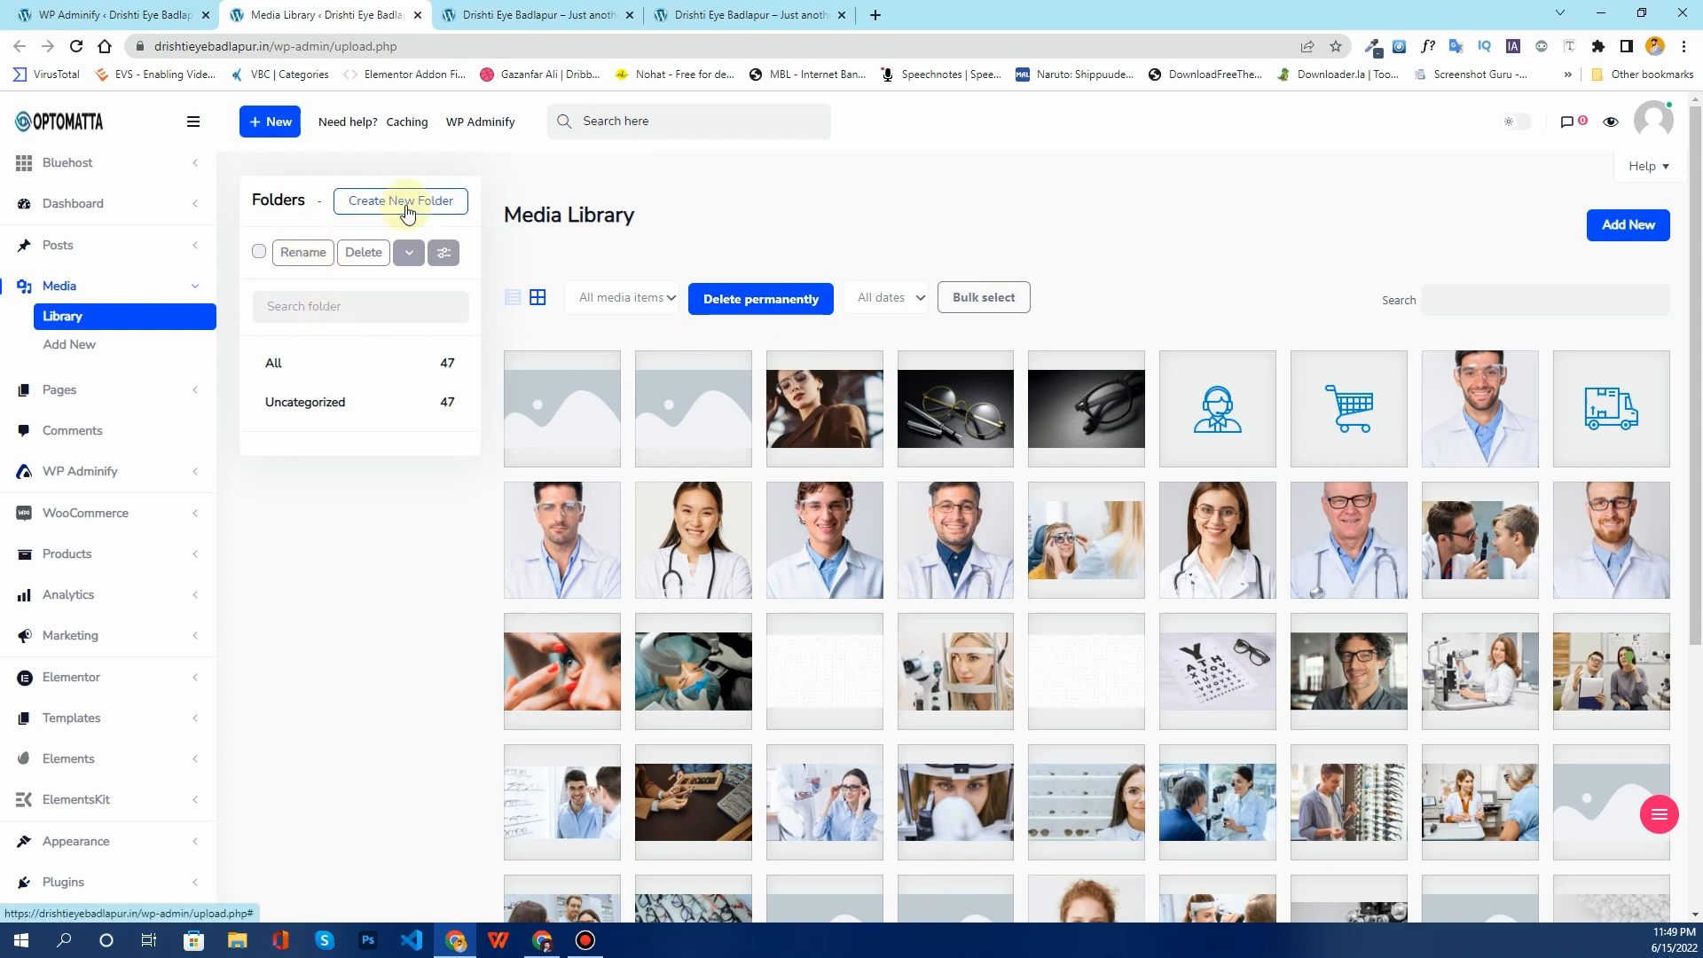
# Step: Create a media folder named Home with the blue colour tag, open it, and dismiss the Elementor notice
pyautogui.click(408, 212)
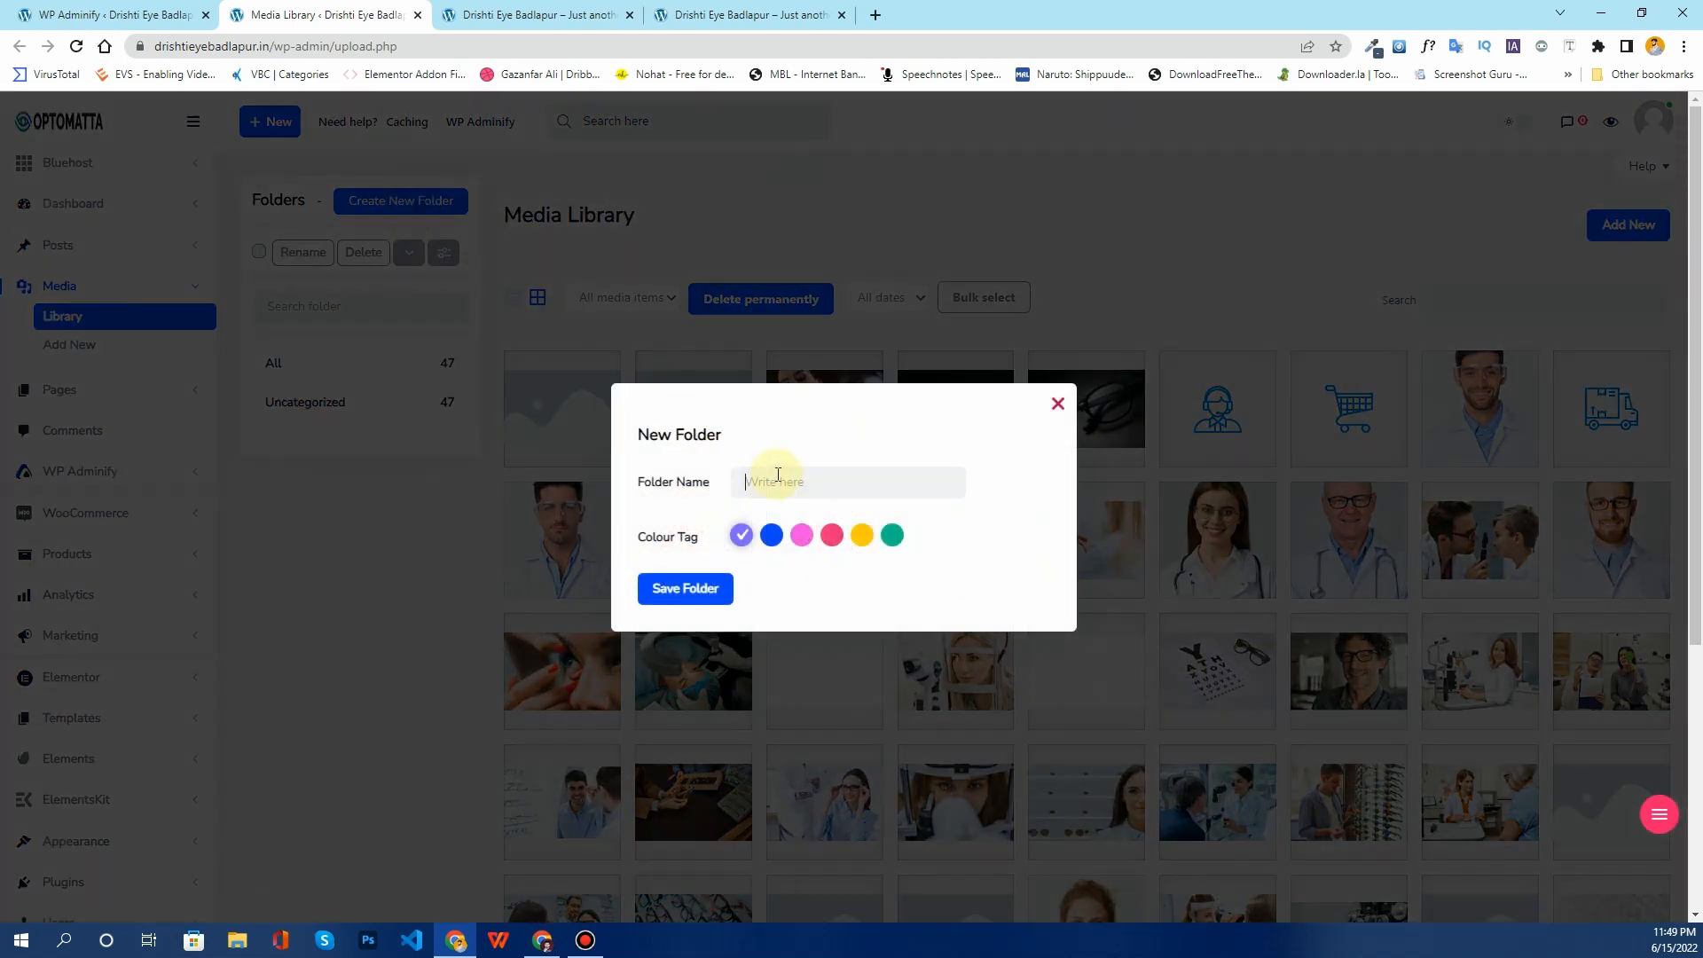
pyautogui.write('Home')
pyautogui.click(772, 535)
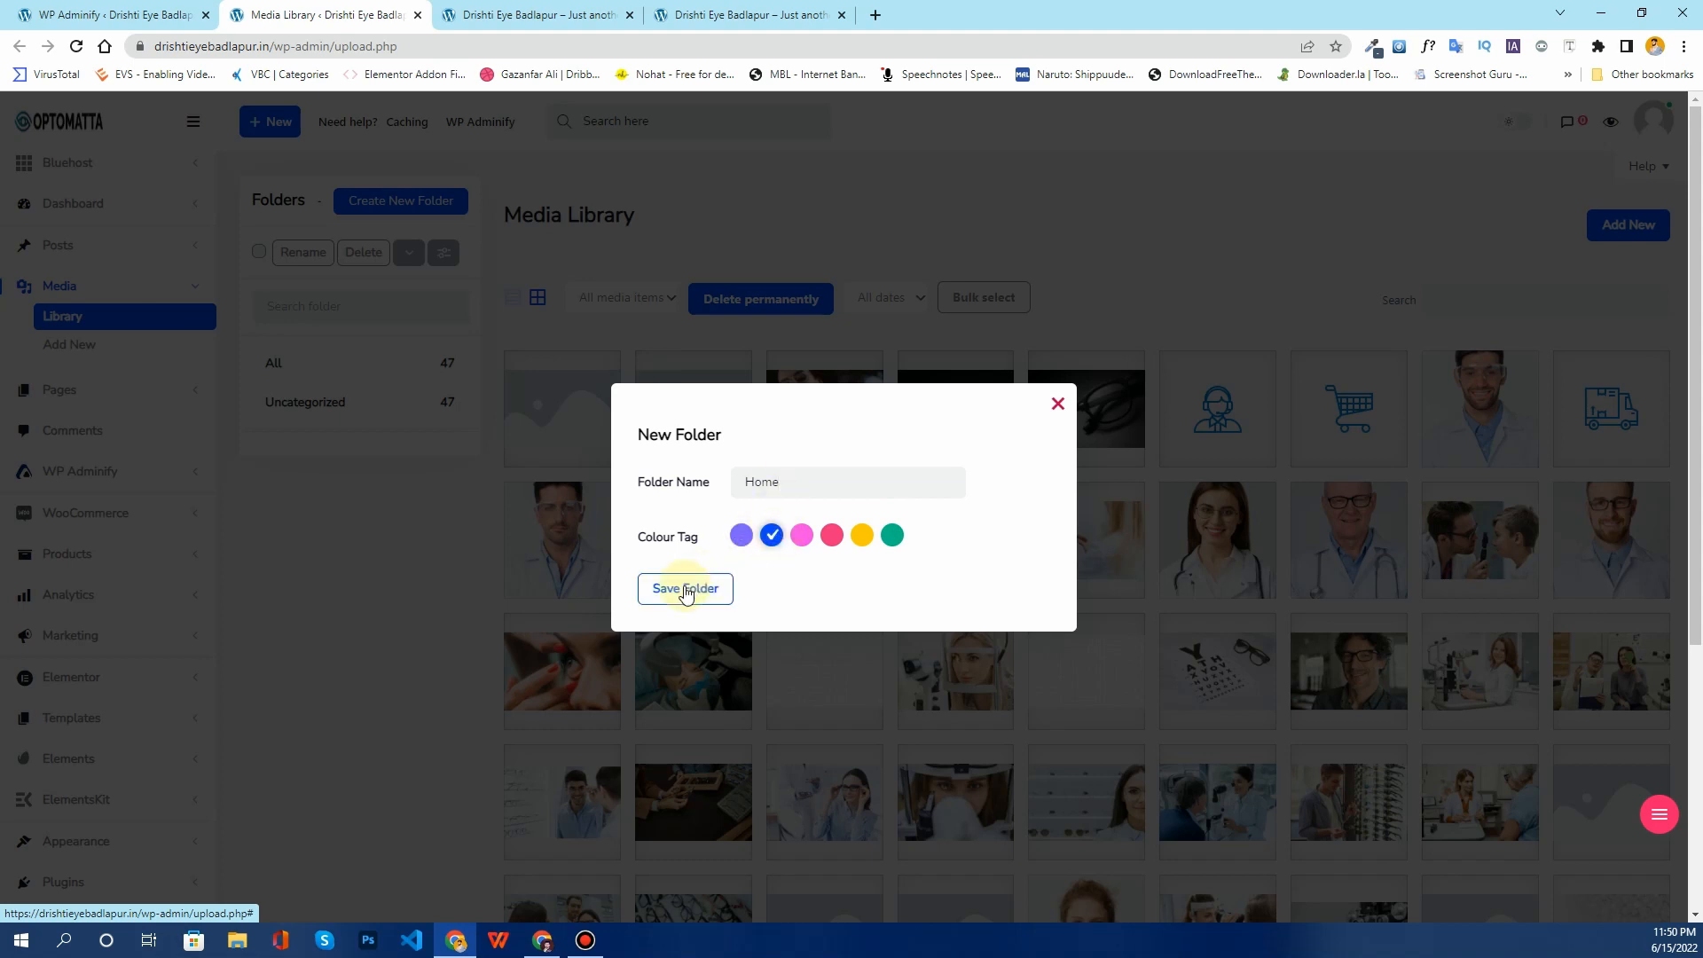
pyautogui.click(686, 590)
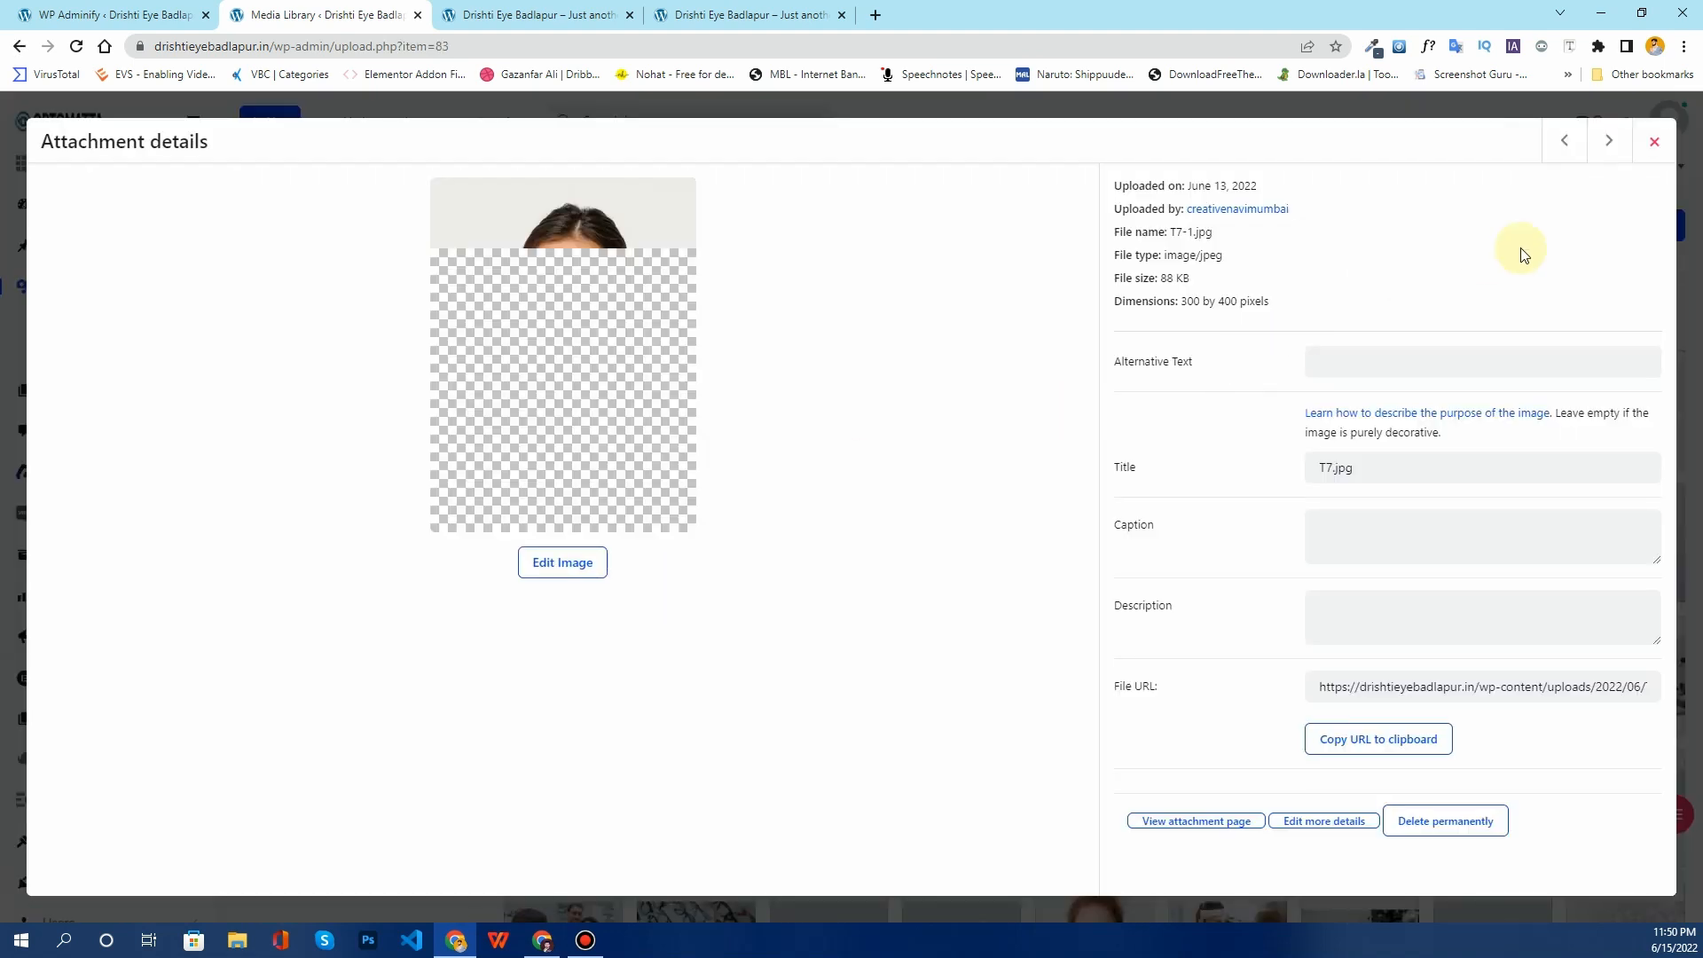
pyautogui.click(1652, 142)
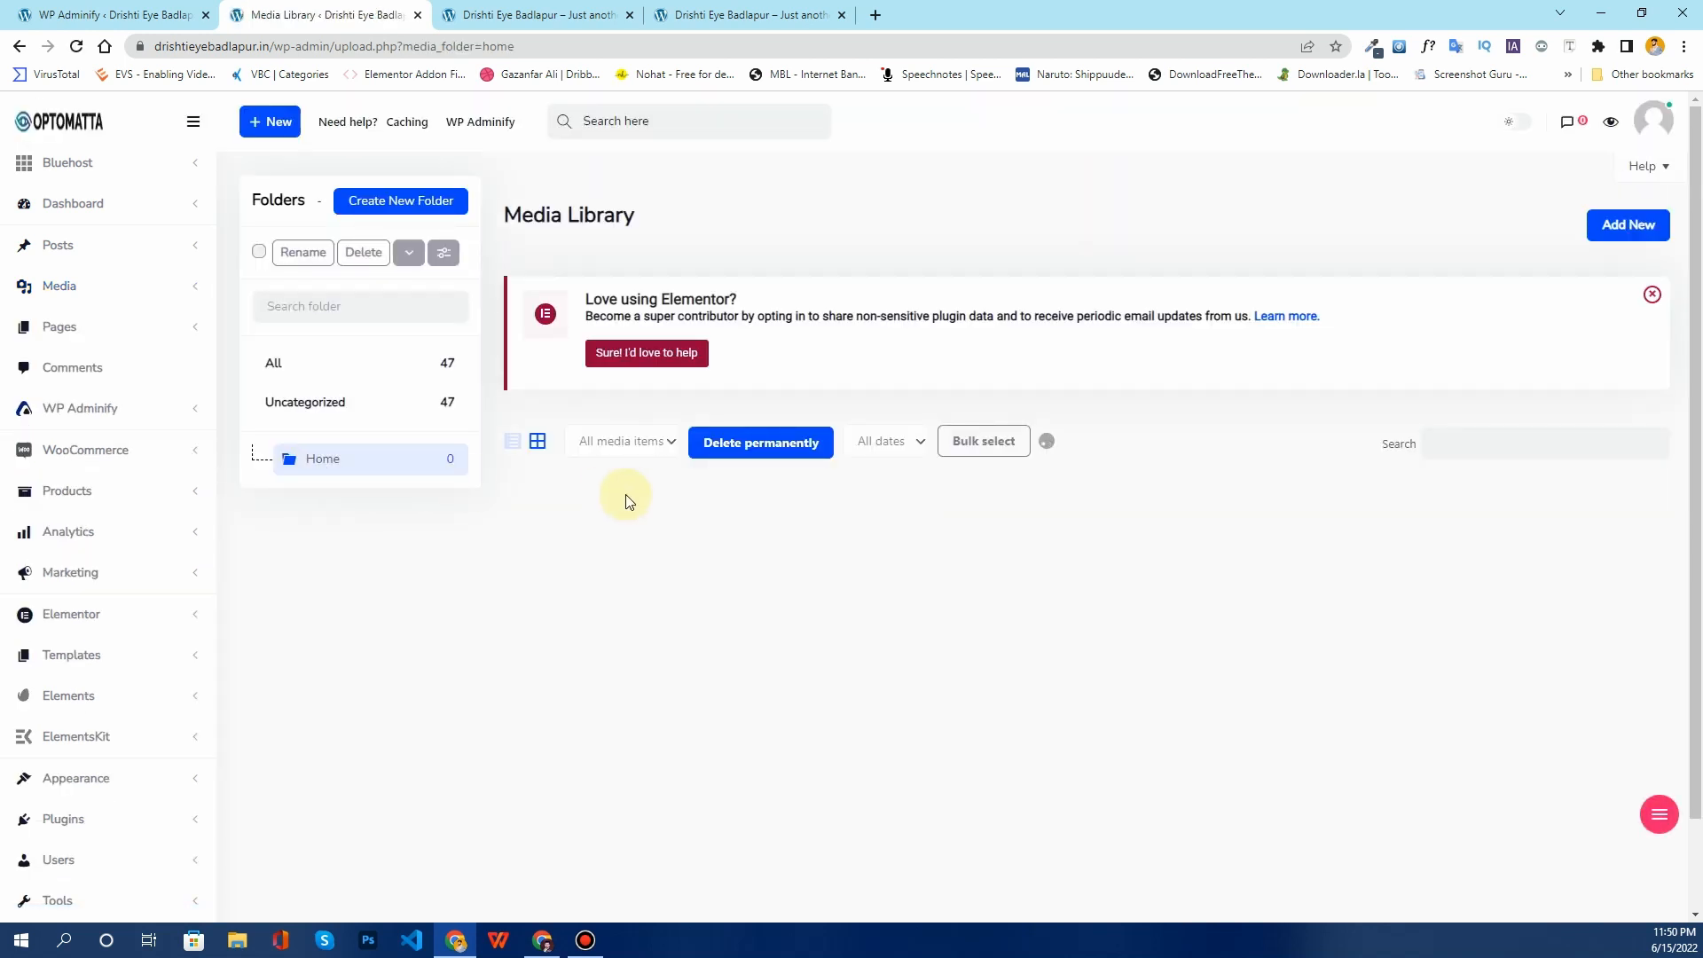
pyautogui.click(1650, 295)
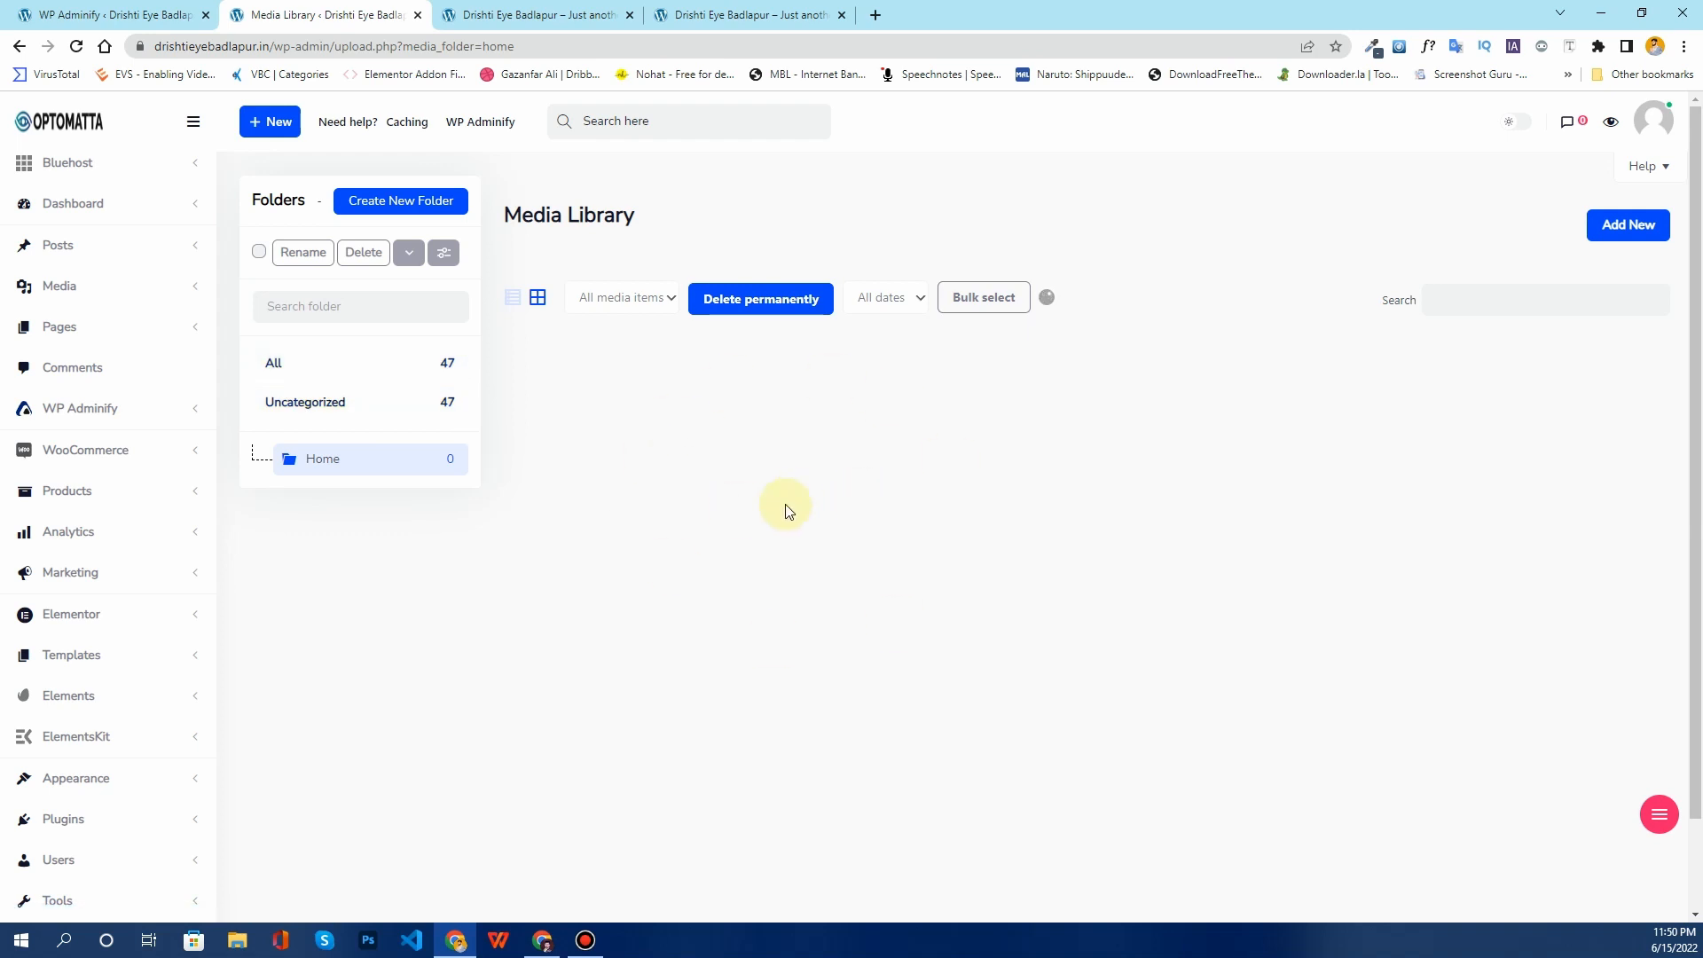
# Step: Open the Posts and Pages lists in new tabs, and dismiss the Elementor notice on the Posts list
pyautogui.moveTo(39, 255)
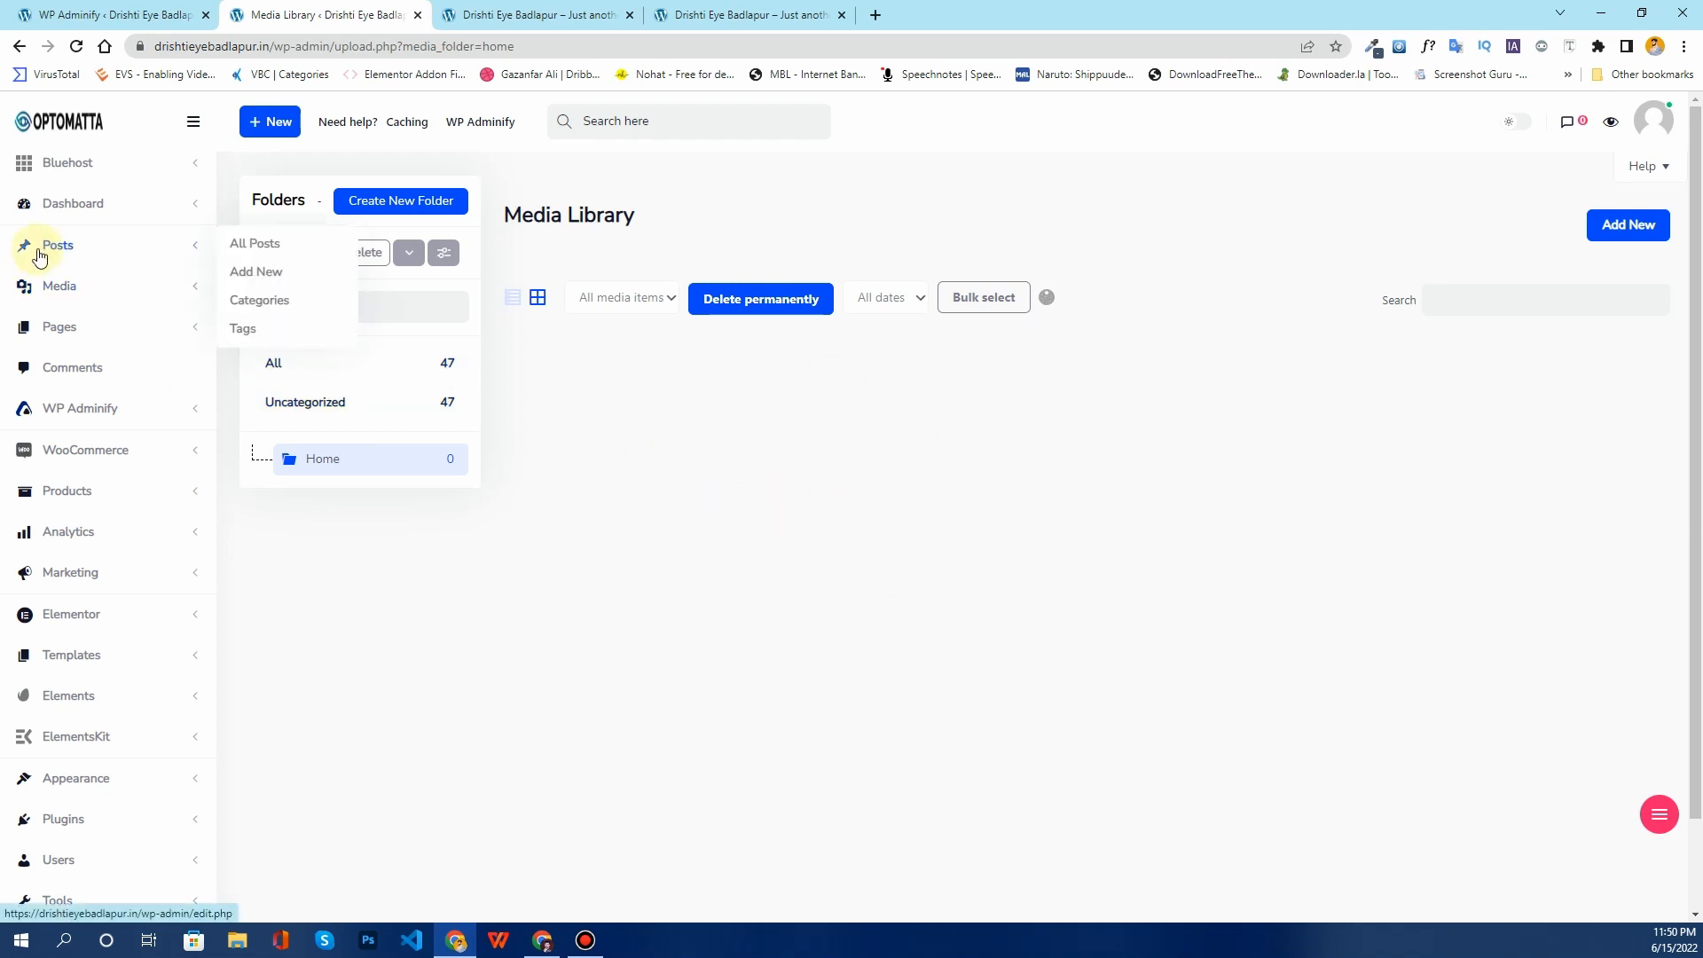
pyautogui.middleClick(88, 251)
pyautogui.moveTo(71, 328)
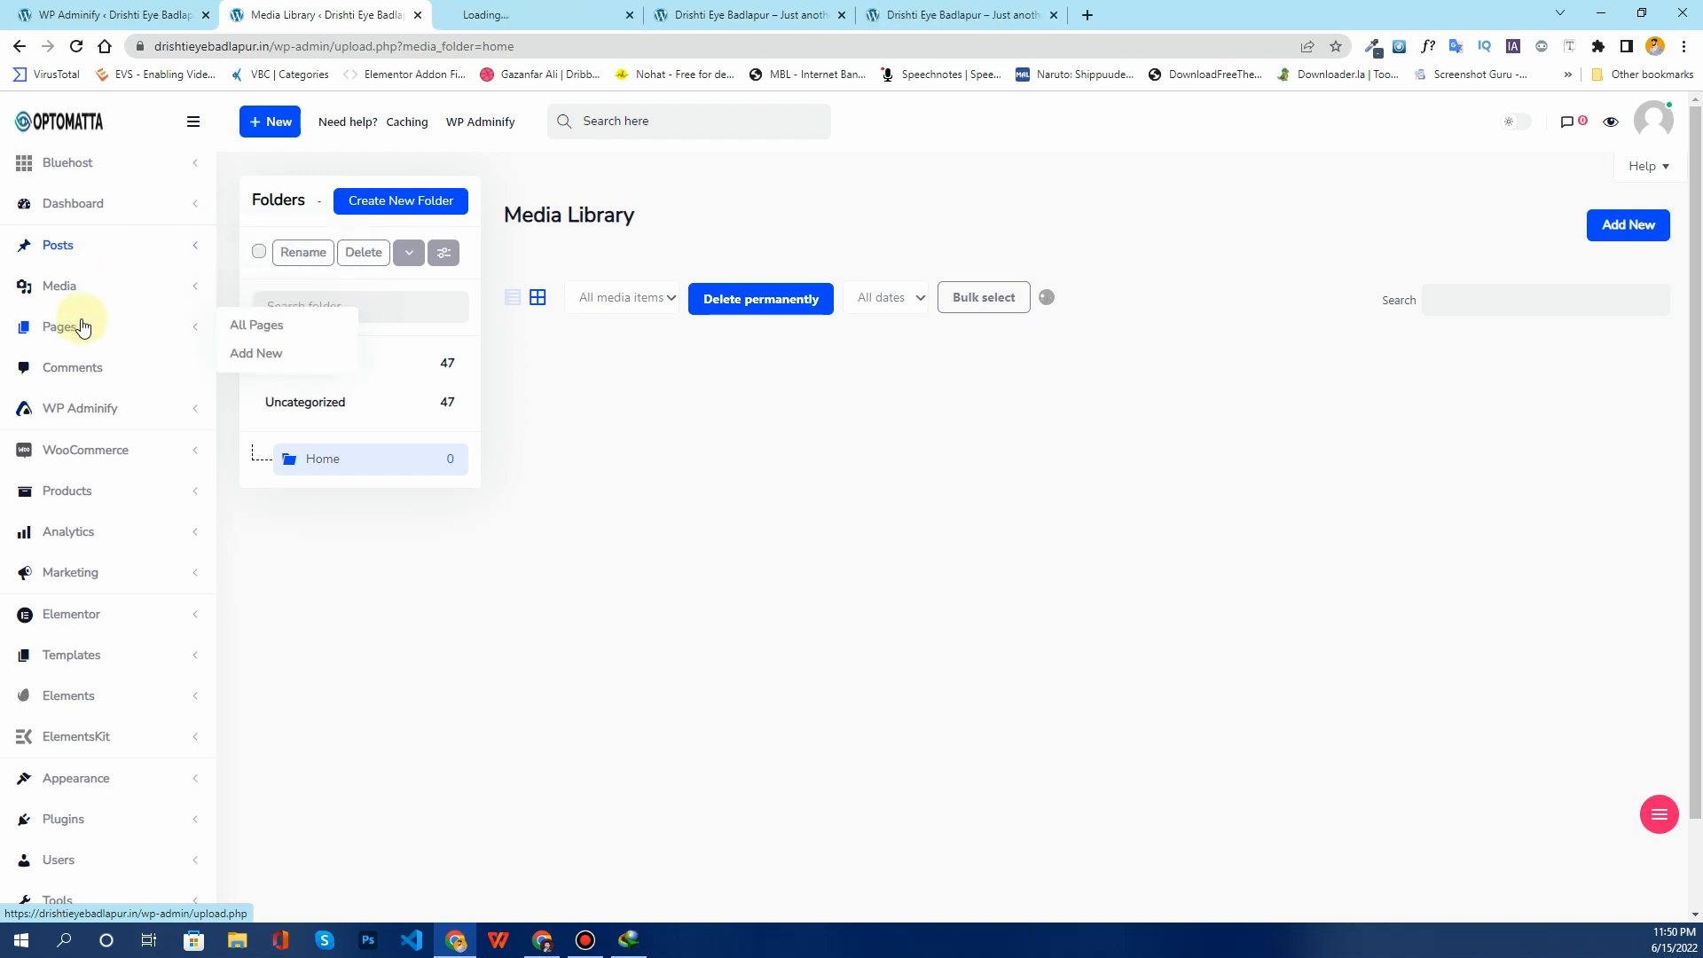
pyautogui.middleClick(78, 330)
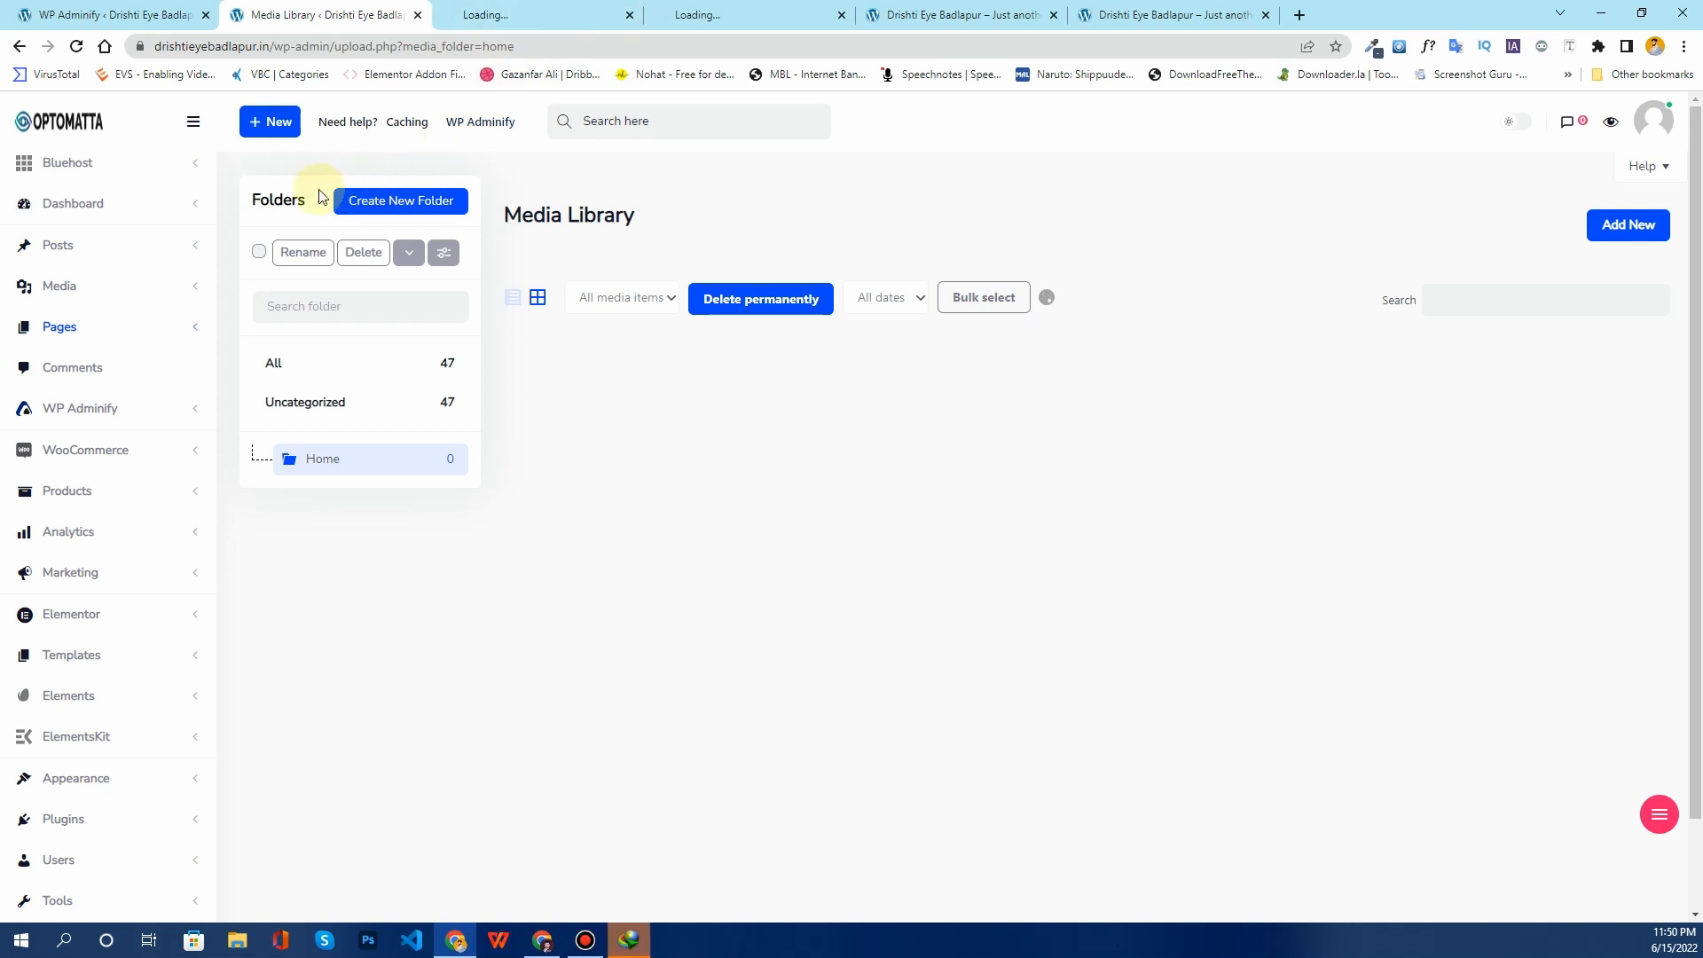
pyautogui.click(522, 11)
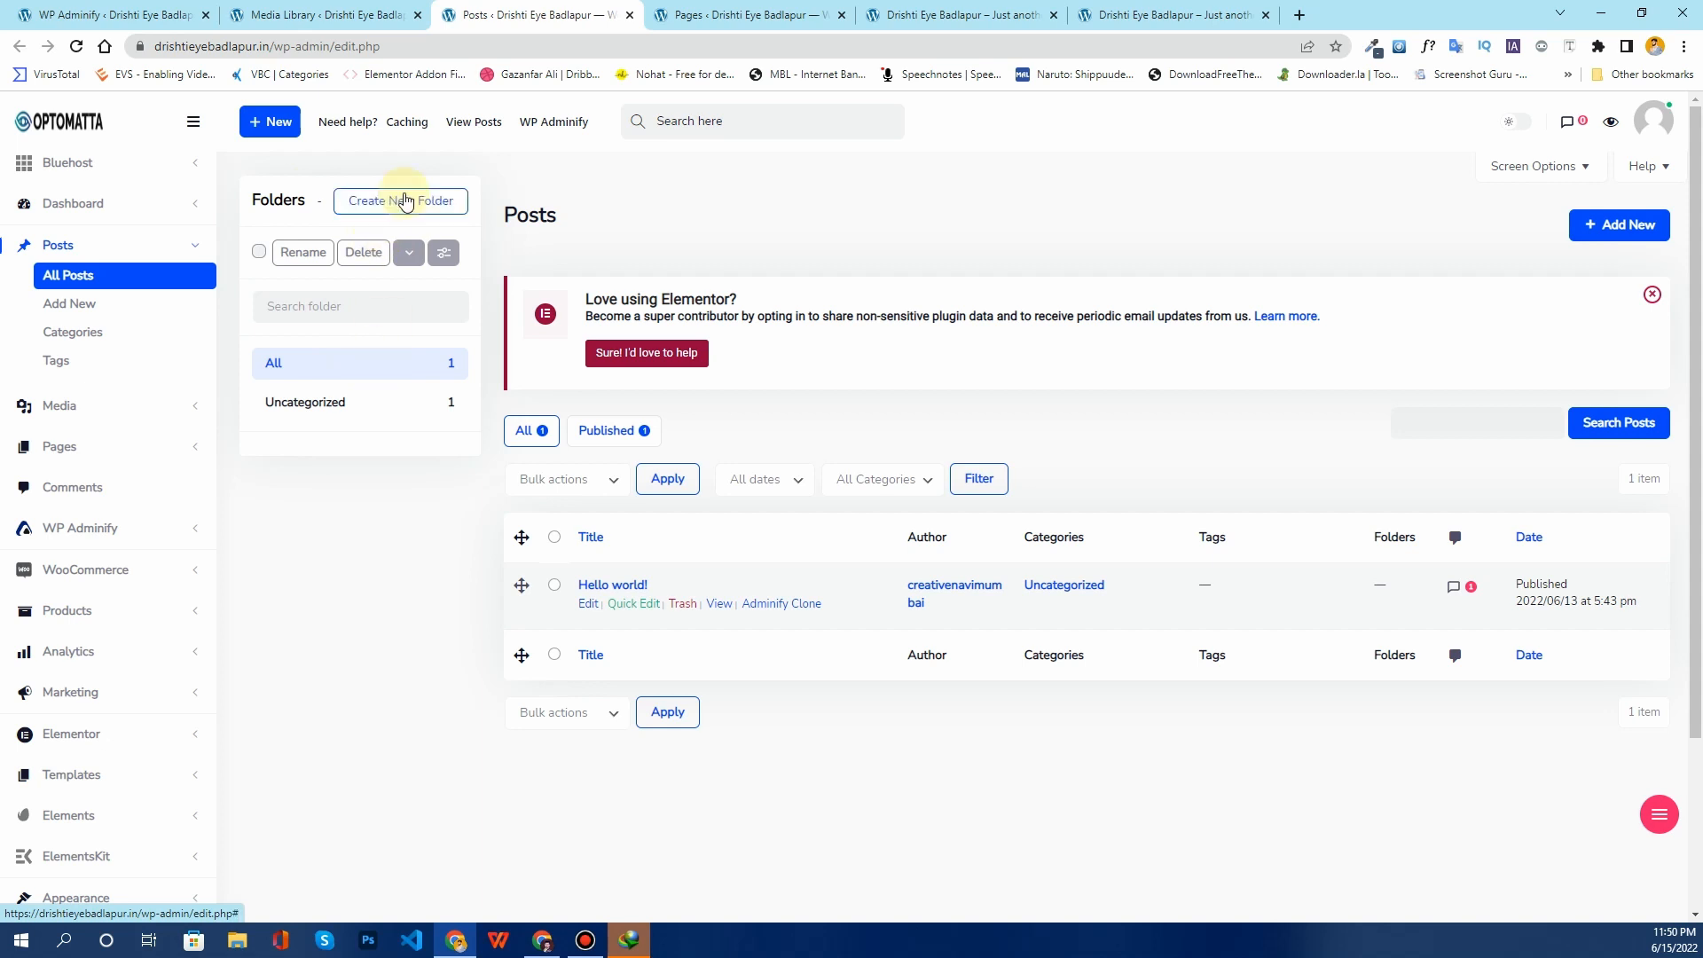
pyautogui.click(1651, 299)
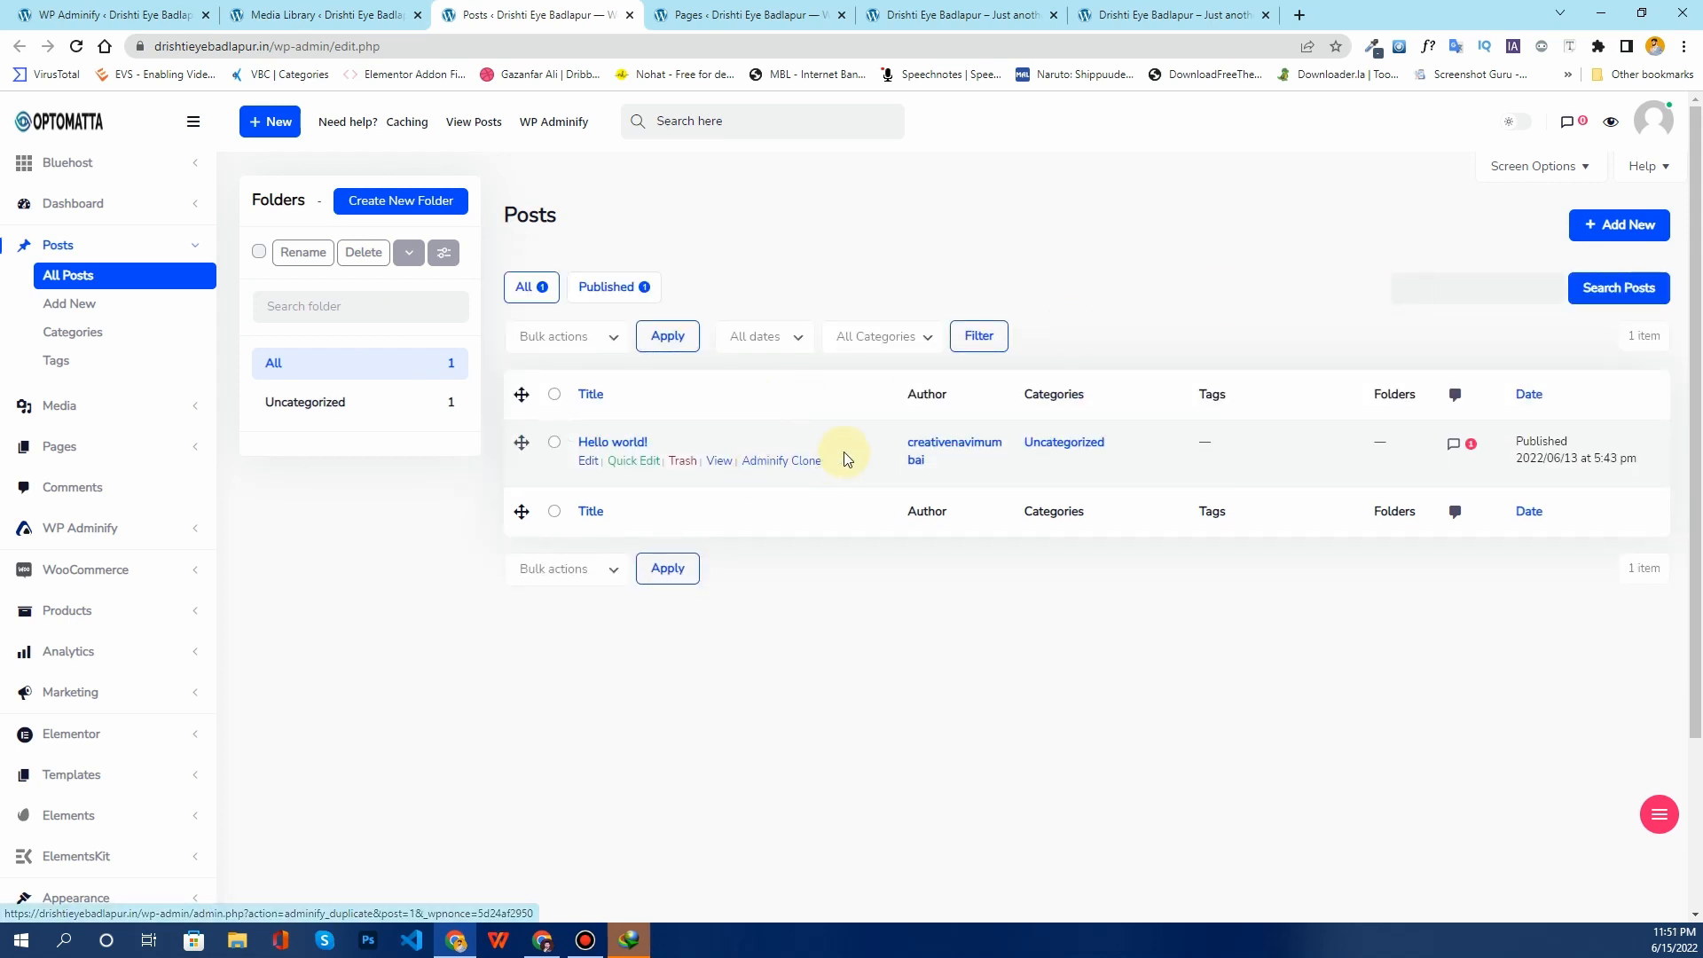
# Step: Switch to the Pages tab and look through the list of pages and its folder panel
pyautogui.click(768, 14)
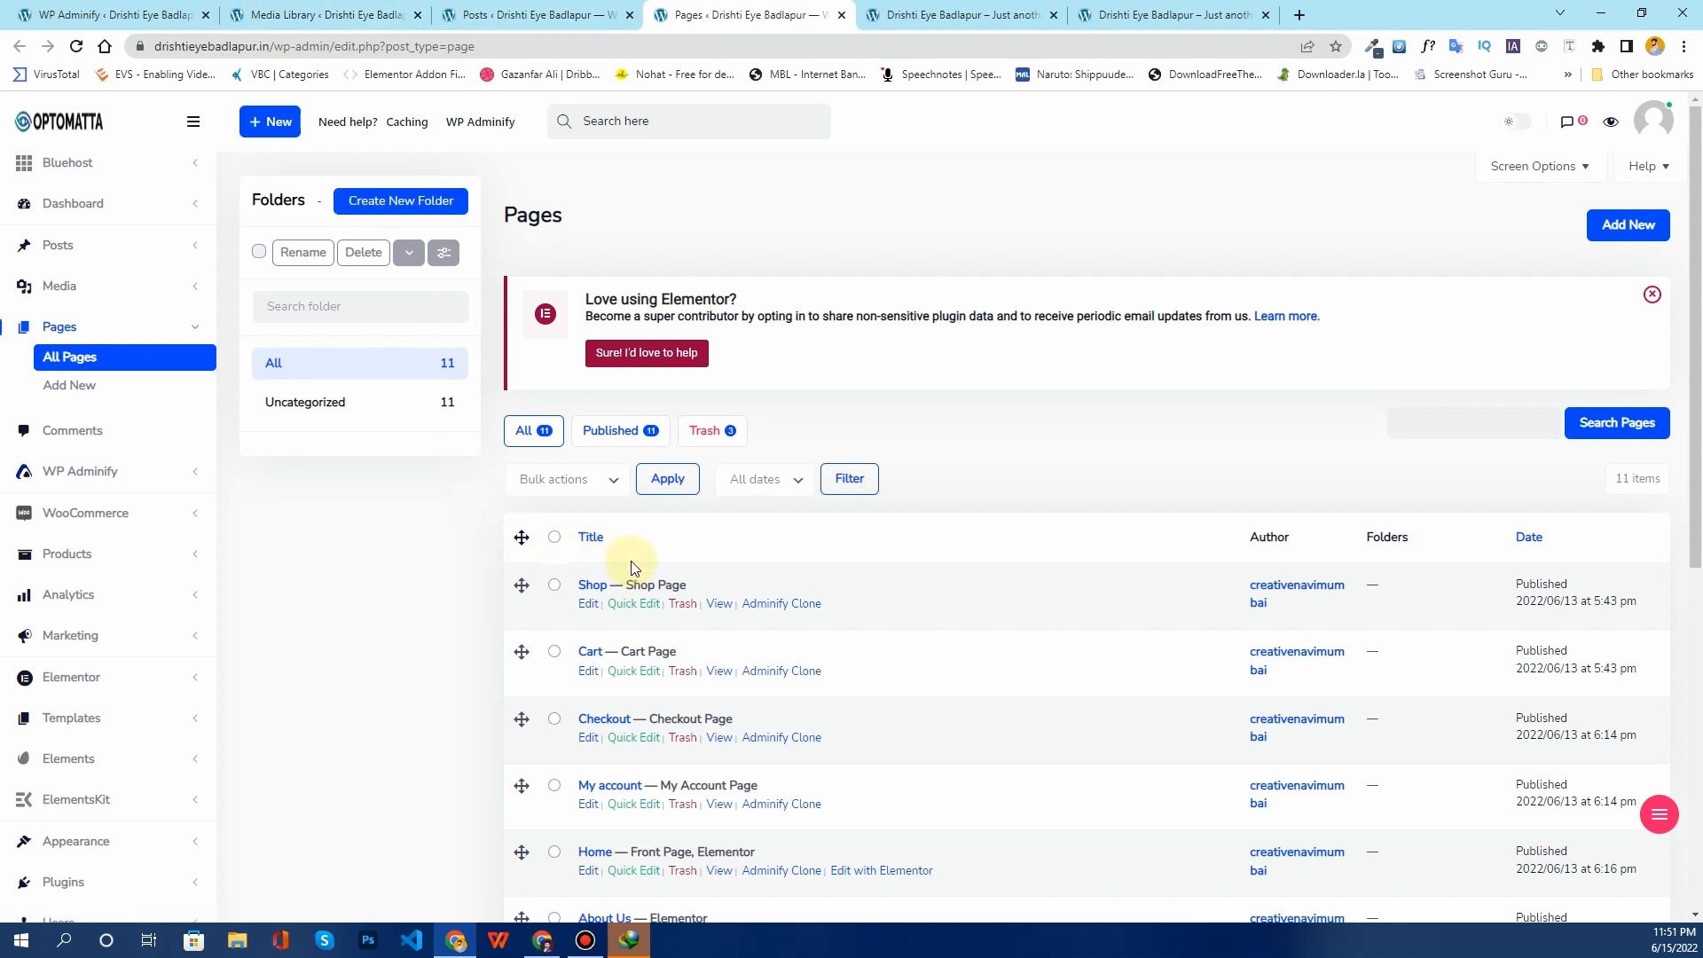
pyautogui.scroll(-4, 911, 589)
pyautogui.scroll(4, 911, 590)
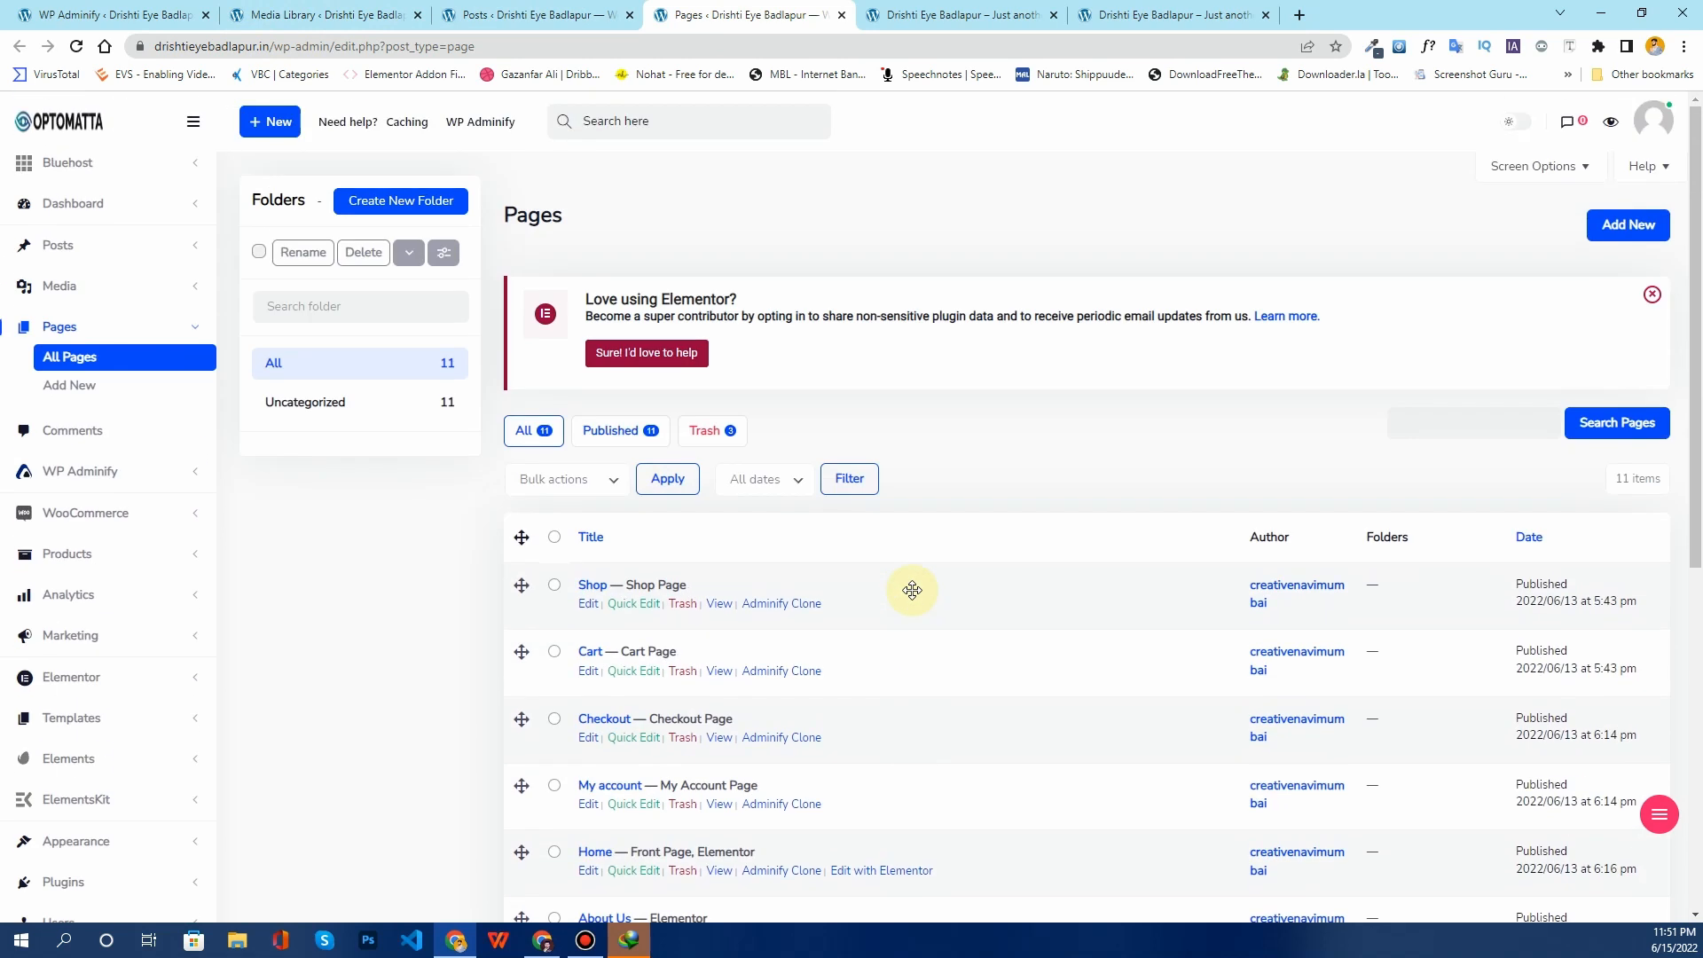
# Step: Enter WooCommerce in the folder search and create a page folder named woocommerce with the blue colour tag
pyautogui.click(344, 305)
pyautogui.write('WooCommerce')
pyautogui.click(387, 204)
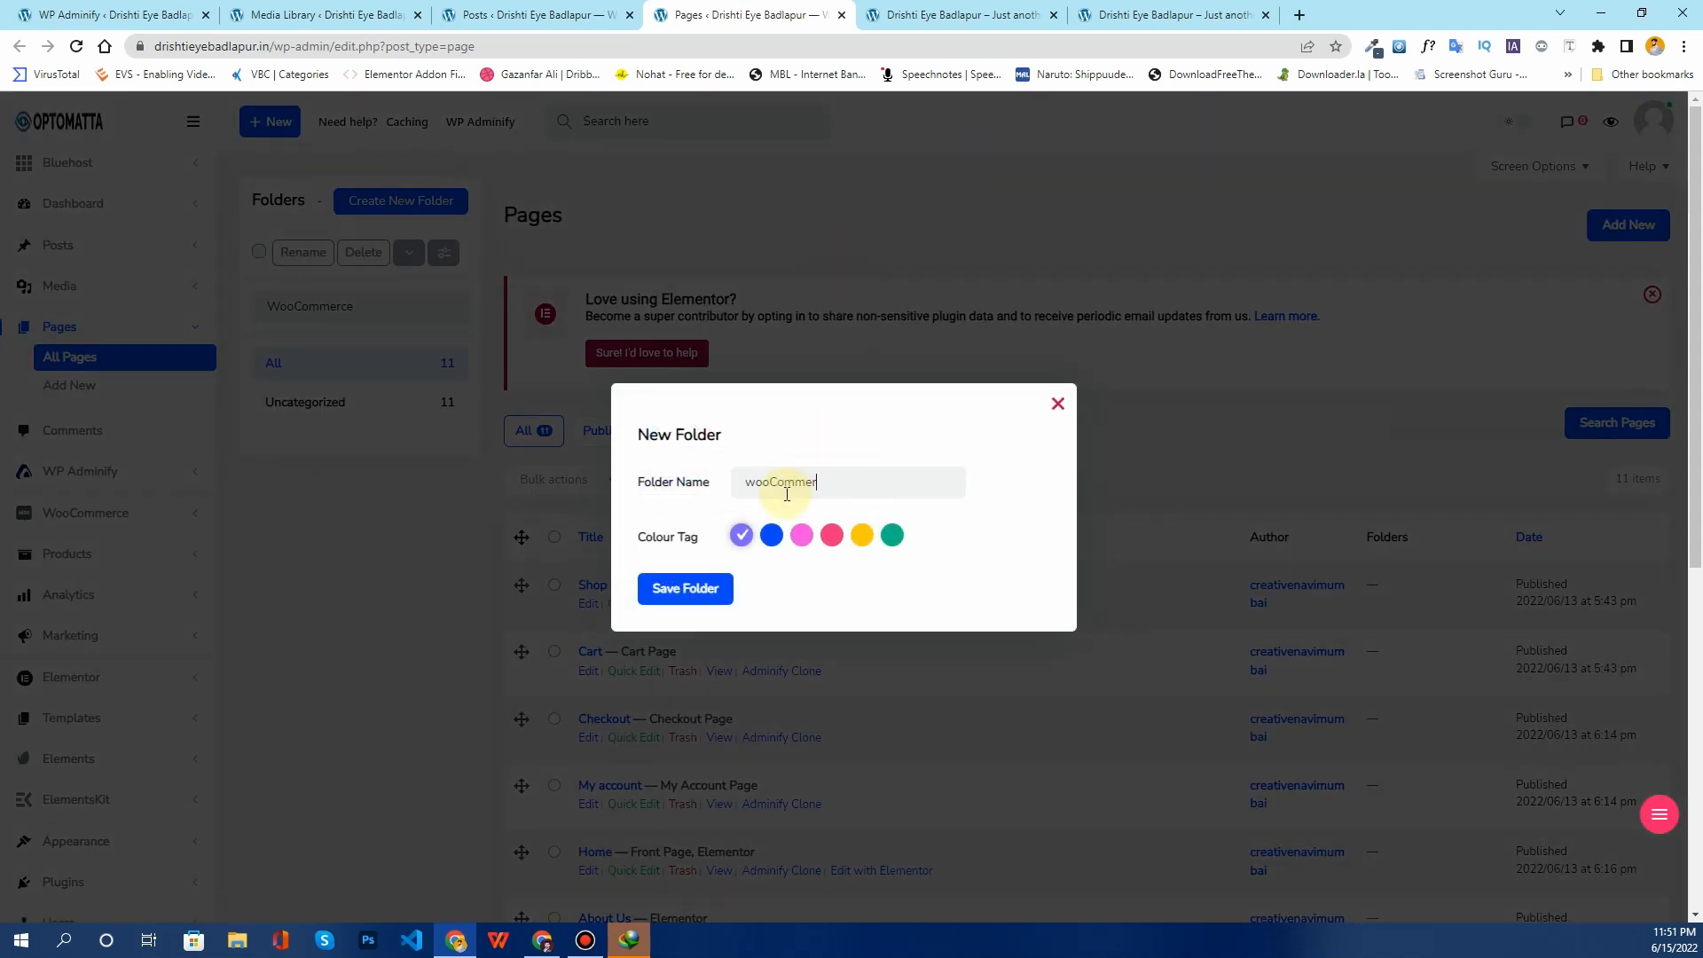
pyautogui.click(771, 535)
pyautogui.click(690, 588)
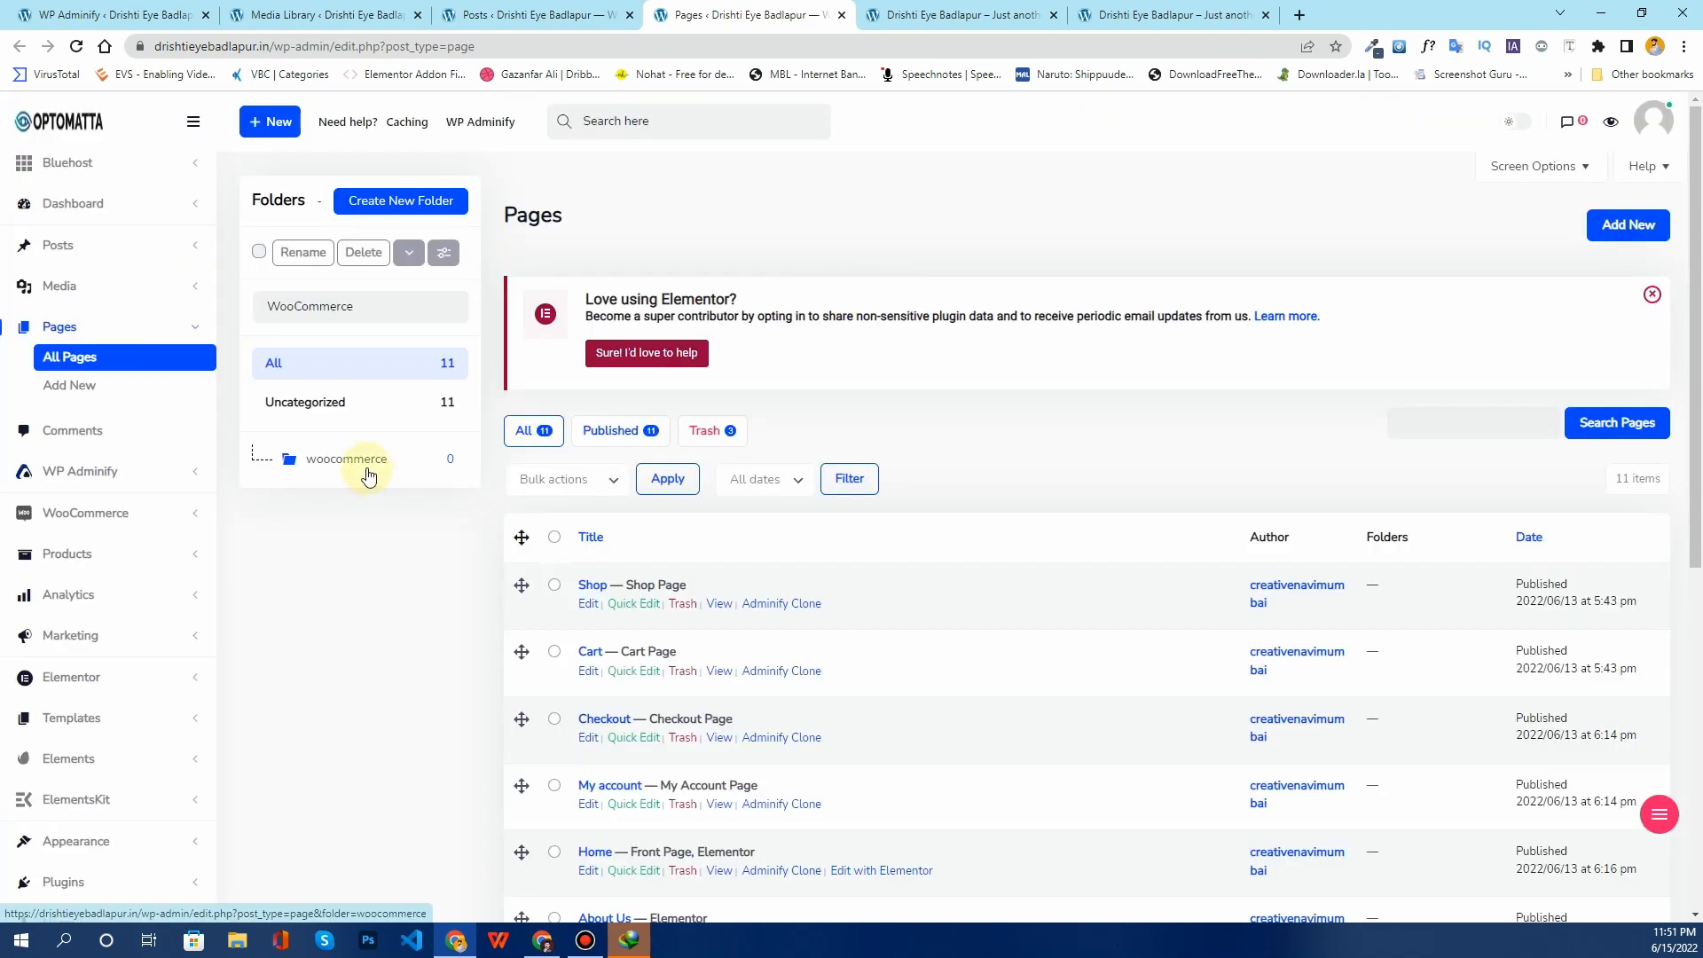
# Step: Open the woocommerce page folder, dismiss the Elementor notice, and start a new page from there
pyautogui.click(377, 462)
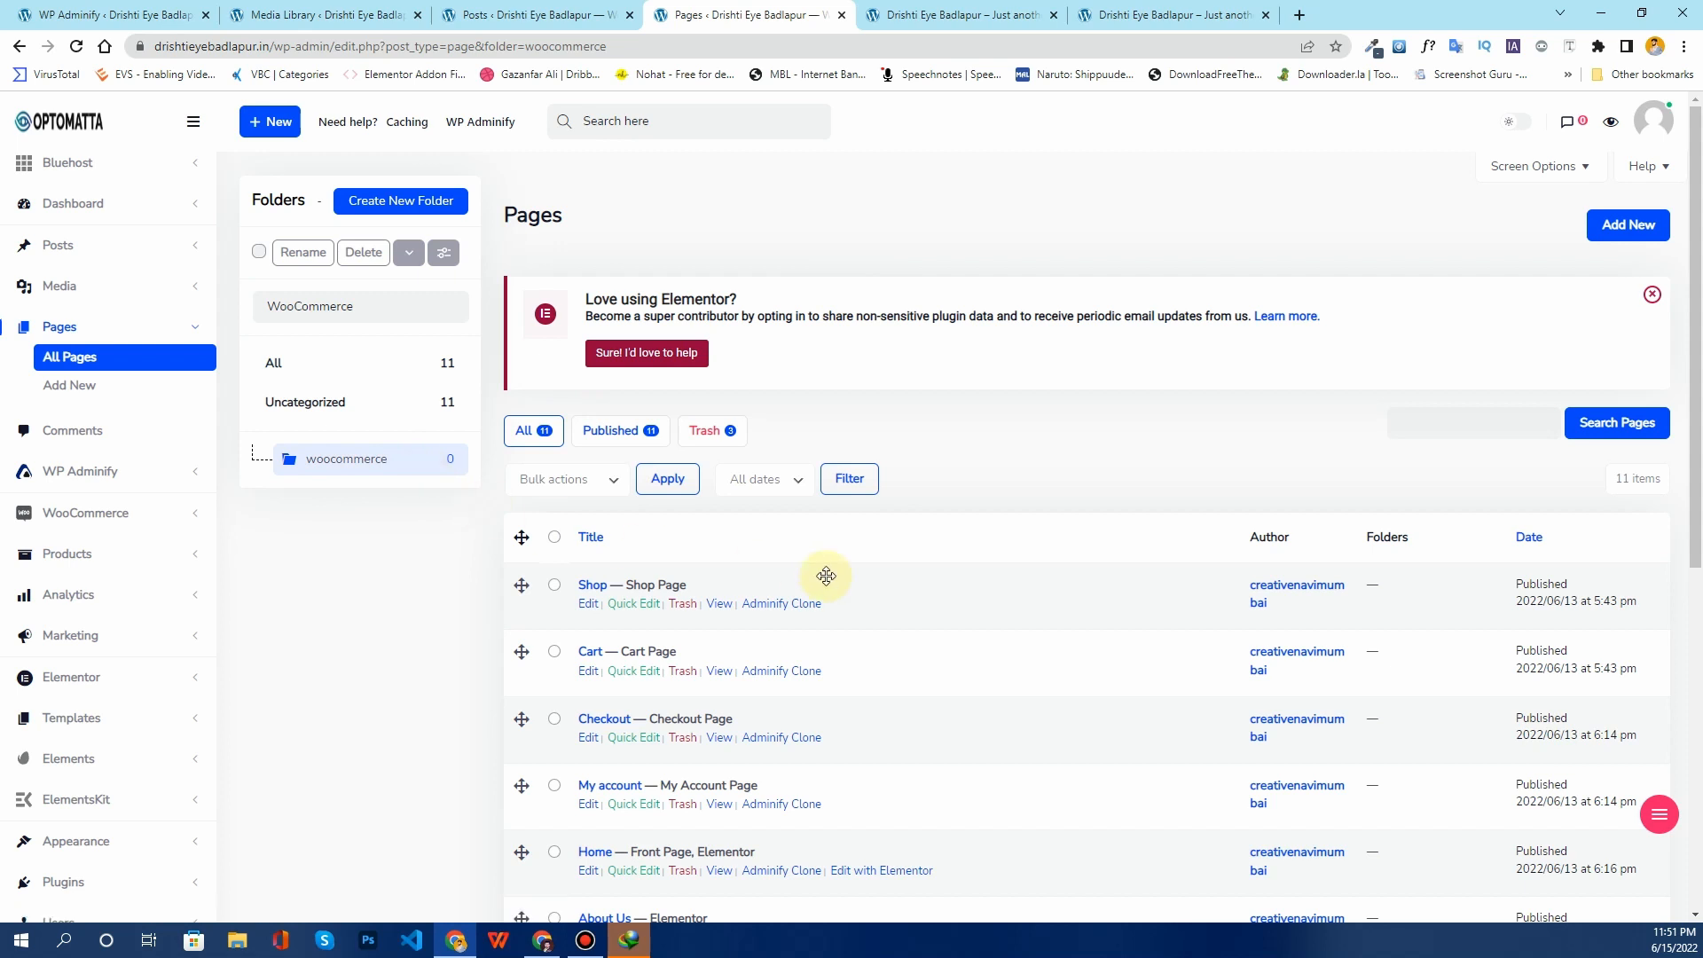
pyautogui.scroll(-1, 917, 545)
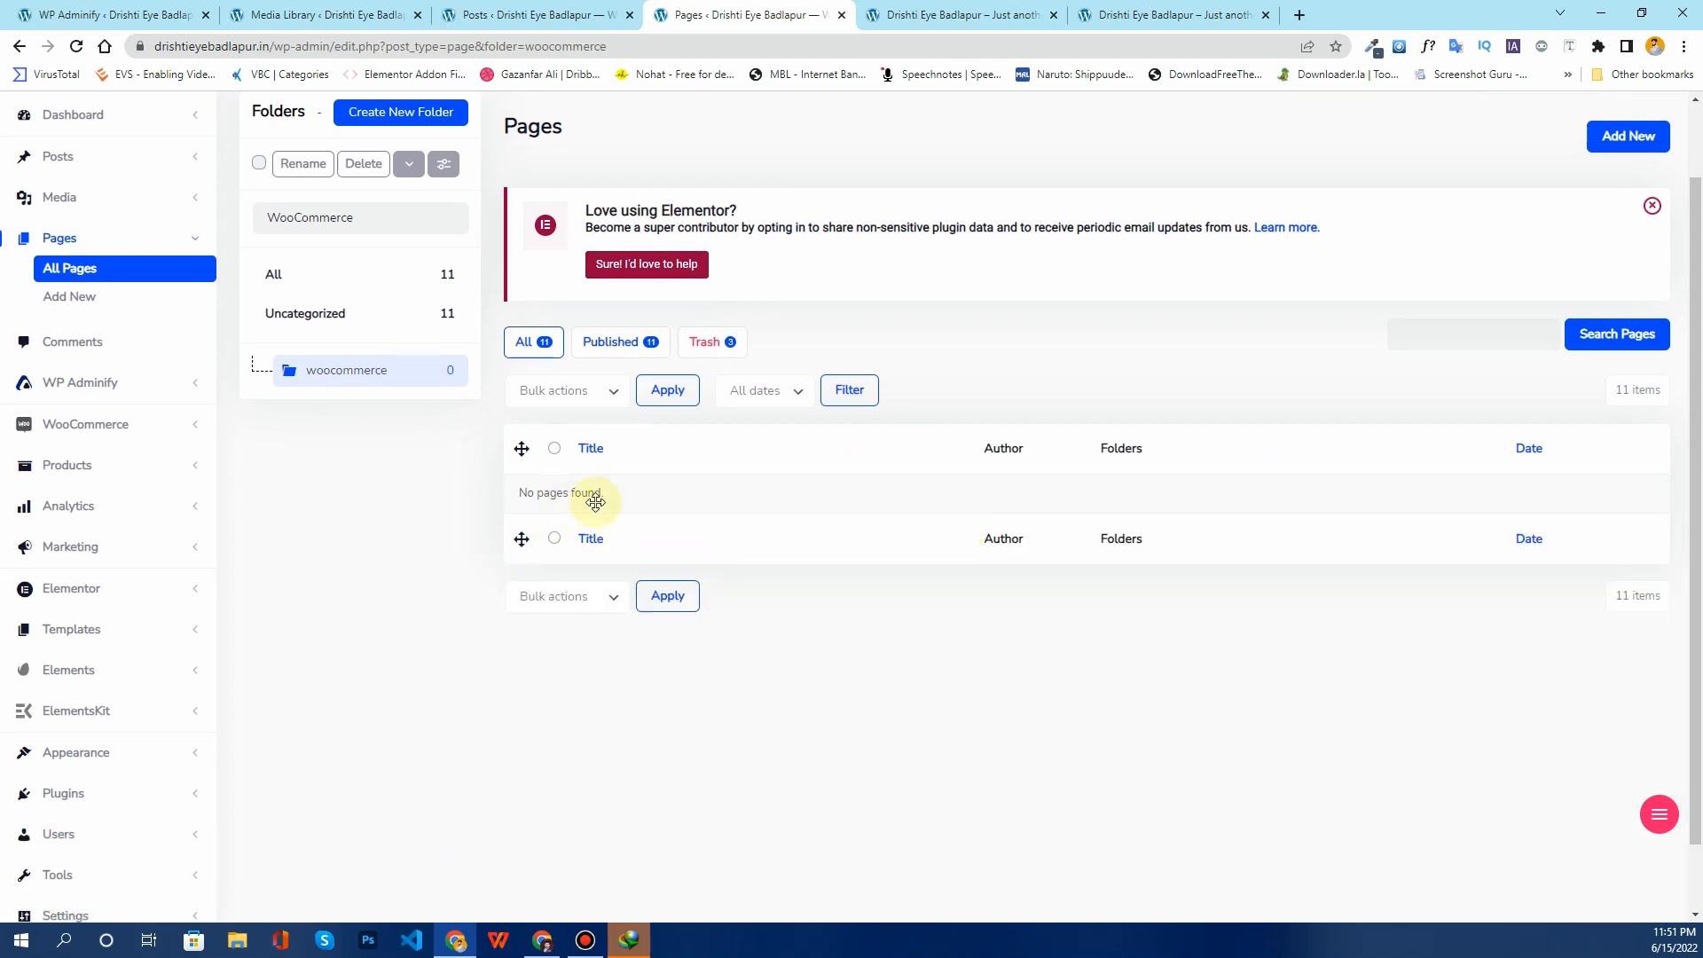
pyautogui.click(1651, 204)
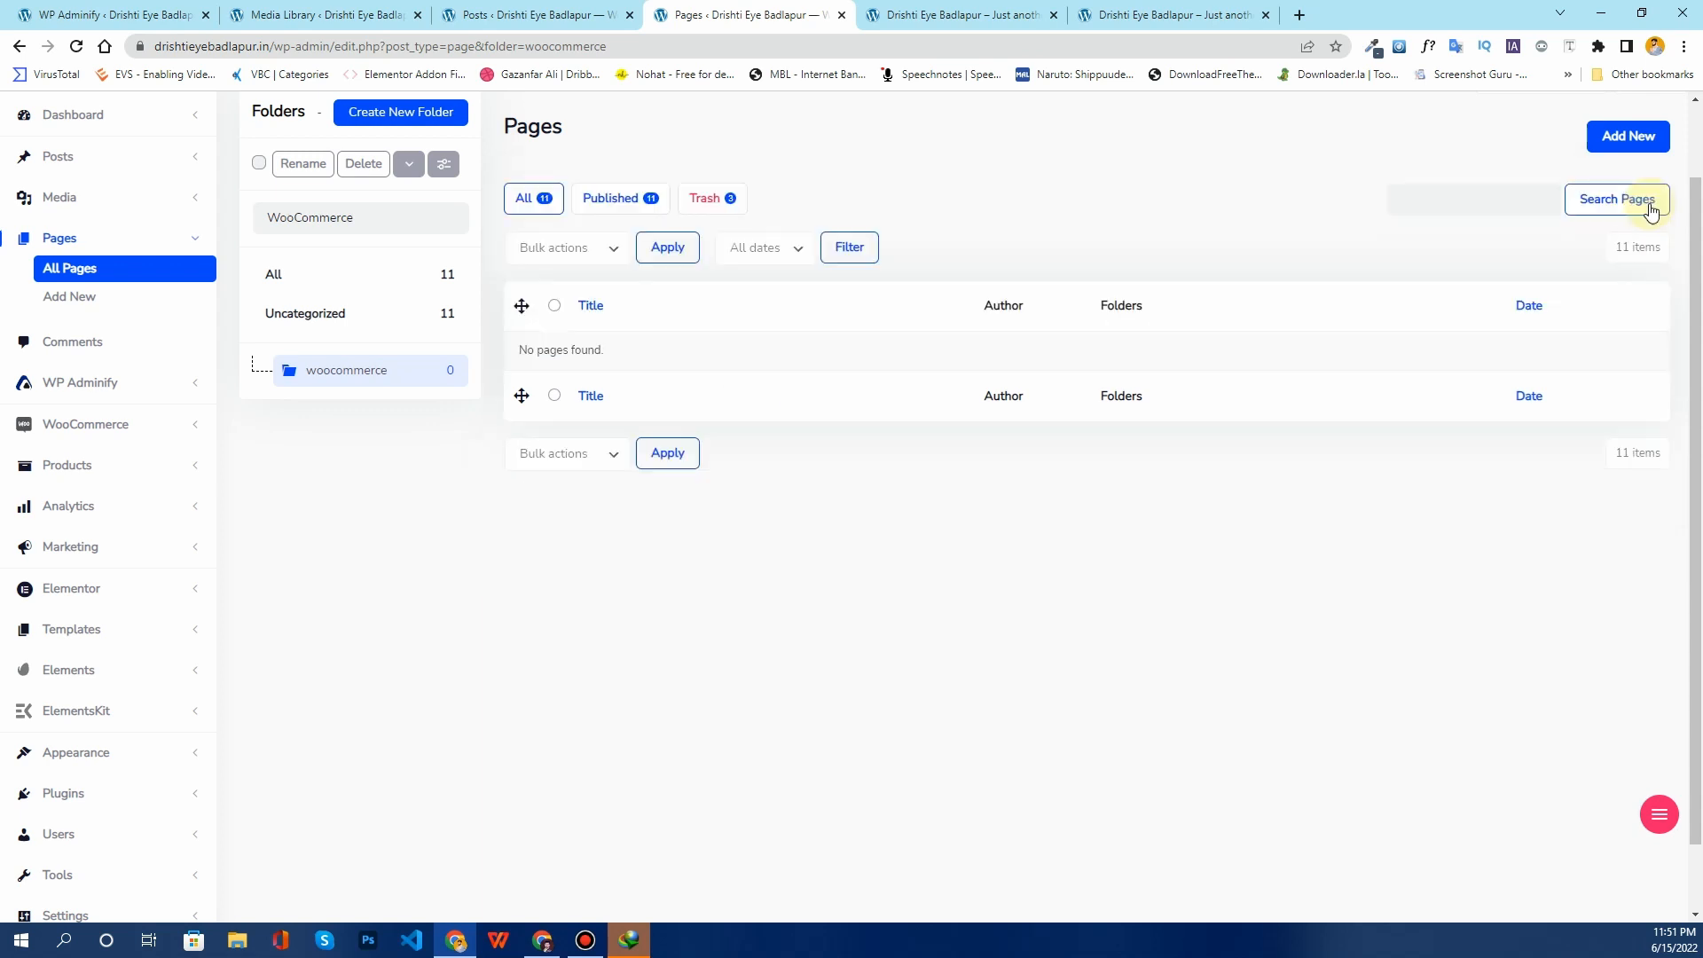
pyautogui.click(1607, 145)
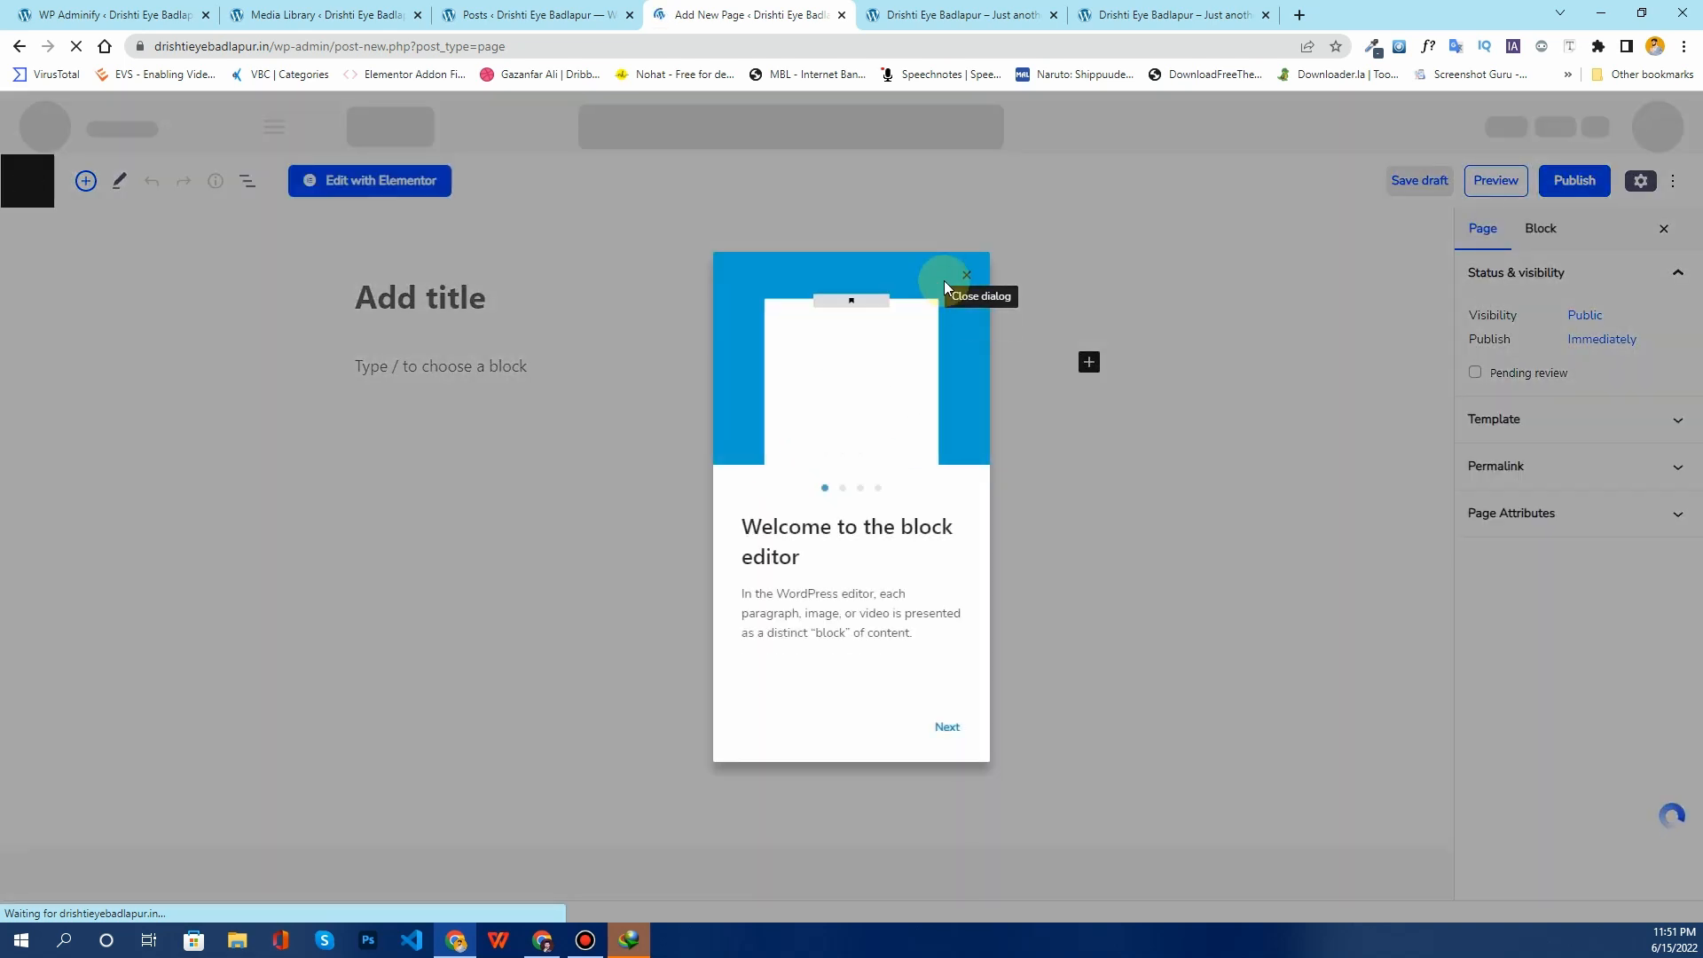
# Step: Dismiss the block editor welcome guide and turn off fullscreen mode for the new page
pyautogui.click(968, 277)
pyautogui.click(1672, 182)
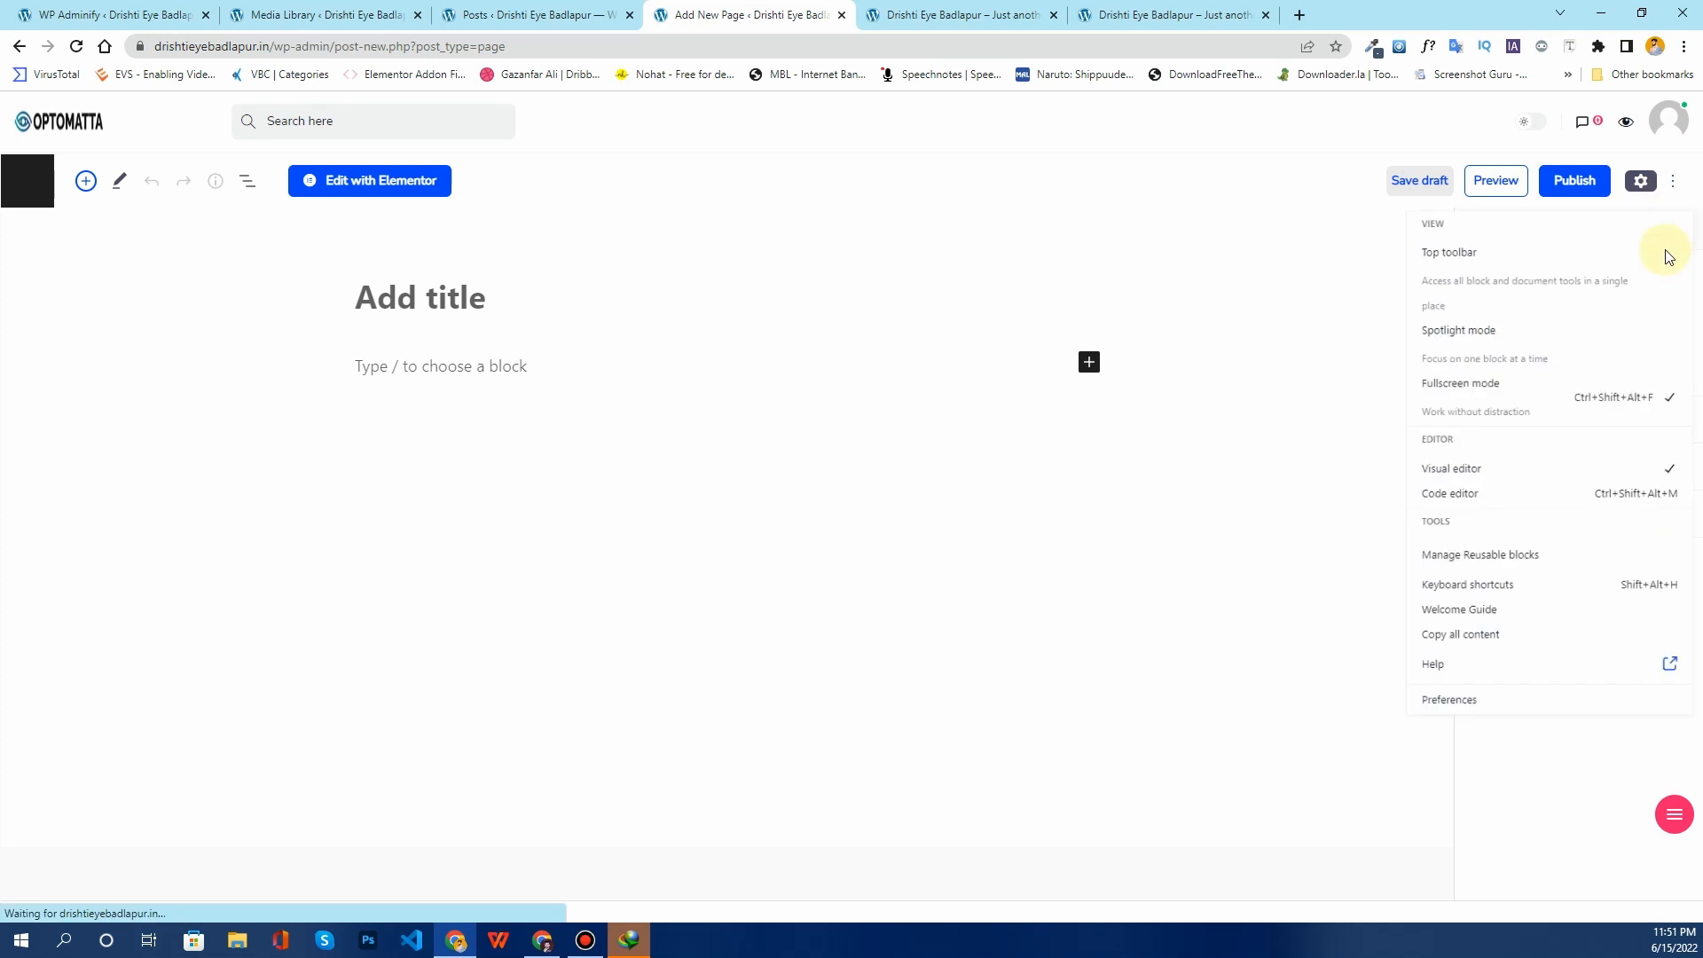
pyautogui.click(1518, 424)
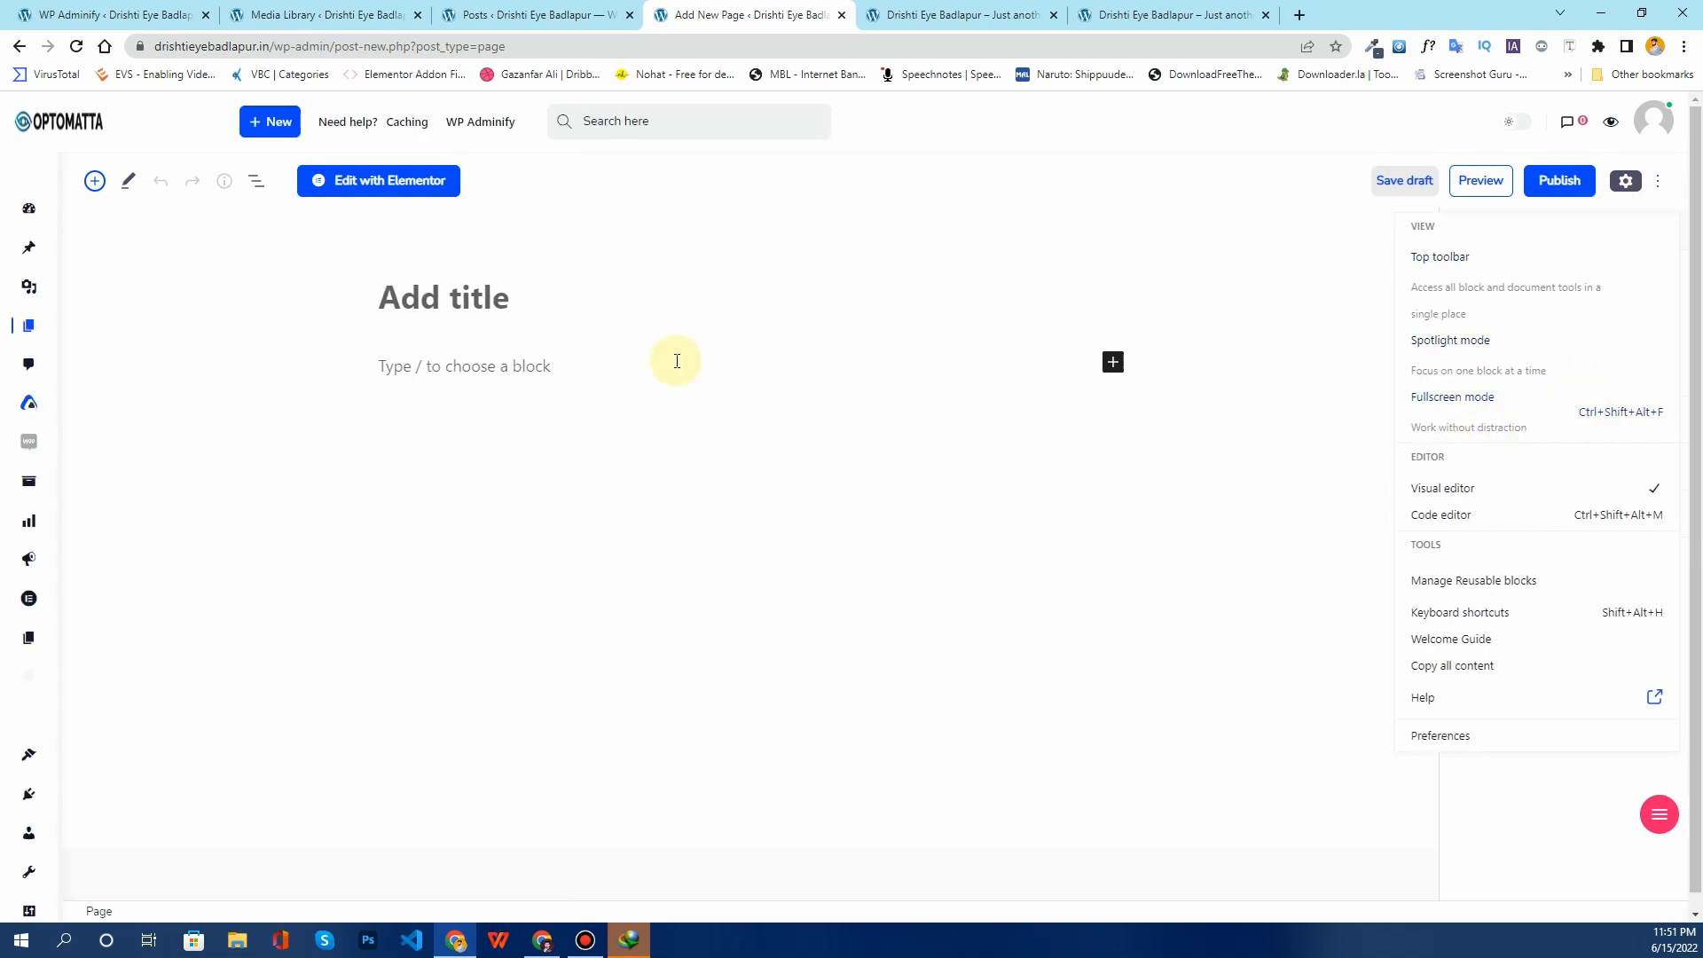
# Step: Title the new page Test Page and publish it
pyautogui.click(497, 319)
pyautogui.write('Te')
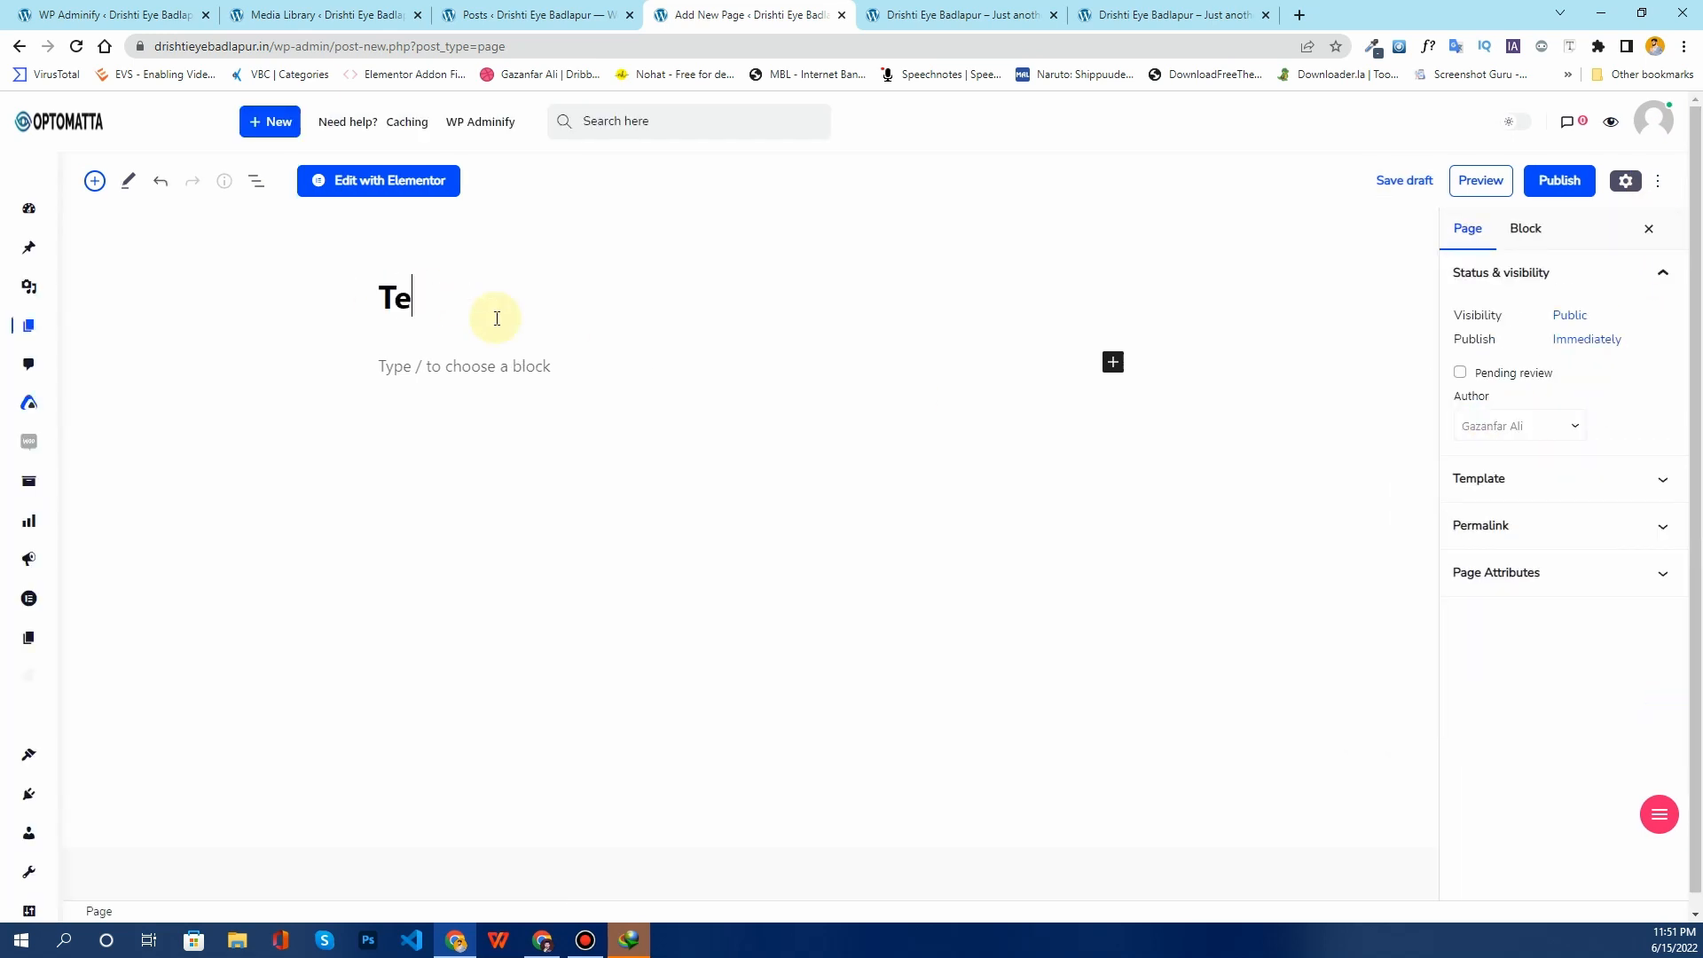
pyautogui.write('st Page')
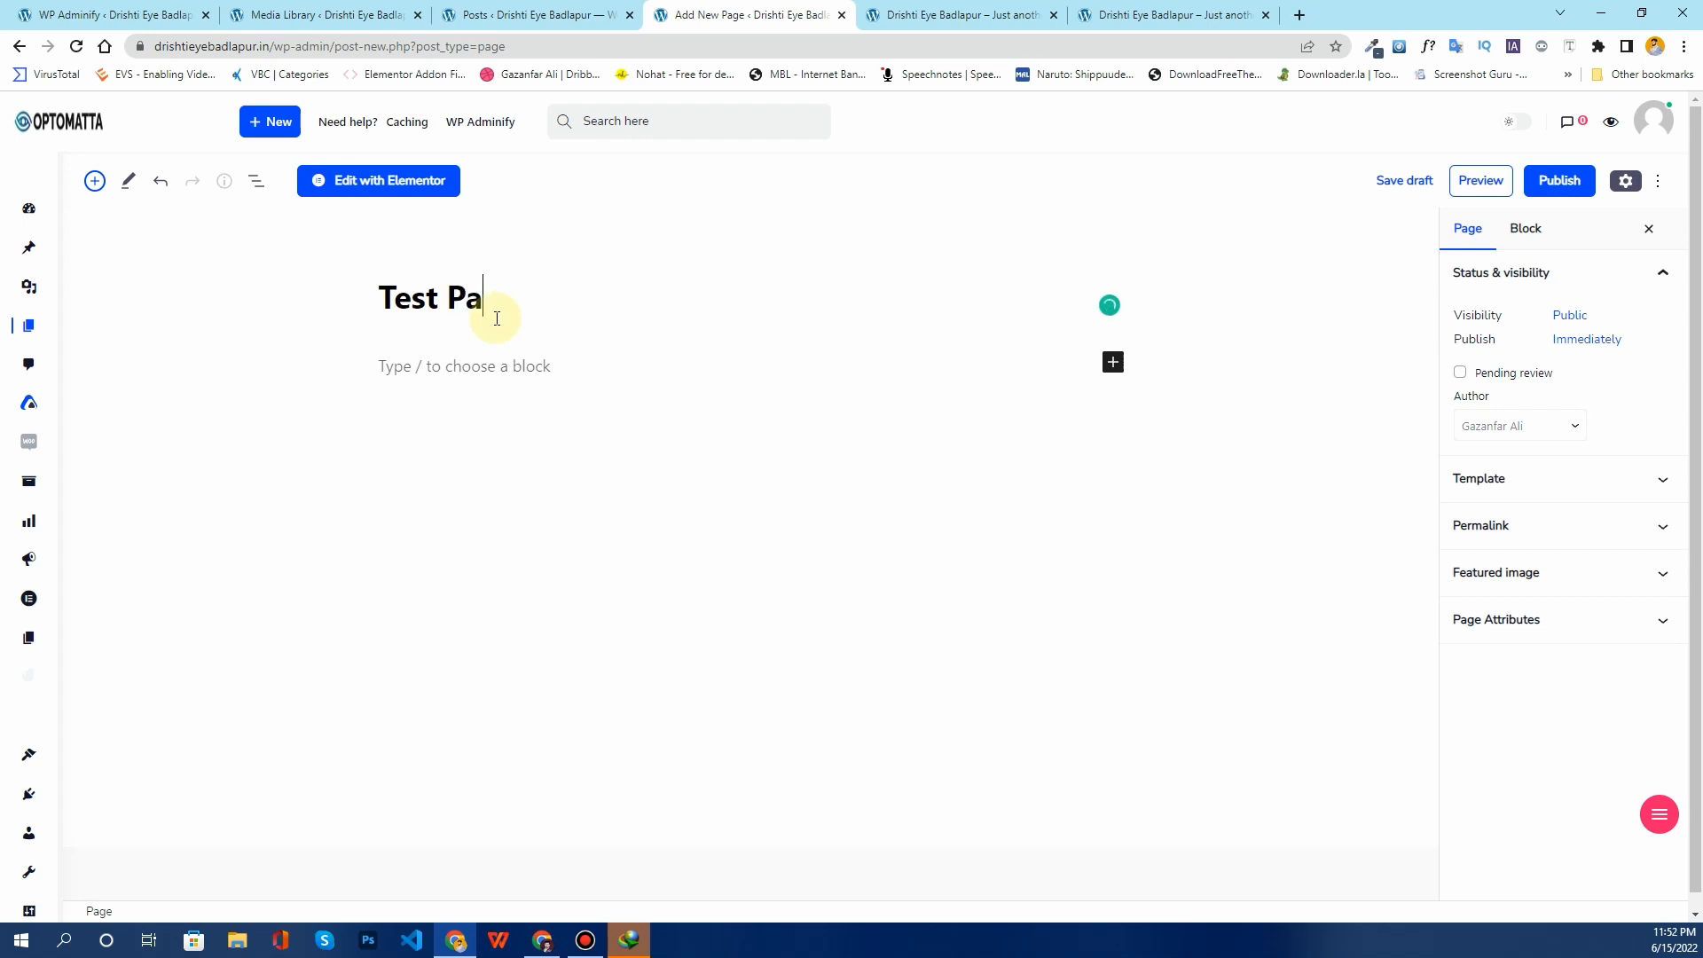
pyautogui.click(1556, 486)
pyautogui.click(1558, 486)
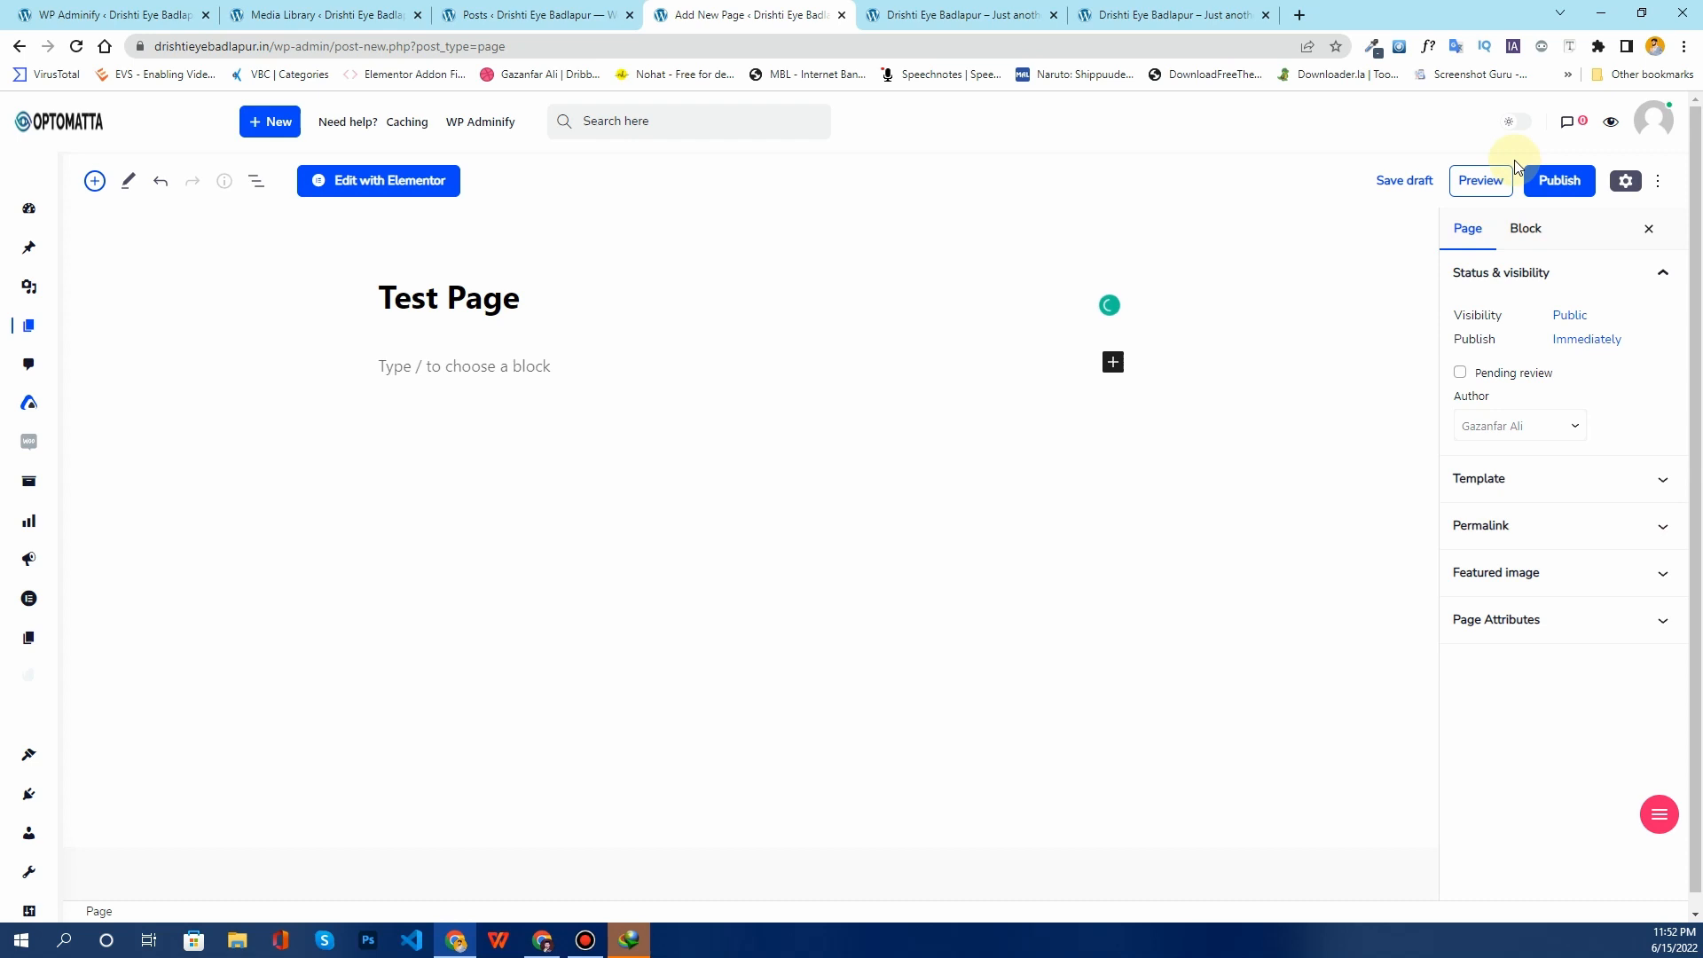
pyautogui.click(1563, 194)
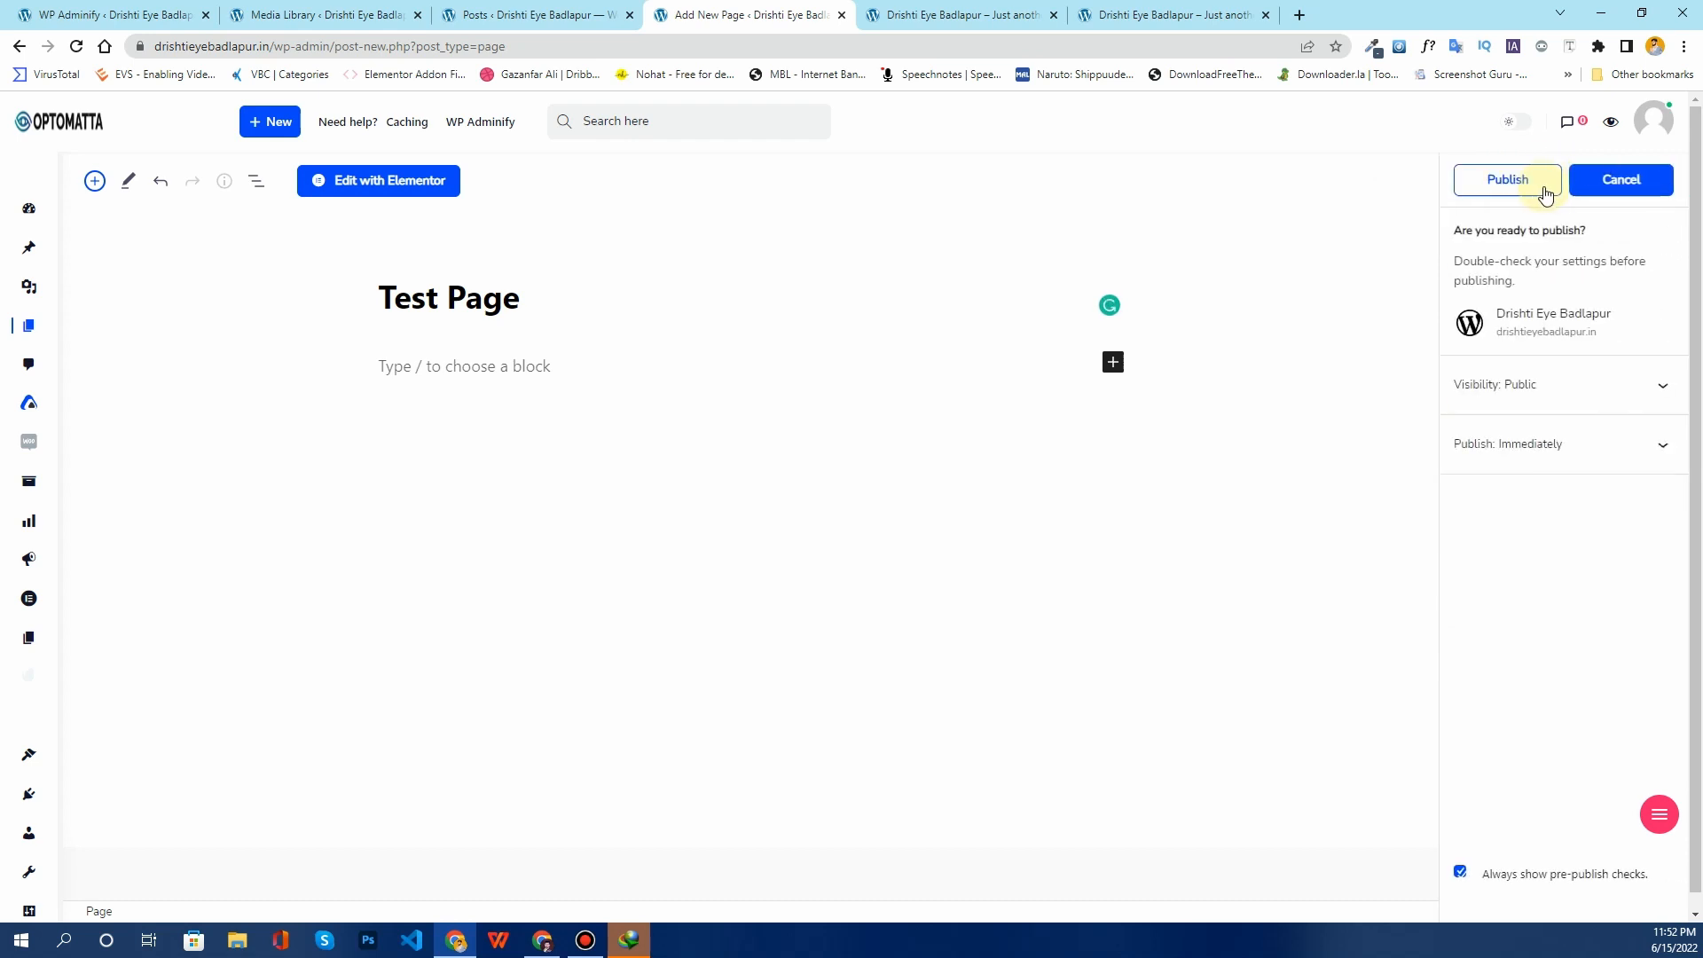
pyautogui.click(1538, 187)
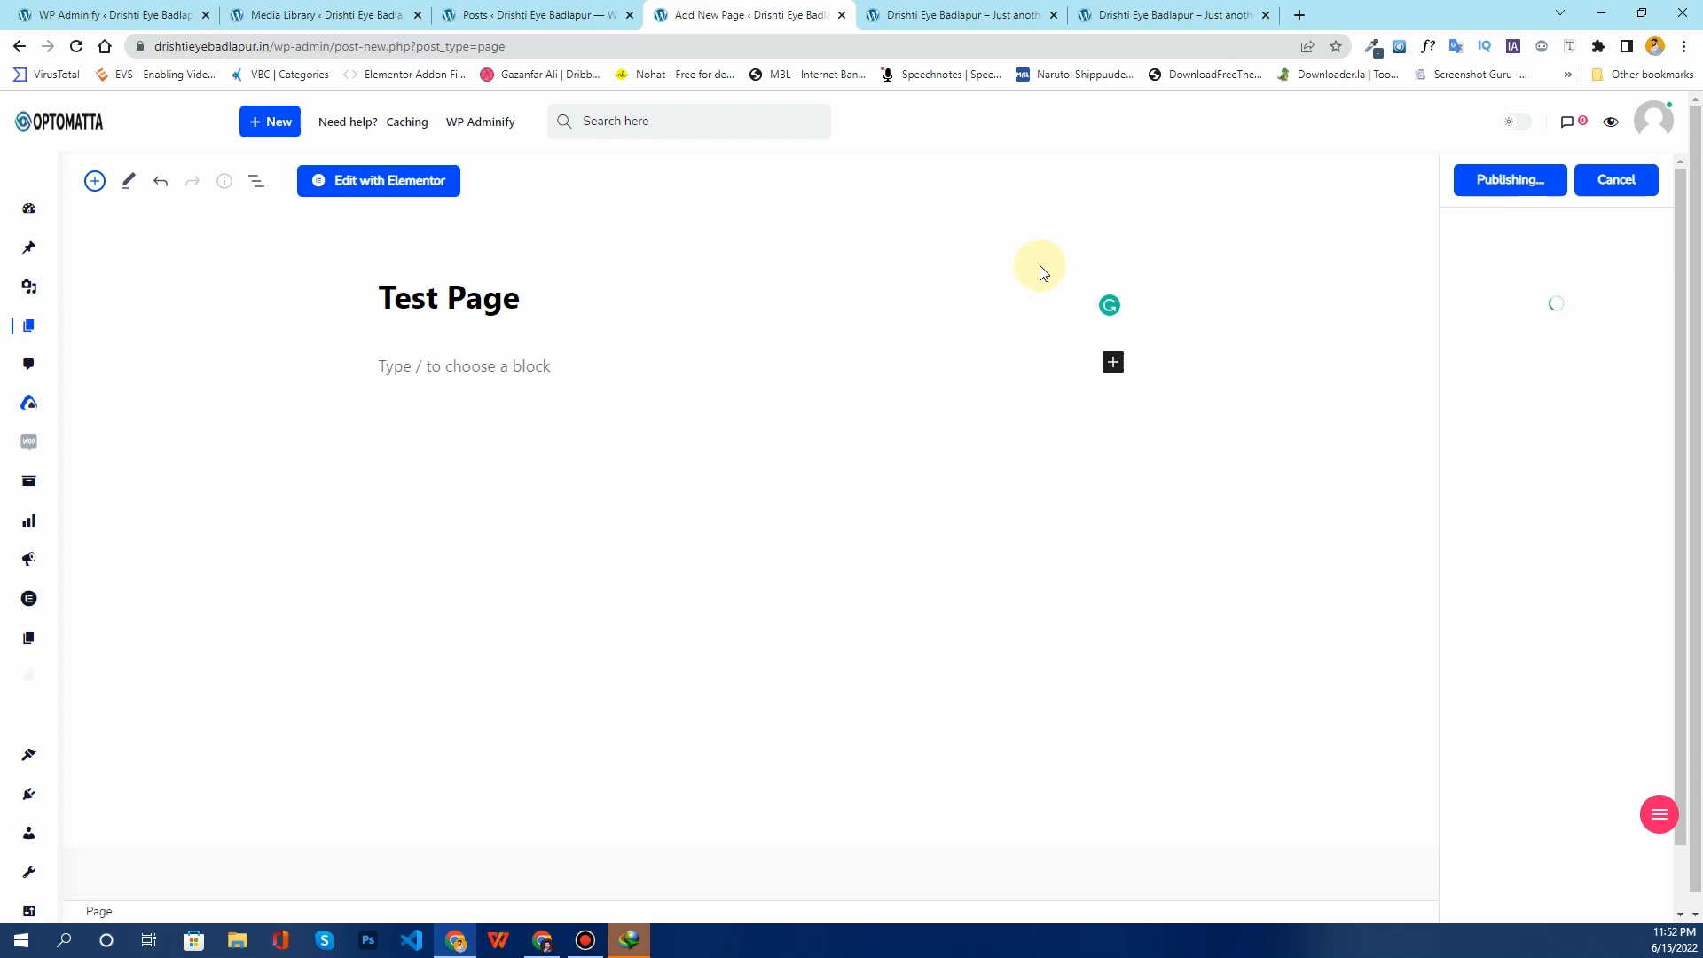
# Step: Return to the list of all pages, view the woocommerce folder, and switch back to the All view
pyautogui.moveTo(21, 328)
pyautogui.click(100, 353)
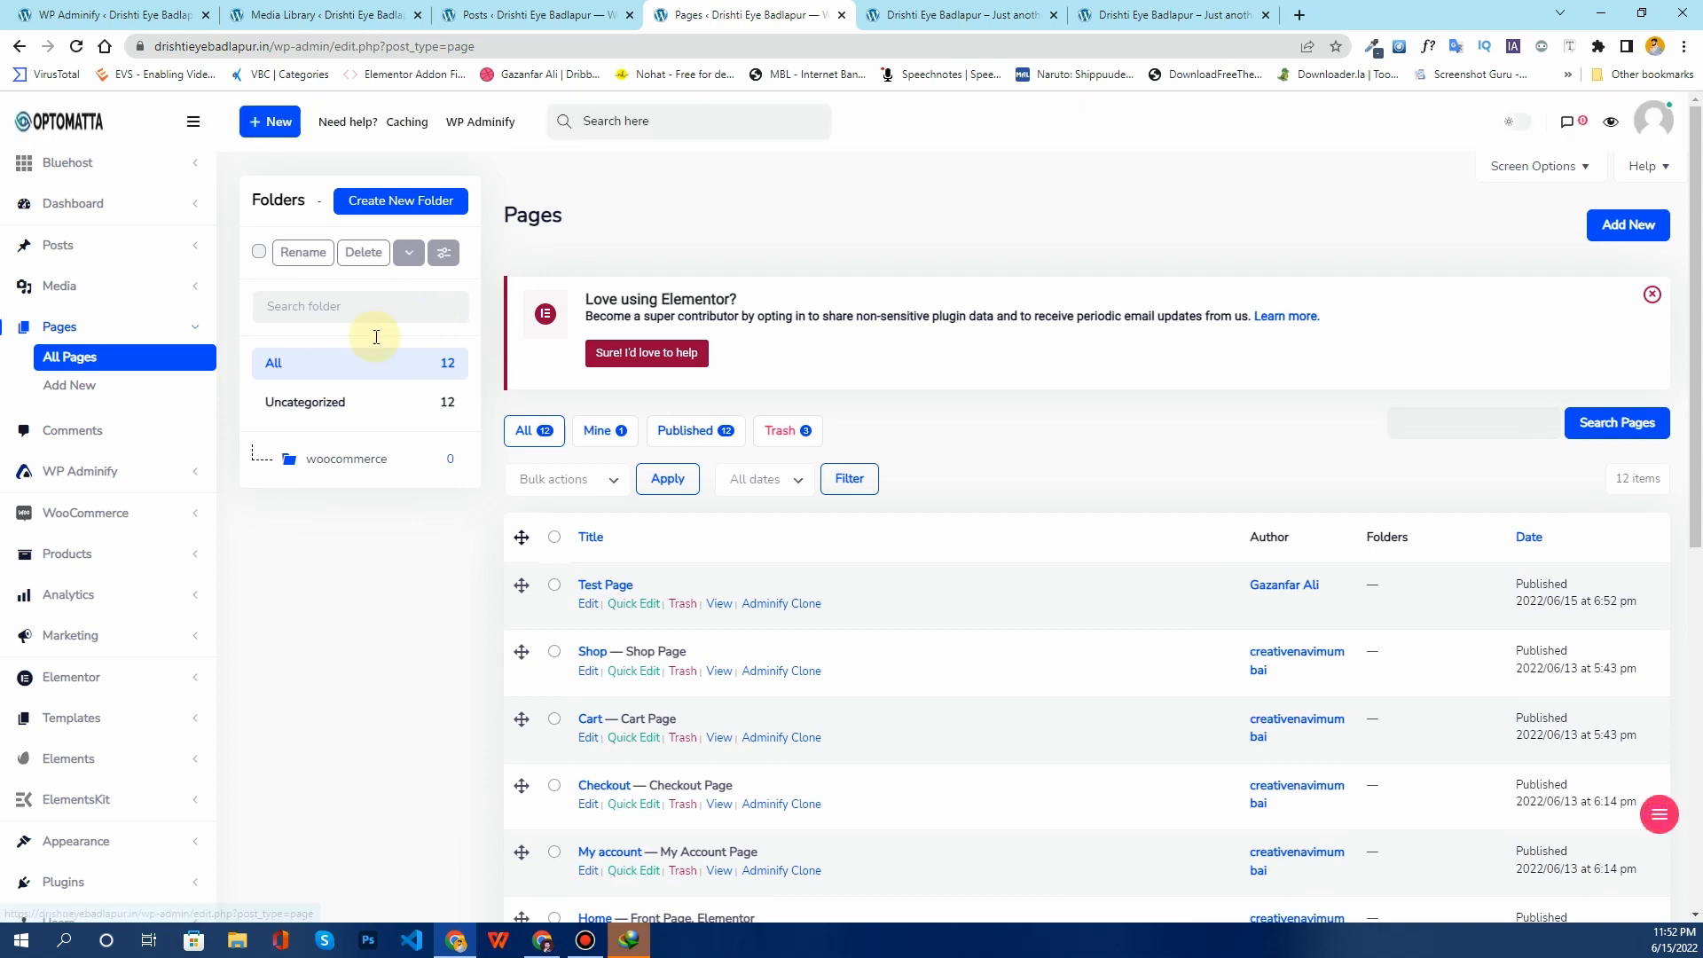
pyautogui.click(390, 465)
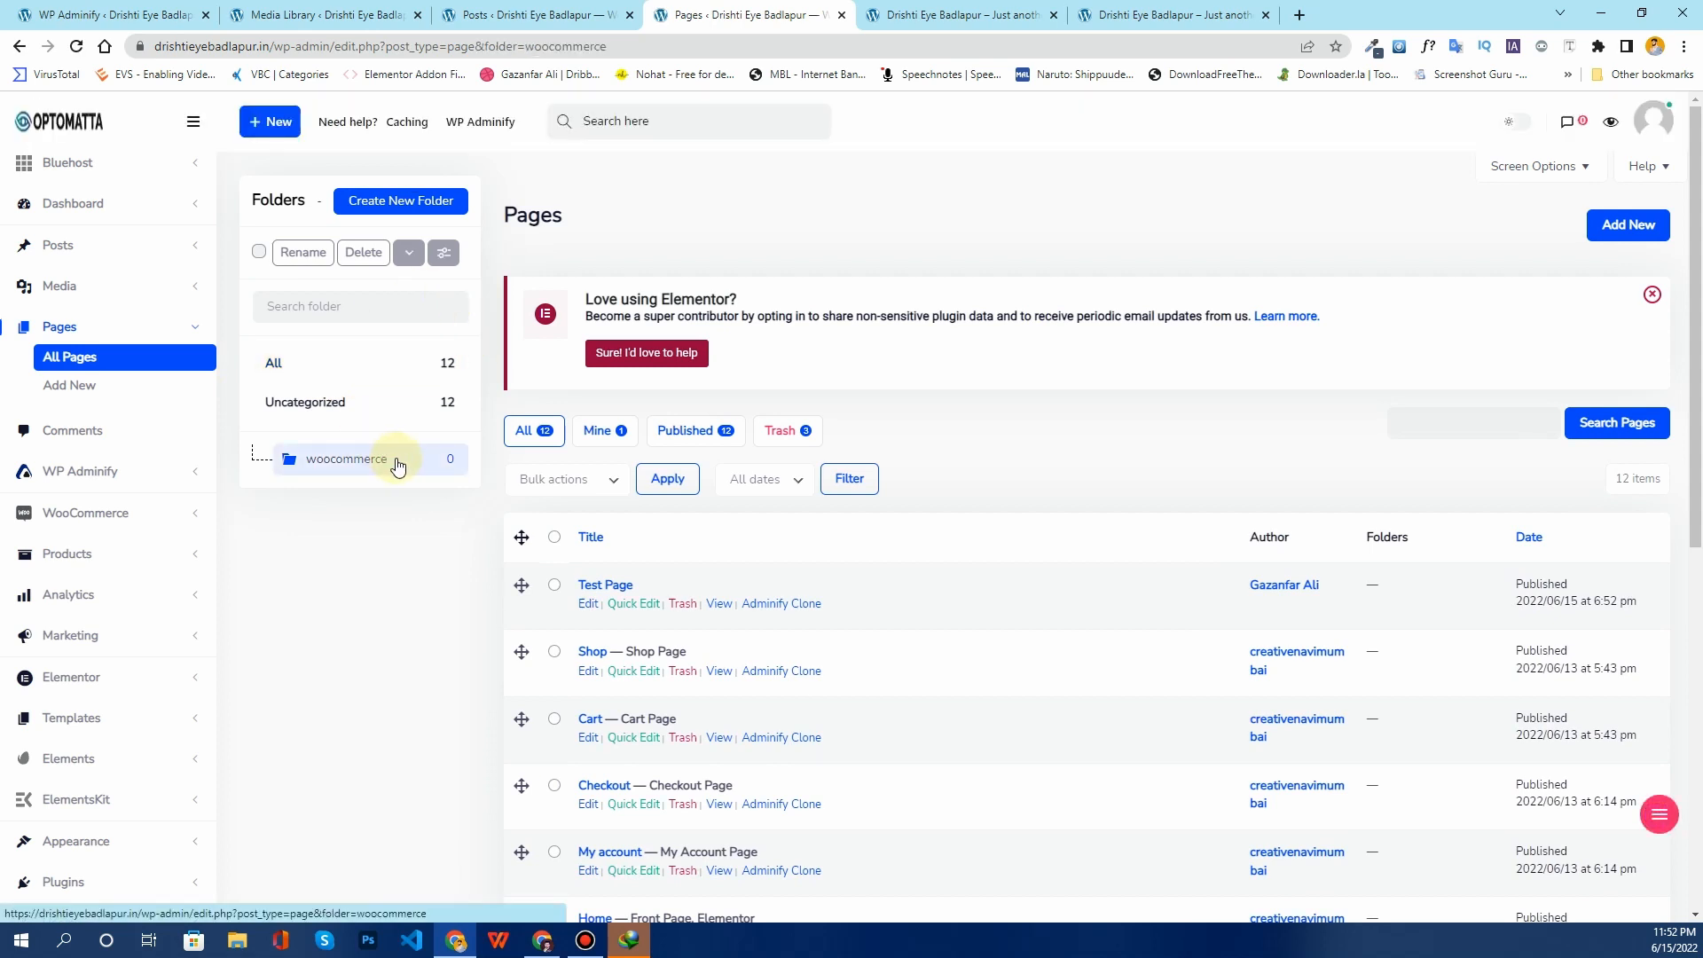
pyautogui.click(340, 361)
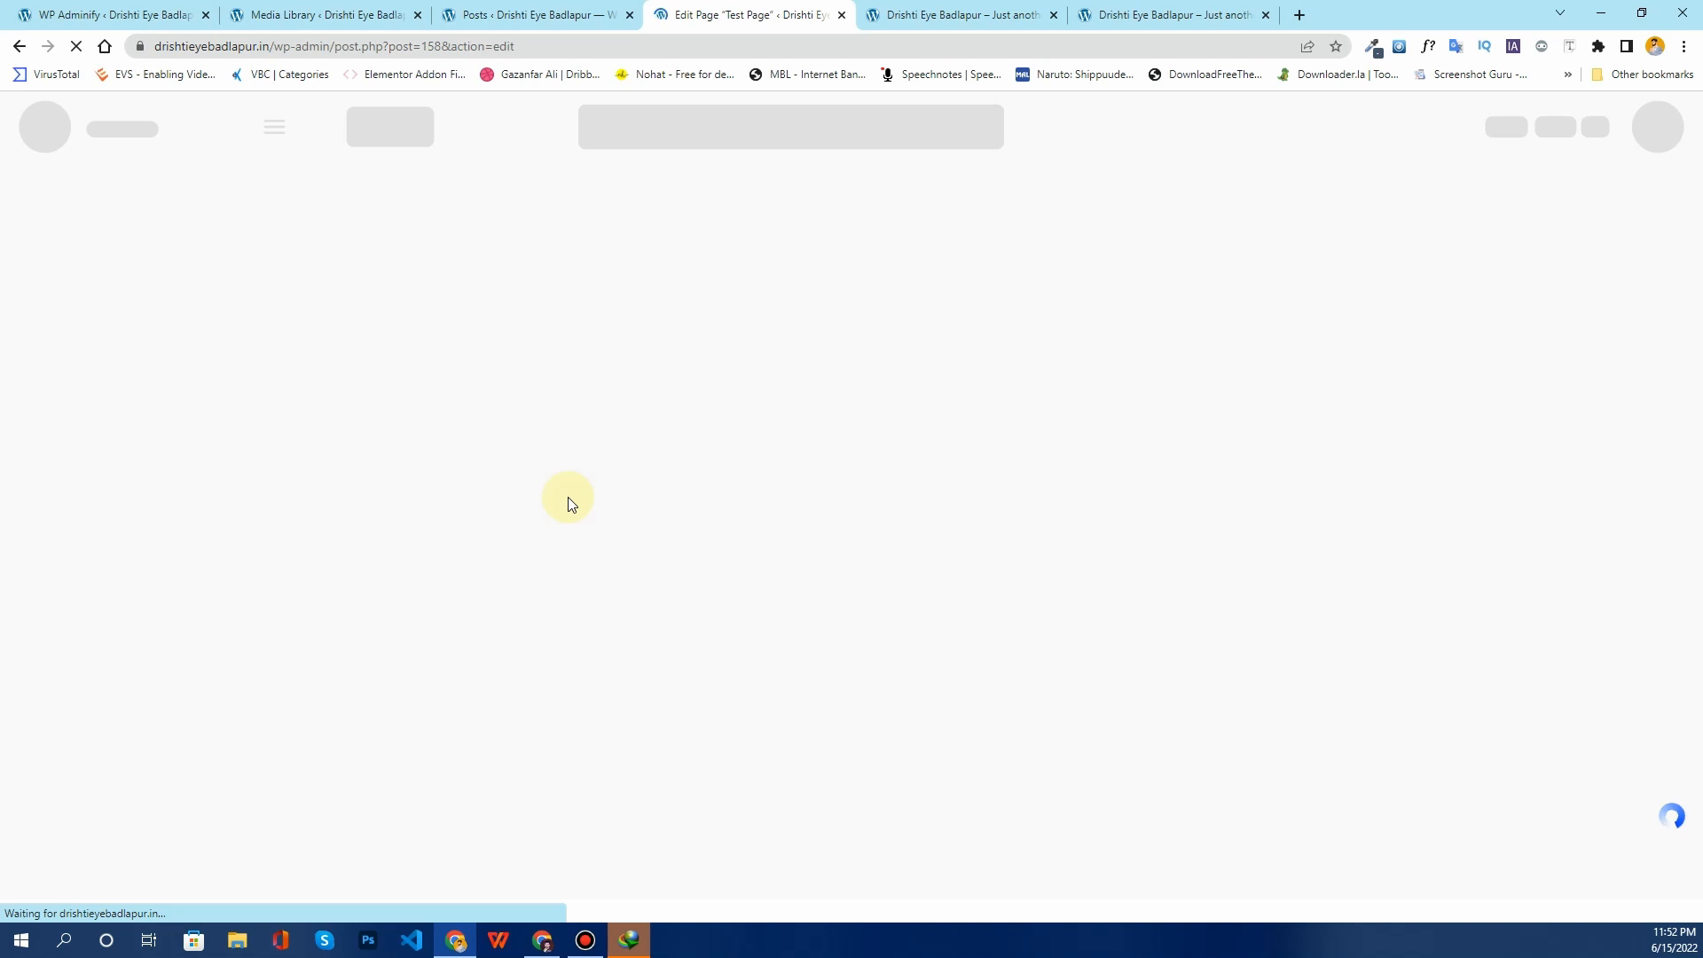
# Step: Check Test Page's page settings and editor options in the block editor, and return to the pages list
pyautogui.click(1554, 406)
pyautogui.click(1554, 406)
pyautogui.click(1552, 430)
pyautogui.click(1552, 432)
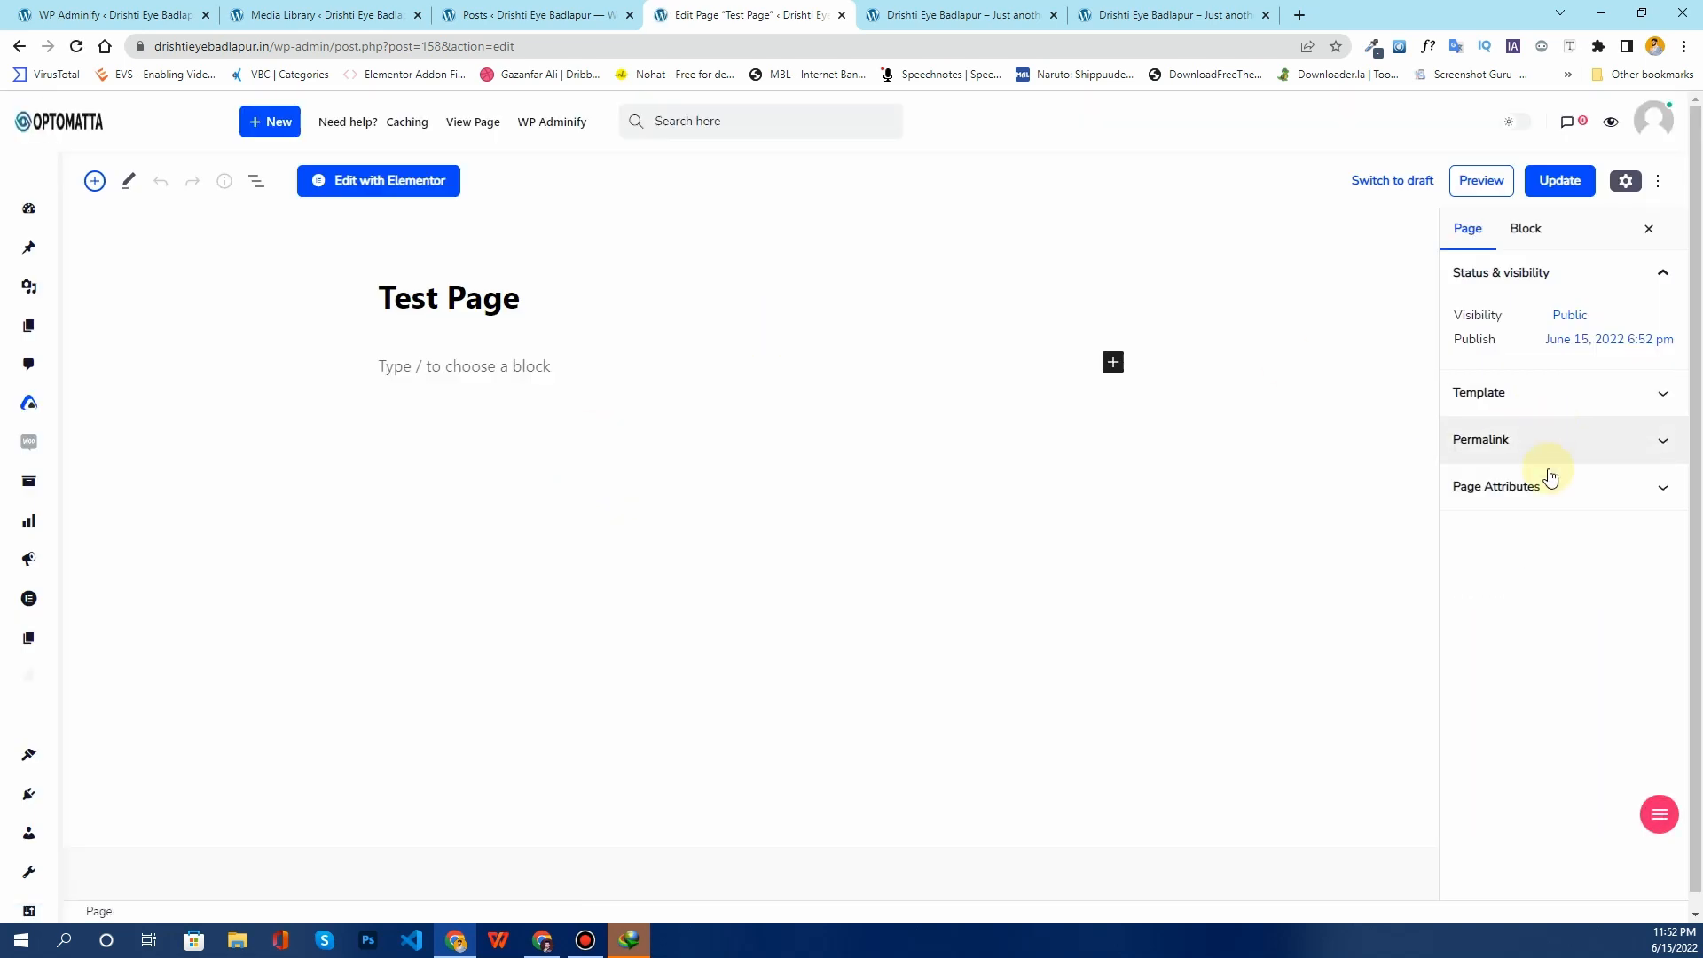
pyautogui.click(1549, 479)
pyautogui.click(1549, 480)
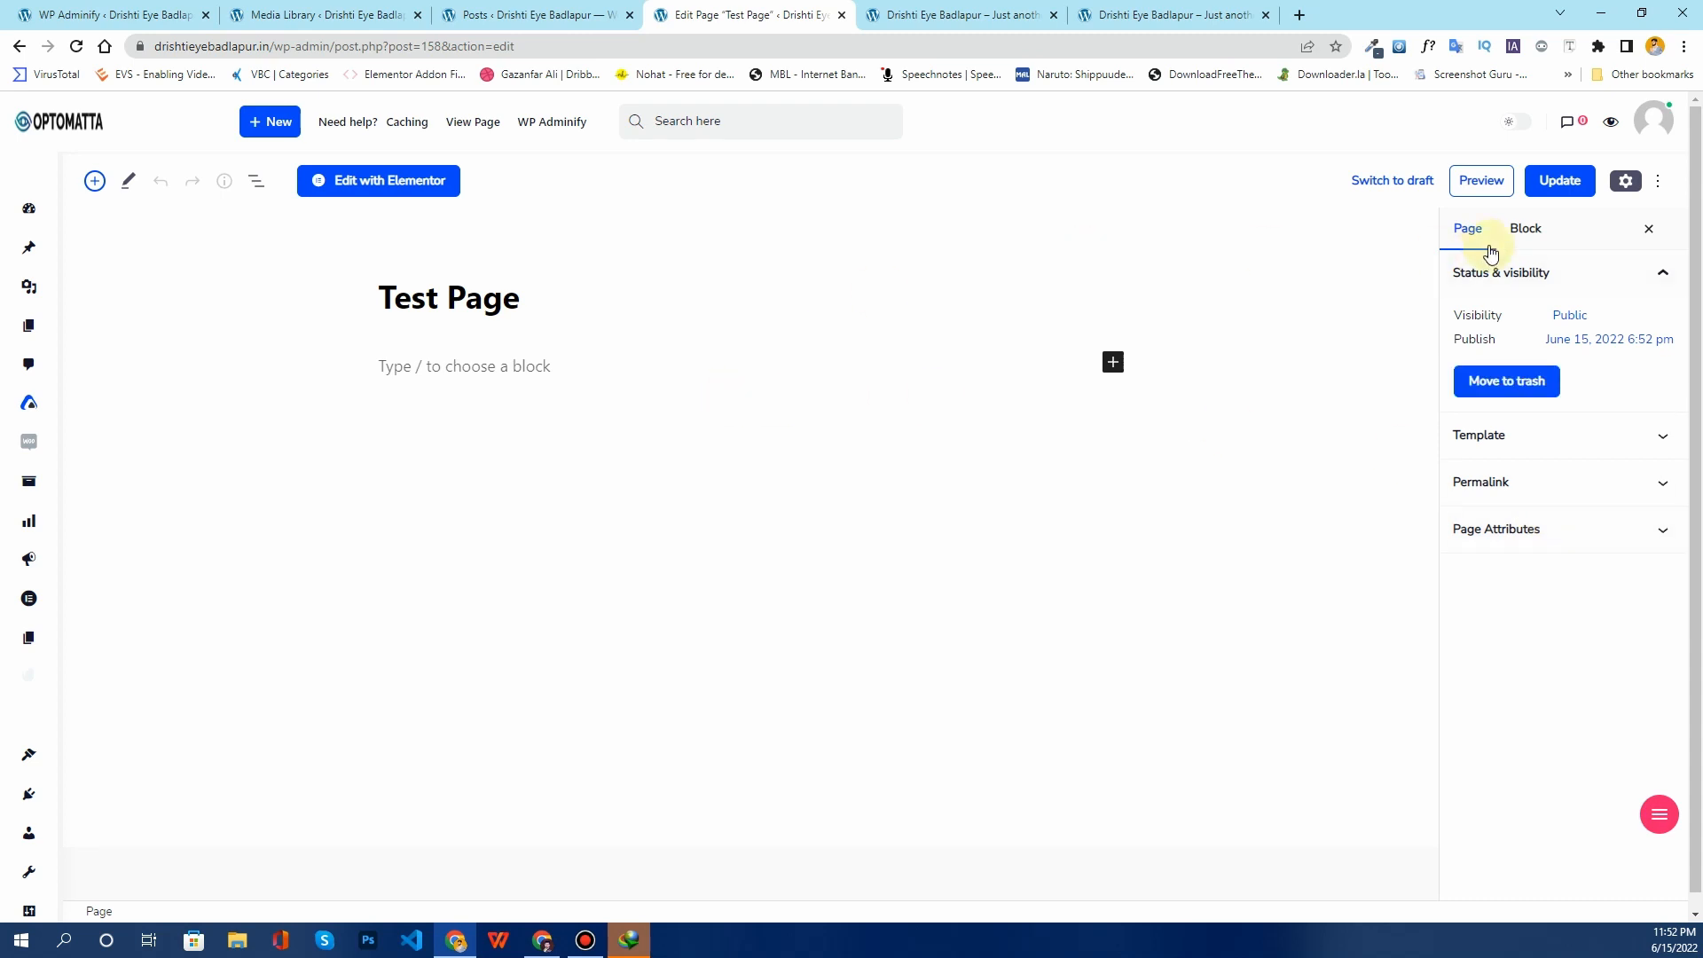
pyautogui.click(1657, 186)
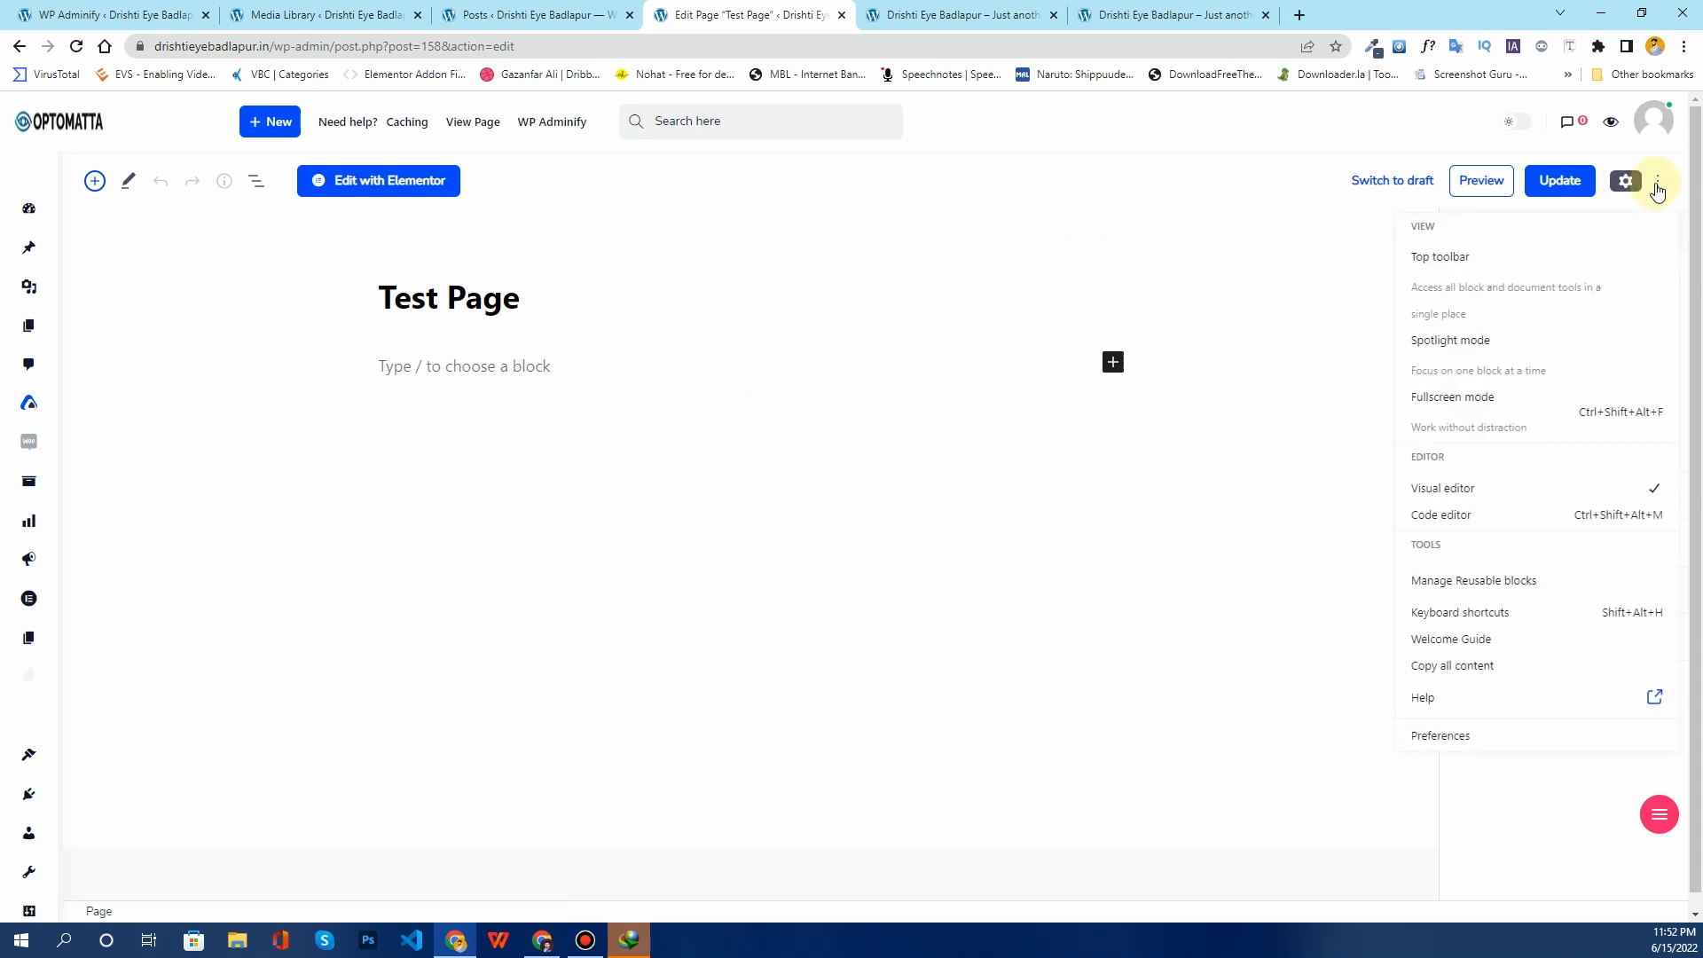
pyautogui.click(1656, 188)
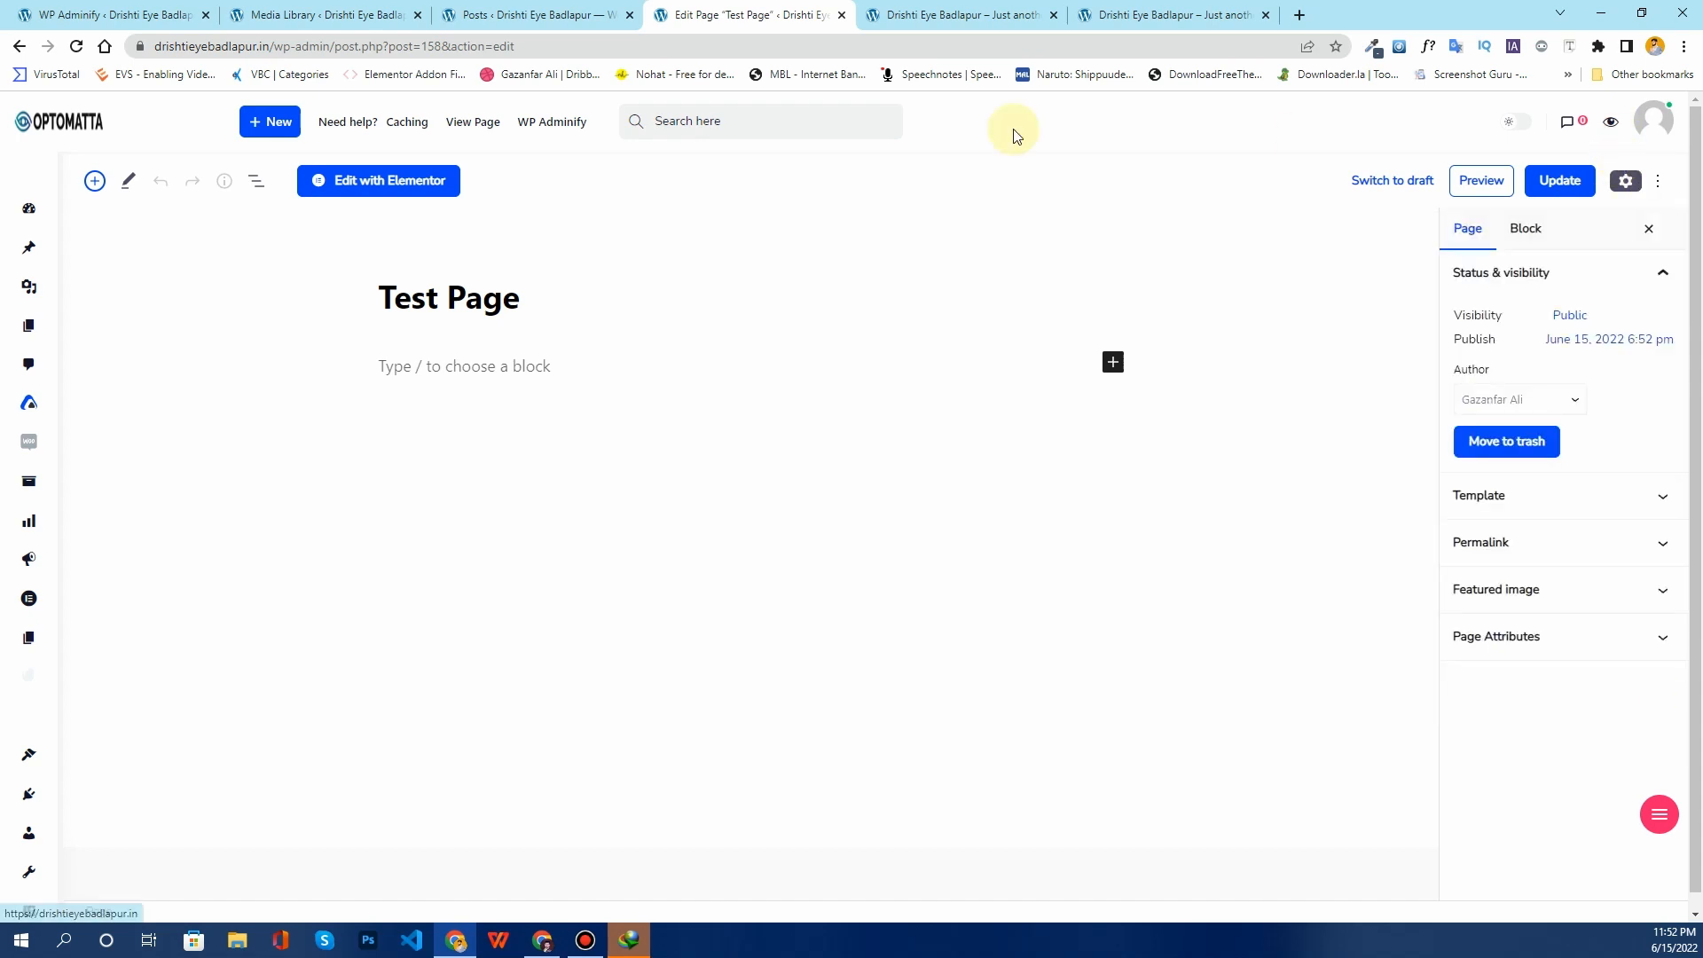
pyautogui.click(21, 49)
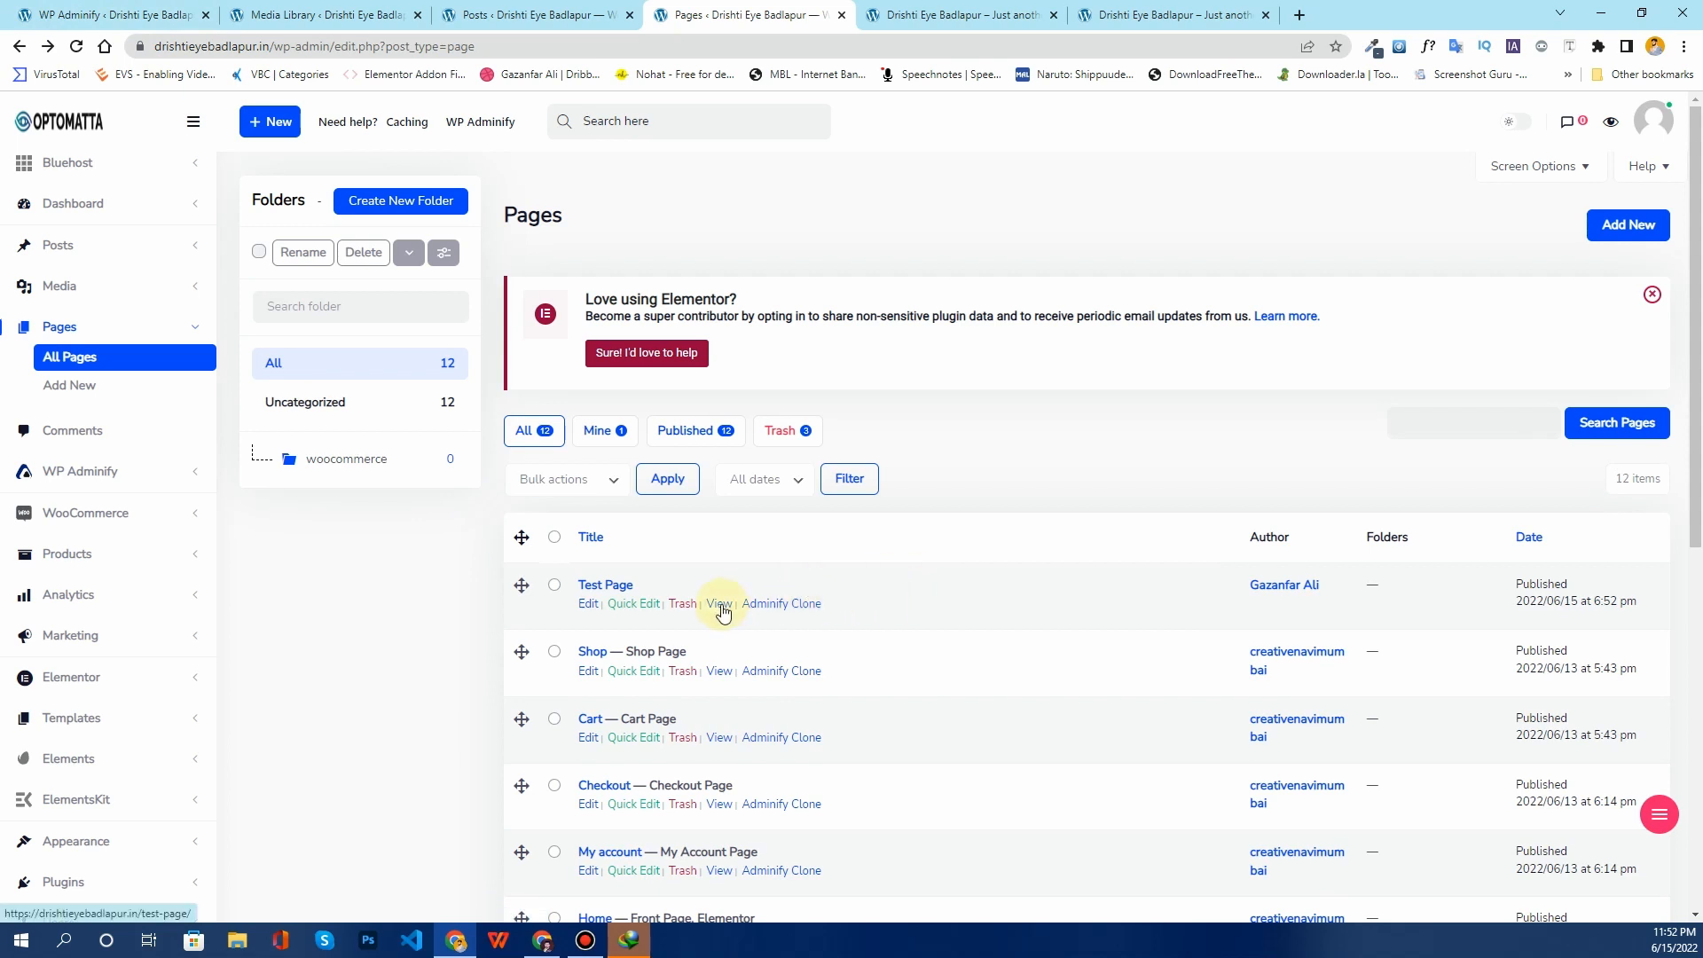
# Step: Review Test Page's Quick Edit fields, including the parent page choices, and update it without changing any values
pyautogui.click(631, 604)
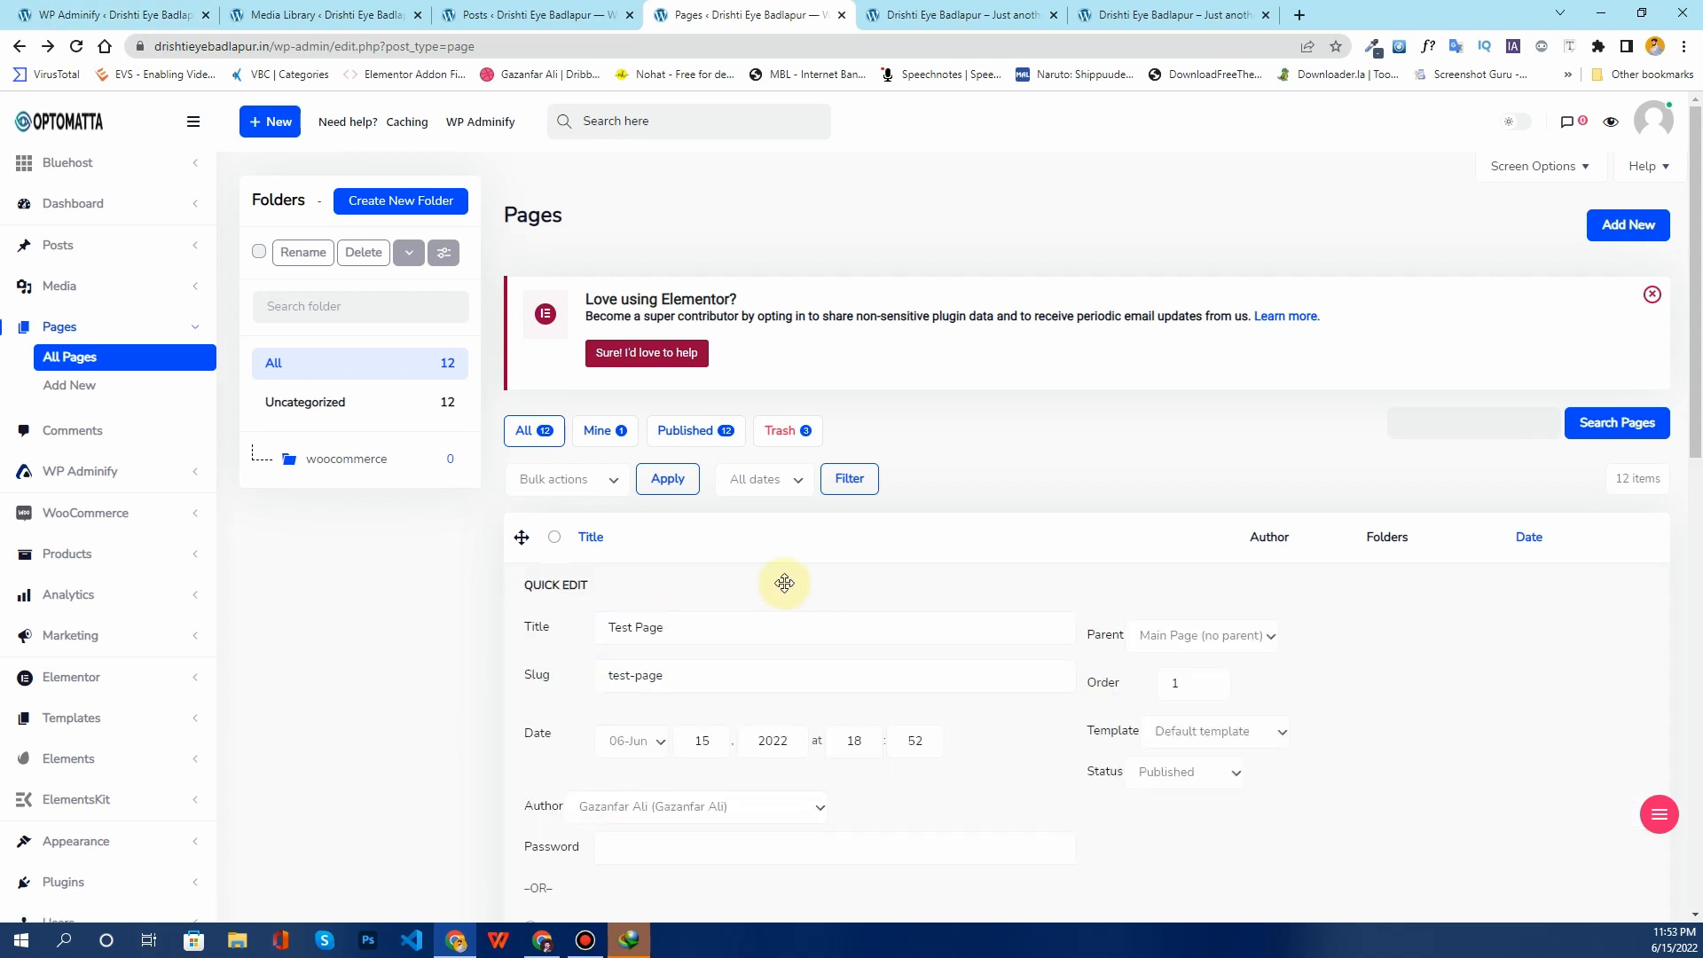
pyautogui.scroll(-1, 784, 583)
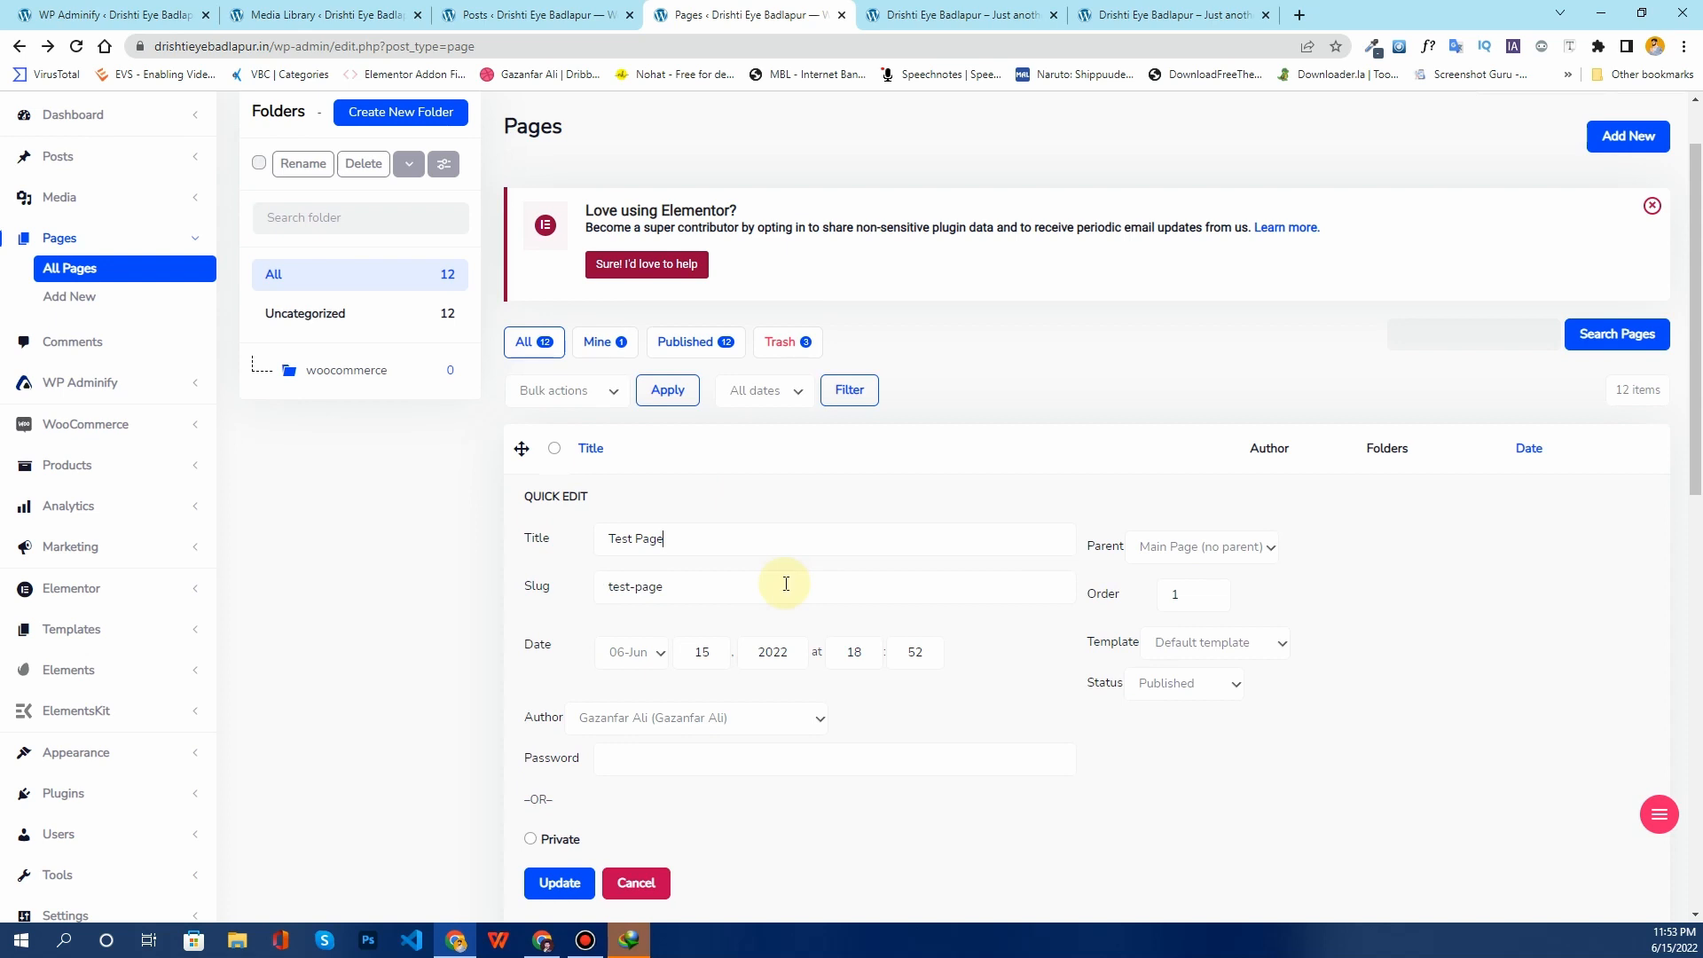
pyautogui.click(1207, 559)
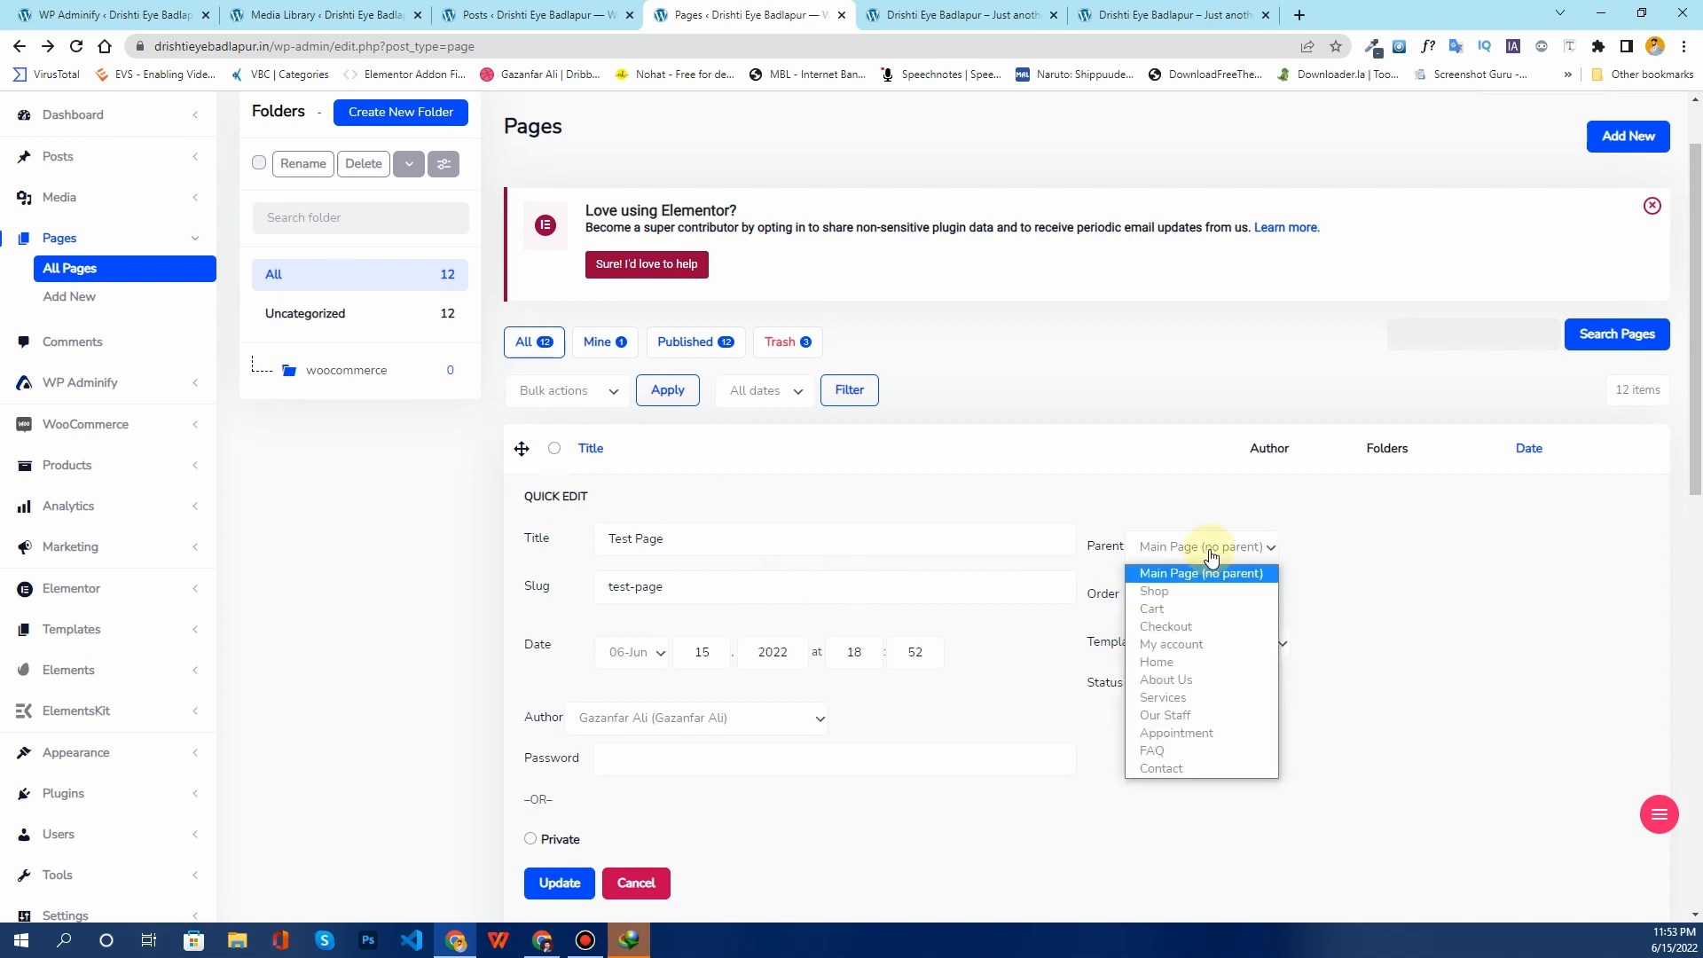
pyautogui.click(1211, 556)
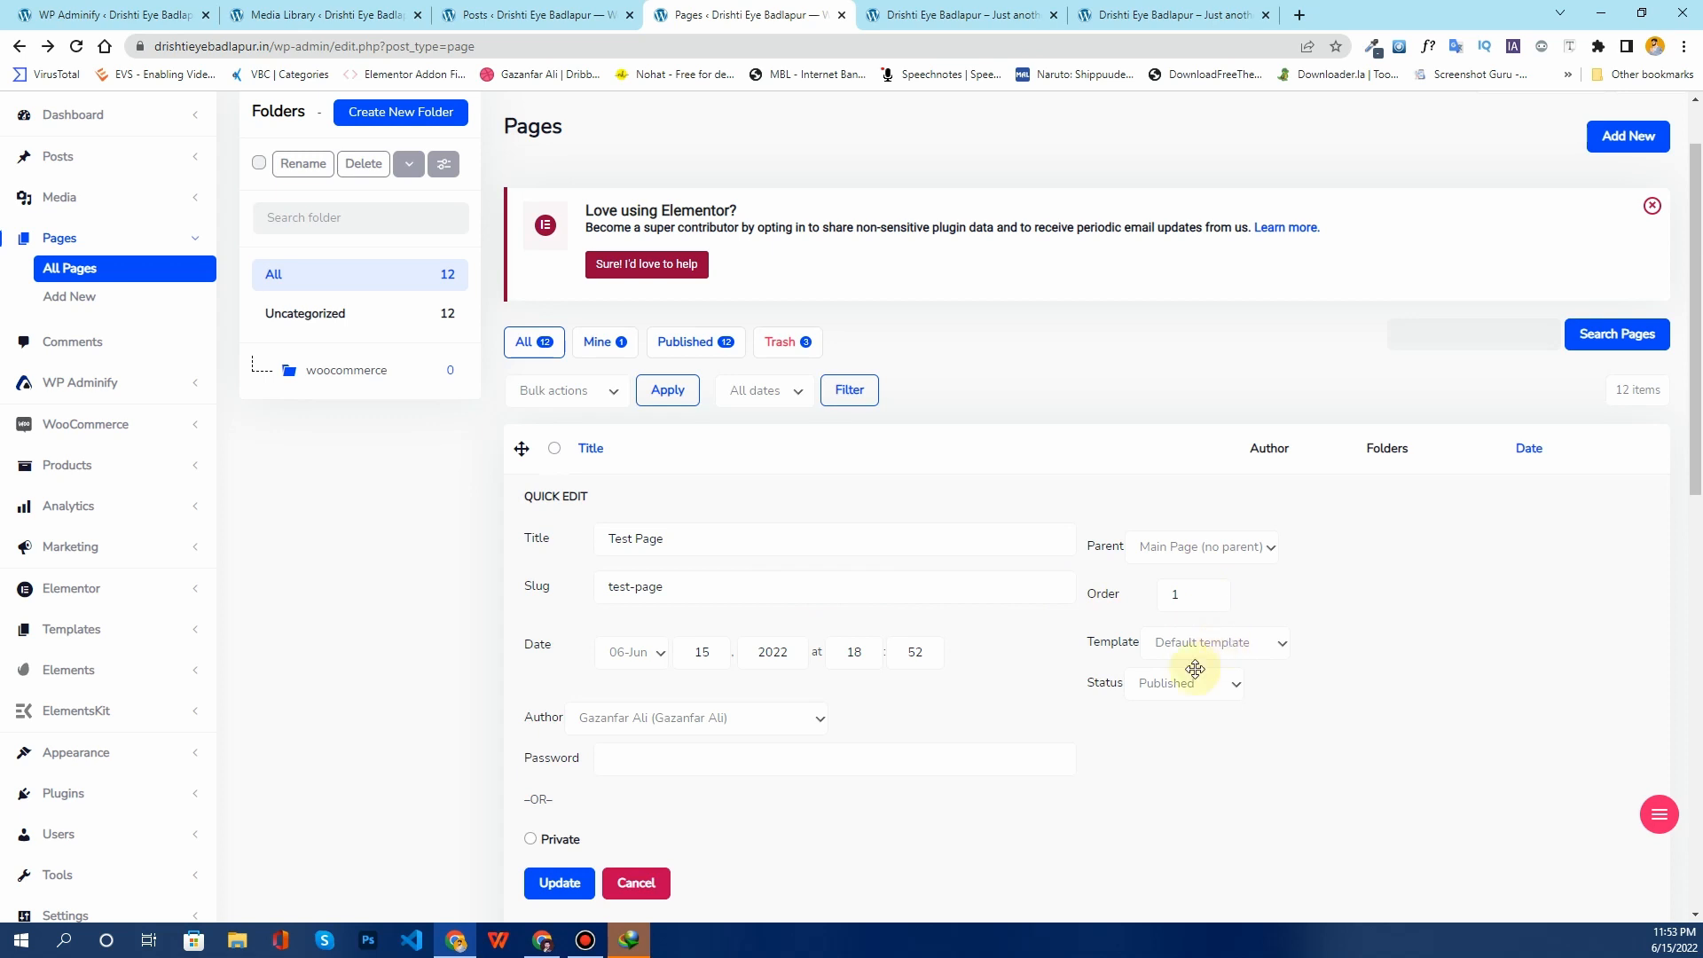
pyautogui.scroll(-2, 923, 677)
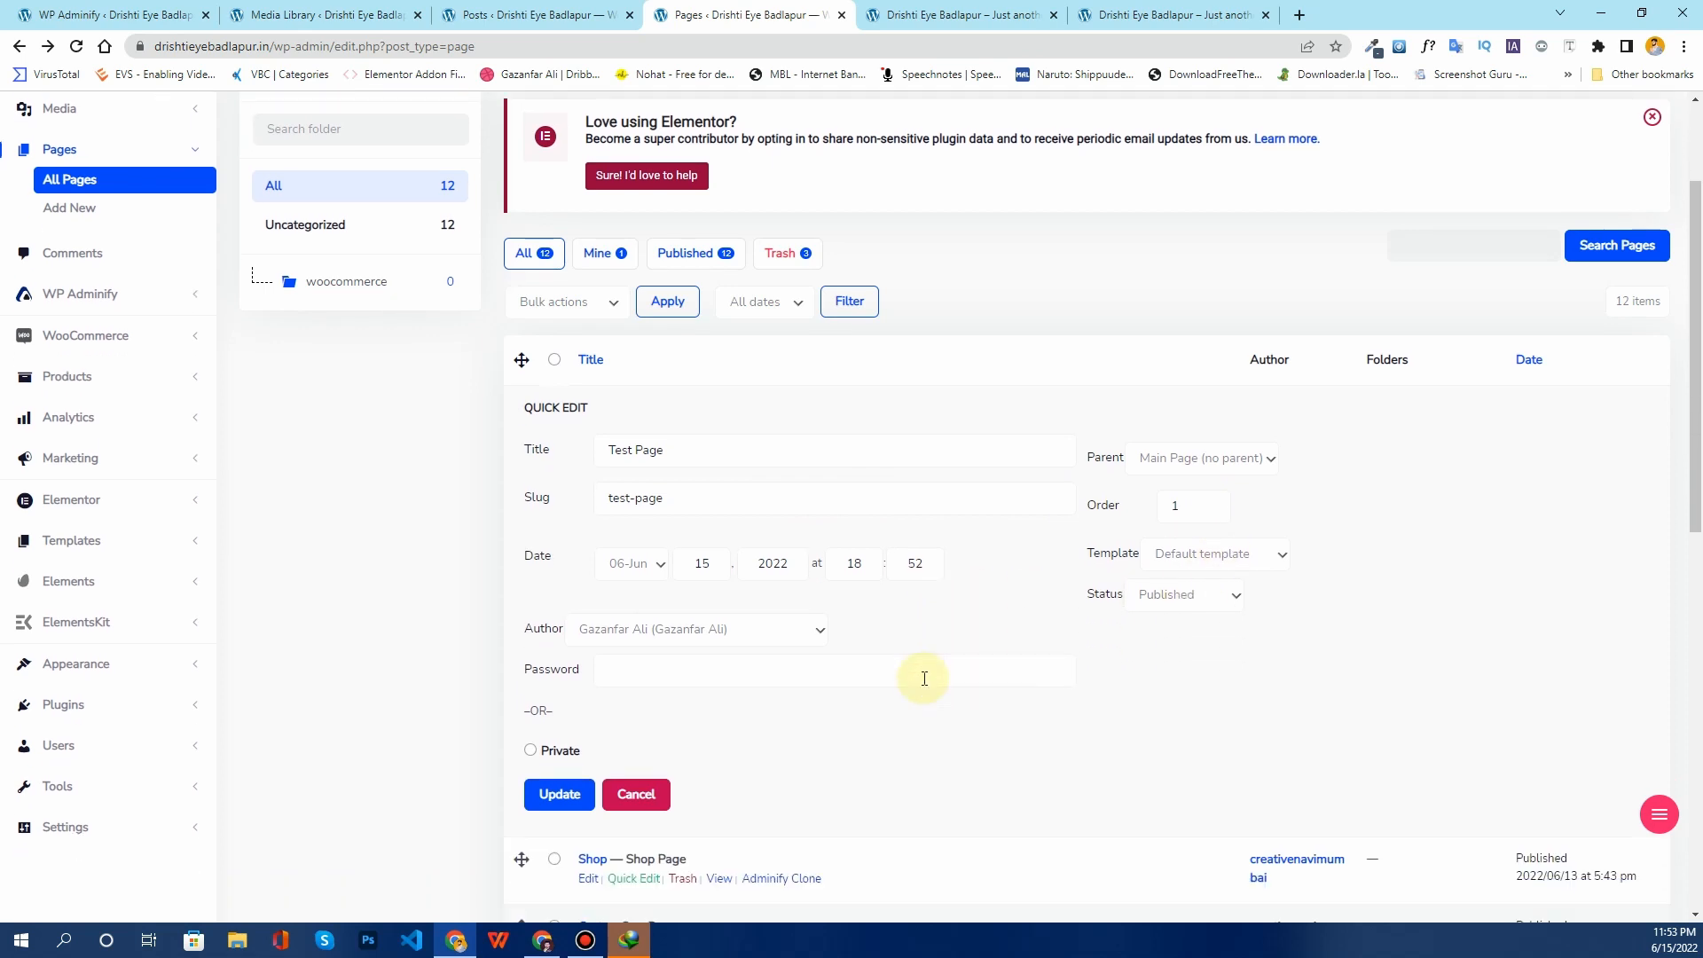
pyautogui.click(568, 716)
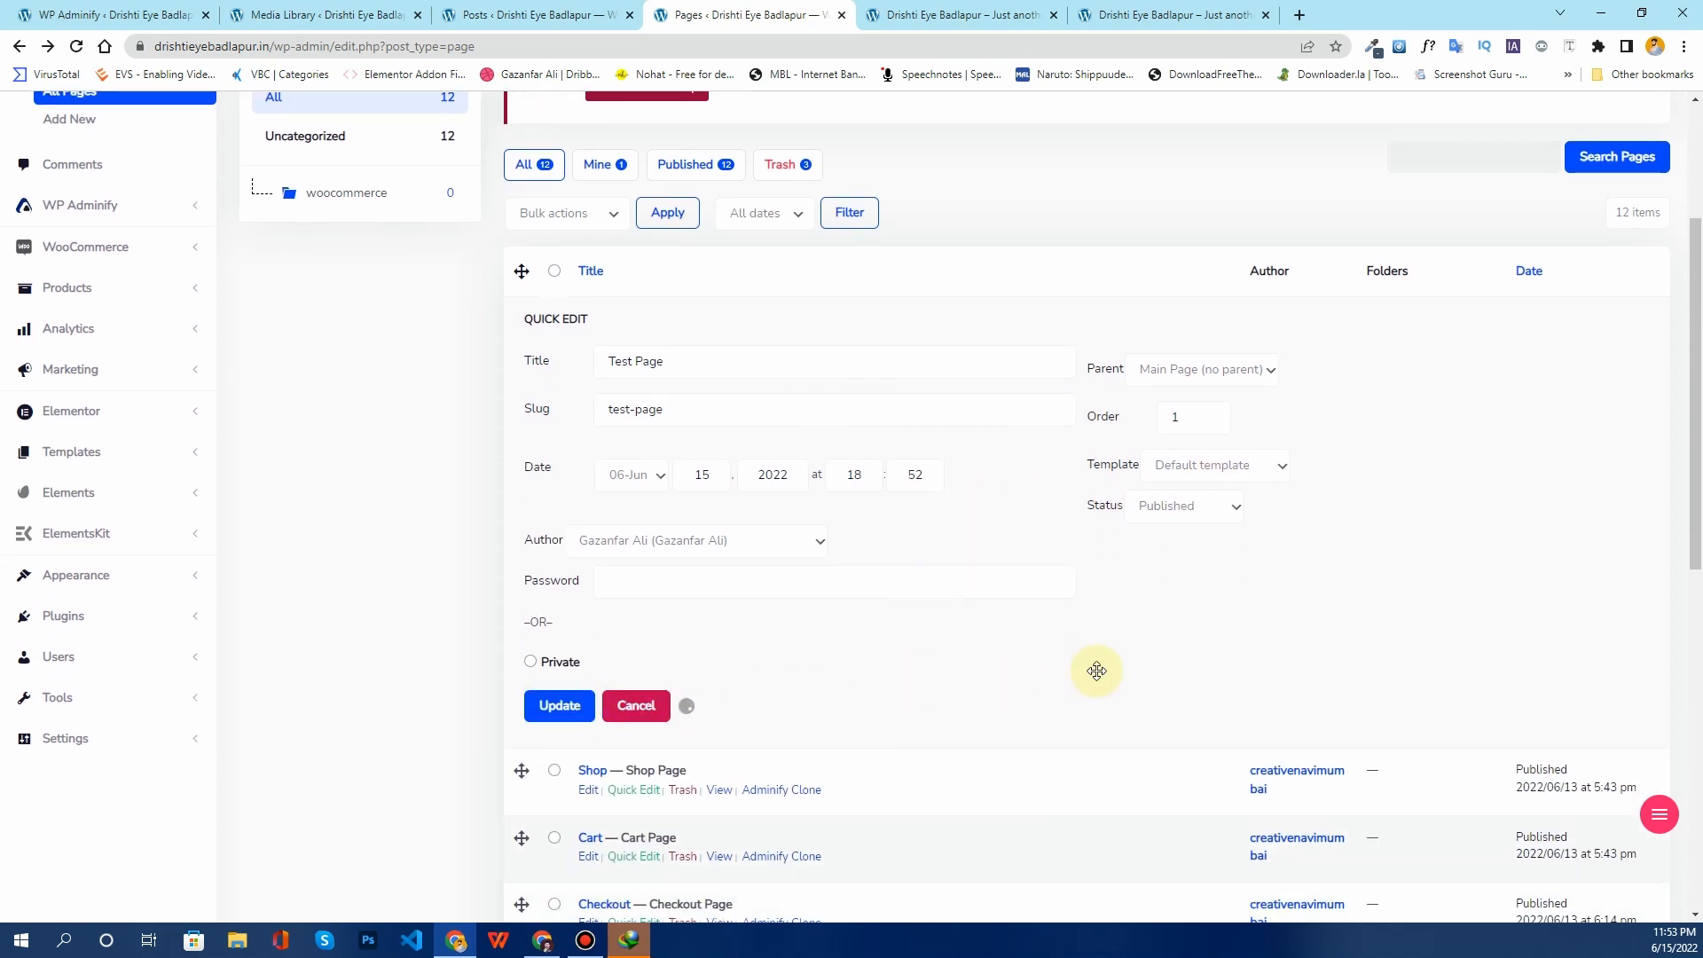
pyautogui.scroll(2, 1095, 669)
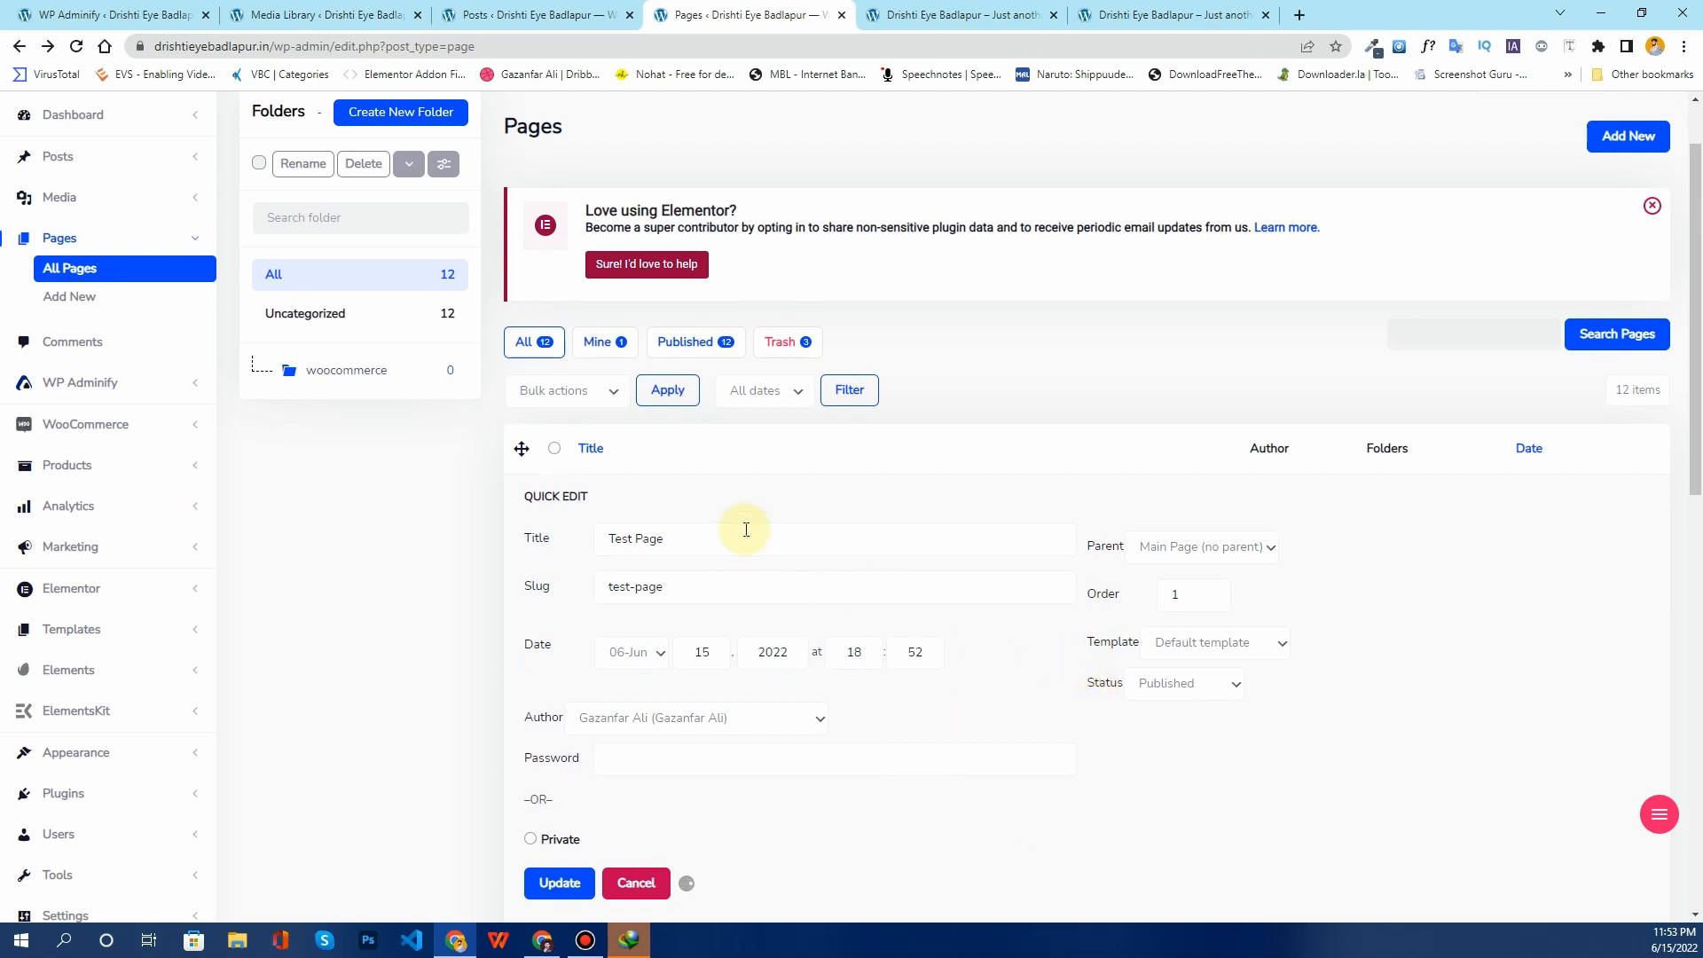
# Step: Move Test Page in the pages list to between Cart and Checkout, and apply with no bulk action chosen
pyautogui.moveTo(993, 521); pyautogui.dragTo(977, 597)
pyautogui.scroll(-4, 977, 577)
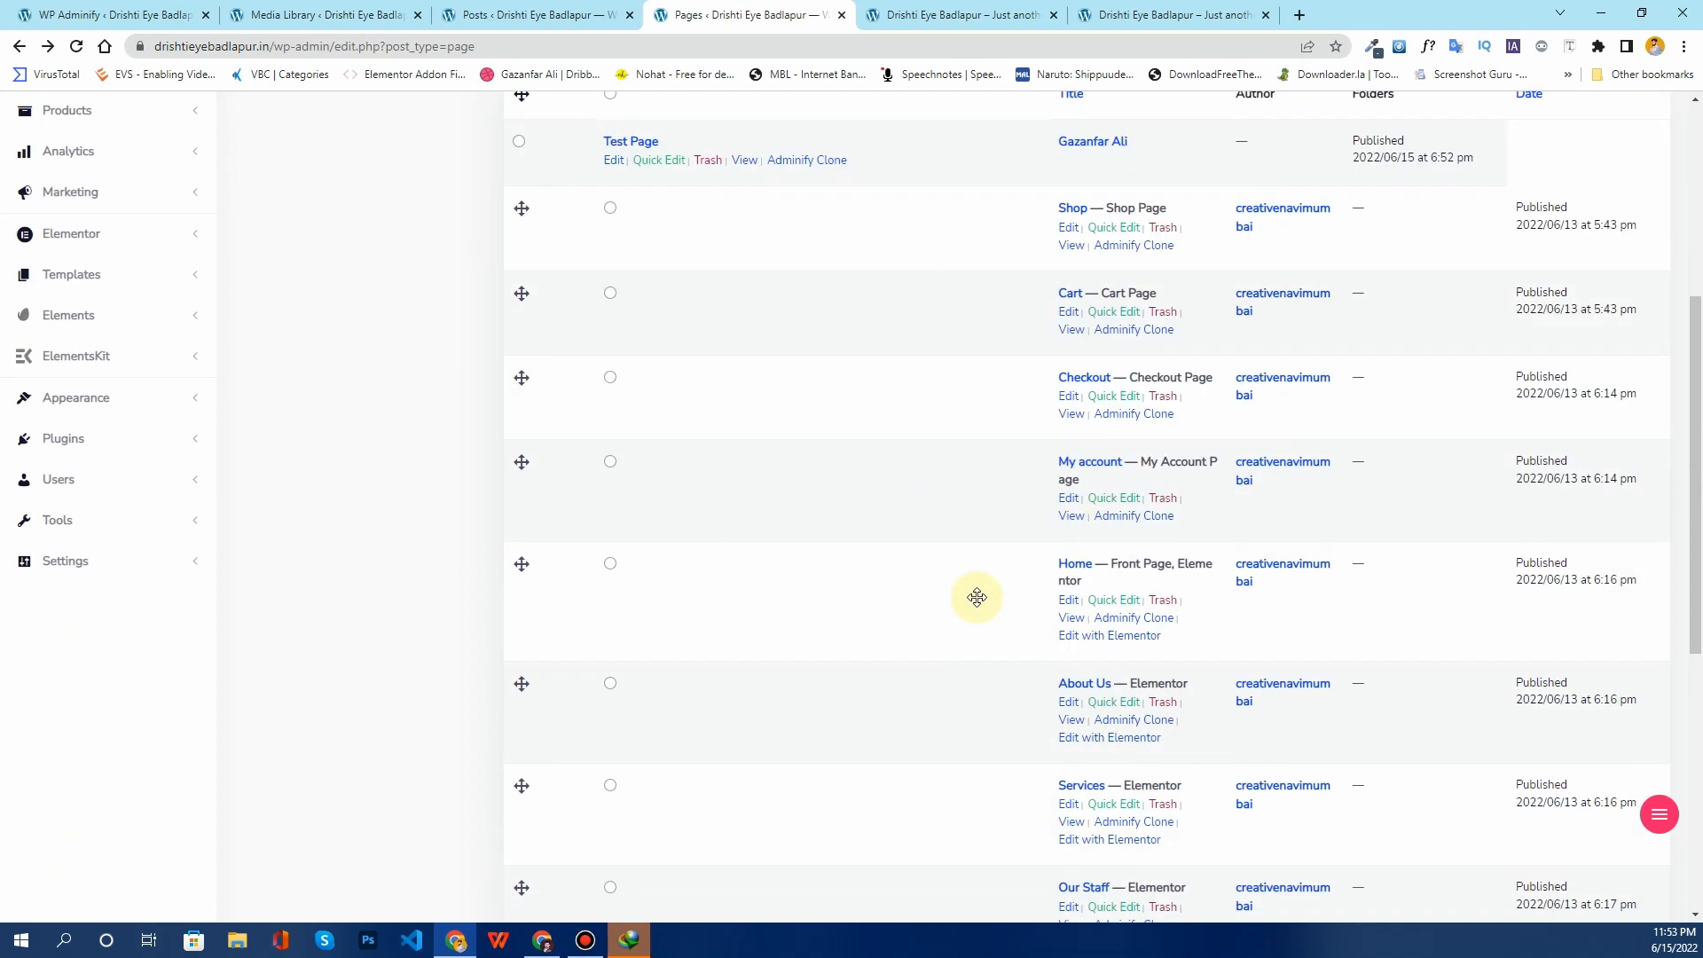
pyautogui.scroll(4, 976, 597)
pyautogui.moveTo(975, 588)
pyautogui.mouseDown()
pyautogui.moveTo(954, 517)
pyautogui.moveTo(954, 608)
pyautogui.moveTo(973, 611)
pyautogui.mouseUp()
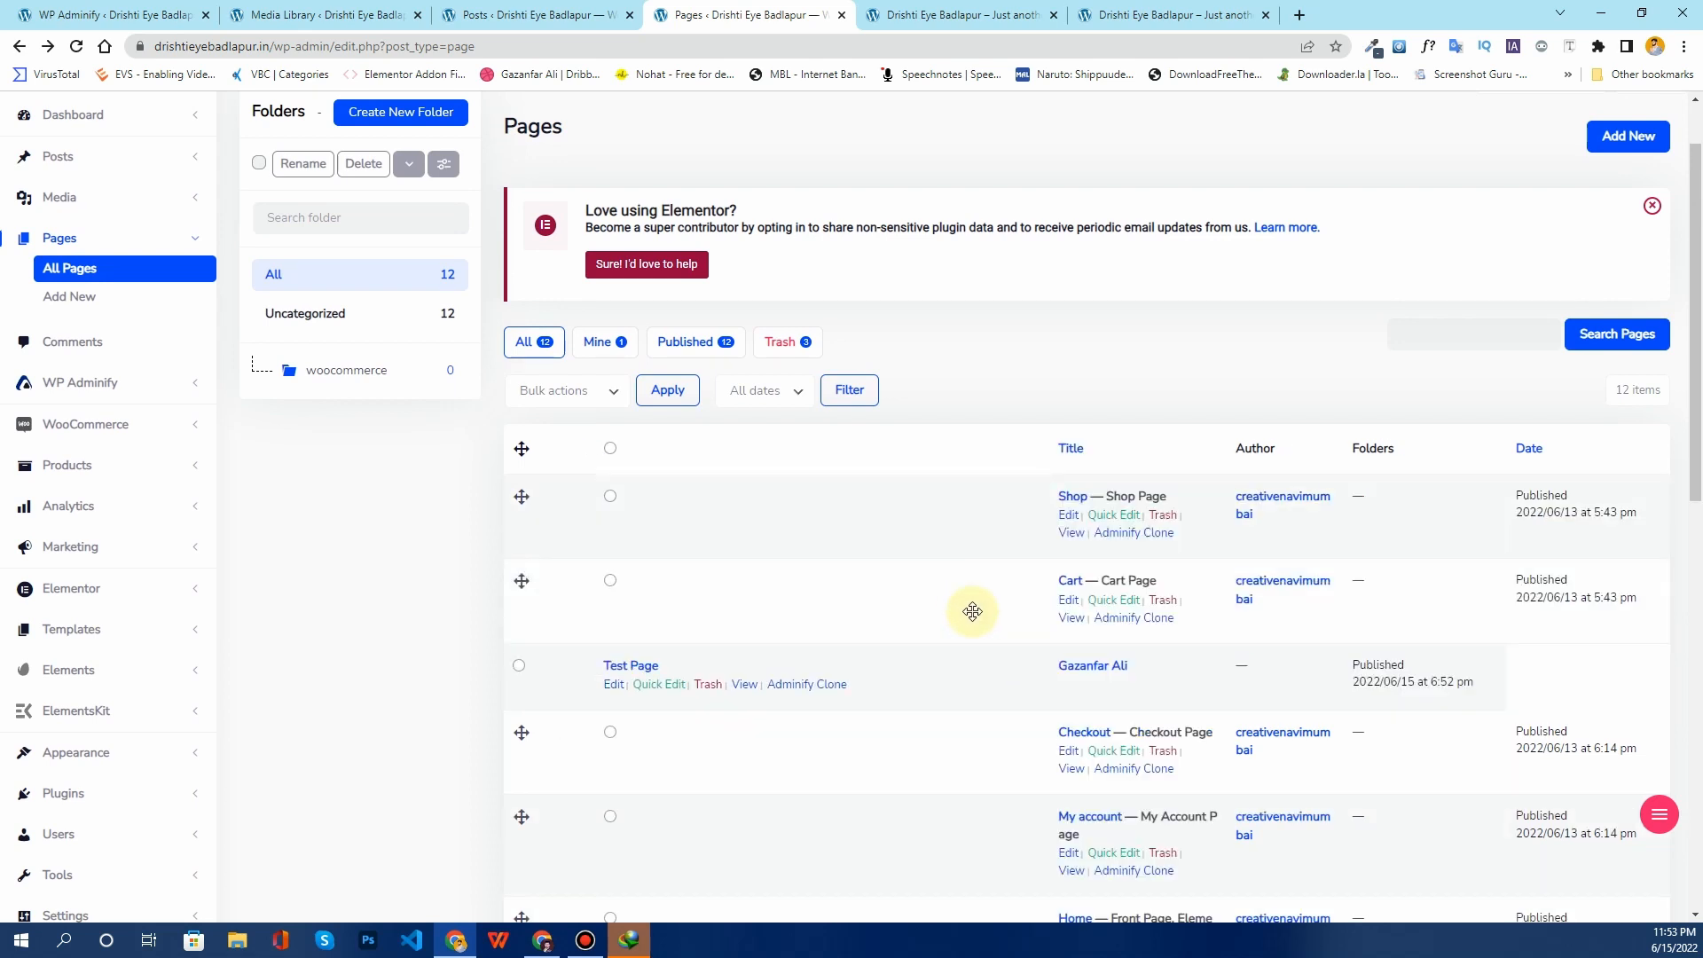
pyautogui.moveTo(983, 529); pyautogui.dragTo(952, 677)
pyautogui.moveTo(951, 678); pyautogui.dragTo(532, 664)
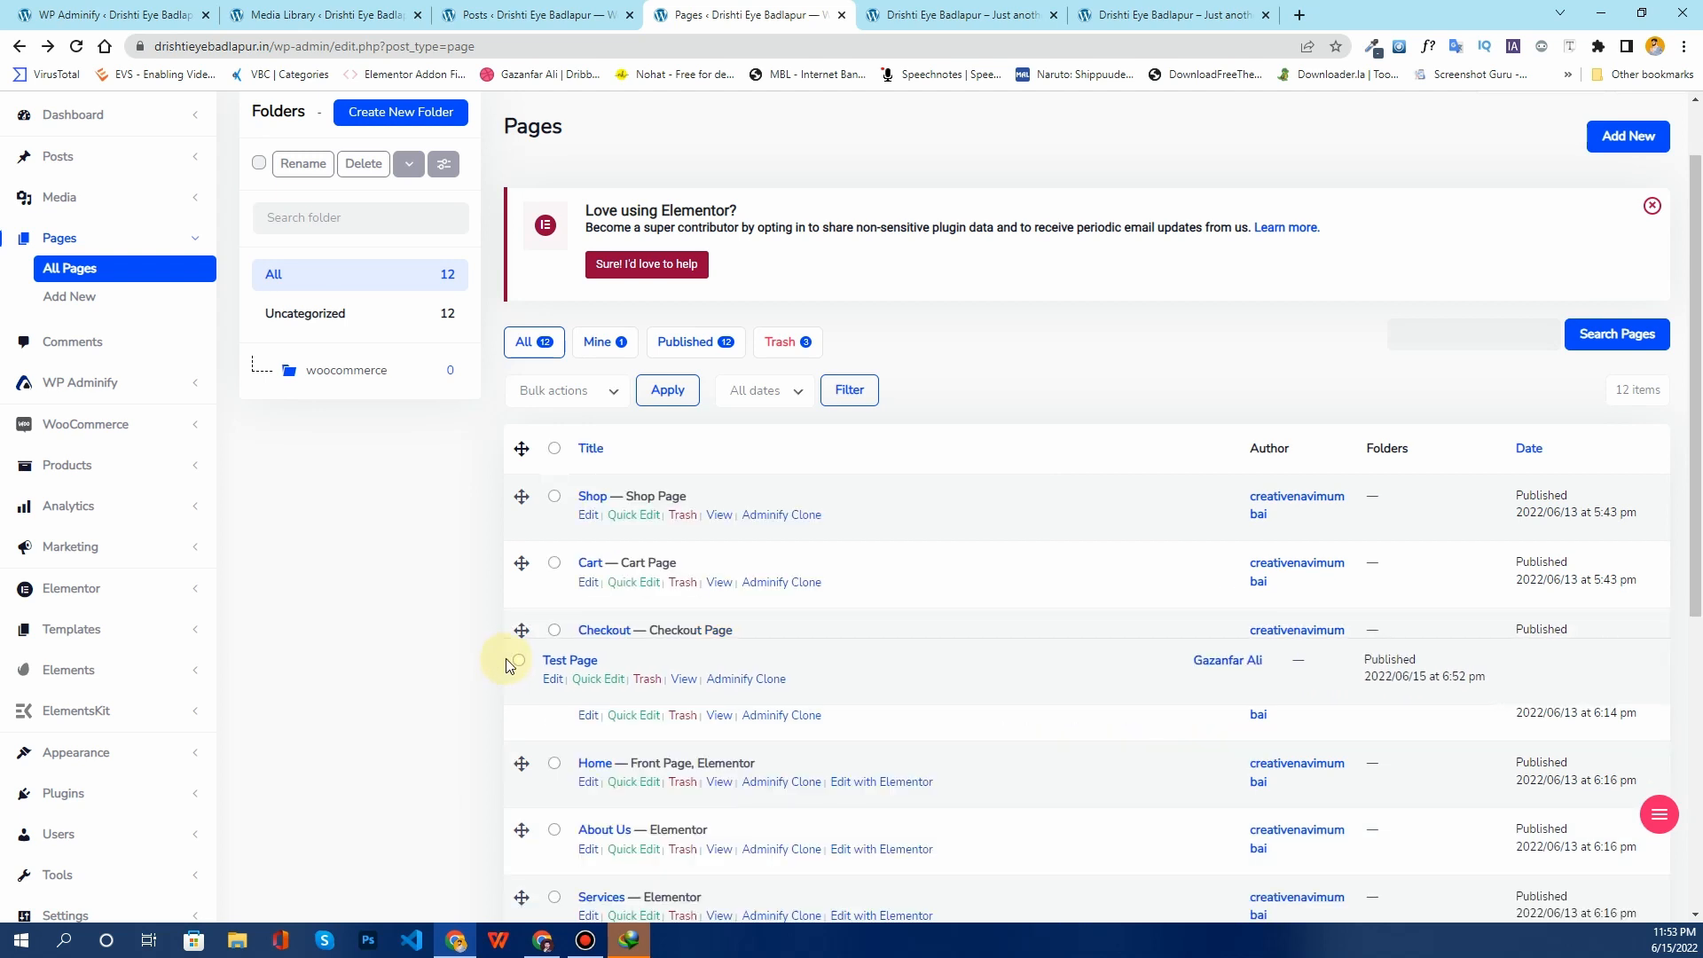
pyautogui.click(695, 394)
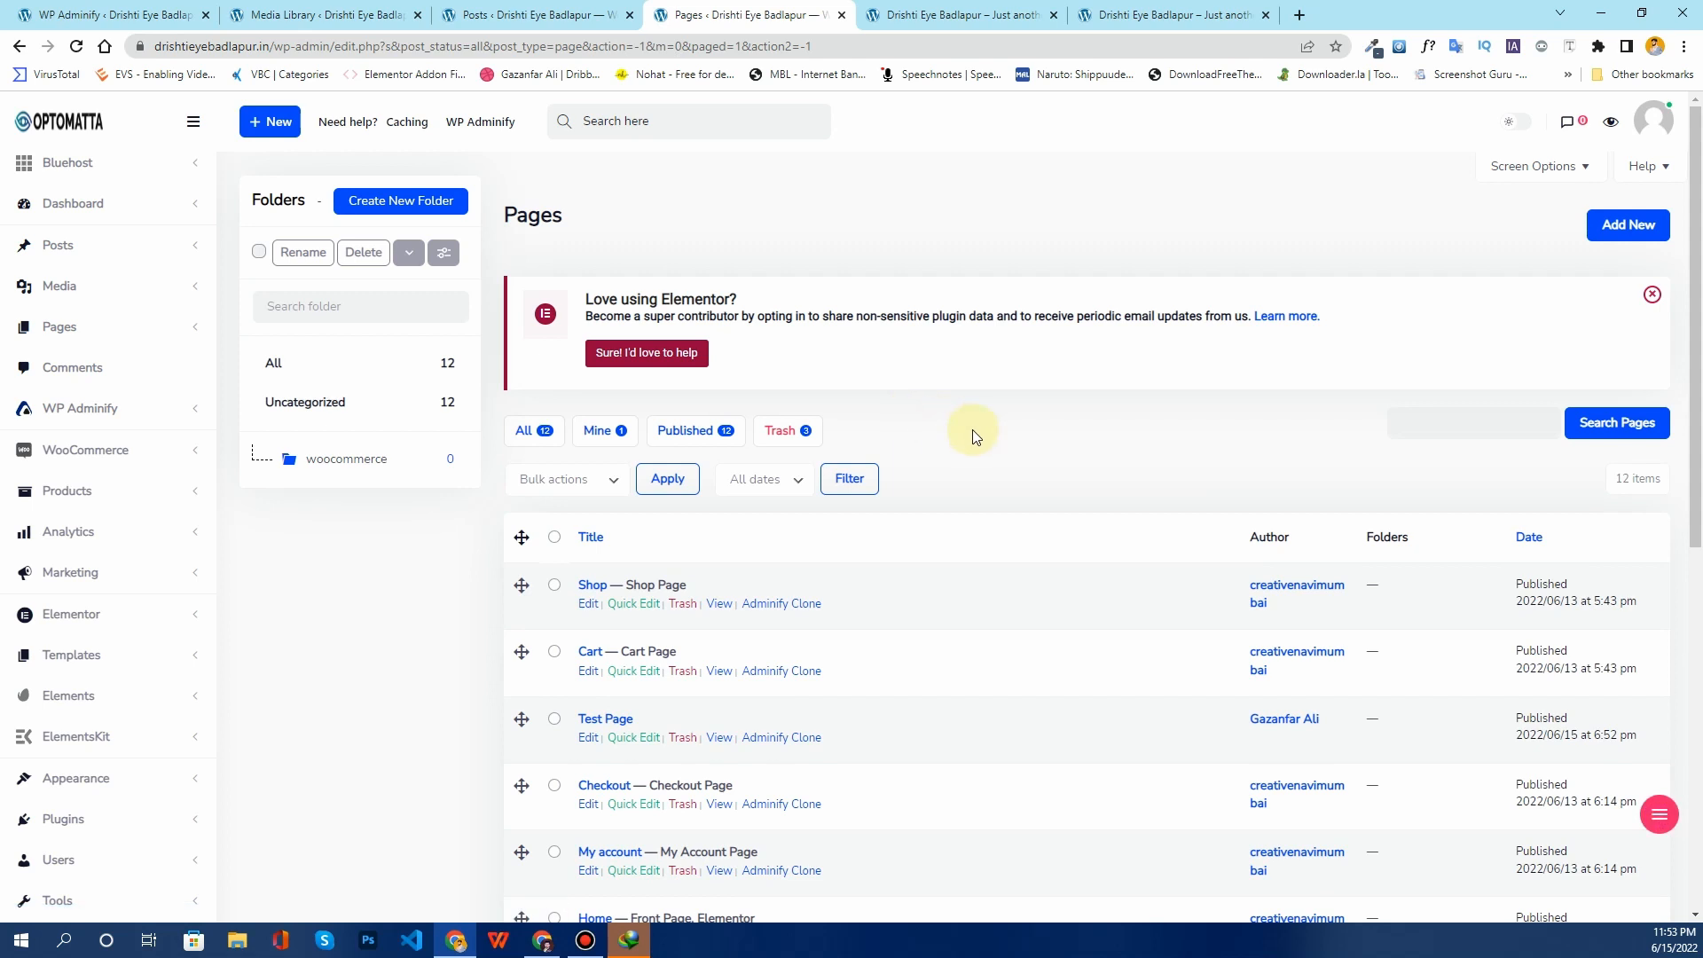
# Step: Look over the reordered pages list and dismiss the Elementor notice on it
pyautogui.scroll(-6, 973, 437)
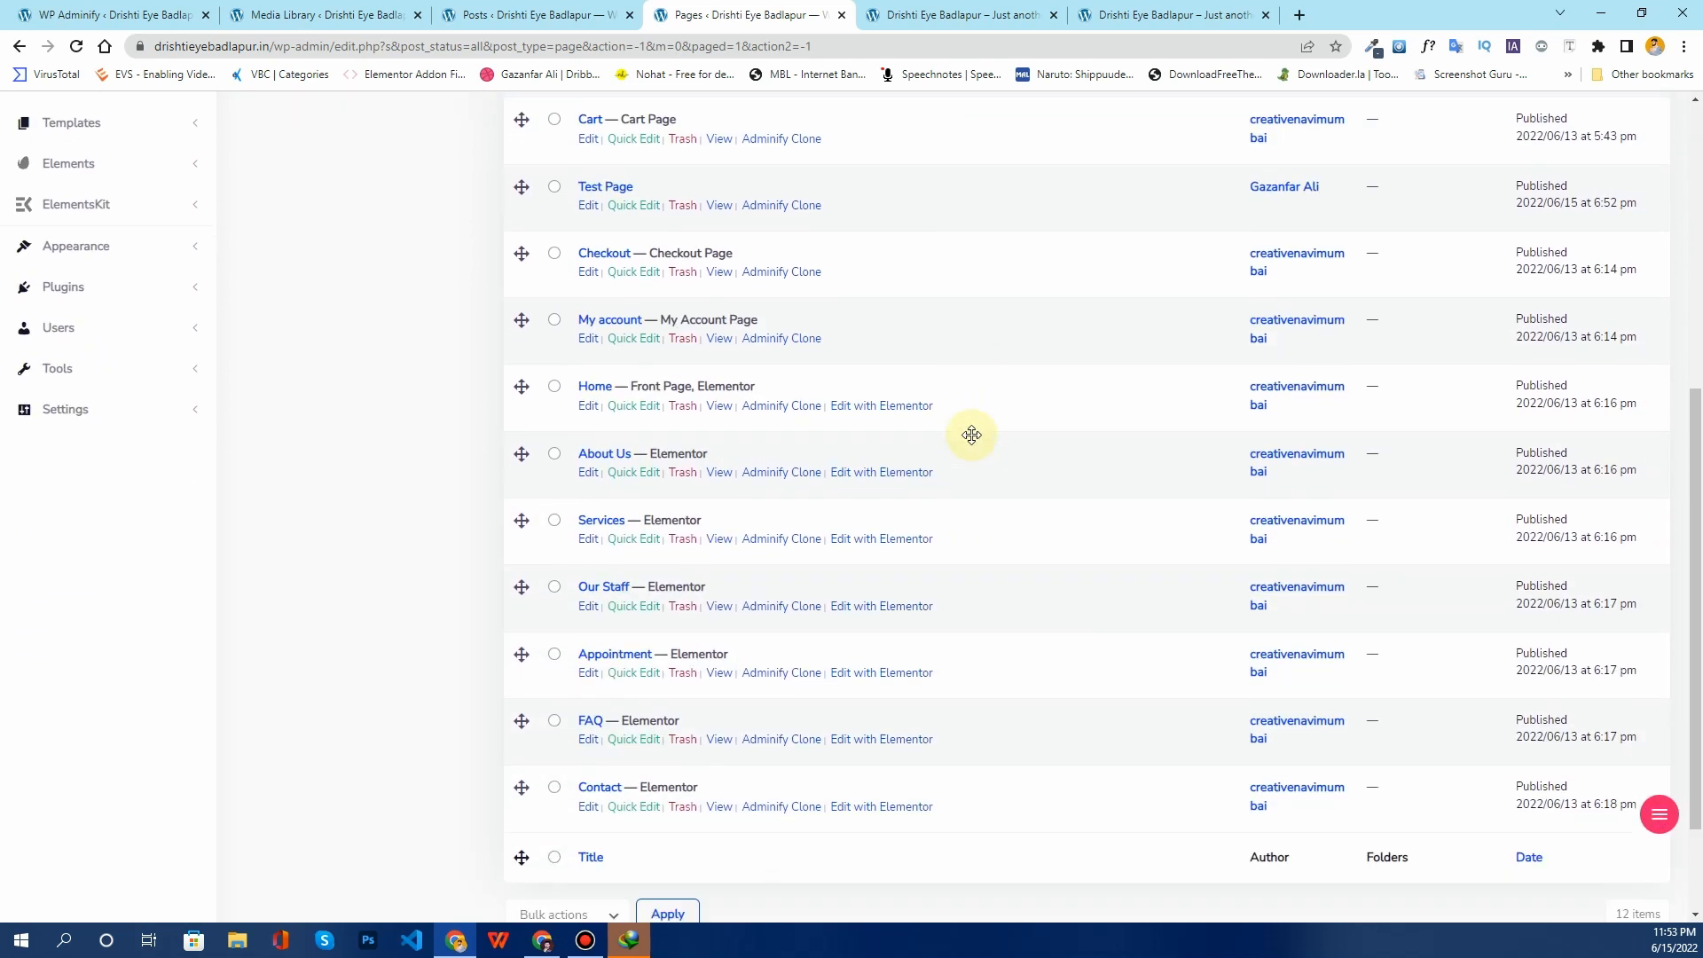
pyautogui.scroll(3, 971, 435)
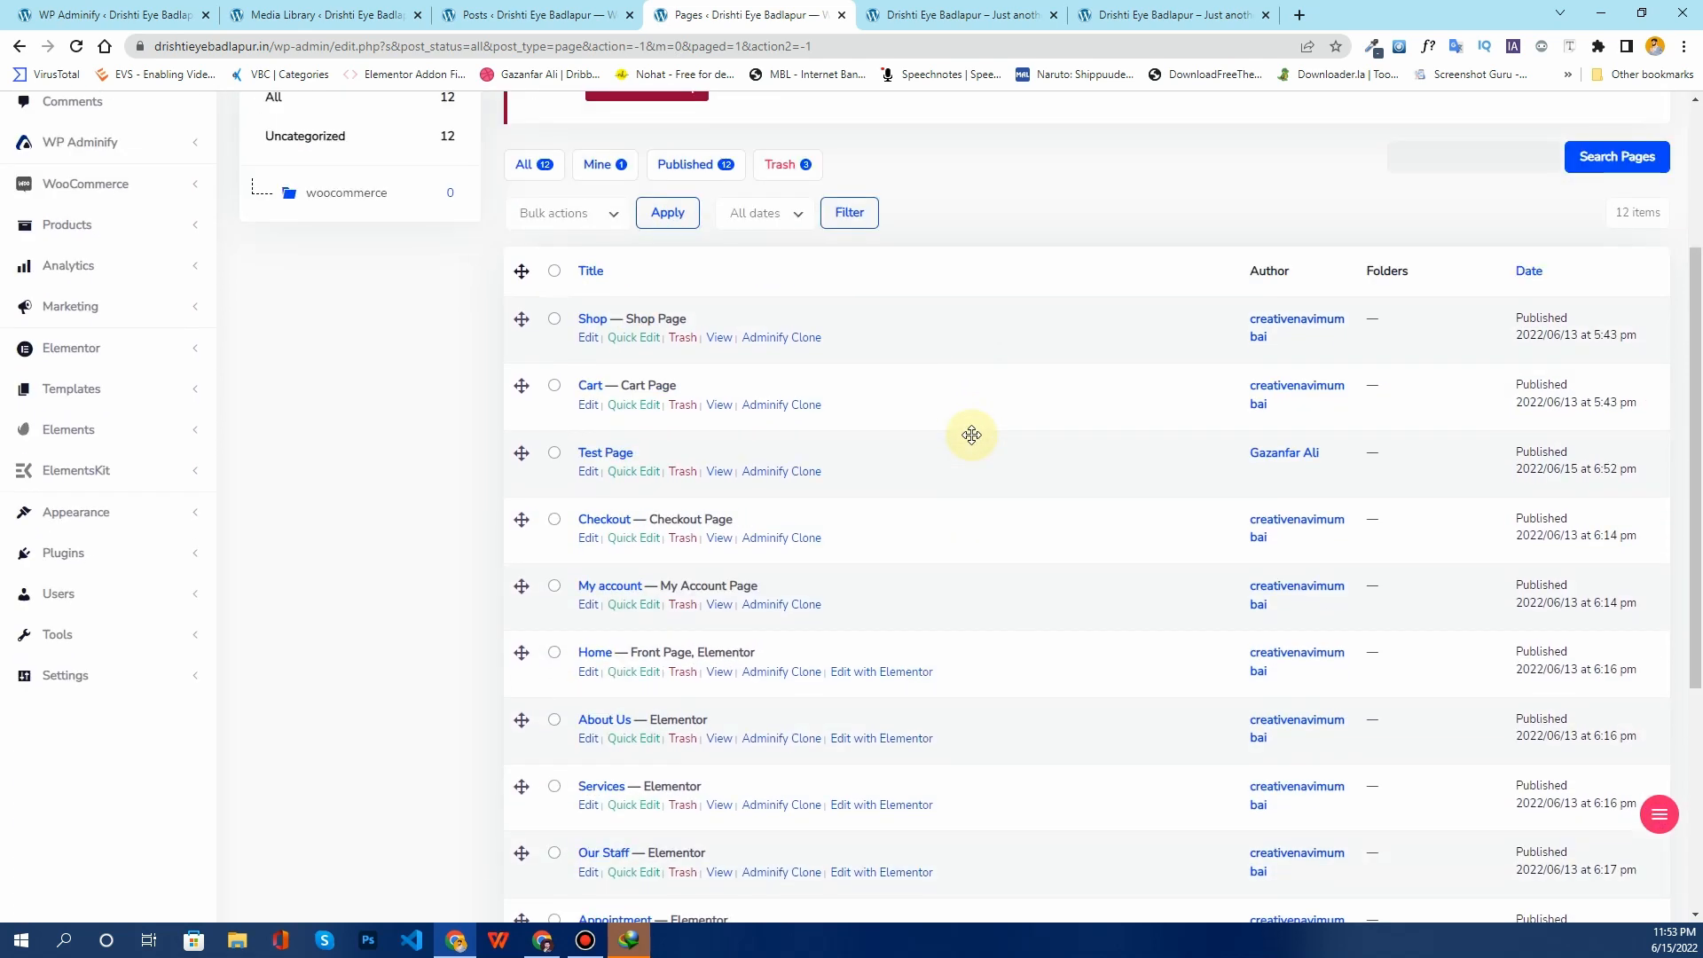
pyautogui.scroll(3, 971, 434)
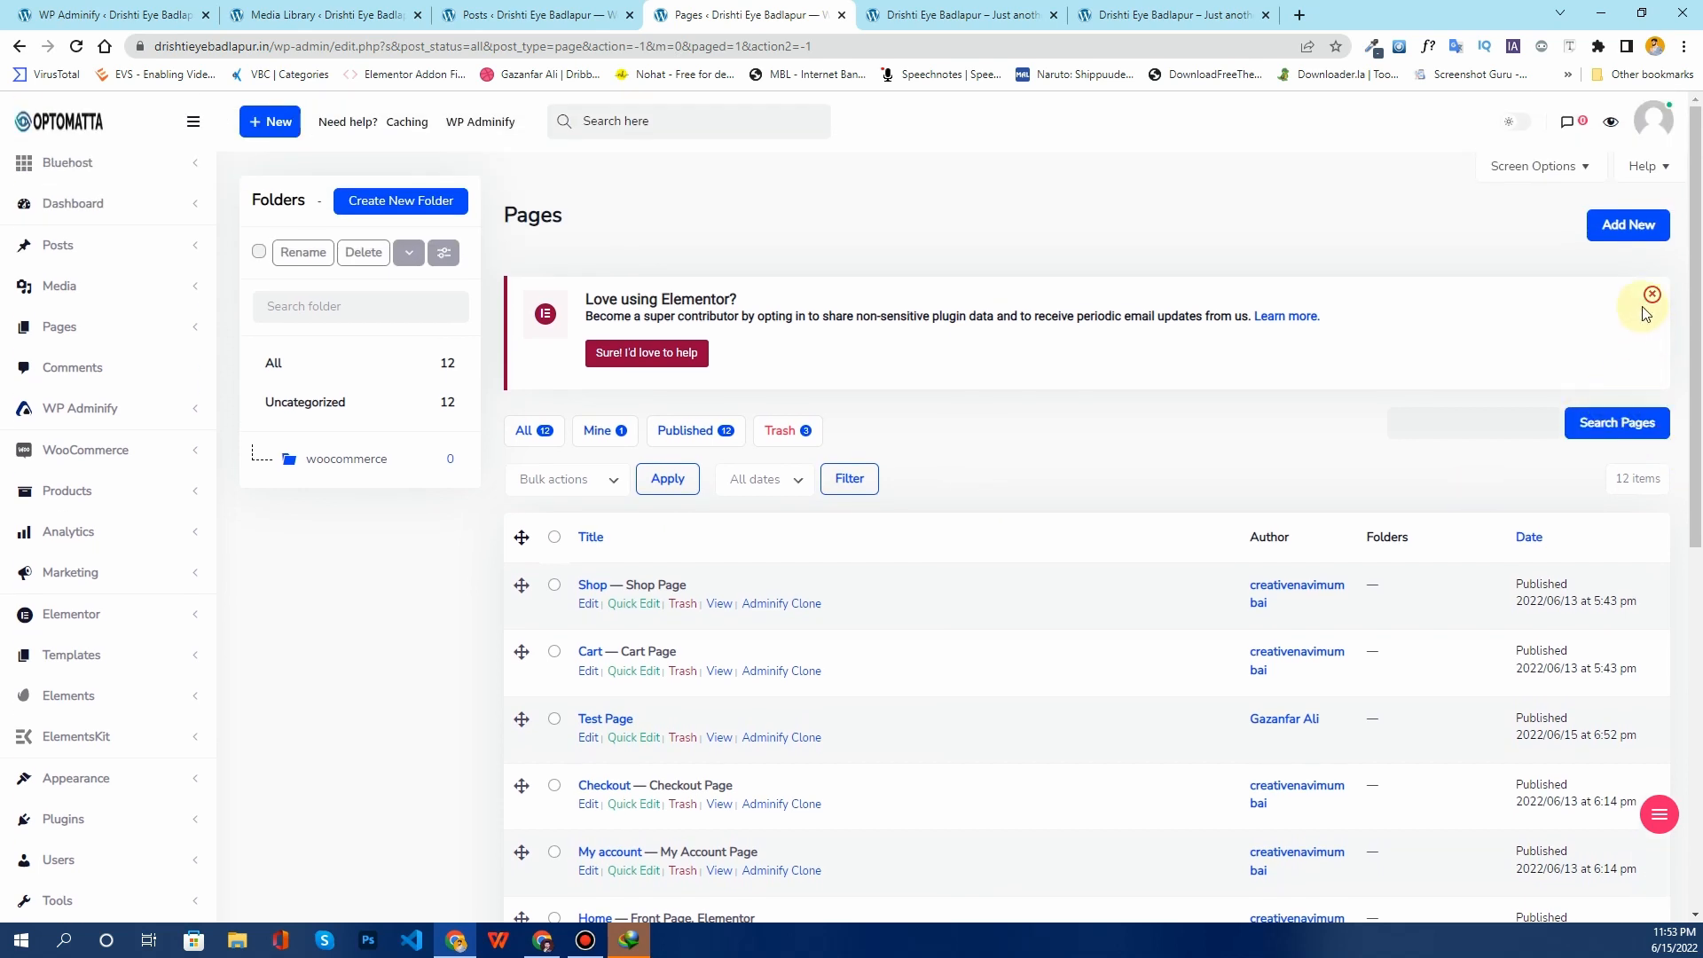
pyautogui.click(1652, 293)
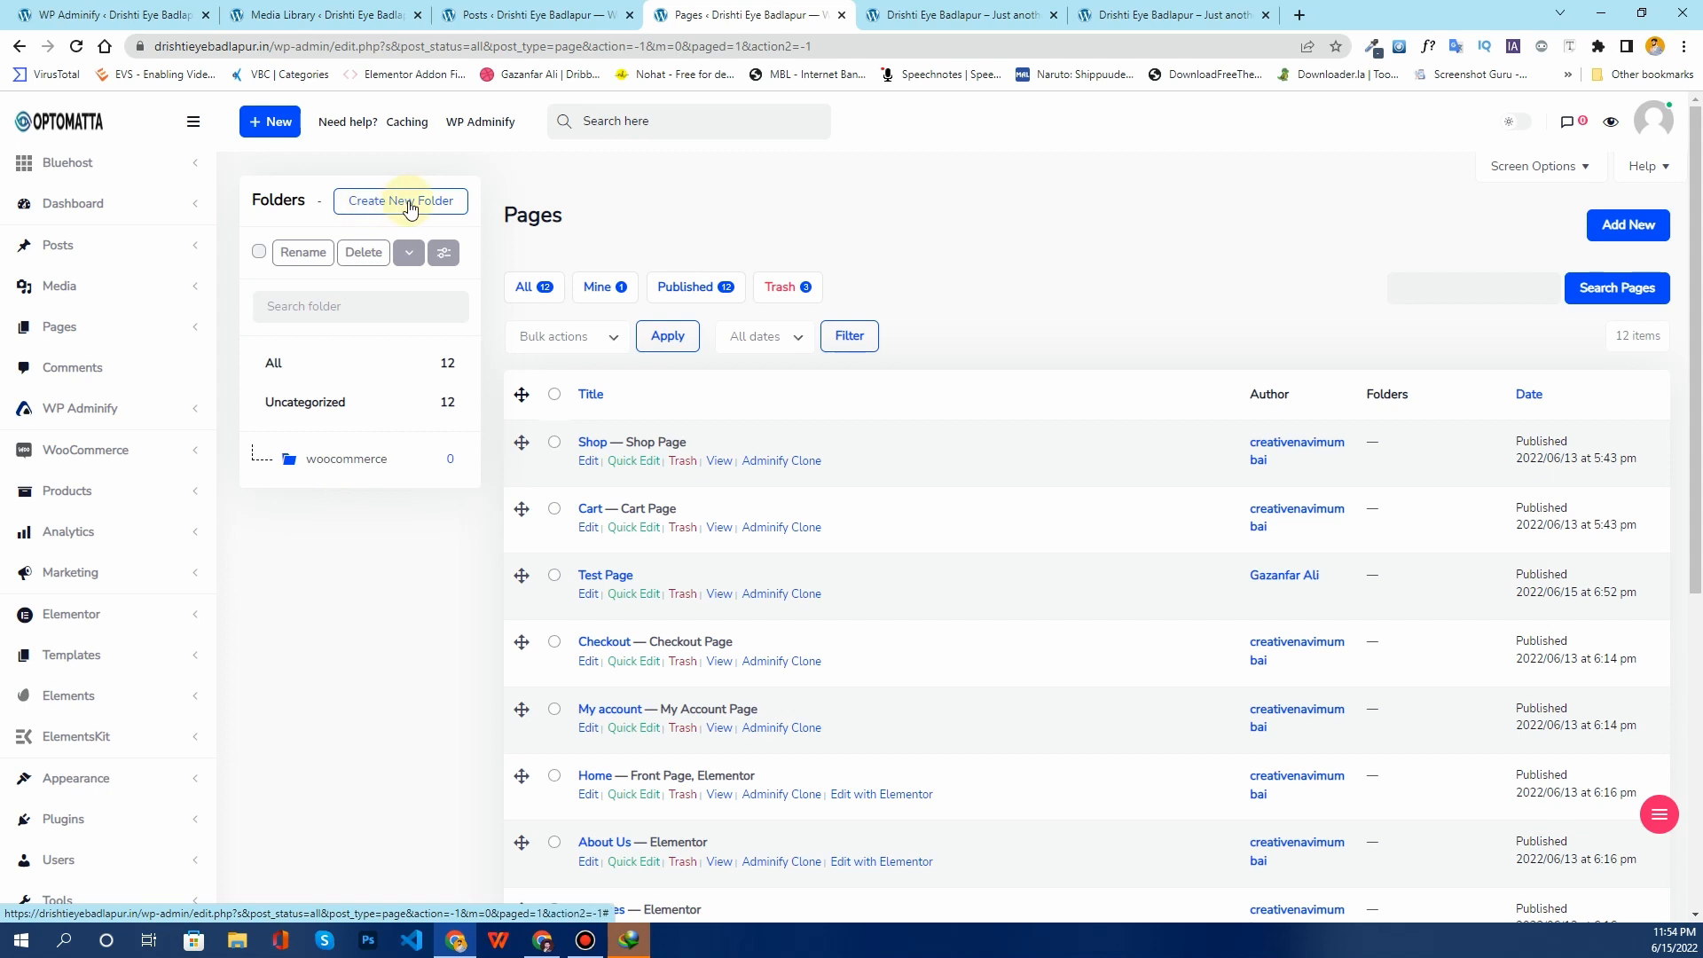
# Step: Return to the WP Adminify module settings and examine the Login Customizer module entry
pyautogui.click(537, 15)
pyautogui.click(381, 15)
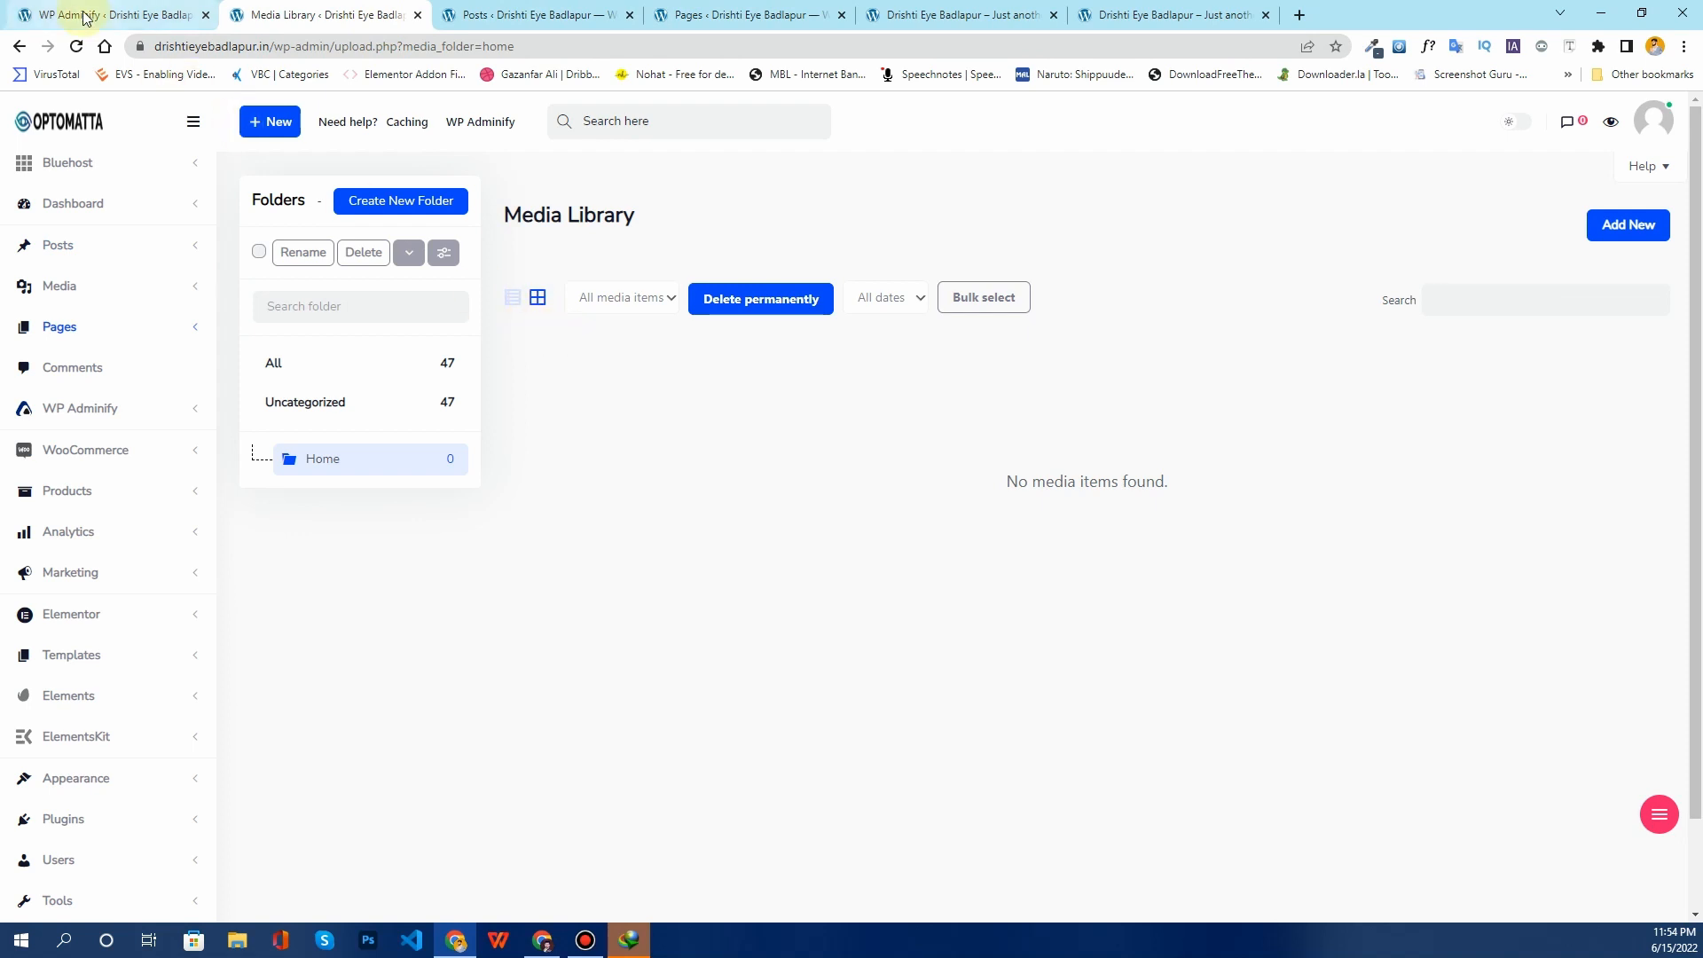
pyautogui.click(53, 14)
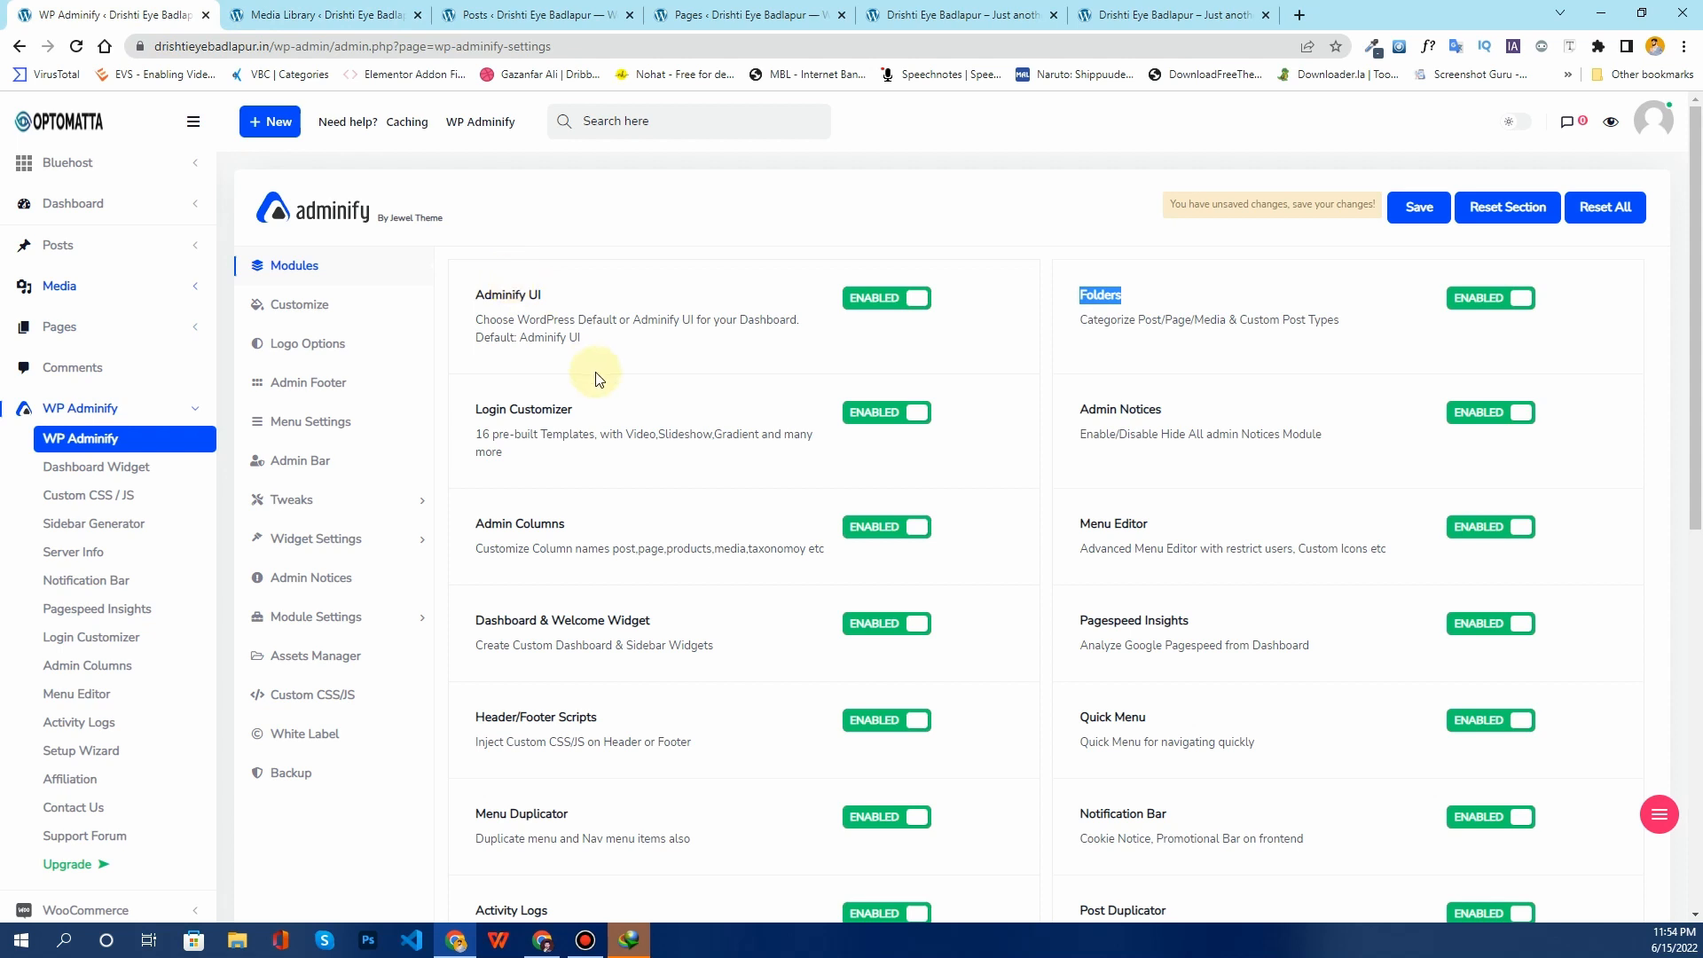
pyautogui.moveTo(582, 409); pyautogui.dragTo(479, 405)
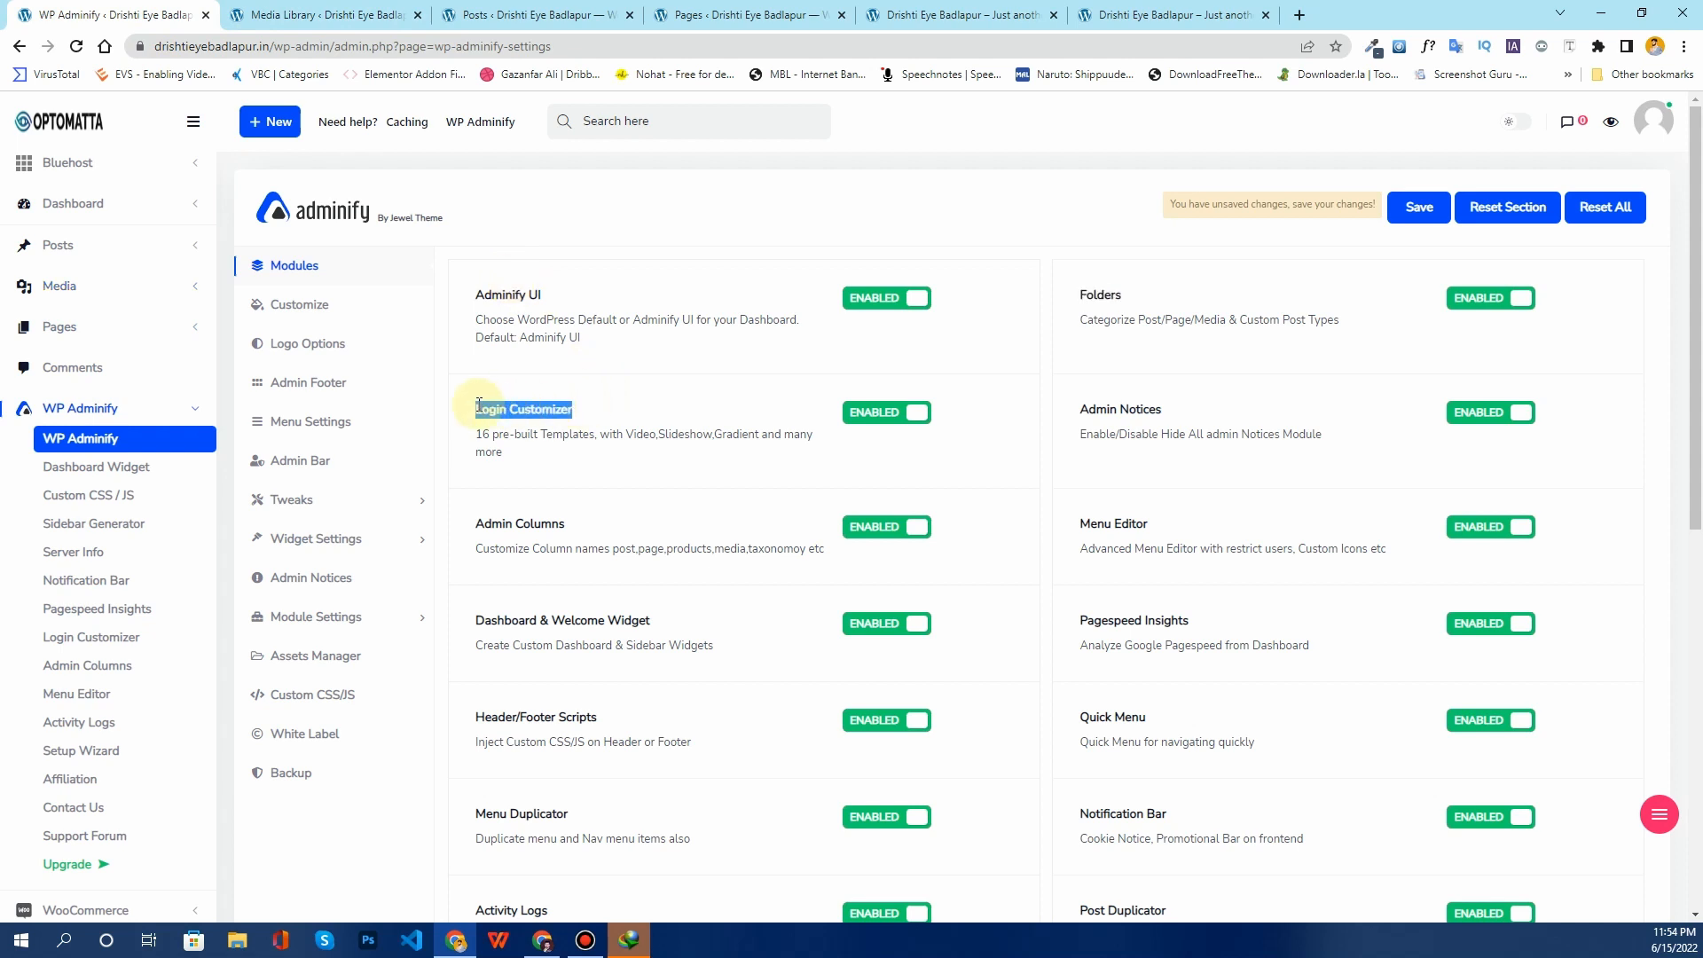
pyautogui.click(503, 409)
pyautogui.moveTo(509, 409); pyautogui.dragTo(559, 405)
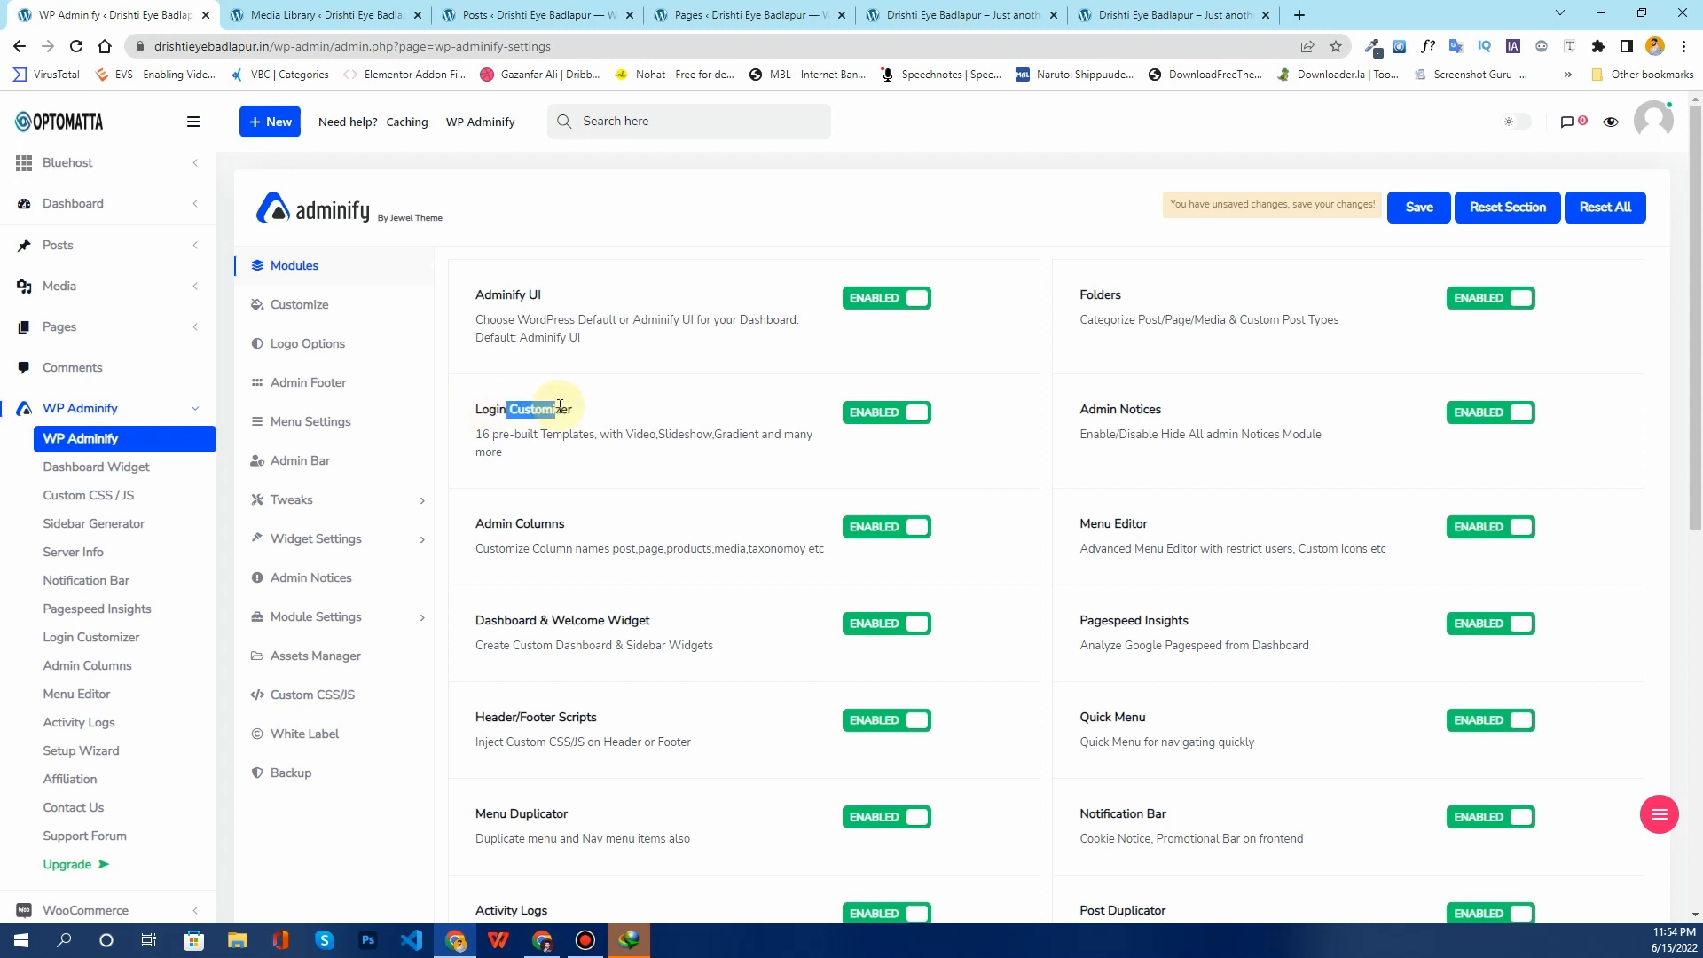
pyautogui.click(560, 405)
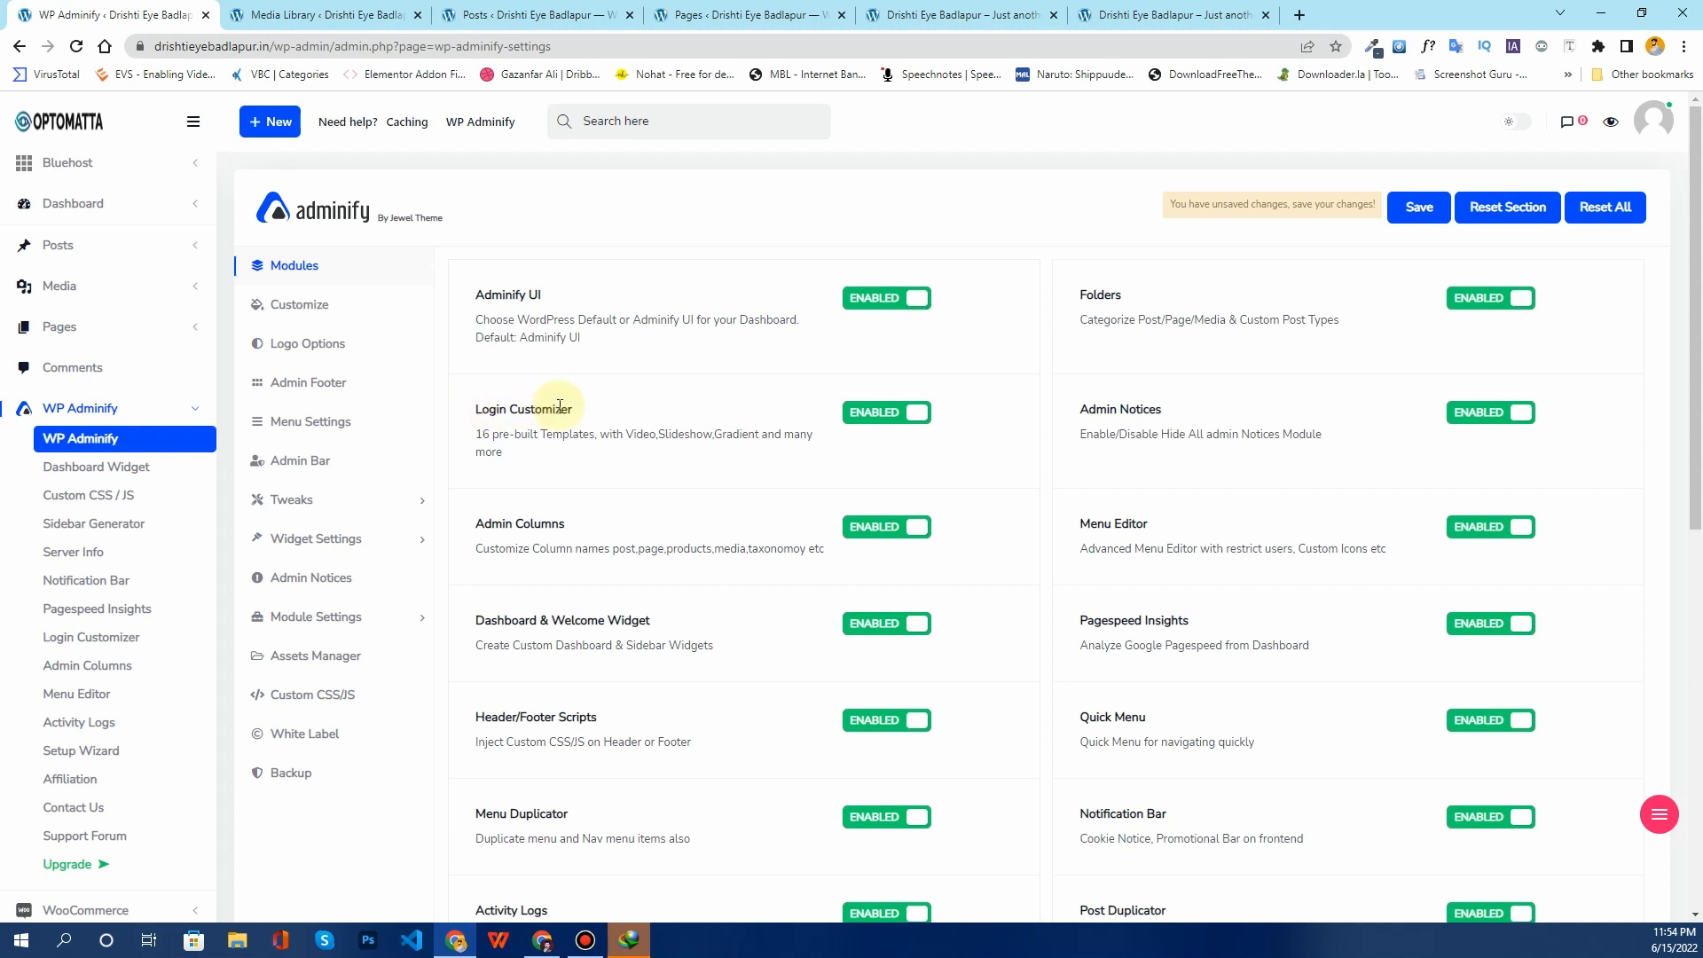
# Step: Open Login Customizer in a new browser tab beside WP Adminify's, and close the Media Library, Posts and Pages tabs
pyautogui.middleClick(88, 648)
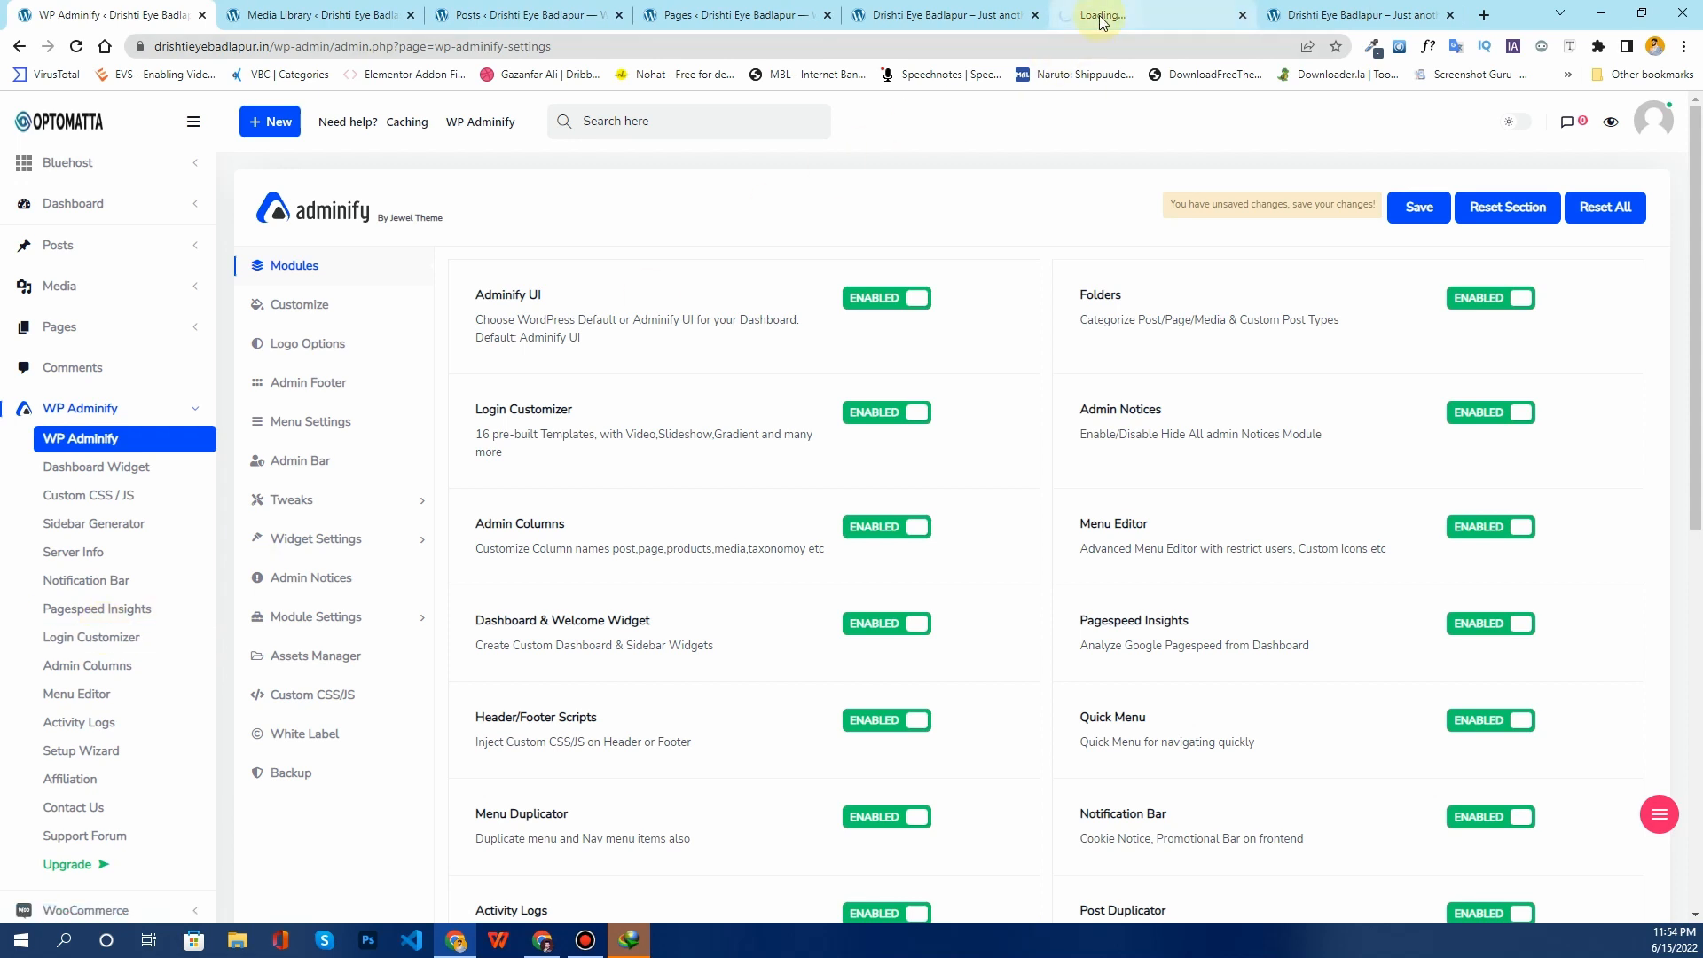
pyautogui.moveTo(1105, 15); pyautogui.dragTo(337, 15)
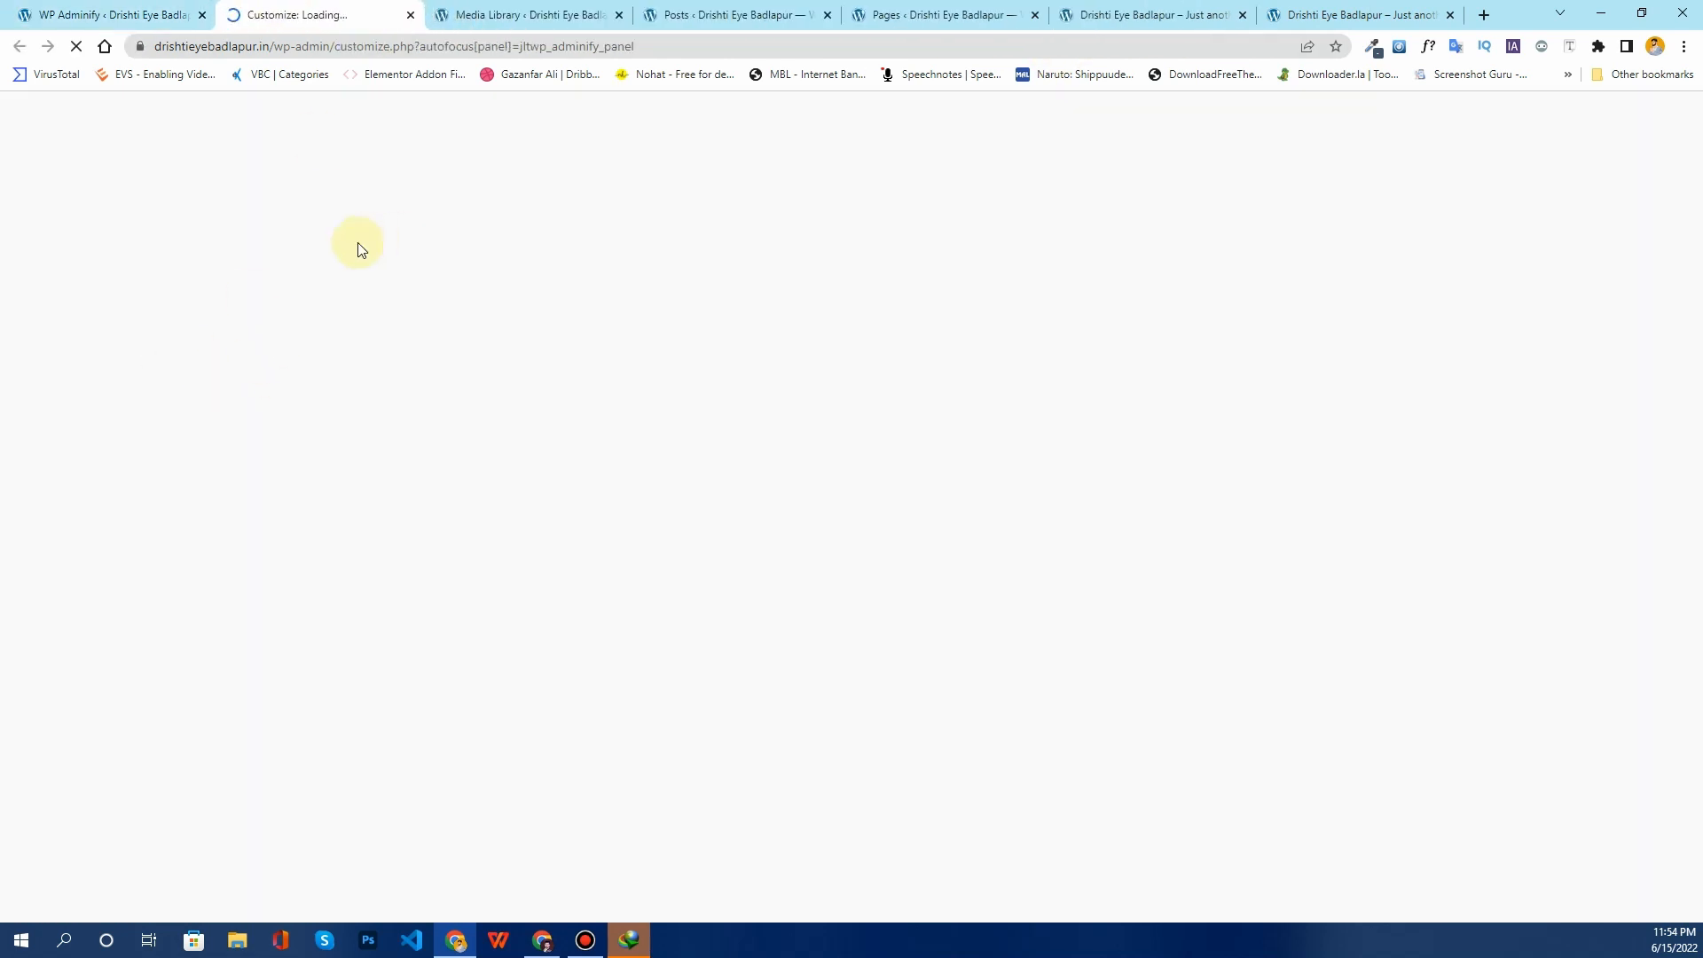
pyautogui.click(619, 15)
pyautogui.click(619, 16)
pyautogui.click(619, 16)
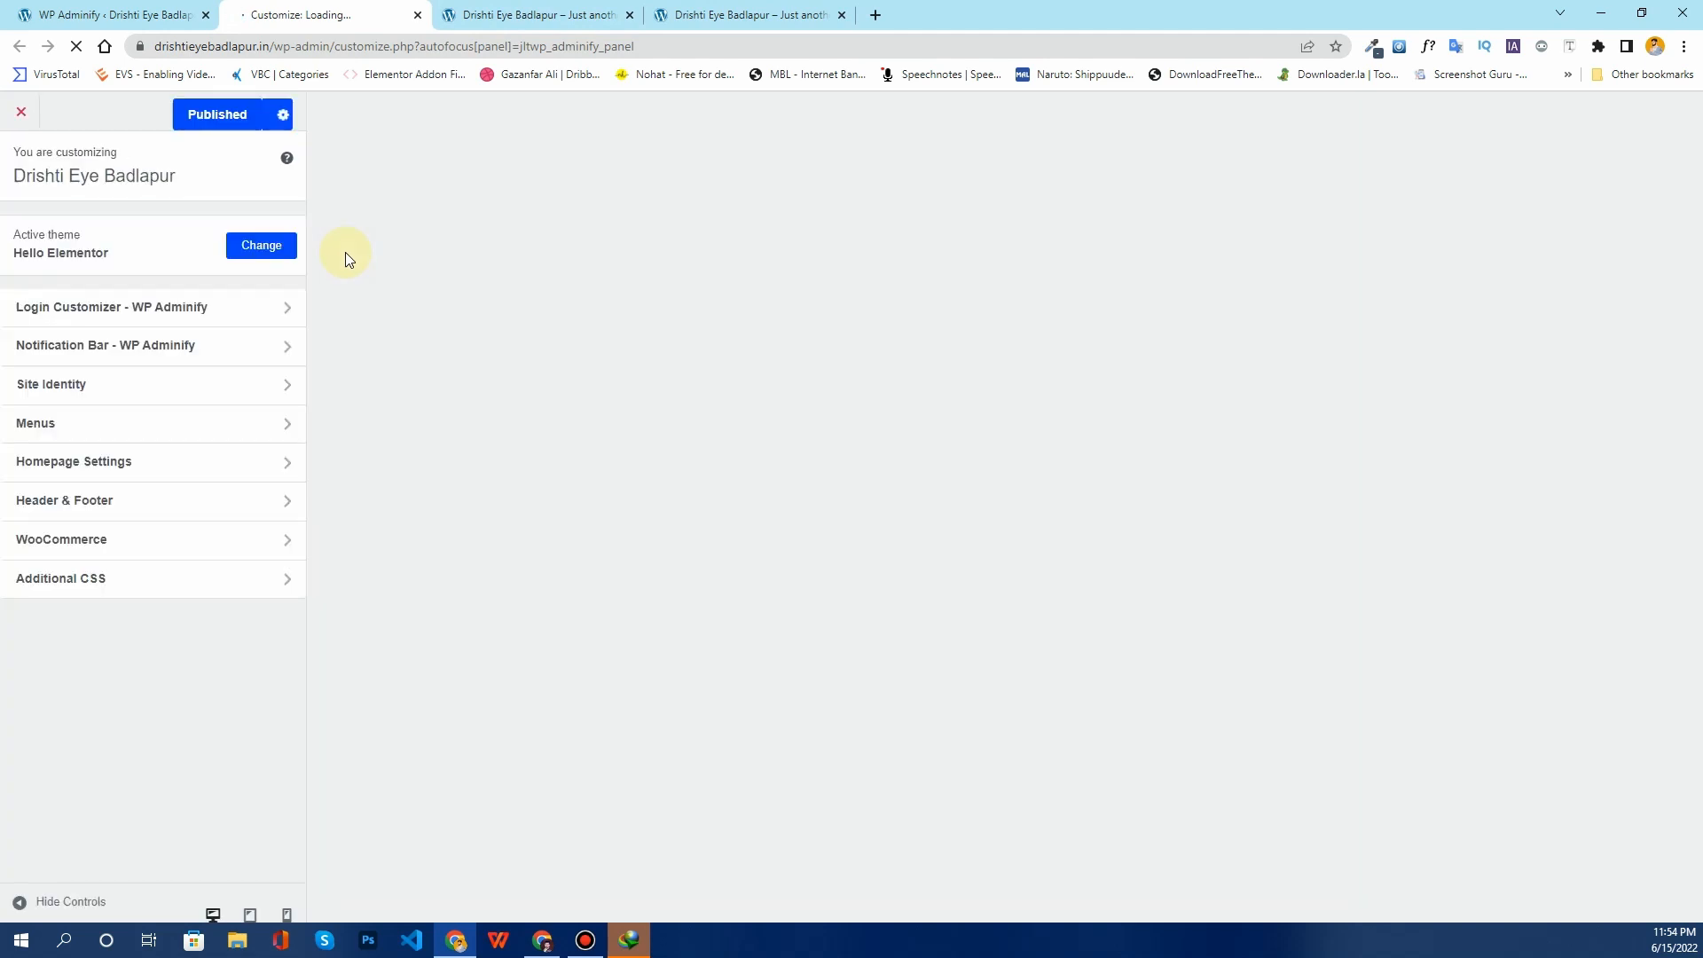
# Step: Apply the solid blue template with the centered white form to the login page in Login Customizer
pyautogui.click(139, 318)
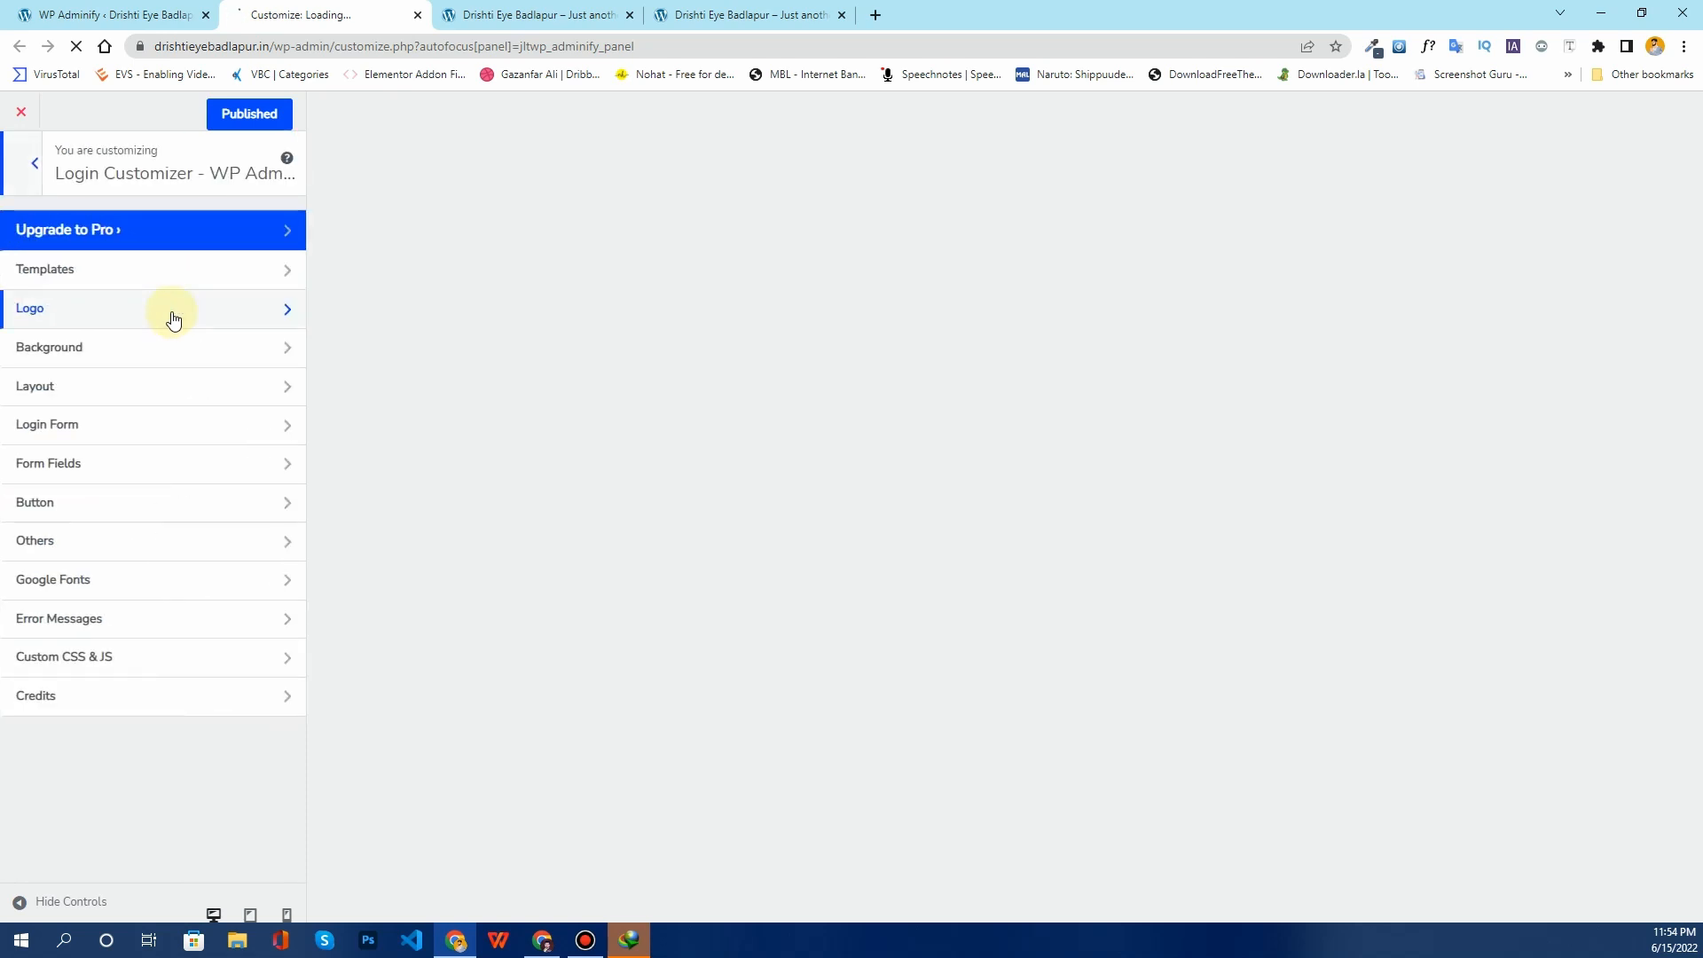
pyautogui.click(71, 271)
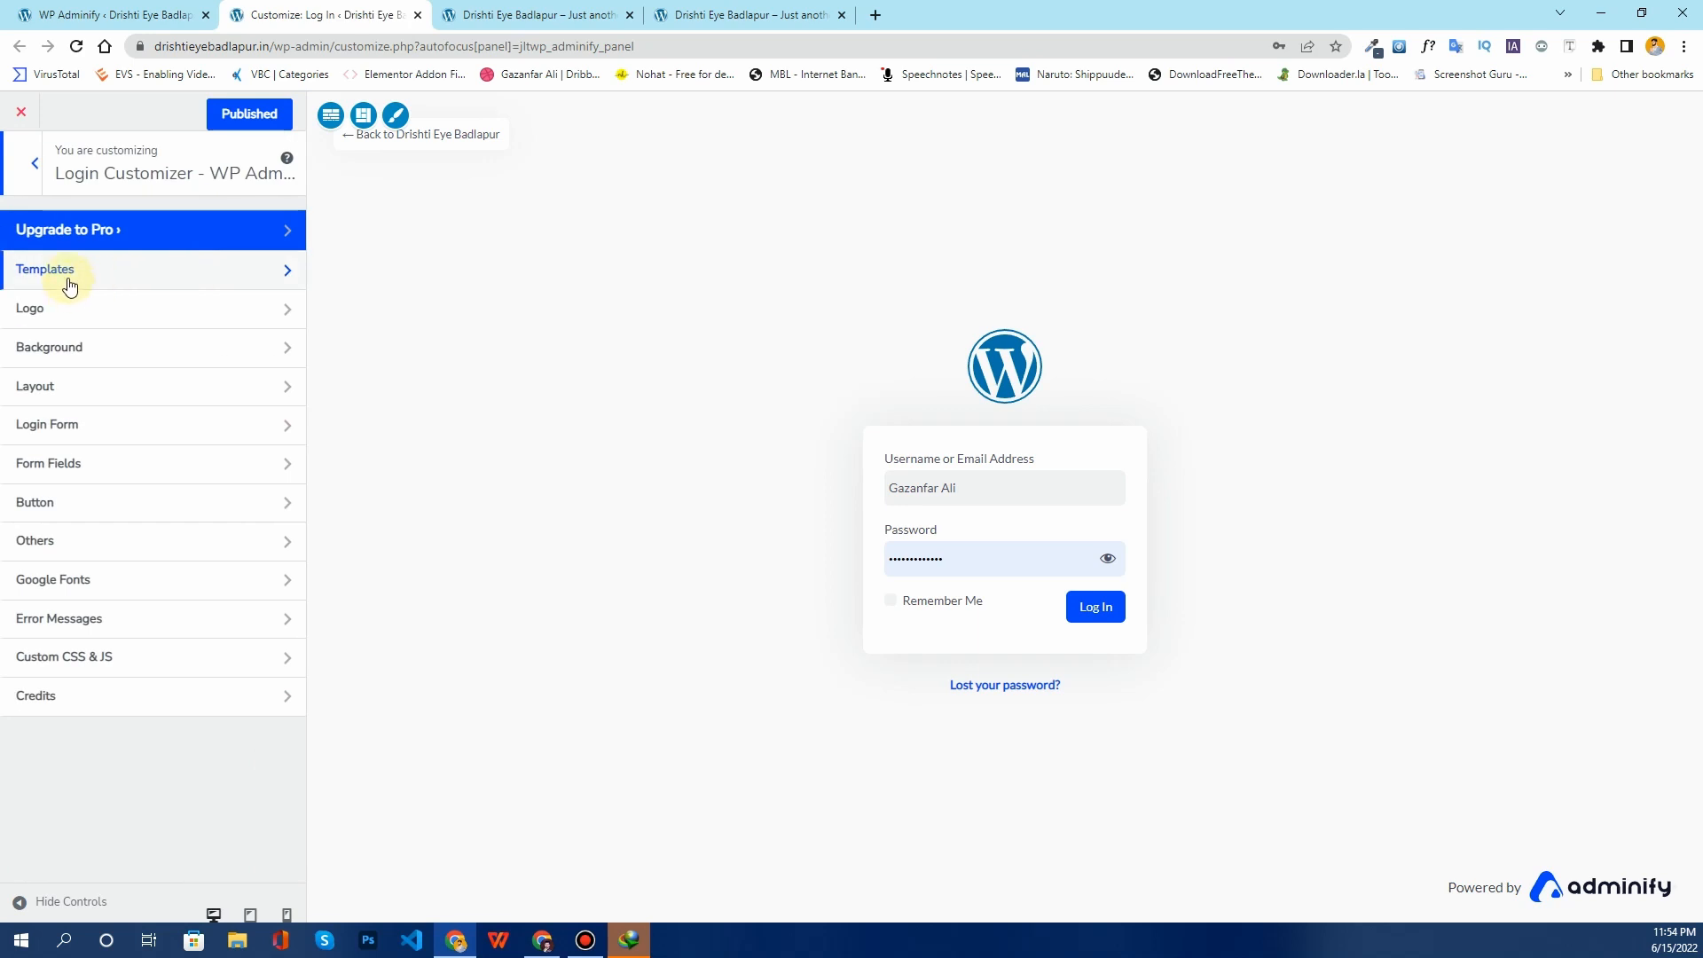
pyautogui.click(71, 280)
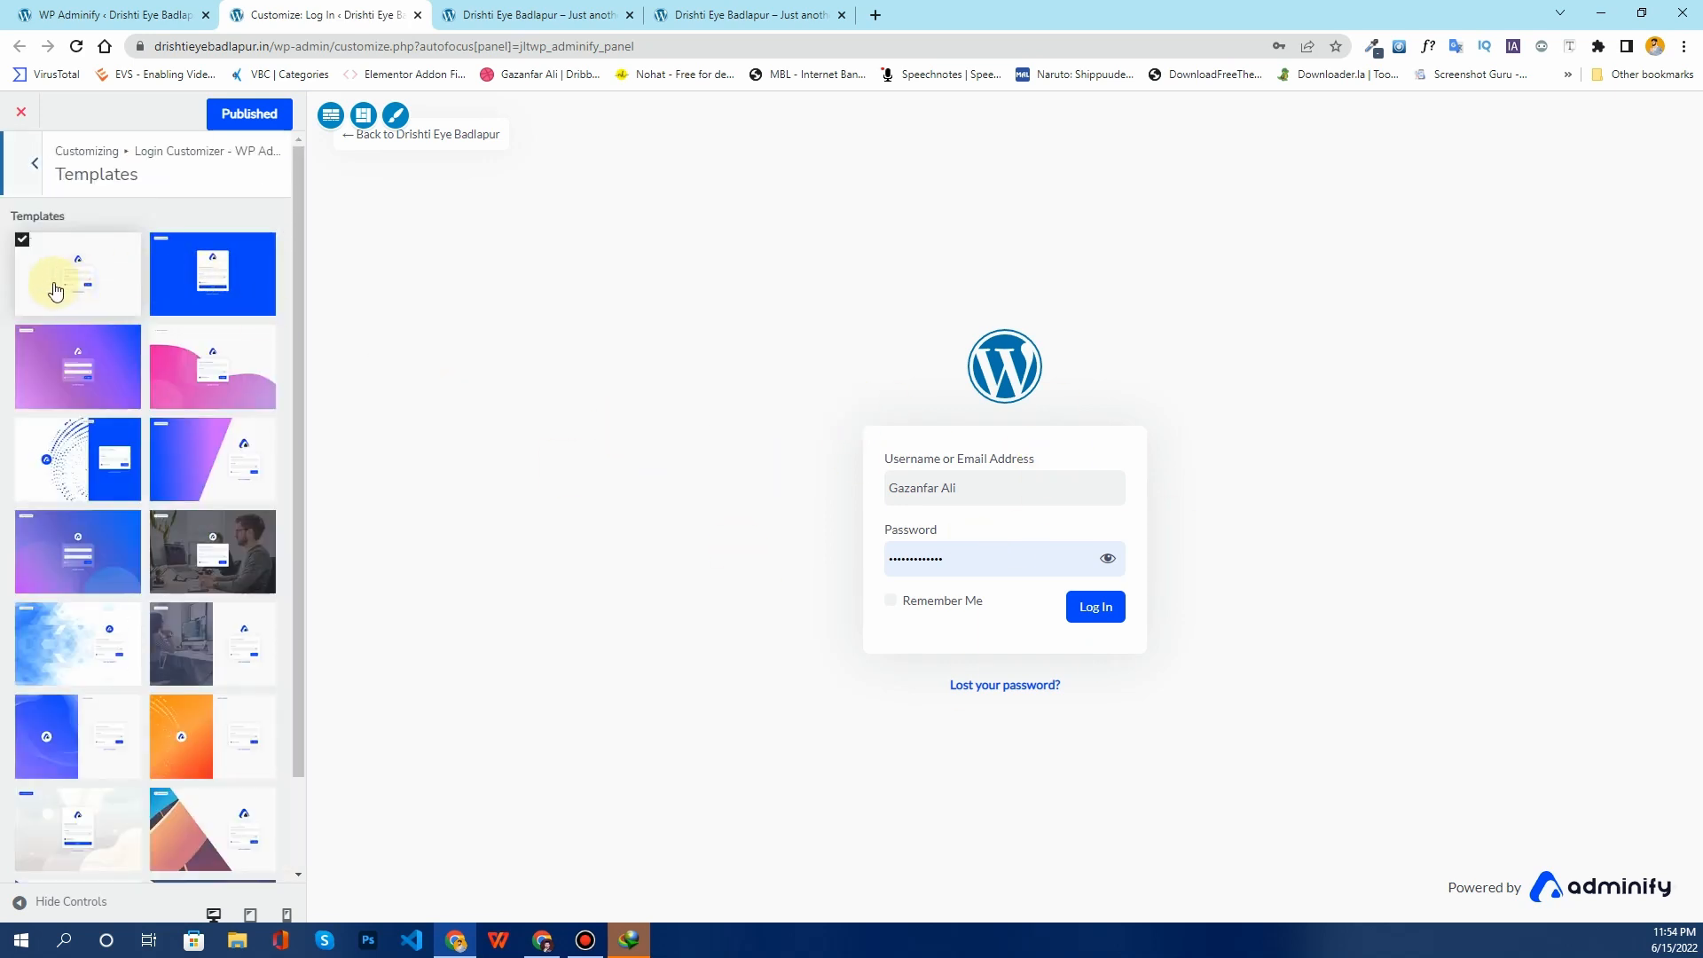
pyautogui.click(177, 289)
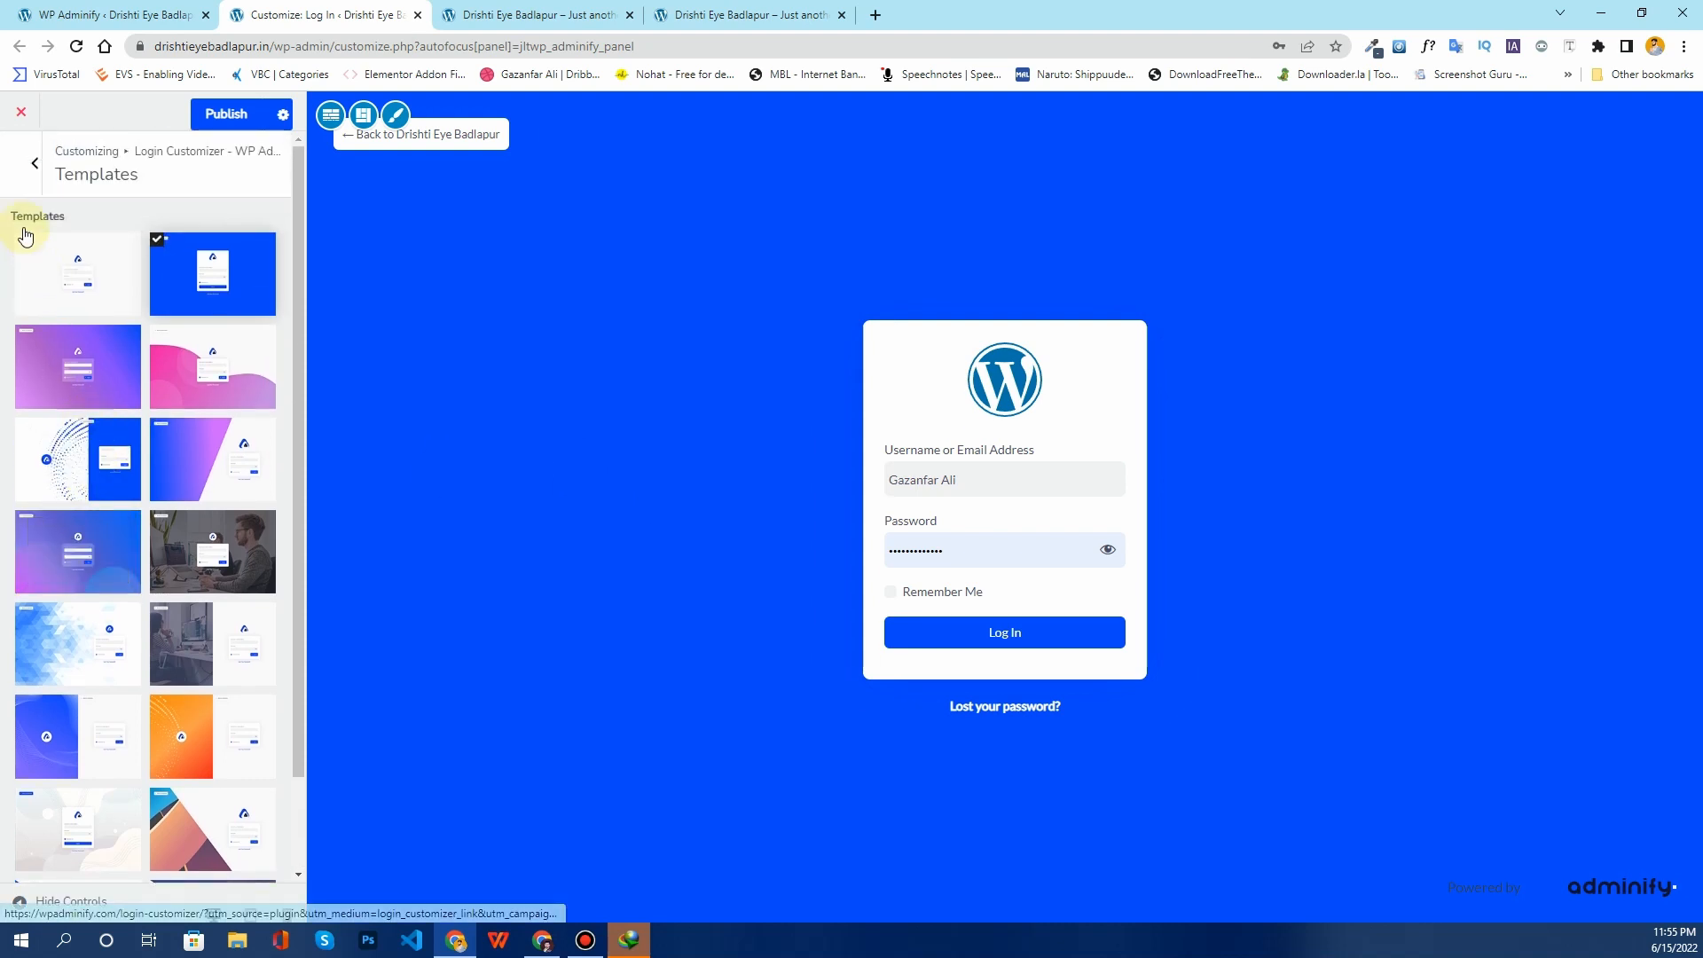
# Step: Set the login page's logo image to the OPTOMATTA logo from the media library
pyautogui.click(35, 162)
pyautogui.click(88, 314)
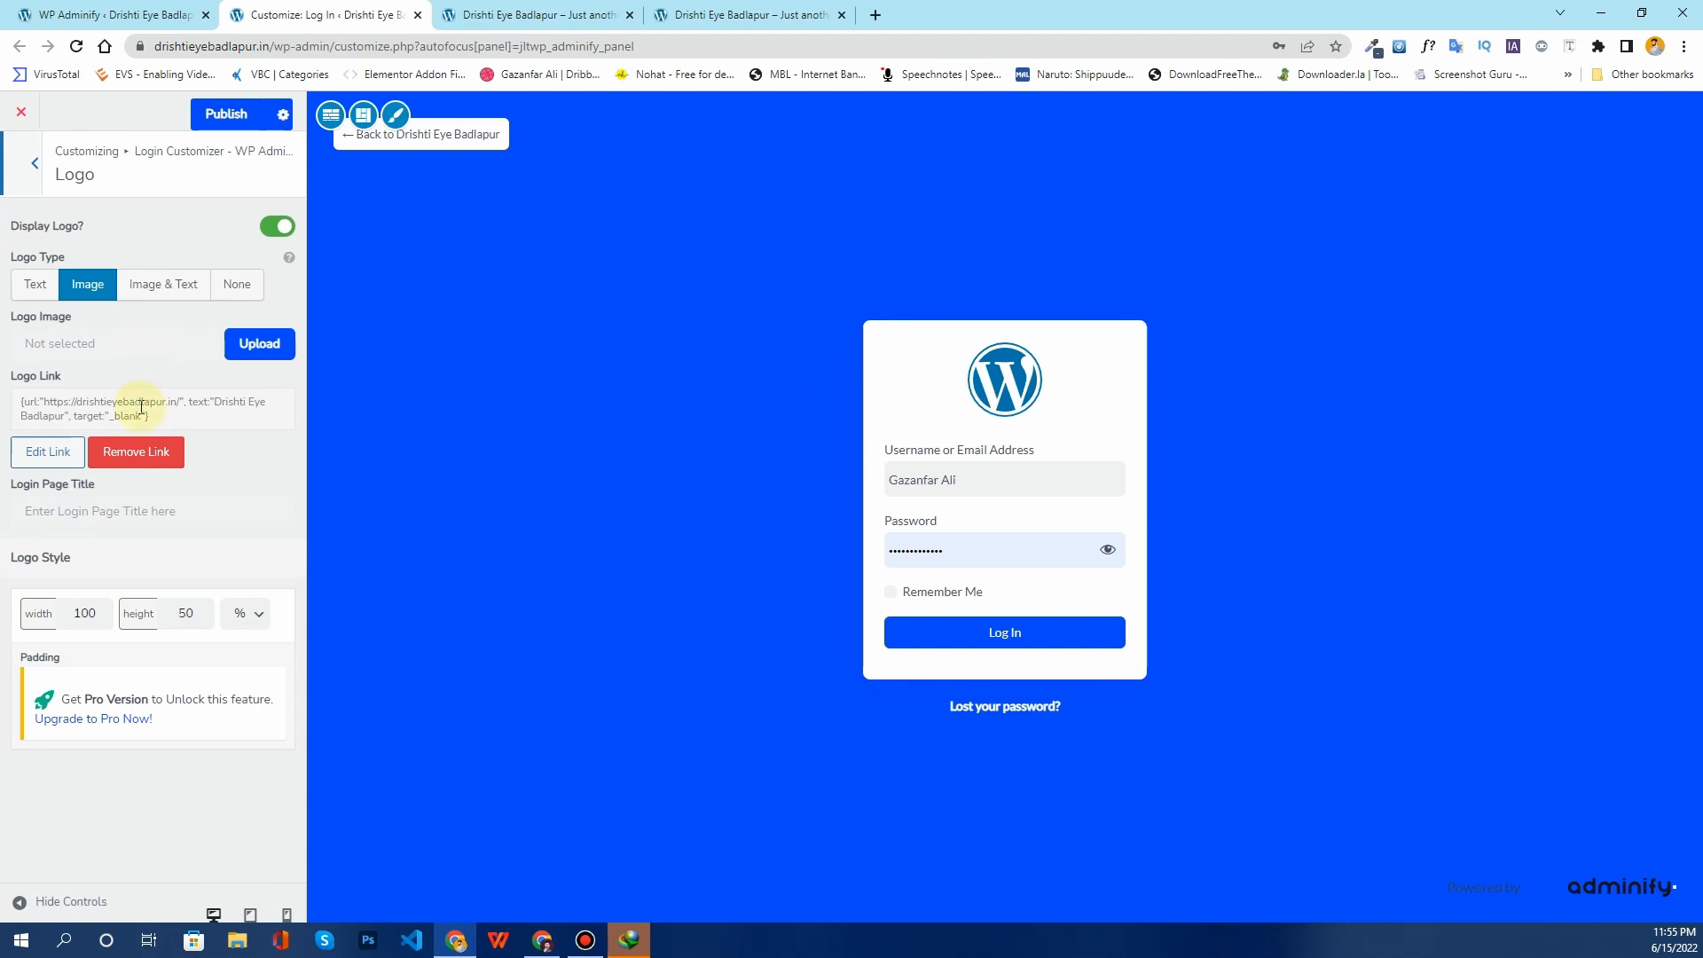
pyautogui.click(259, 348)
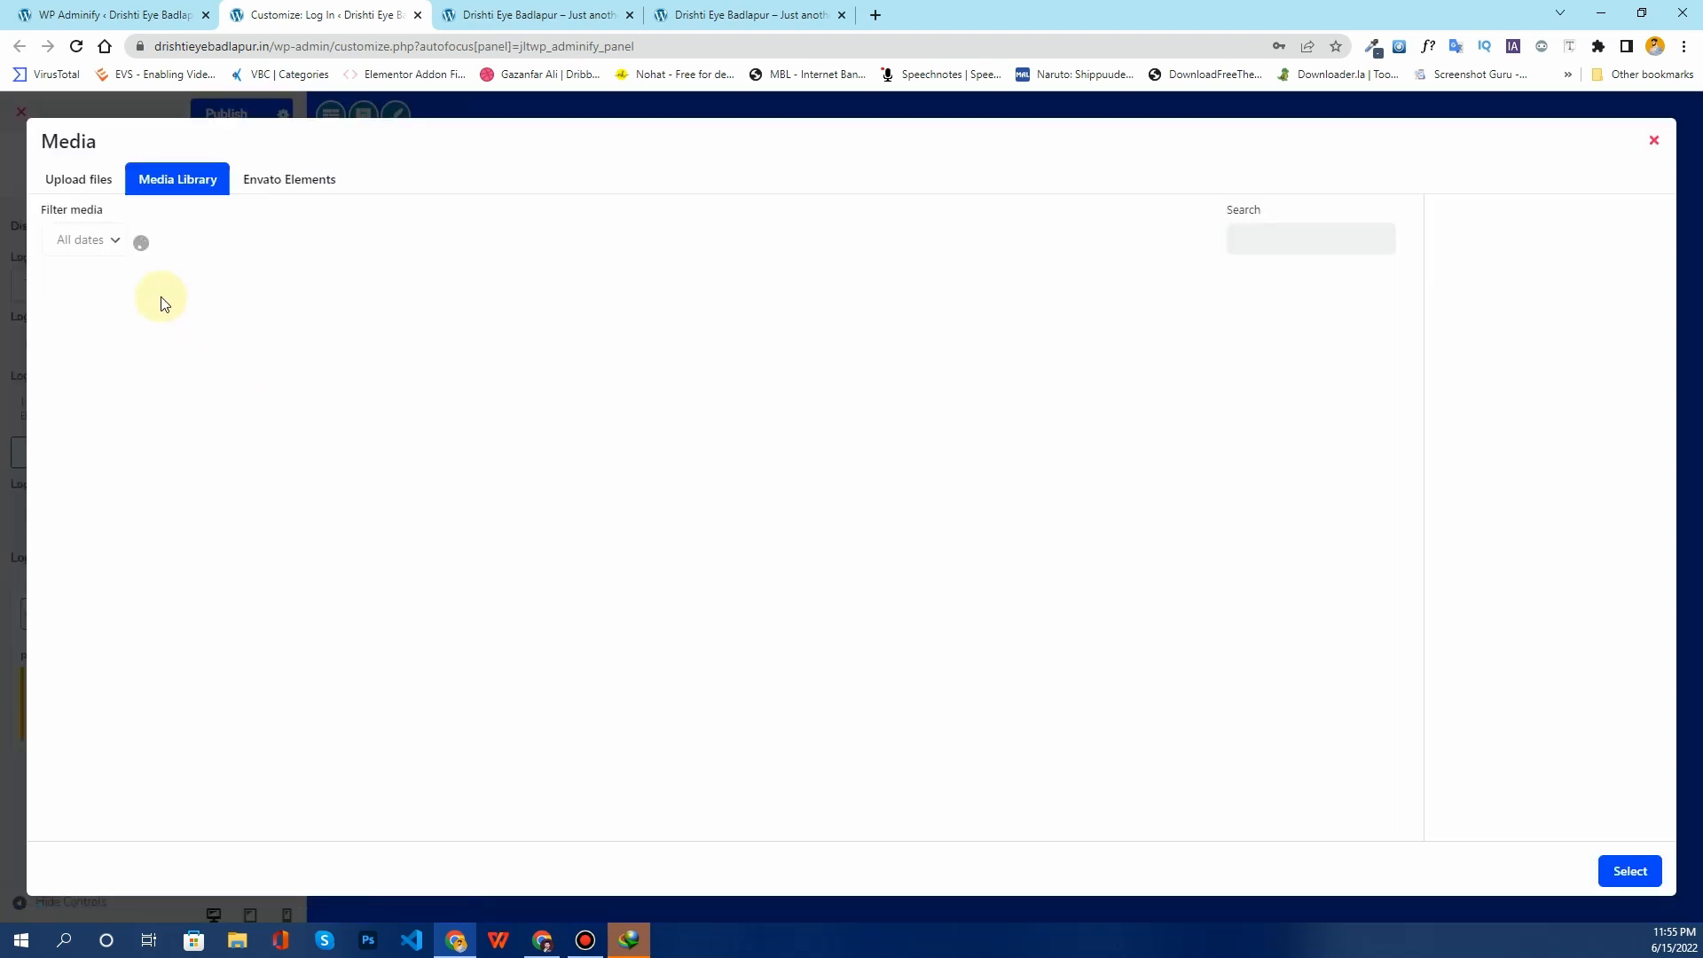
pyautogui.scroll(-3, 710, 532)
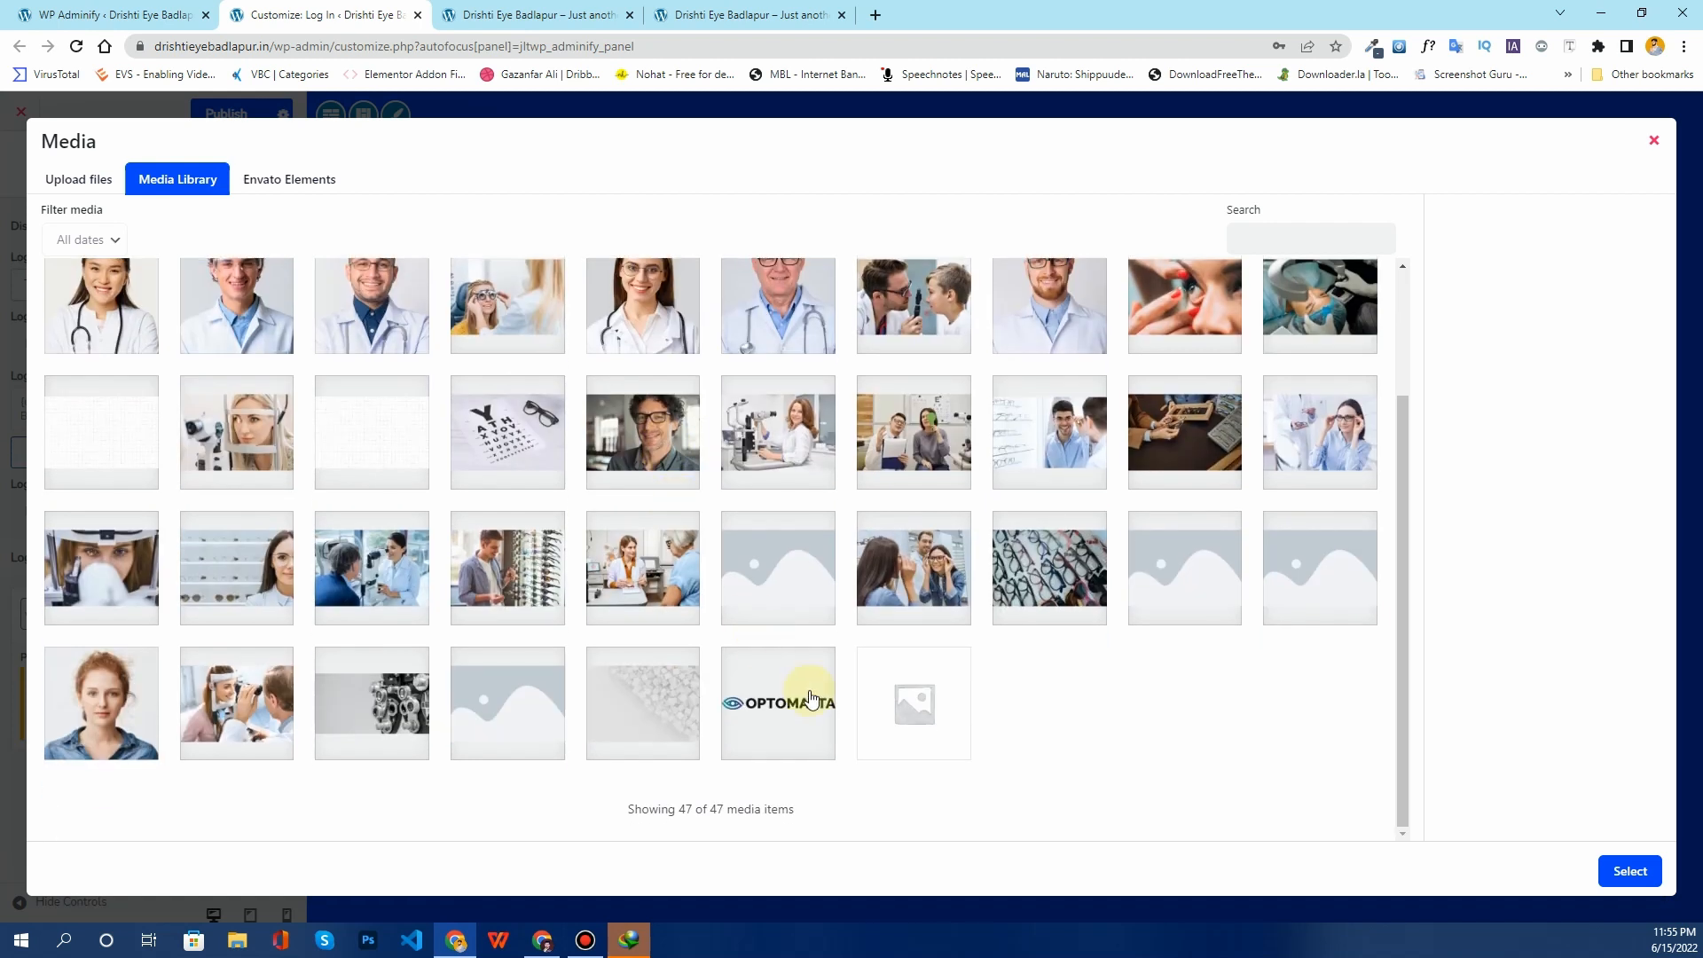
pyautogui.click(777, 703)
pyautogui.click(1630, 870)
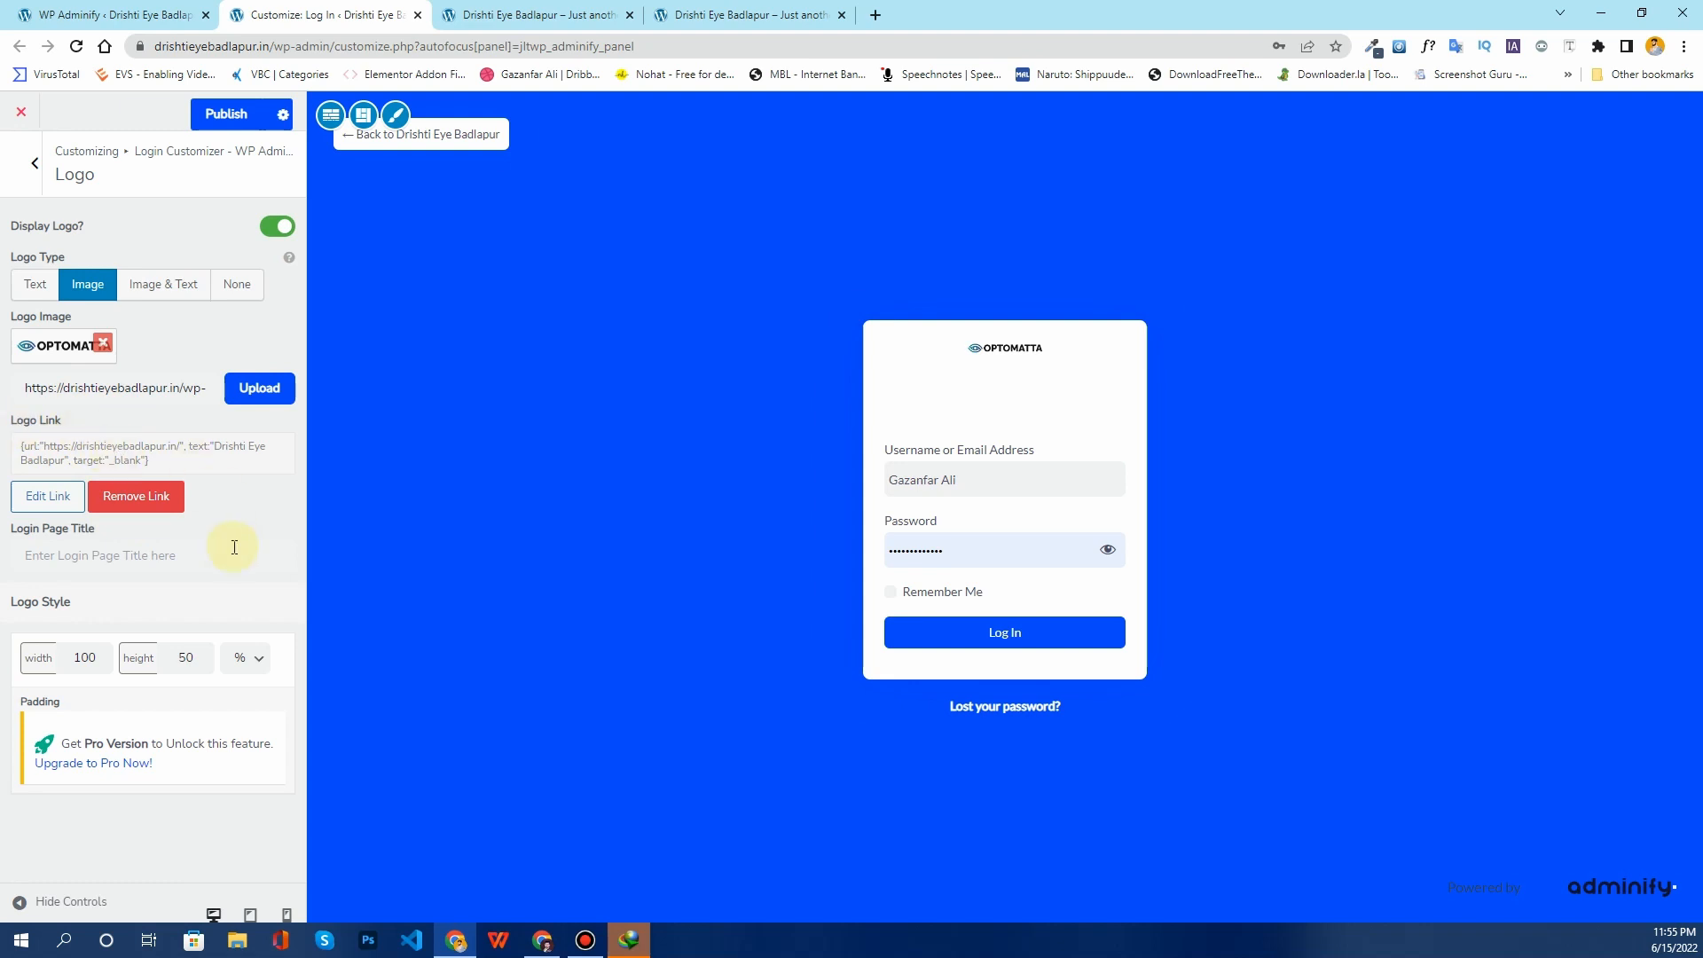
# Step: Try widths of 200, 150 and 120 percent for the login logo, and settle on 100 percent
pyautogui.moveTo(81, 658); pyautogui.dragTo(76, 657)
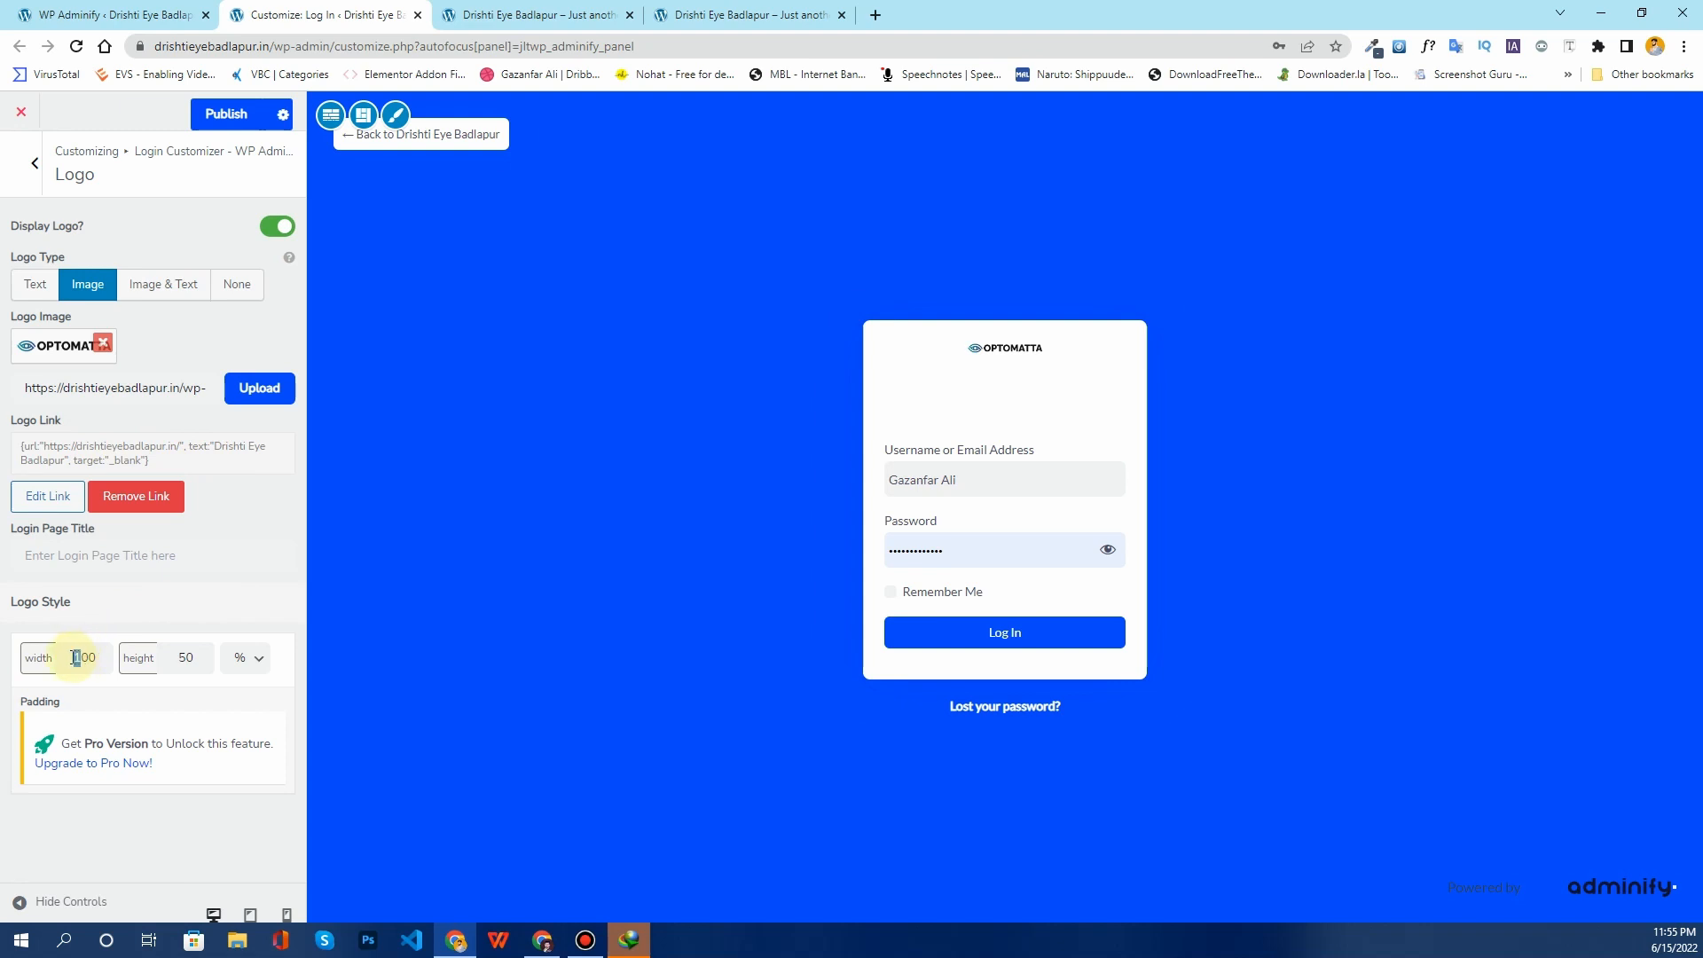
pyautogui.write('2')
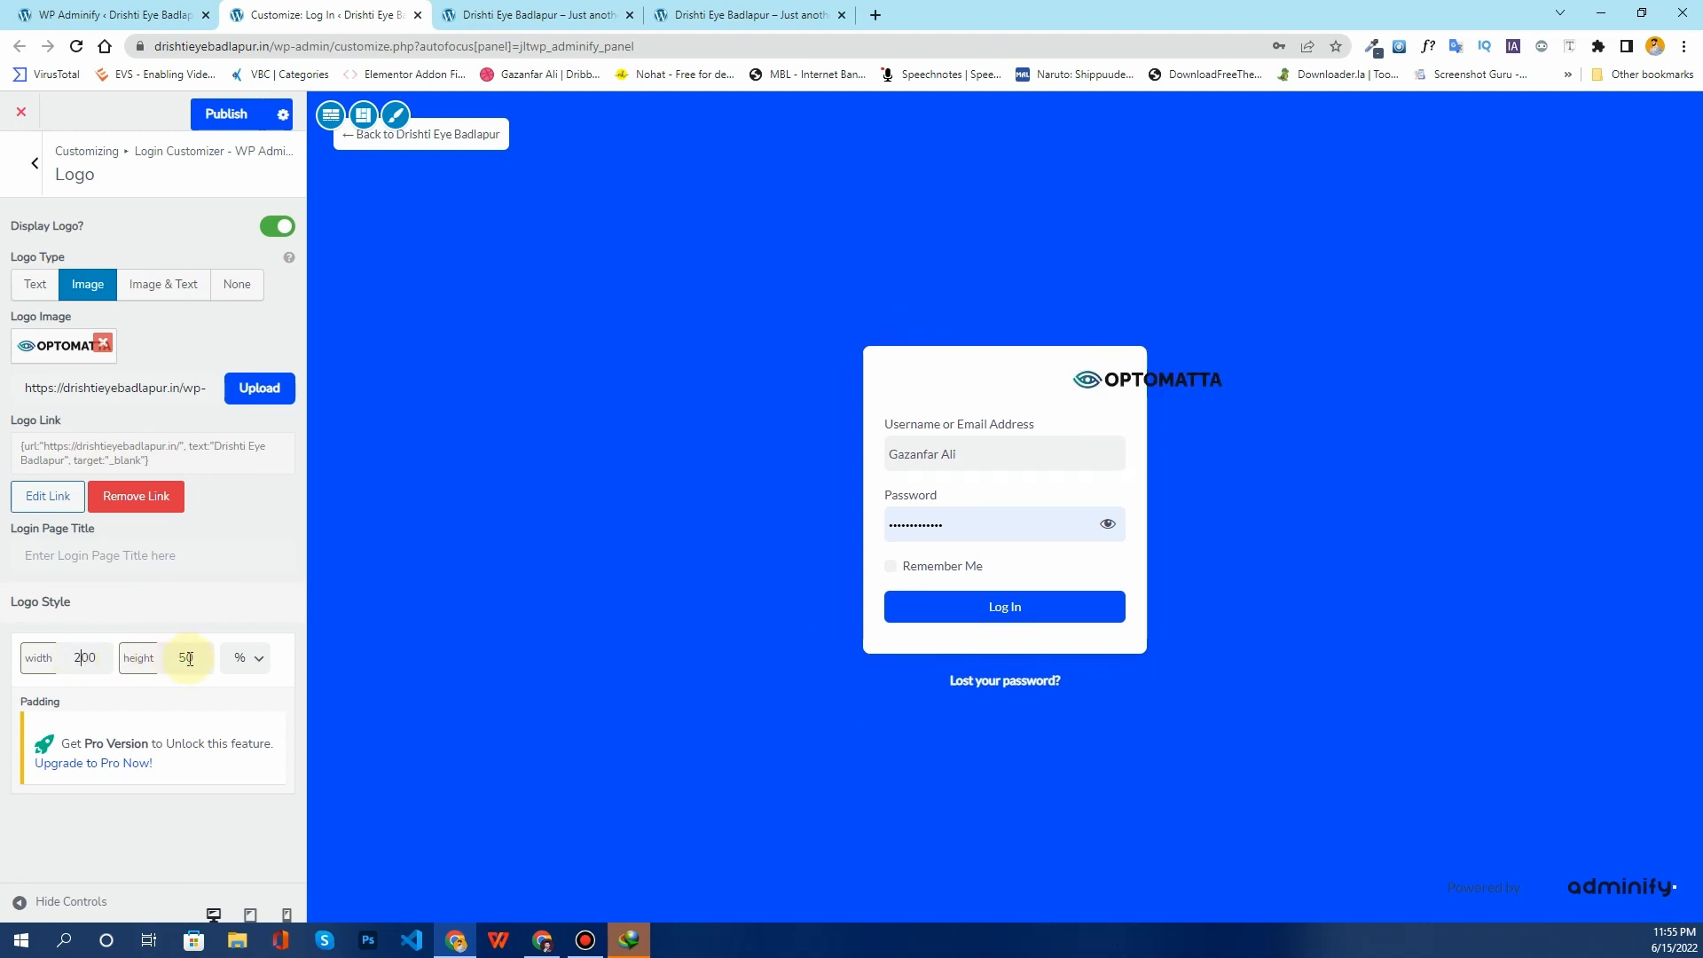
pyautogui.moveTo(89, 657); pyautogui.dragTo(71, 657)
pyautogui.write('150')
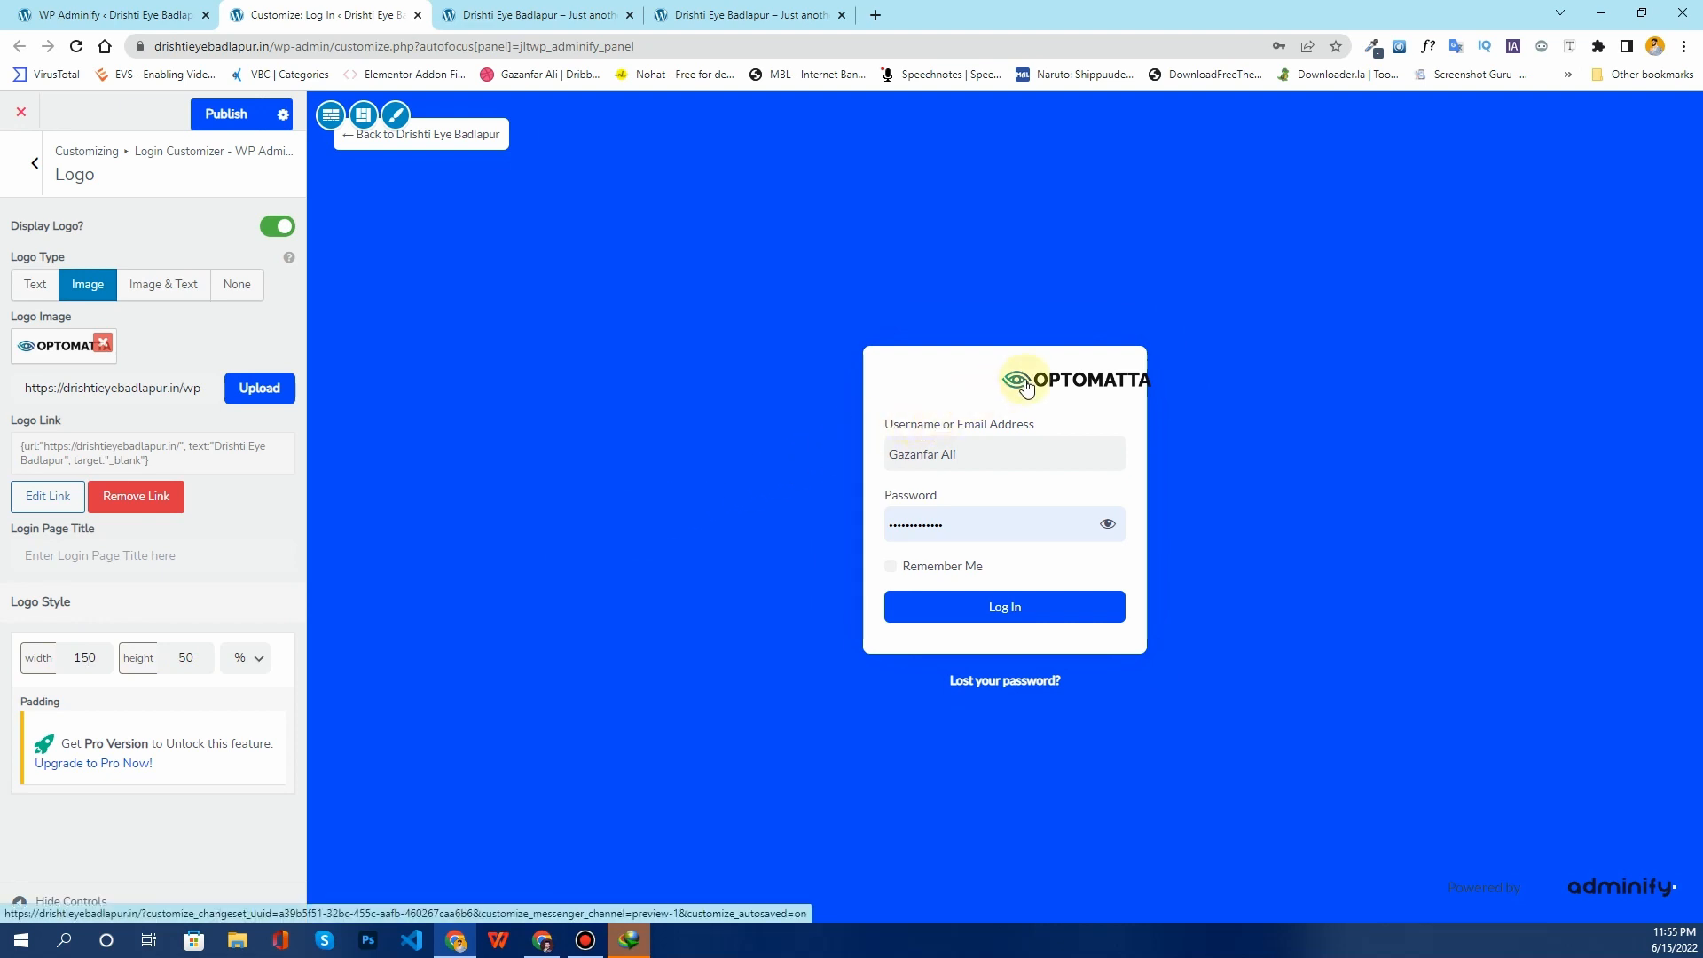
pyautogui.doubleClick(88, 657)
pyautogui.write('100')
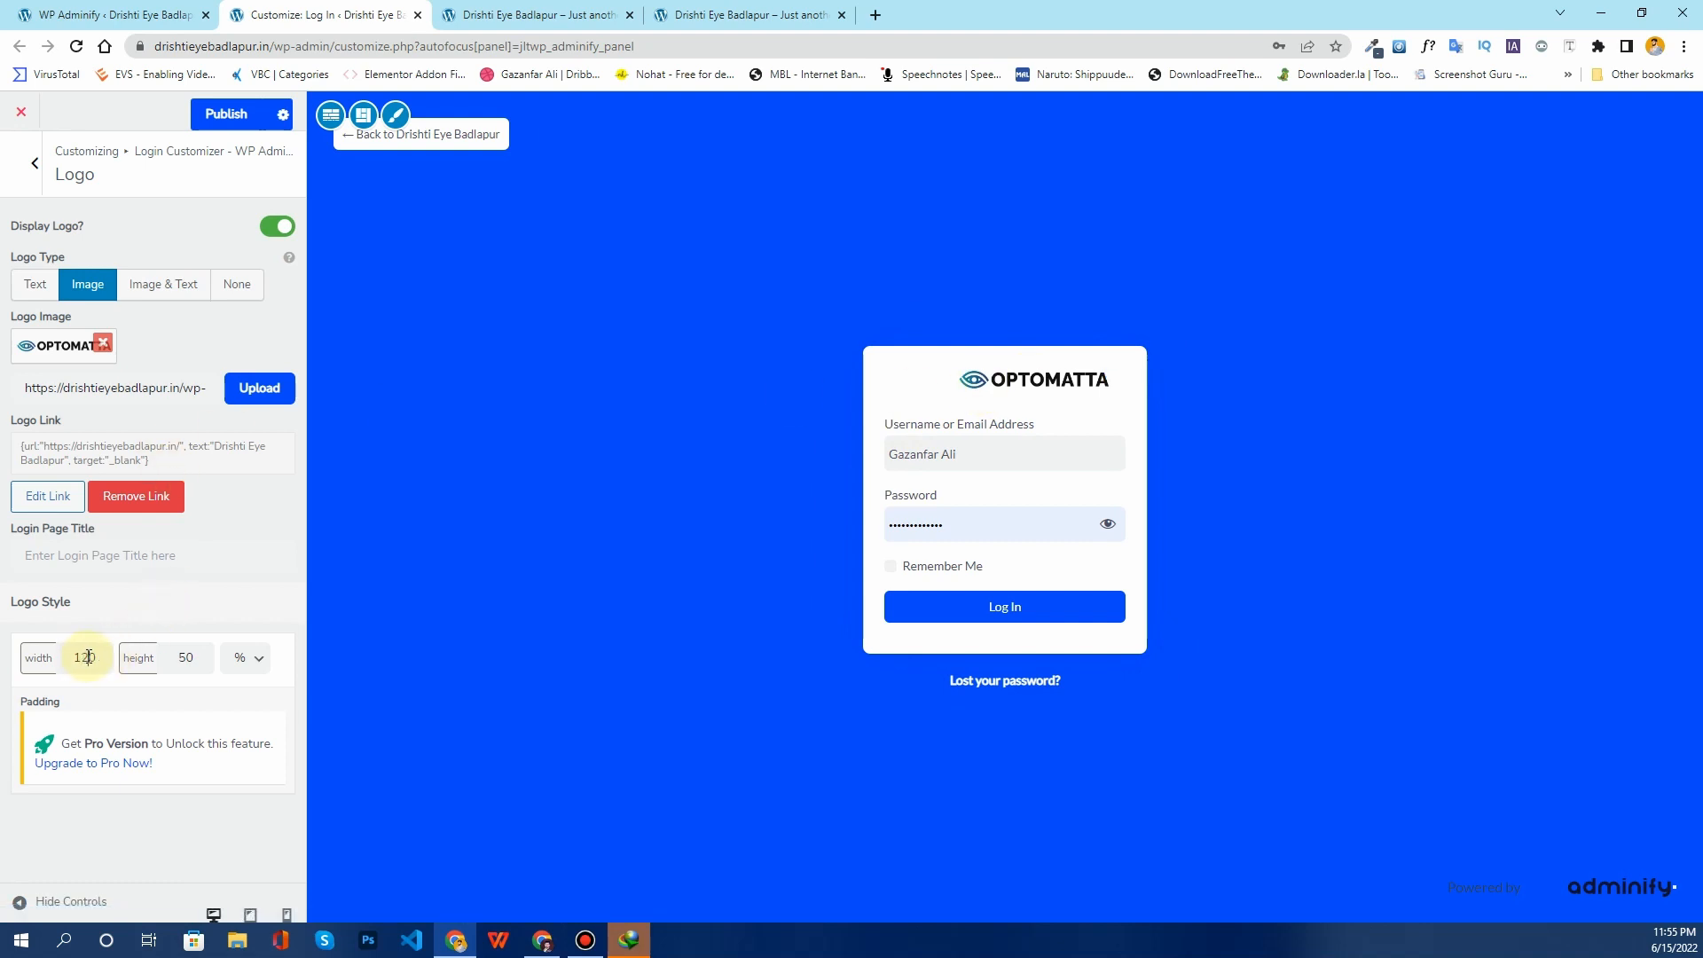
pyautogui.moveTo(91, 657); pyautogui.dragTo(84, 656)
pyautogui.write('0')
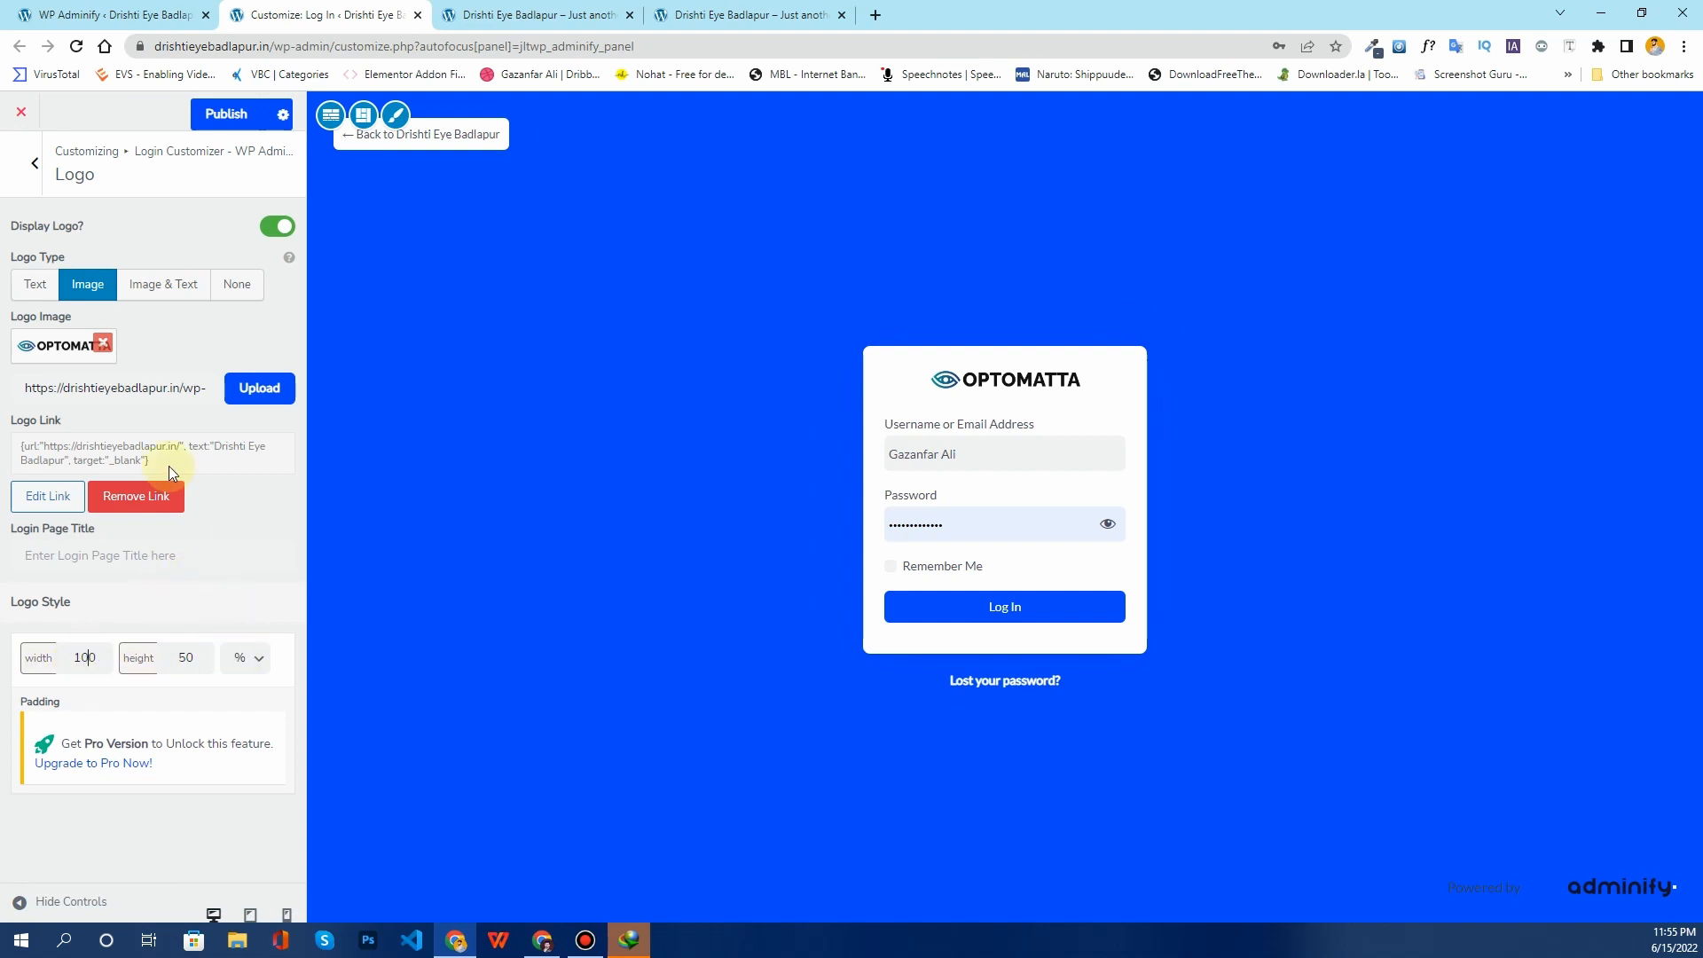
# Step: Look over the Background options for the login page and return to the Login Customizer sections
pyautogui.click(22, 189)
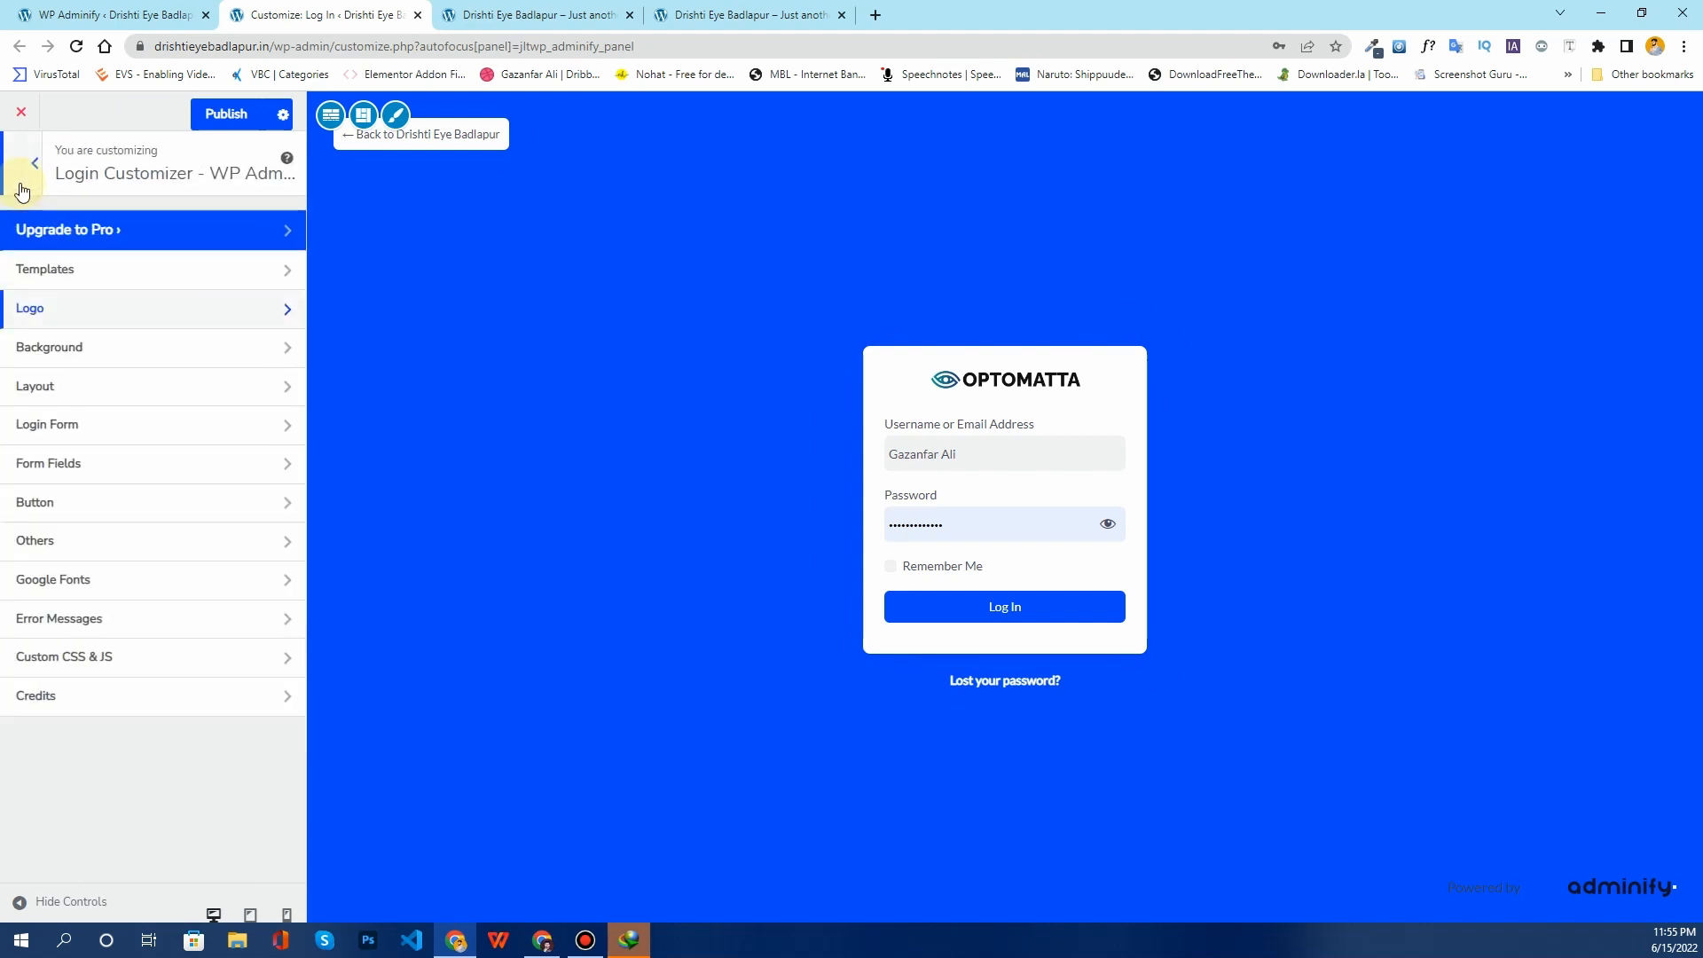
pyautogui.click(114, 350)
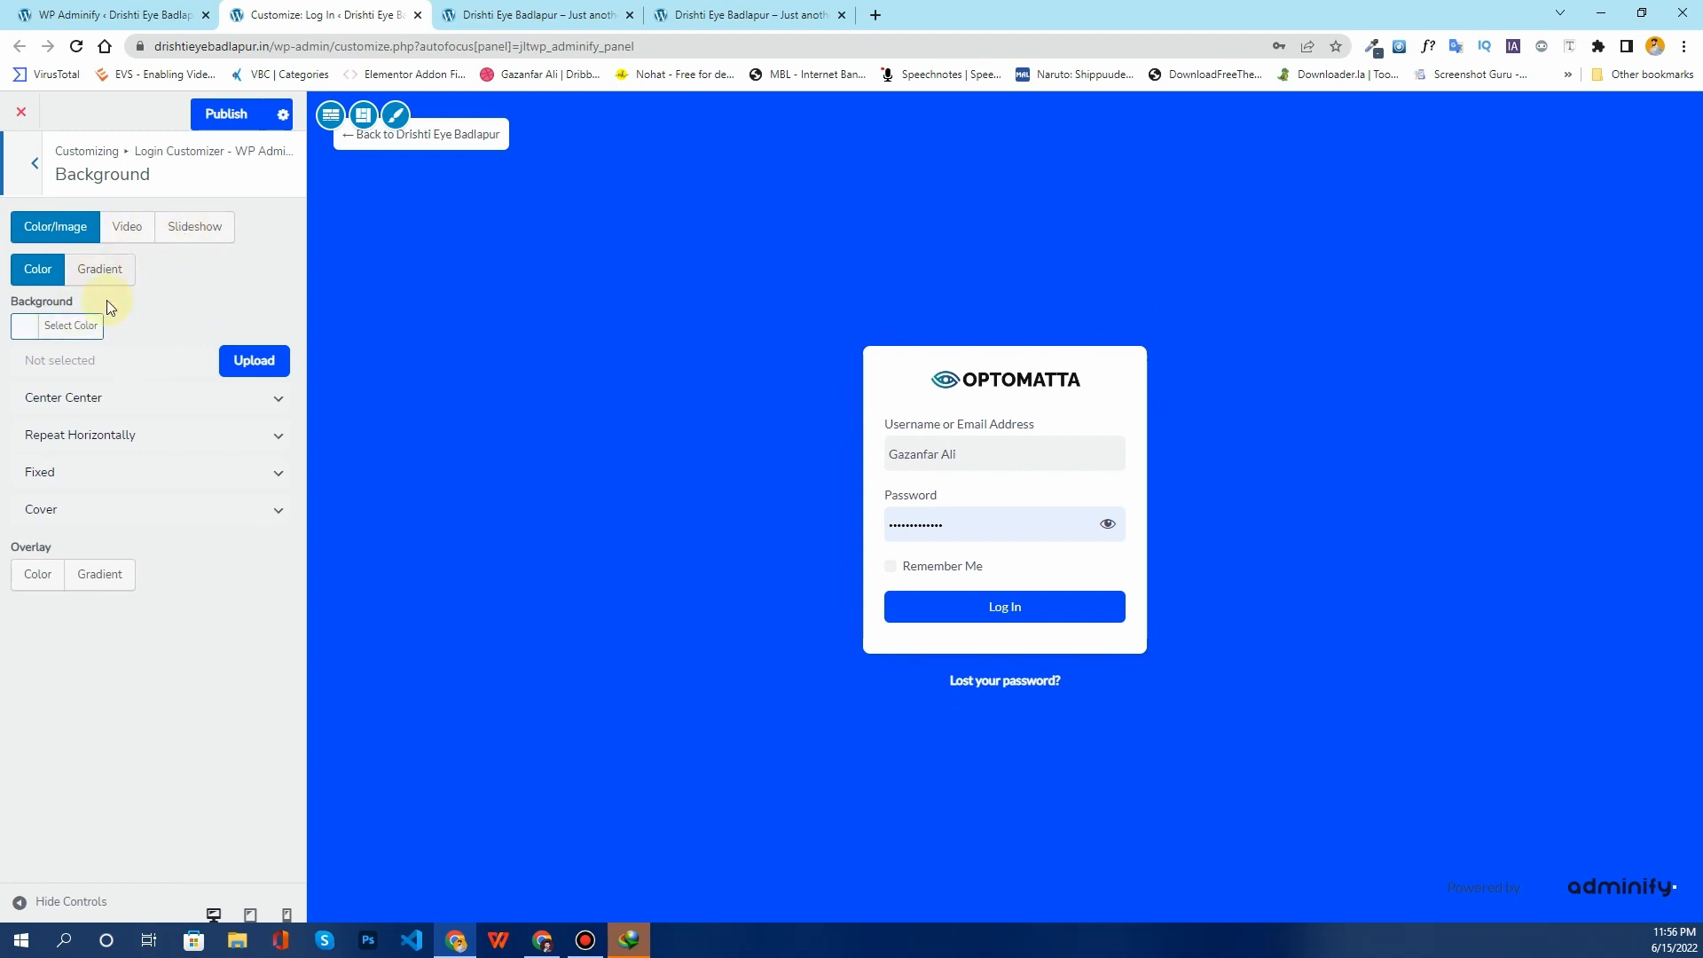
pyautogui.click(35, 163)
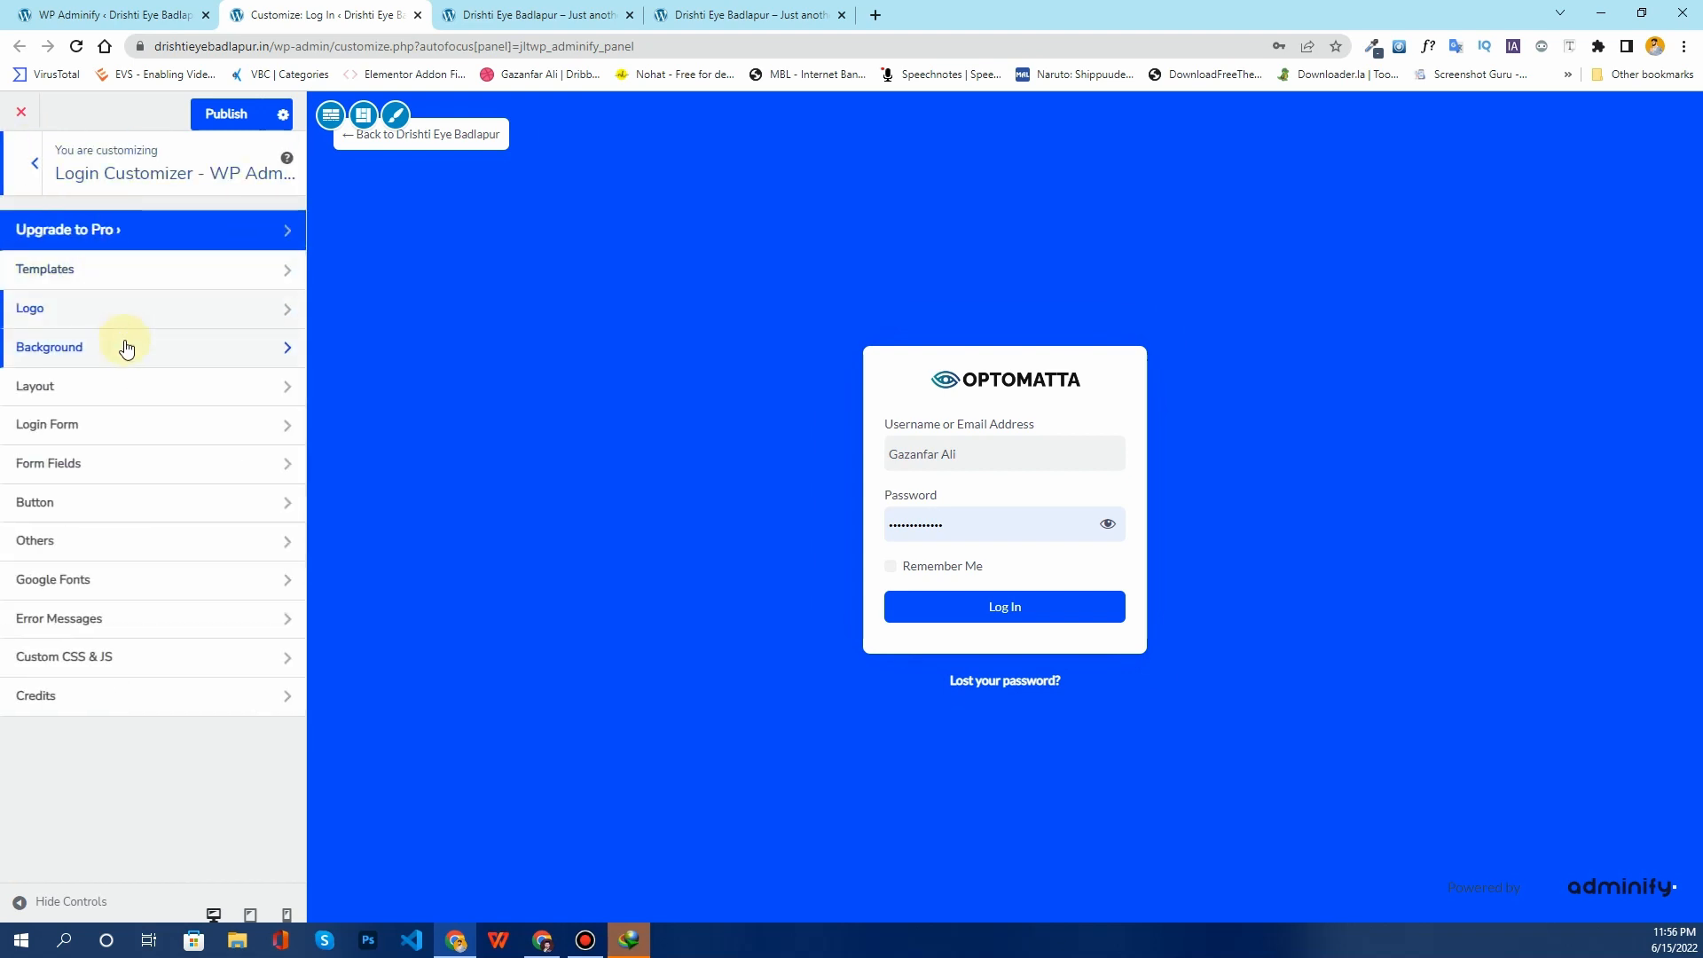
# Step: Try left horizontal alignment for the login form in the Layout settings, and set it to center
pyautogui.click(121, 396)
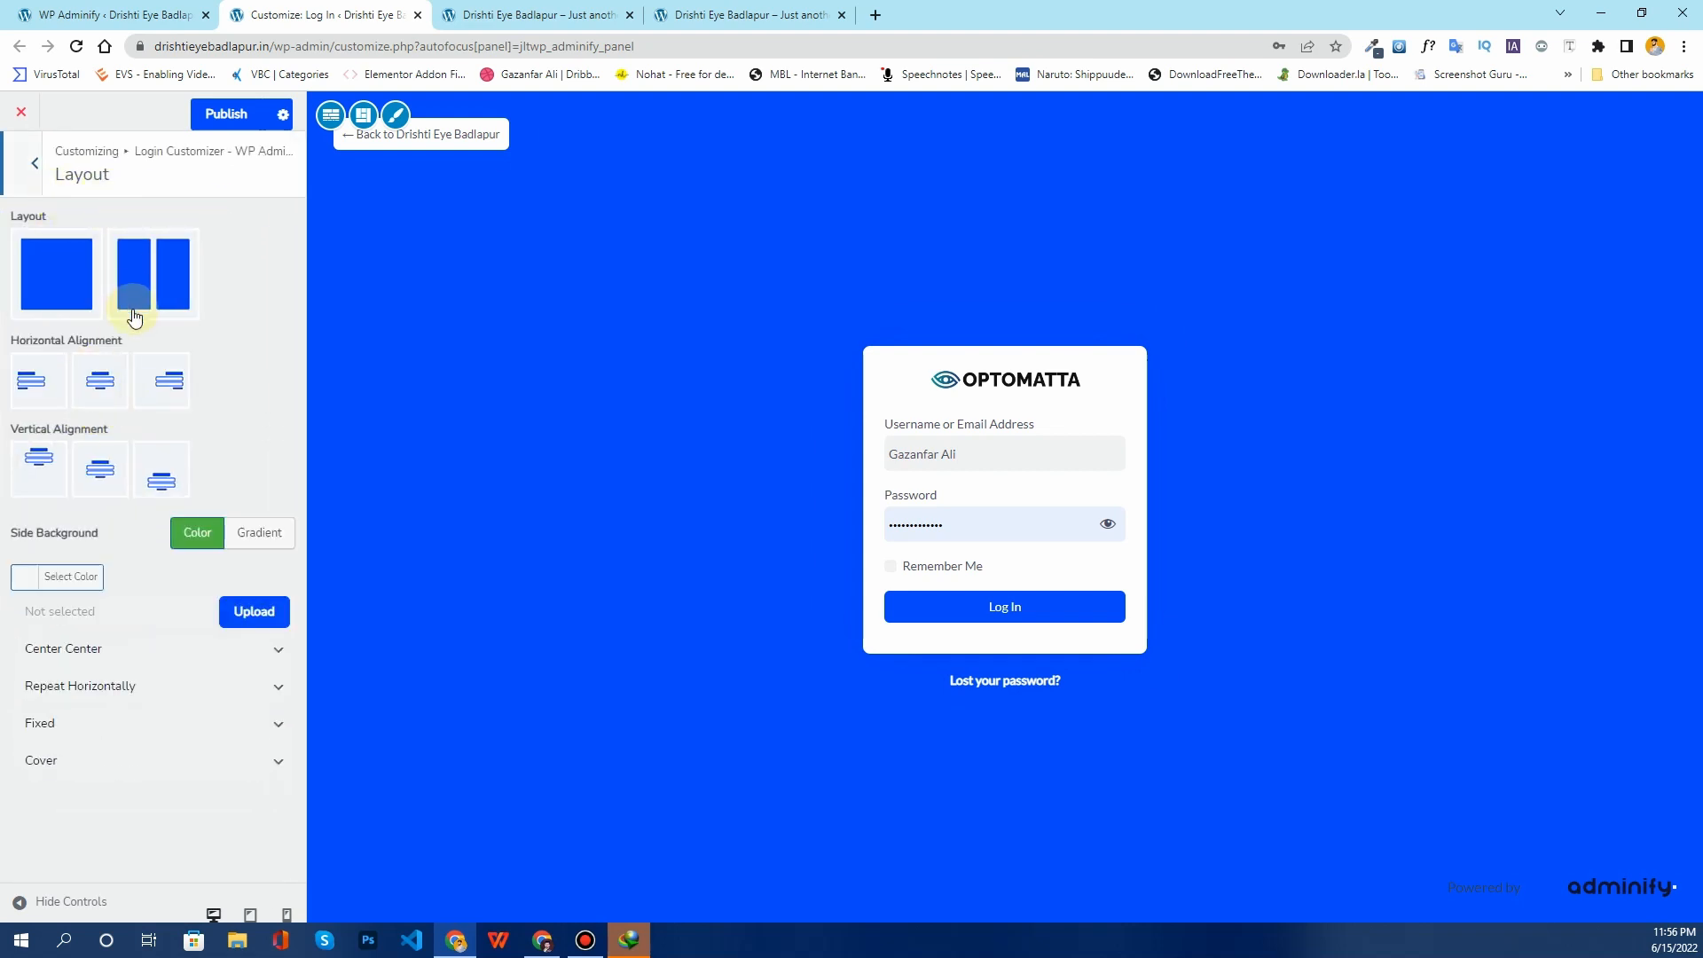
pyautogui.click(48, 404)
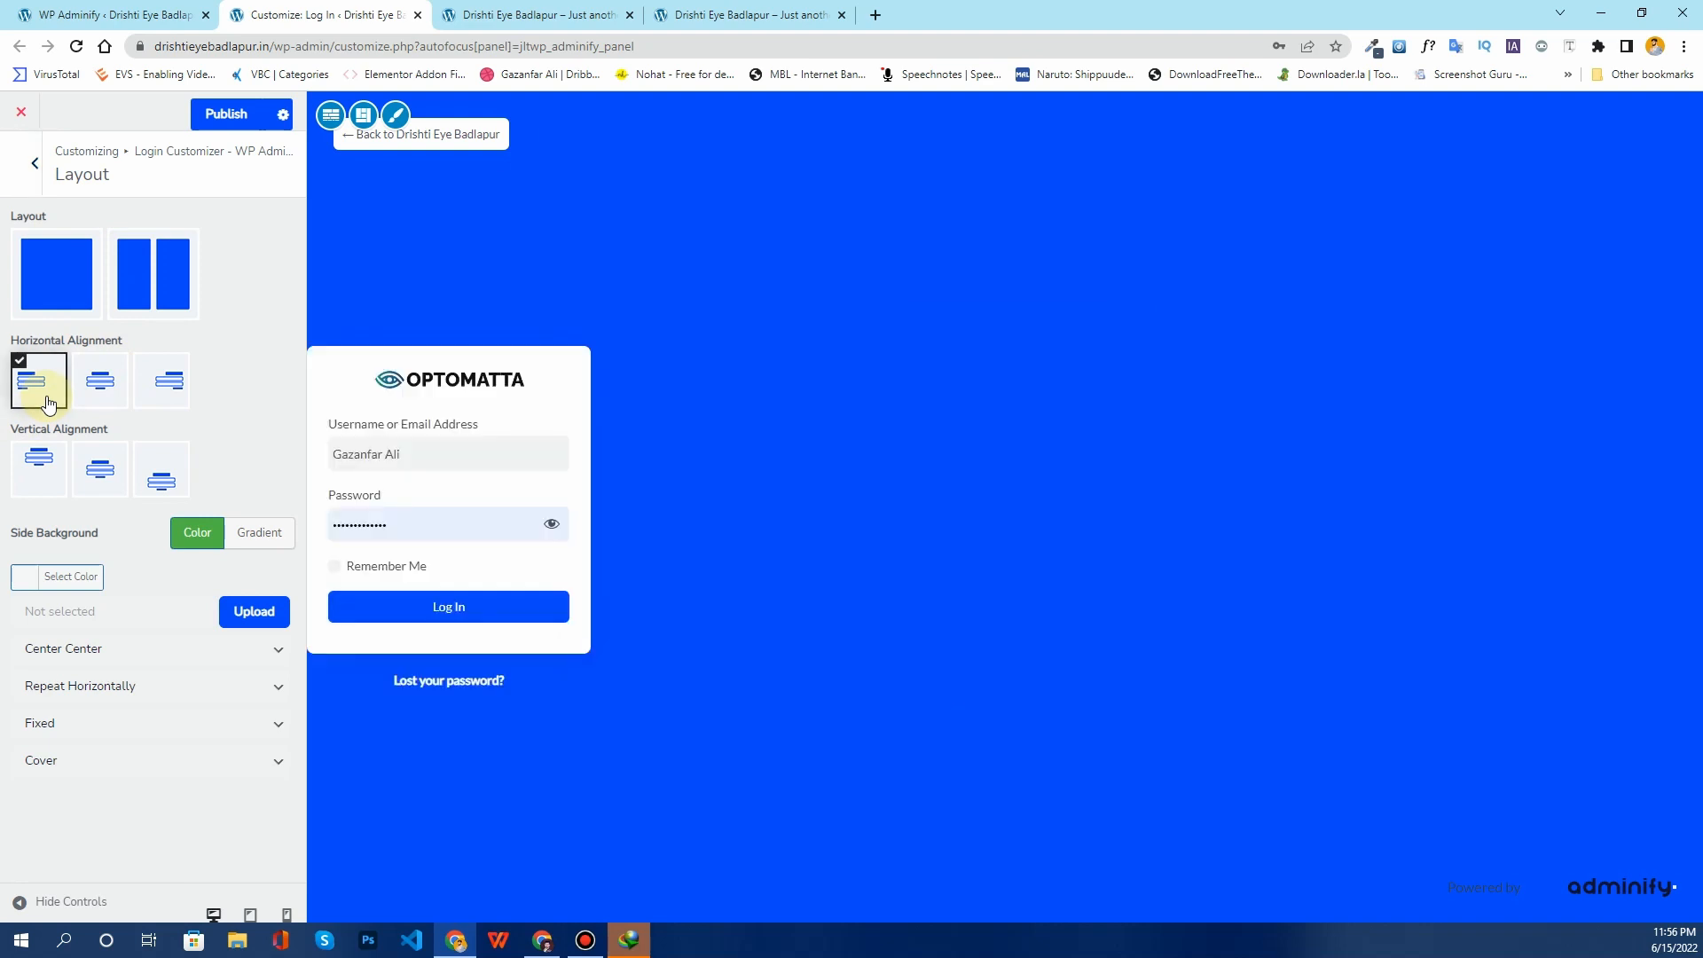
pyautogui.click(100, 384)
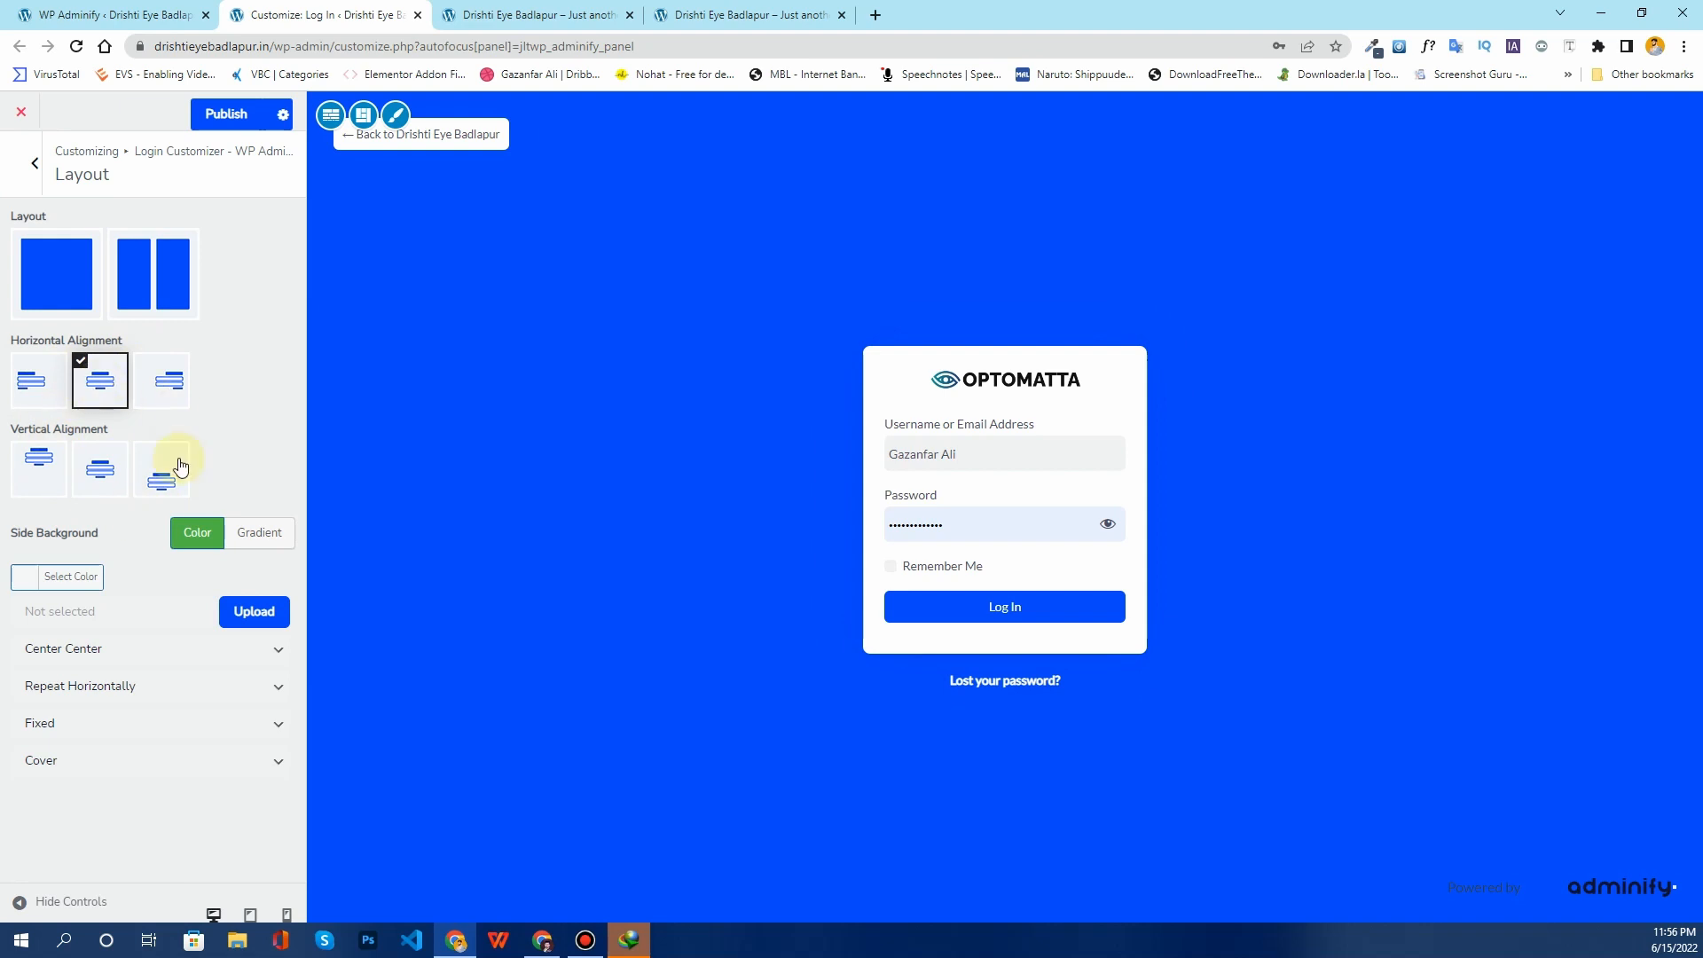
pyautogui.click(44, 173)
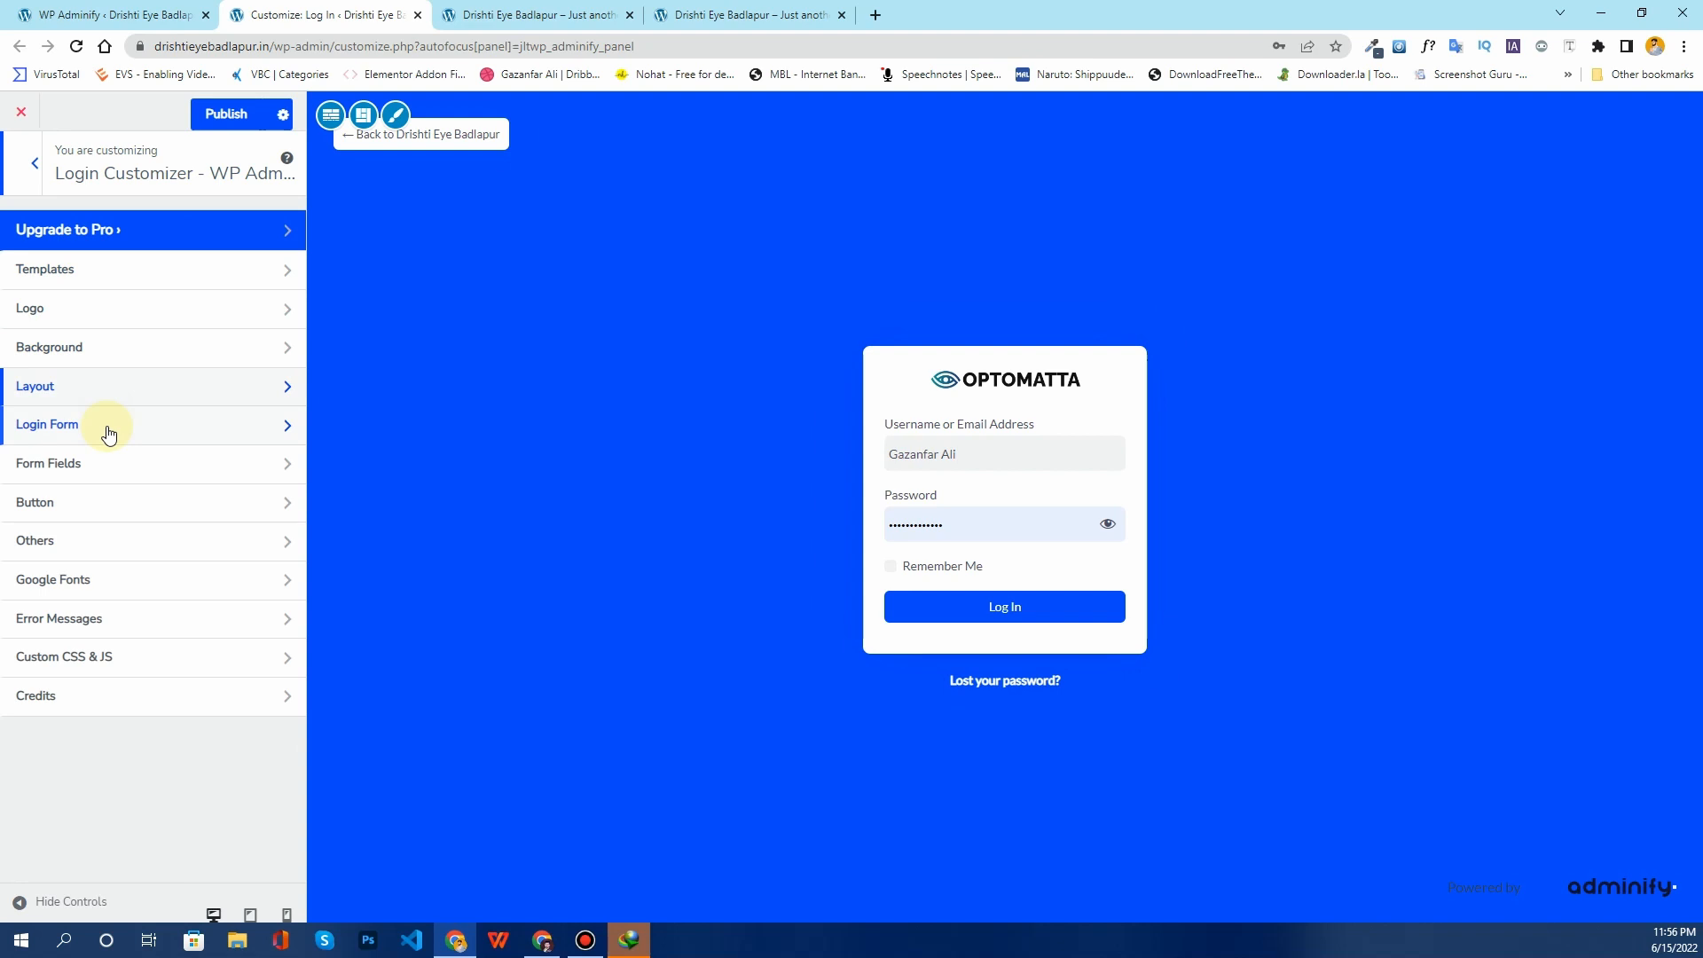
# Step: Review the Login Form settings for background, size, border and box shadow, keeping Repeat Horizontally as the background repeat
pyautogui.click(49, 428)
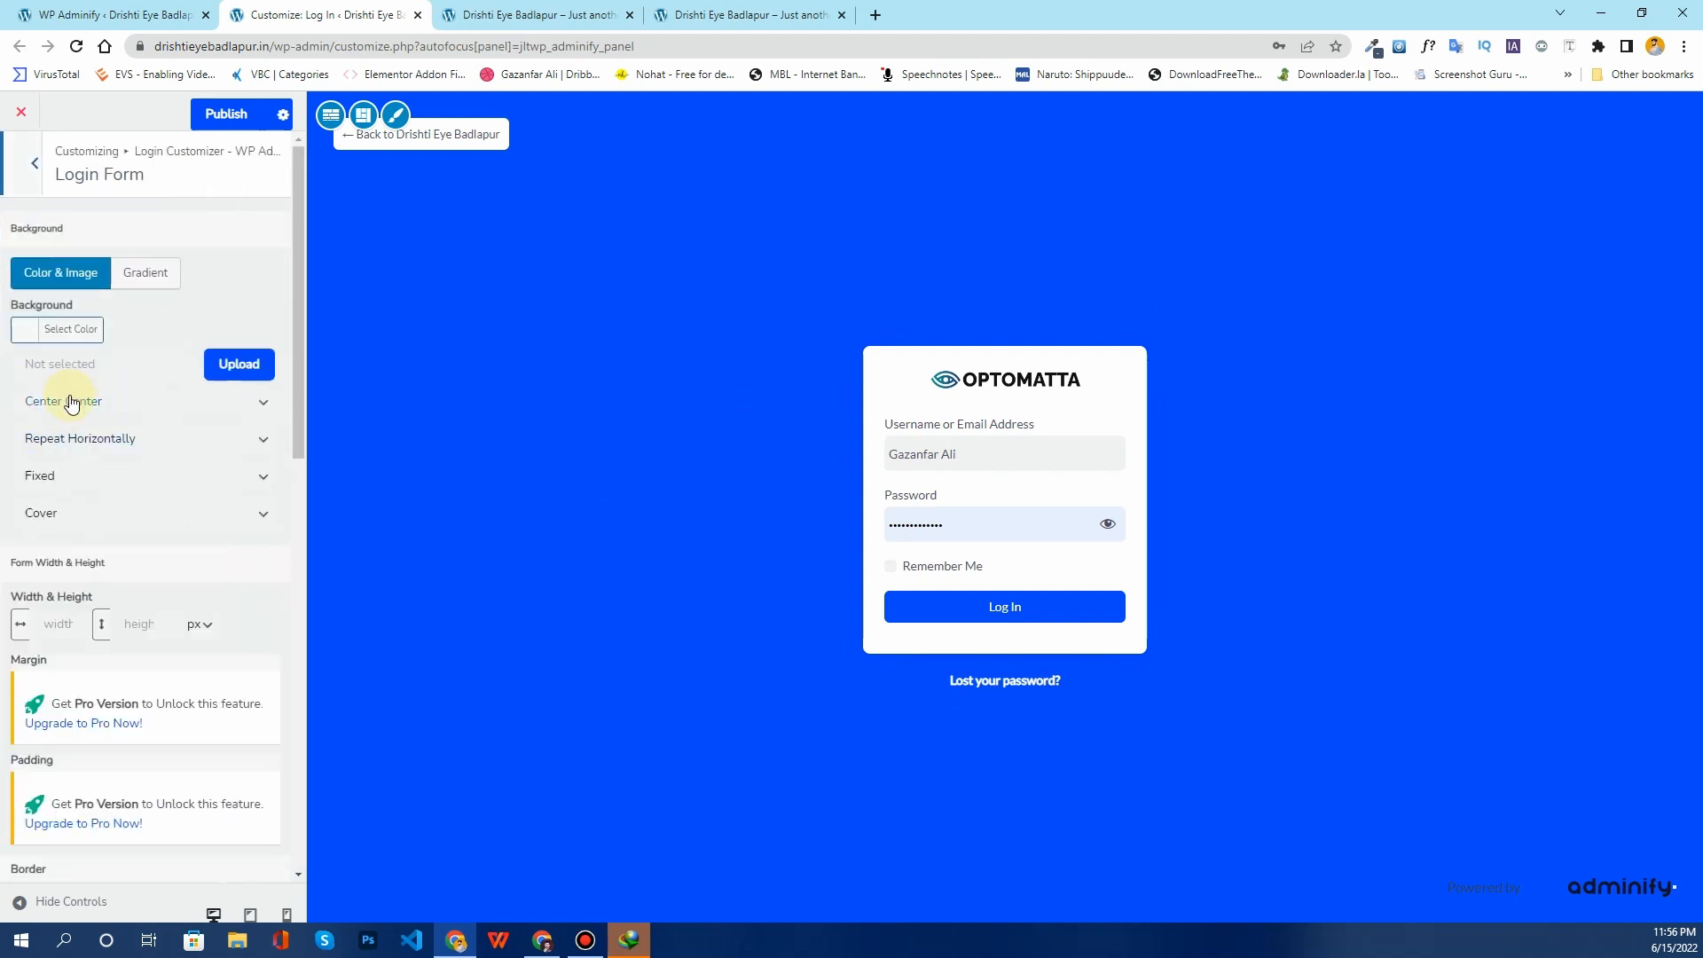
pyautogui.scroll(-3, 118, 423)
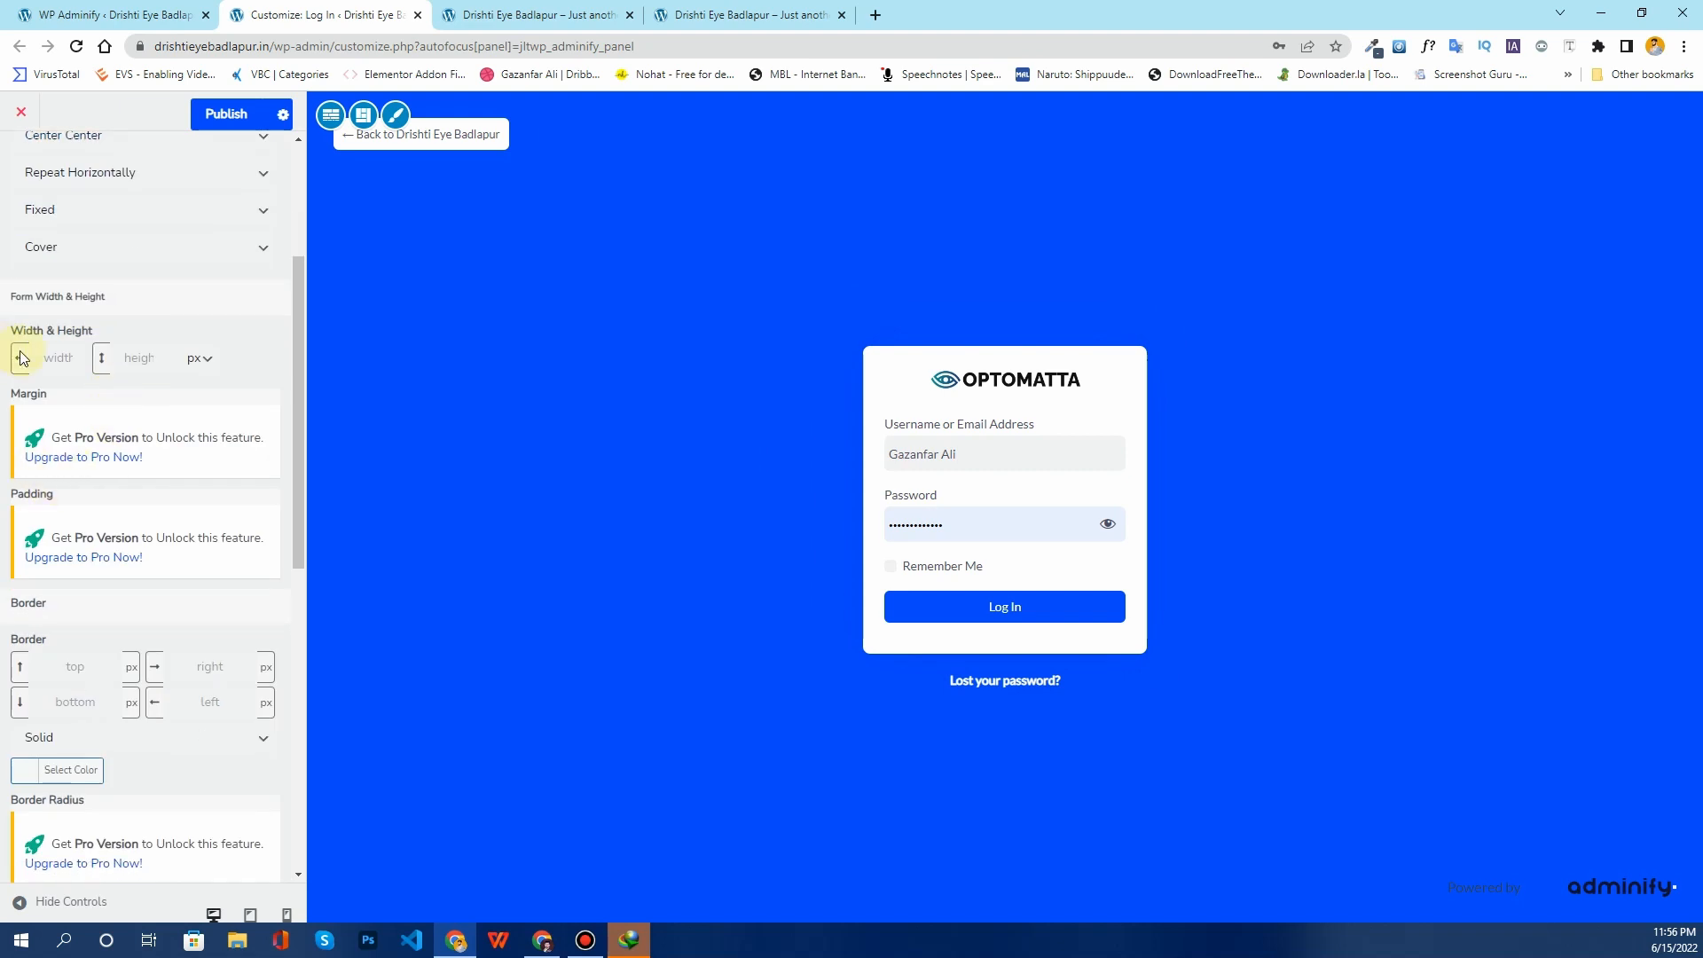
pyautogui.scroll(3, 129, 355)
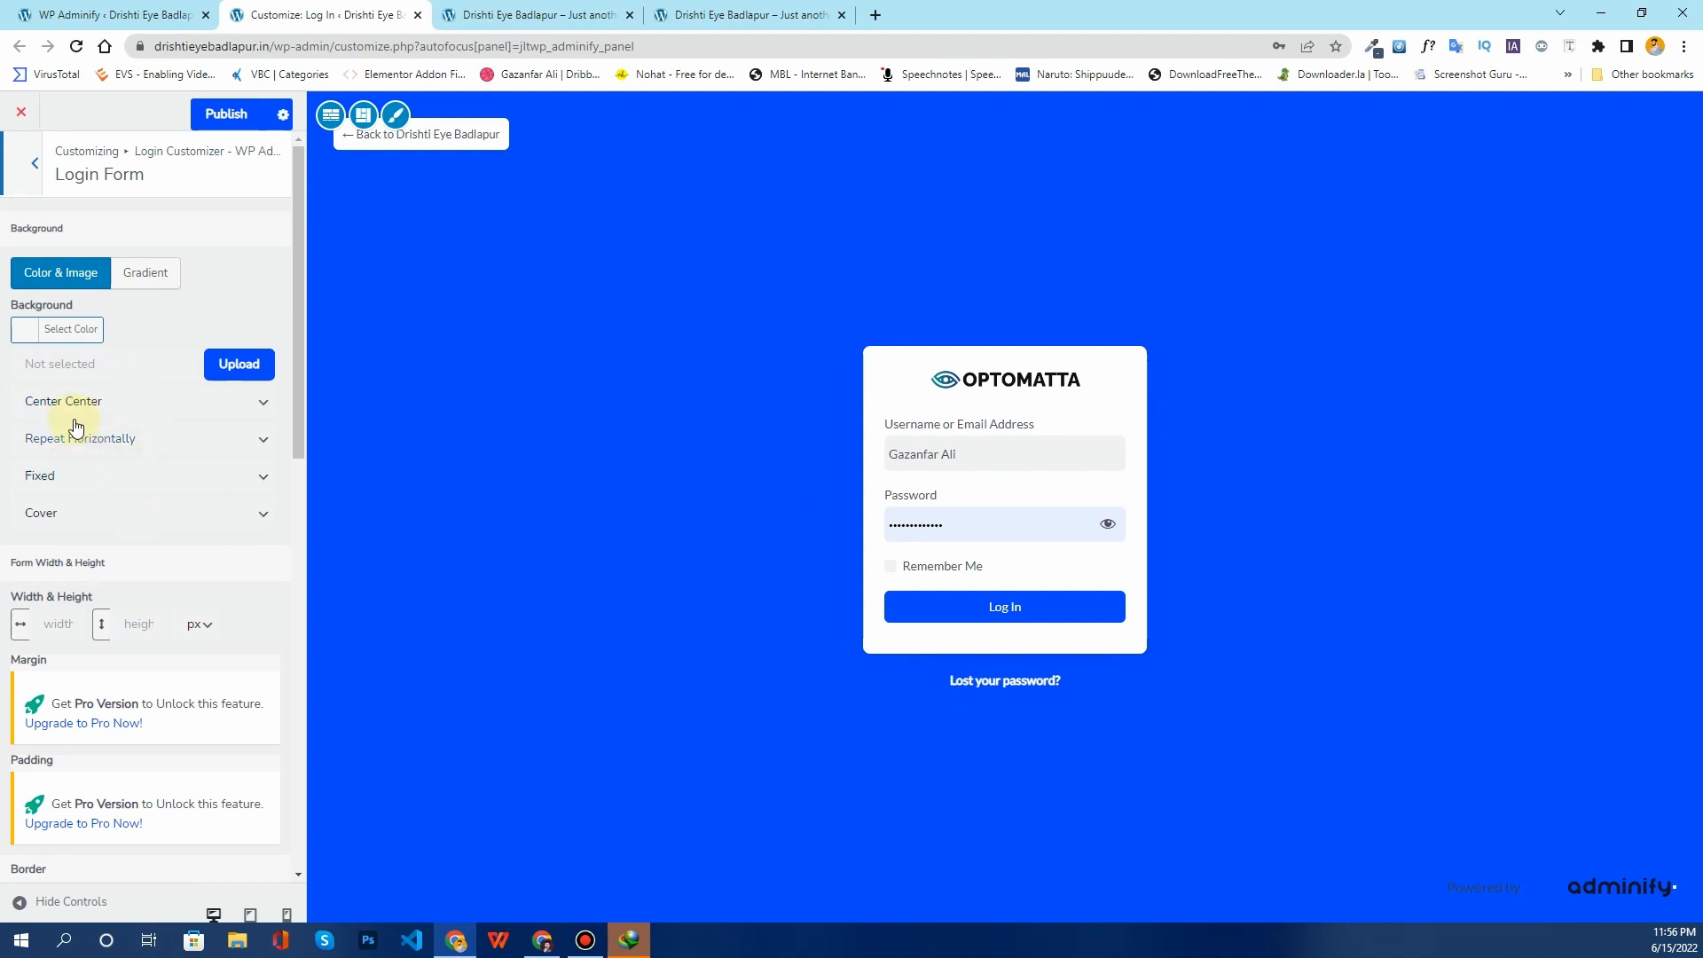
pyautogui.click(127, 444)
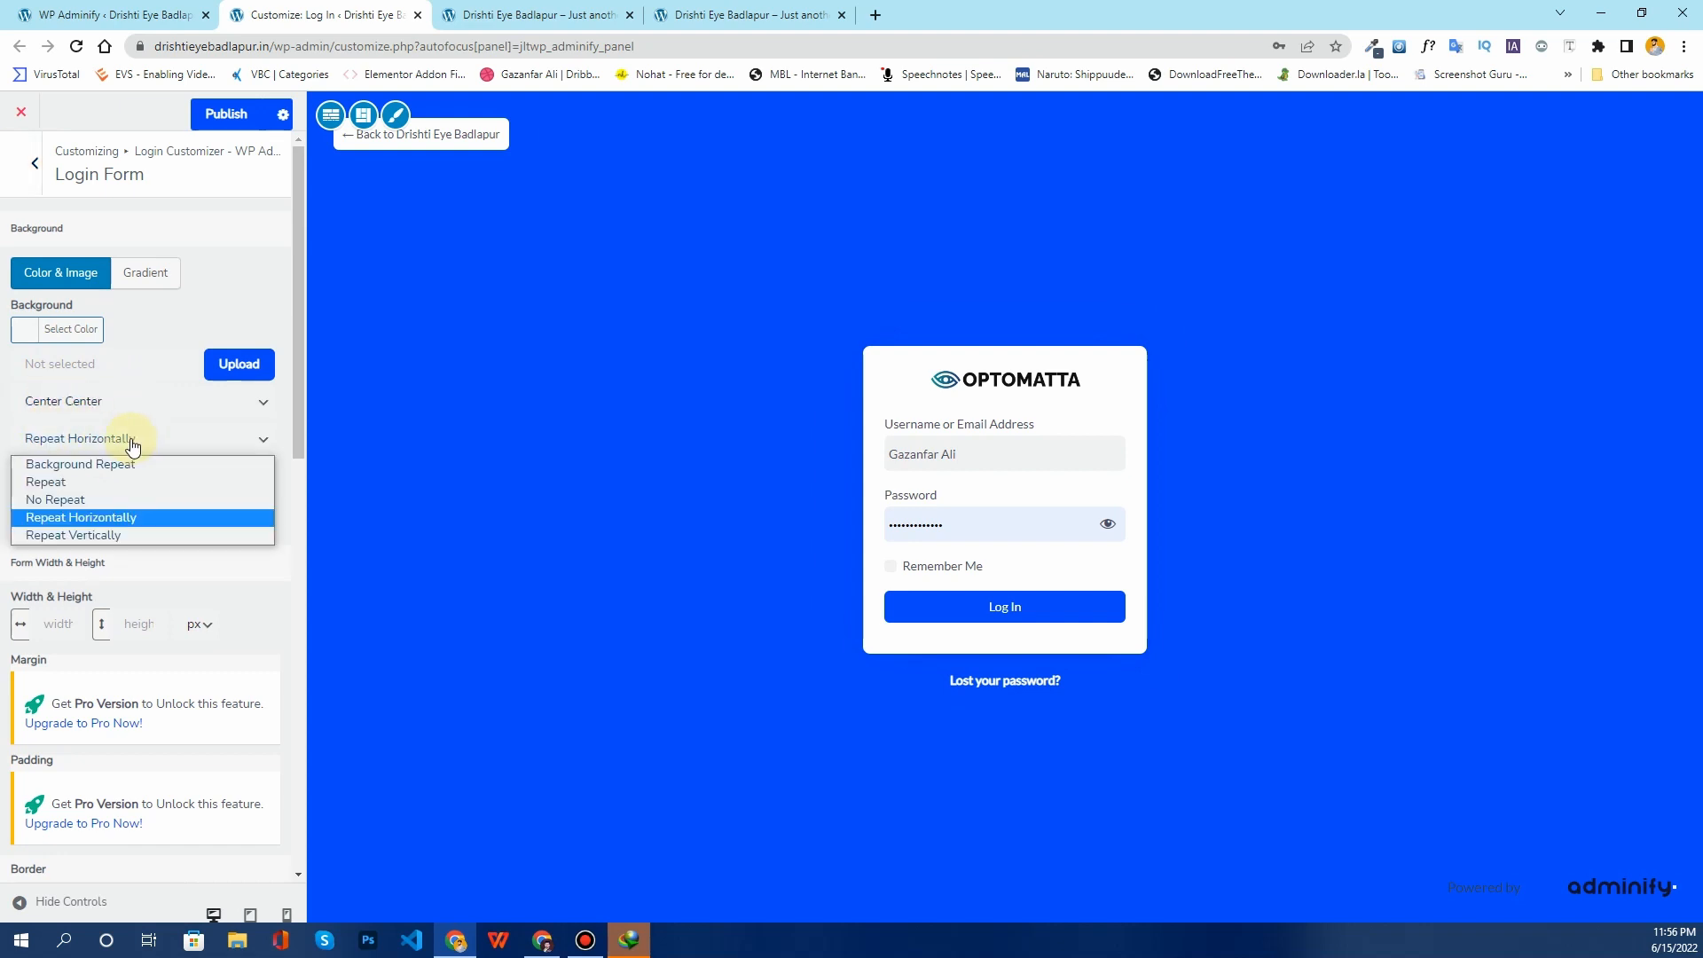
pyautogui.click(102, 521)
pyautogui.scroll(-6, 197, 434)
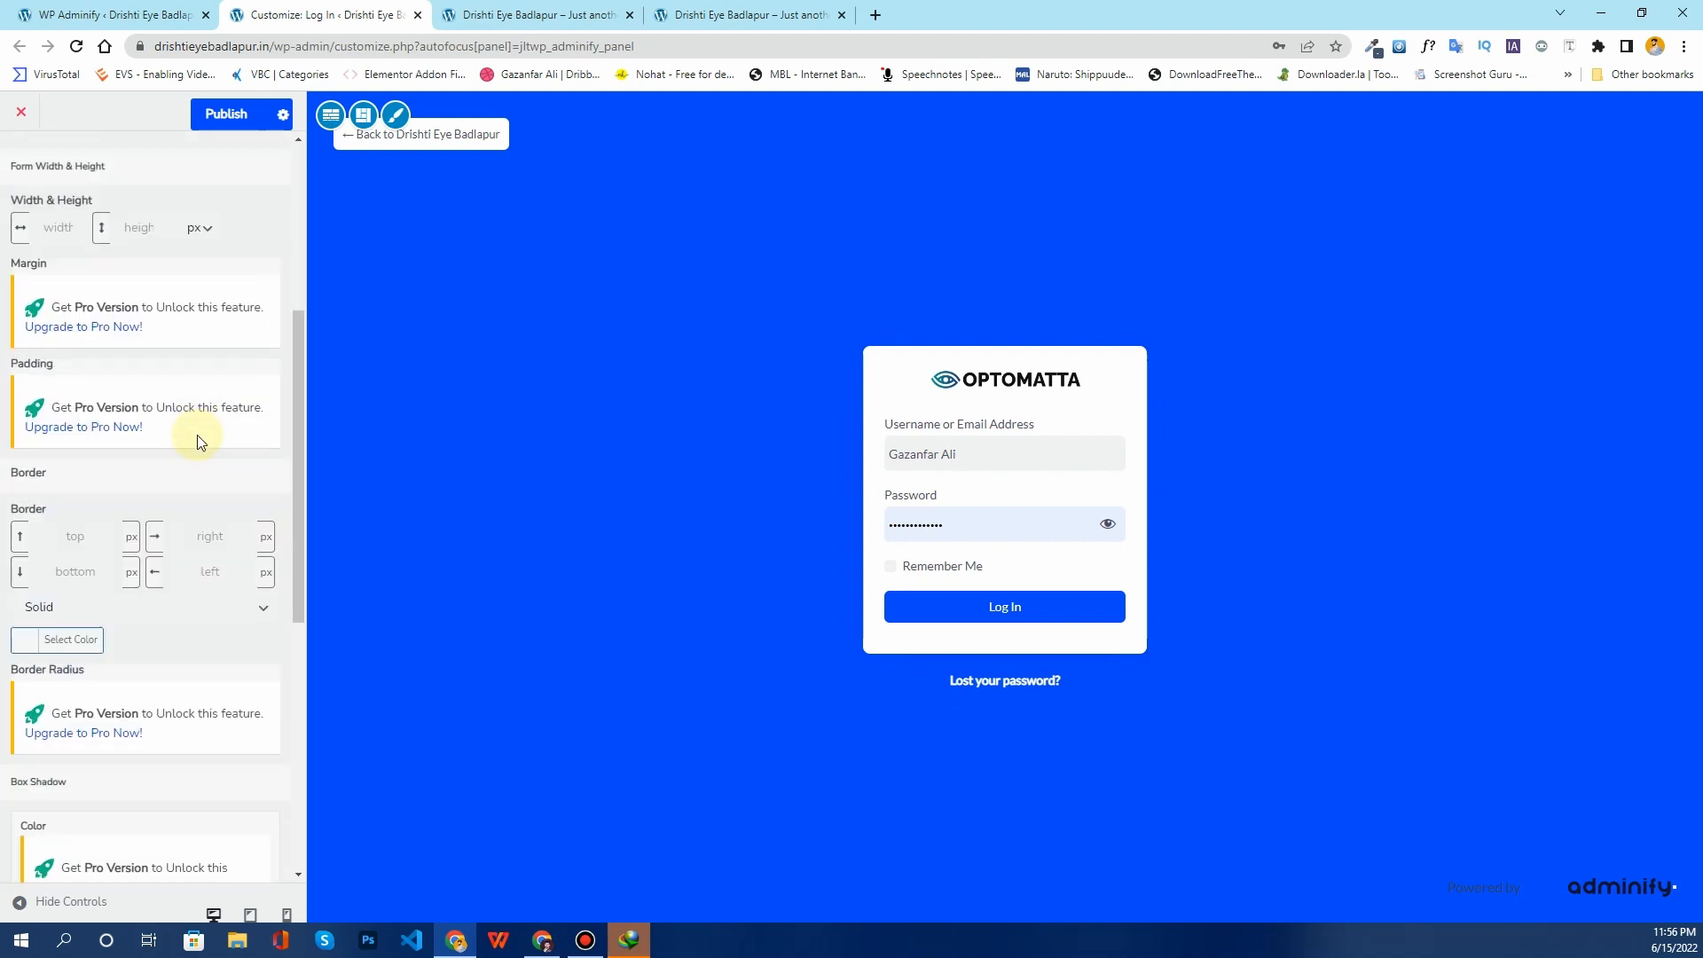
pyautogui.scroll(-5, 197, 434)
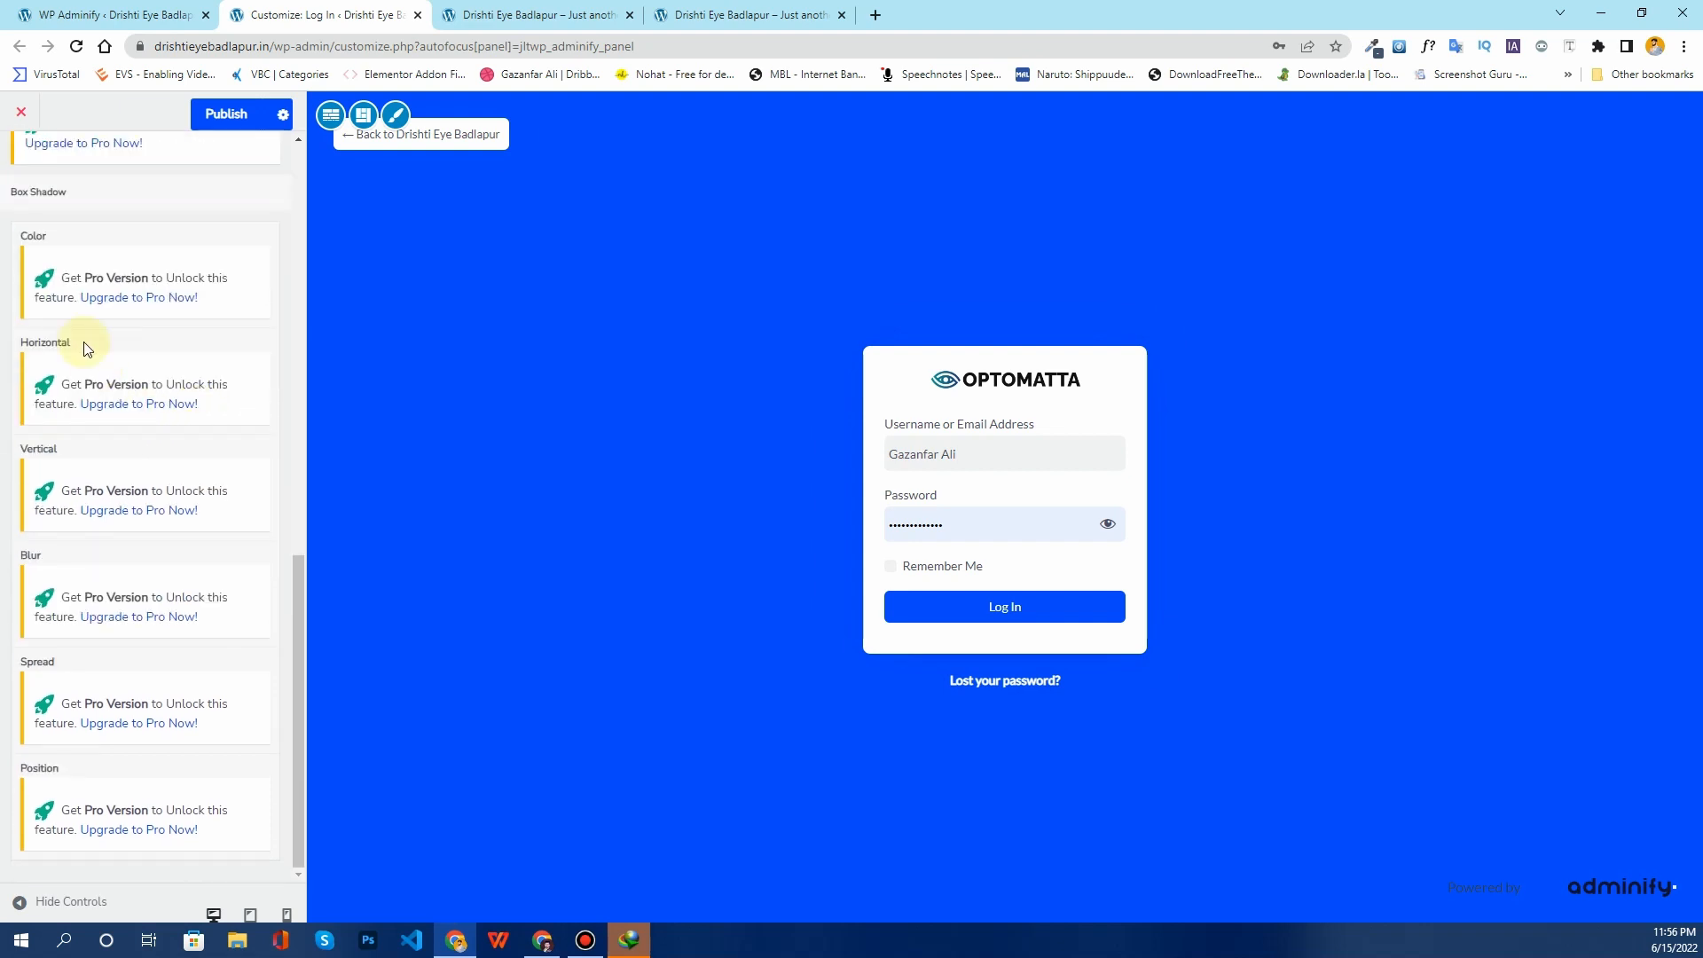
pyautogui.scroll(5, 227, 515)
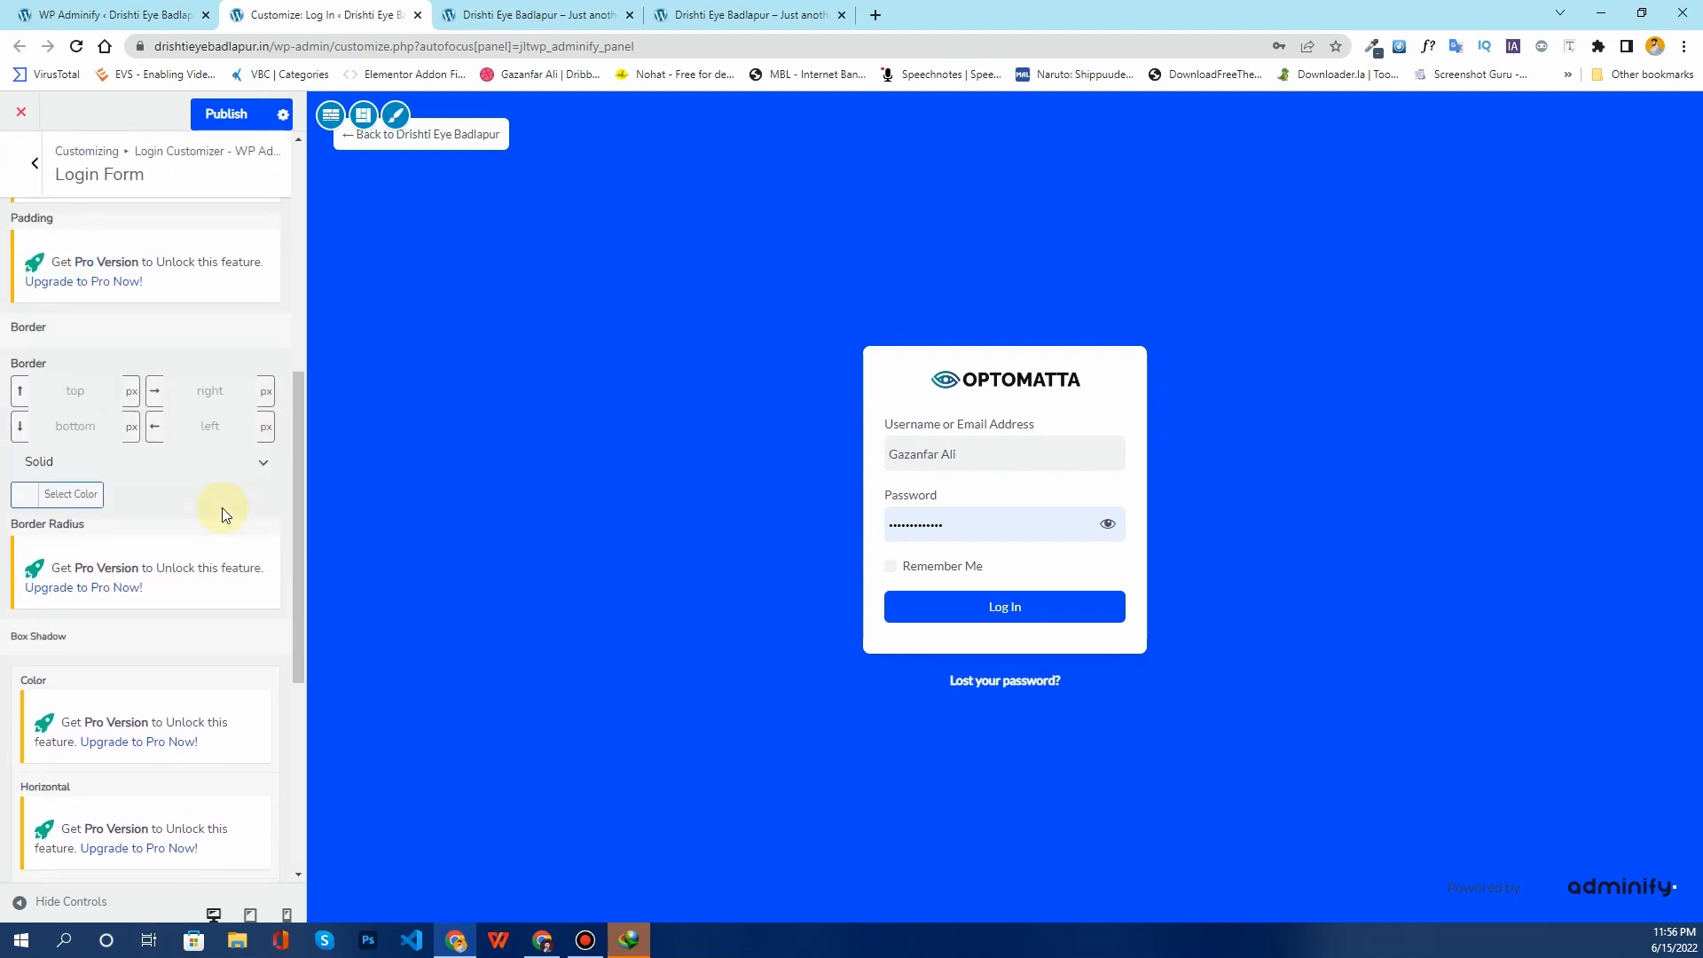
pyautogui.scroll(6, 191, 572)
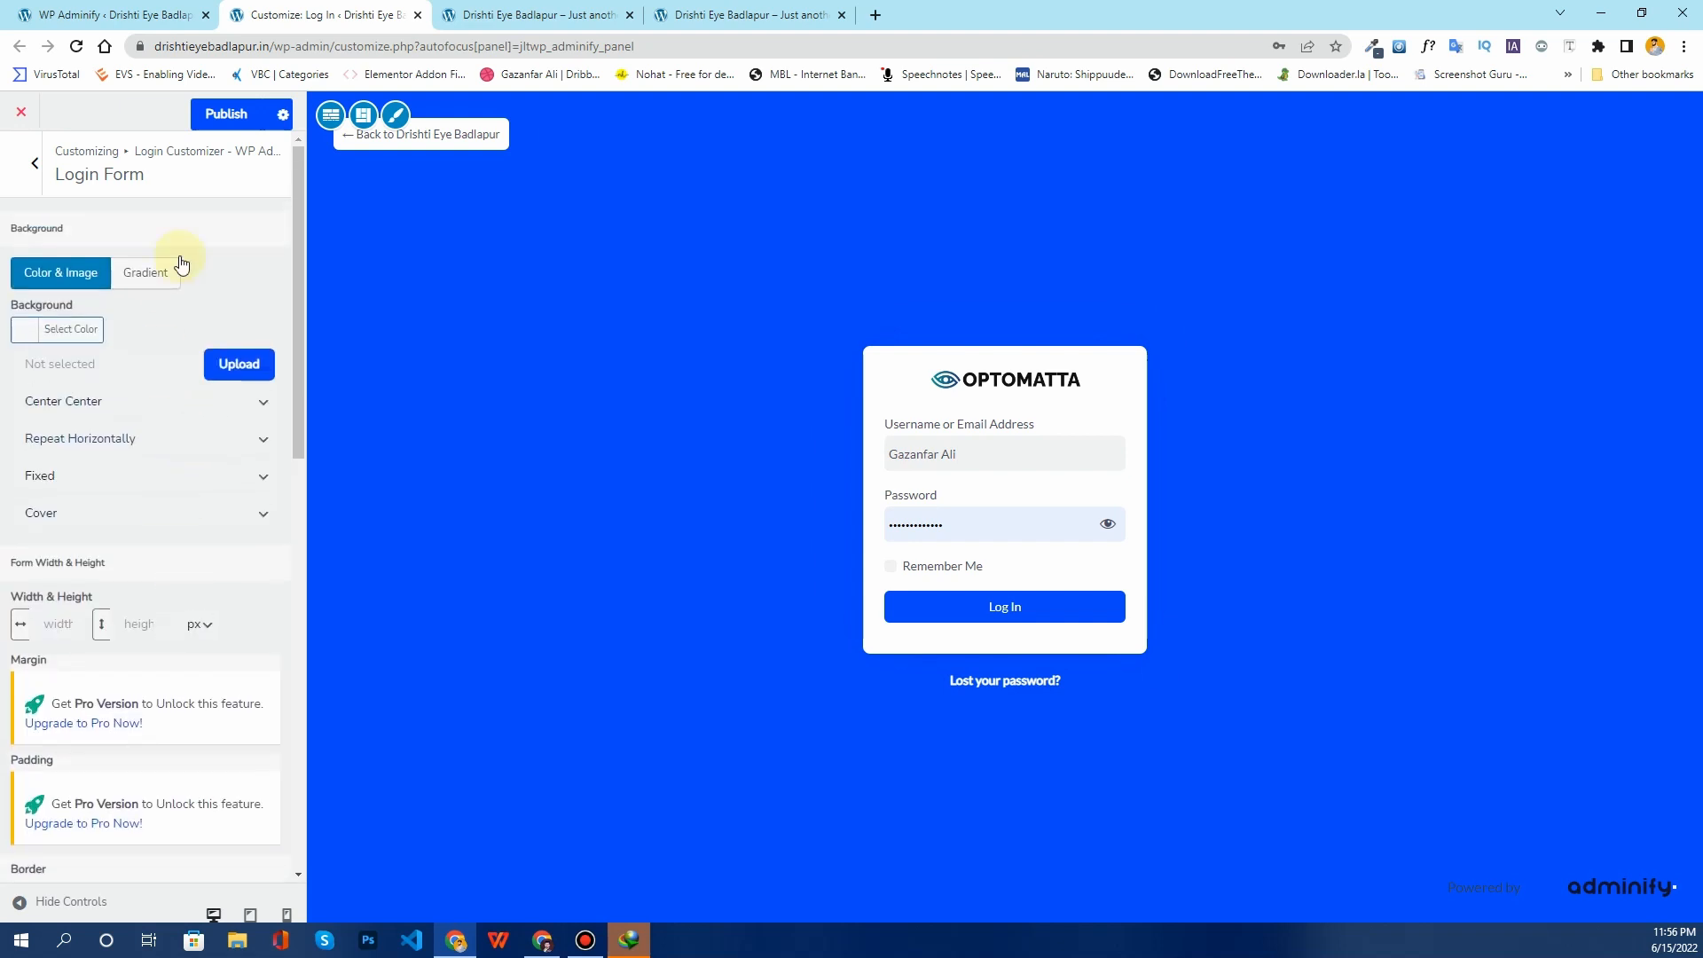
pyautogui.click(35, 162)
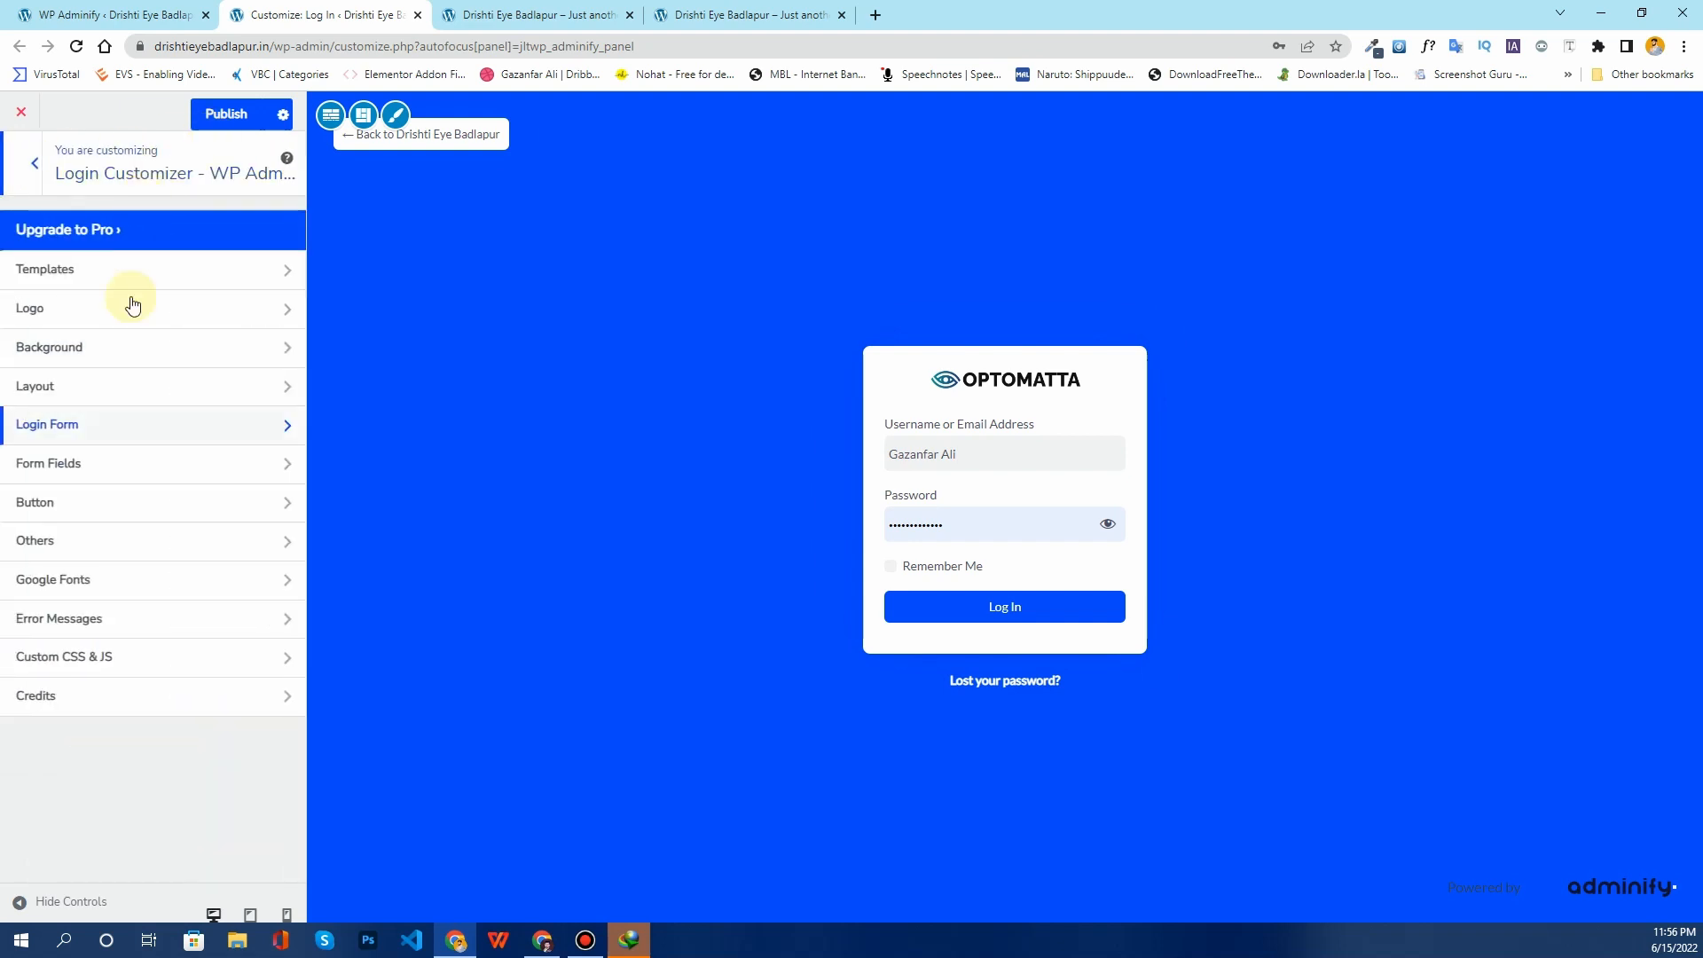
# Step: Try shortening the username label to "Username" in the Form Fields settings, and restore "Username or Email Address"
pyautogui.click(124, 484)
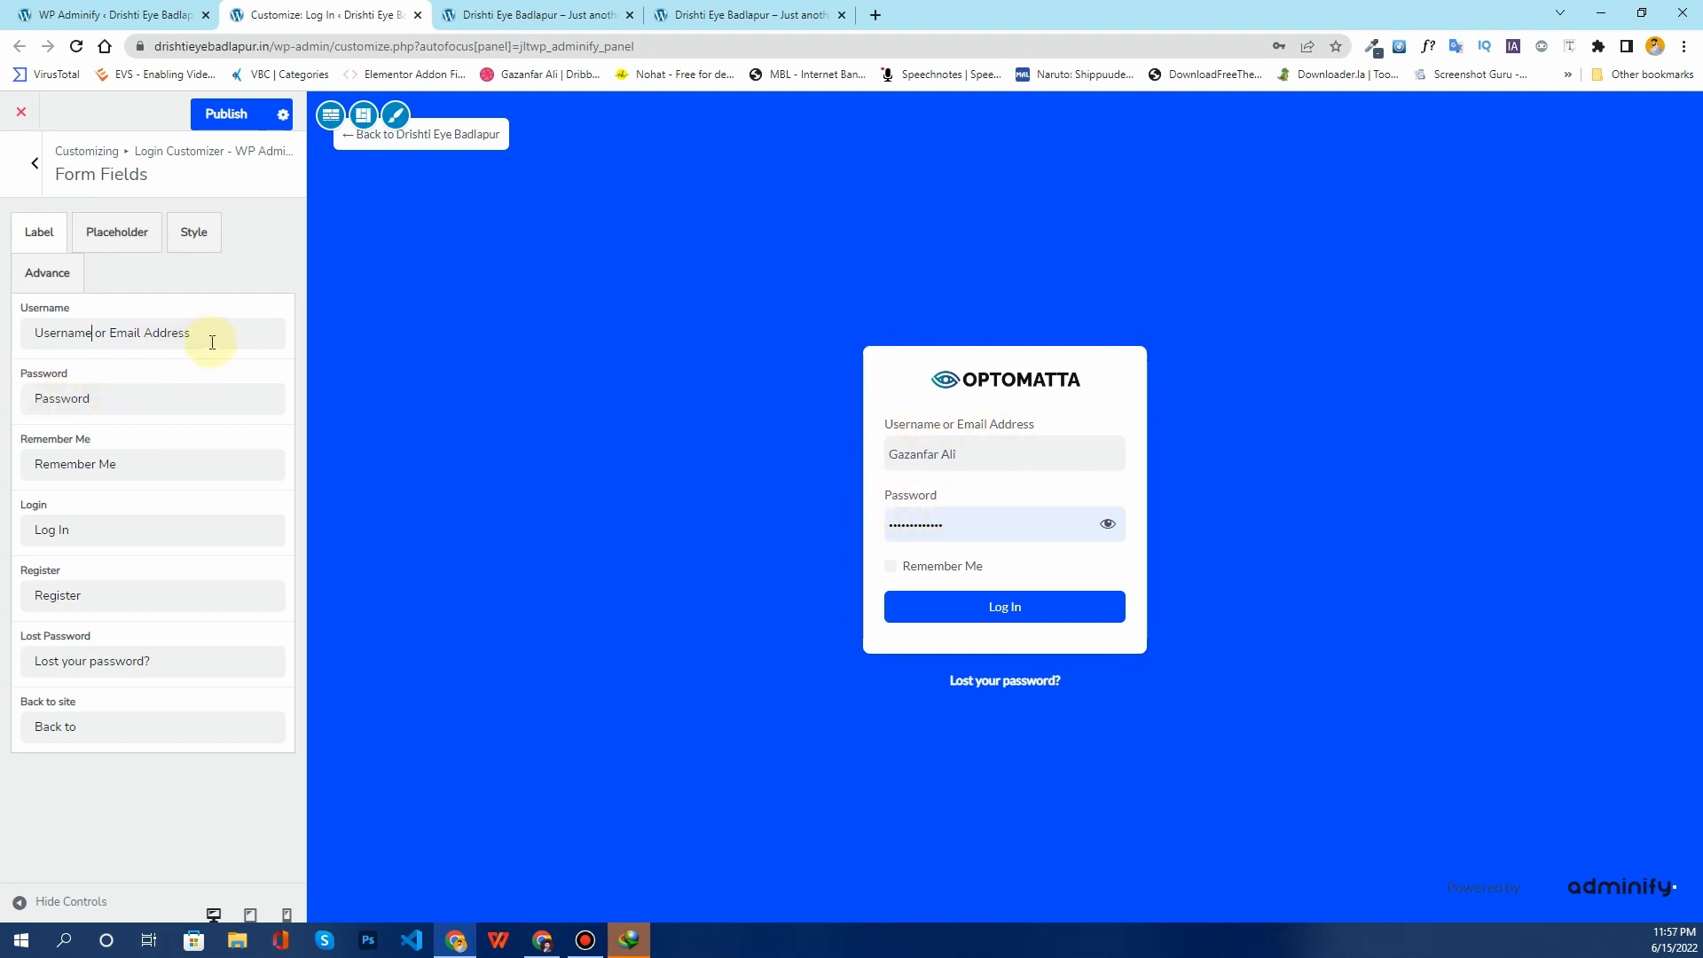
pyautogui.moveTo(190, 335); pyautogui.dragTo(18, 341)
pyautogui.moveTo(111, 398); pyautogui.dragTo(19, 411)
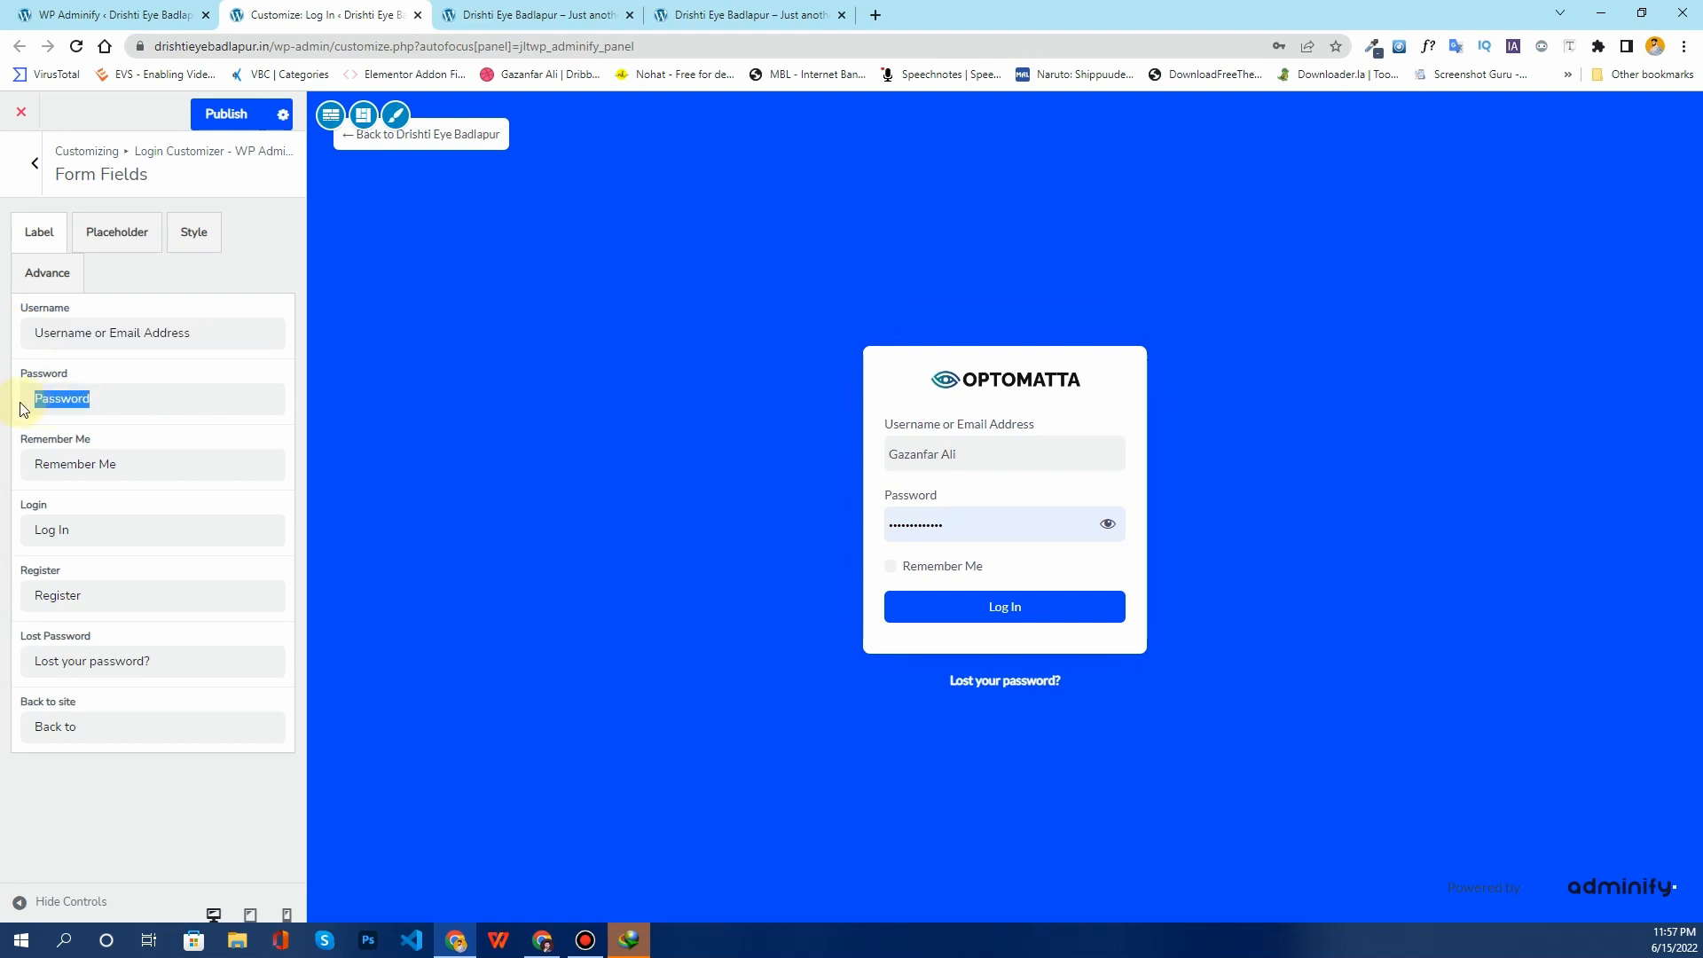
pyautogui.moveTo(209, 334); pyautogui.dragTo(91, 336)
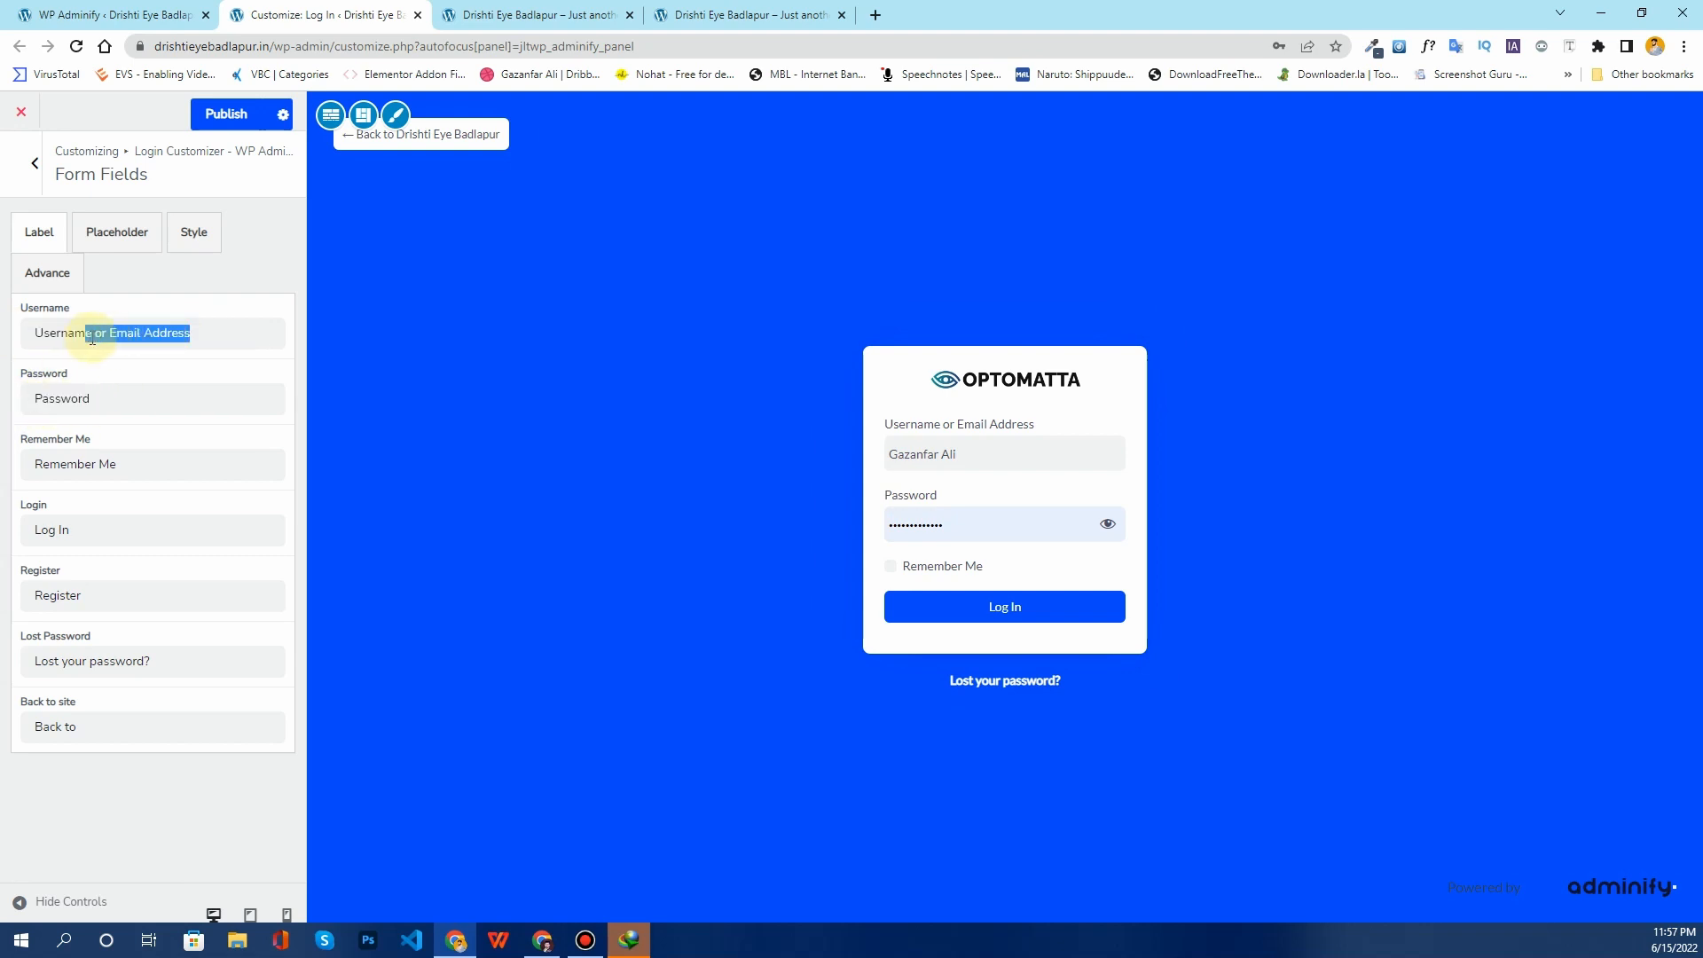
pyautogui.press('BackSpace')
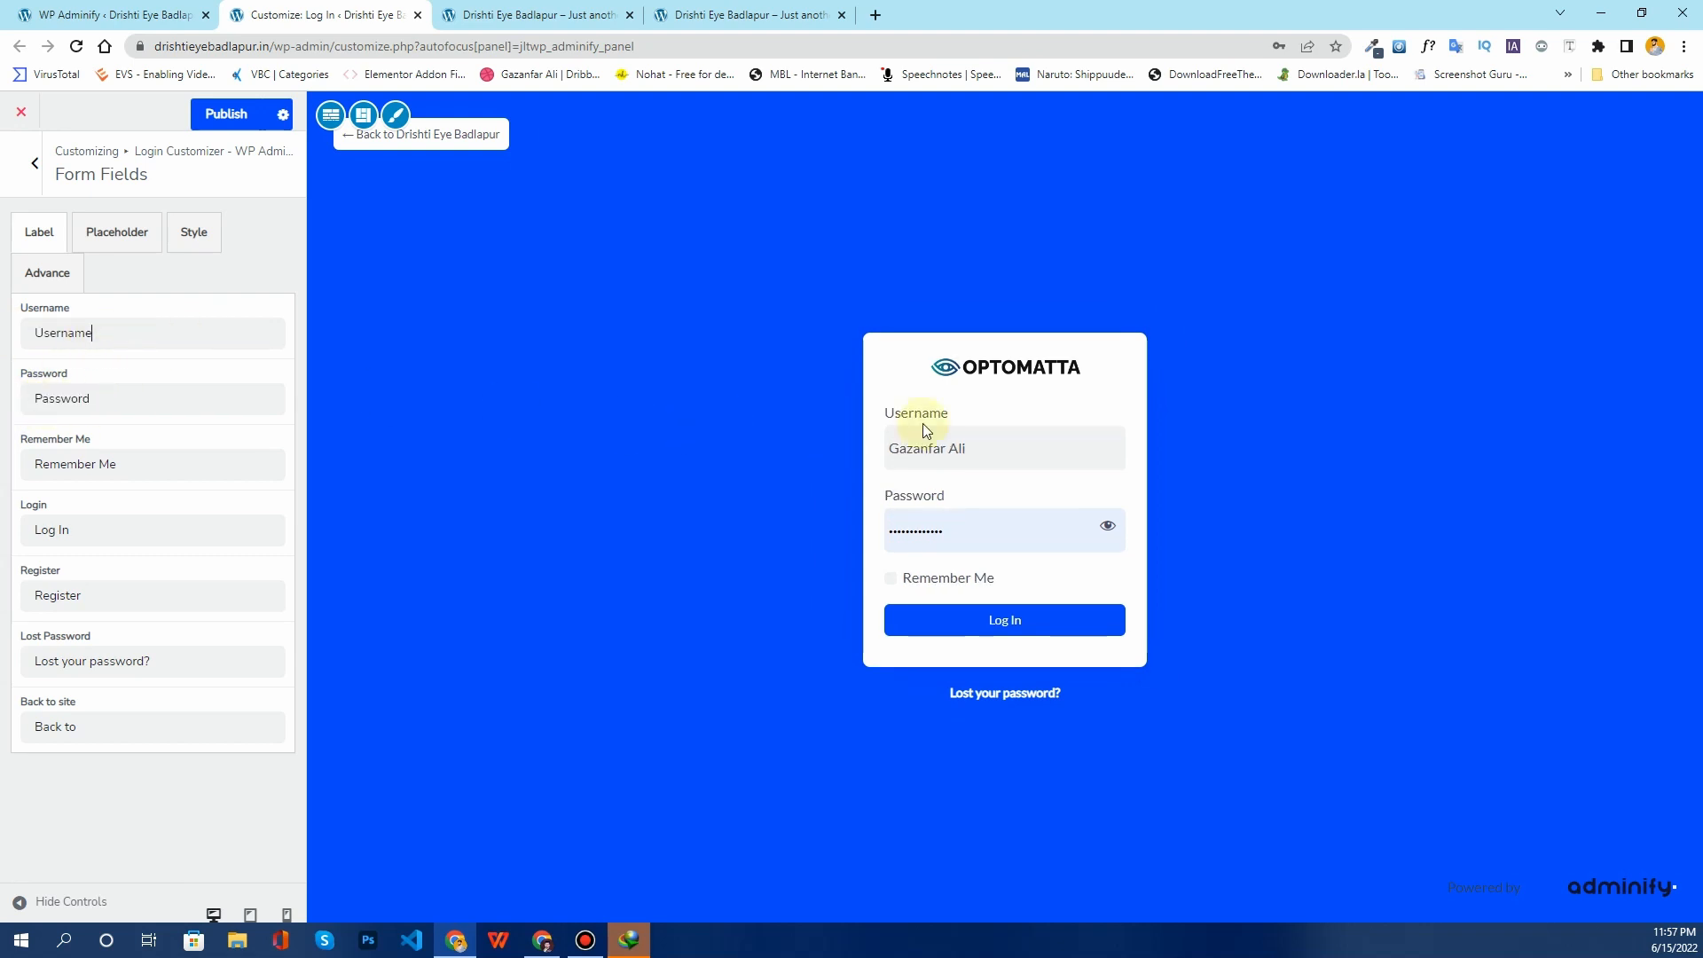
pyautogui.hotkey('ctrl', 'z')
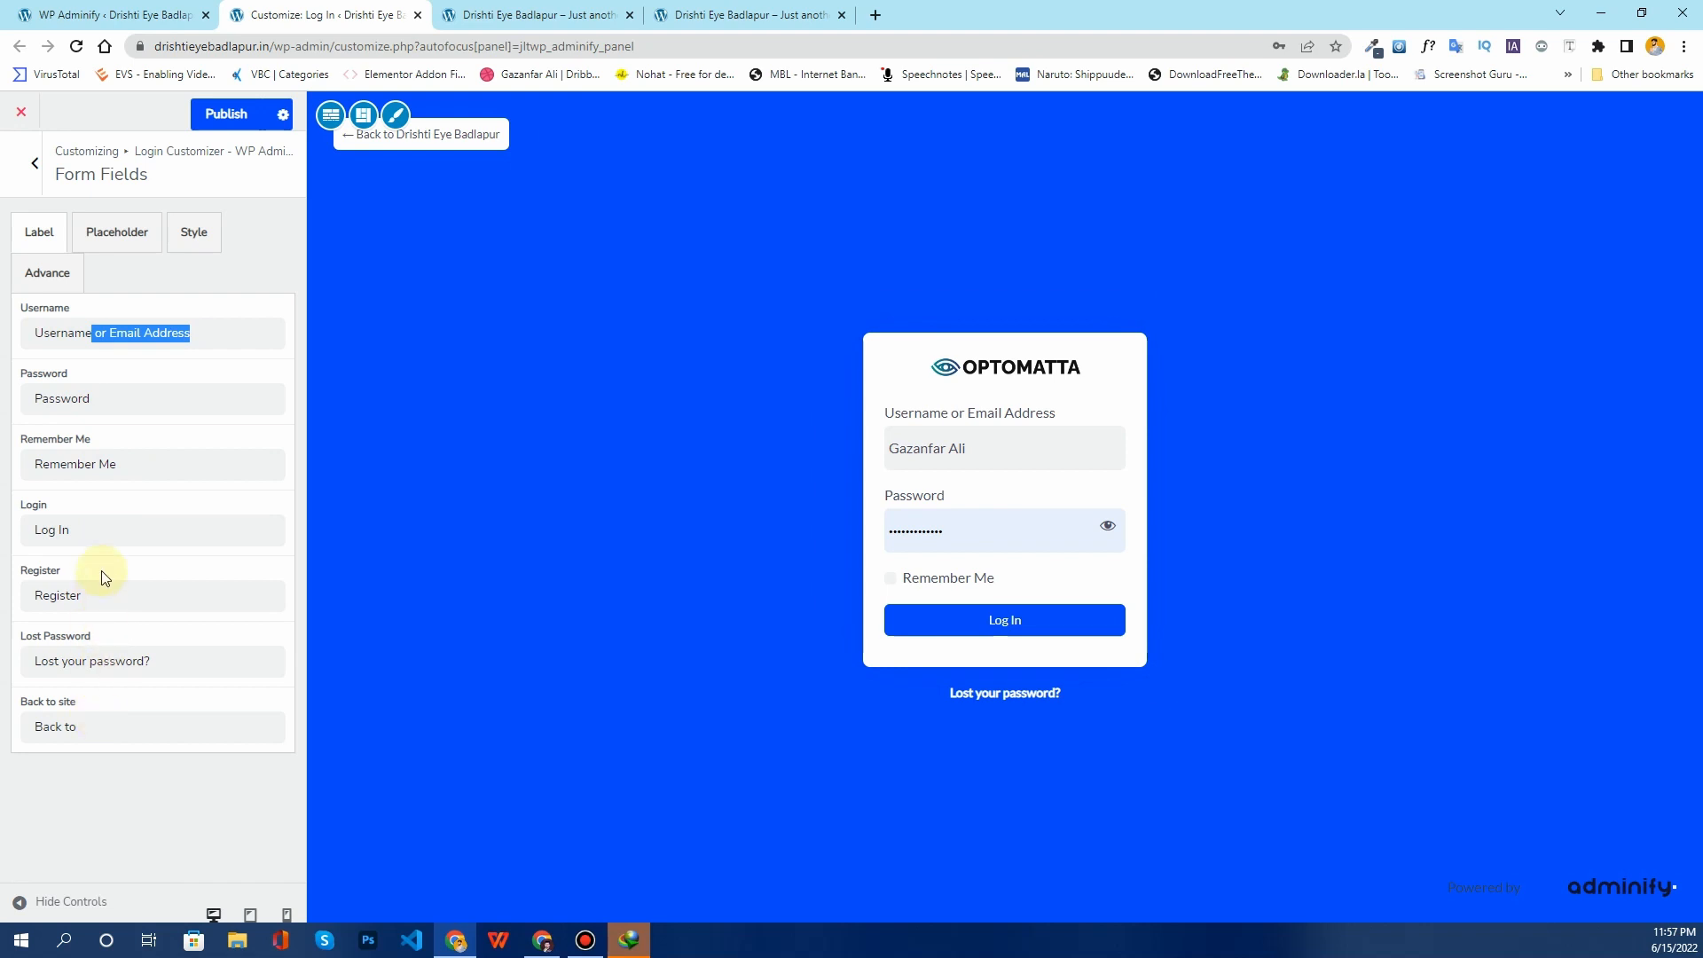
# Step: Clear the username in the login preview, try removing "Email" from the username placeholder, and restore "Username/Email"
pyautogui.click(116, 236)
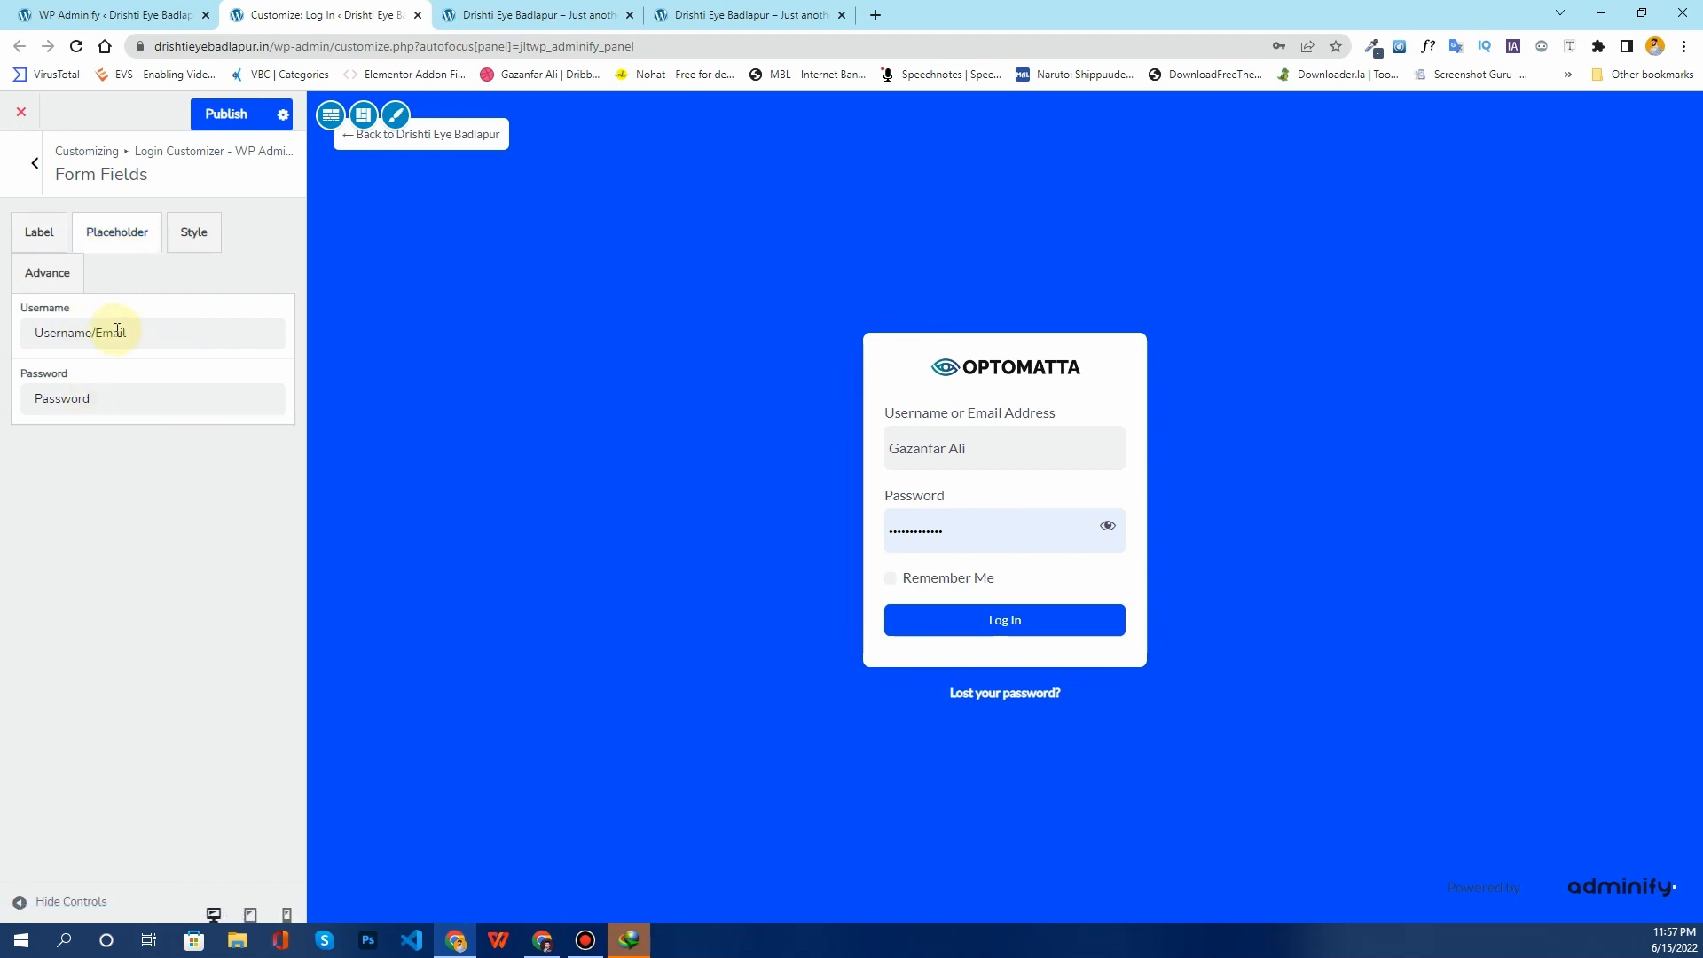
pyautogui.moveTo(986, 461); pyautogui.dragTo(884, 460)
pyautogui.press('BackSpace')
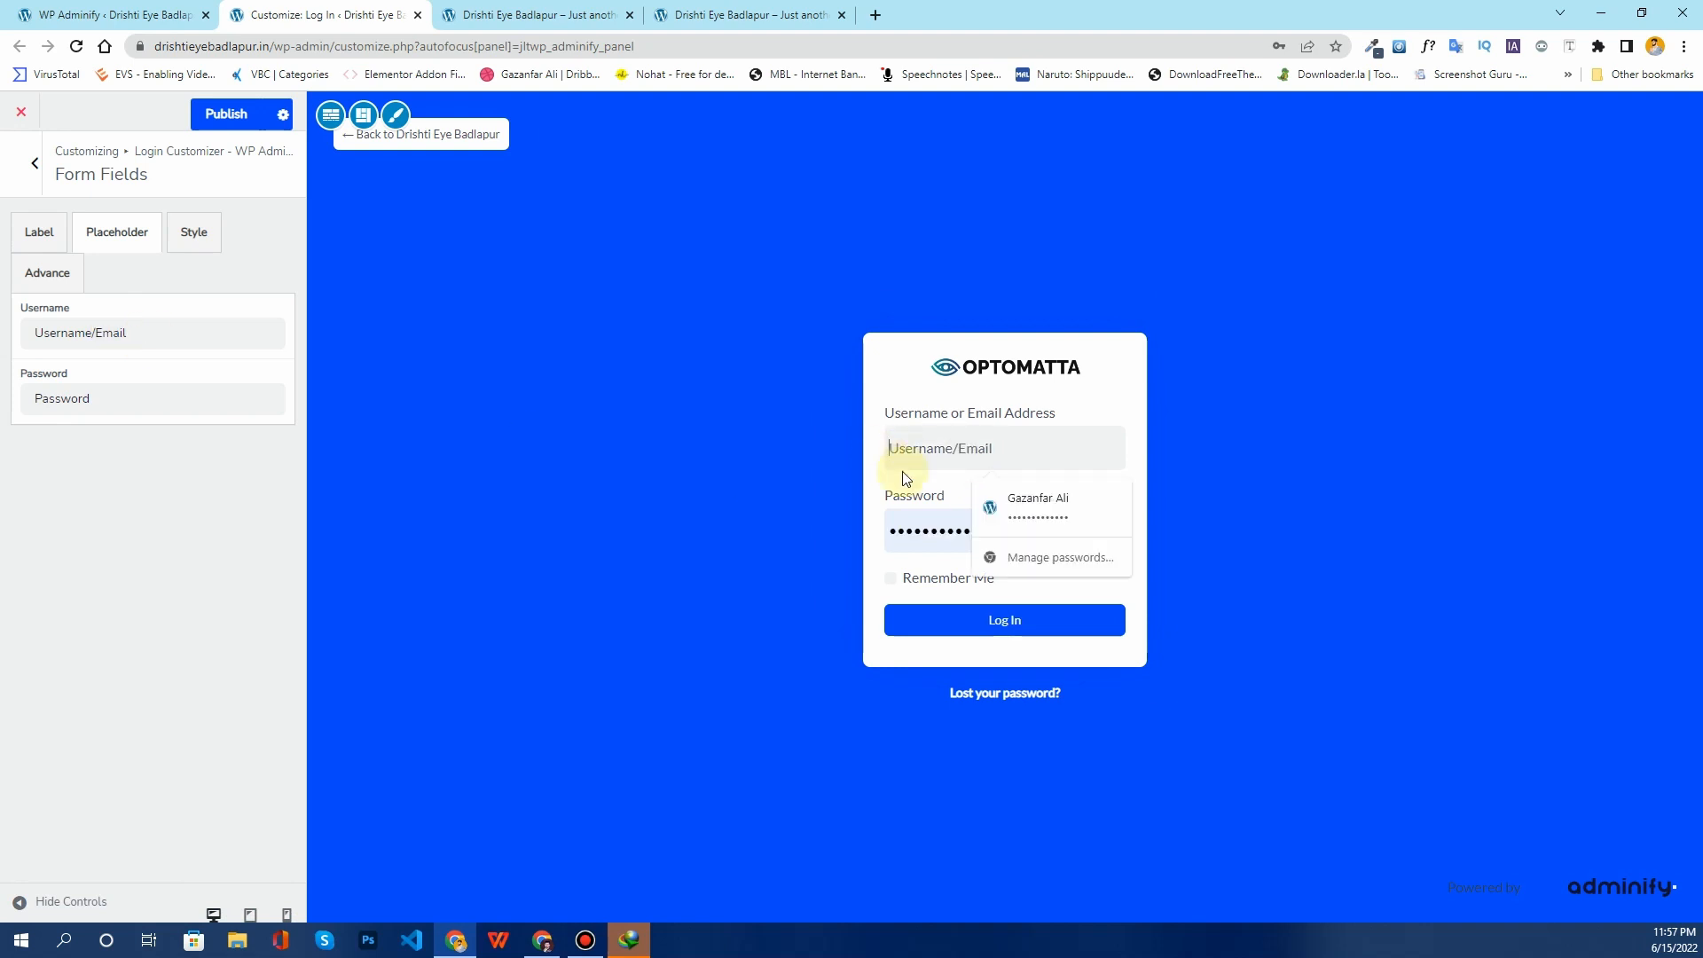
pyautogui.click(806, 507)
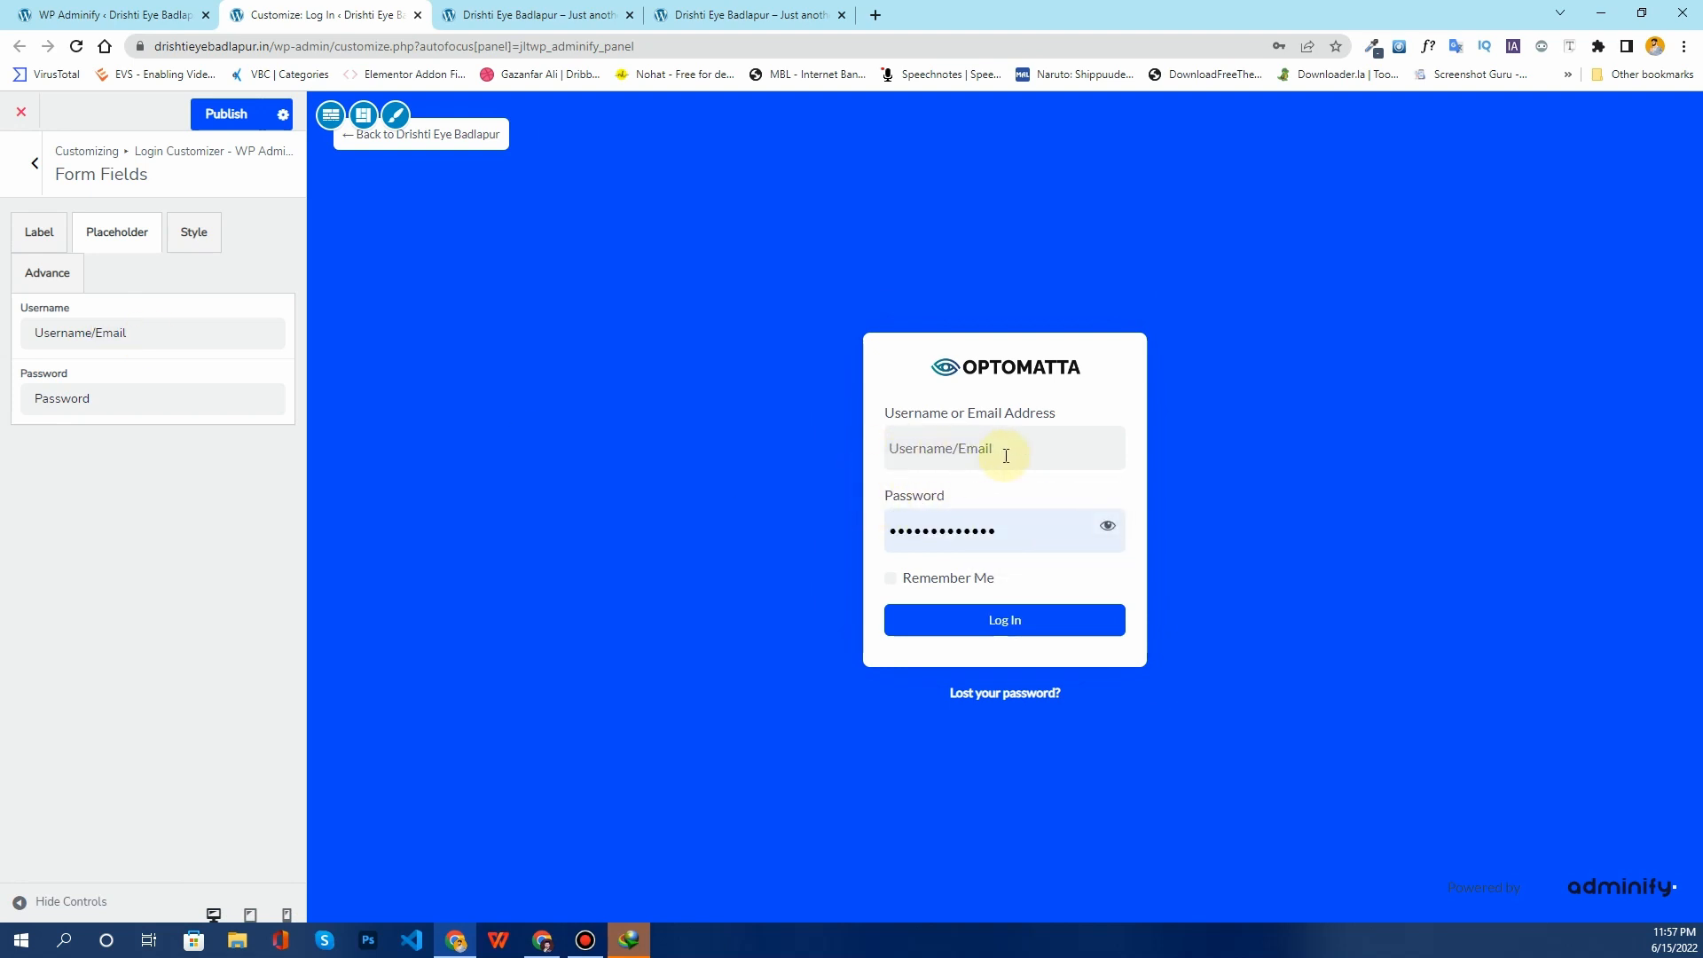
pyautogui.moveTo(131, 333); pyautogui.dragTo(99, 334)
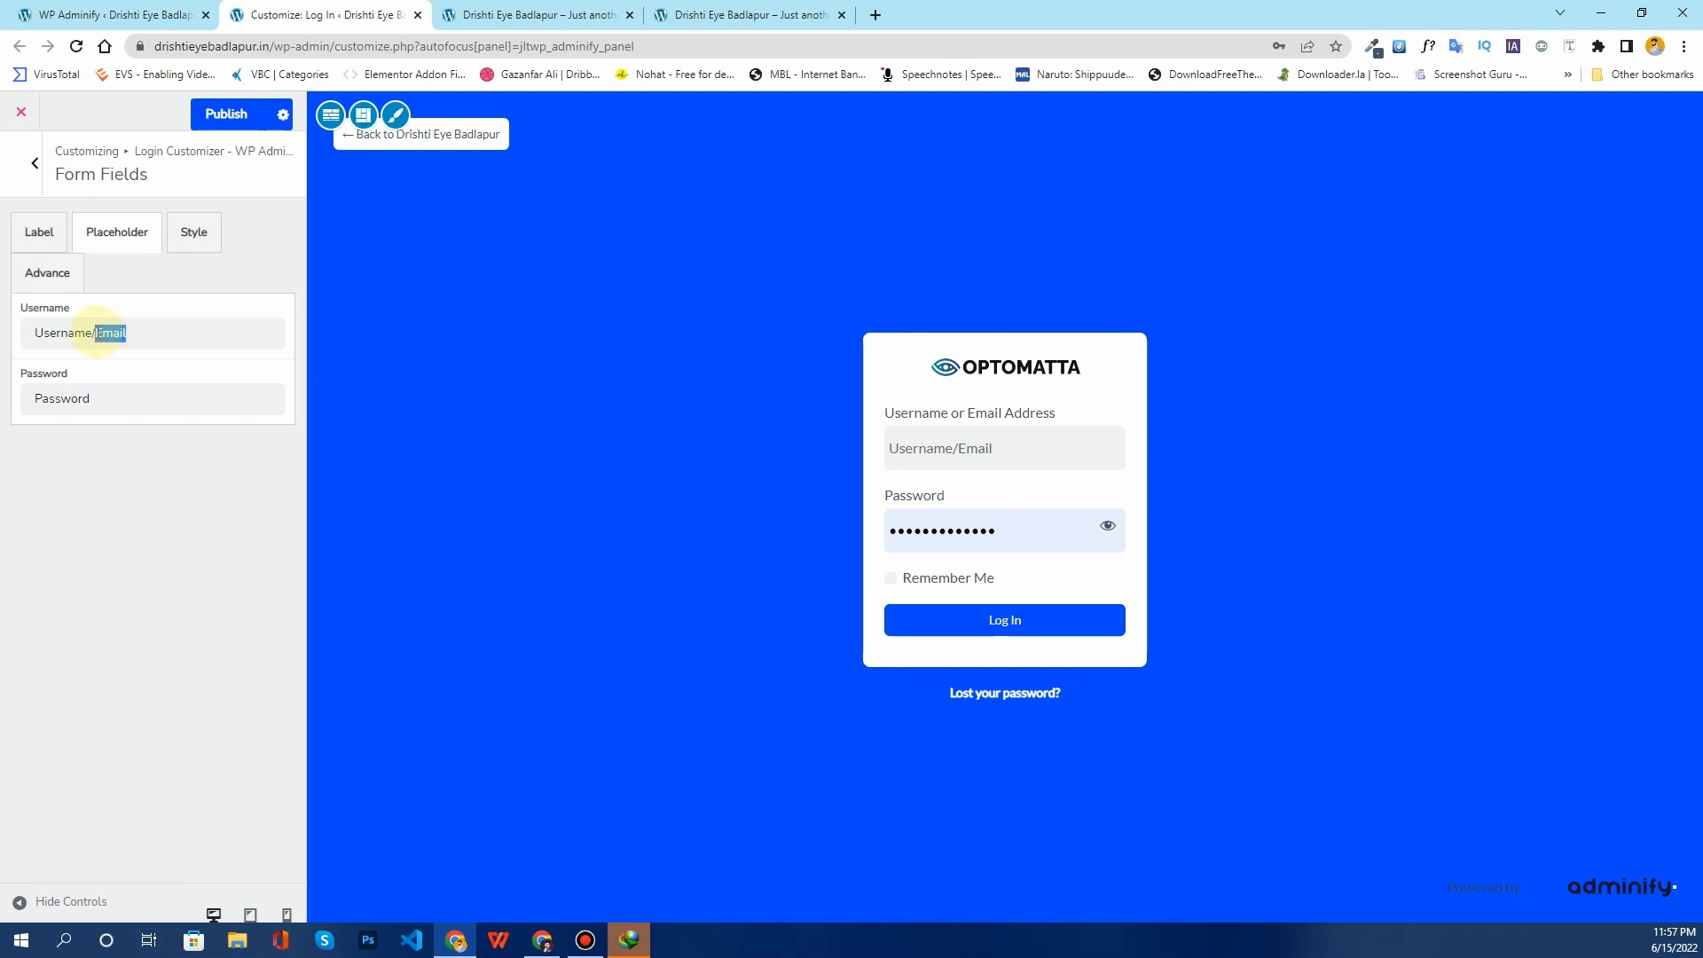
pyautogui.press('BackSpace')
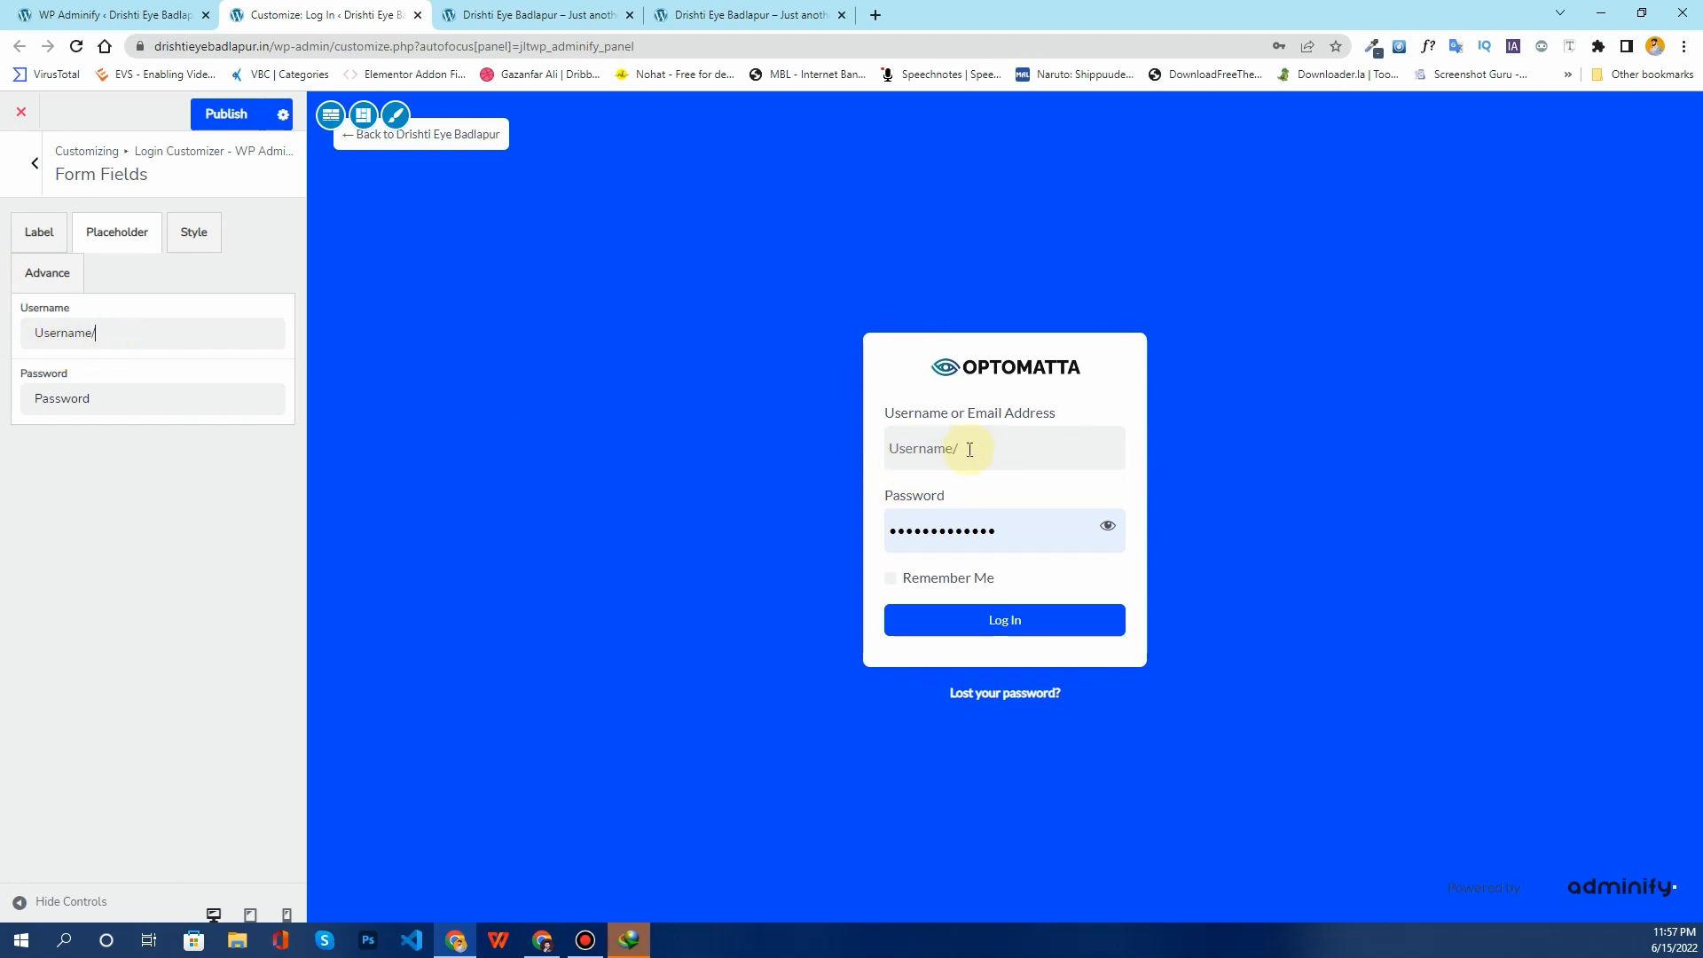
pyautogui.hotkey('ctrl', 'z')
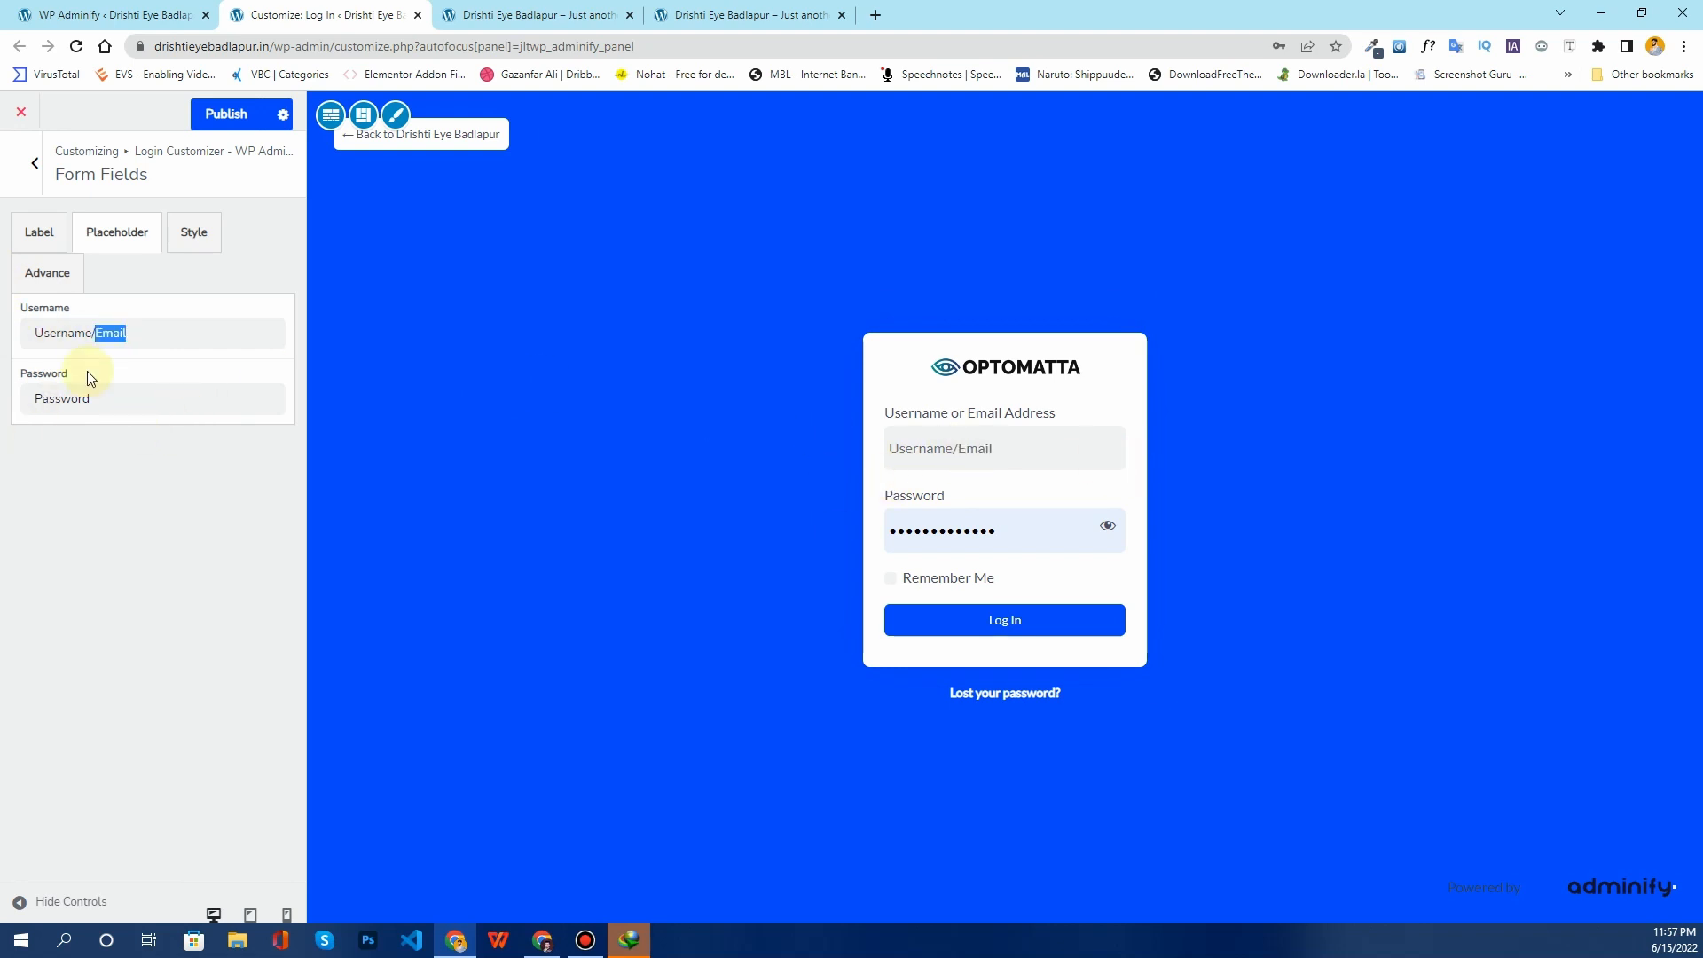
pyautogui.moveTo(108, 405); pyautogui.dragTo(26, 408)
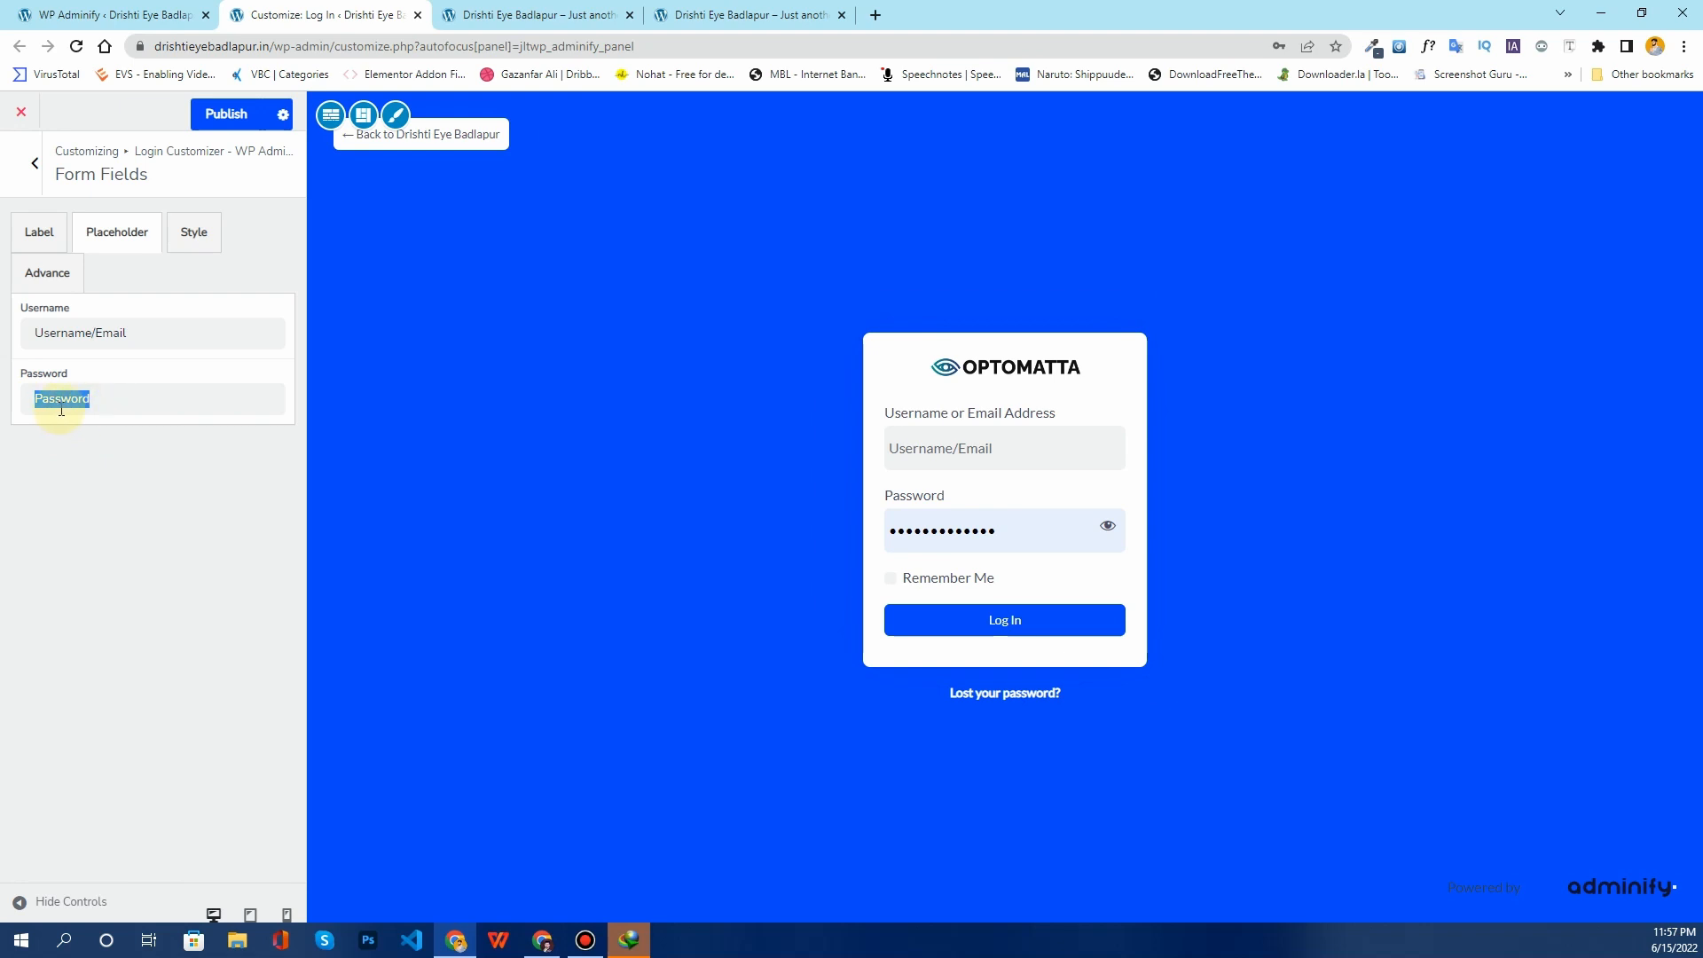
# Step: Review the Form Fields style settings for font sizes, field height, colors and borders, and return to the Login Customizer sections
pyautogui.click(183, 251)
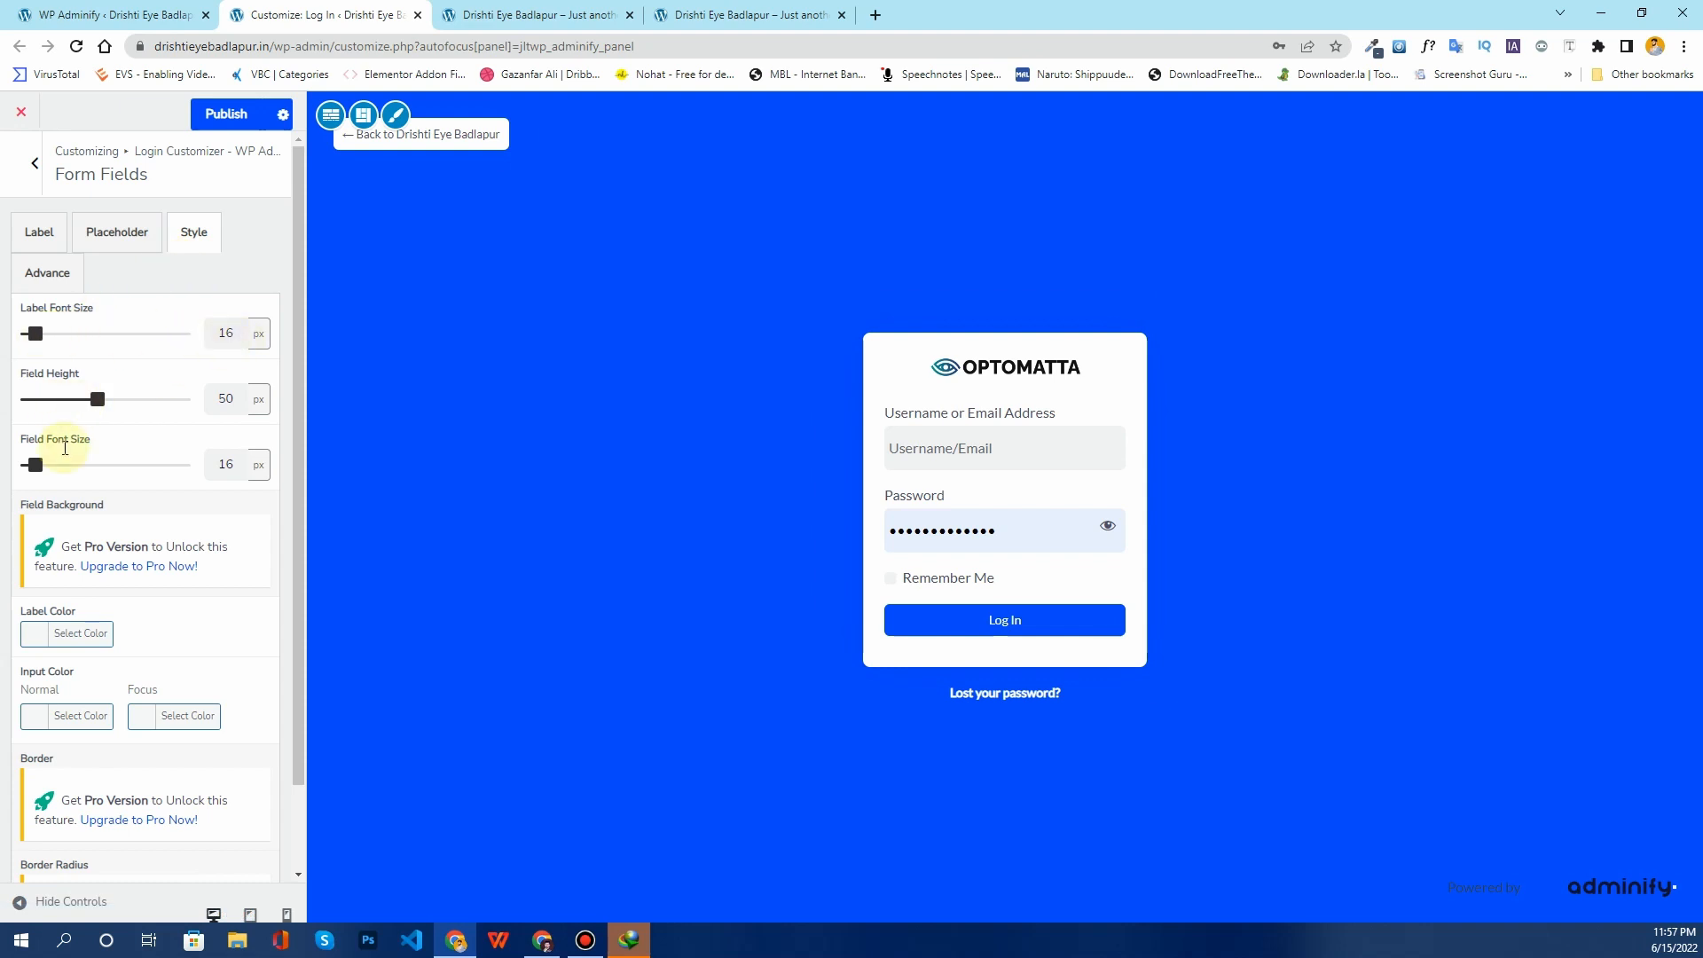
pyautogui.scroll(-1, 208, 444)
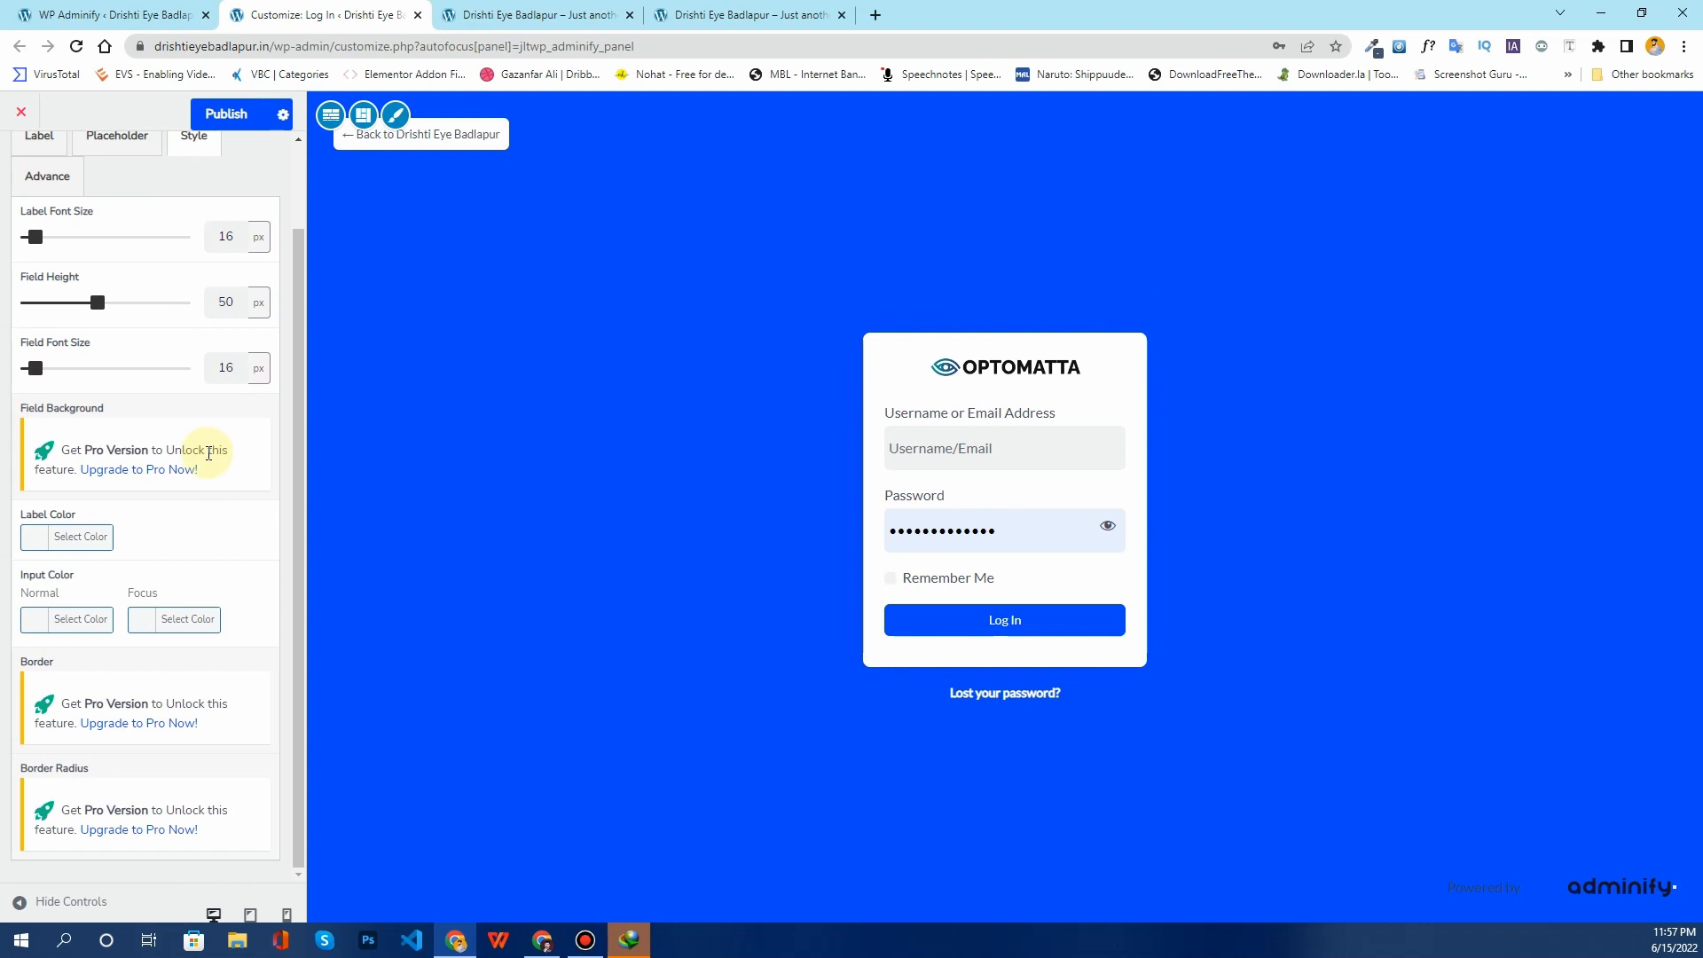
pyautogui.scroll(1, 209, 453)
pyautogui.scroll(-1, 133, 674)
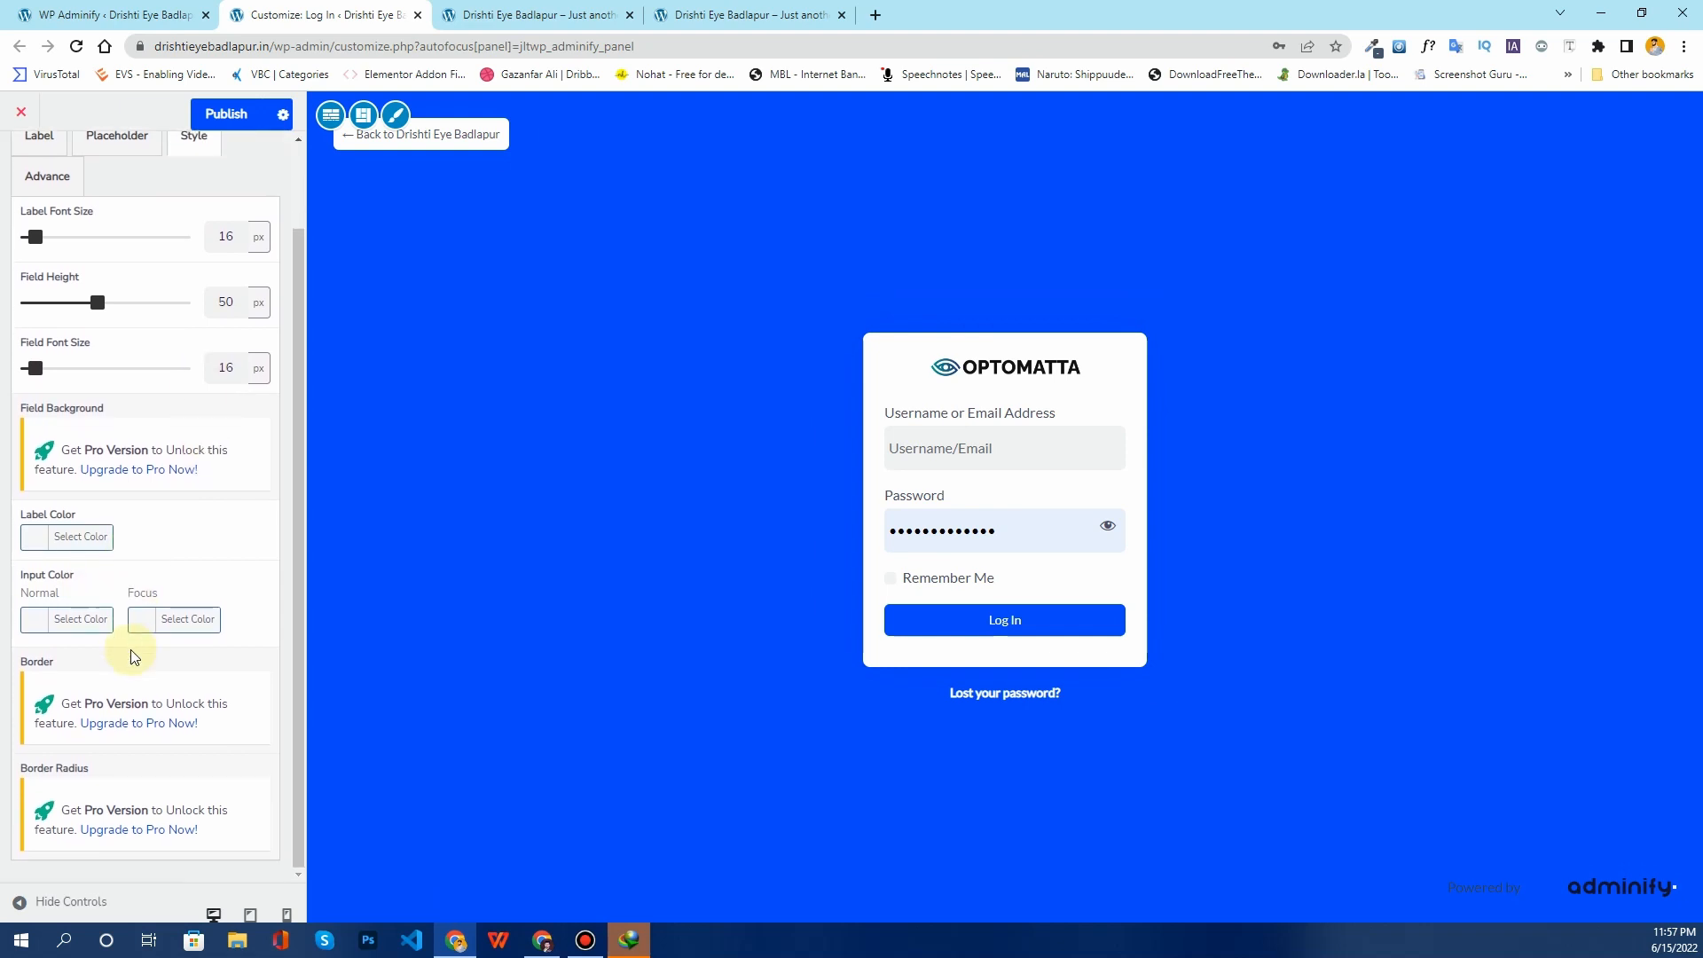
pyautogui.scroll(2, 115, 486)
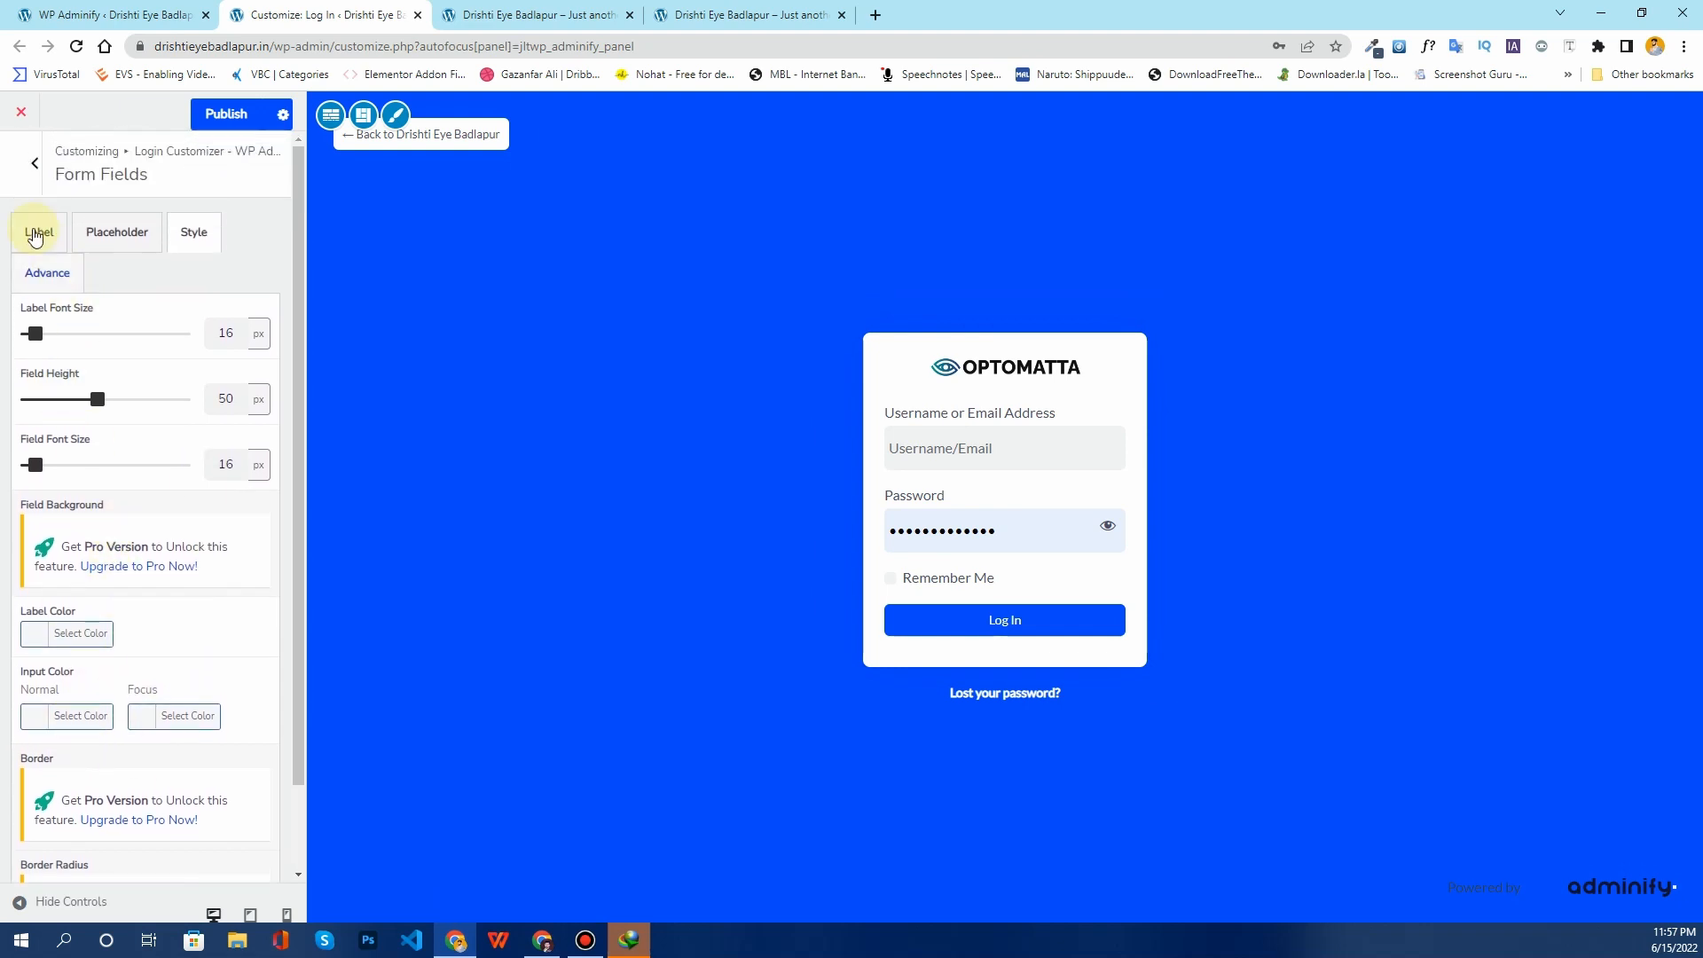
pyautogui.click(21, 166)
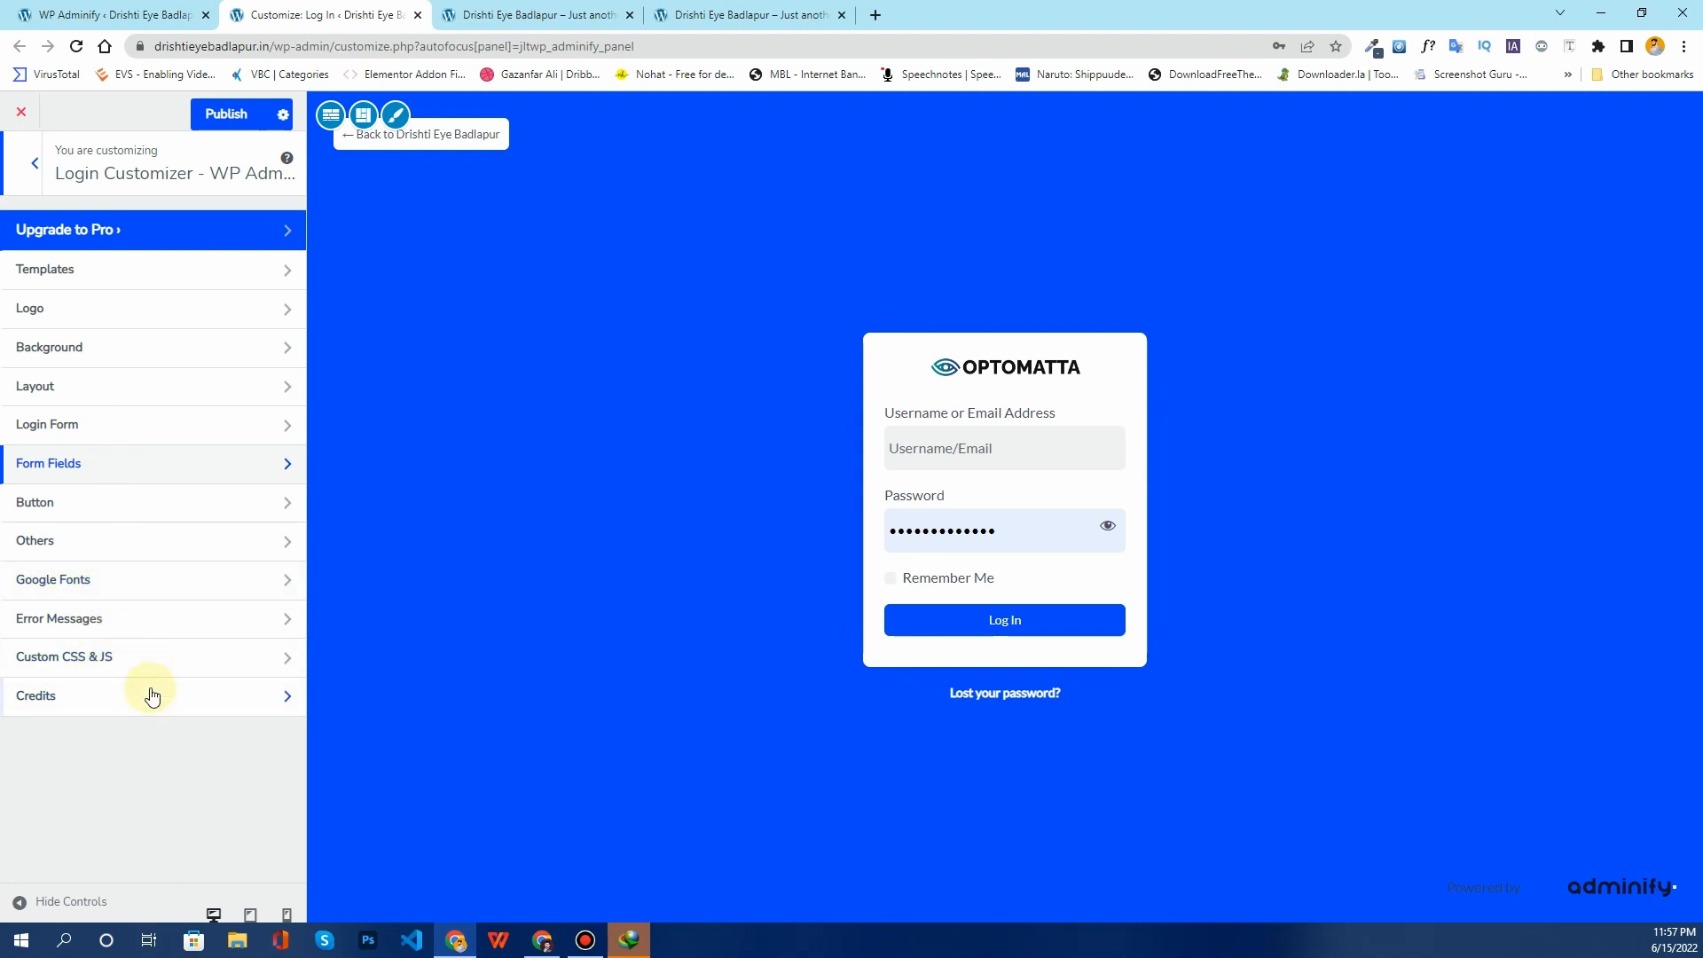
# Step: Disable the Powered by WP Adminify credits on the login page and publish the changes
pyautogui.click(169, 708)
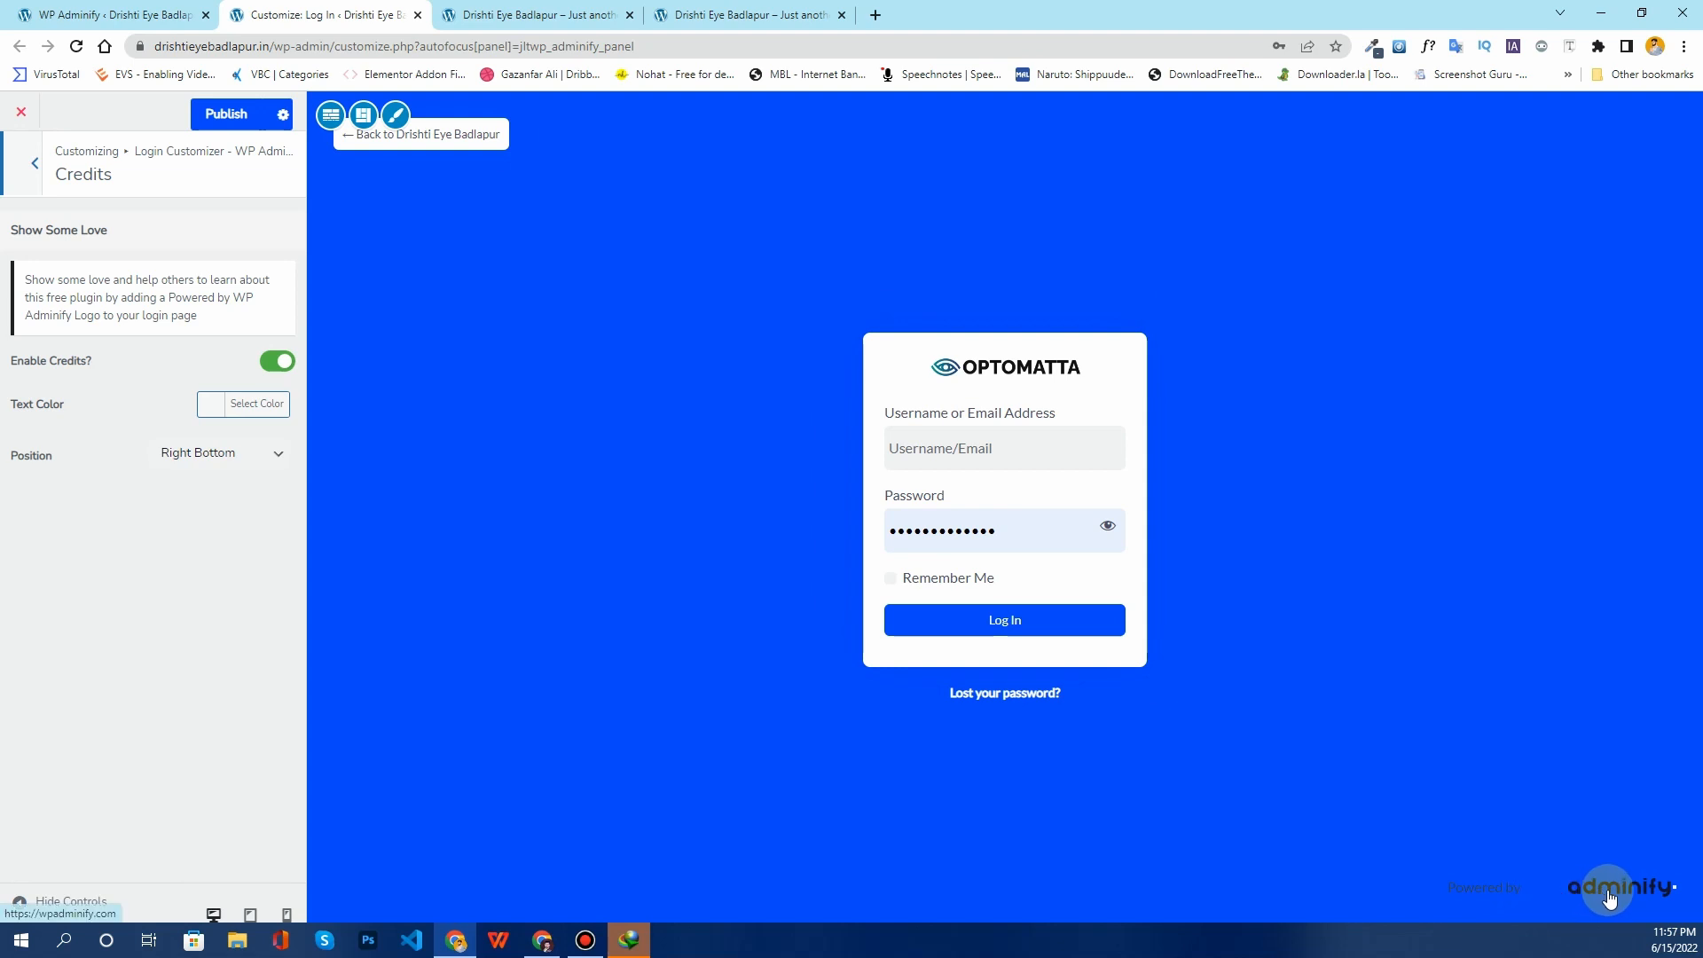
pyautogui.click(272, 360)
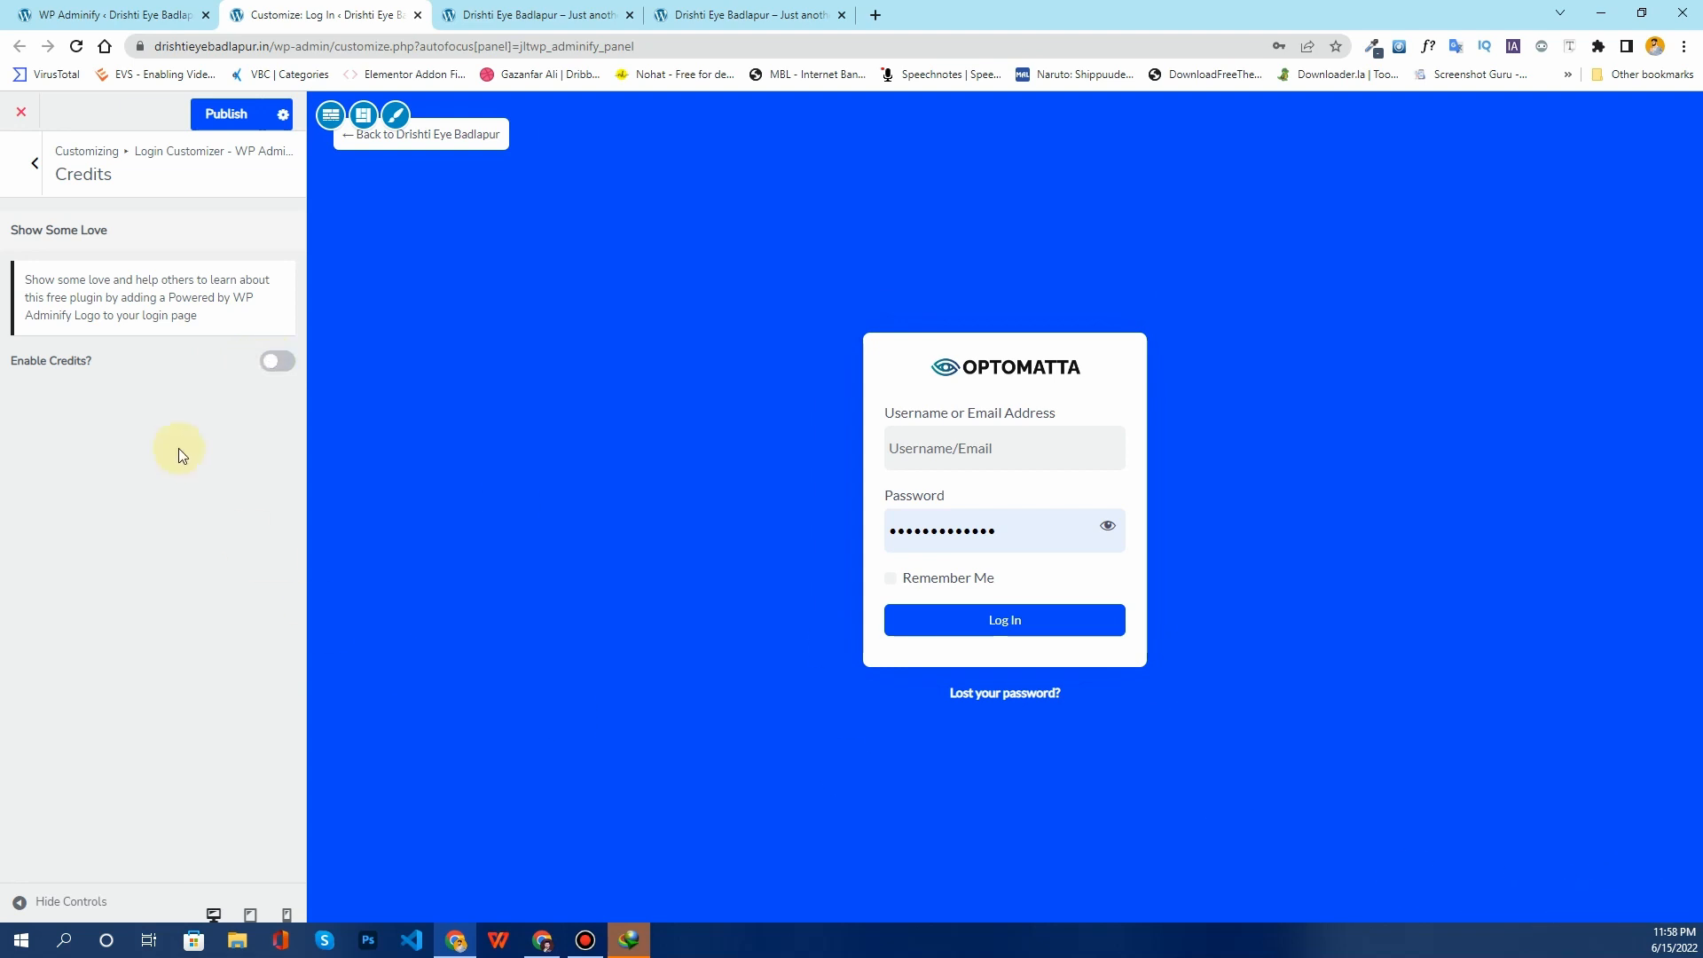
pyautogui.click(283, 371)
pyautogui.click(275, 371)
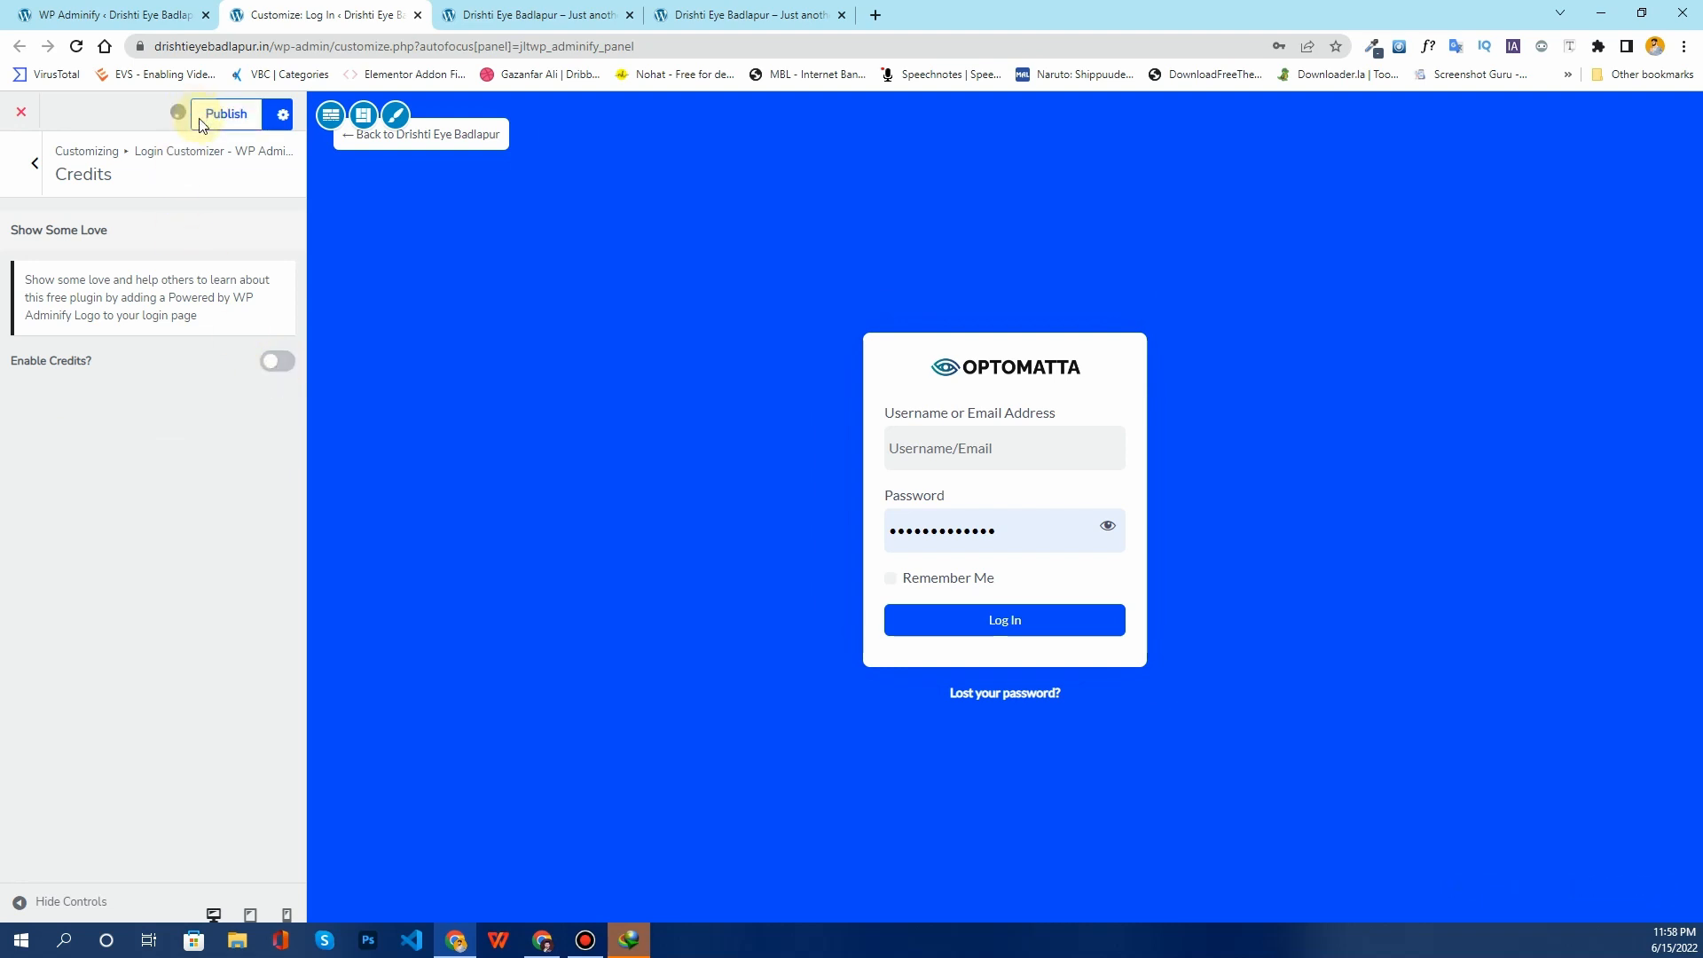
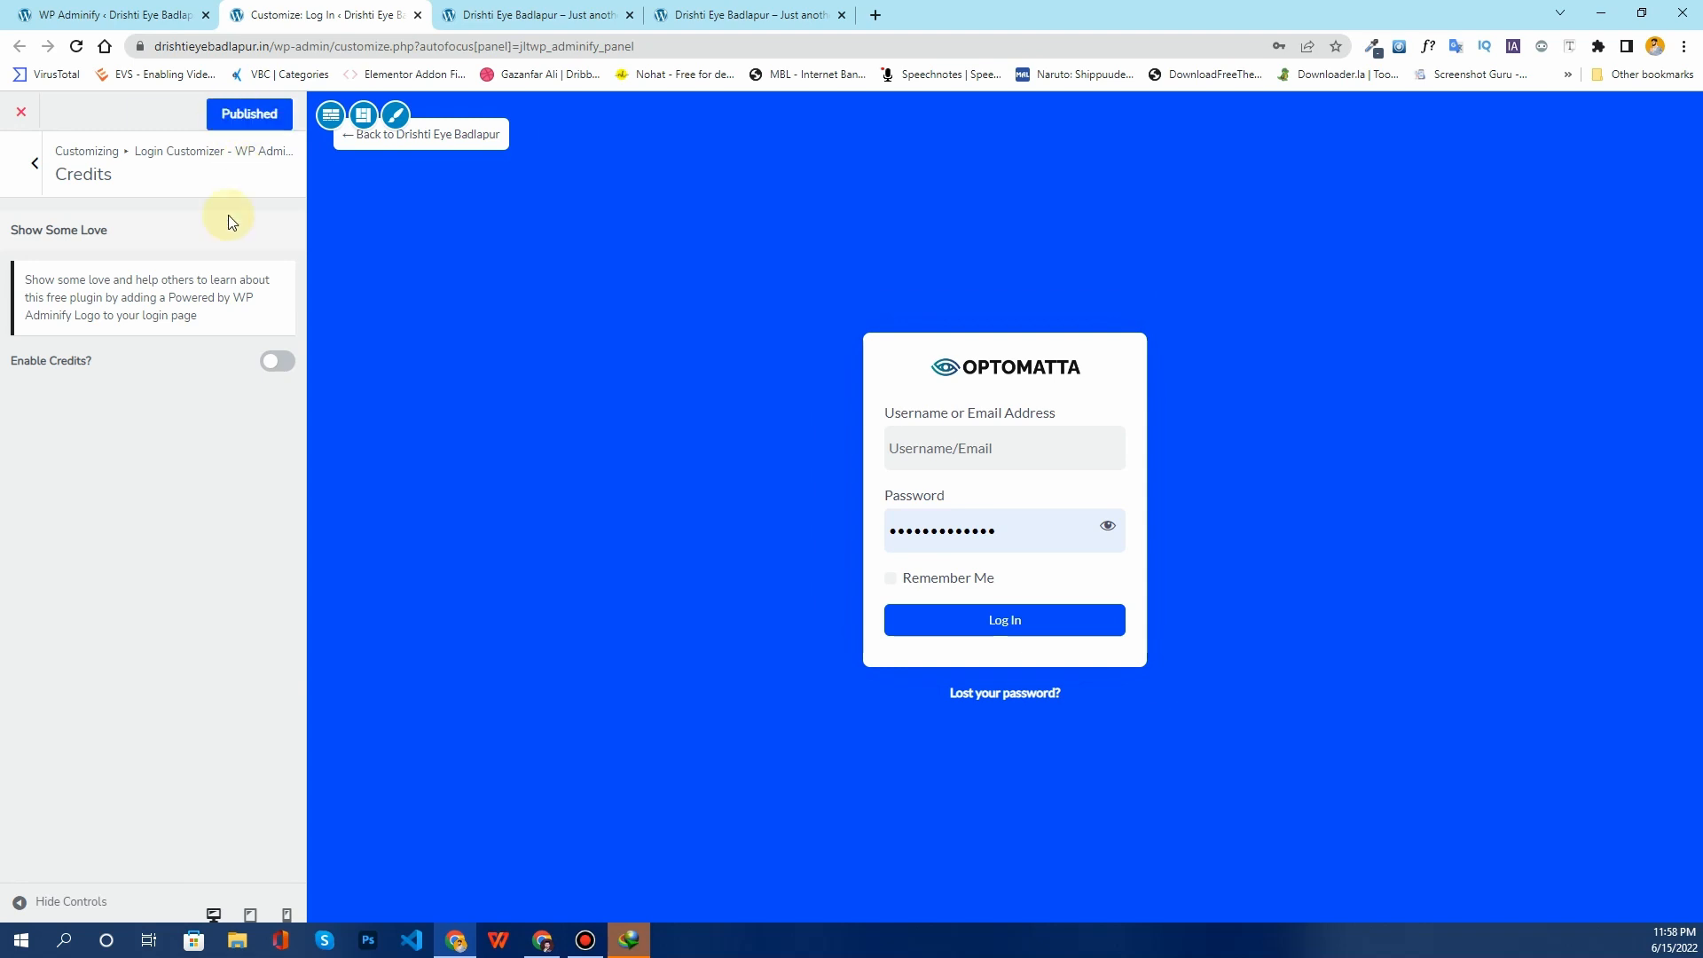
# Step: Close the login customizer and look over the modules in the WP Adminify settings
pyautogui.click(22, 113)
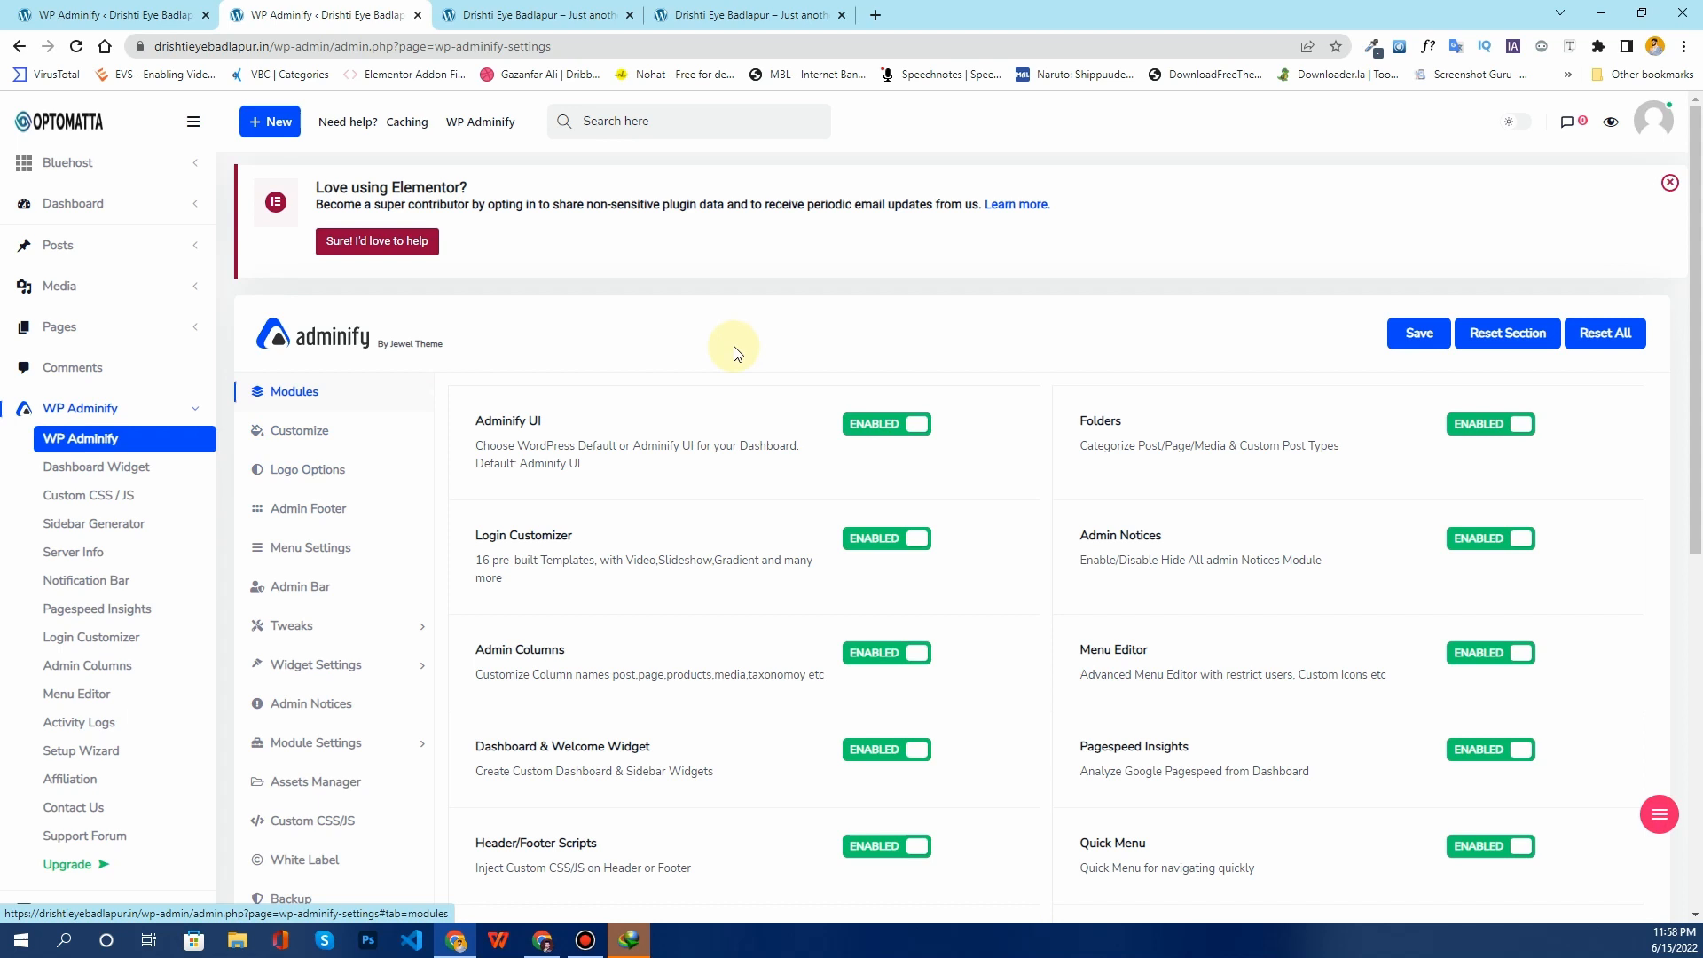
pyautogui.scroll(-2, 612, 532)
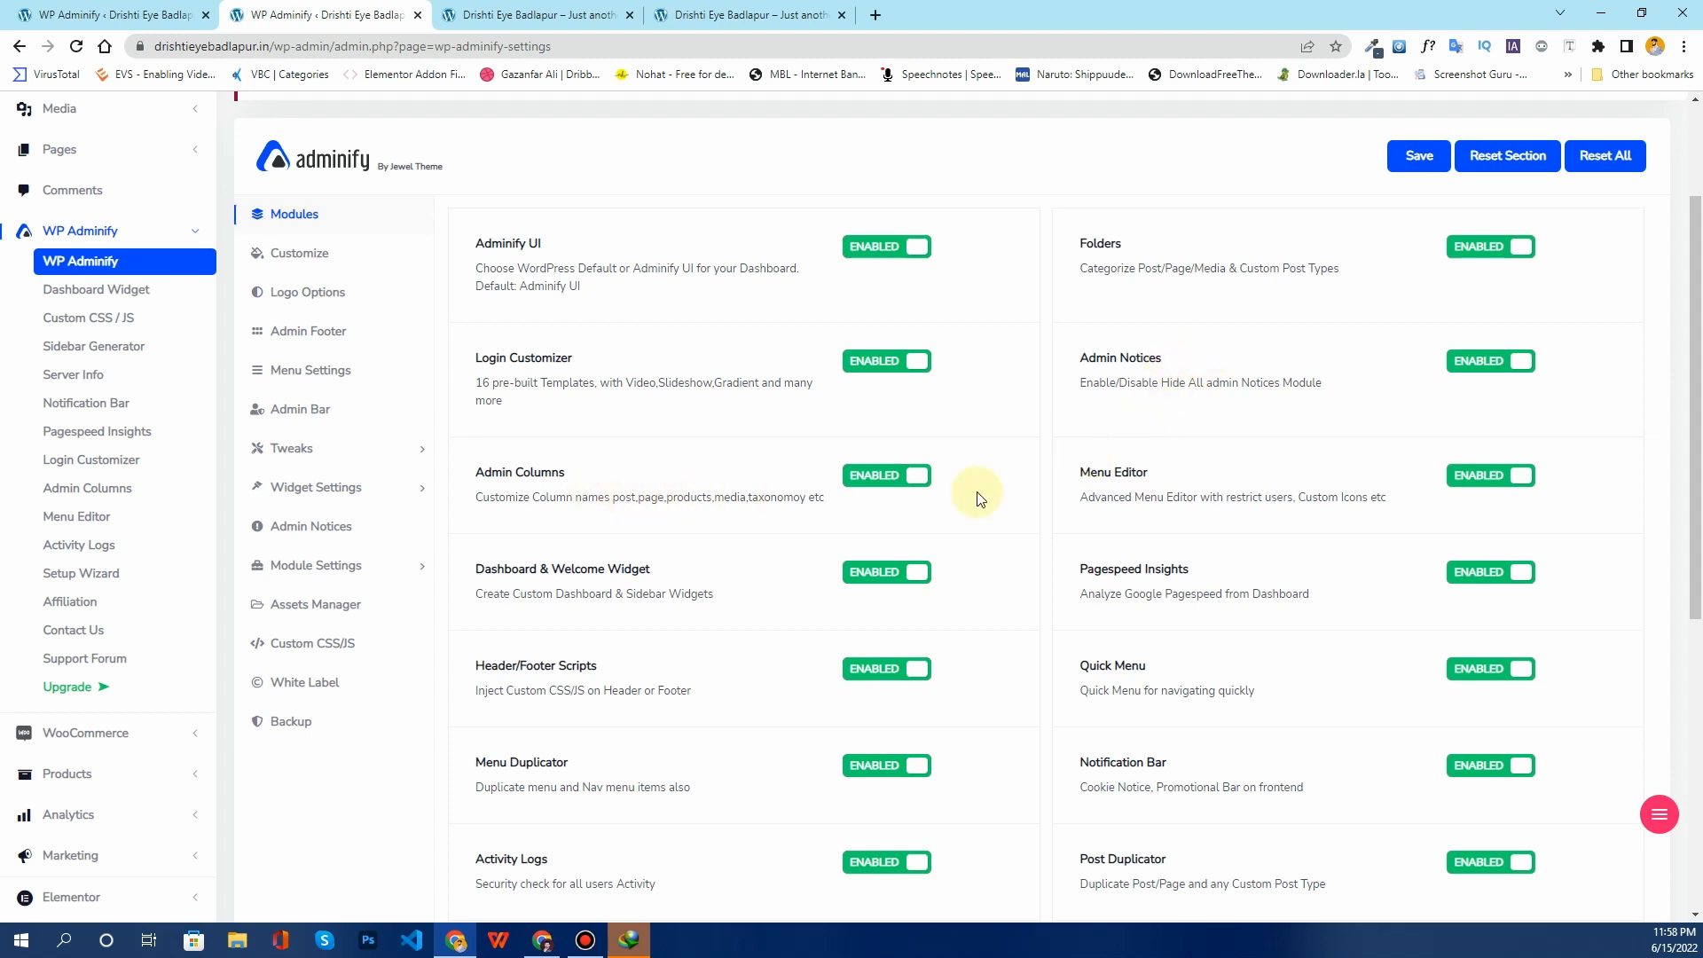
pyautogui.scroll(-2, 1208, 568)
pyautogui.scroll(2, 1211, 610)
pyautogui.scroll(2, 1214, 613)
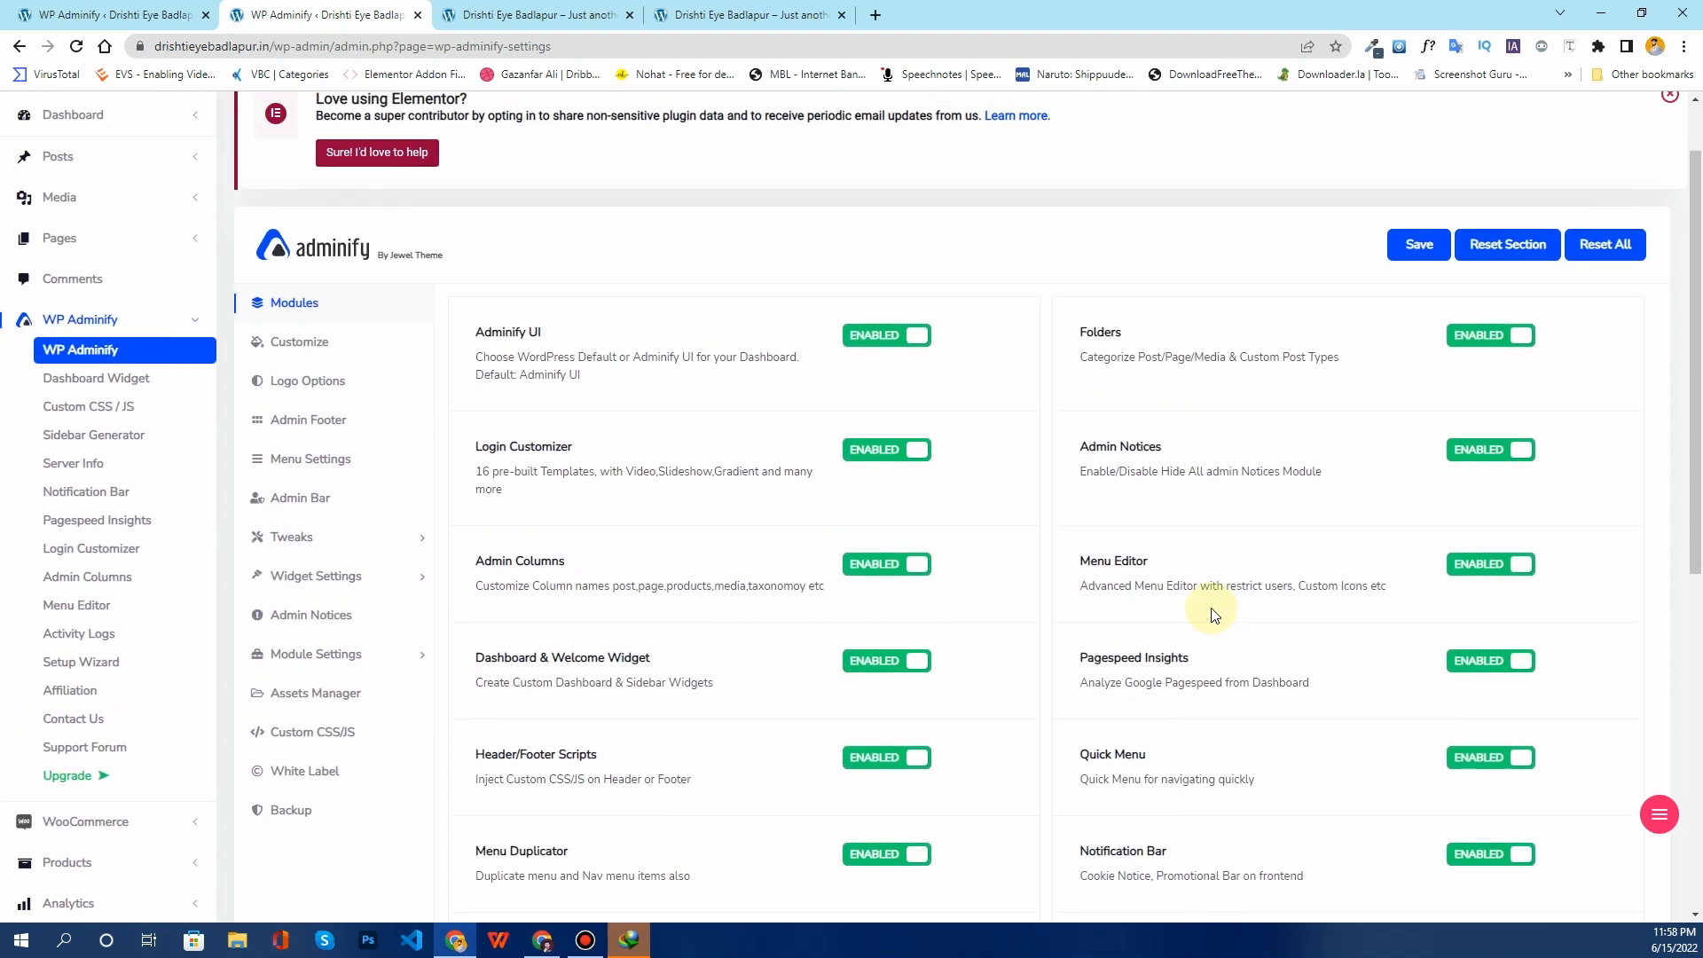
# Step: Open the WP Adminify Customize settings and view the website's front page for comparison with the UI templates
pyautogui.click(300, 355)
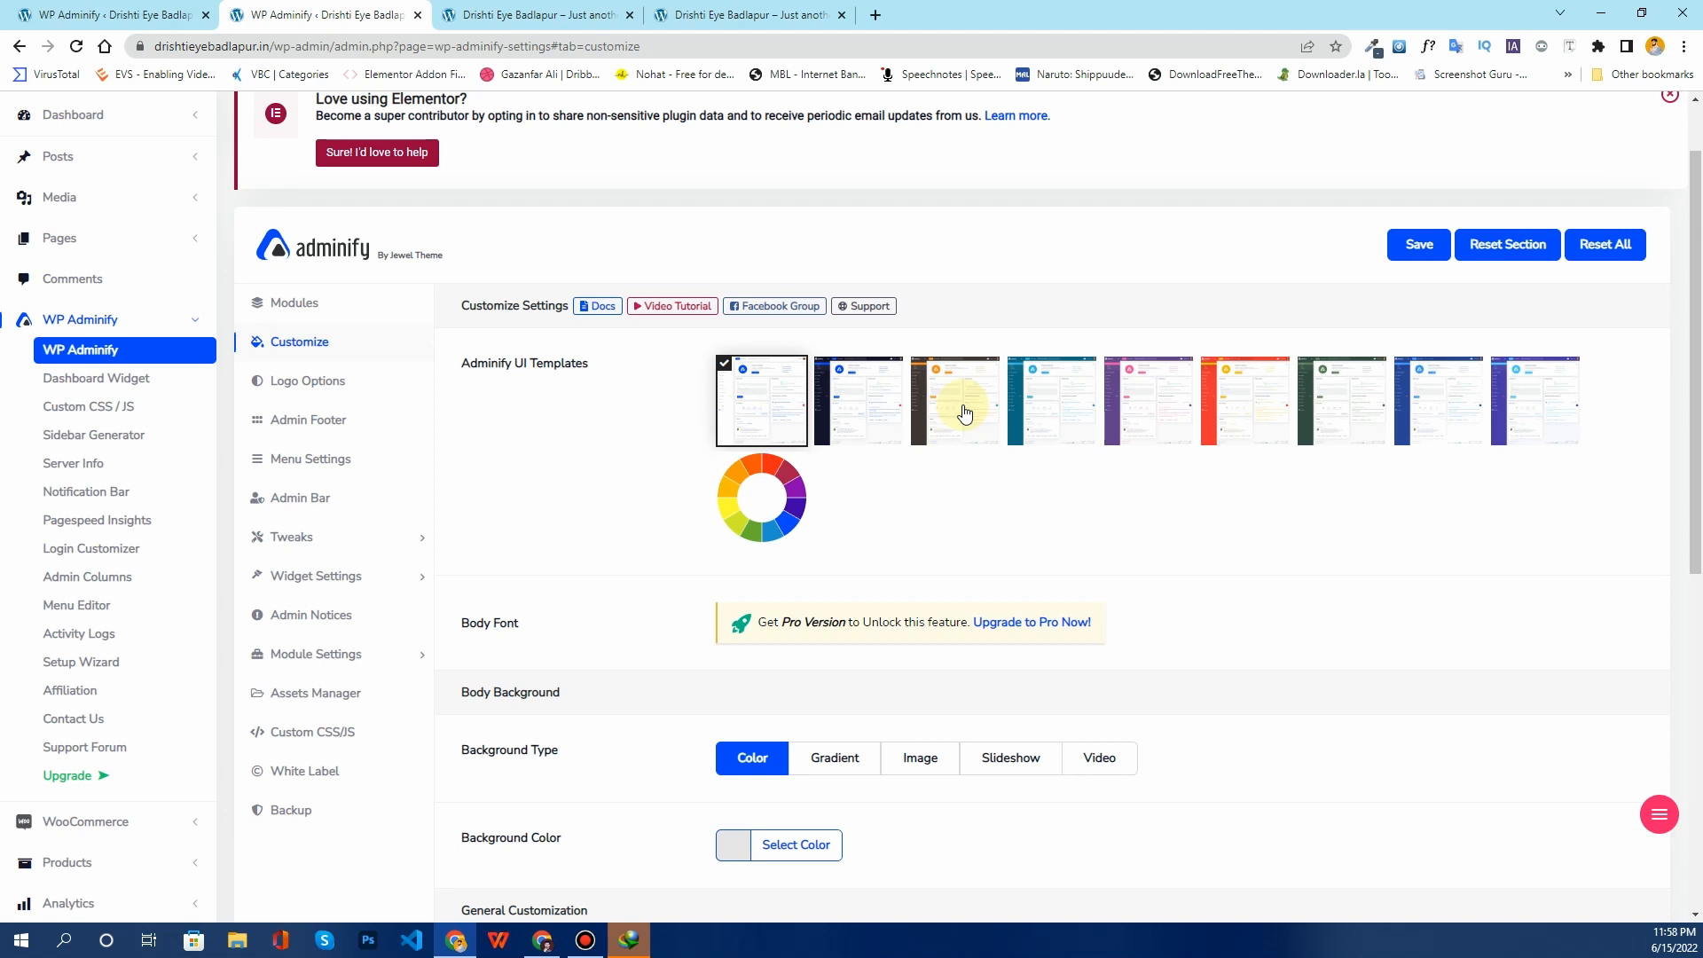
pyautogui.click(550, 15)
pyautogui.scroll(-3, 448, 306)
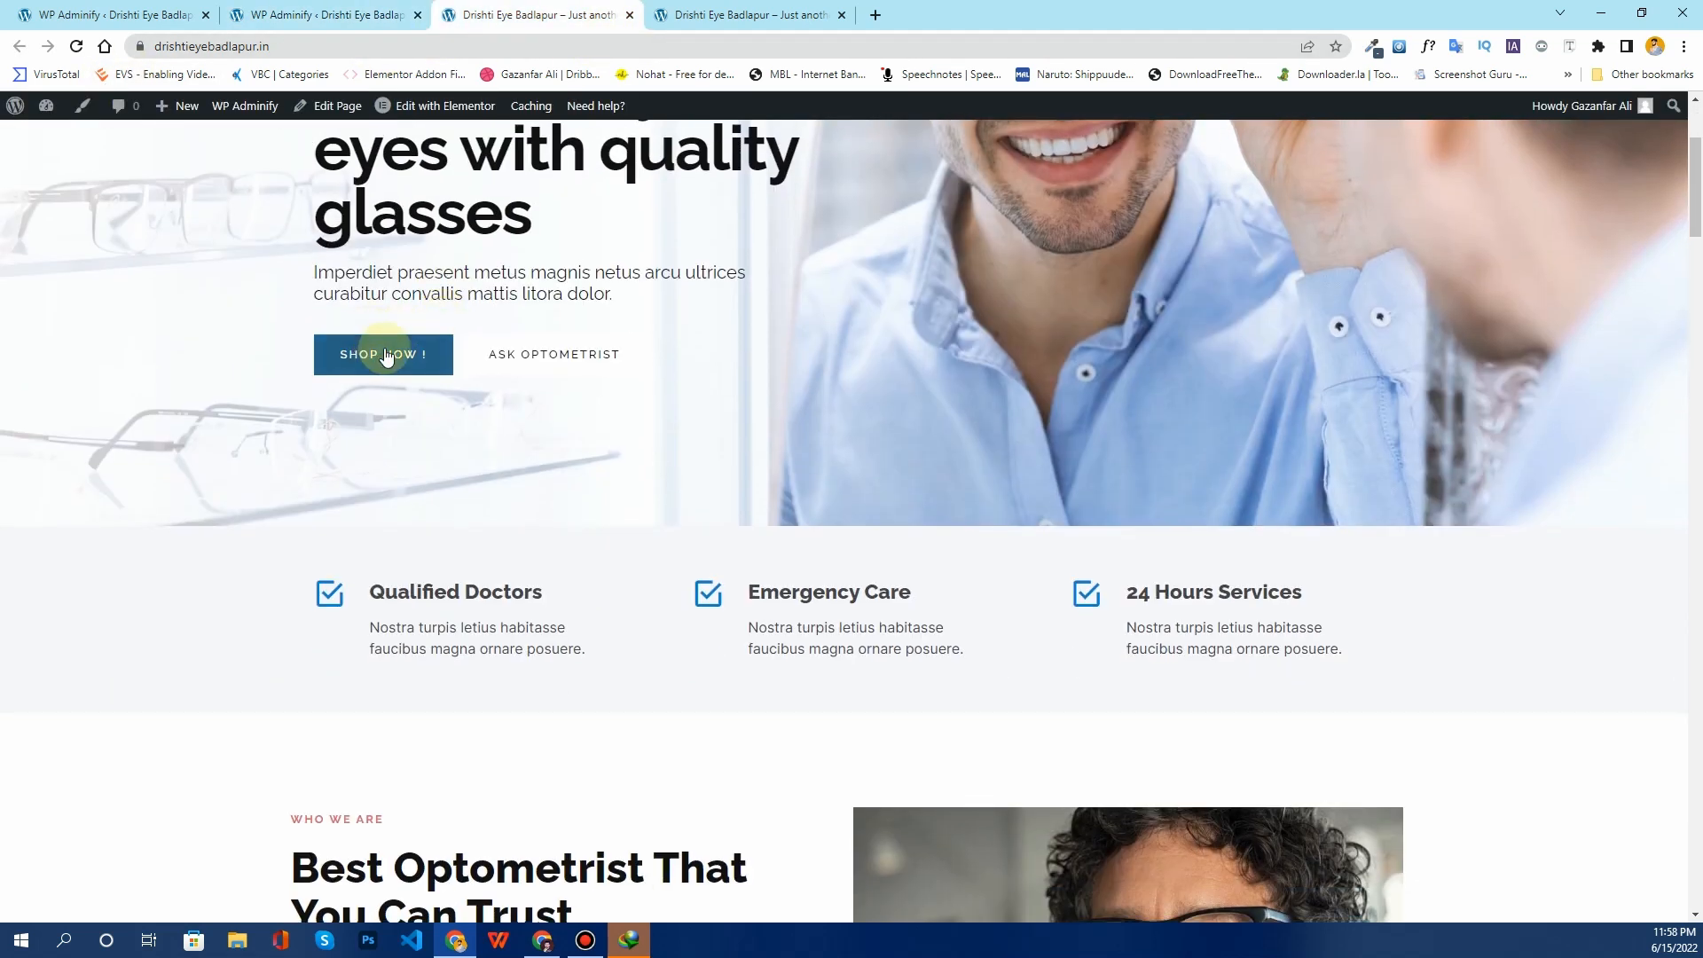
pyautogui.scroll(-4, 425, 417)
pyautogui.scroll(-3, 434, 439)
pyautogui.click(319, 15)
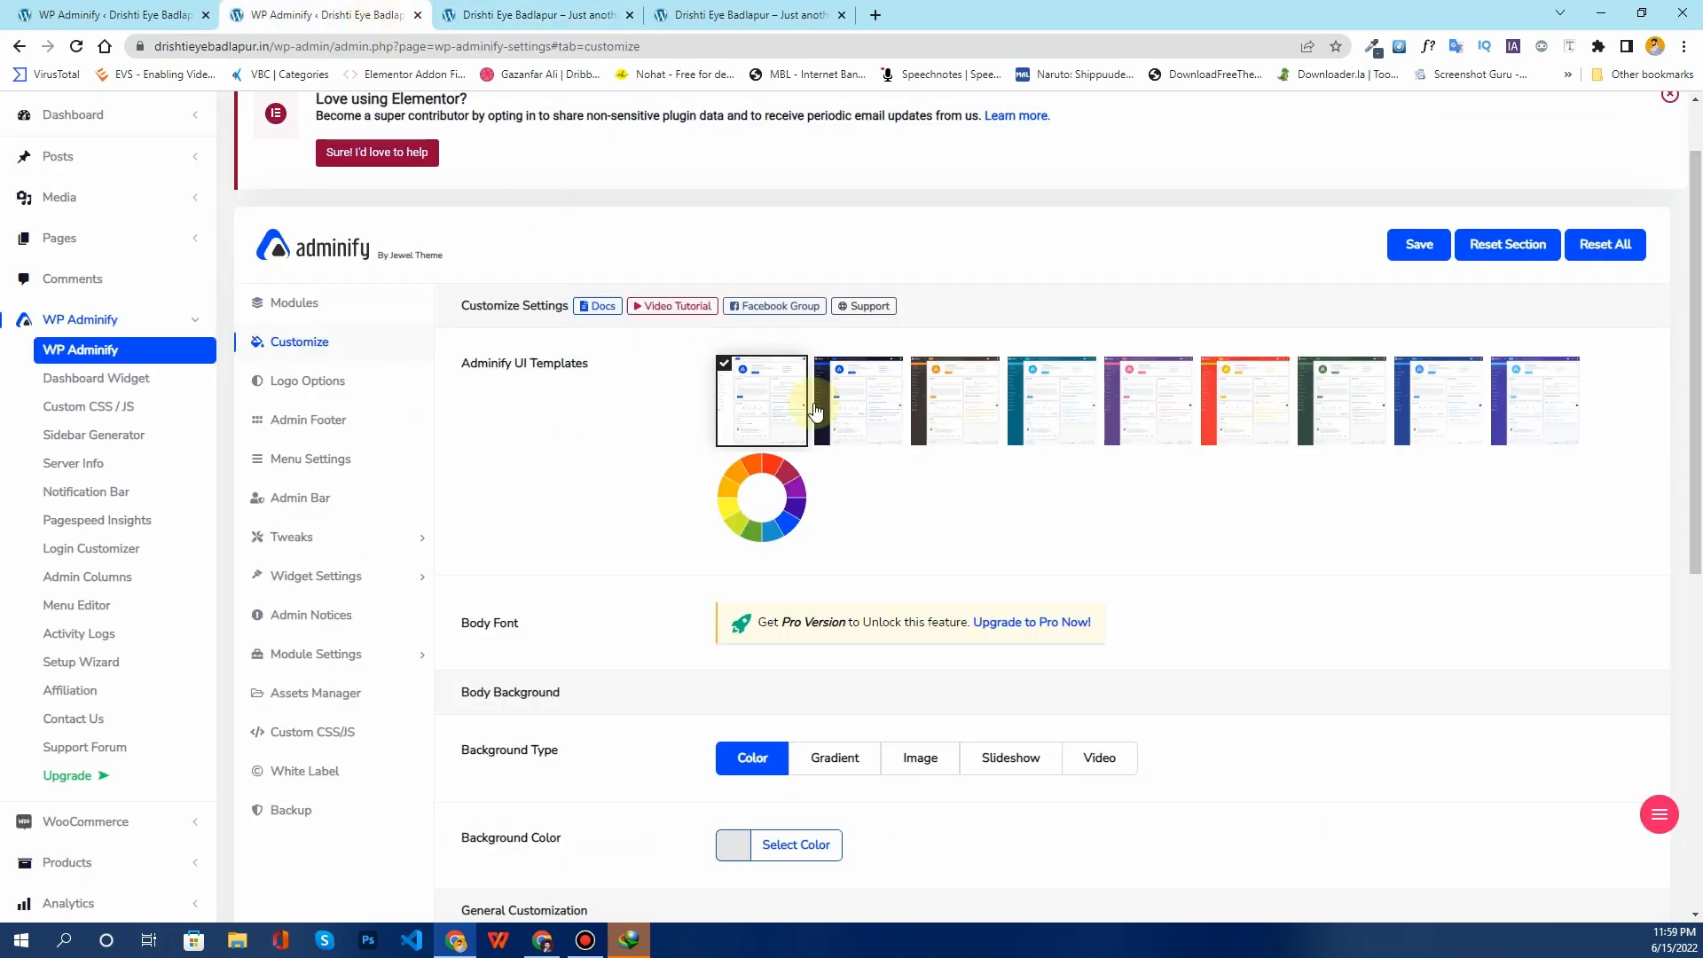
# Step: Apply the eighth Adminify UI template with the blue sidebar, save it, and reload the dashboard to check its look
pyautogui.click(1451, 431)
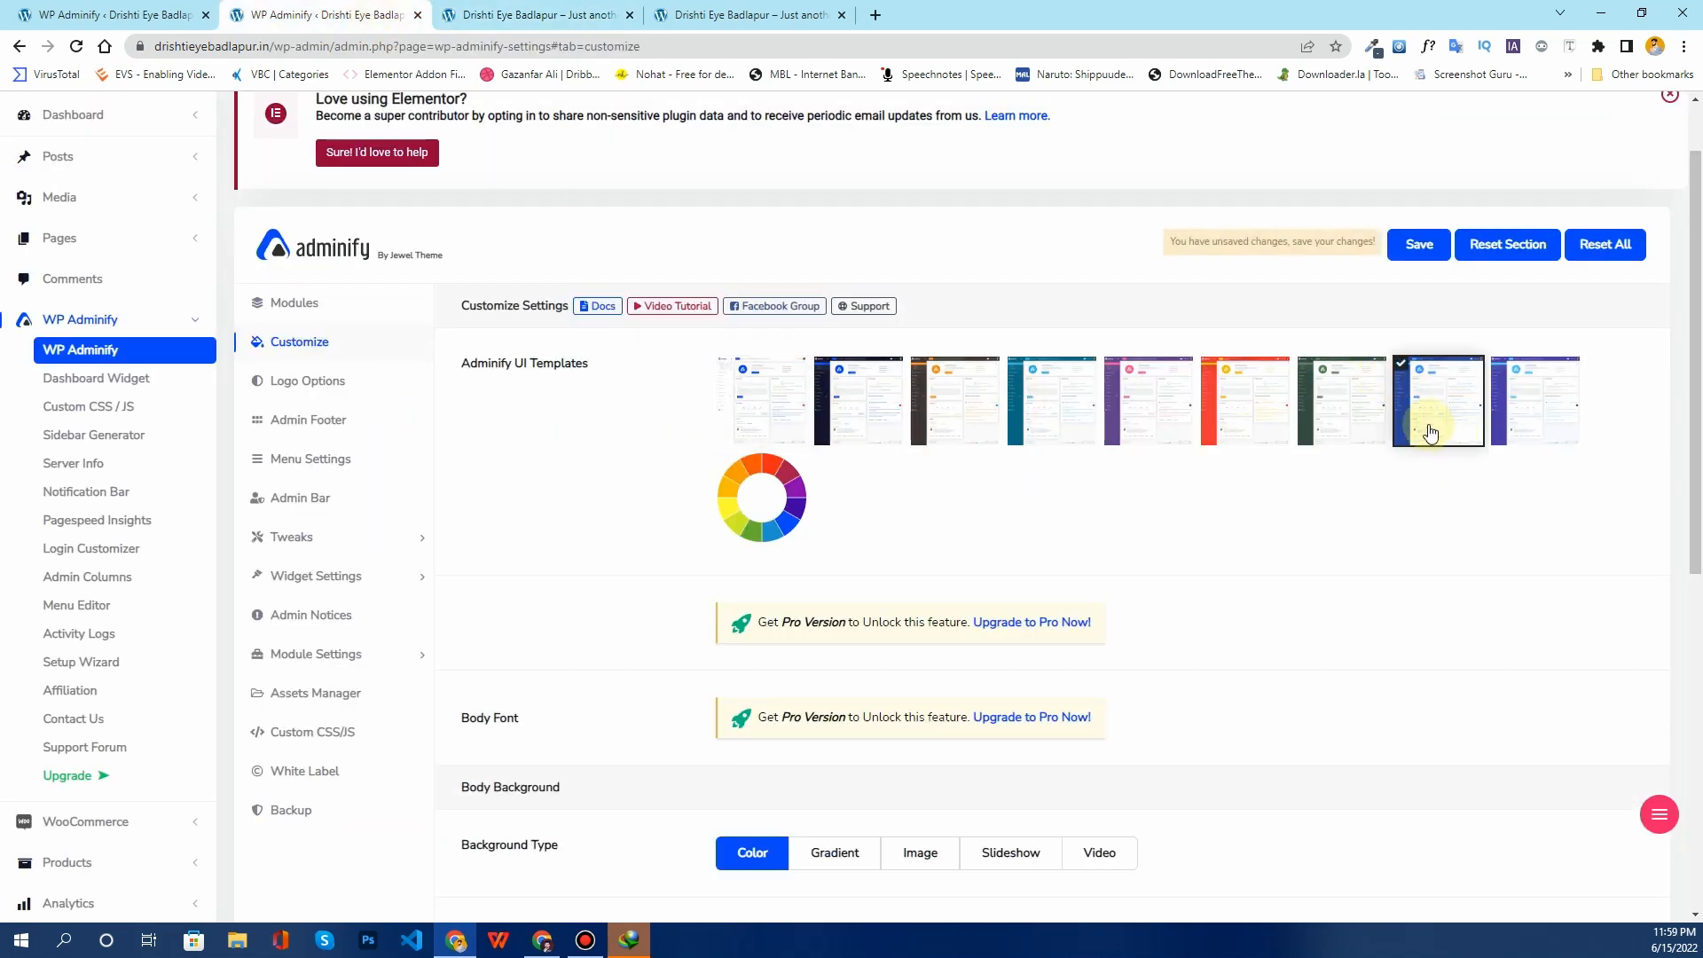
pyautogui.click(1418, 245)
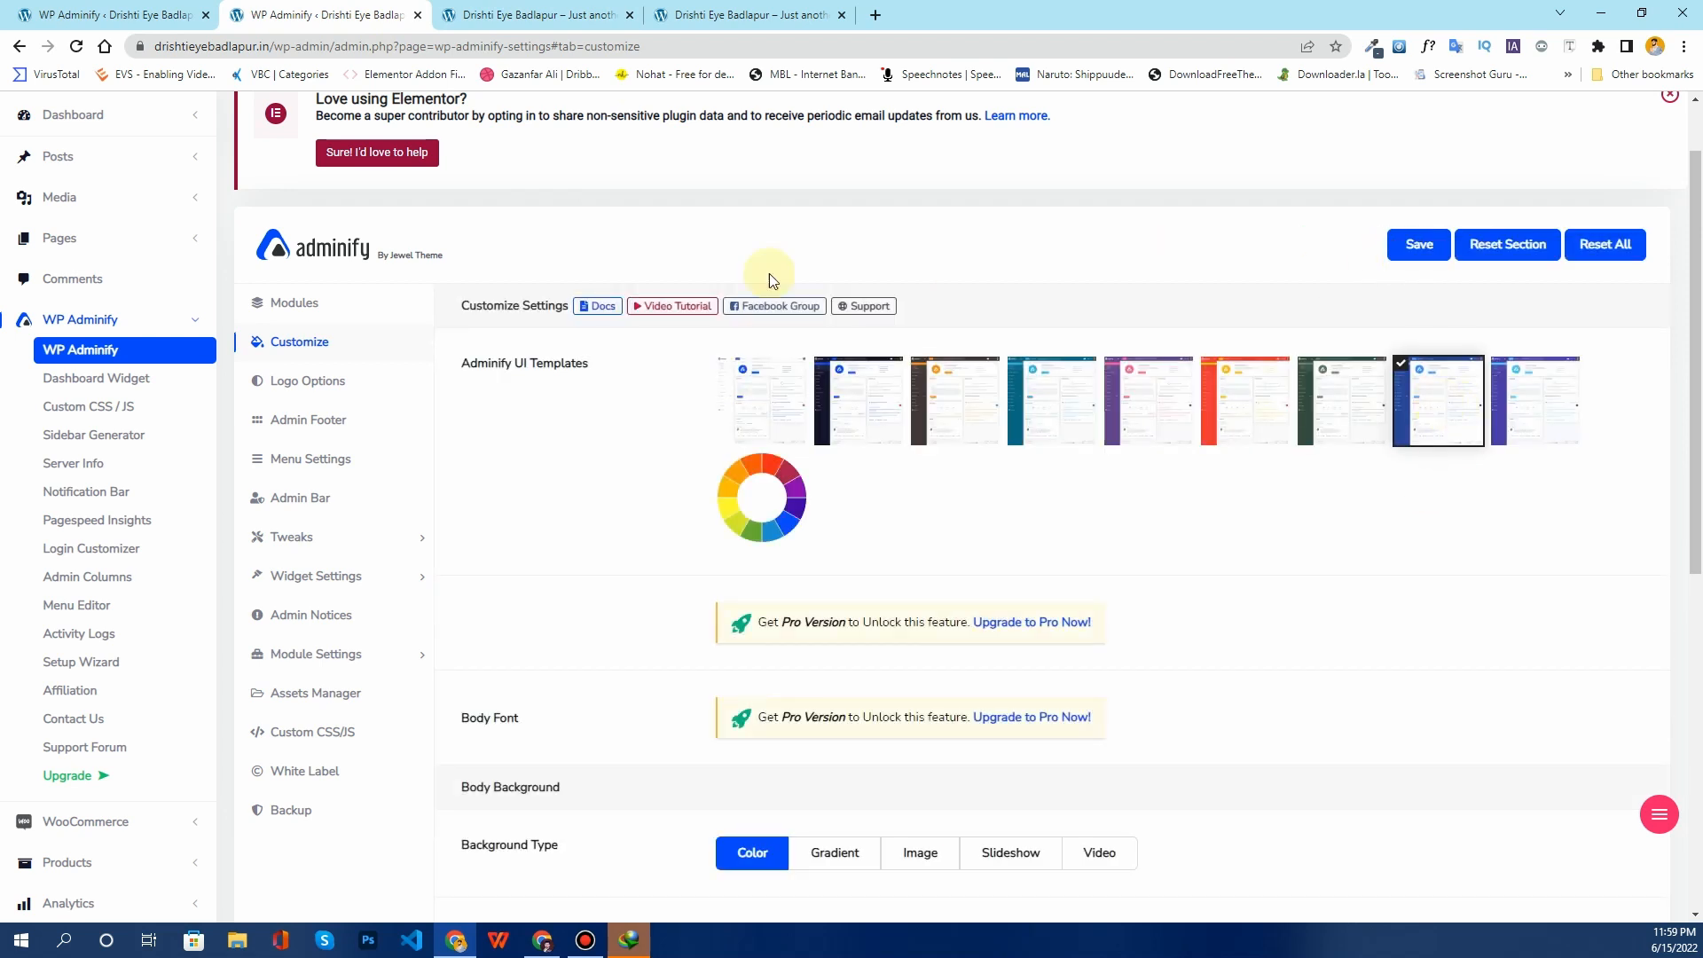
pyautogui.click(77, 51)
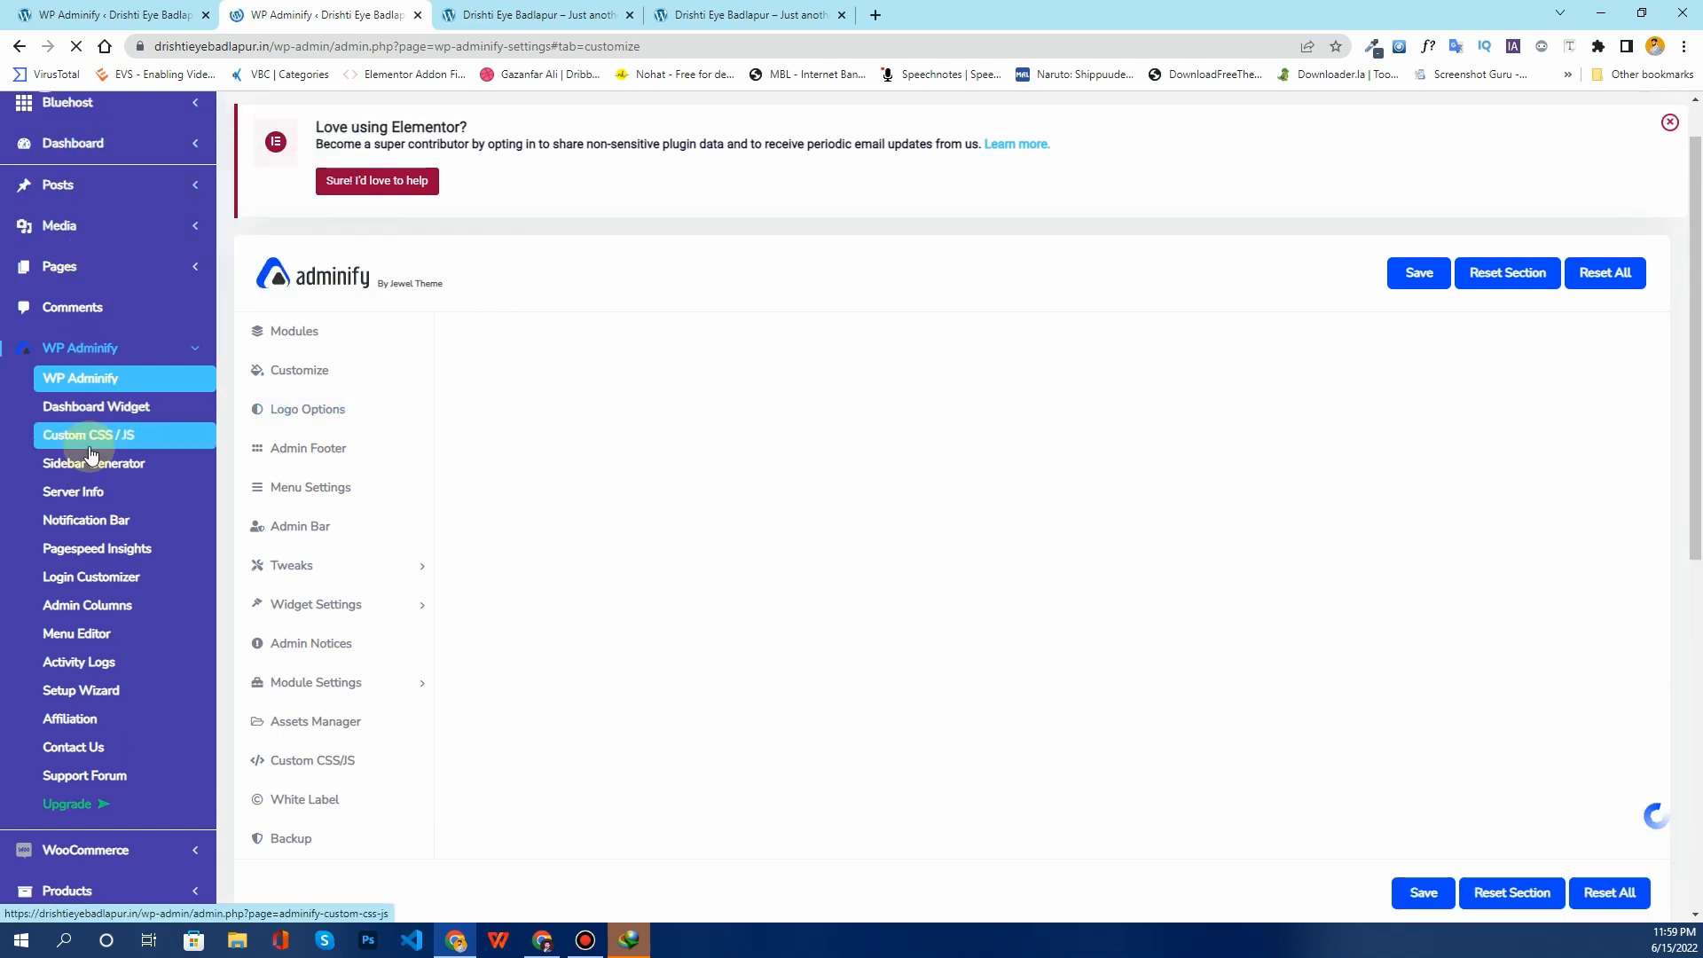
pyautogui.scroll(-7, 110, 438)
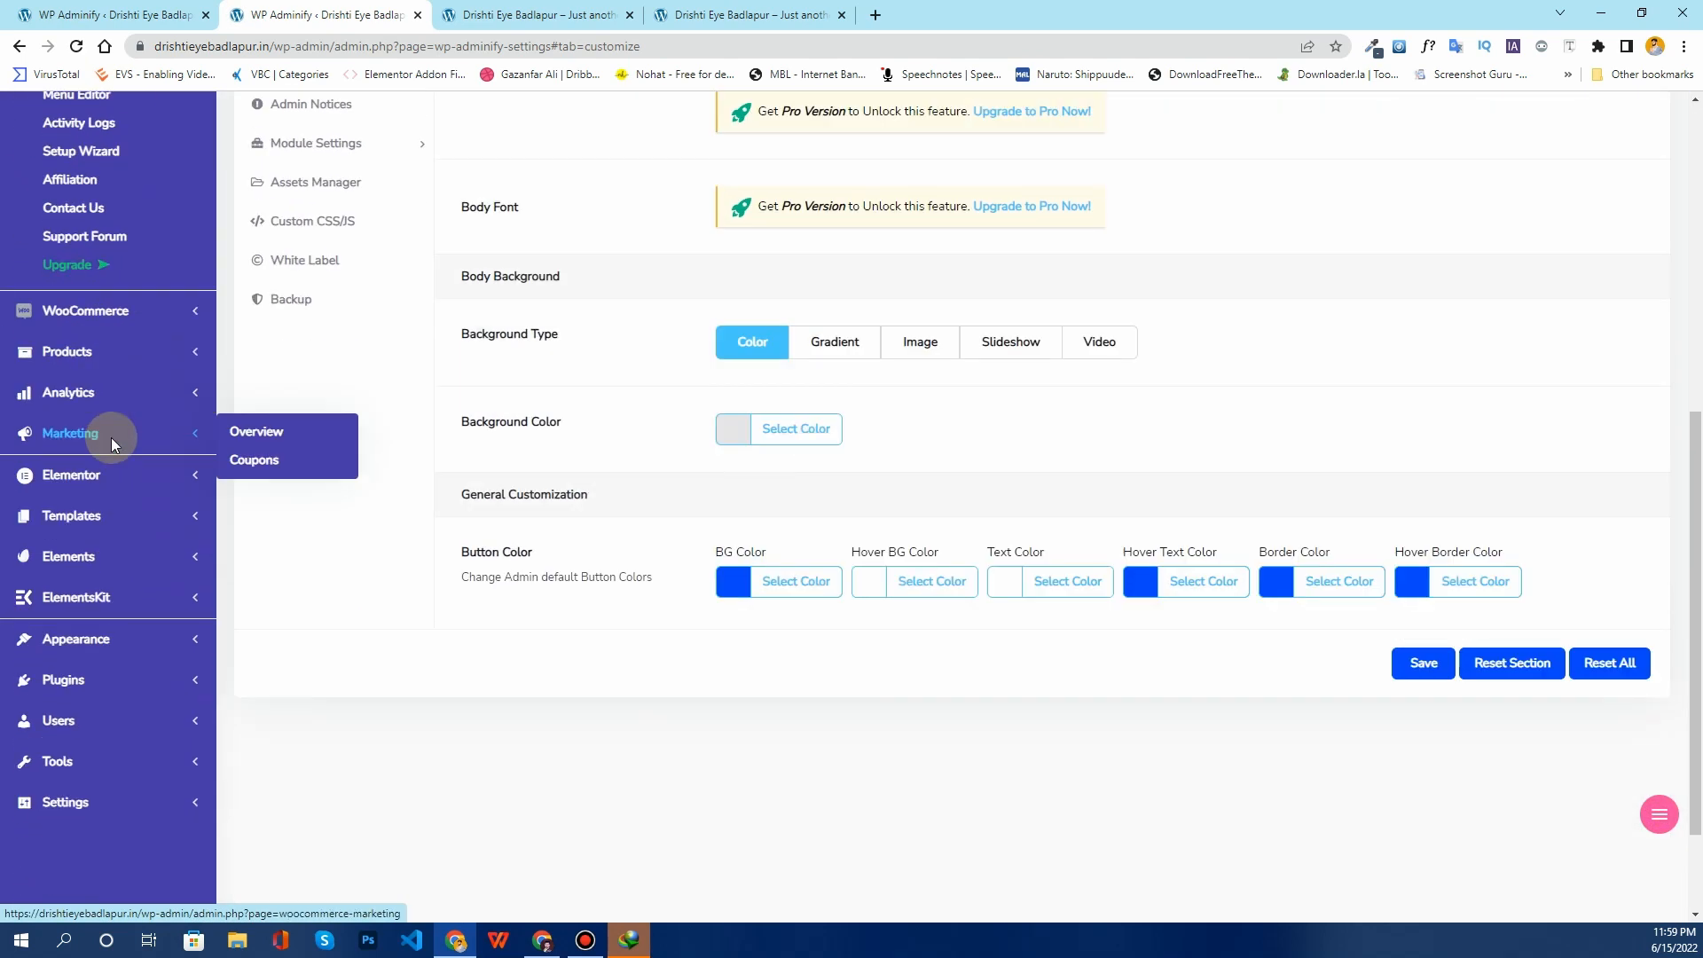
pyautogui.scroll(7, 109, 443)
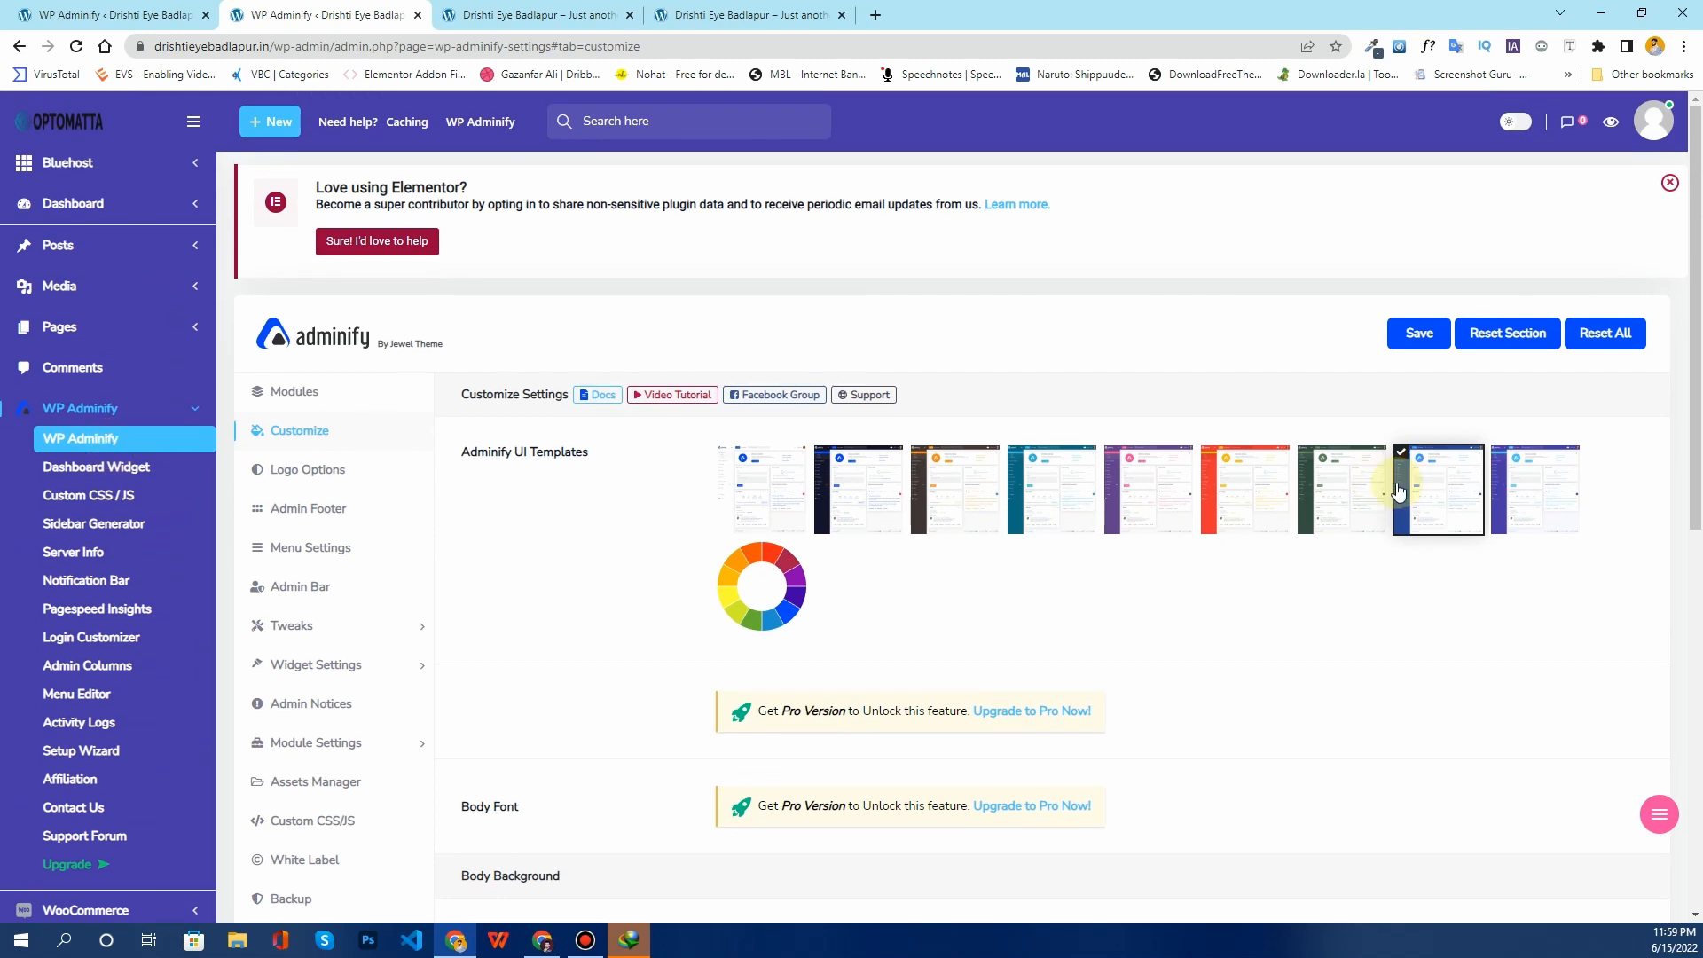
# Step: Apply the ninth Adminify UI template with the purple sidebar, save the settings, and reload the dashboard
pyautogui.click(1443, 478)
pyautogui.scroll(-2, 529, 435)
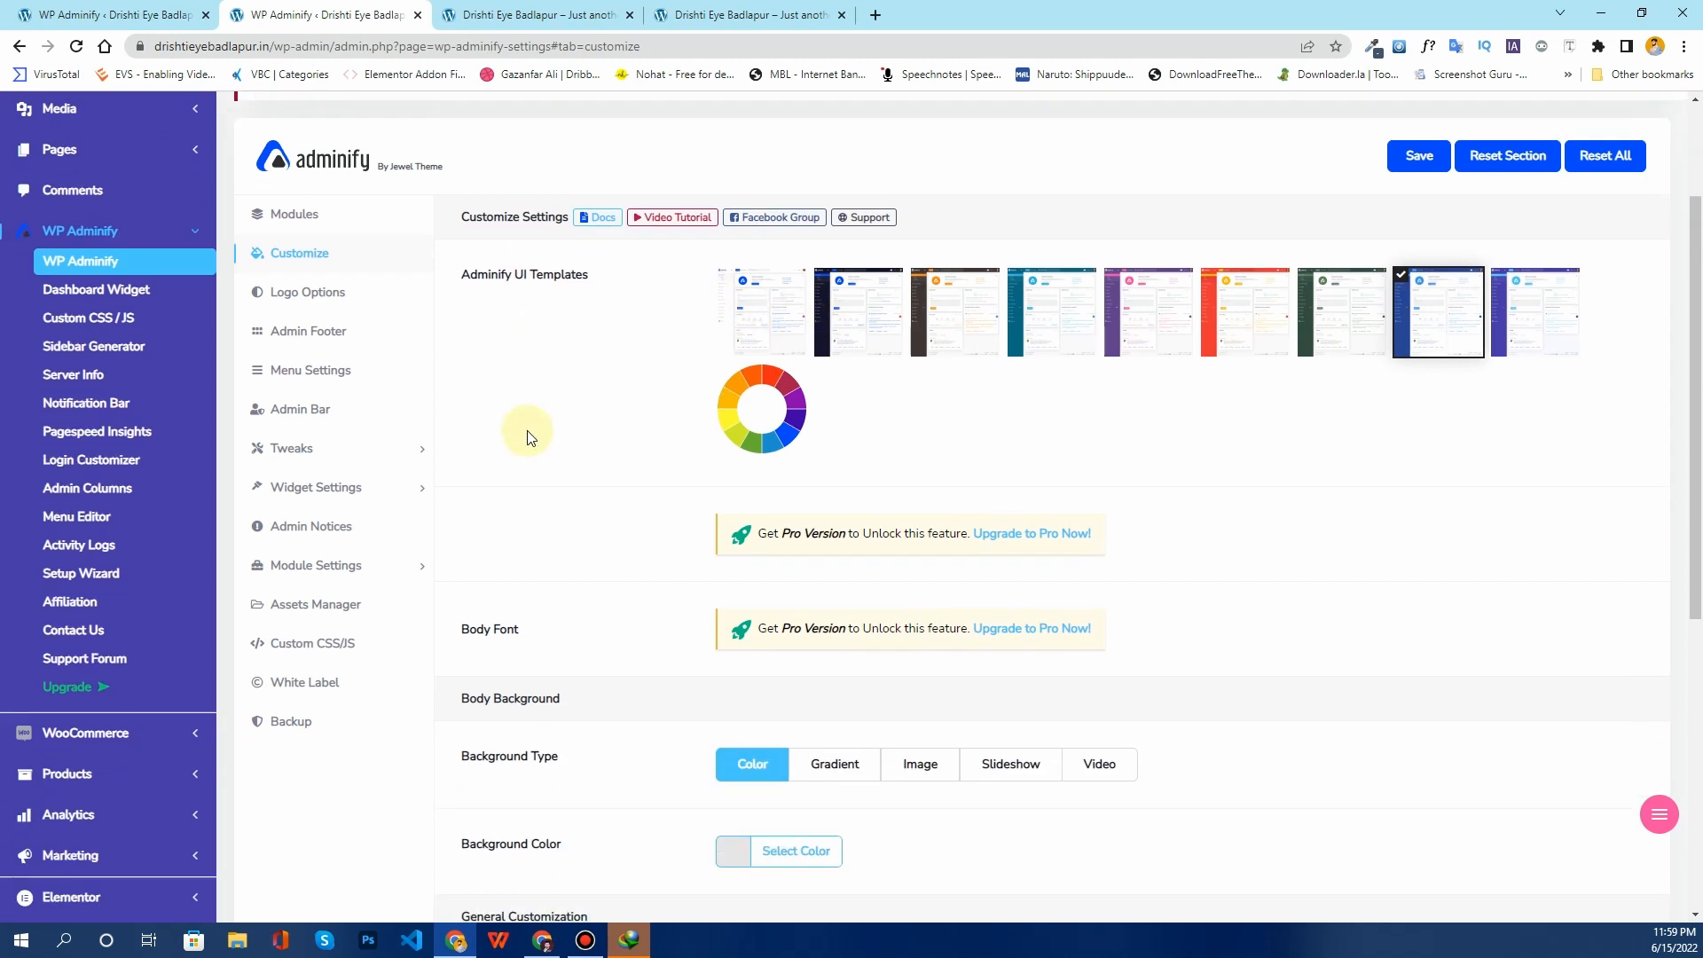
pyautogui.scroll(1, 532, 434)
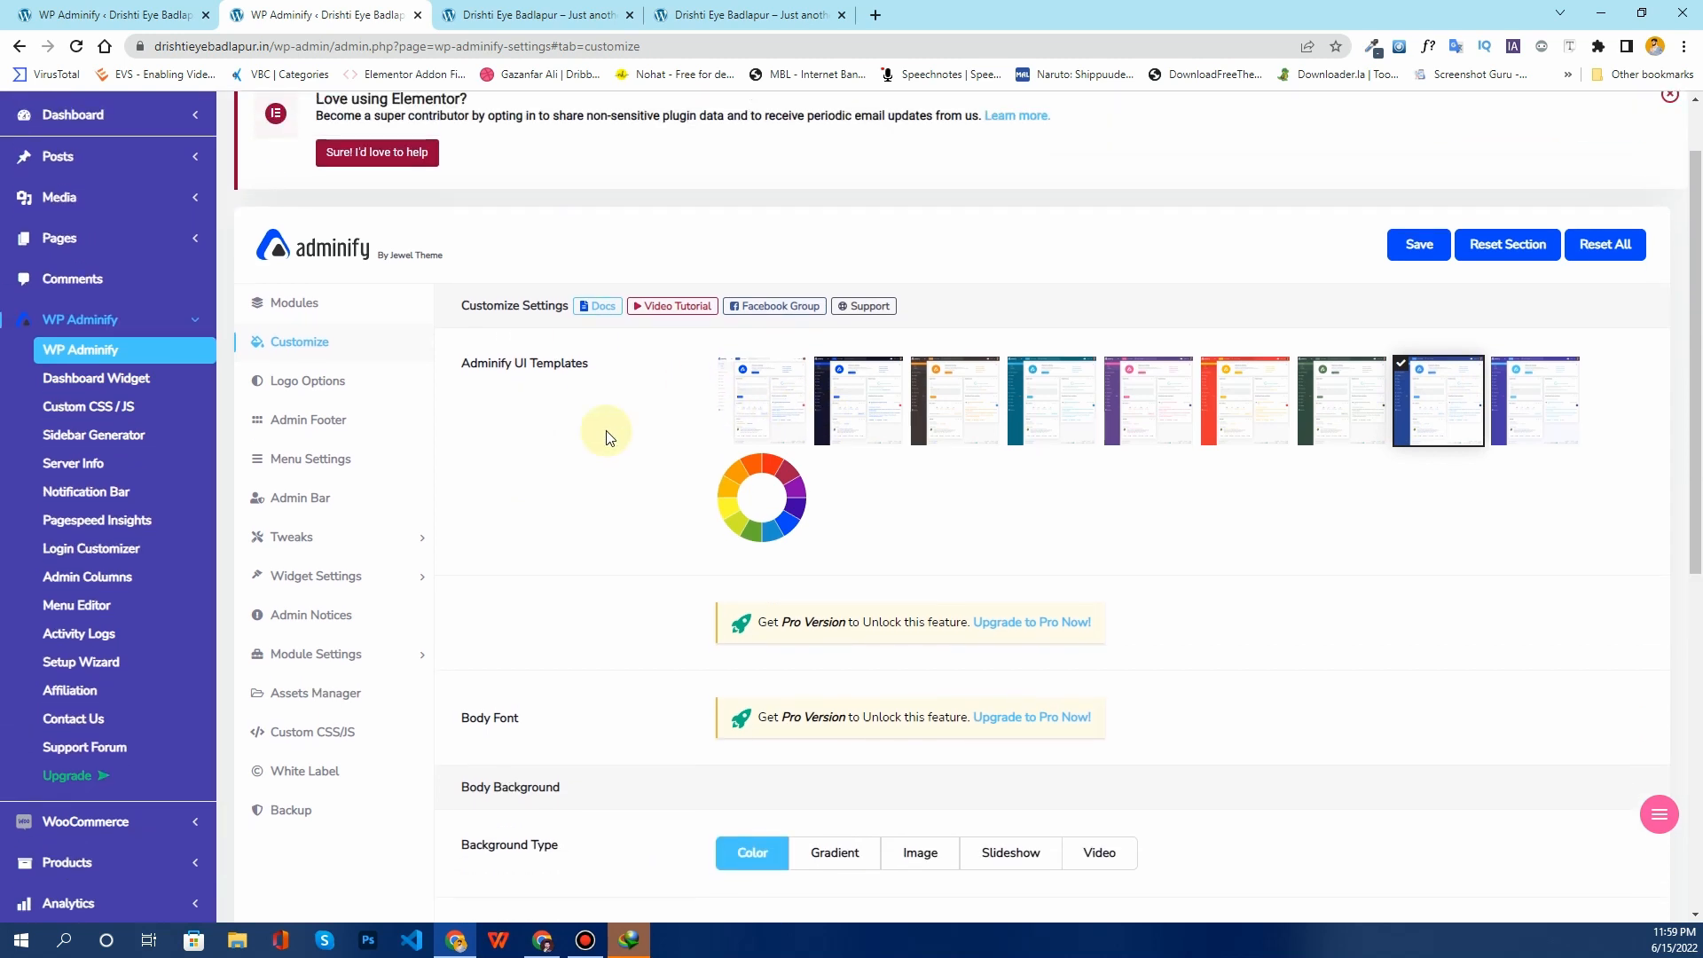
pyautogui.click(1534, 411)
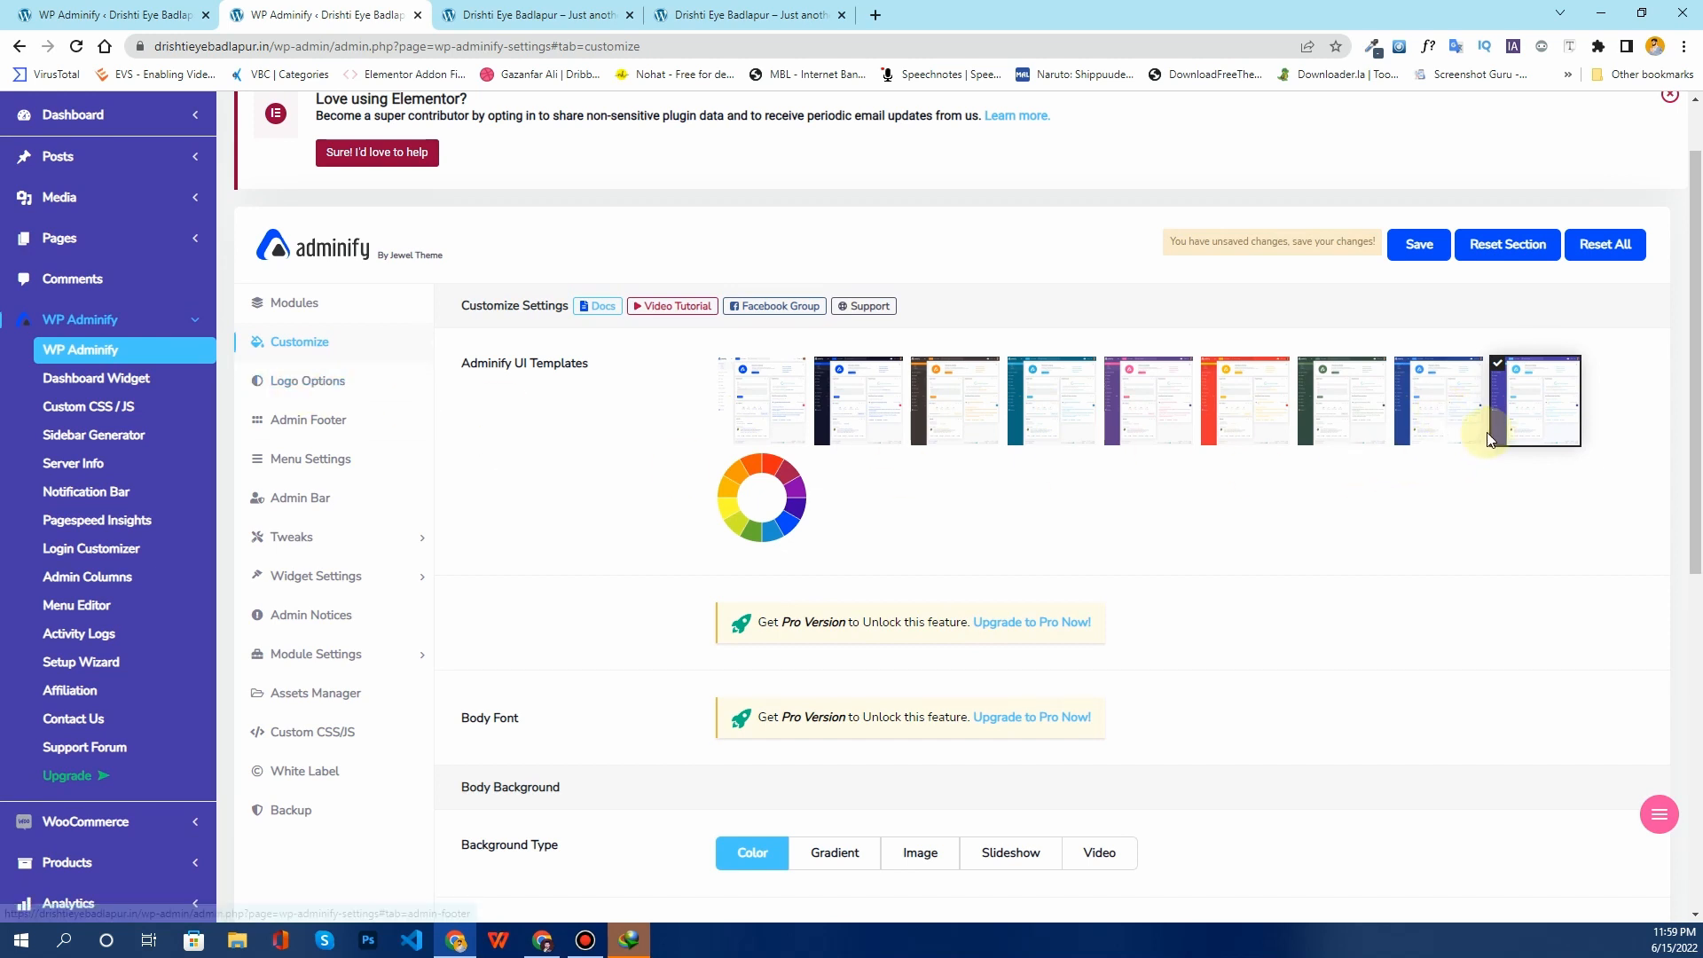
pyautogui.click(1416, 245)
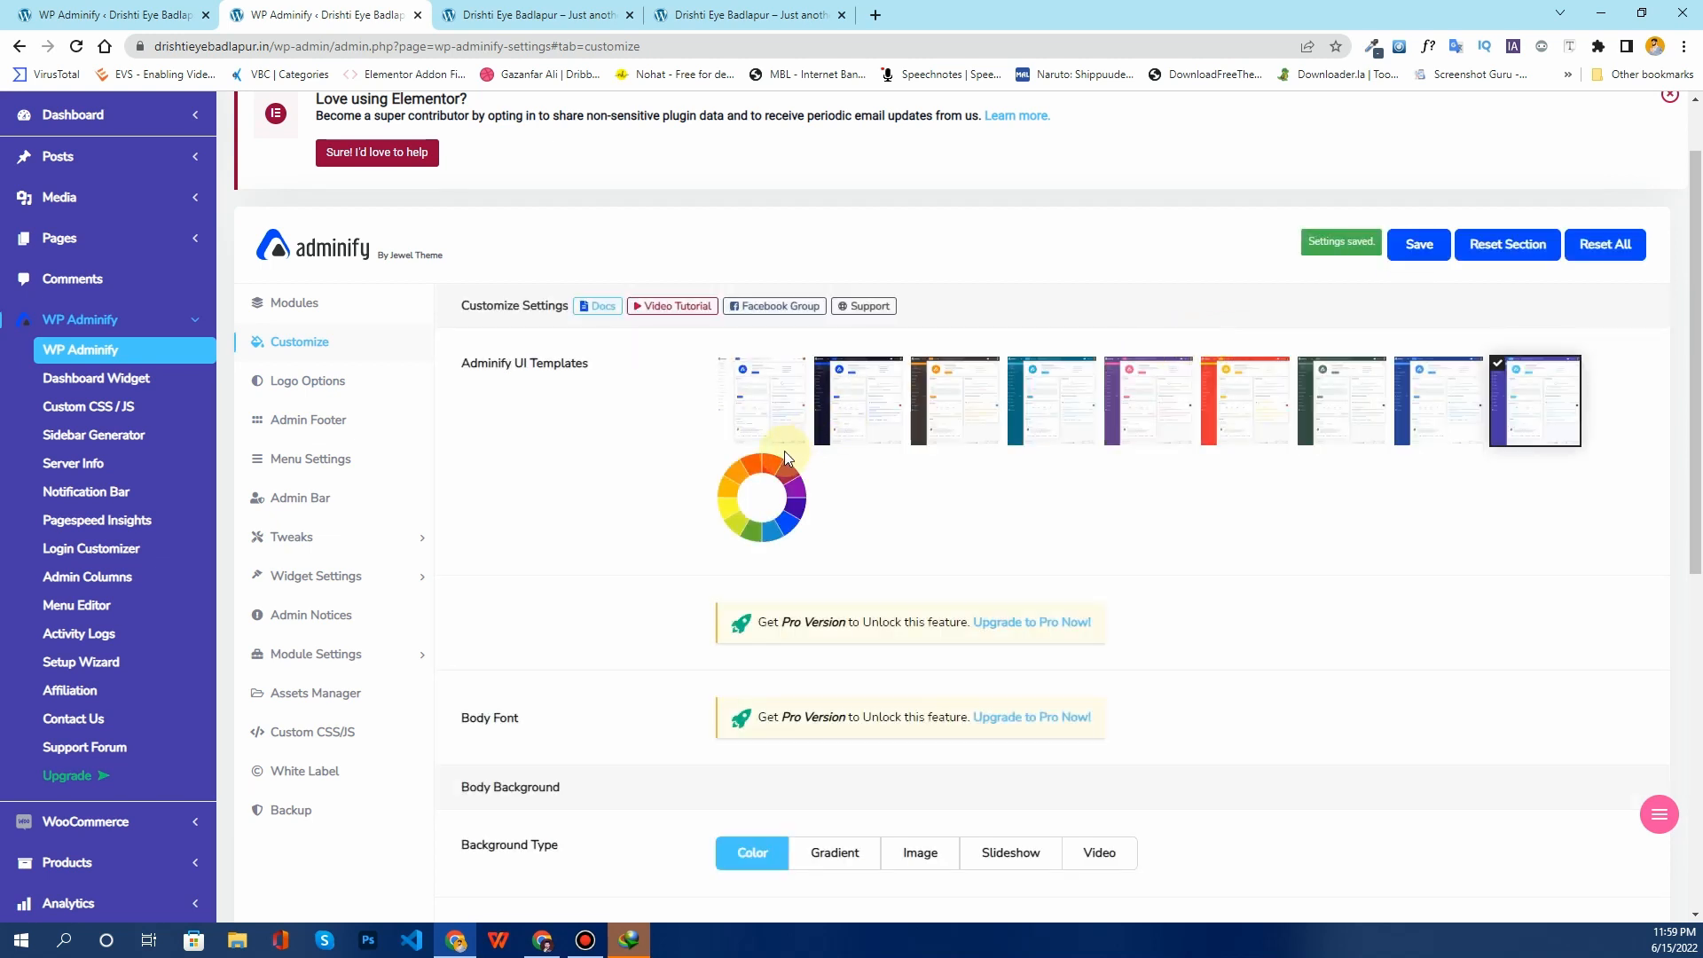
pyautogui.click(78, 48)
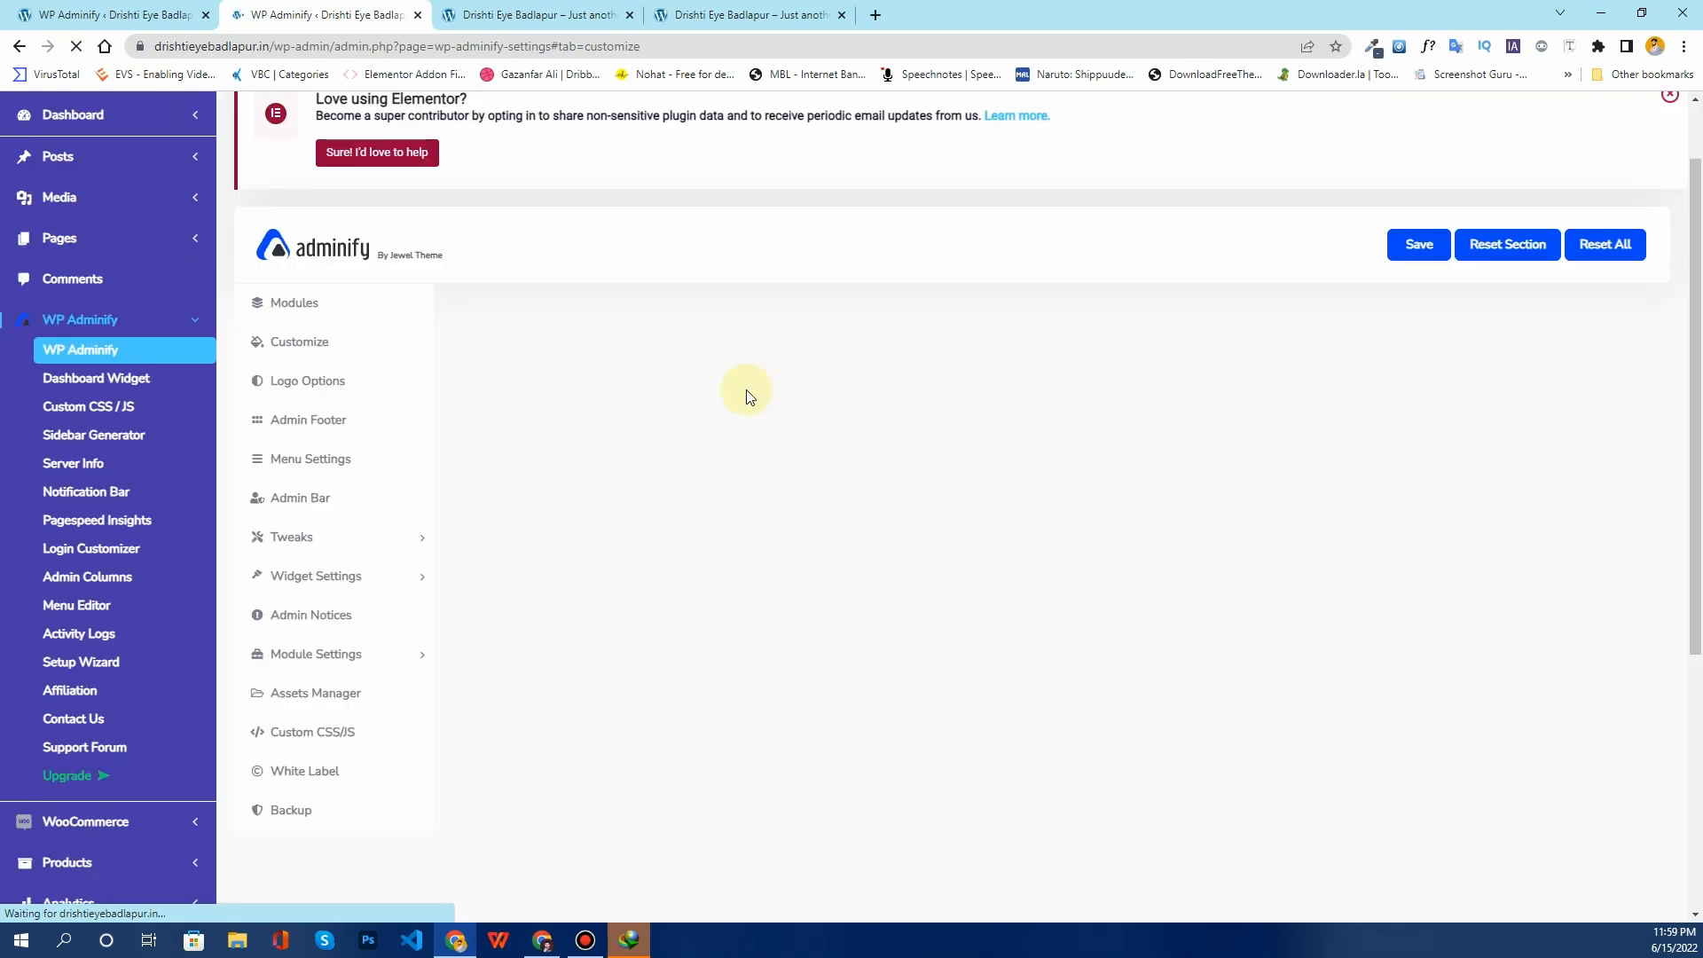
pyautogui.moveTo(127, 203)
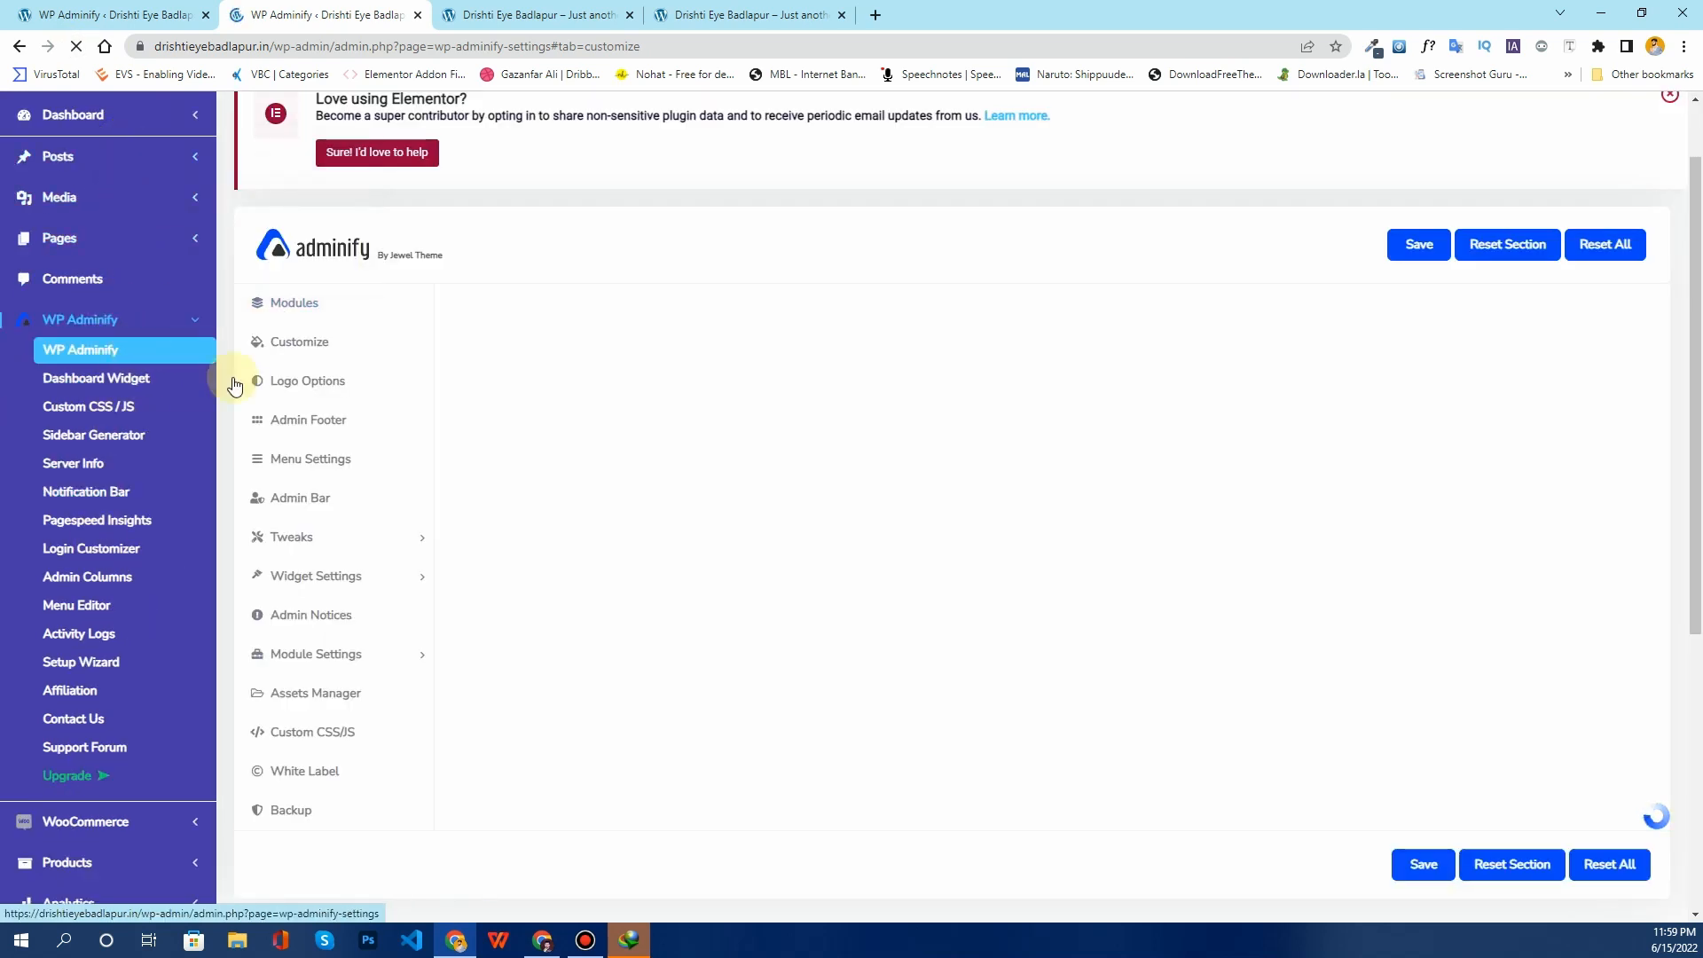
# Step: Examine the Body Background settings by trying the Gradient, Image, Slideshow and Video background types, and return to Color
pyautogui.scroll(-4, 975, 470)
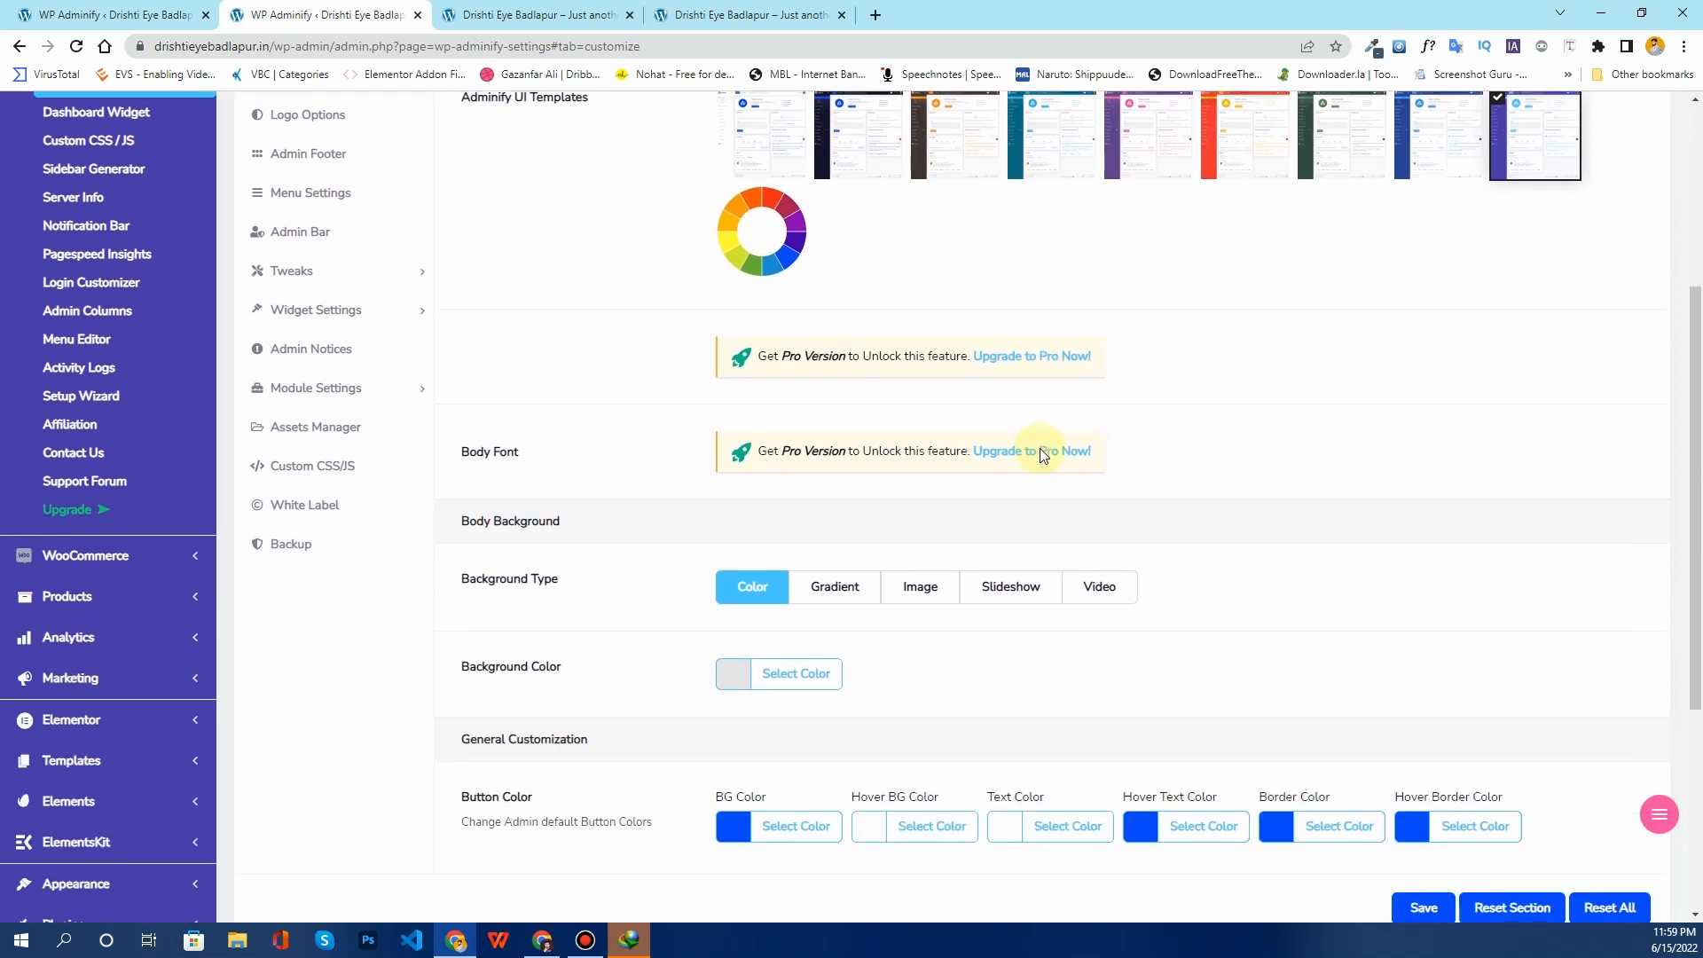
pyautogui.moveTo(470, 433); pyautogui.dragTo(577, 435)
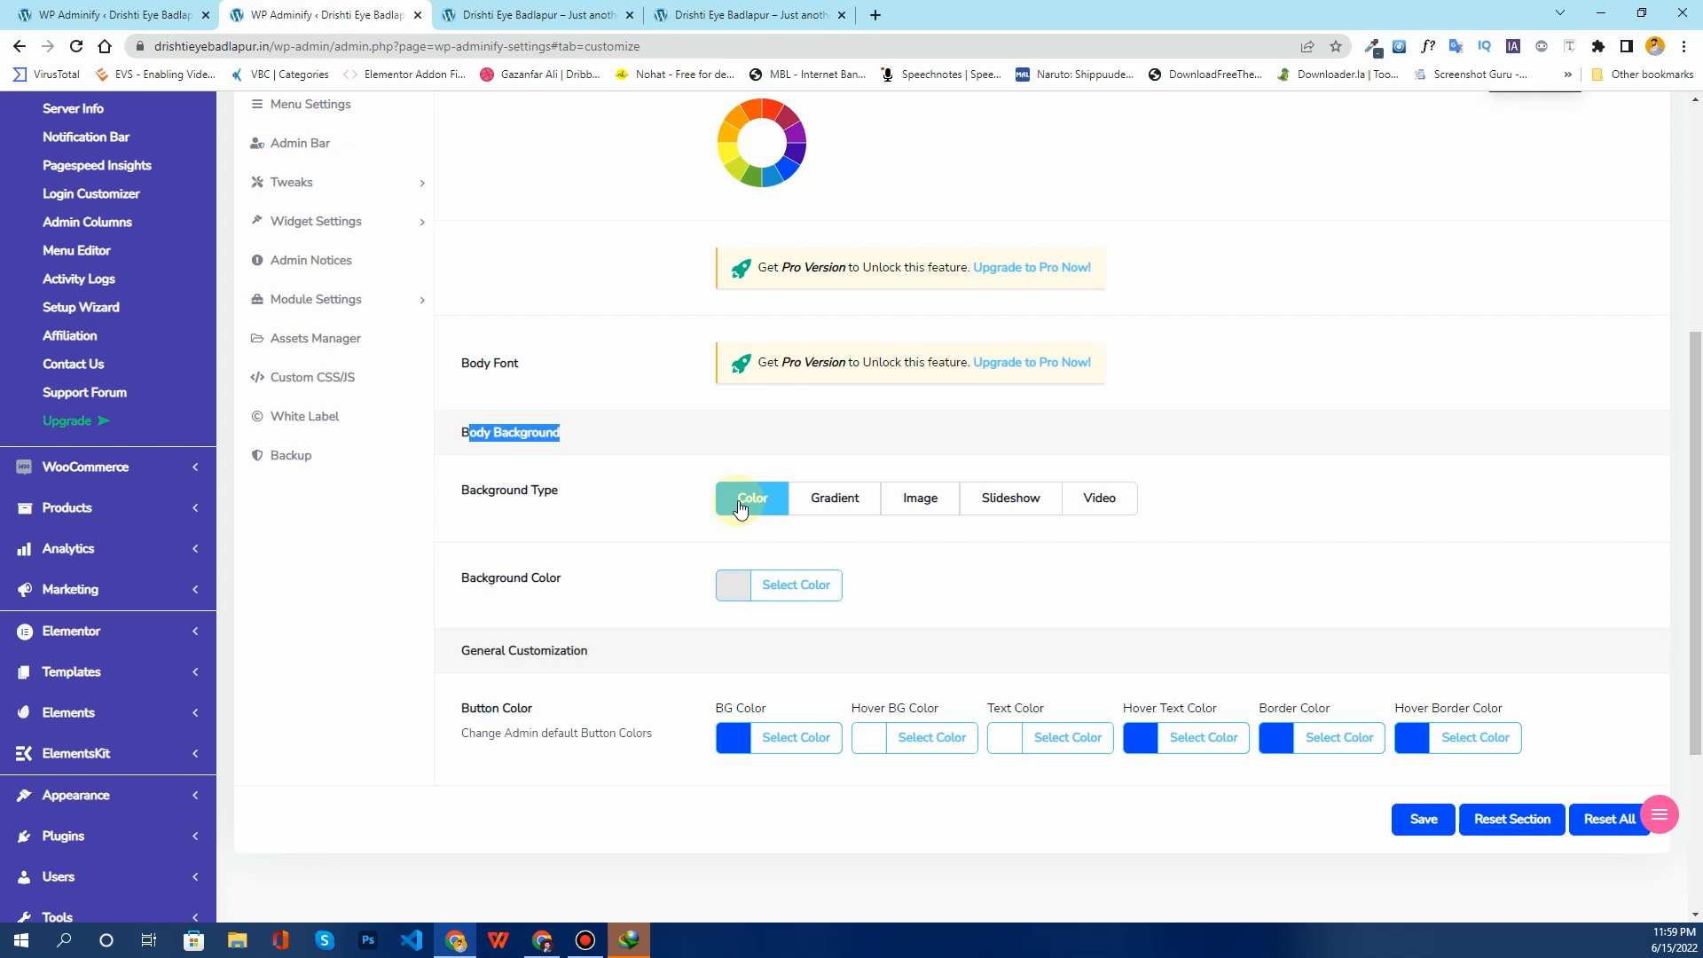
pyautogui.click(663, 539)
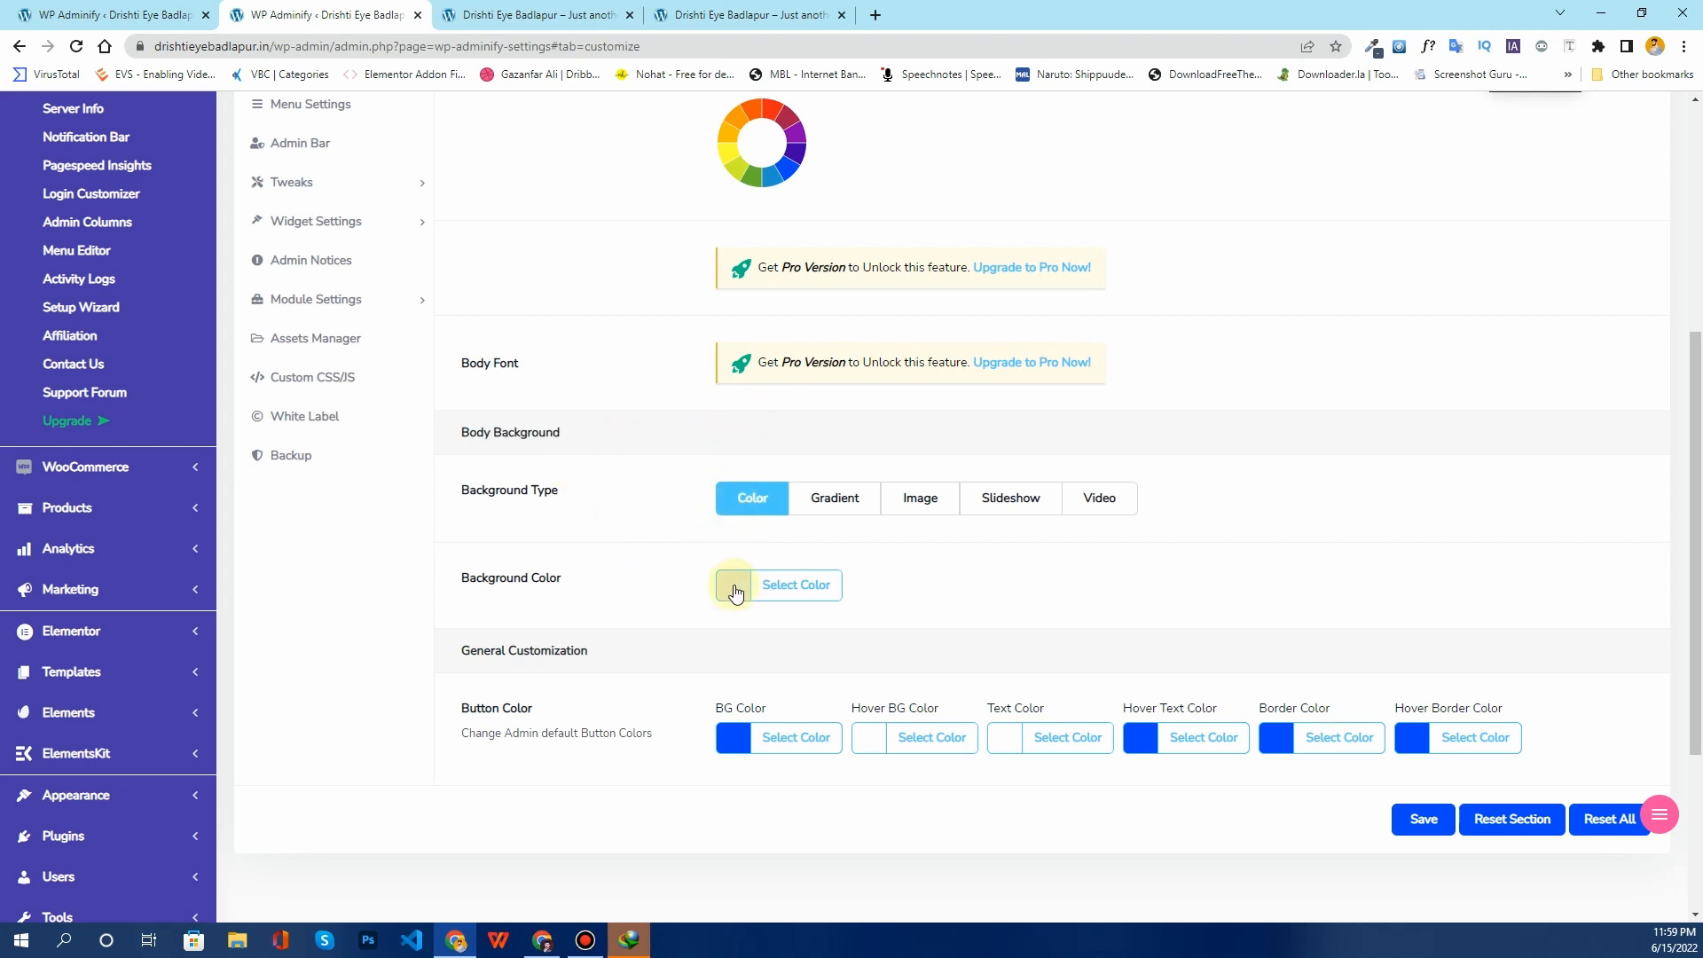
pyautogui.scroll(-3, 679, 470)
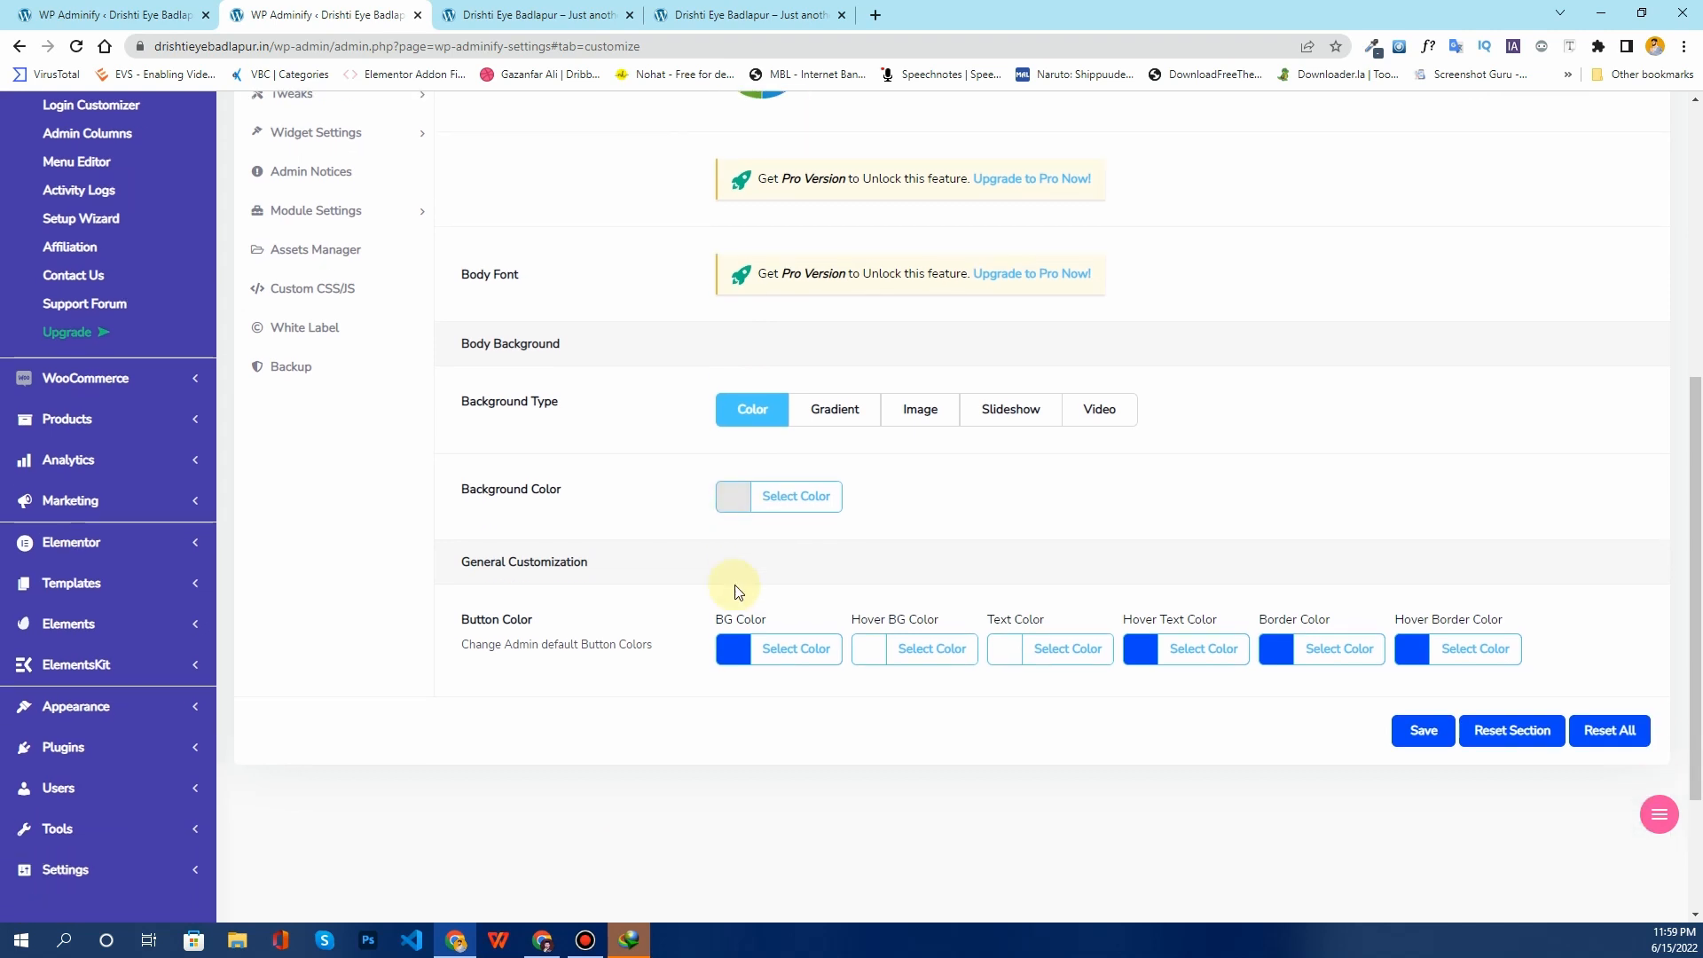
pyautogui.scroll(8, 676, 487)
pyautogui.scroll(-7, 673, 483)
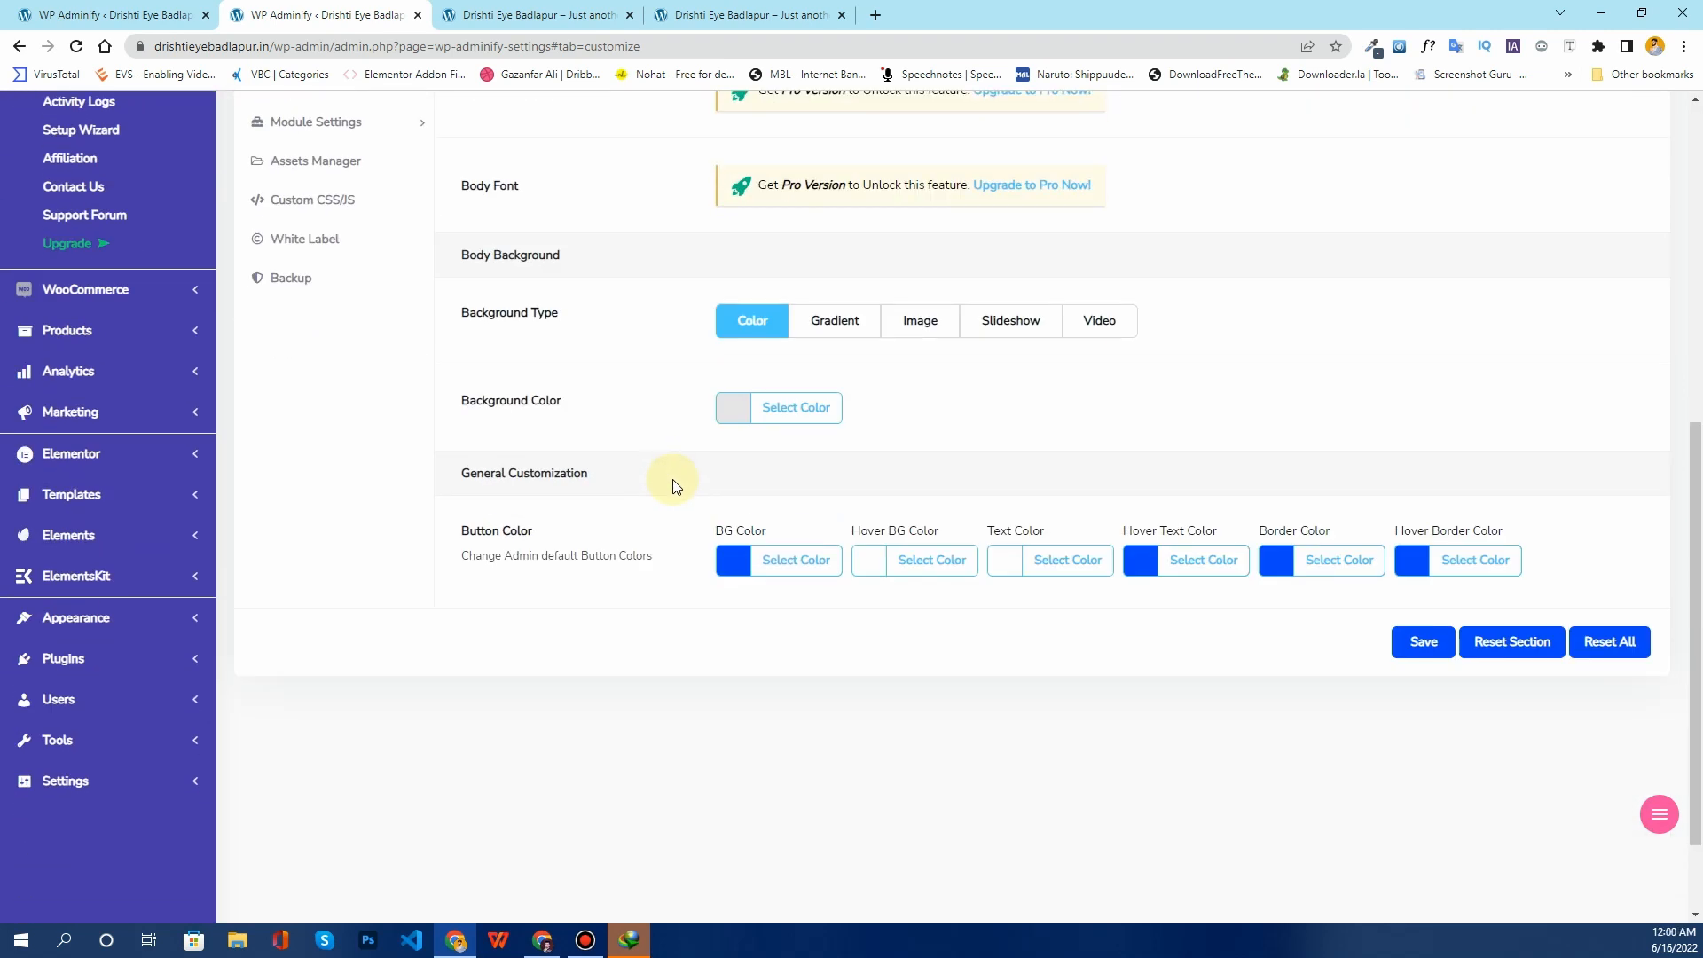
pyautogui.click(839, 323)
pyautogui.moveTo(788, 412); pyautogui.dragTo(850, 411)
pyautogui.click(918, 326)
pyautogui.click(988, 324)
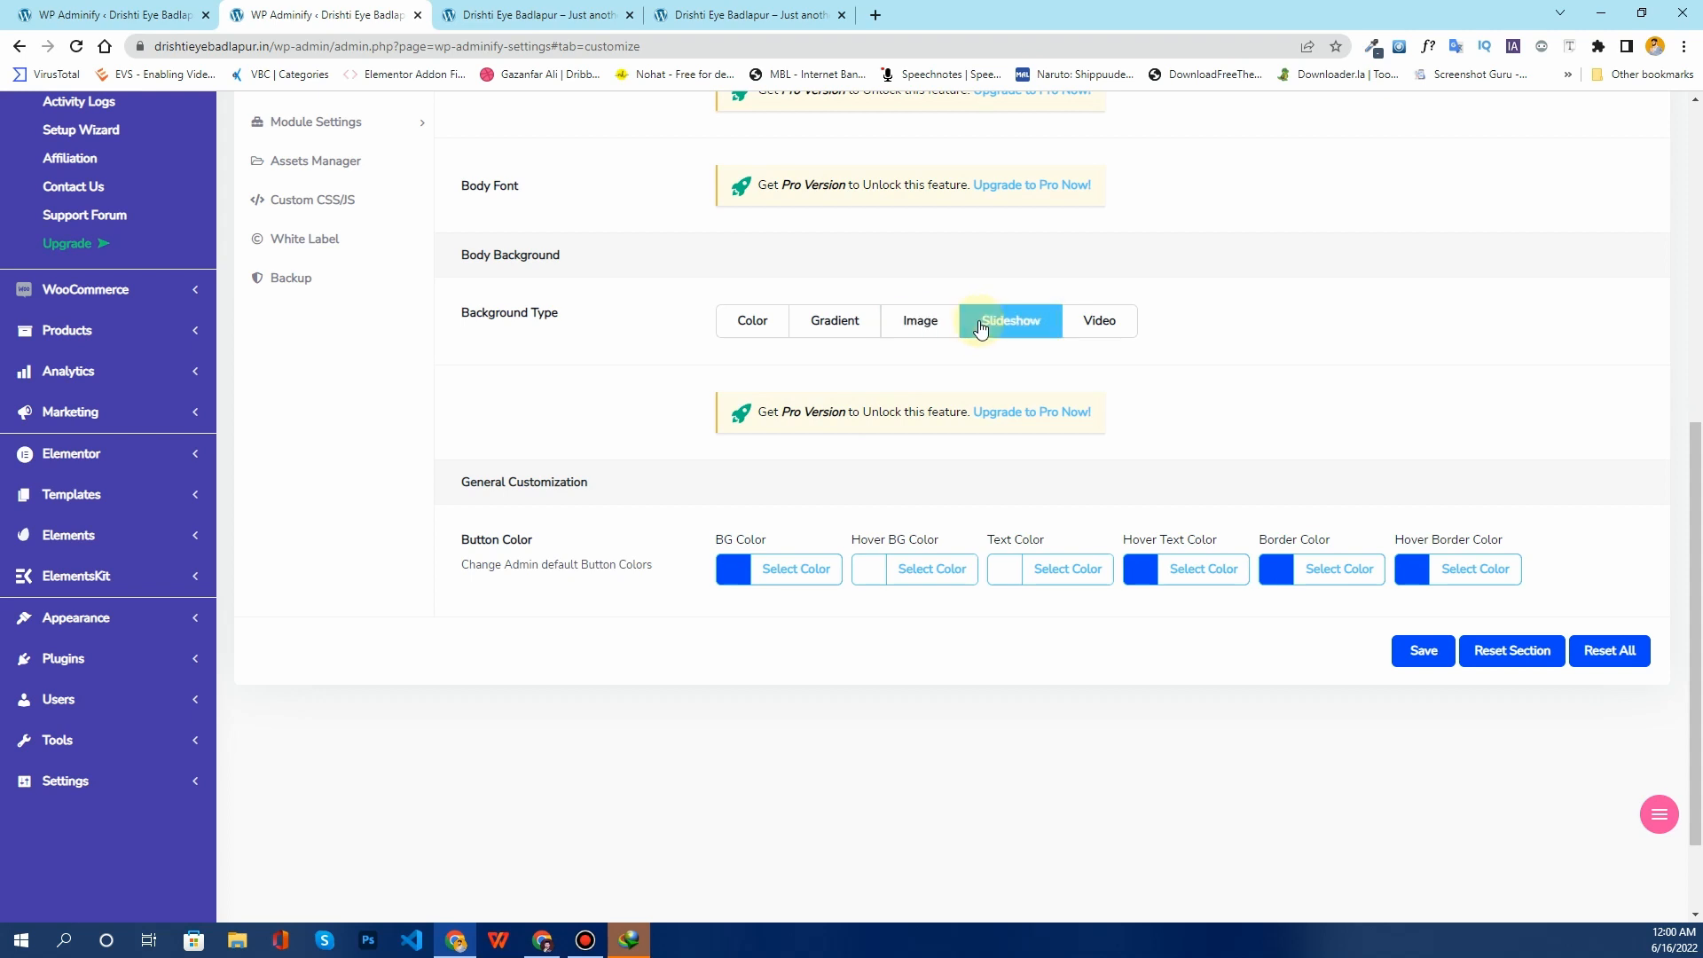
pyautogui.click(1097, 327)
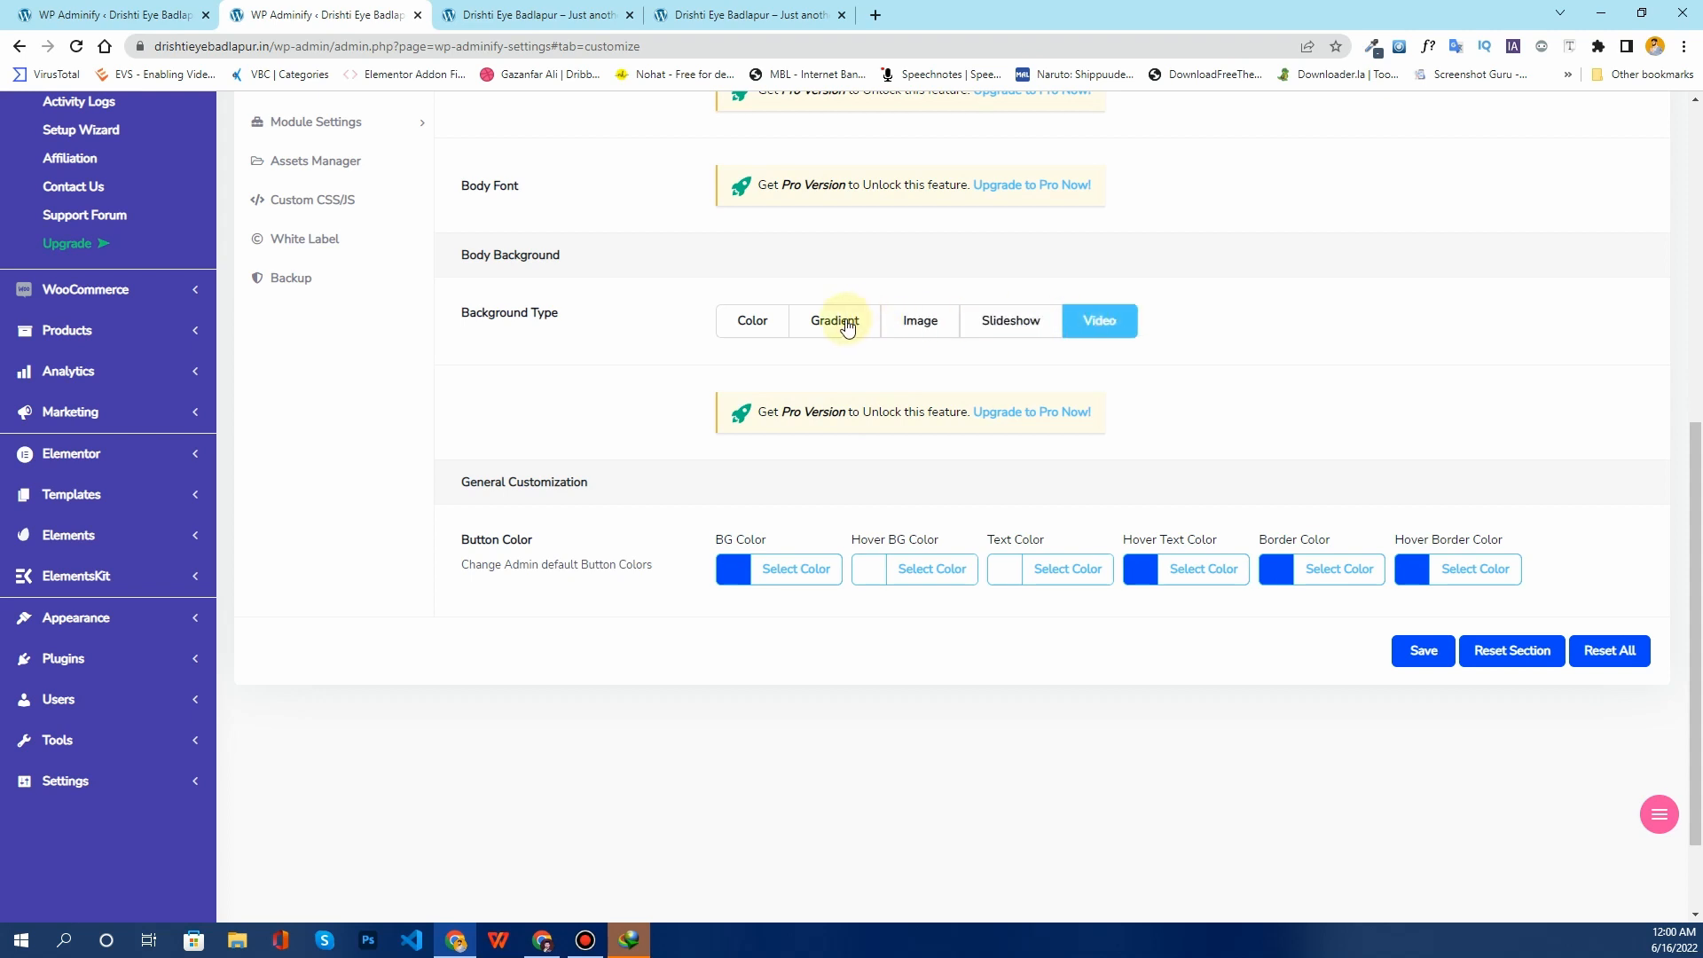
pyautogui.click(758, 321)
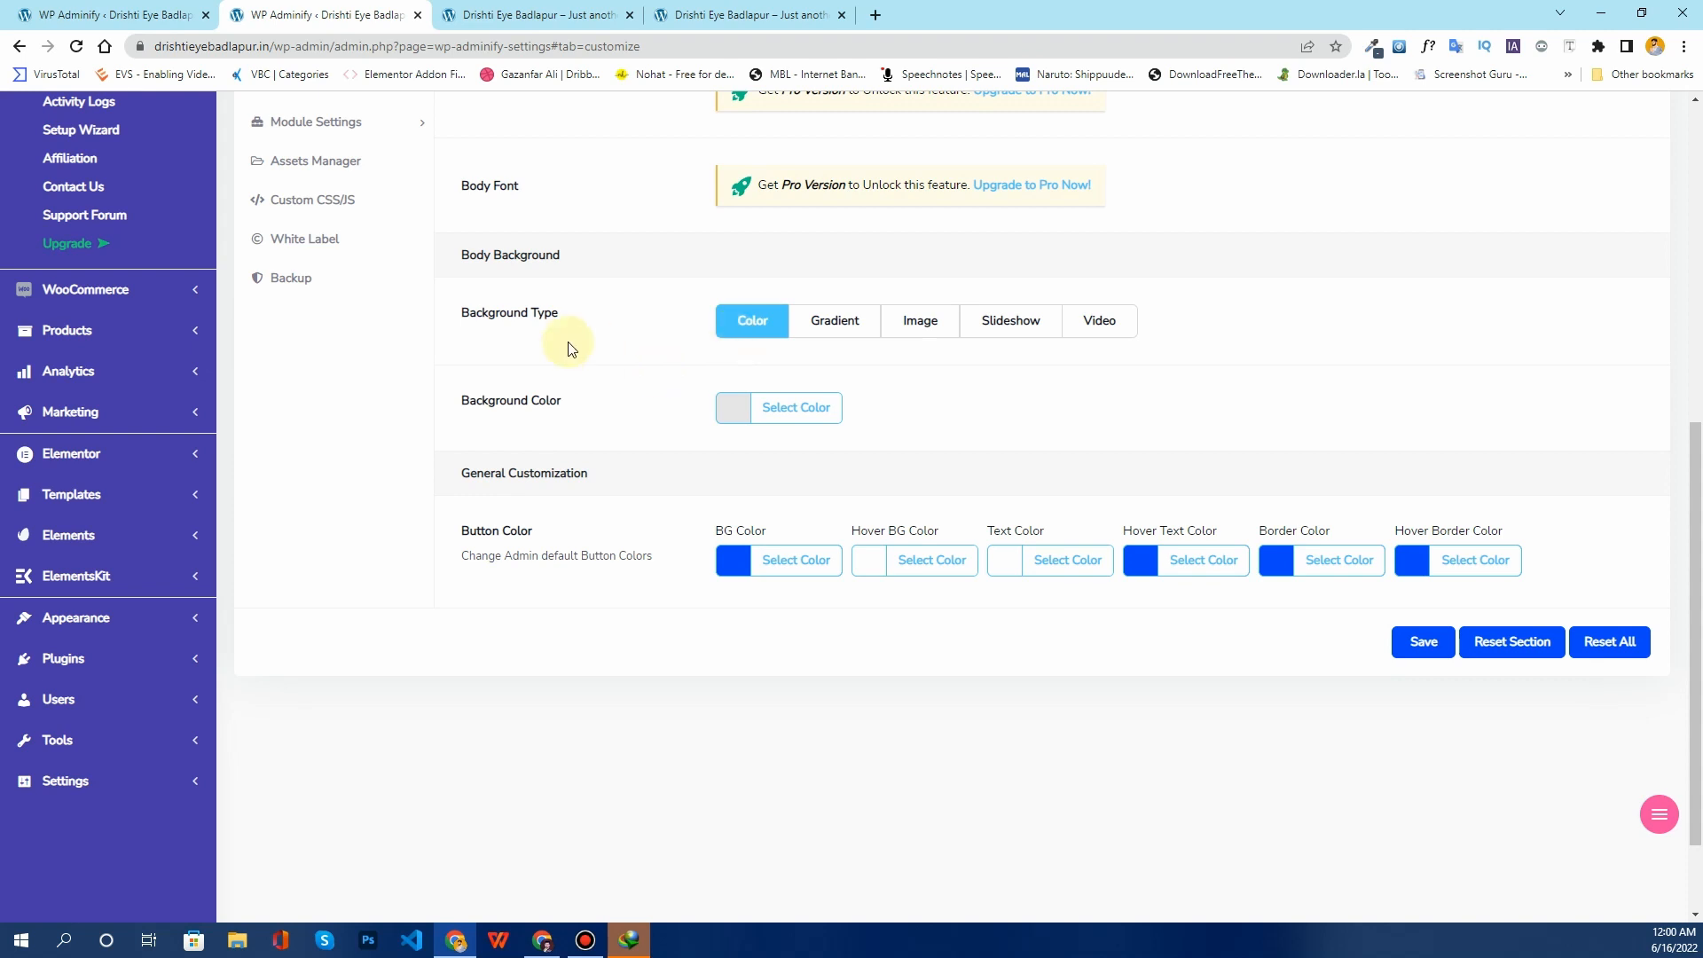
# Step: Open Logo Options and compare the logo settings for Dark Mode and Light Mode, ending on Light Mode
pyautogui.scroll(7, 560, 340)
pyautogui.scroll(-3, 560, 340)
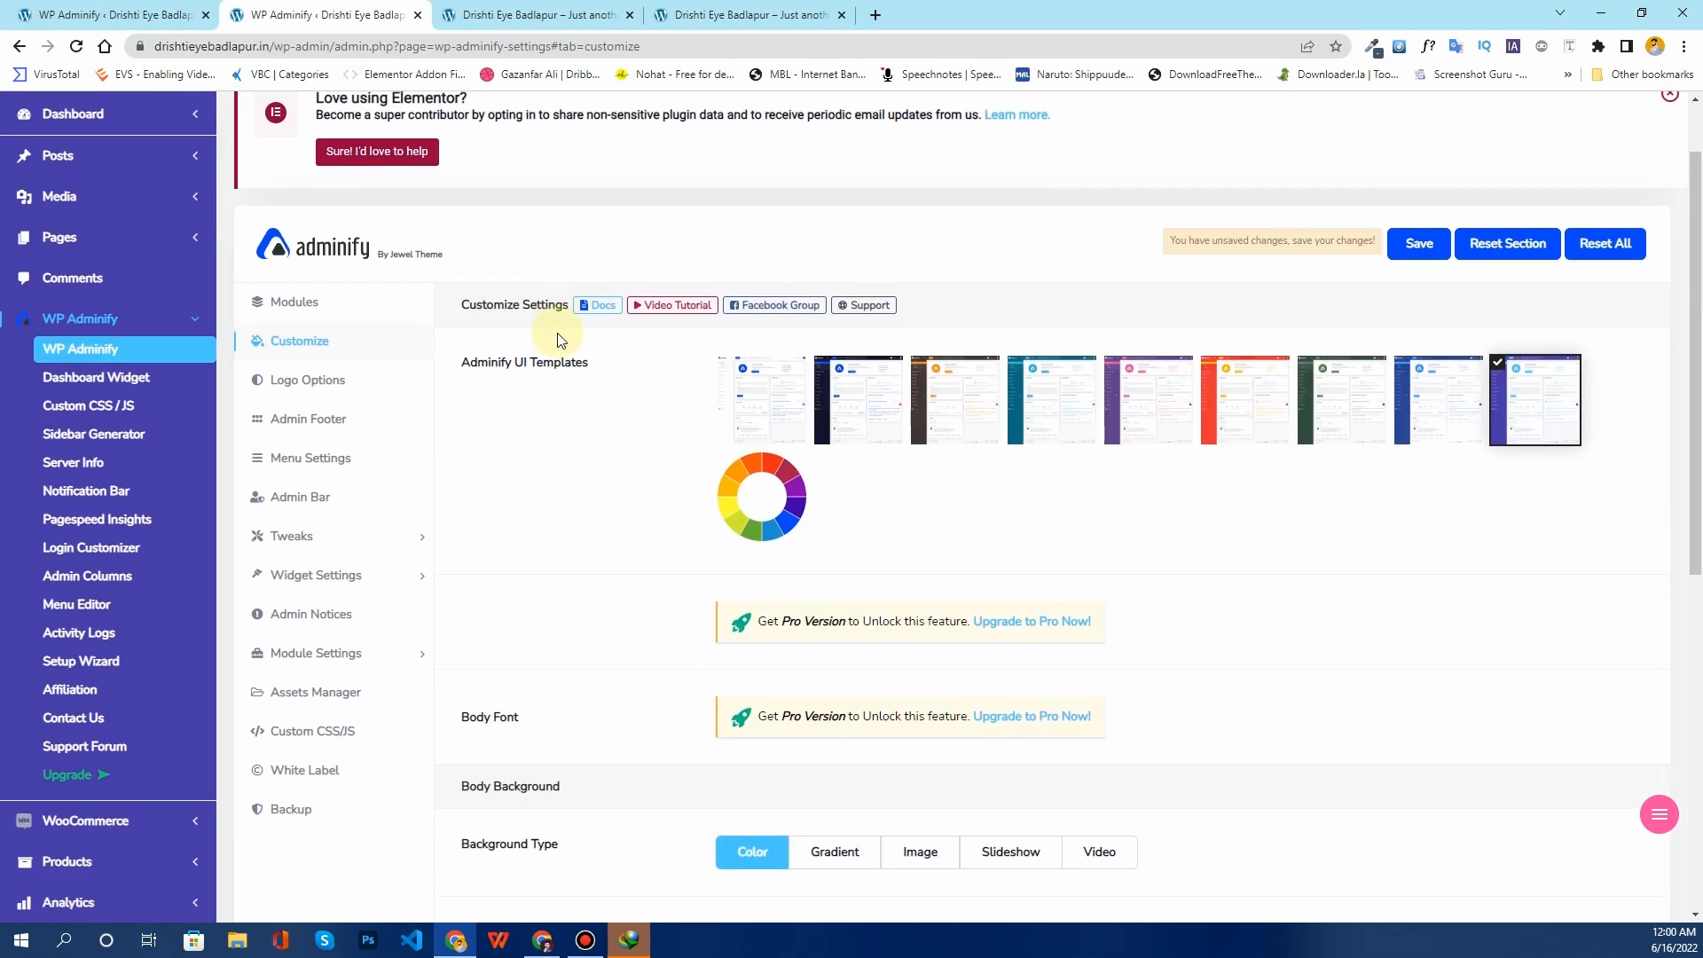
pyautogui.scroll(-1, 560, 339)
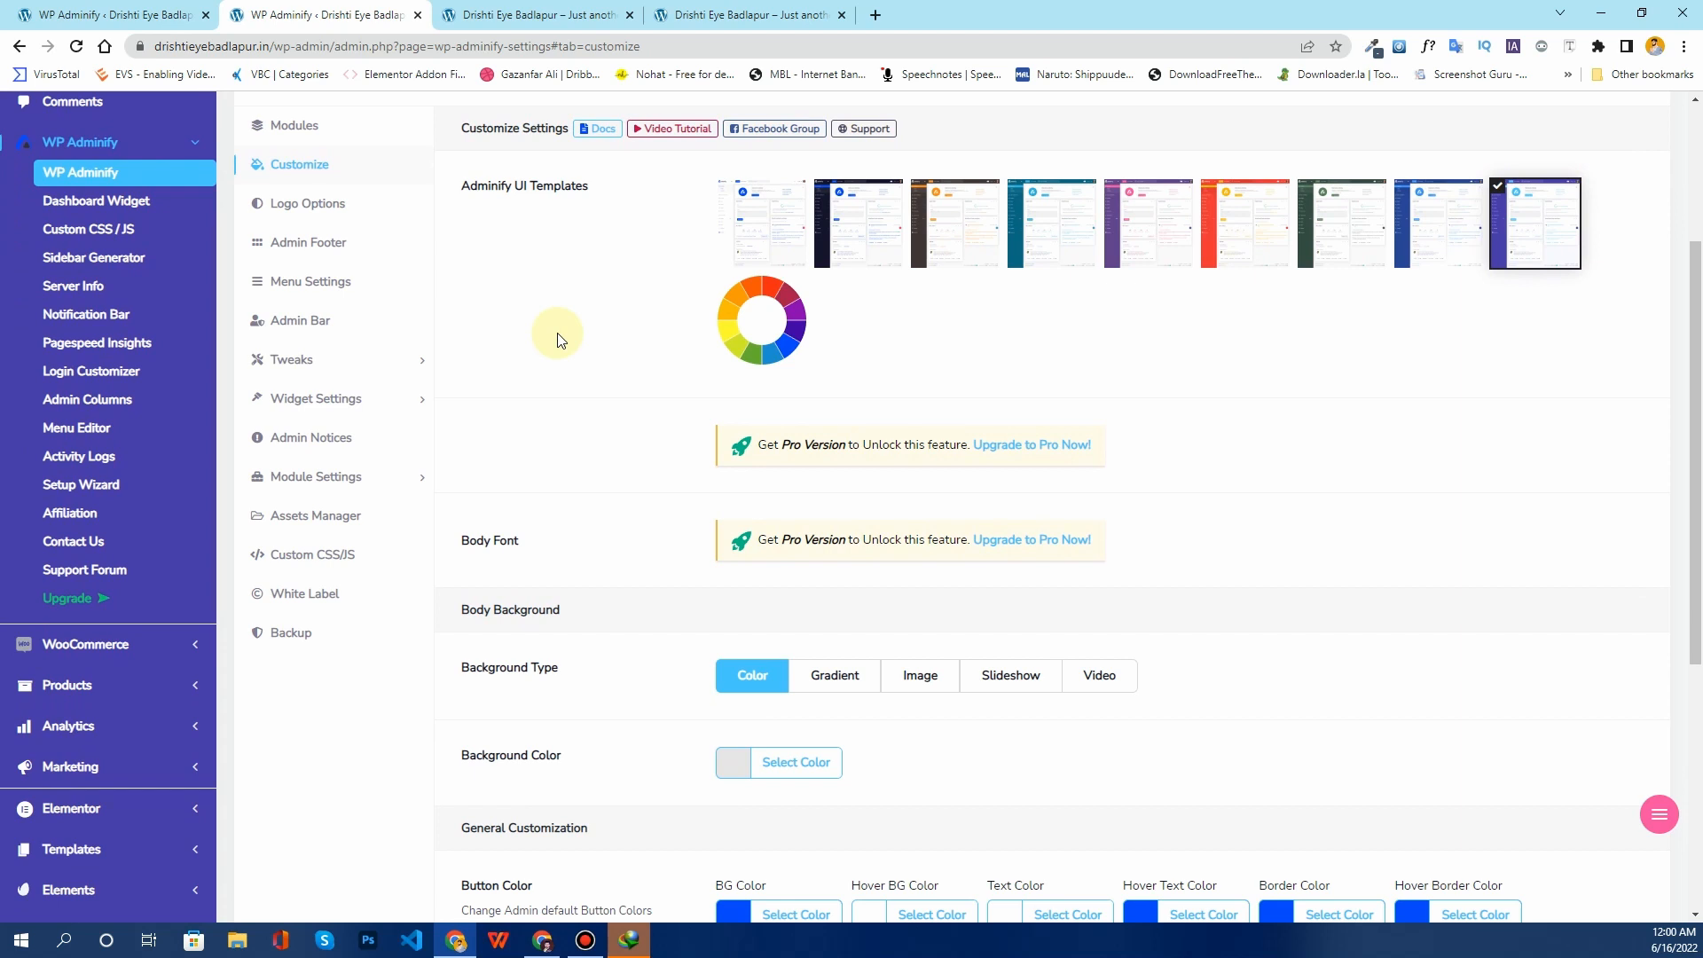
pyautogui.scroll(1, 560, 340)
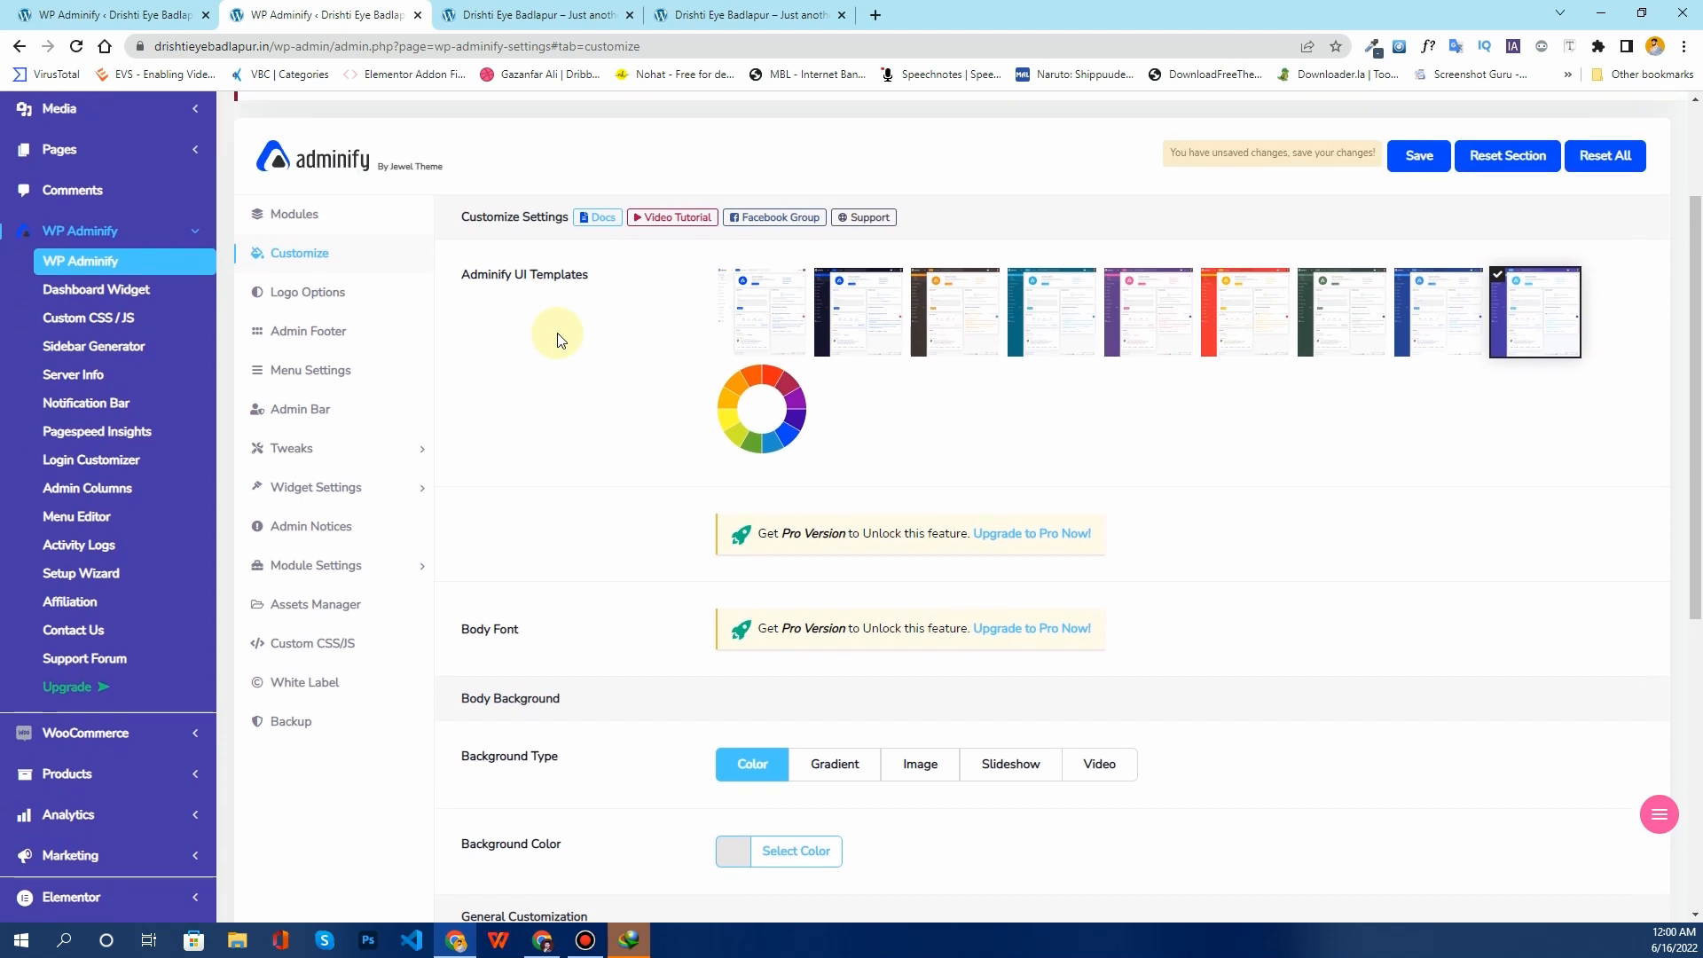
pyautogui.click(351, 302)
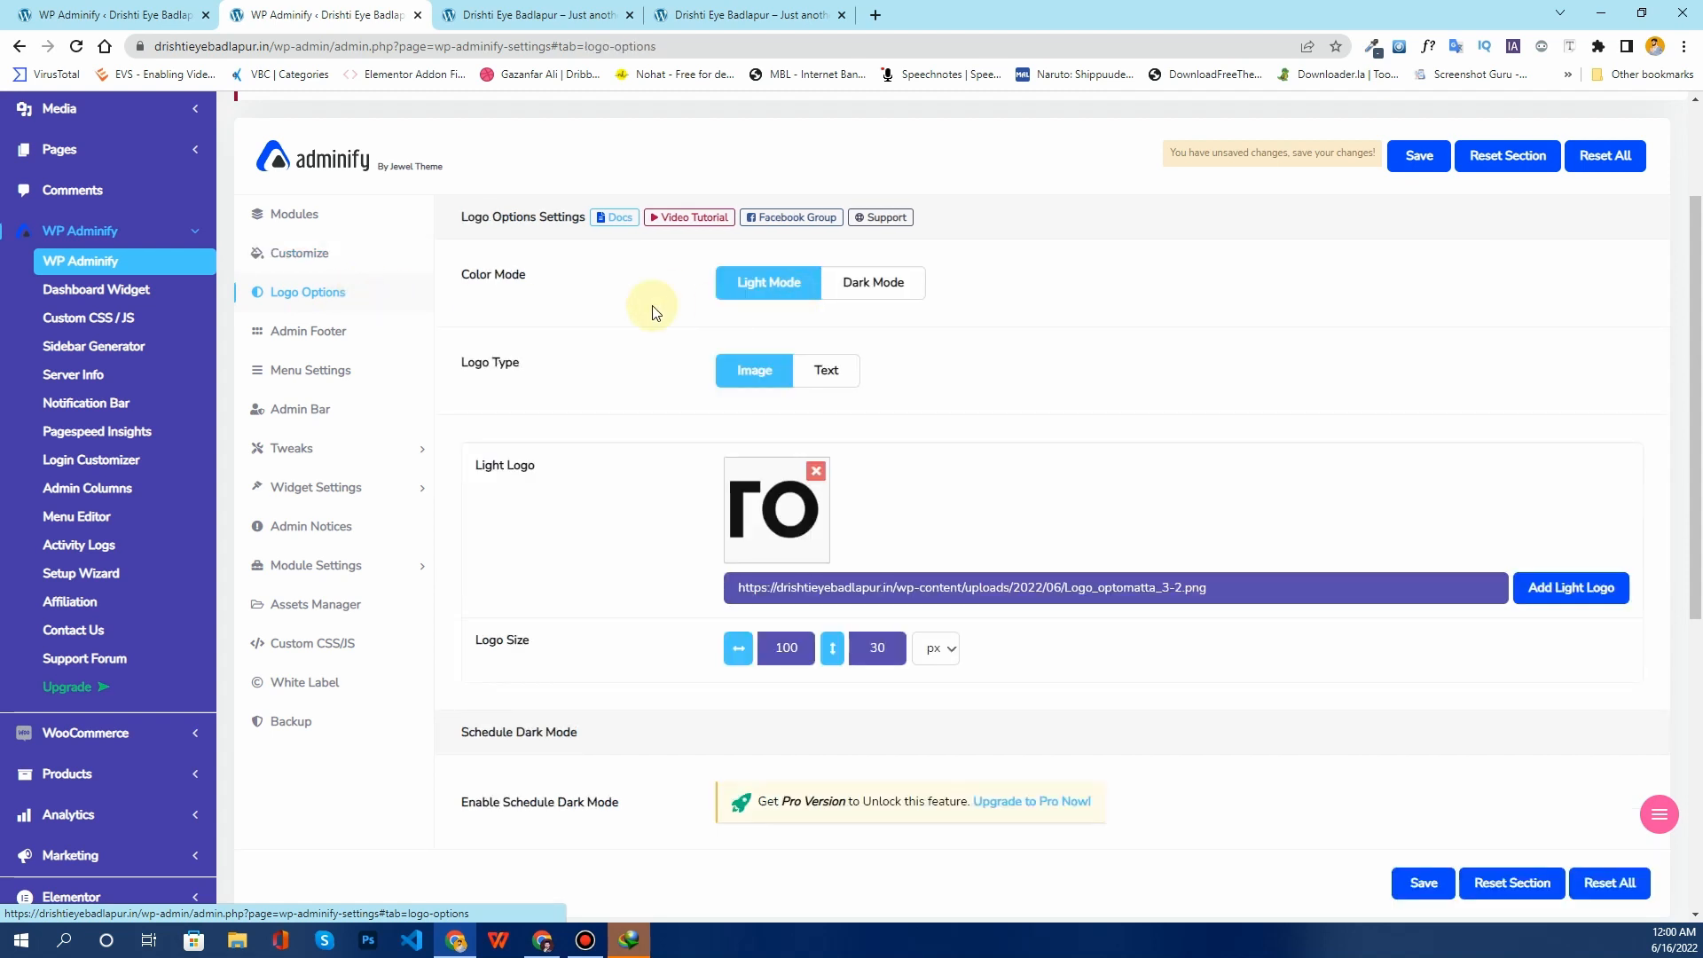
pyautogui.scroll(-1, 619, 313)
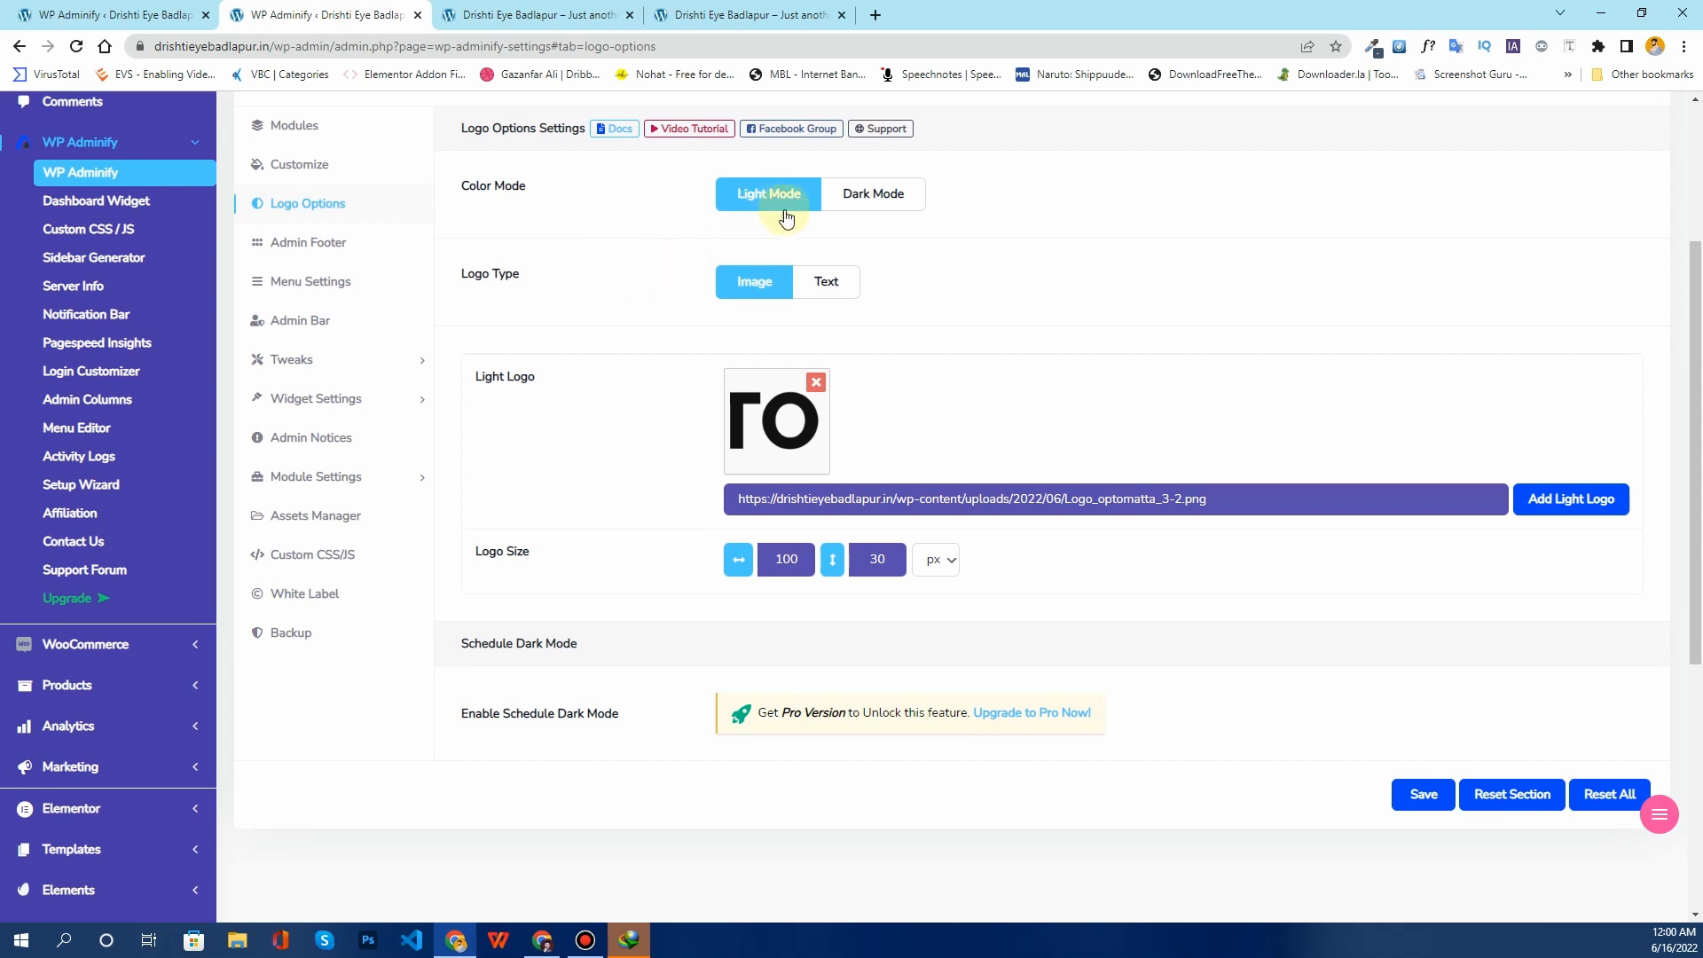
pyautogui.click(865, 195)
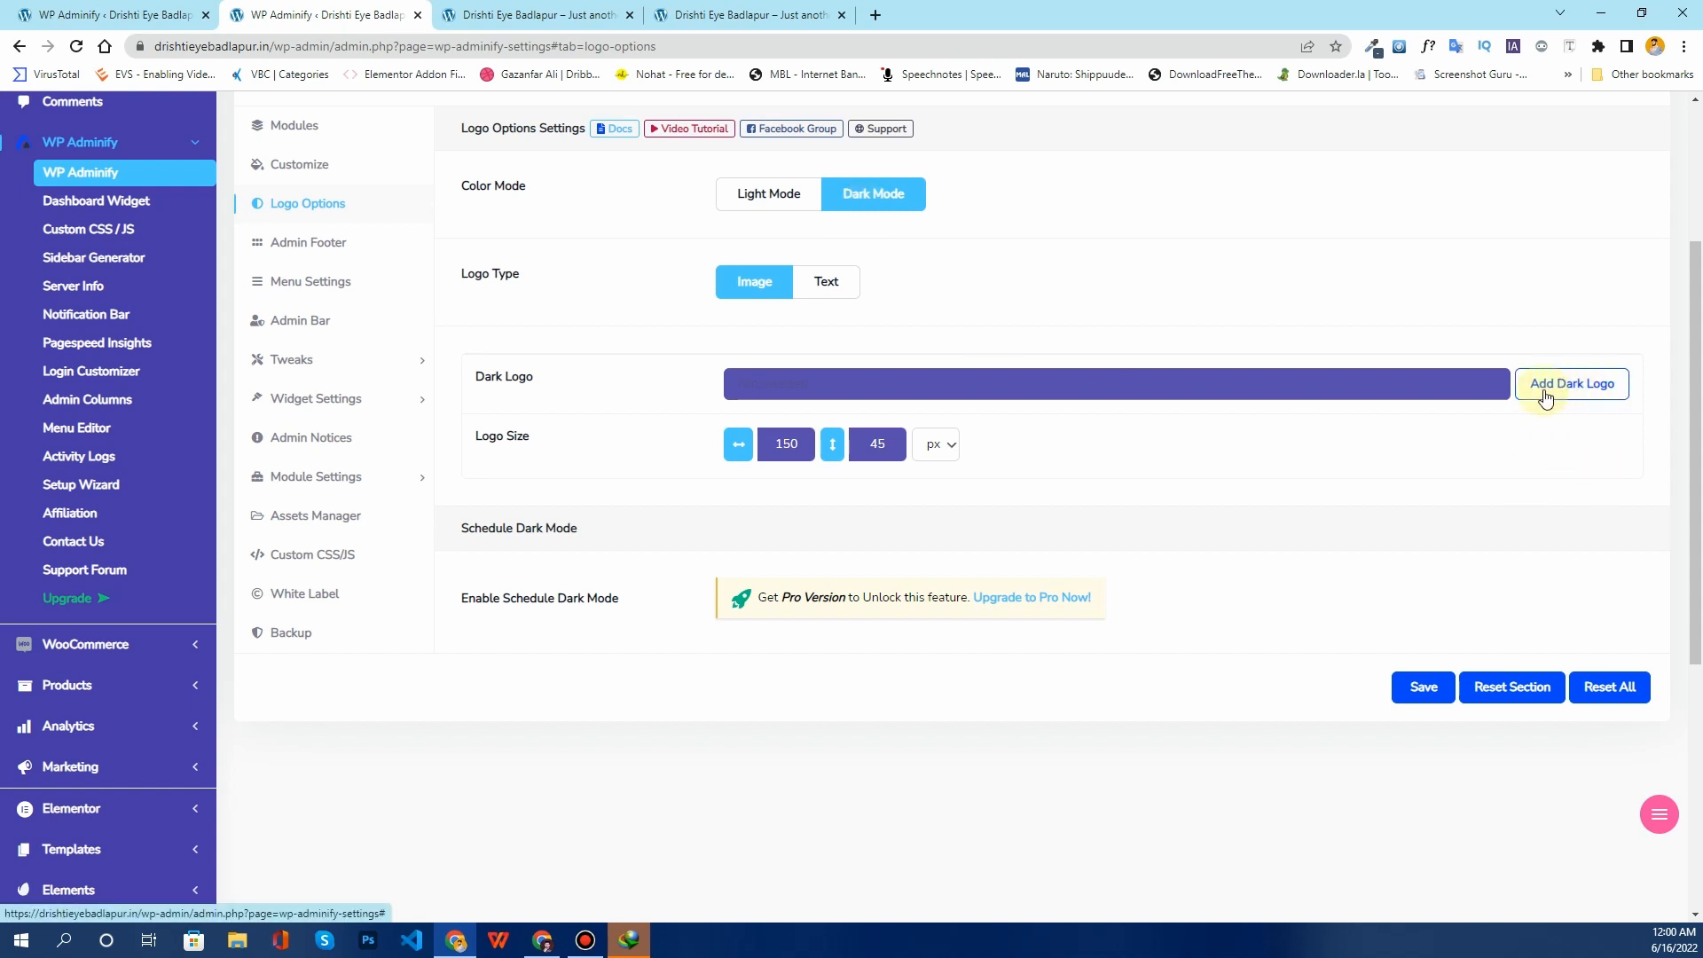
pyautogui.click(745, 201)
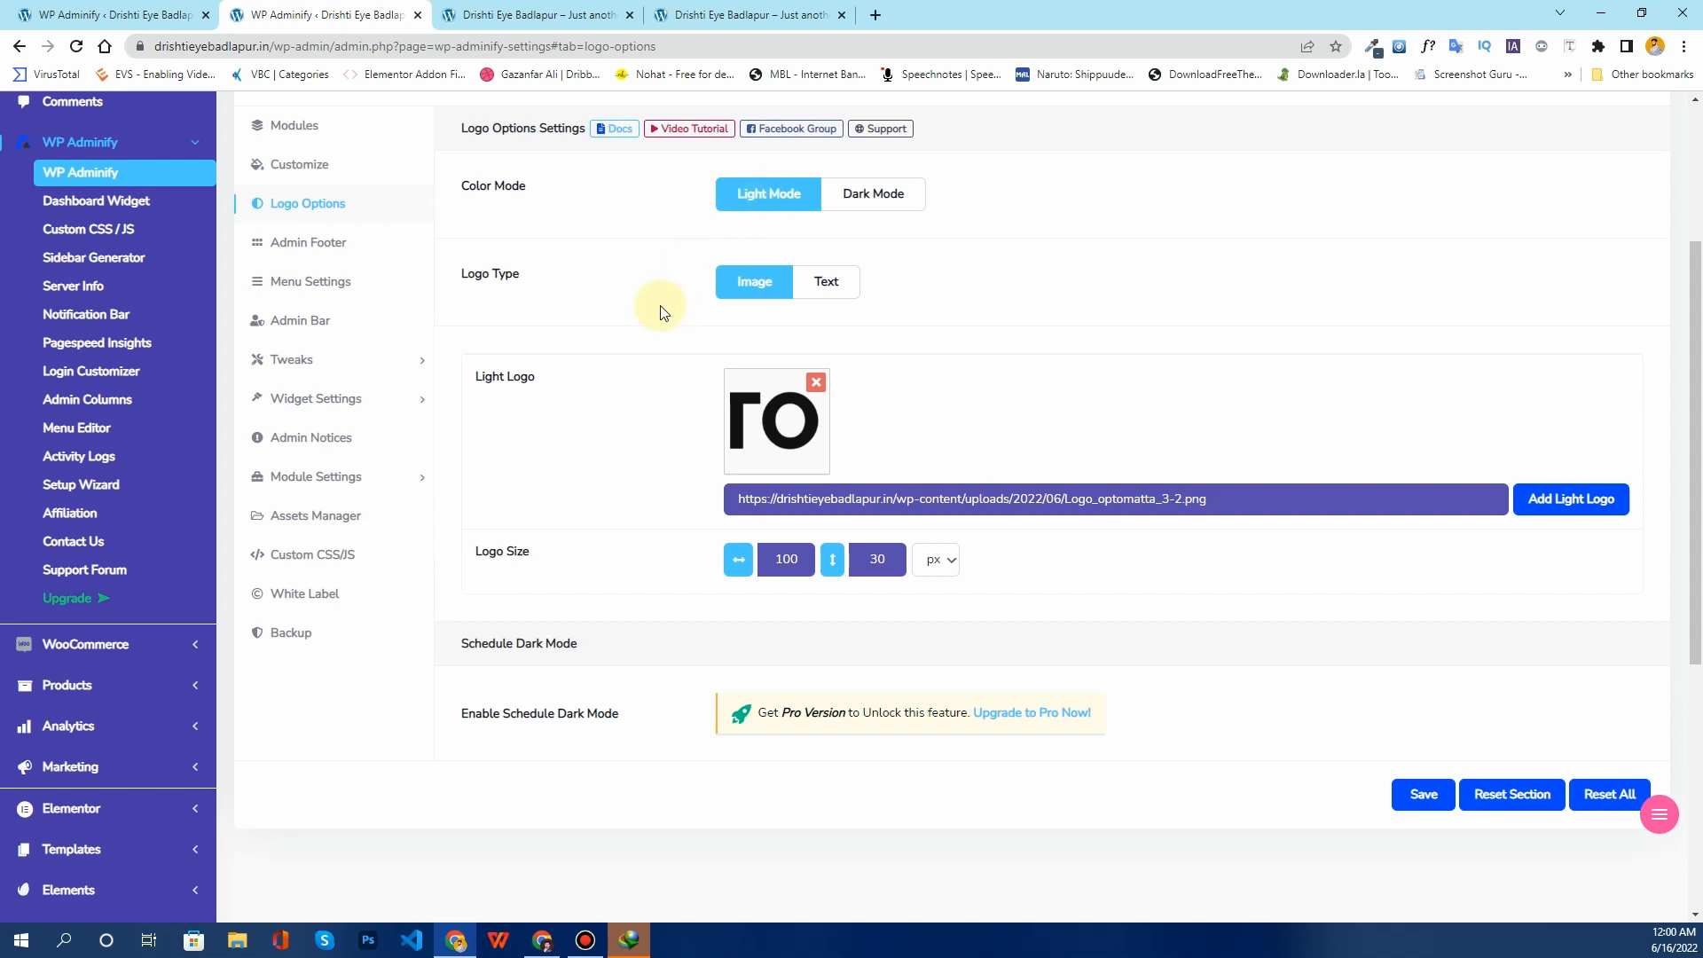
# Step: Open the Admin Footer settings and compare the Admin Footer Text with the credit line in the dashboard footer
pyautogui.click(324, 245)
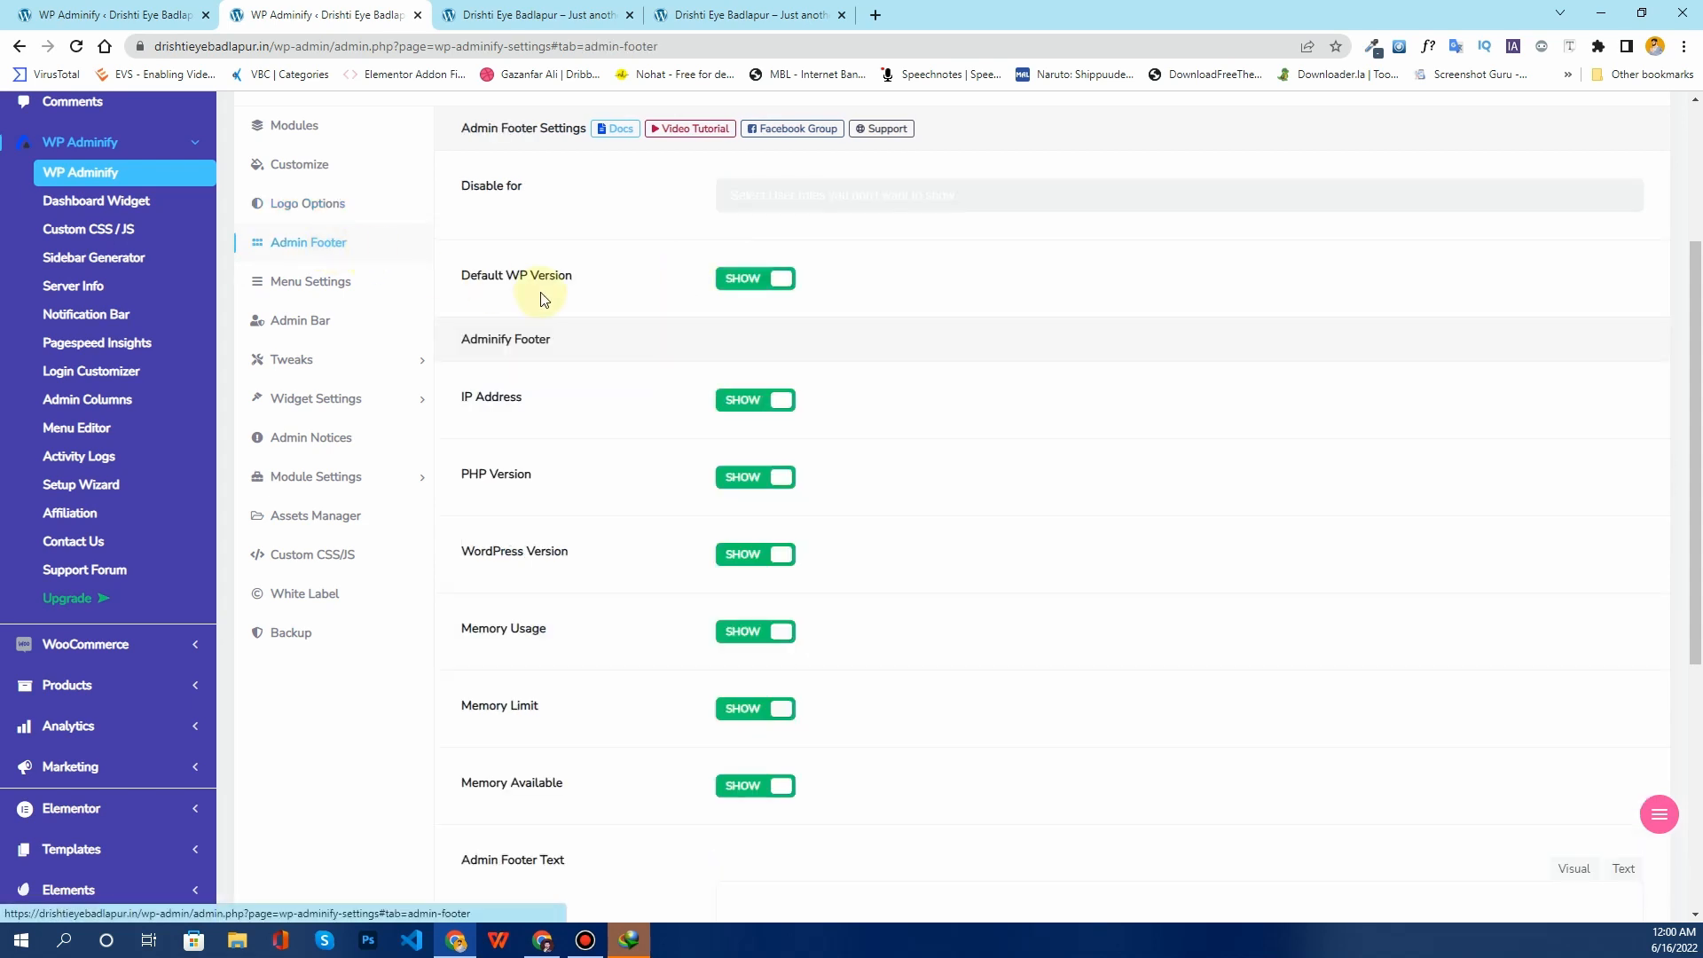
pyautogui.scroll(-5, 589, 292)
pyautogui.scroll(4, 589, 293)
pyautogui.scroll(-3, 594, 302)
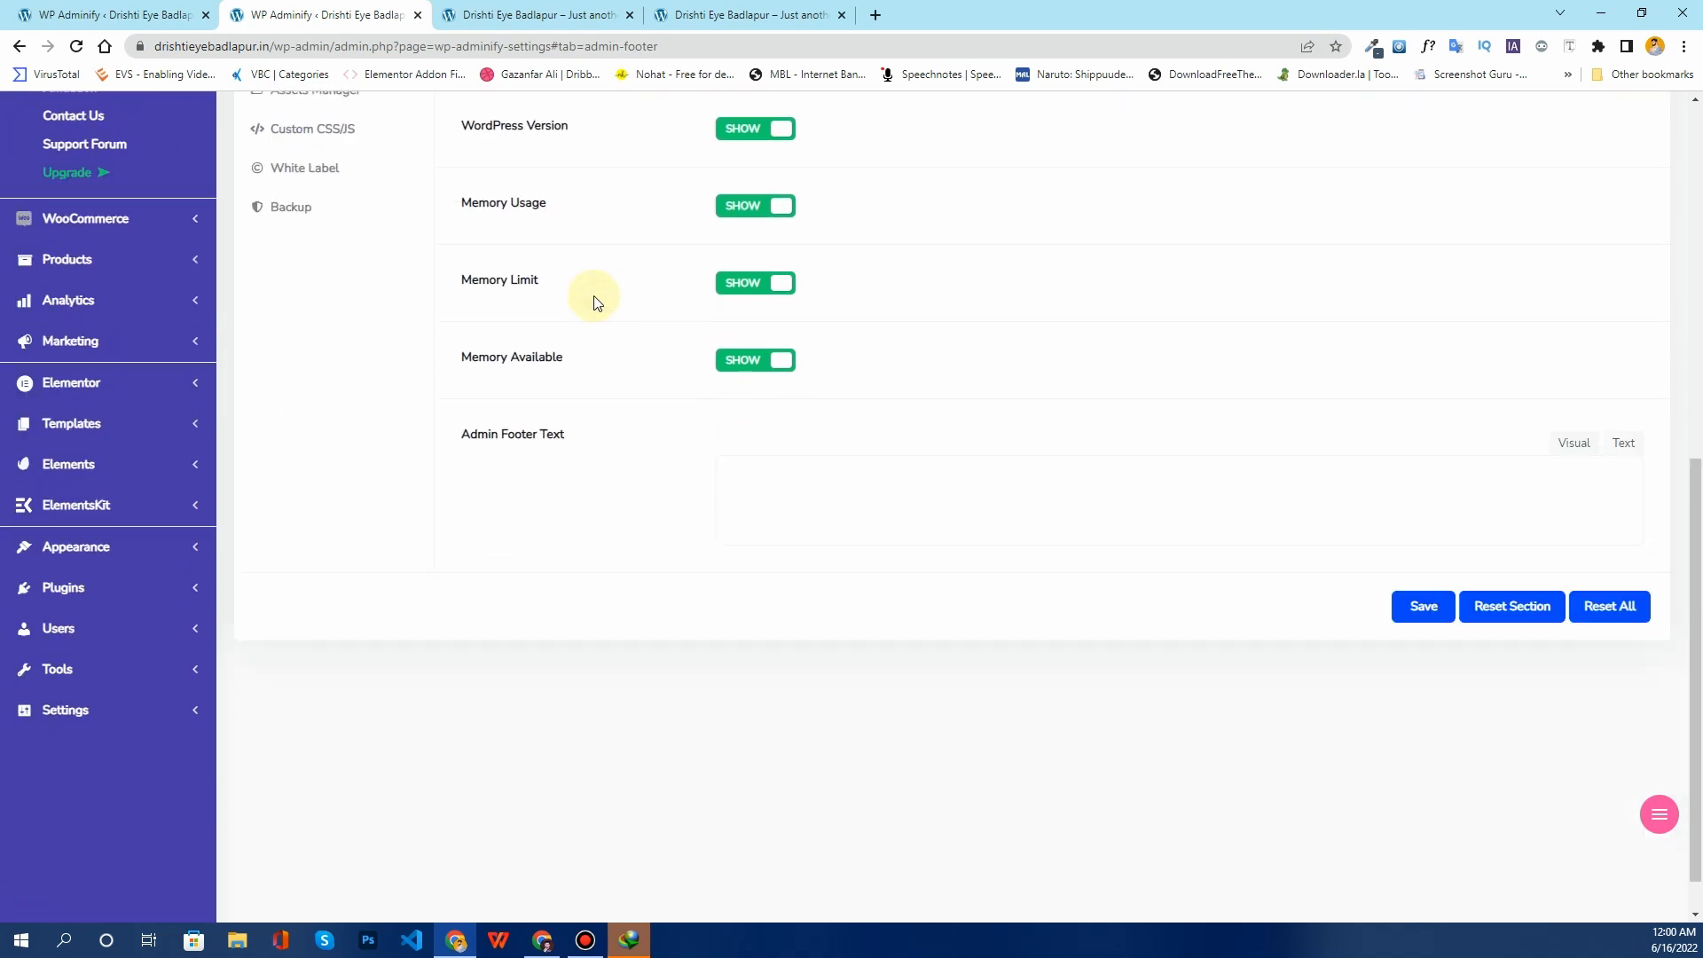
pyautogui.scroll(-1, 585, 319)
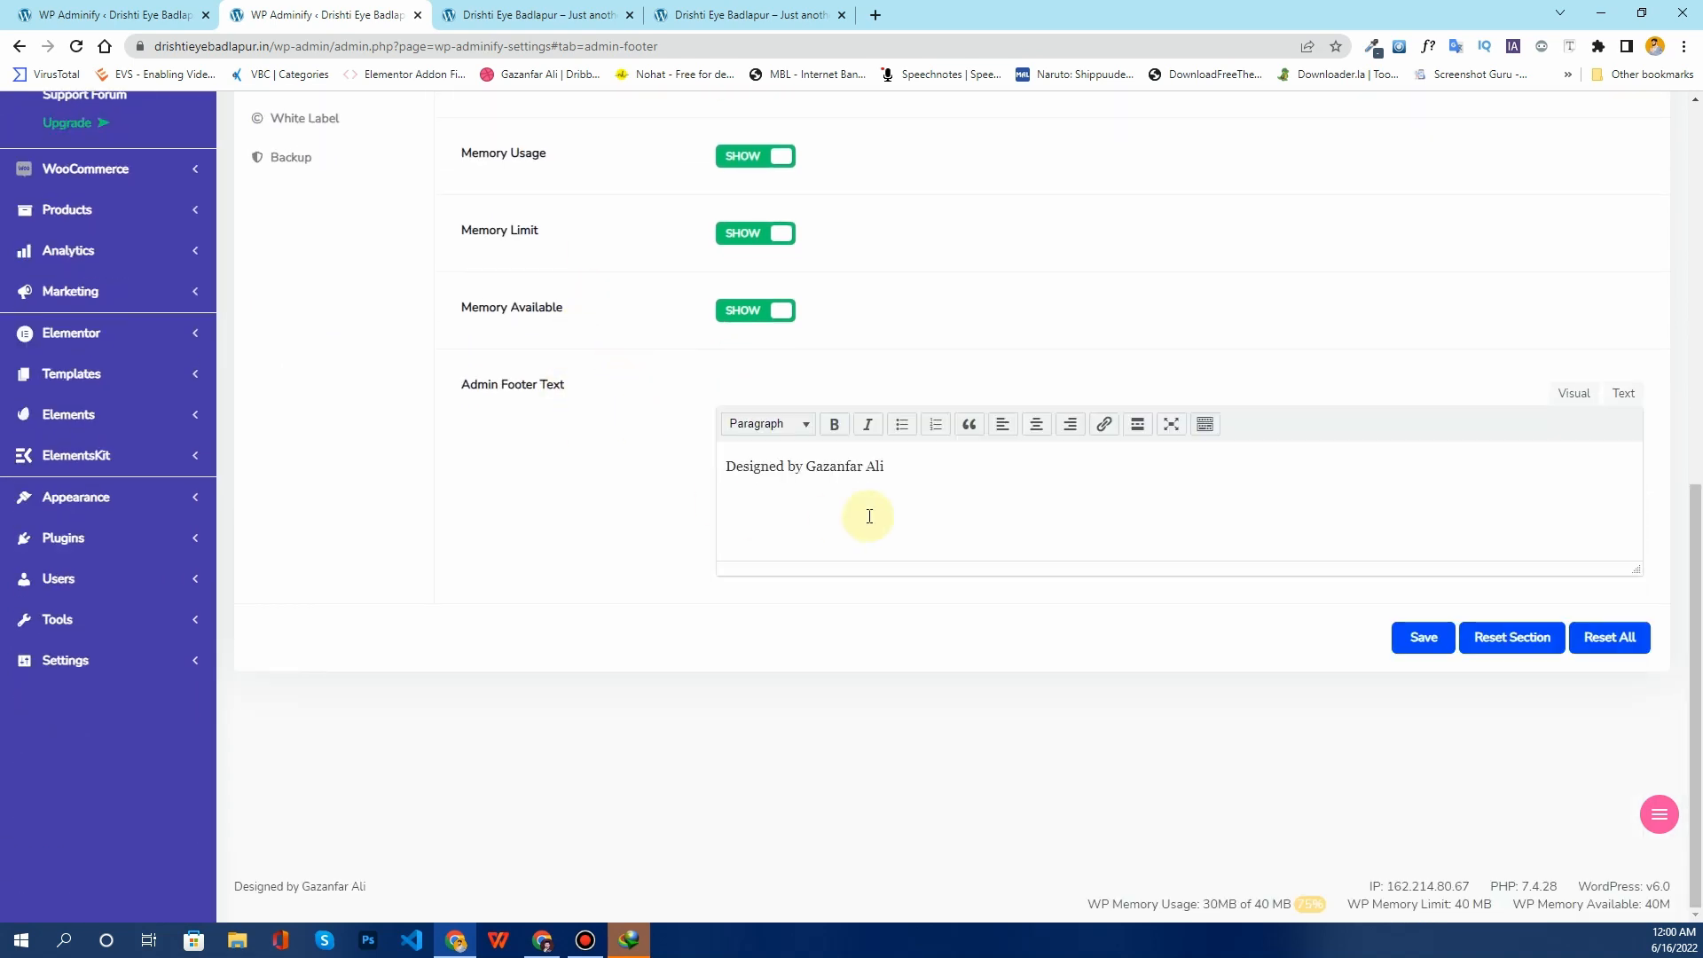
pyautogui.moveTo(919, 477); pyautogui.dragTo(721, 471)
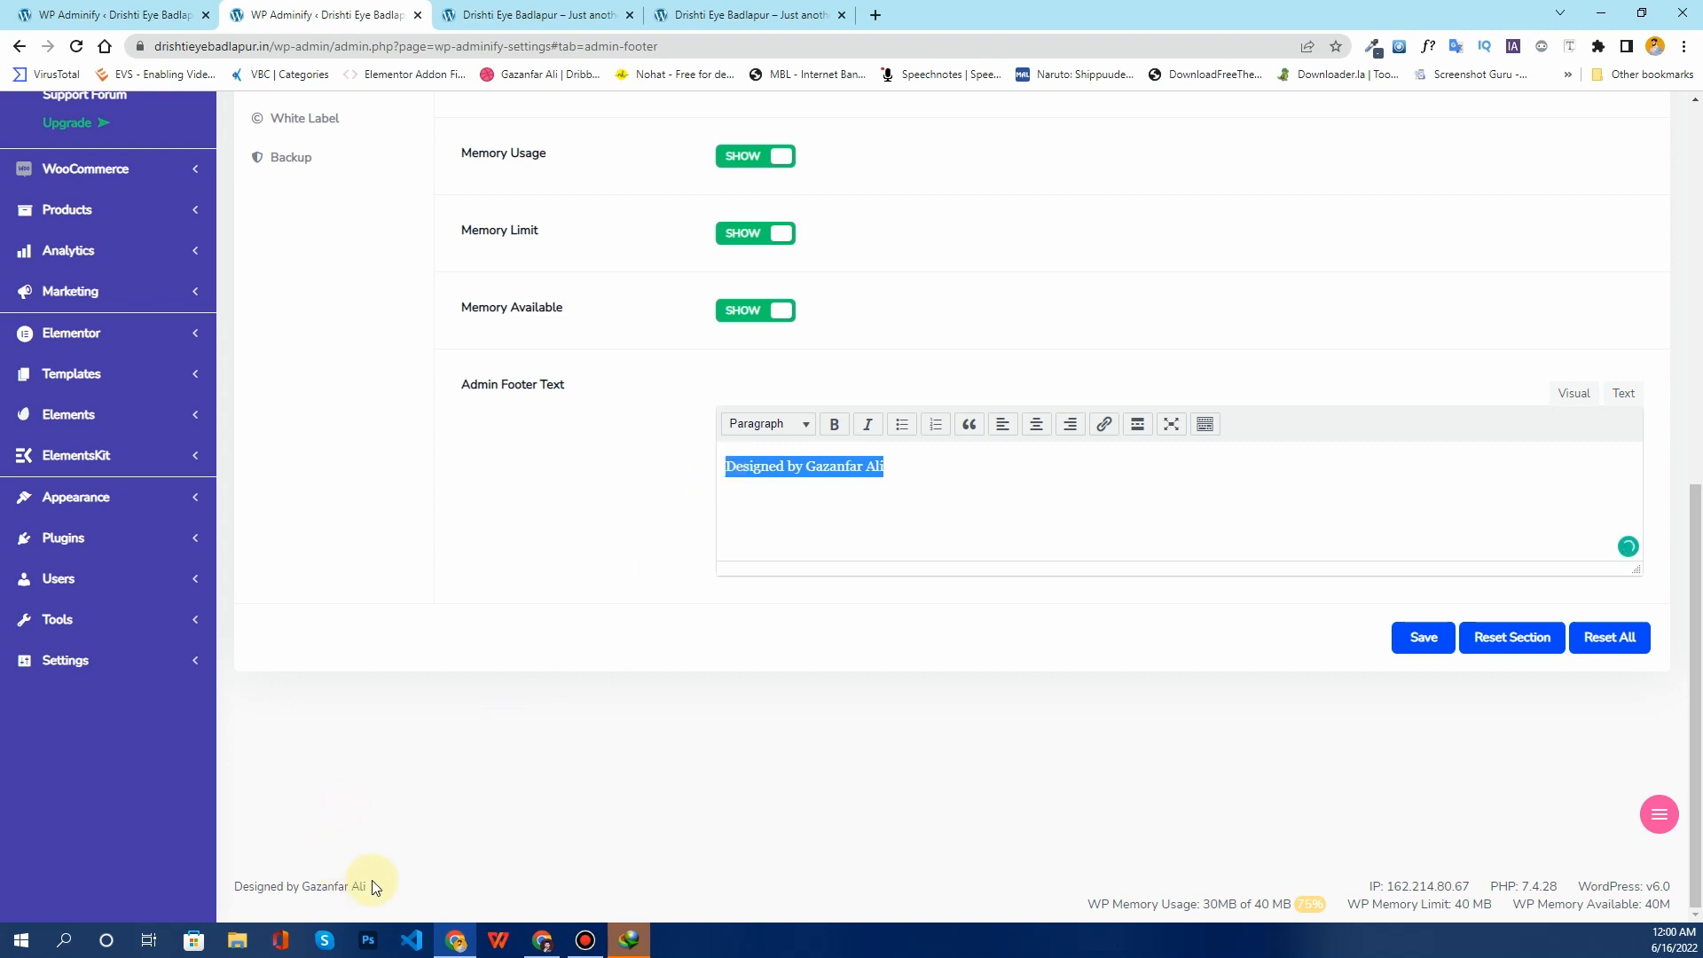
pyautogui.moveTo(373, 887); pyautogui.dragTo(314, 884)
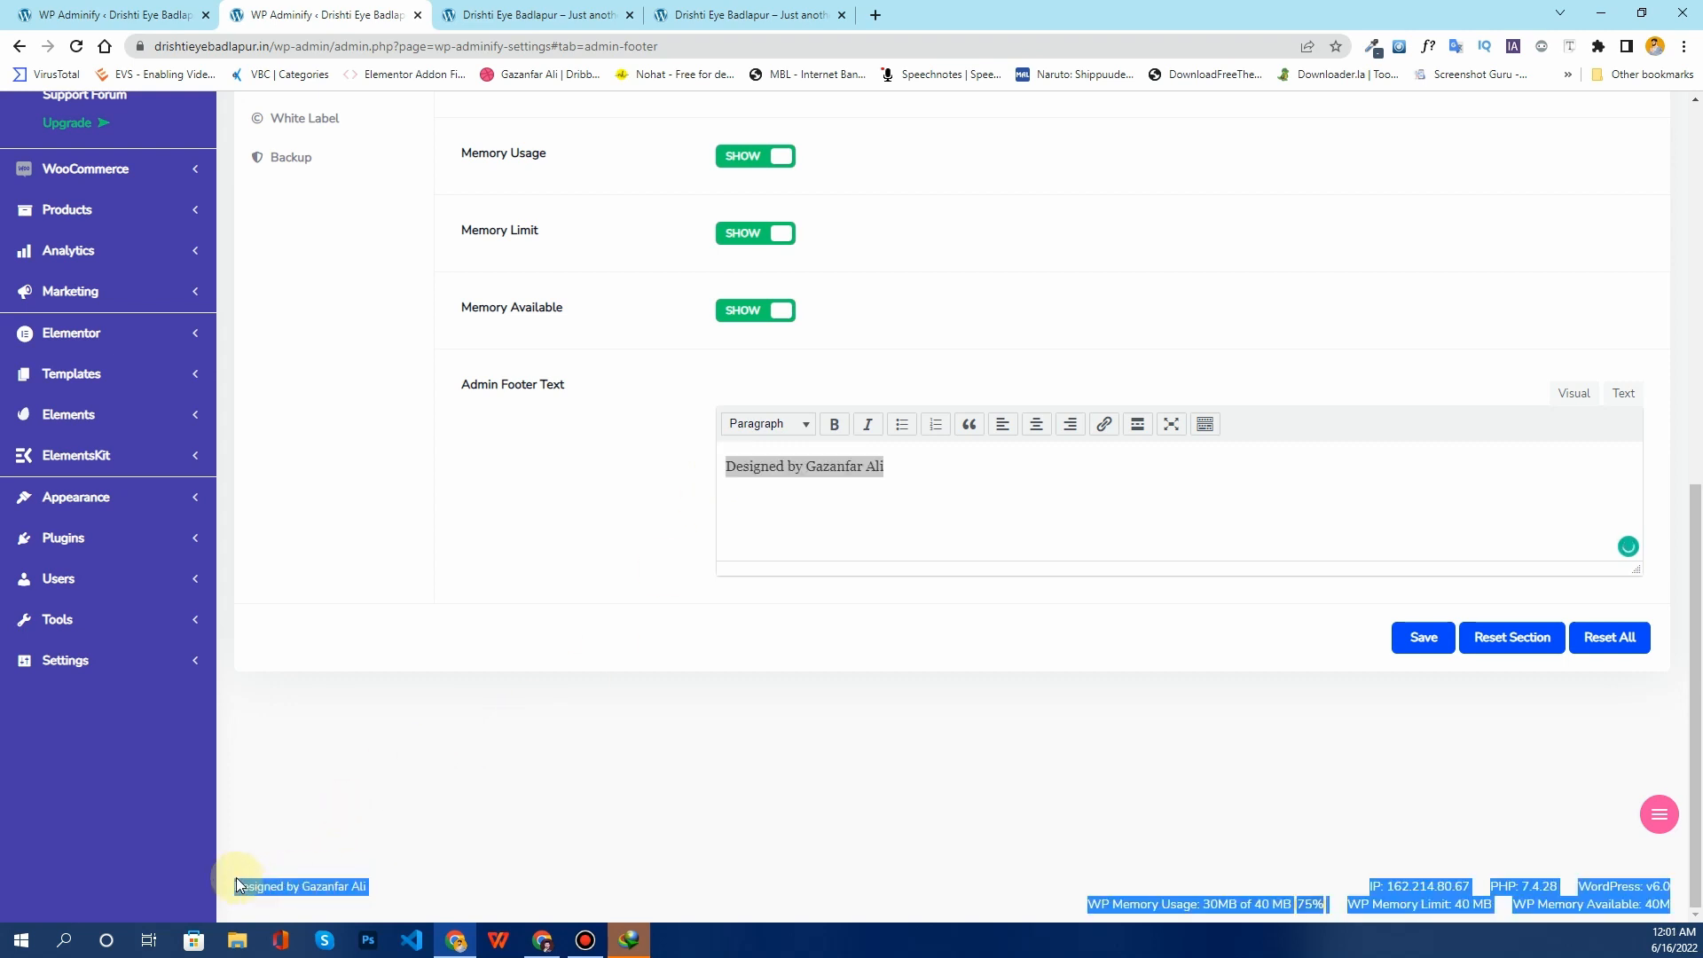
pyautogui.click(274, 884)
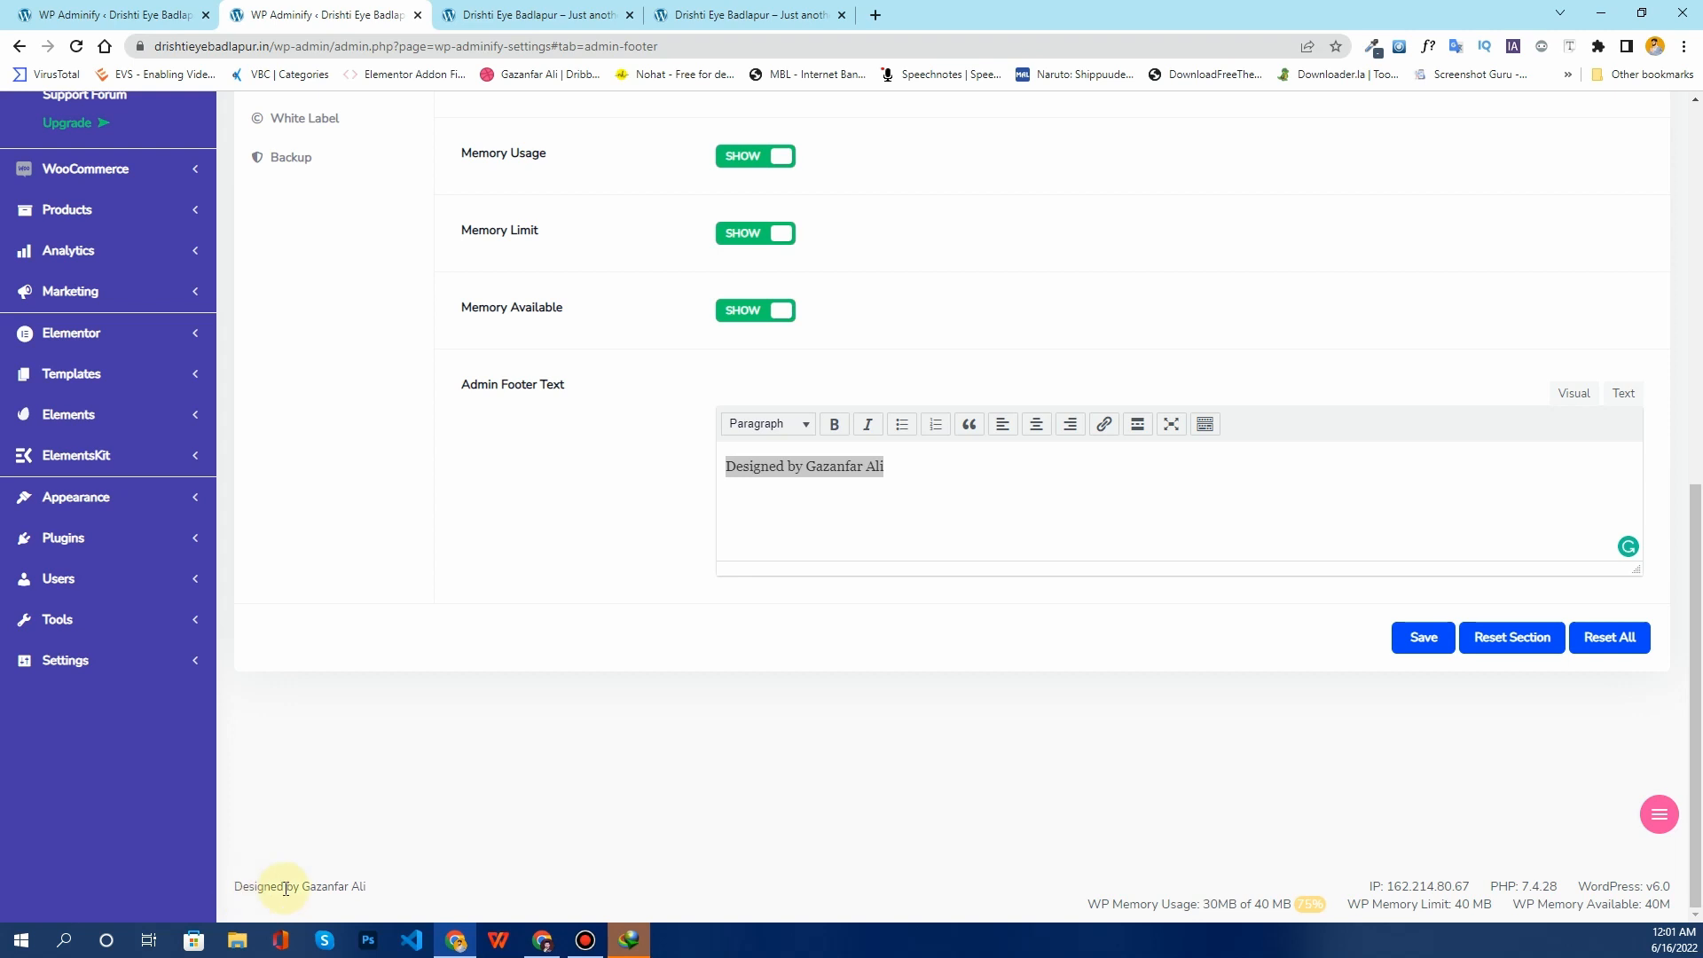
# Step: Copy and clear the Admin Footer Text, save, reload the page to check the default footer, and close the extra WP Adminify tab
pyautogui.click(870, 468)
pyautogui.tripleClick(872, 469)
pyautogui.hotkey('ctrl', 'c')
pyautogui.press('BackSpace')
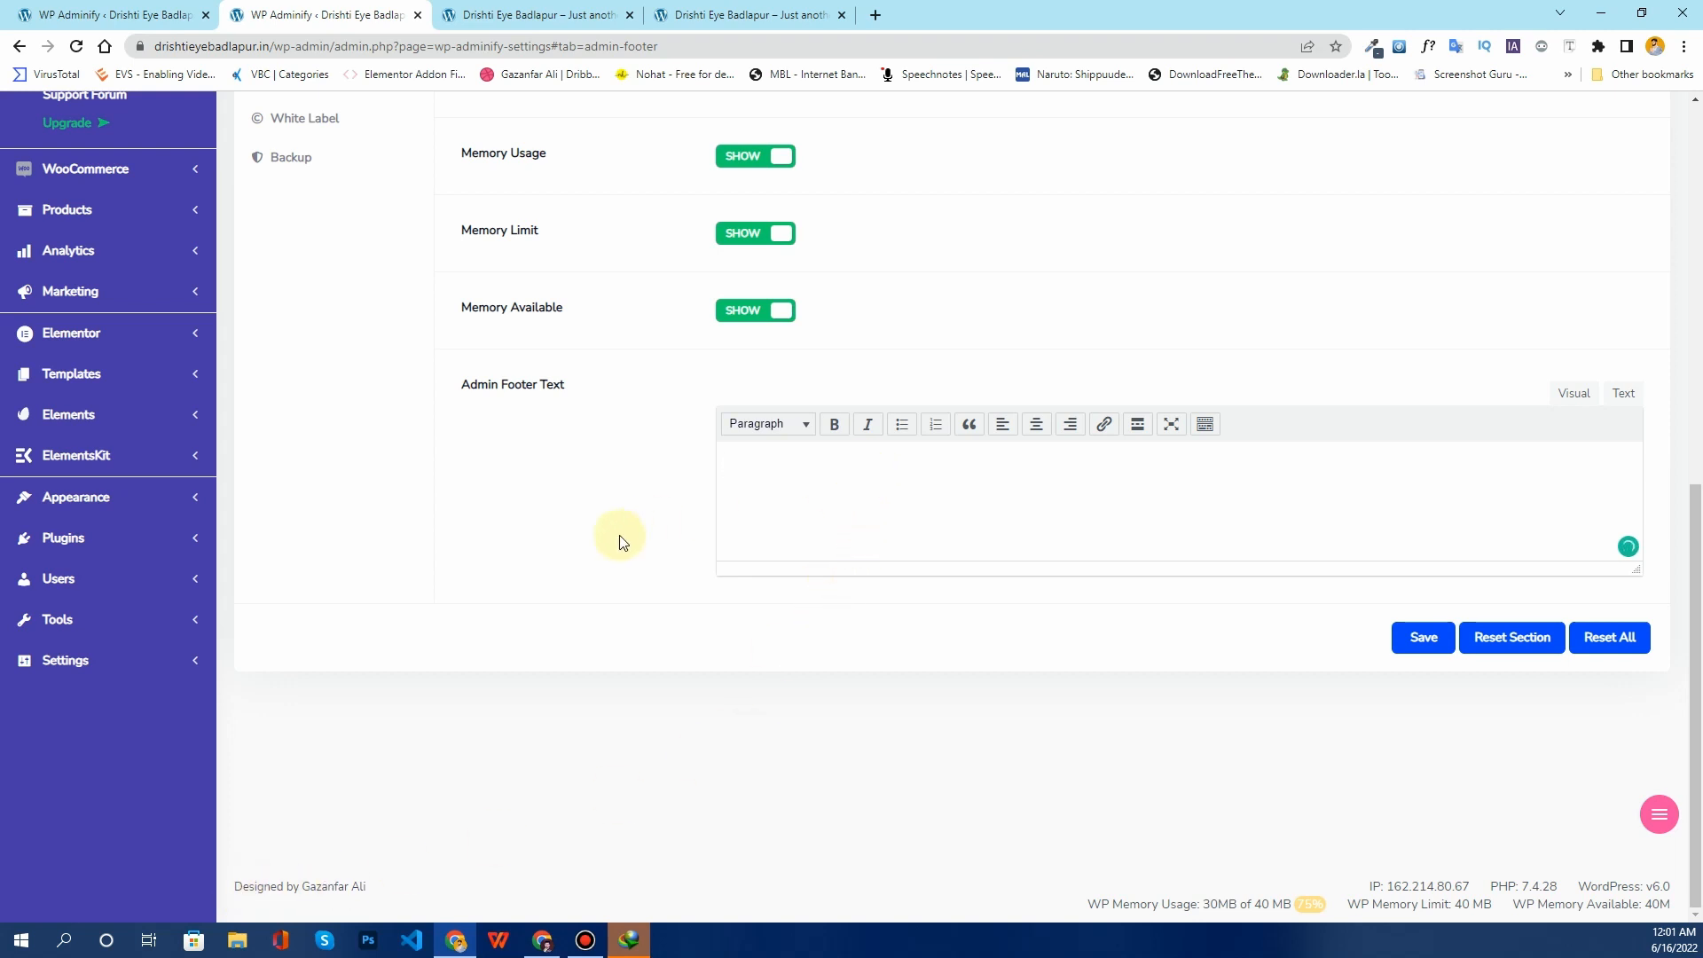
pyautogui.click(1419, 643)
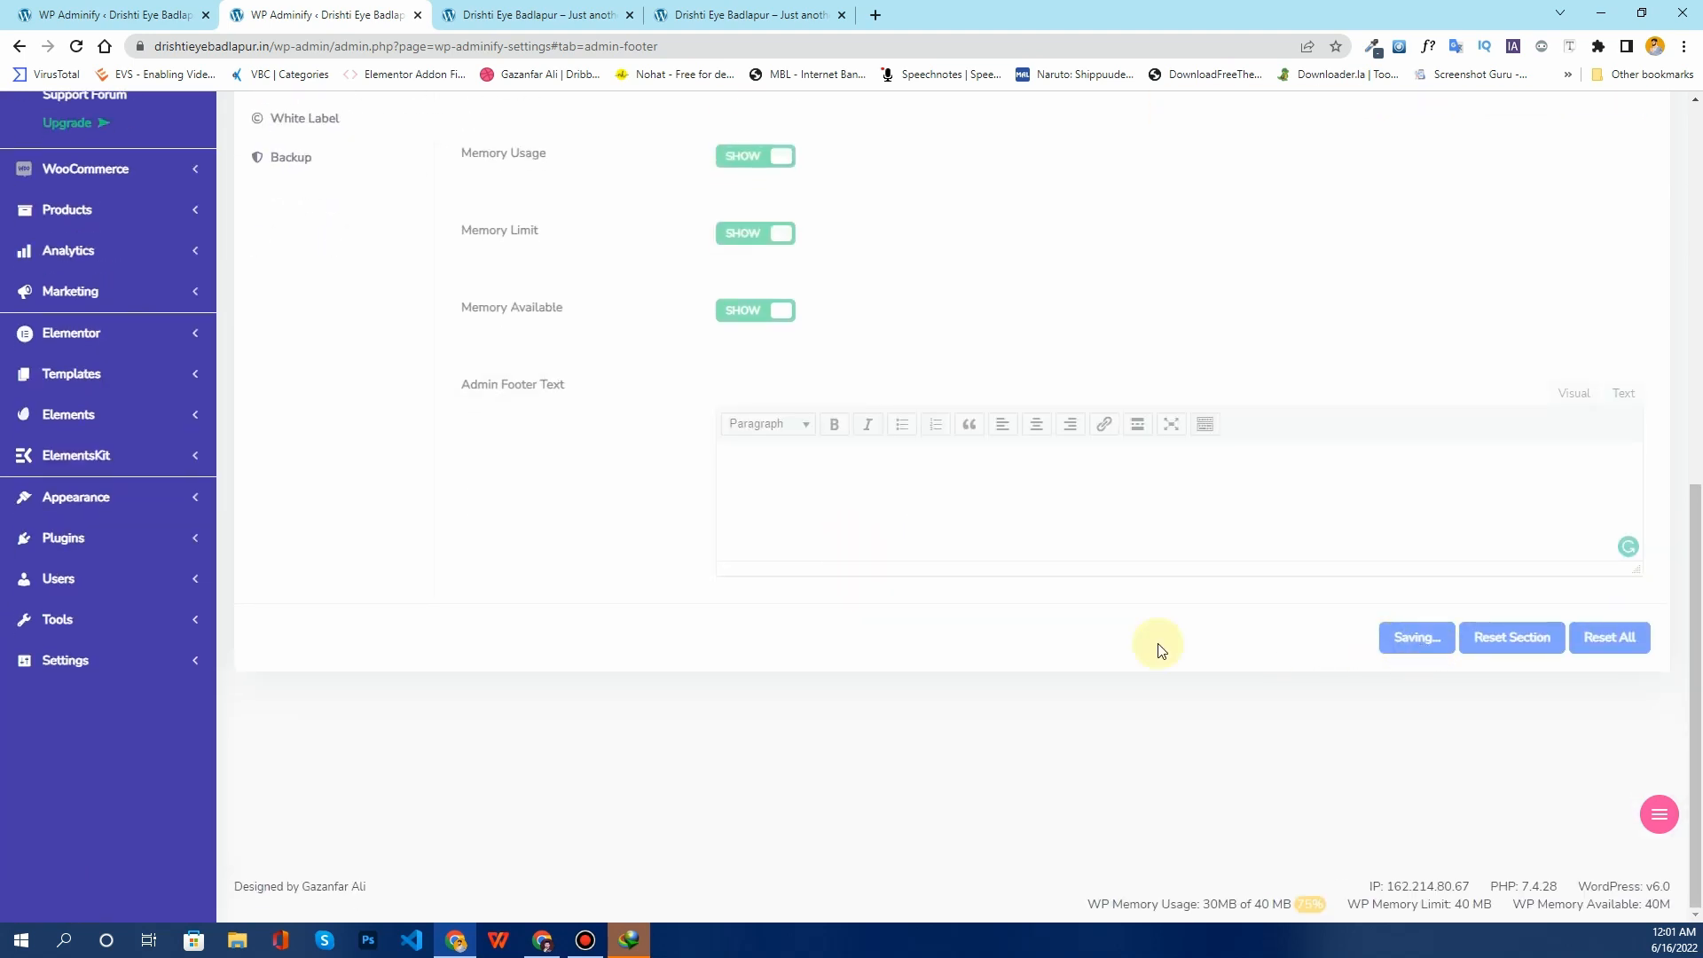
pyautogui.scroll(1, 508, 529)
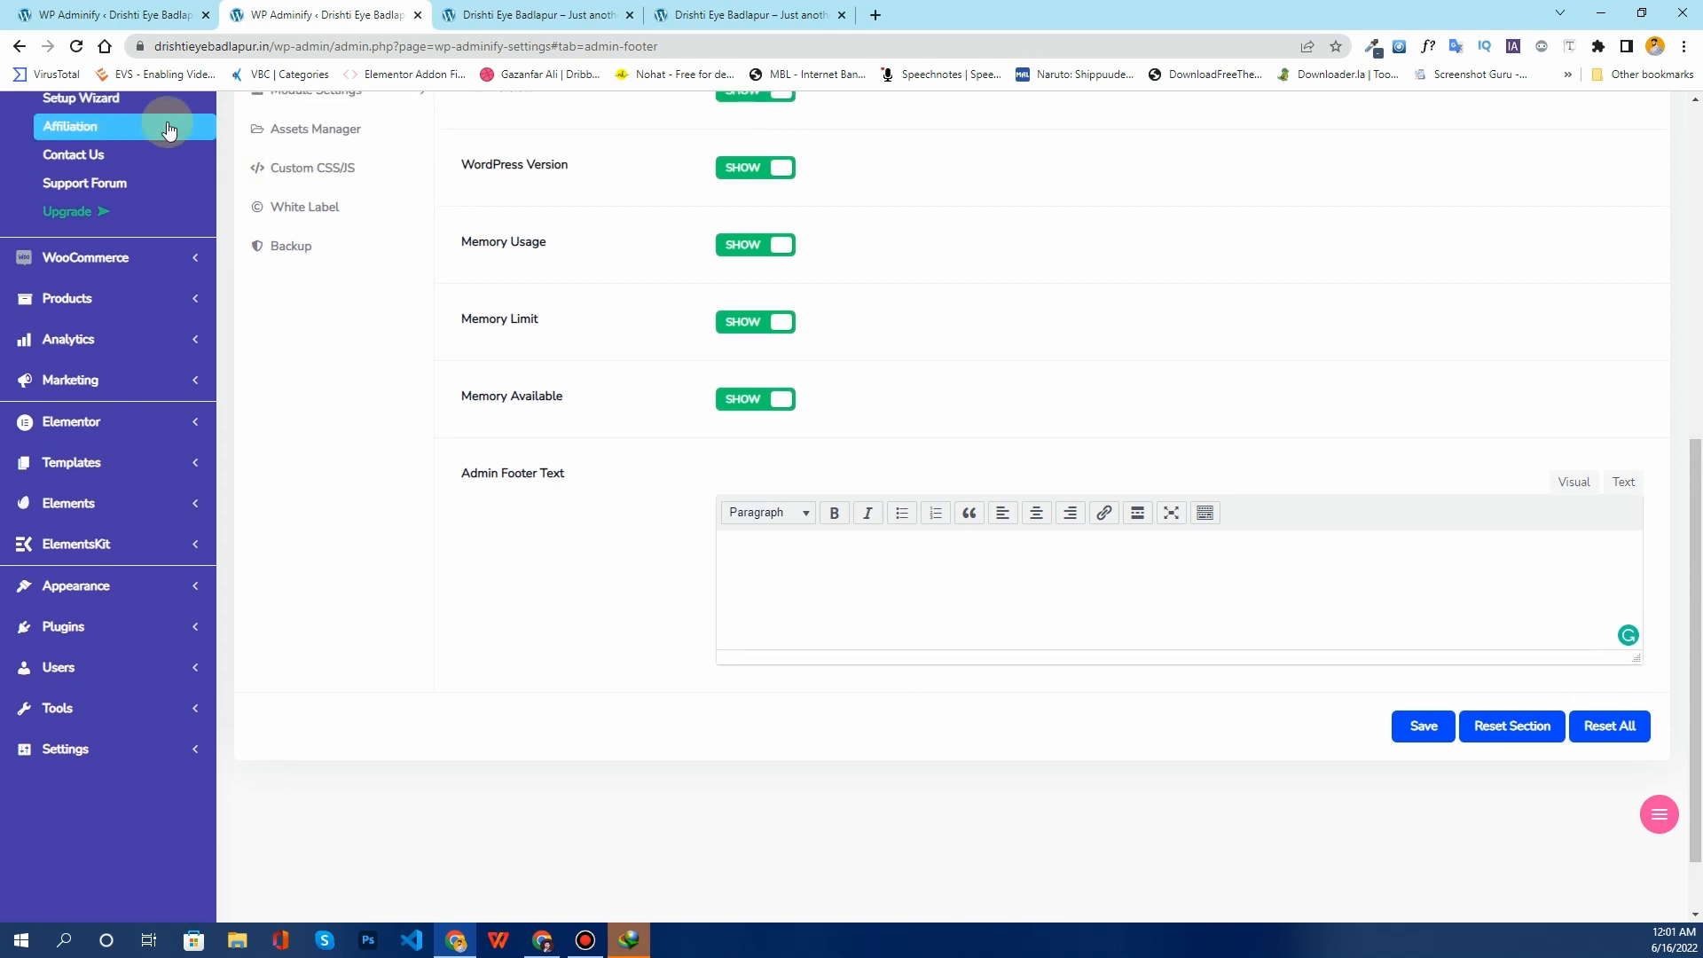
pyautogui.click(76, 46)
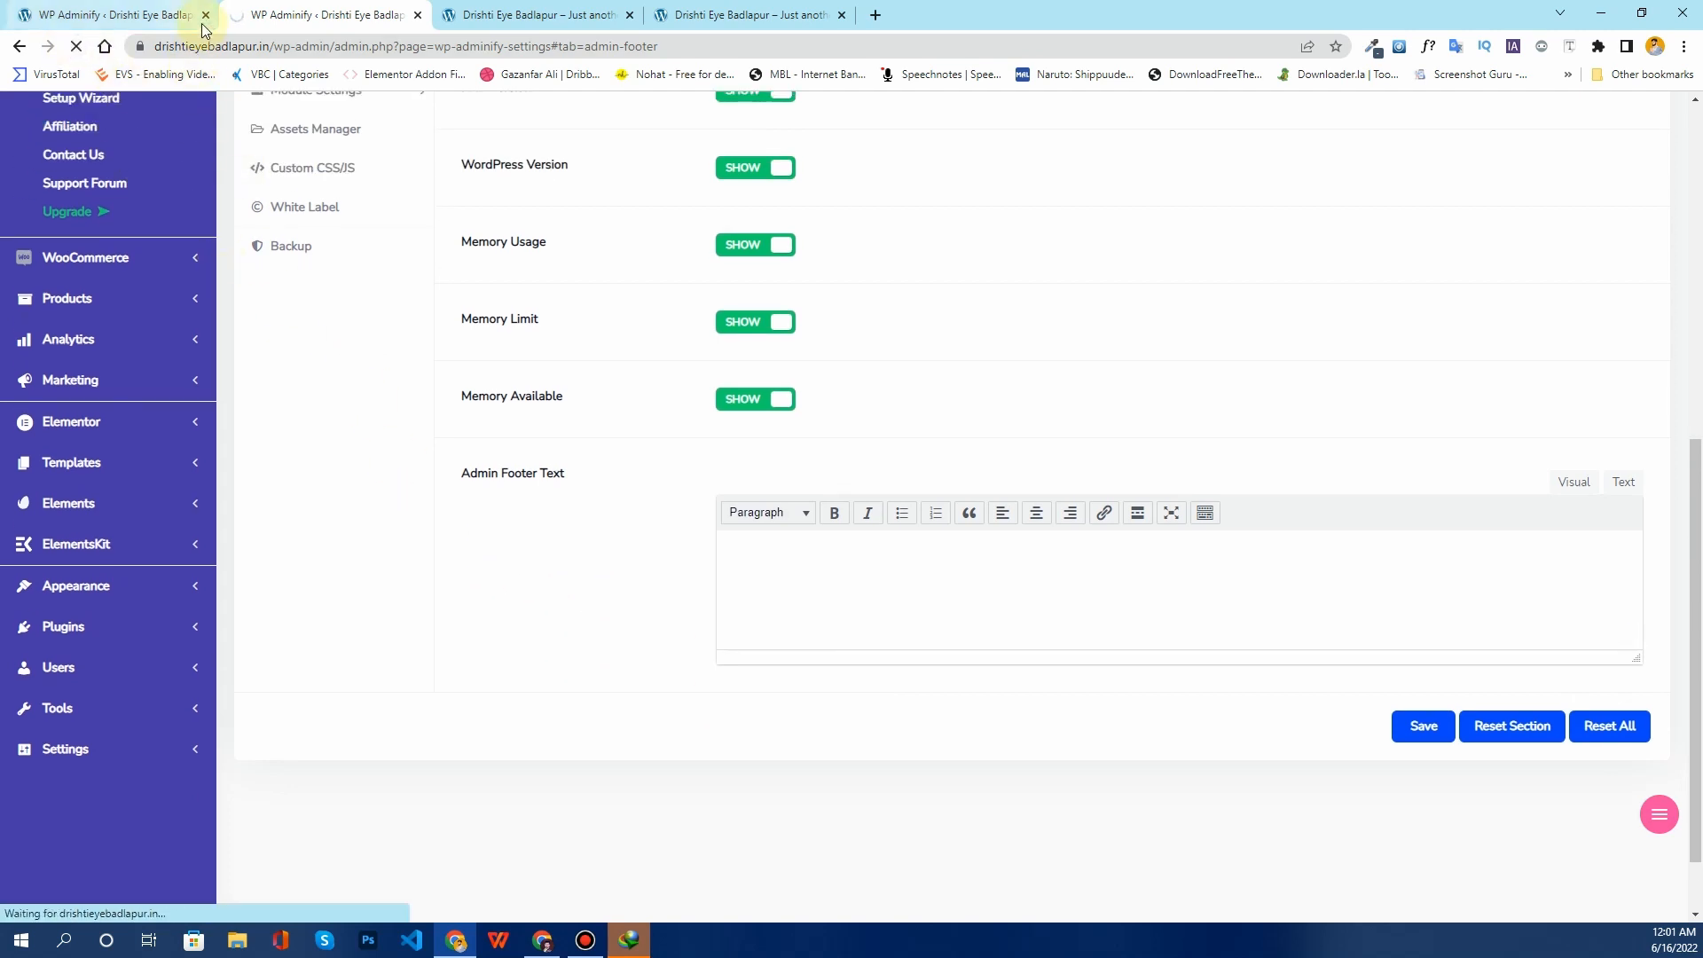
pyautogui.click(205, 16)
# Step: Paste the copied designer credit back into the Admin Footer Text and save the settings
pyautogui.click(962, 149)
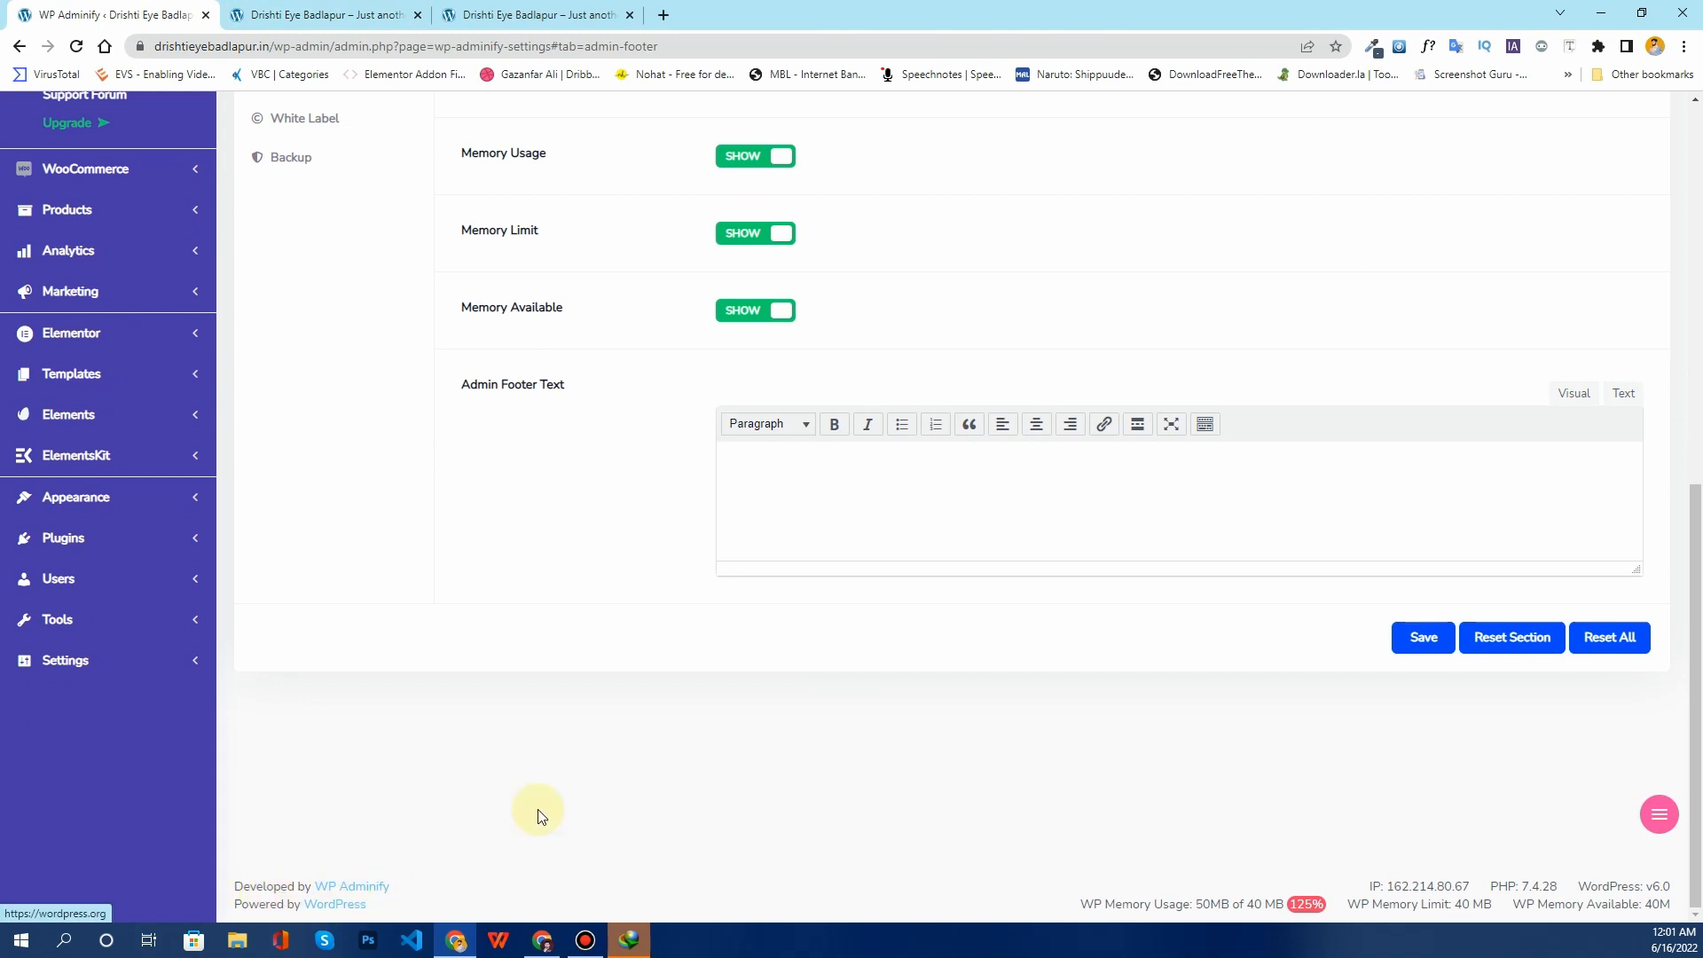
pyautogui.hotkey('ctrl', 'v')
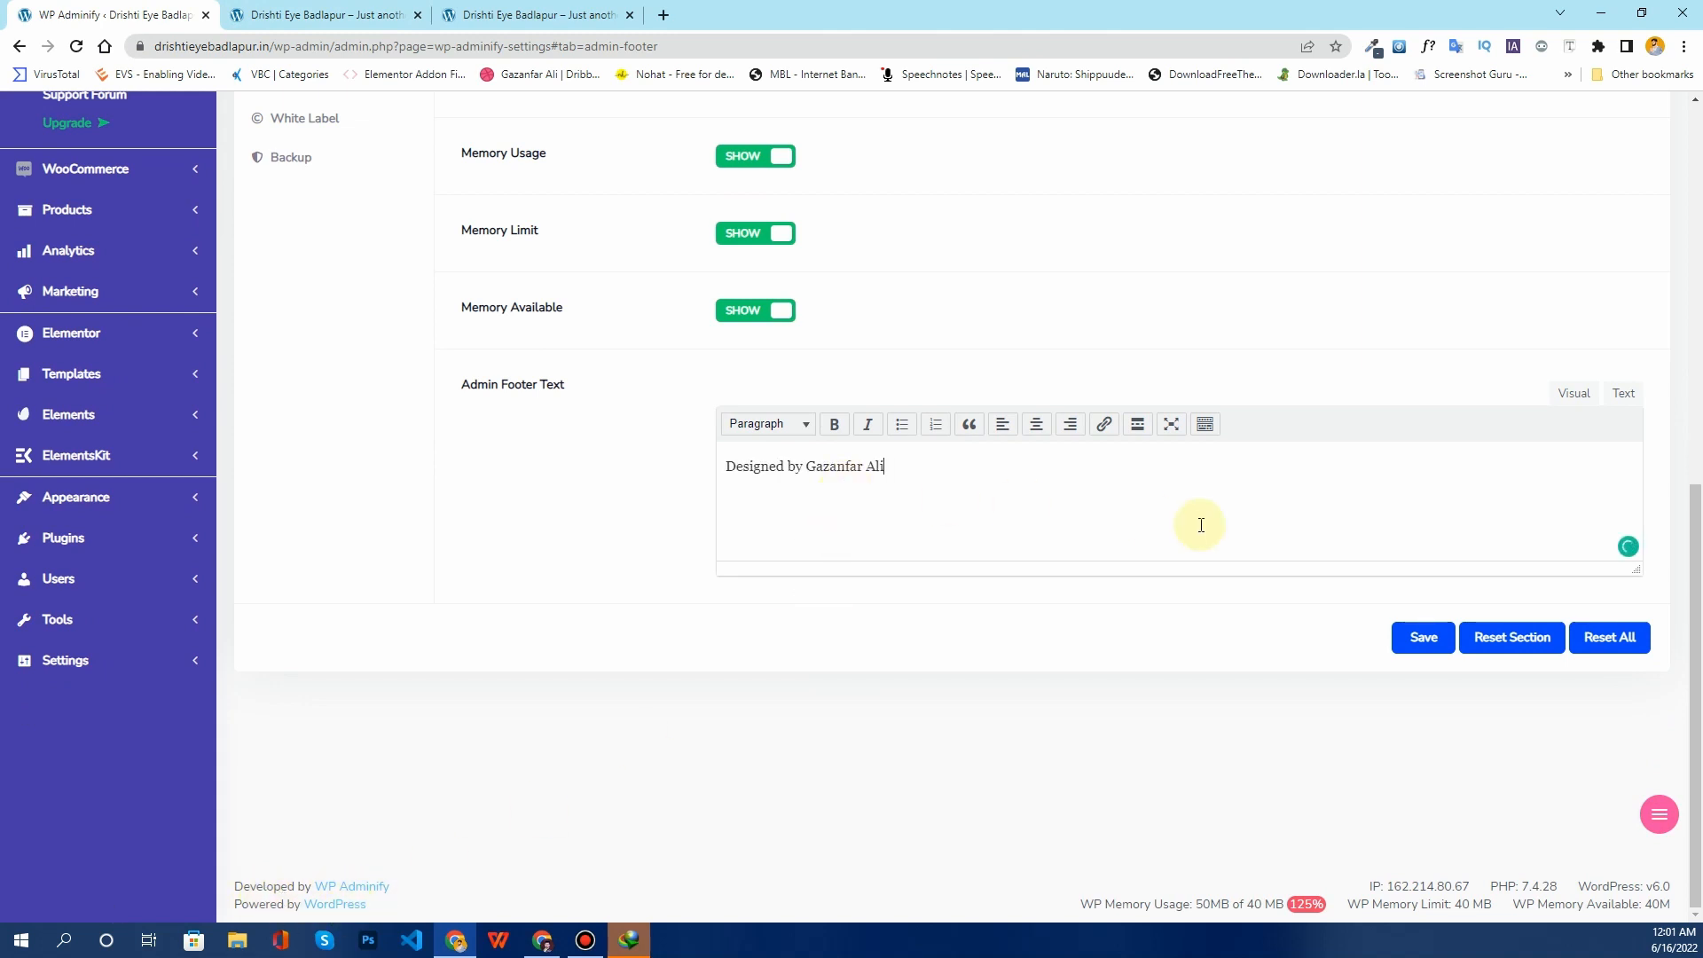
pyautogui.click(1436, 640)
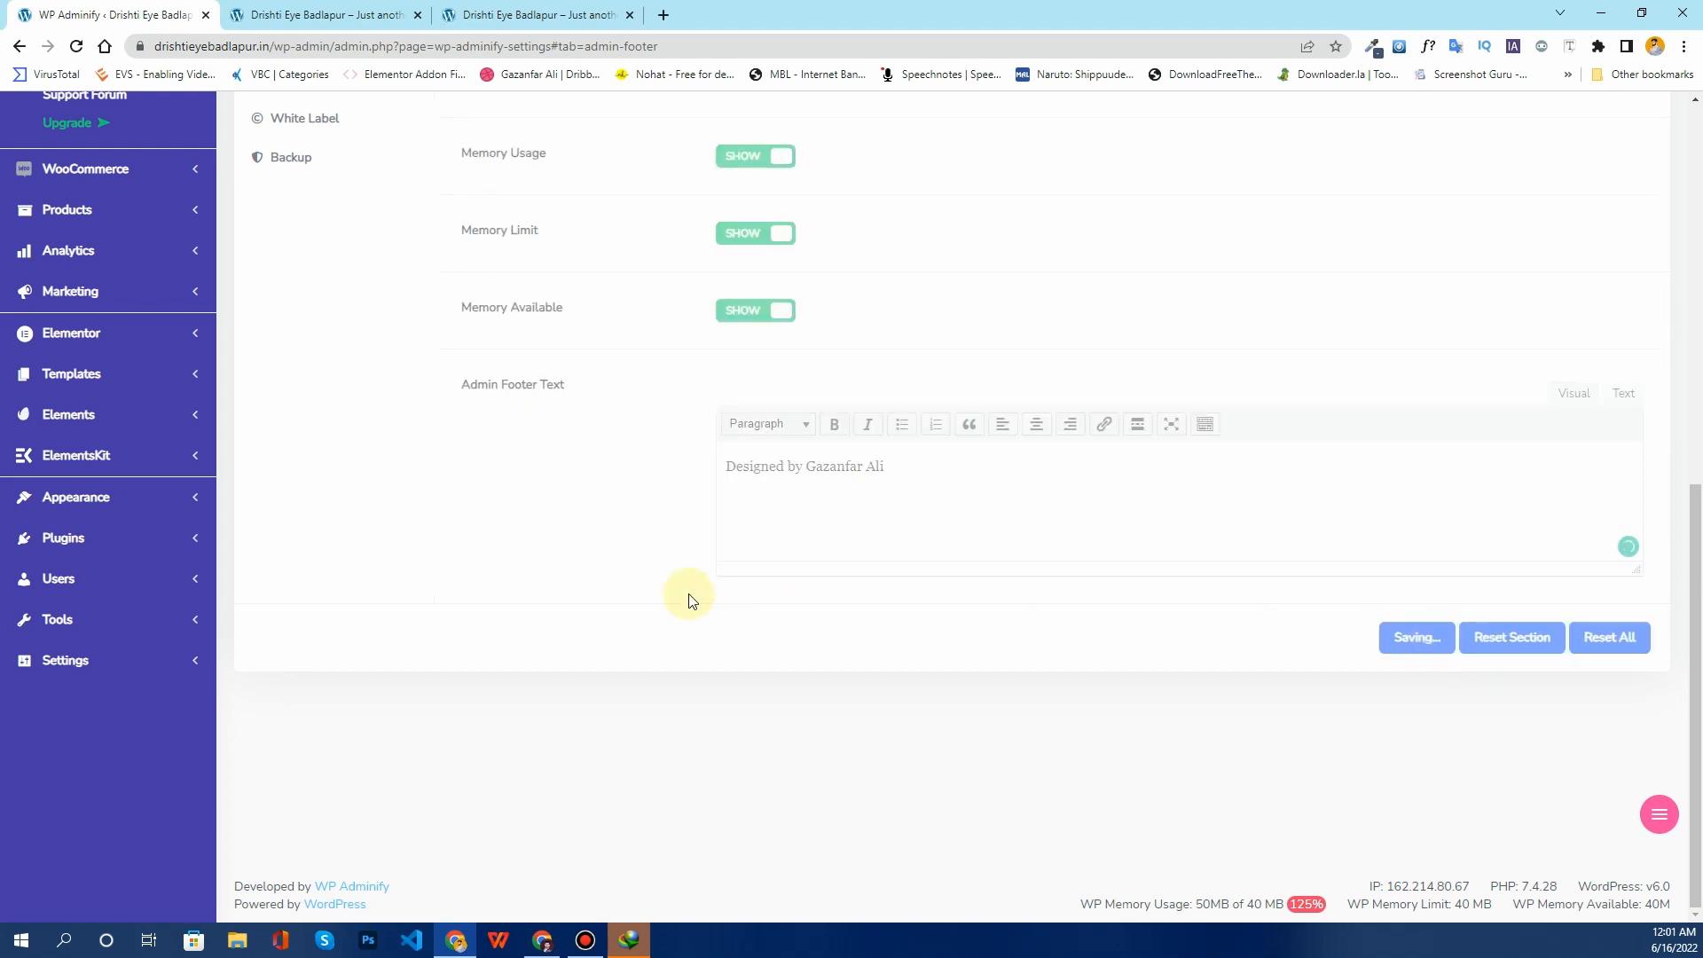
pyautogui.scroll(7, 692, 597)
pyautogui.scroll(-7, 694, 597)
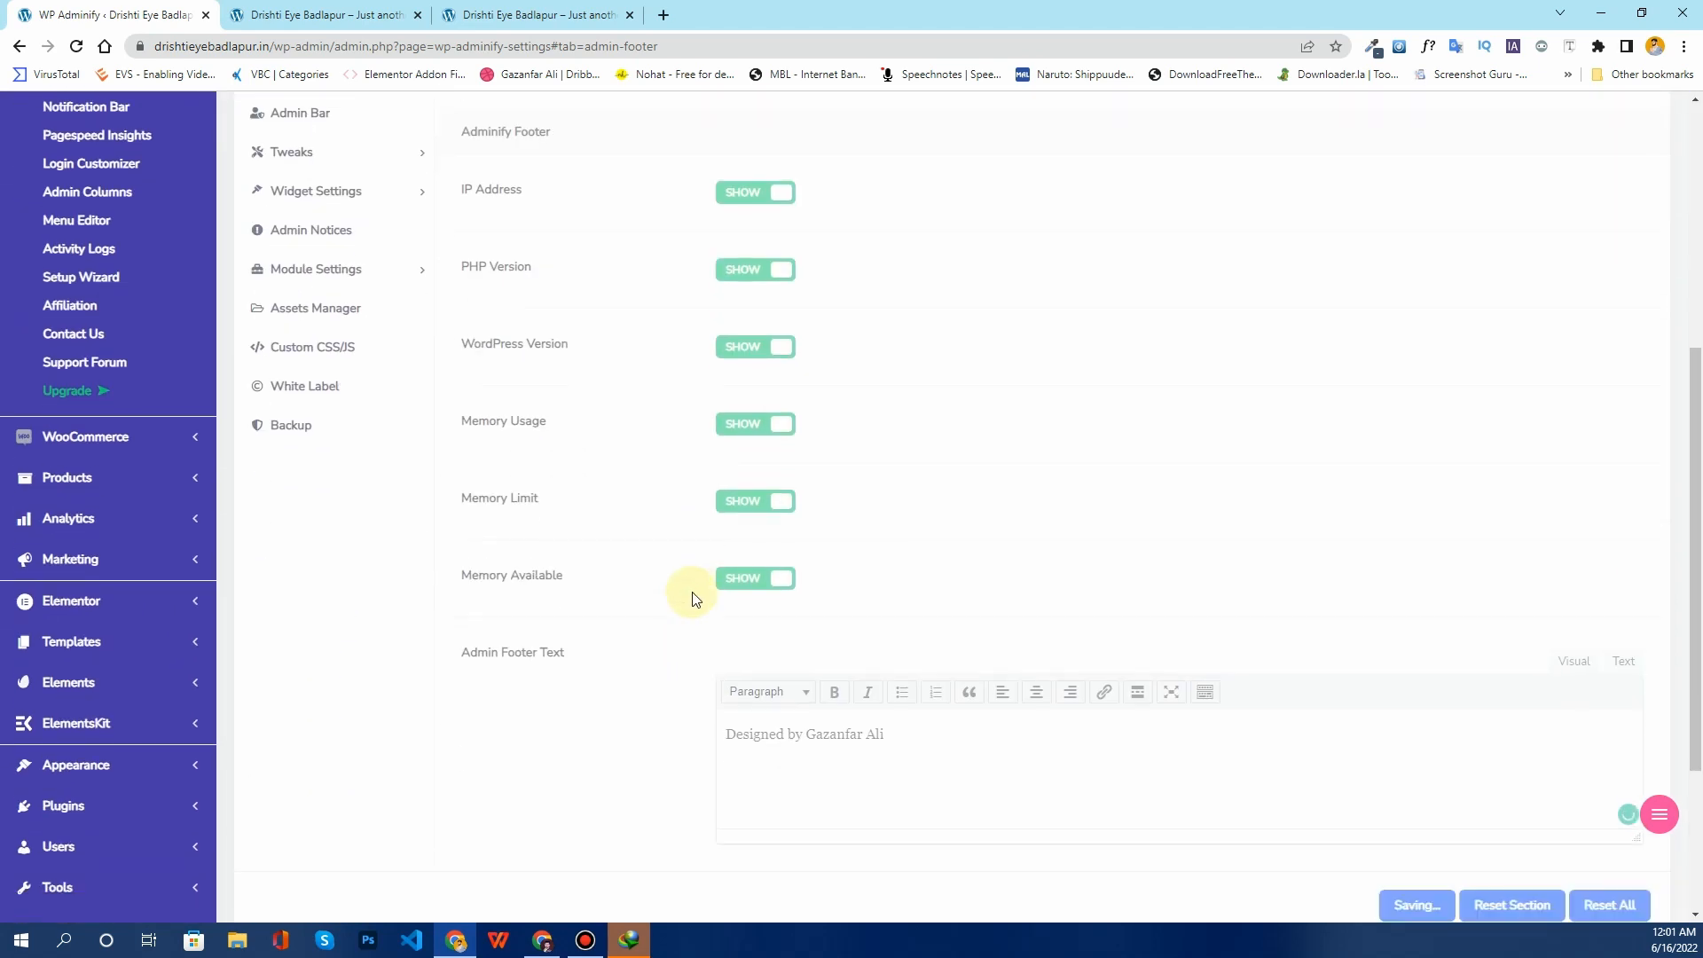
# Step: Add the Subscriber, Customer and Shop manager roles to the Disable for setting of the Admin Footer
pyautogui.scroll(7, 694, 597)
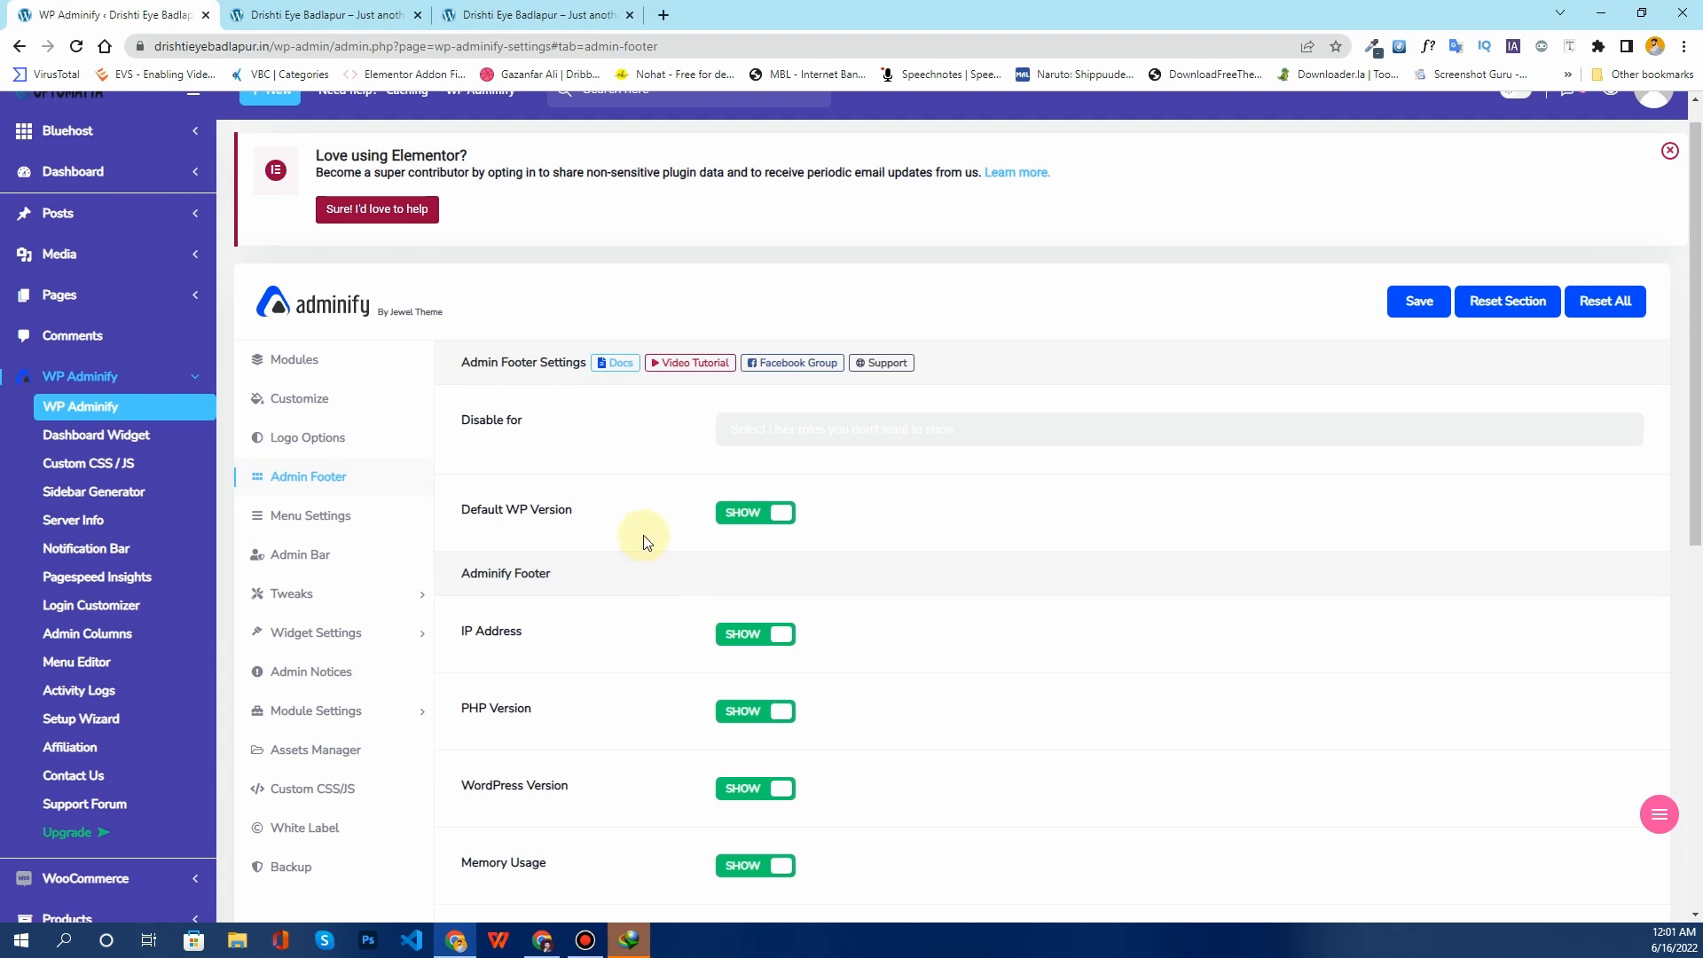
pyautogui.scroll(-1, 643, 523)
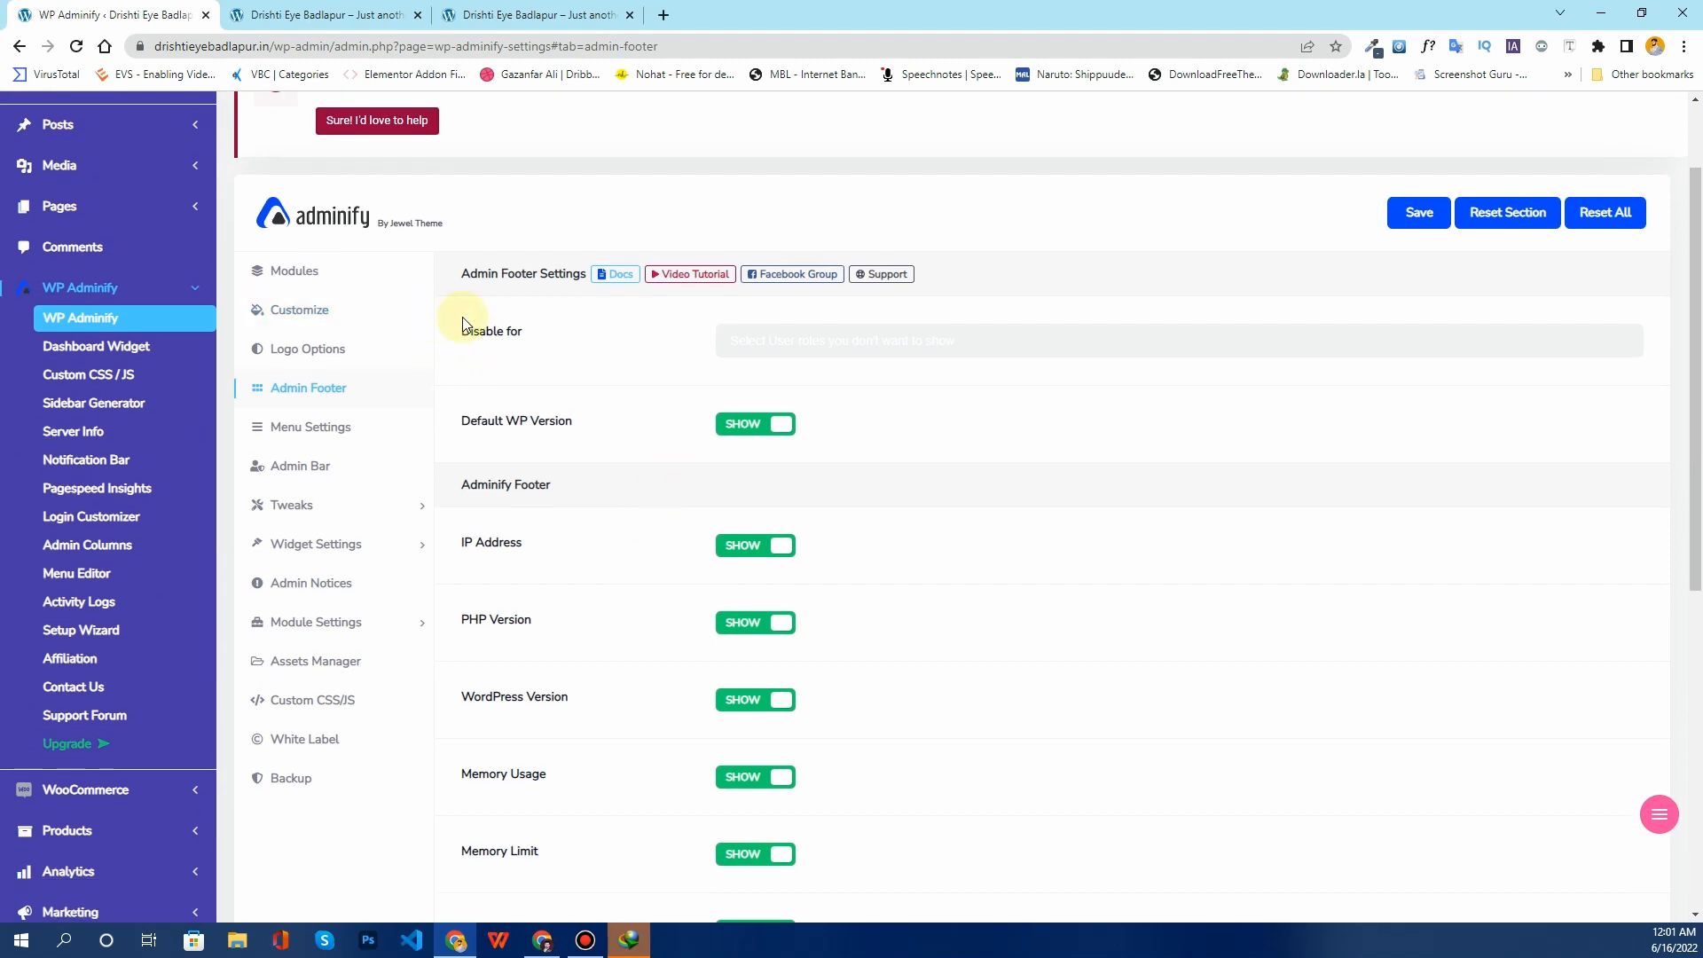
pyautogui.click(789, 343)
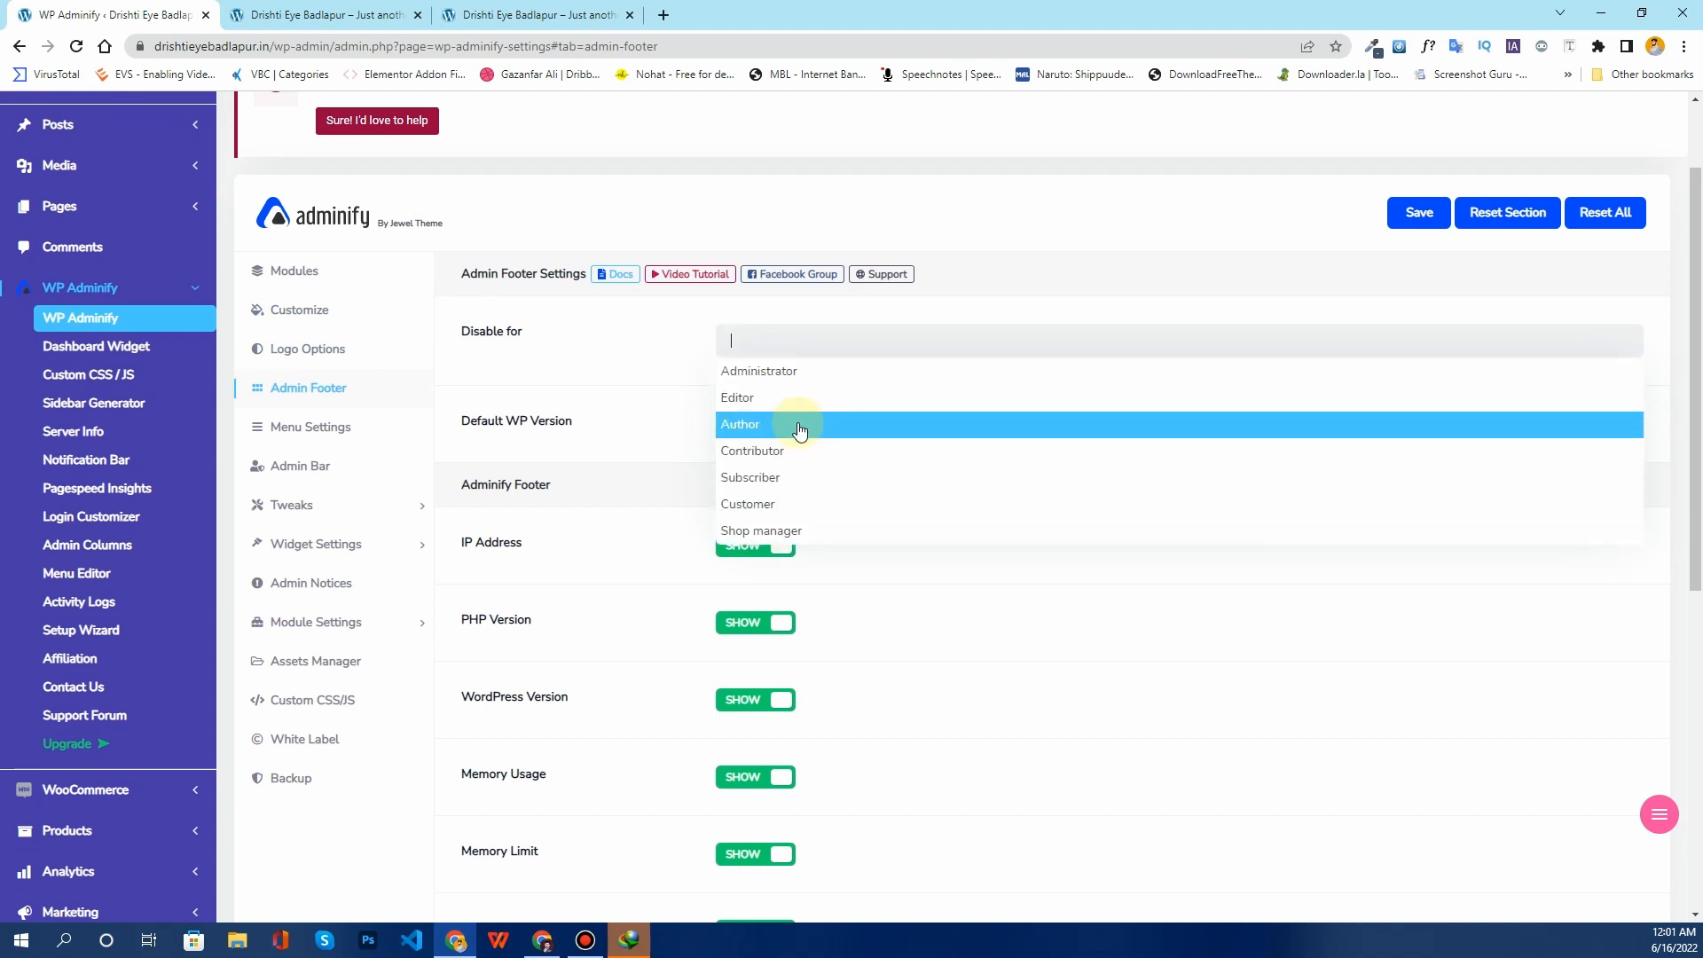
pyautogui.click(798, 482)
pyautogui.click(859, 380)
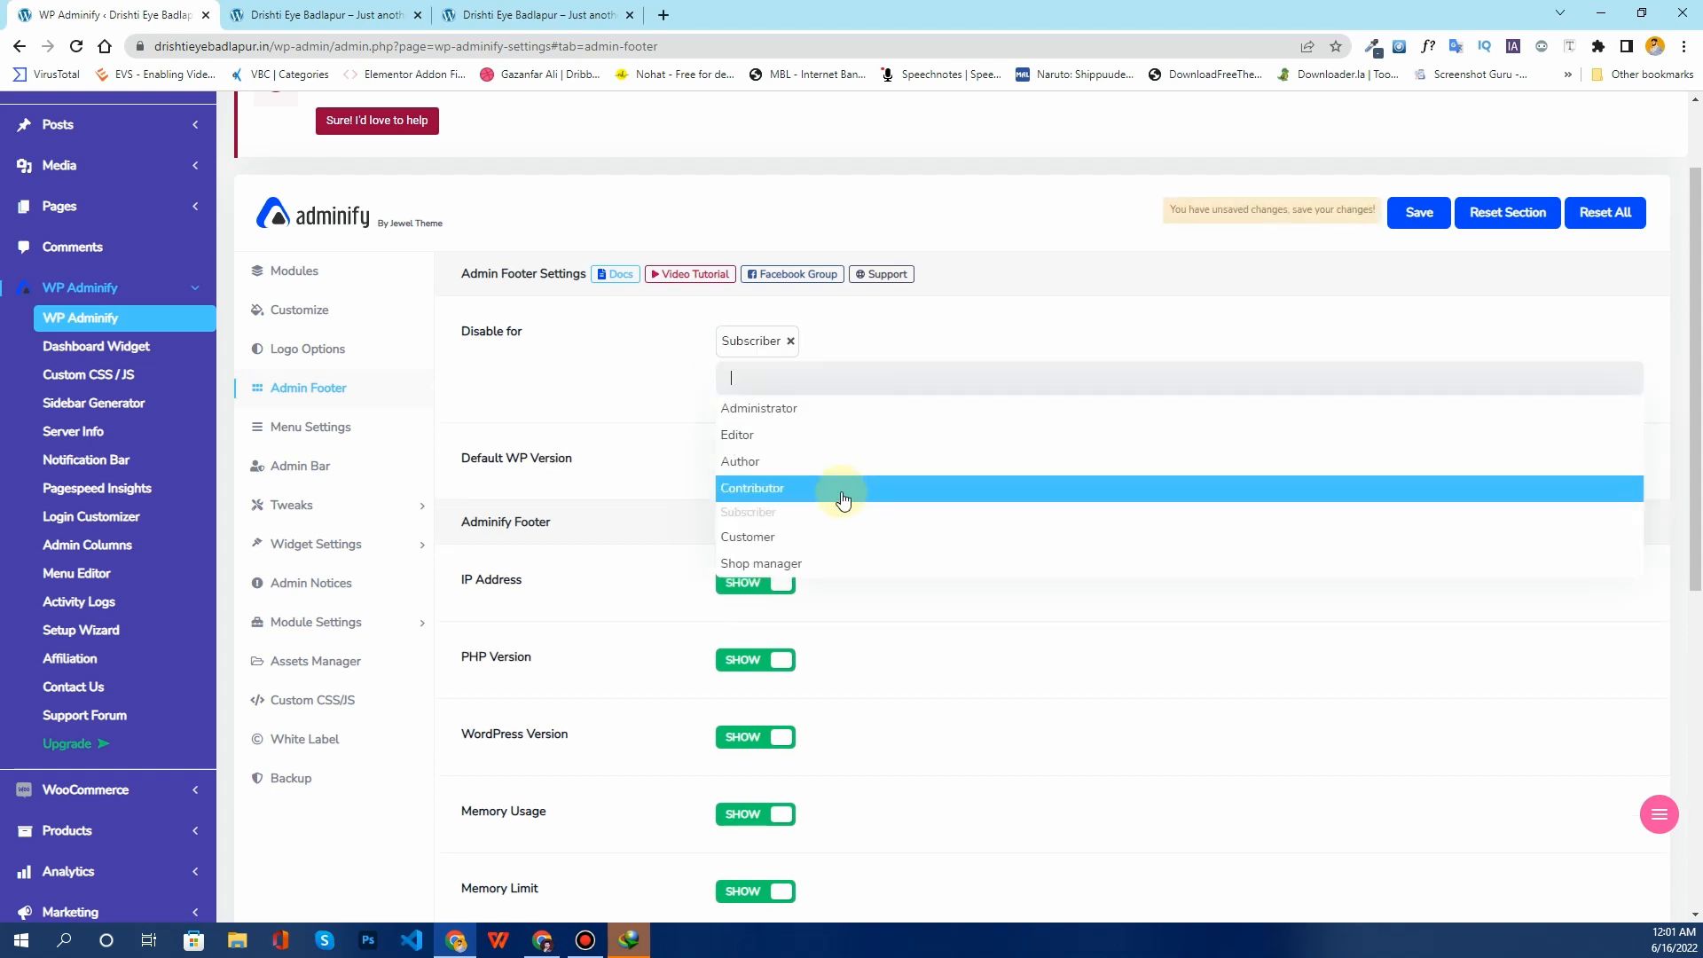
pyautogui.click(832, 538)
pyautogui.click(892, 384)
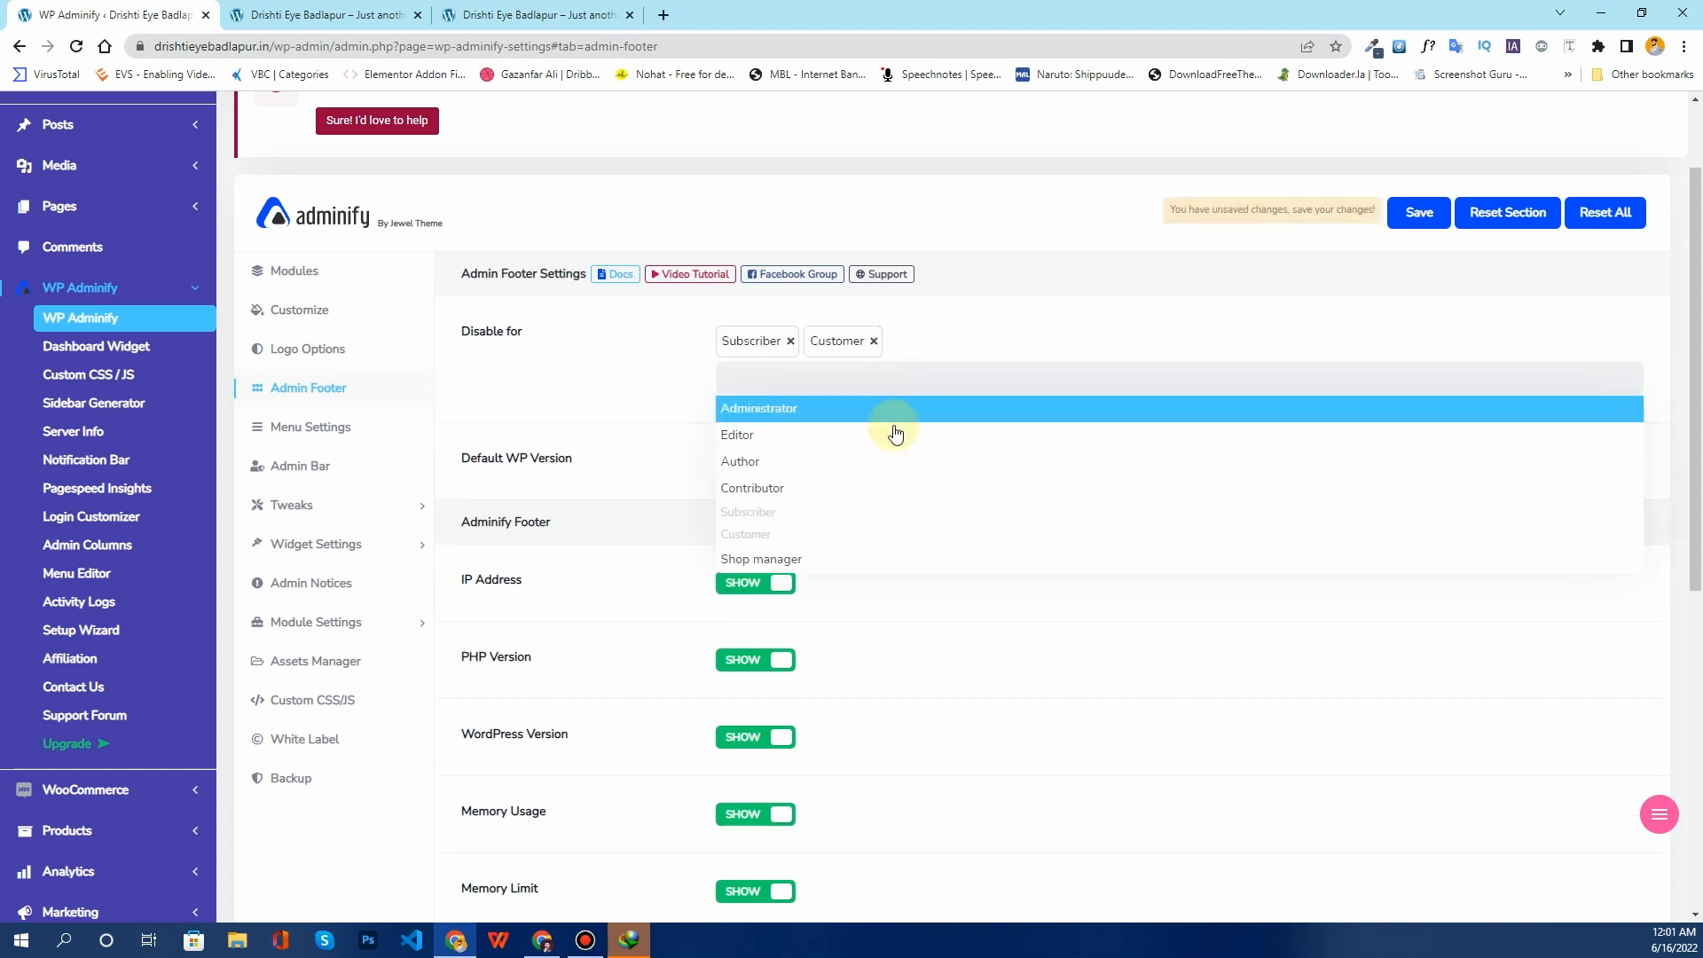
pyautogui.click(885, 560)
# Step: Remove all selected user roles from the Admin Footer's Disable for setting
pyautogui.click(872, 341)
pyautogui.click(901, 343)
pyautogui.click(791, 343)
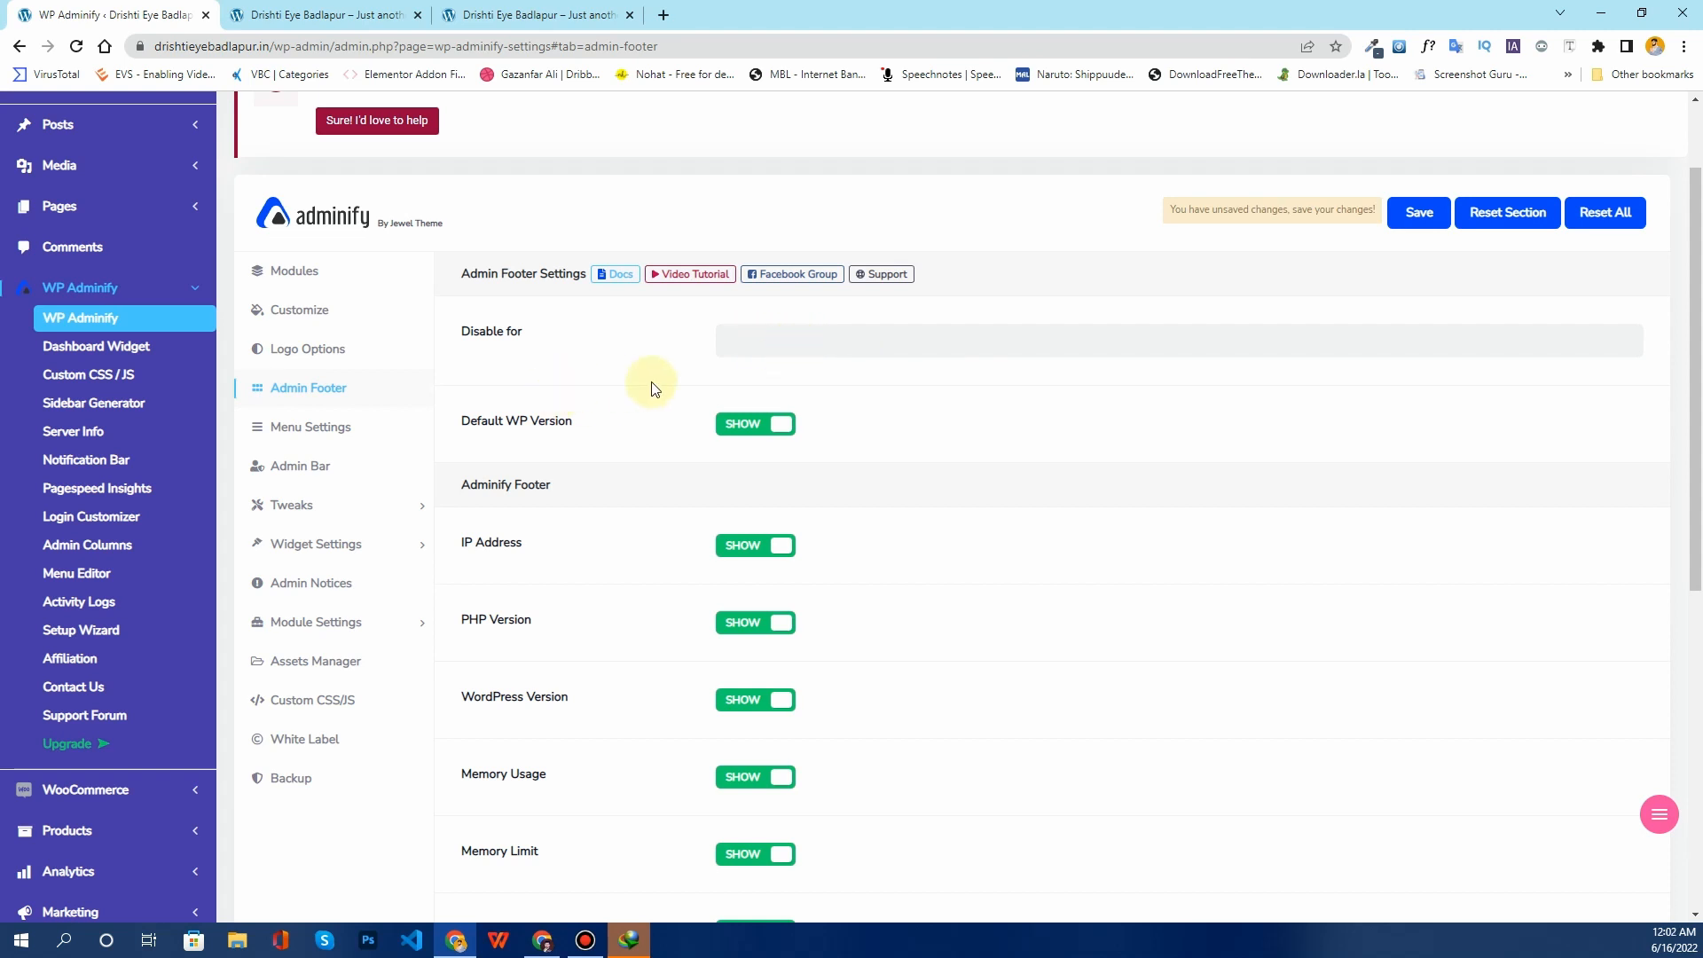
# Step: Compare the Default WP Version and Adminify Footer options with the system details in the dashboard footer
pyautogui.scroll(-1, 649, 404)
pyautogui.scroll(-2, 649, 403)
pyautogui.scroll(2, 649, 404)
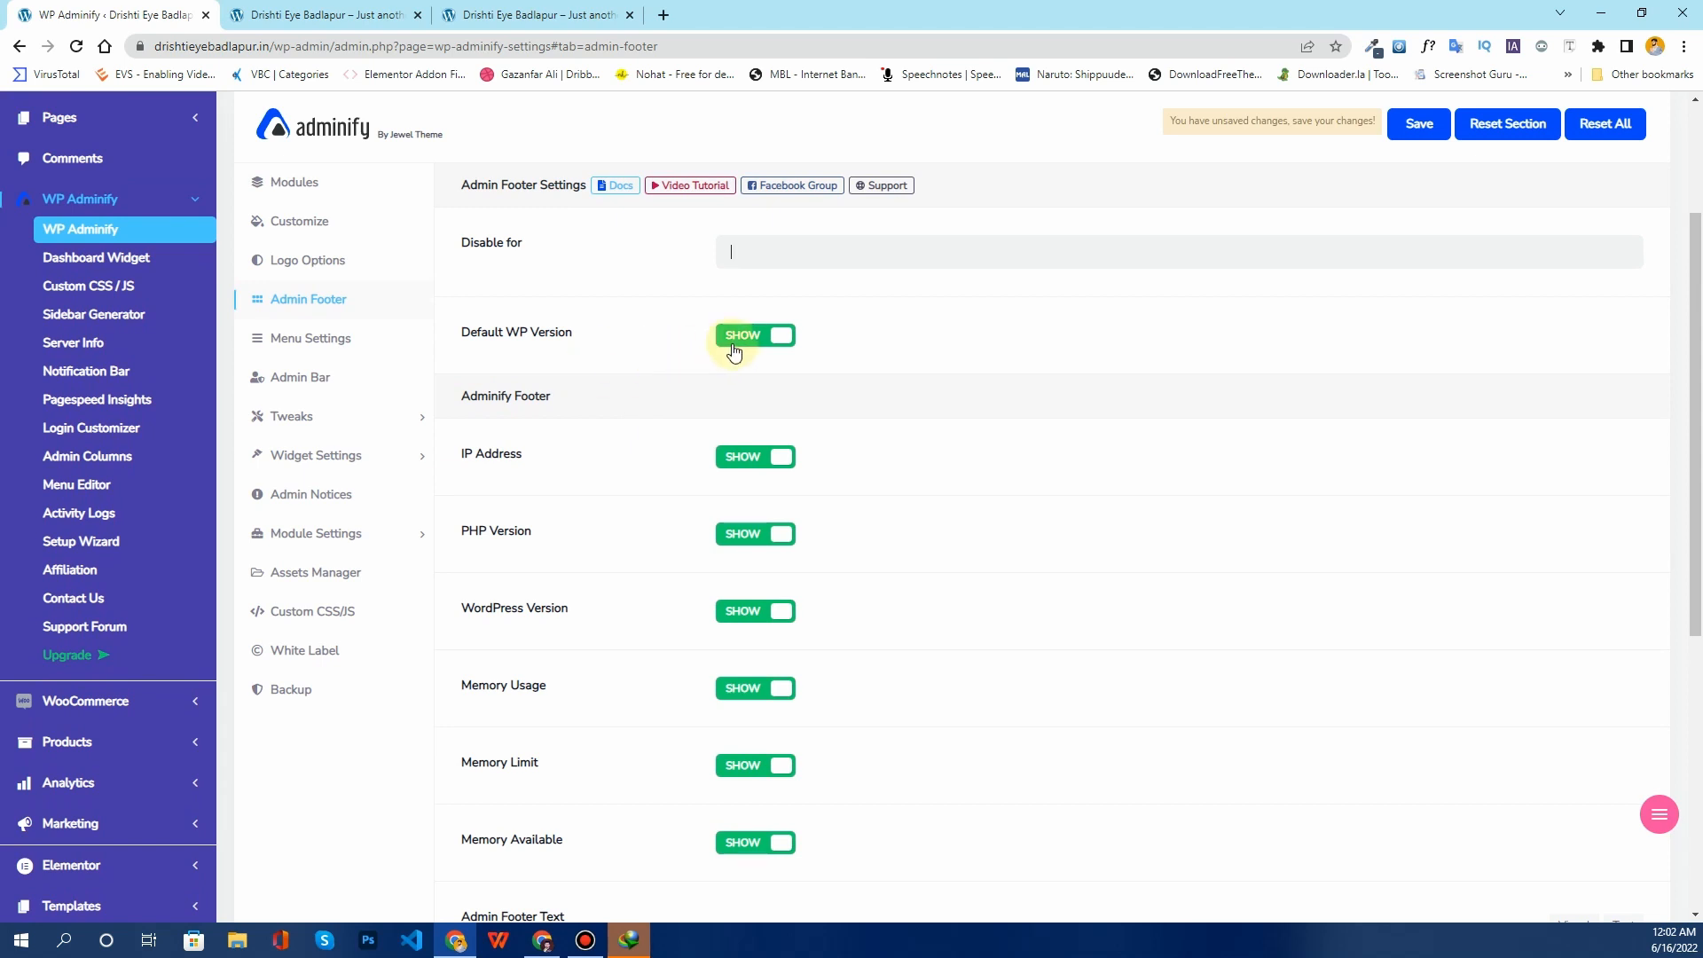
pyautogui.scroll(-1, 719, 348)
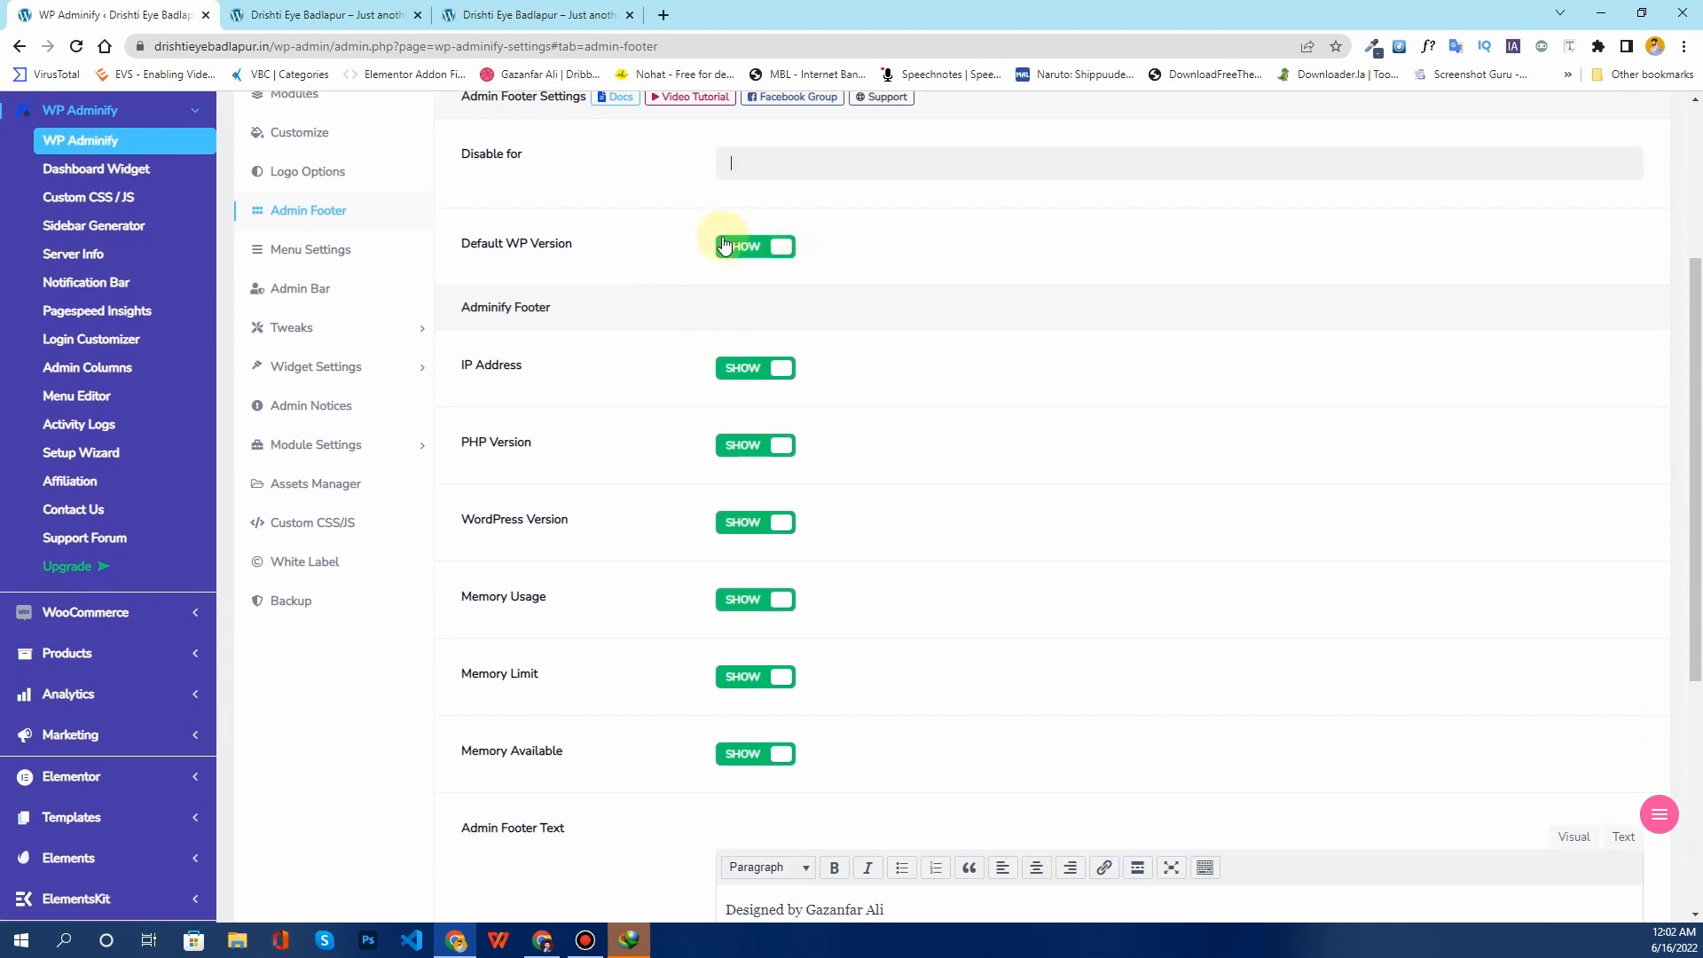
pyautogui.scroll(-5, 1006, 277)
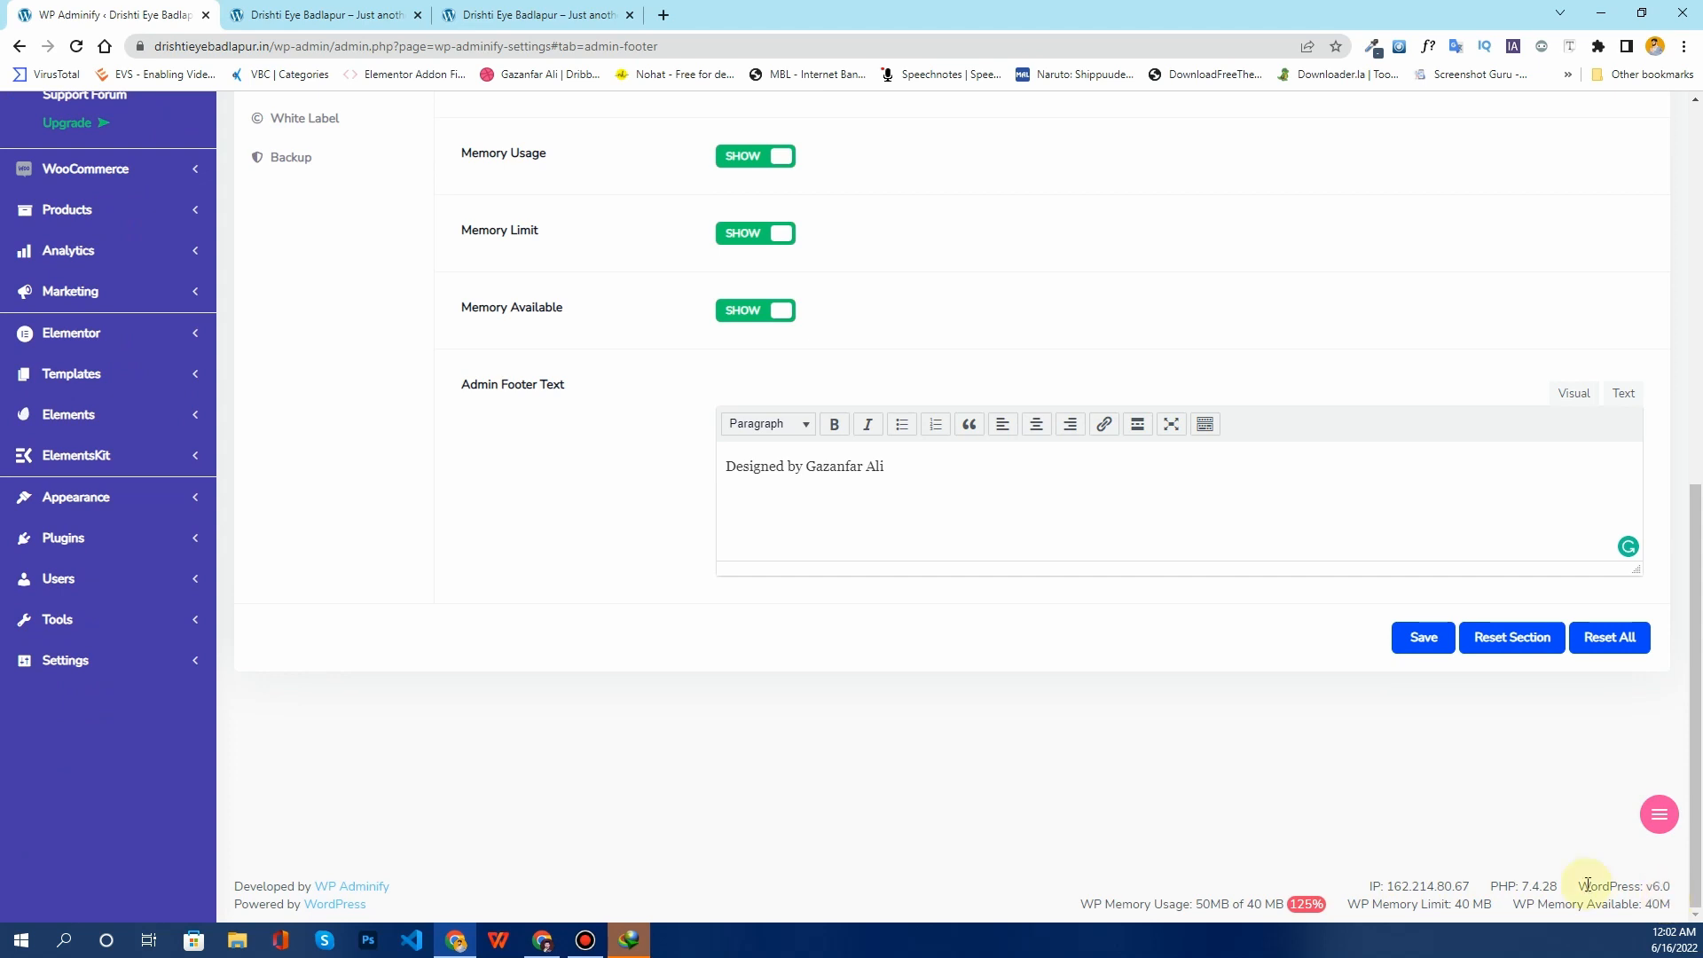
pyautogui.scroll(6, 610, 639)
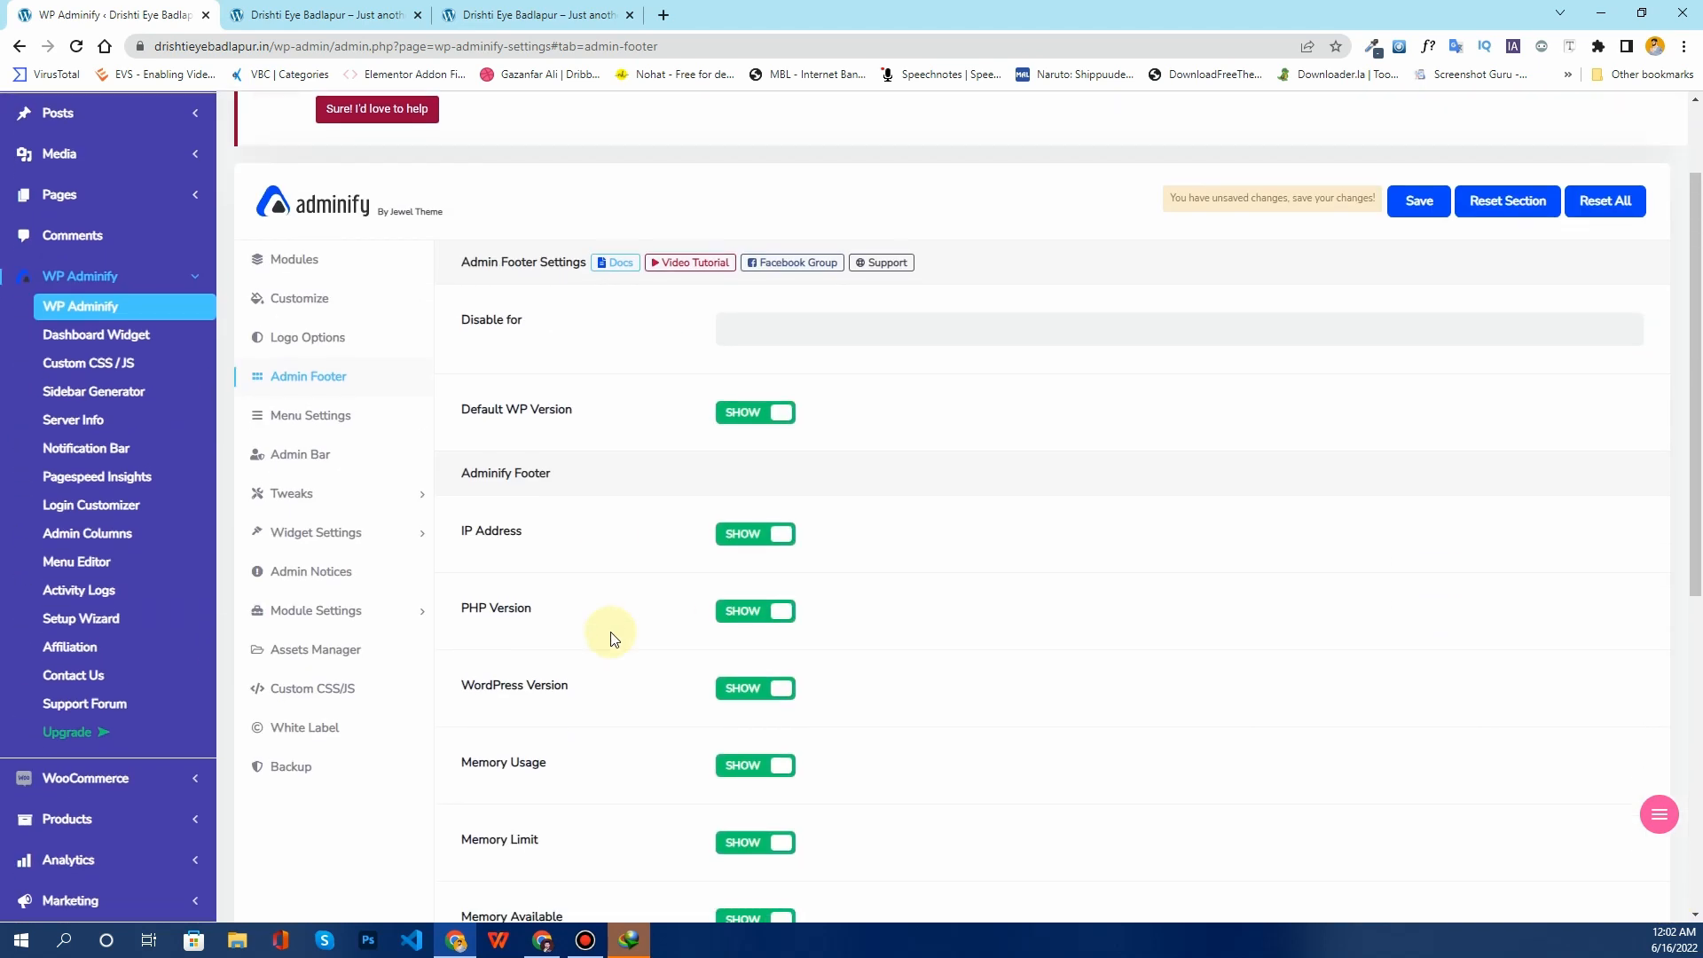
# Step: Switch Default WP Version to Hide and back to Show, locating the matching WordPress version in the dashboard footer
pyautogui.scroll(-2, 610, 639)
pyautogui.click(740, 253)
pyautogui.scroll(-5, 1209, 449)
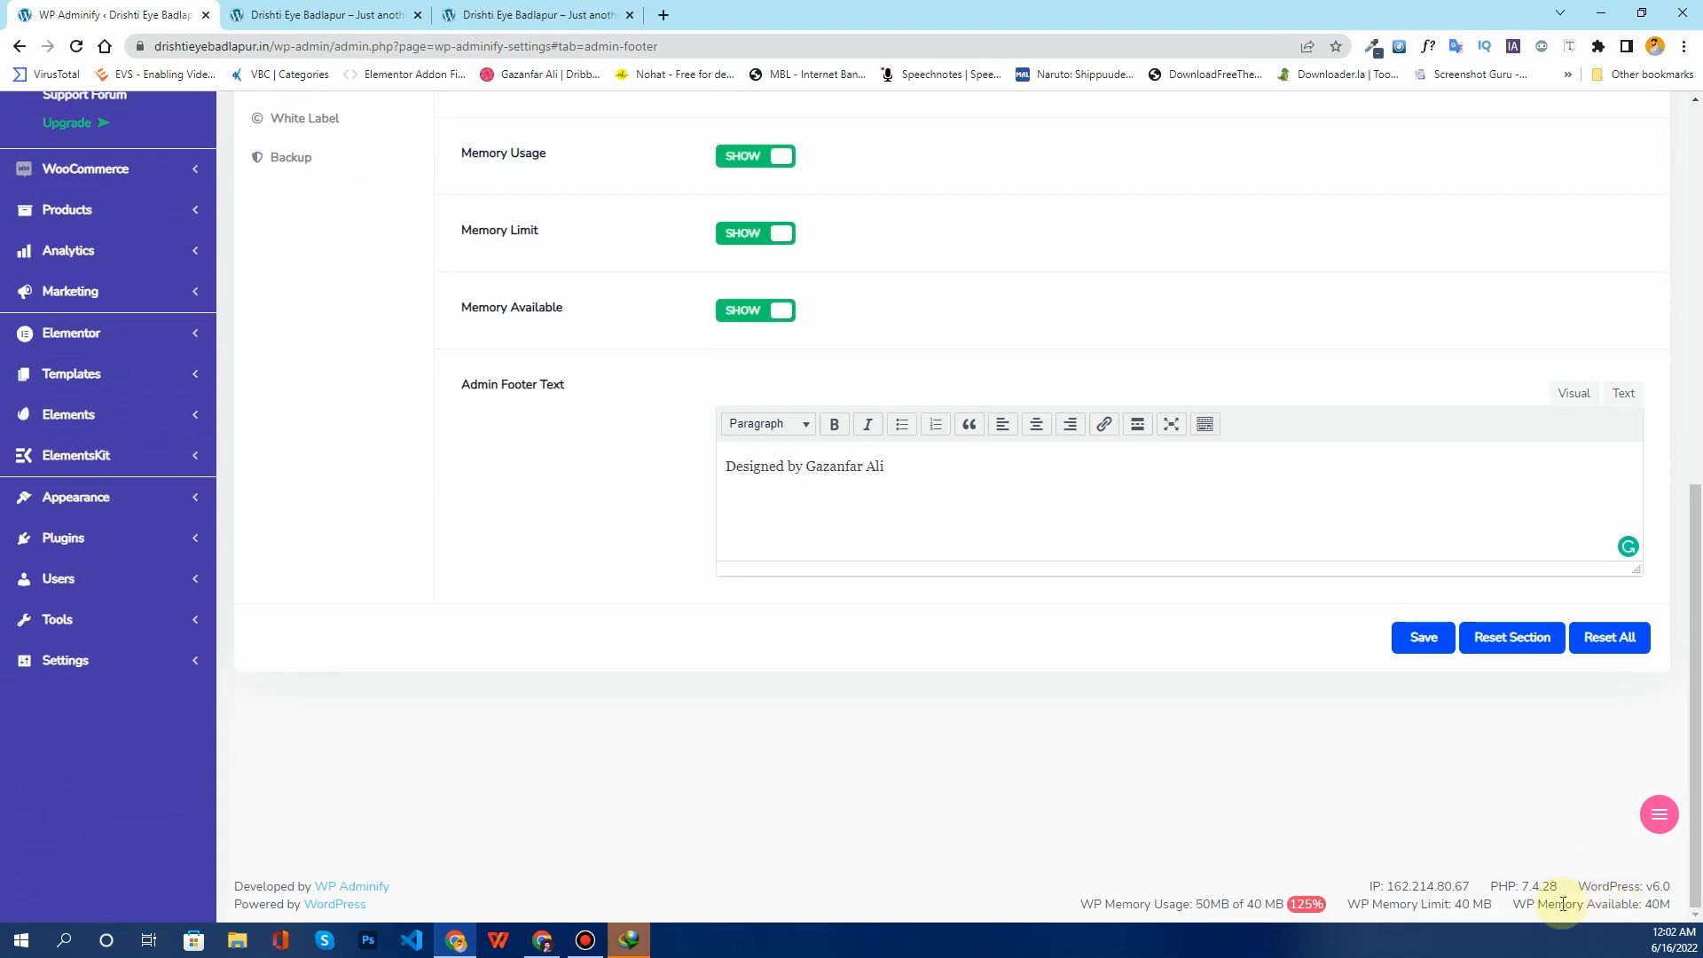
pyautogui.moveTo(1595, 884); pyautogui.dragTo(1681, 893)
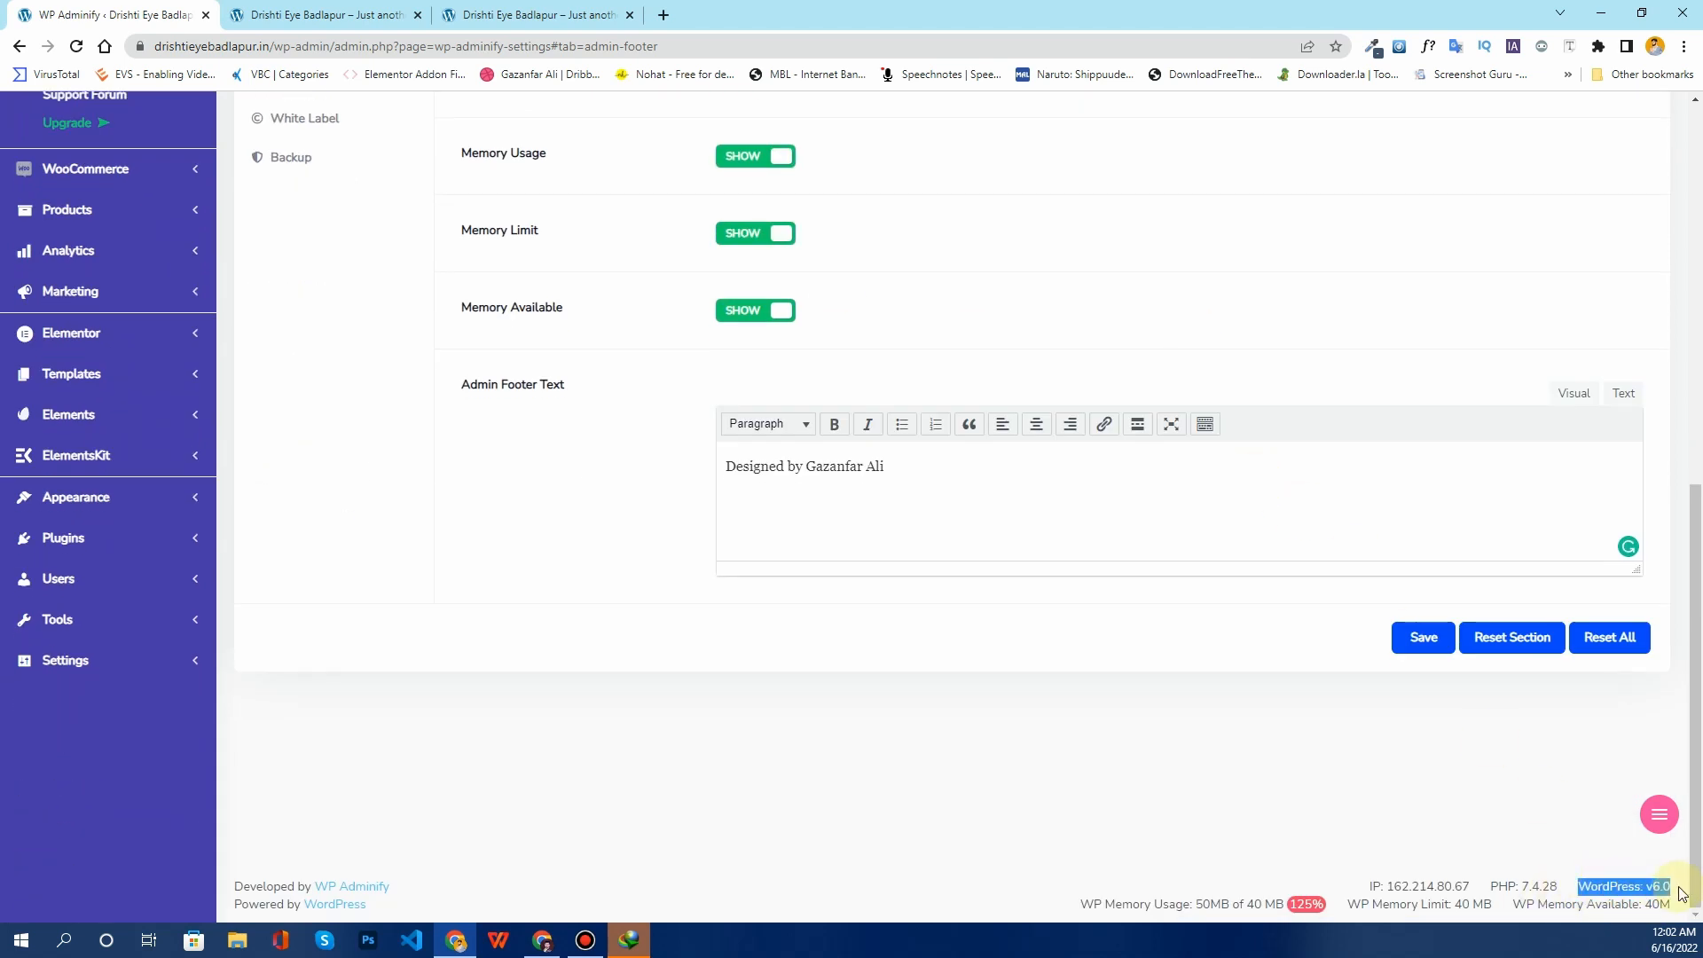
pyautogui.scroll(10, 616, 653)
pyautogui.click(740, 548)
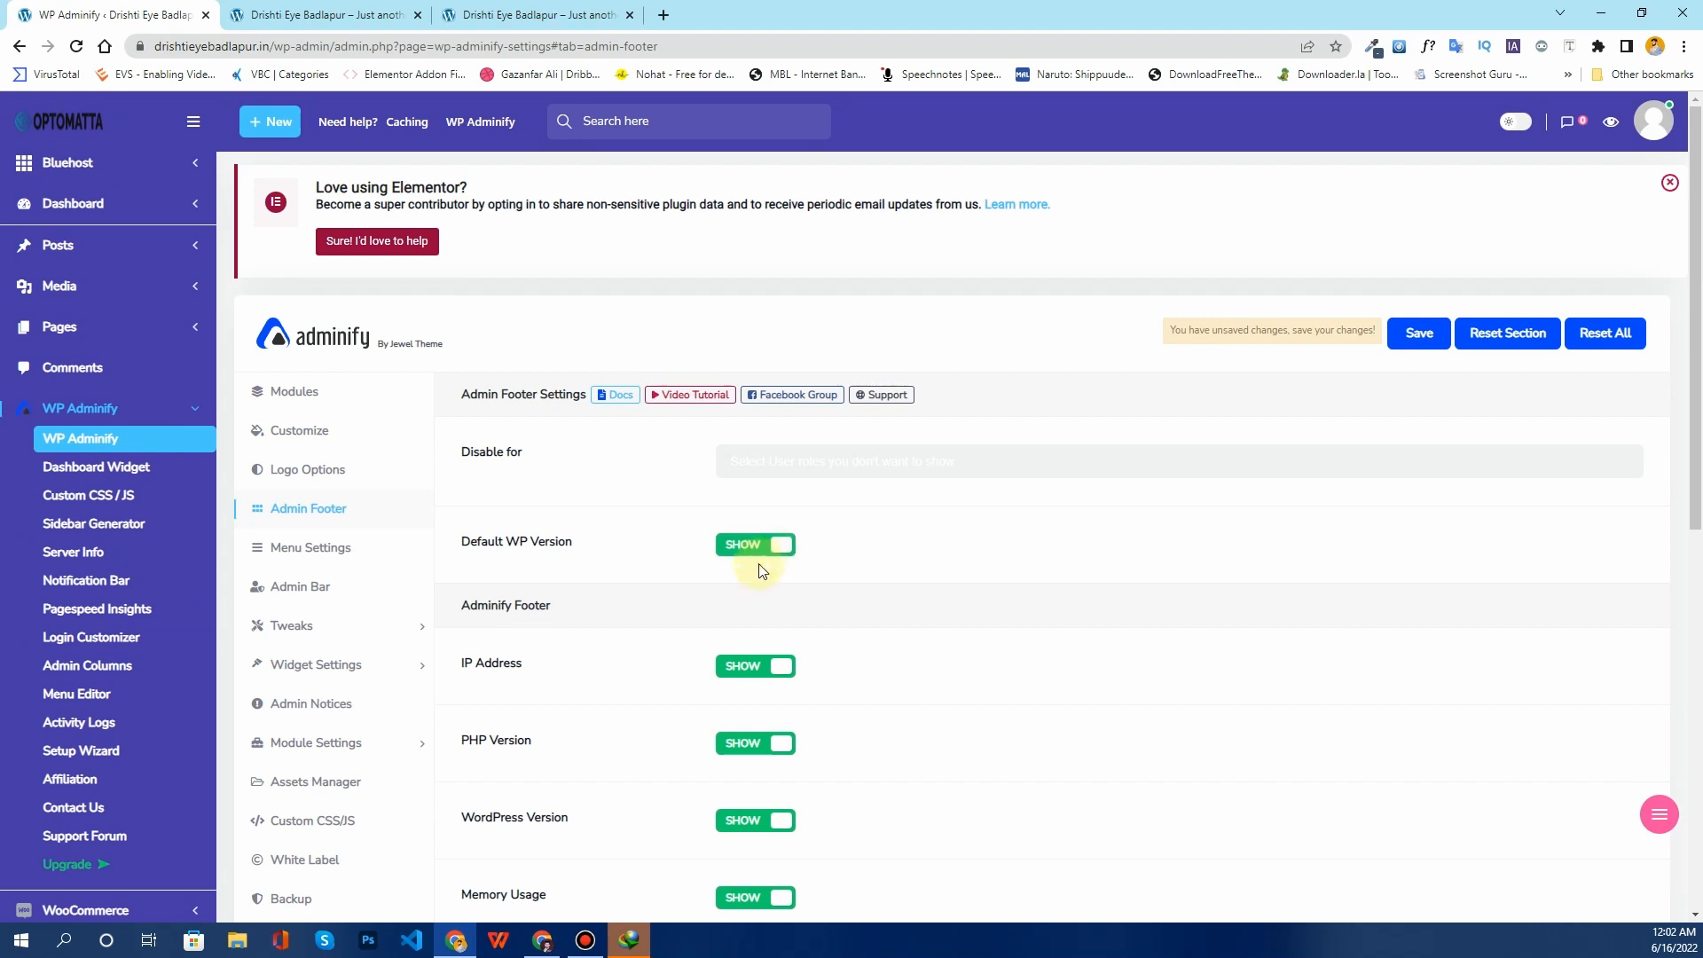
pyautogui.scroll(-8, 760, 570)
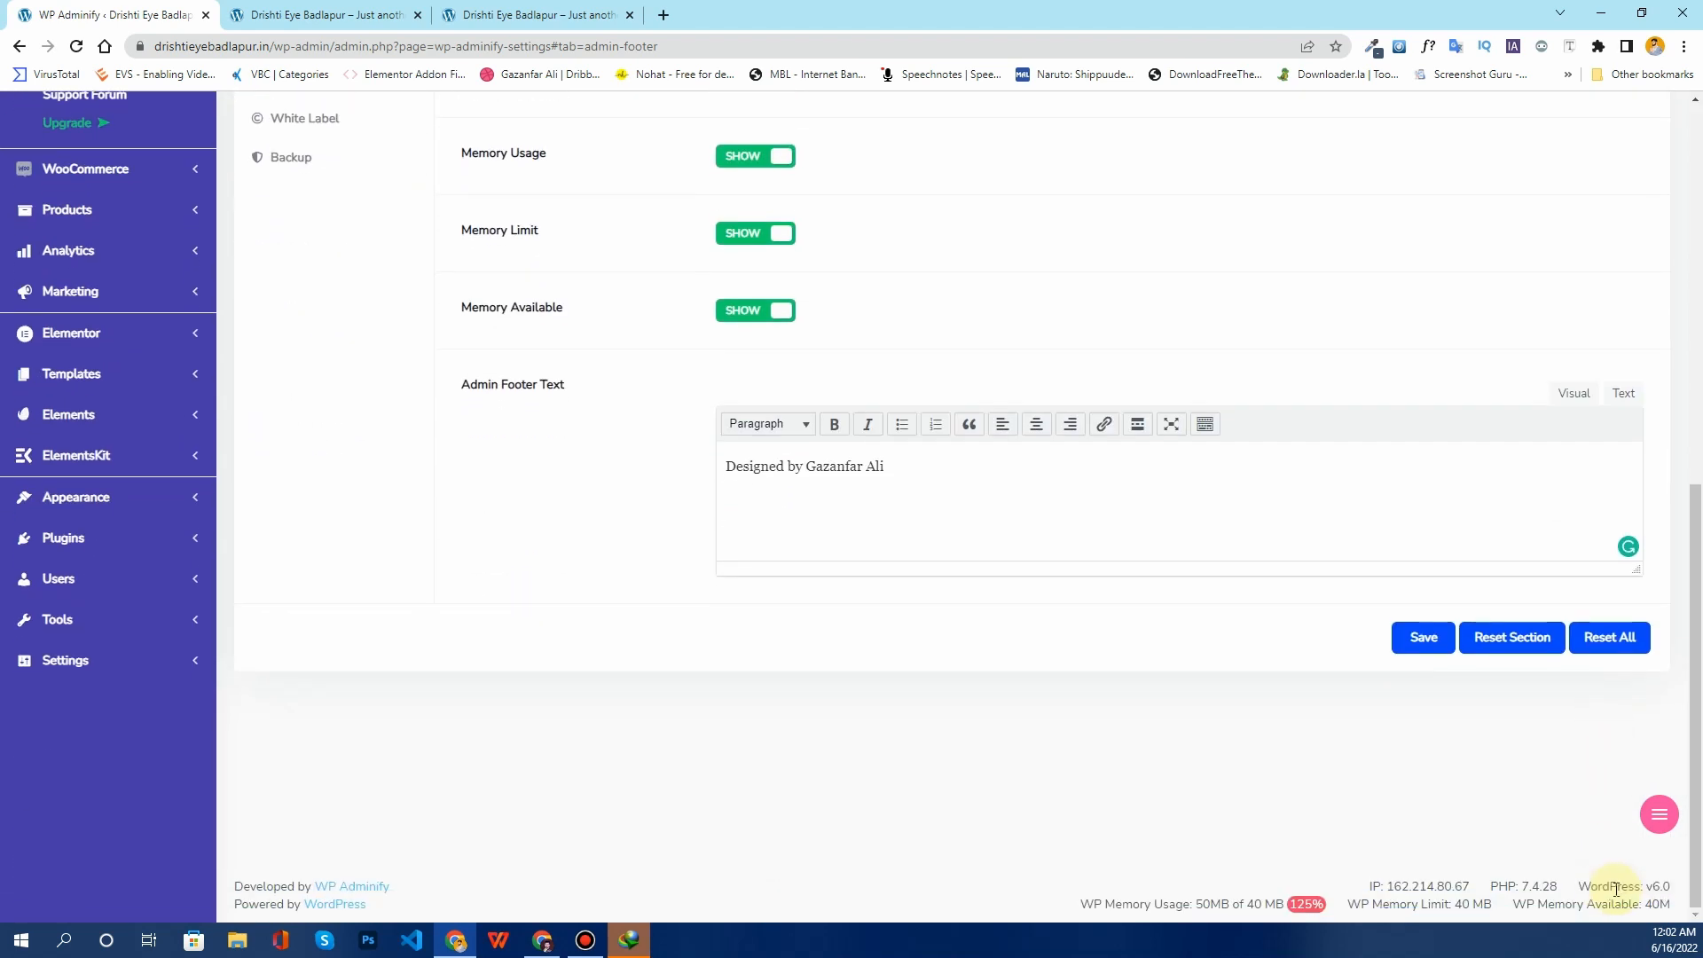
pyautogui.scroll(10, 570, 620)
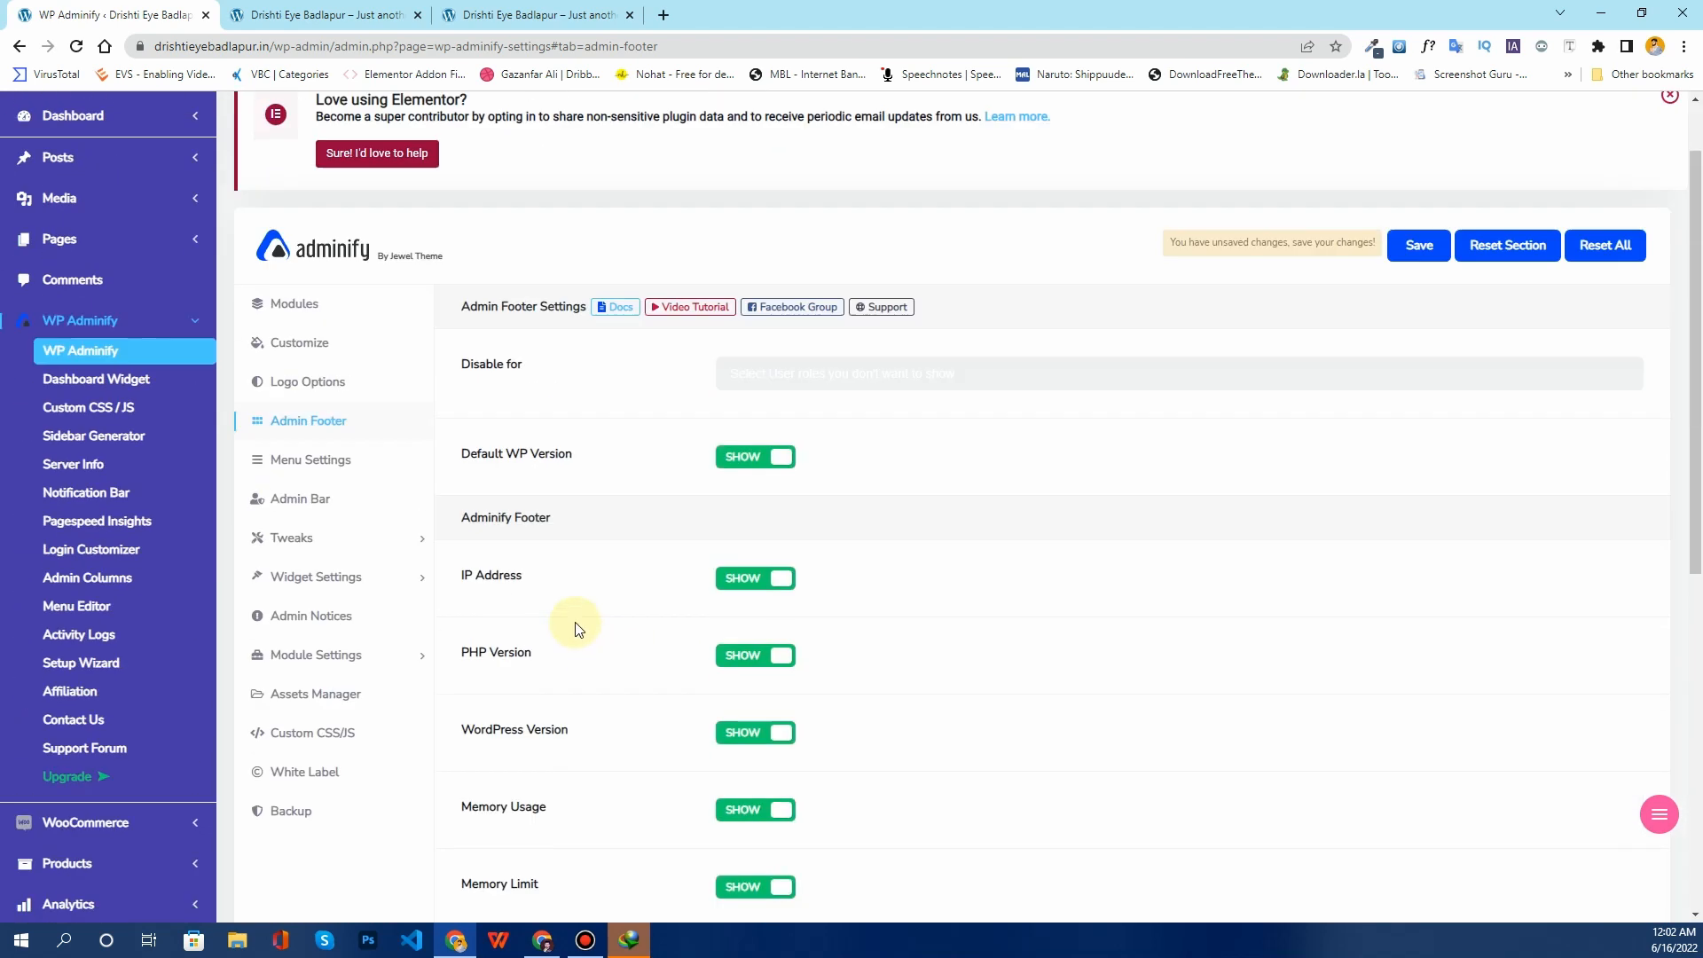
# Step: Hide the IP Address, PHP Version, WordPress Version, Memory Usage, Memory Limit and Memory Available in the Adminify Footer
pyautogui.scroll(-5, 764, 546)
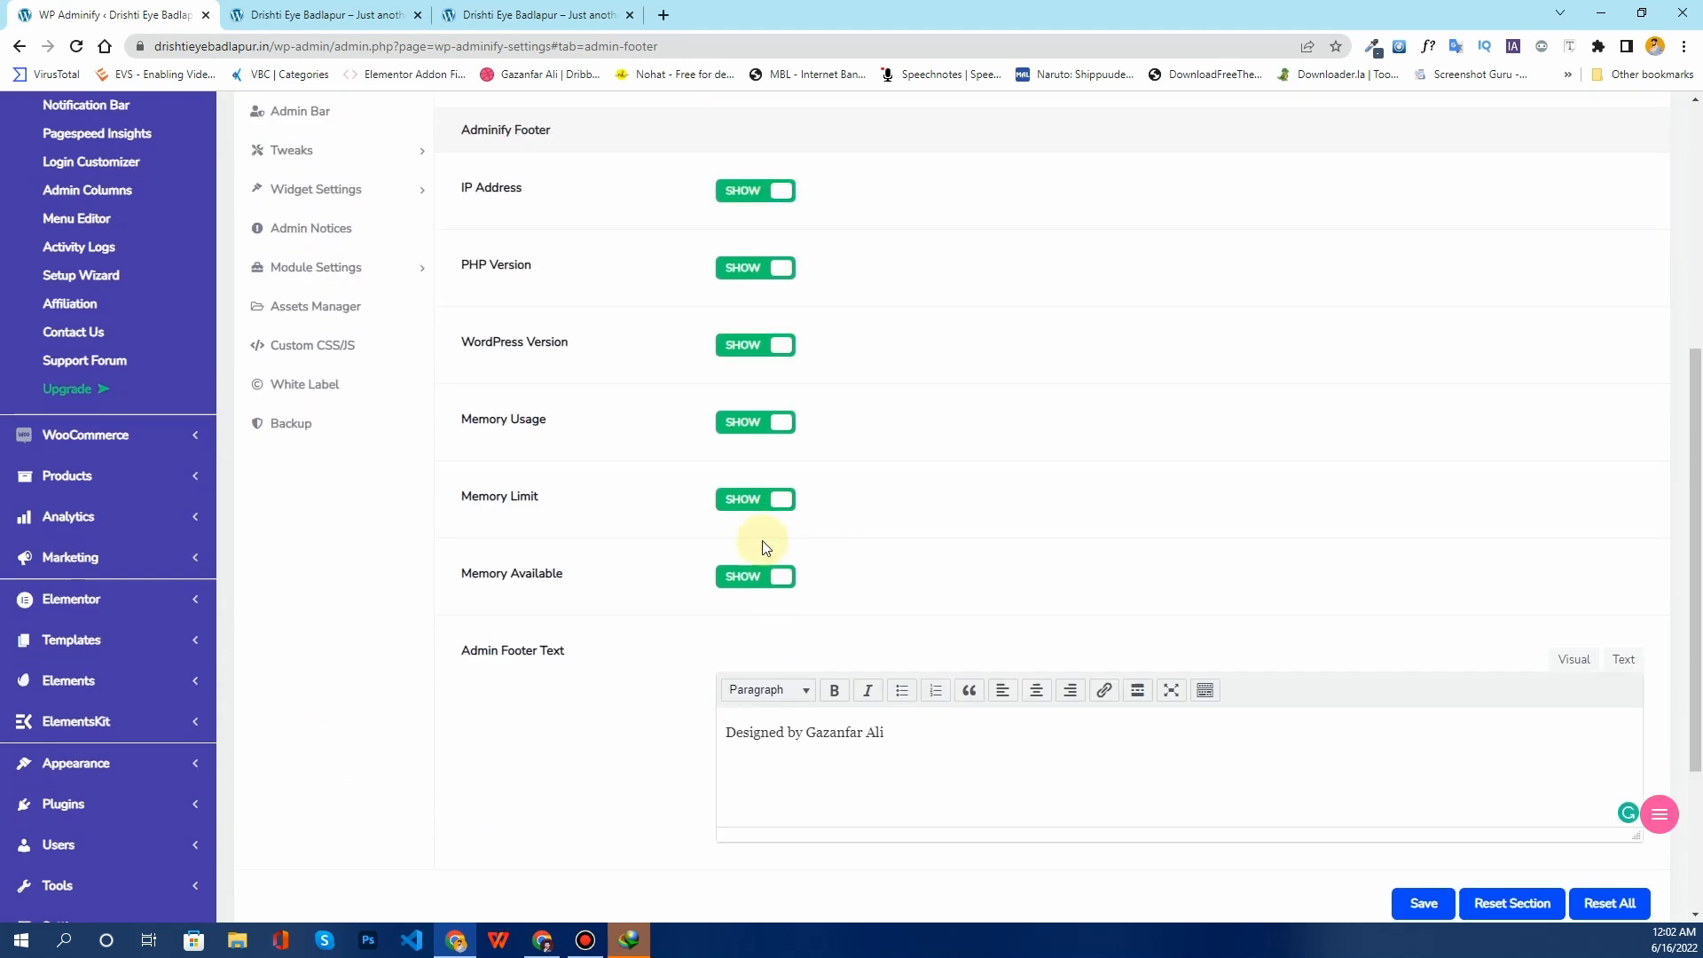
pyautogui.click(745, 197)
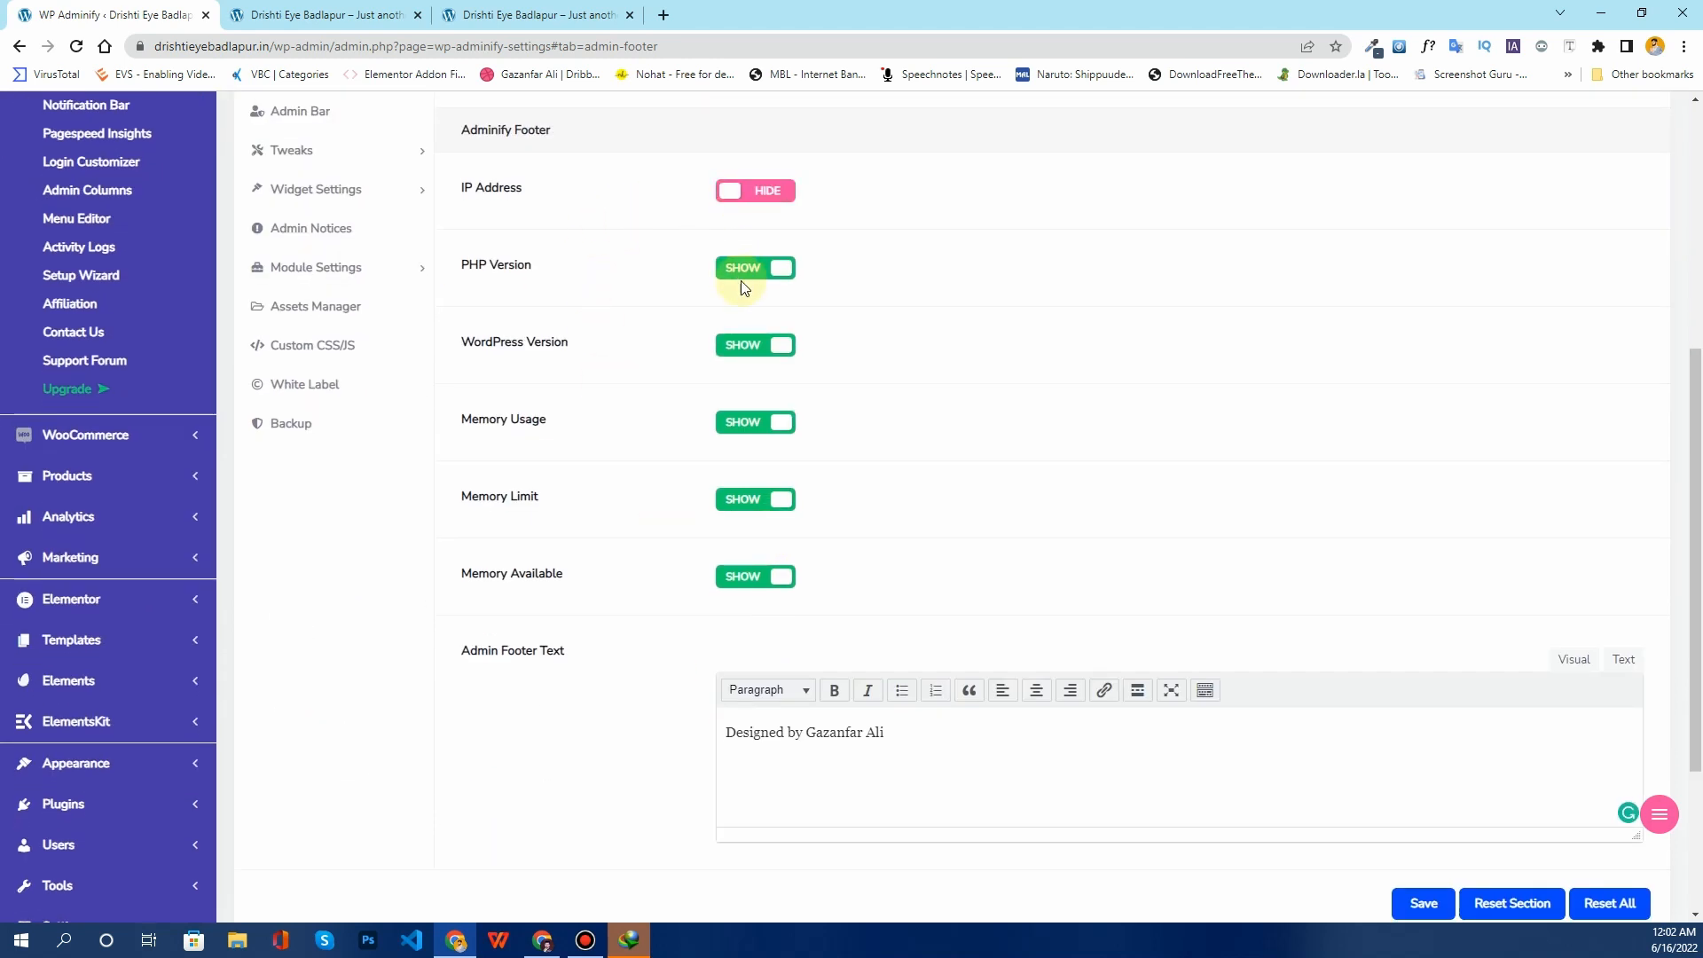
pyautogui.click(741, 282)
pyautogui.click(738, 352)
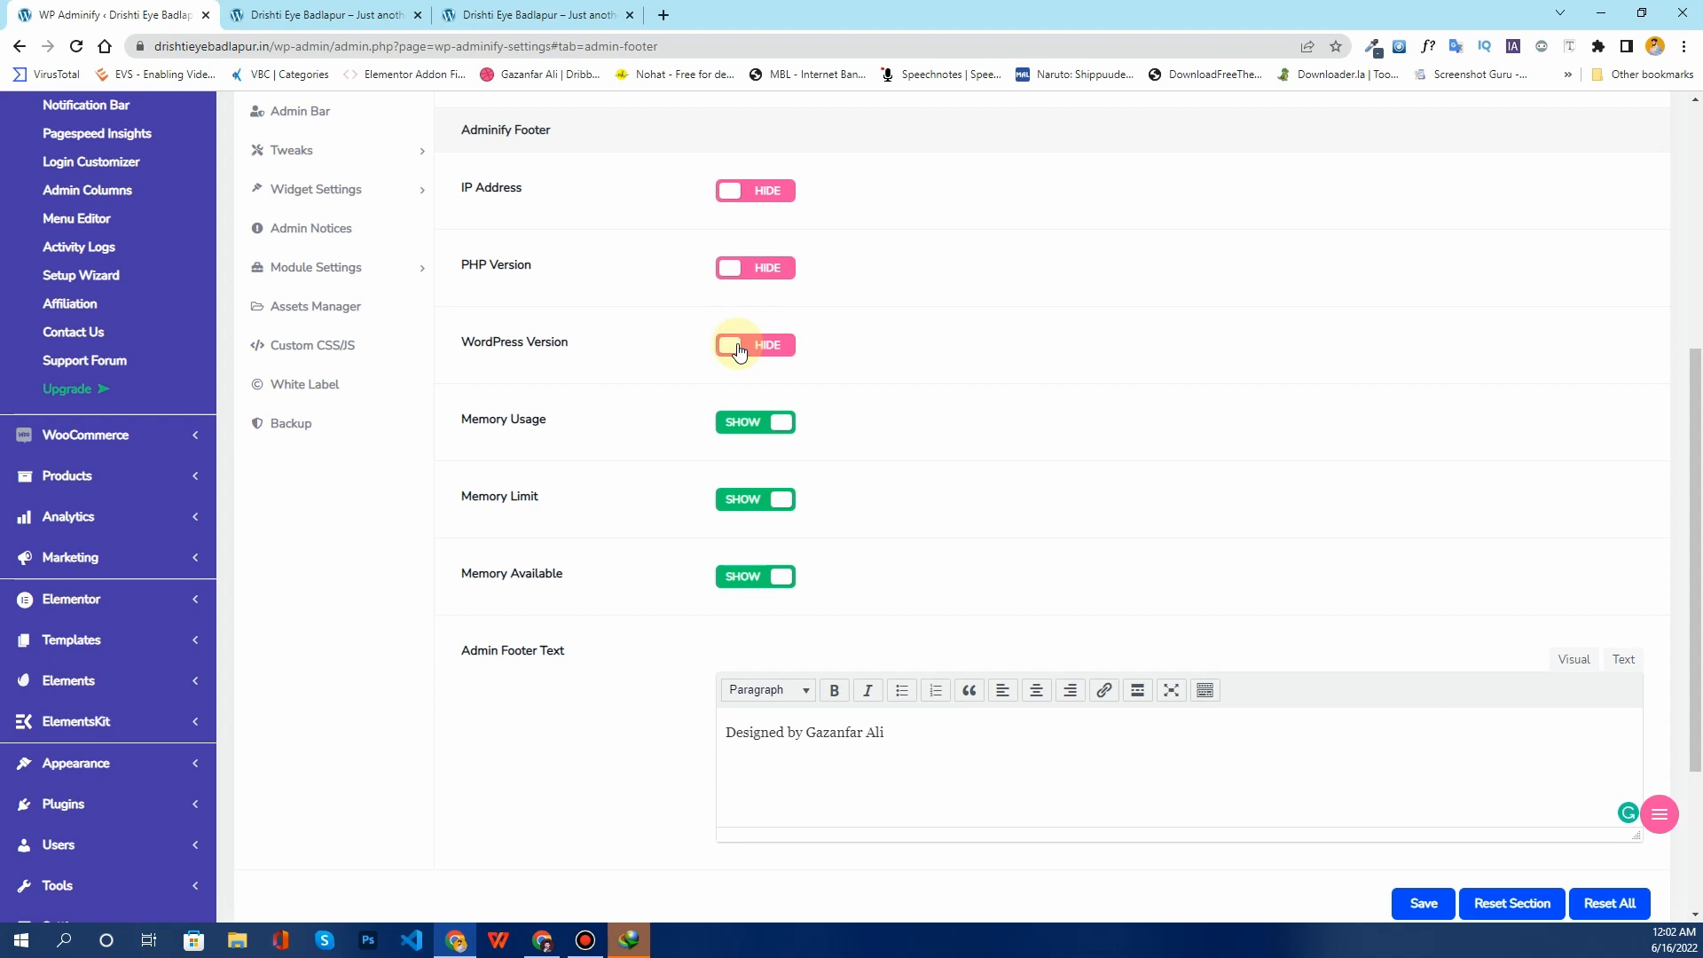
pyautogui.click(746, 430)
pyautogui.click(745, 494)
pyautogui.click(747, 576)
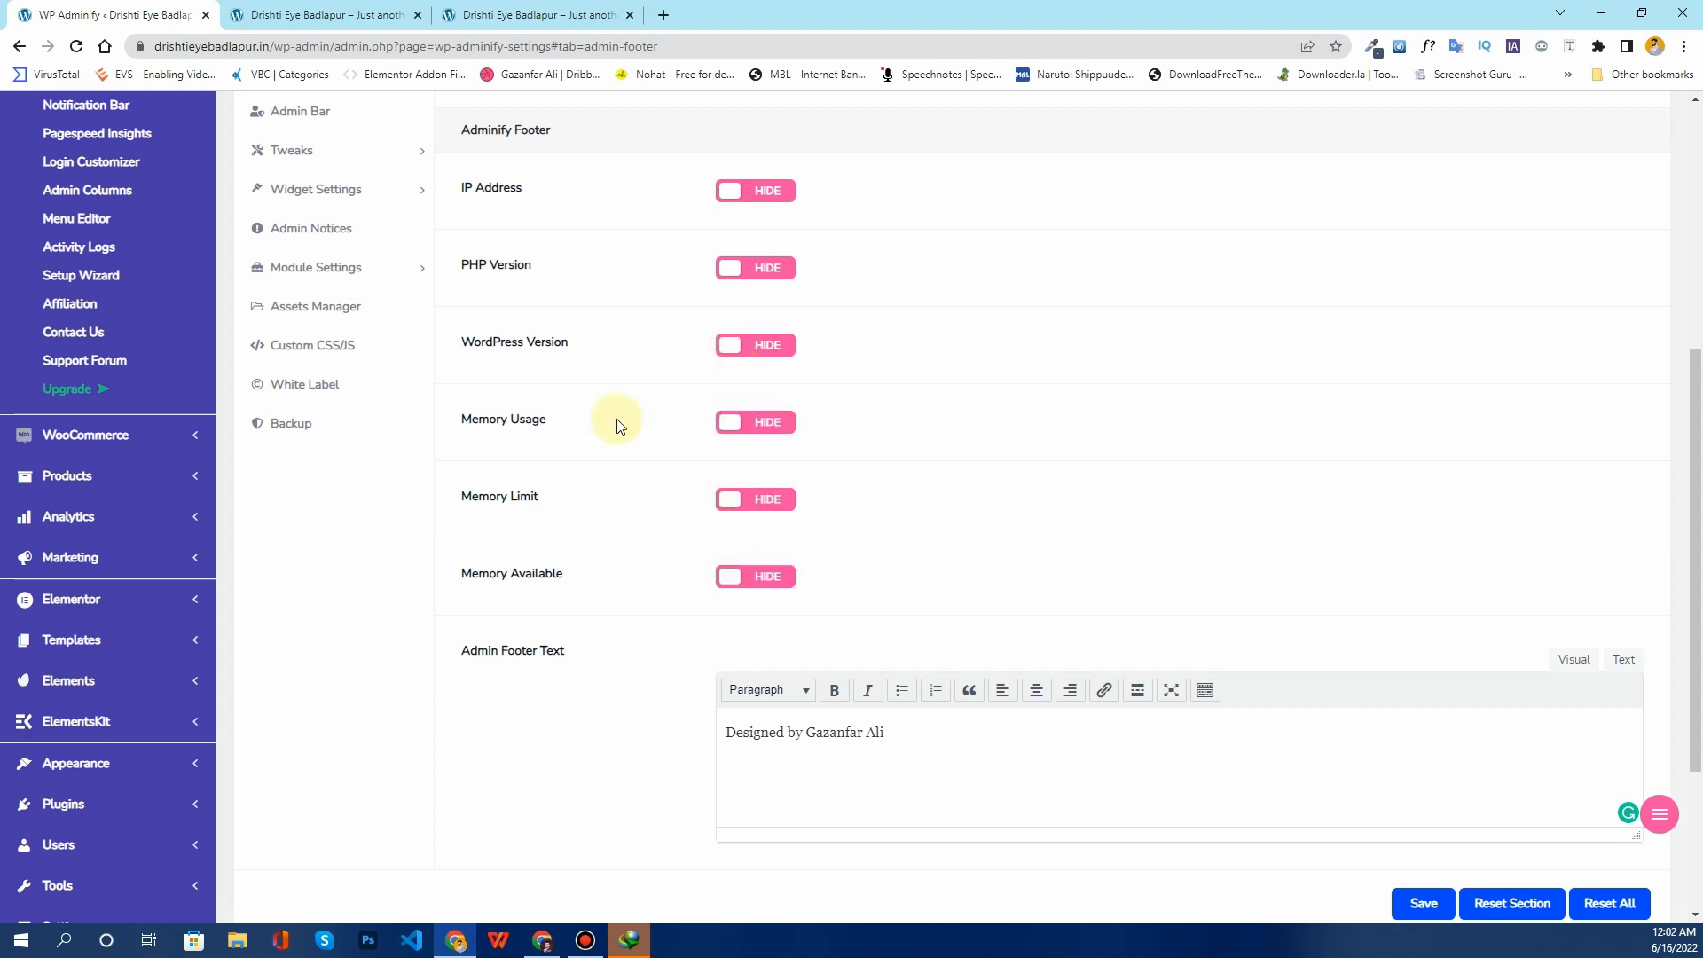
# Step: Set Default WP Version to Hide and save the Admin Footer settings
pyautogui.scroll(4, 656, 390)
pyautogui.click(735, 423)
pyautogui.scroll(-7, 1273, 469)
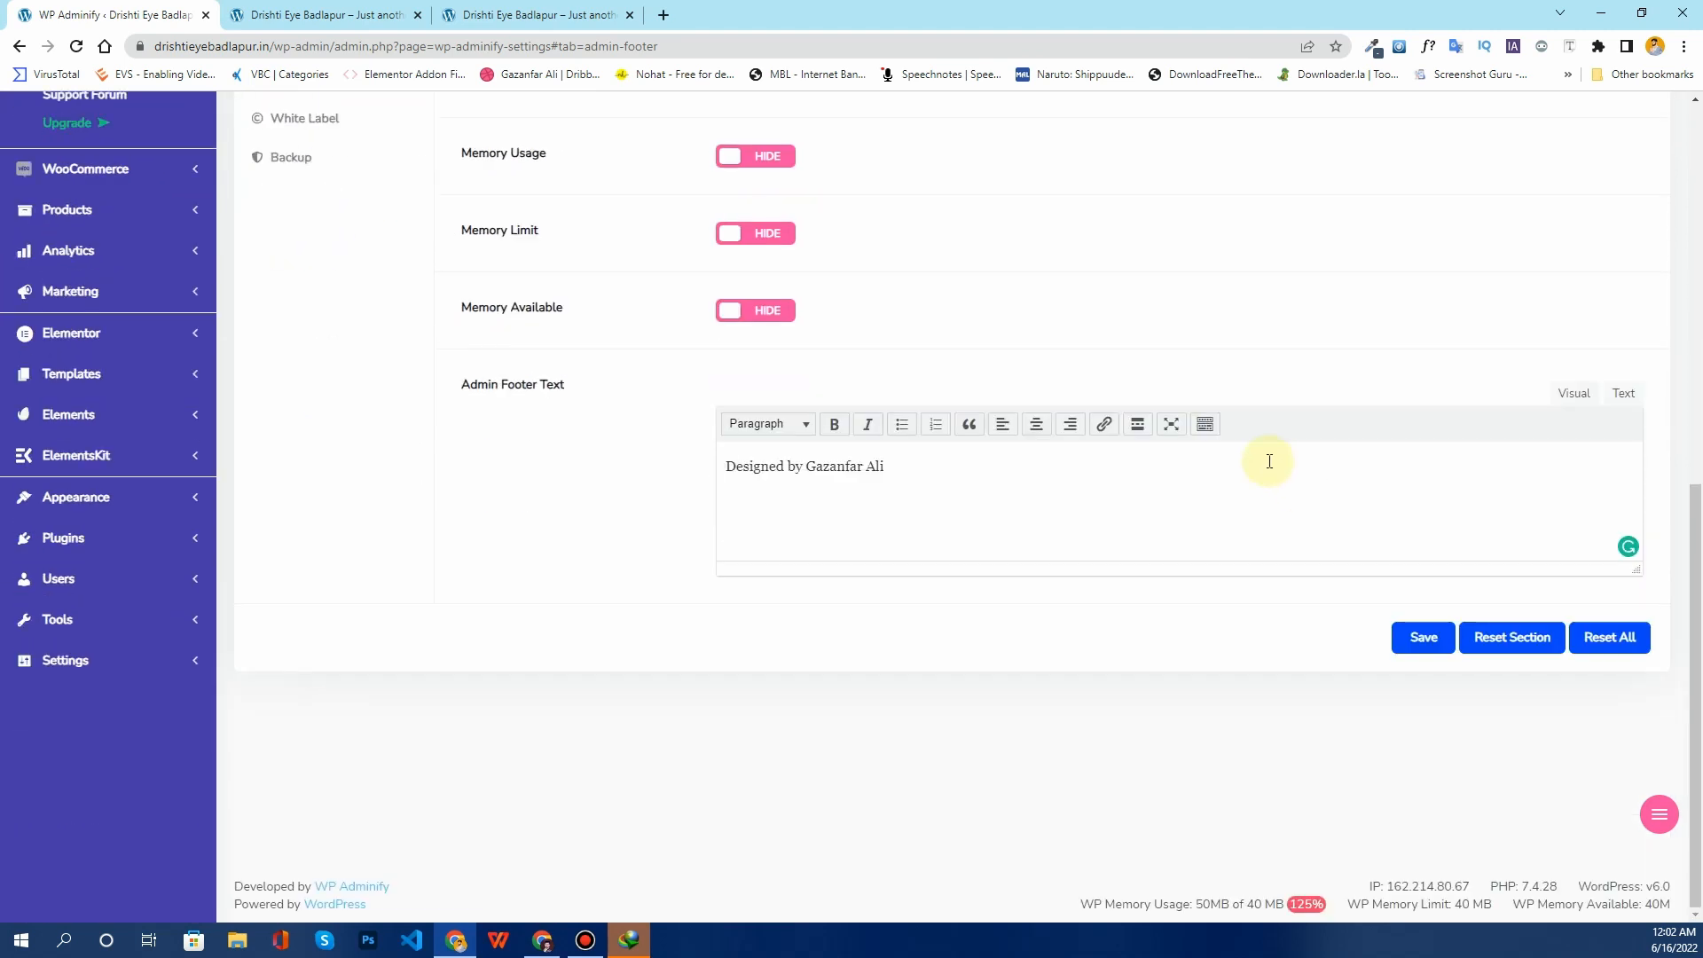
pyautogui.click(1429, 647)
pyautogui.click(1433, 650)
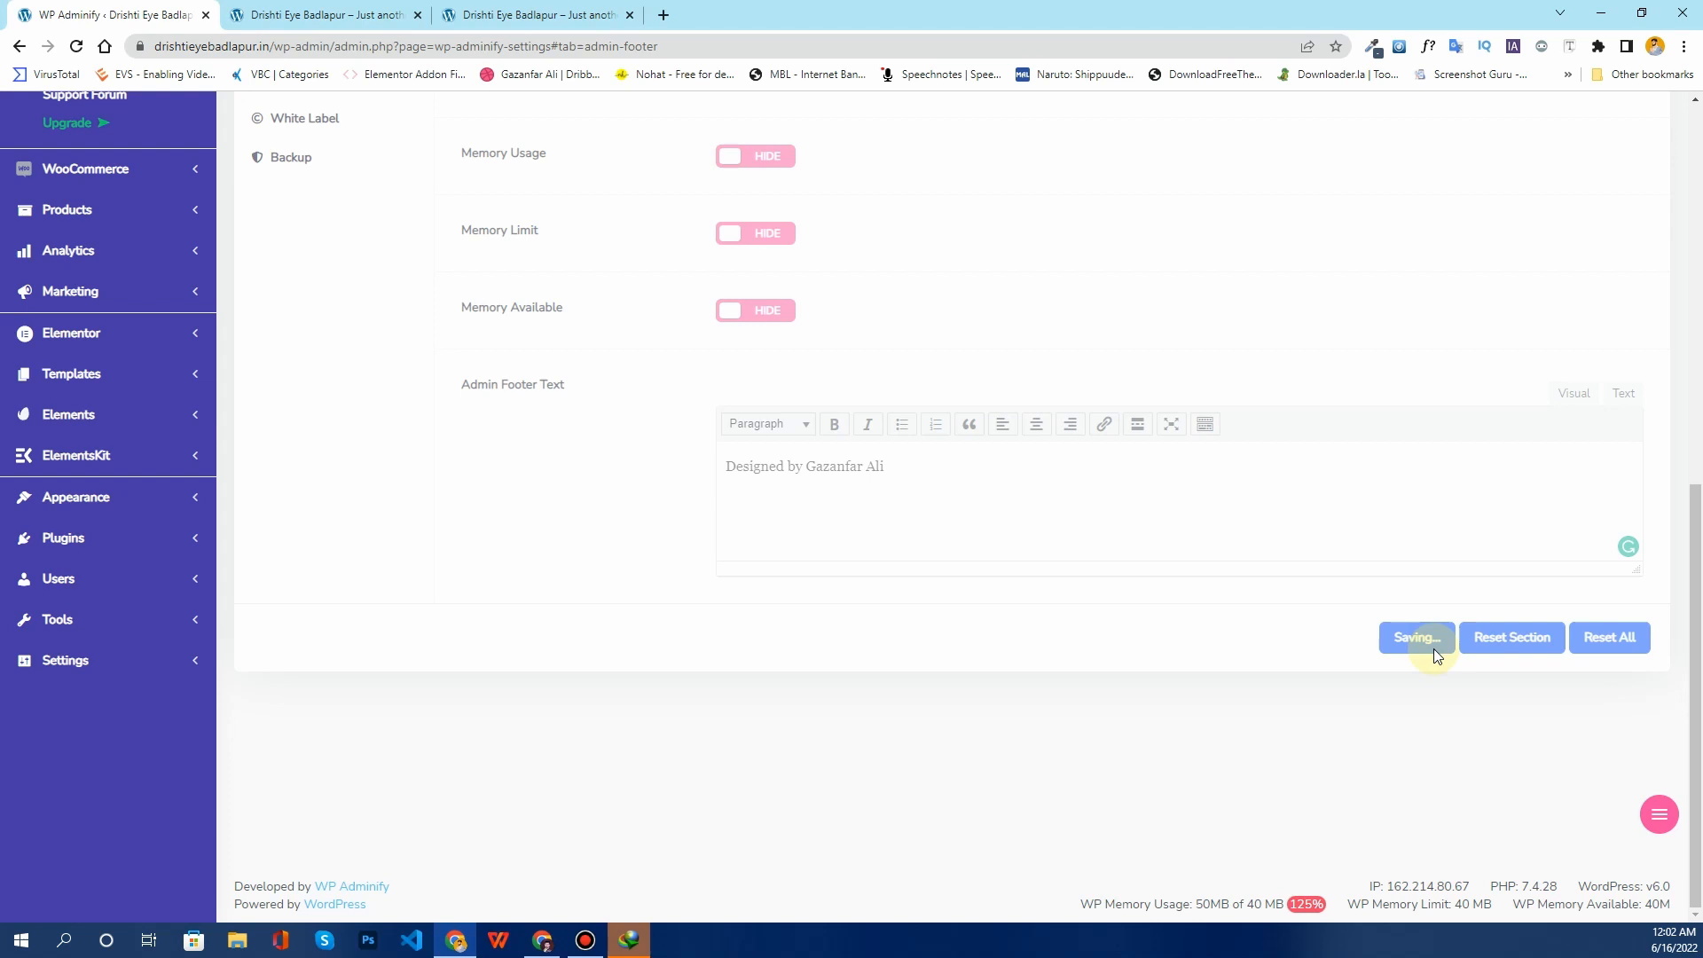
# Step: Reload the settings page and check the dashboard footer against the Admin Footer options
pyautogui.scroll(2, 470, 323)
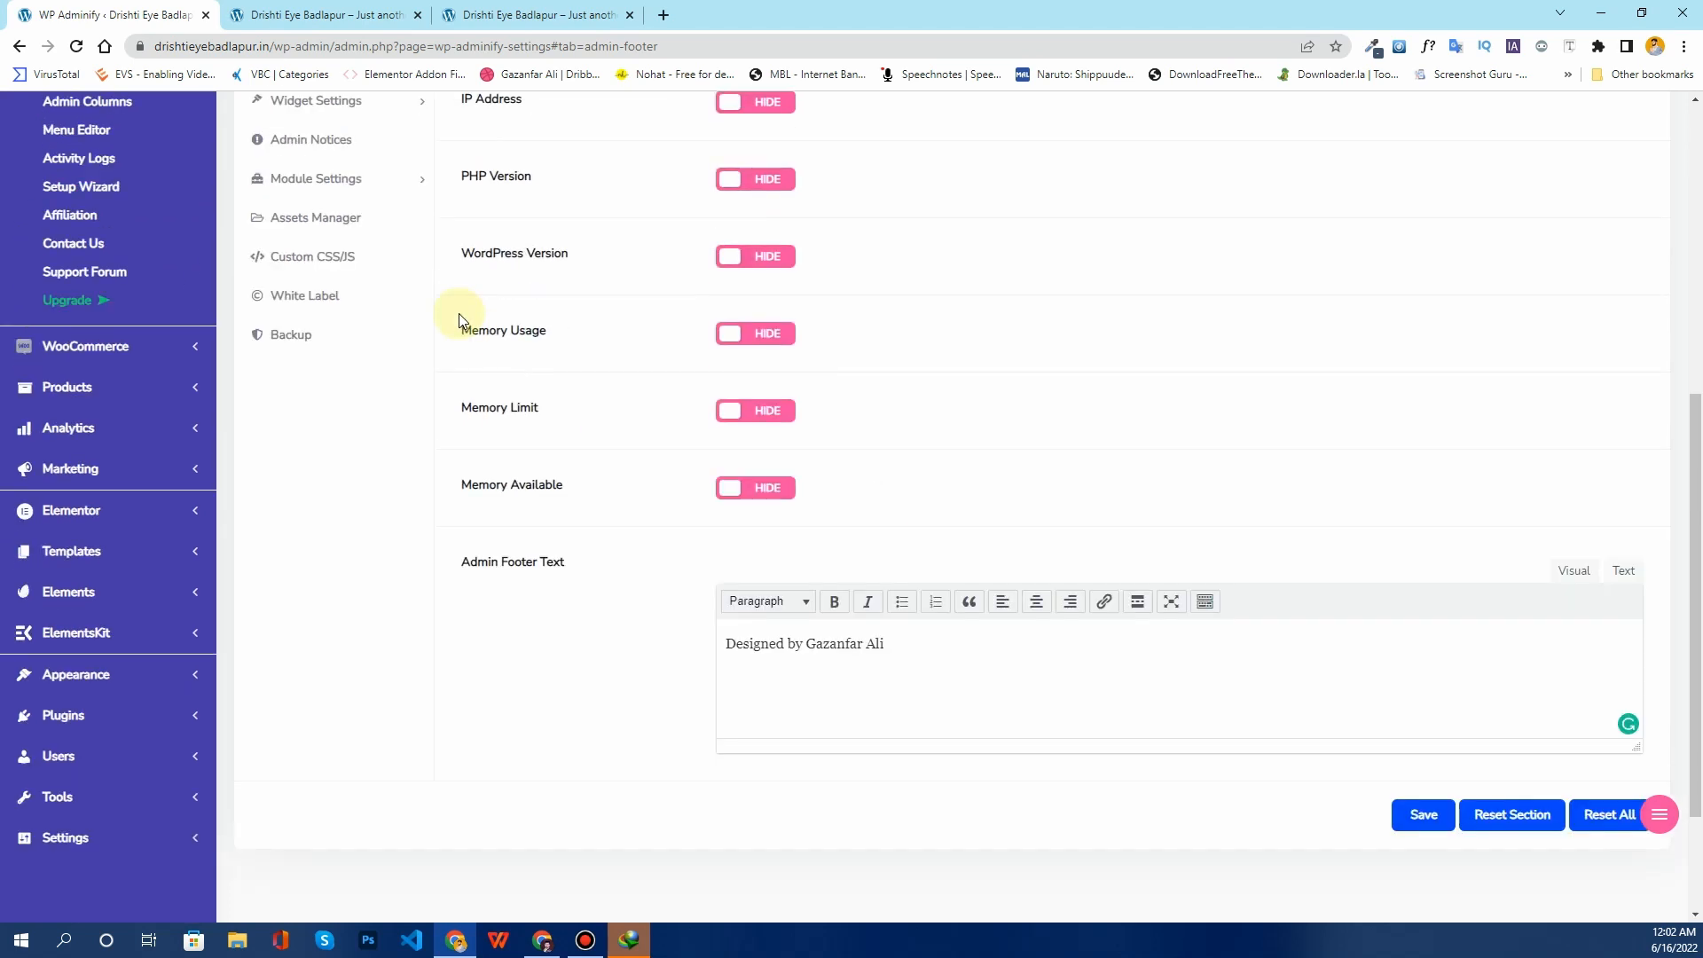
pyautogui.press('F5')
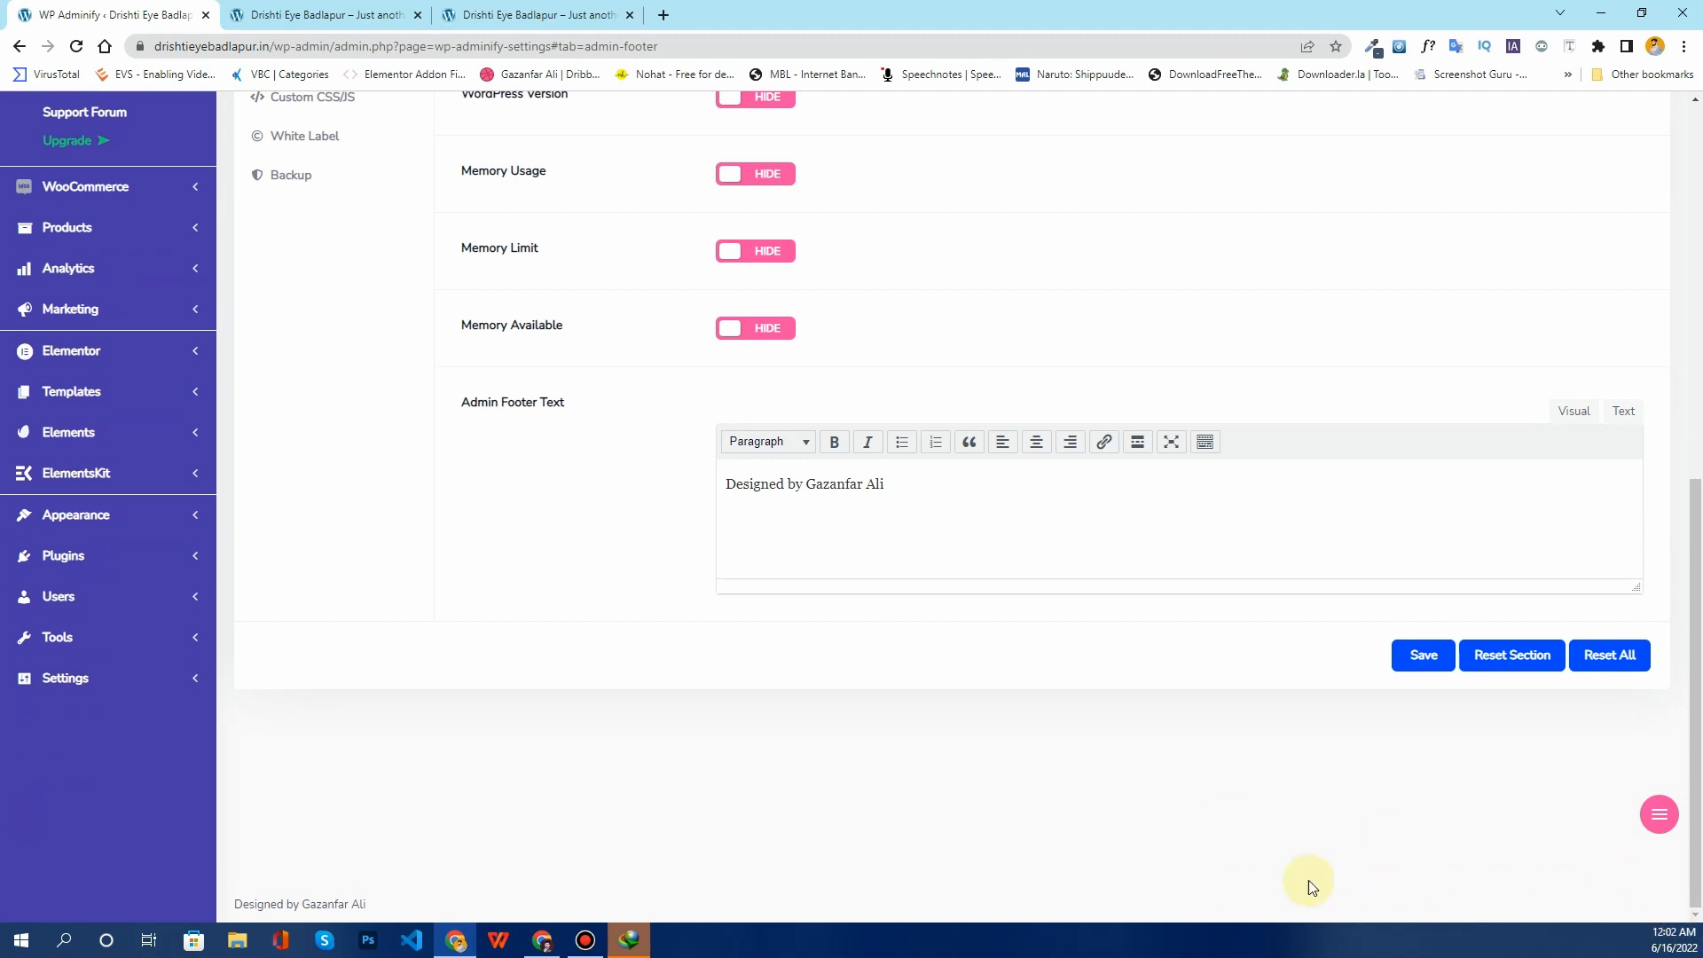
pyautogui.scroll(8, 478, 559)
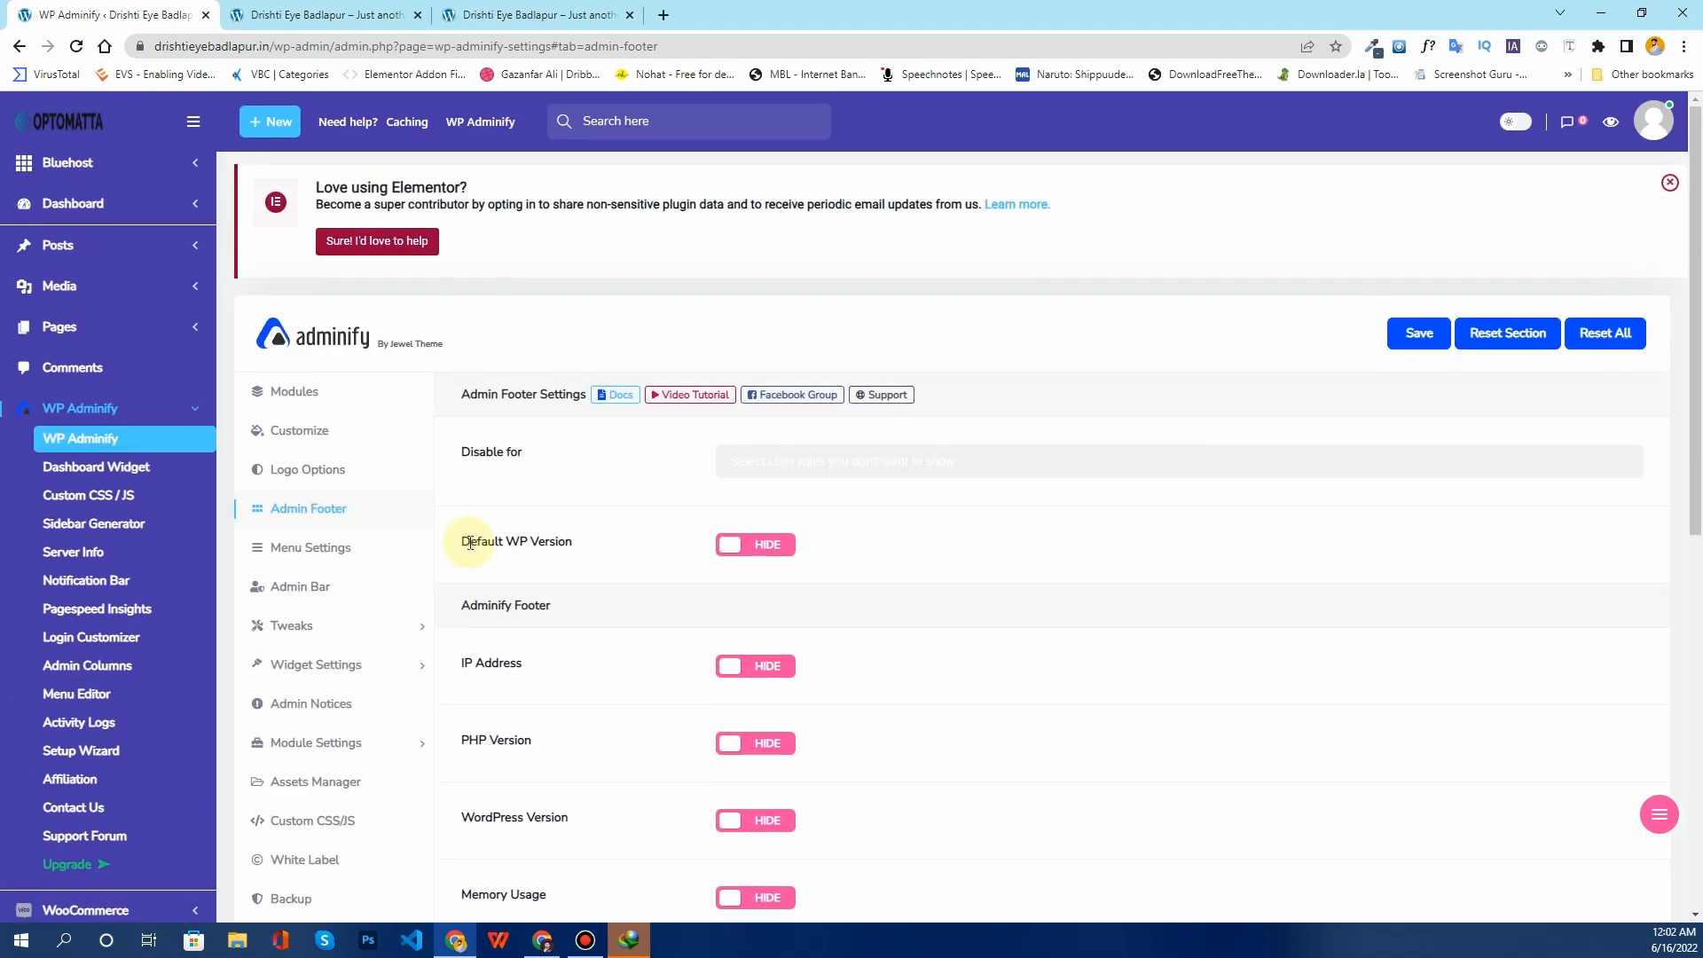
# Step: Open Menu Settings and review the menu type, sub menu, active menu and menu mode options
pyautogui.scroll(-2, 470, 543)
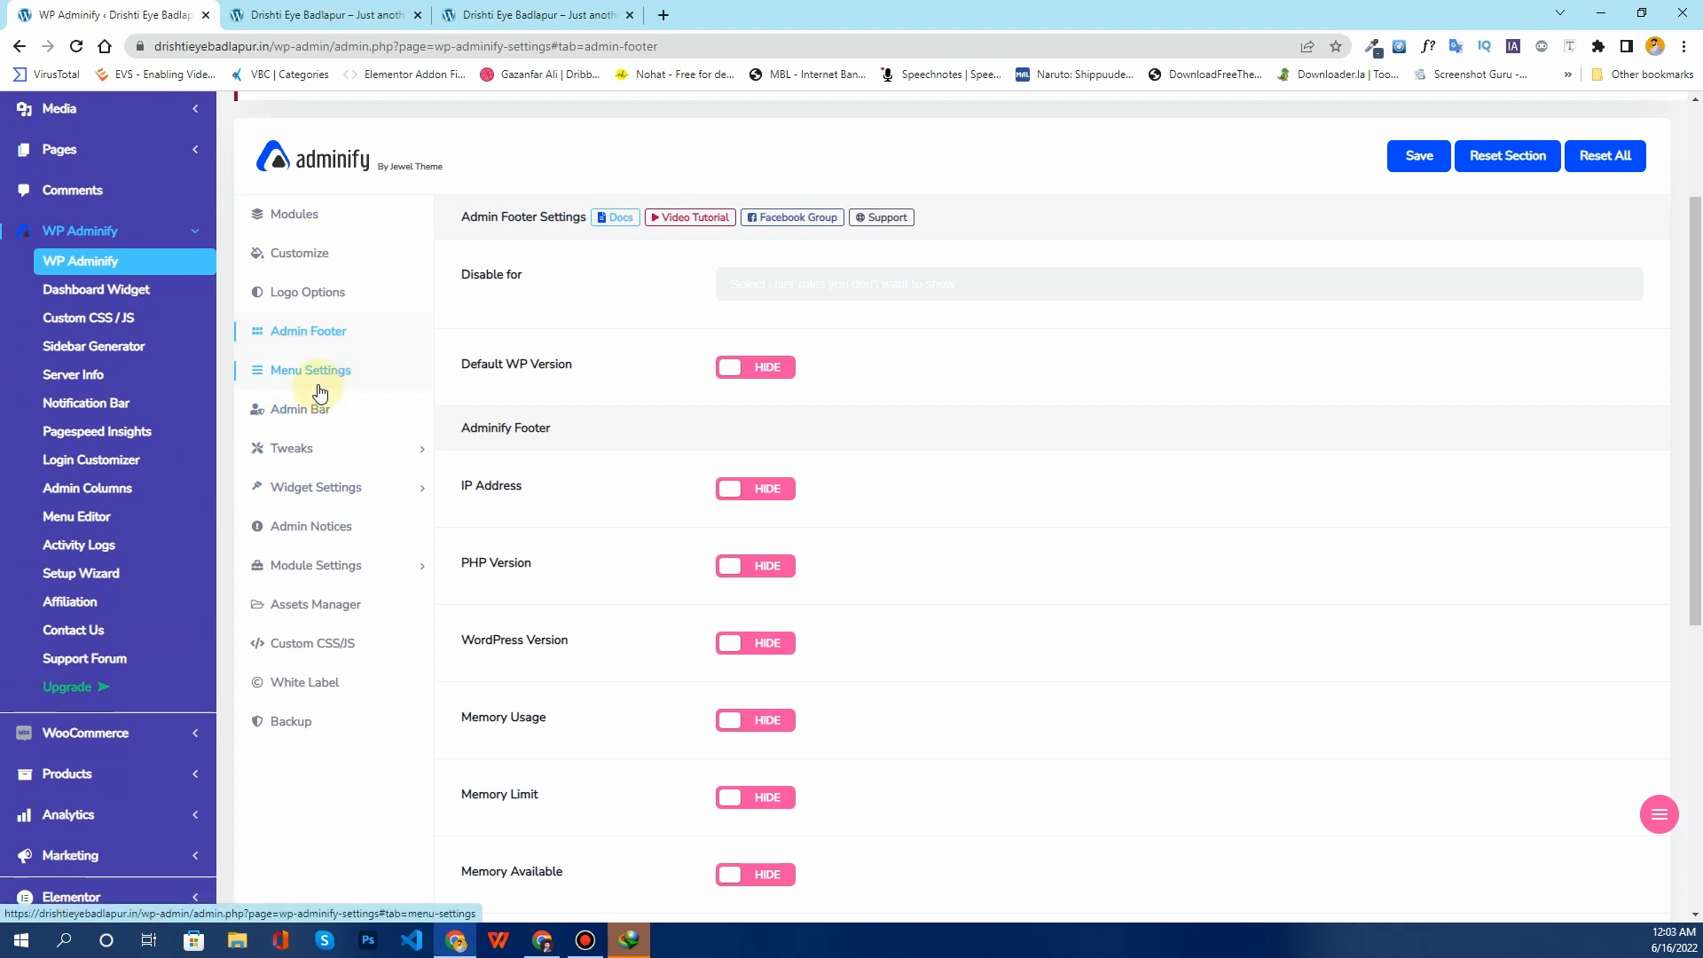
pyautogui.click(320, 393)
pyautogui.scroll(4, 600, 449)
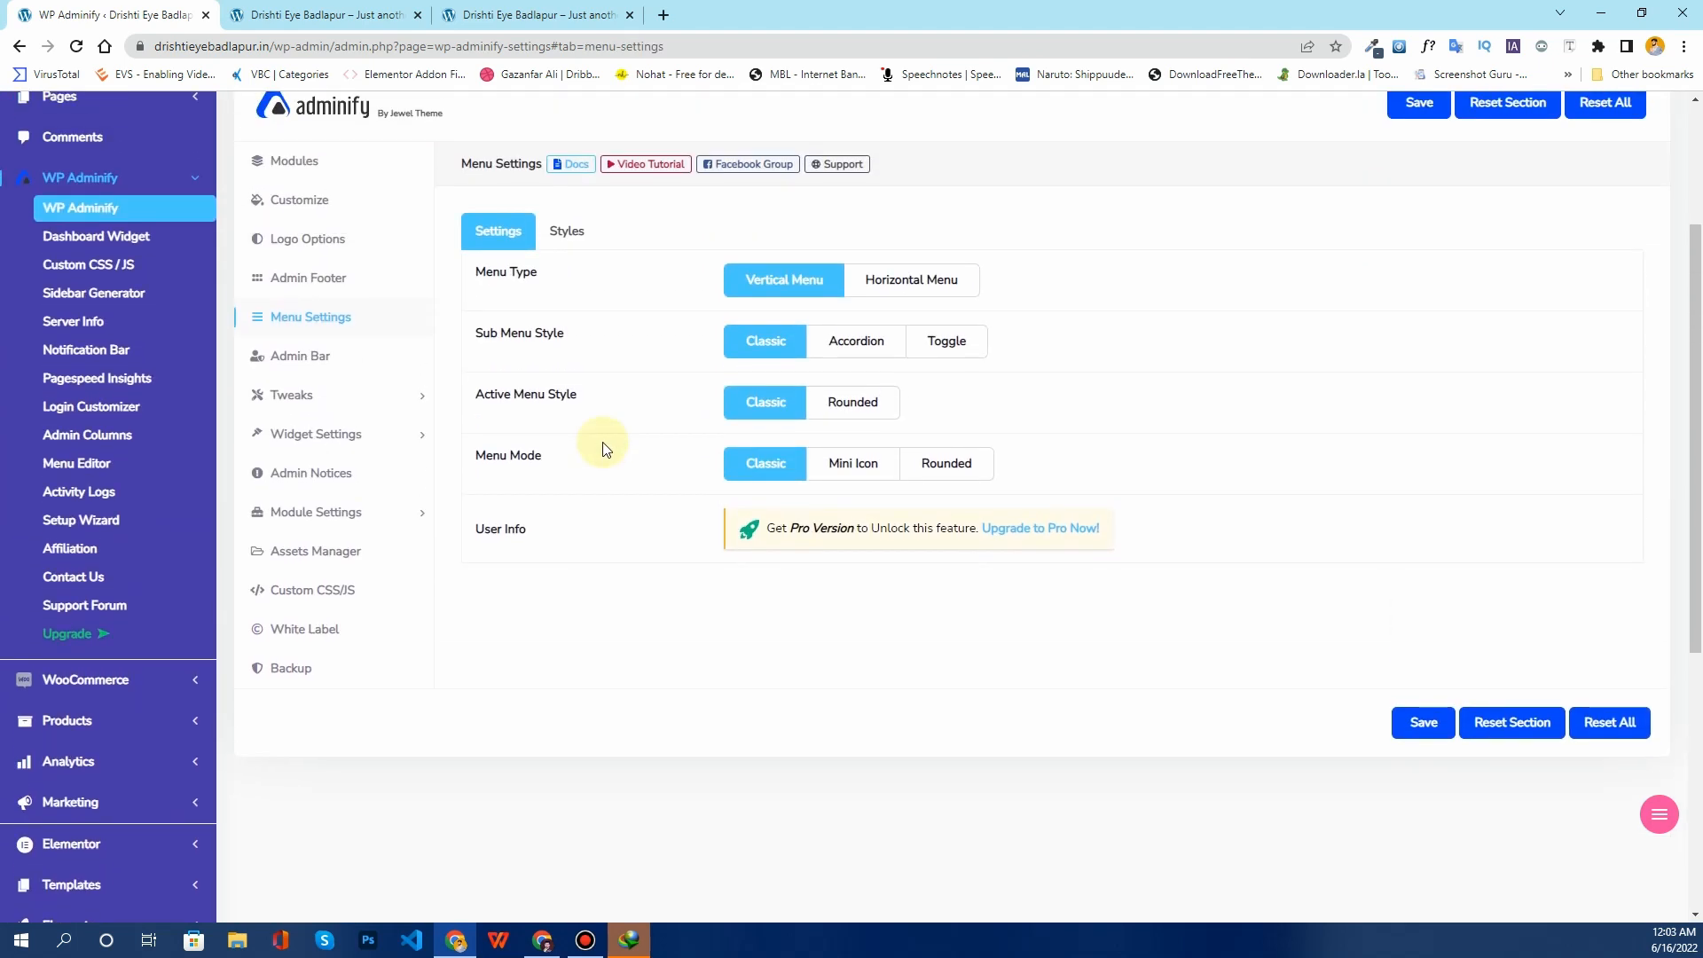
pyautogui.scroll(1, 602, 449)
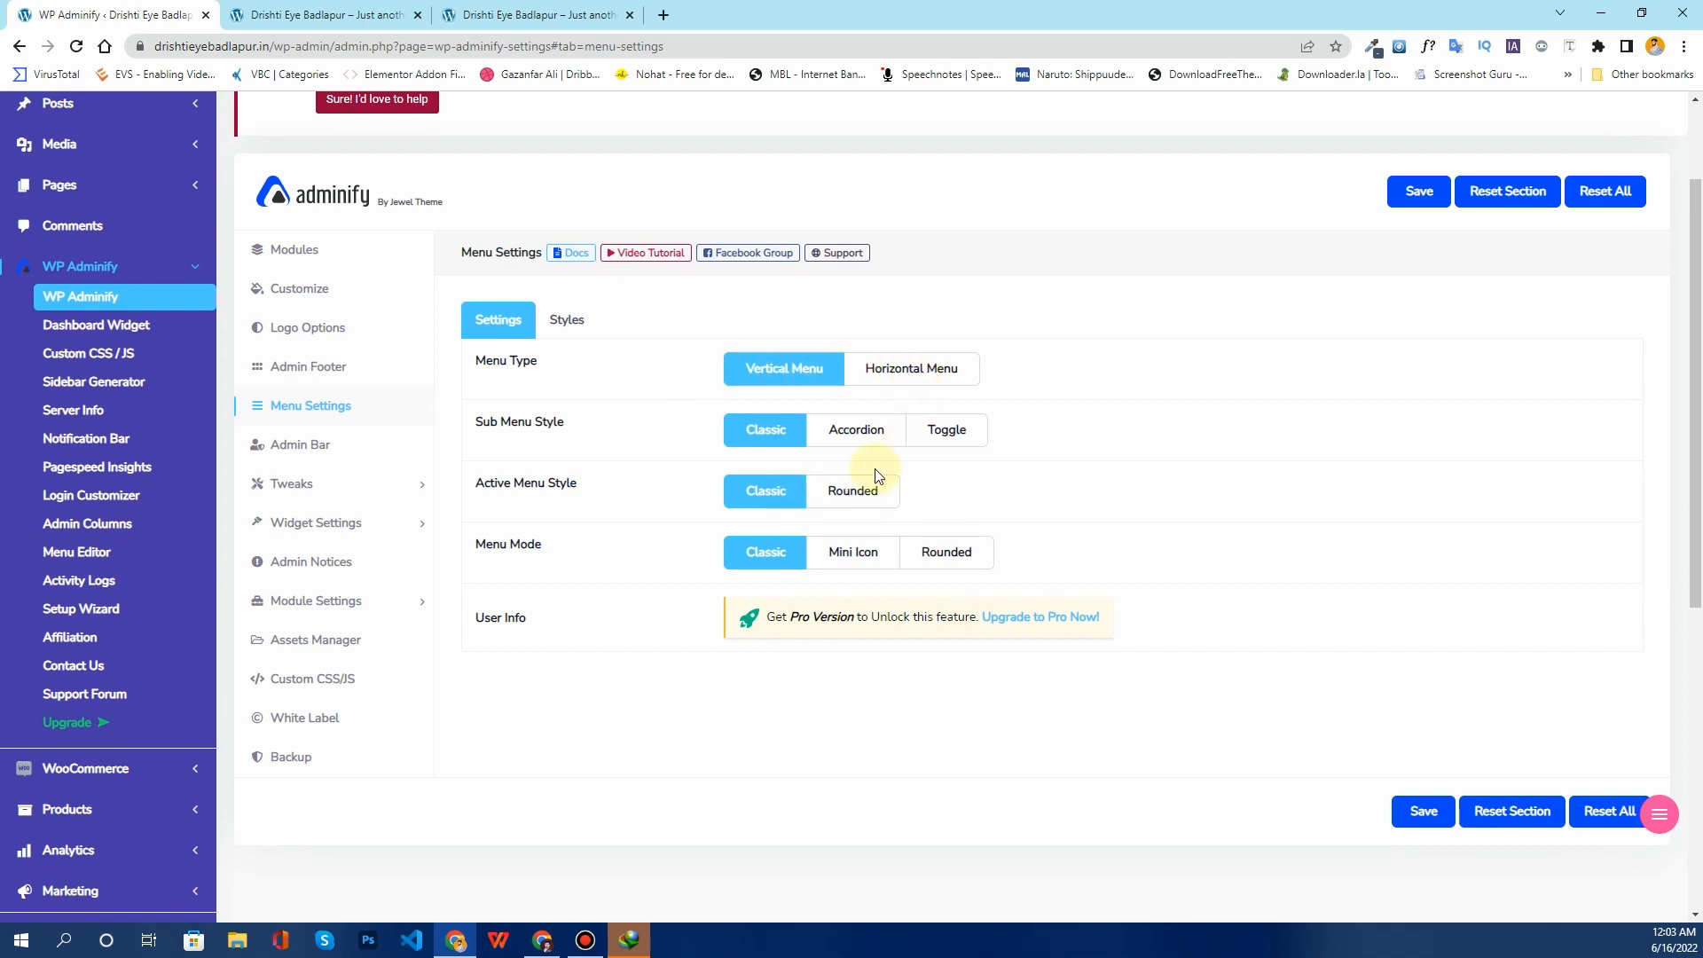
# Step: Switch the Menu Type to Horizontal Menu, review its options, and return it to Vertical Menu
pyautogui.click(898, 373)
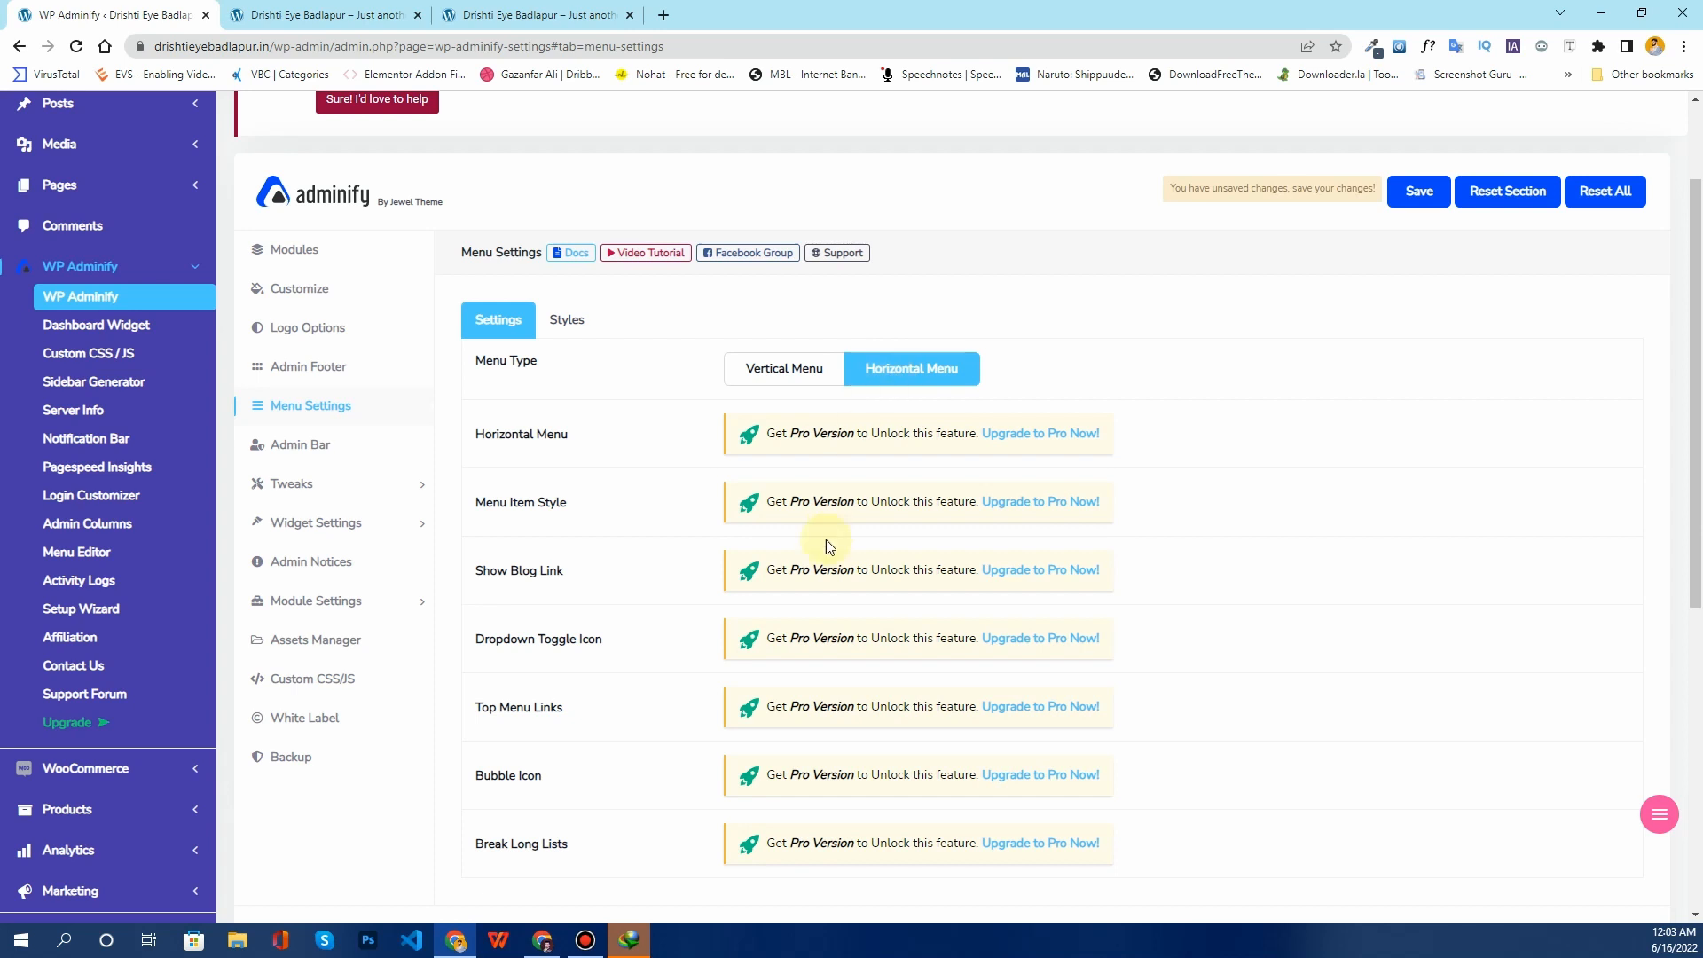
pyautogui.scroll(-5, 828, 544)
pyautogui.scroll(3, 816, 598)
pyautogui.scroll(2, 818, 601)
pyautogui.click(796, 375)
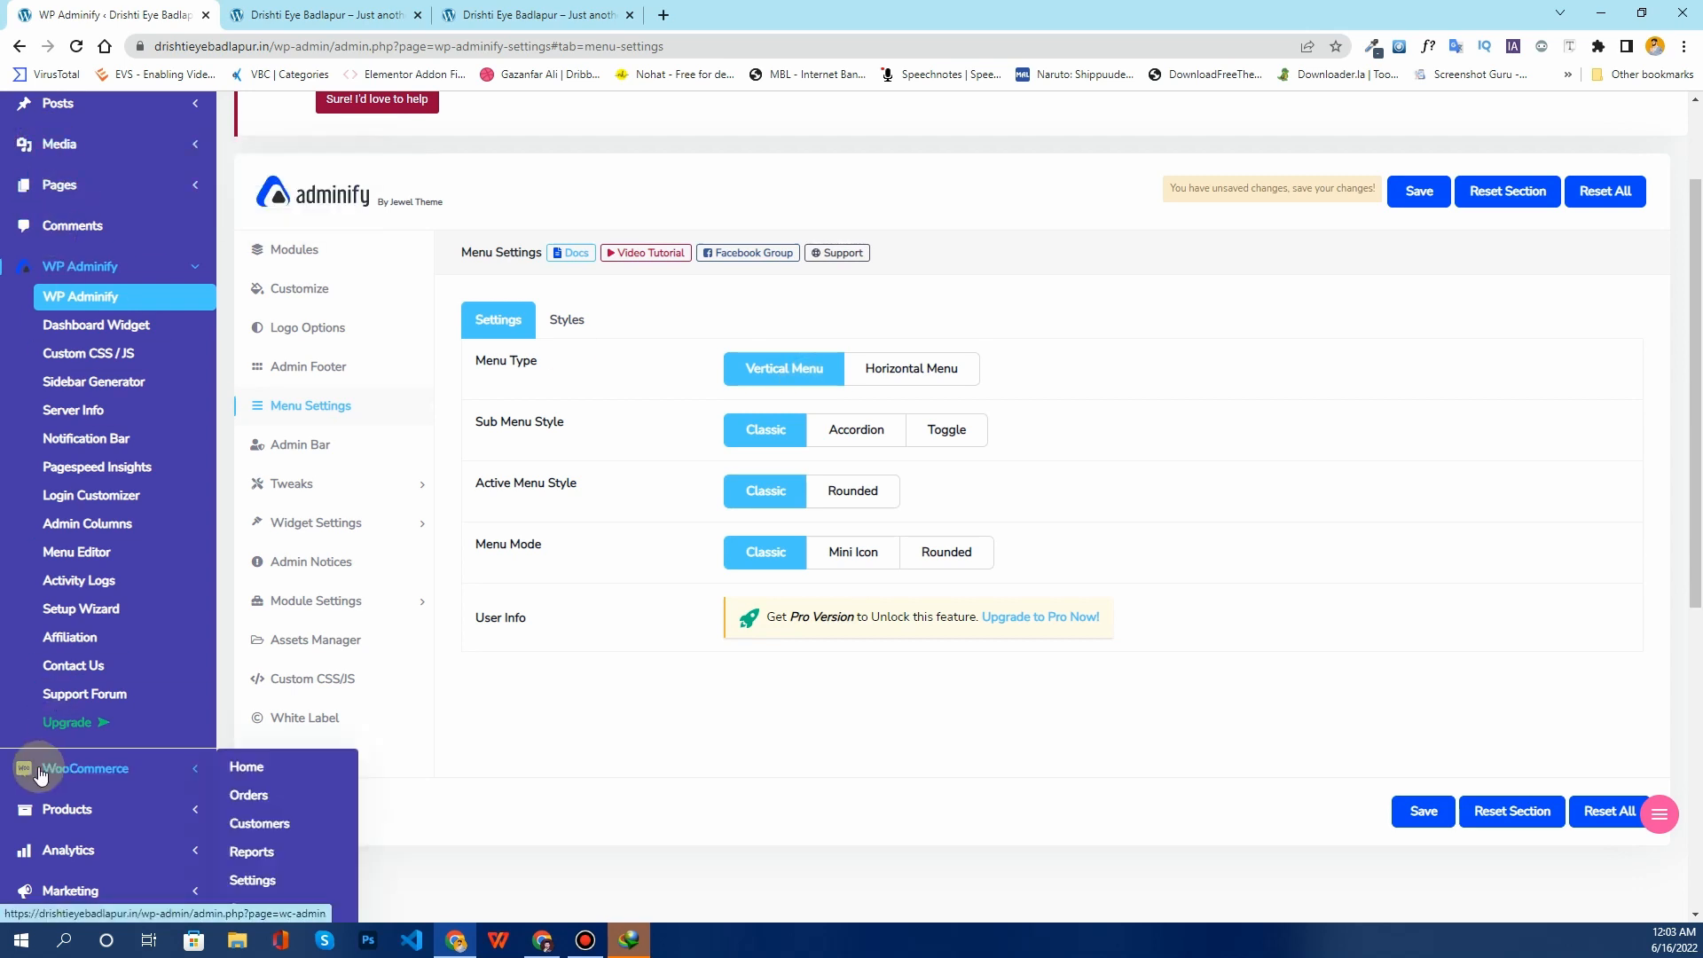
# Step: Set the Sub Menu Style to Accordion after trying Toggle, and save the Menu Settings
pyautogui.scroll(1, 110, 734)
pyautogui.scroll(1, 111, 734)
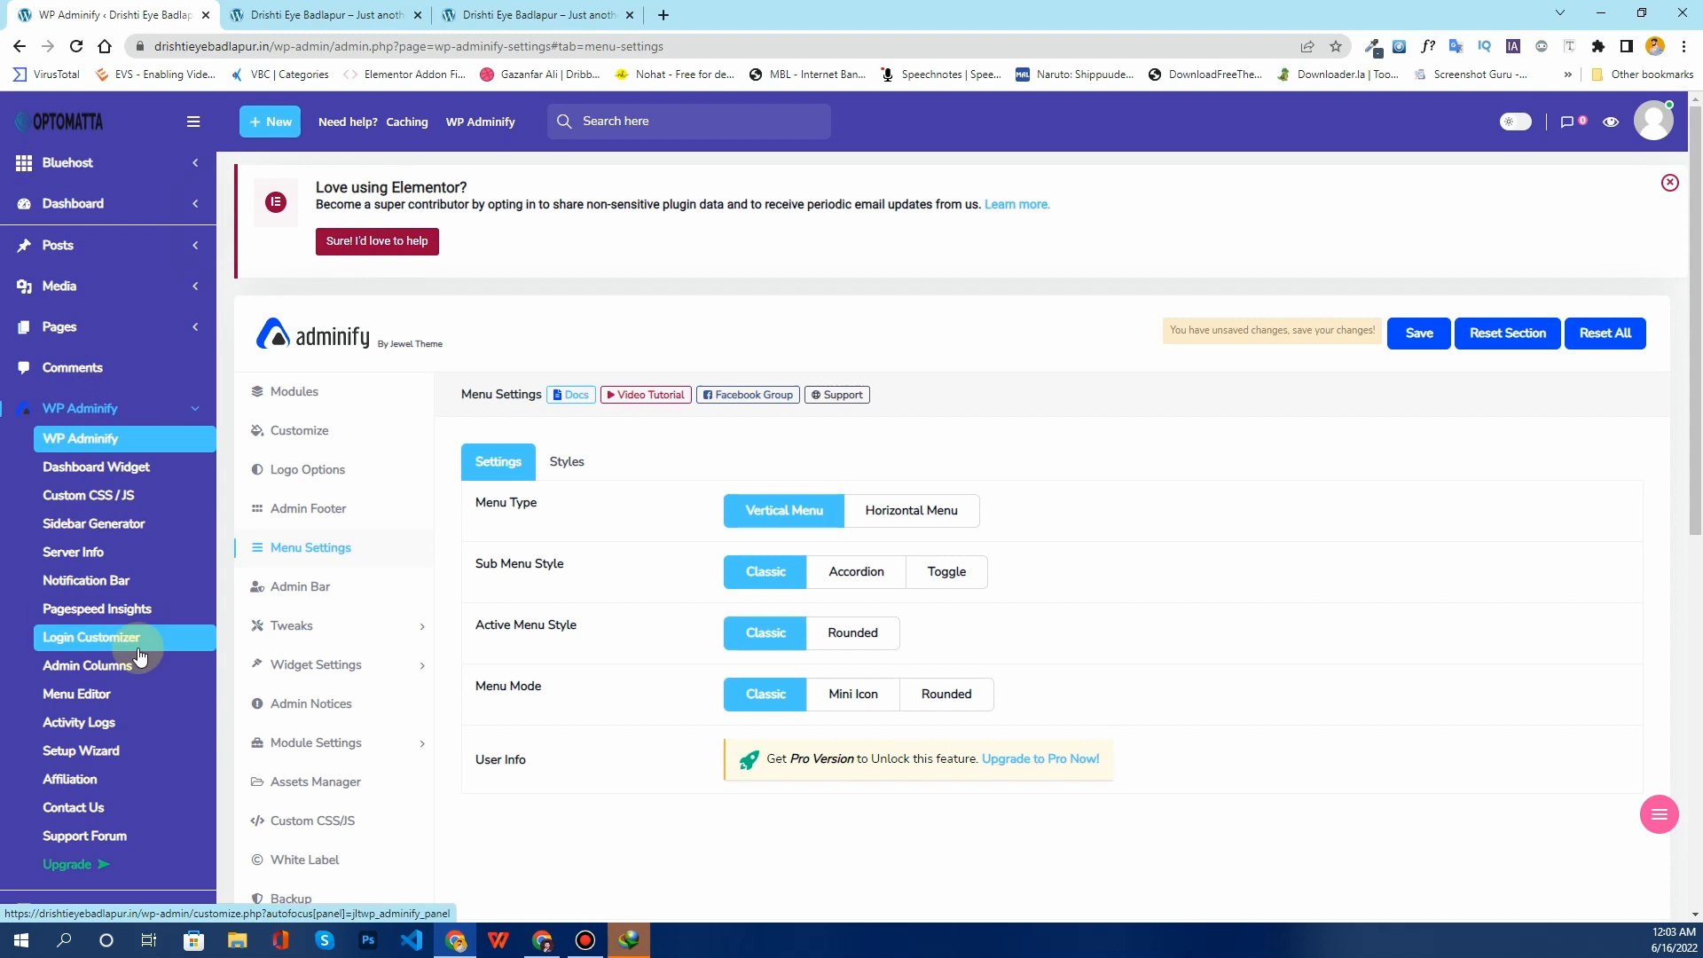
pyautogui.scroll(-1, 733, 510)
pyautogui.scroll(-1, 733, 514)
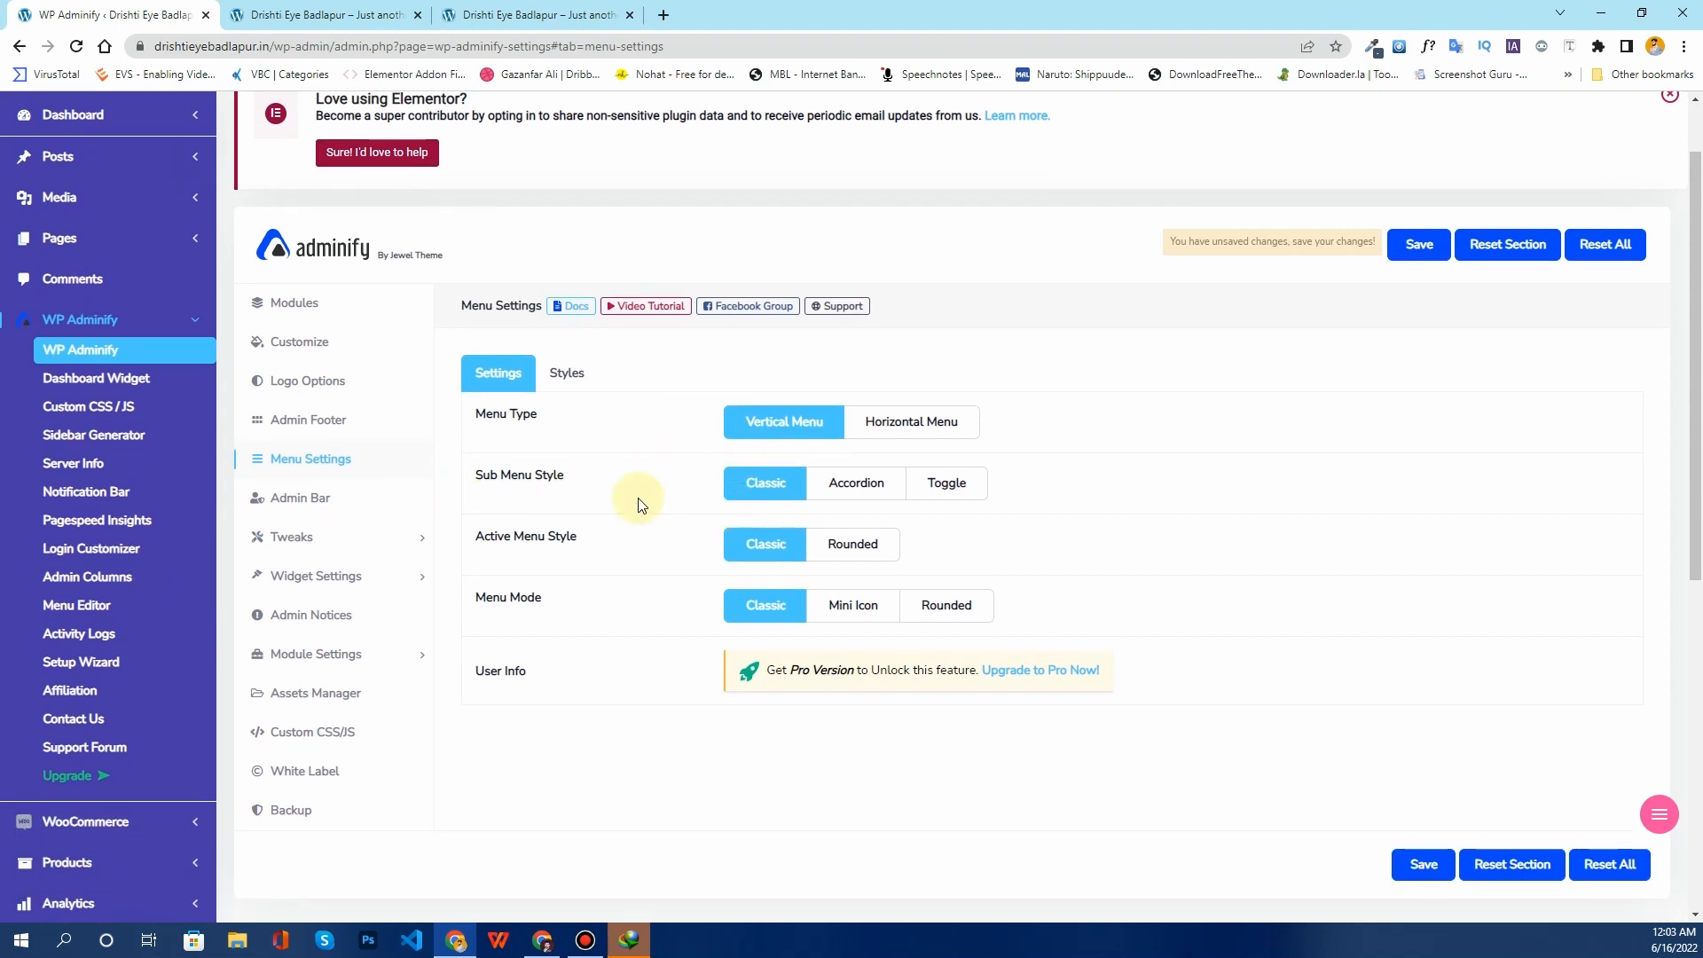
pyautogui.scroll(1, 852, 568)
pyautogui.click(870, 580)
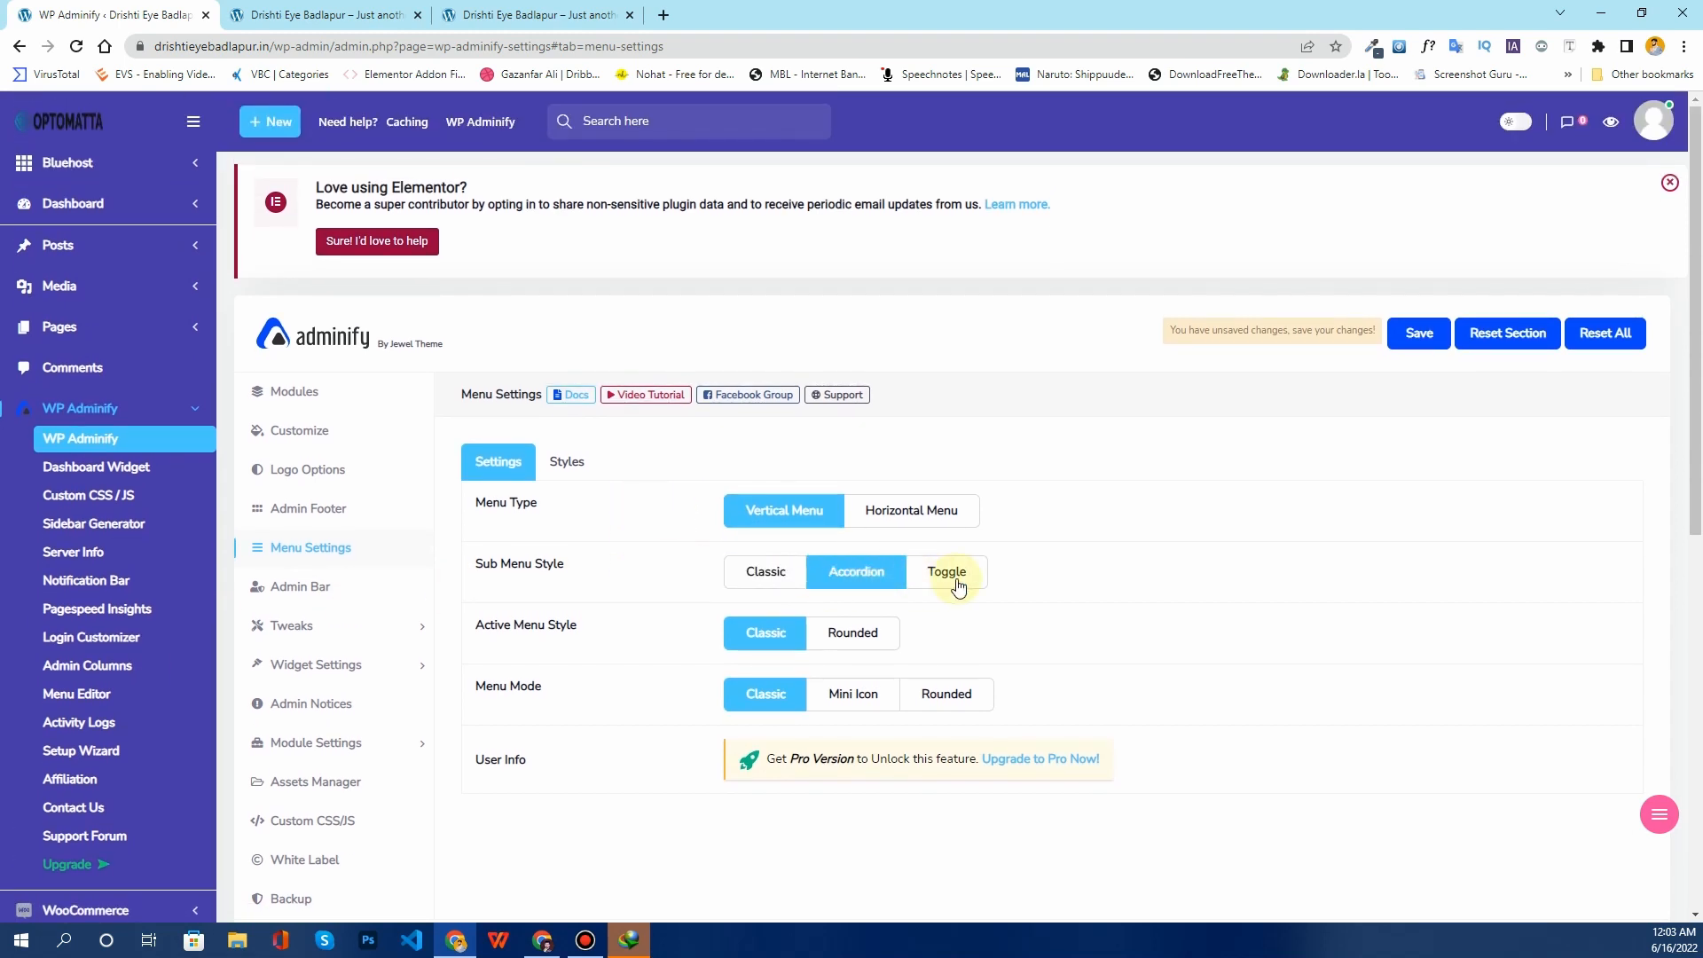
pyautogui.click(951, 582)
pyautogui.click(843, 591)
pyautogui.scroll(-5, 1408, 674)
pyautogui.click(1423, 511)
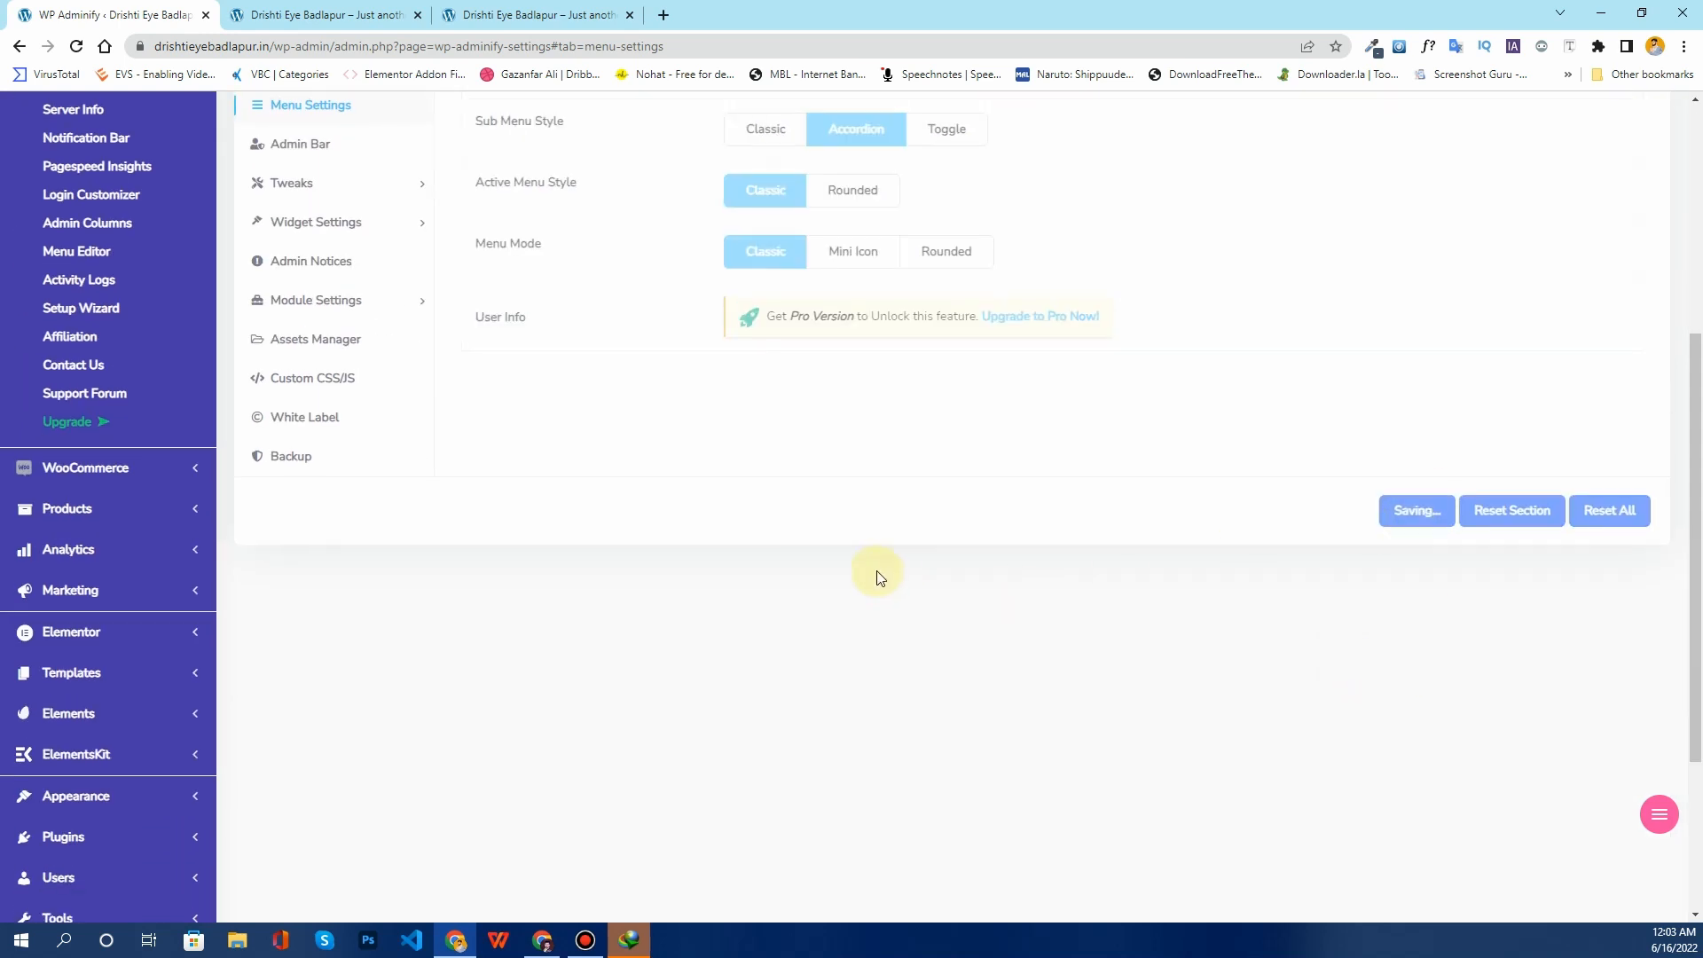
# Step: Reload the settings page and expand the Pages submenu to check the accordion style
pyautogui.scroll(5, 875, 572)
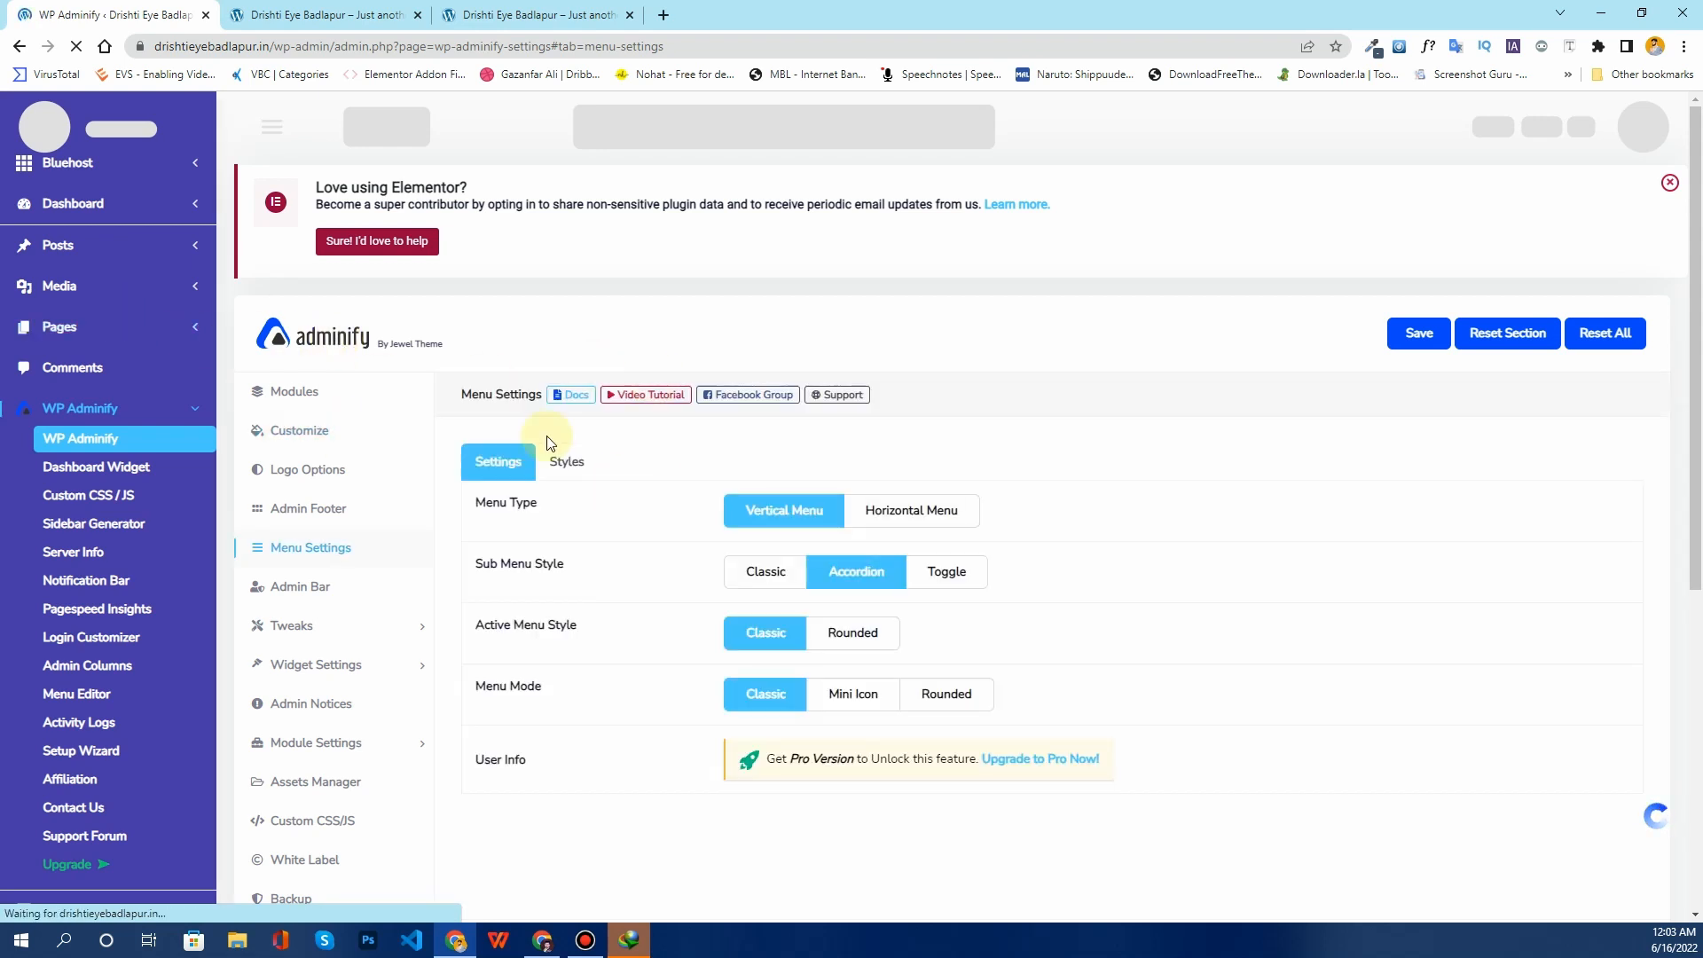
pyautogui.click(195, 324)
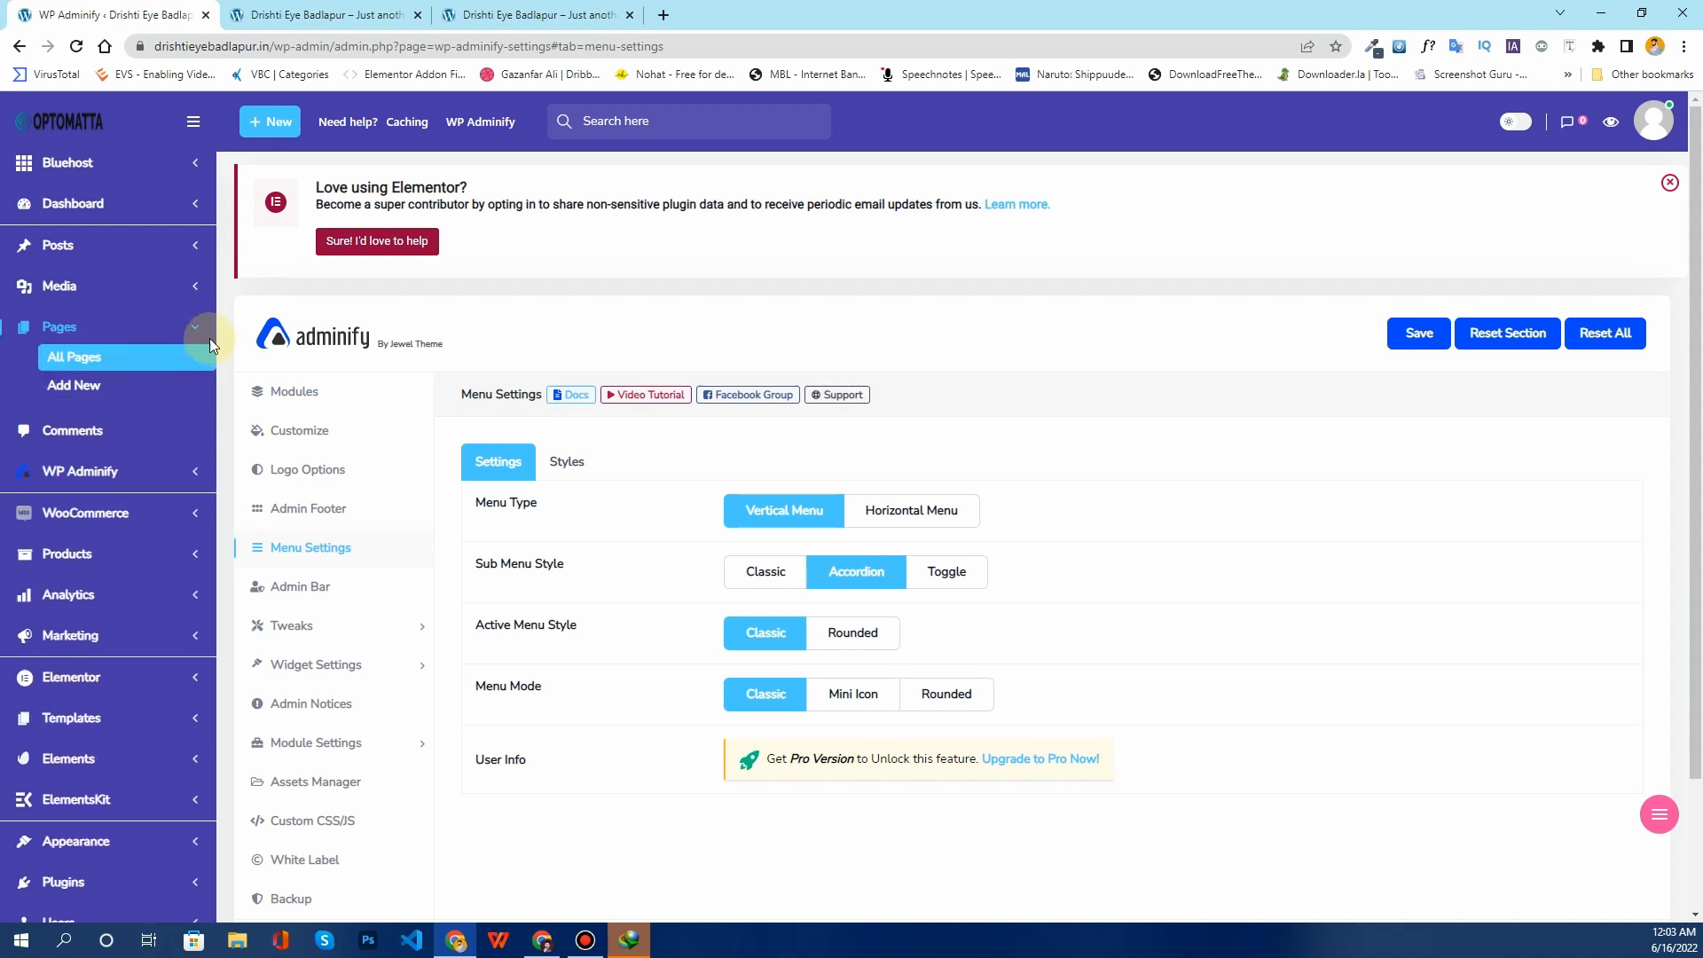
# Step: Expand the Media and Posts submenus in turn to check the accordion behaviour of the admin menu
pyautogui.click(194, 288)
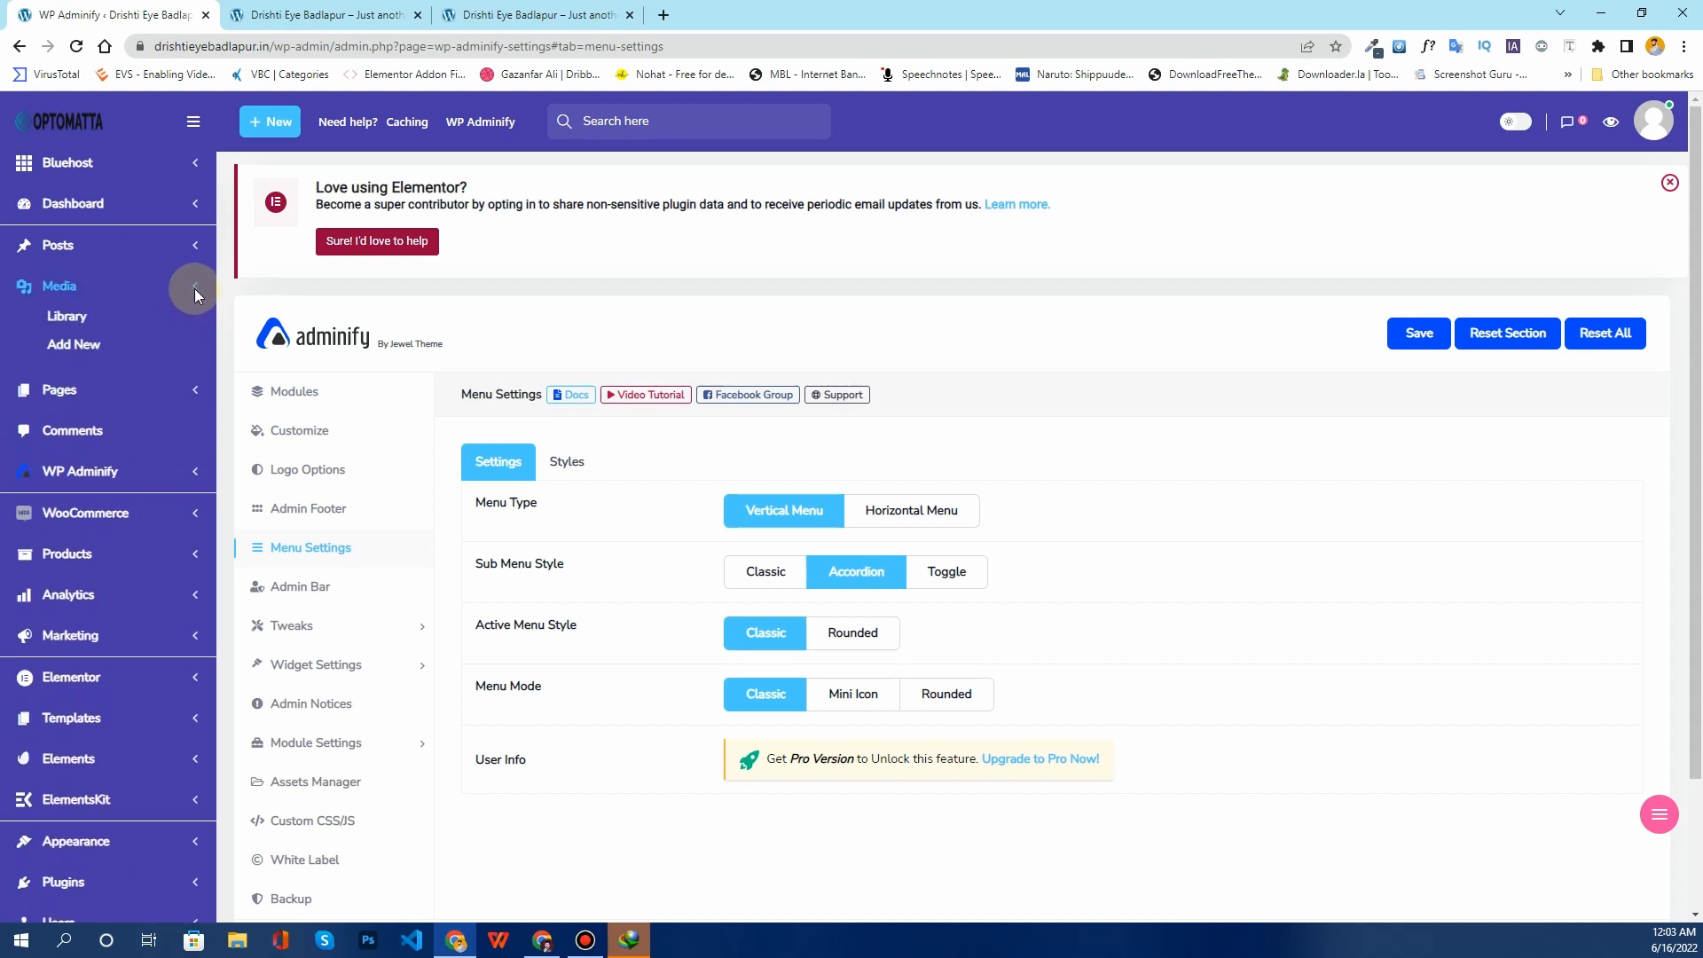
pyautogui.click(194, 243)
pyautogui.click(838, 566)
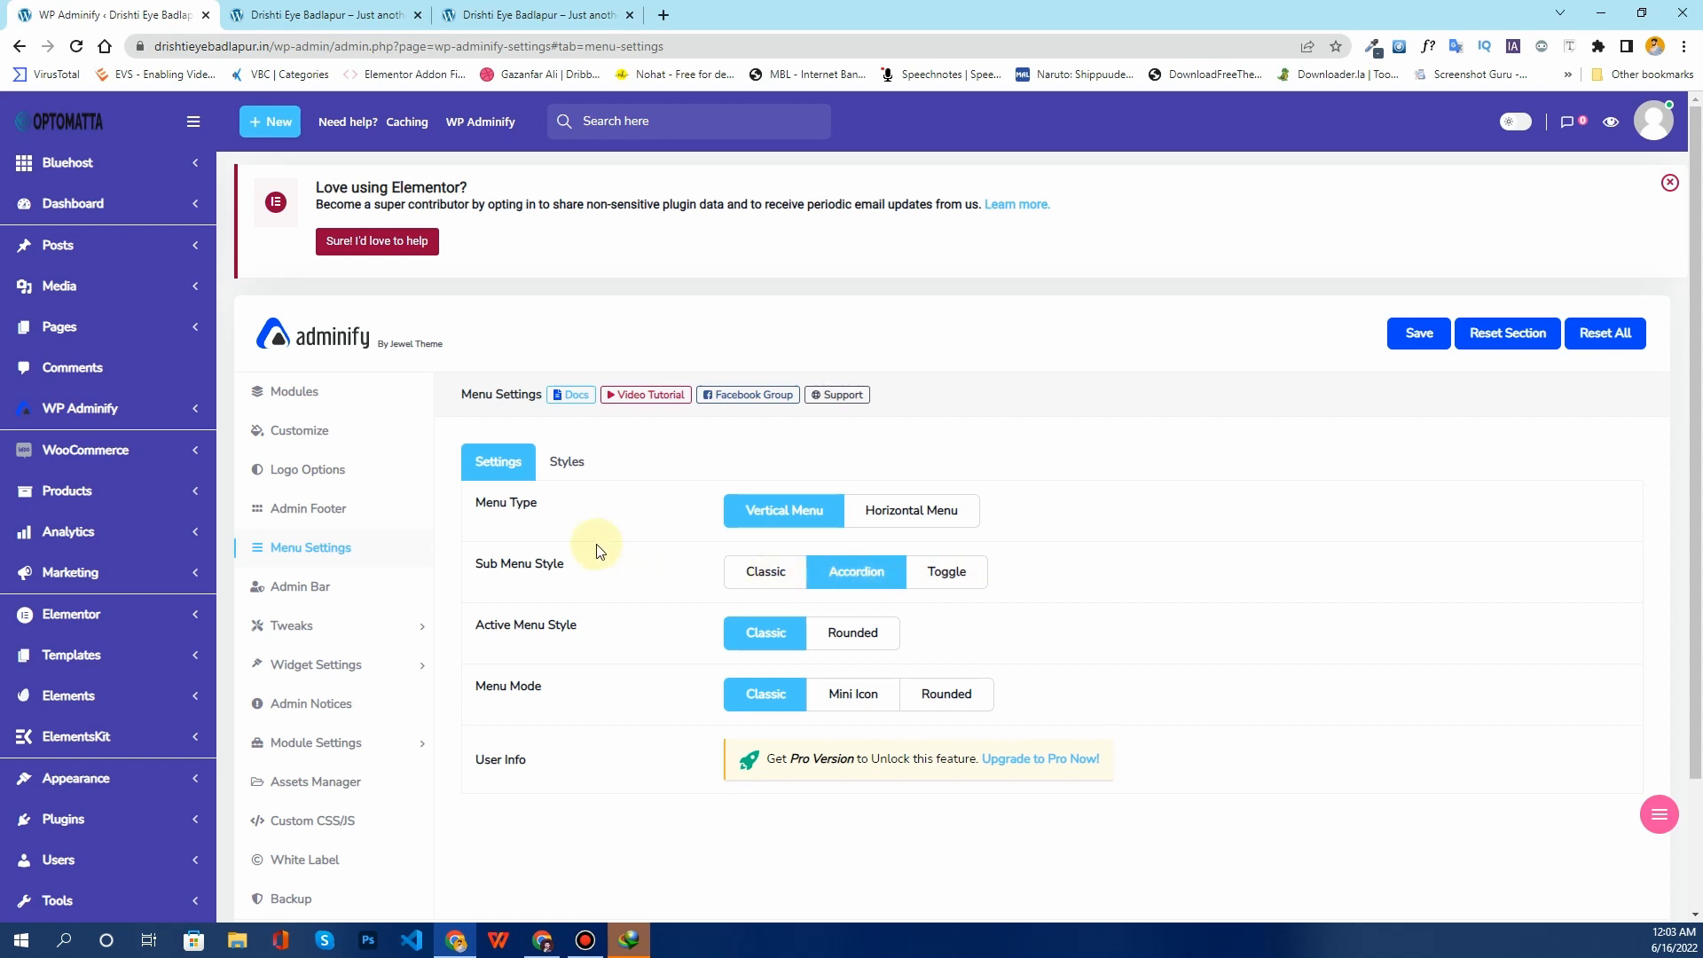
# Step: Set the Active Menu Style to Rounded and save the Menu Settings
pyautogui.scroll(-1, 594, 546)
pyautogui.scroll(2, 772, 449)
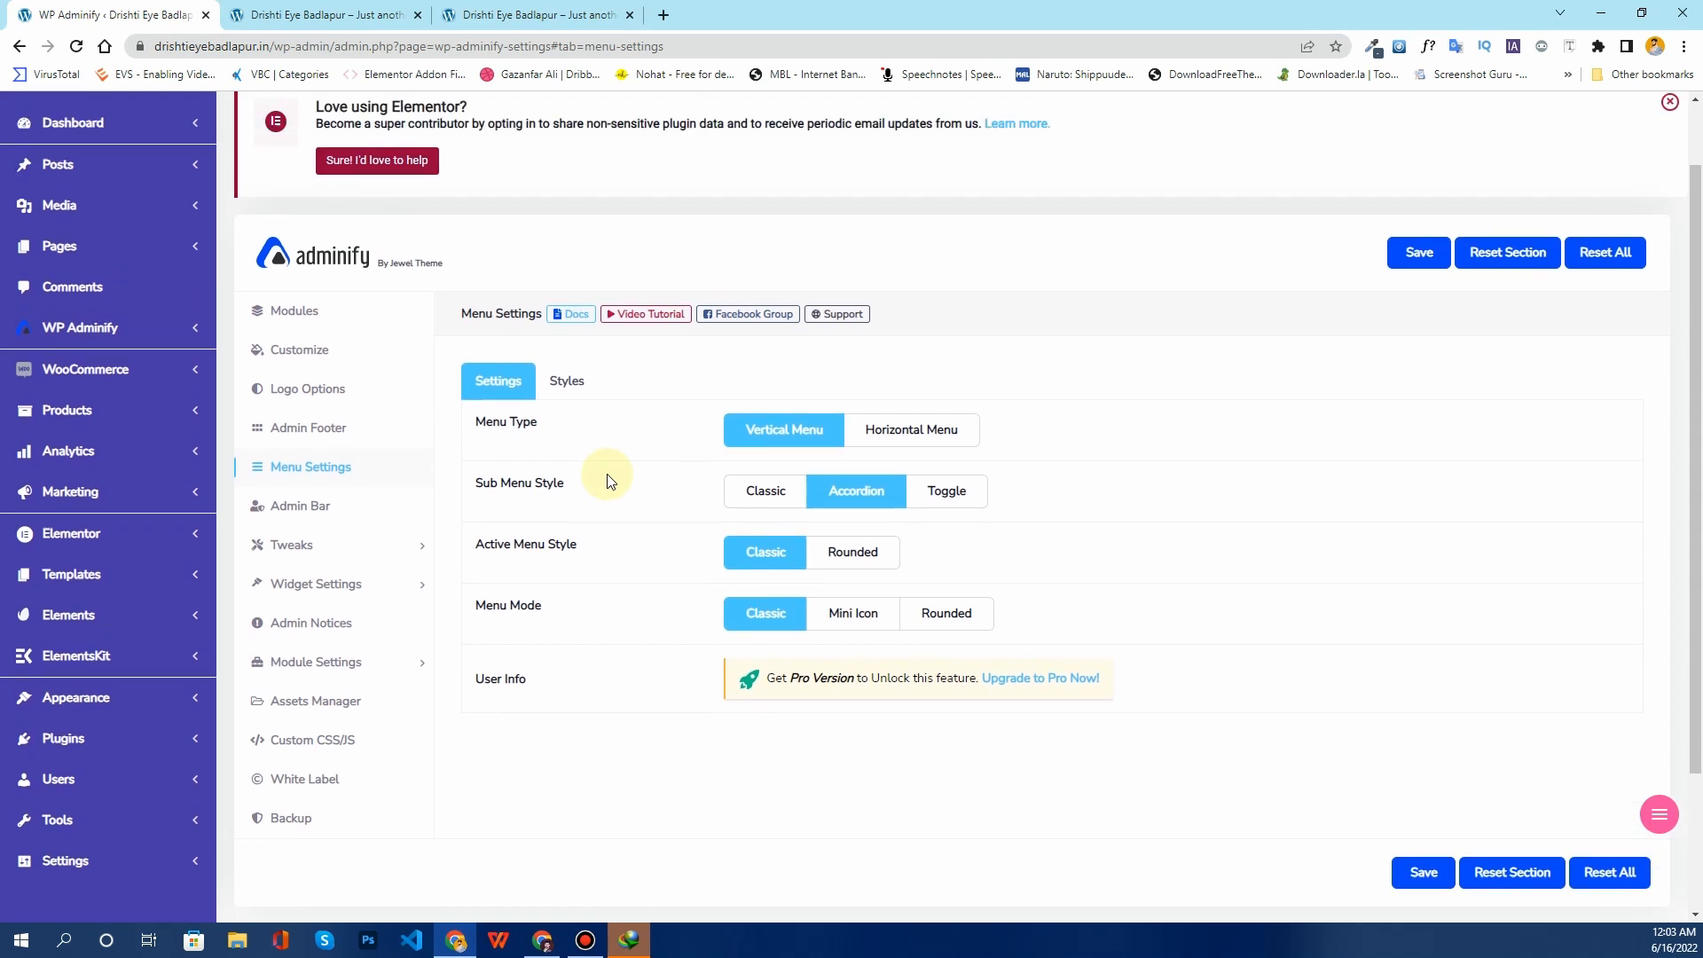
pyautogui.click(817, 642)
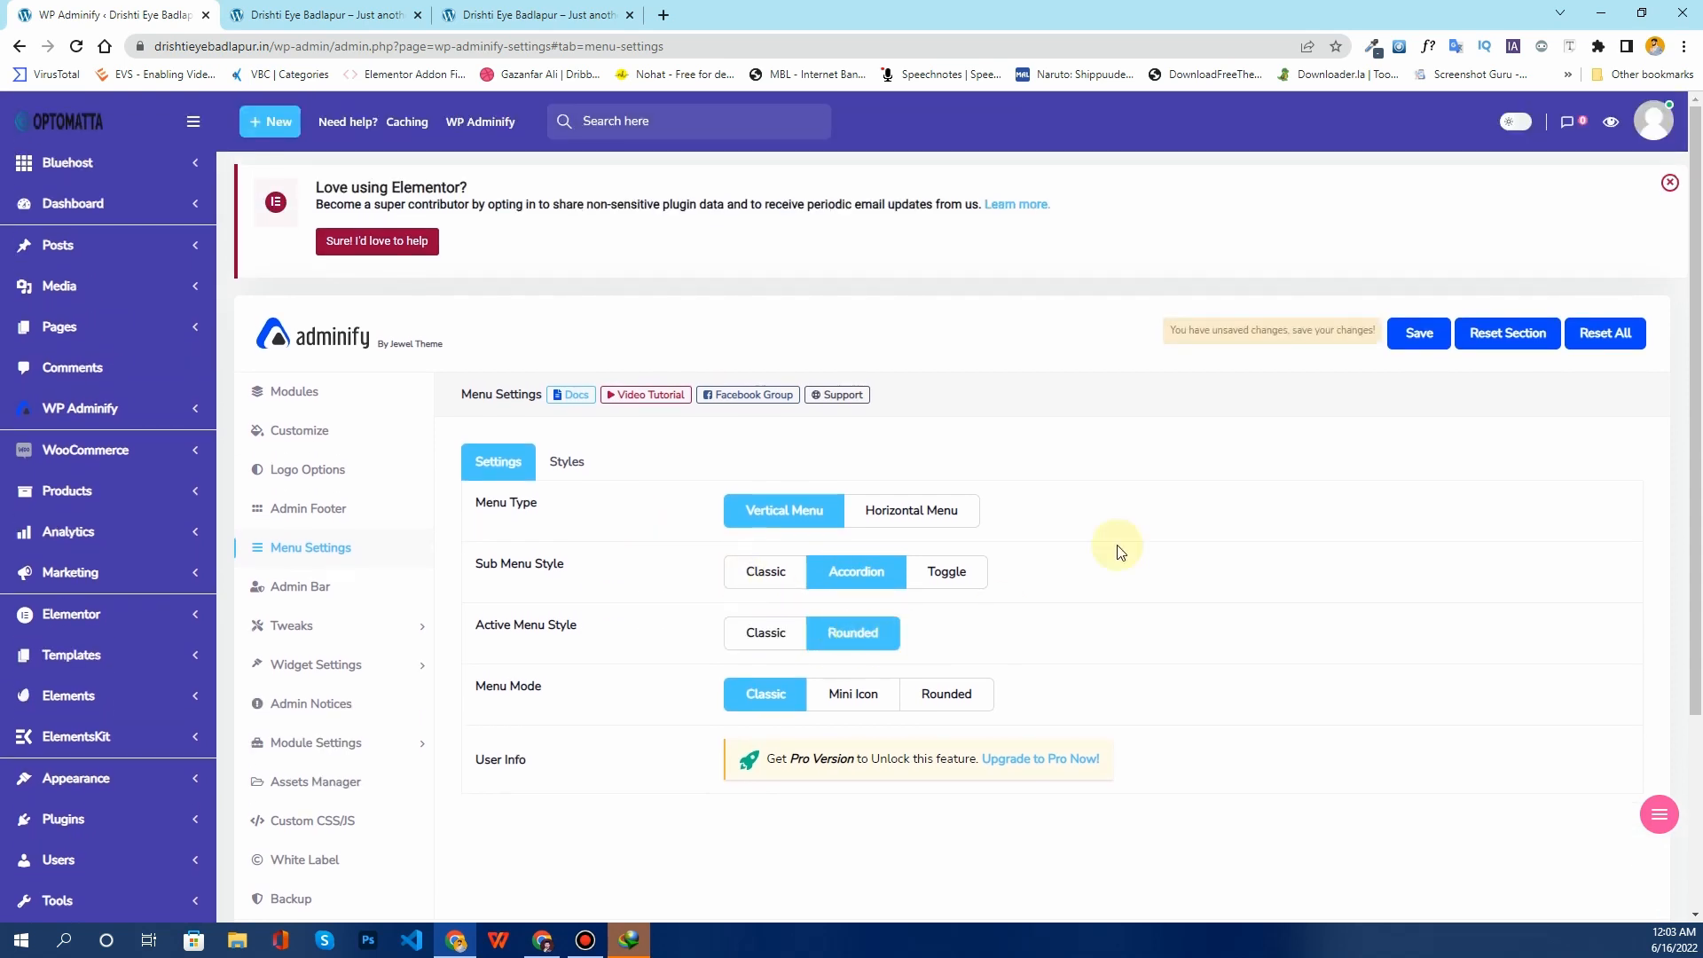
pyautogui.click(1401, 335)
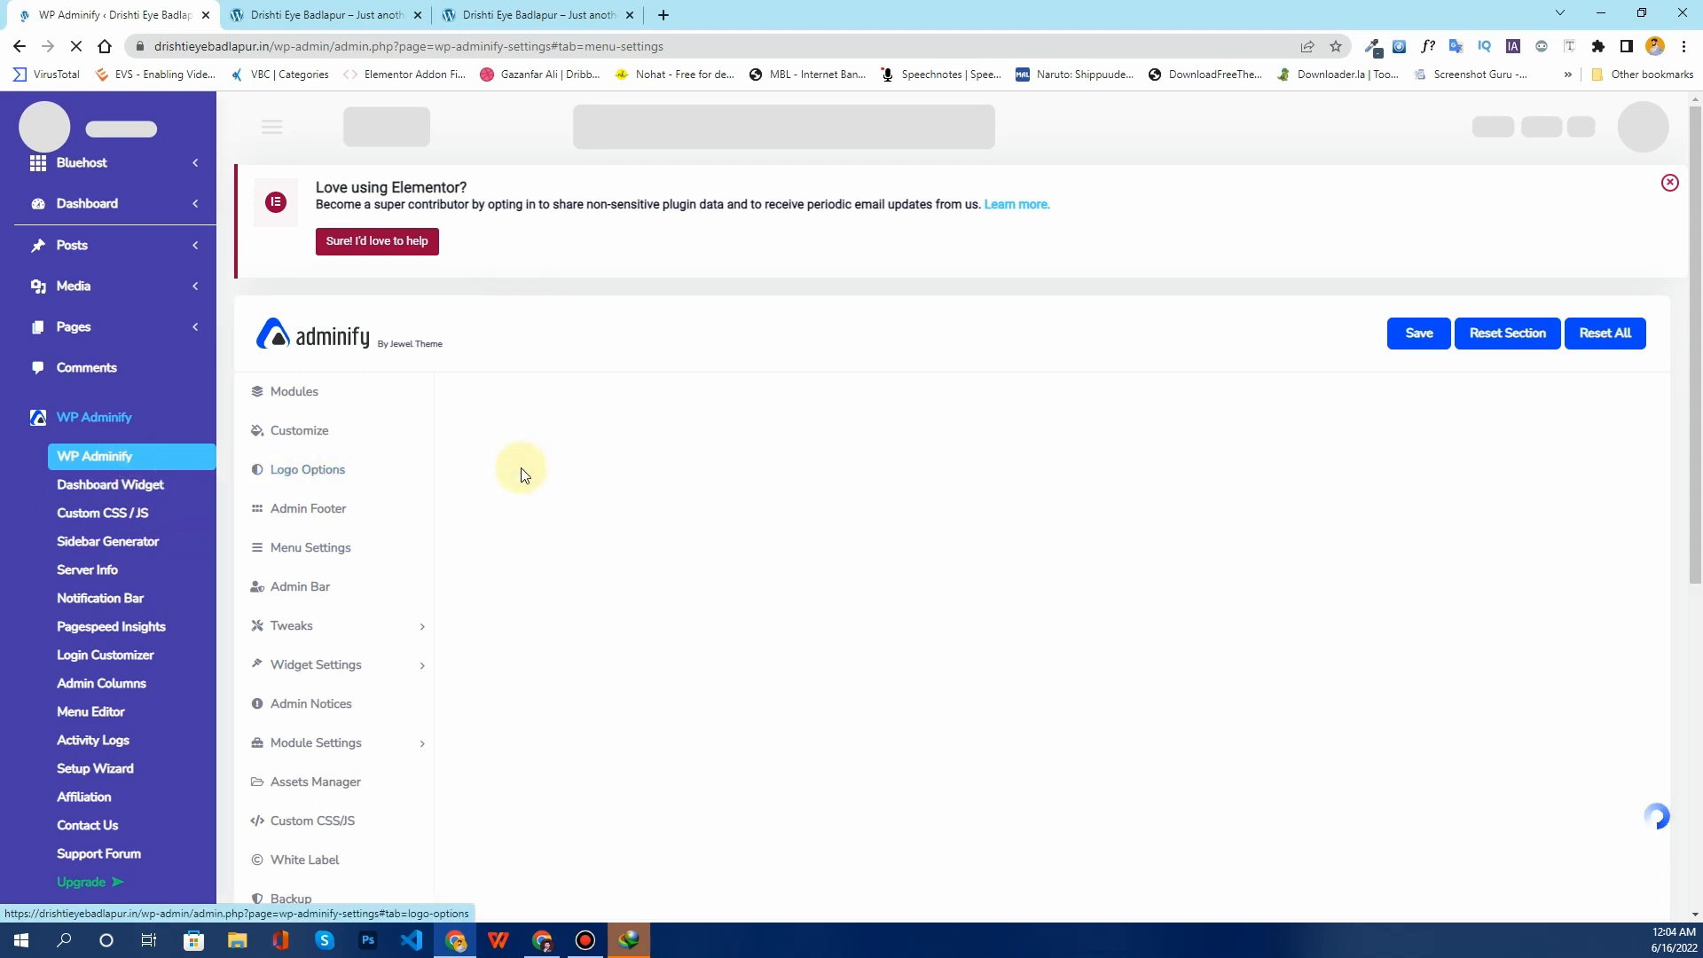
# Step: Set the Menu Mode to Mini Icon, save the Menu Settings and reload the page to apply it
pyautogui.scroll(-2, 521, 475)
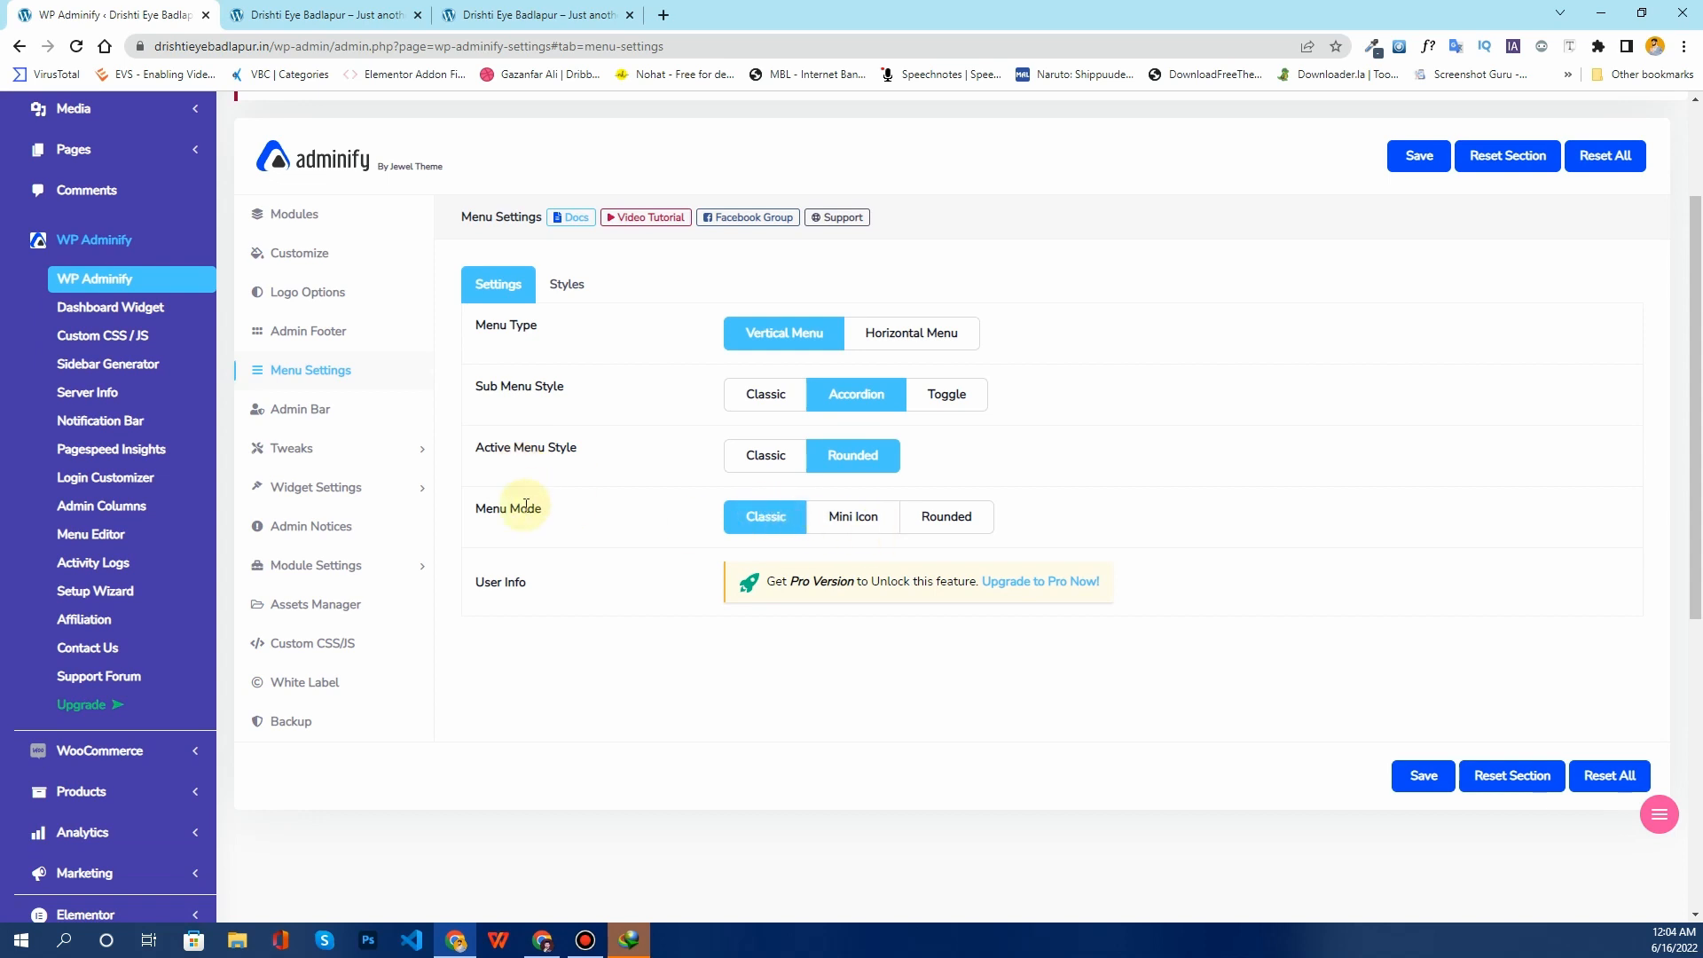
pyautogui.click(855, 525)
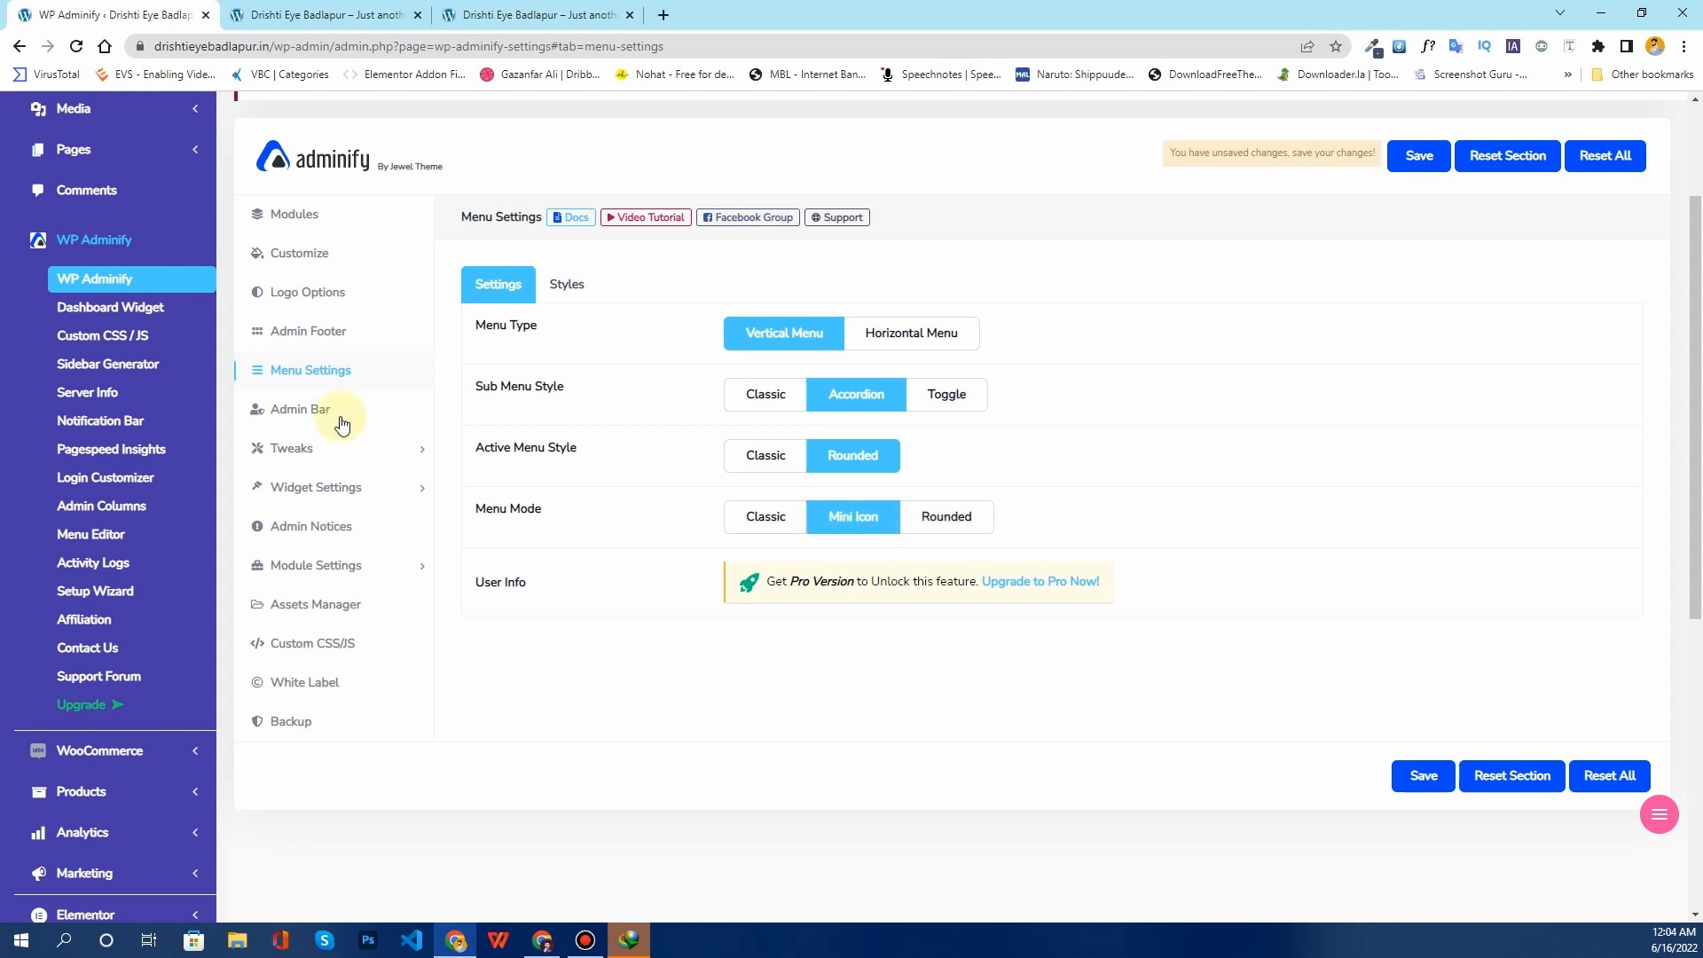
pyautogui.click(1418, 156)
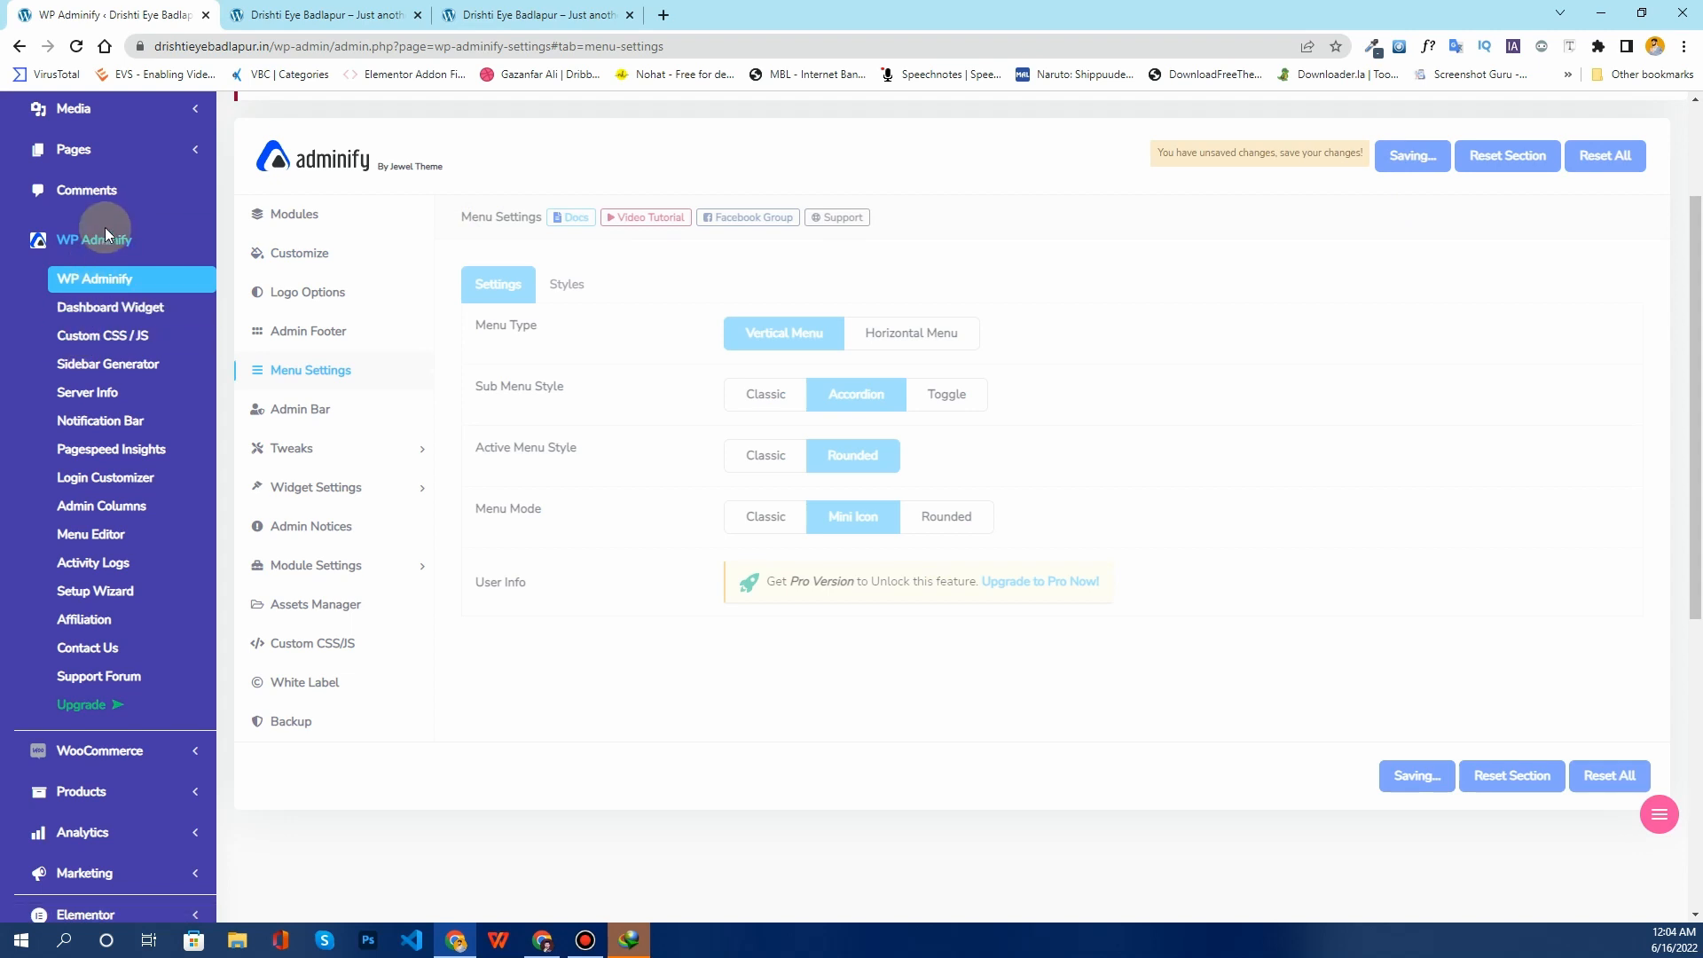
pyautogui.click(77, 48)
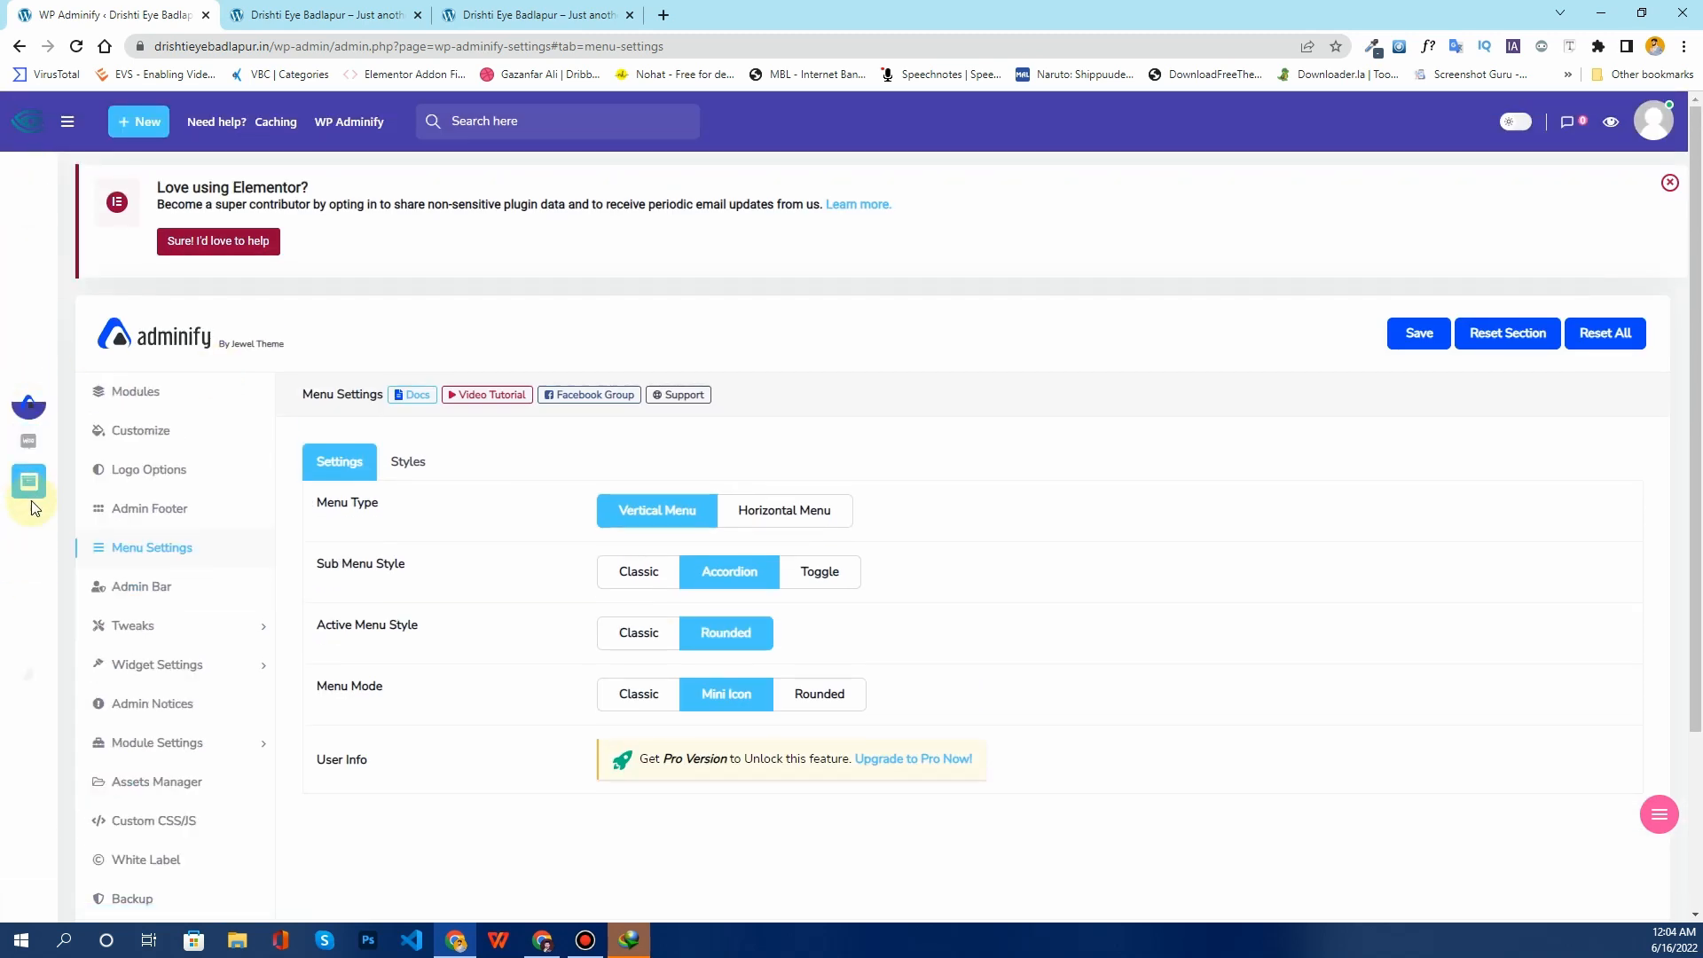
# Step: Open the Modules section of the WP Adminify settings
pyautogui.click(125, 391)
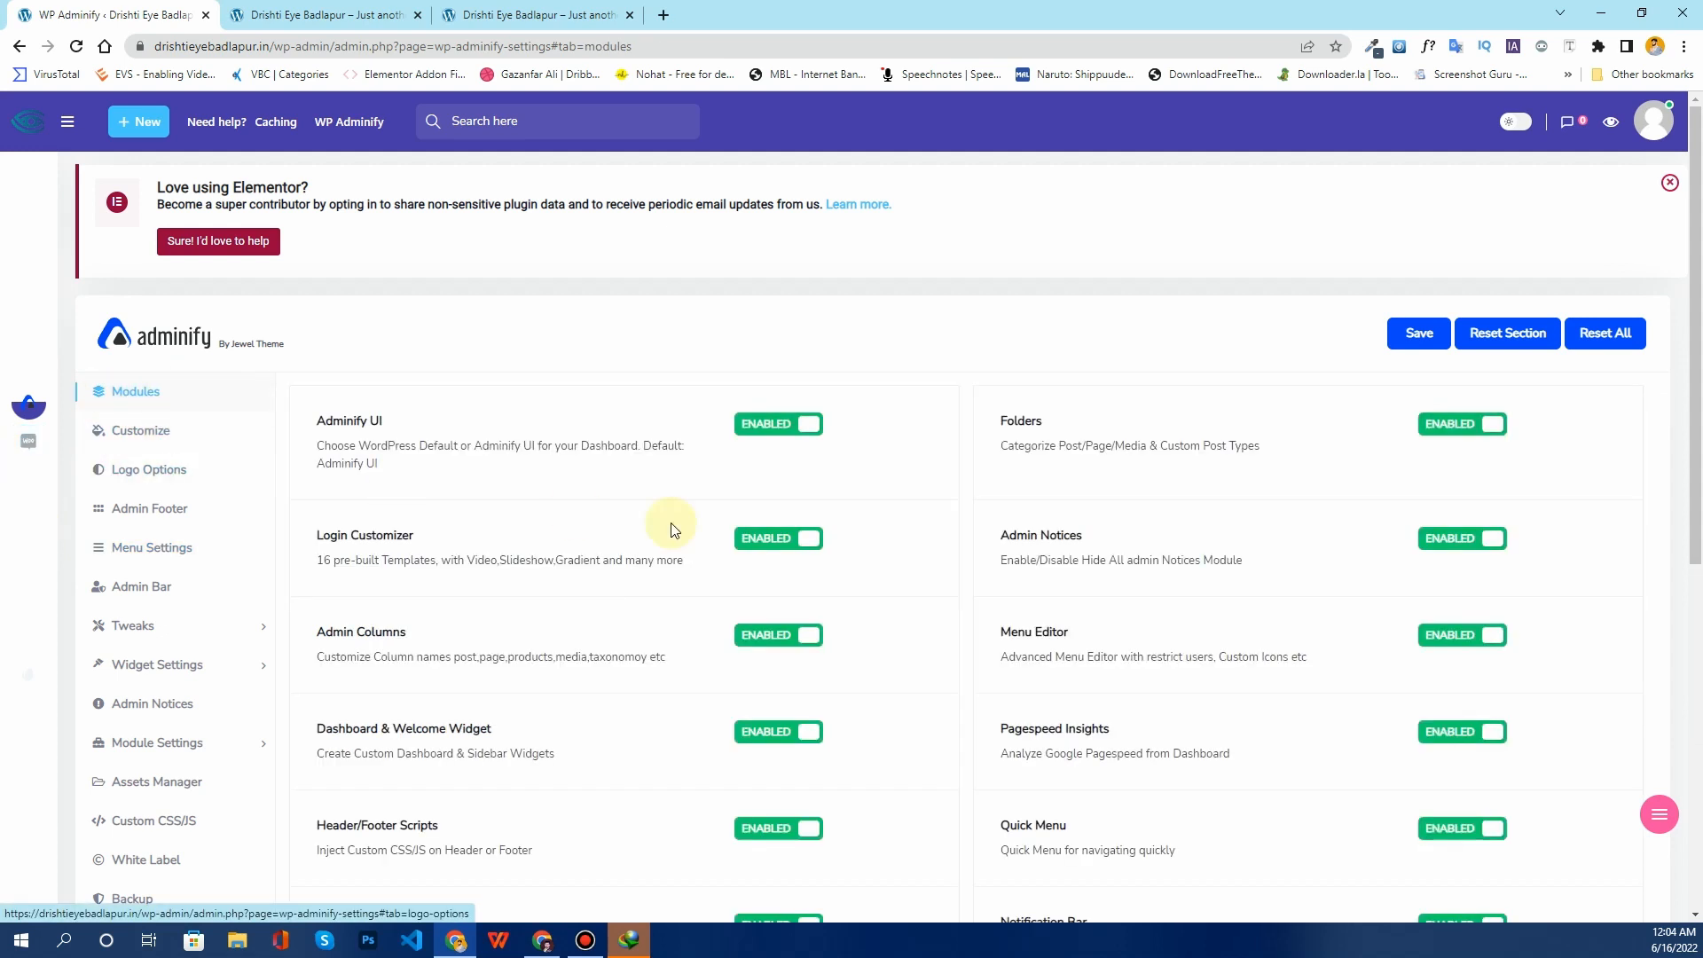
# Step: Choose the first, white Adminify UI template, set the Menu Mode to Rounded, and save and reload the settings
pyautogui.click(651, 527)
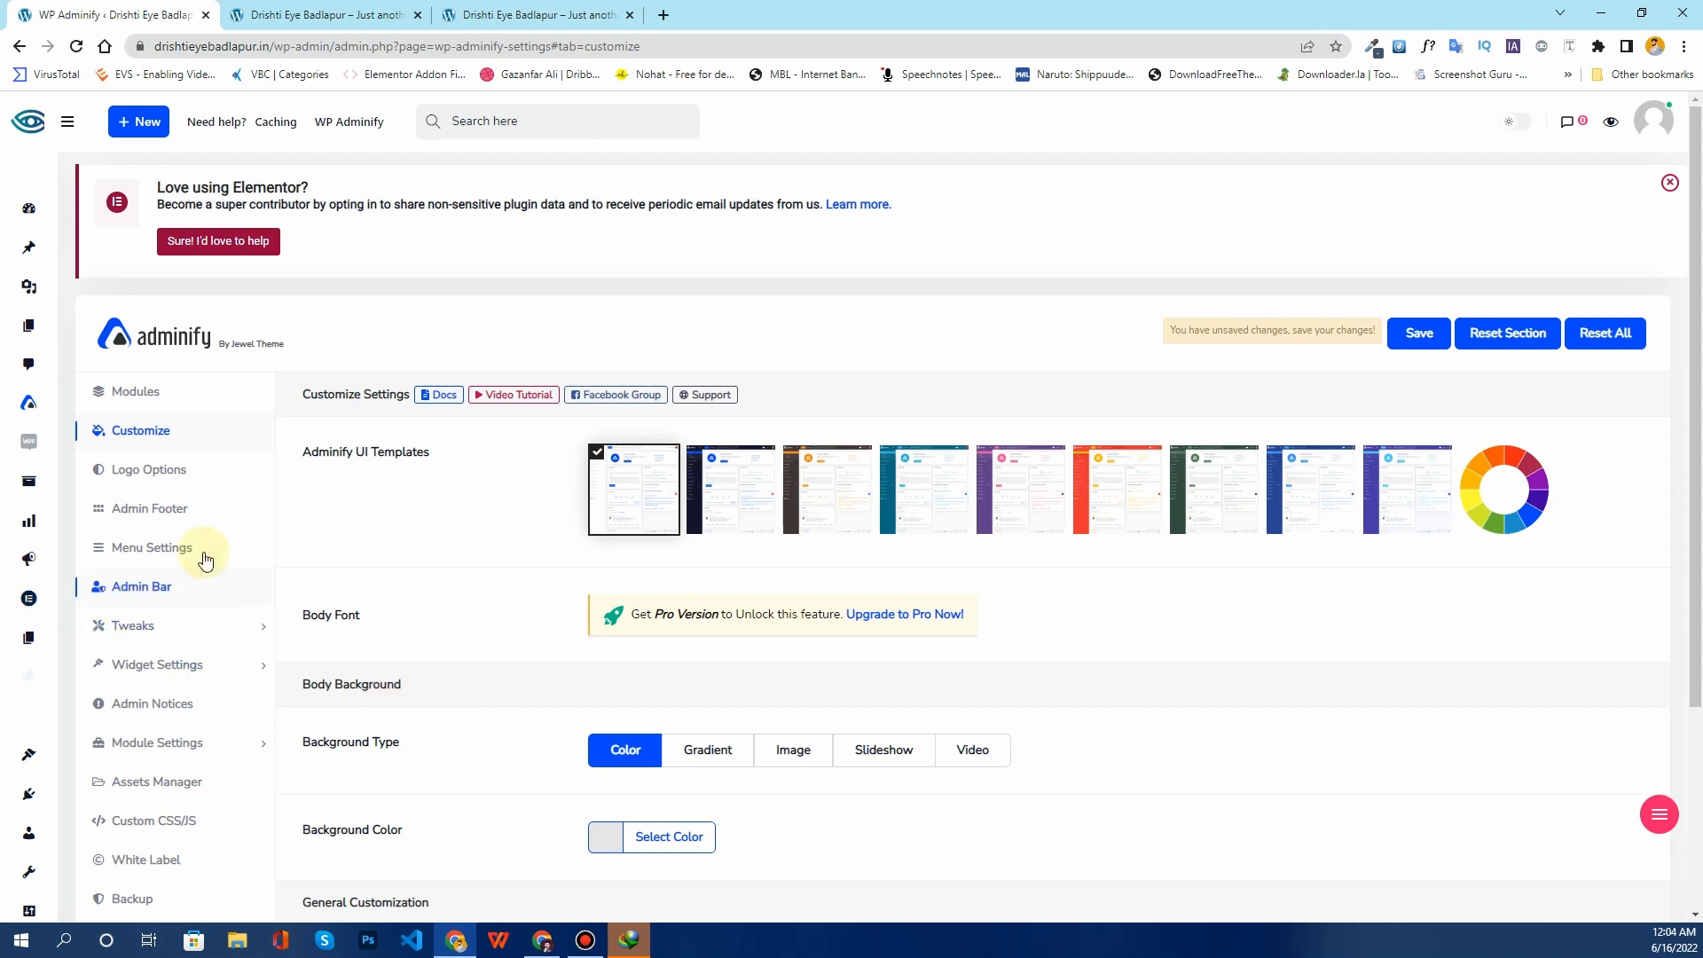
pyautogui.click(173, 550)
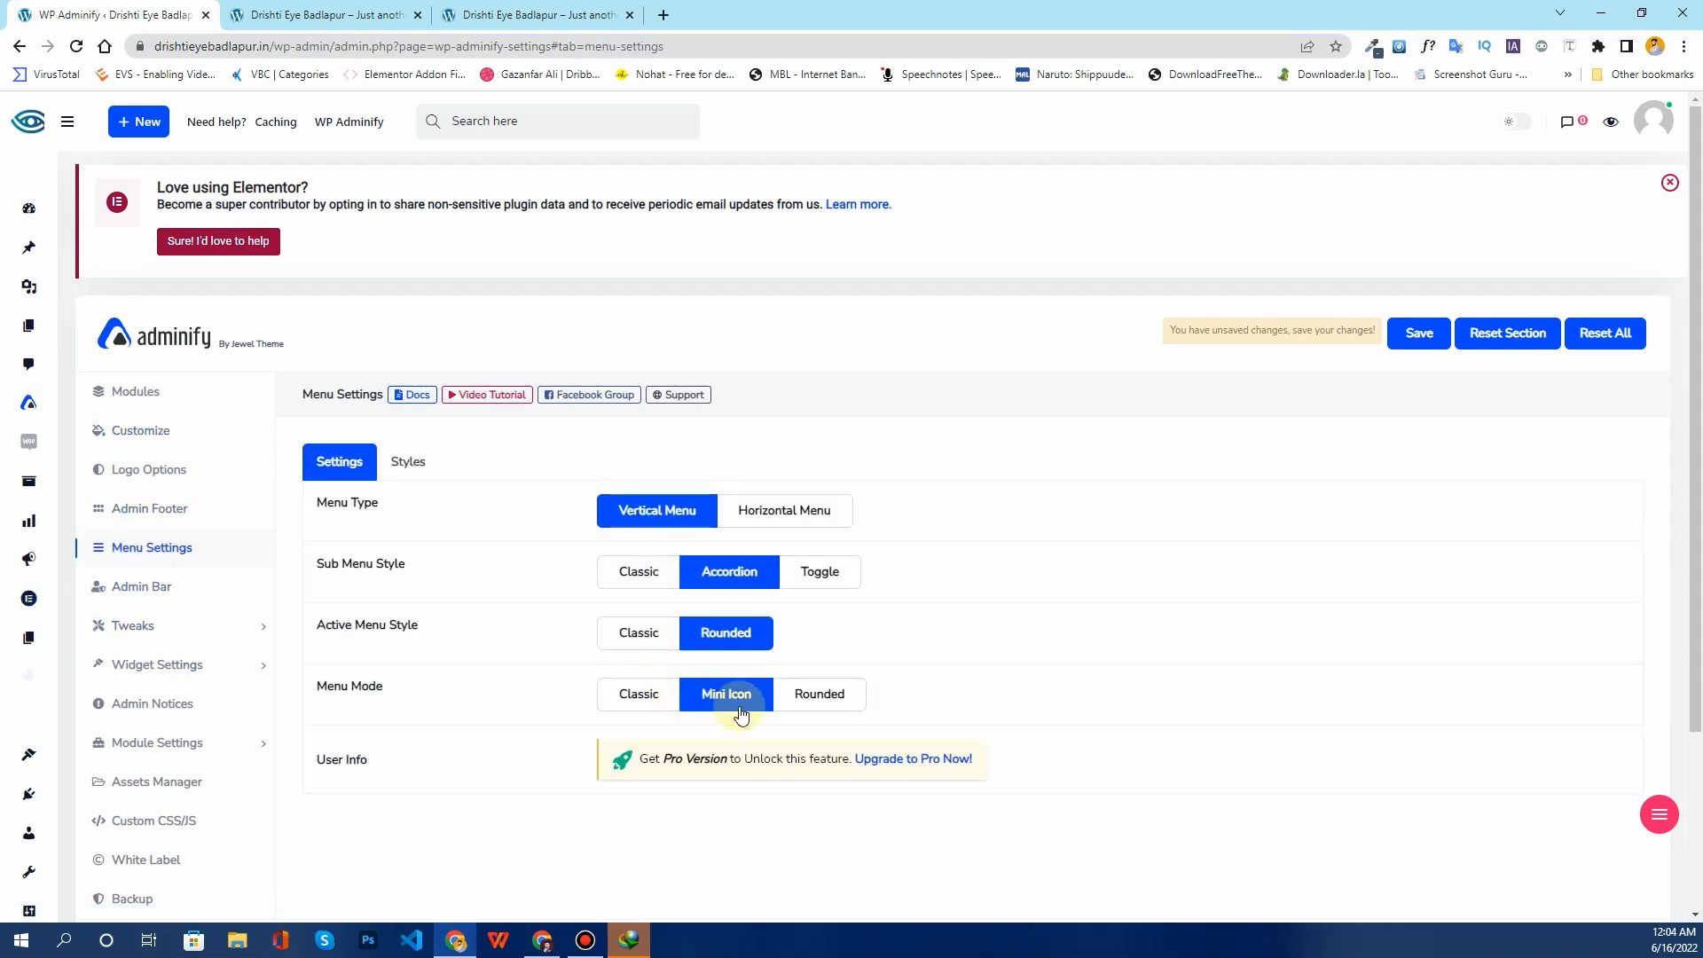
pyautogui.click(838, 710)
pyautogui.click(1419, 340)
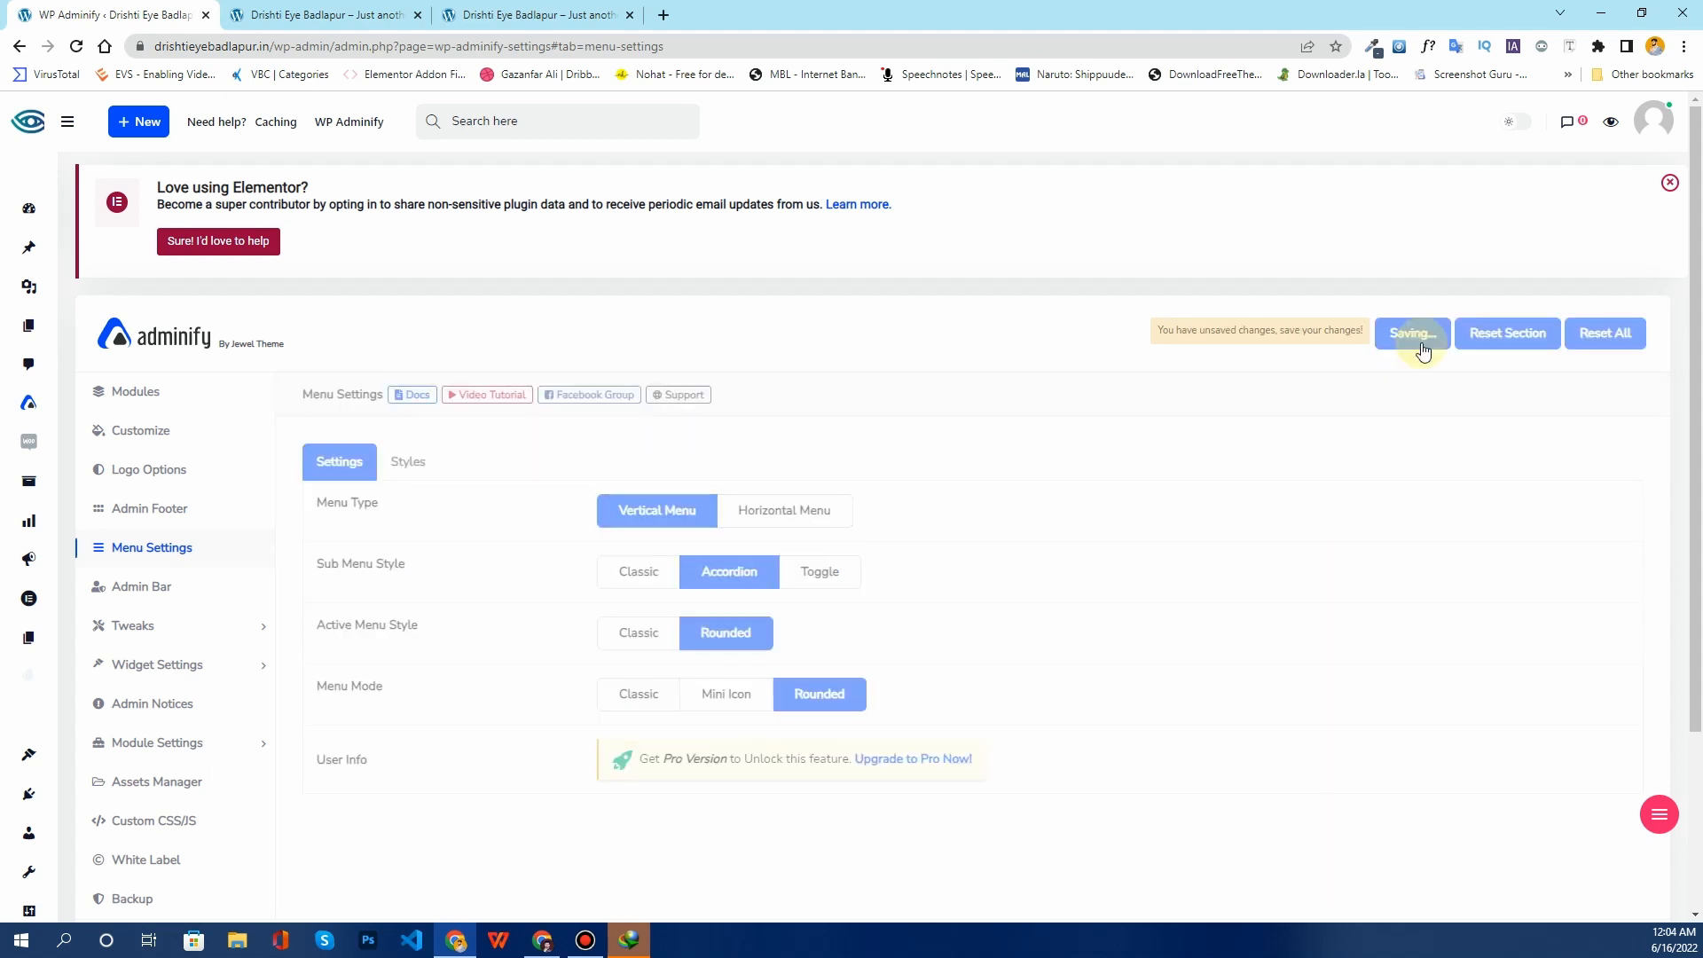
pyautogui.press('F5')
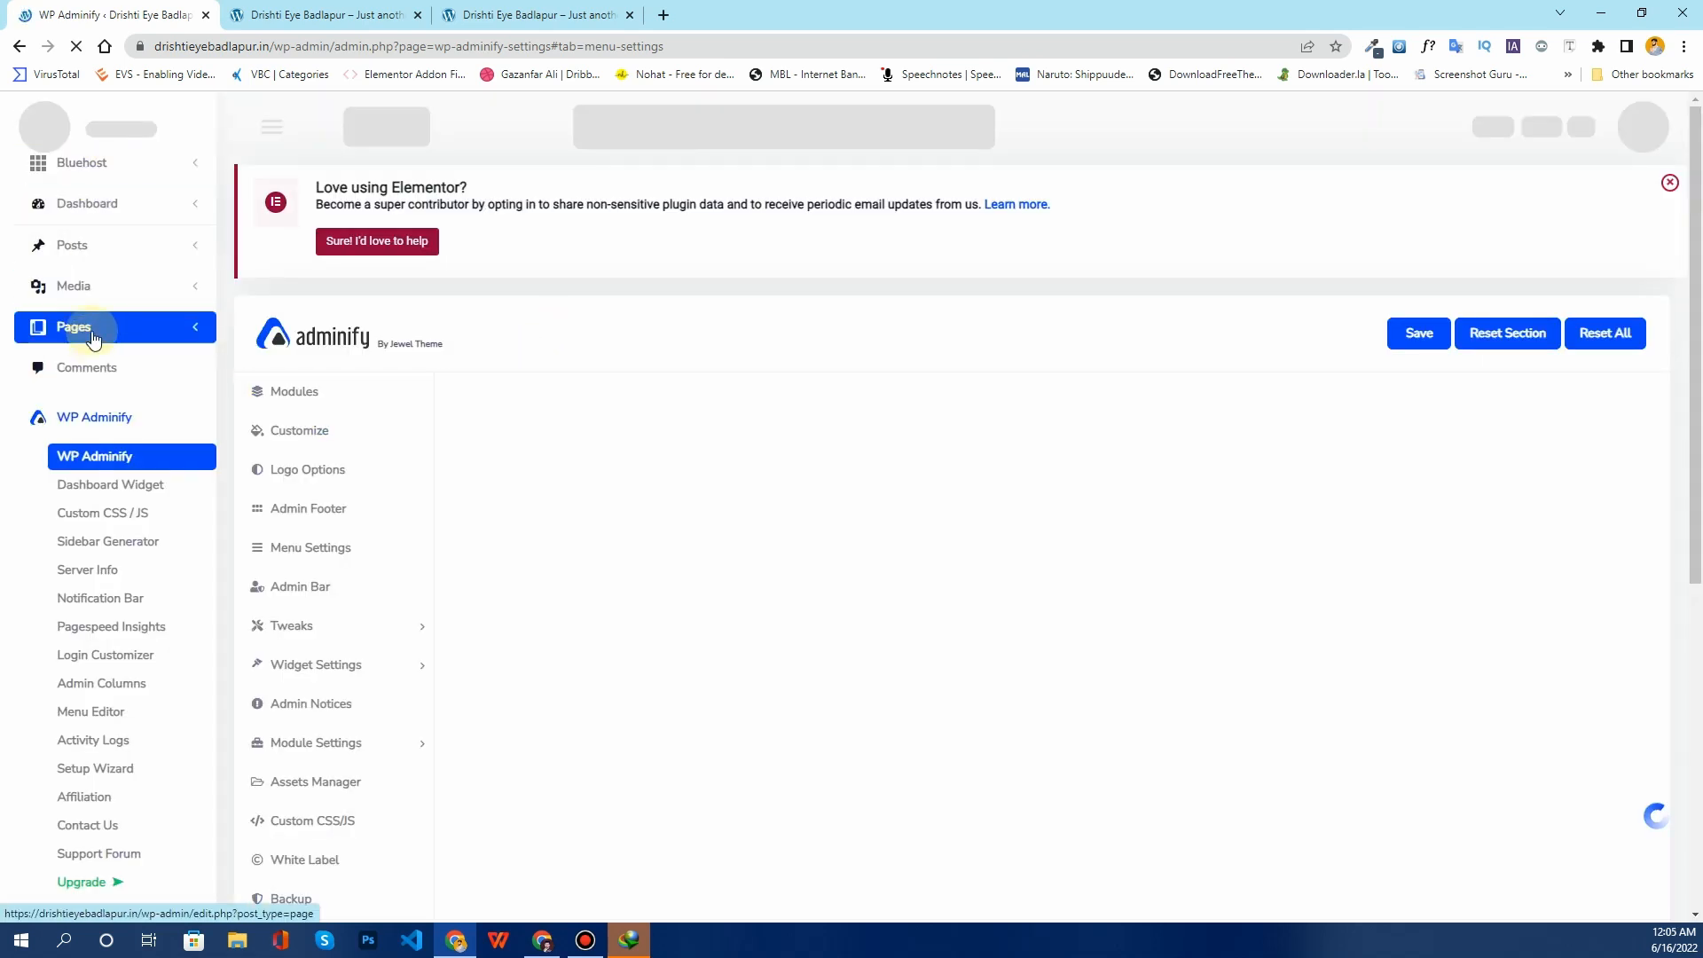
# Step: Look over the reloaded admin menu, set the Menu Mode to Classic, and save the menu settings
pyautogui.scroll(-4, 148, 390)
pyautogui.scroll(-1, 148, 390)
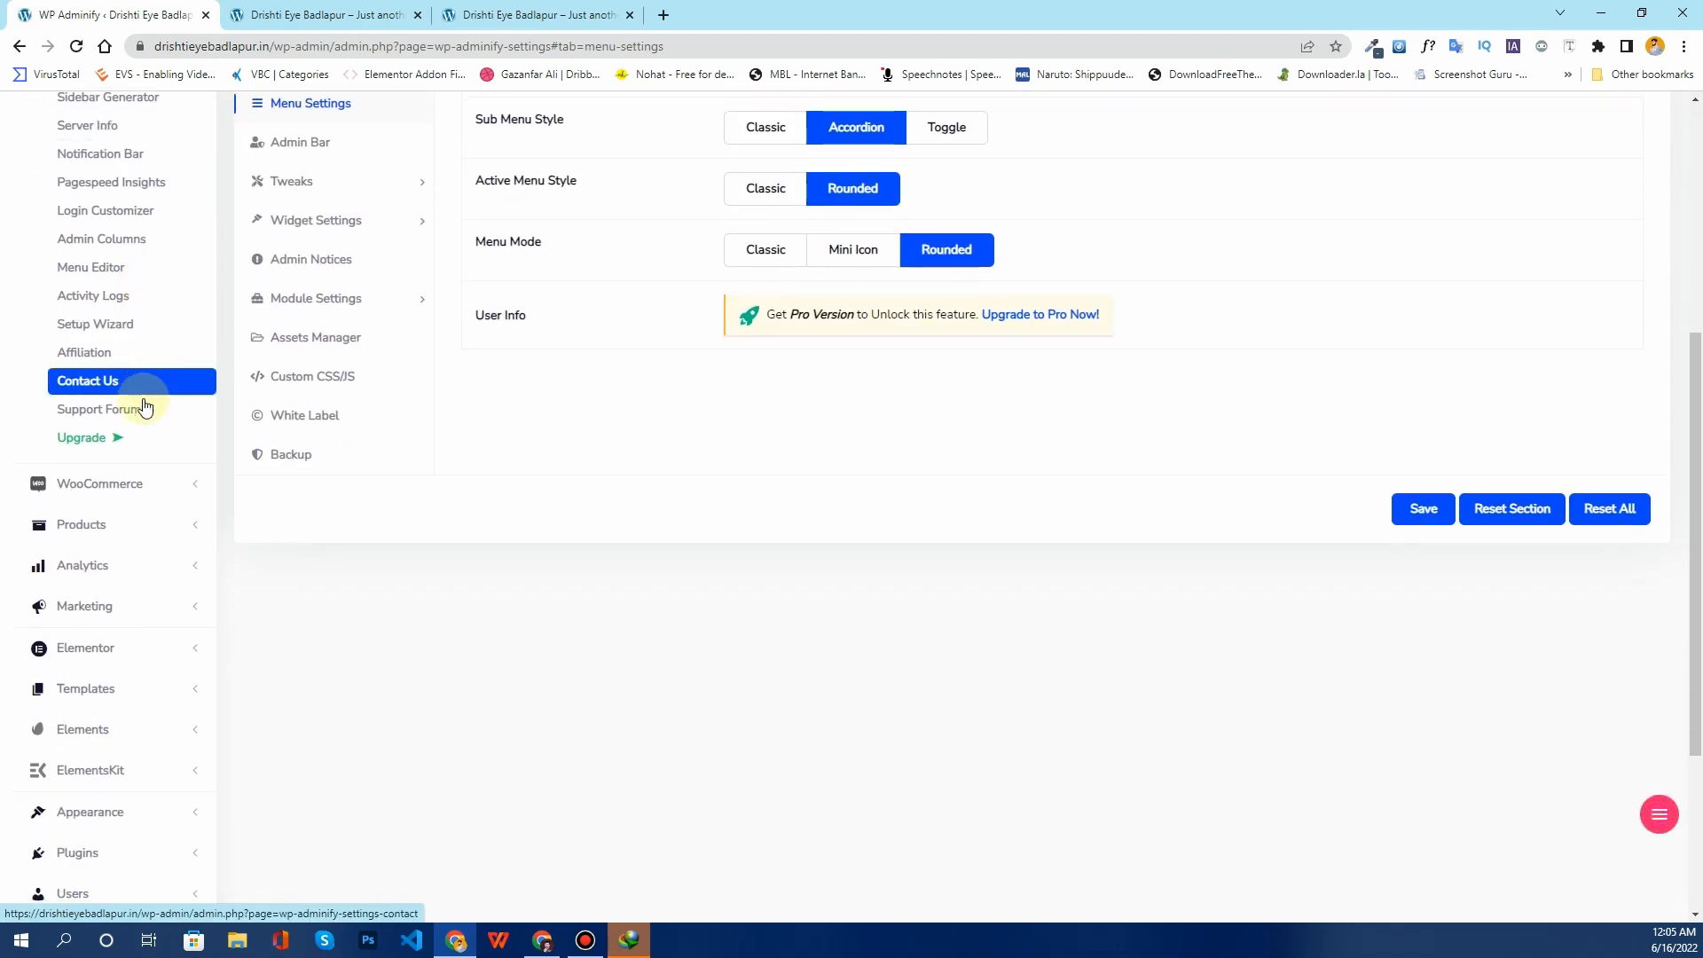
pyautogui.scroll(2, 145, 411)
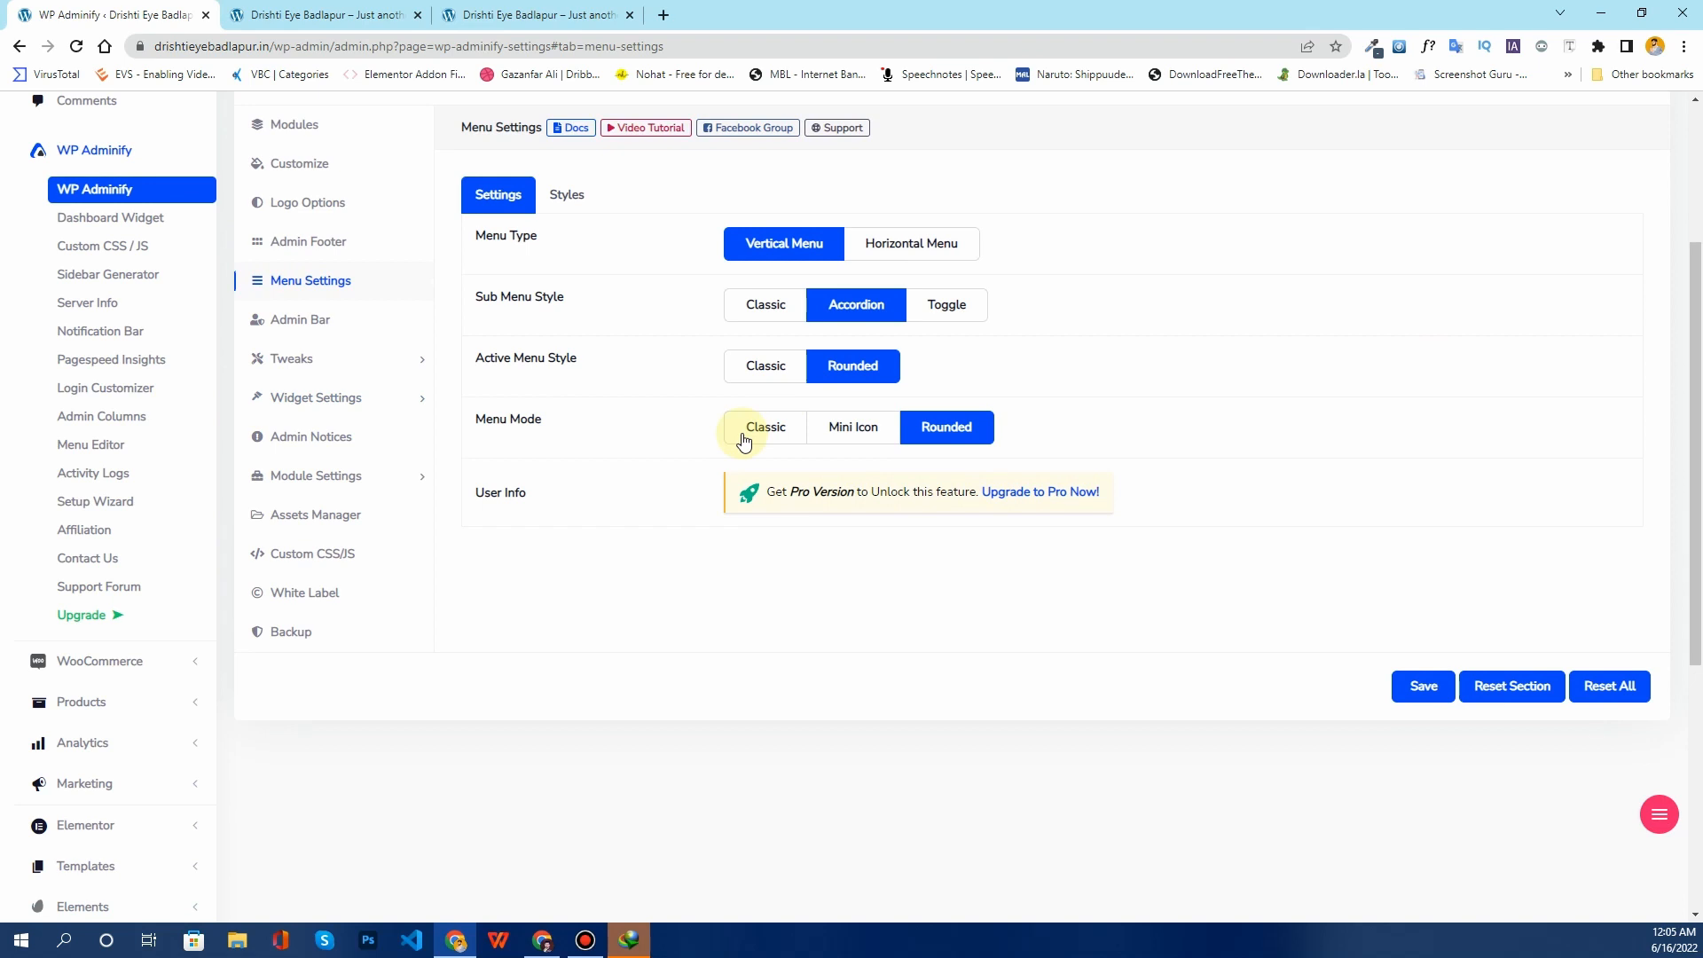
pyautogui.click(743, 441)
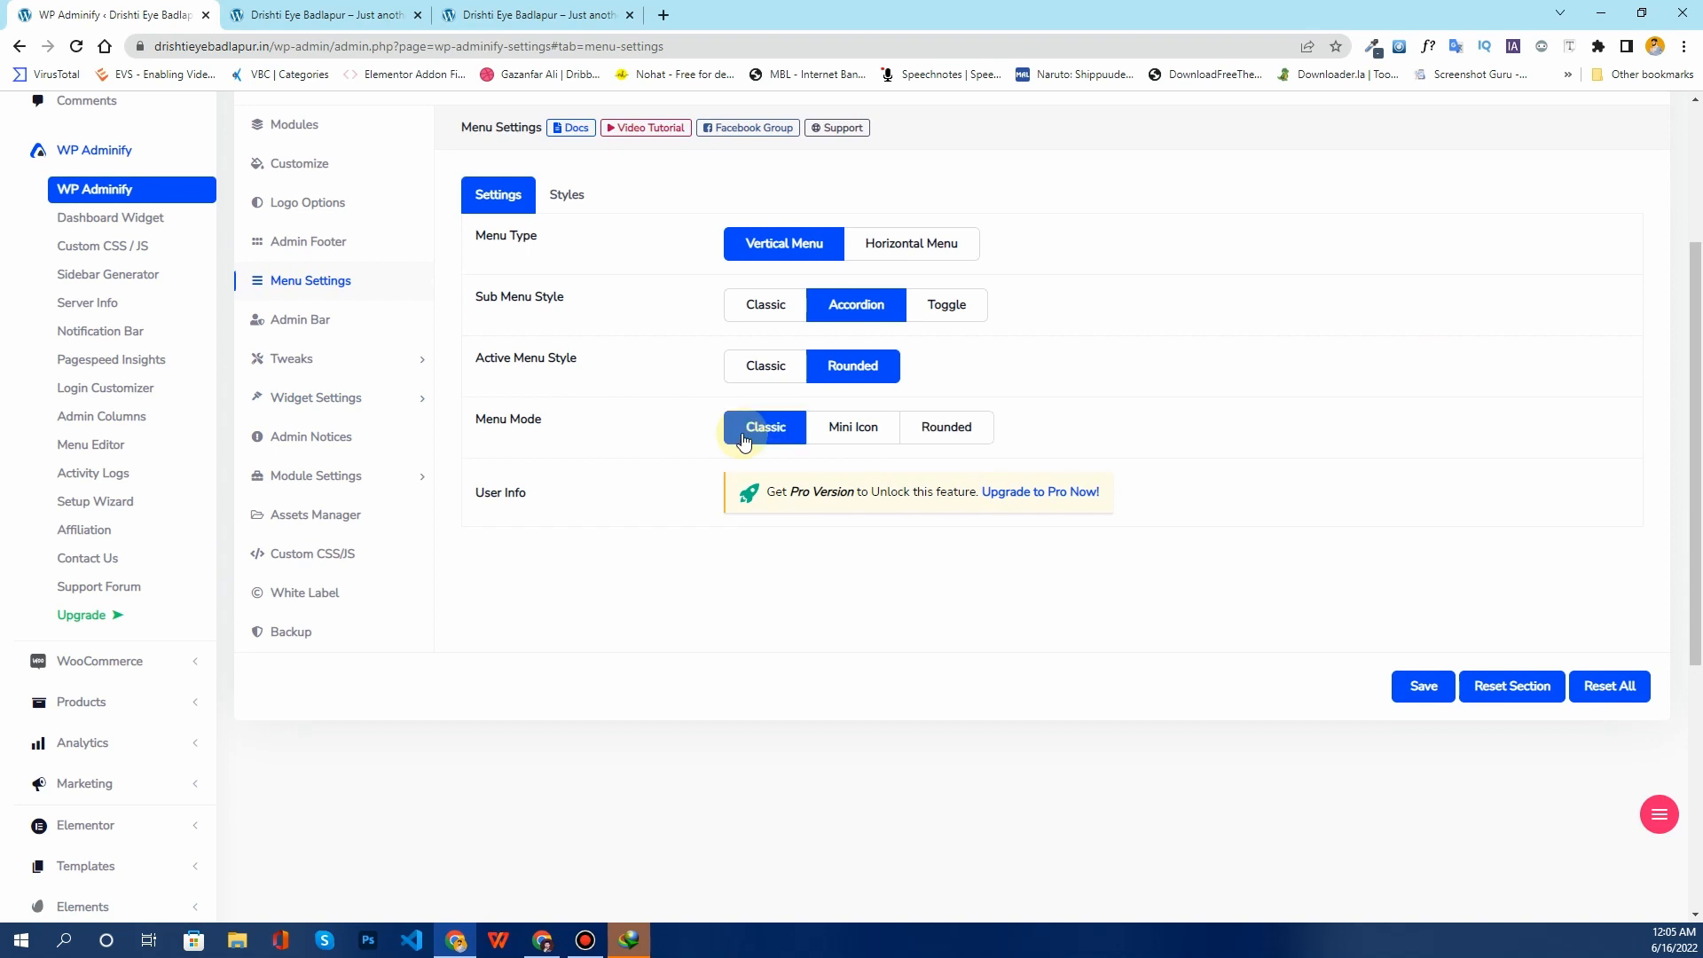
pyautogui.click(946, 429)
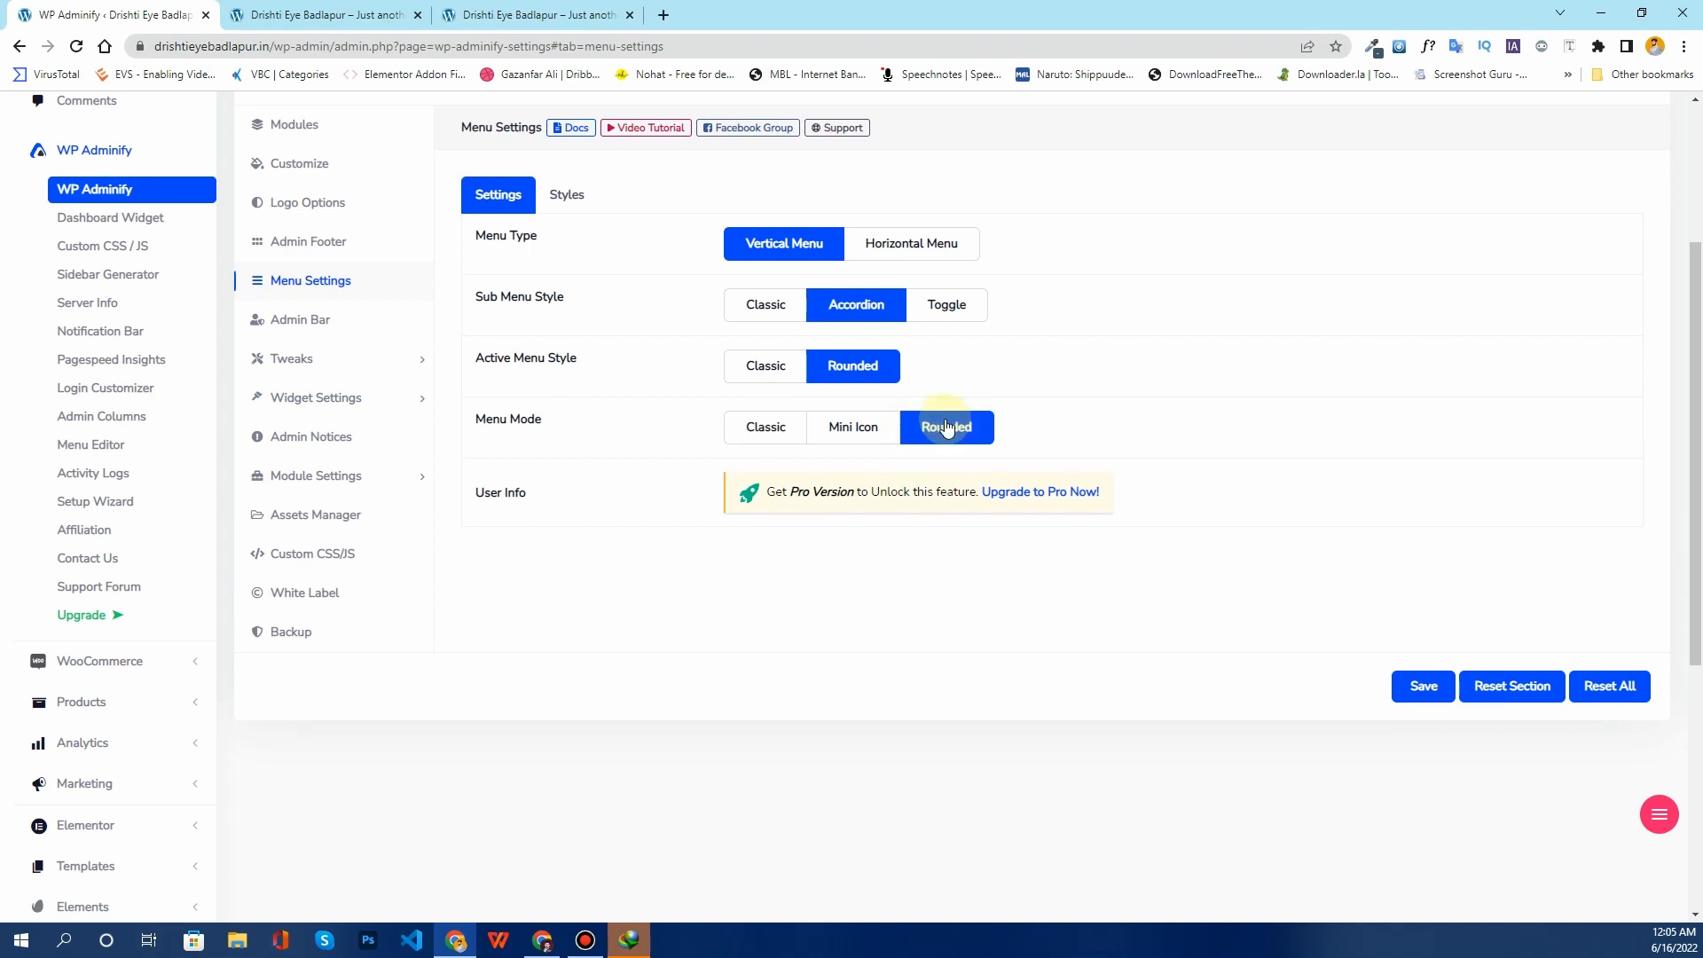
pyautogui.click(745, 434)
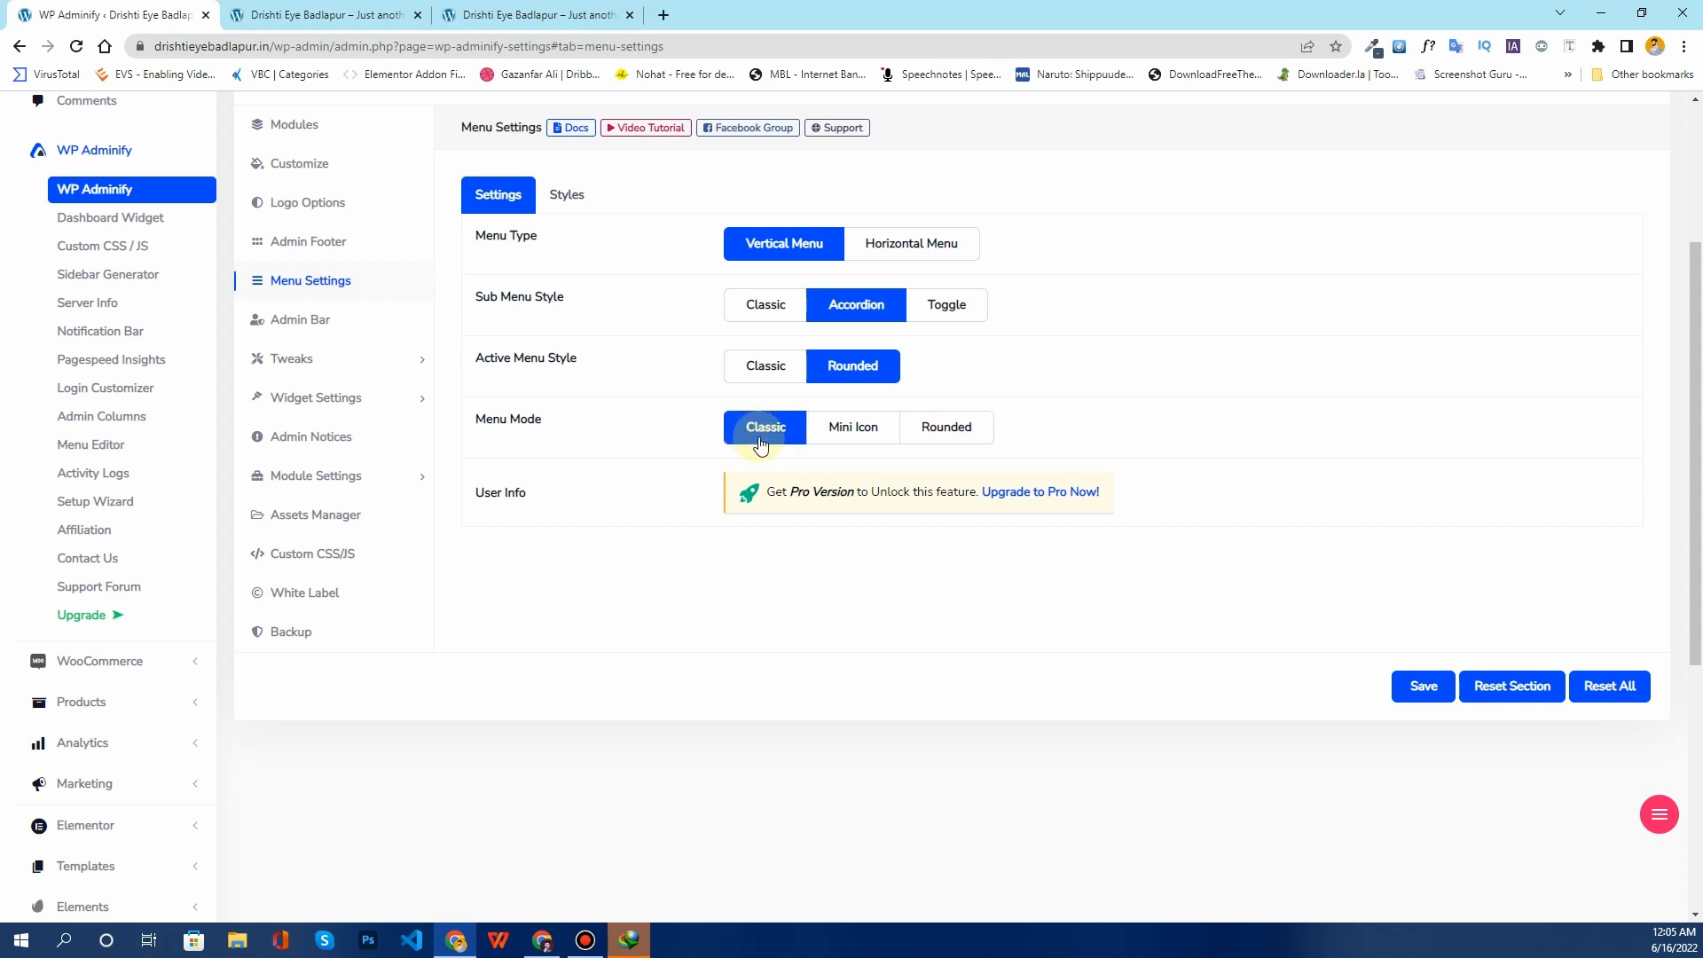
pyautogui.click(1420, 694)
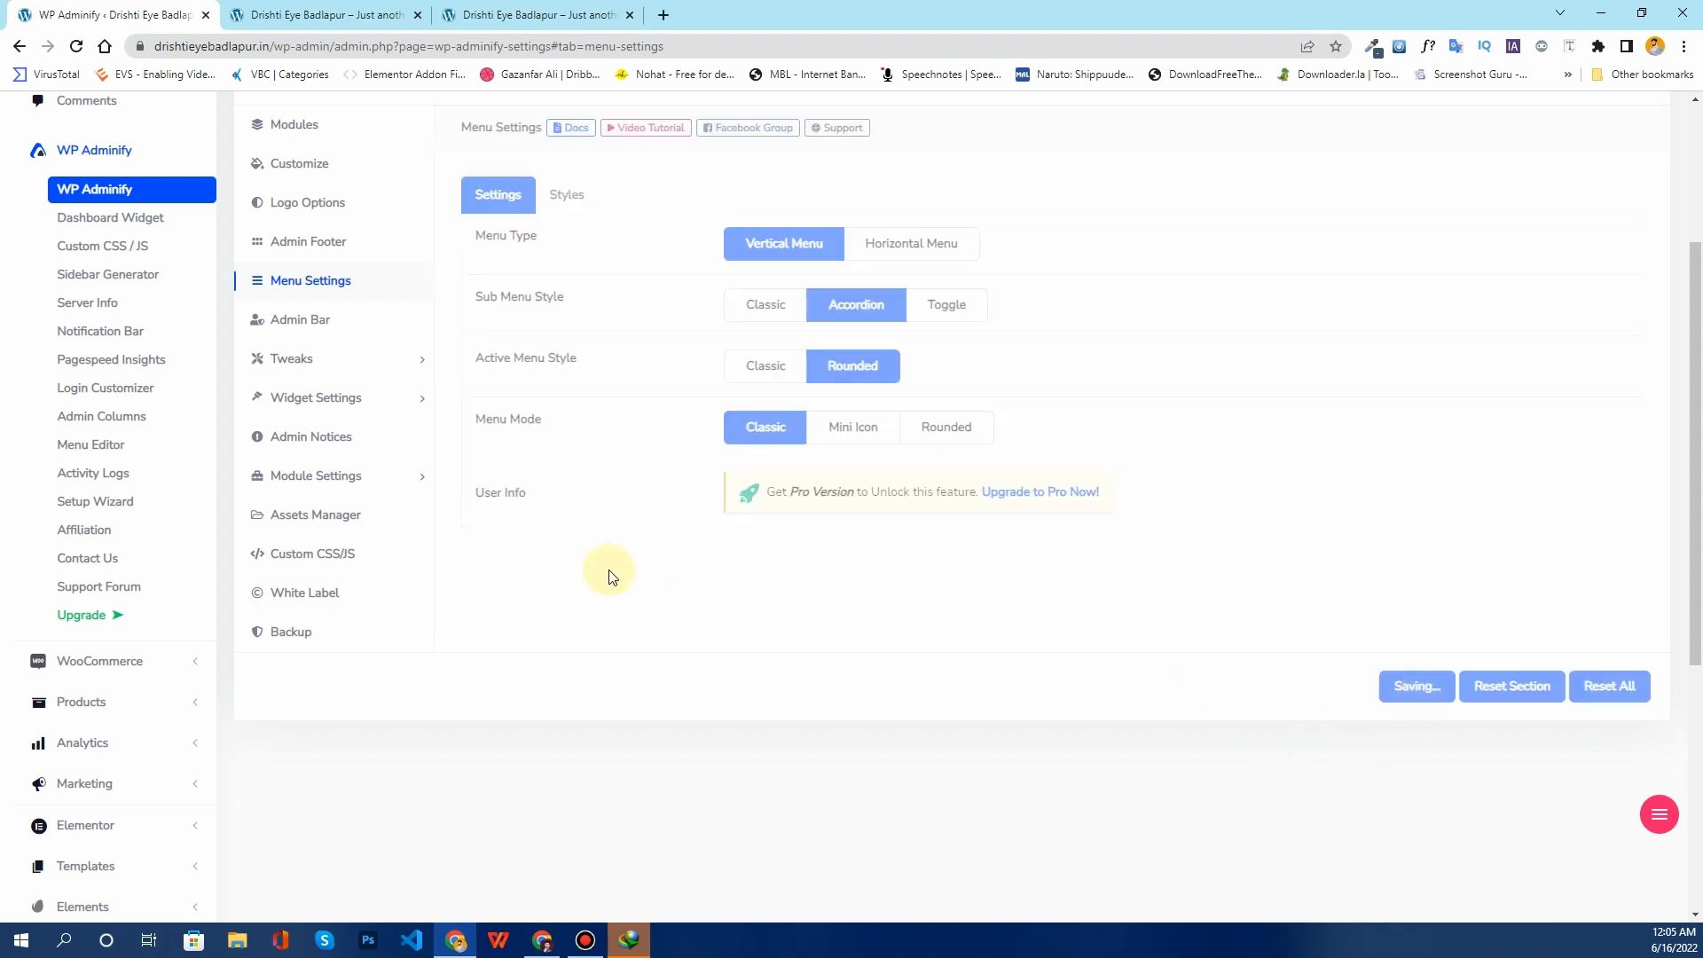
# Step: In the Admin Bar settings, set the "WP Adminify" Menu option to Hide, and save and reload the page
pyautogui.click(322, 338)
pyautogui.scroll(2, 566, 311)
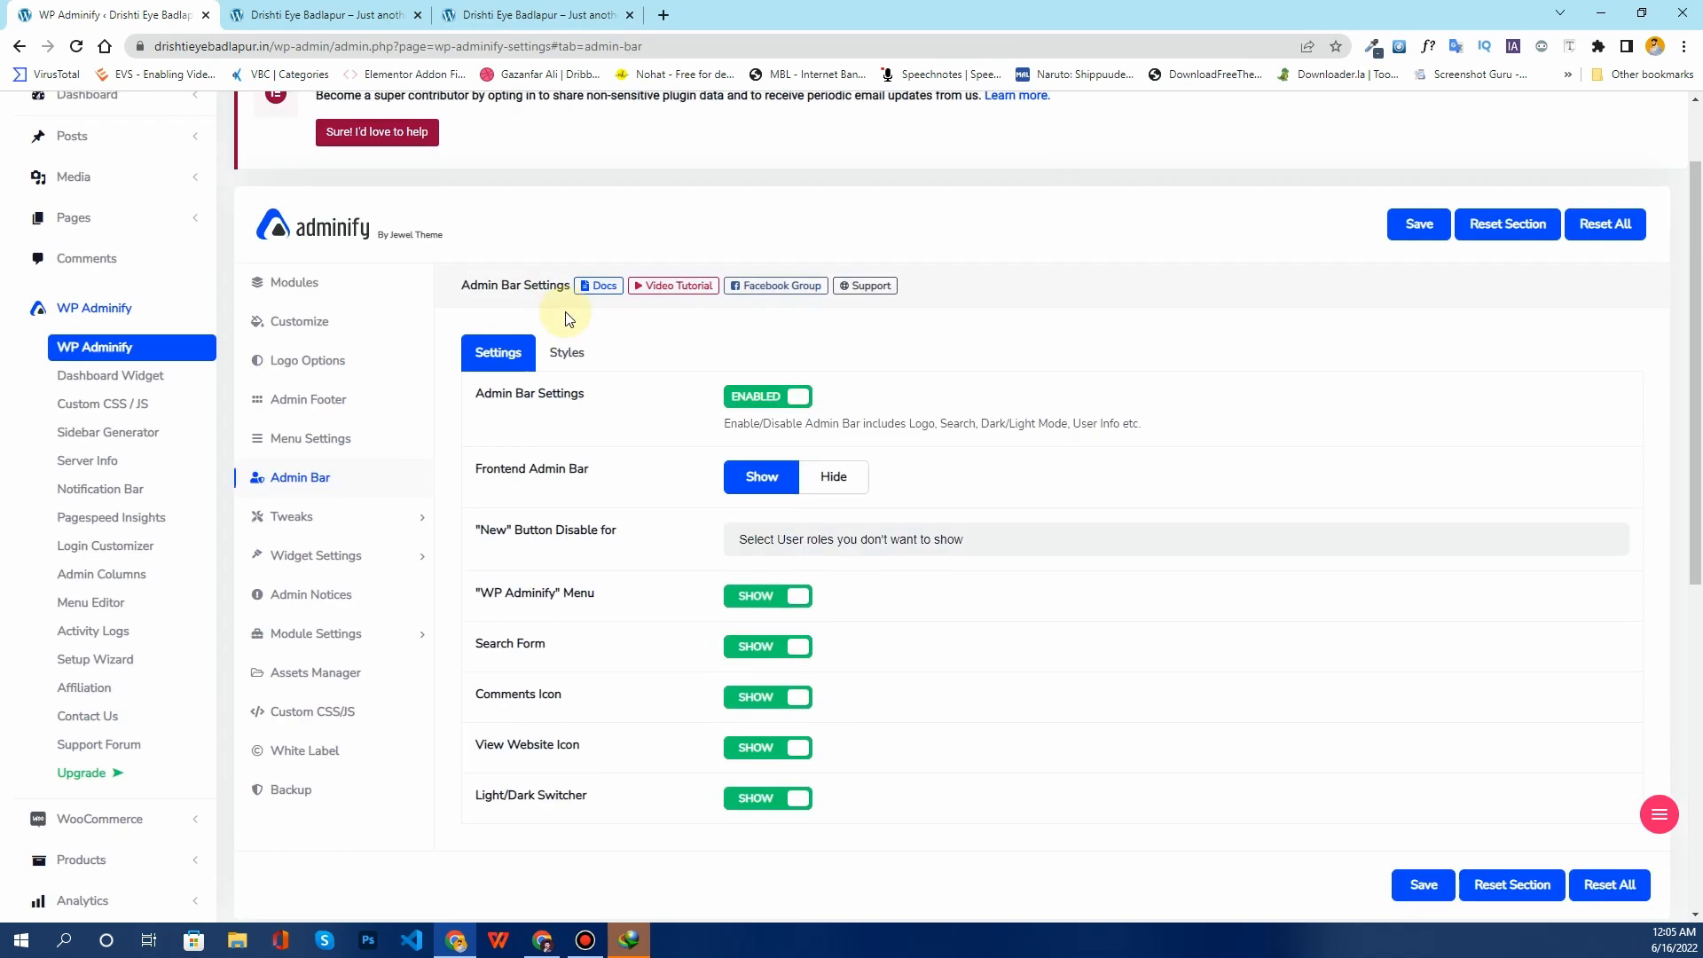
pyautogui.scroll(-1, 567, 318)
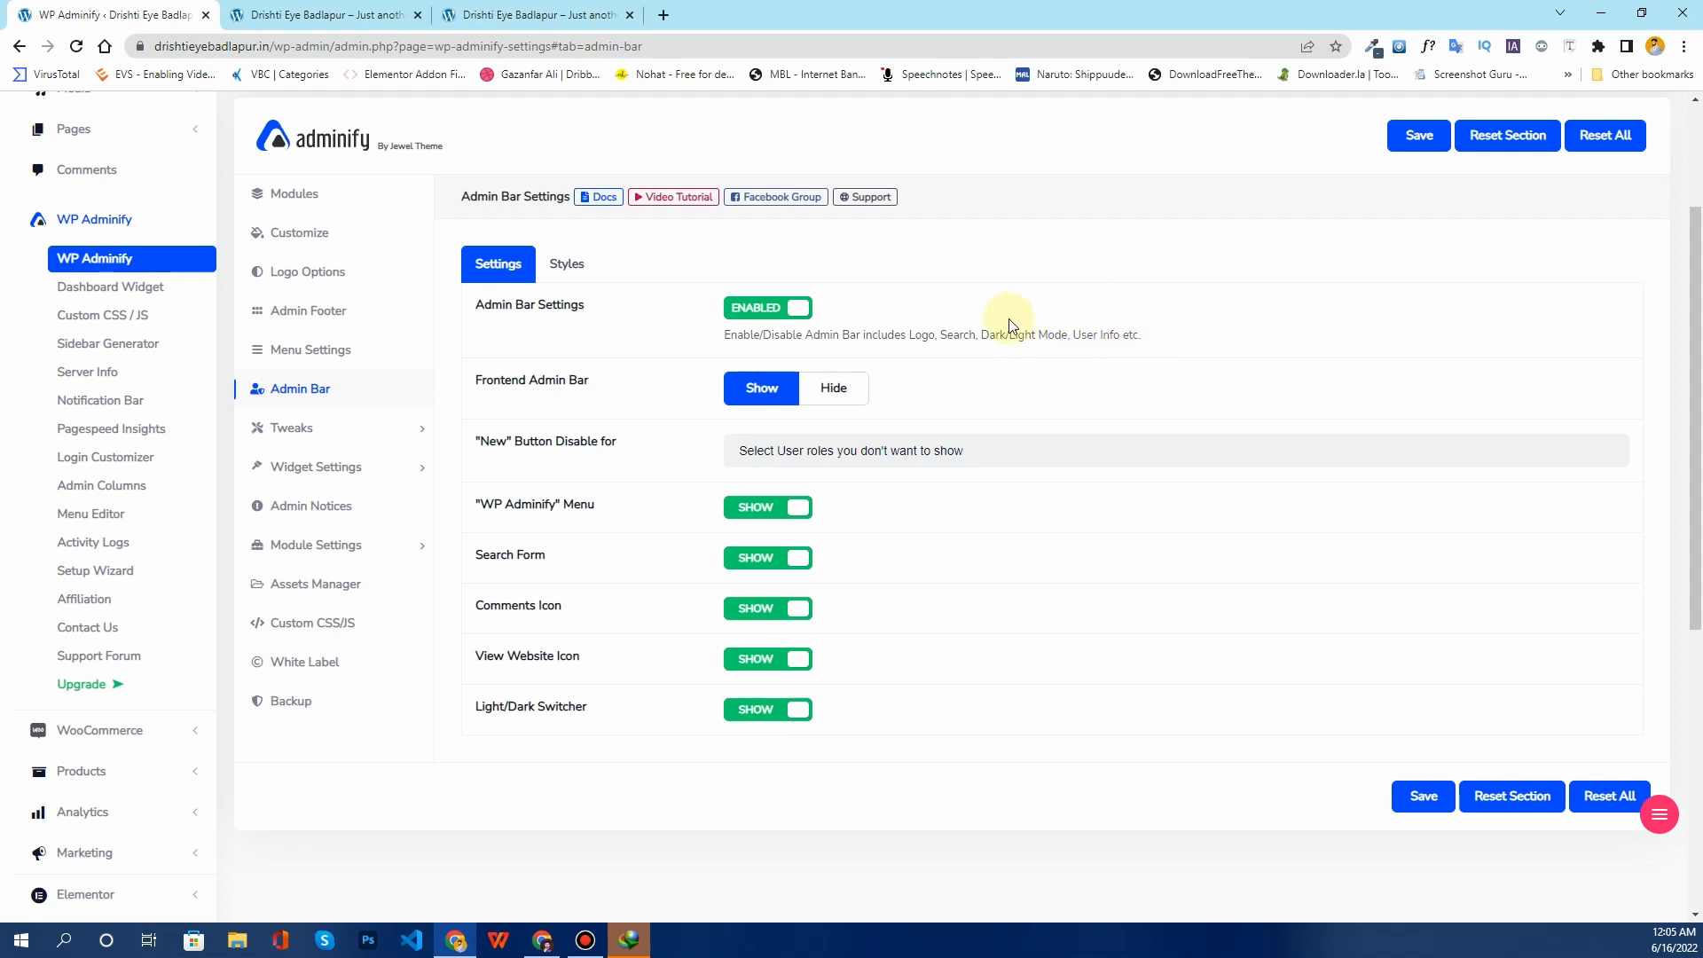
pyautogui.scroll(2, 1008, 325)
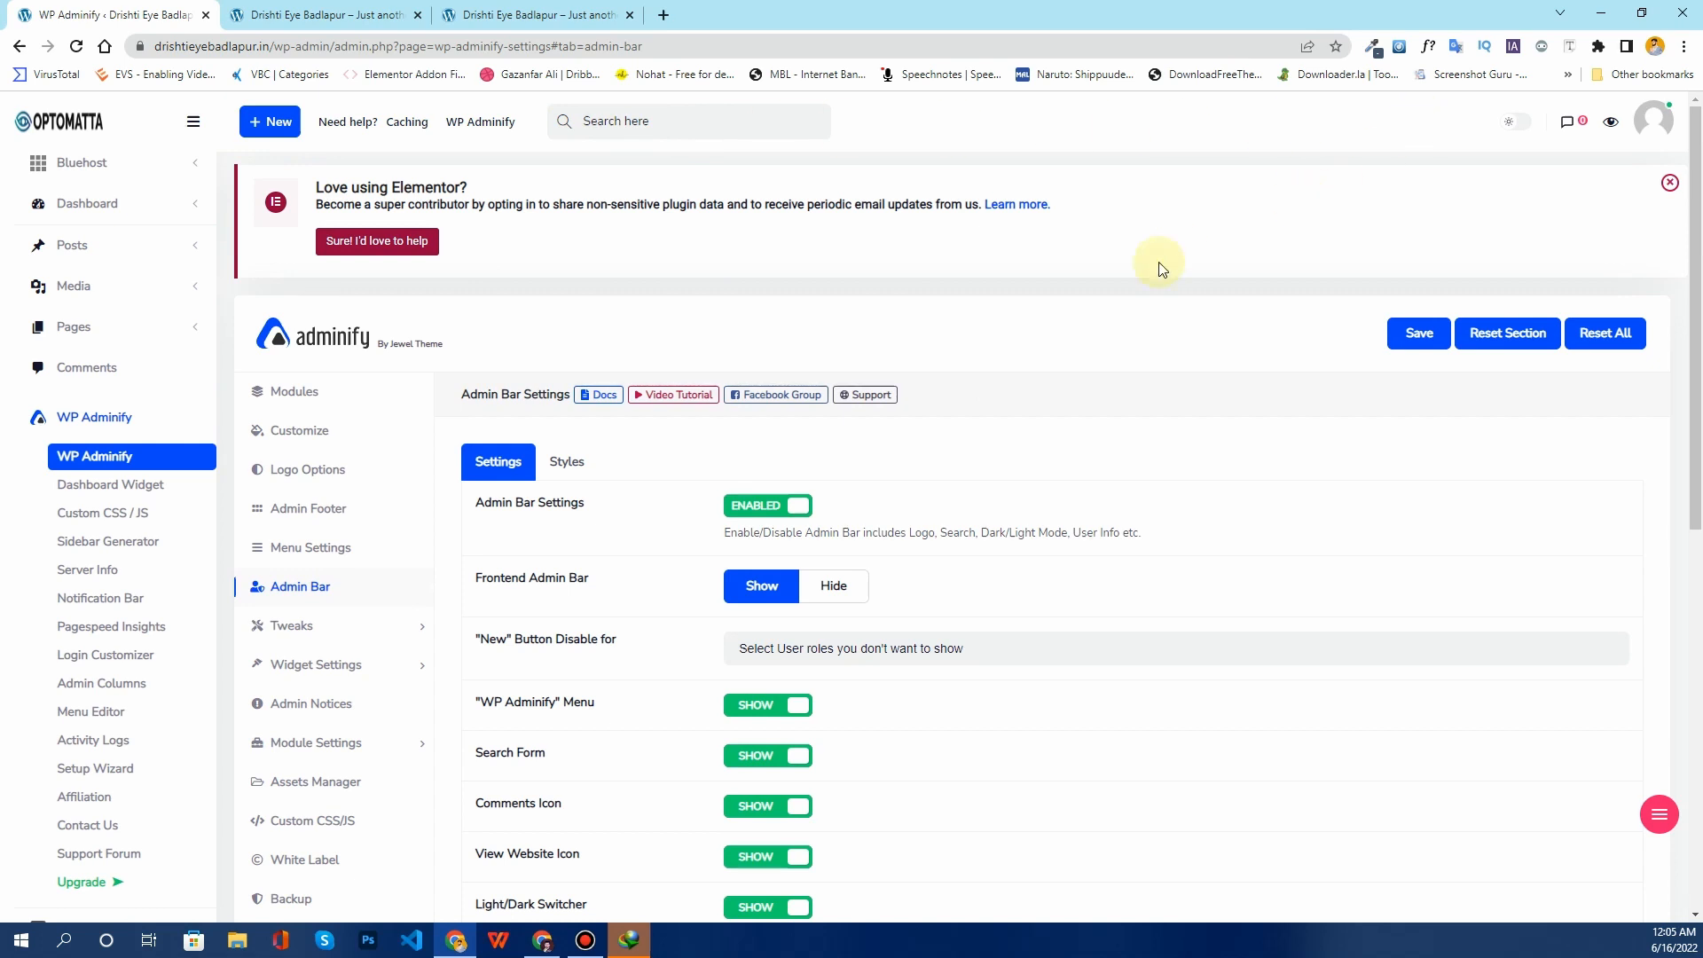
pyautogui.scroll(-1, 1083, 305)
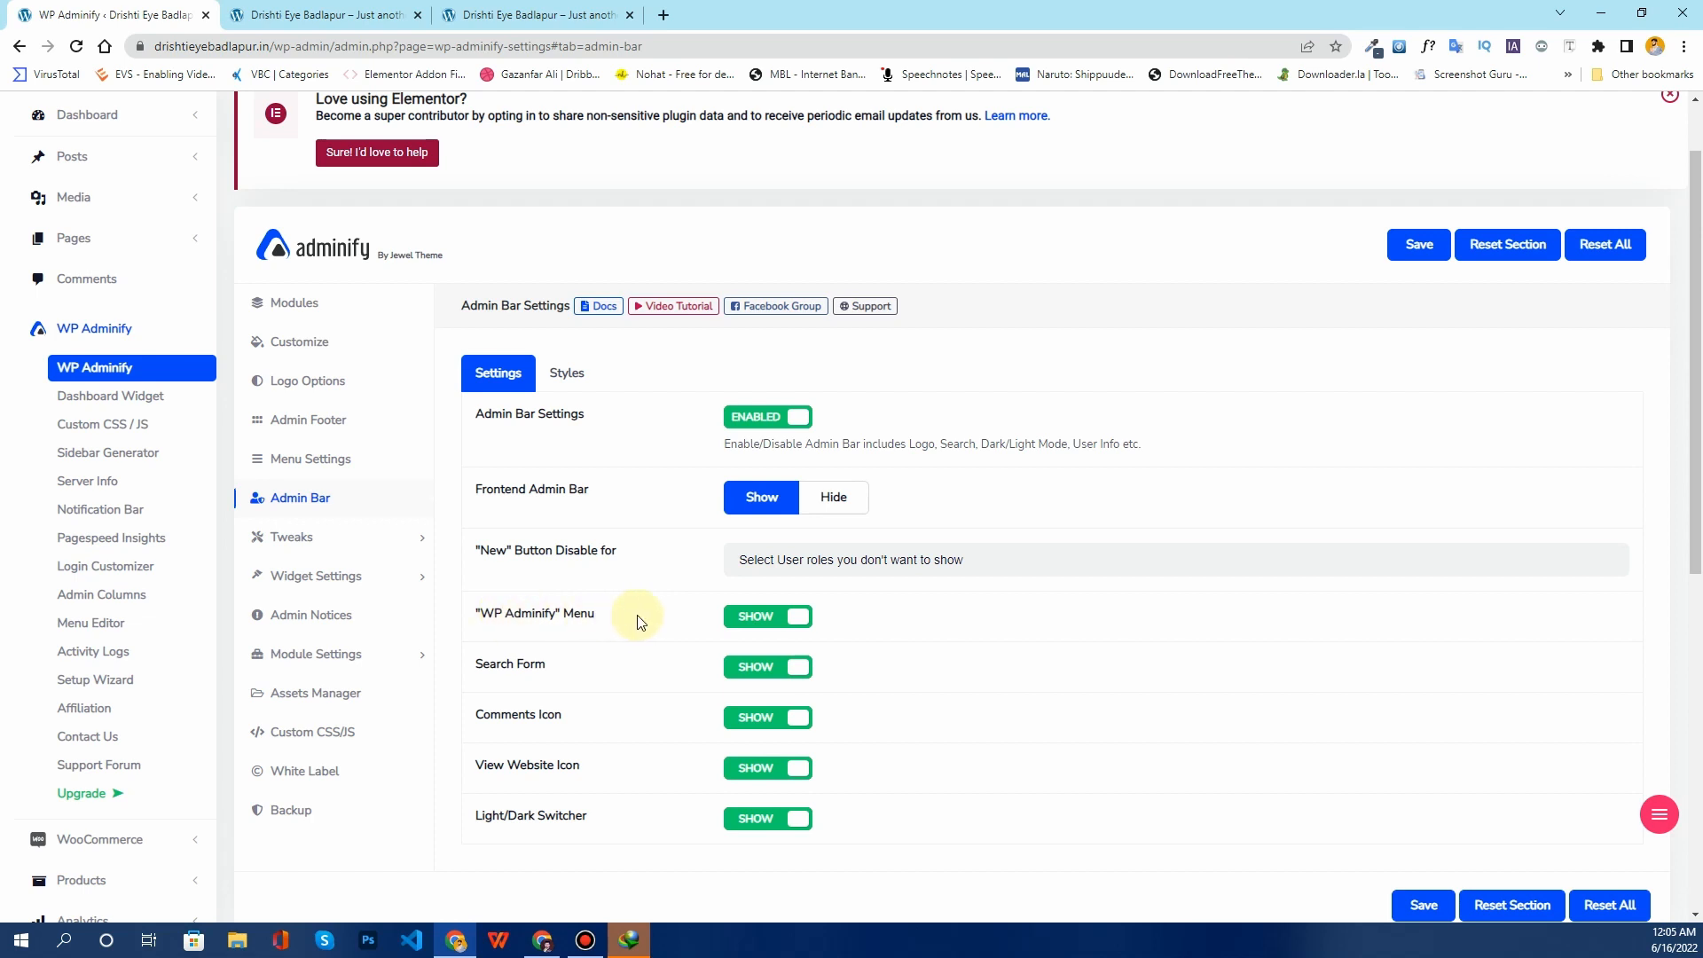
pyautogui.click(759, 620)
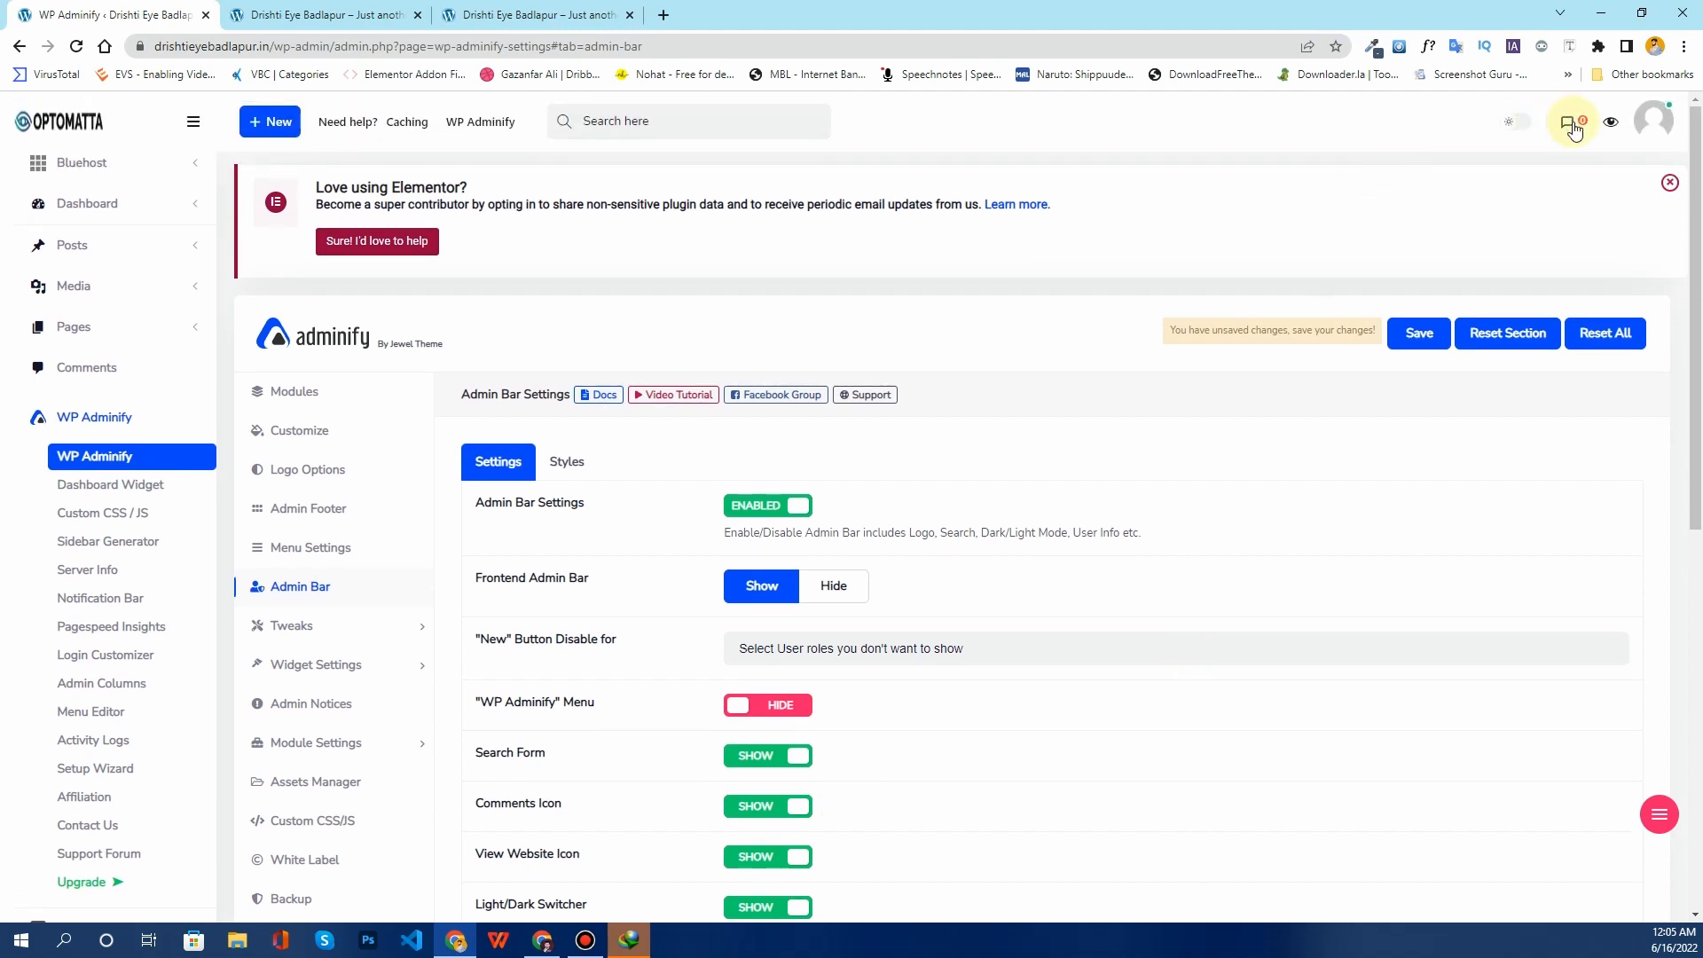
pyautogui.scroll(-2, 818, 644)
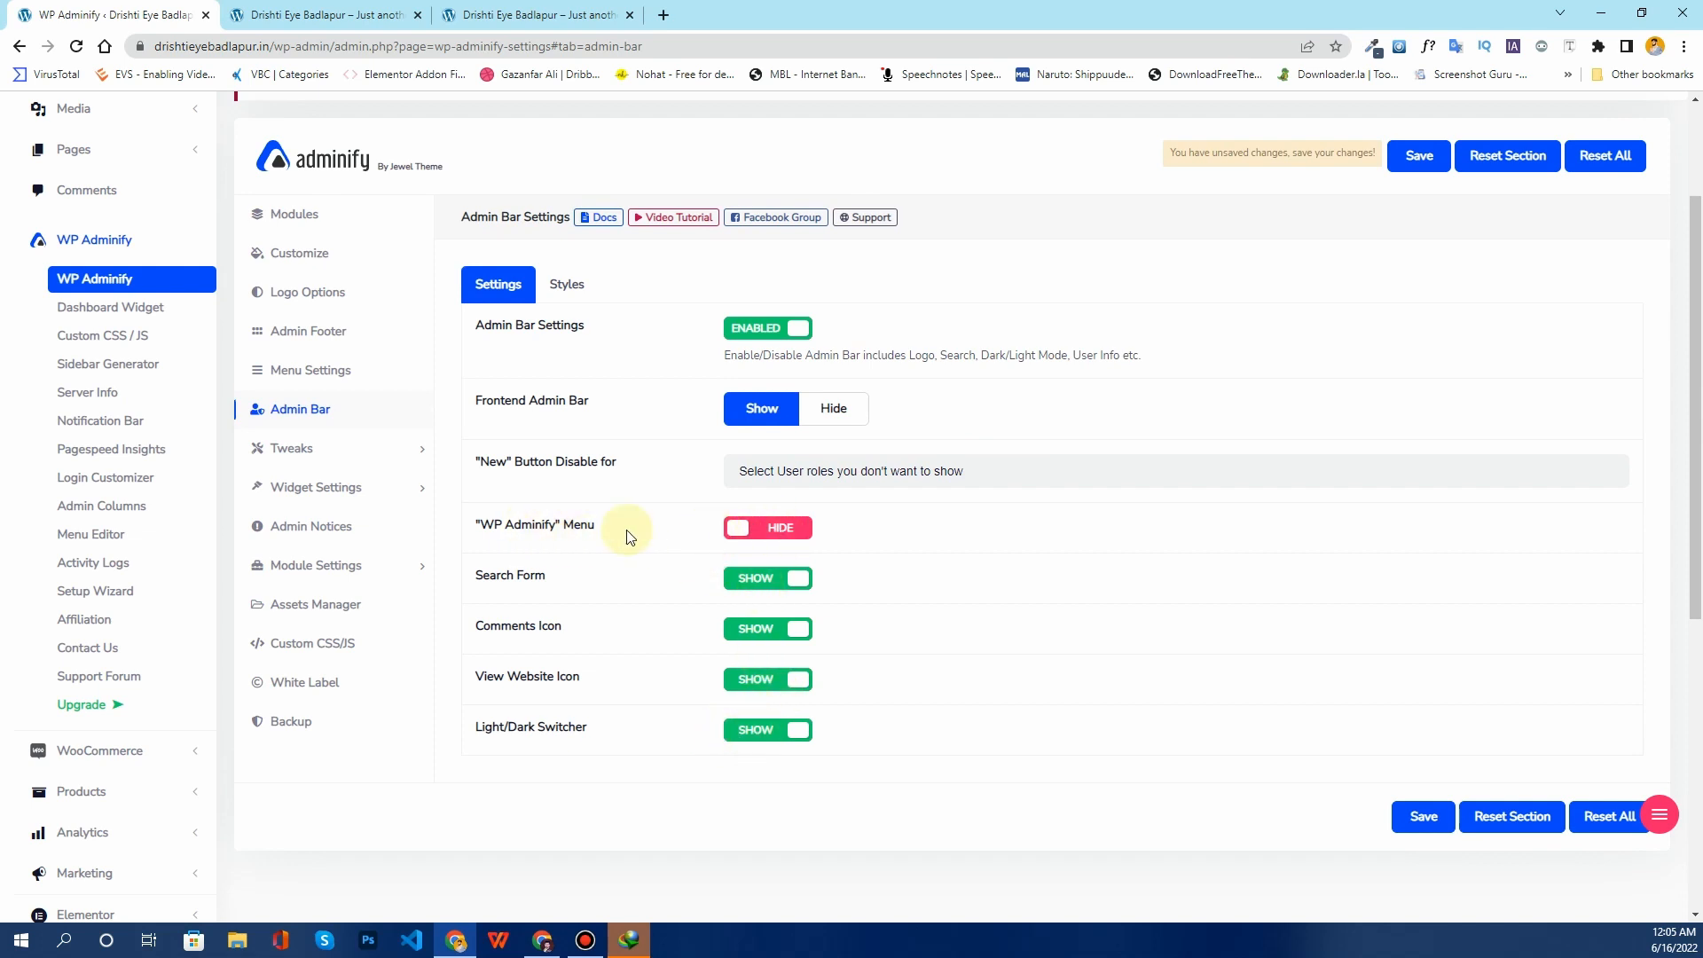
pyautogui.click(1416, 833)
pyautogui.scroll(2, 837, 502)
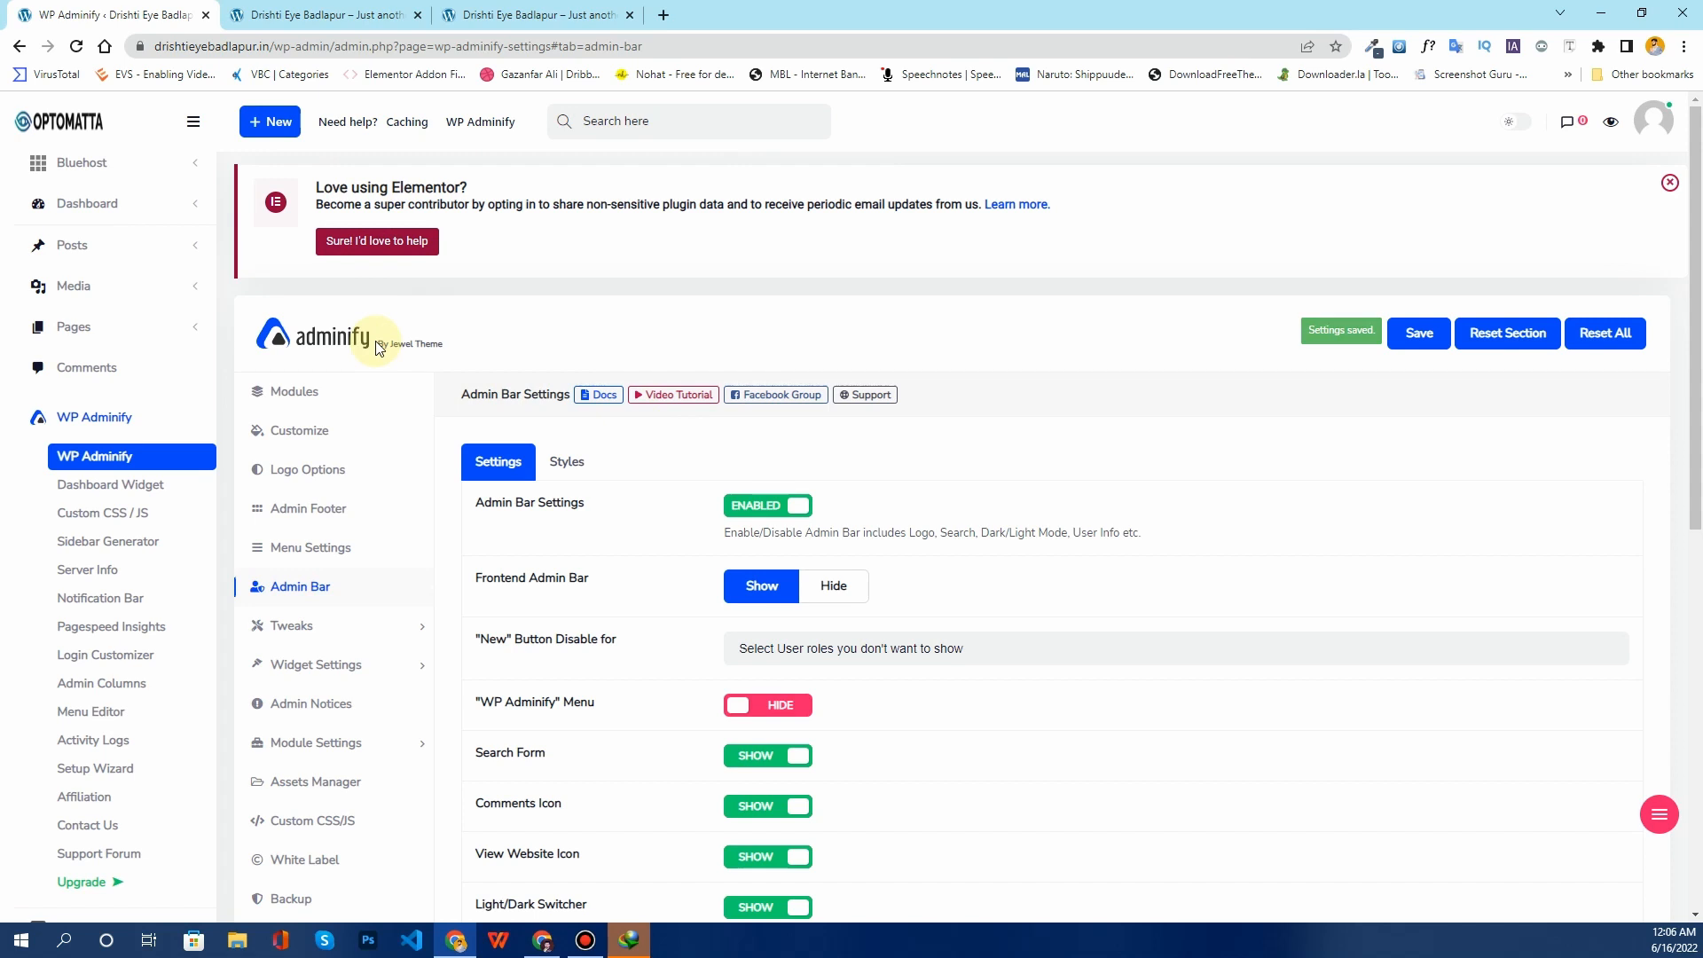
pyautogui.press('F5')
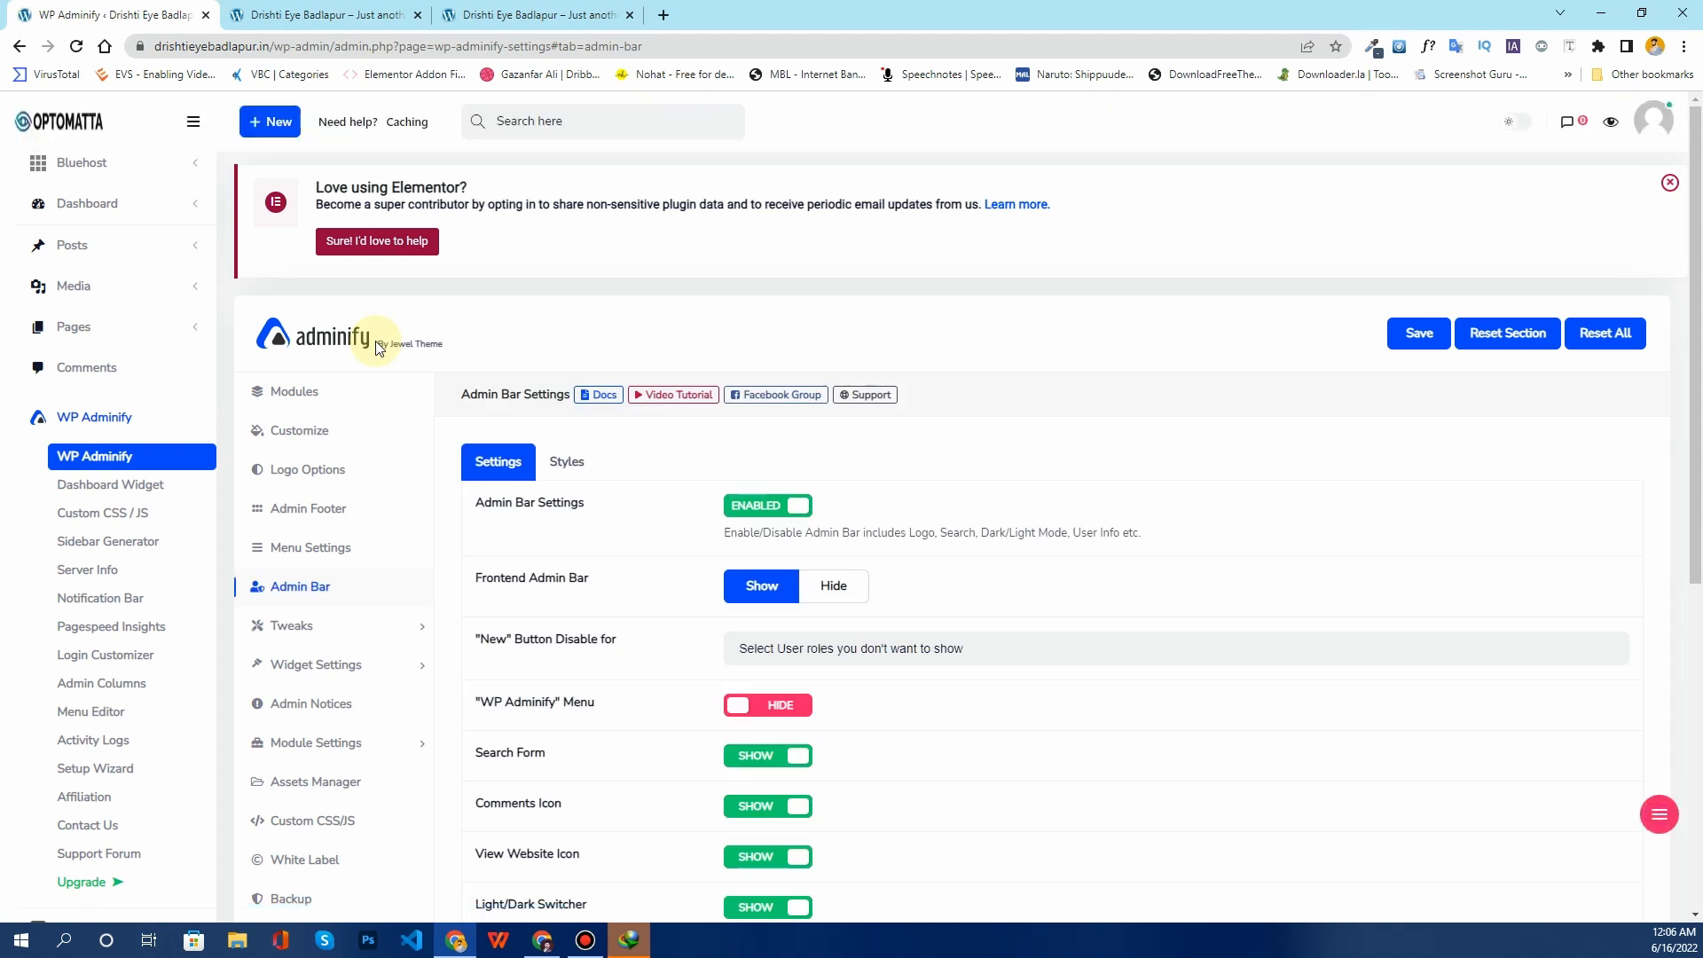
# Step: Dismiss the Elementor notice and review the Head tweaks for removing unnecessary links, scripts and styles
pyautogui.click(1669, 182)
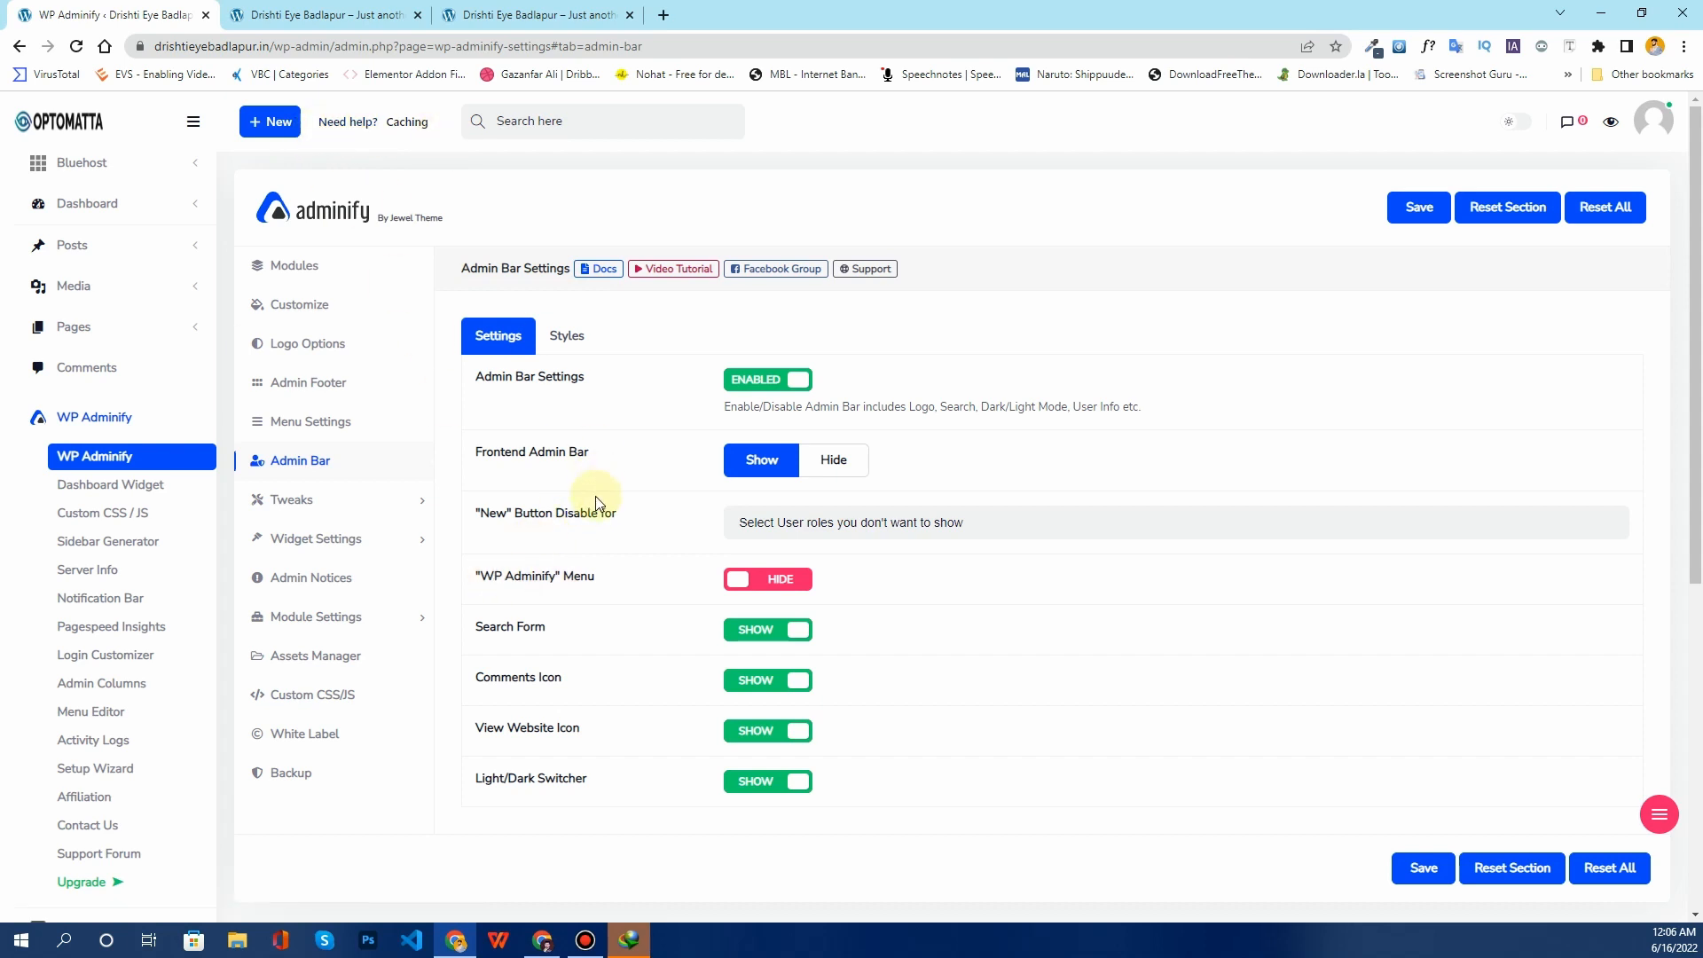
pyautogui.click(334, 514)
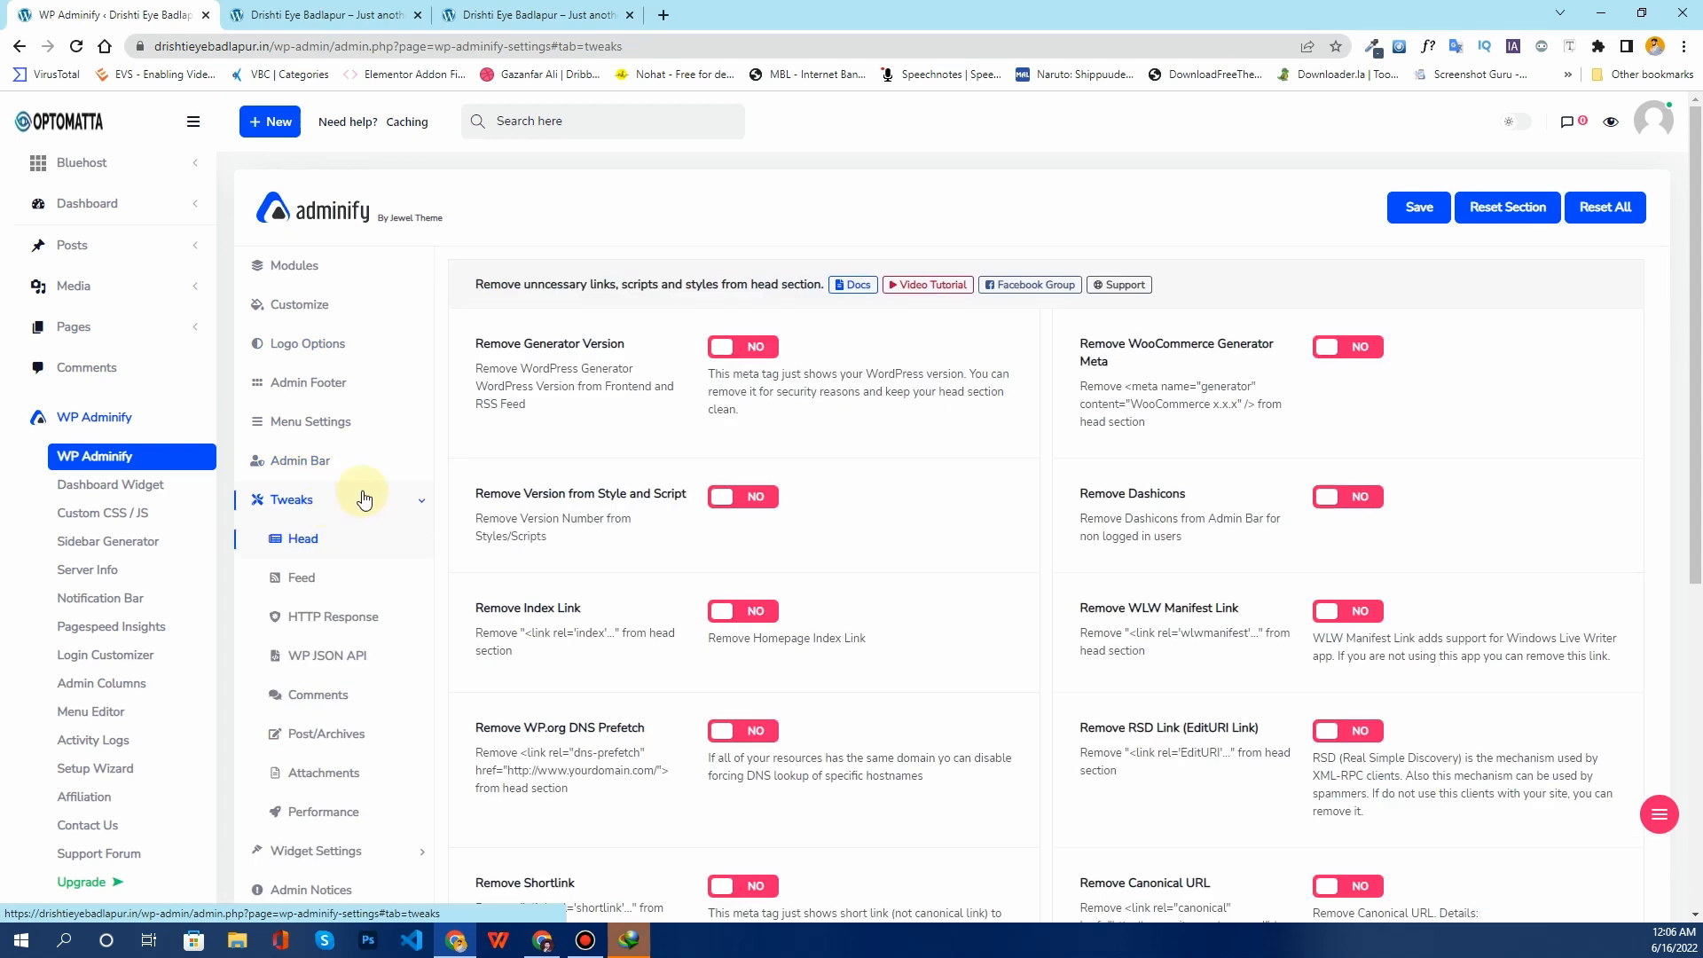
pyautogui.scroll(-1, 621, 347)
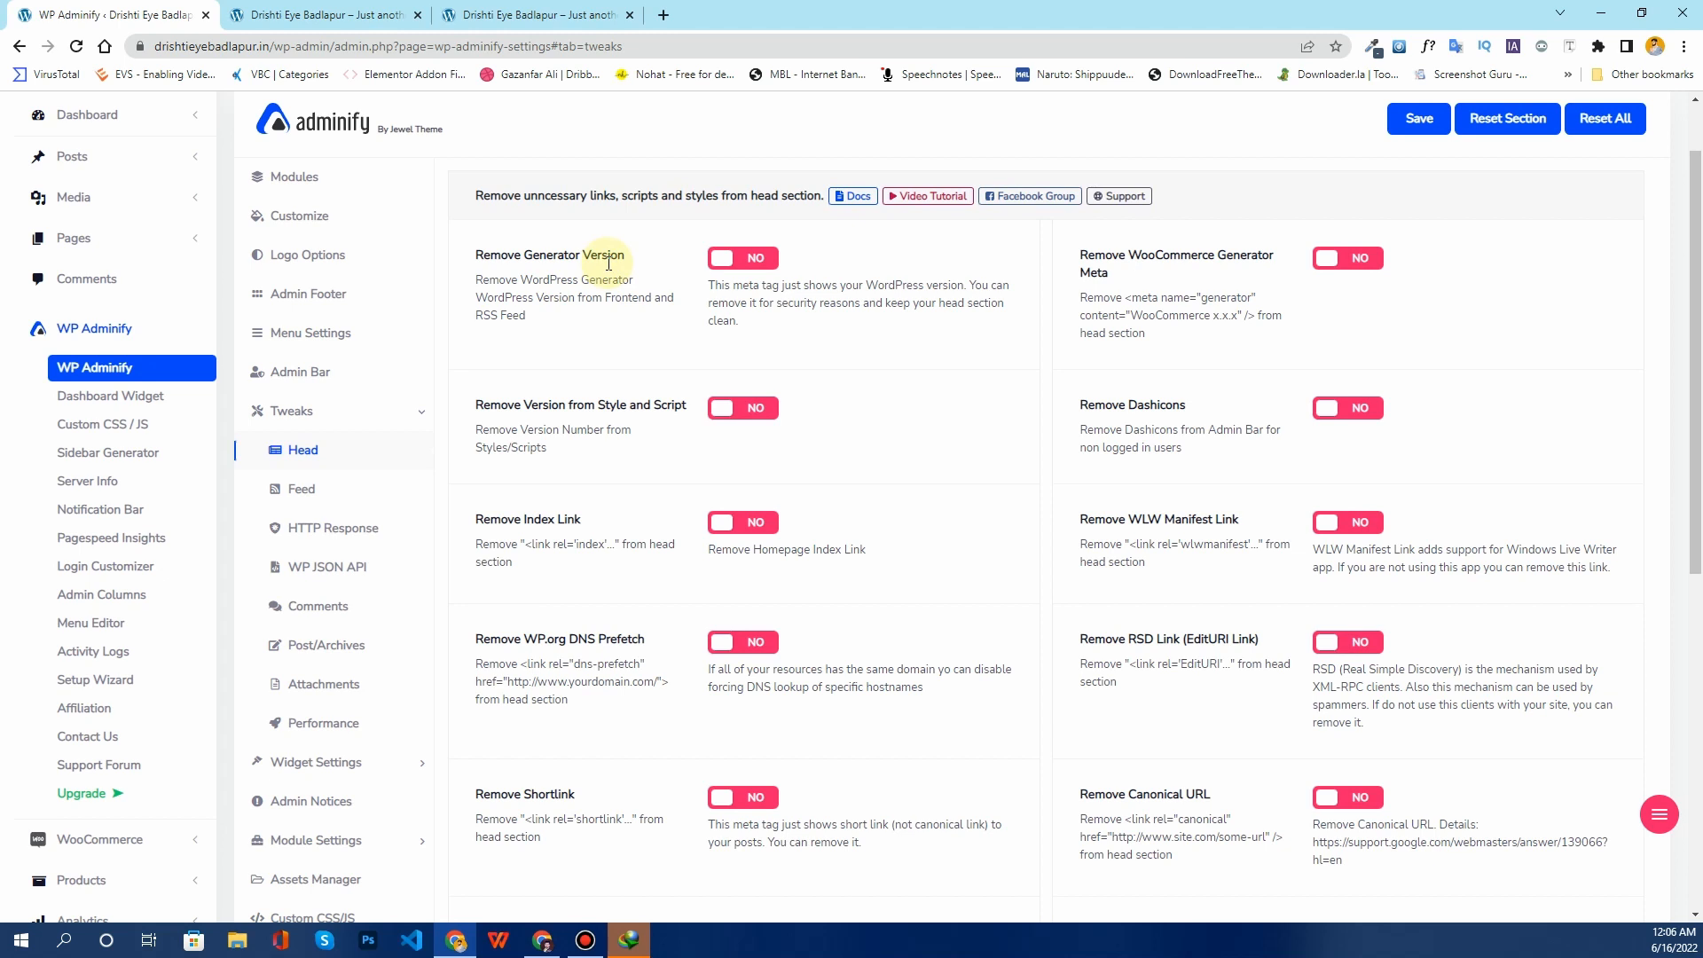
pyautogui.scroll(-5, 632, 362)
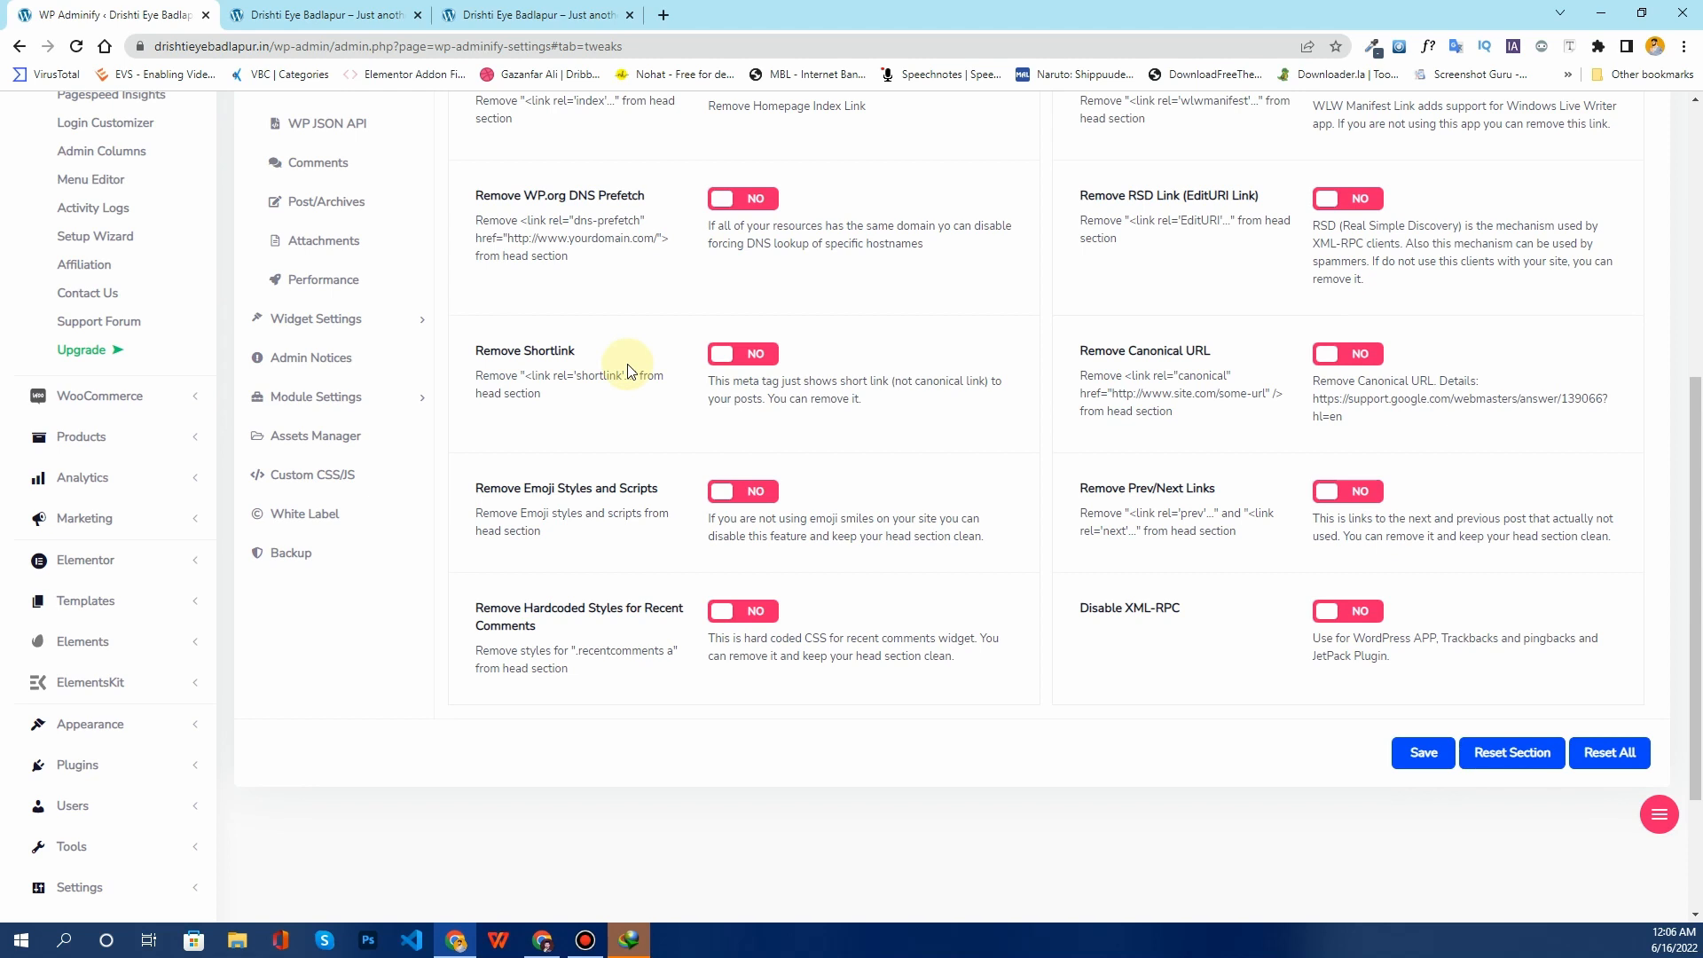
pyautogui.scroll(3, 628, 370)
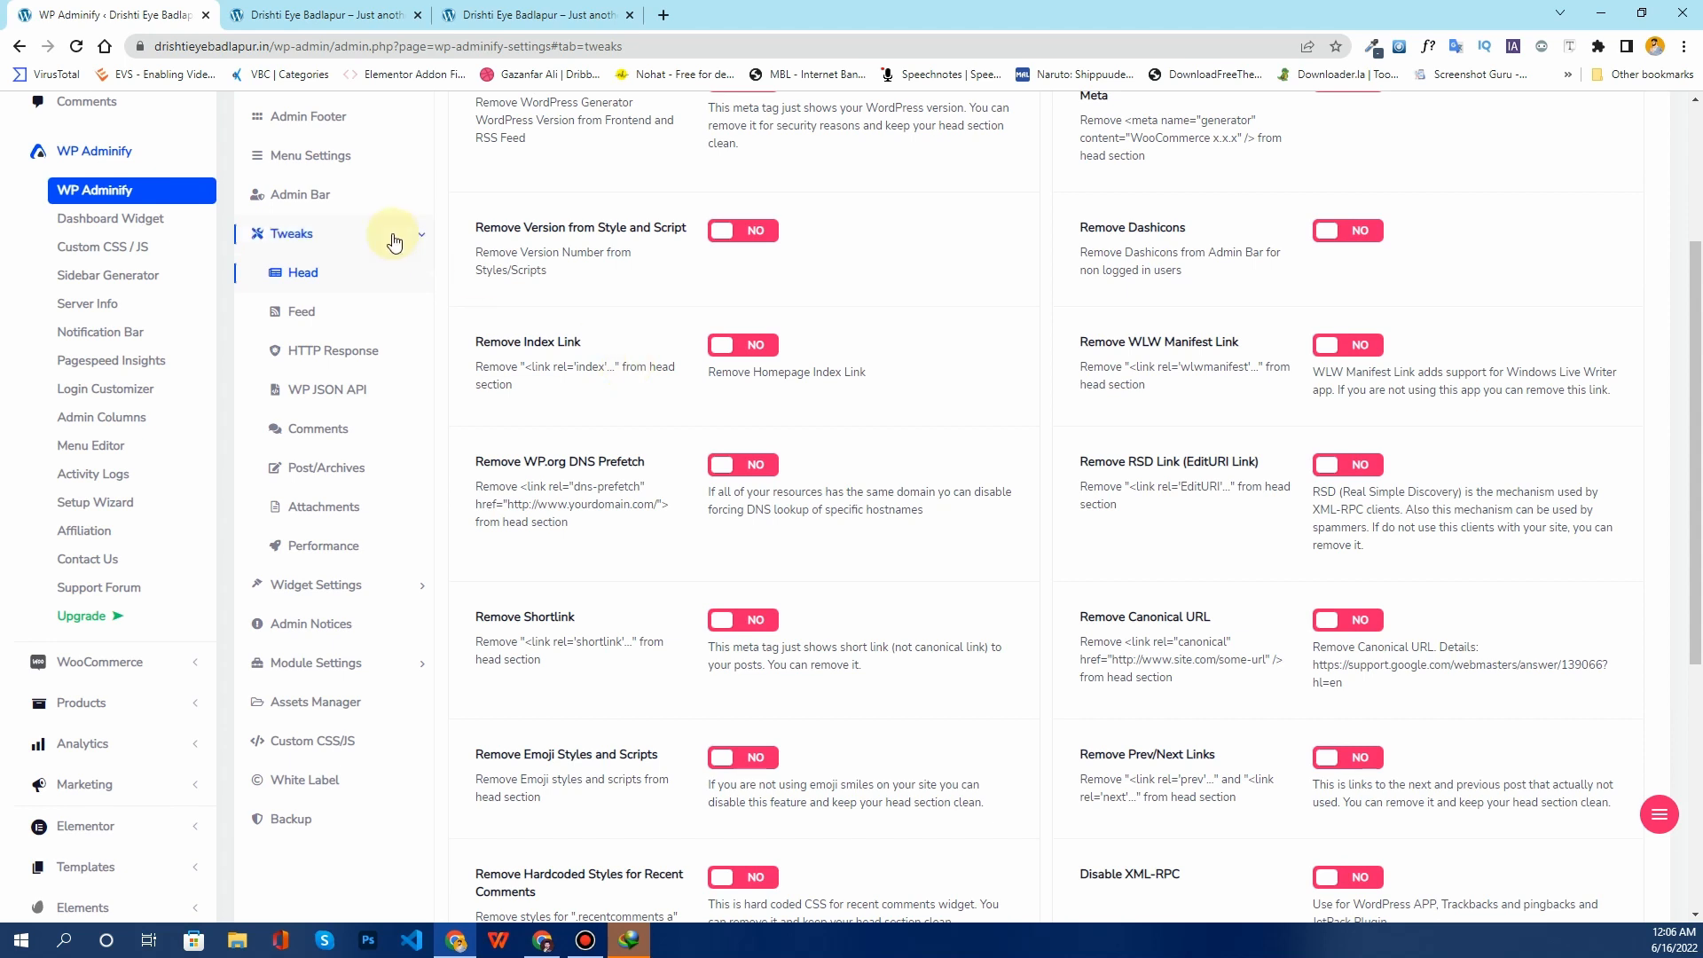
# Step: In the Feed tweaks, enable Remove Feed Links and Redirect ALL Feeds, and save the settings
pyautogui.click(321, 313)
pyautogui.scroll(1, 616, 352)
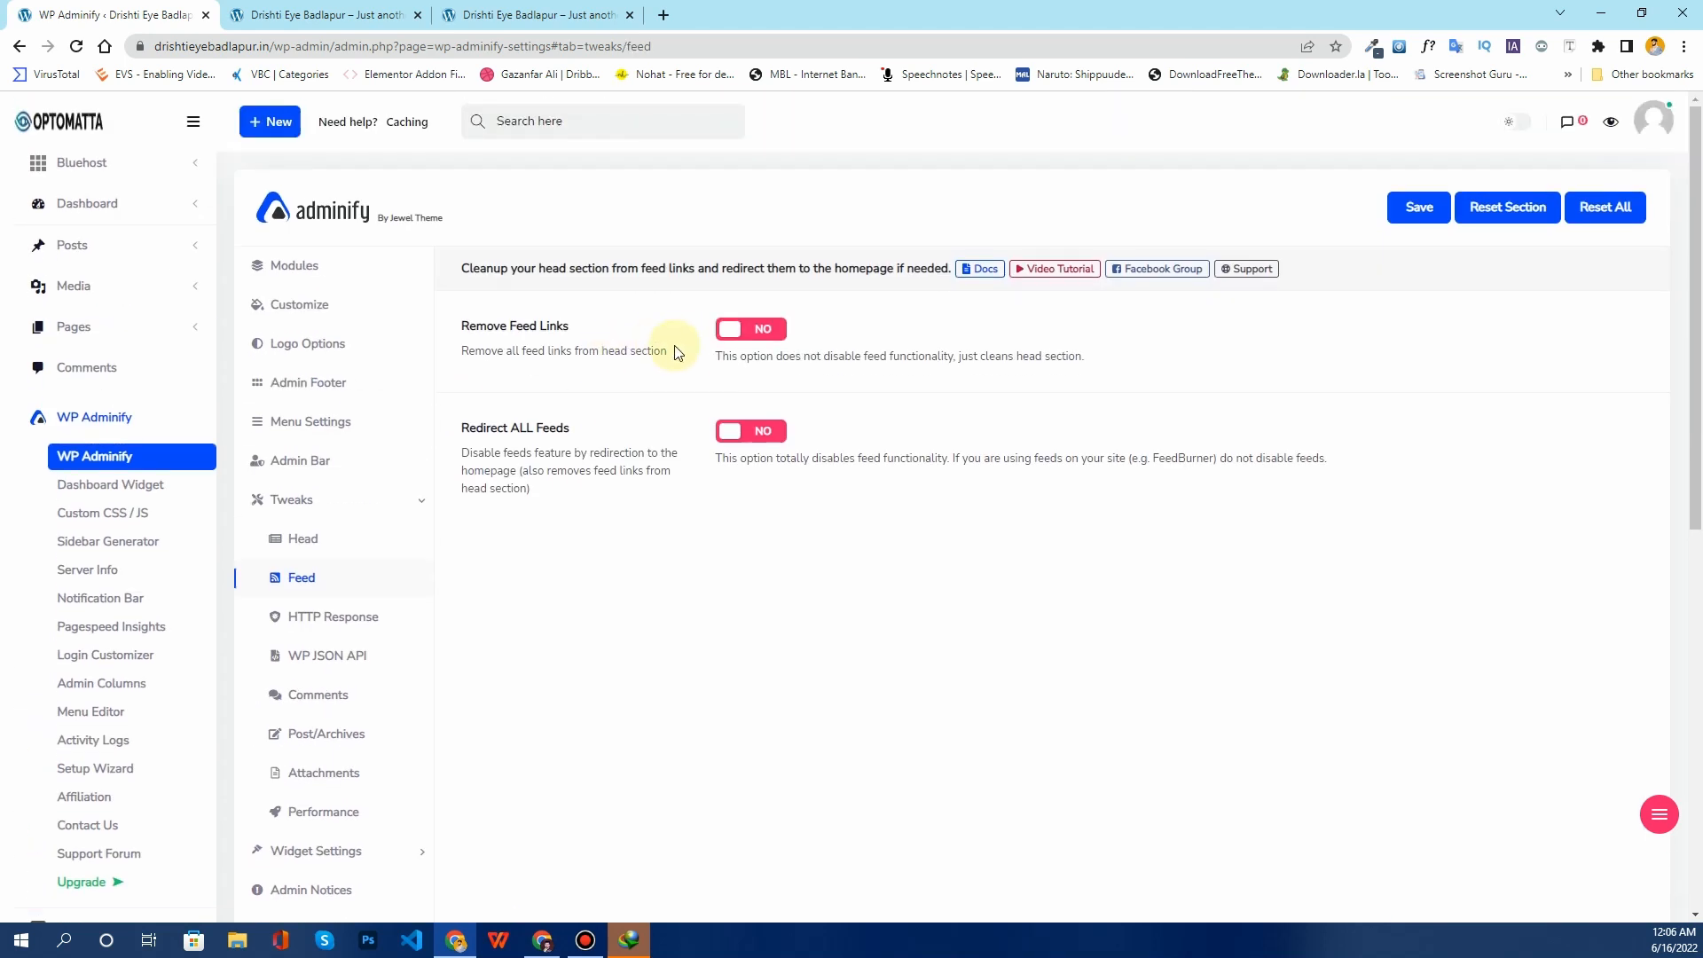
pyautogui.click(768, 334)
pyautogui.click(760, 432)
pyautogui.click(1421, 208)
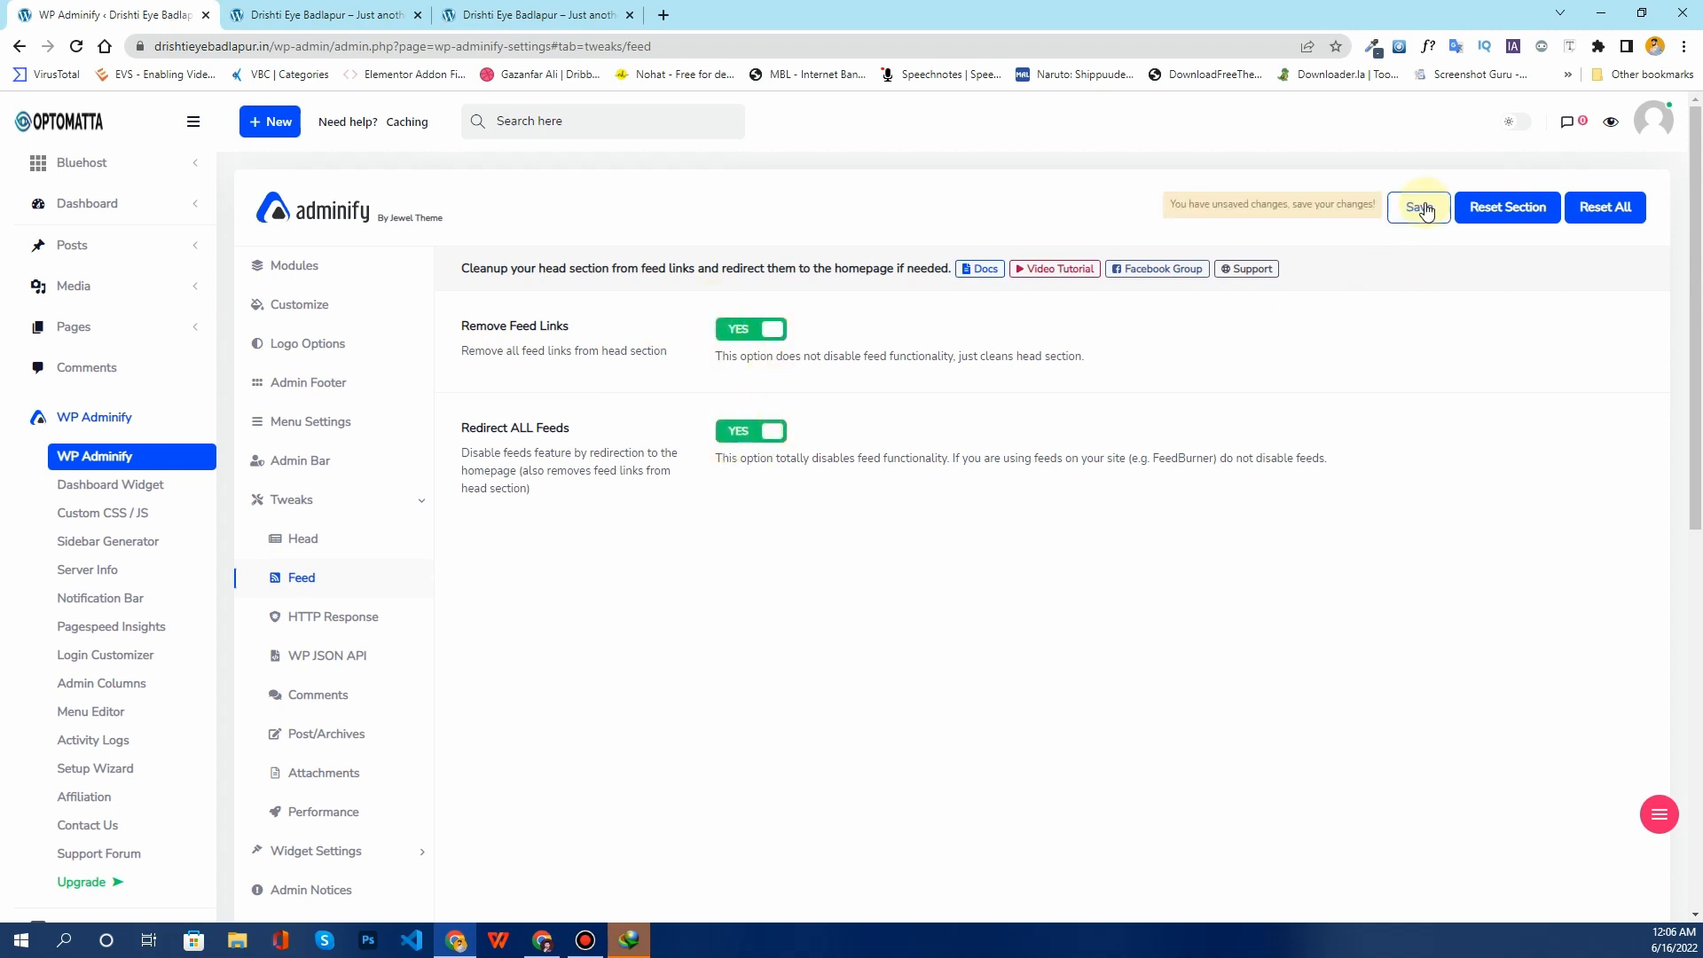
# Step: Examine the available HTTP Response, WP JSON API and Comments tweaks
pyautogui.scroll(-1, 576, 536)
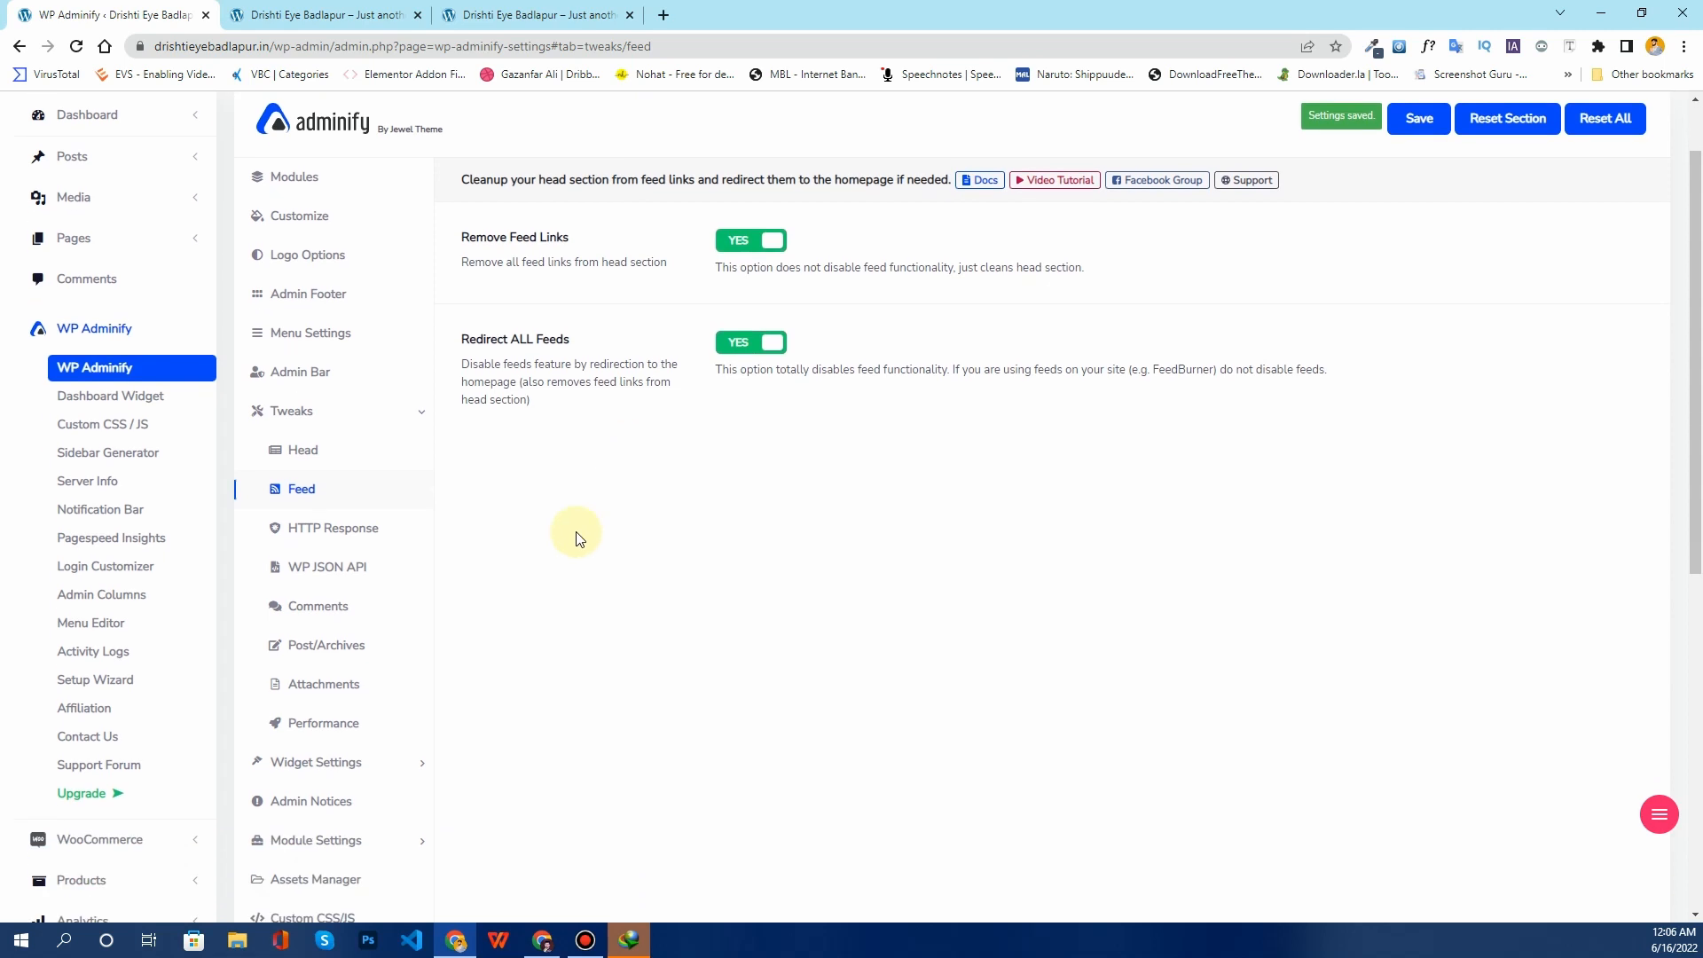
pyautogui.click(356, 530)
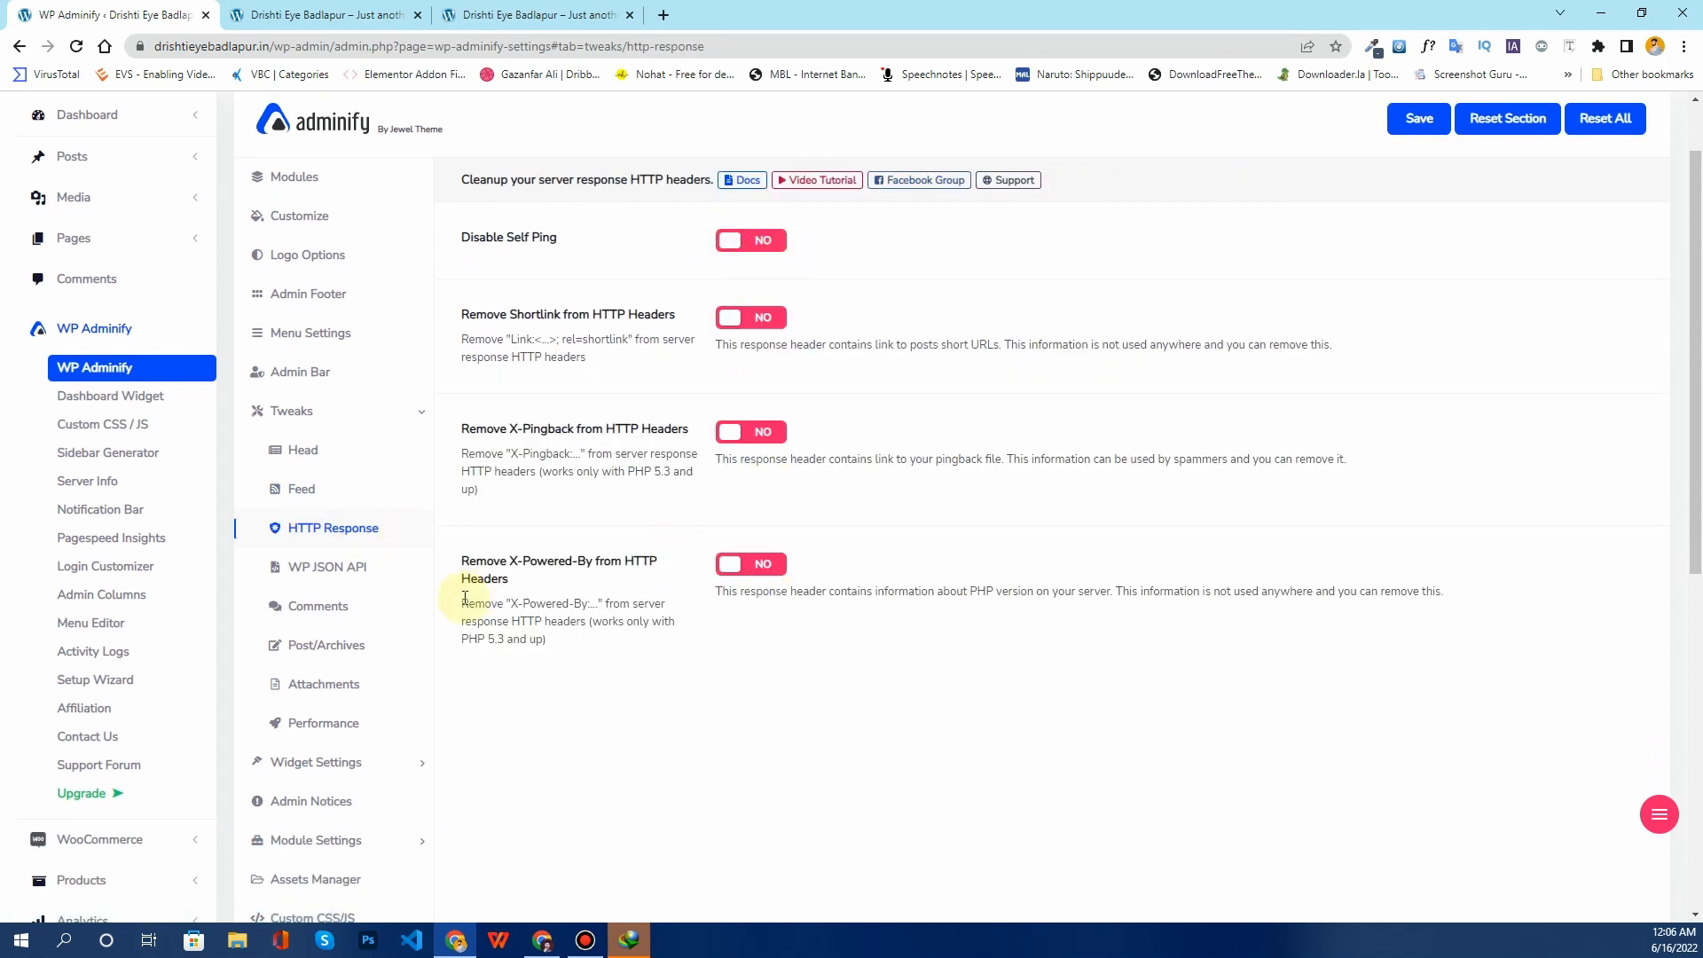
pyautogui.click(344, 569)
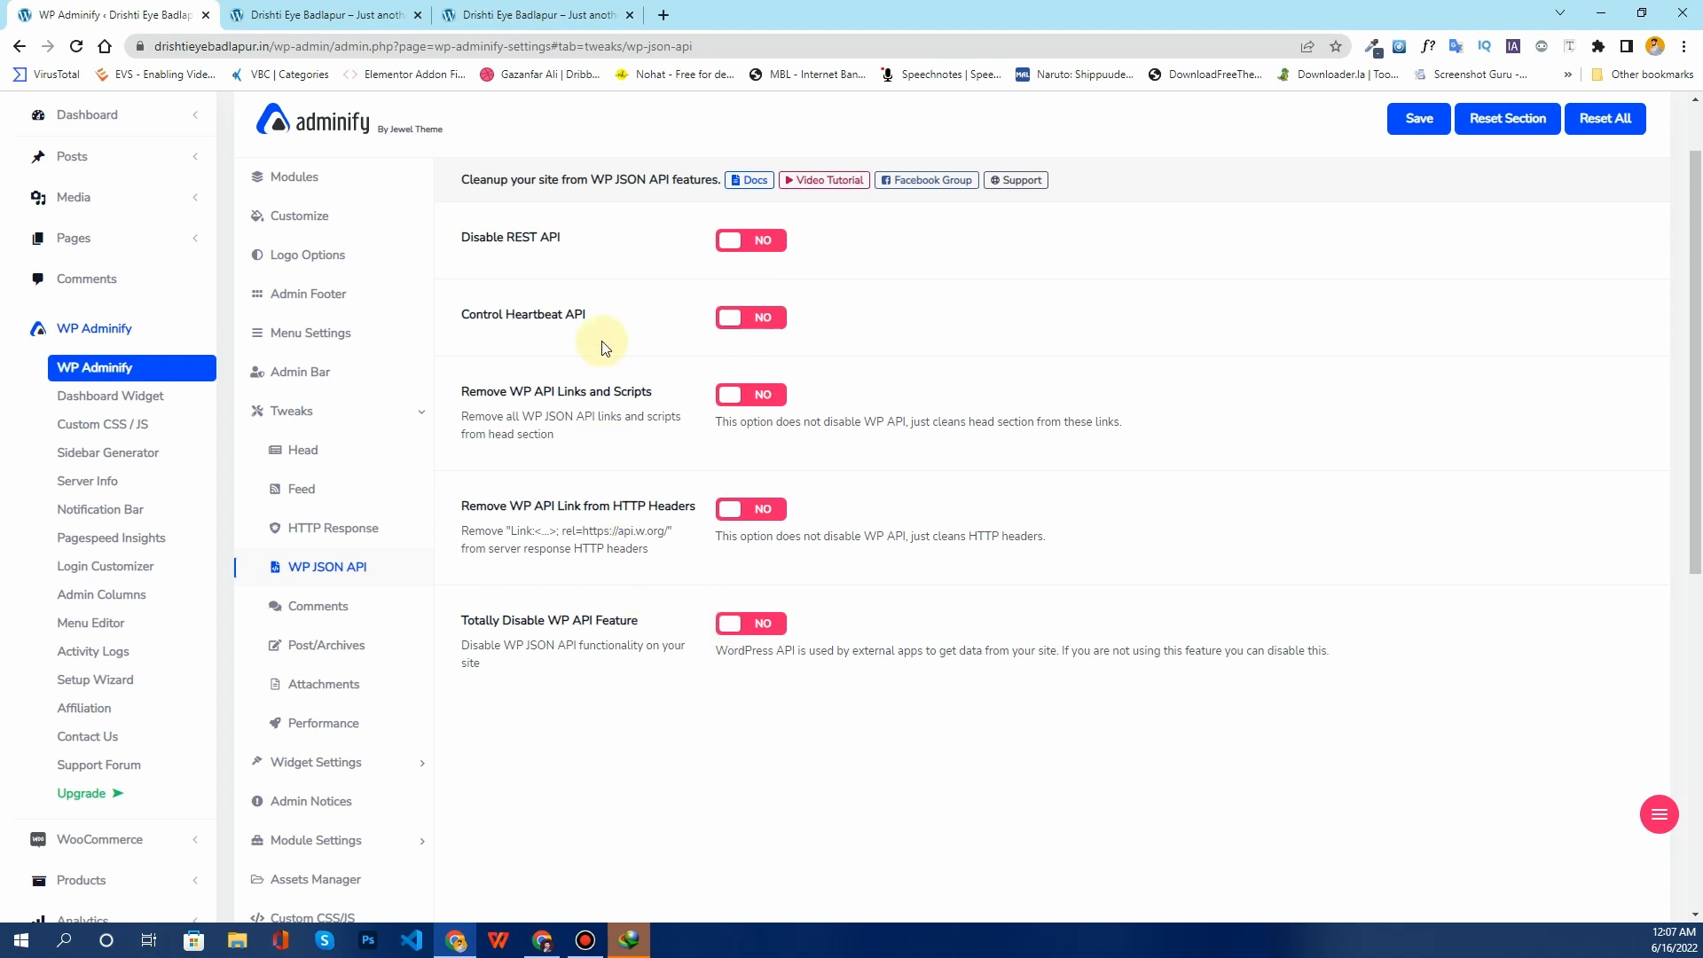
pyautogui.click(404, 611)
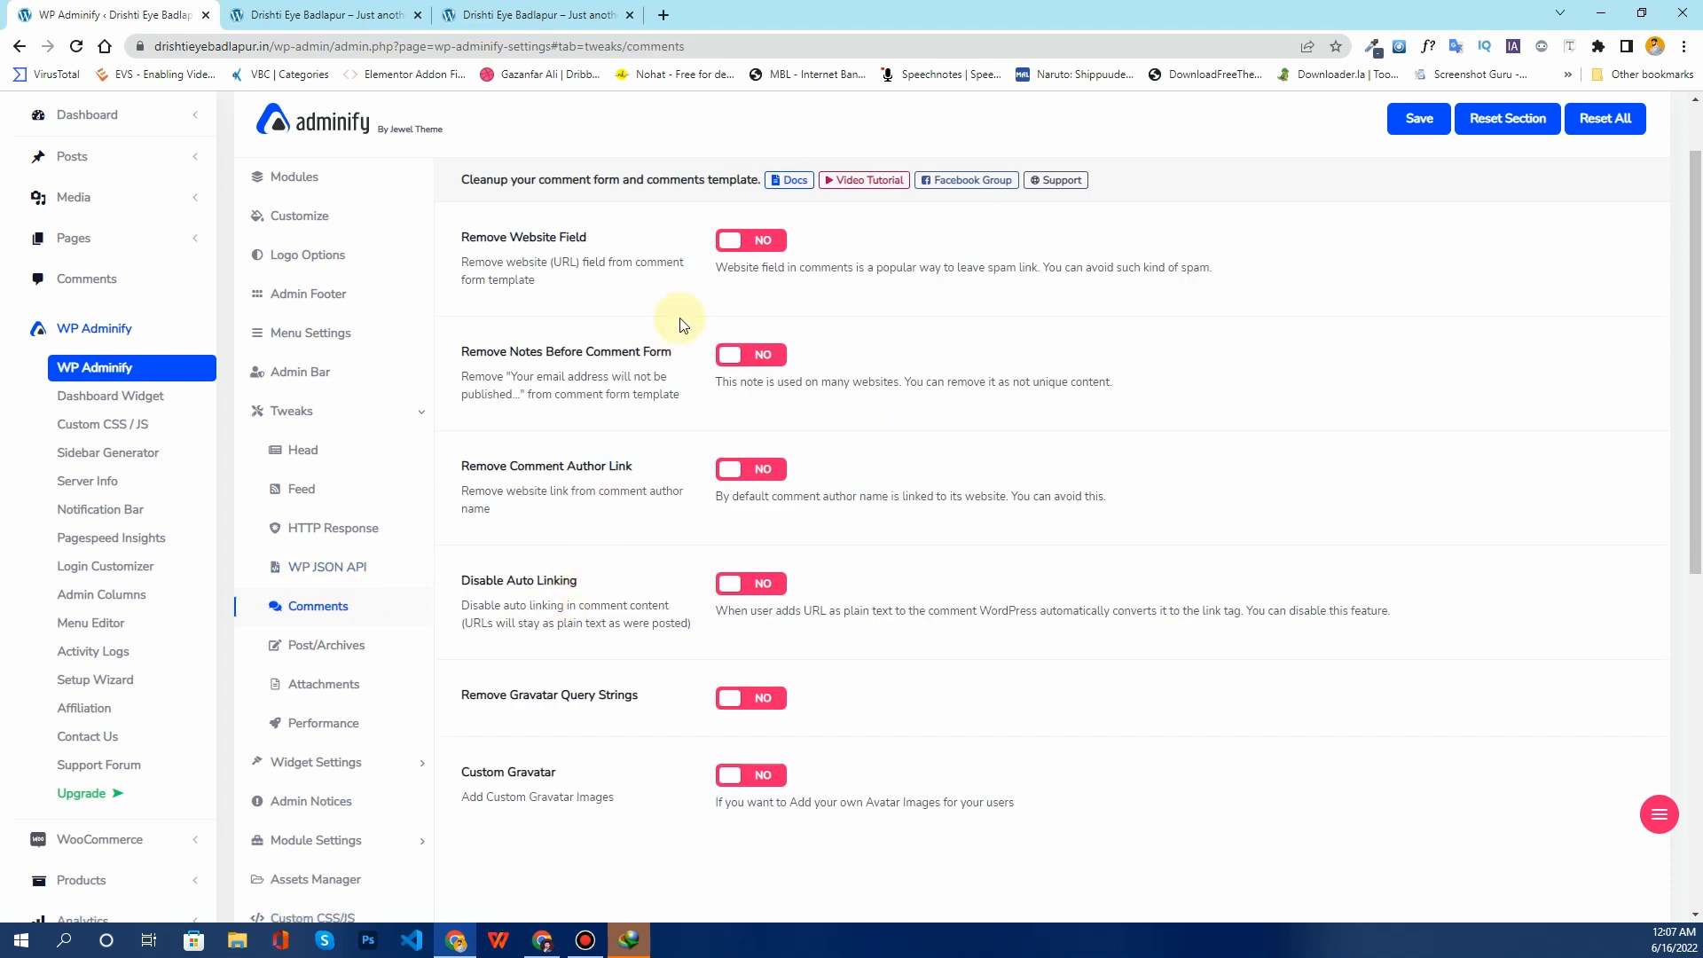
# Step: Look over the live website's home page and return to the WP Adminify settings
pyautogui.click(359, 15)
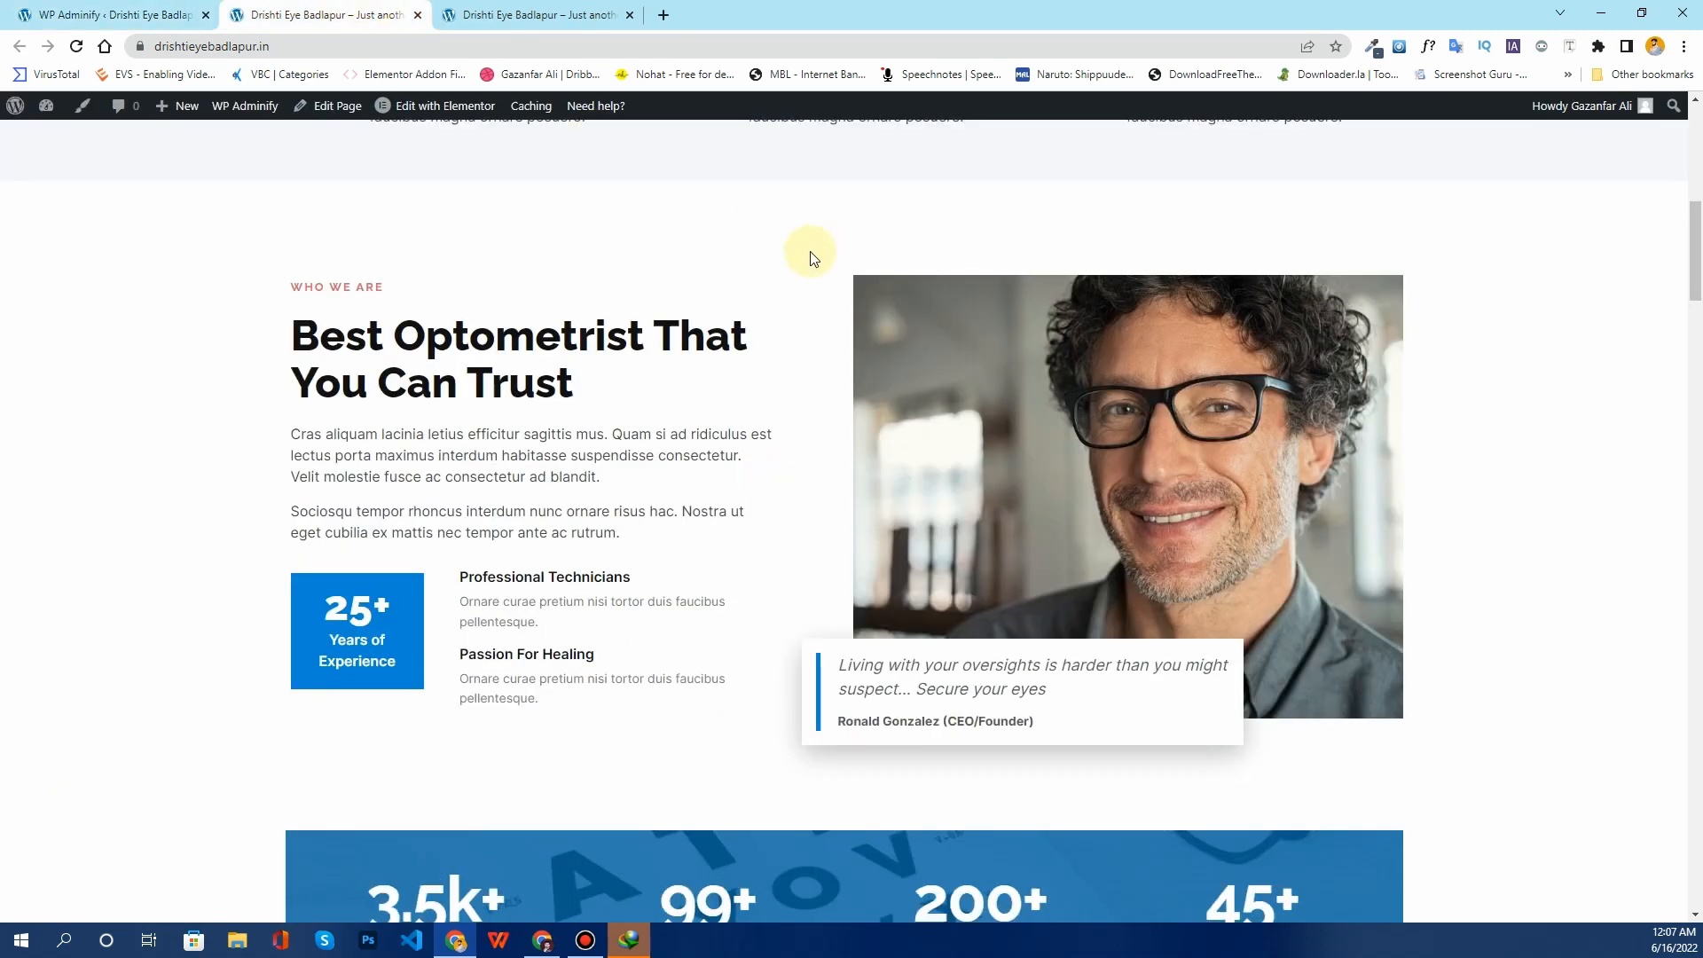
pyautogui.scroll(8, 810, 252)
pyautogui.scroll(1, 811, 252)
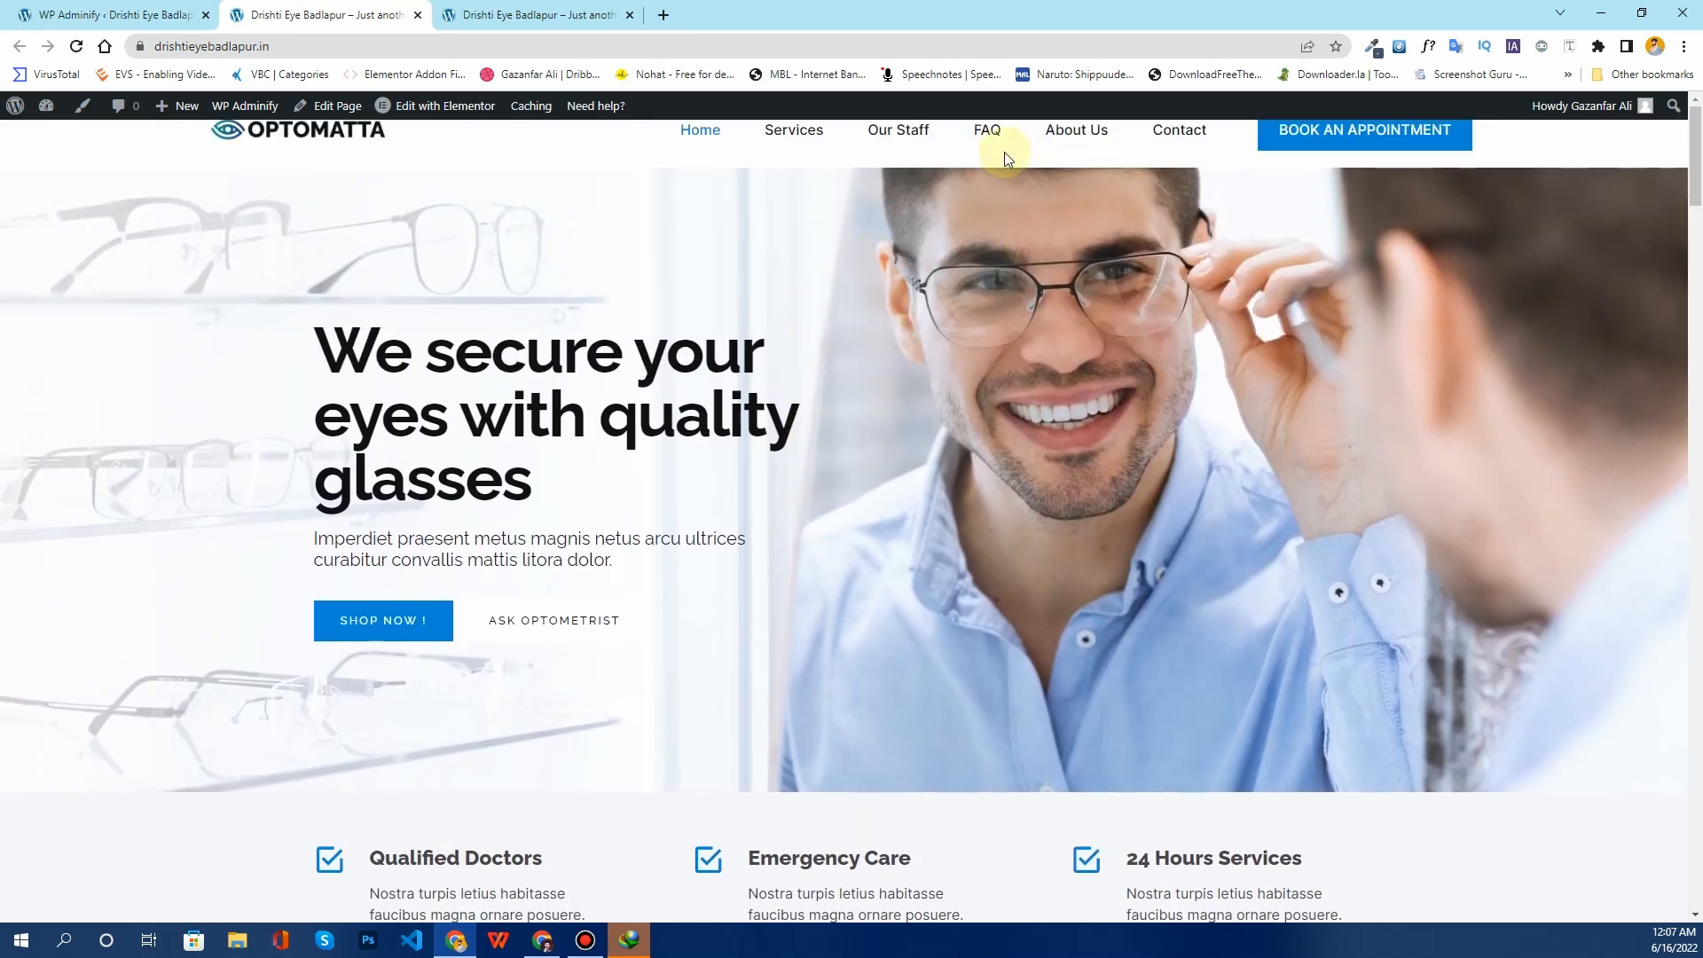
pyautogui.scroll(-5, 768, 209)
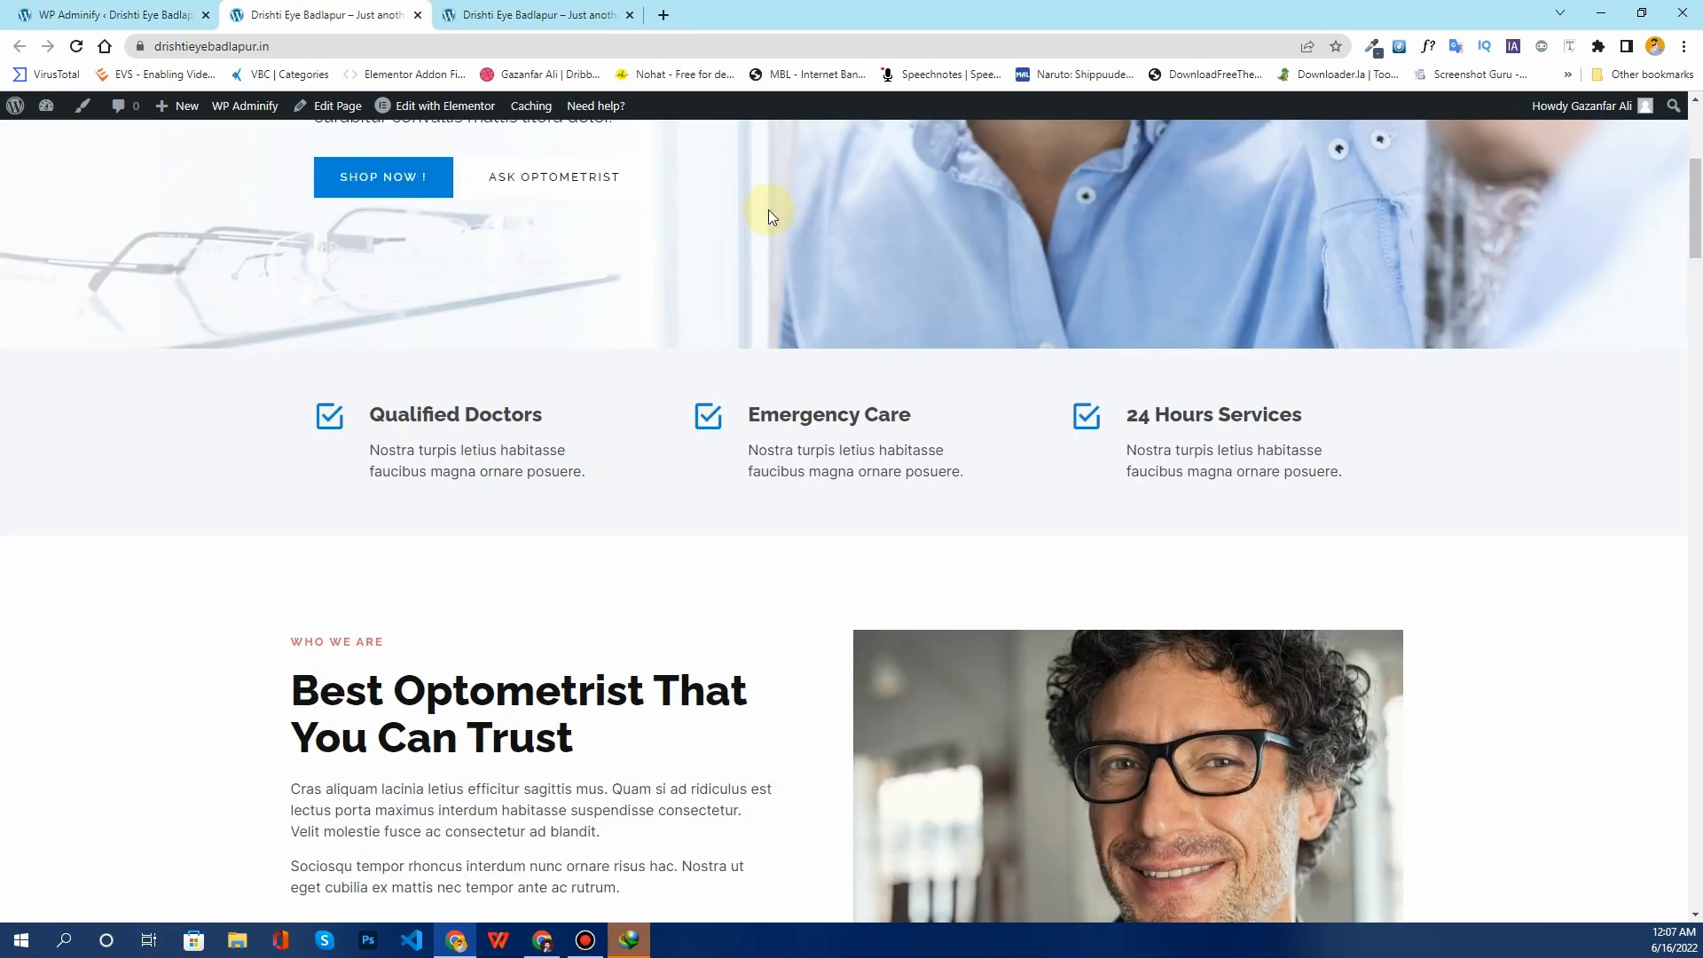
pyautogui.scroll(-4, 768, 209)
pyautogui.click(106, 15)
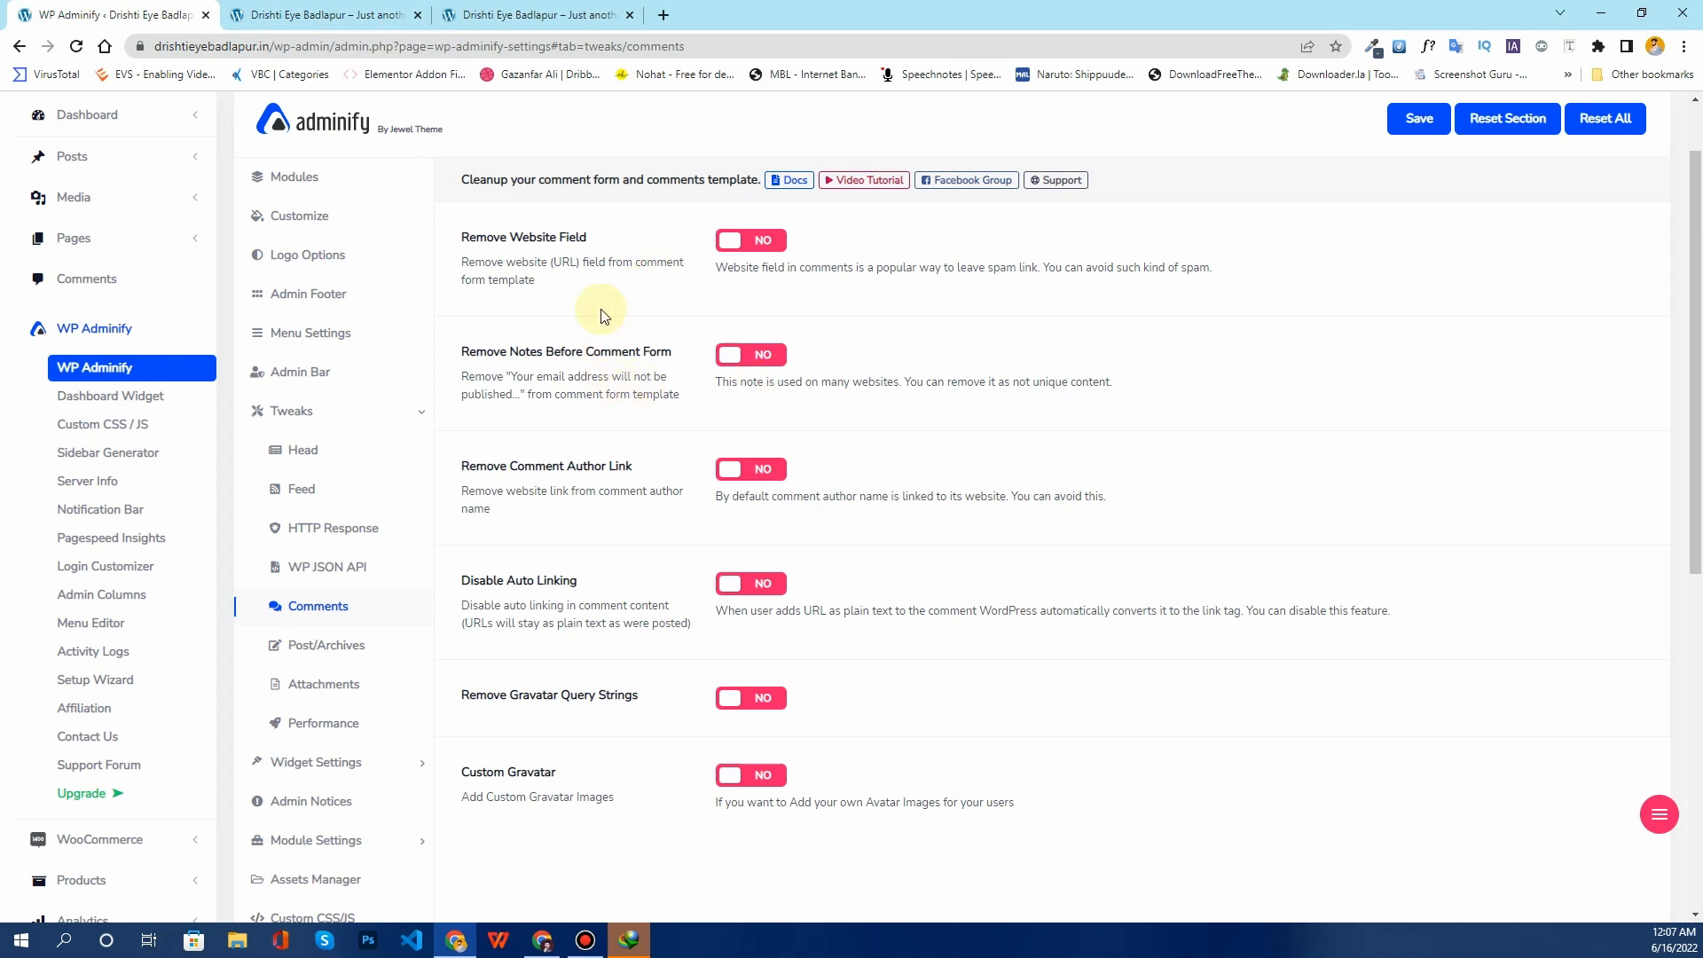
# Step: Review the Post/Archives tweaks for redirecting unused archives to the homepage
pyautogui.click(333, 663)
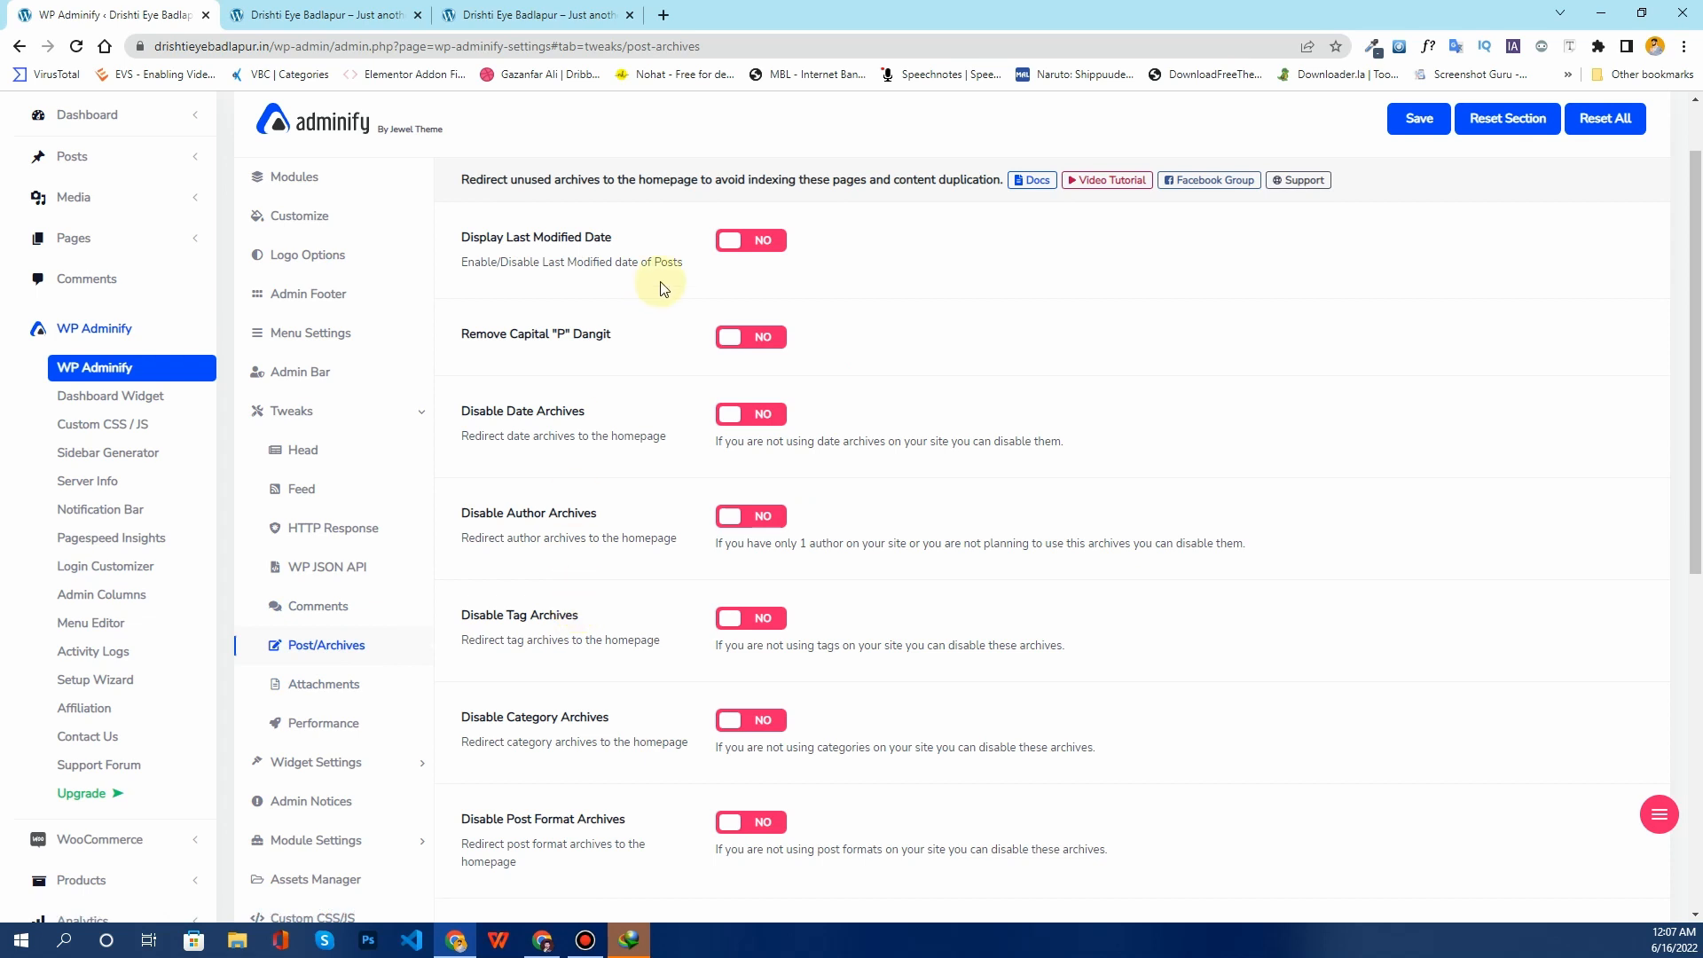
pyautogui.scroll(-5, 658, 286)
pyautogui.scroll(2, 658, 286)
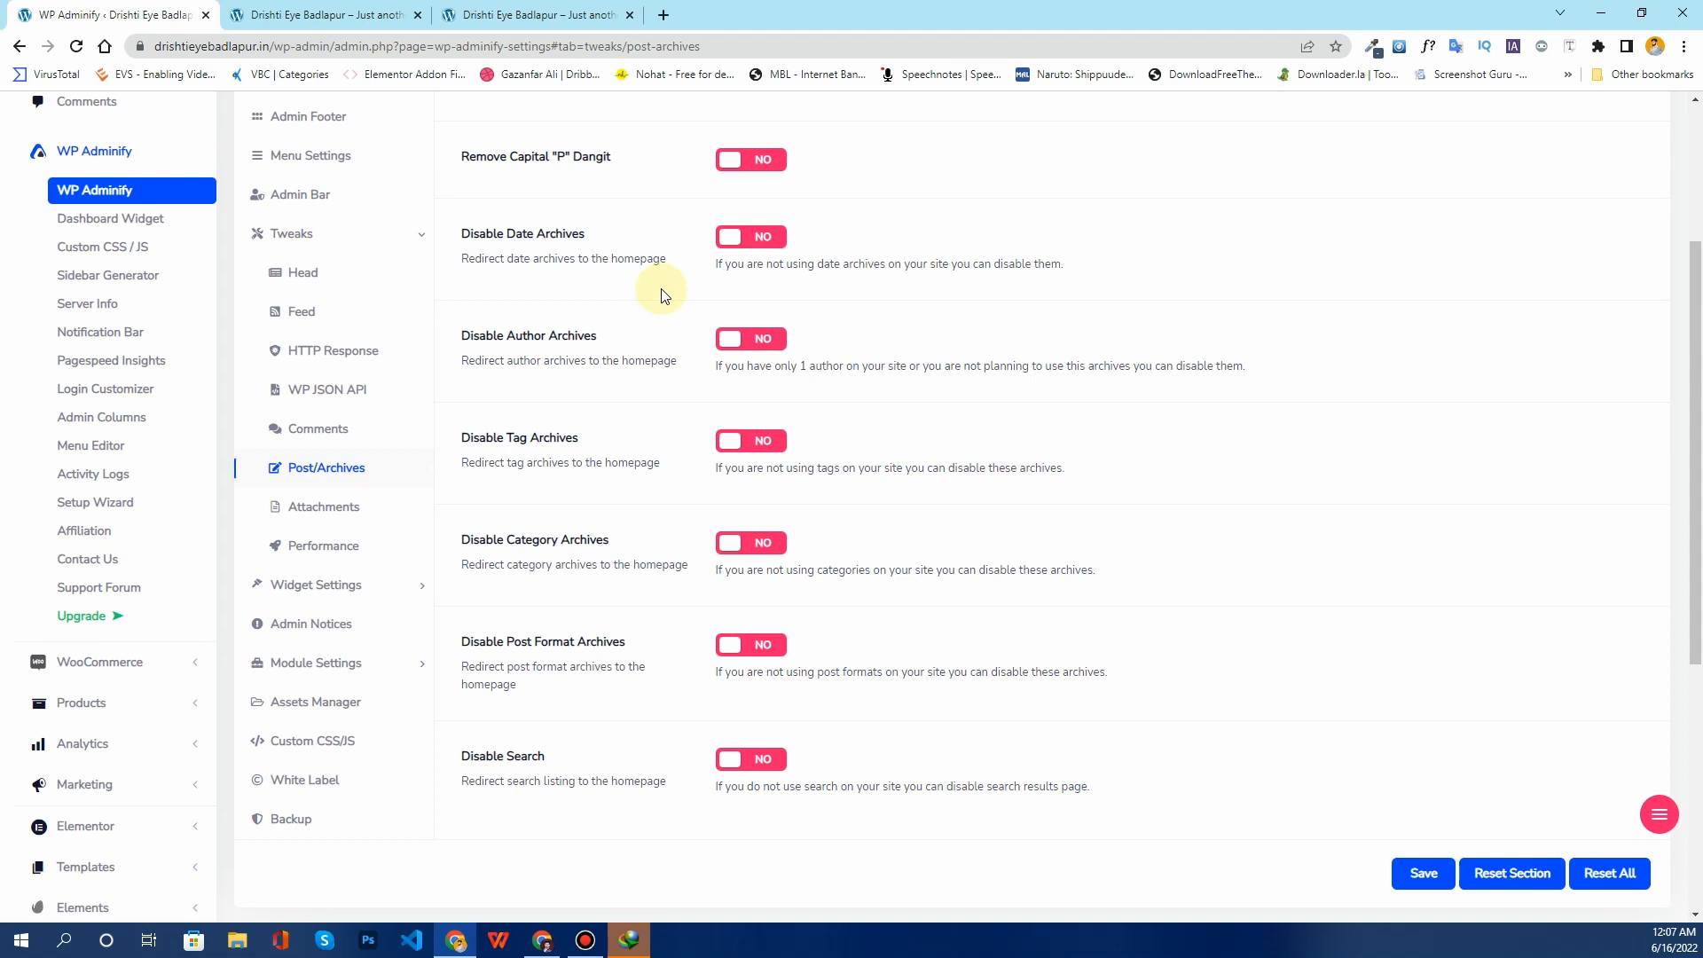
# Step: Review the Attachments tweaks for RSS thumbnails, image links, attachment redirects and PDF previews
pyautogui.click(347, 508)
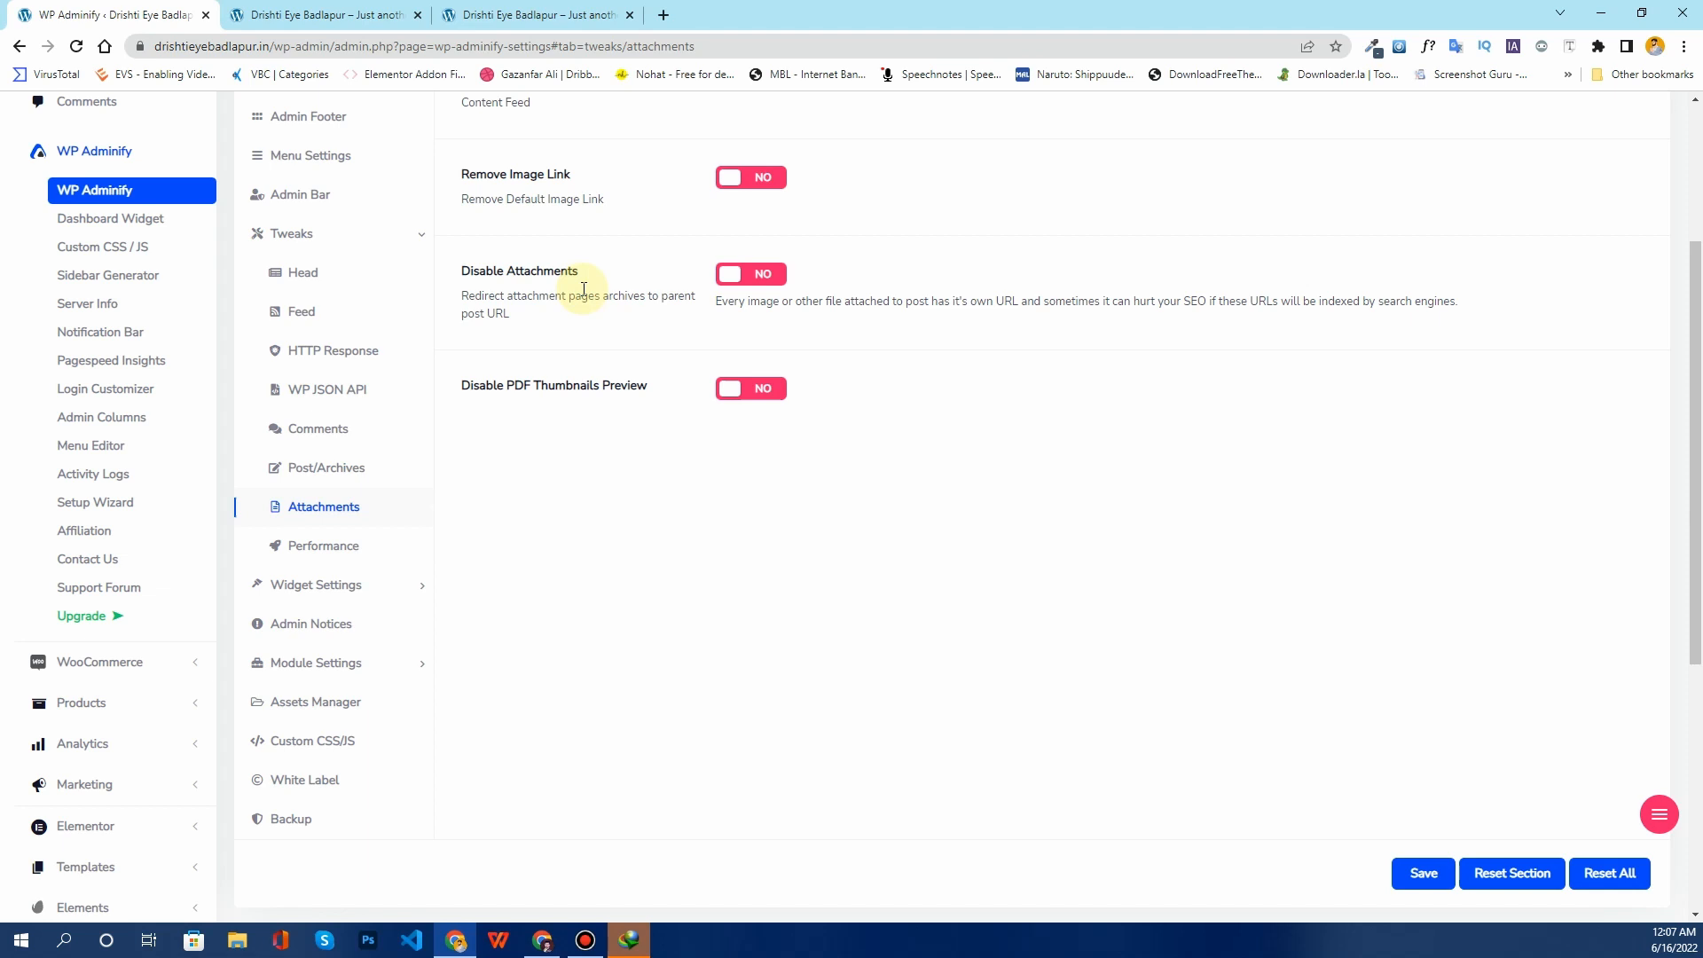
pyautogui.scroll(2, 612, 429)
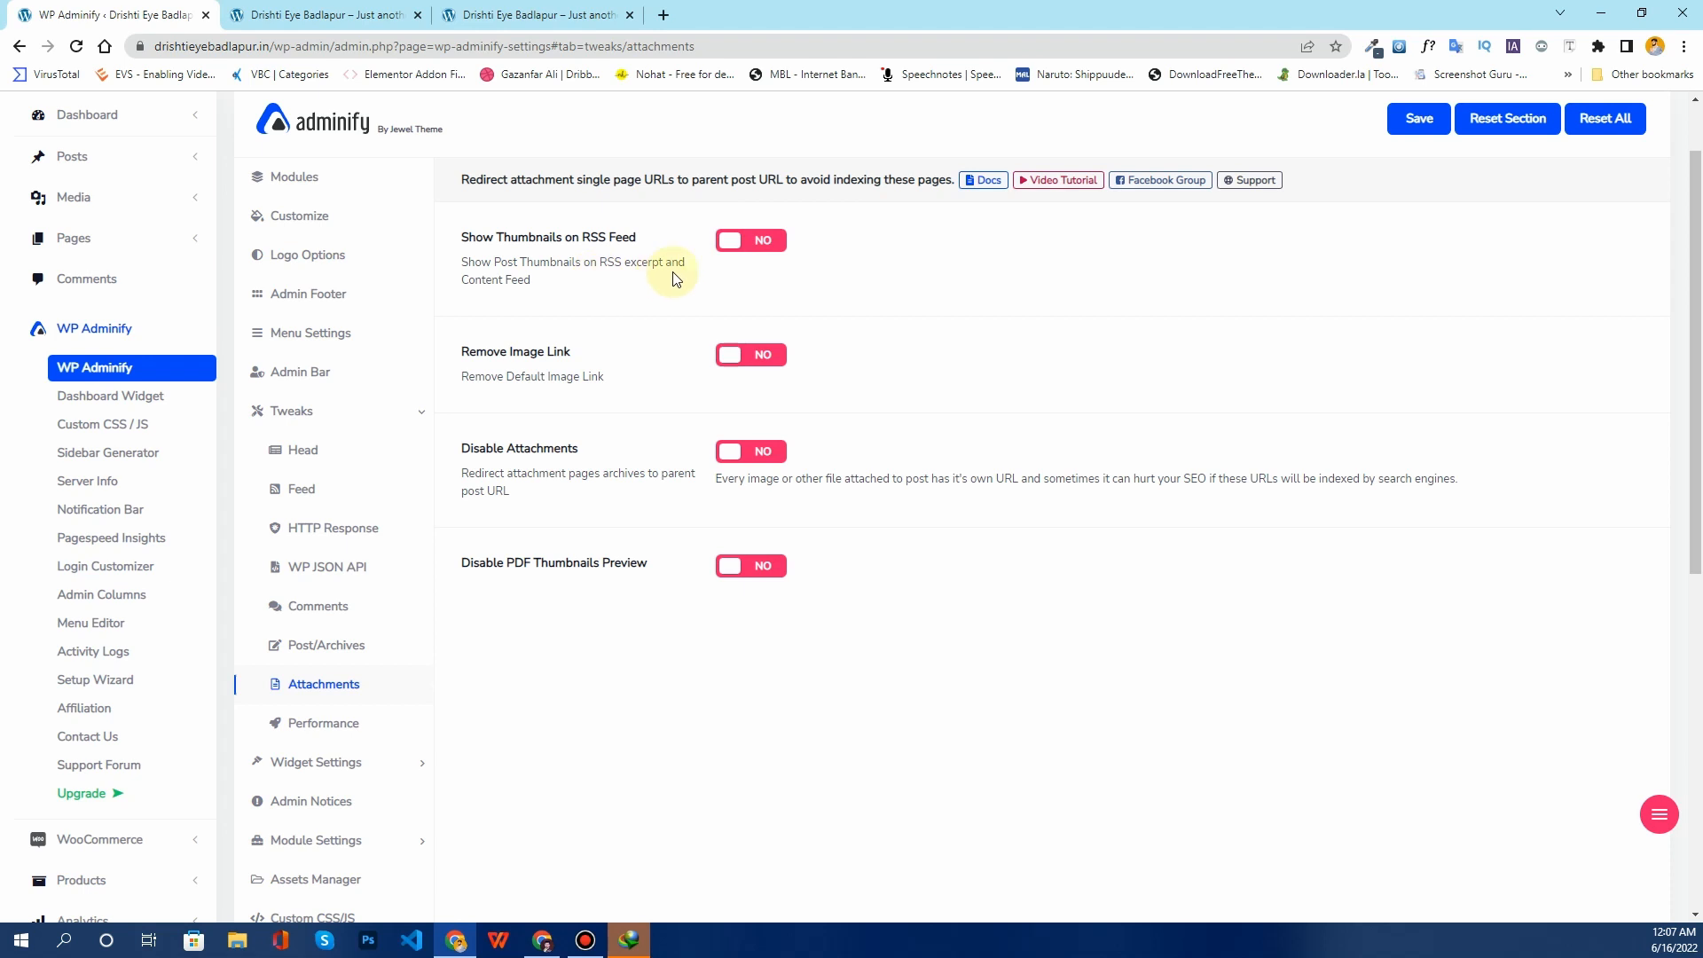
pyautogui.scroll(-3, 666, 365)
pyautogui.scroll(3, 563, 384)
# Step: In the Performance tweaks, enable Defer Parsing JS to Footer and Remove Gutenberg Scripts
pyautogui.click(336, 727)
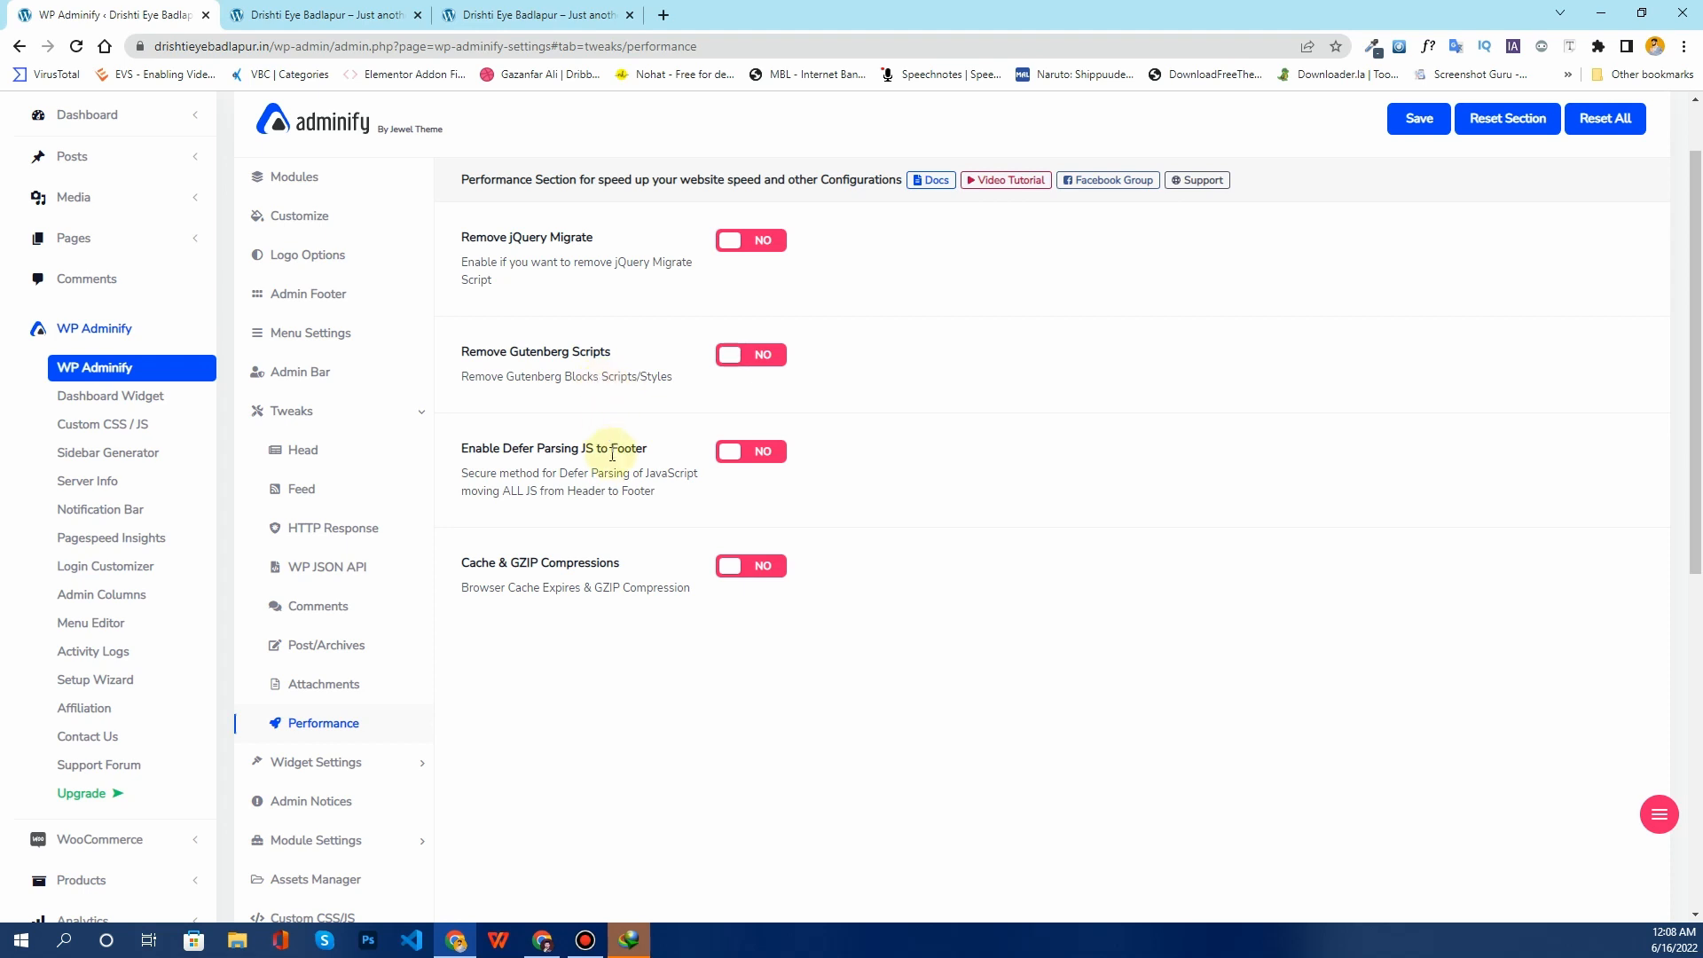
pyautogui.moveTo(507, 444); pyautogui.dragTo(661, 452)
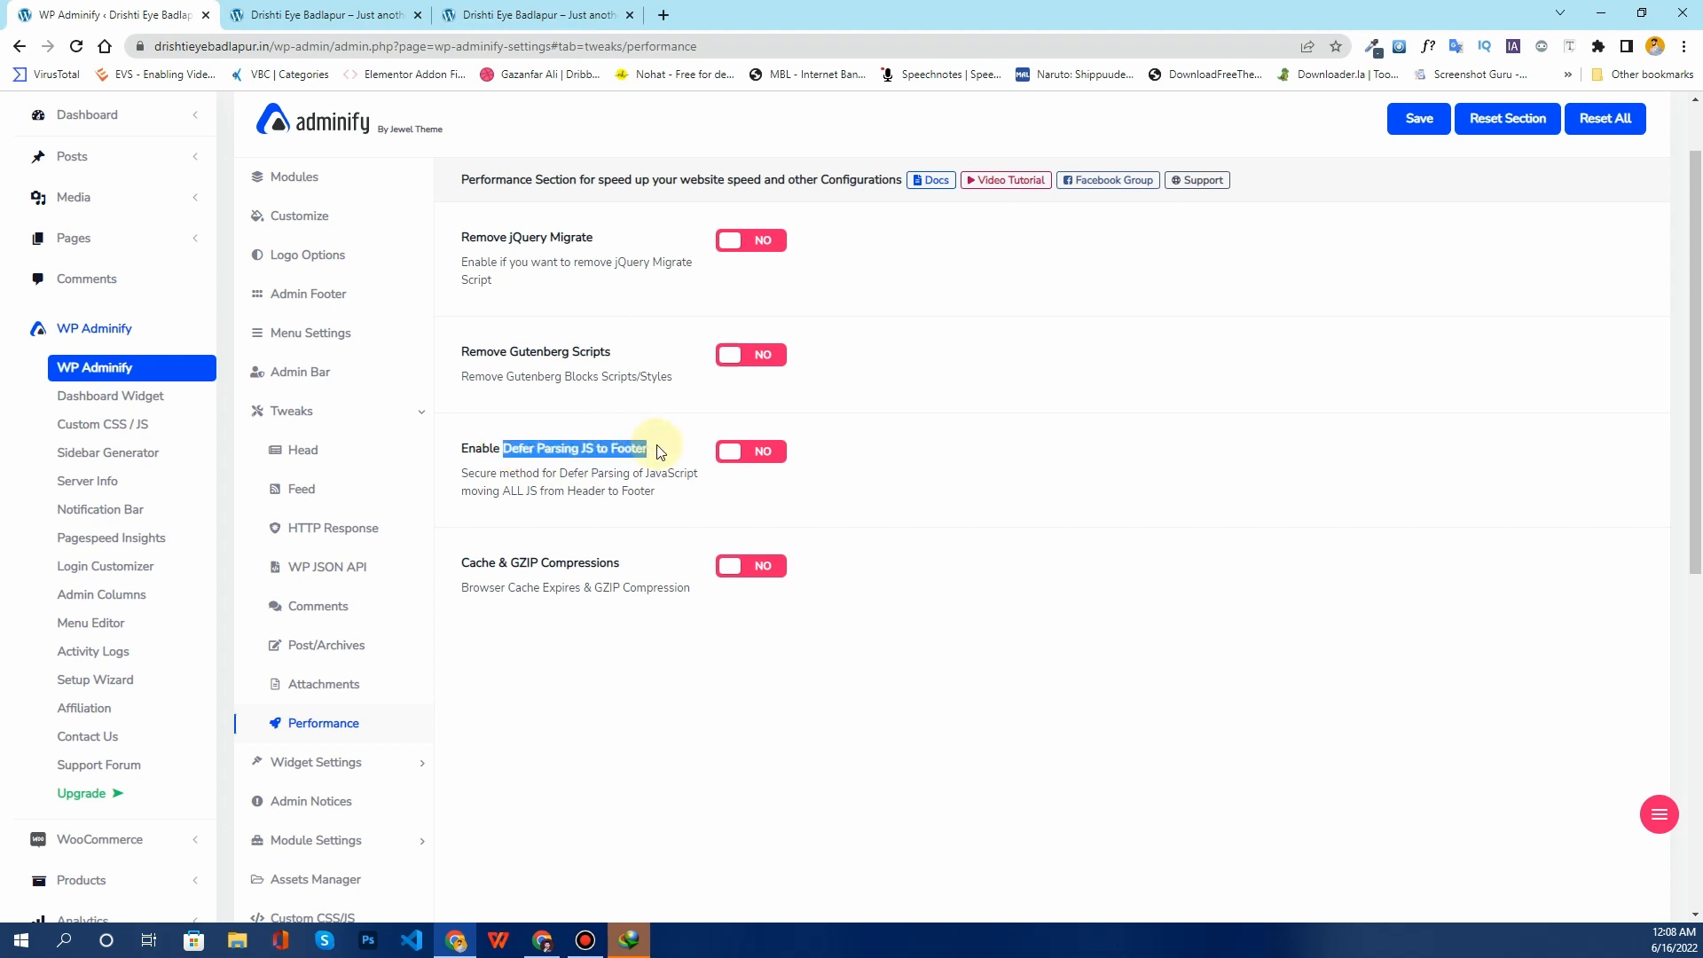
pyautogui.click(770, 451)
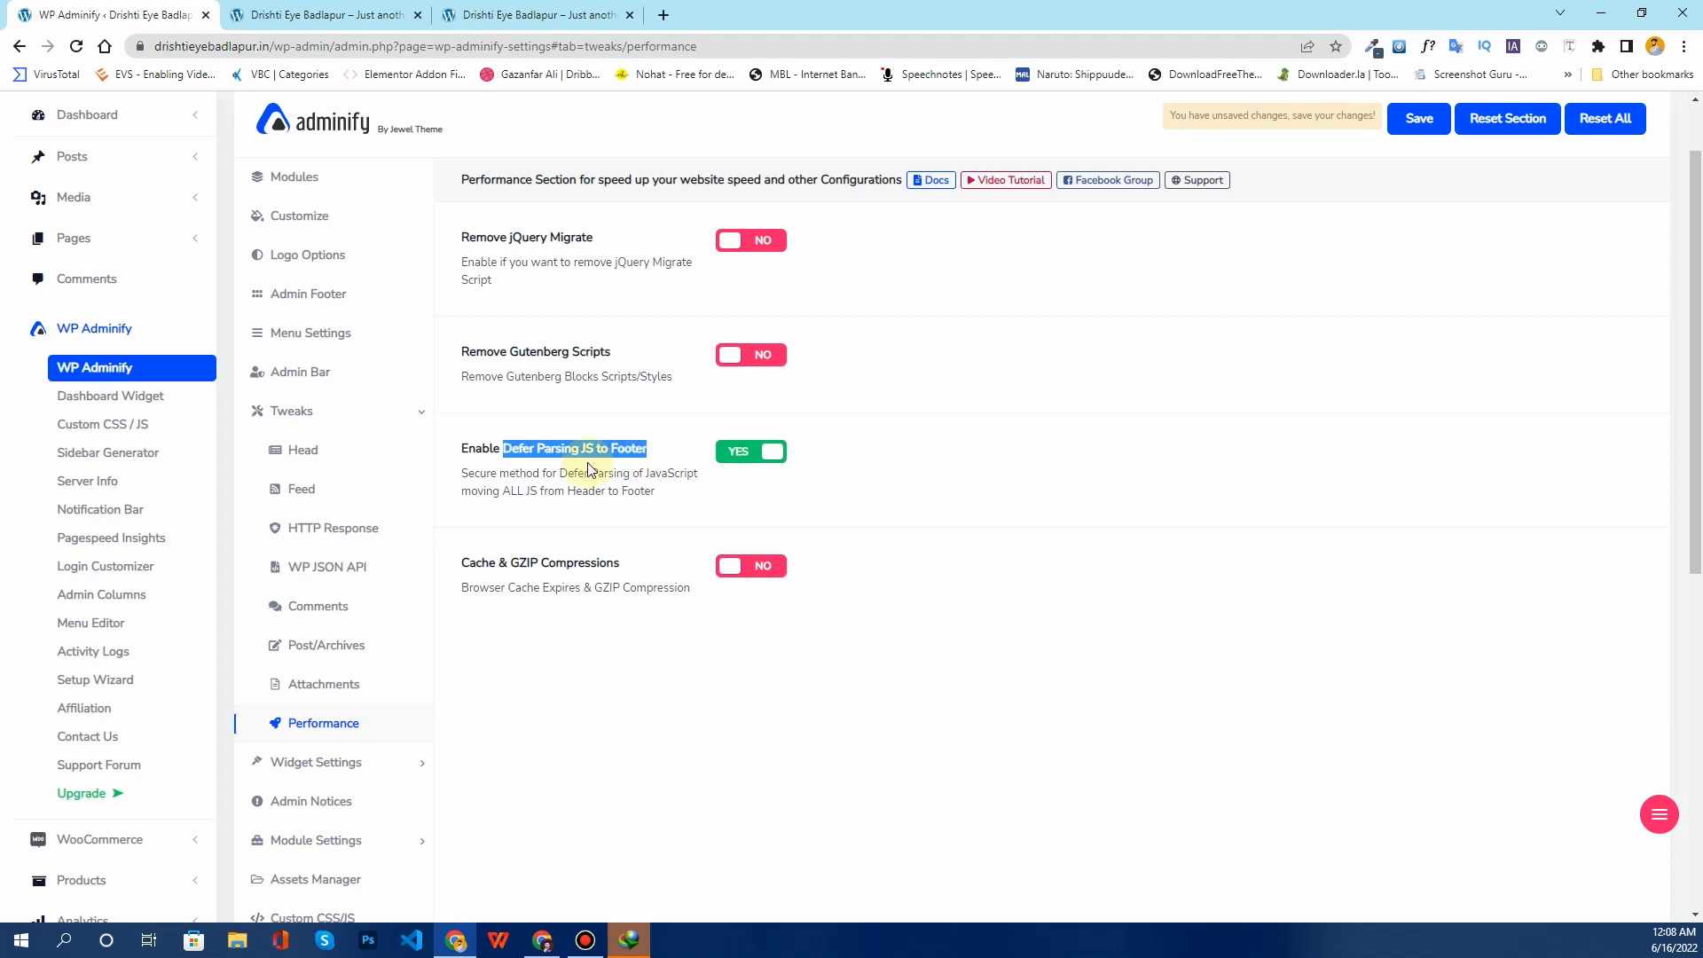
pyautogui.click(537, 449)
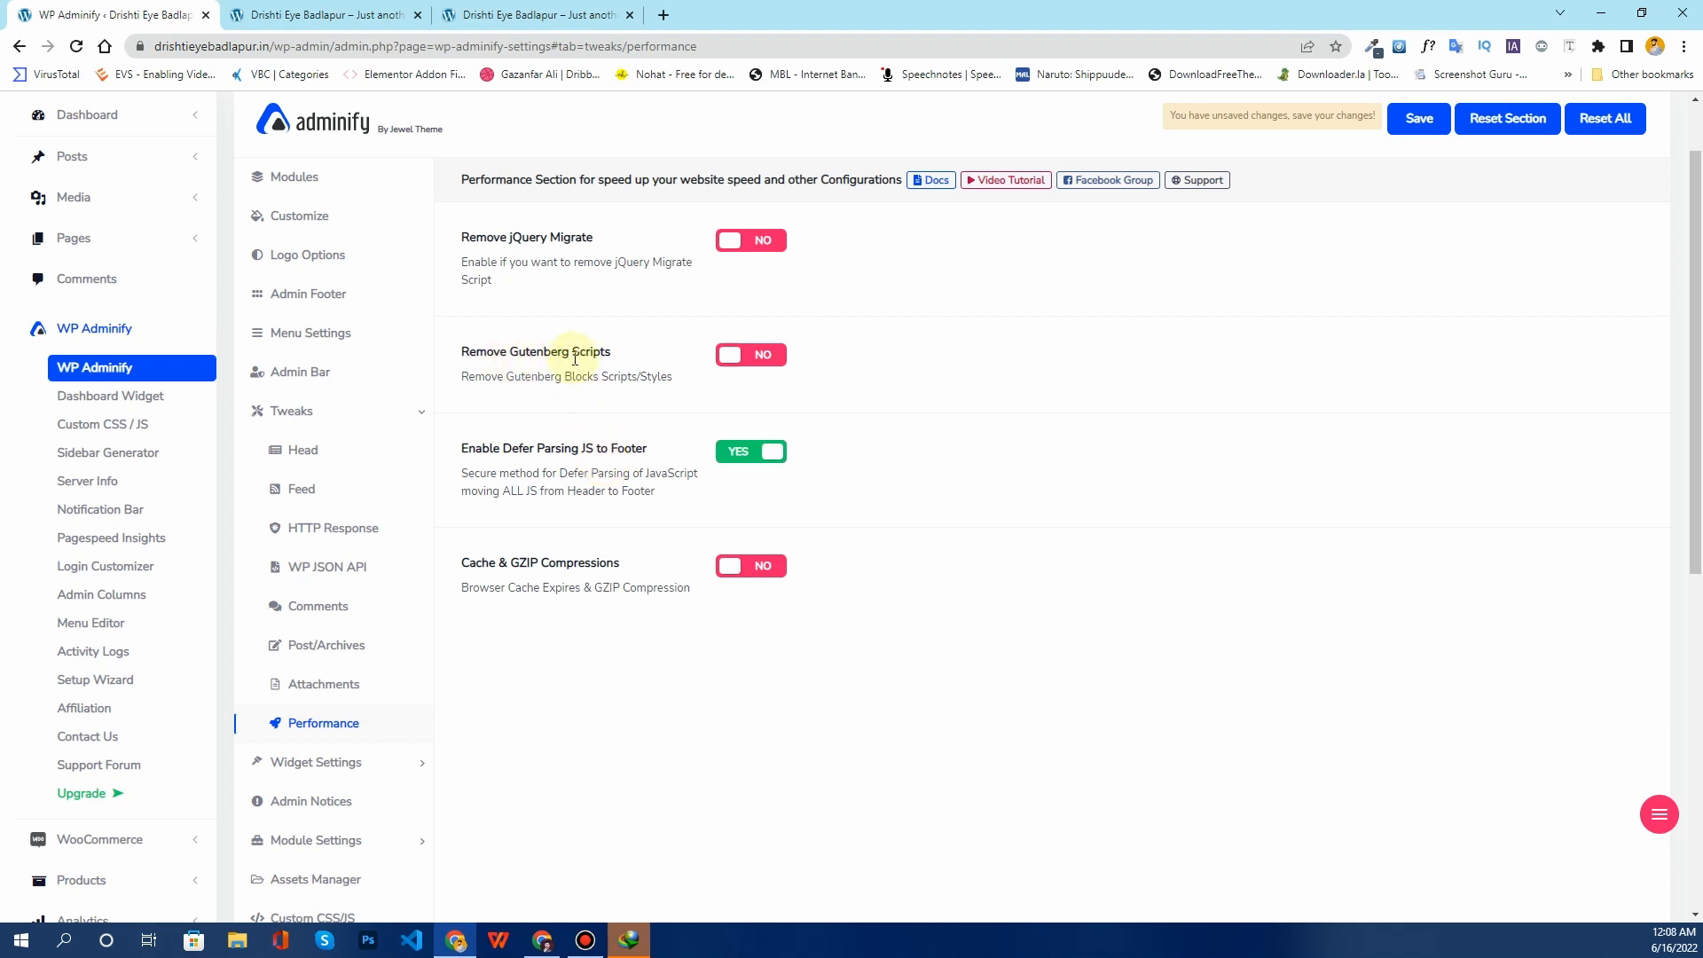
pyautogui.click(784, 360)
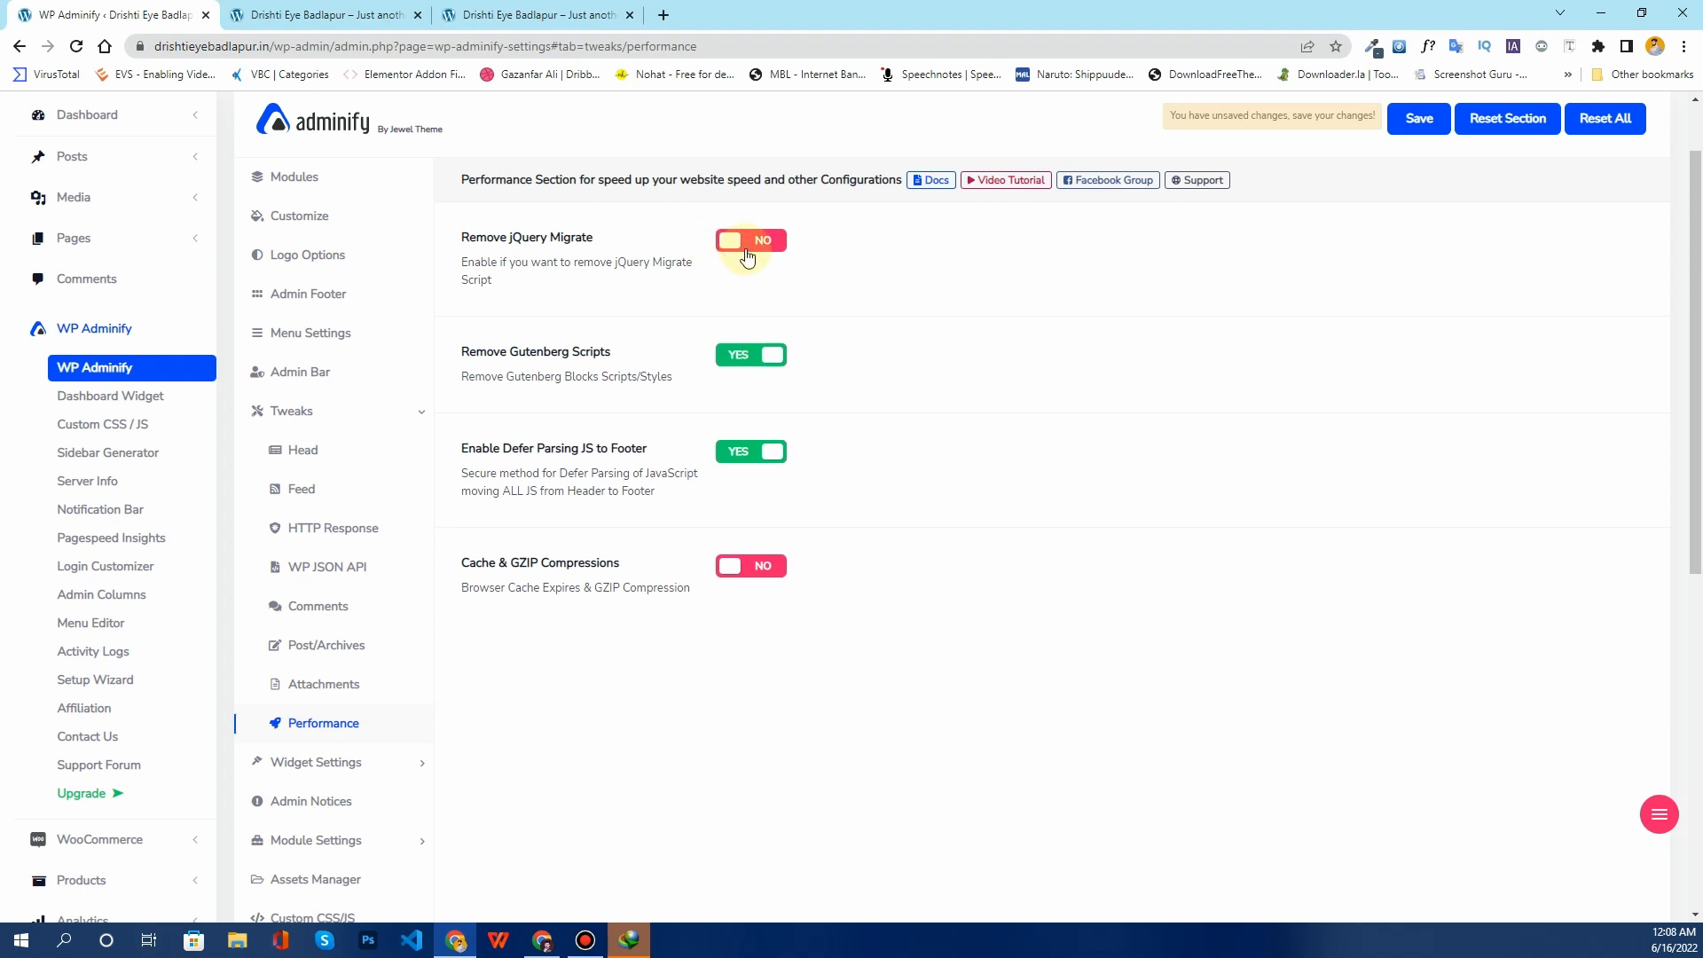
# Step: Enable Cache & GZIP Compressions in the Performance tweaks and save the settings
pyautogui.scroll(-2, 559, 351)
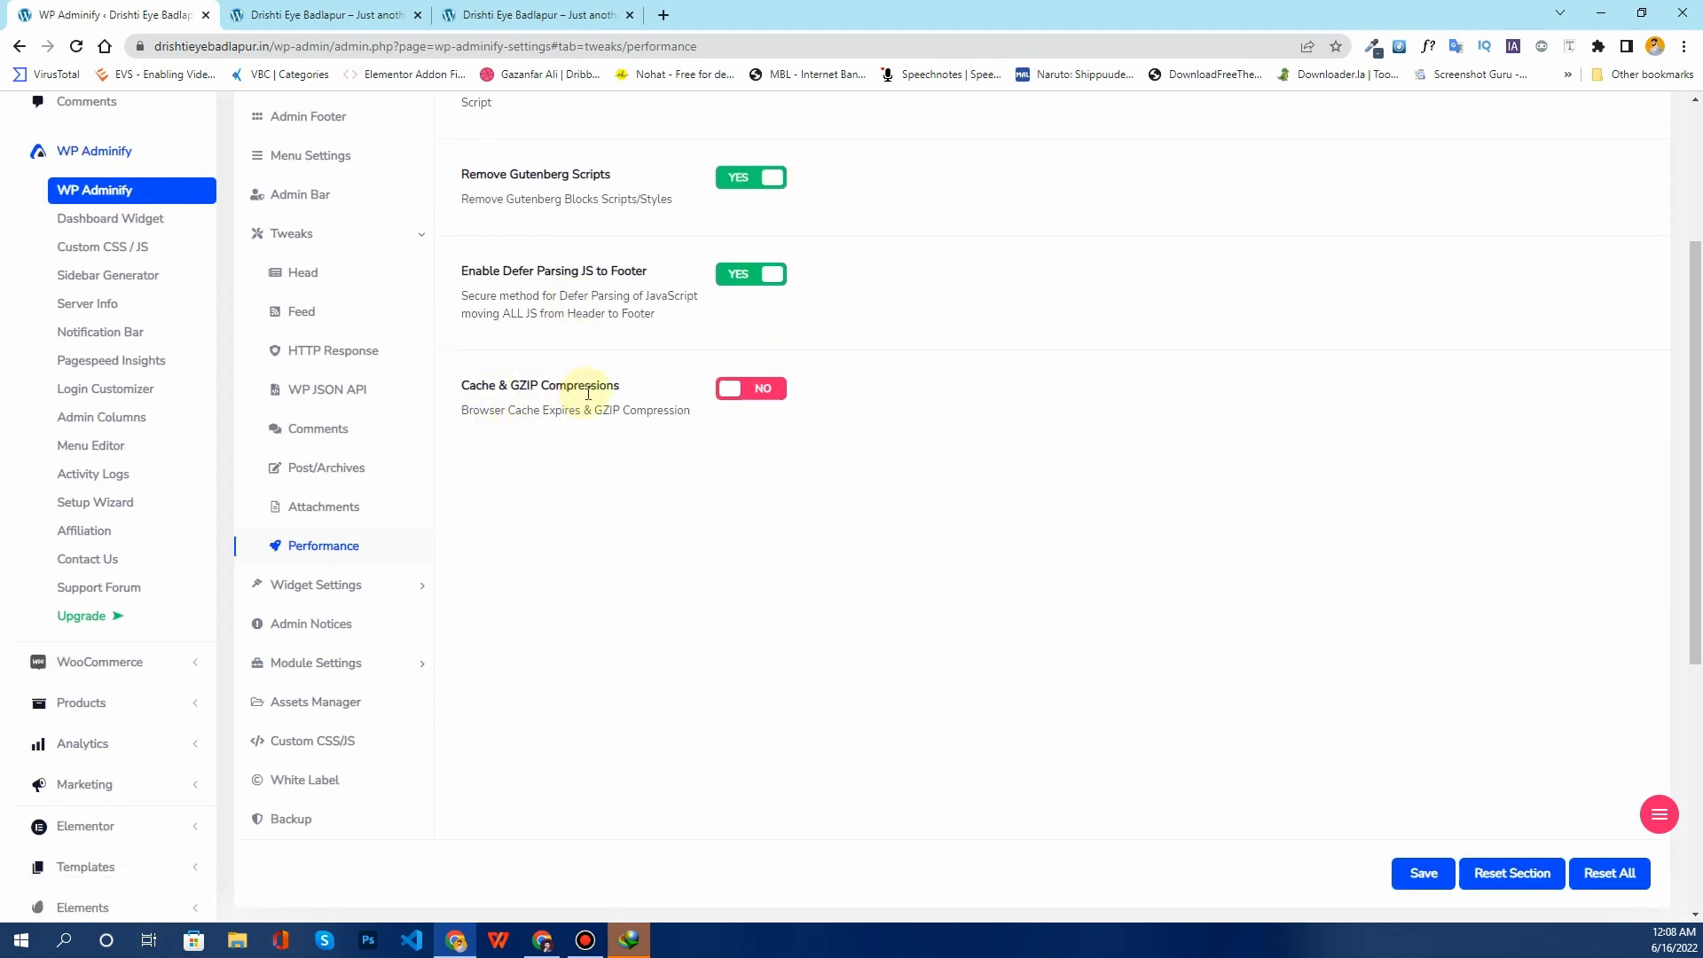
pyautogui.click(764, 390)
pyautogui.scroll(-3, 1412, 812)
pyautogui.click(1428, 520)
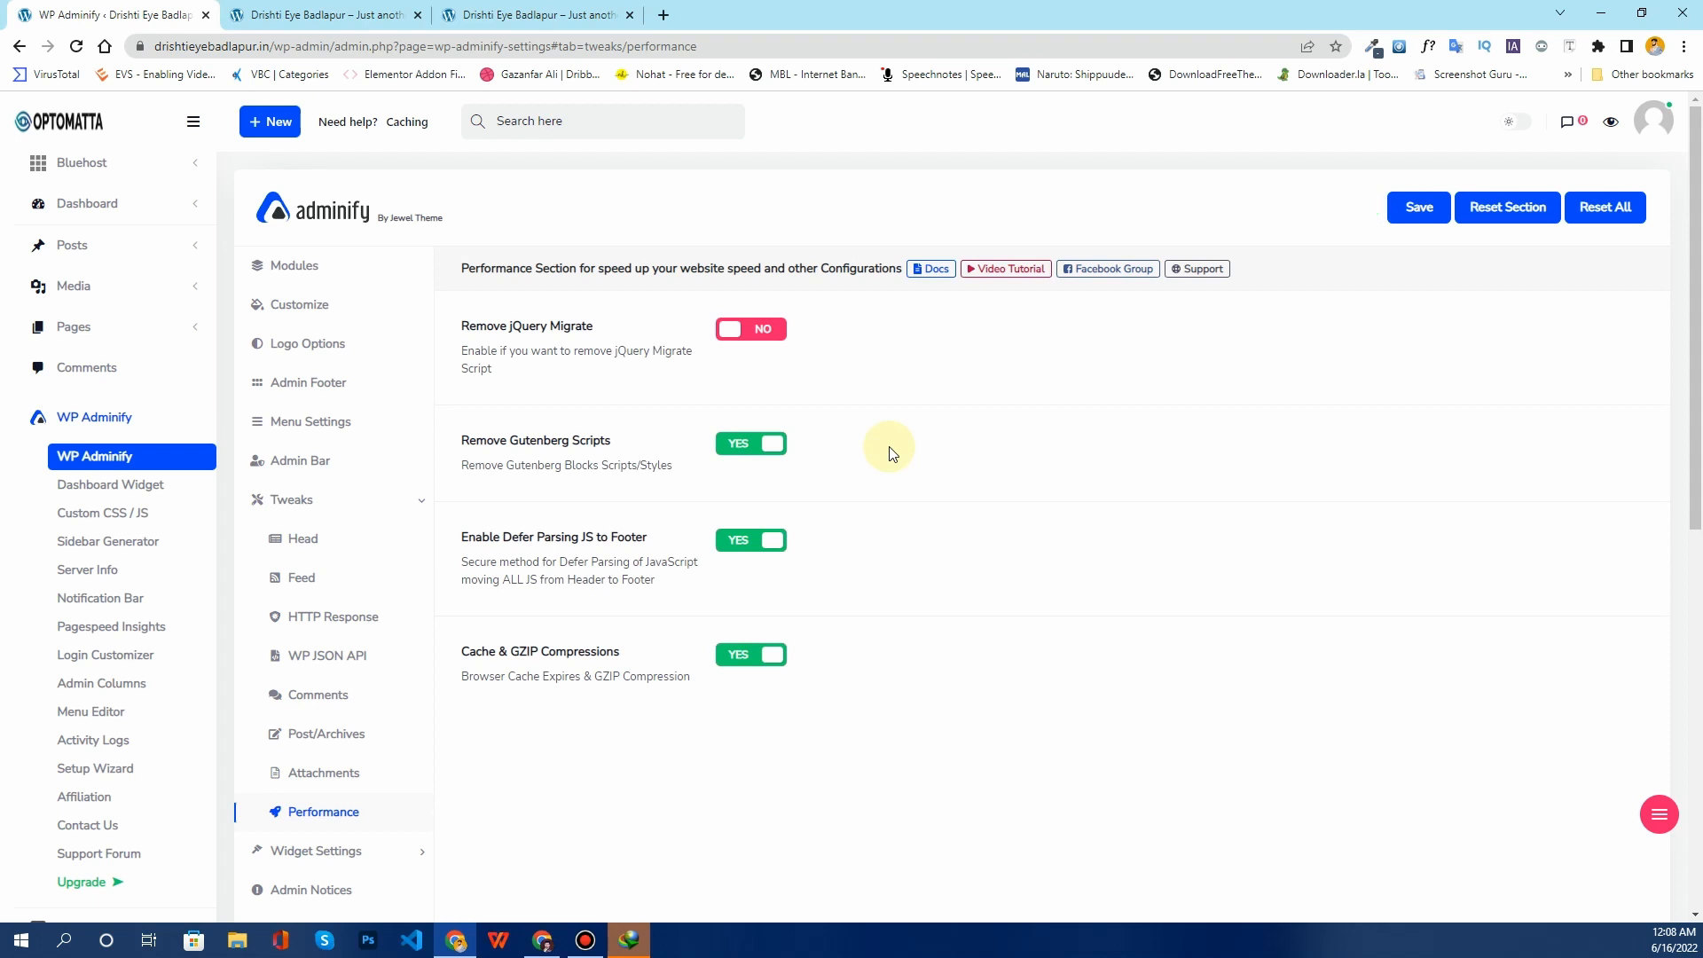
# Step: Reload the settings page, dismiss the Elementor notice and check the saved Performance tweaks
pyautogui.press('F5')
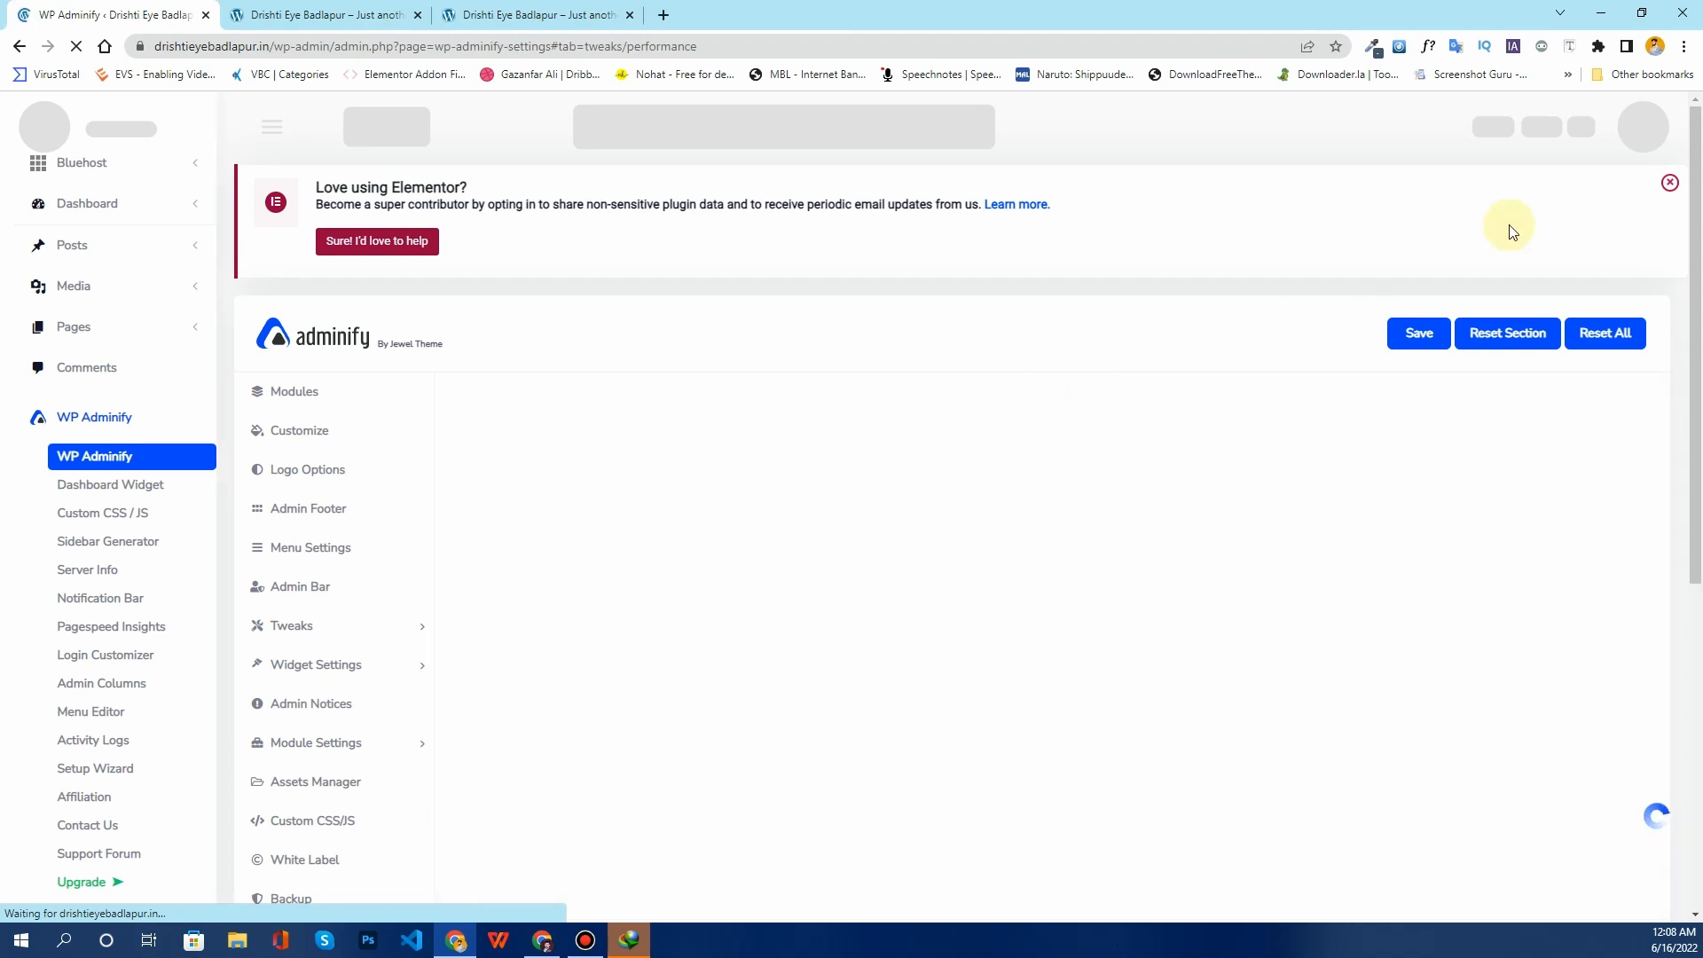
pyautogui.click(1670, 184)
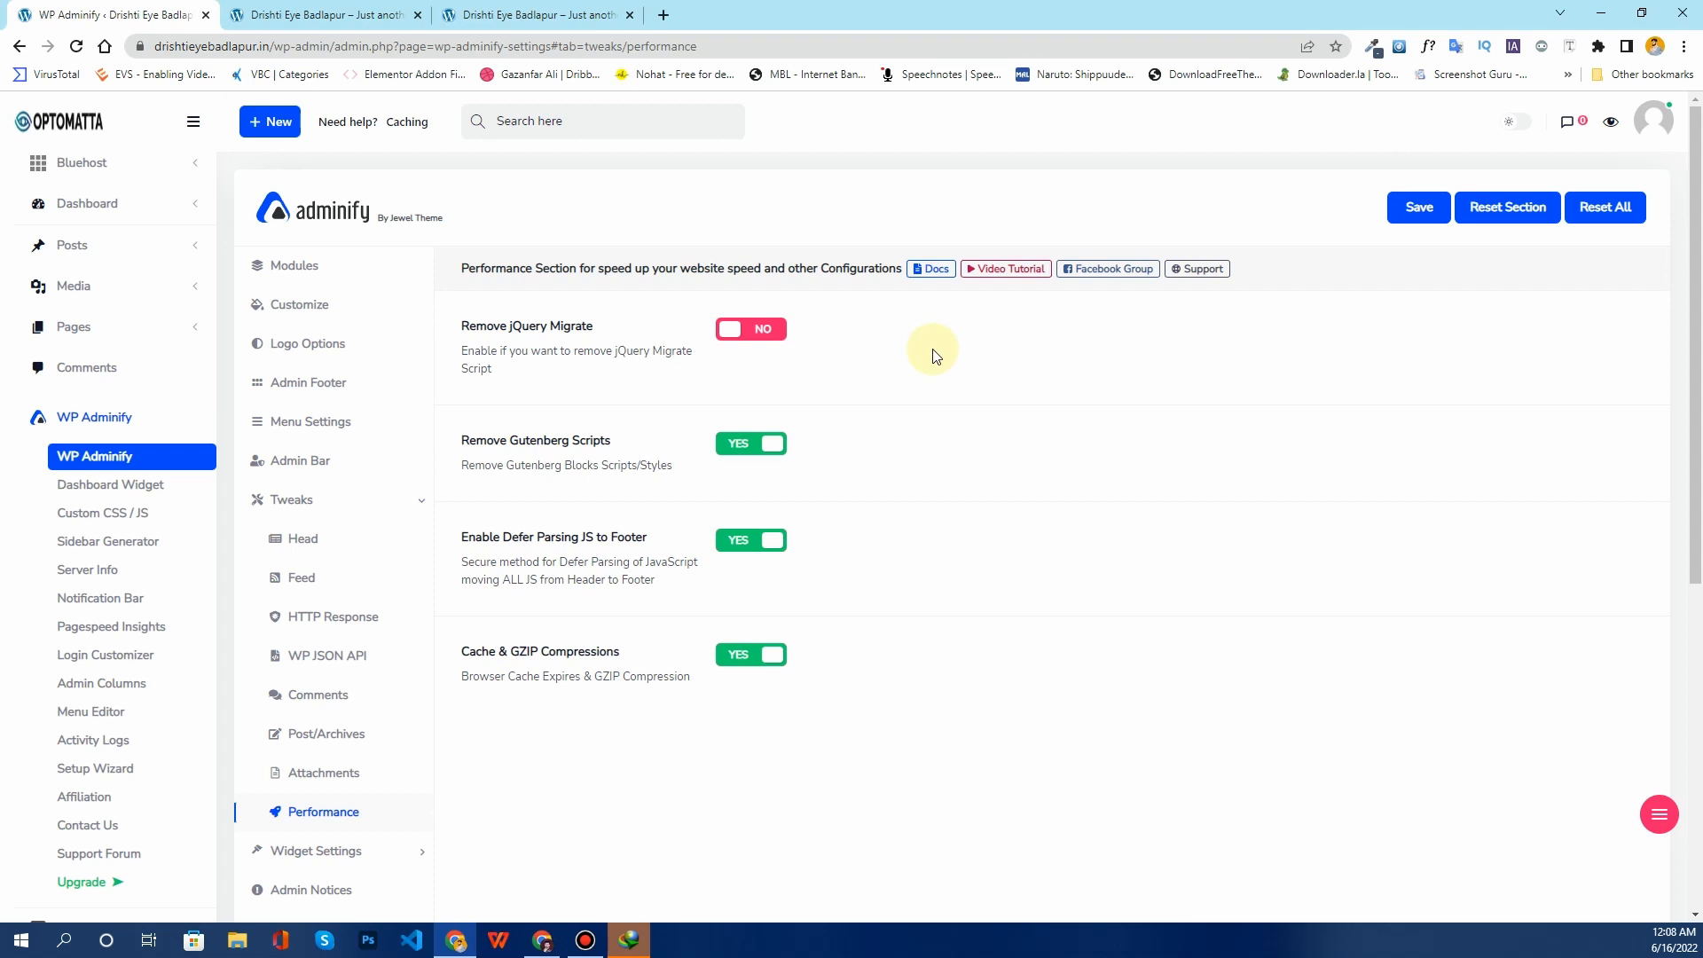
pyautogui.scroll(-3, 935, 364)
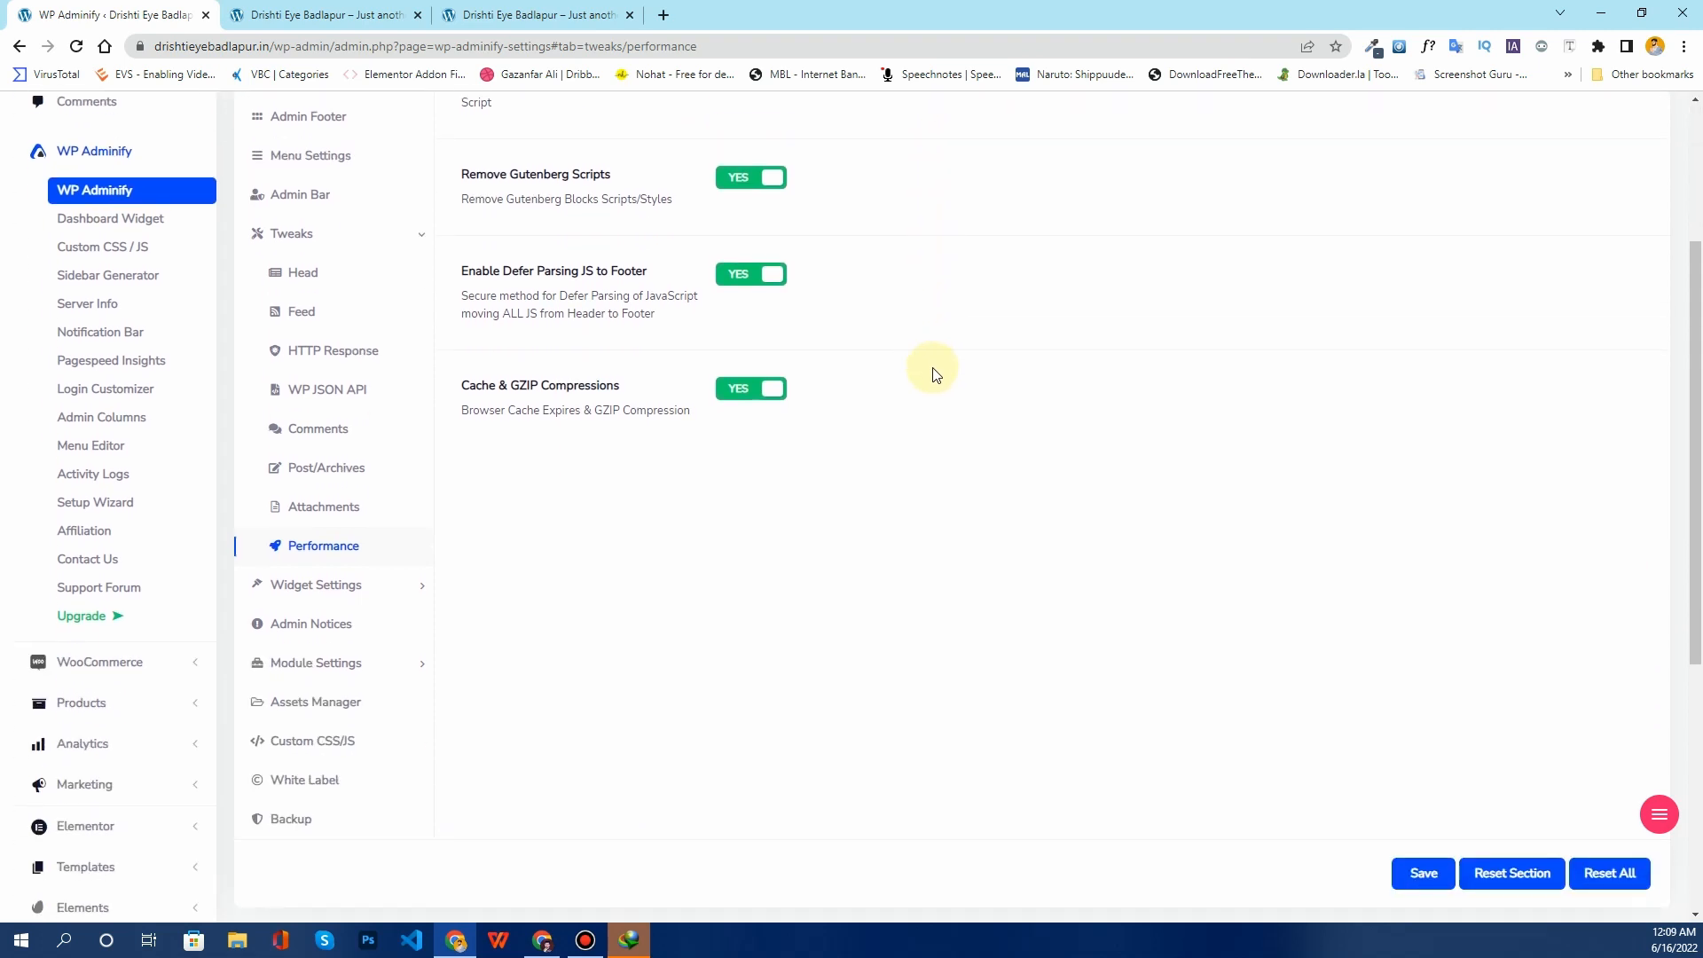
pyautogui.scroll(-3, 936, 372)
pyautogui.scroll(6, 935, 373)
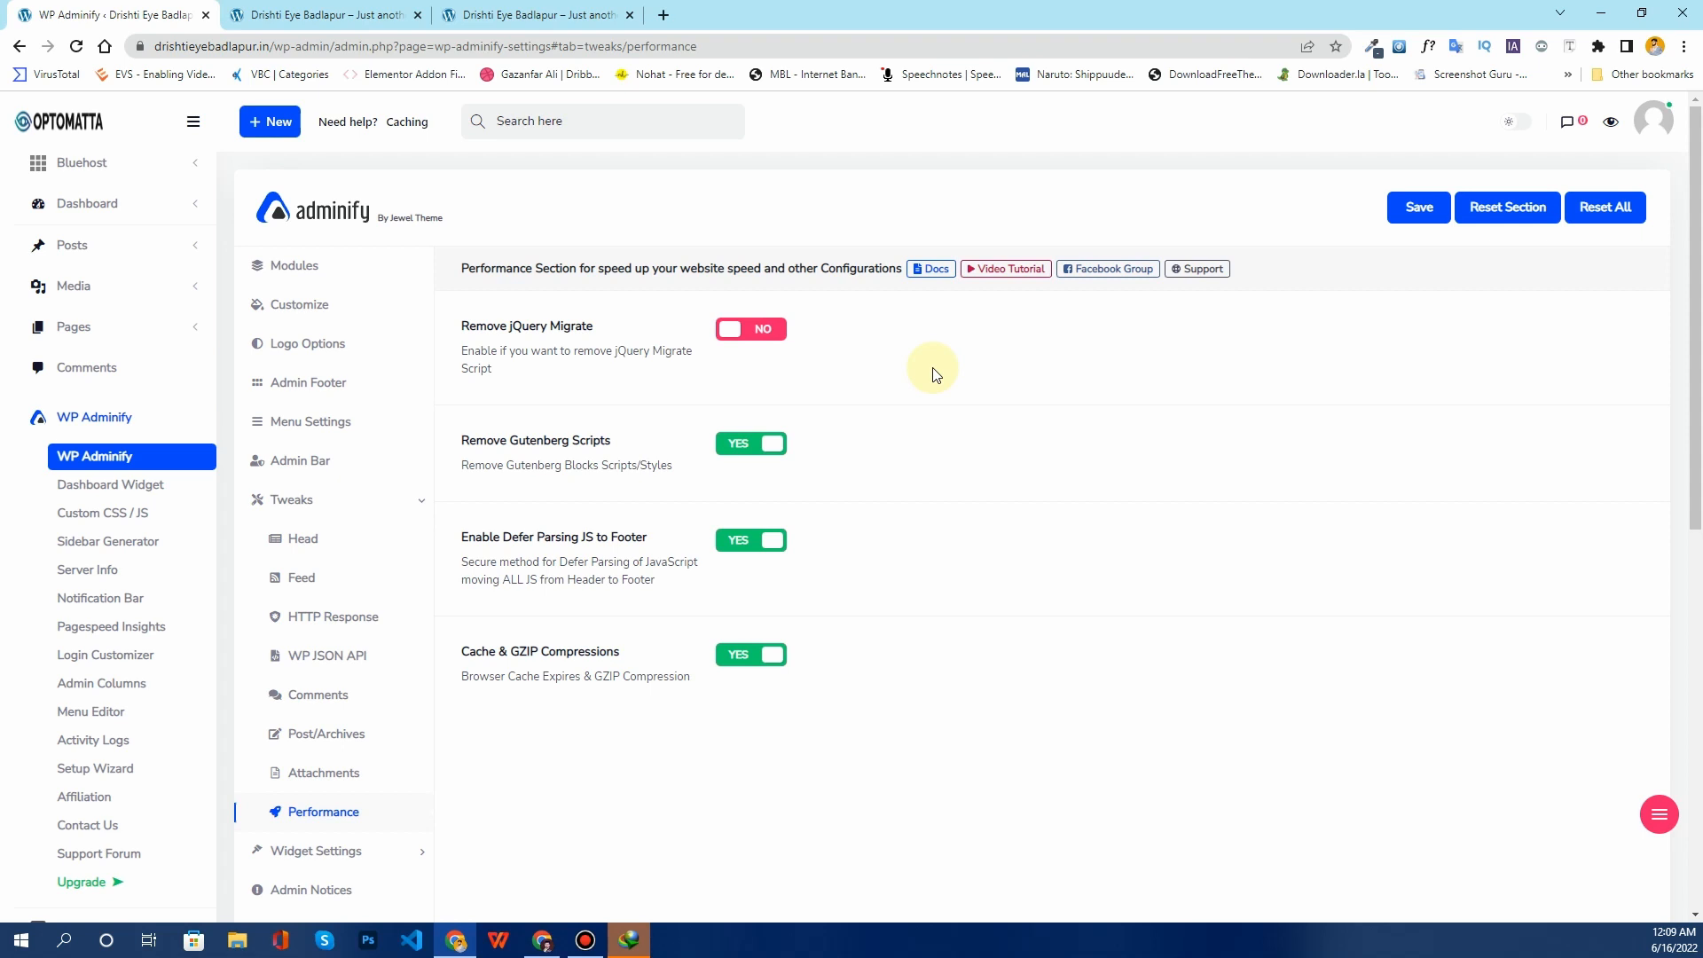
pyautogui.scroll(-3, 936, 372)
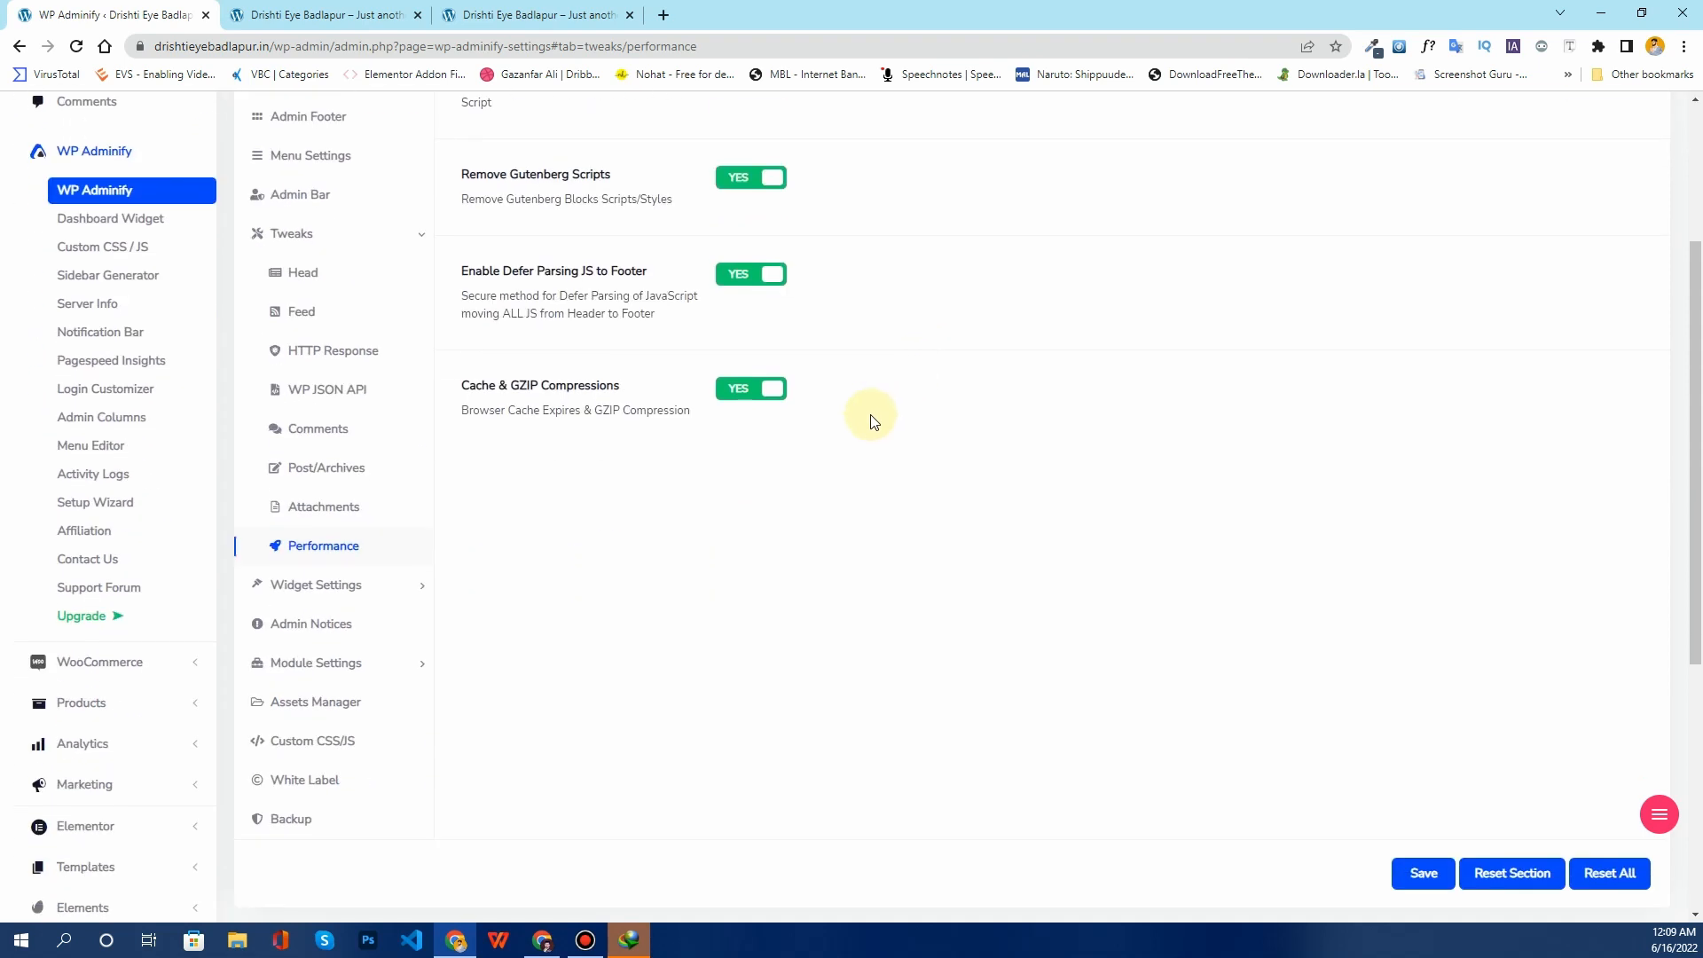
# Step: Open the Dashboard Widgets settings and compare the removable widgets with those on the dashboard home, opened in a new tab
pyautogui.click(352, 599)
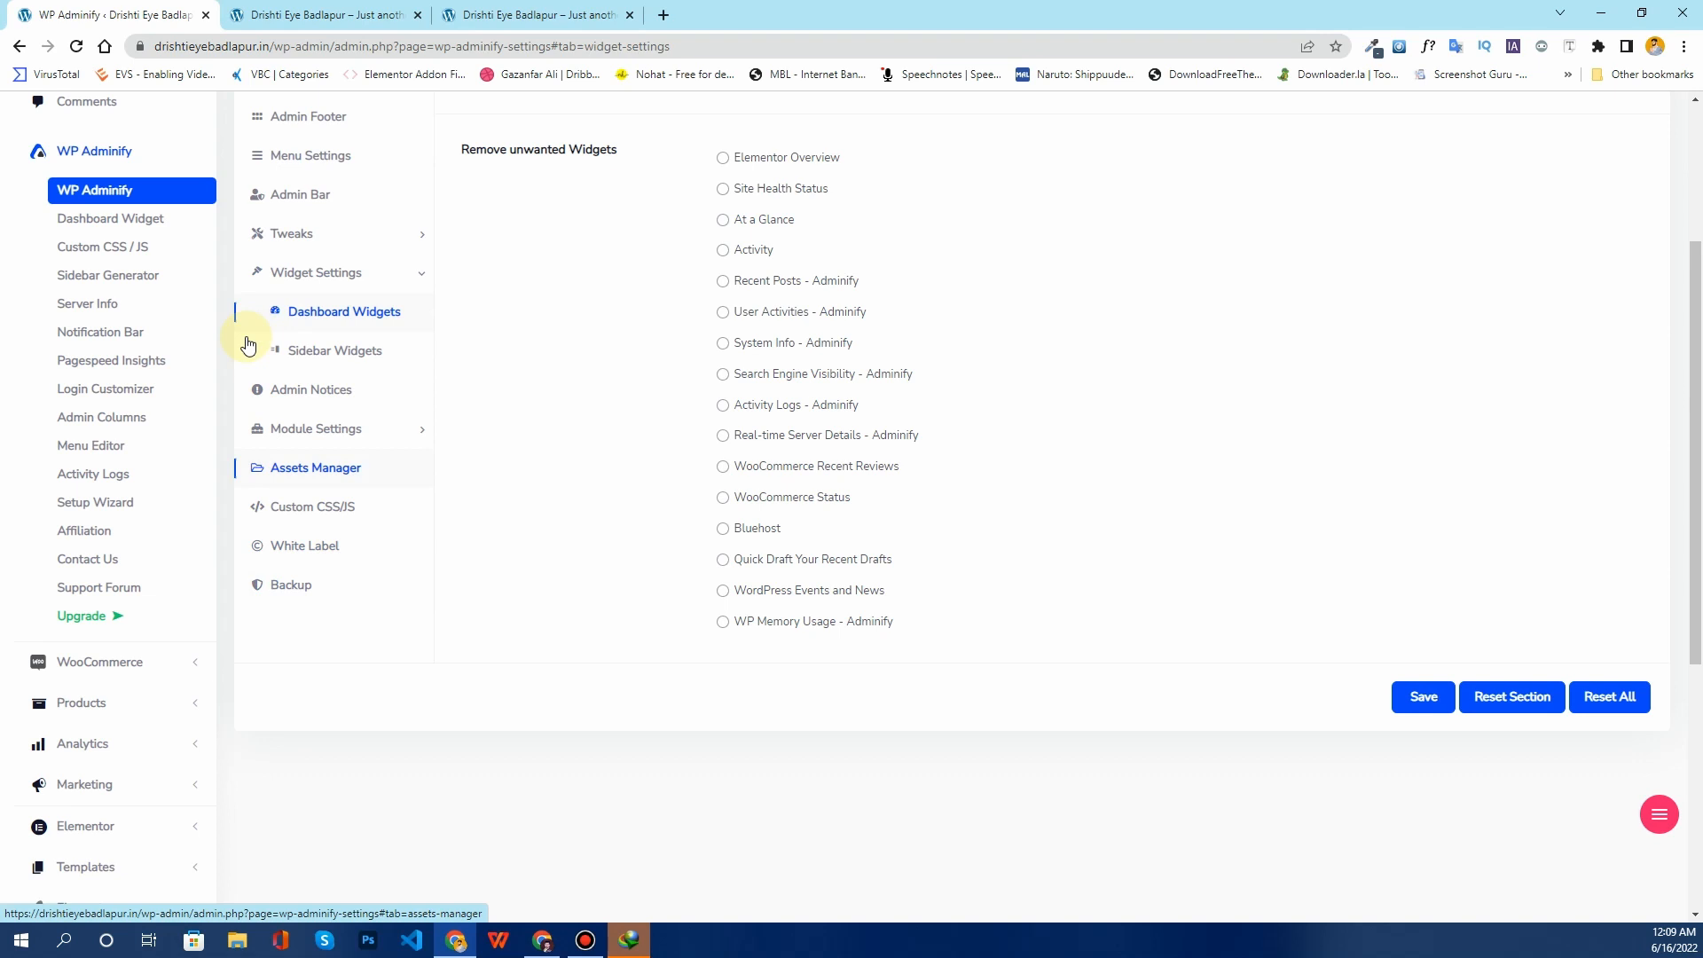
pyautogui.scroll(3, 609, 474)
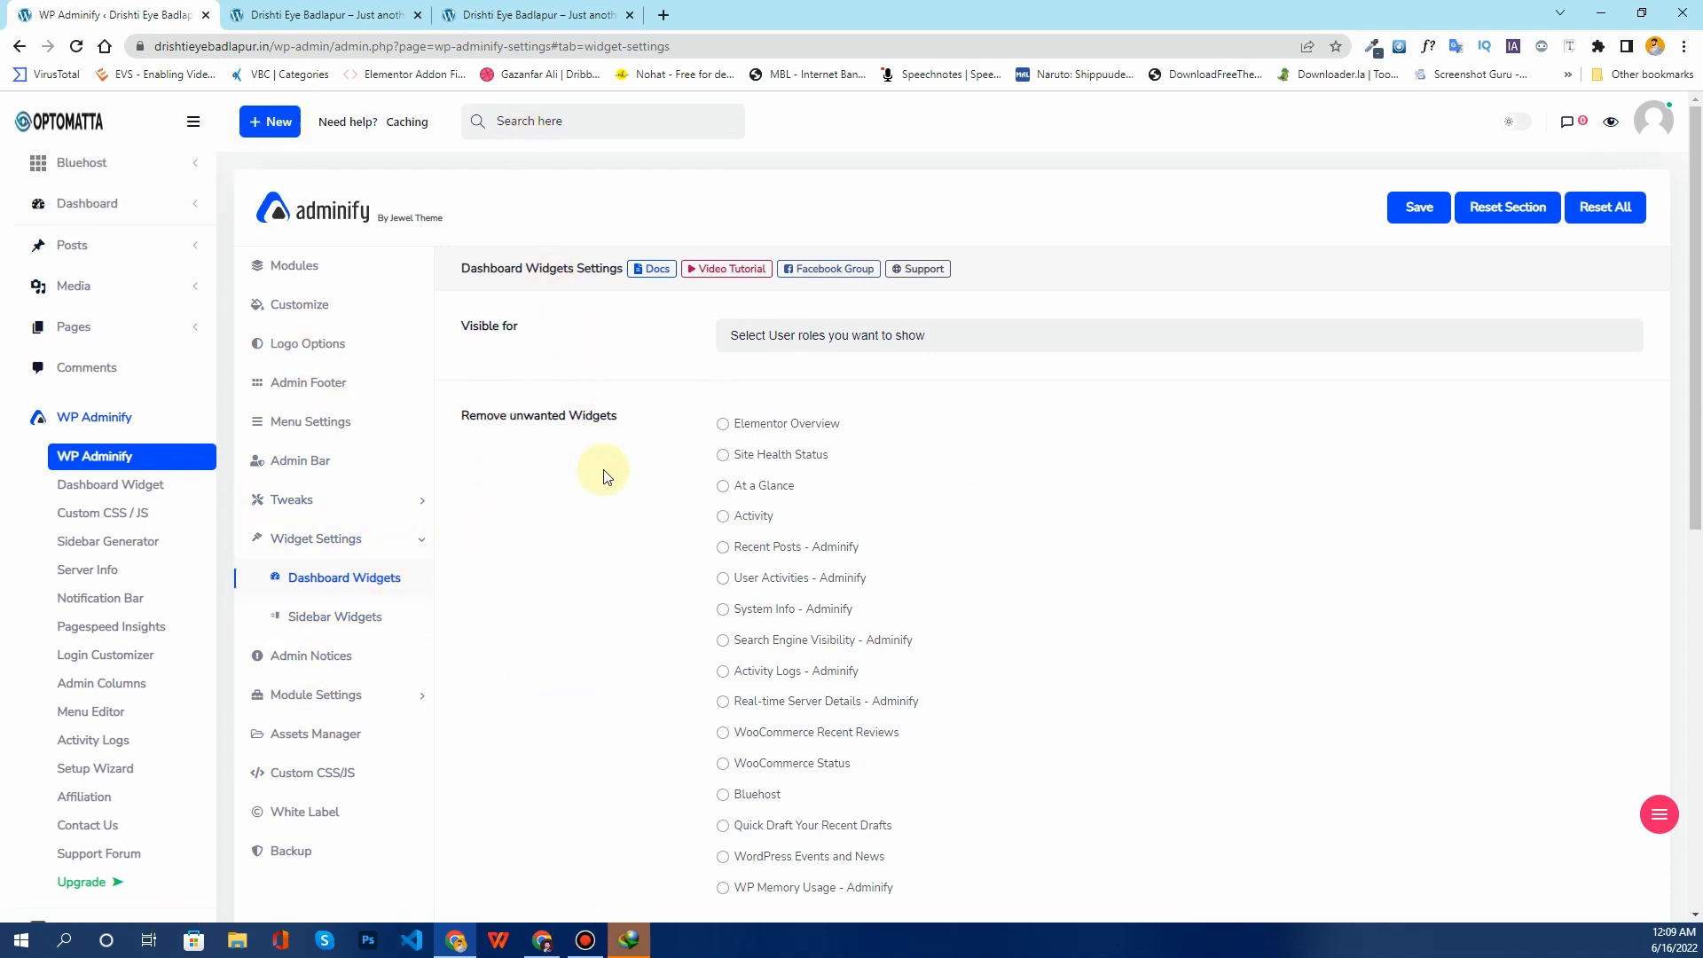
pyautogui.click(137, 203)
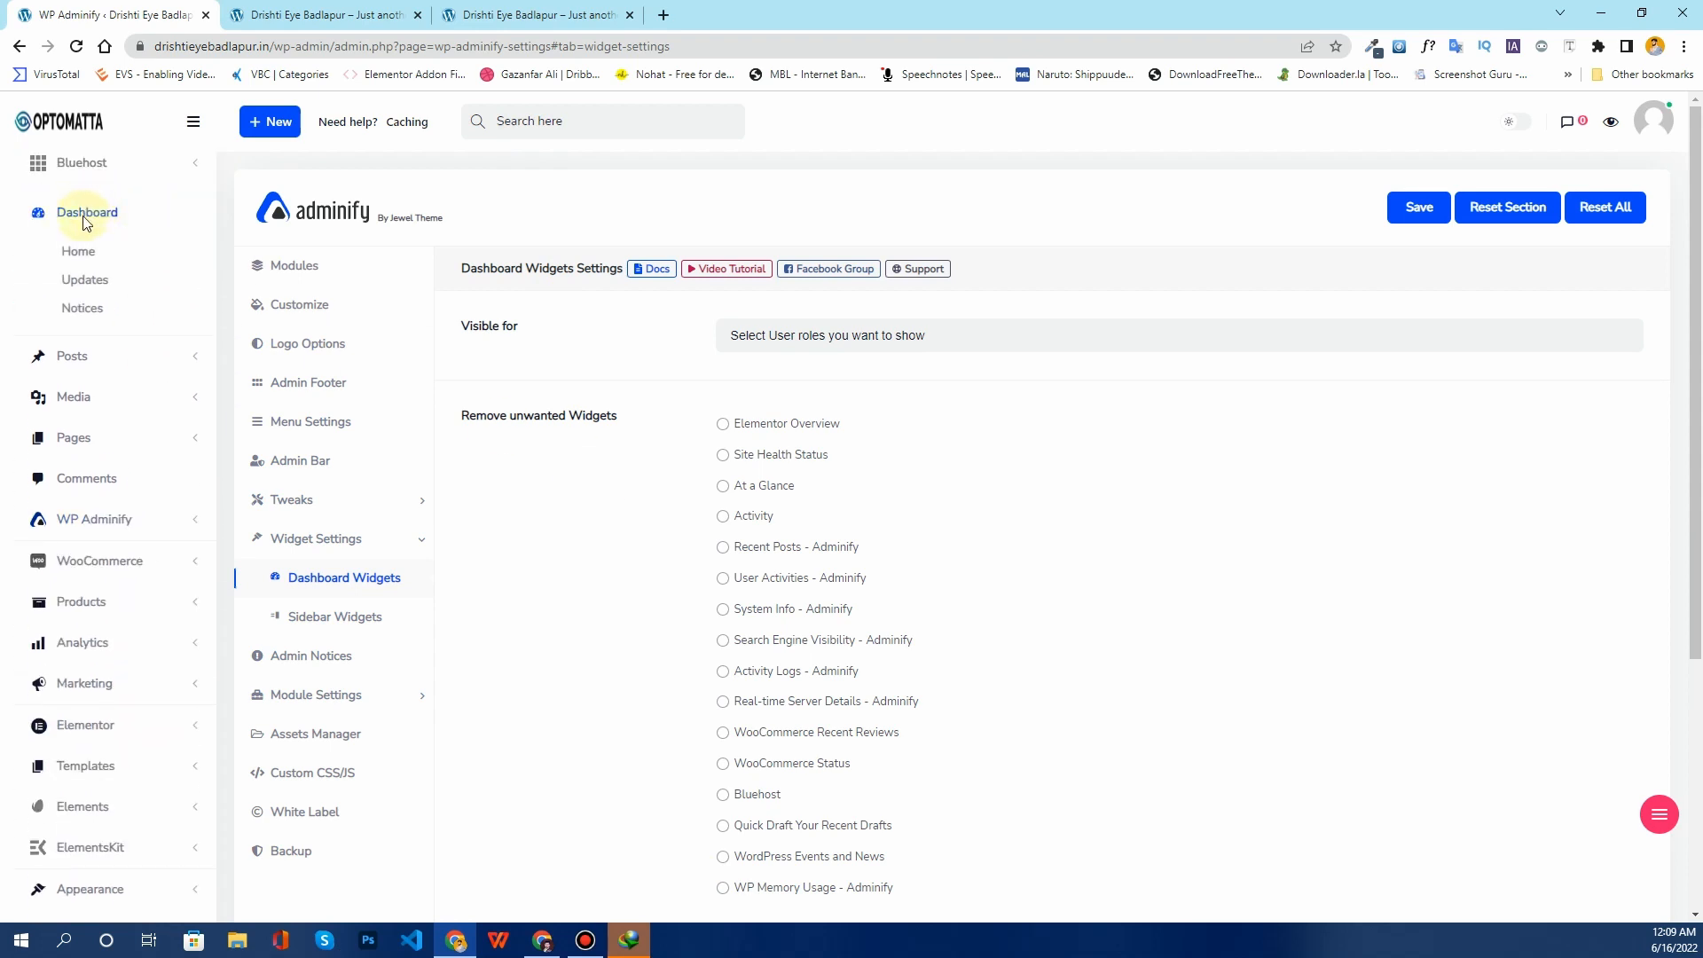
pyautogui.rightClick(86, 253)
pyautogui.click(107, 265)
pyautogui.click(266, 15)
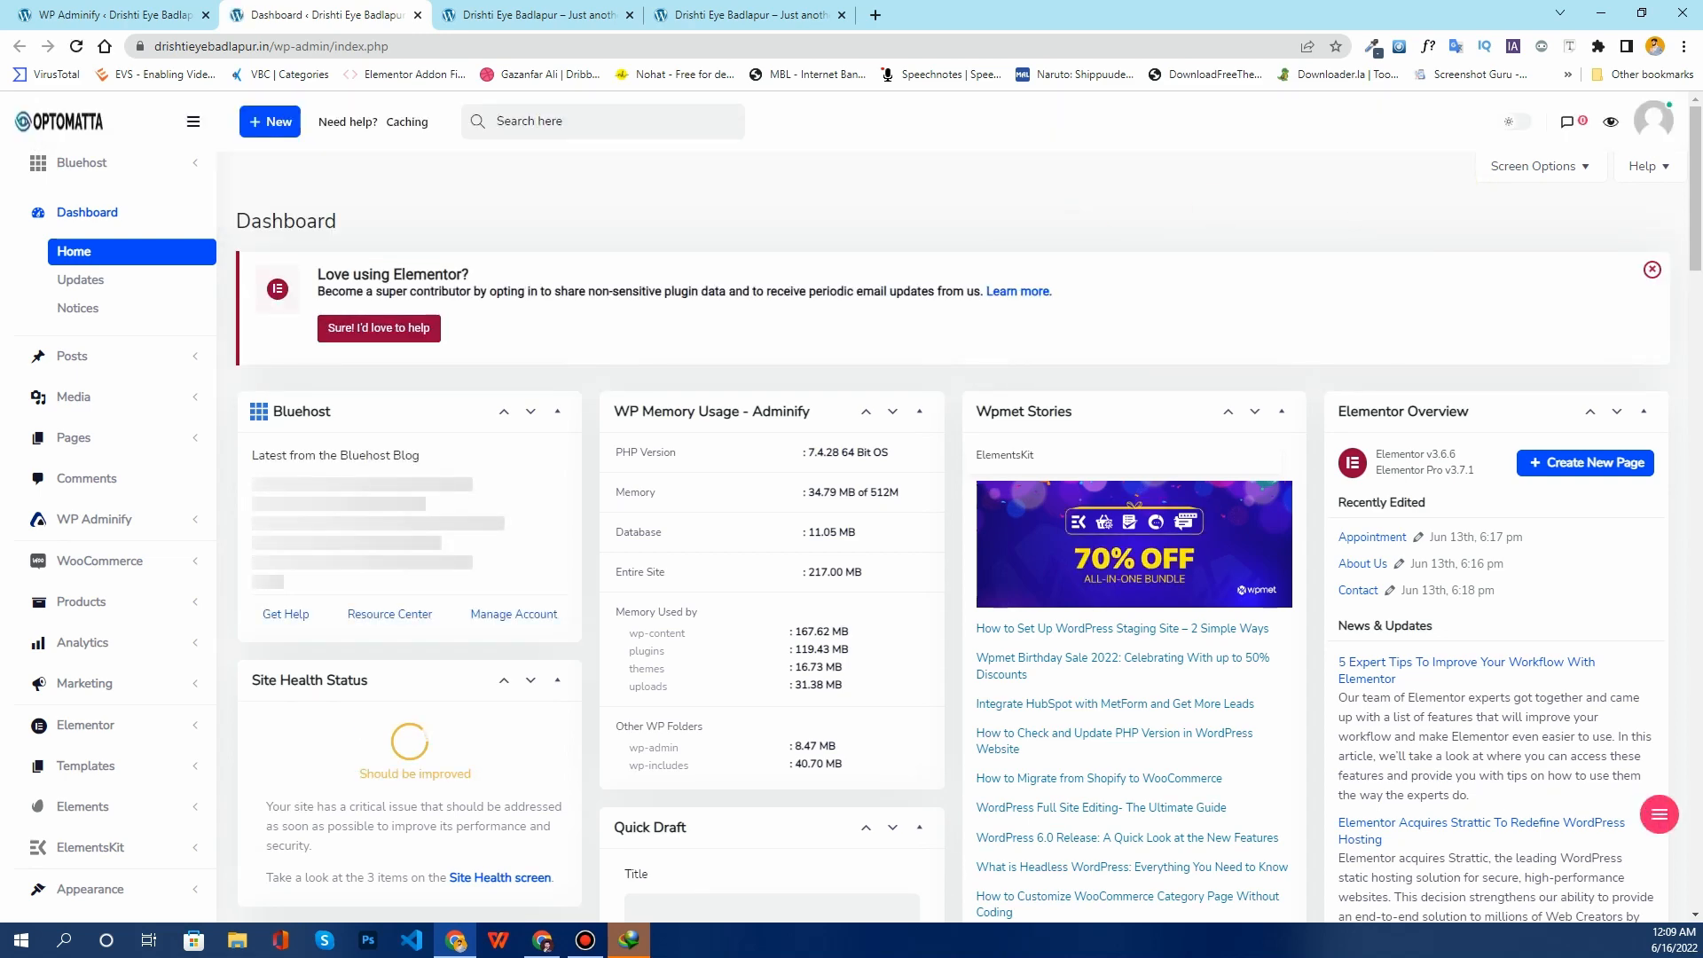
pyautogui.click(1653, 271)
pyautogui.scroll(-8, 707, 337)
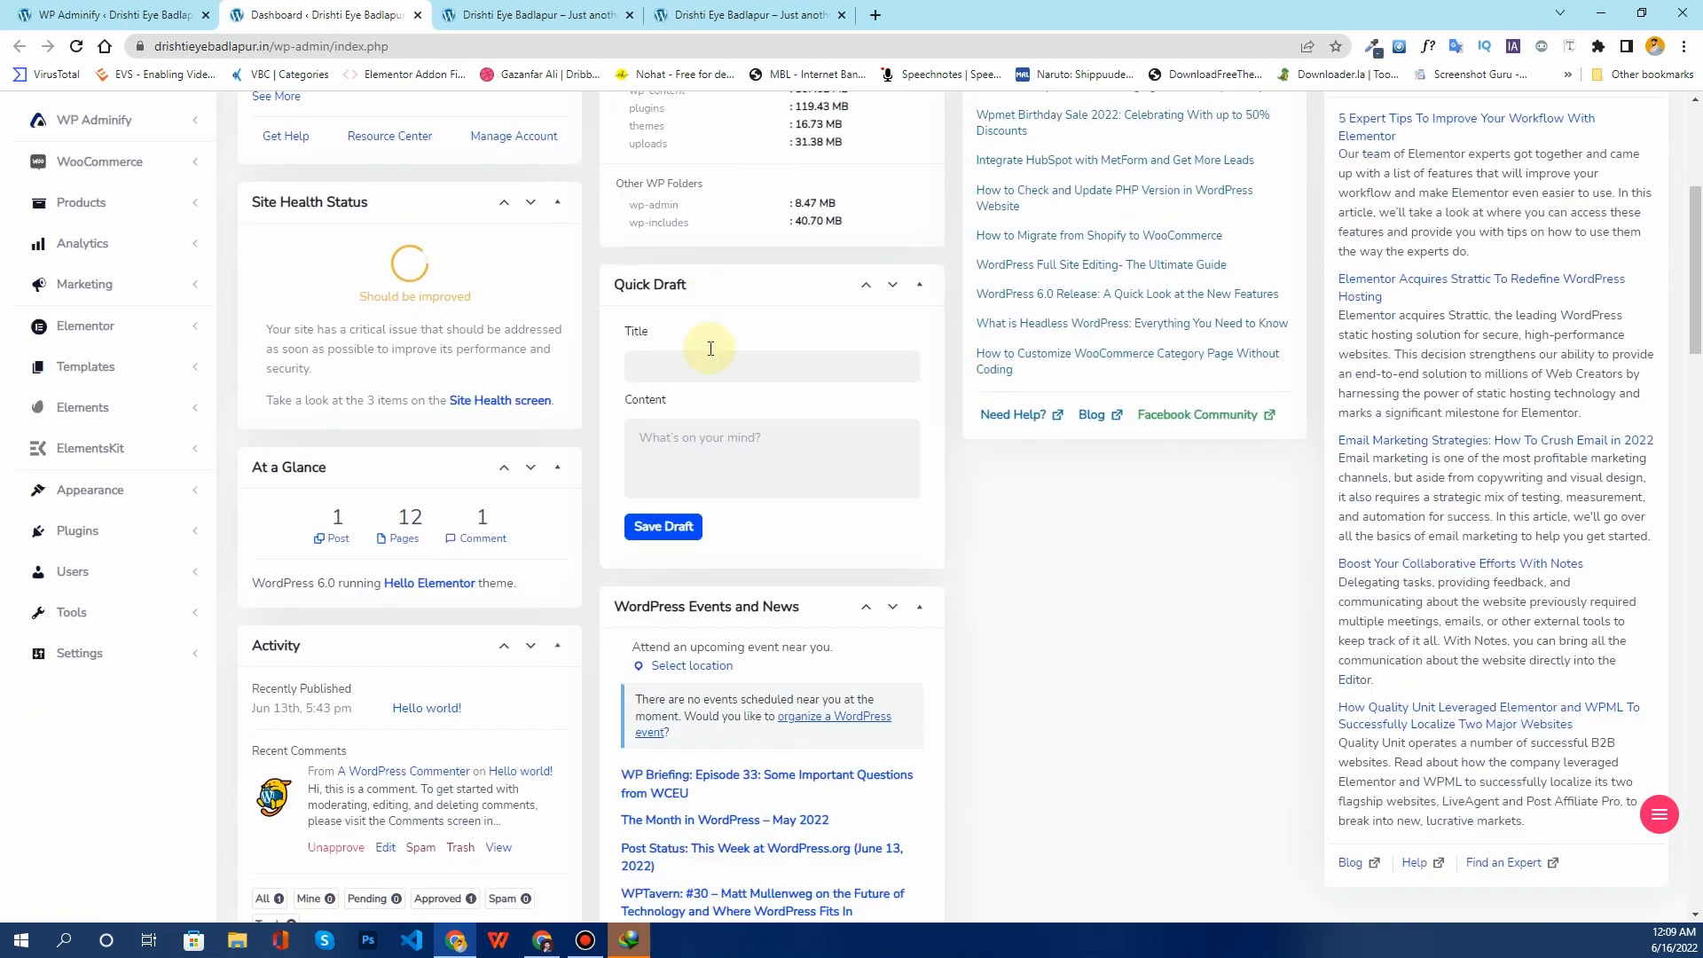
pyautogui.scroll(4, 709, 353)
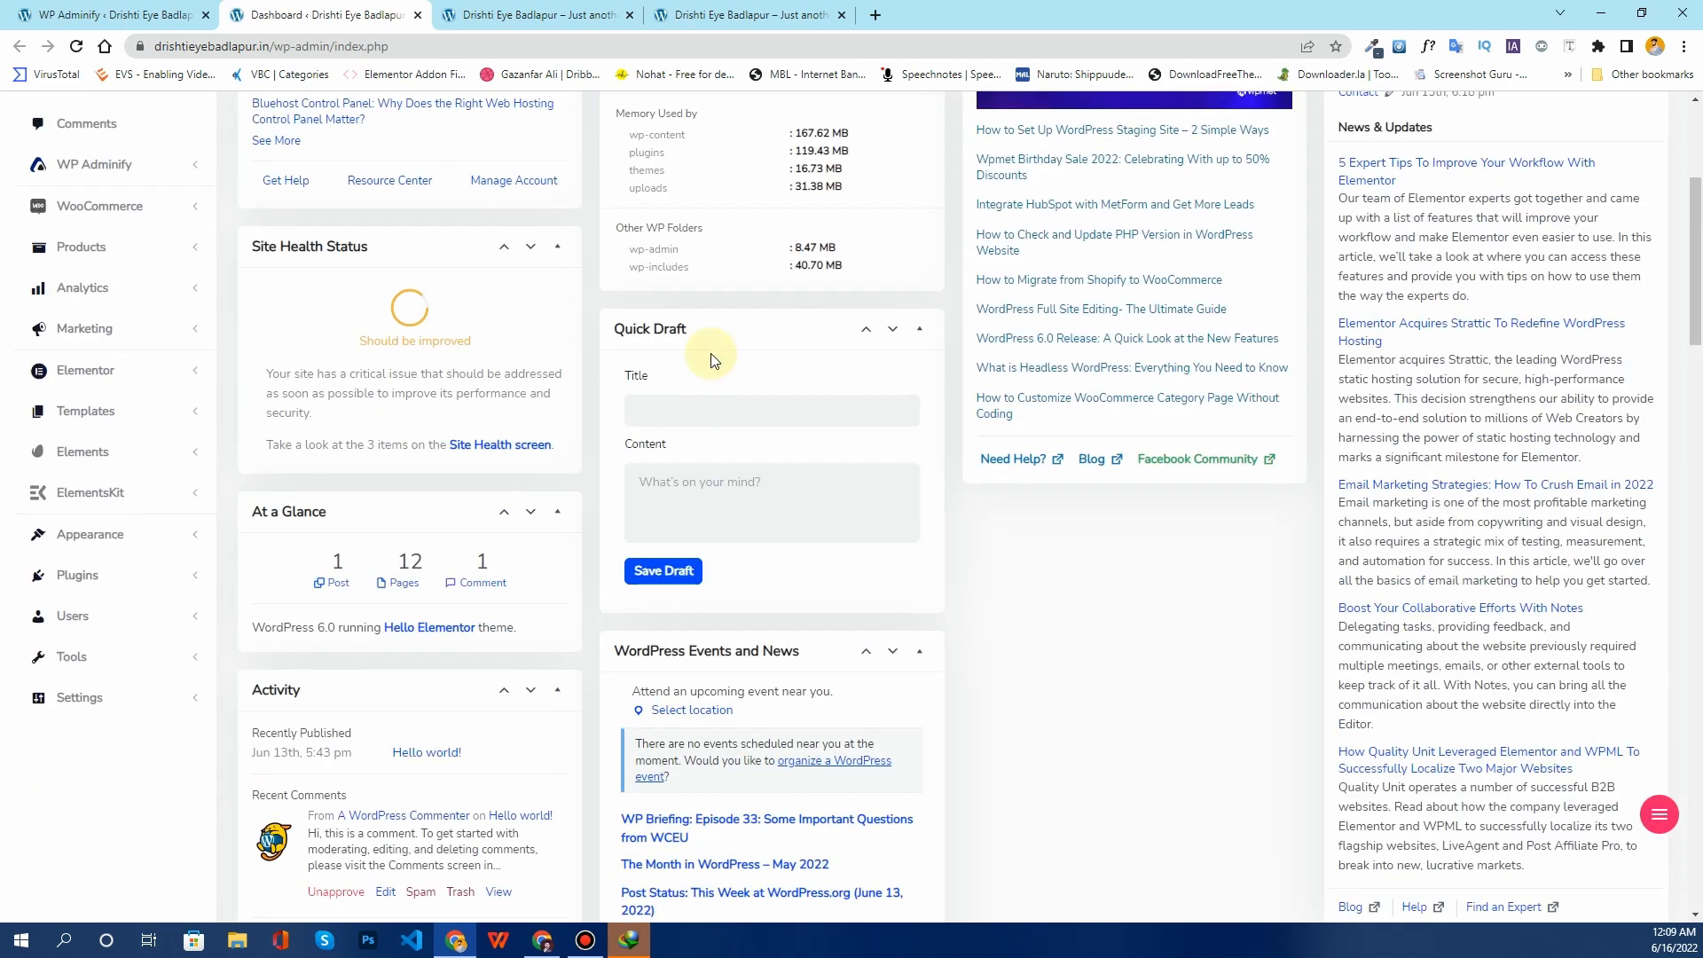
pyautogui.click(152, 15)
pyautogui.scroll(-2, 724, 391)
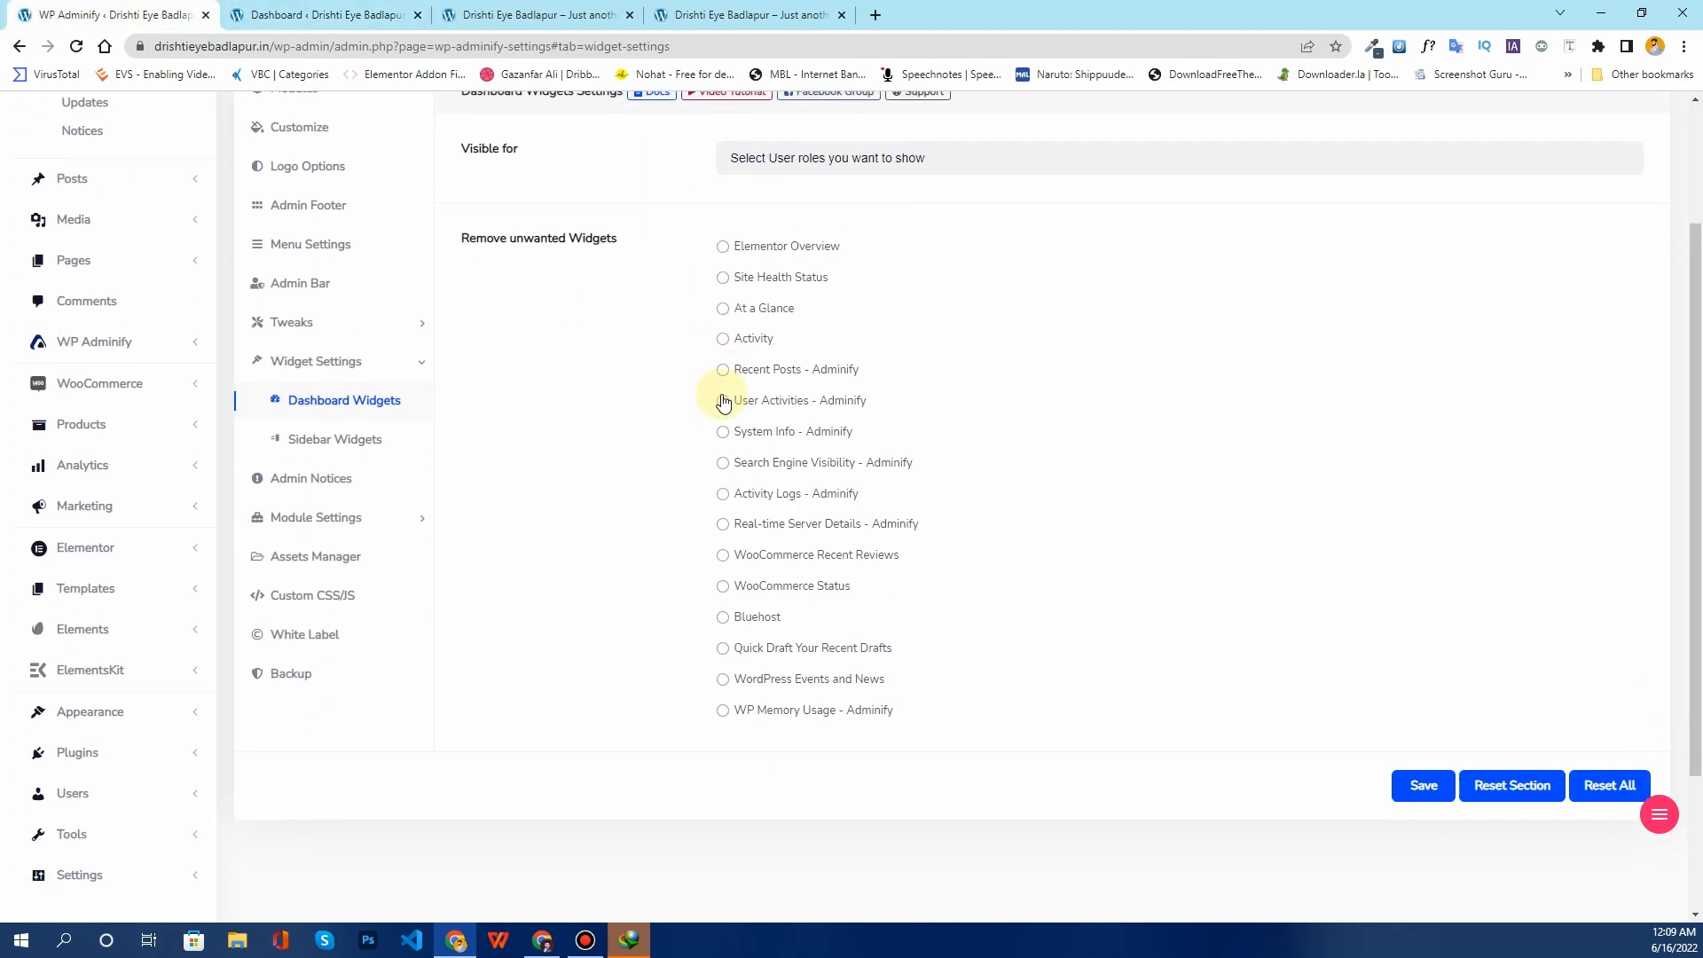
pyautogui.scroll(1, 552, 347)
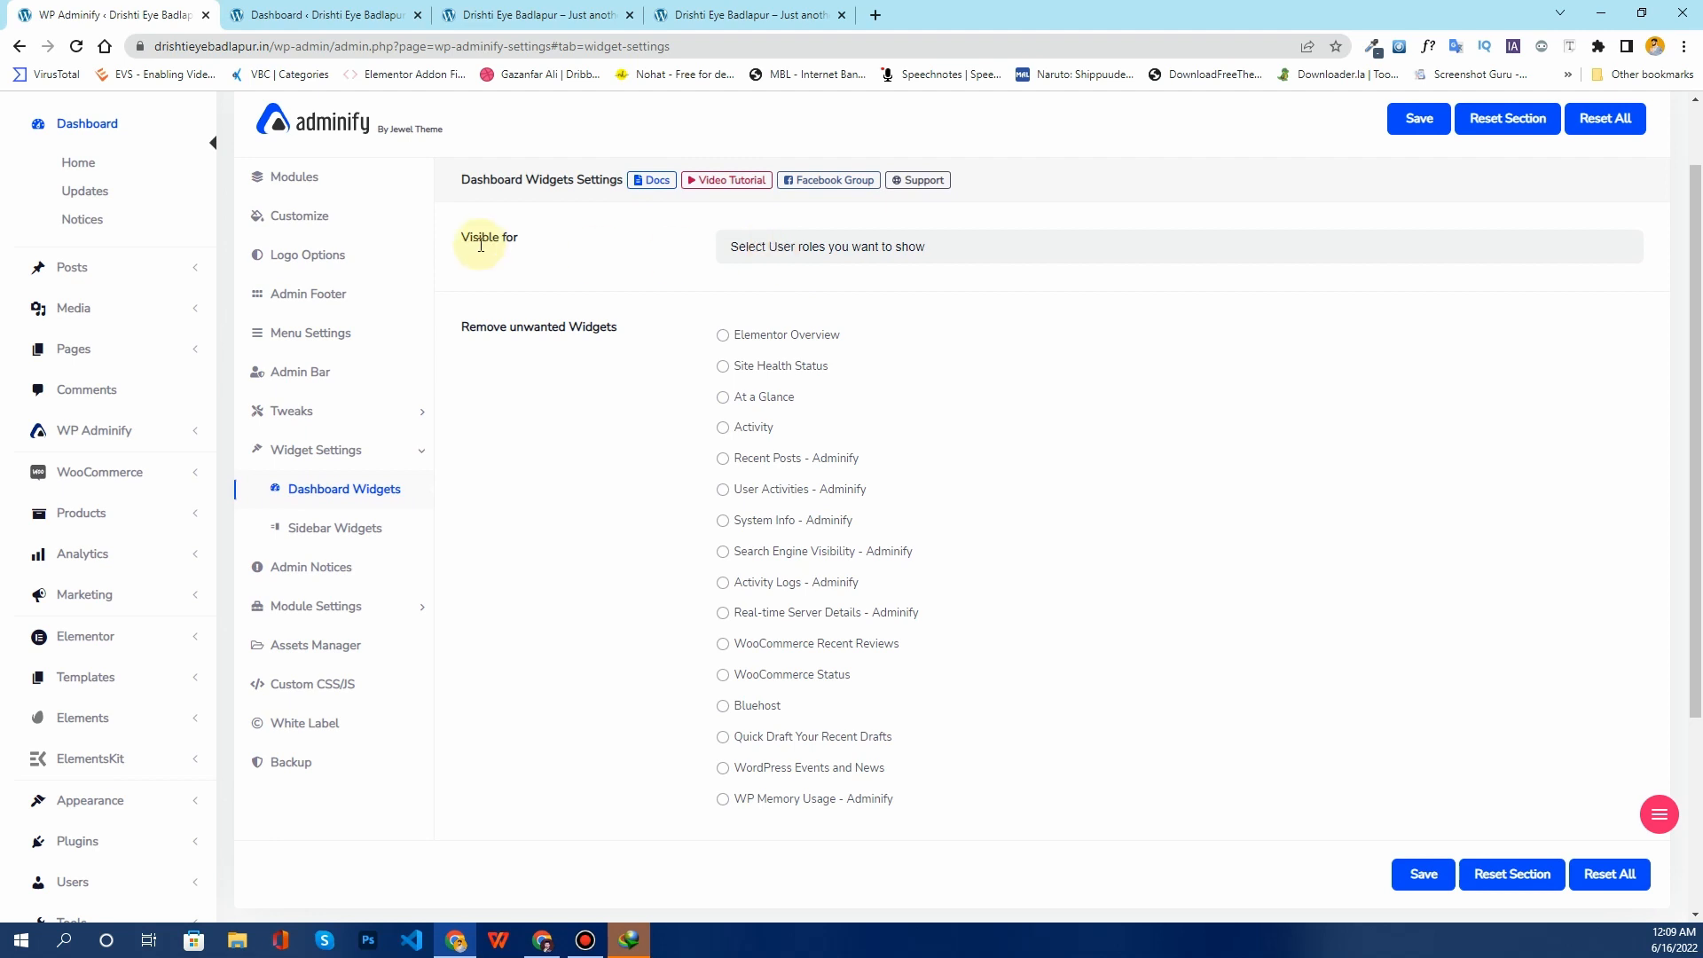
# Step: Try assigning the Administrator role in the Visible for setting, and remove it again
pyautogui.click(789, 243)
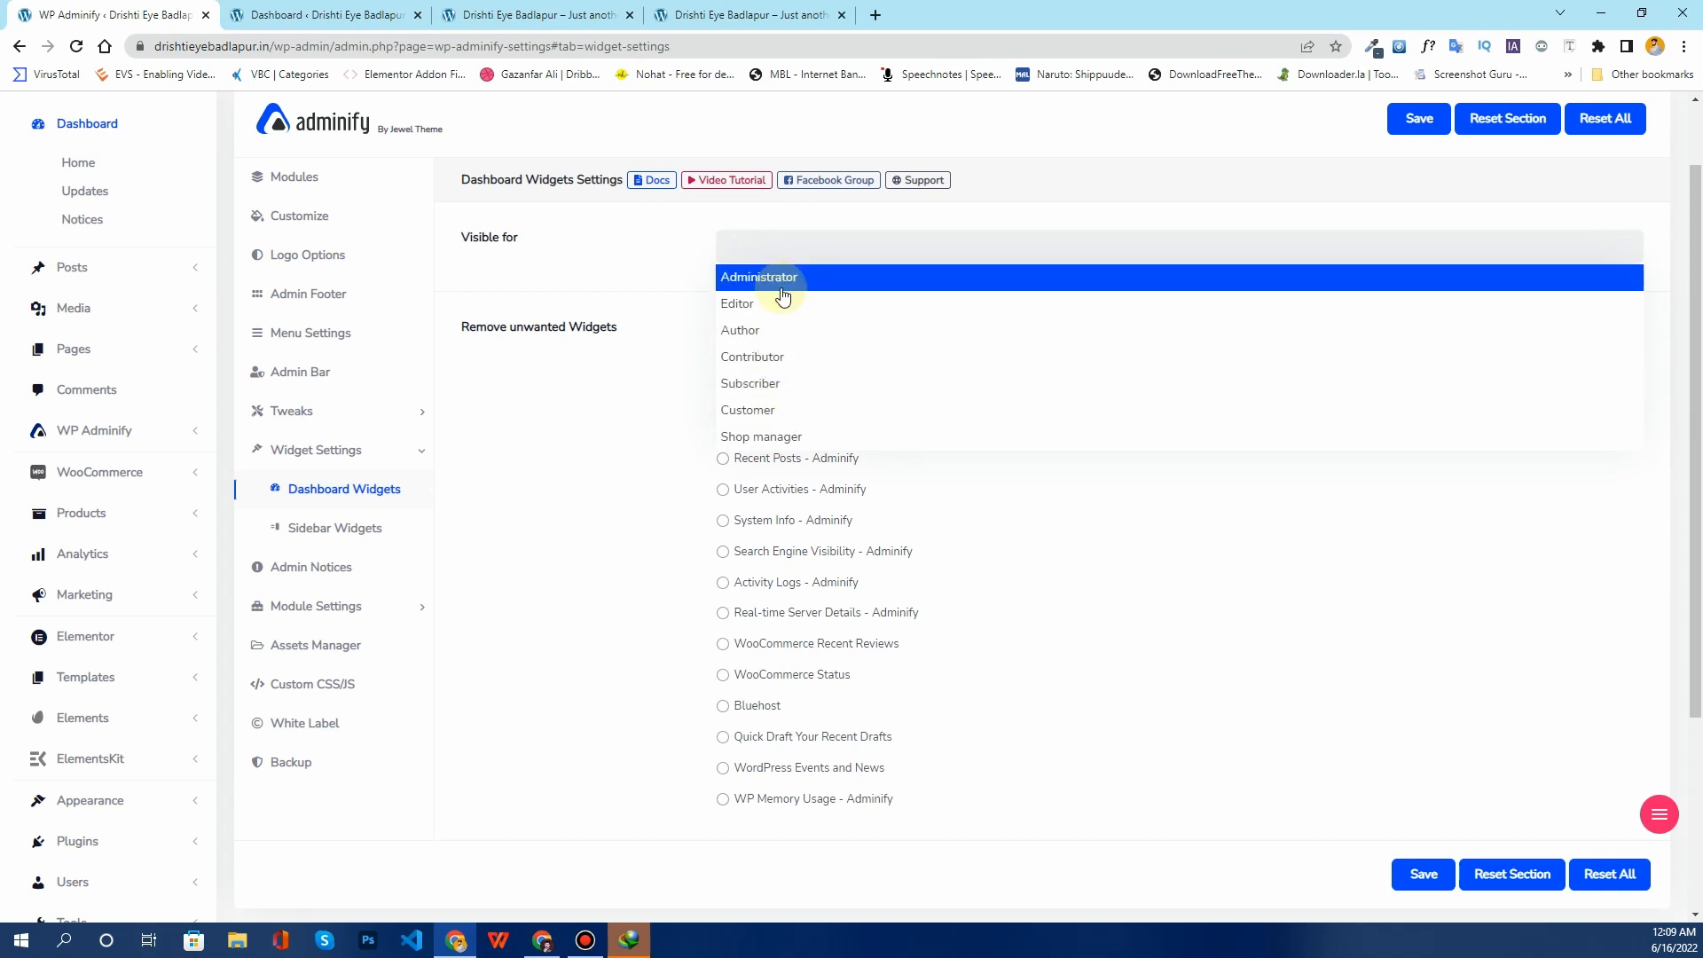
pyautogui.click(603, 404)
pyautogui.click(798, 243)
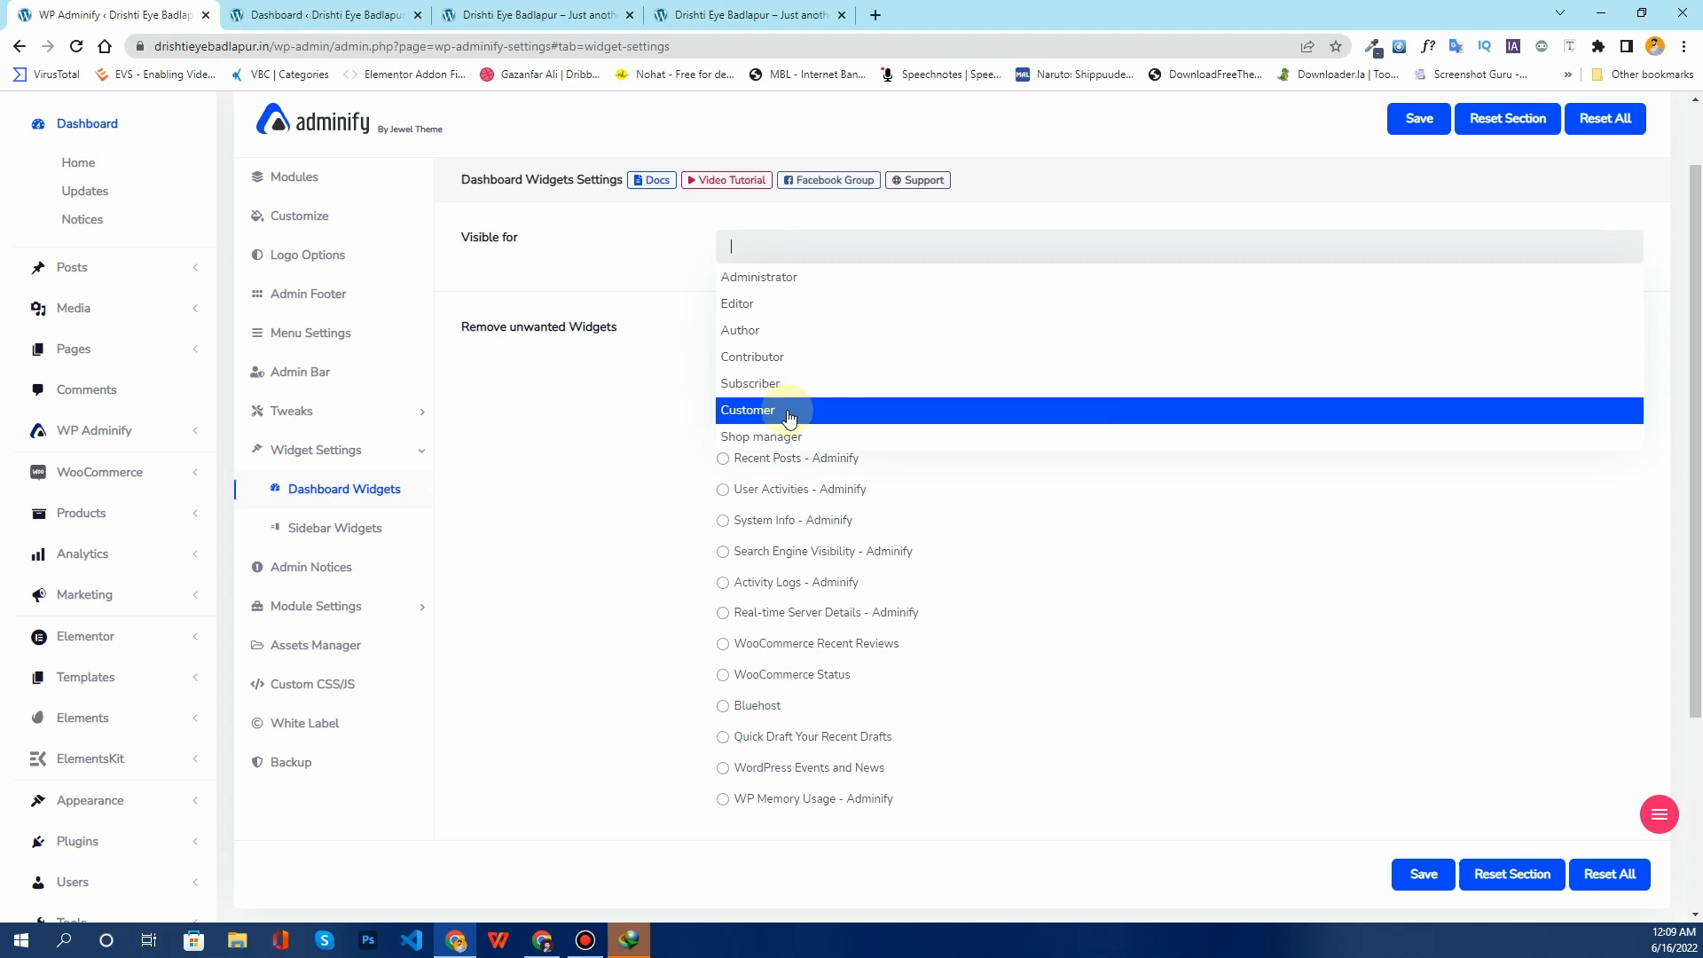
pyautogui.click(772, 284)
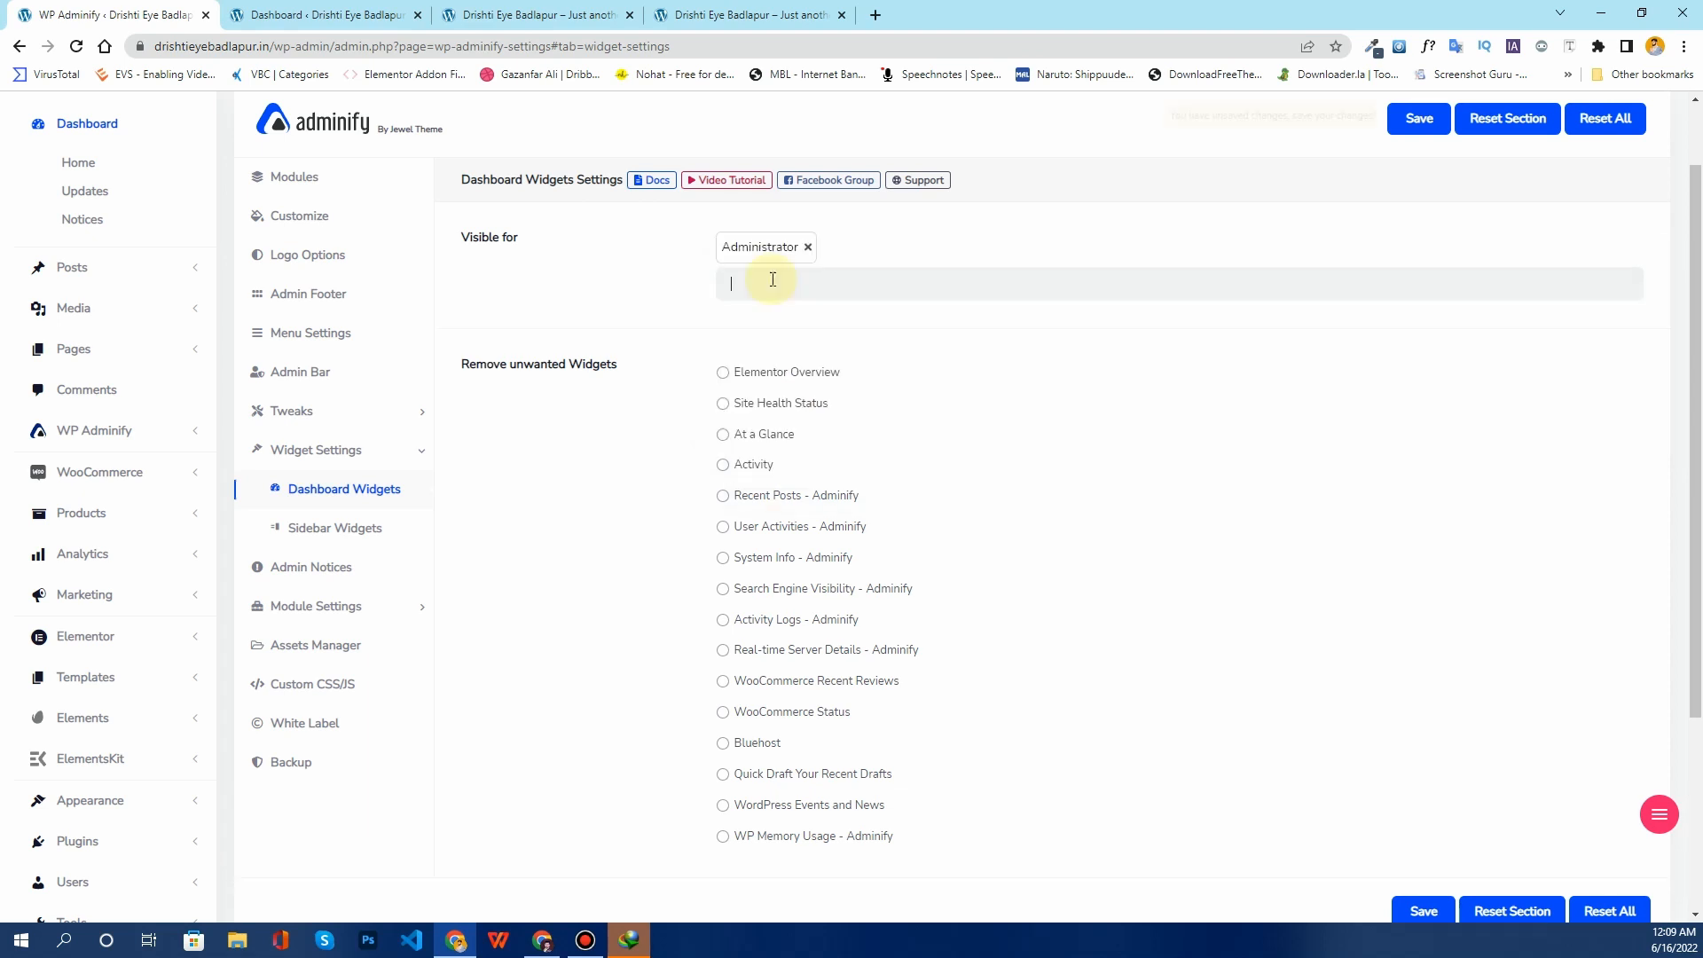
pyautogui.click(809, 247)
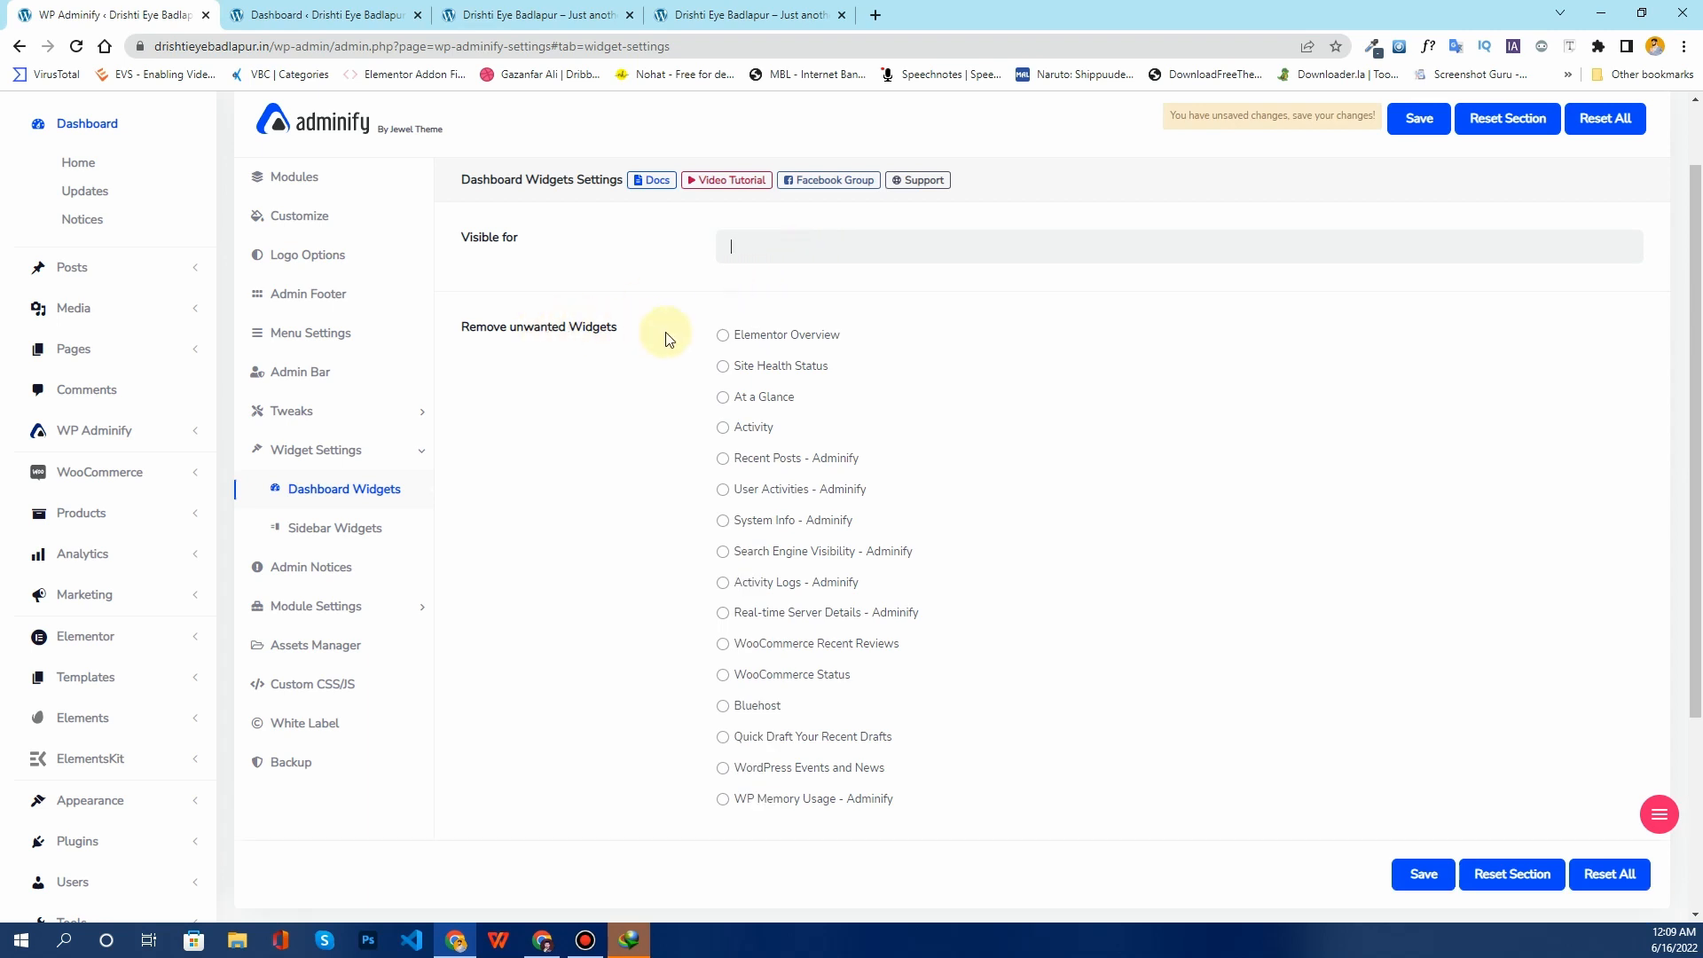
# Step: Remove the Elementor Overview, At a Glance, Activity, Bluehost, Quick Draft, WordPress Events and News, and WP Memory Usage dashboard widgets, and save the settings
pyautogui.click(728, 339)
pyautogui.click(729, 407)
pyautogui.click(725, 433)
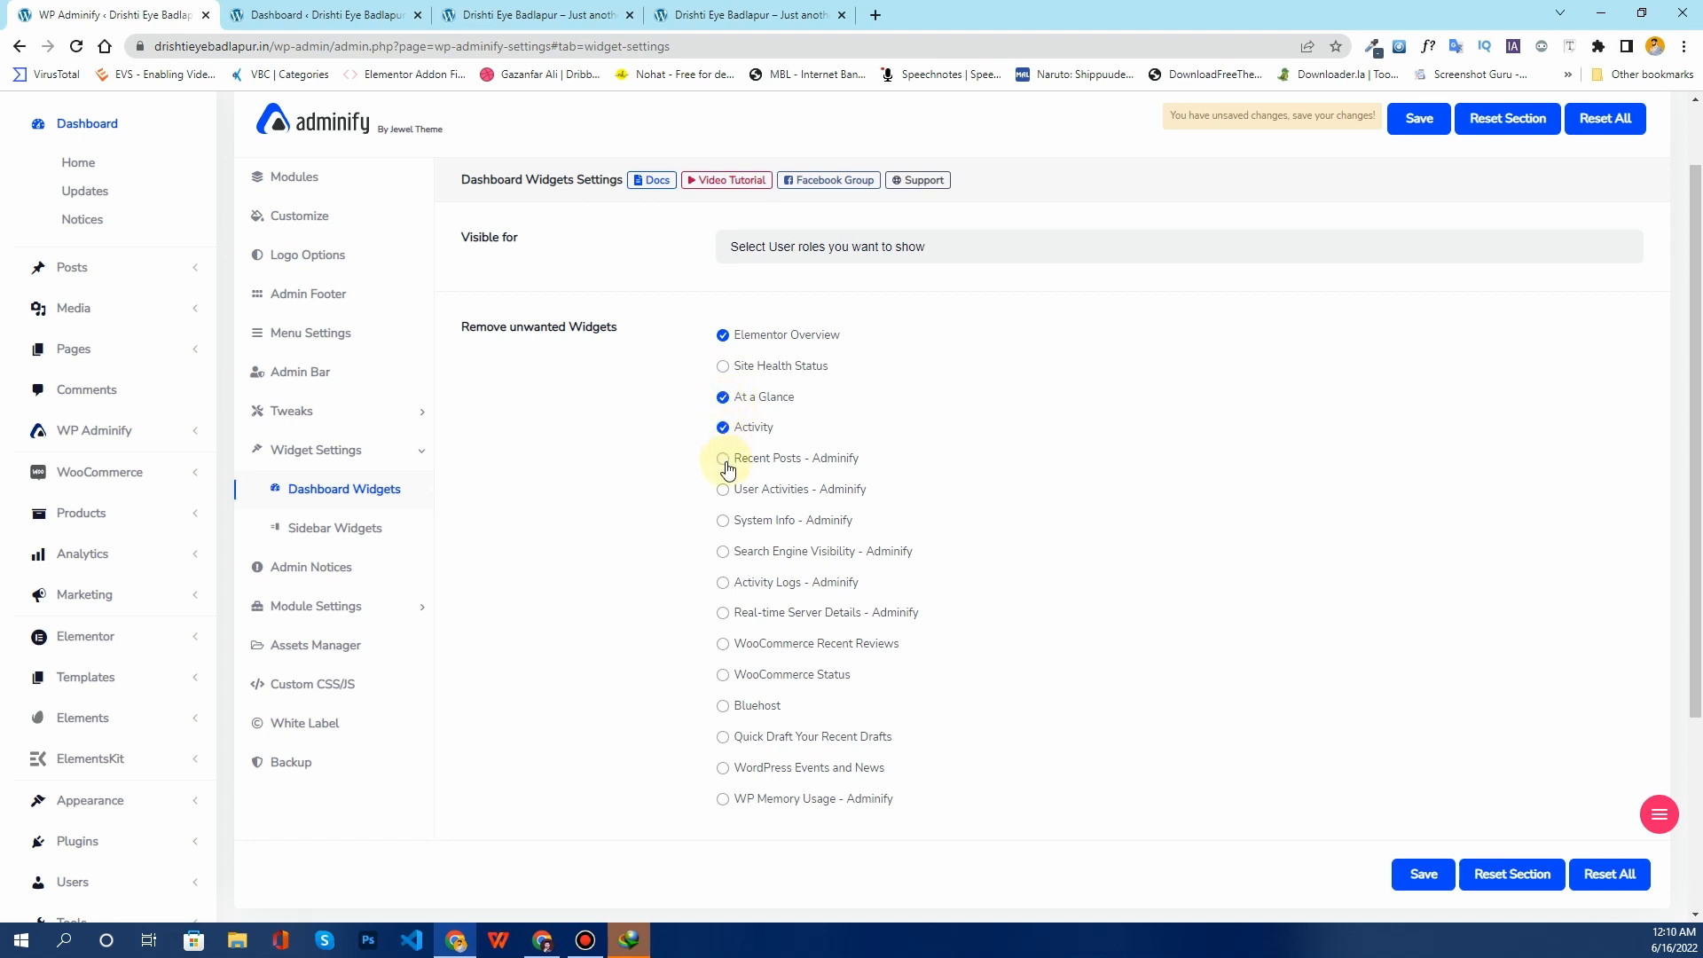
pyautogui.click(724, 459)
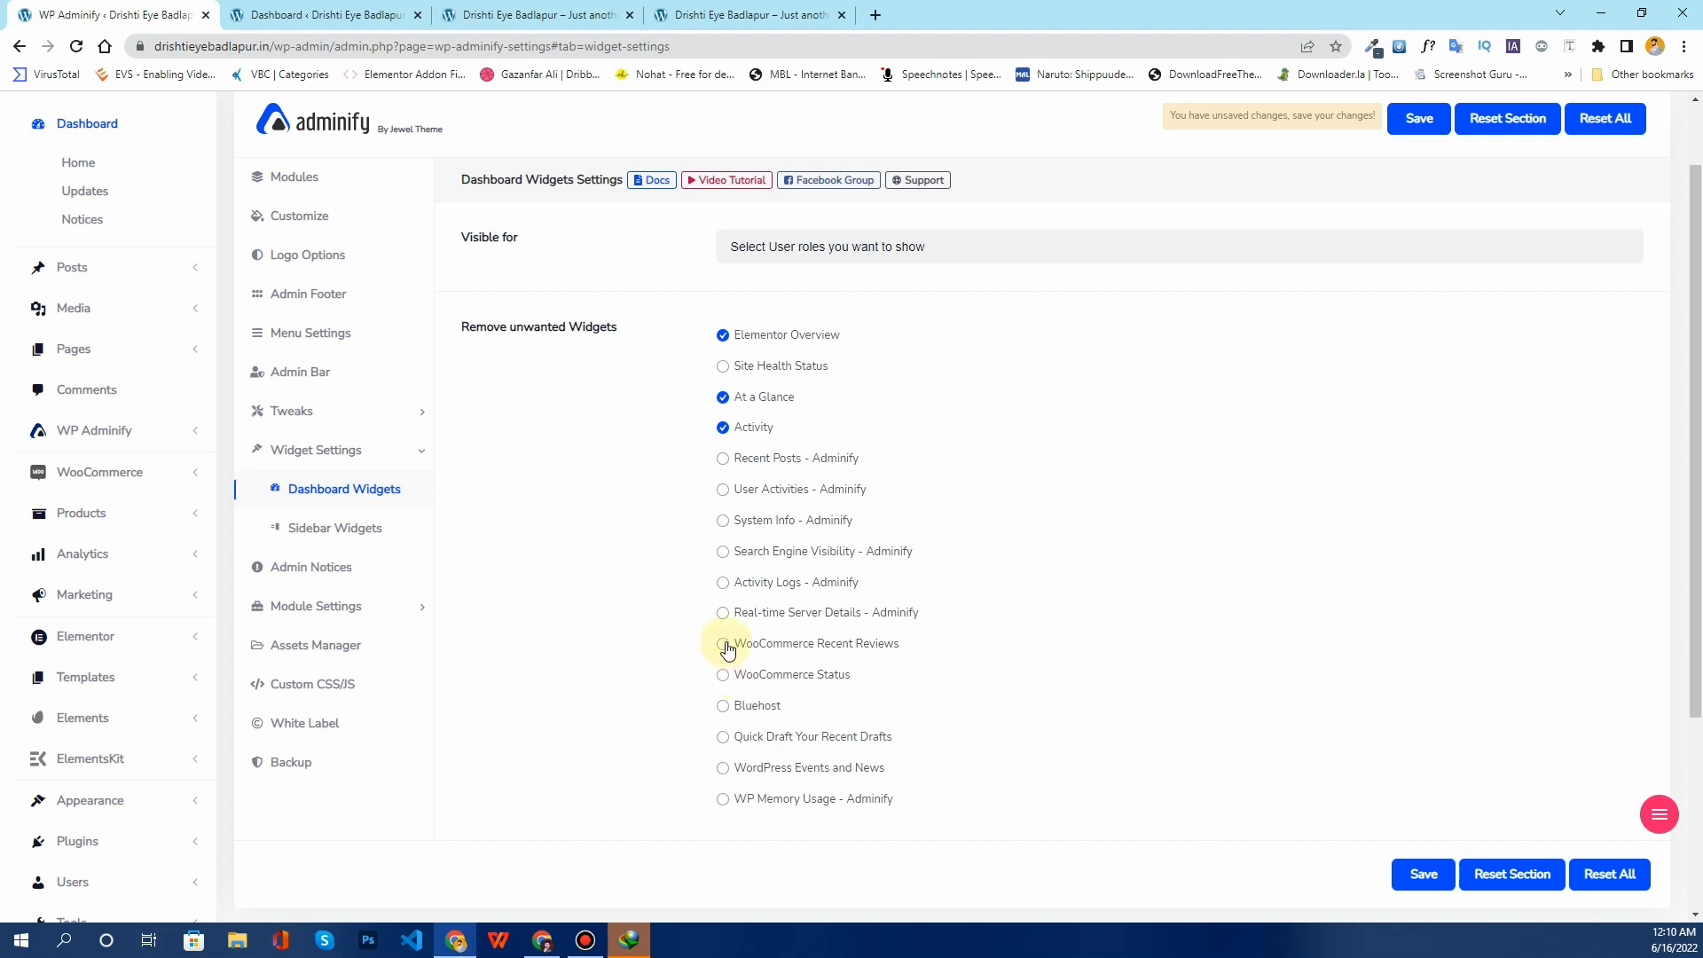
pyautogui.click(723, 705)
pyautogui.click(723, 767)
pyautogui.click(723, 799)
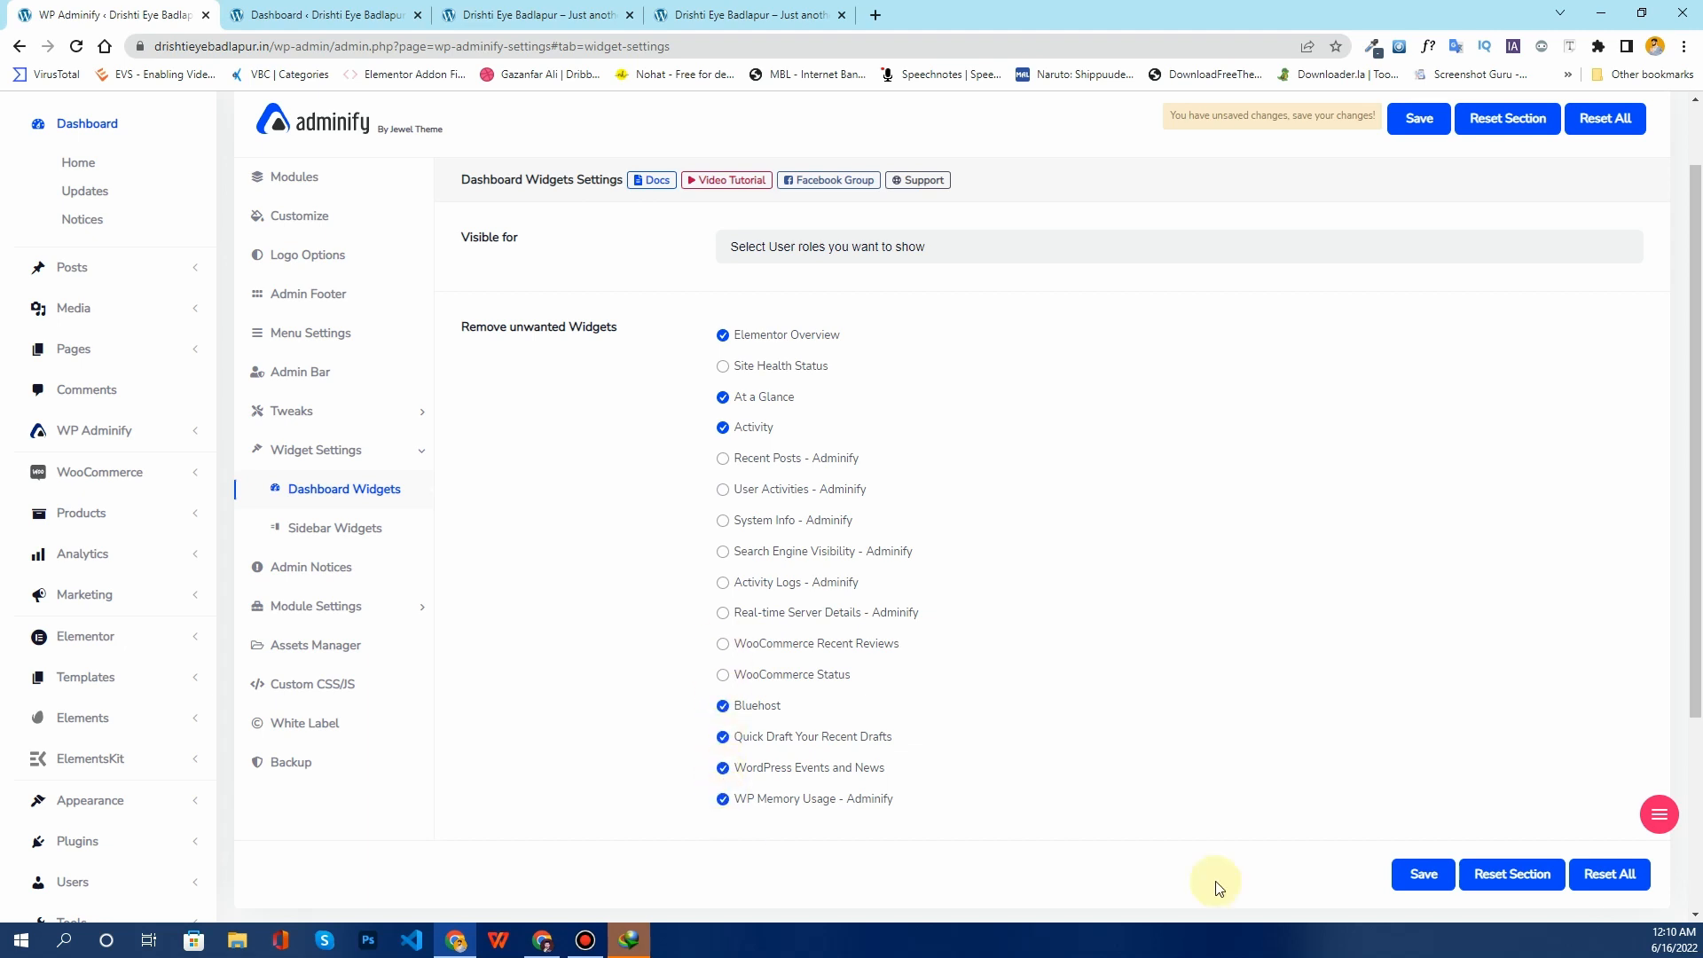
pyautogui.click(1420, 875)
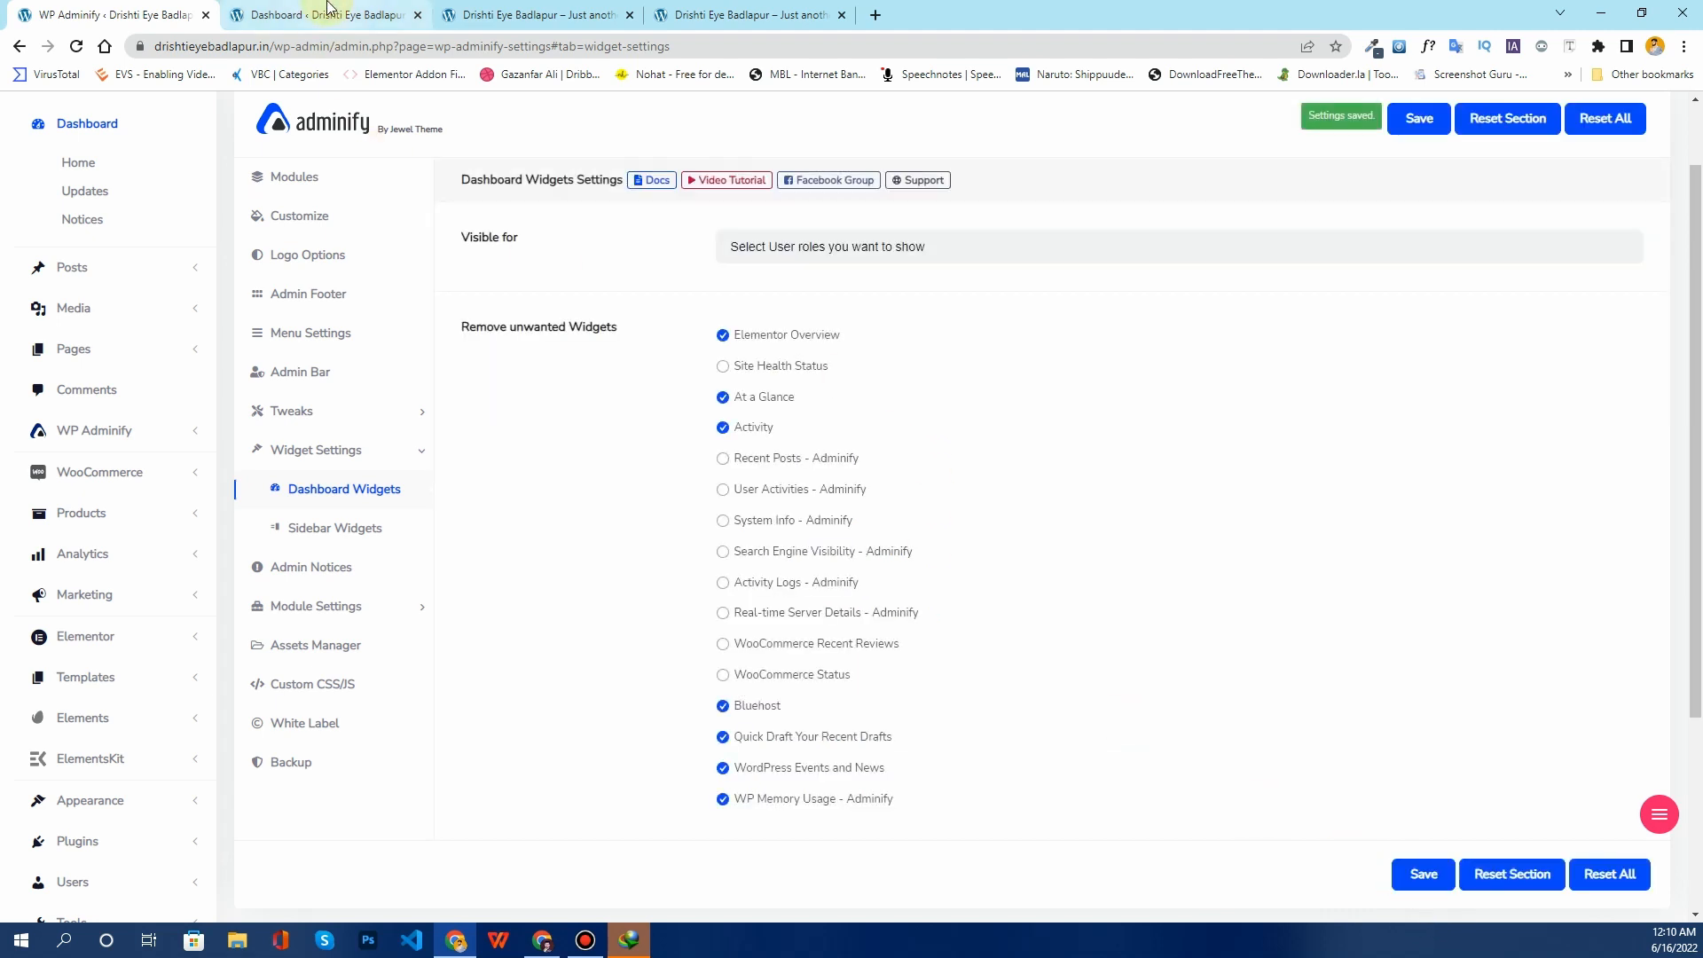
# Step: Reload the dashboard home page and look over its remaining widgets
pyautogui.click(329, 11)
pyautogui.scroll(4, 83, 171)
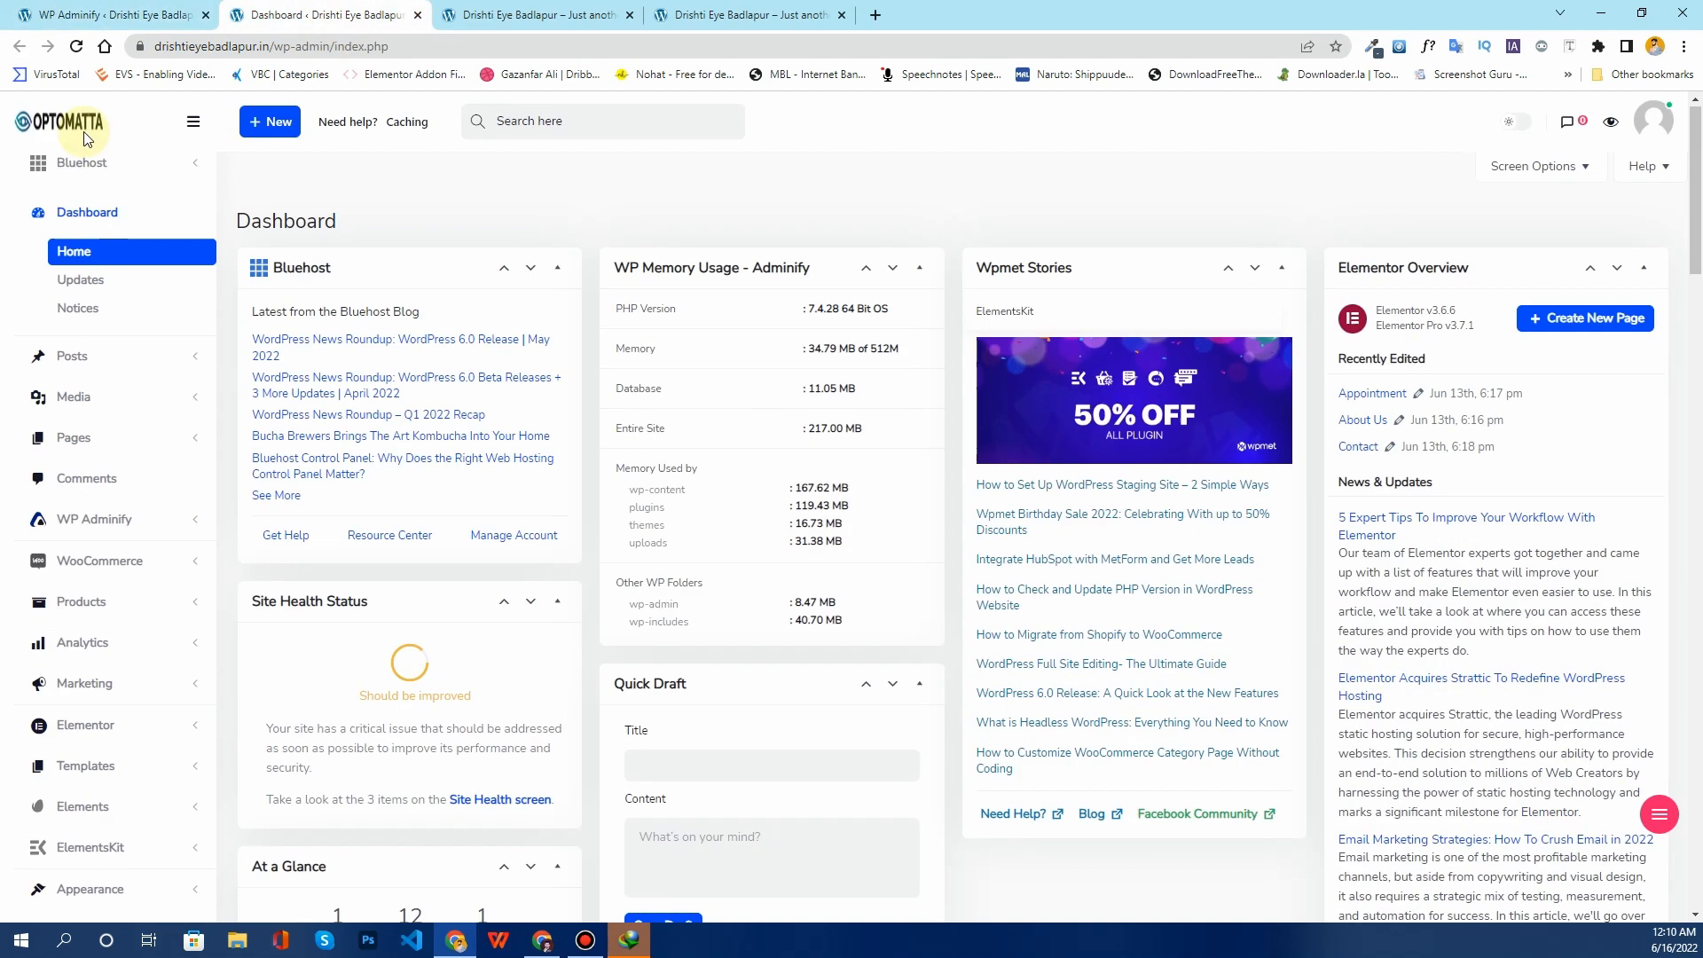
pyautogui.click(76, 46)
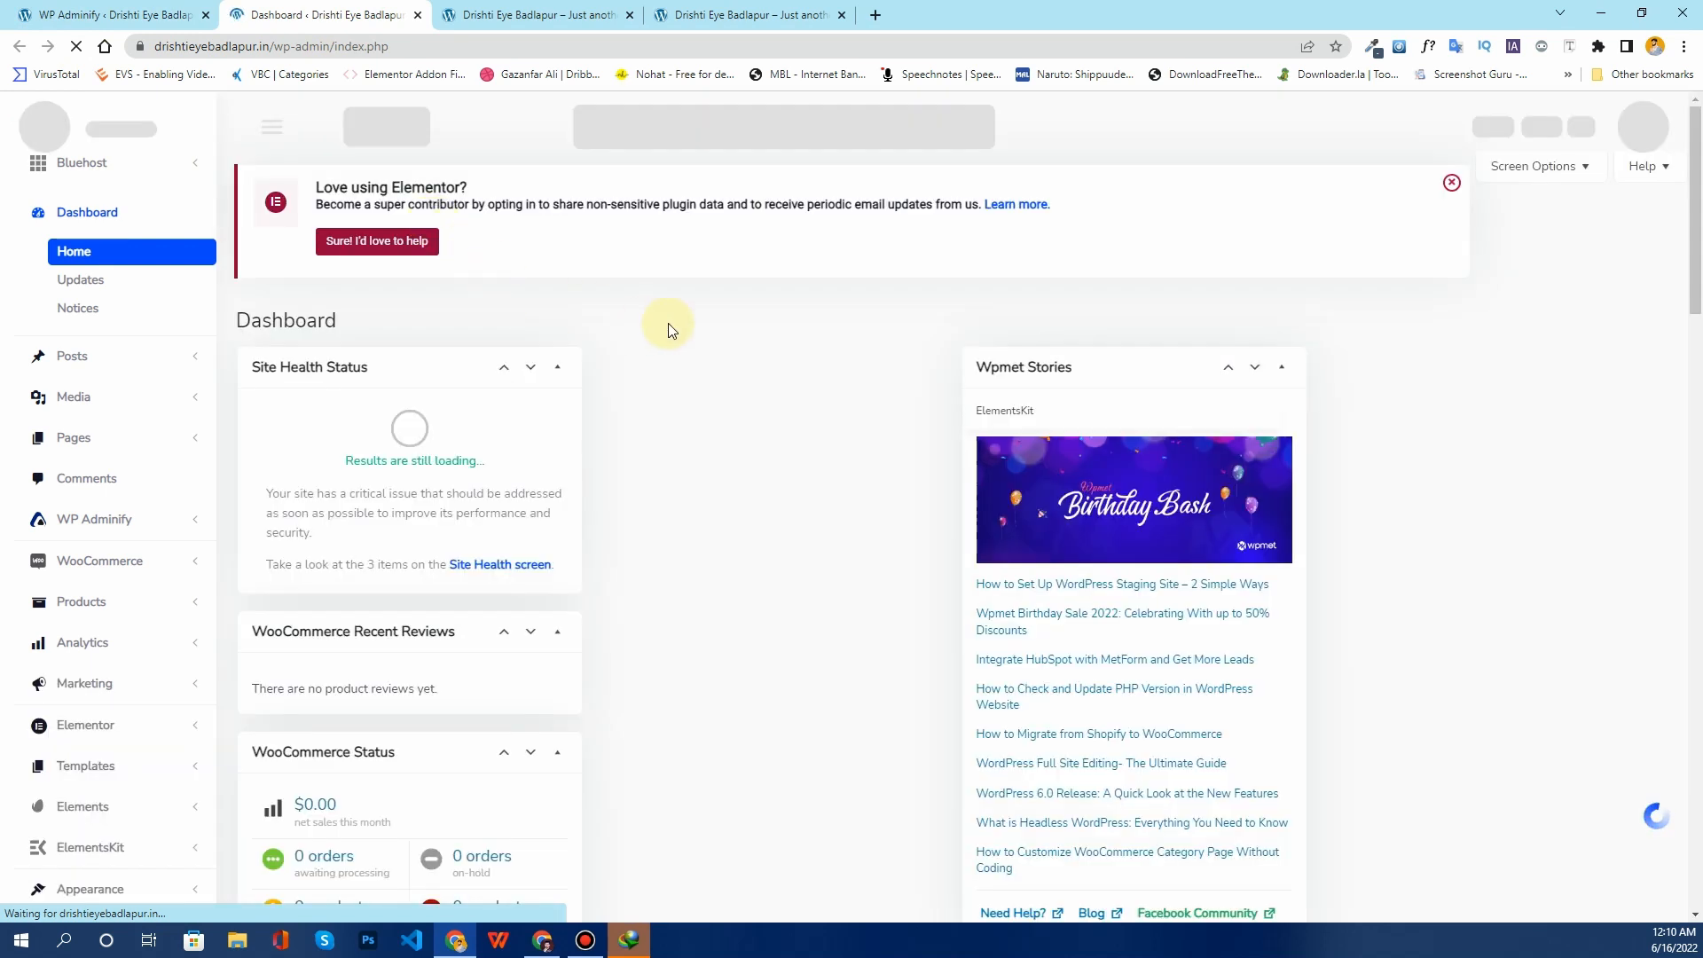
pyautogui.scroll(-20, 671, 333)
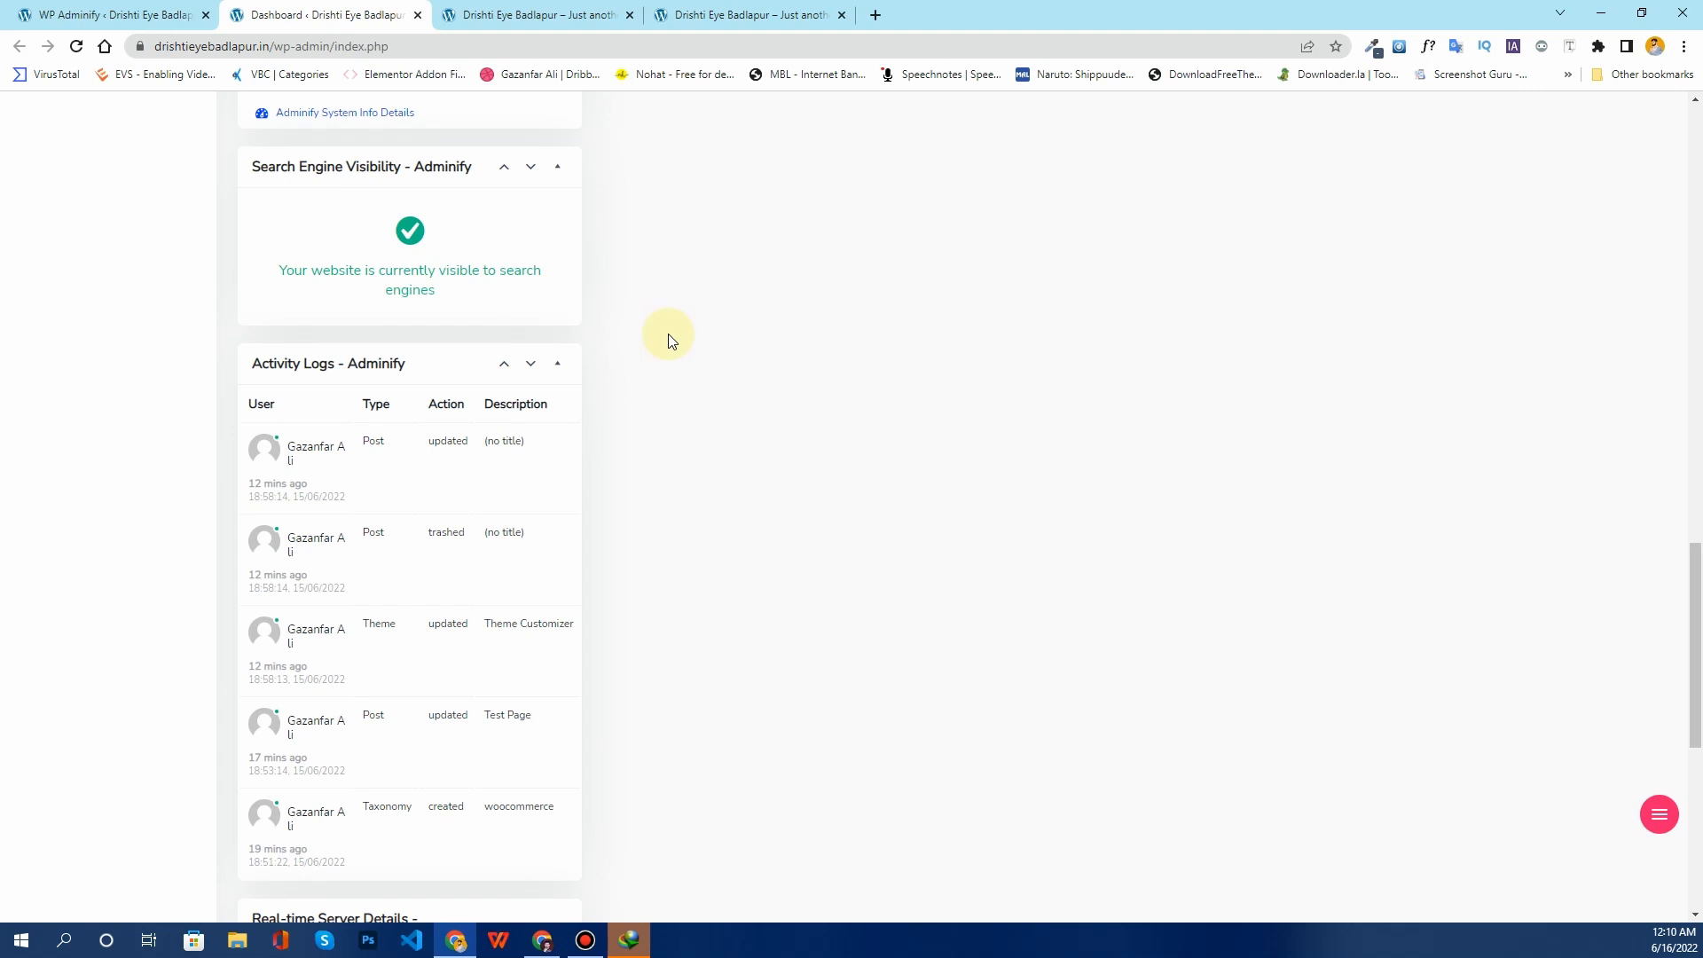
pyautogui.scroll(15, 671, 339)
# Step: Move the Site Health Status widget into the fourth column of the dashboard home page
pyautogui.moveTo(345, 229)
pyautogui.mouseDown()
pyautogui.moveTo(647, 266)
pyautogui.moveTo(1483, 271)
pyautogui.mouseUp()
# Step: Try to move the WooCommerce Status widget into the empty second column, and reload the dashboard page
pyautogui.moveTo(357, 351); pyautogui.dragTo(807, 306)
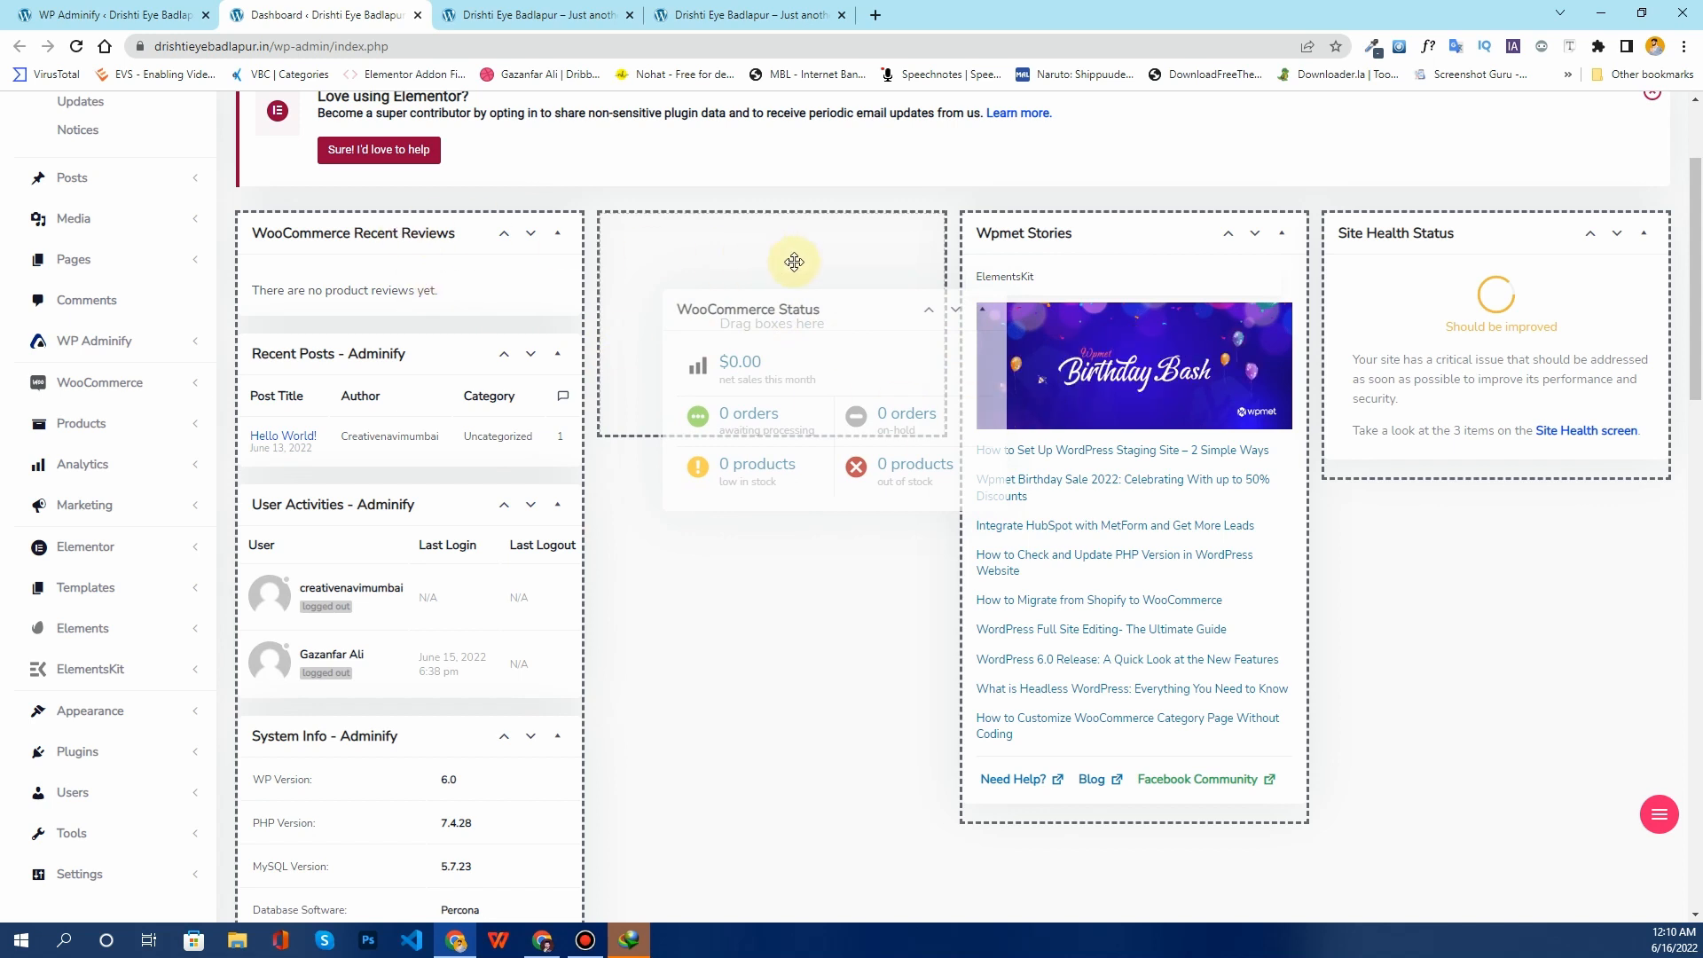
pyautogui.scroll(-8, 781, 435)
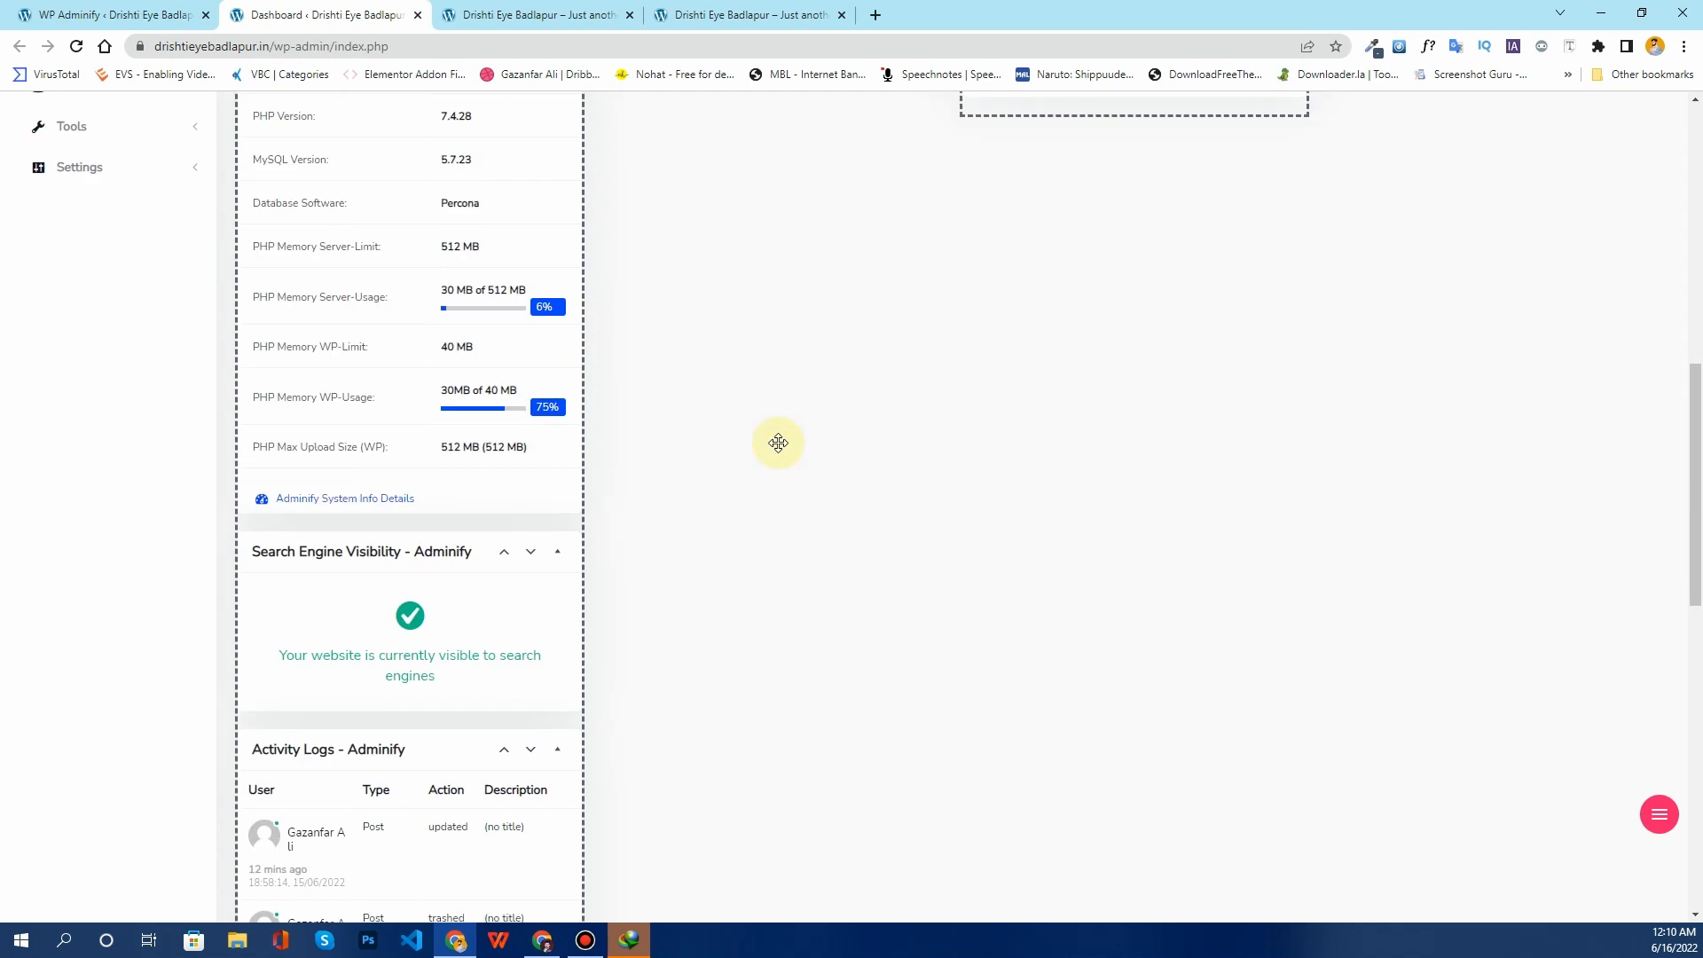
pyautogui.scroll(8, 777, 443)
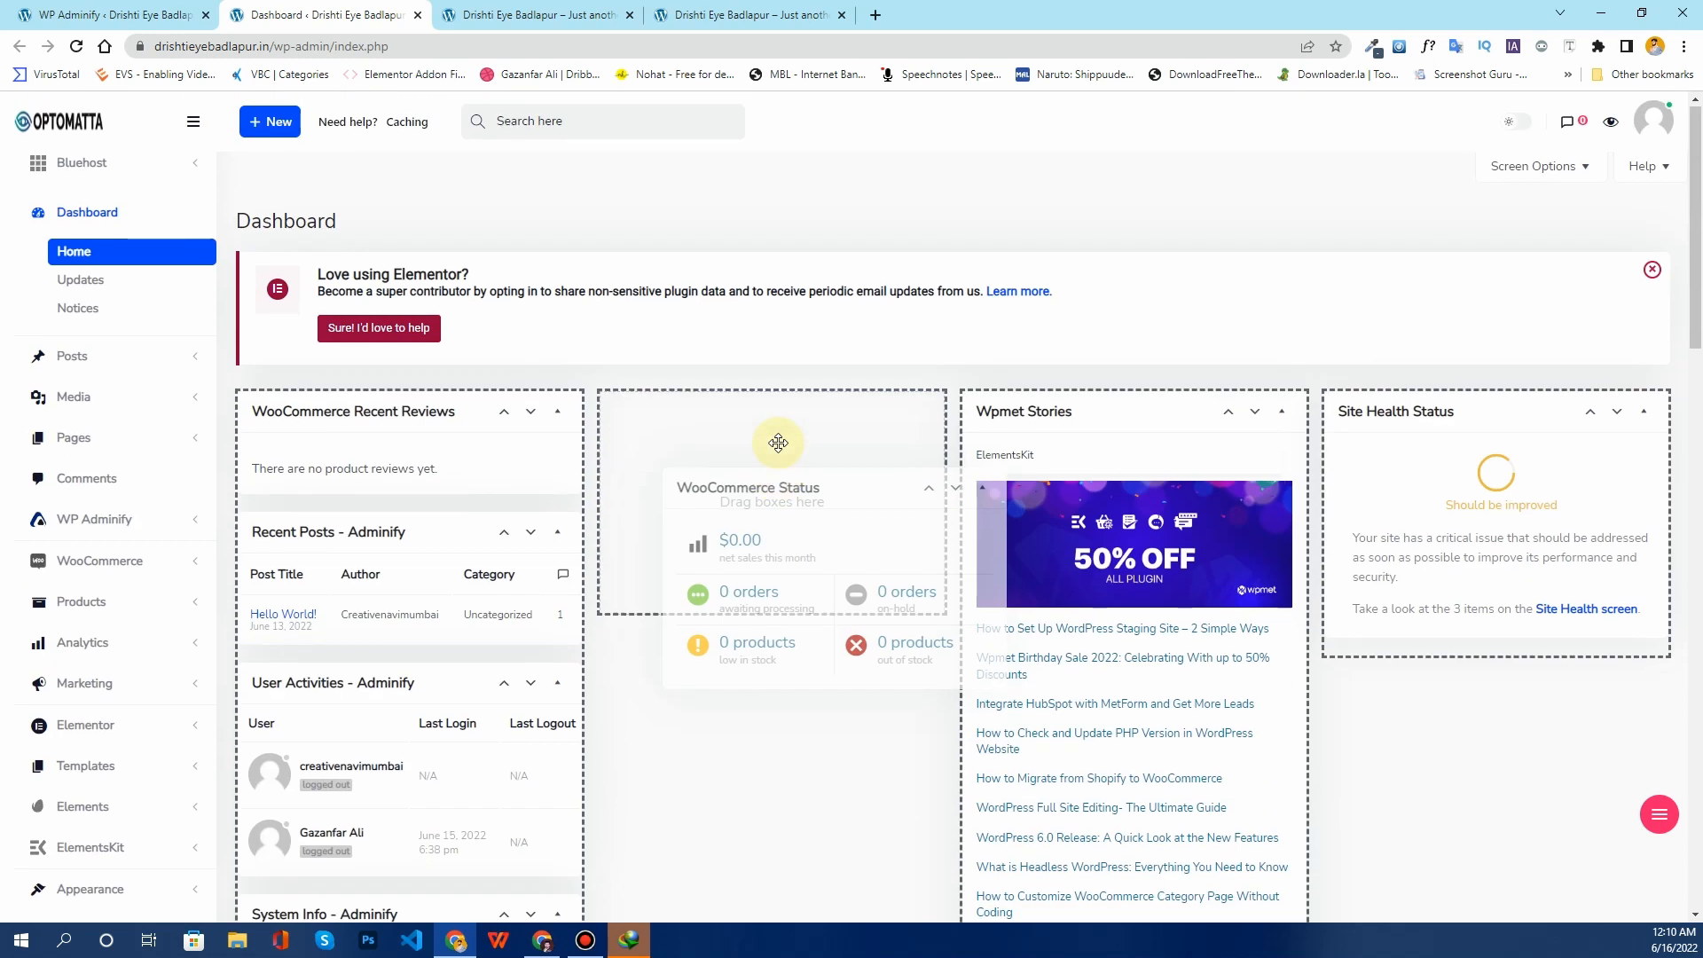
pyautogui.click(75, 49)
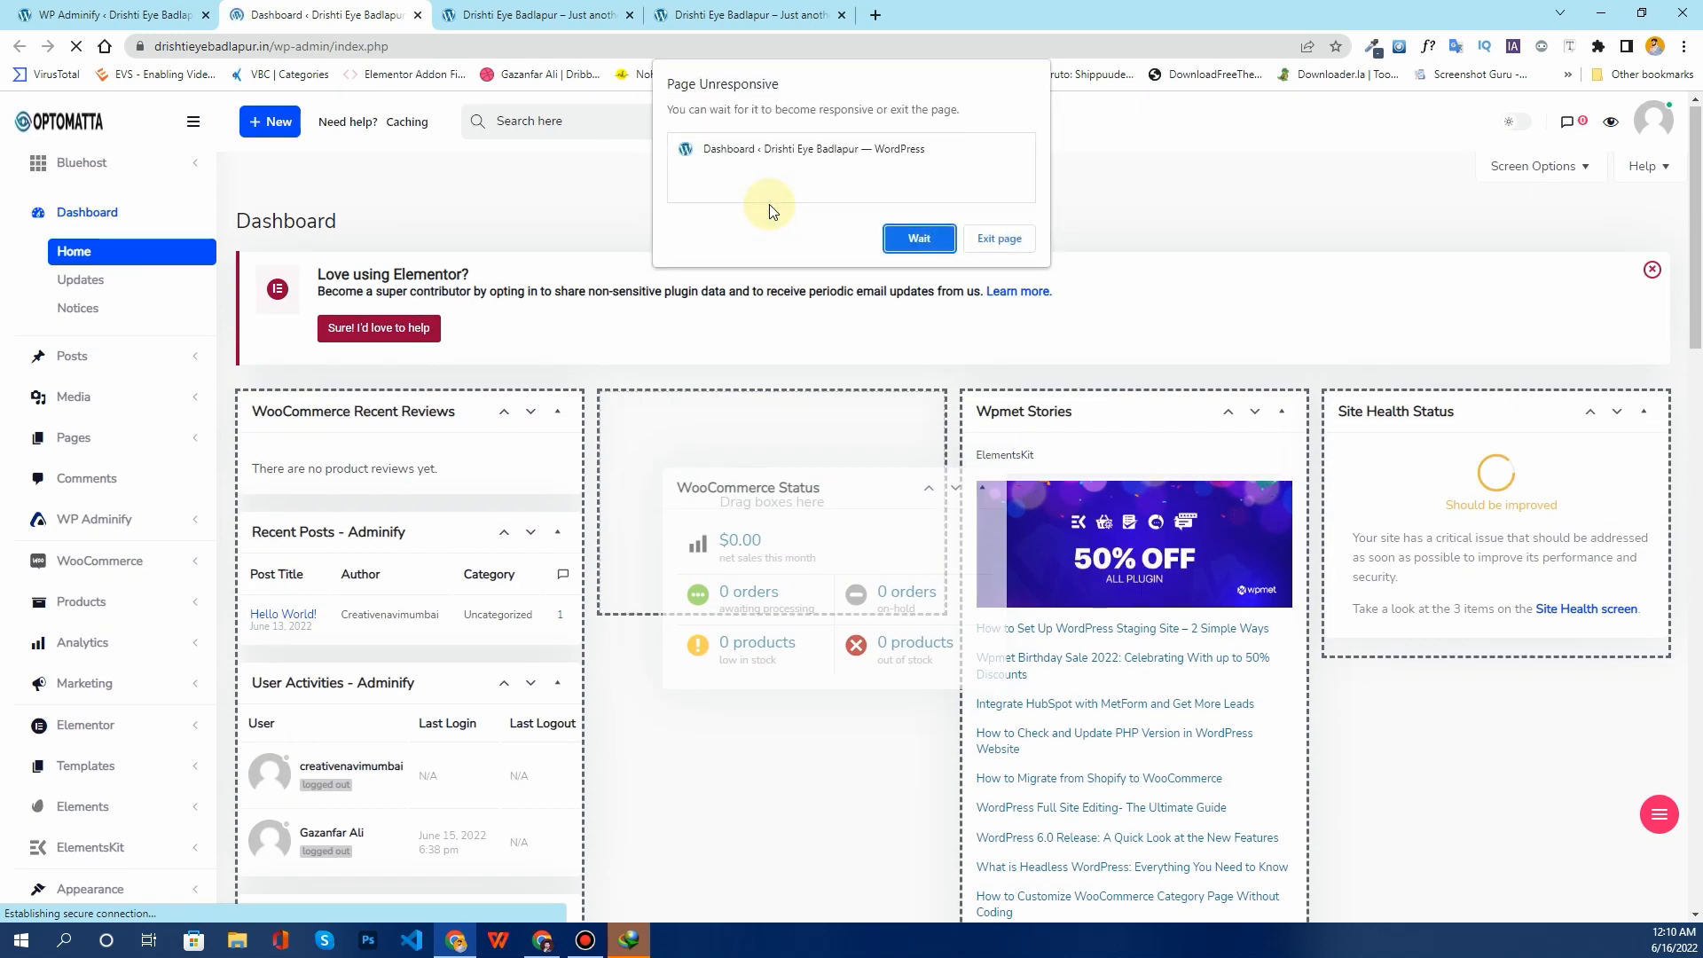
pyautogui.click(903, 232)
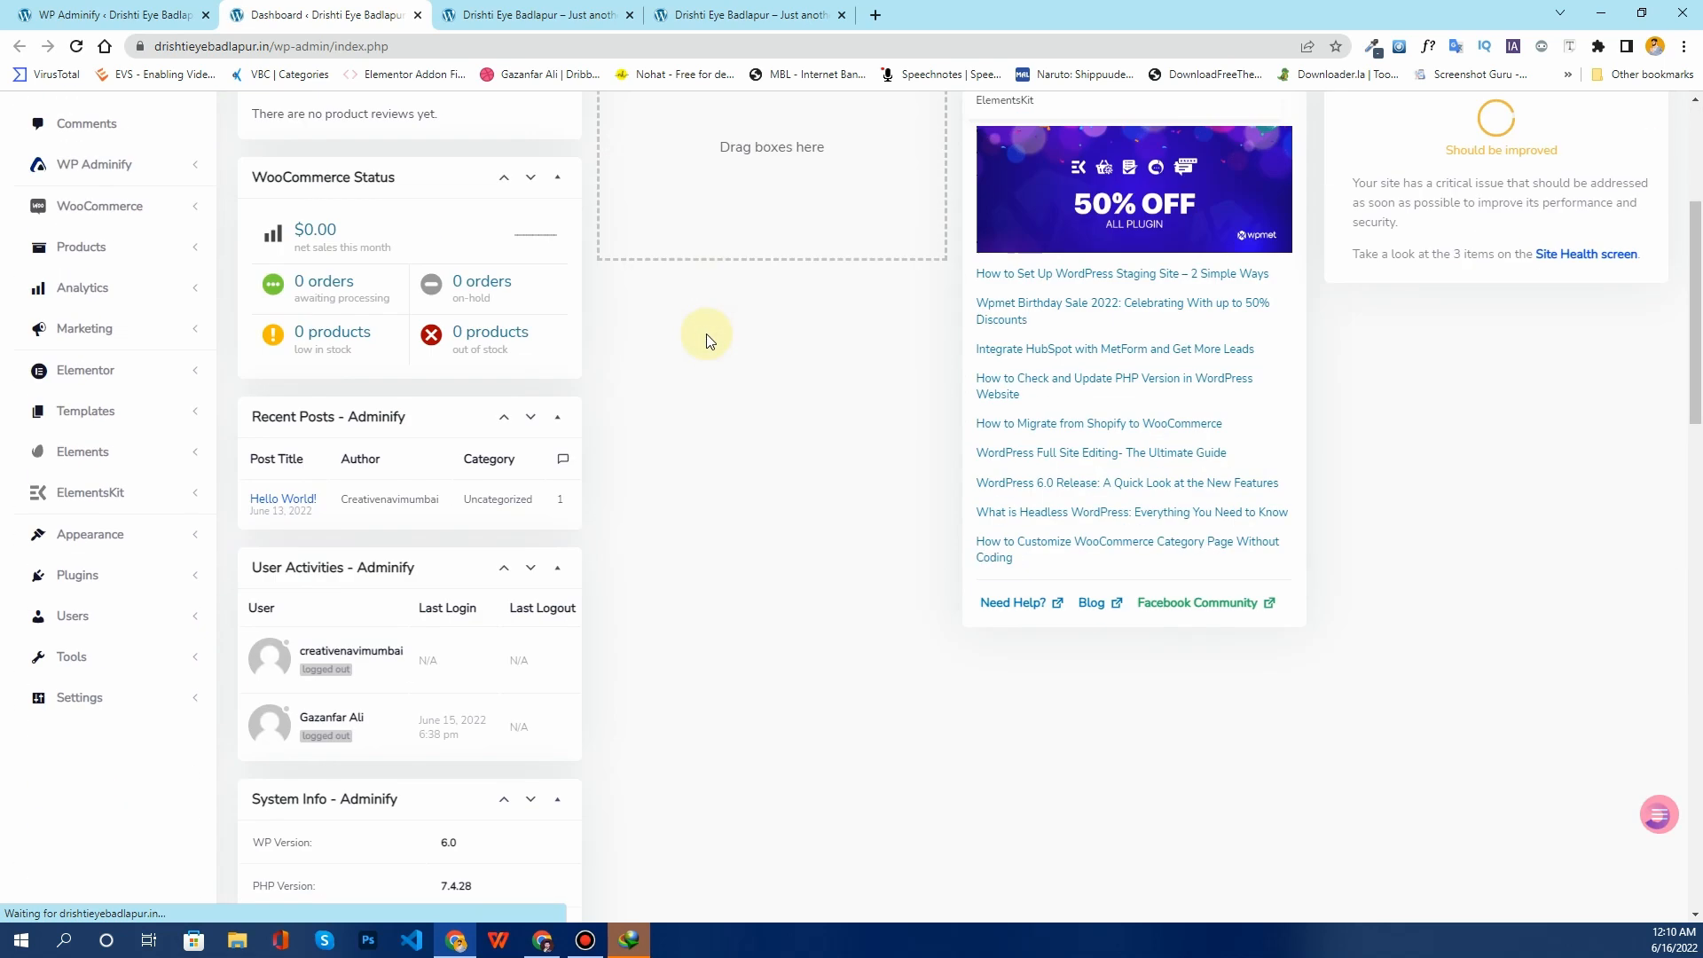
# Step: Move the WooCommerce Recent Reviews widget into the second dashboard column and place WooCommerce Status below it
pyautogui.scroll(-2, 709, 342)
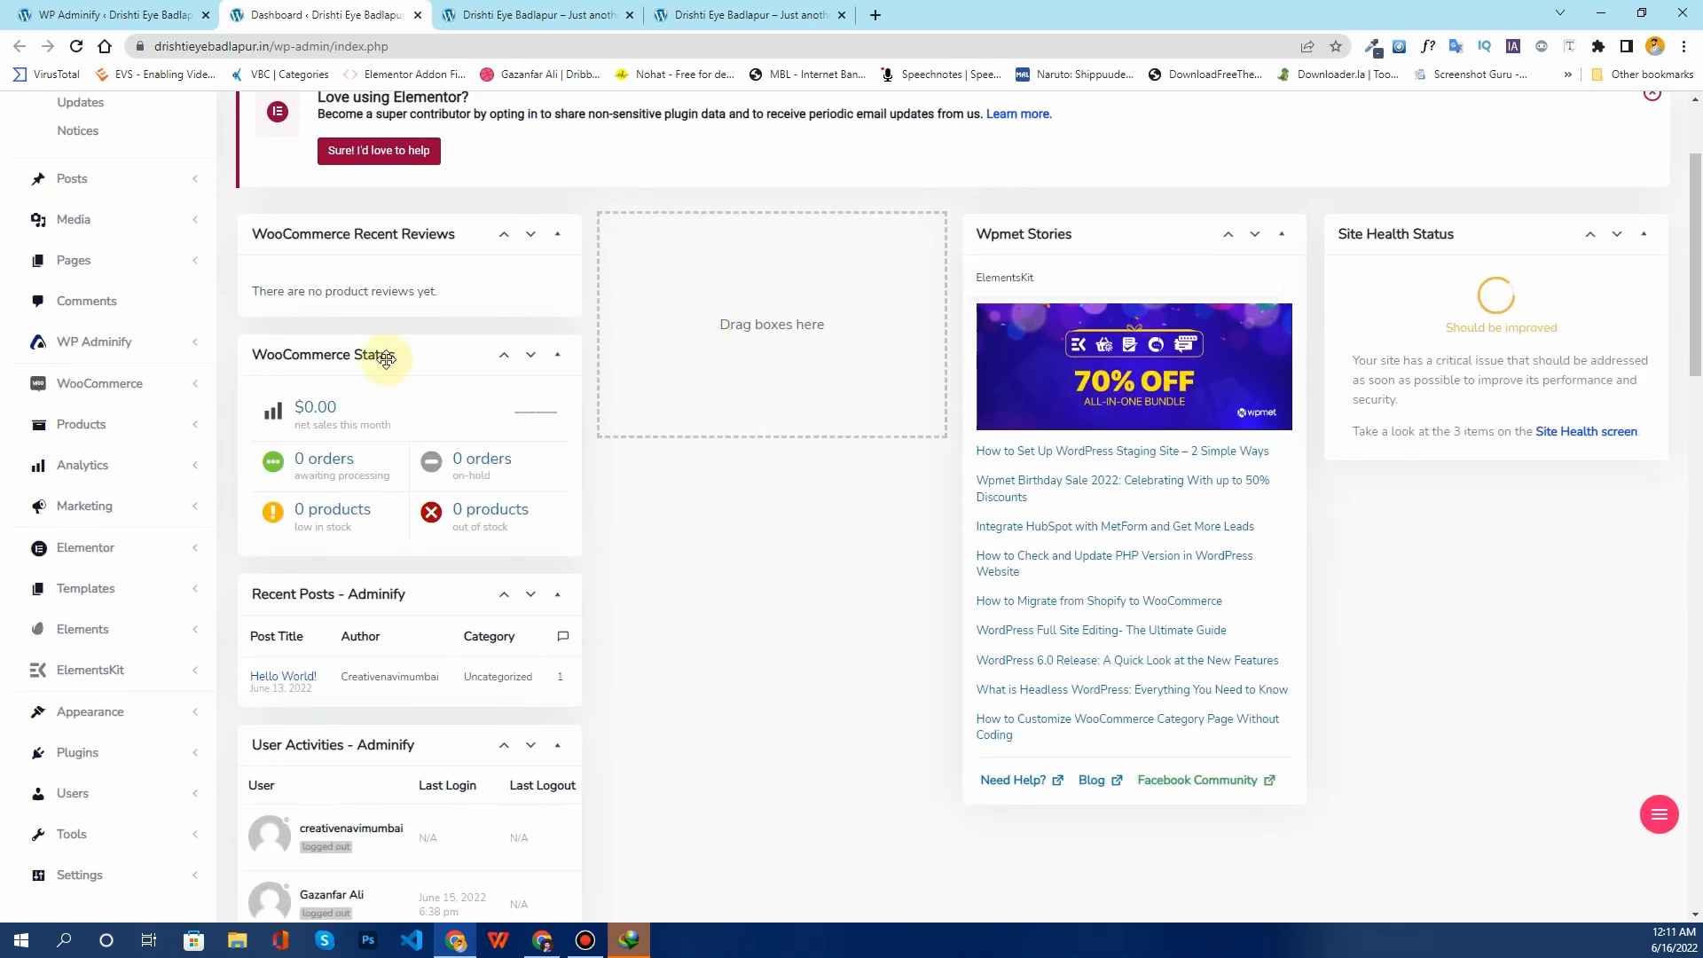
pyautogui.moveTo(361, 234); pyautogui.dragTo(760, 299)
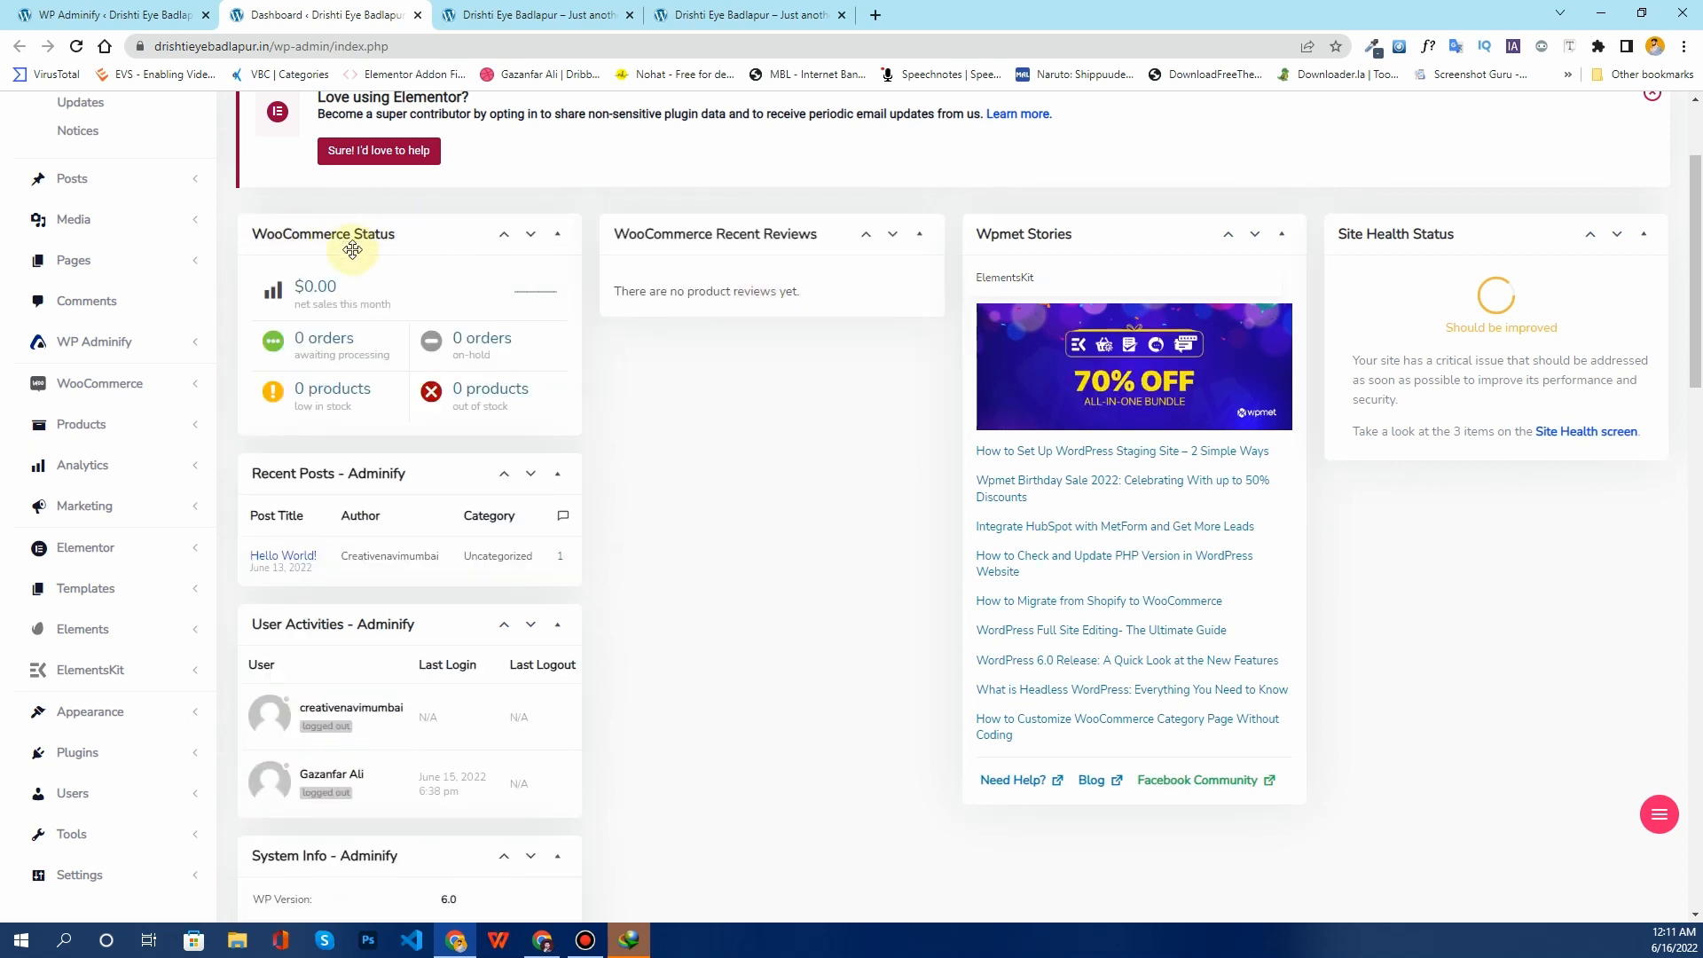
pyautogui.moveTo(455, 234); pyautogui.dragTo(718, 341)
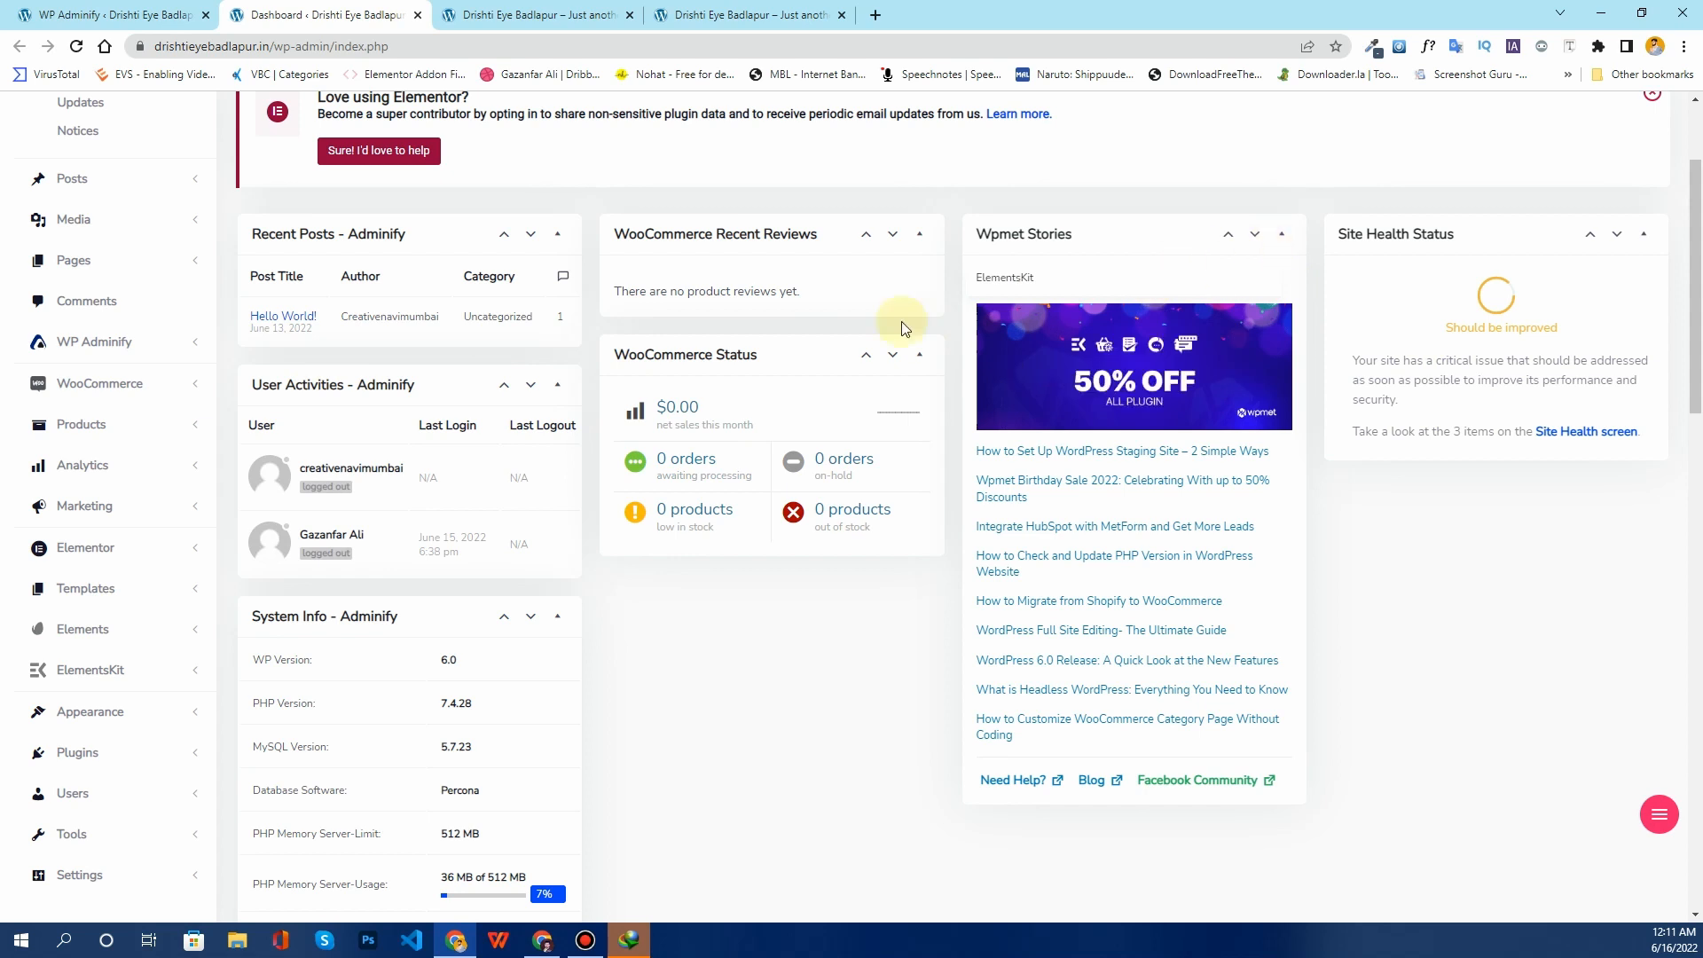
pyautogui.scroll(-1, 858, 360)
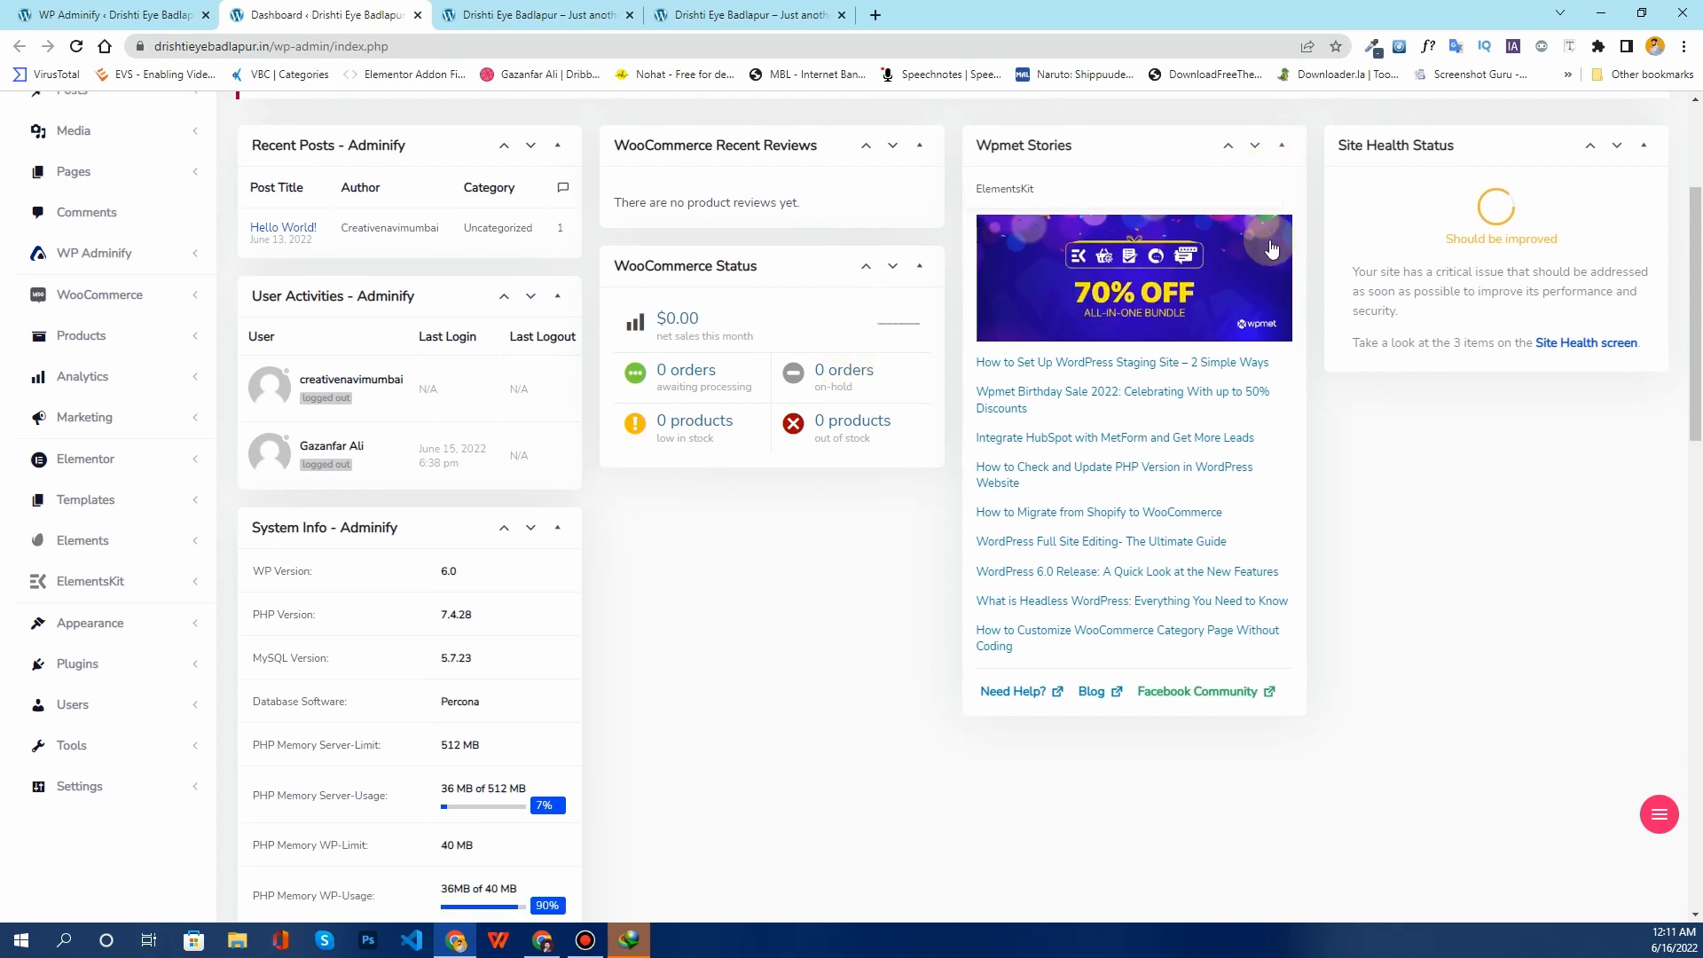
# Step: Hide the Wpmet Stories widget through the dashboard's screen options
pyautogui.scroll(3, 1507, 160)
pyautogui.click(1537, 169)
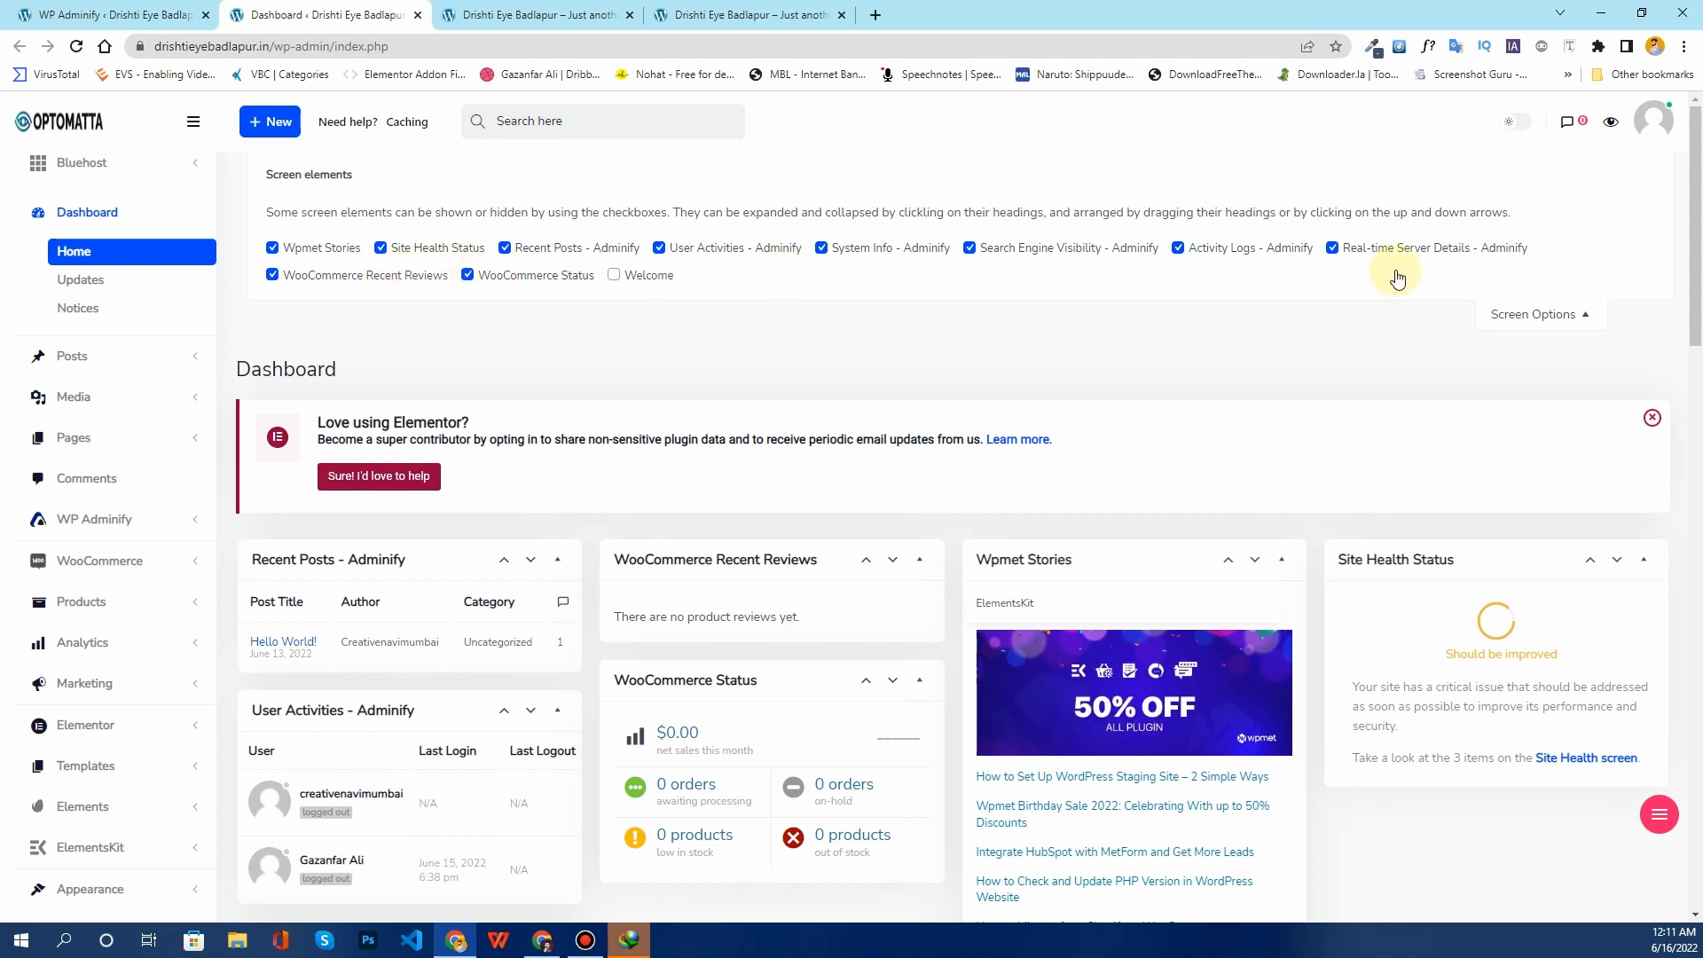
pyautogui.click(1335, 252)
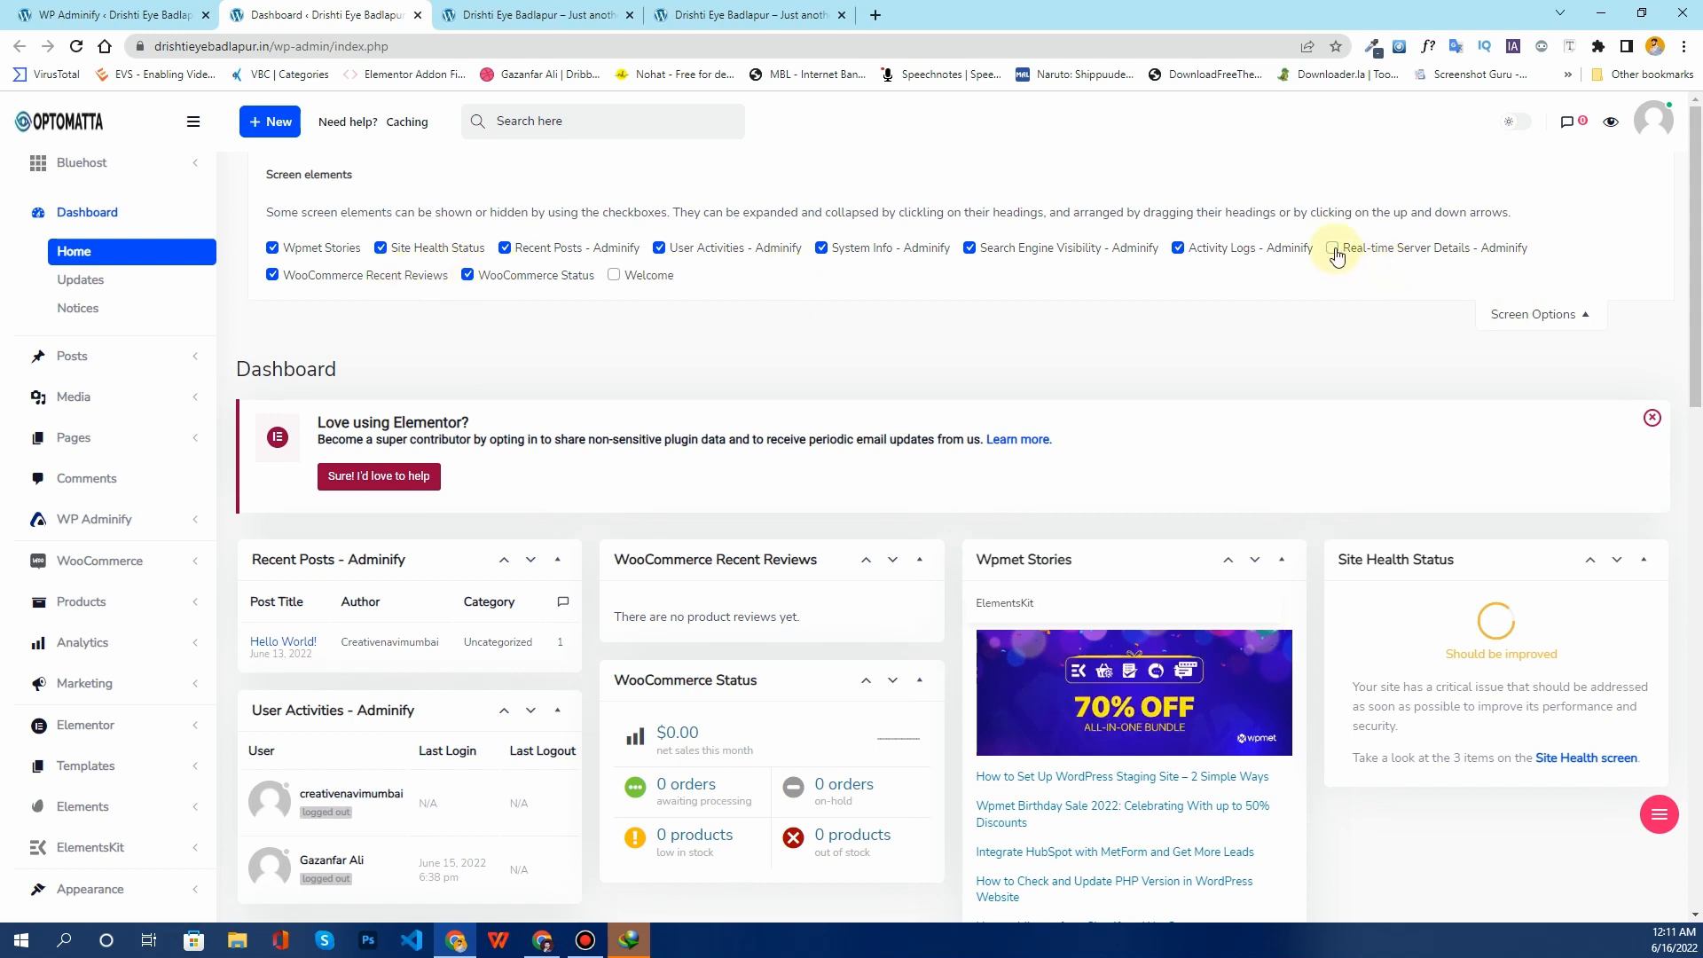
pyautogui.click(1333, 250)
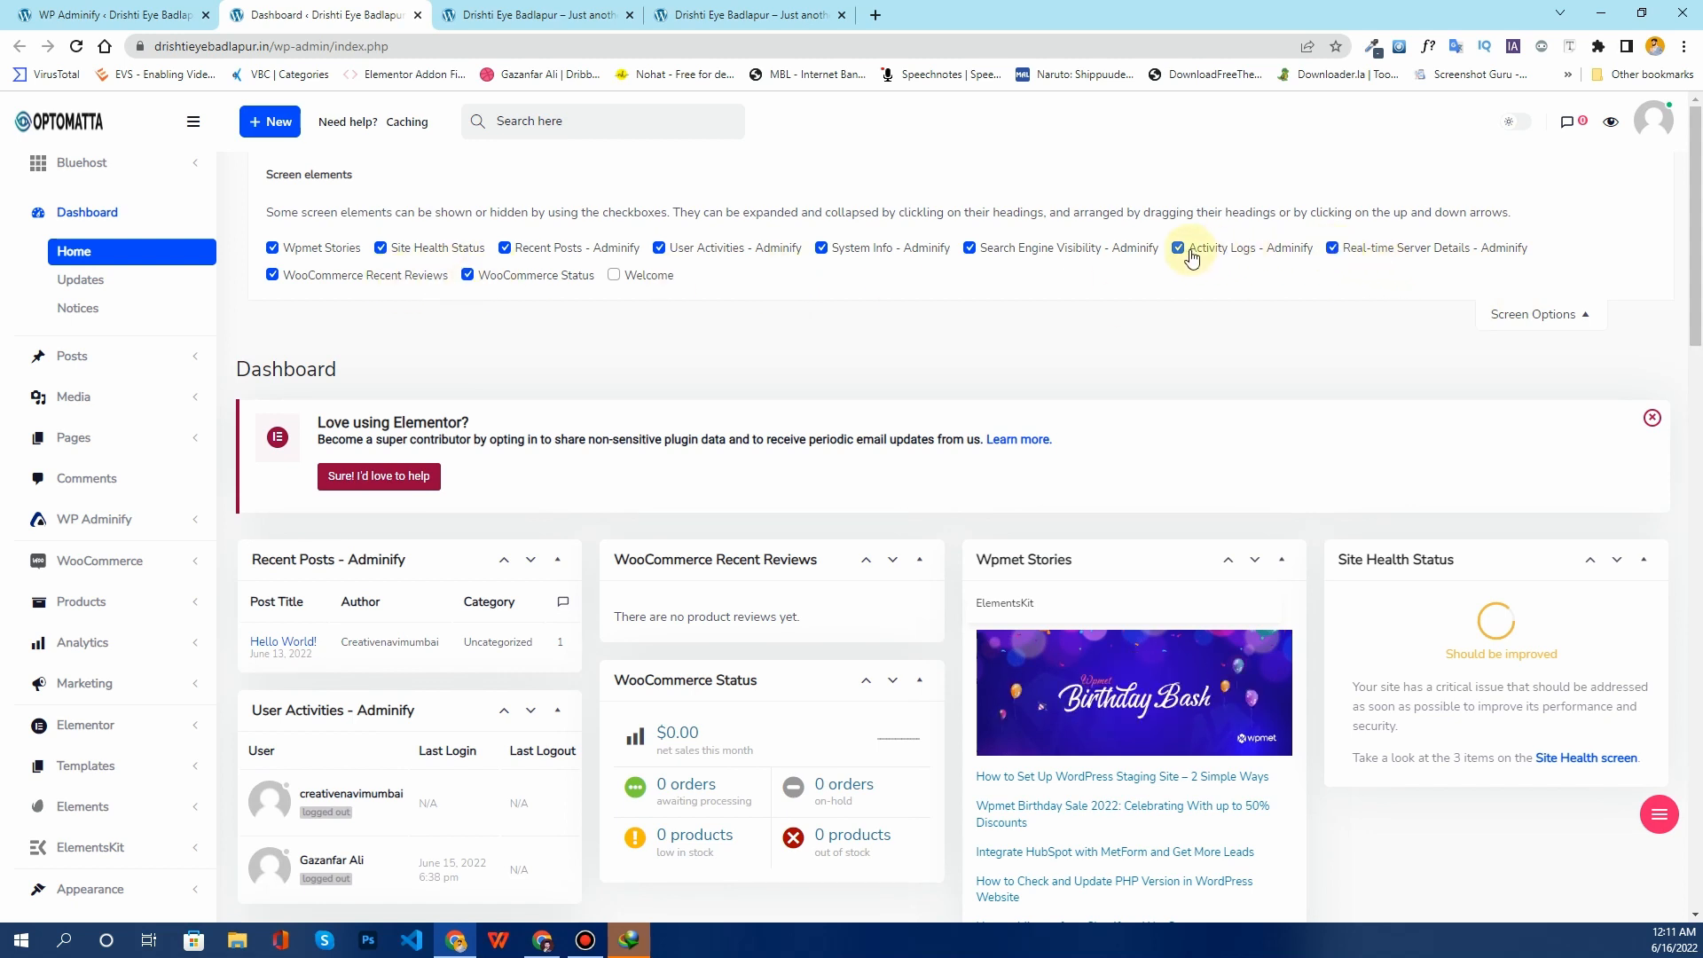
pyautogui.click(306, 257)
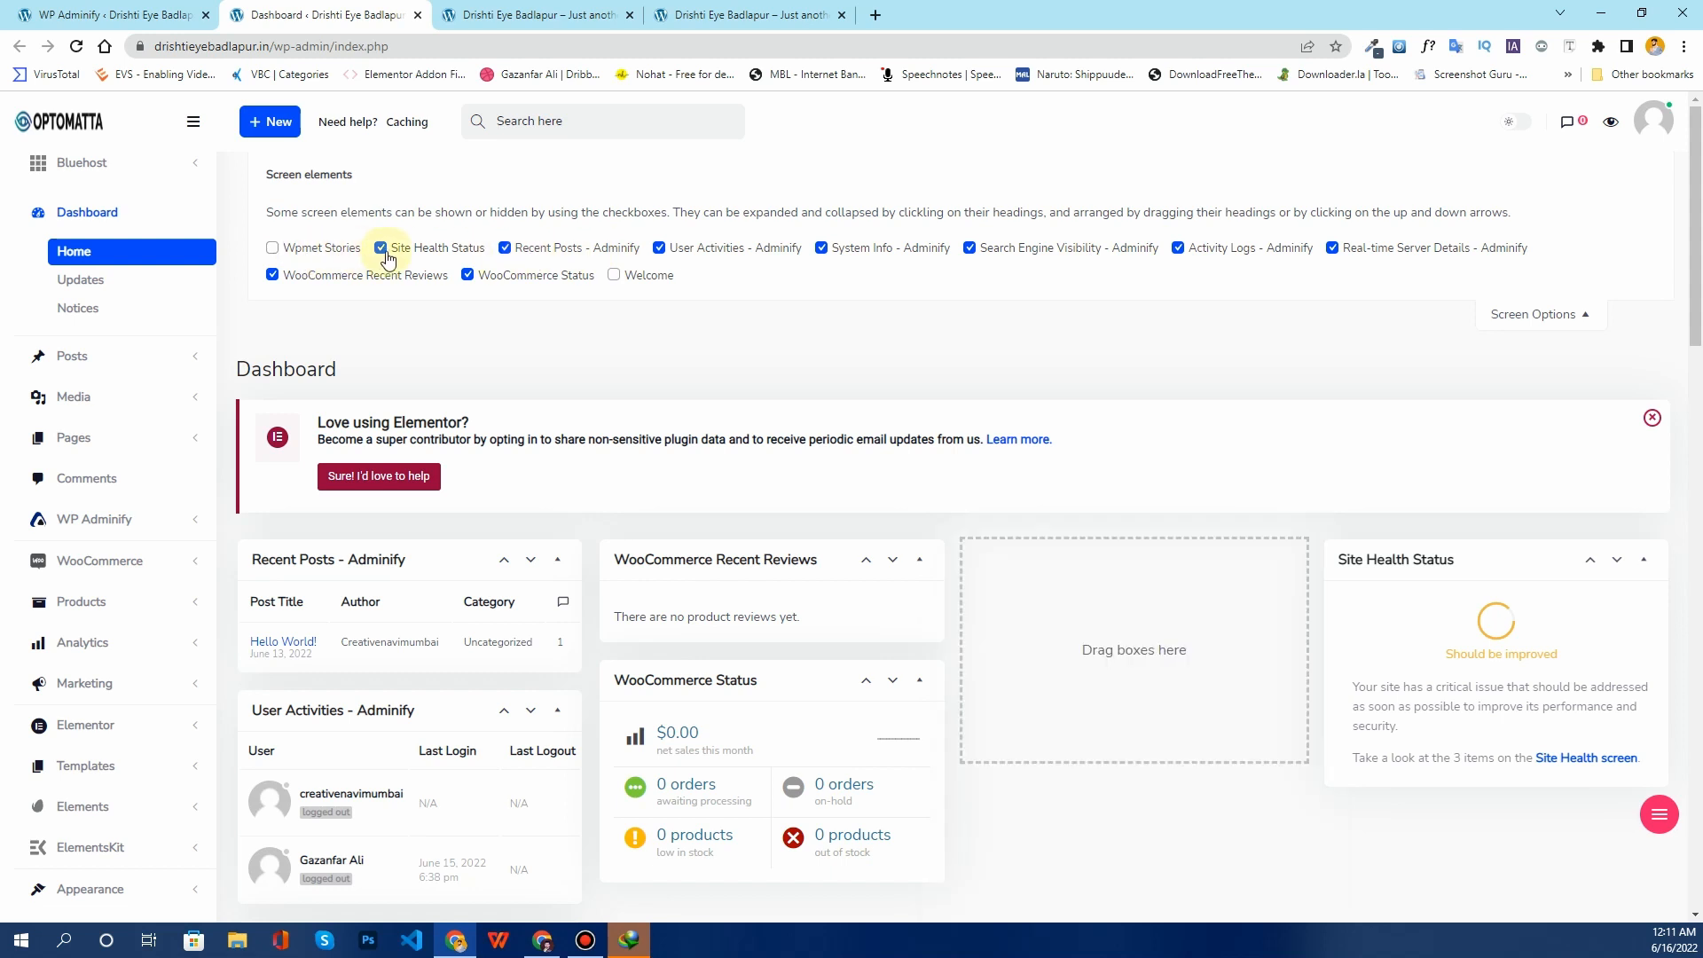
pyautogui.click(1543, 314)
# Step: Move the System Info - Adminify widget into the empty third column and dismiss the Love using Elementor? notice
pyautogui.scroll(-2, 707, 455)
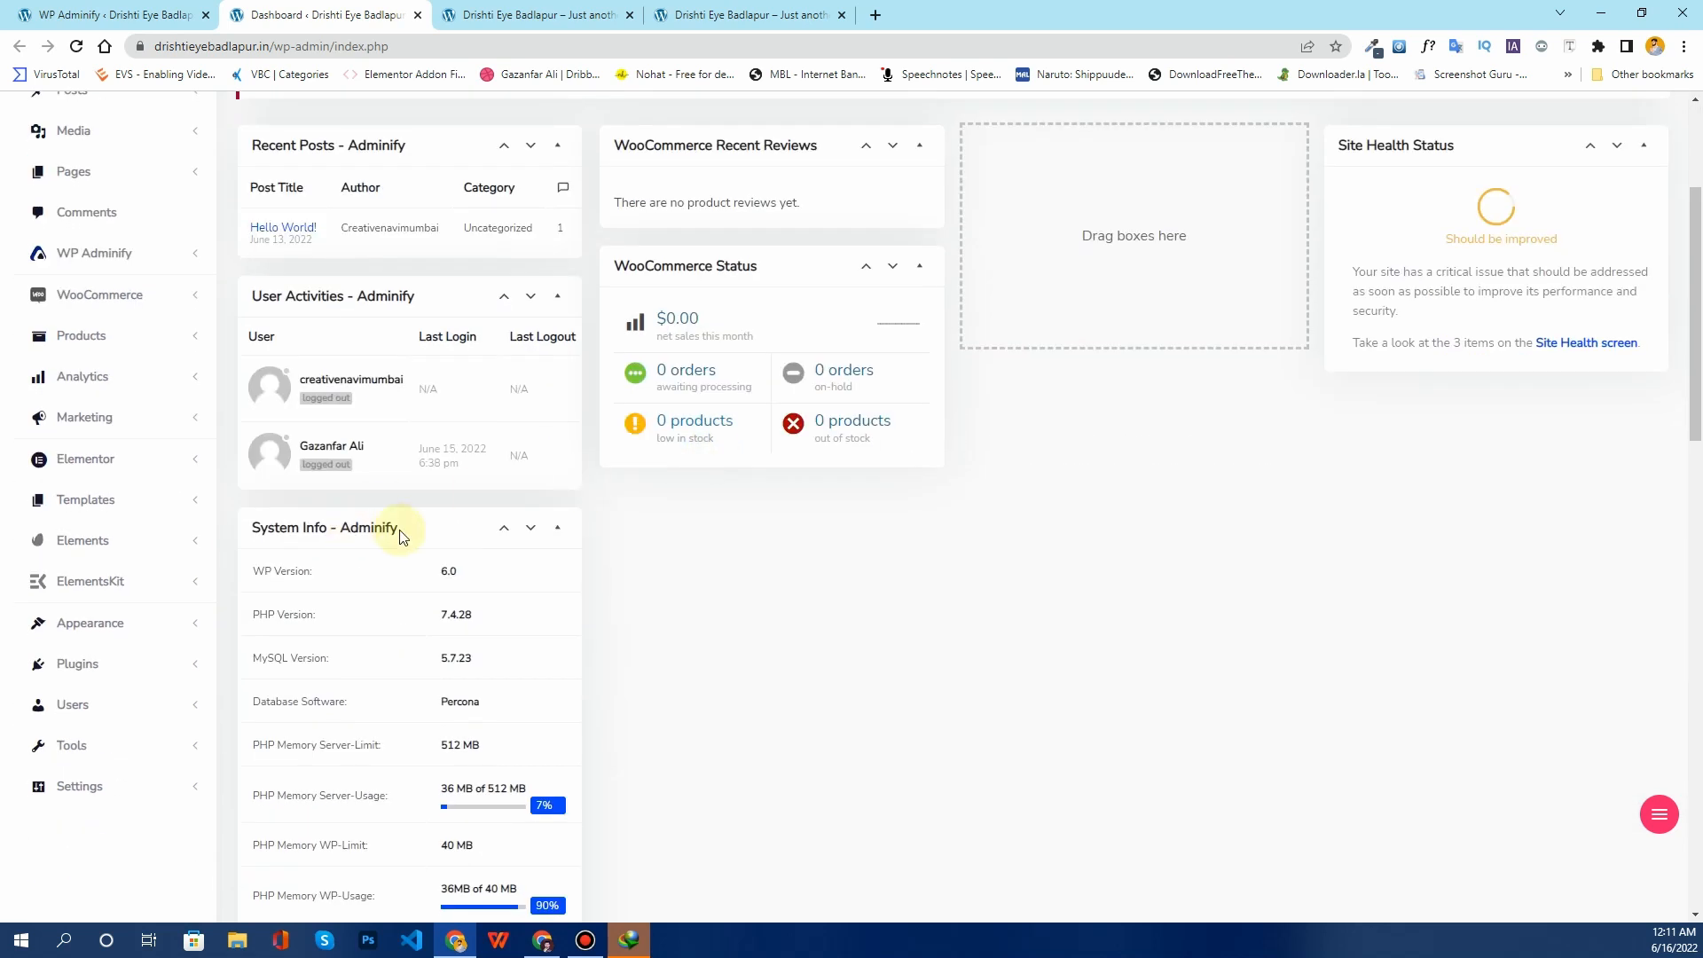
pyautogui.click(502, 526)
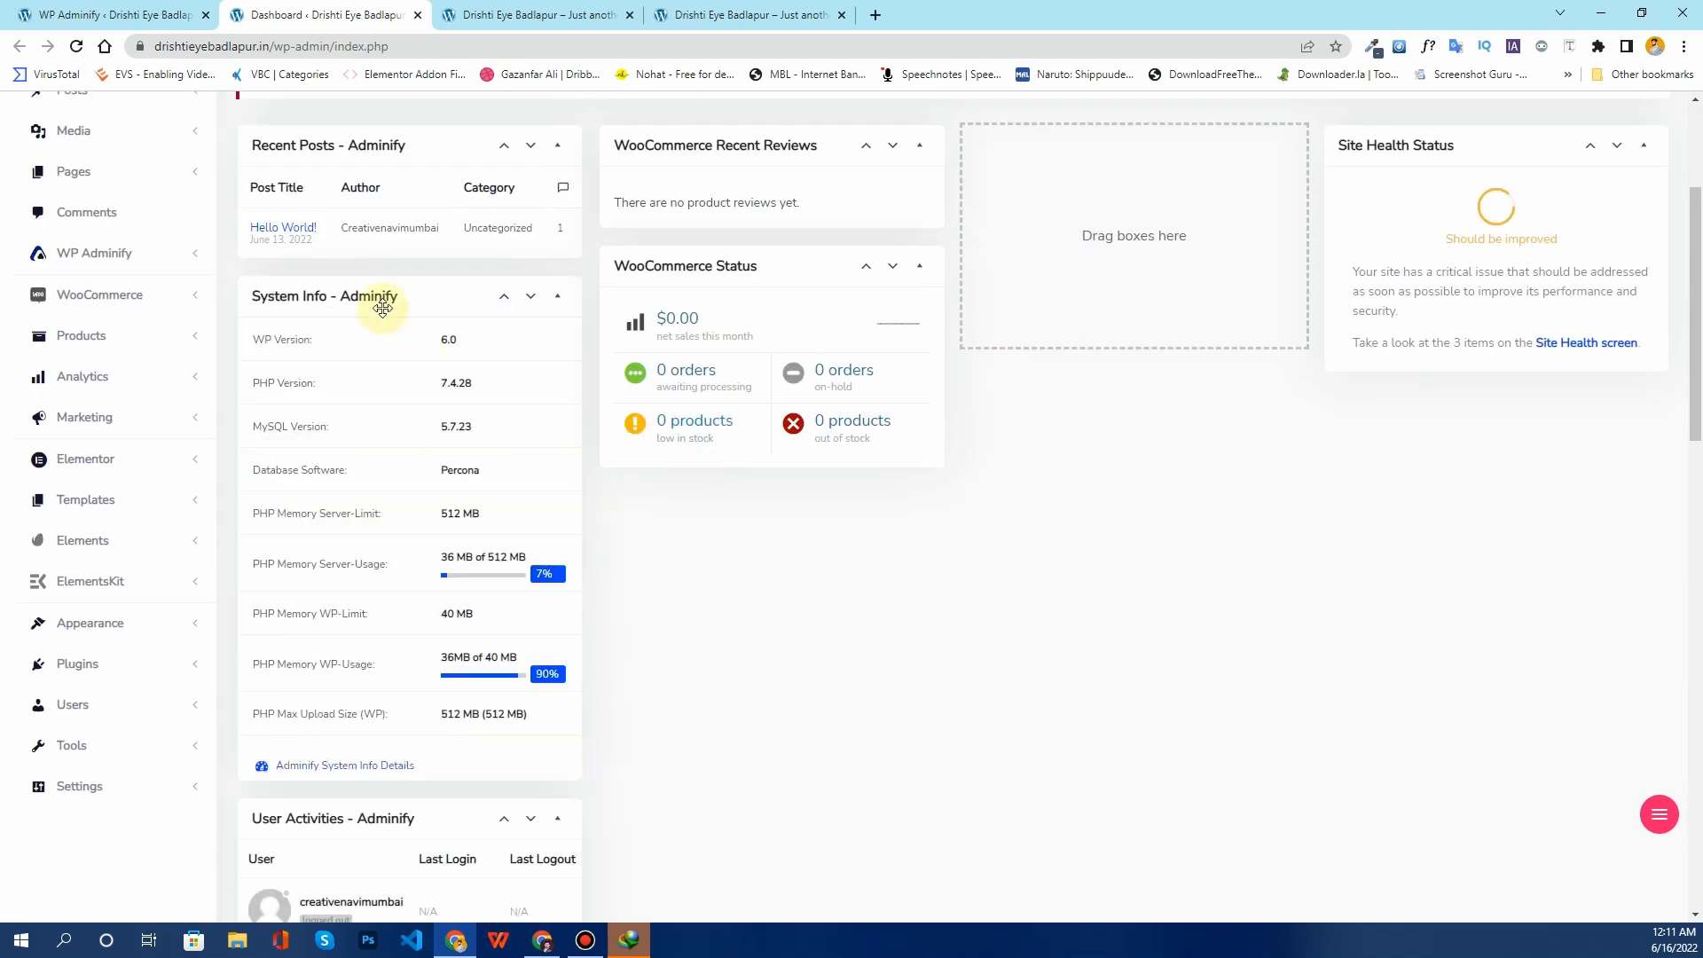
pyautogui.moveTo(501, 299); pyautogui.dragTo(1141, 354)
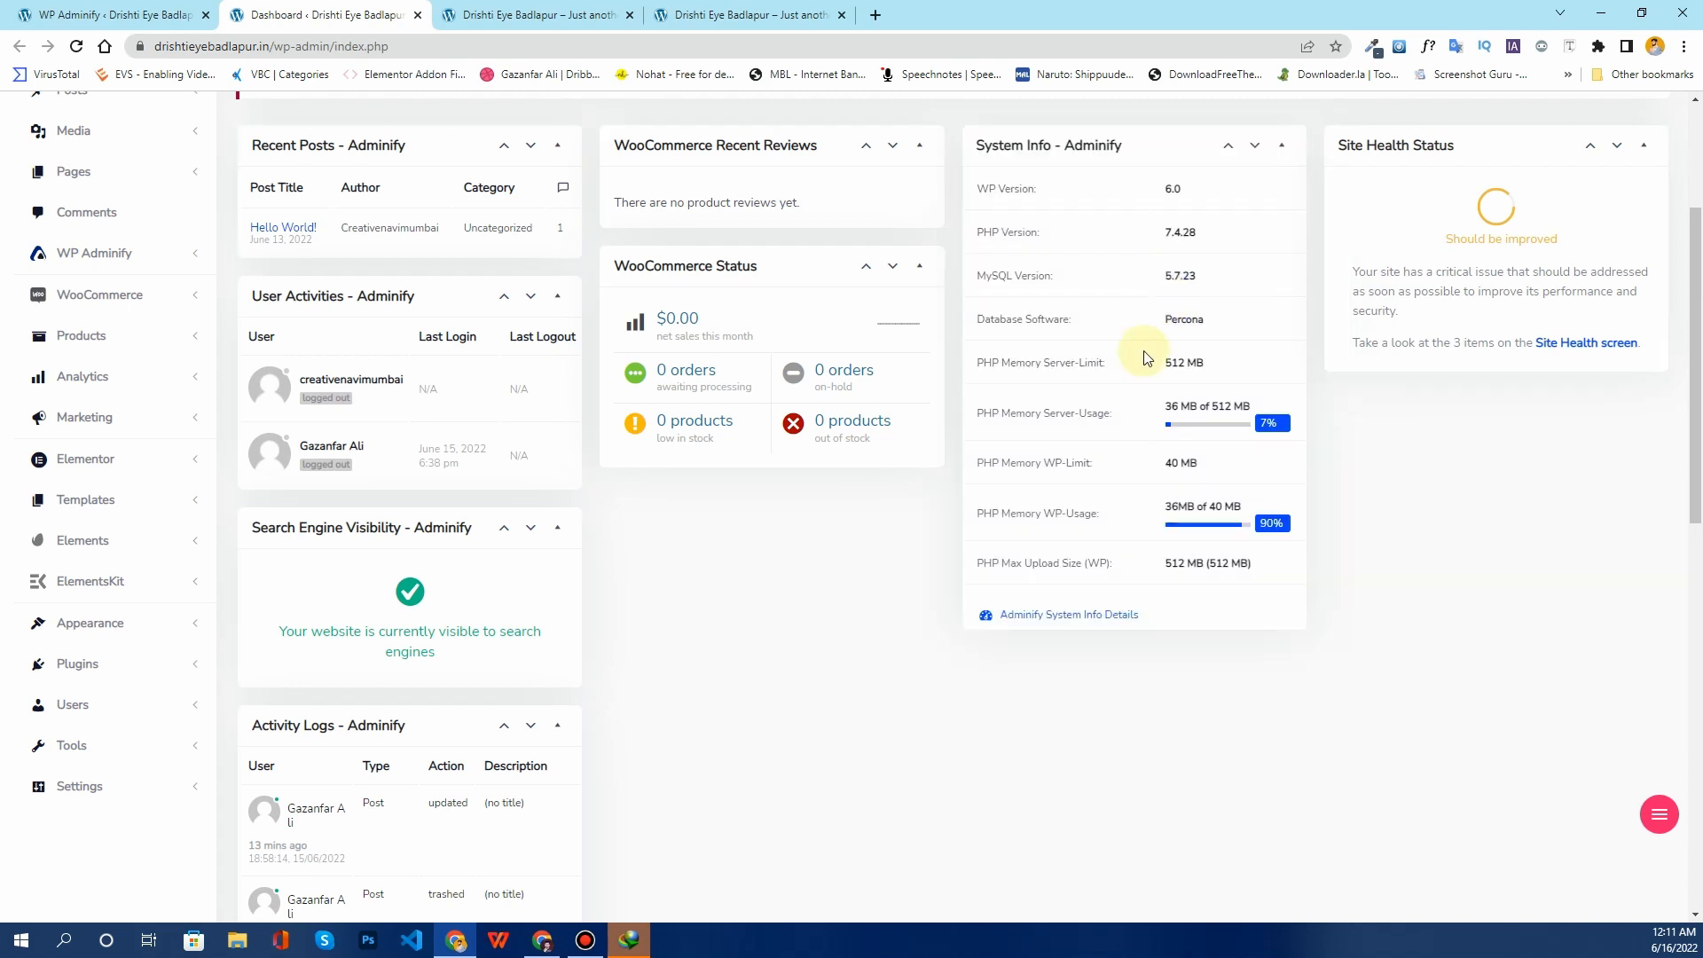
pyautogui.scroll(2, 1141, 354)
pyautogui.scroll(-1, 798, 448)
pyautogui.scroll(1, 810, 562)
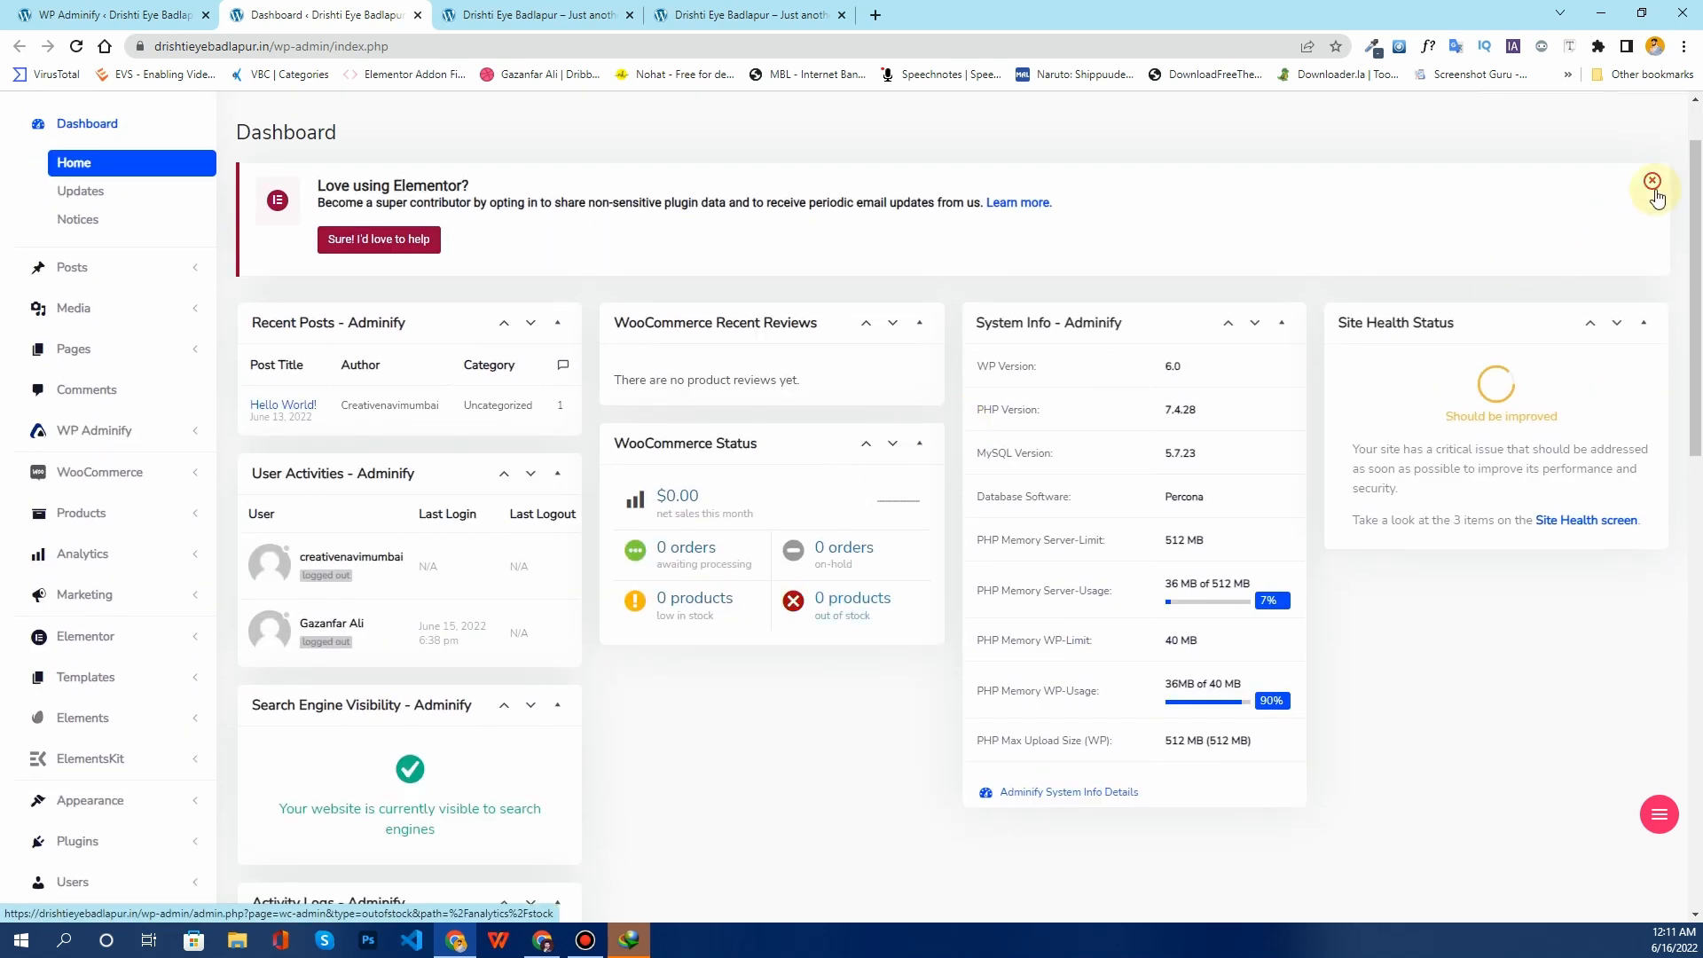
pyautogui.click(1651, 181)
# Step: Move the Activity Logs - Adminify widget into the fourth column below Site Health Status
pyautogui.scroll(-4, 736, 348)
pyautogui.scroll(-1, 735, 347)
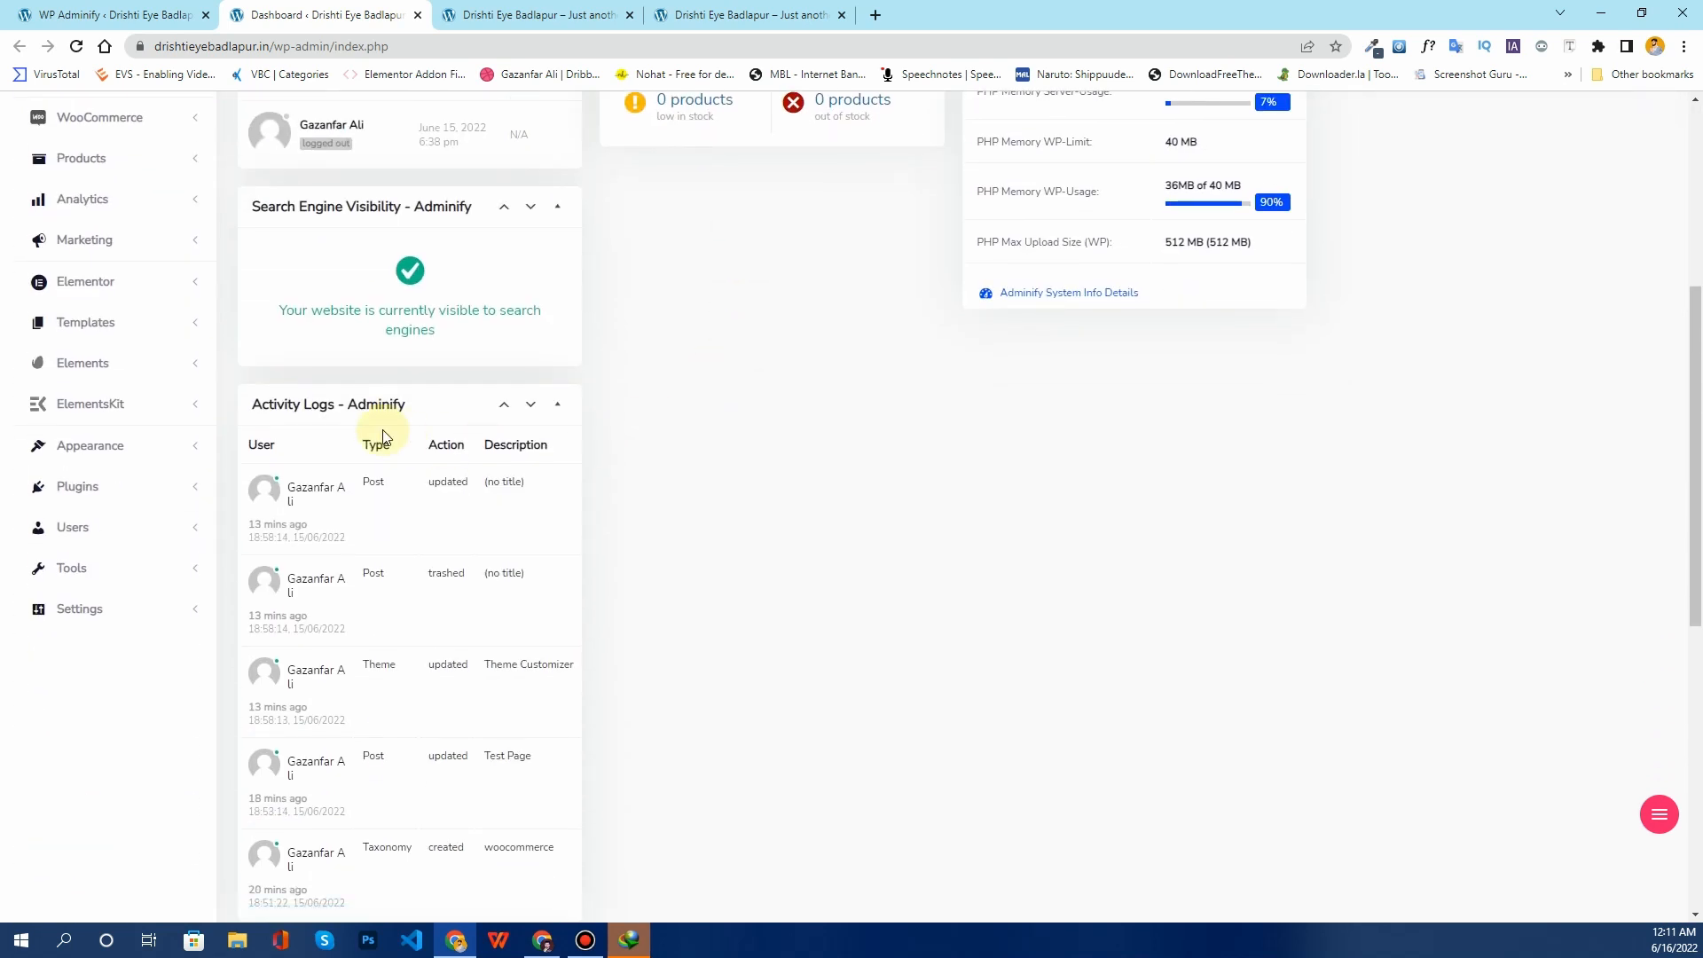
pyautogui.moveTo(372, 404)
pyautogui.mouseDown()
pyautogui.moveTo(1379, 414)
pyautogui.moveTo(1428, 396)
pyautogui.moveTo(1414, 402)
pyautogui.moveTo(1423, 270)
pyautogui.moveTo(1475, 398)
pyautogui.mouseUp()
pyautogui.scroll(3, 1414, 403)
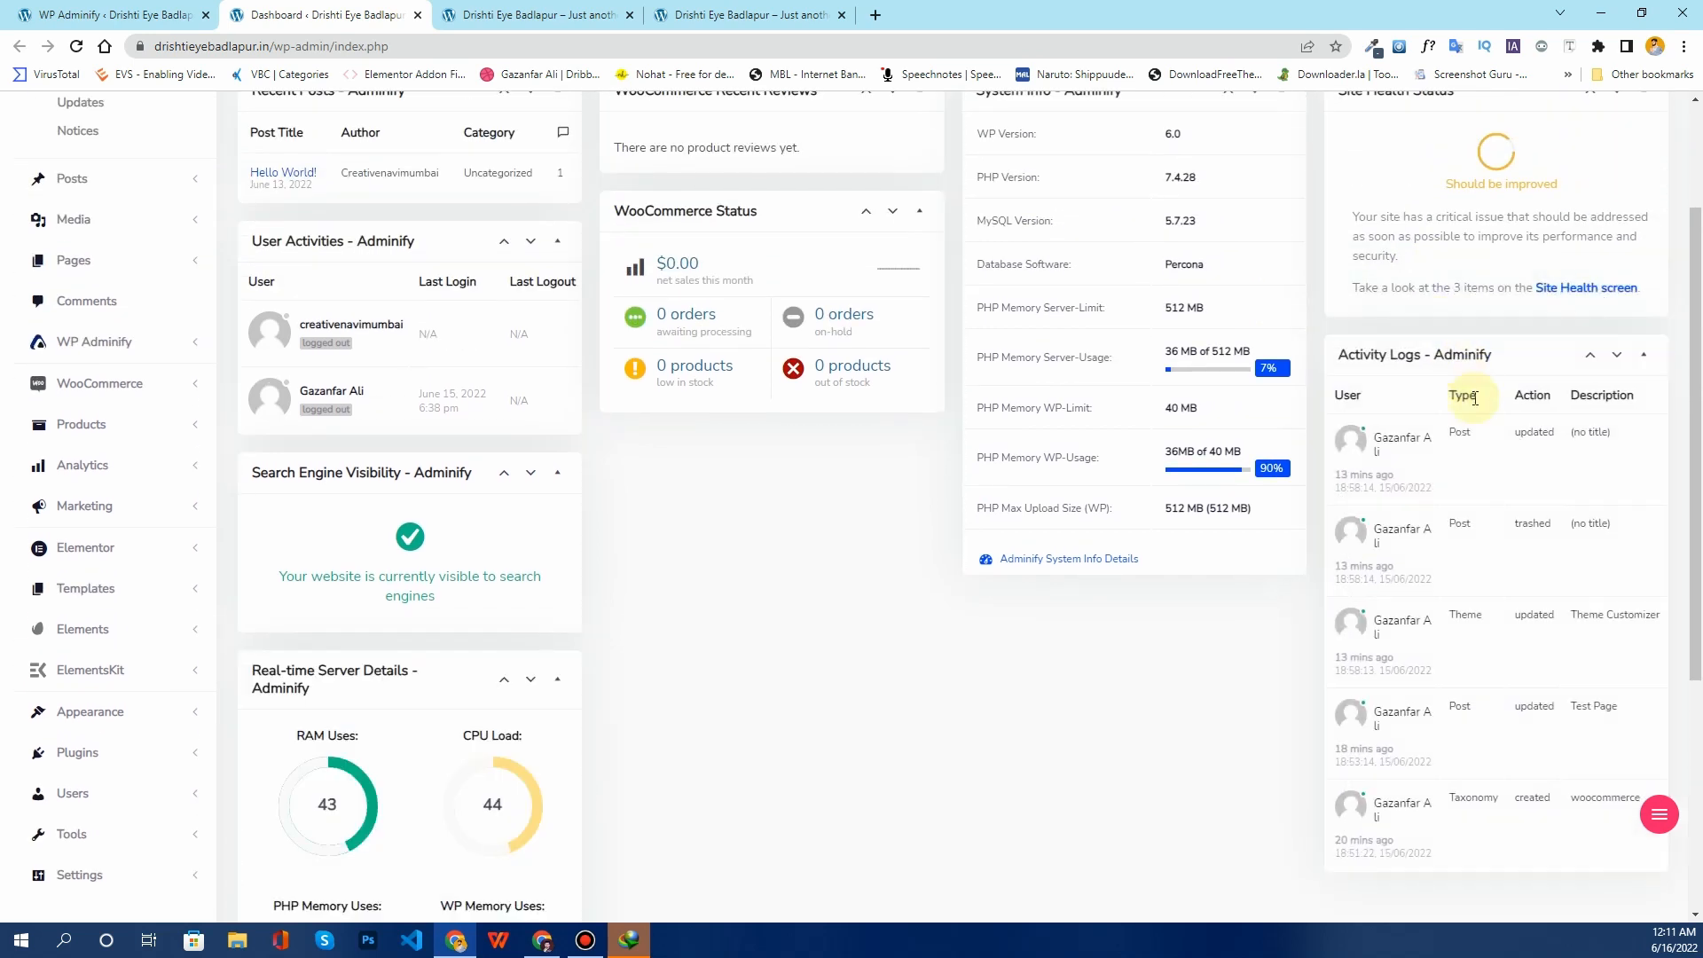
# Step: Move the Real-time Server Details - Adminify widget into the second column and arrange it below WooCommerce Status
pyautogui.scroll(-2, 660, 515)
pyautogui.moveTo(429, 502); pyautogui.dragTo(806, 376)
pyautogui.scroll(3, 880, 394)
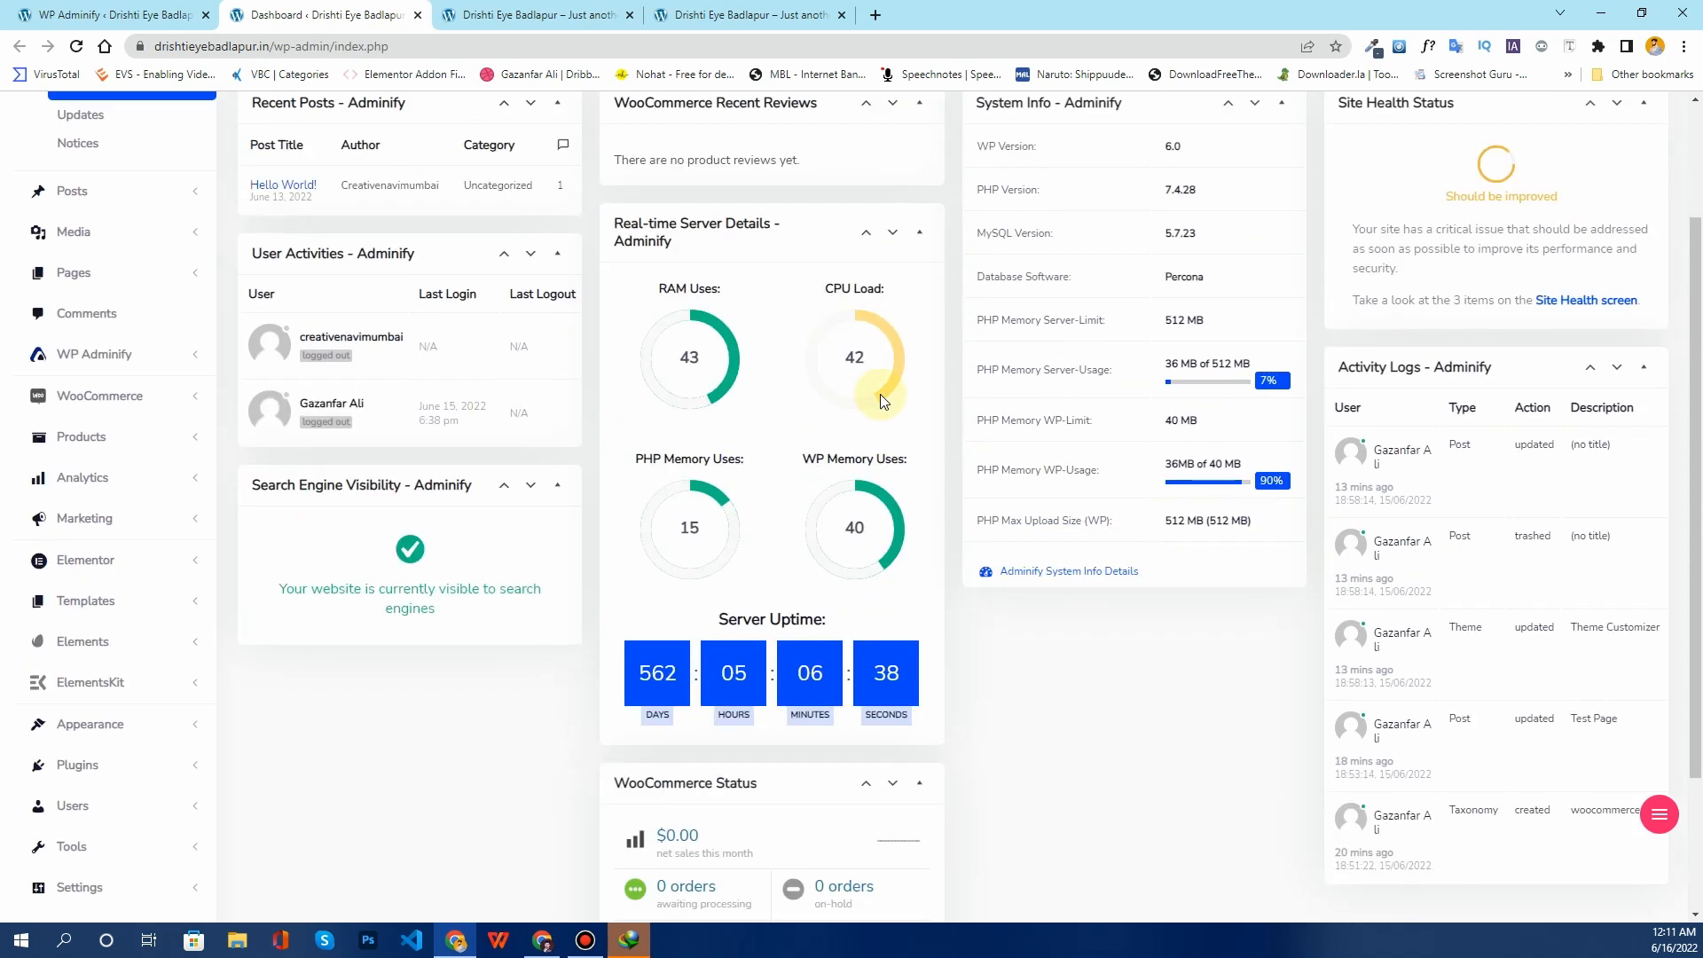
pyautogui.moveTo(741, 768); pyautogui.dragTo(873, 318)
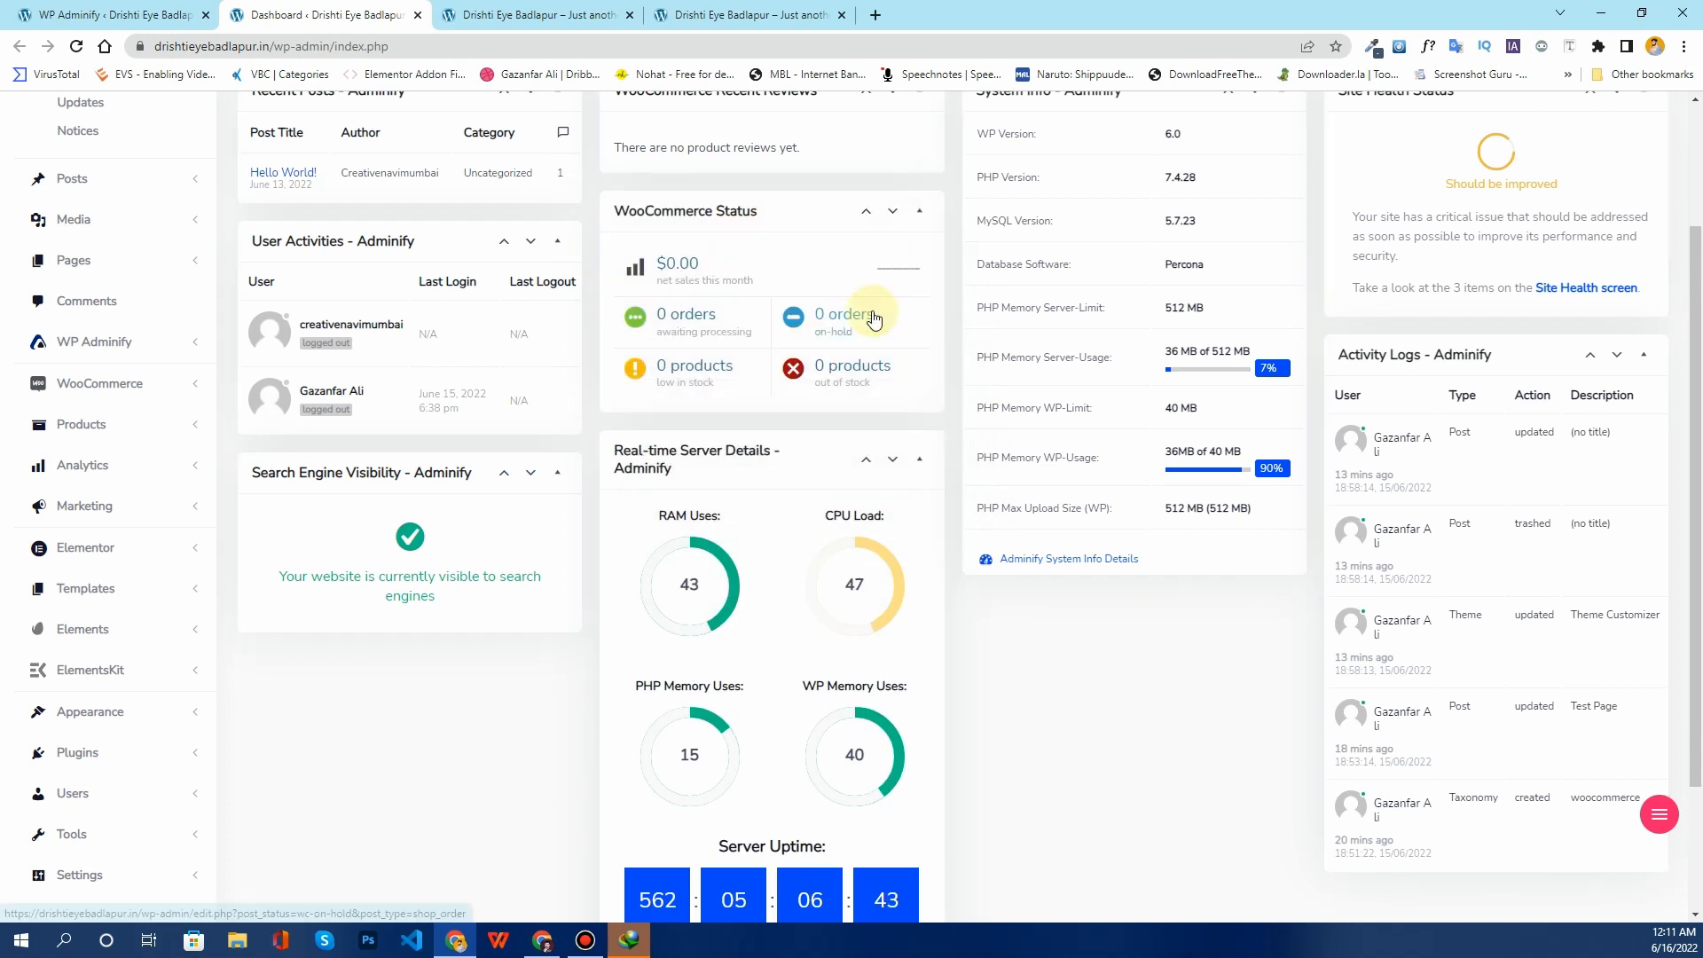
pyautogui.scroll(-3, 993, 345)
pyautogui.scroll(4, 993, 345)
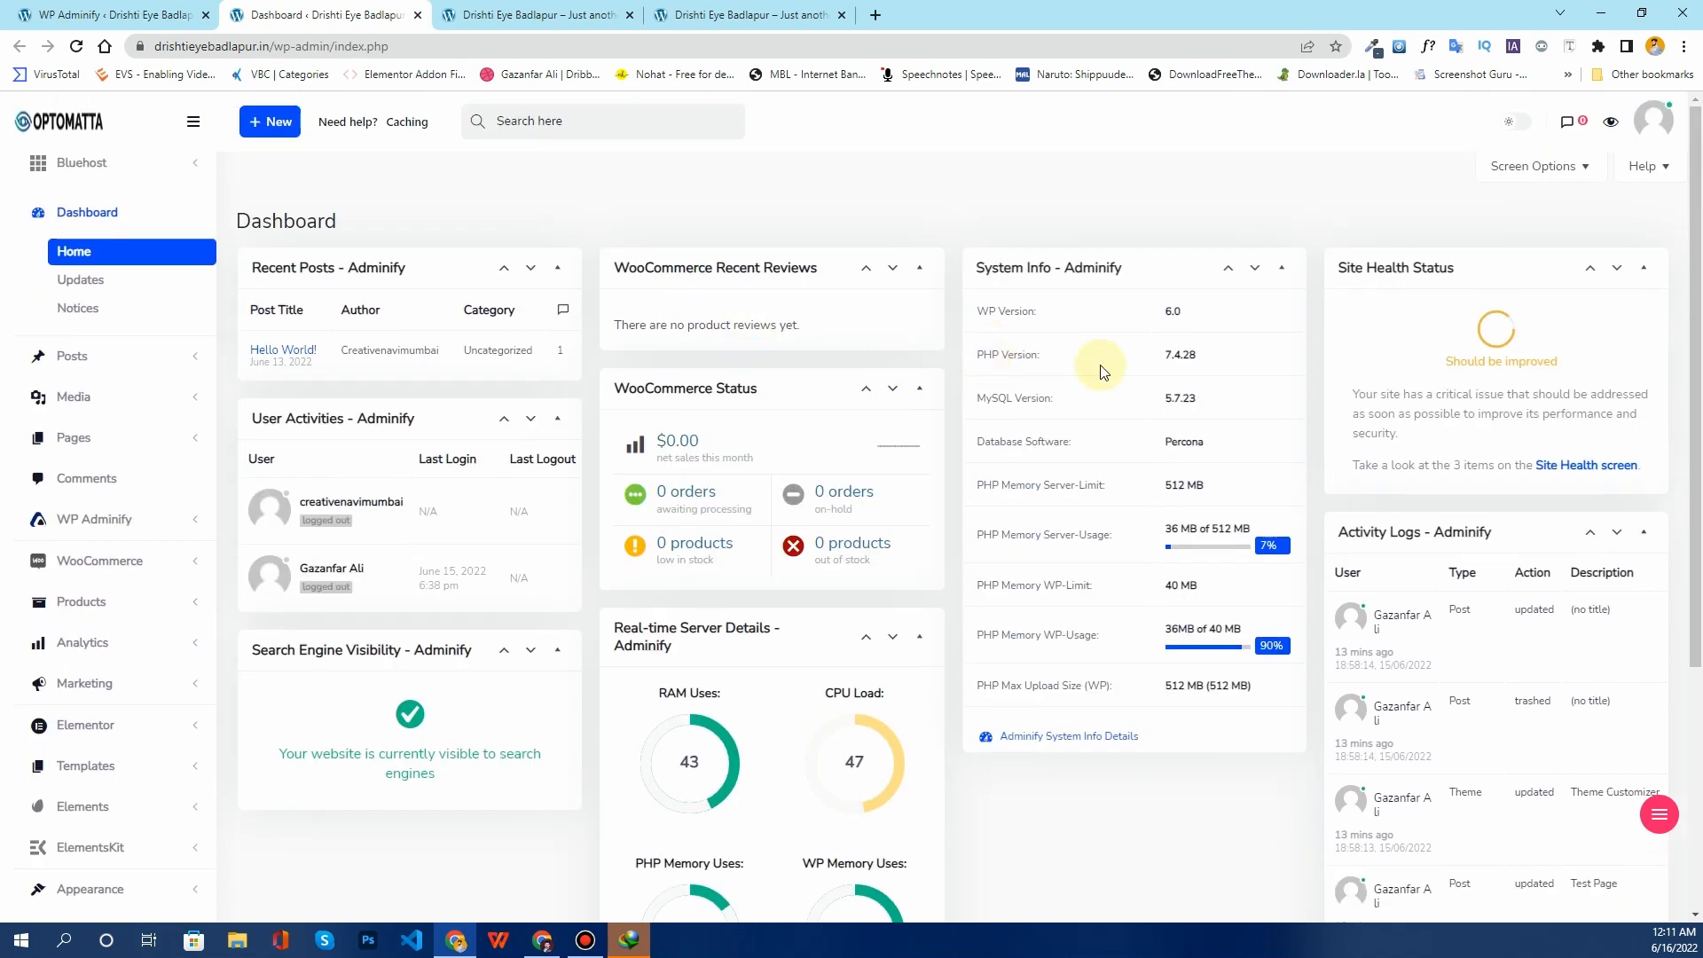
# Step: Enable Disable Gutenberg editor in sidebar widgets in WP Adminify's Sidebar Widgets settings, and review the removable widgets
pyautogui.click(153, 10)
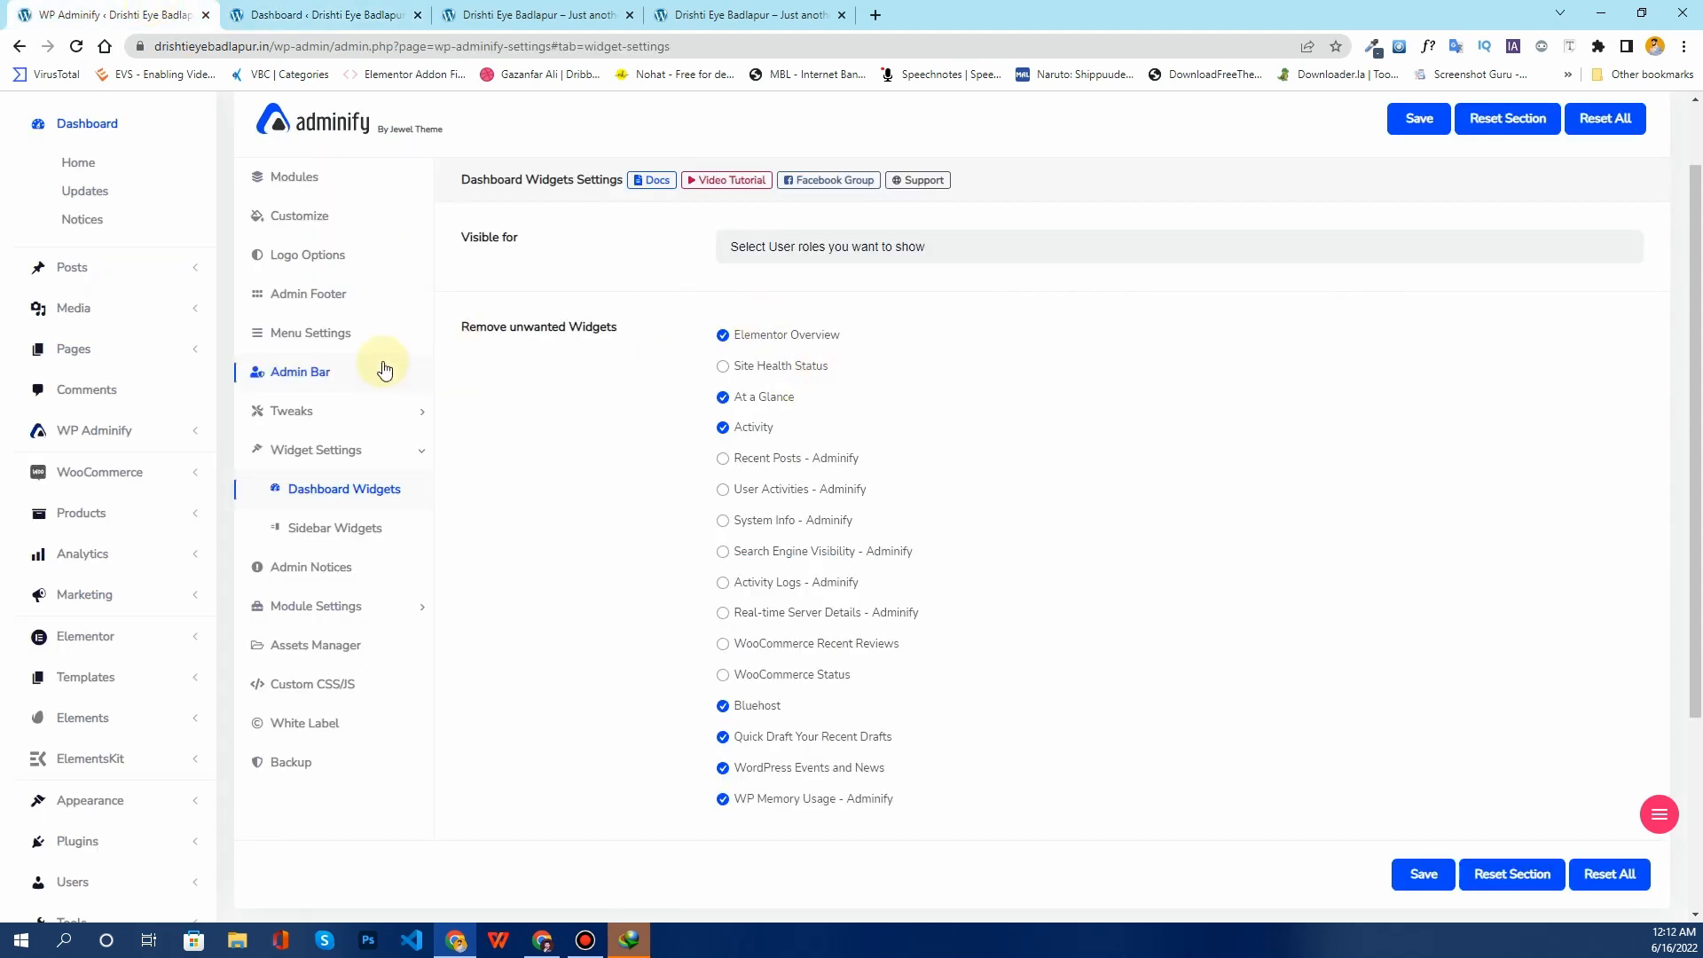
pyautogui.click(364, 537)
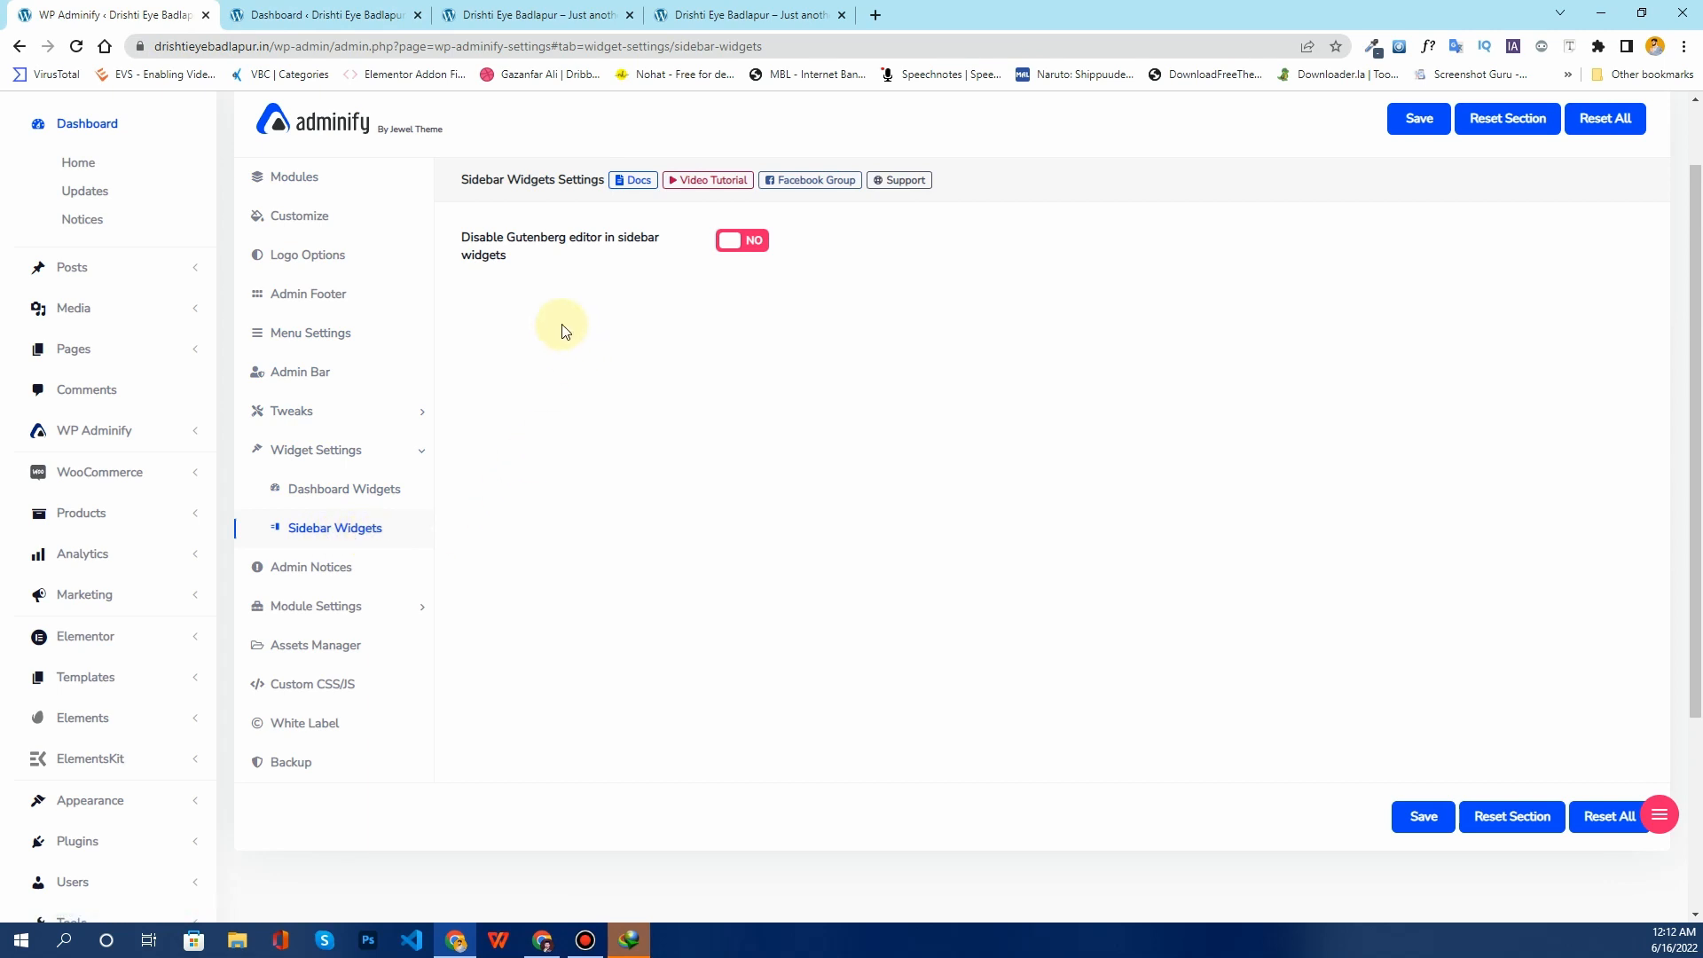
pyautogui.scroll(1, 472, 239)
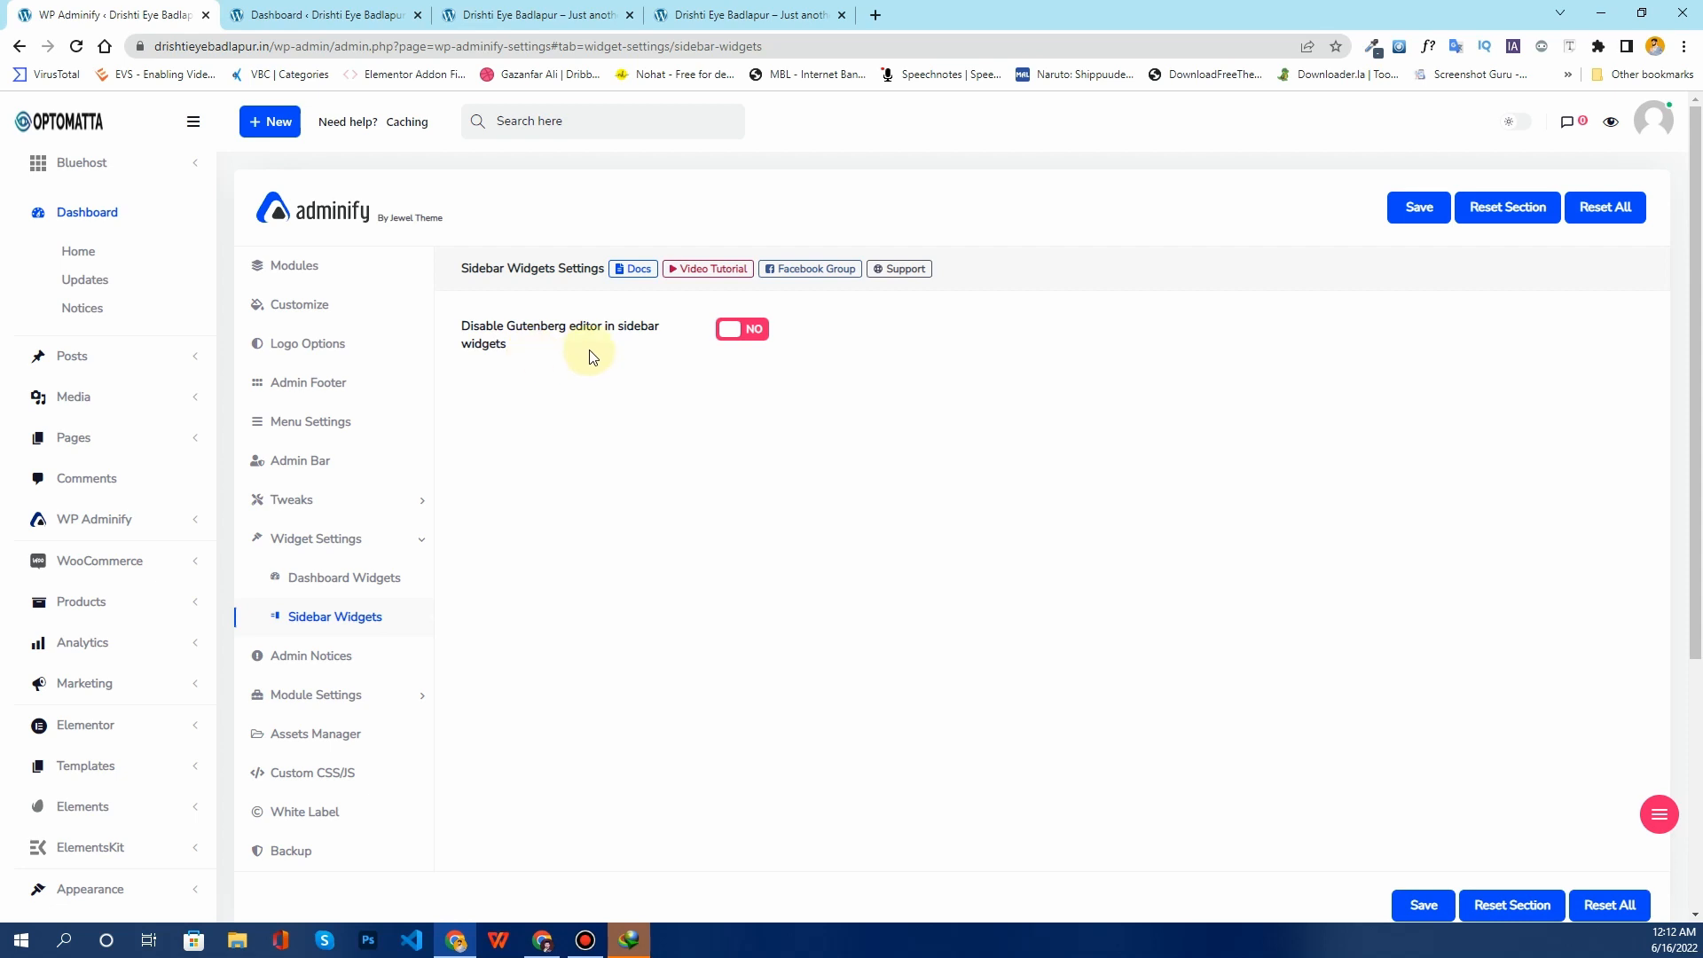
pyautogui.click(764, 330)
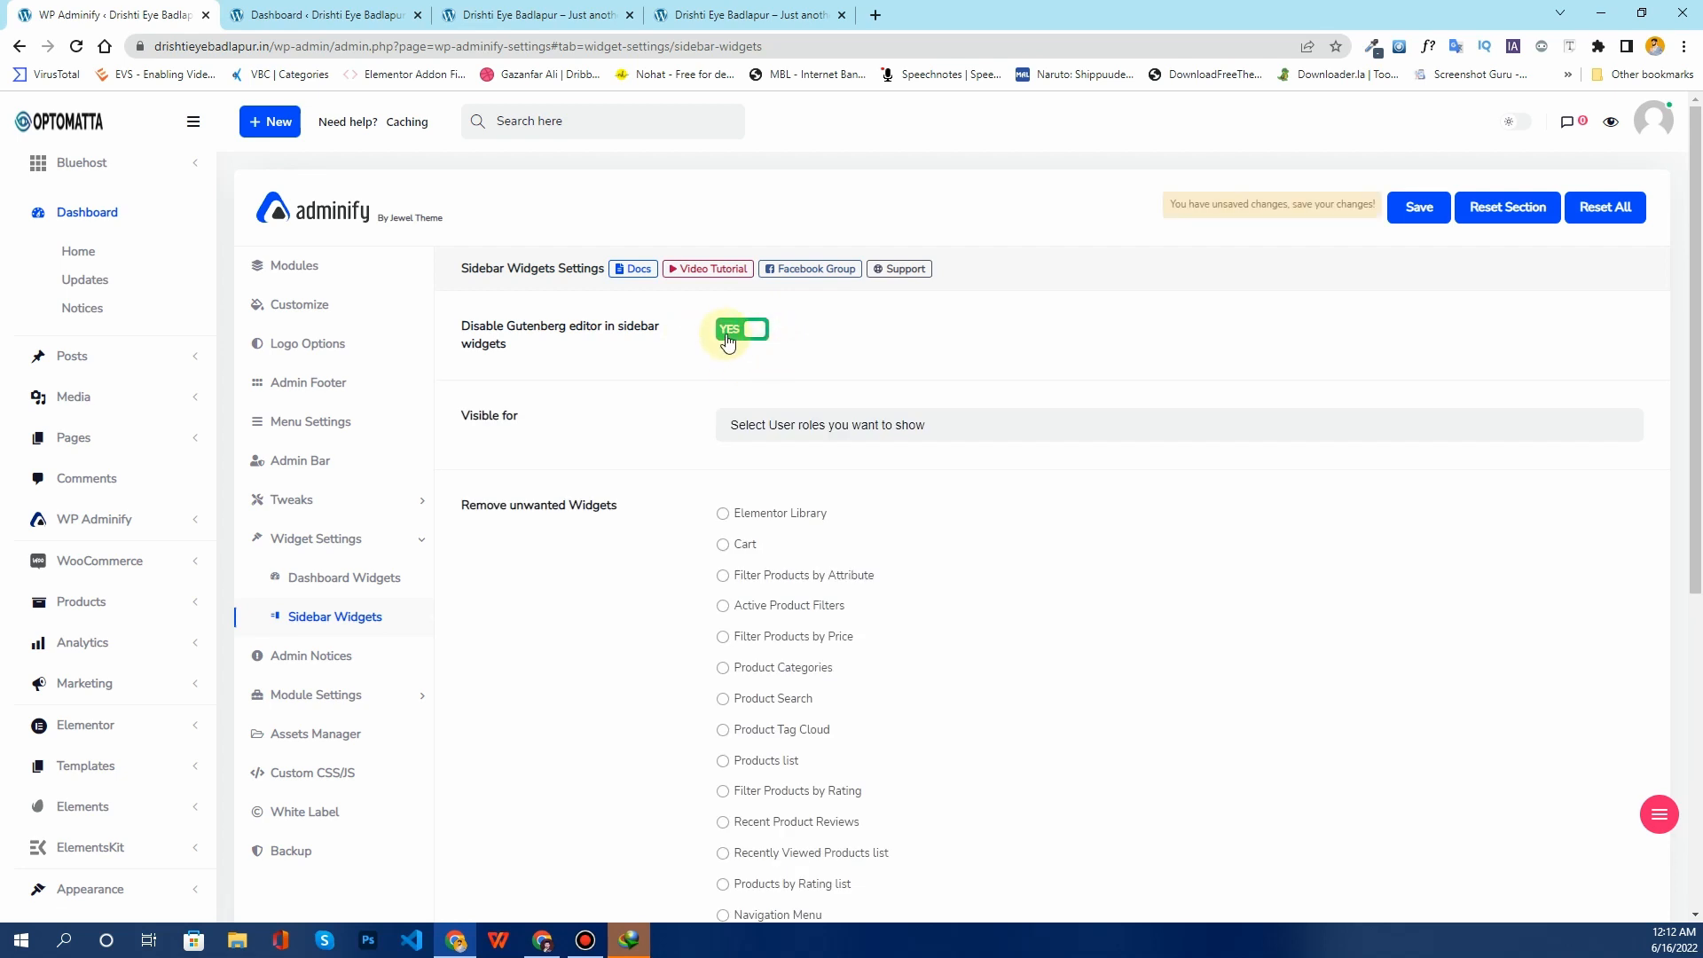
pyautogui.scroll(-2, 728, 342)
pyautogui.scroll(-1, 720, 388)
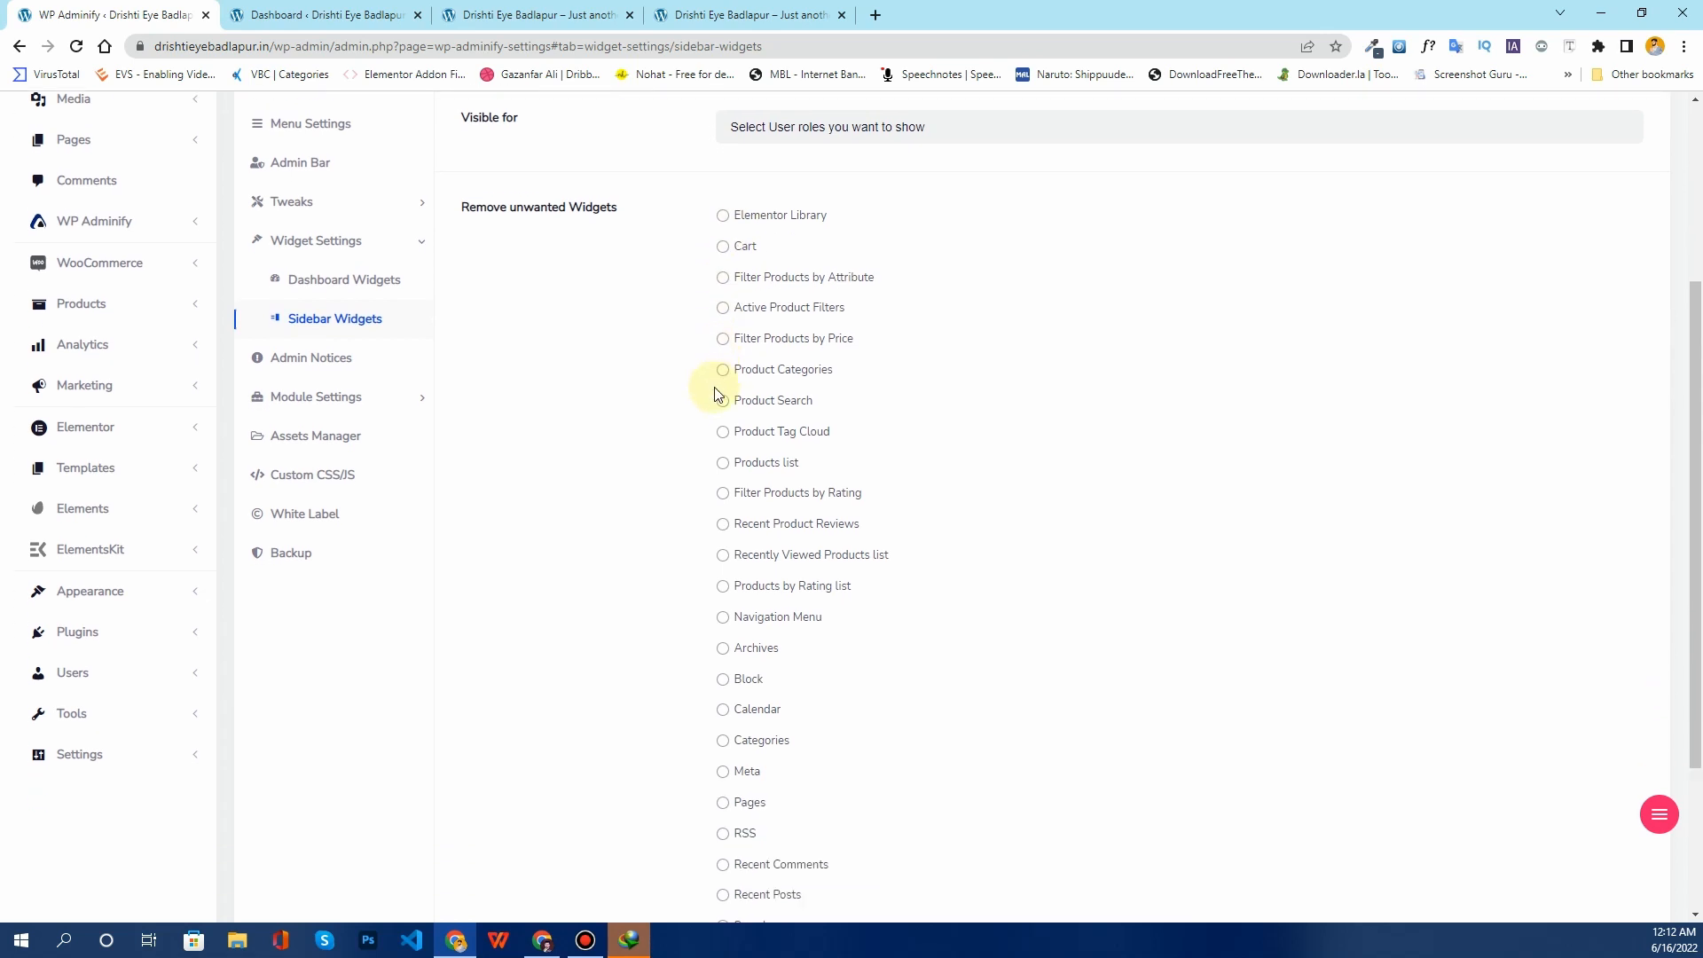
pyautogui.scroll(2, 719, 387)
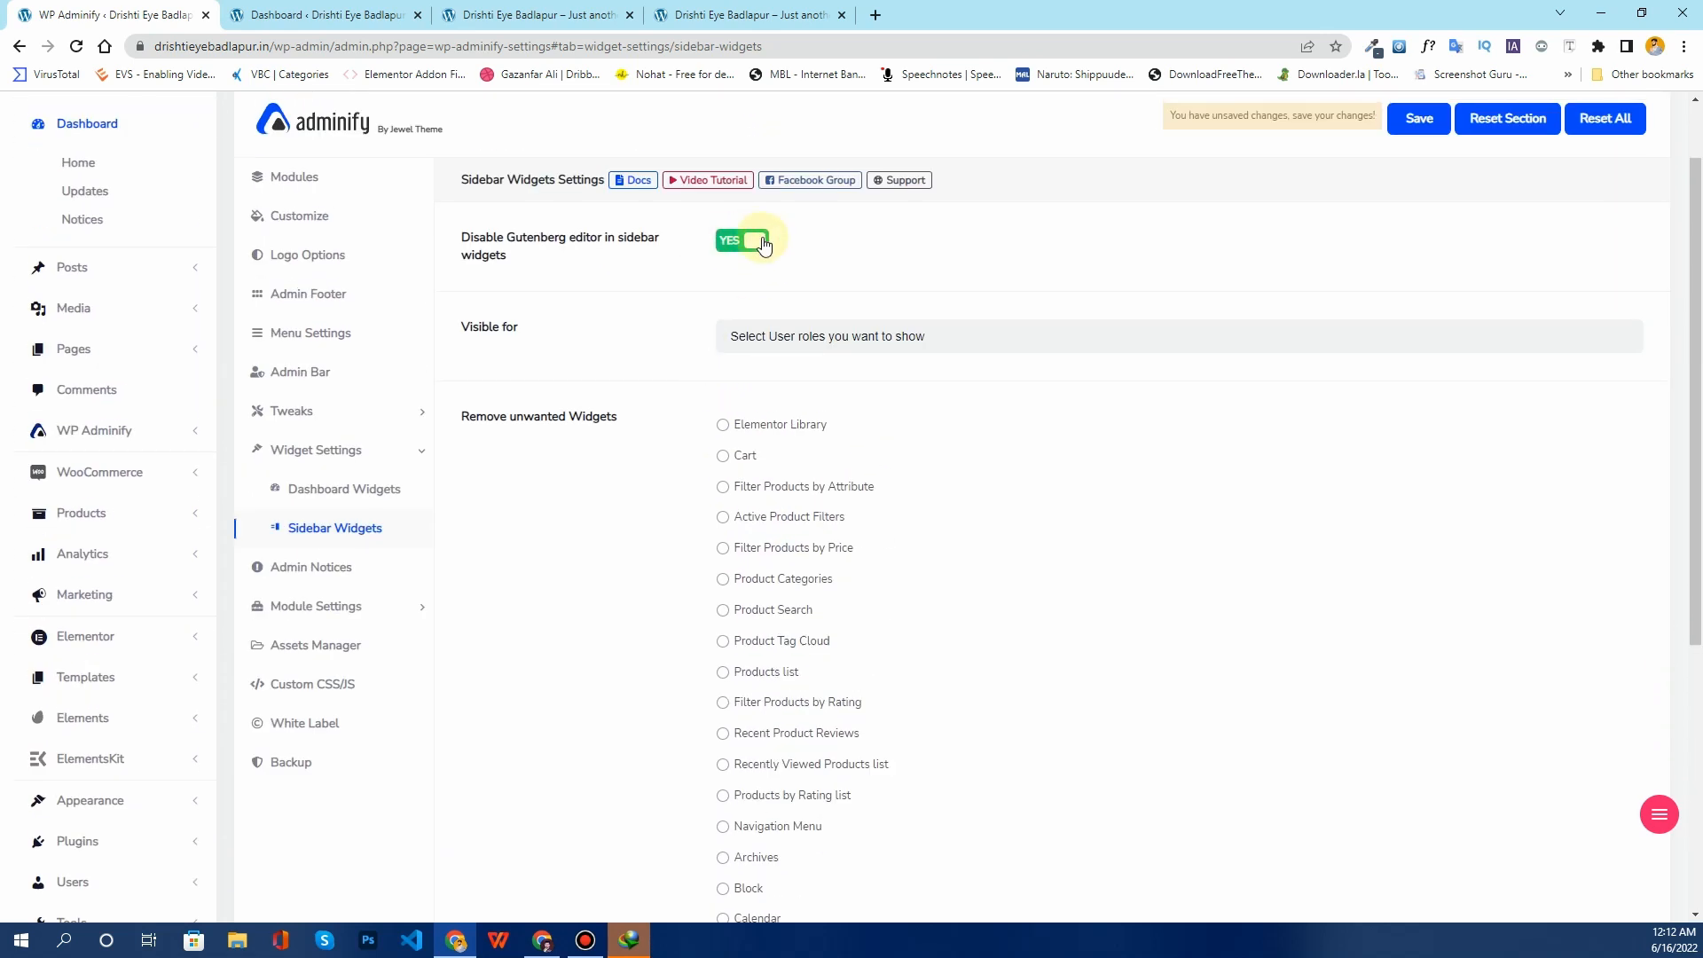
# Step: Mark the Block, Meta, RSS, Recent Comments and Recent Posts sidebar widgets for removal and save the settings
pyautogui.scroll(-5, 756, 274)
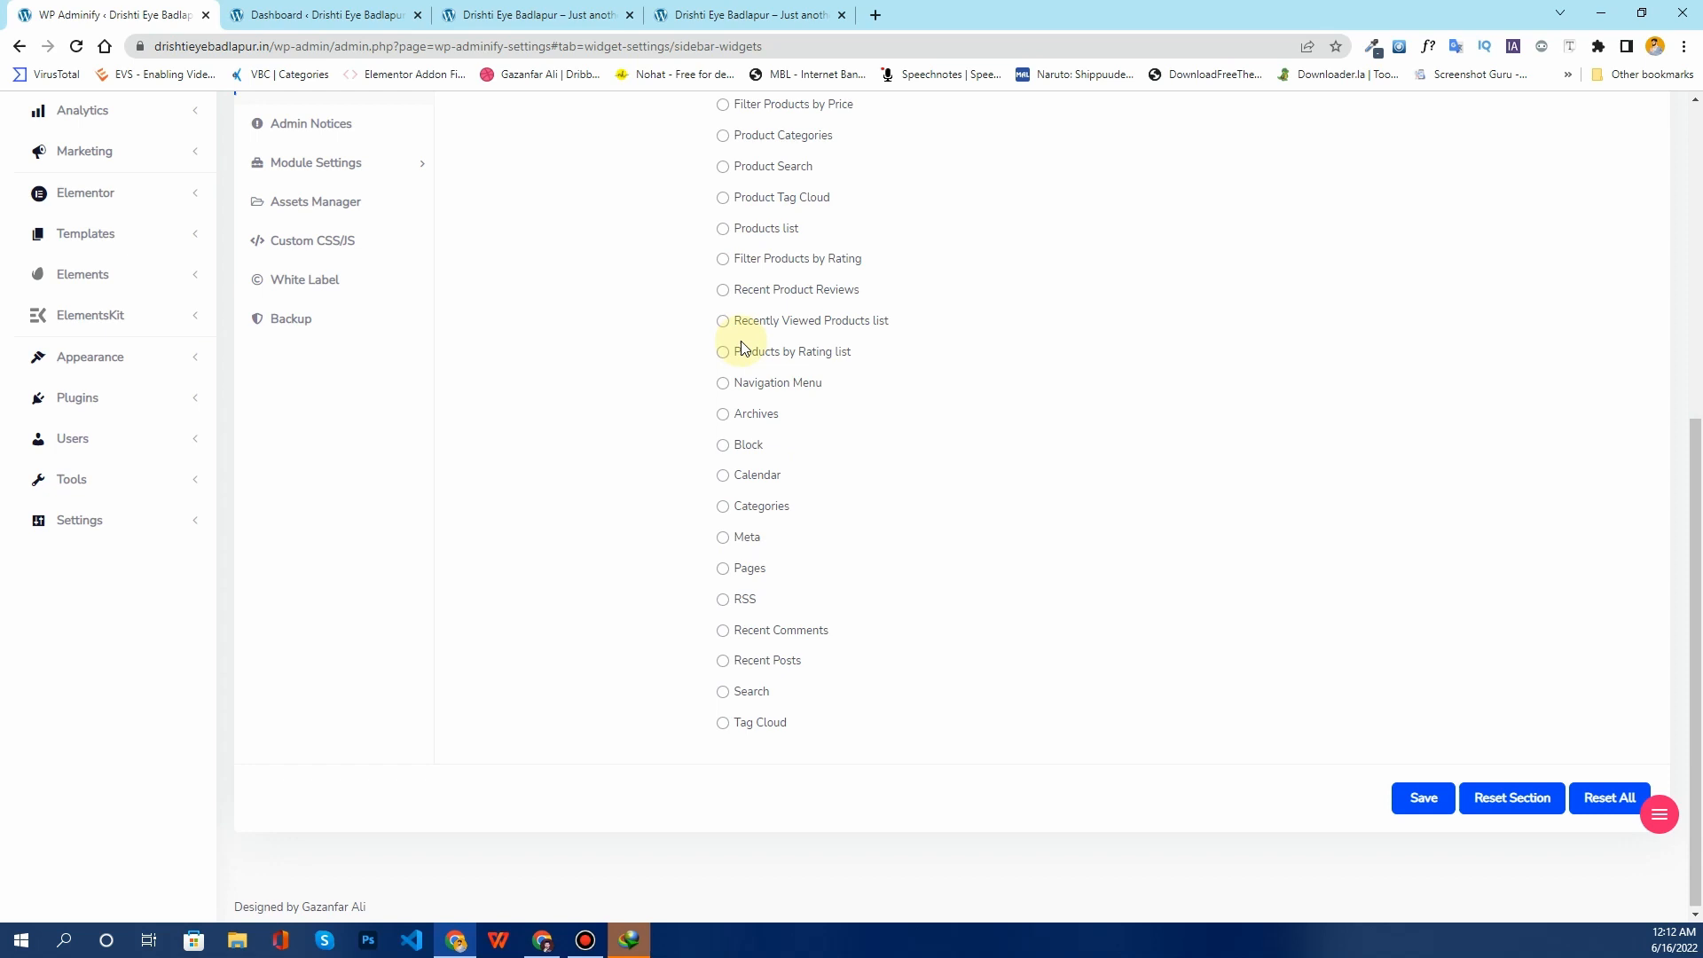
pyautogui.scroll(-1, 637, 276)
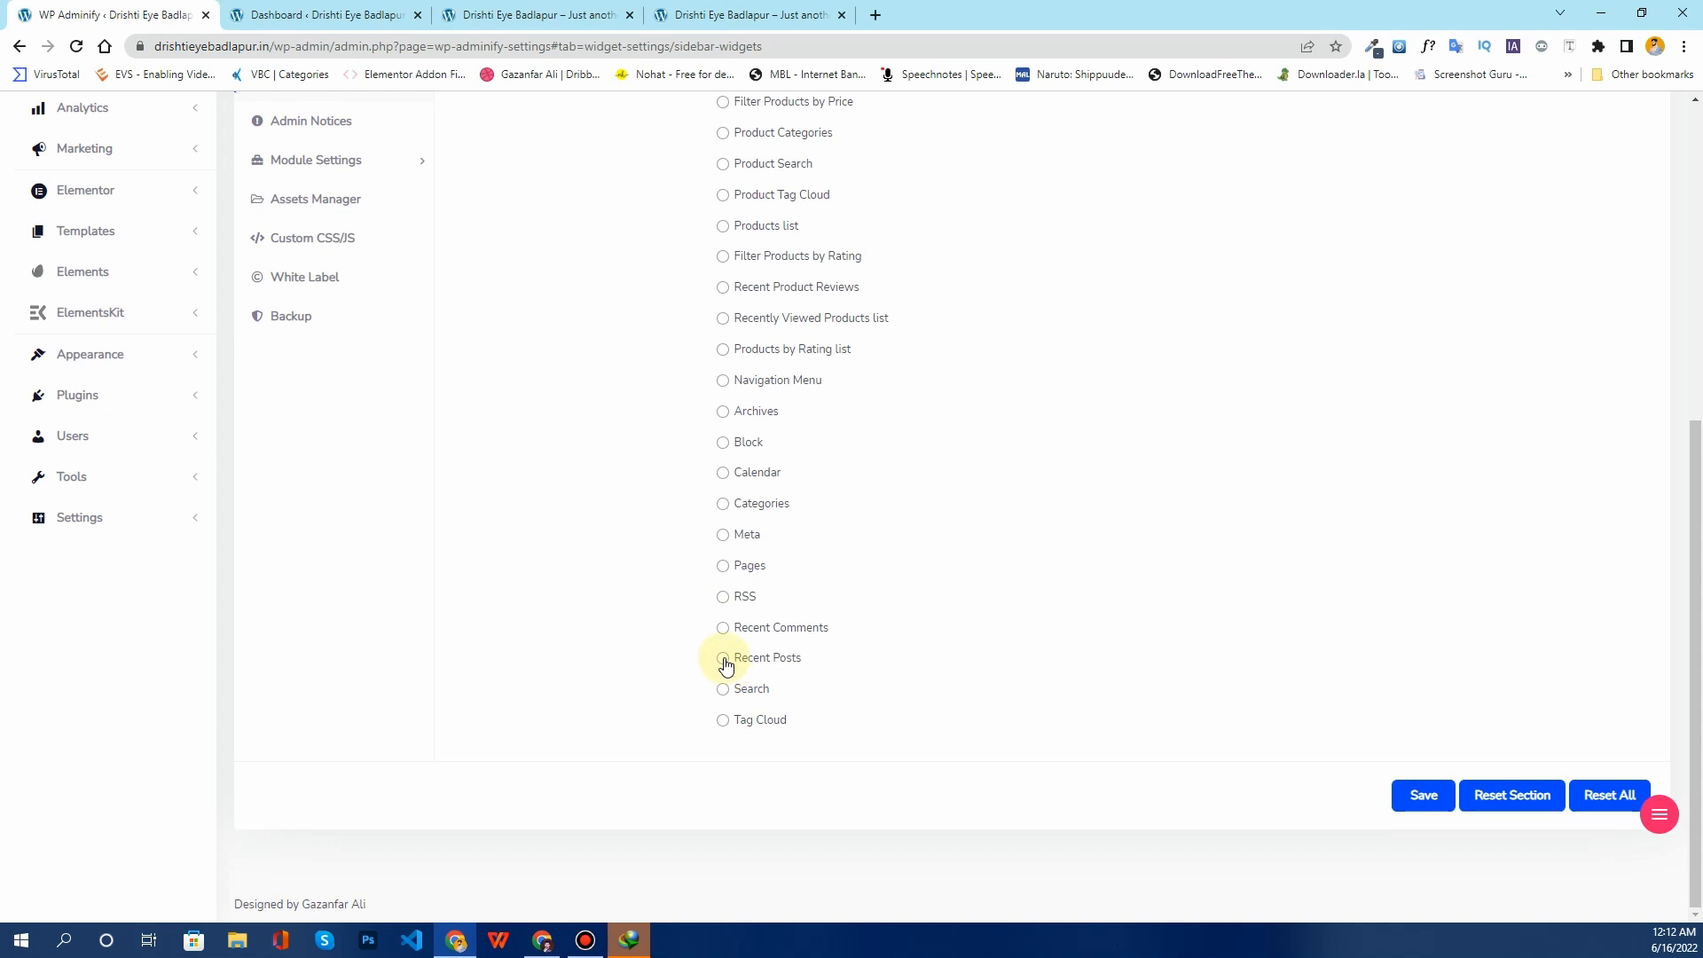
pyautogui.click(726, 599)
pyautogui.click(723, 538)
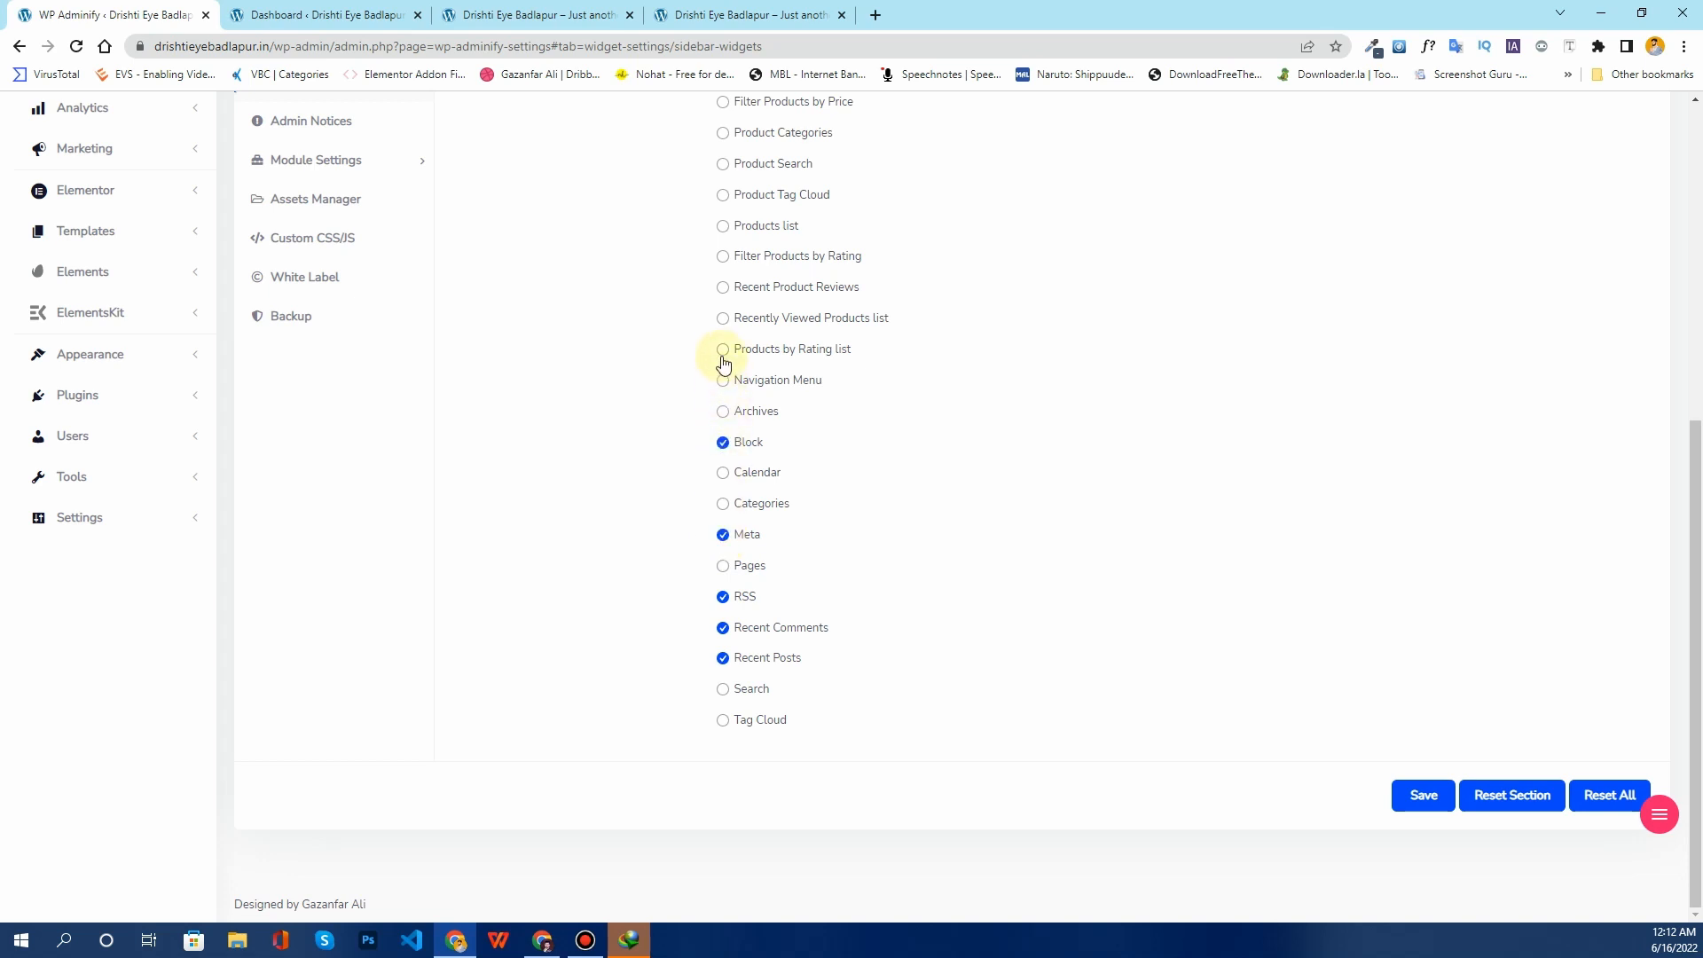
pyautogui.scroll(6, 699, 626)
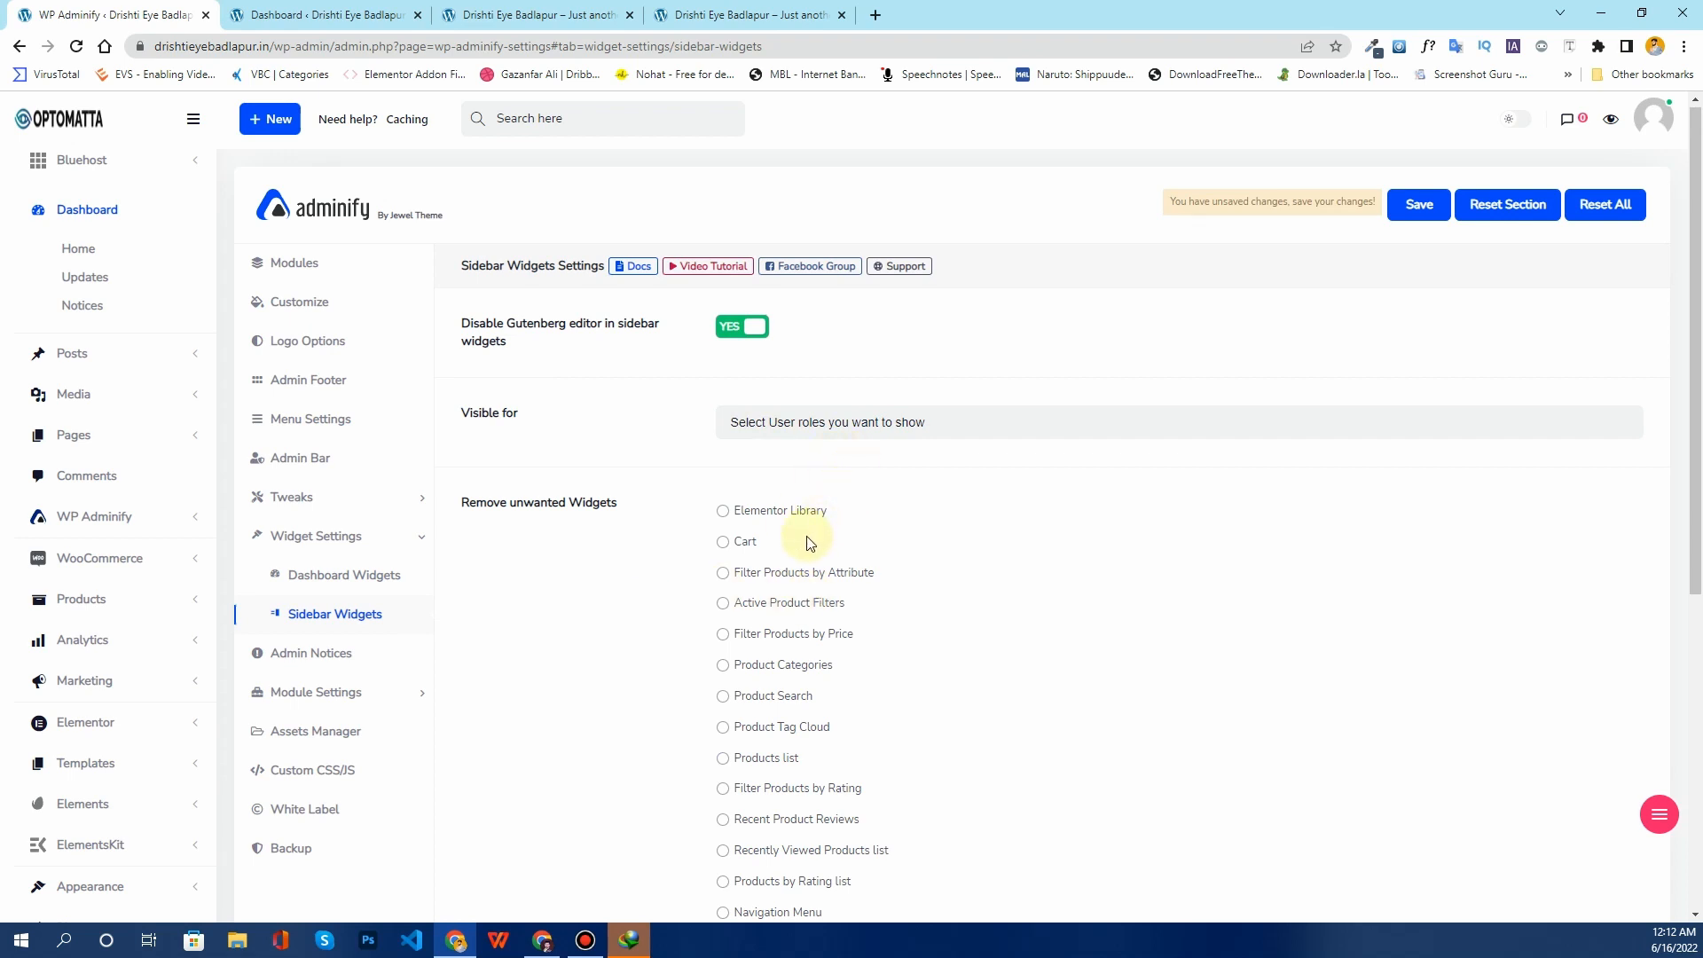
pyautogui.scroll(-2, 810, 543)
pyautogui.scroll(-4, 1369, 532)
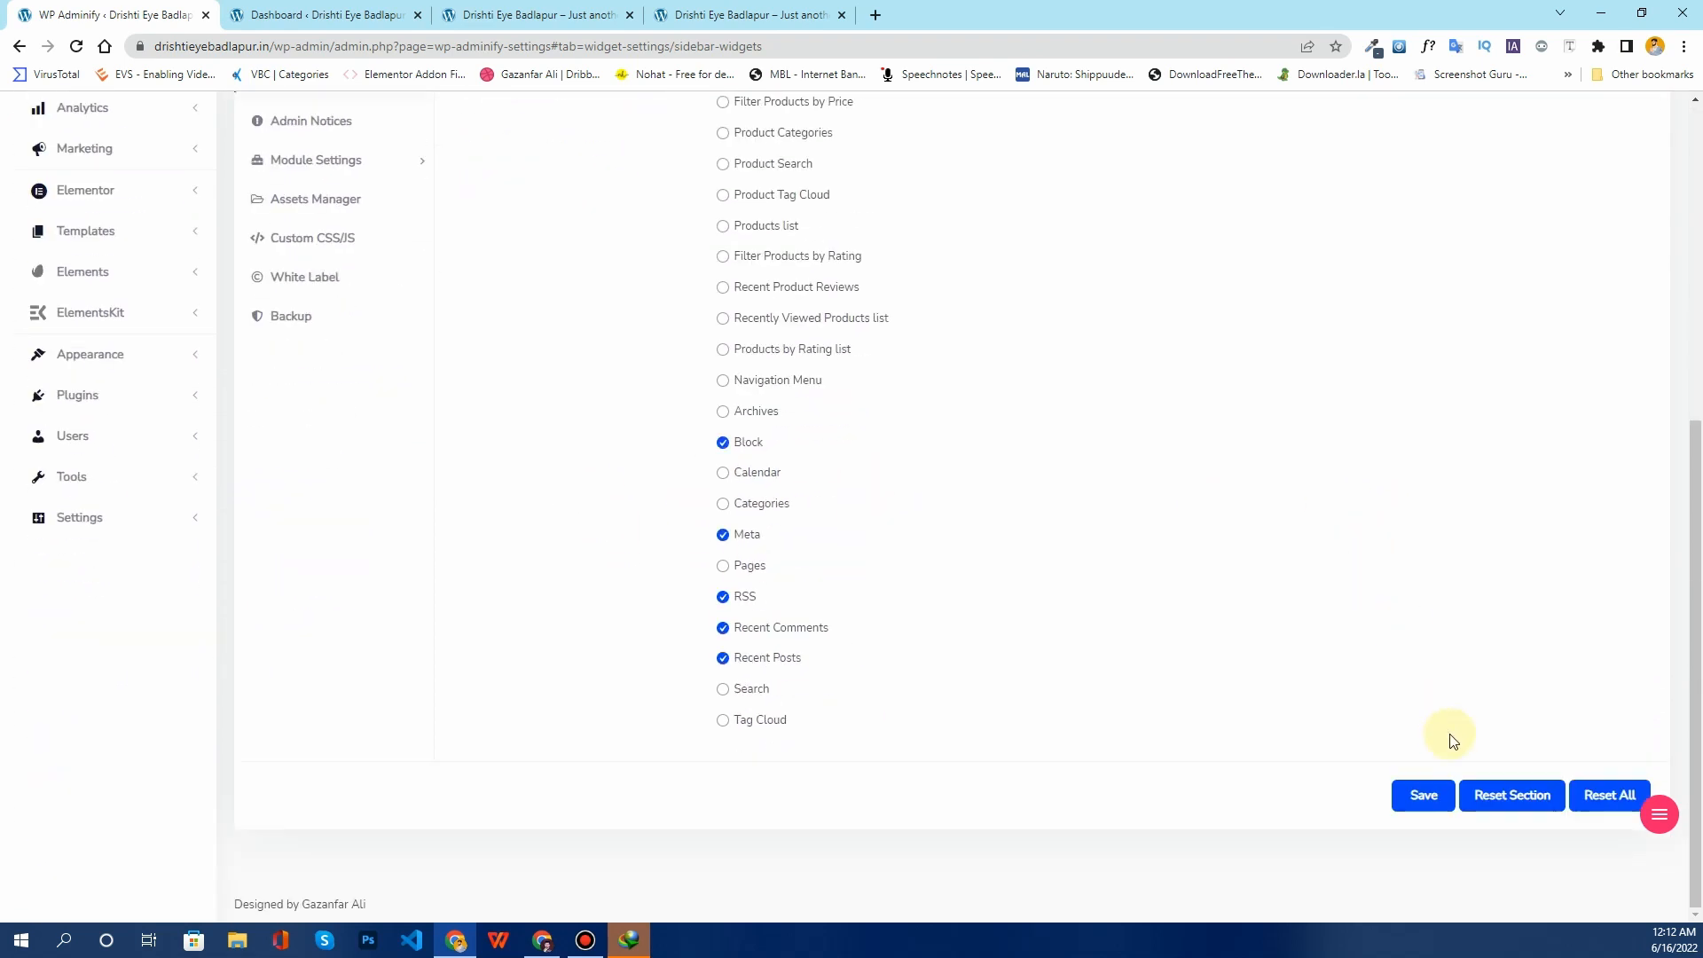
pyautogui.click(1417, 795)
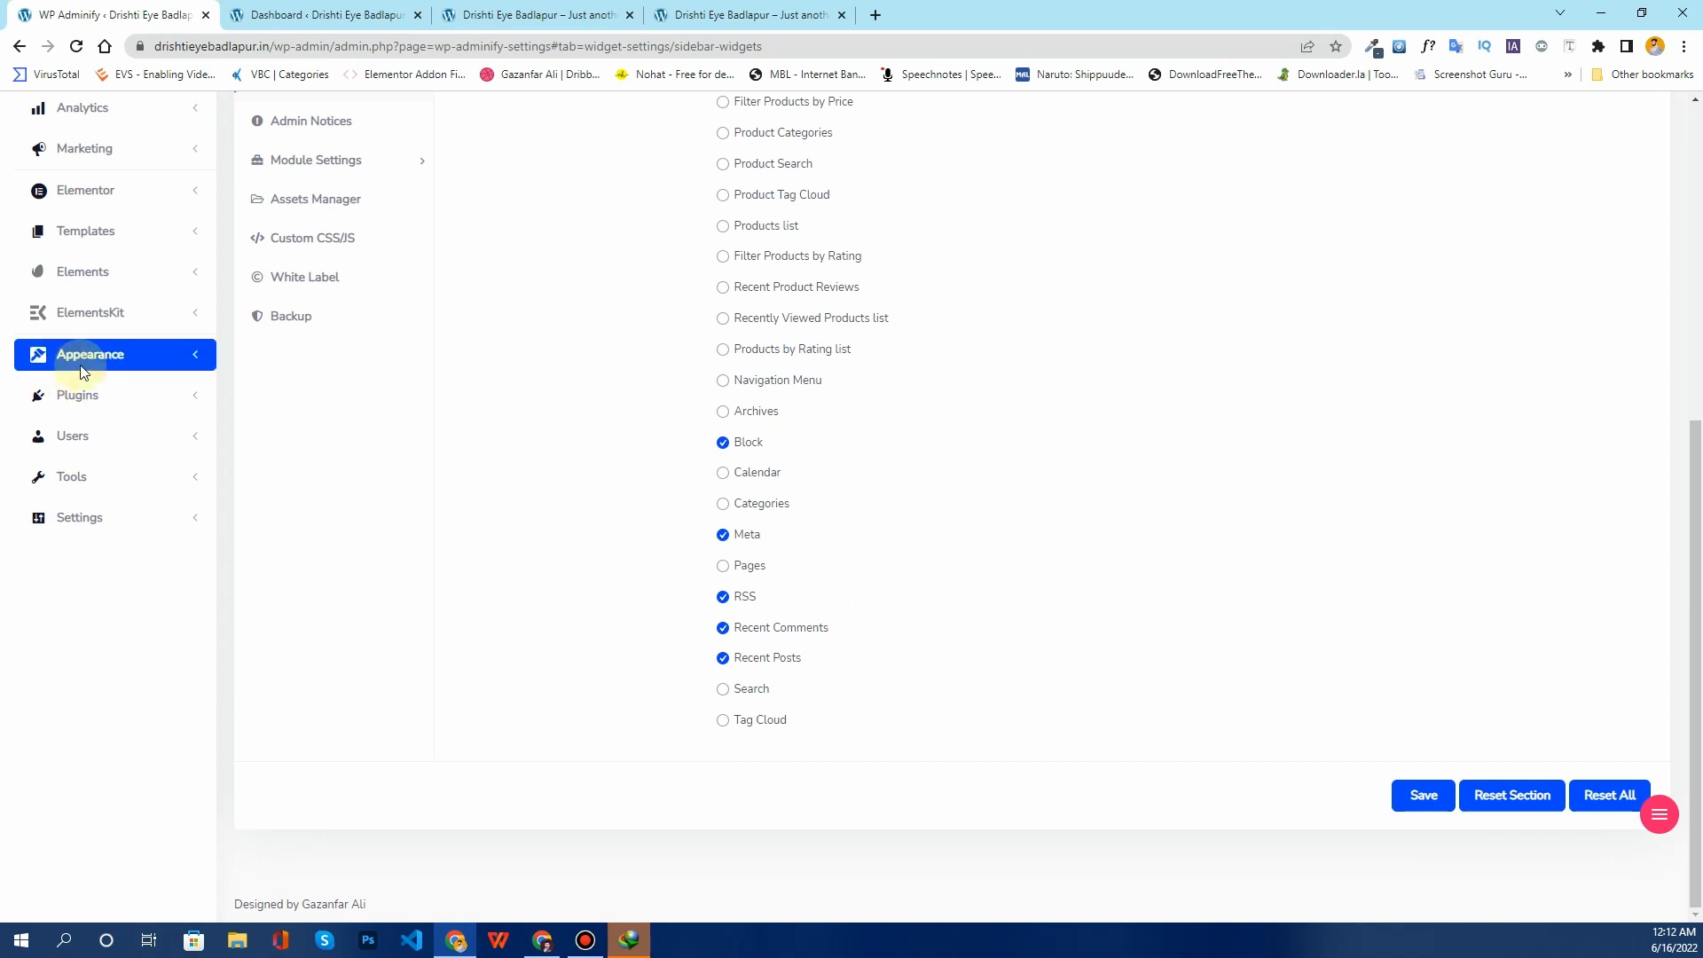
pyautogui.scroll(1, 470, 413)
pyautogui.scroll(-1, 466, 536)
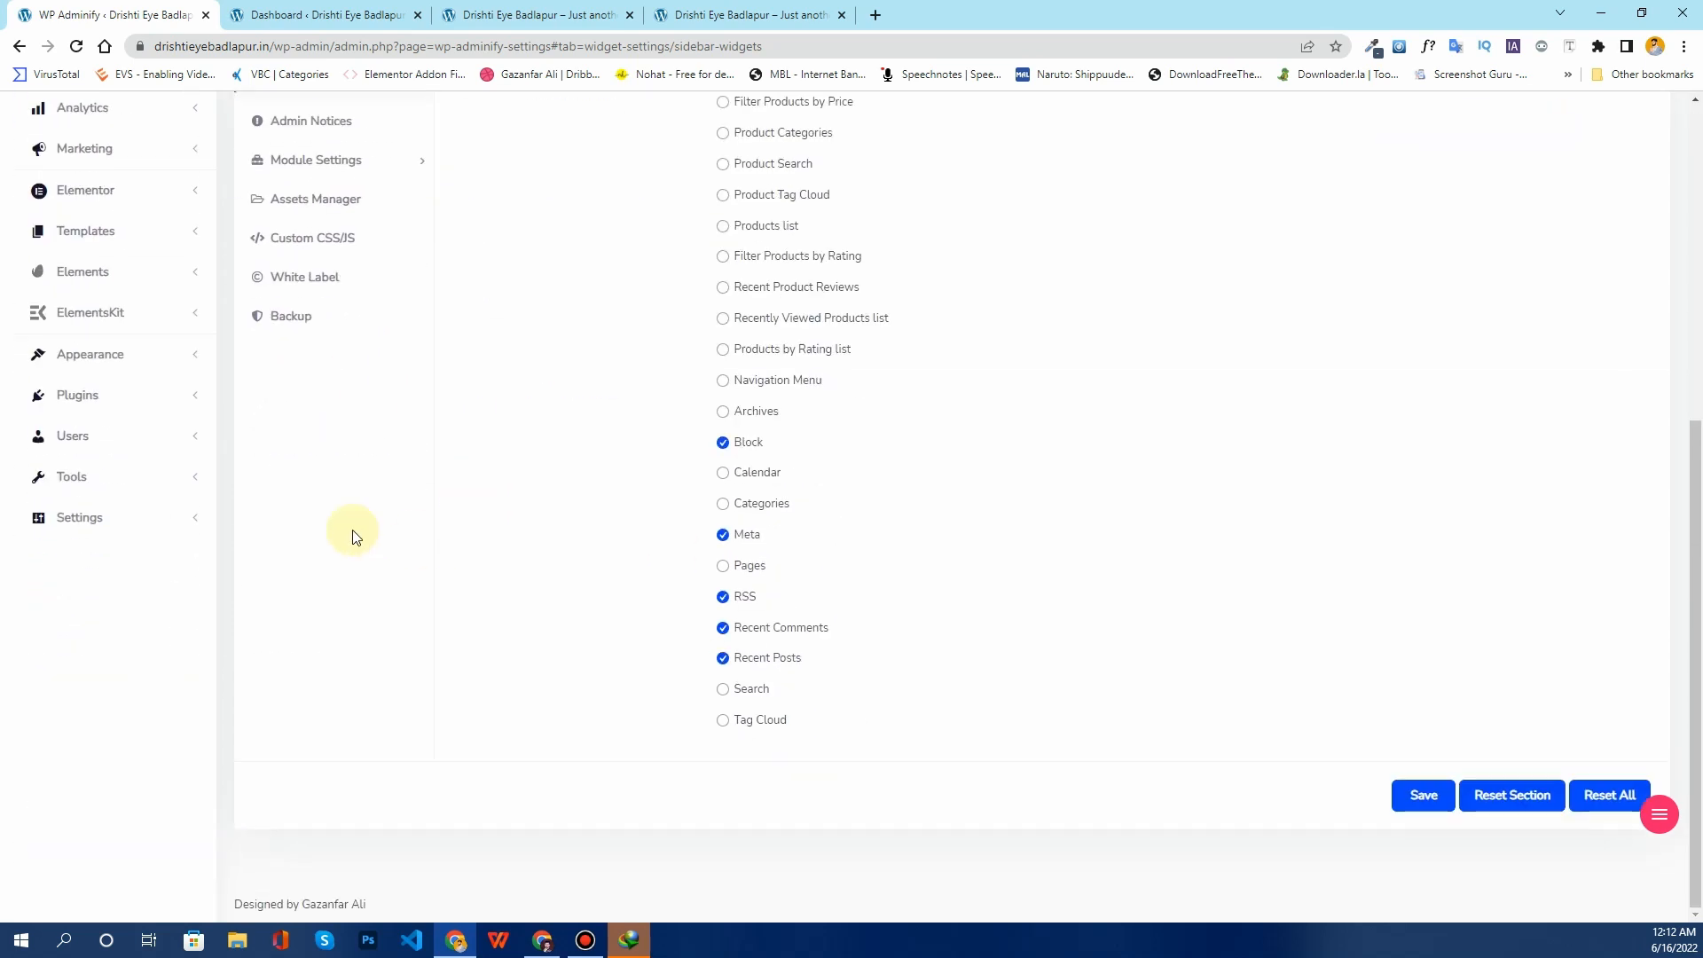
# Step: Expand the Appearance section of the admin menu and look through its entries for the widgets page
pyautogui.click(188, 359)
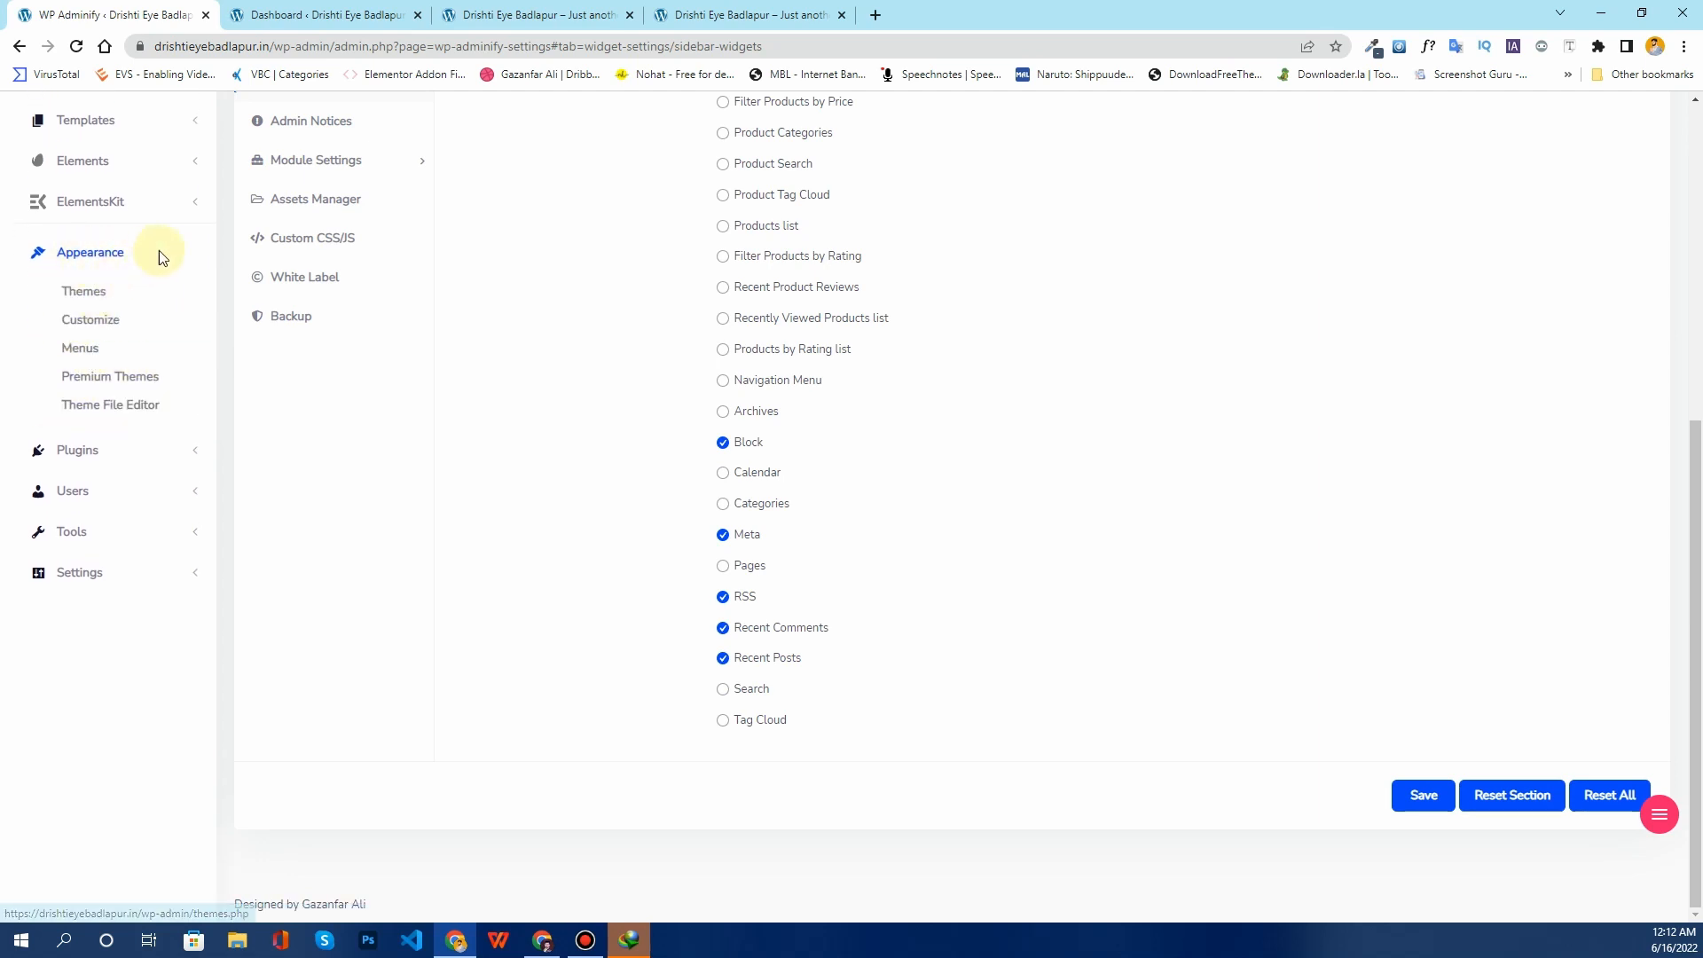
pyautogui.scroll(1, 569, 621)
pyautogui.scroll(4, 569, 621)
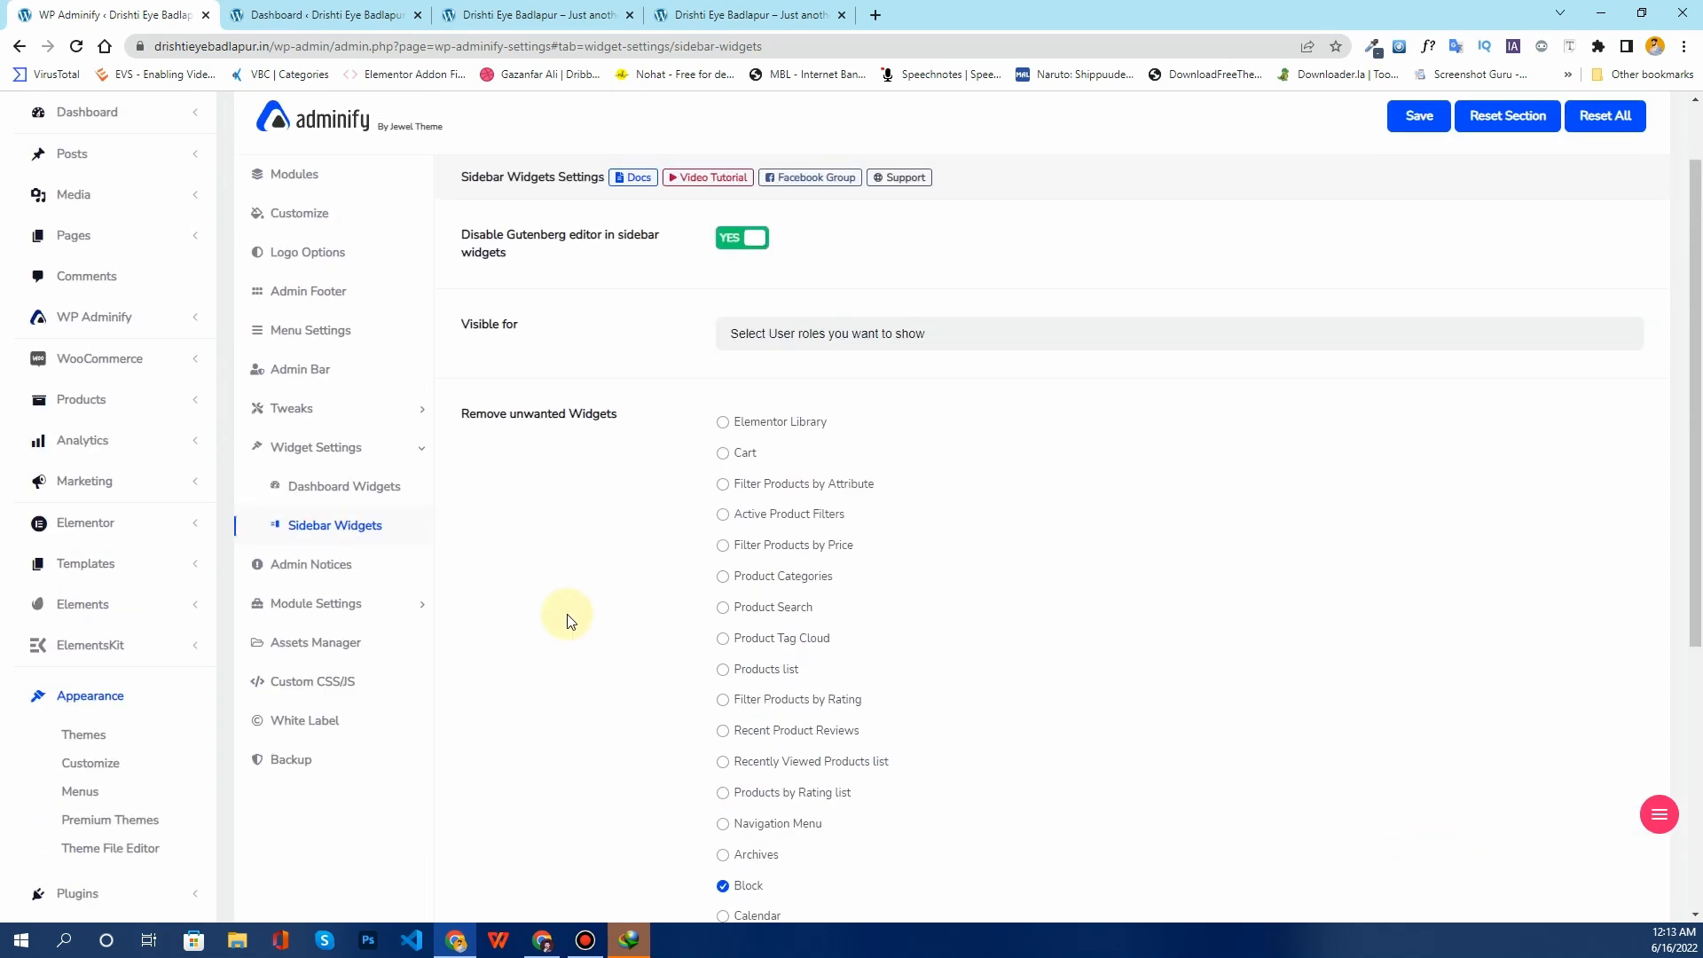
pyautogui.scroll(1, 569, 621)
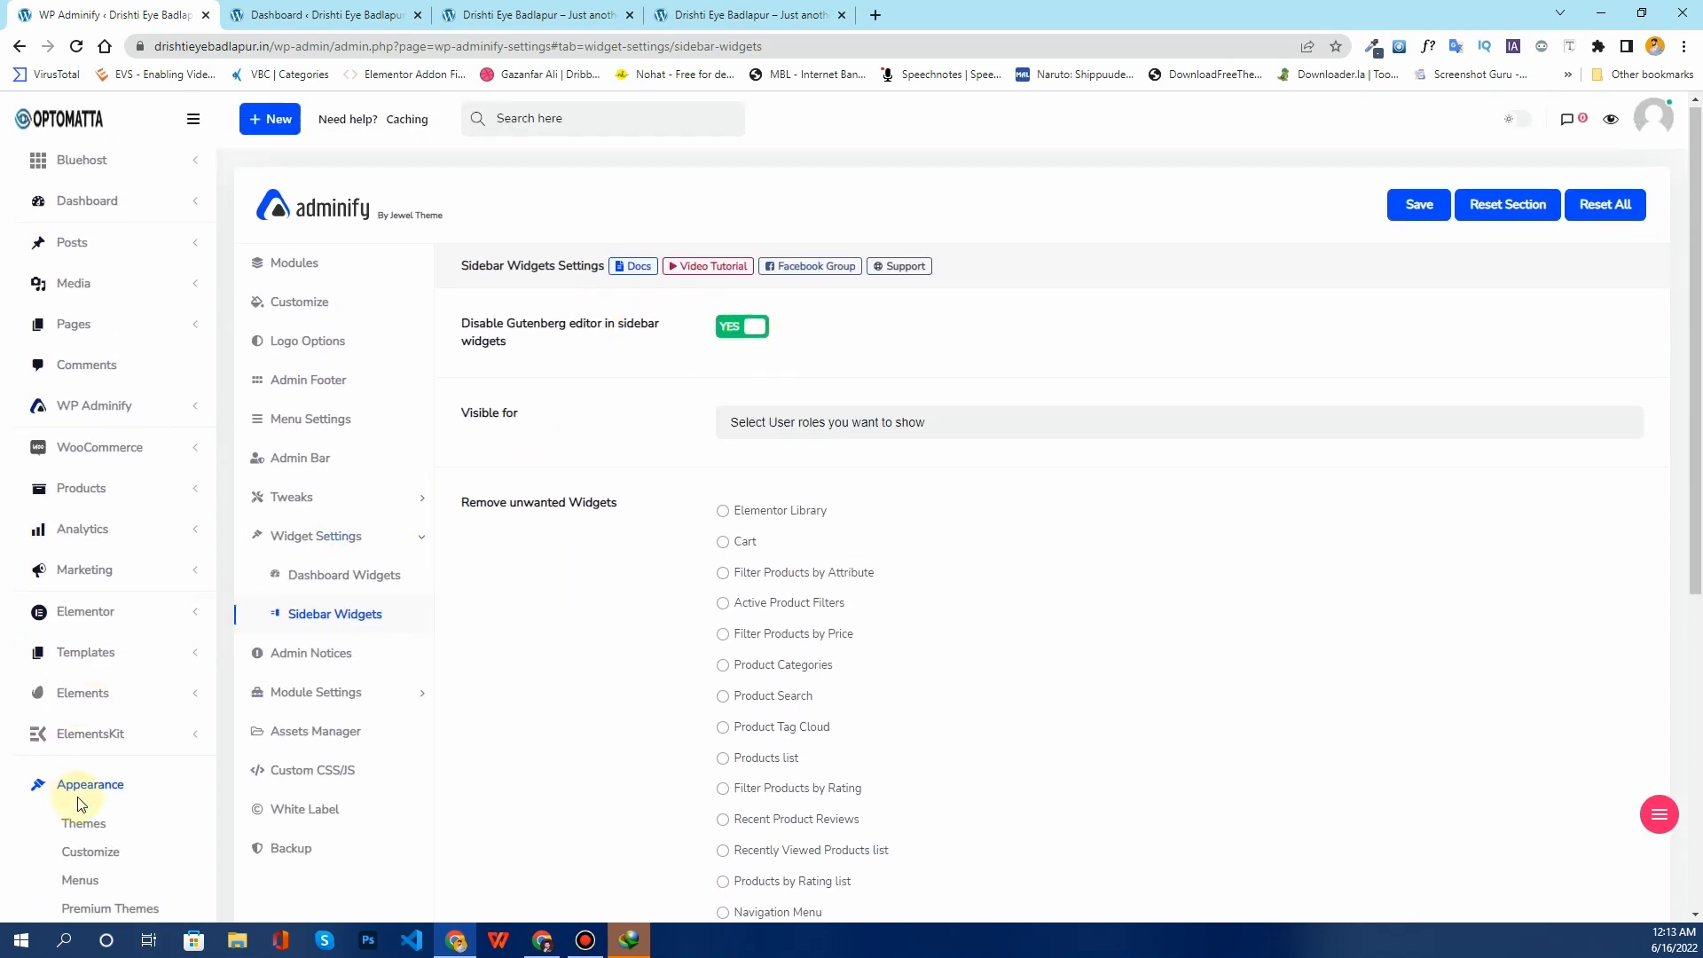
pyautogui.scroll(-3, 71, 772)
pyautogui.scroll(2, 417, 643)
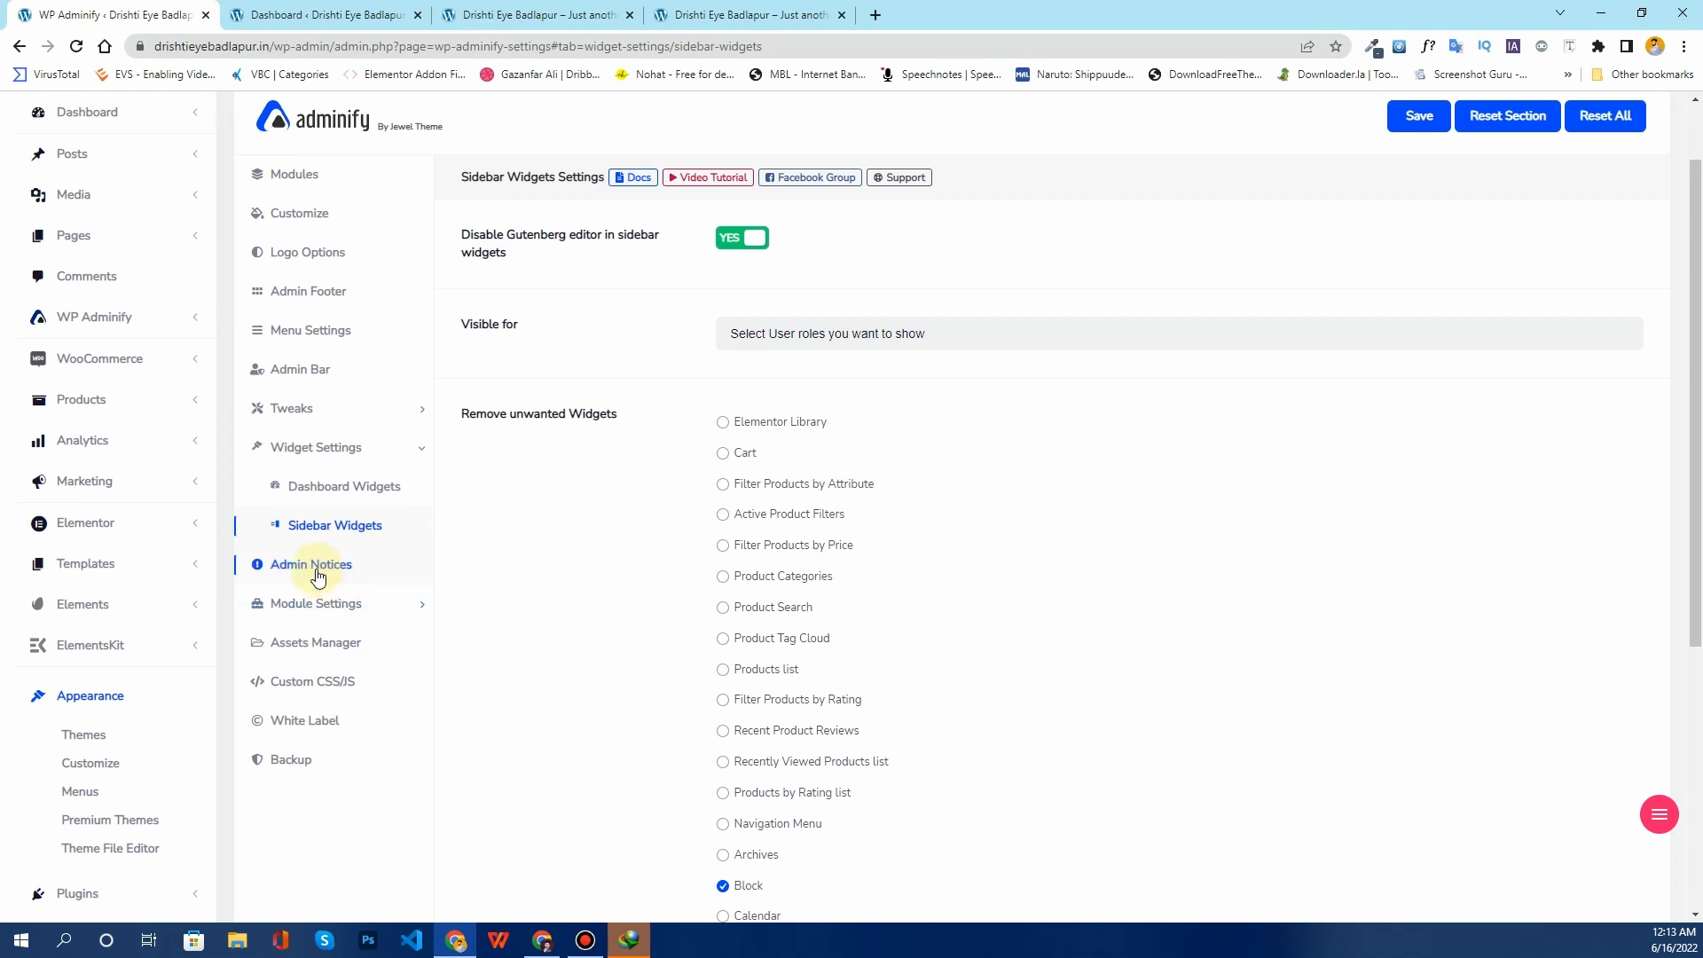
# Step: Enable Remove "Try Gutenberg" Panel in WP Adminify's Admin Notices settings and save the settings
pyautogui.click(319, 578)
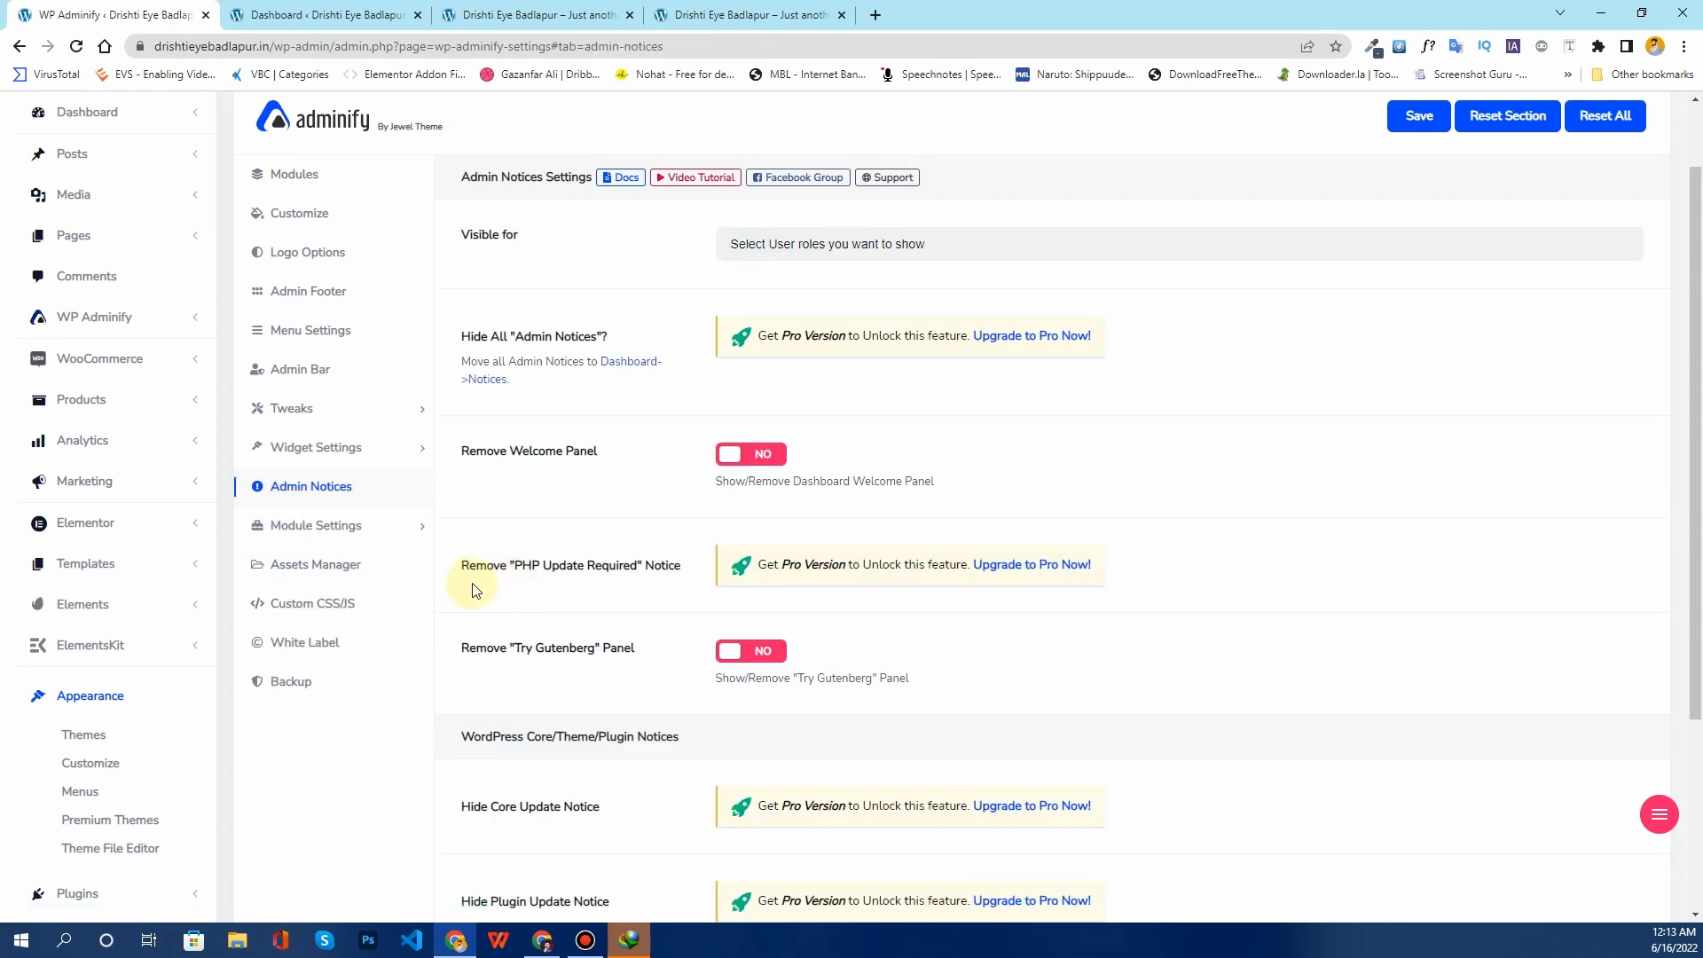
pyautogui.click(746, 251)
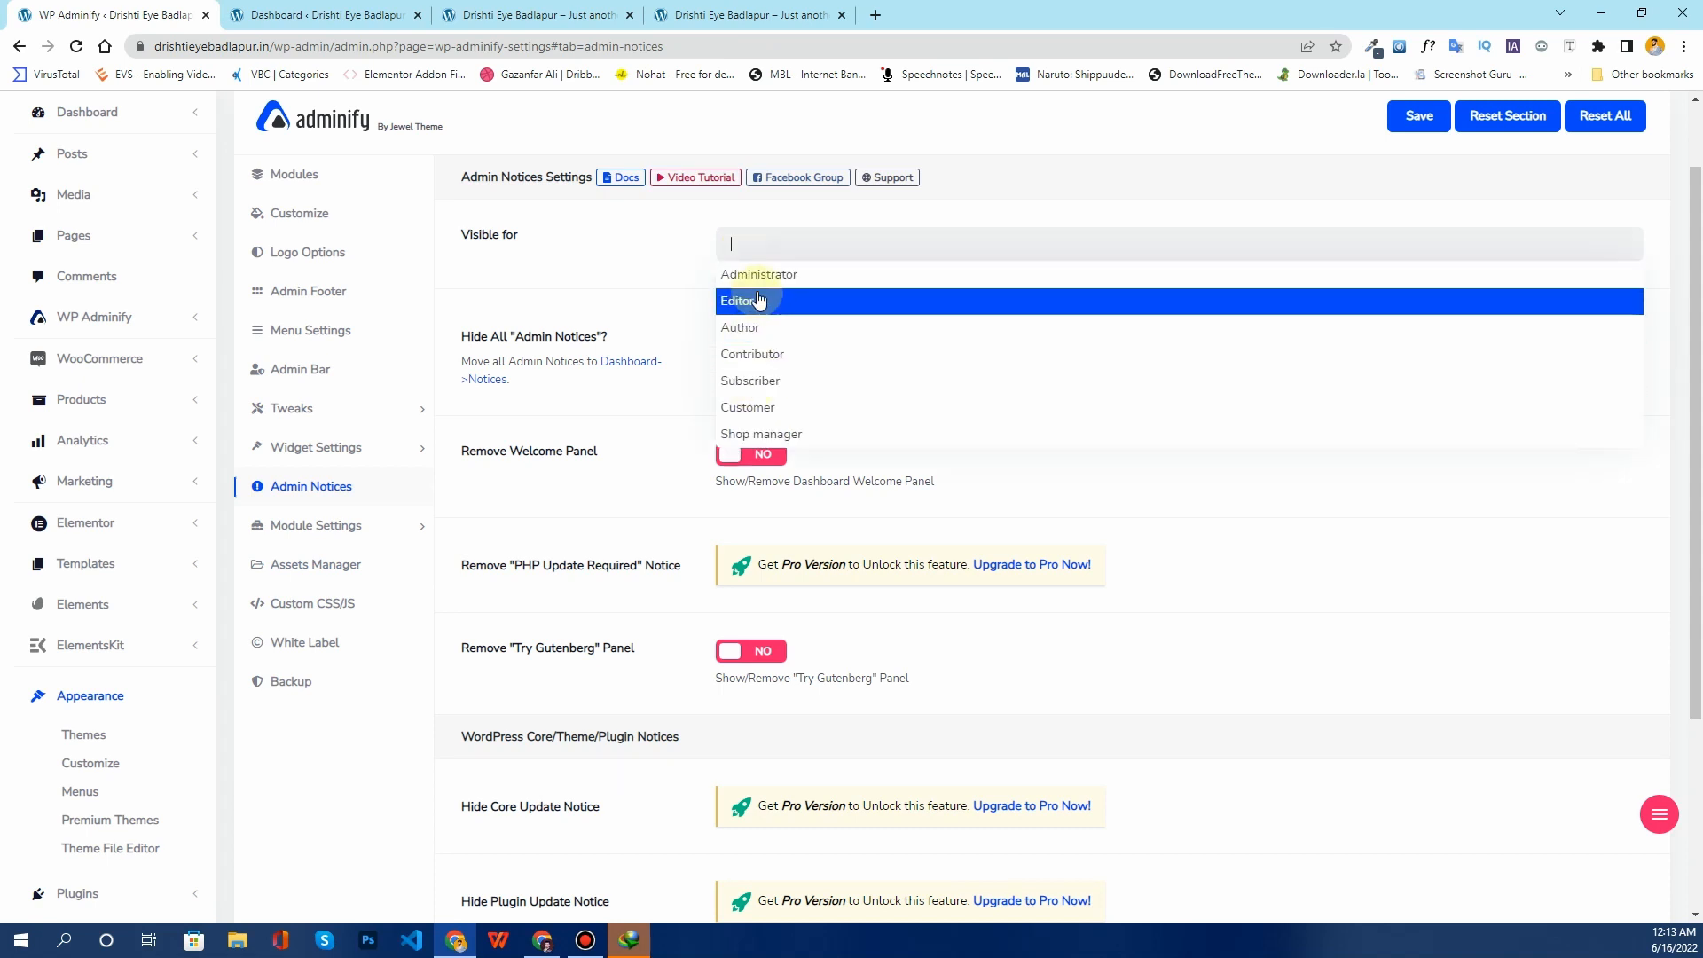
pyautogui.click(624, 264)
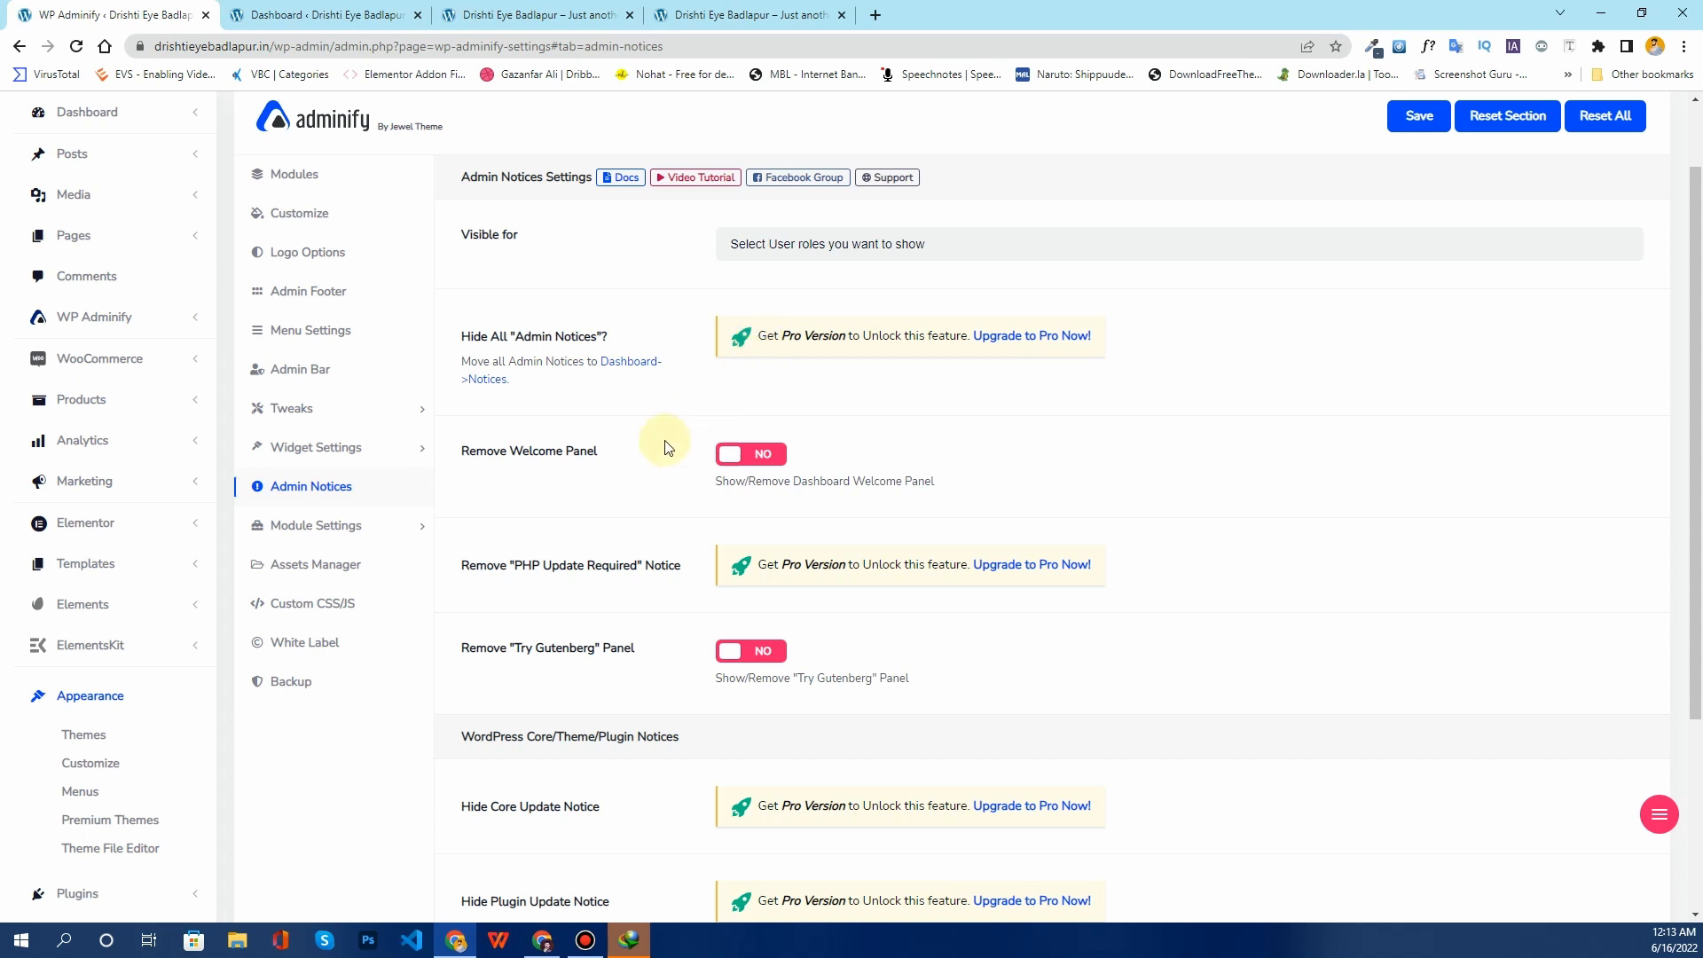
pyautogui.scroll(-1, 667, 446)
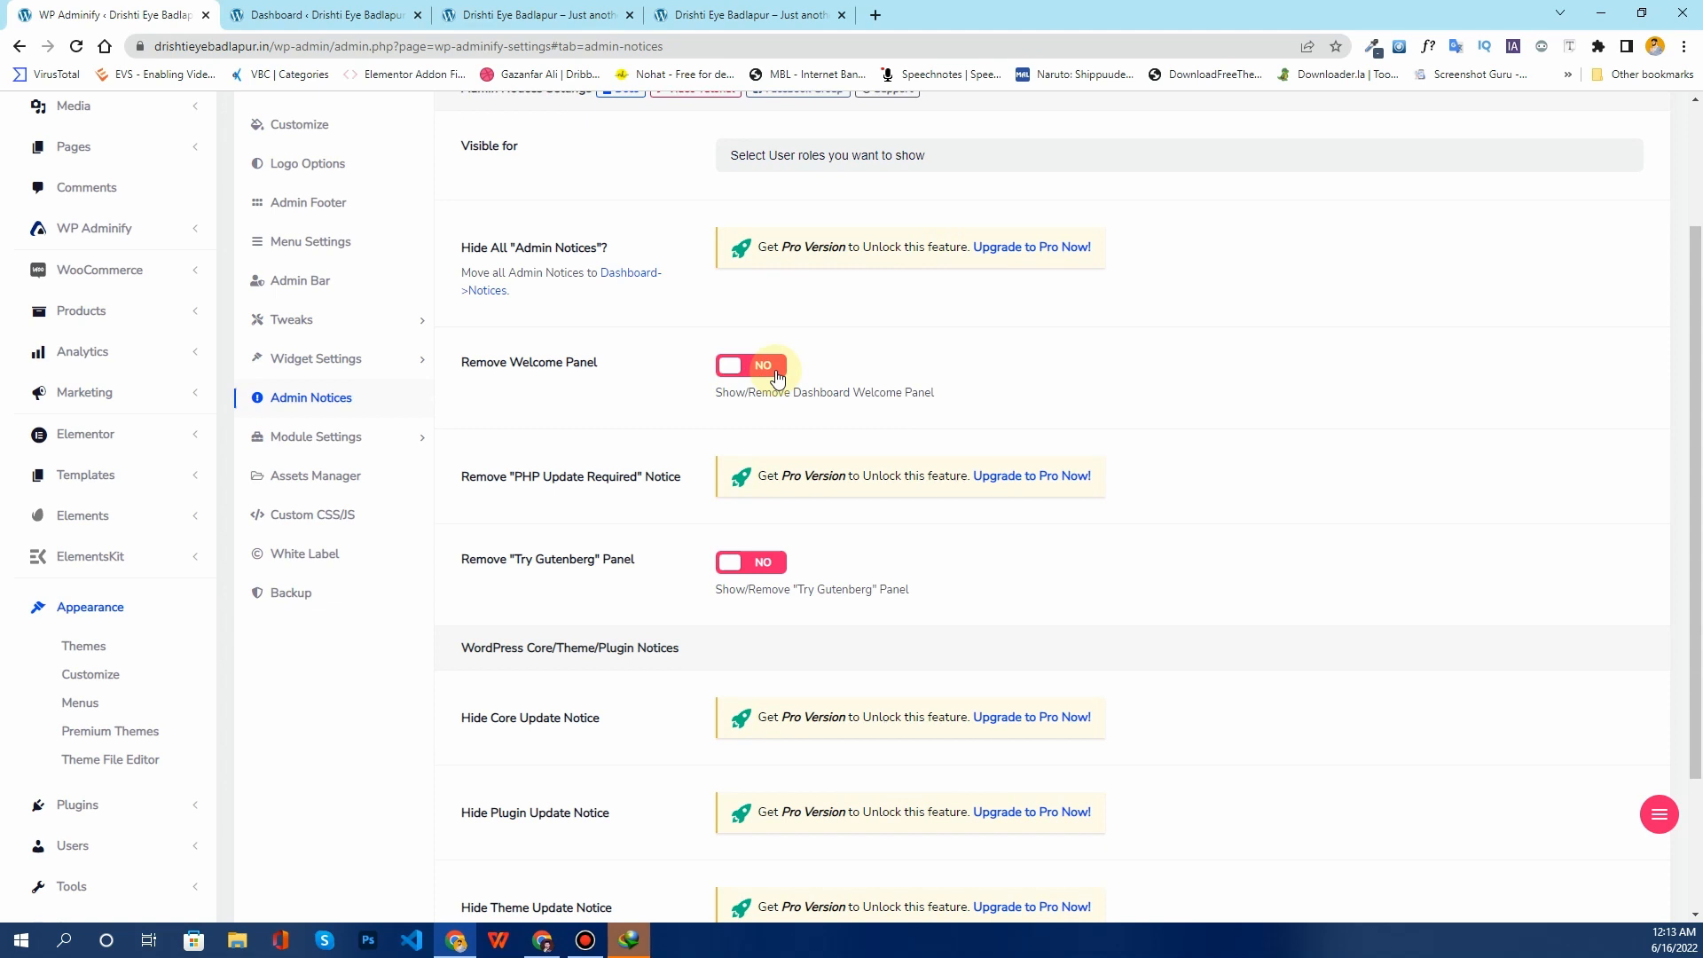
pyautogui.scroll(-1, 776, 390)
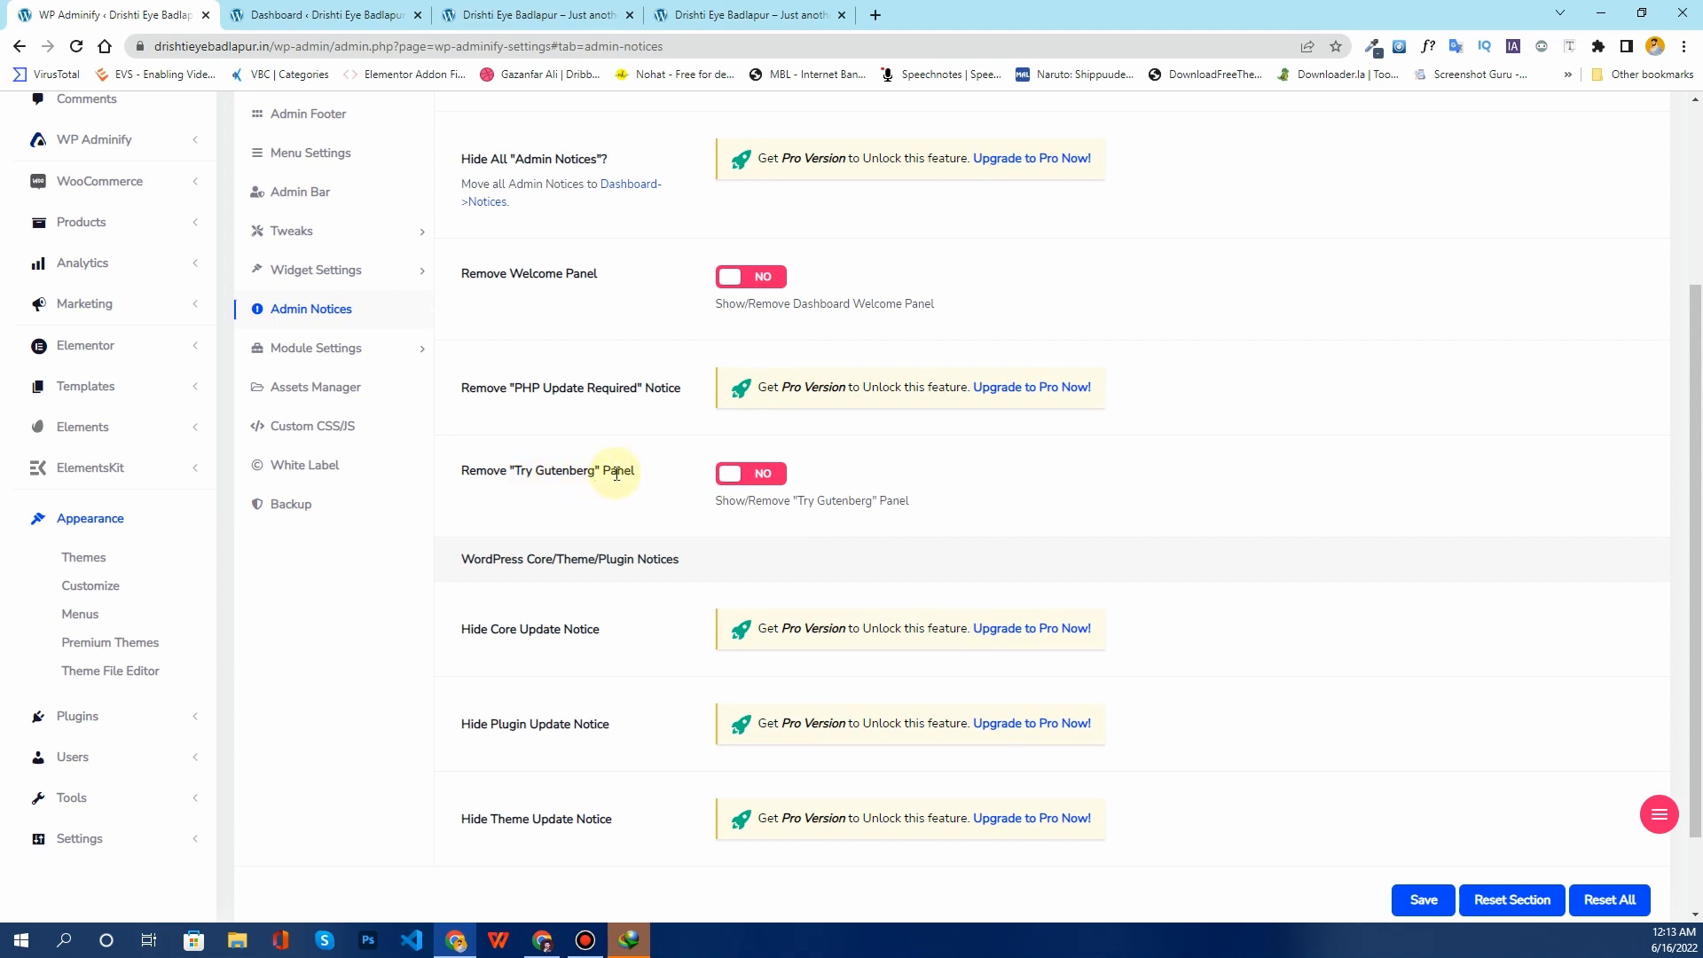
pyautogui.click(745, 478)
pyautogui.click(1423, 901)
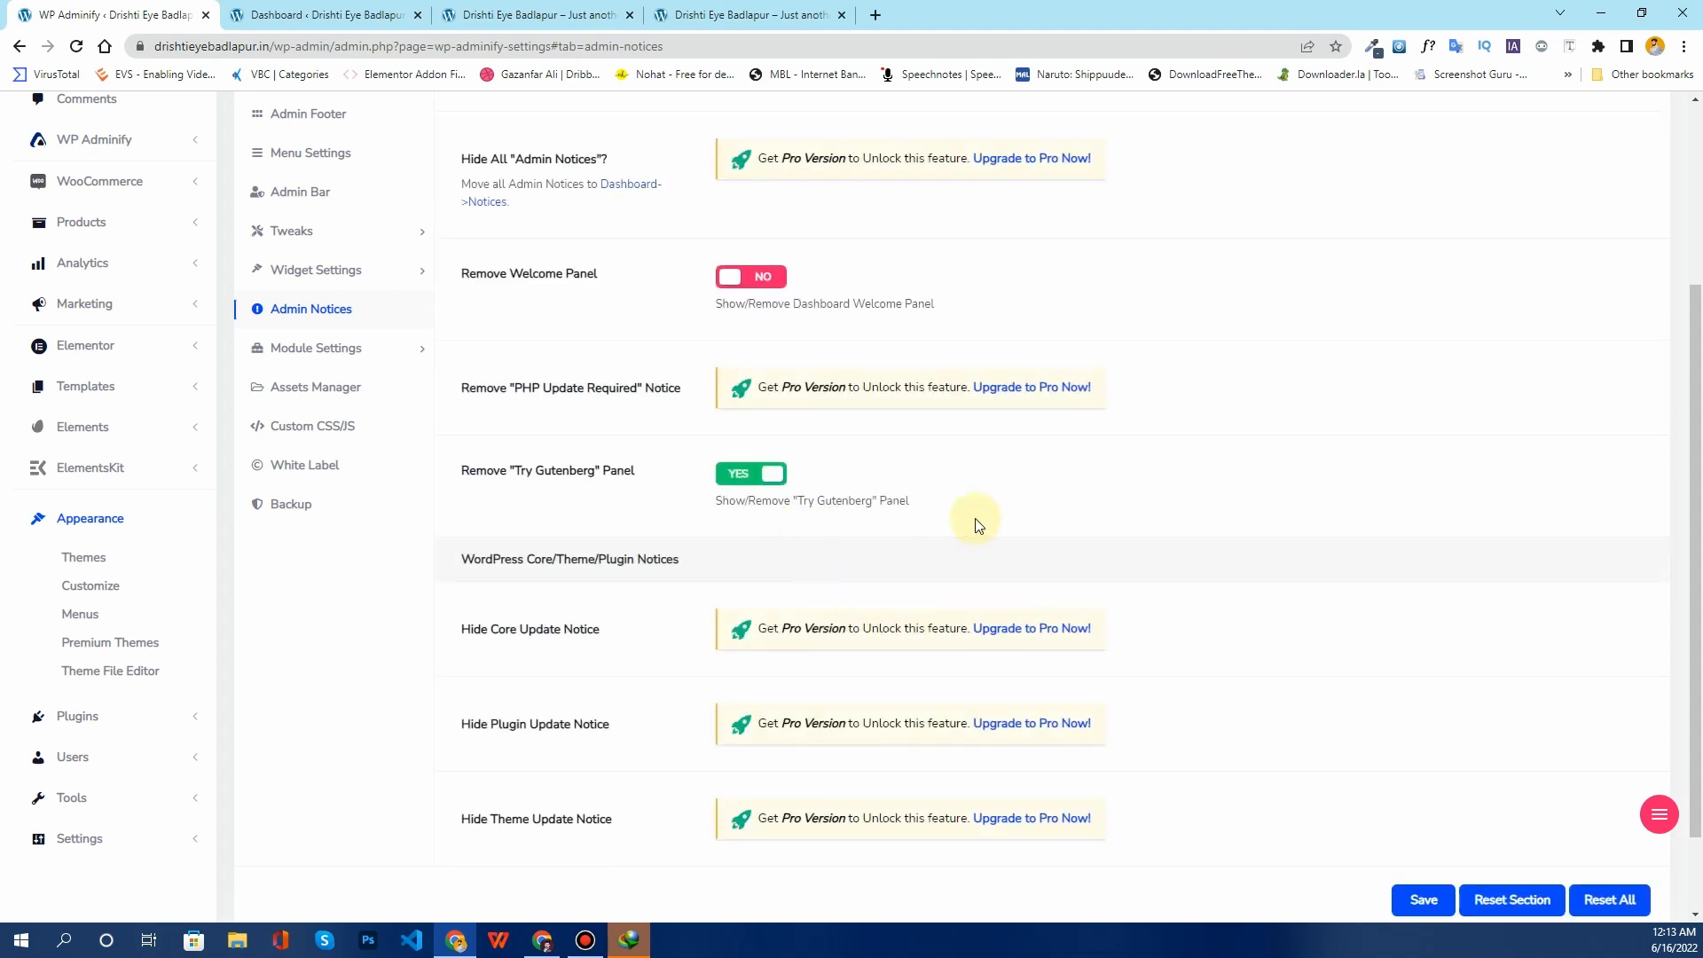
# Step: Open a new page in the block editor, review its Template, Permalink, Featured image and Page Attributes settings, and return to the dashboard
pyautogui.click(532, 15)
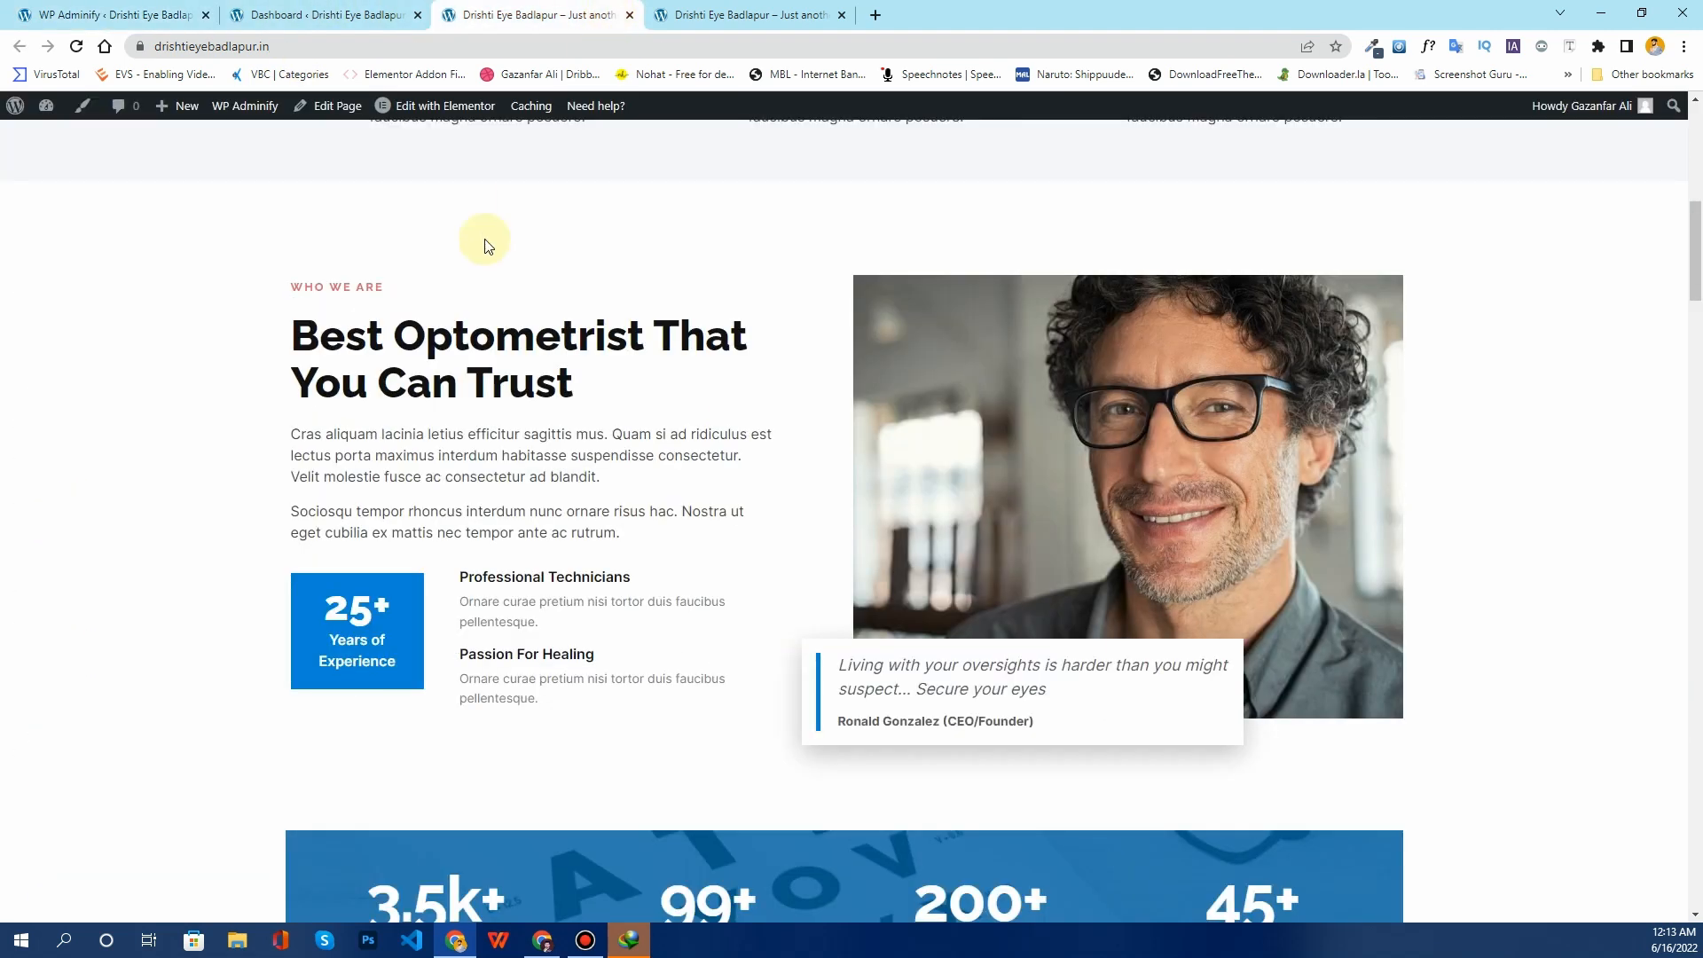
pyautogui.click(328, 15)
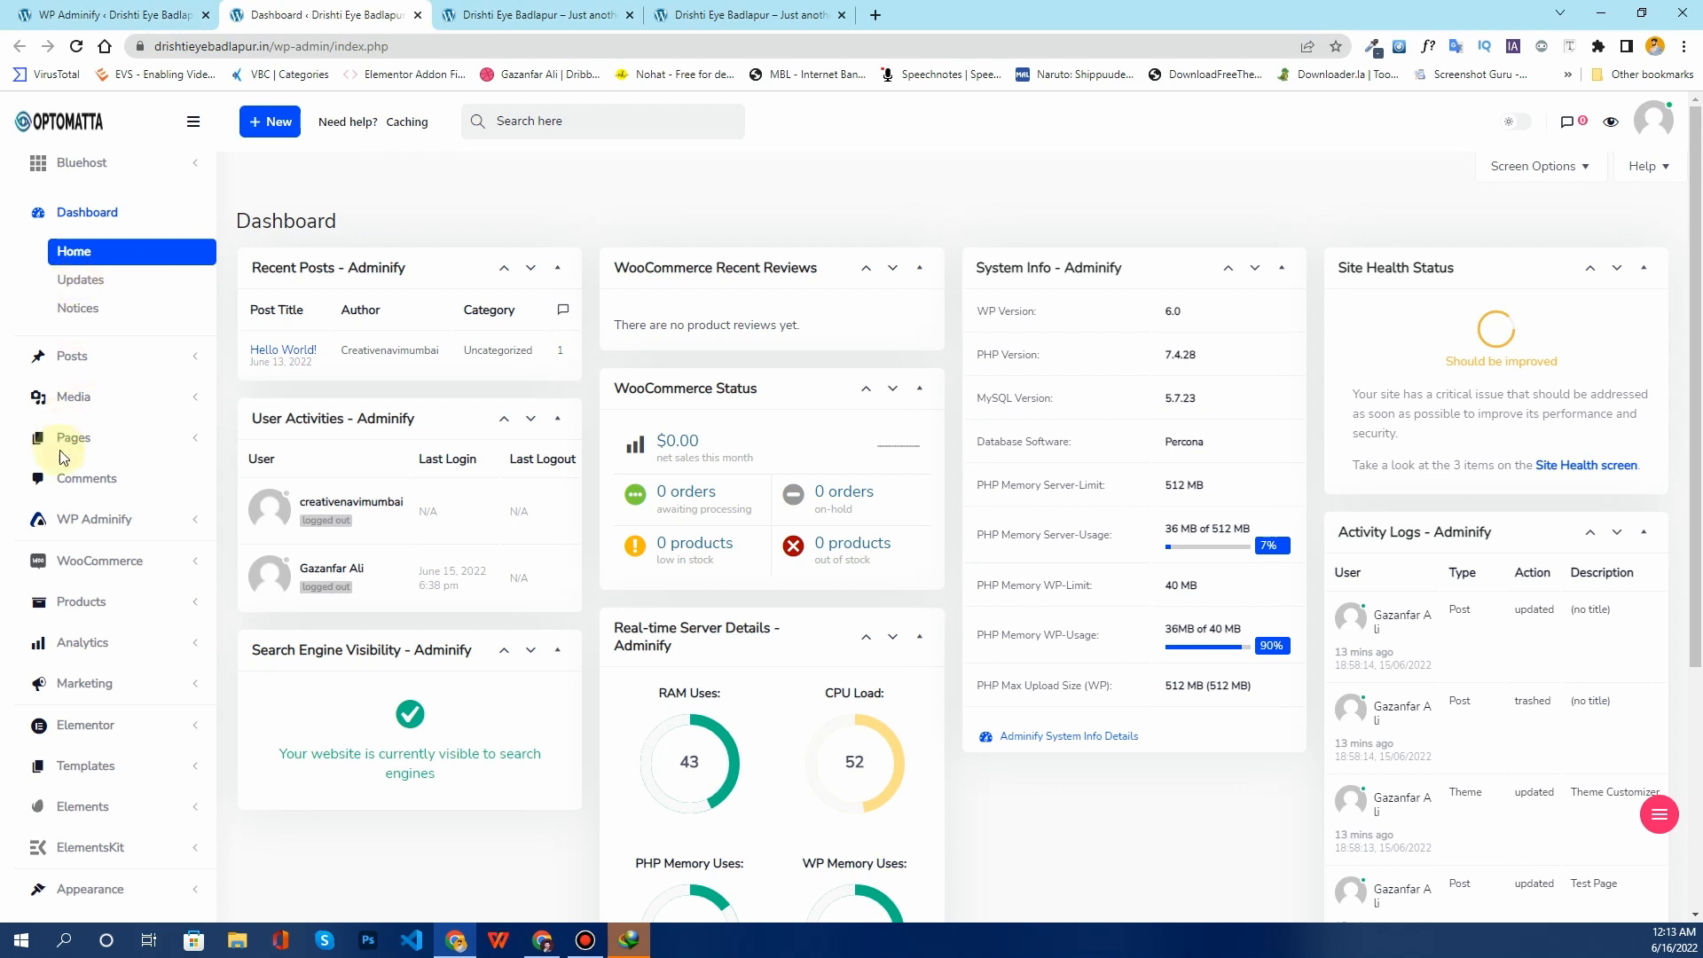
pyautogui.click(104, 444)
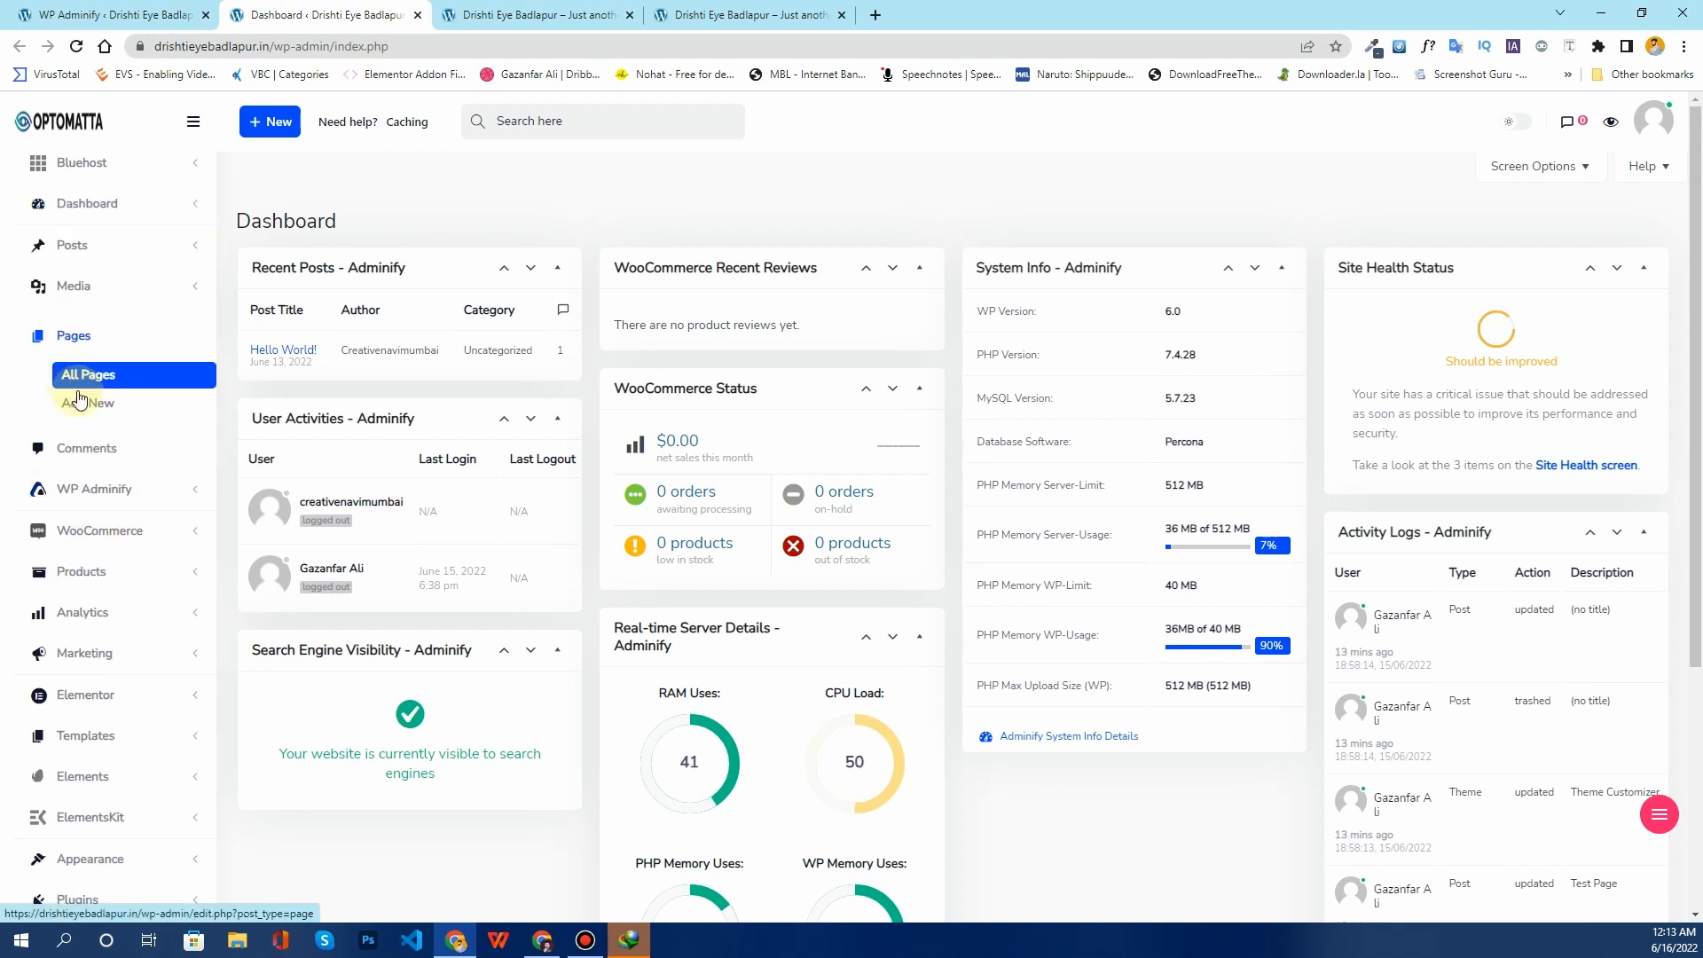
pyautogui.click(133, 409)
pyautogui.rightClick(133, 413)
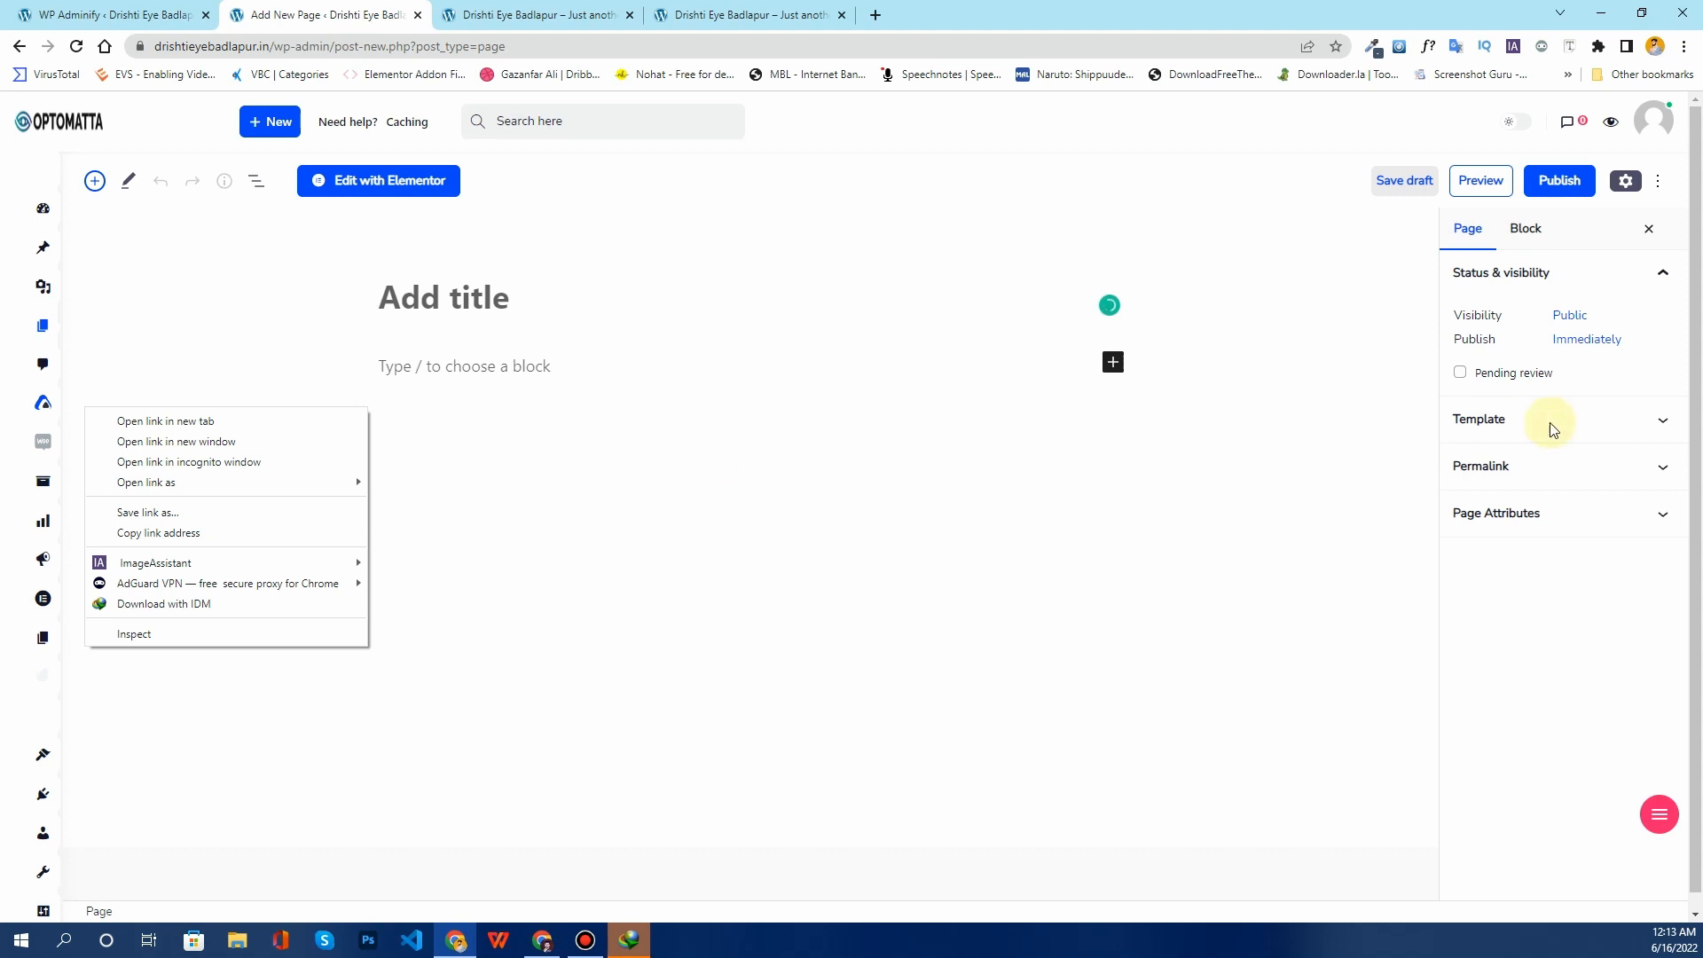
pyautogui.click(1552, 486)
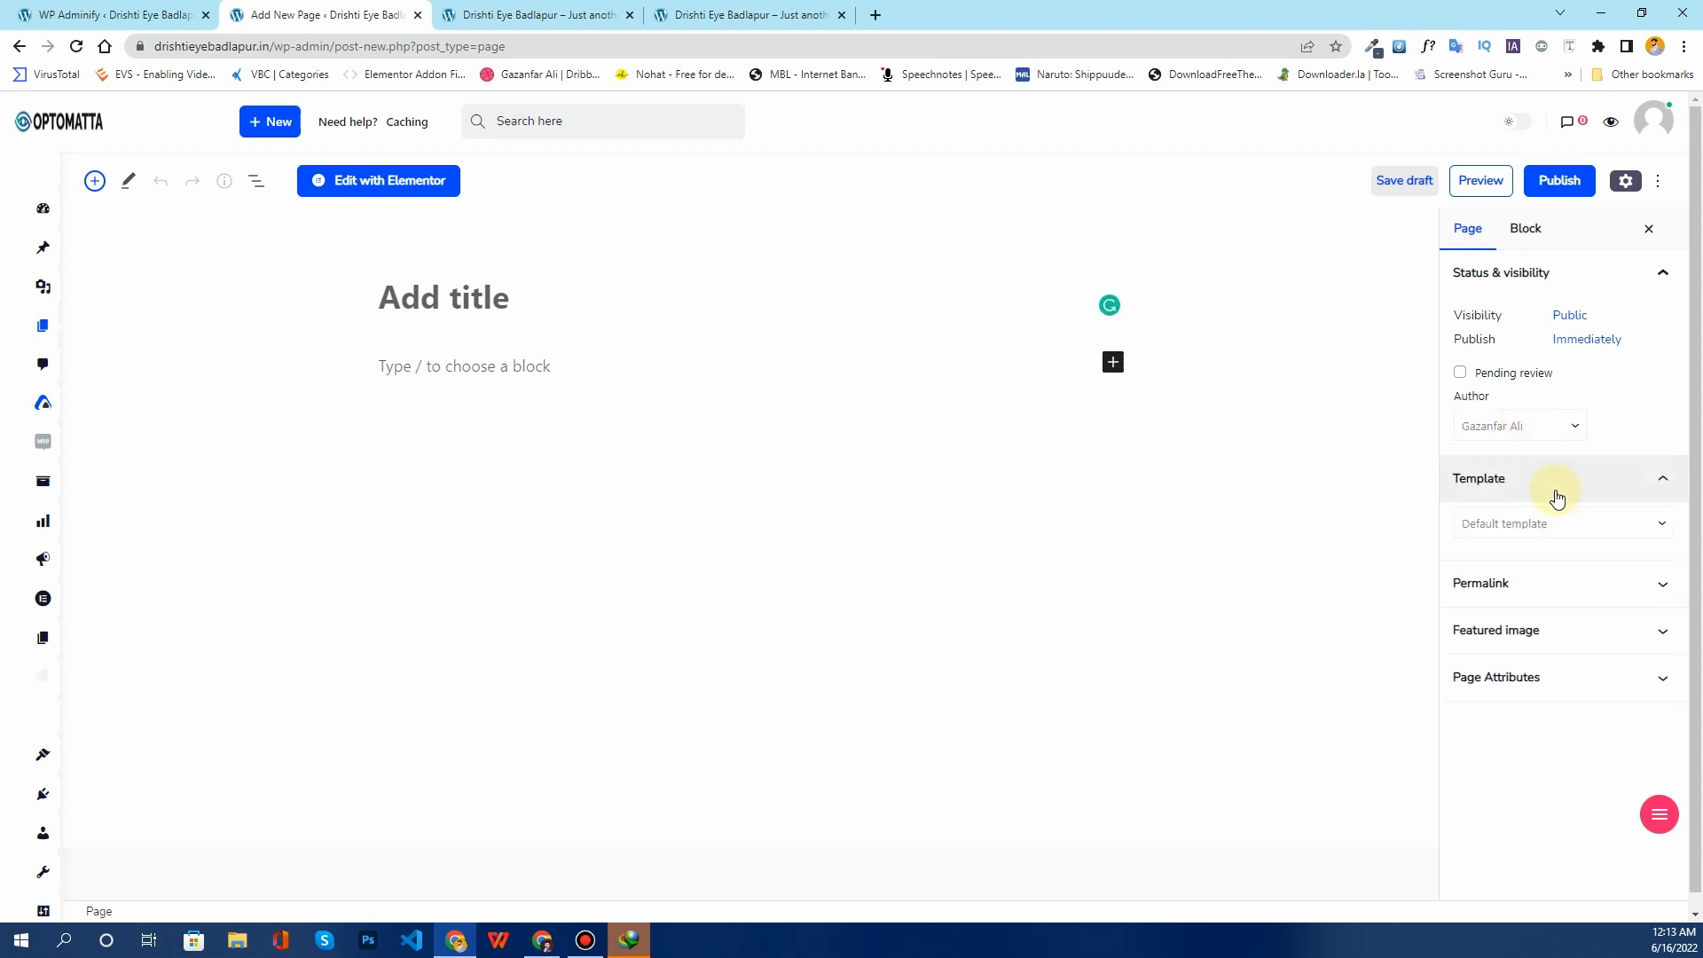
pyautogui.click(1572, 580)
pyautogui.scroll(-1, 1520, 635)
pyautogui.click(1507, 798)
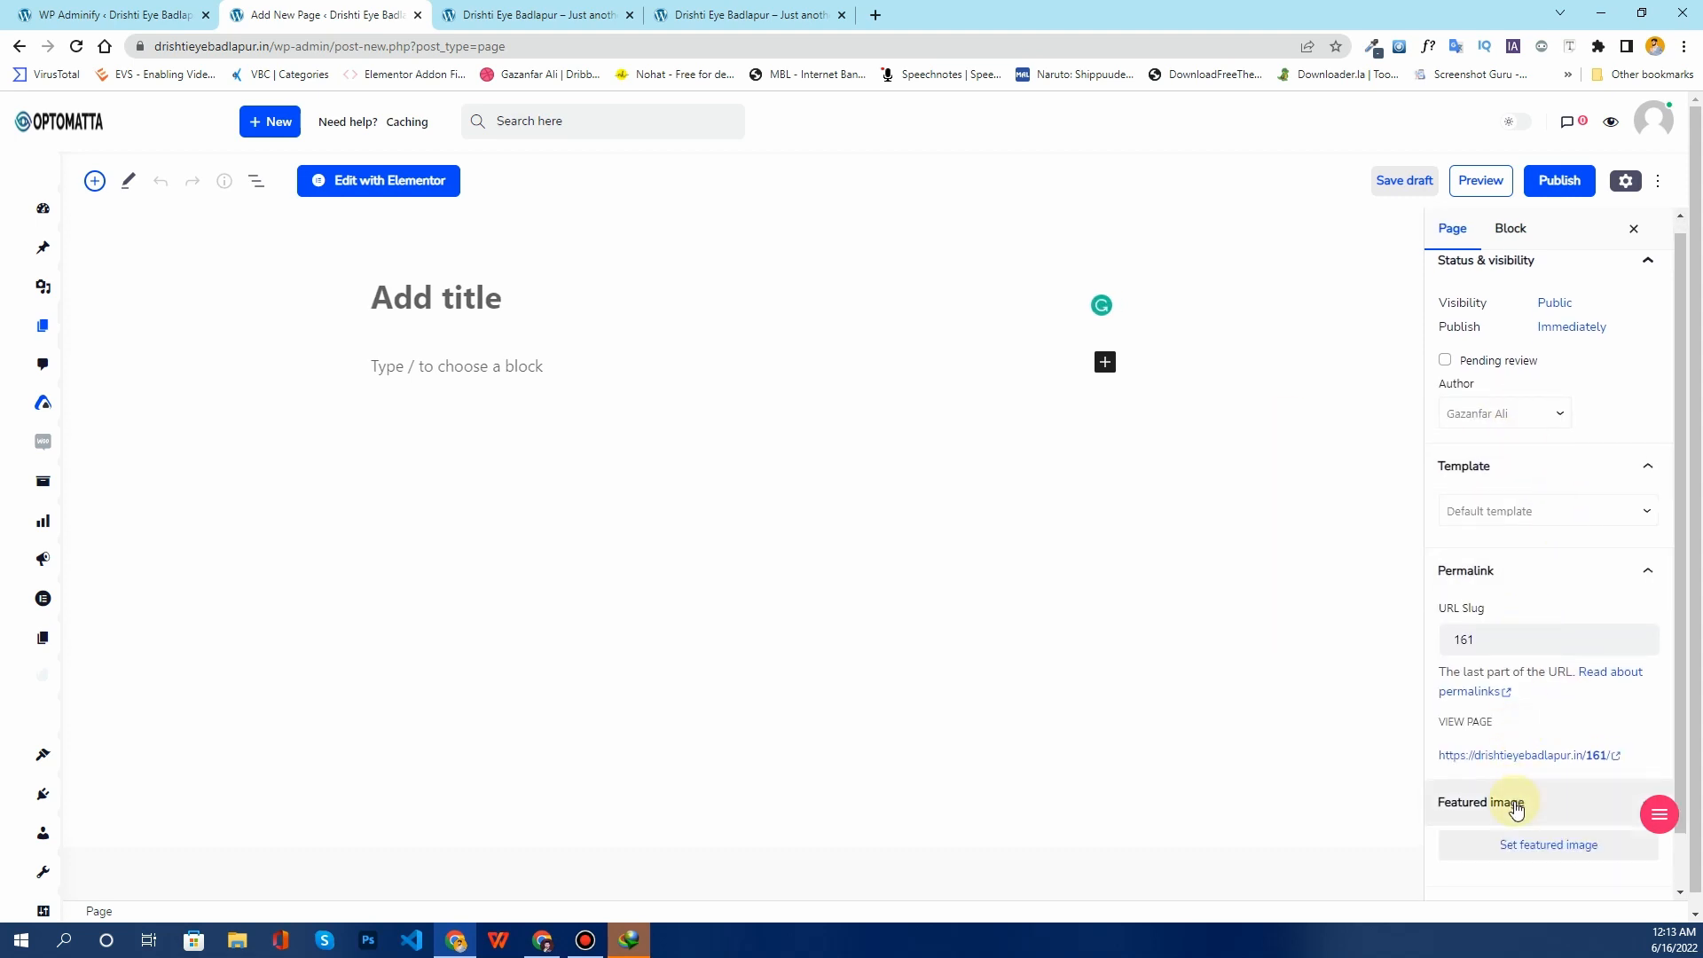
pyautogui.scroll(-2, 1537, 655)
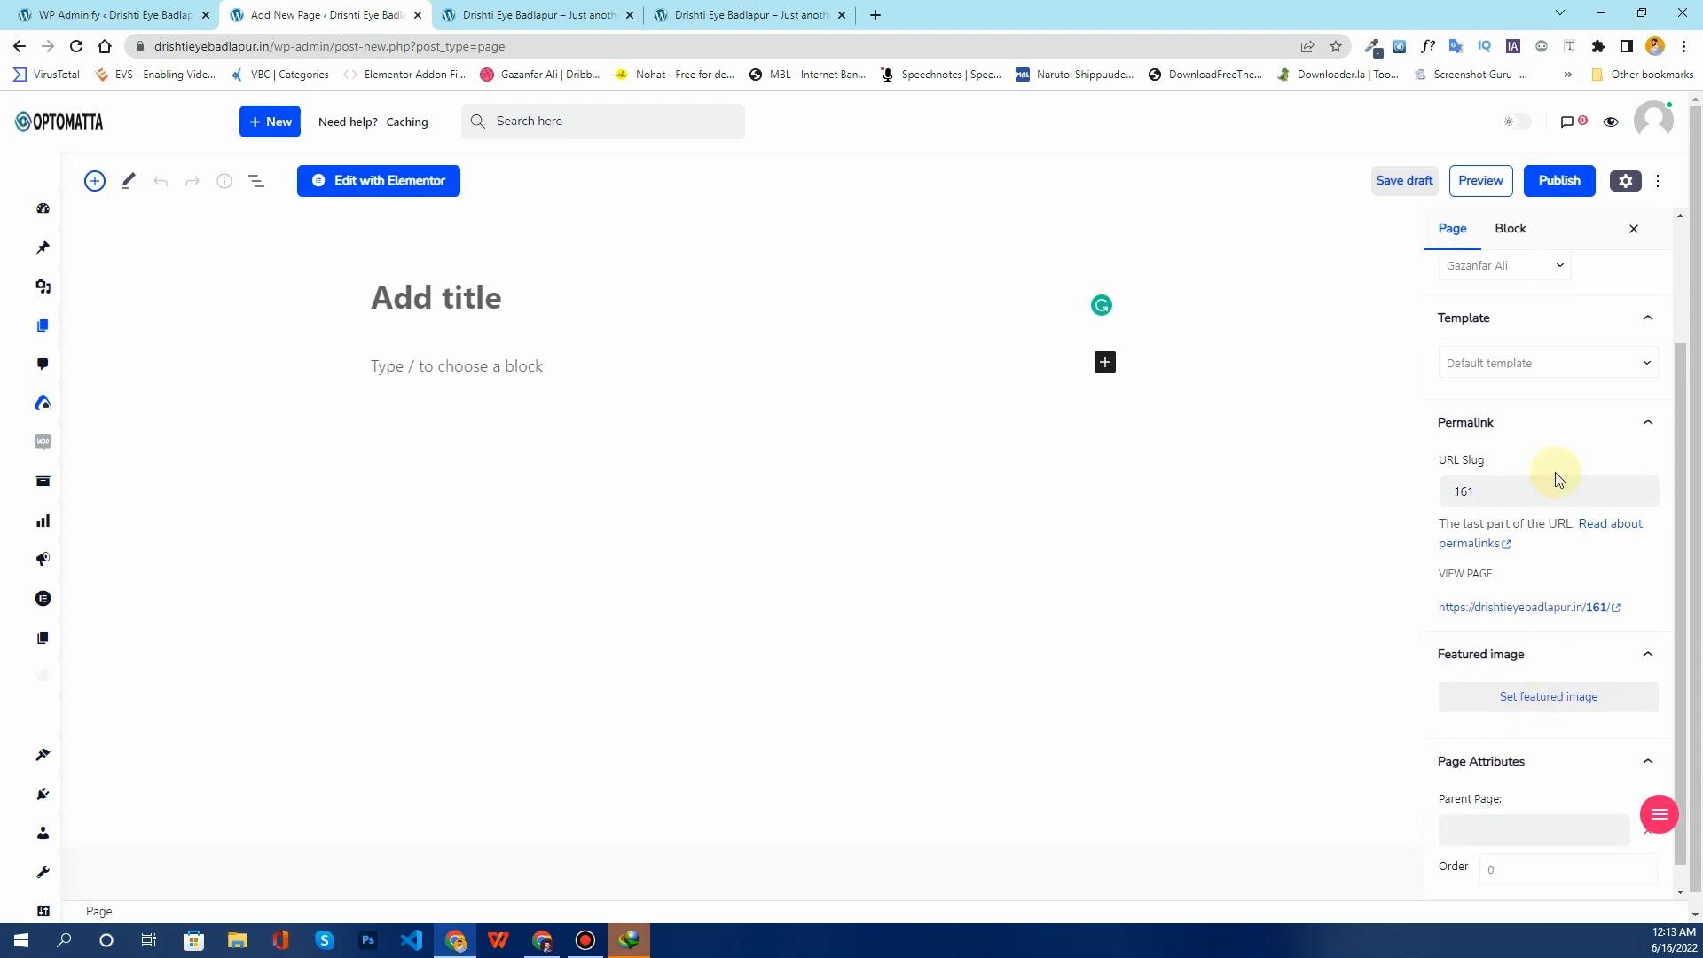
pyautogui.click(20, 46)
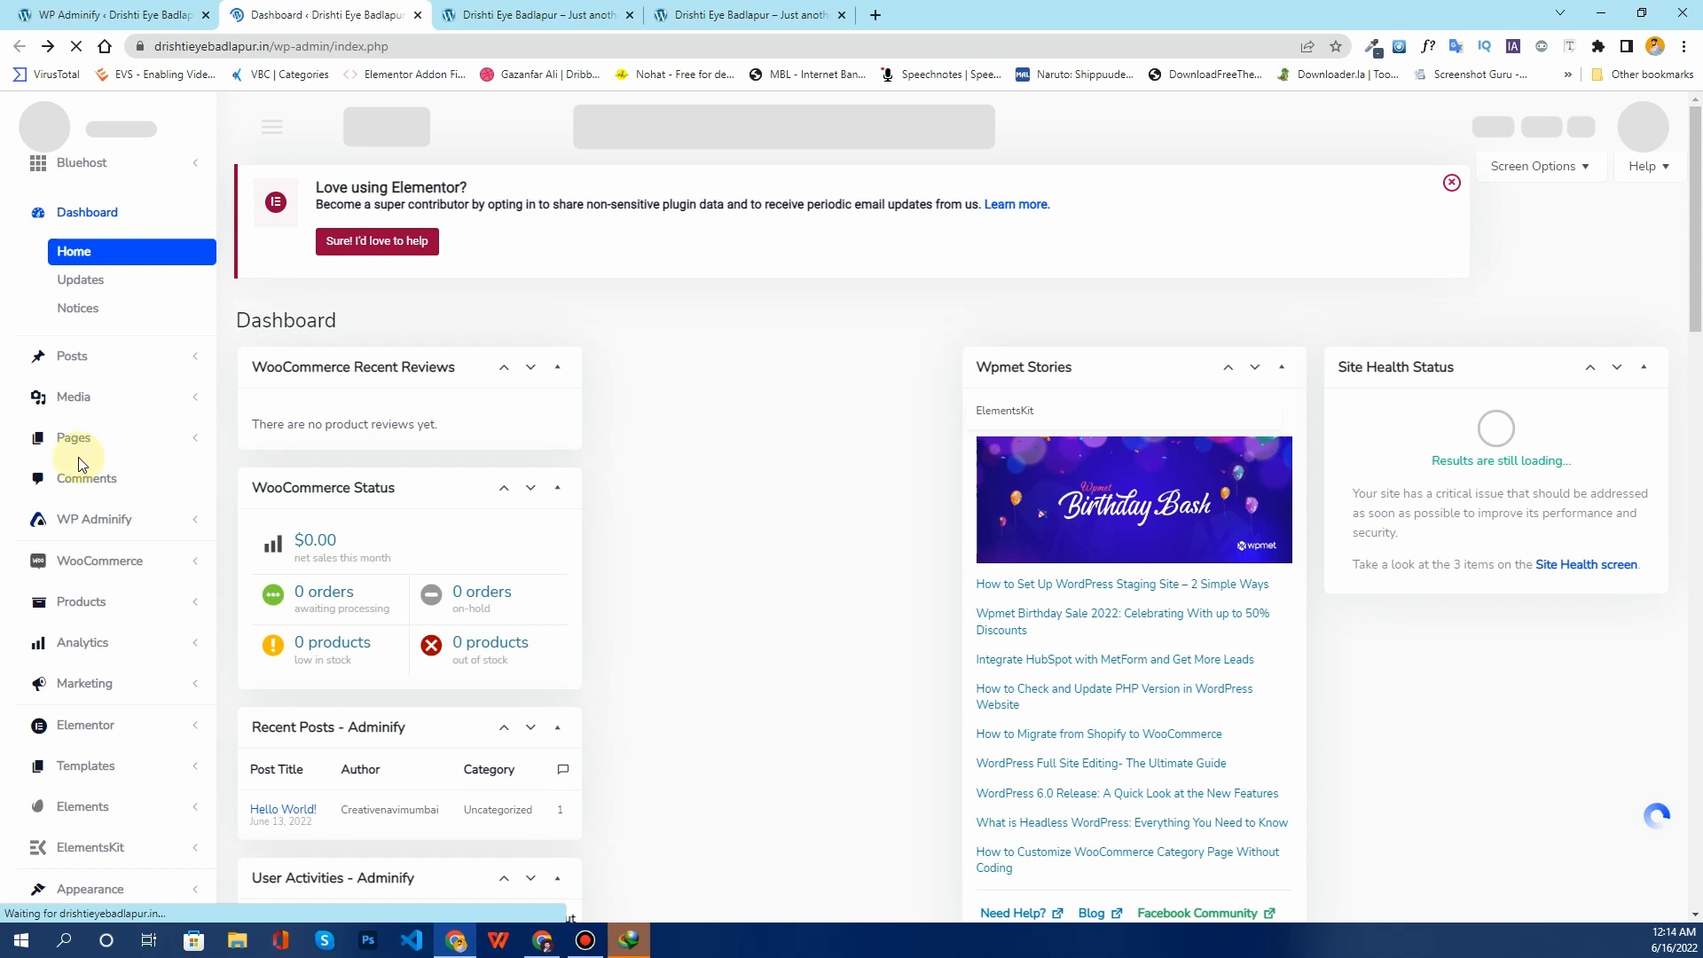
# Step: Open the Folders settings within WP Adminify's Module Settings
pyautogui.scroll(-2, 113, 556)
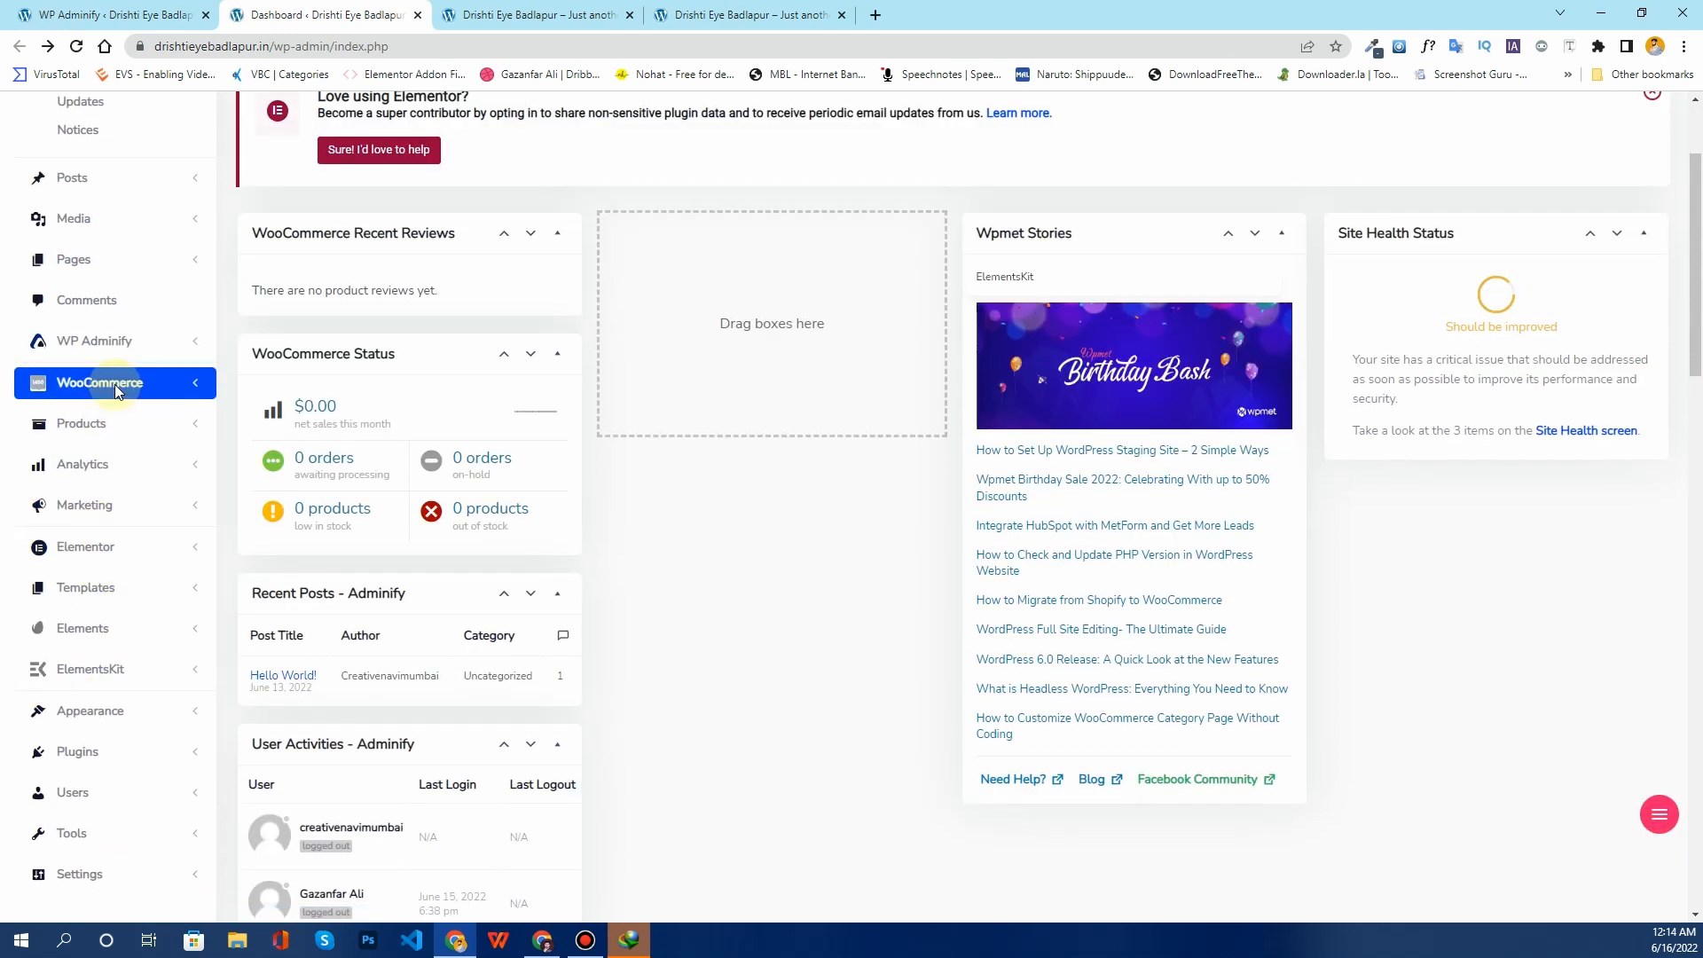
pyautogui.scroll(-3, 114, 385)
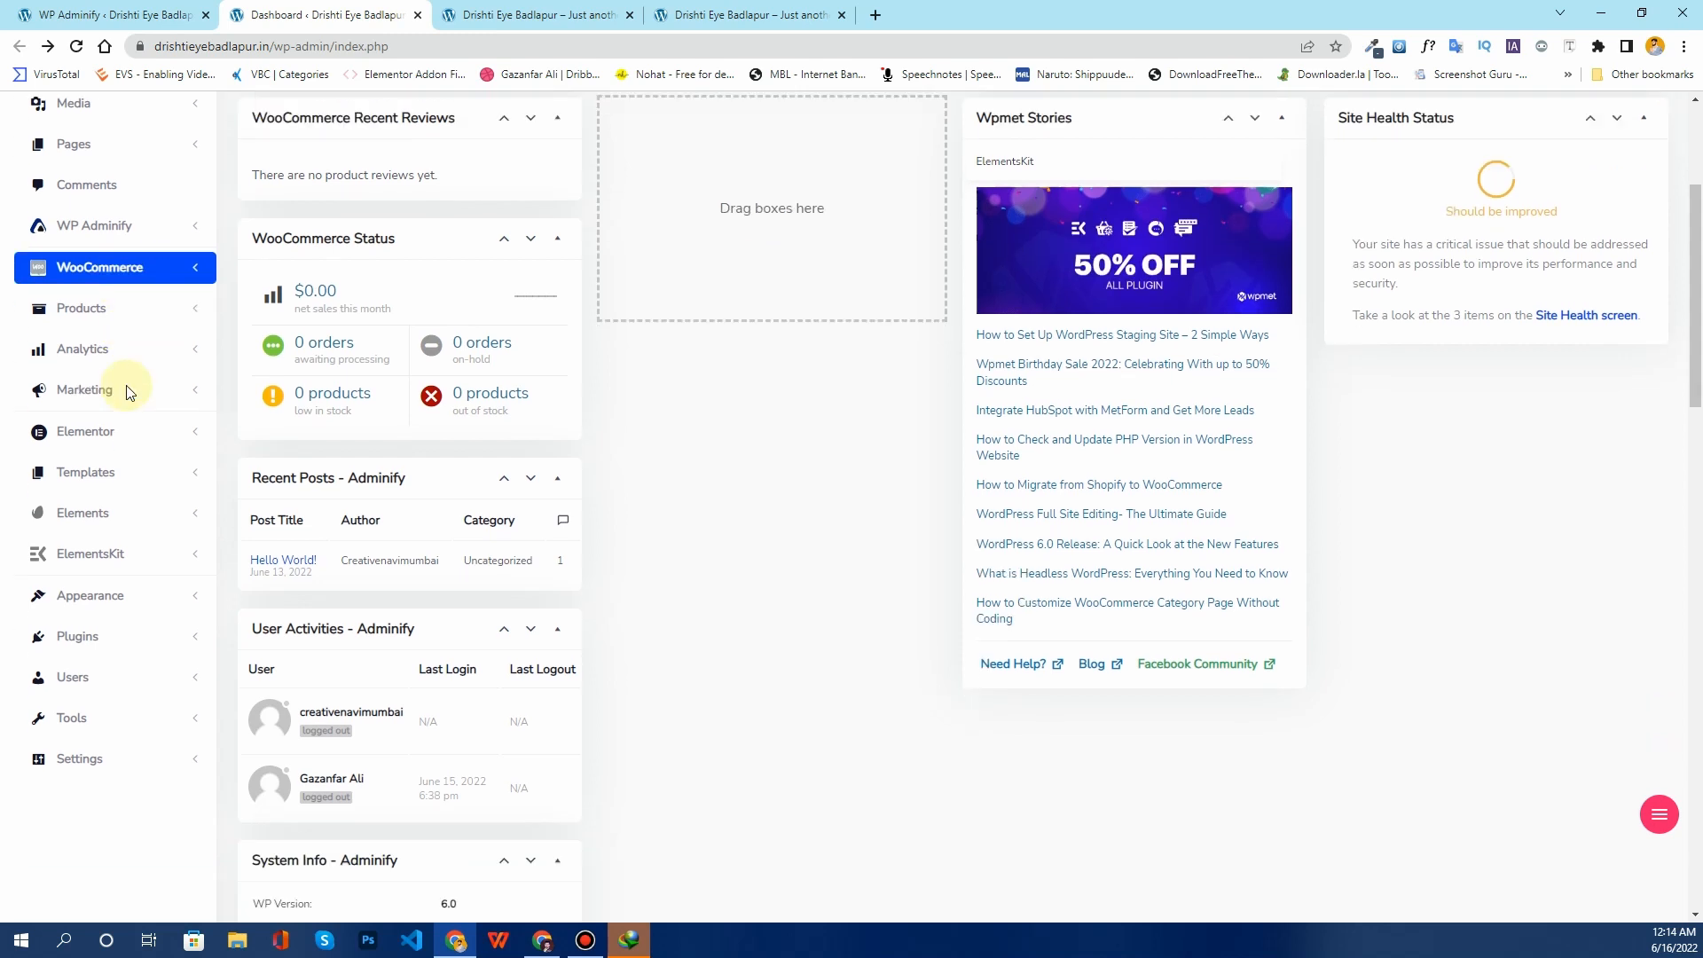
pyautogui.scroll(2, 97, 354)
pyautogui.click(64, 241)
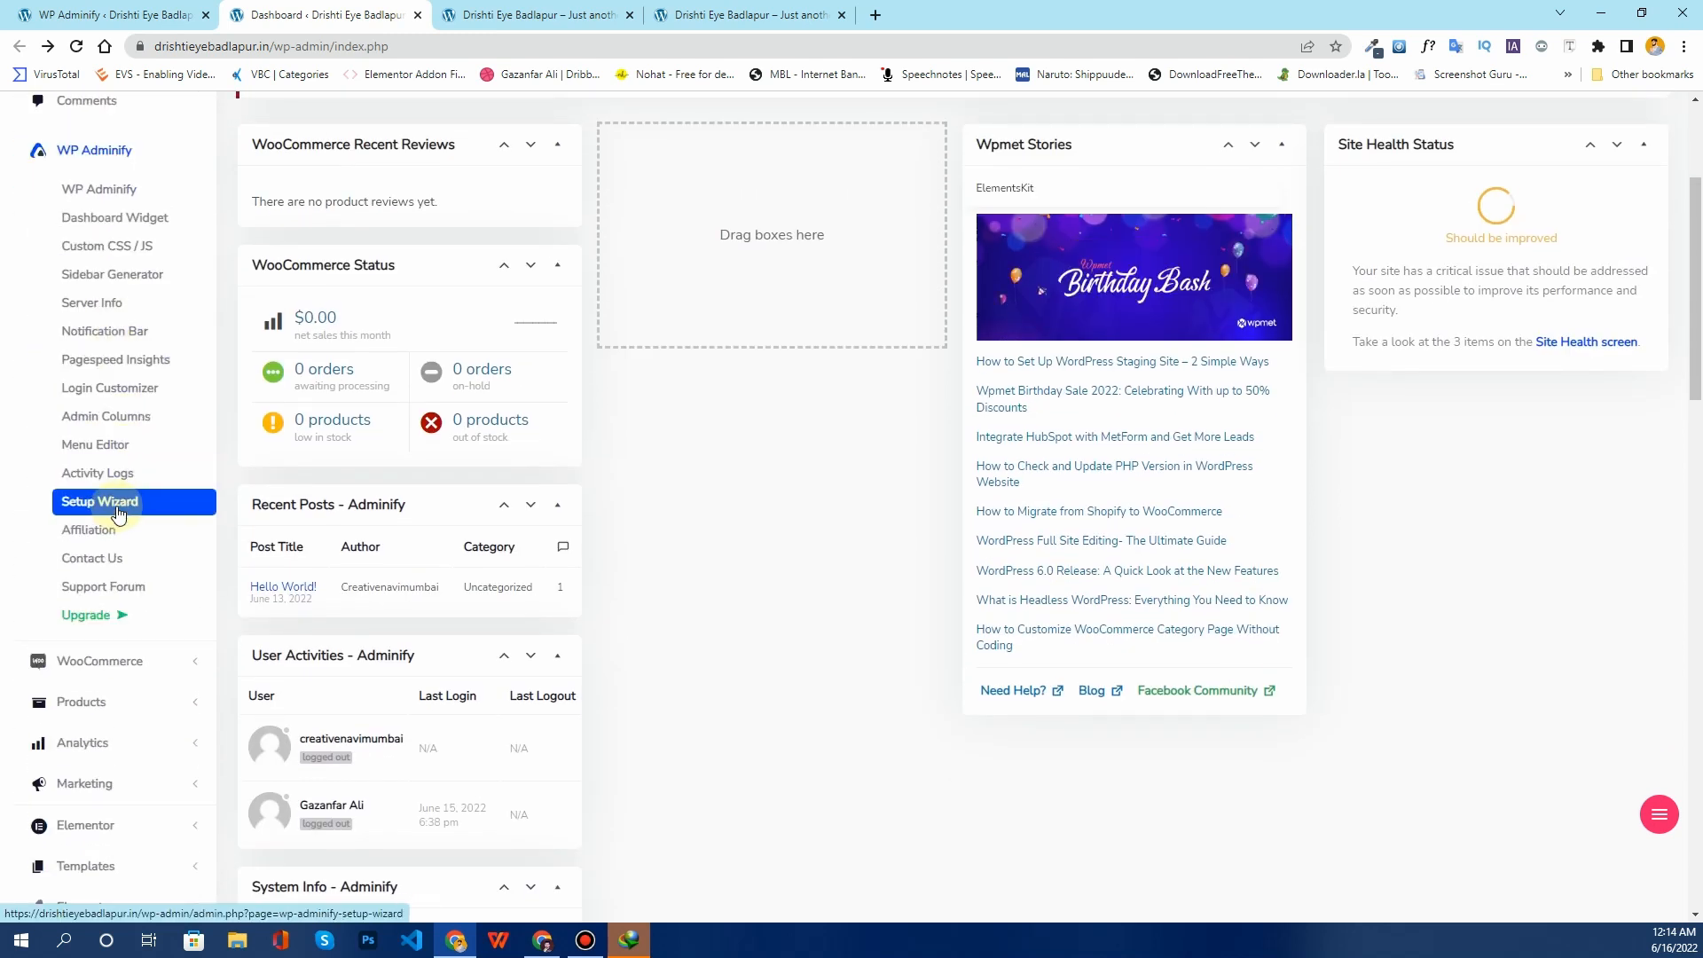
pyautogui.click(113, 199)
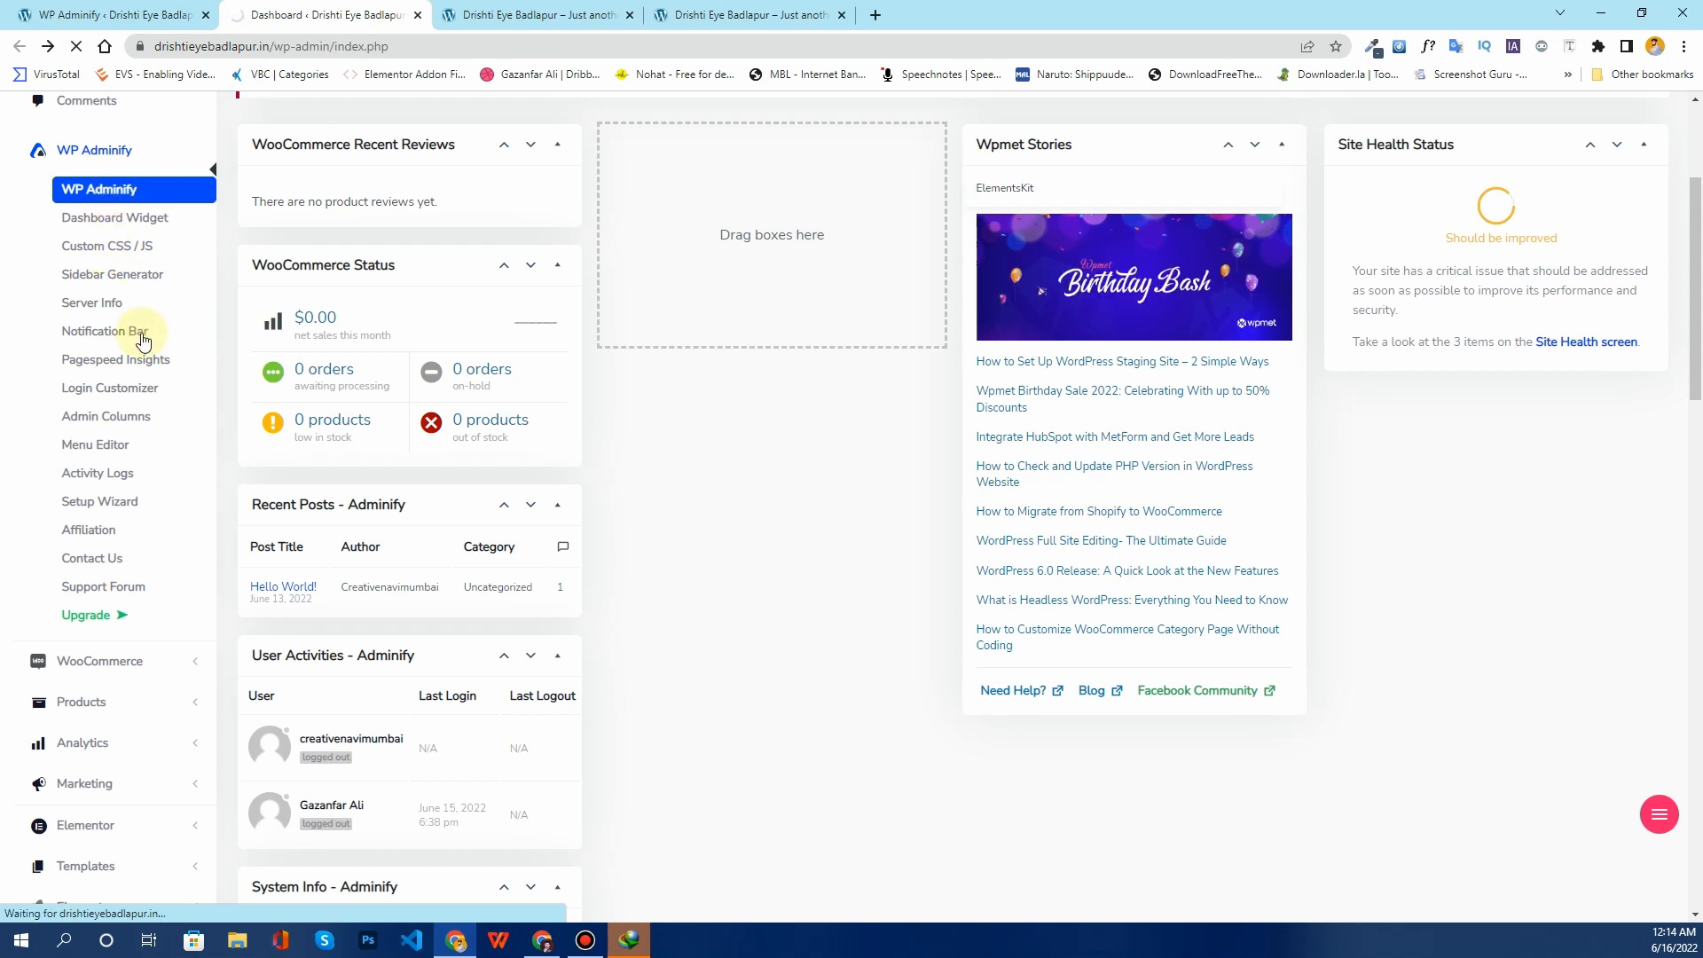
pyautogui.scroll(-2, 455, 397)
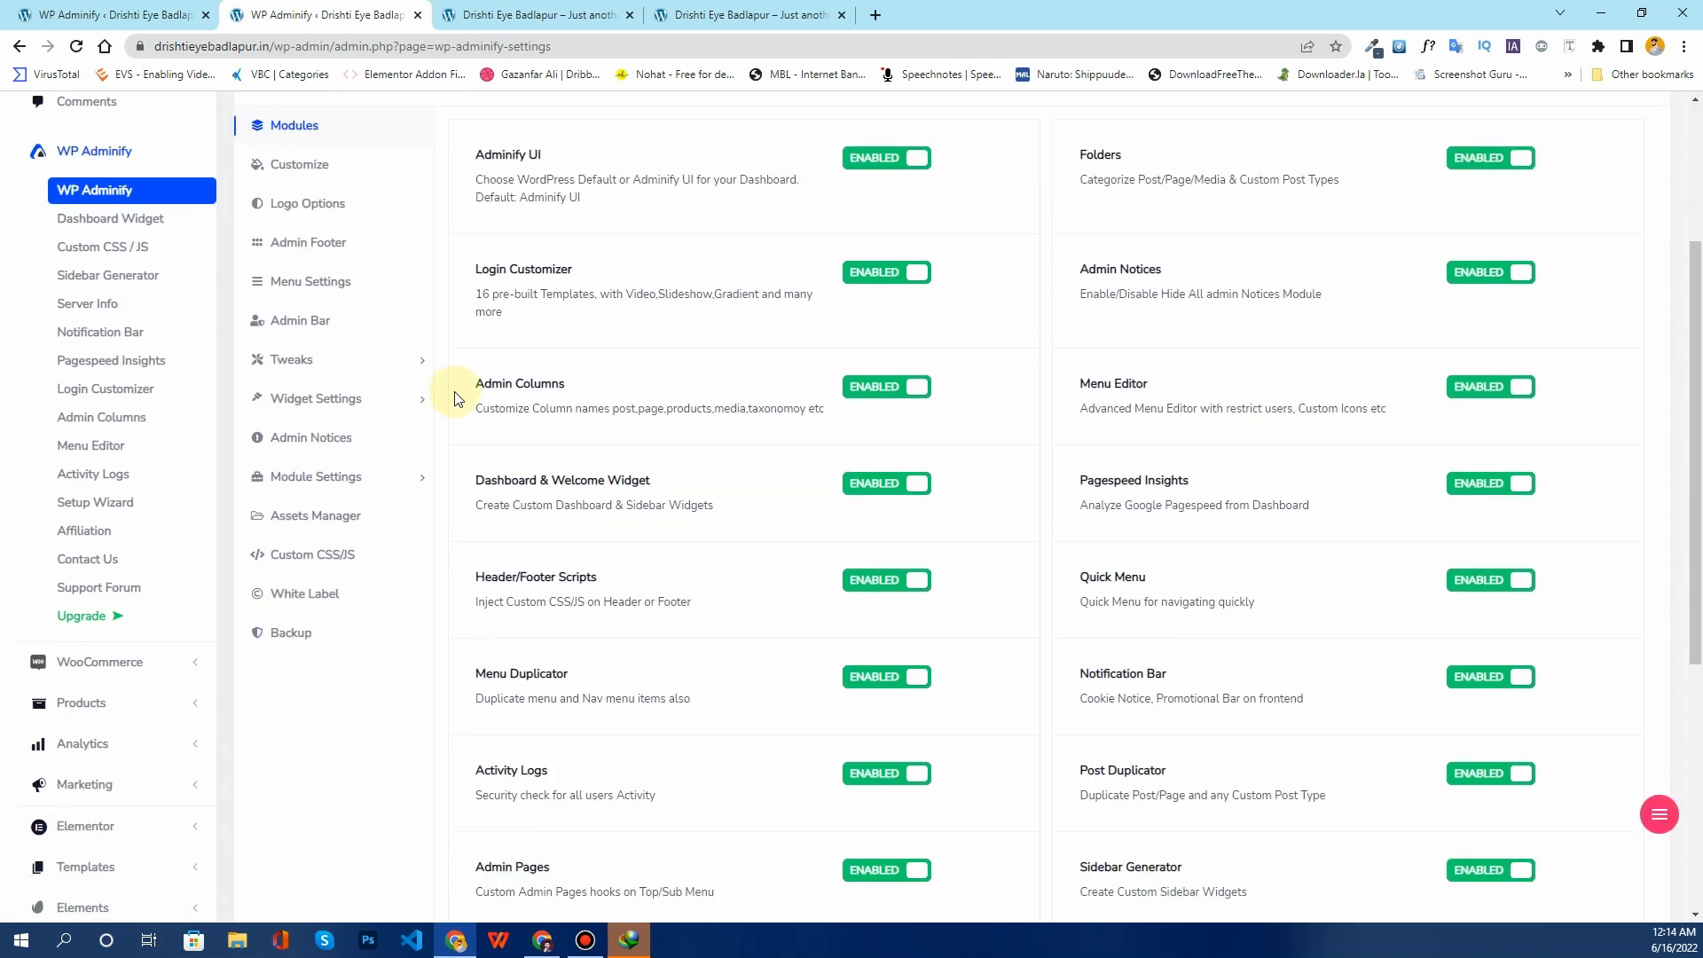
pyautogui.click(336, 476)
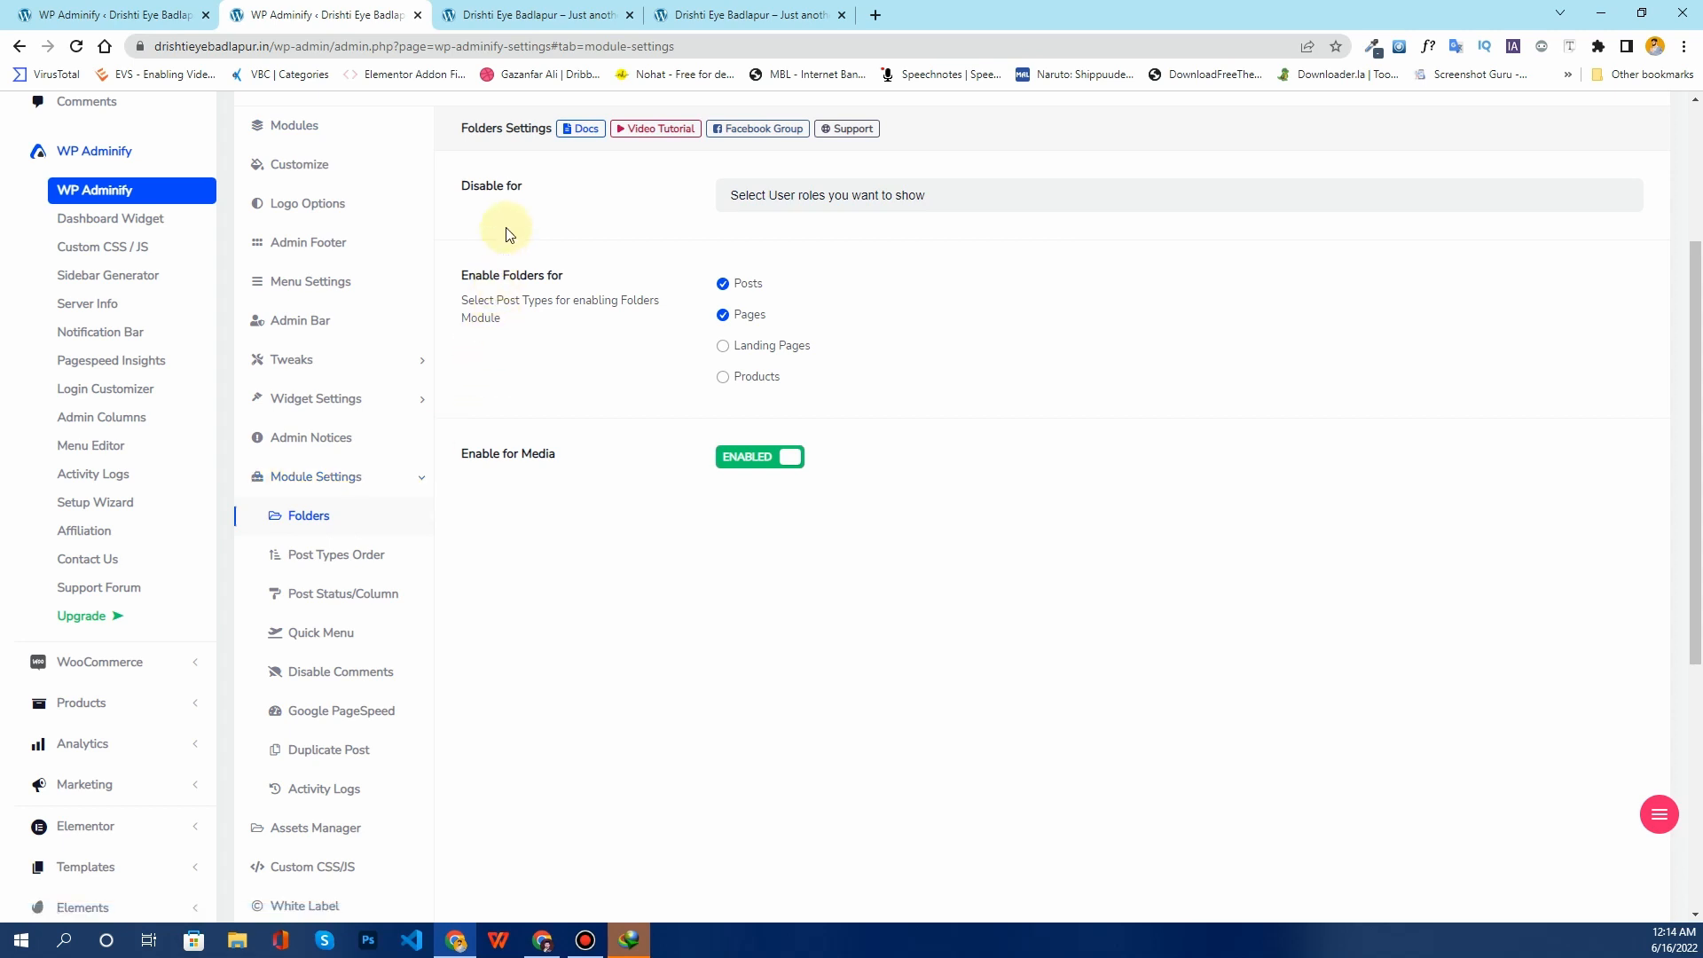
# Step: Review the Disable for user roles, turn off folders for Posts and Pages, and save the settings
pyautogui.click(804, 190)
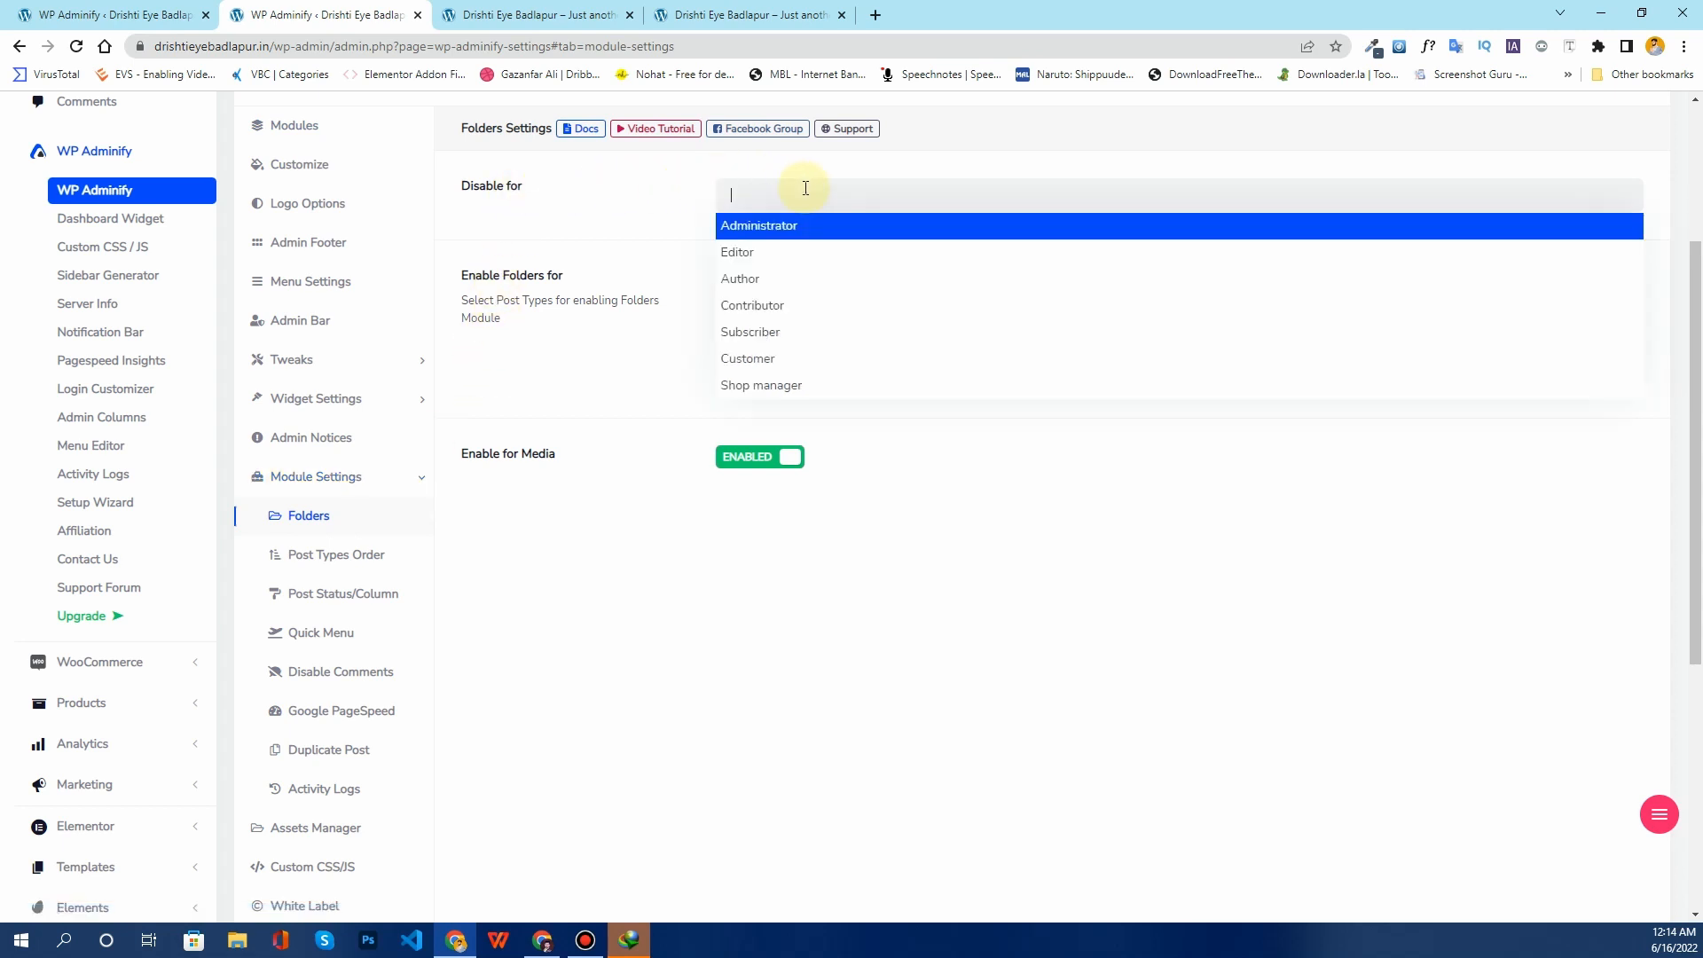
pyautogui.click(676, 228)
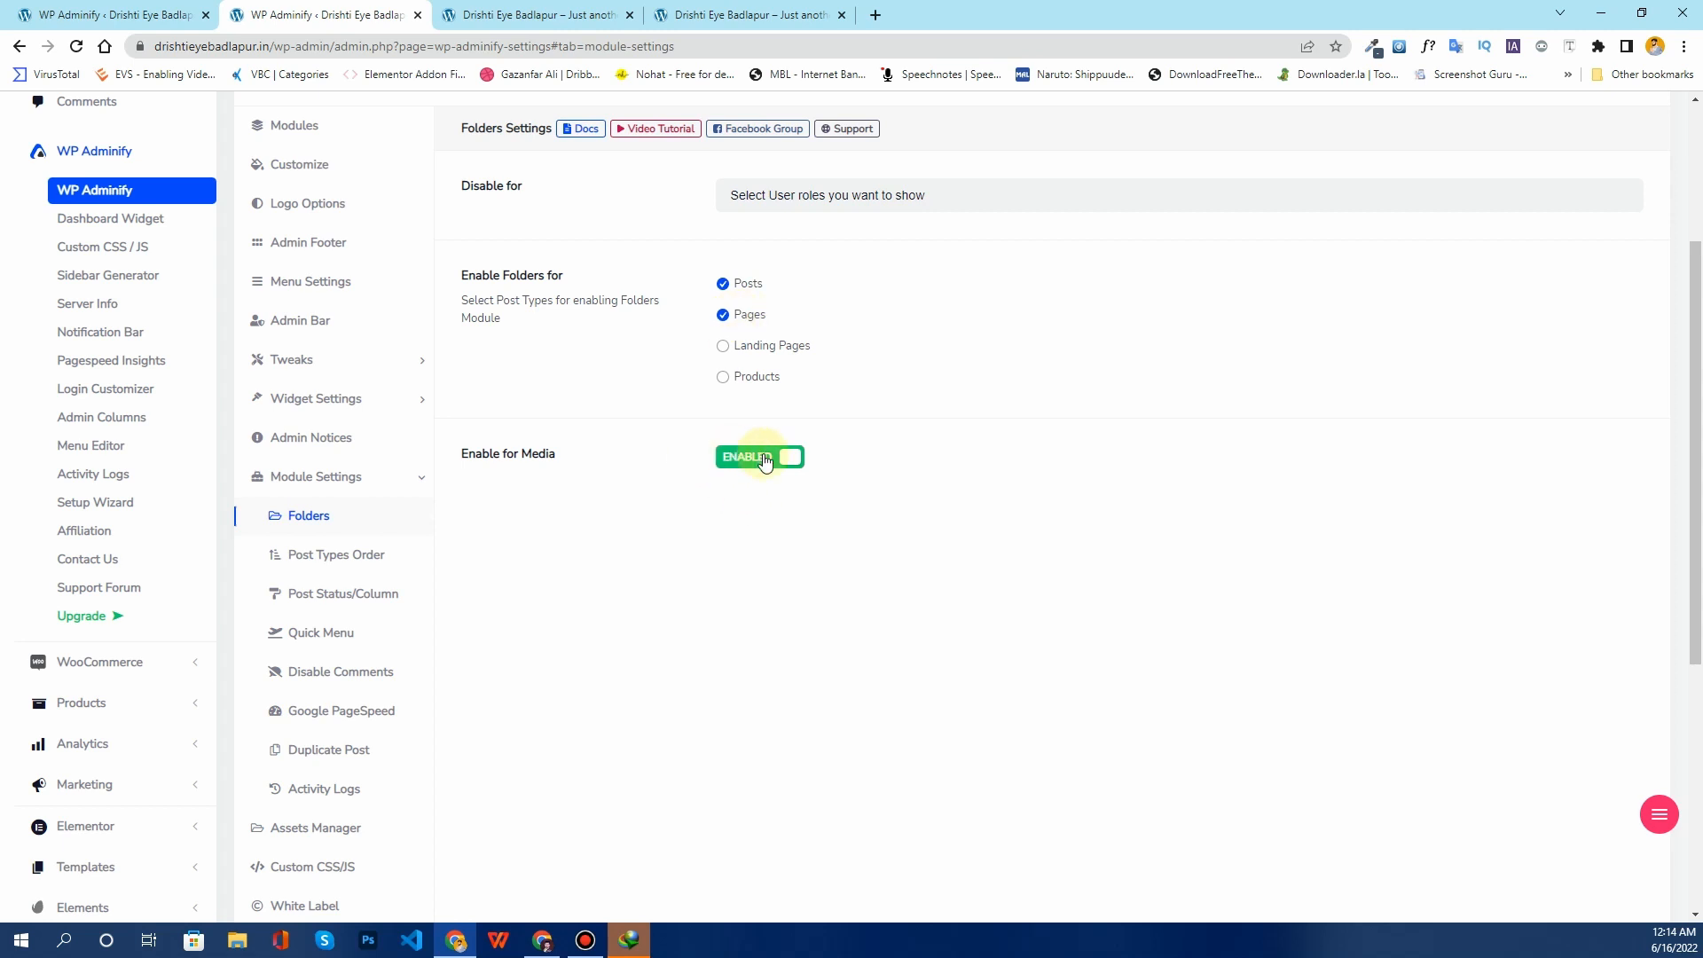
pyautogui.click(724, 316)
pyautogui.click(723, 285)
pyautogui.scroll(3, 818, 383)
pyautogui.click(1419, 334)
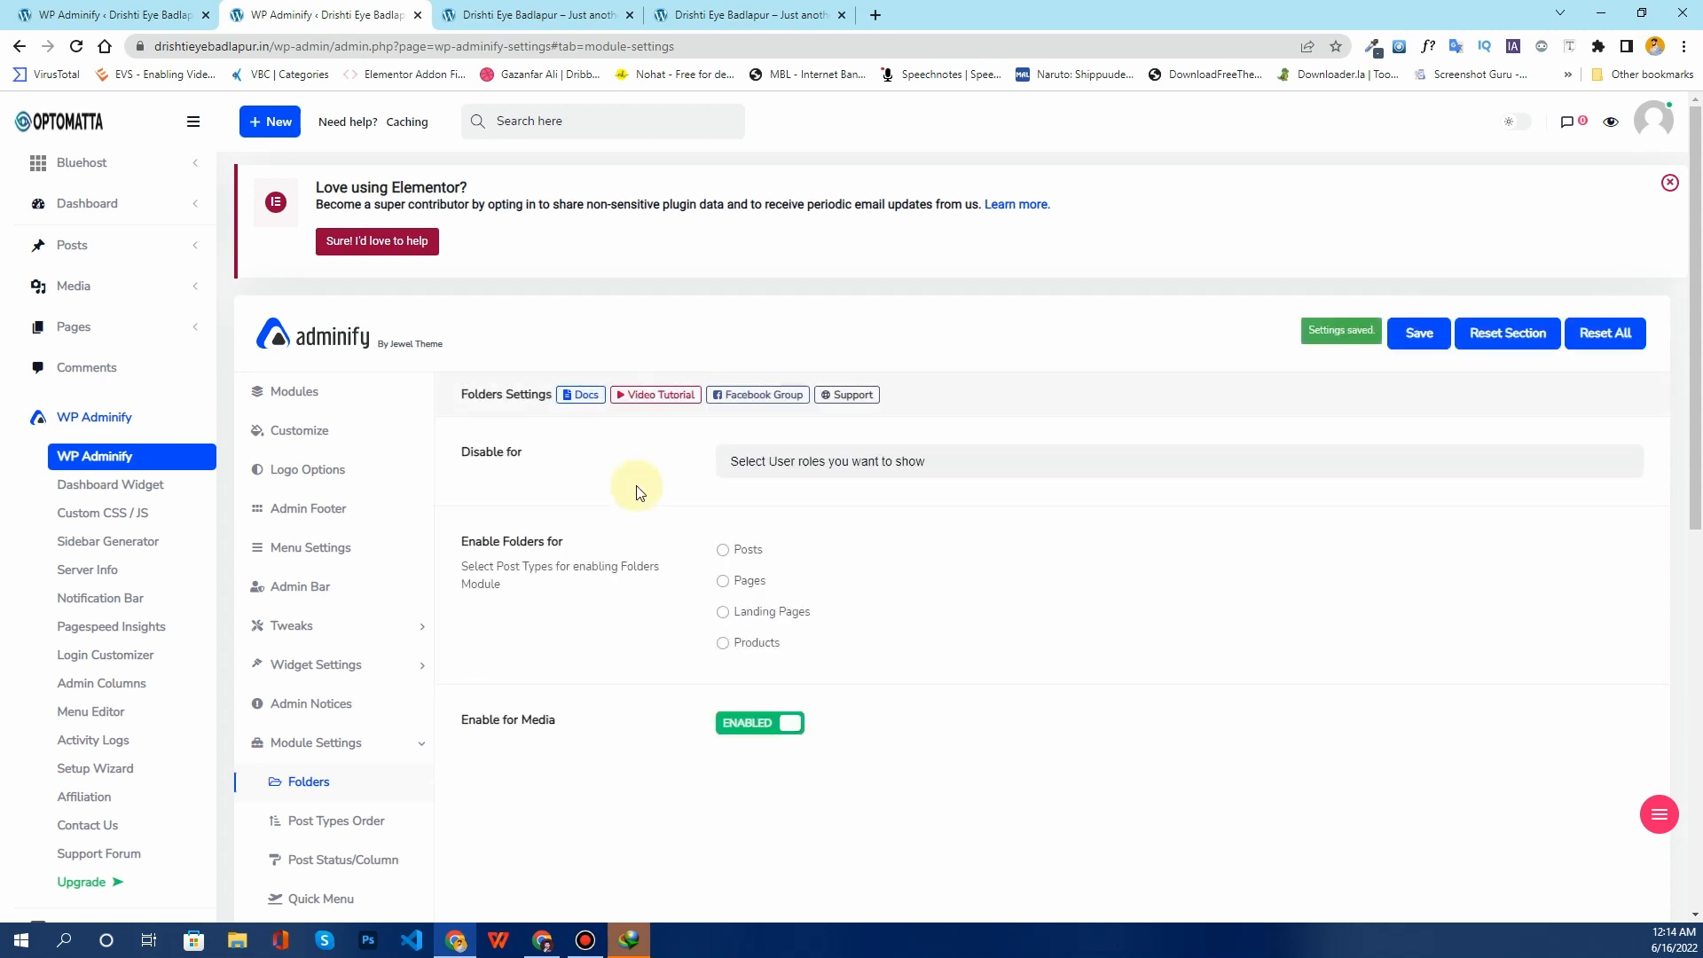
# Step: Open the Post Types Order module settings and review the Sortable Post Types and Sortable Taxonomies options
pyautogui.scroll(-3, 638, 488)
pyautogui.click(323, 554)
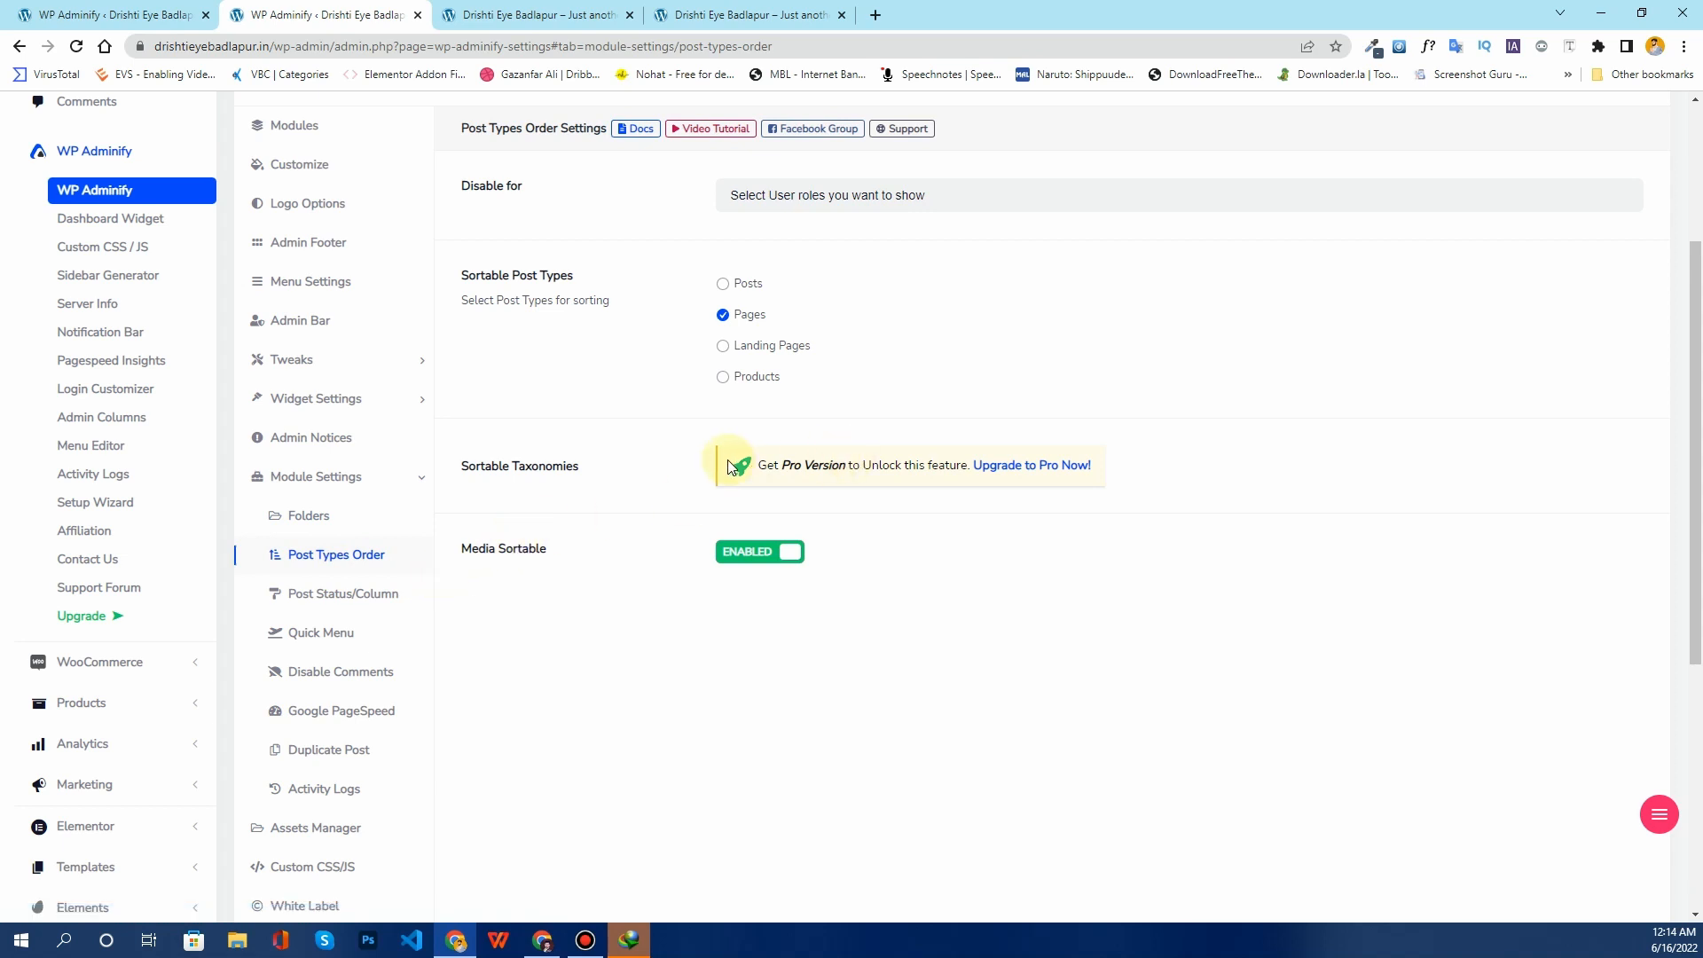
pyautogui.scroll(1, 729, 554)
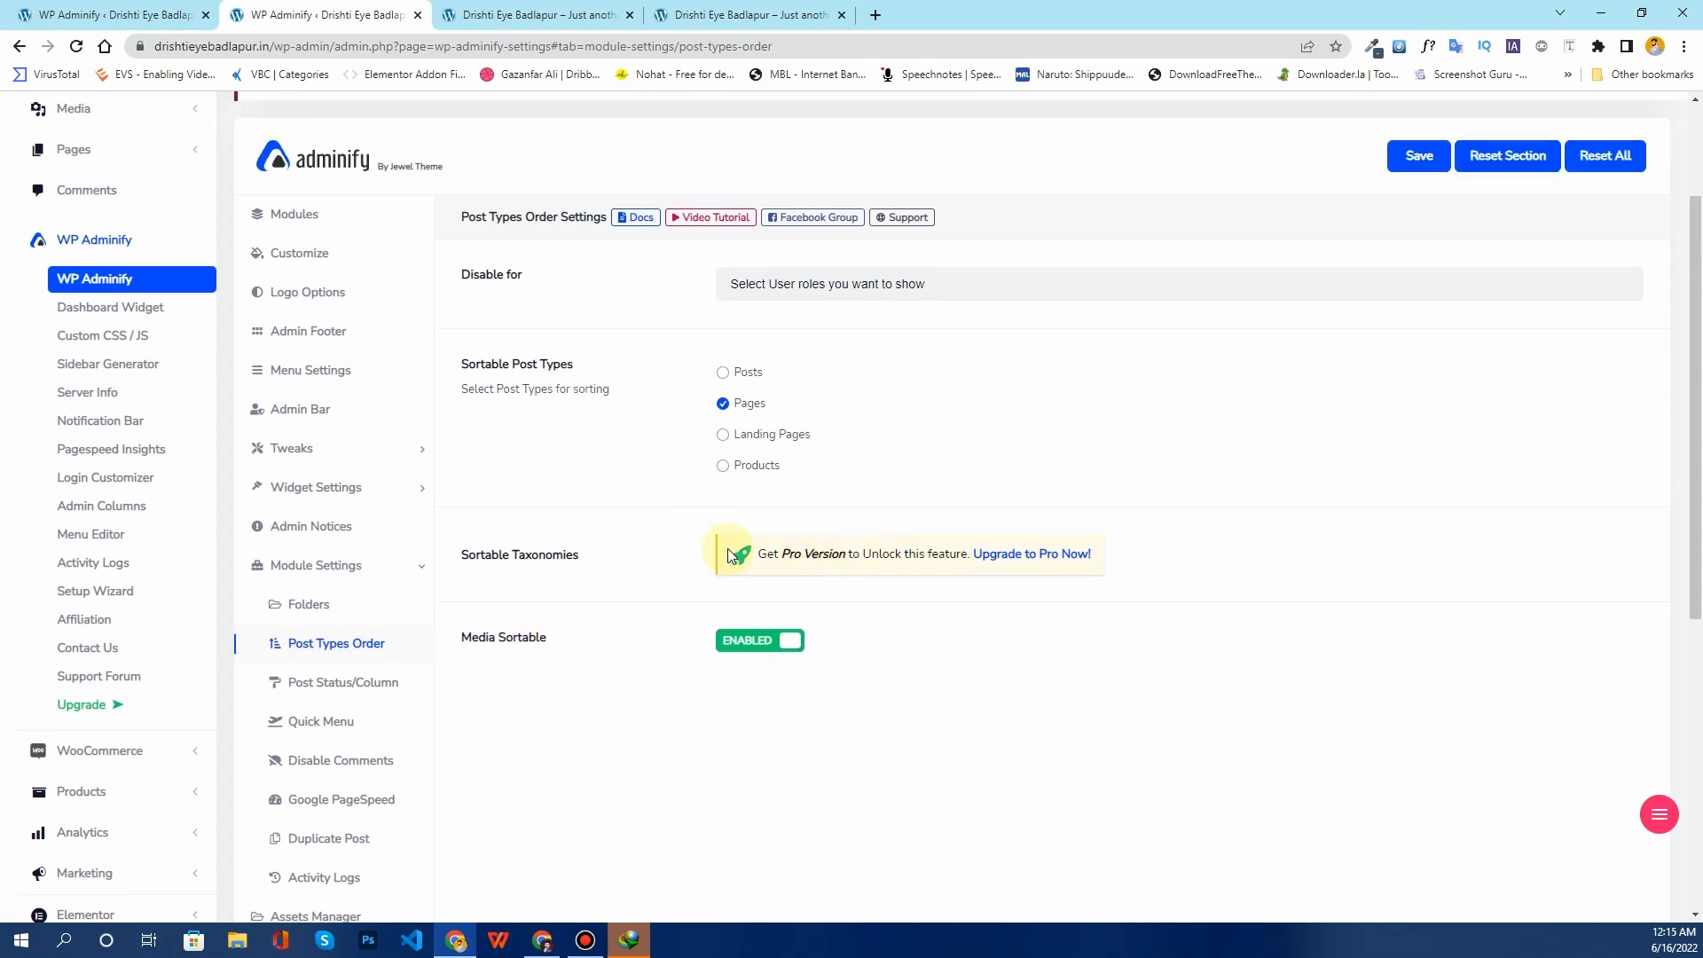
pyautogui.moveTo(605, 557); pyautogui.dragTo(518, 555)
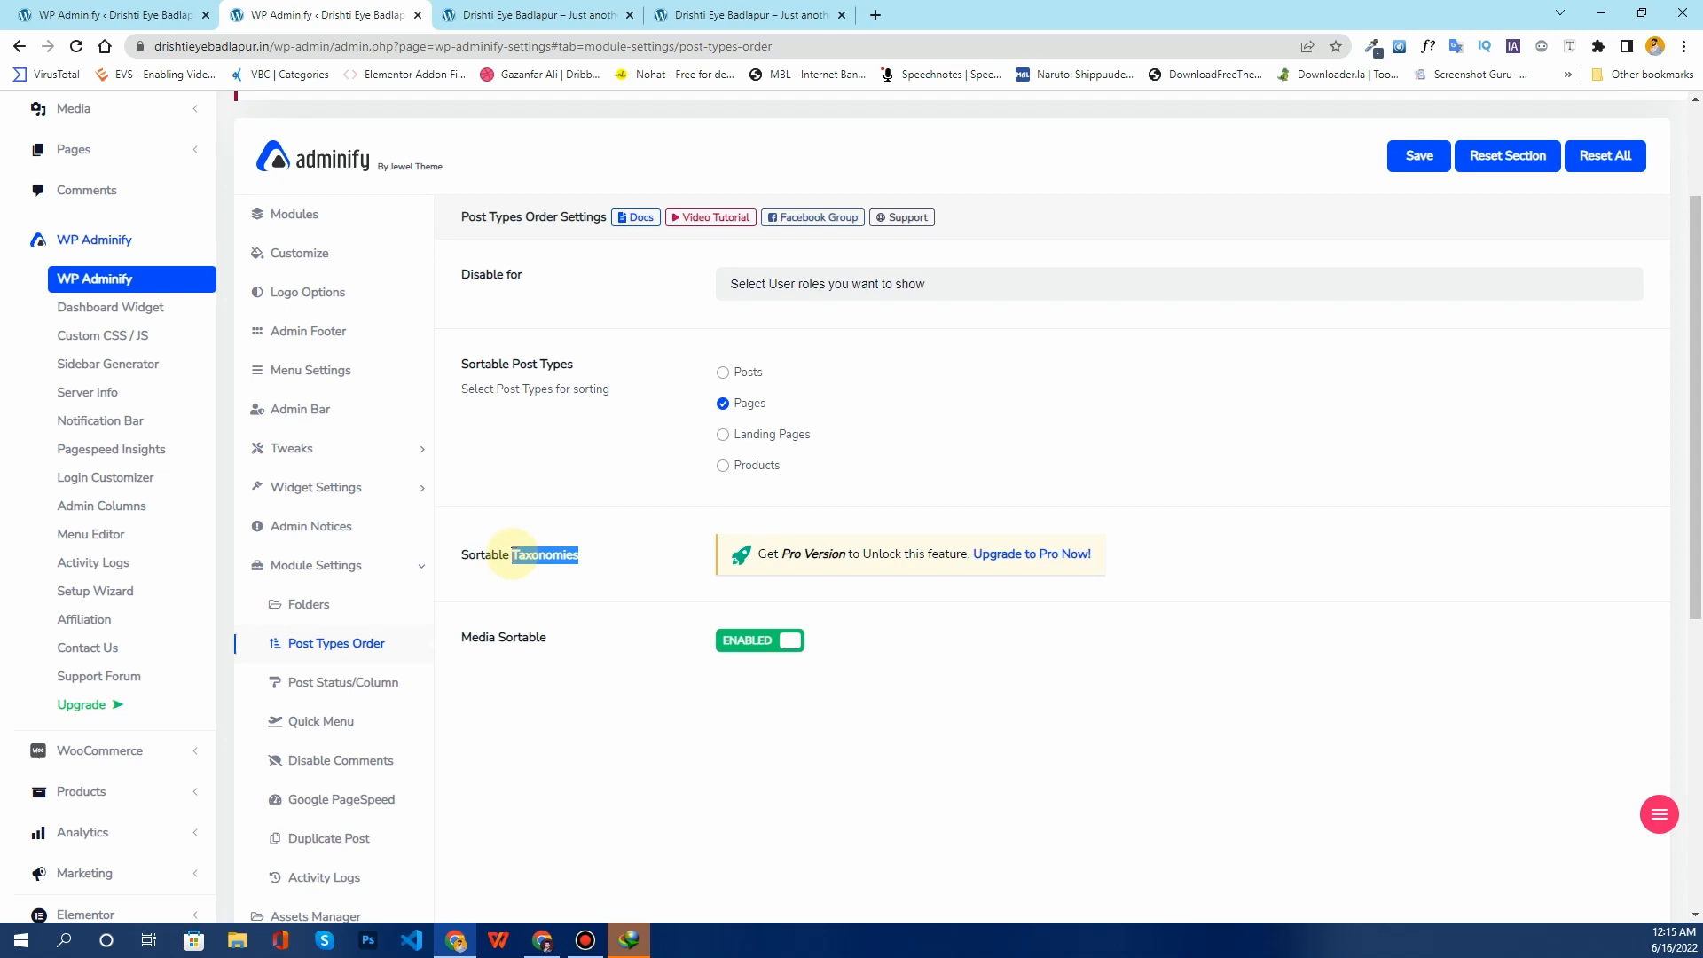
pyautogui.click(827, 557)
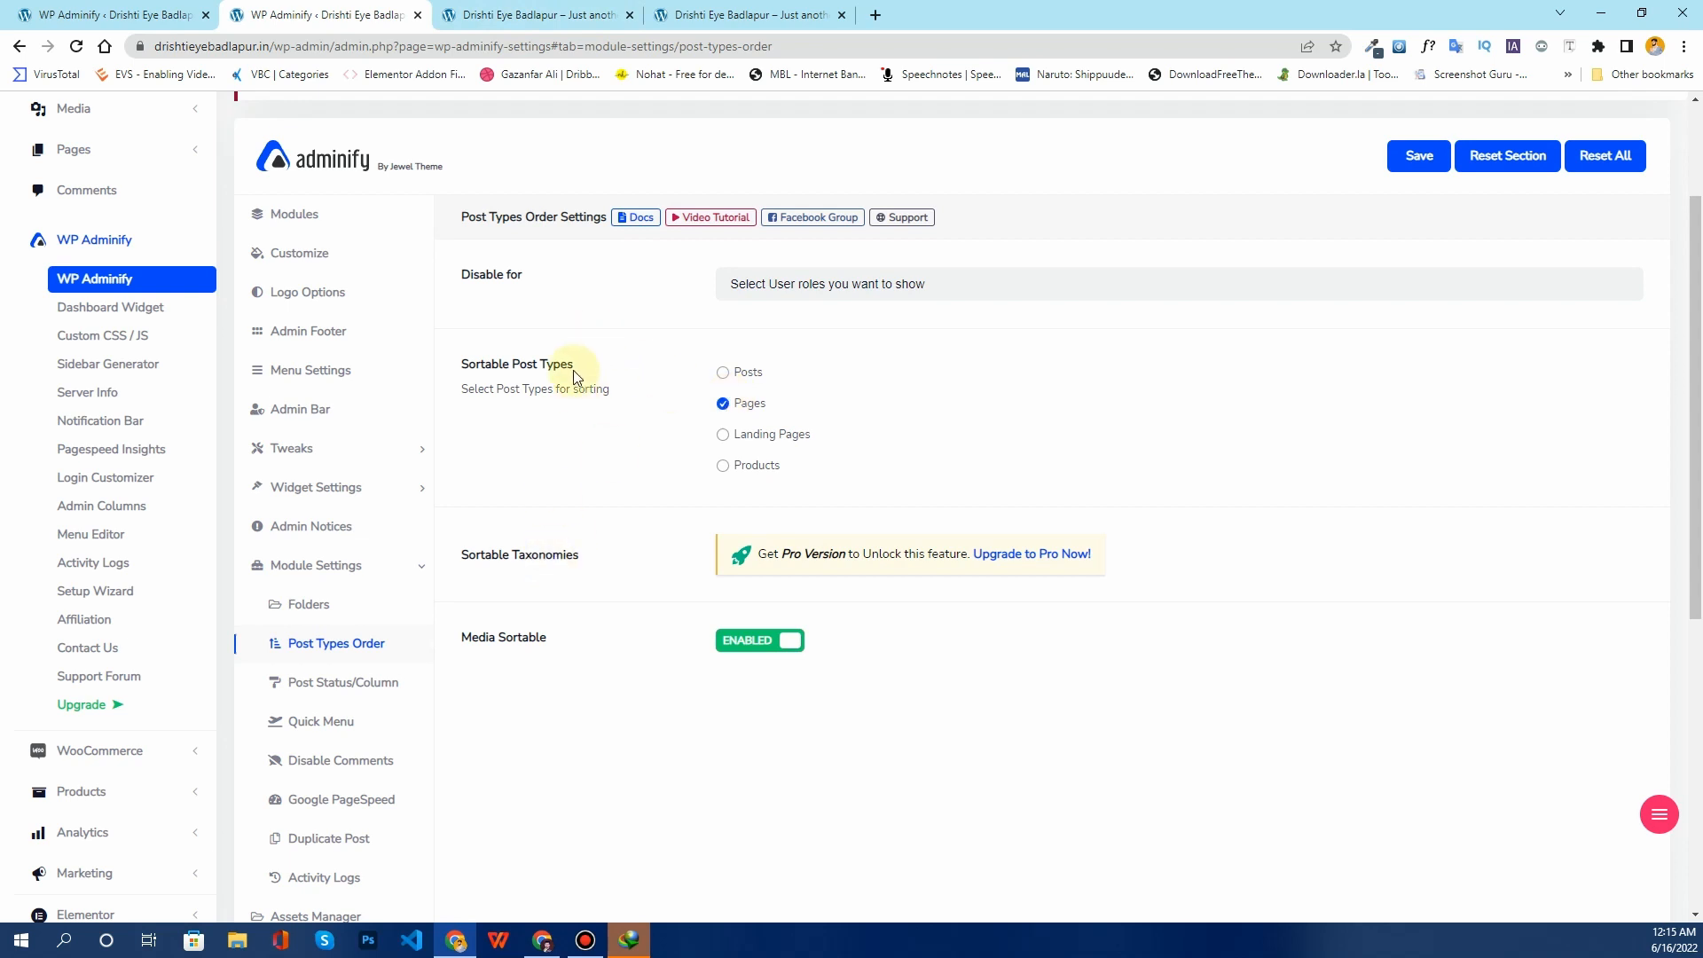
# Step: Switch to the tab with the Admin Notices settings and open the list of all pages there
pyautogui.click(84, 12)
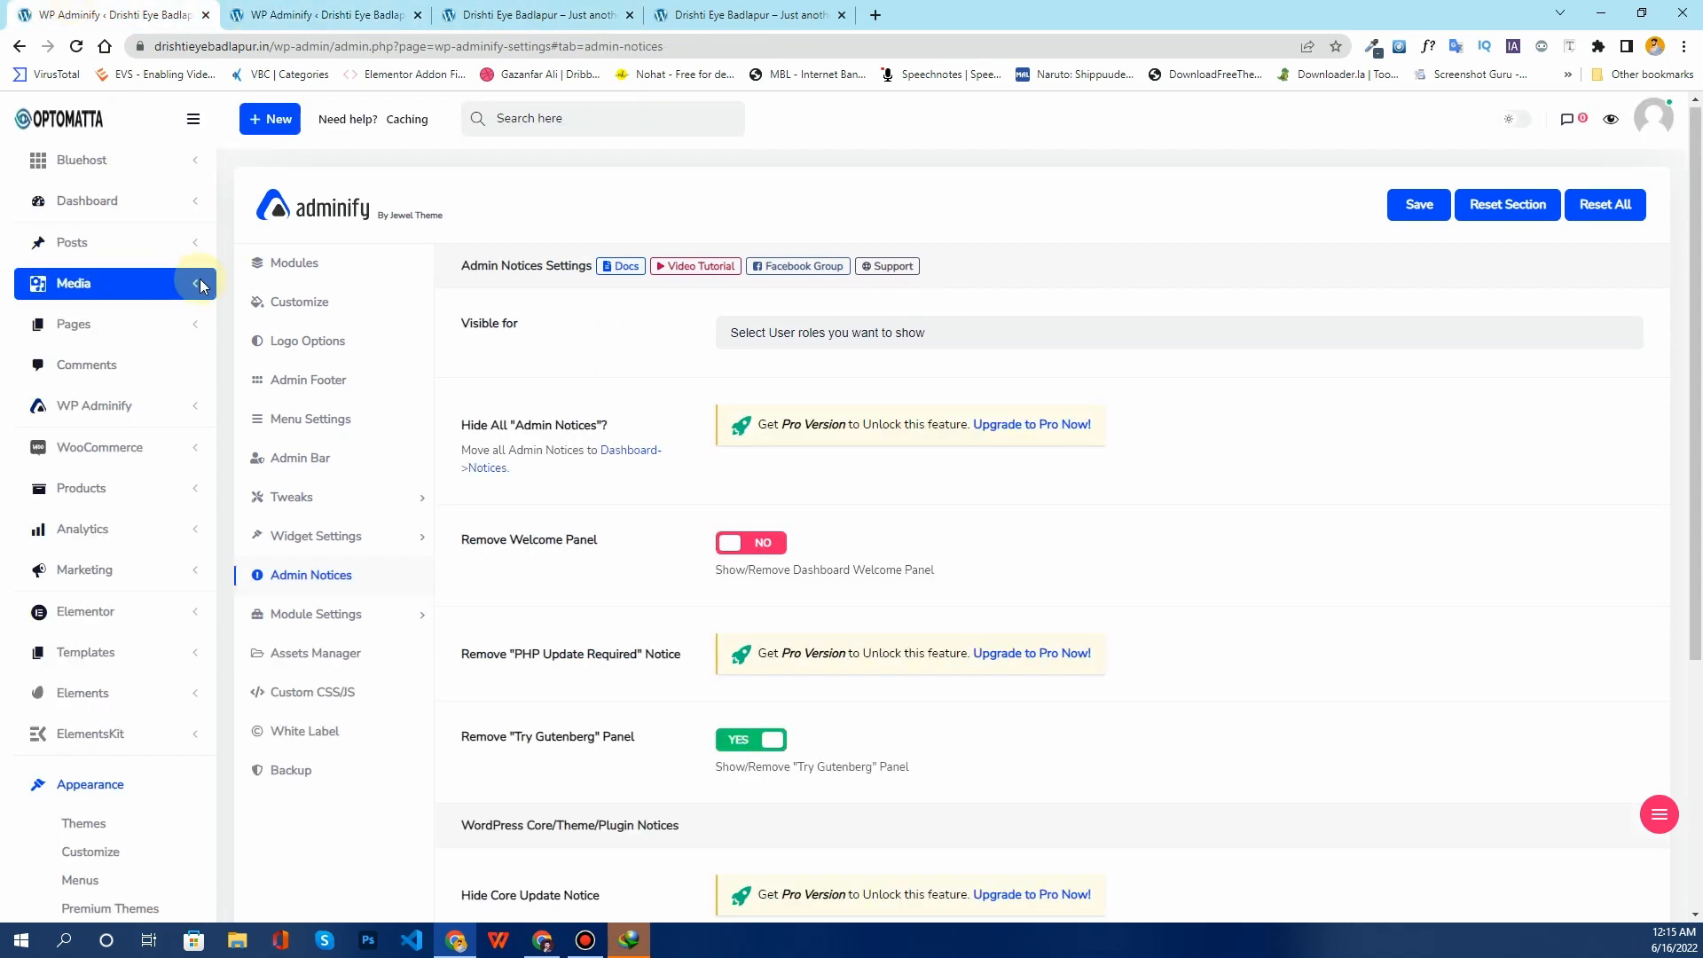
pyautogui.click(204, 328)
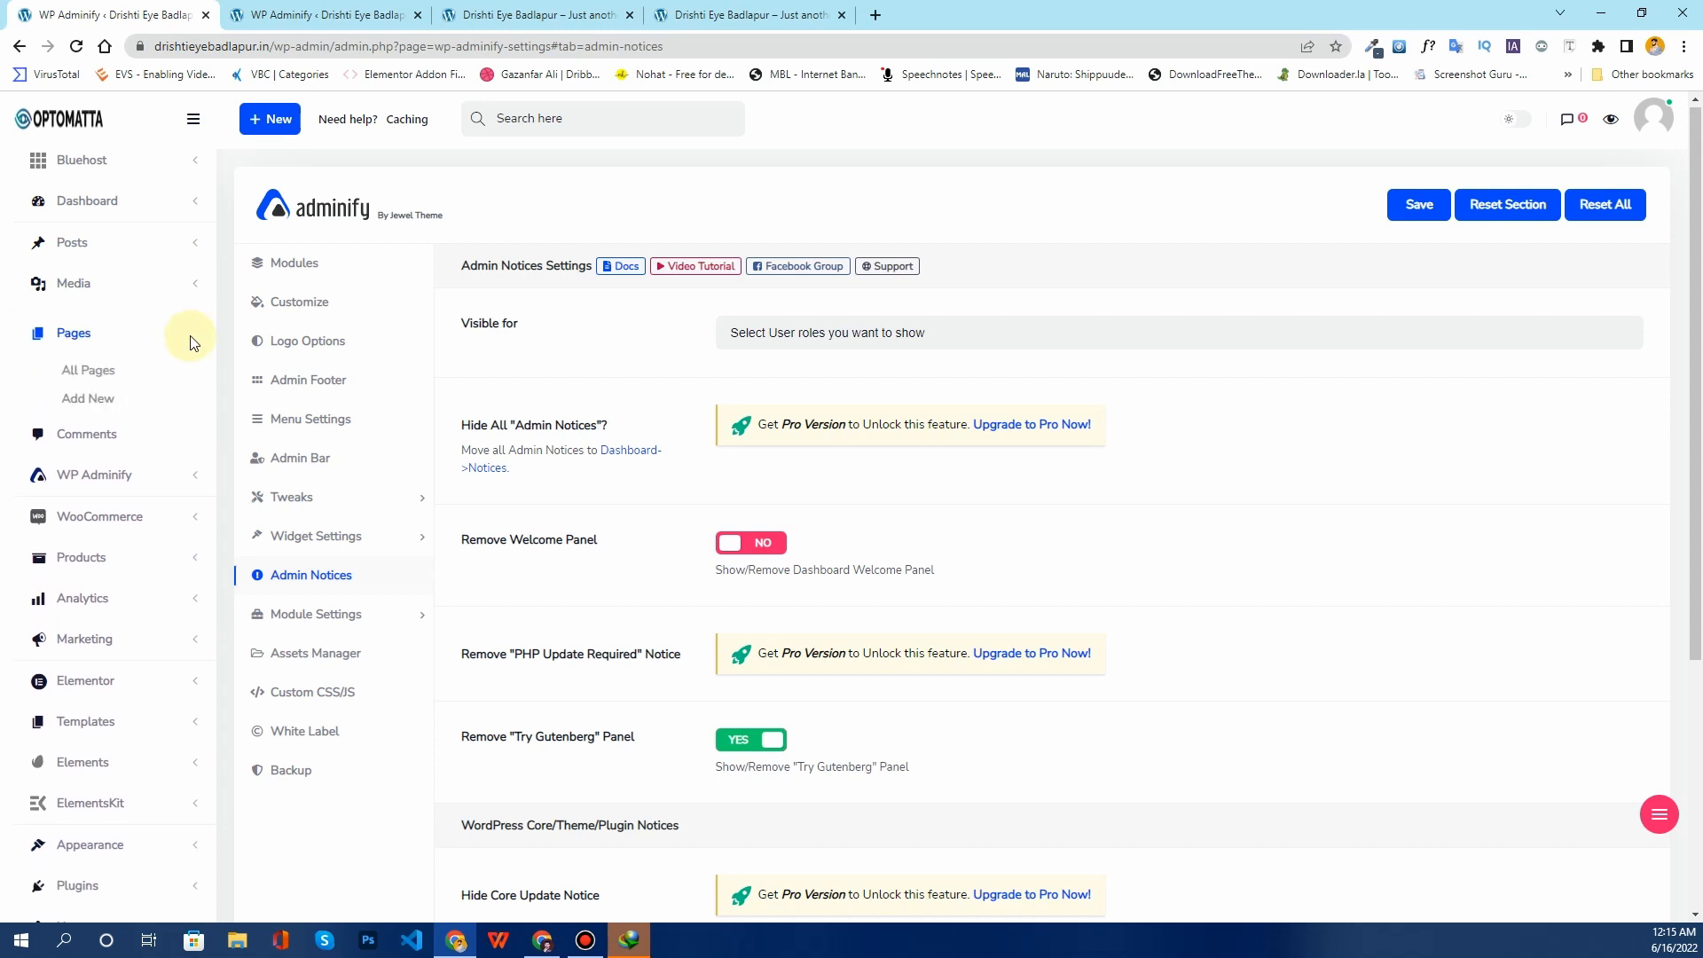
pyautogui.click(94, 379)
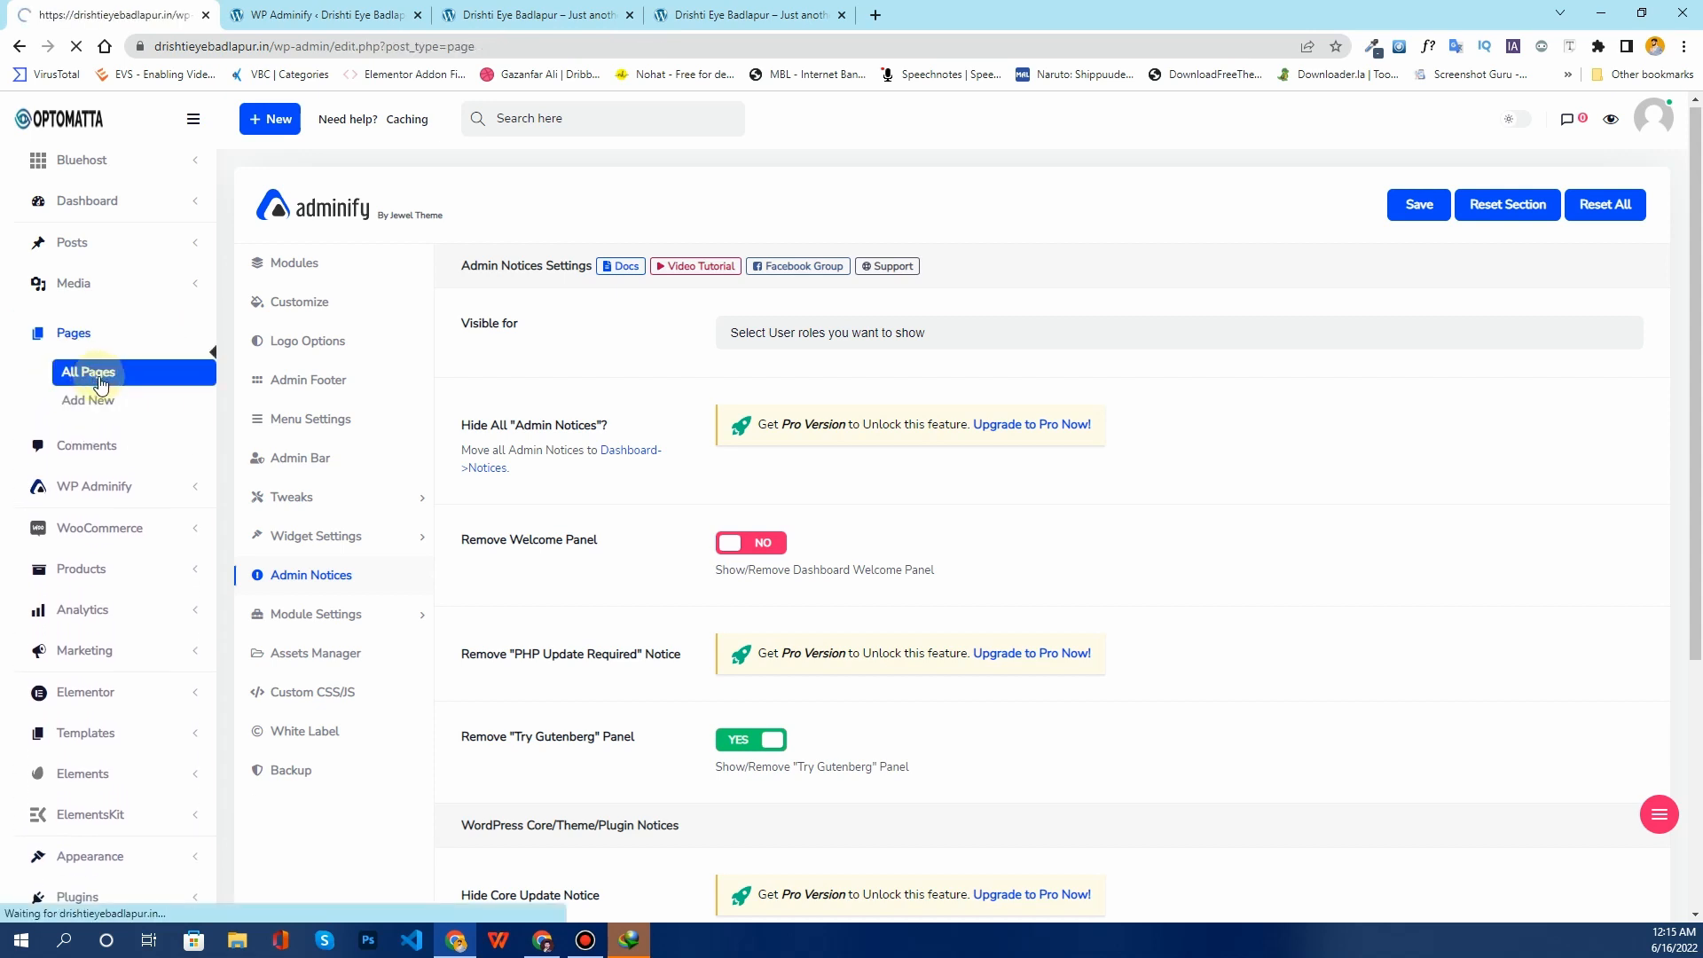
pyautogui.scroll(-2, 807, 349)
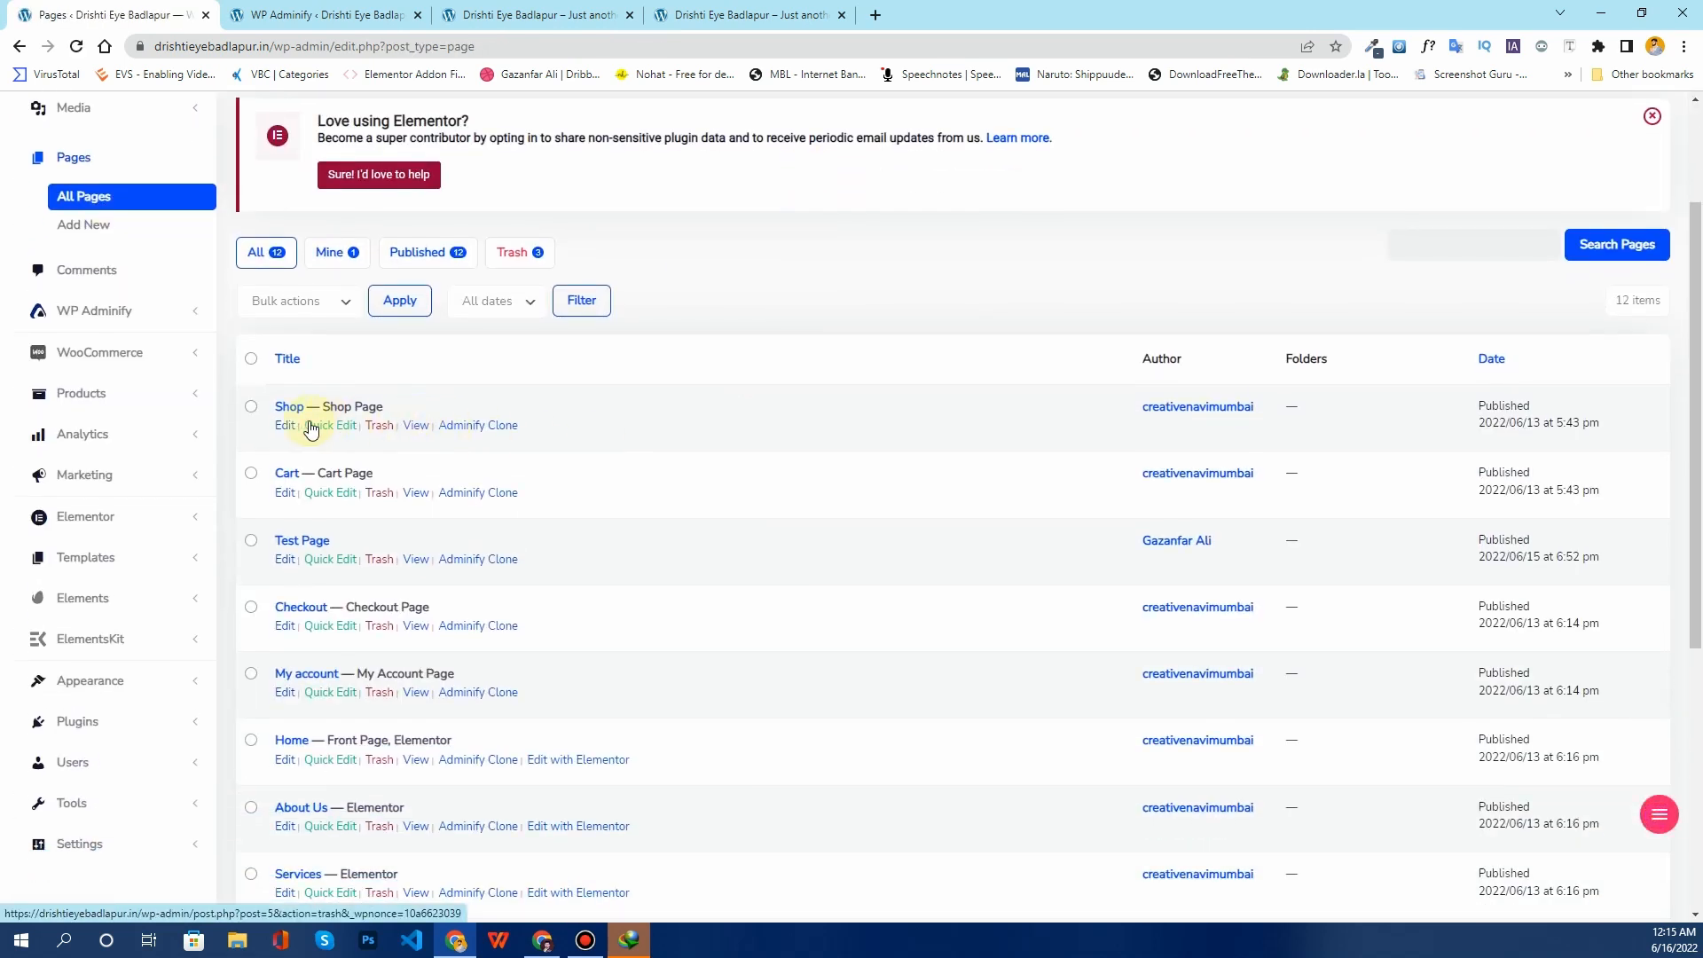
# Step: Reorder the pages list by moving the Shop page down to between Services and Our Staff
pyautogui.moveTo(694, 424); pyautogui.dragTo(765, 535)
pyautogui.scroll(-2, 773, 430)
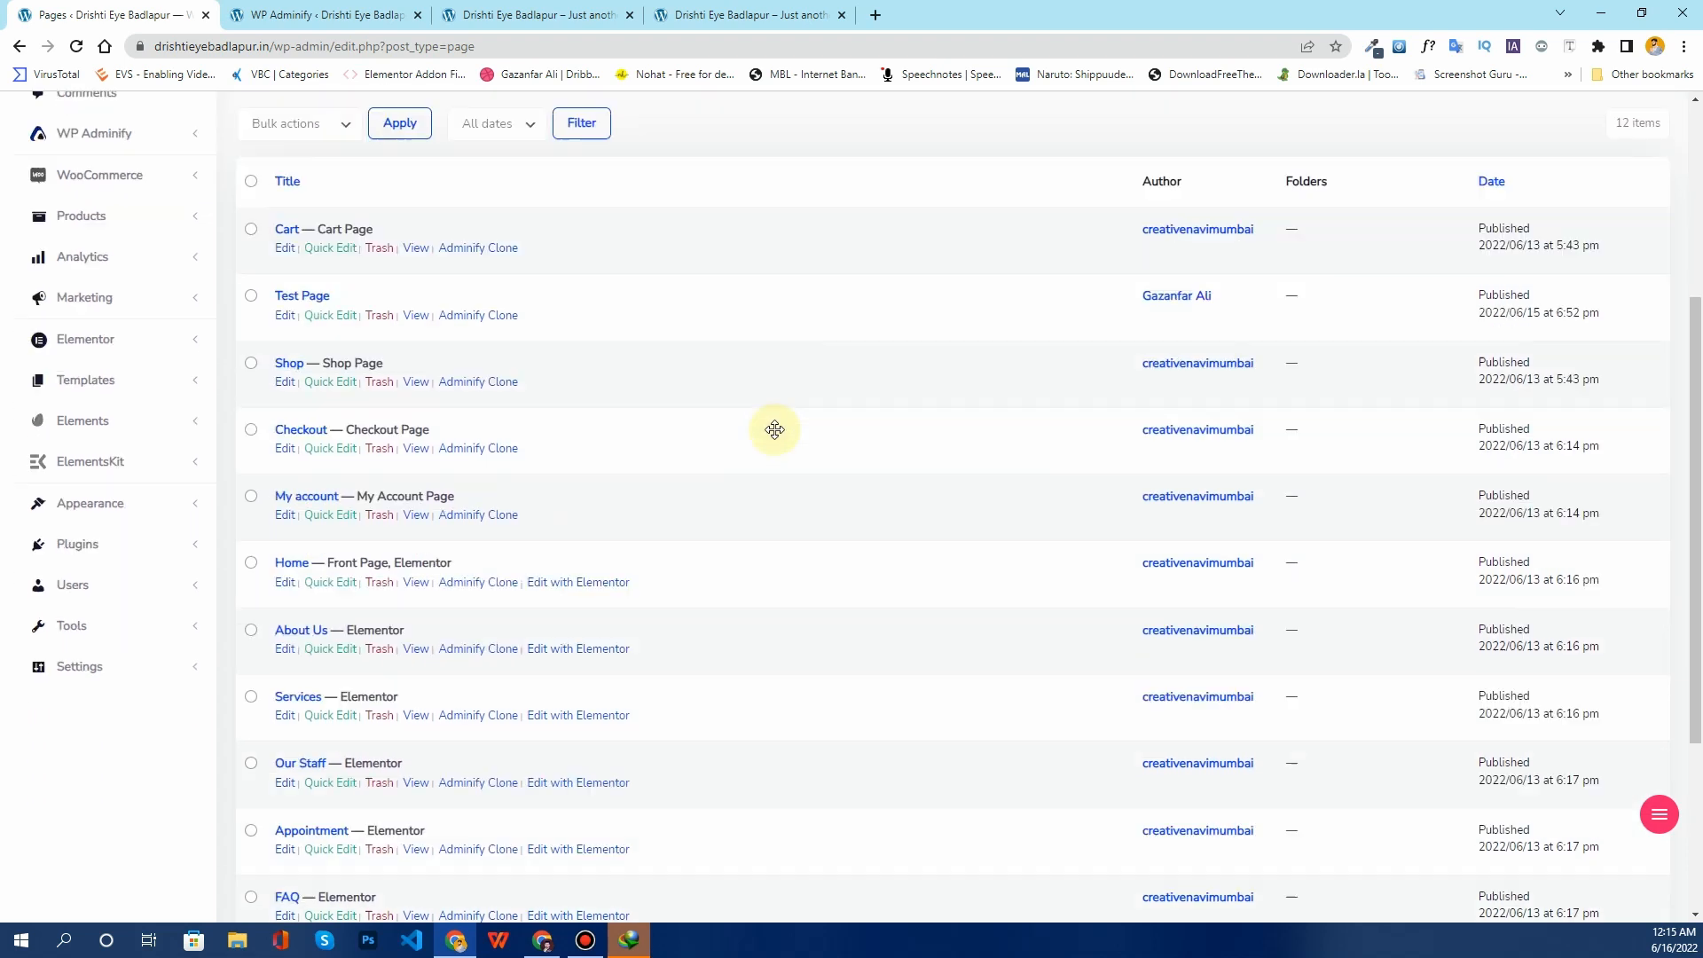
pyautogui.moveTo(707, 290); pyautogui.dragTo(828, 517)
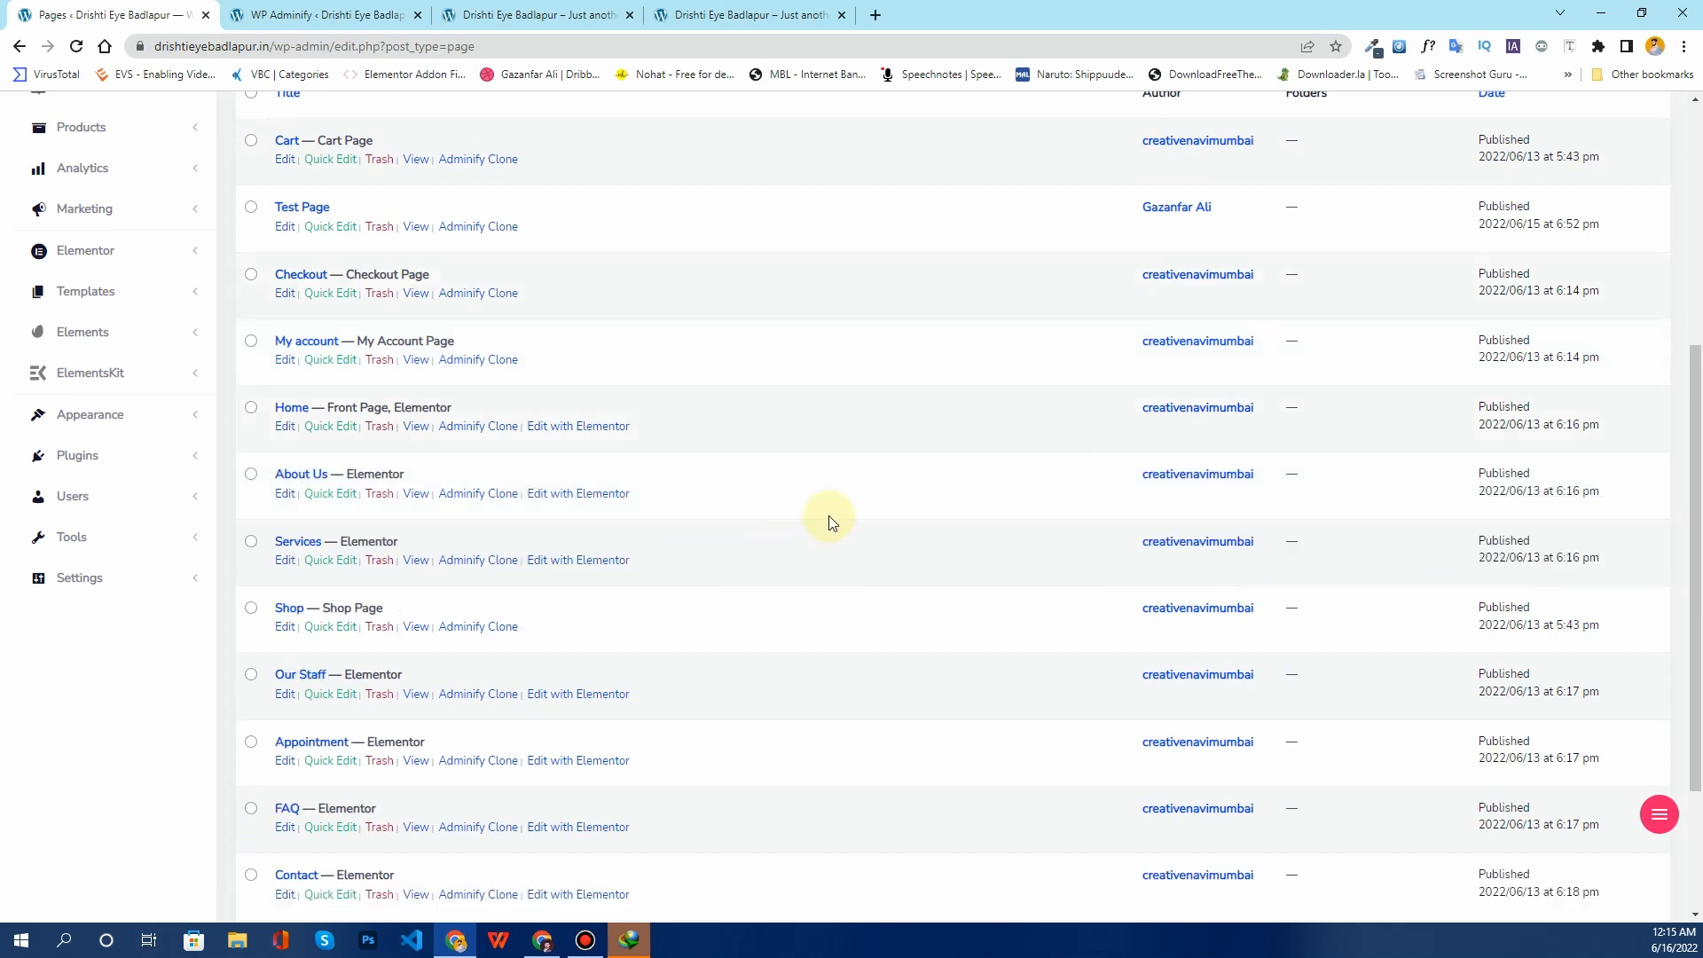
# Step: Return to the WP Adminify settings and review the Post Status/Column options in Module Settings
pyautogui.click(353, 7)
pyautogui.scroll(-1, 334, 610)
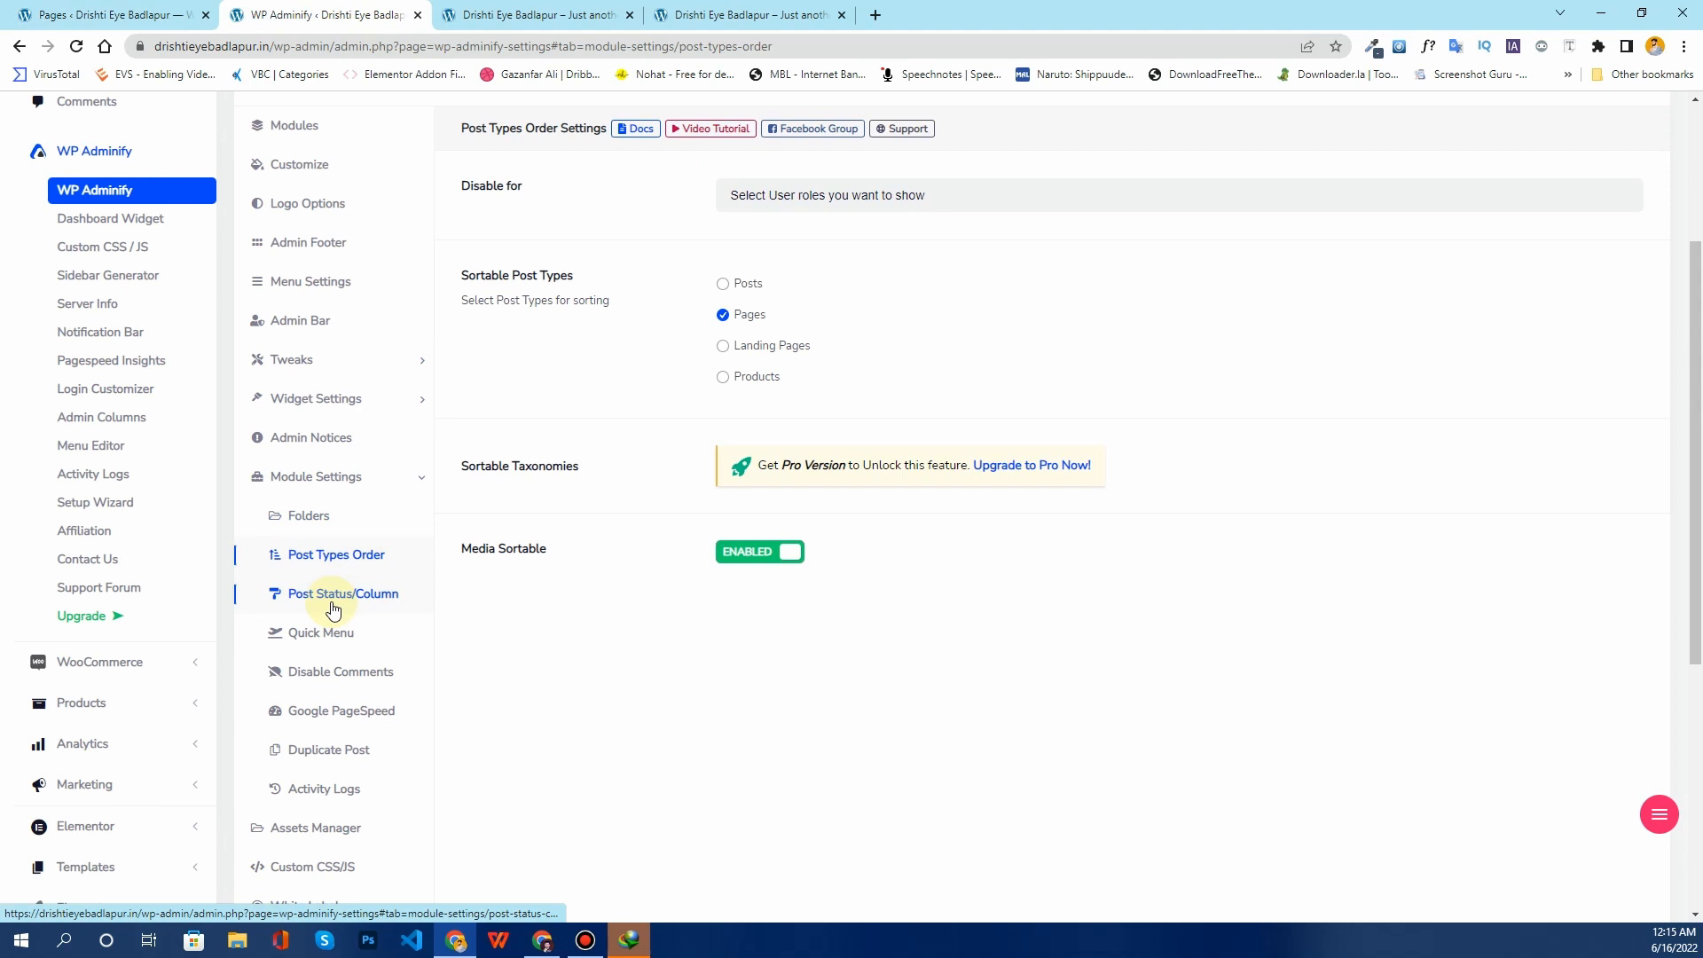
pyautogui.click(332, 603)
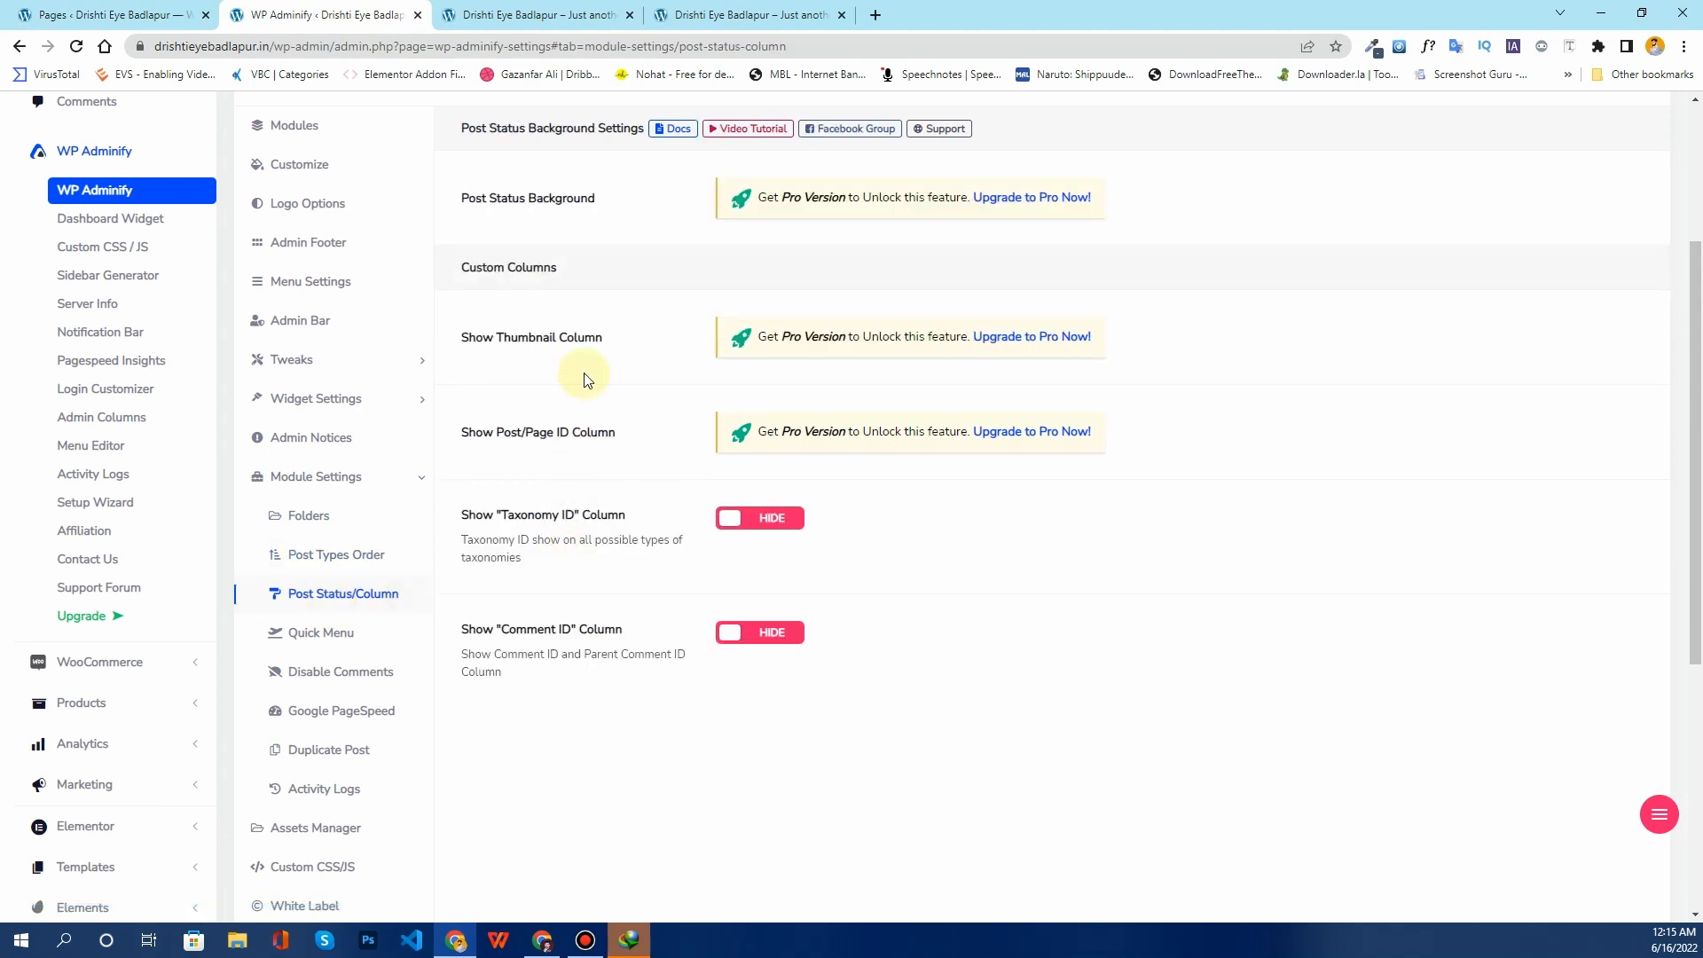
pyautogui.scroll(3, 584, 372)
pyautogui.scroll(-5, 584, 373)
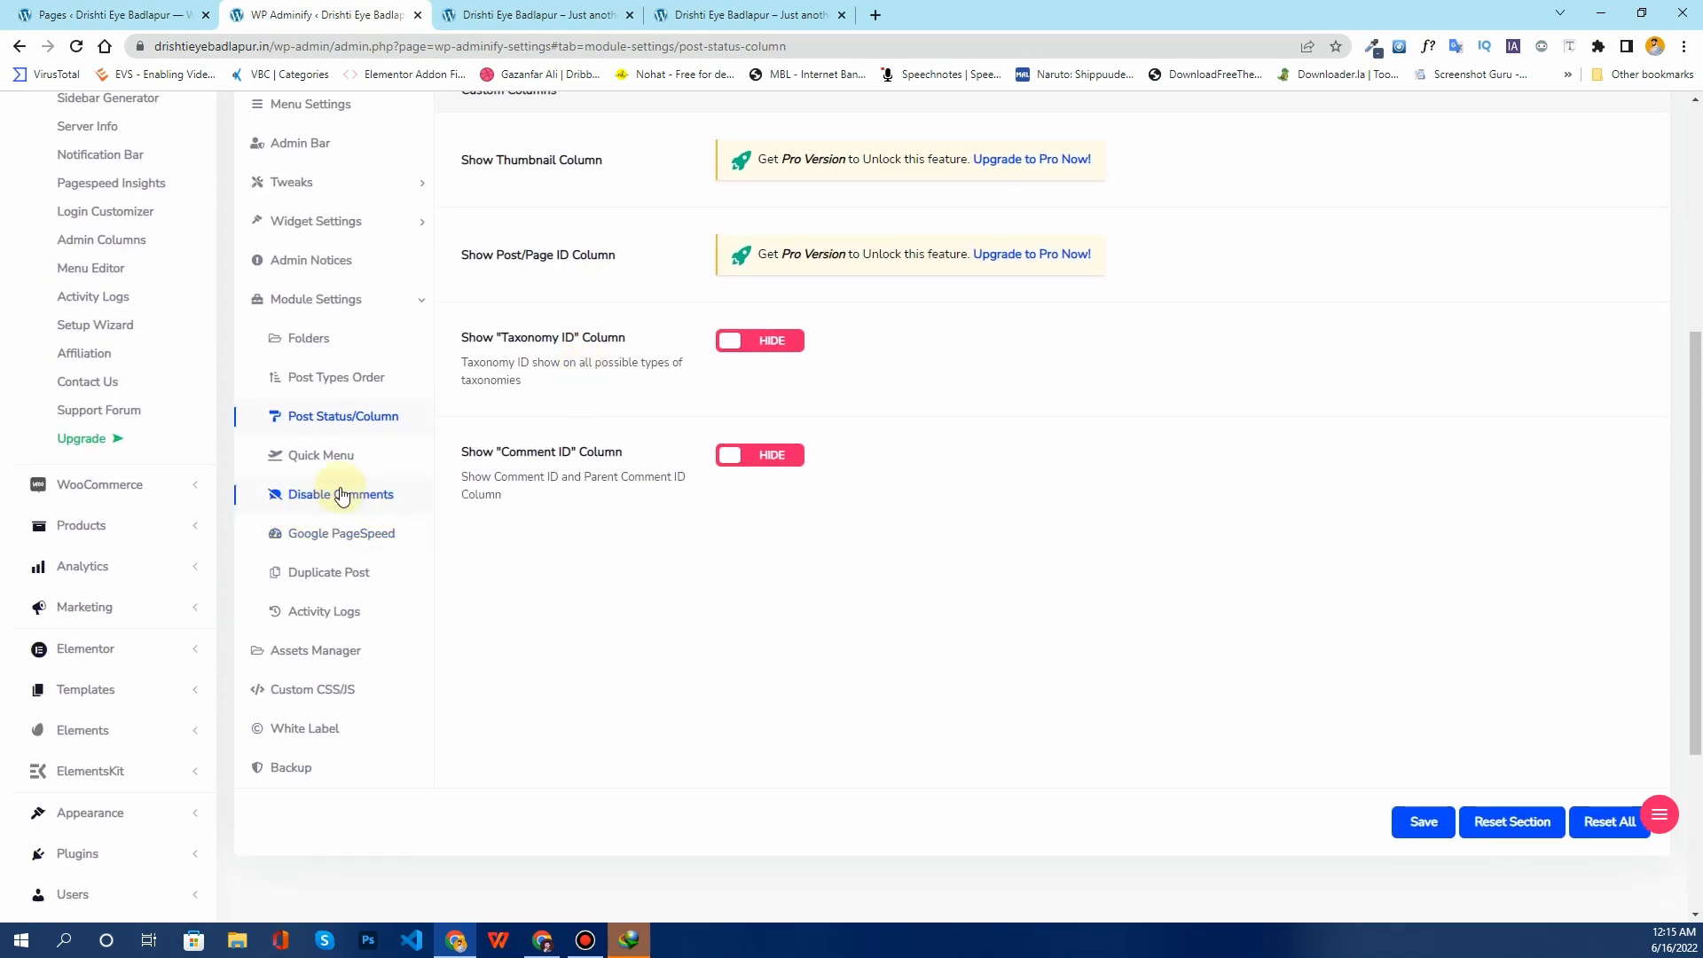
# Step: Open the Quick Menu module settings and review the existing quick menu entries
pyautogui.click(334, 459)
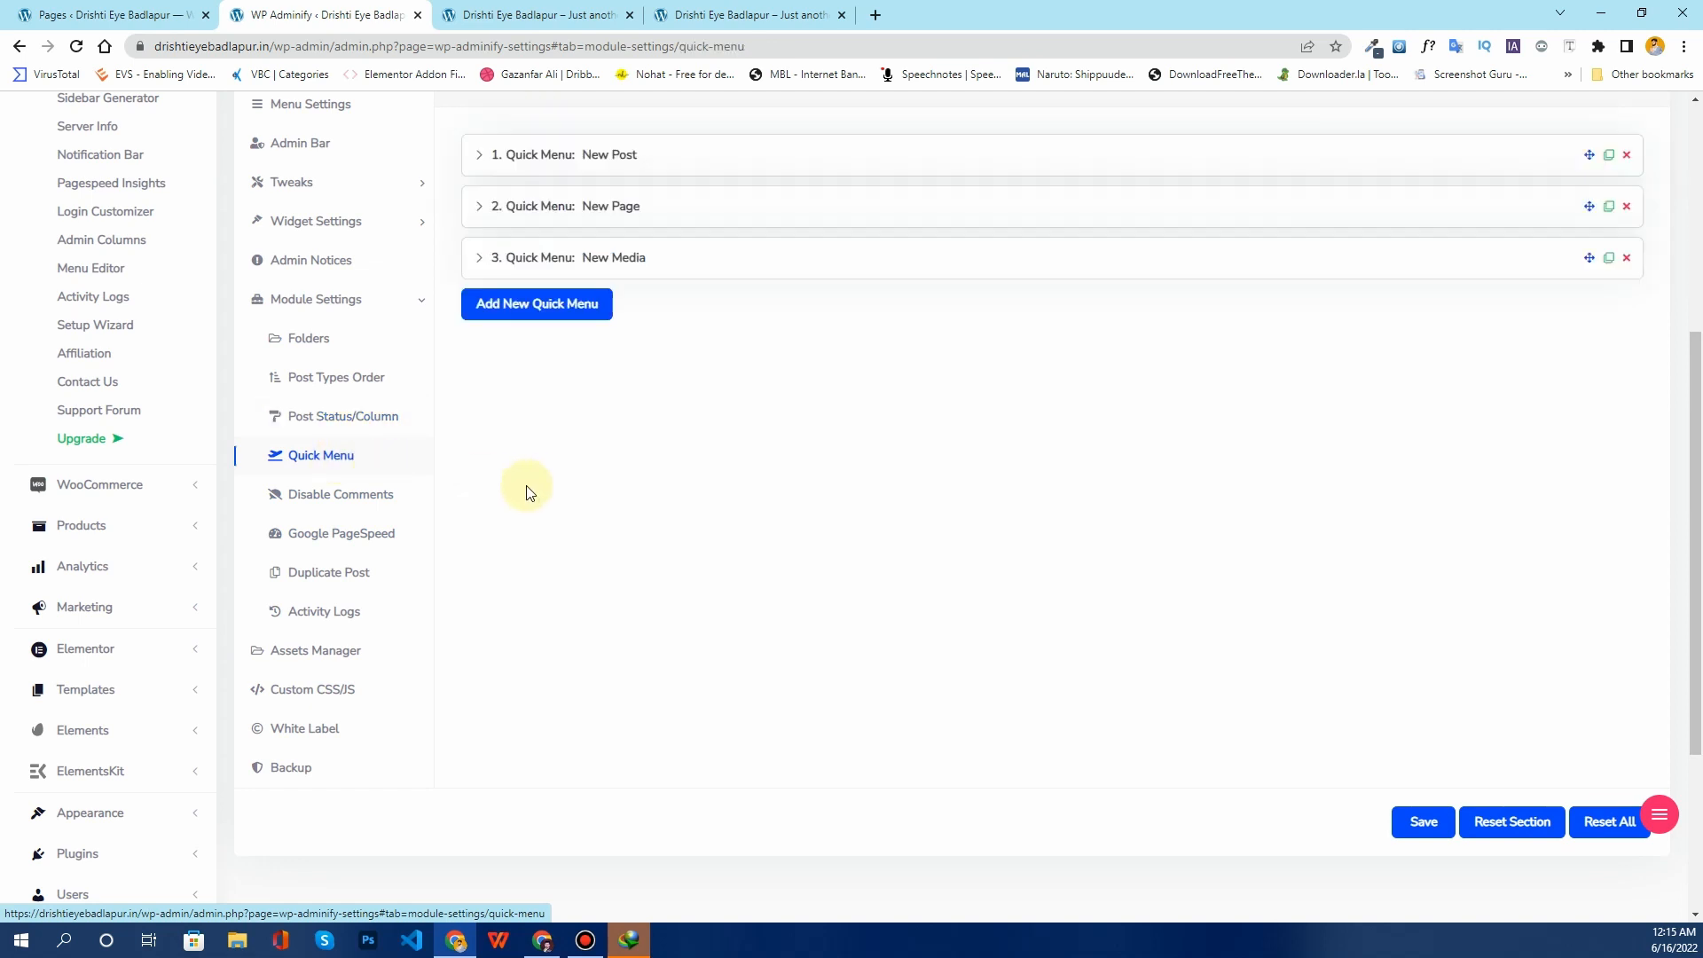
pyautogui.scroll(1, 585, 478)
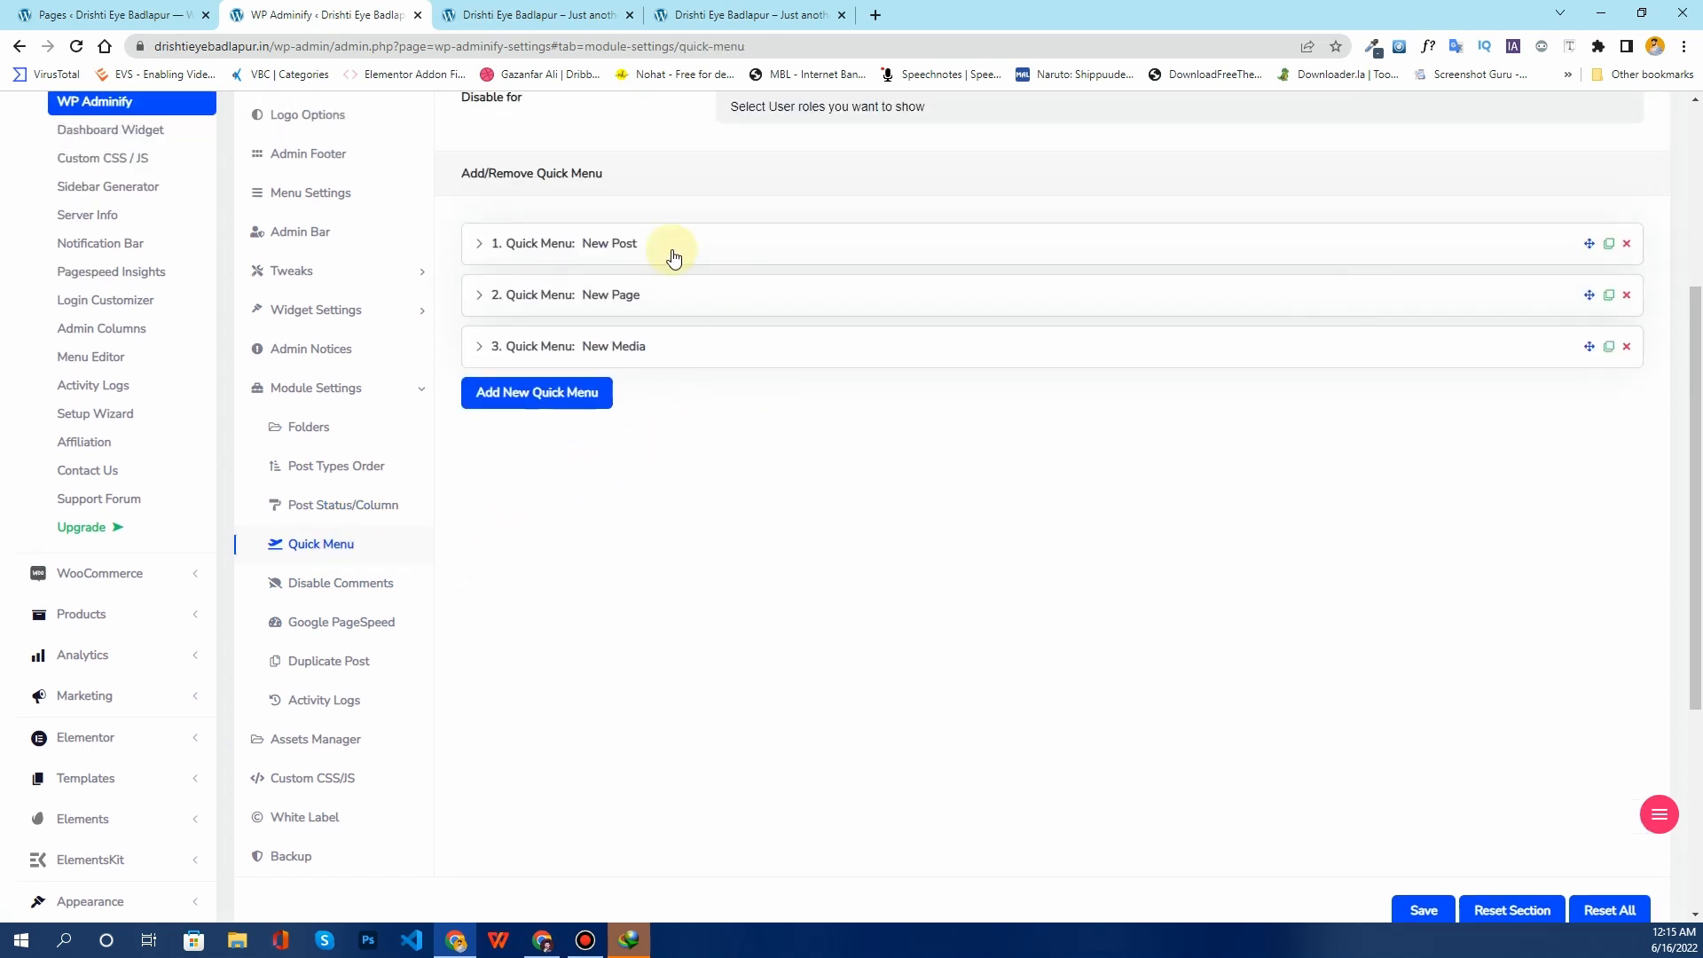
pyautogui.scroll(-2, 160, 441)
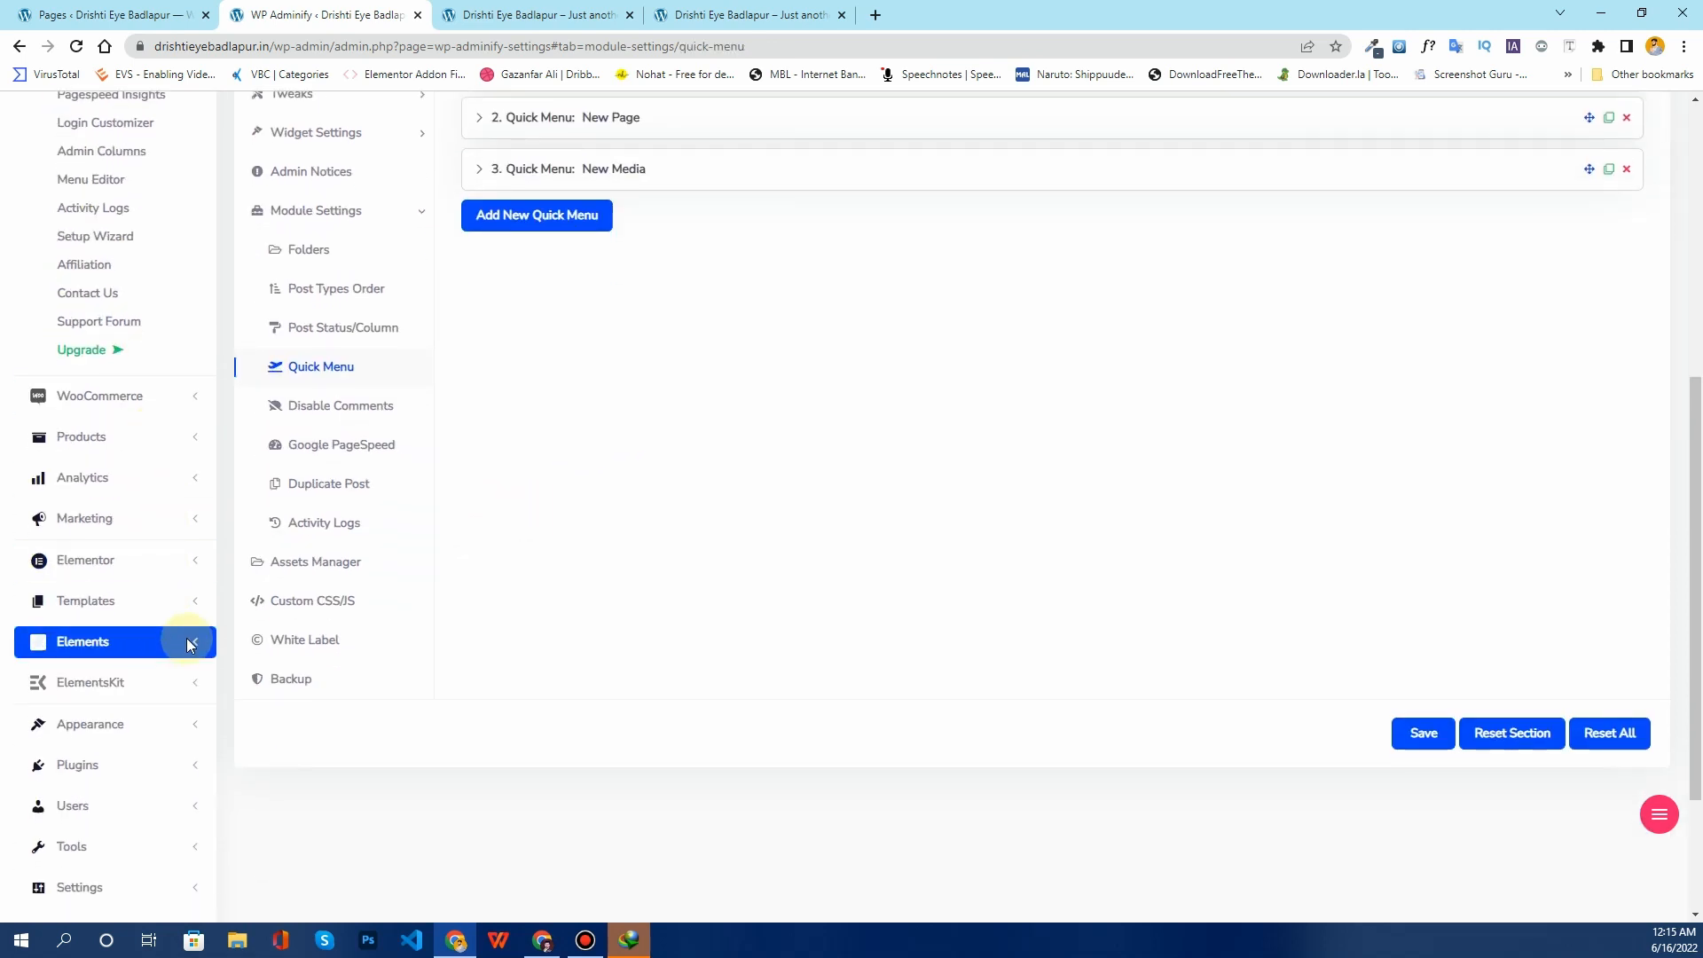
pyautogui.scroll(2, 559, 321)
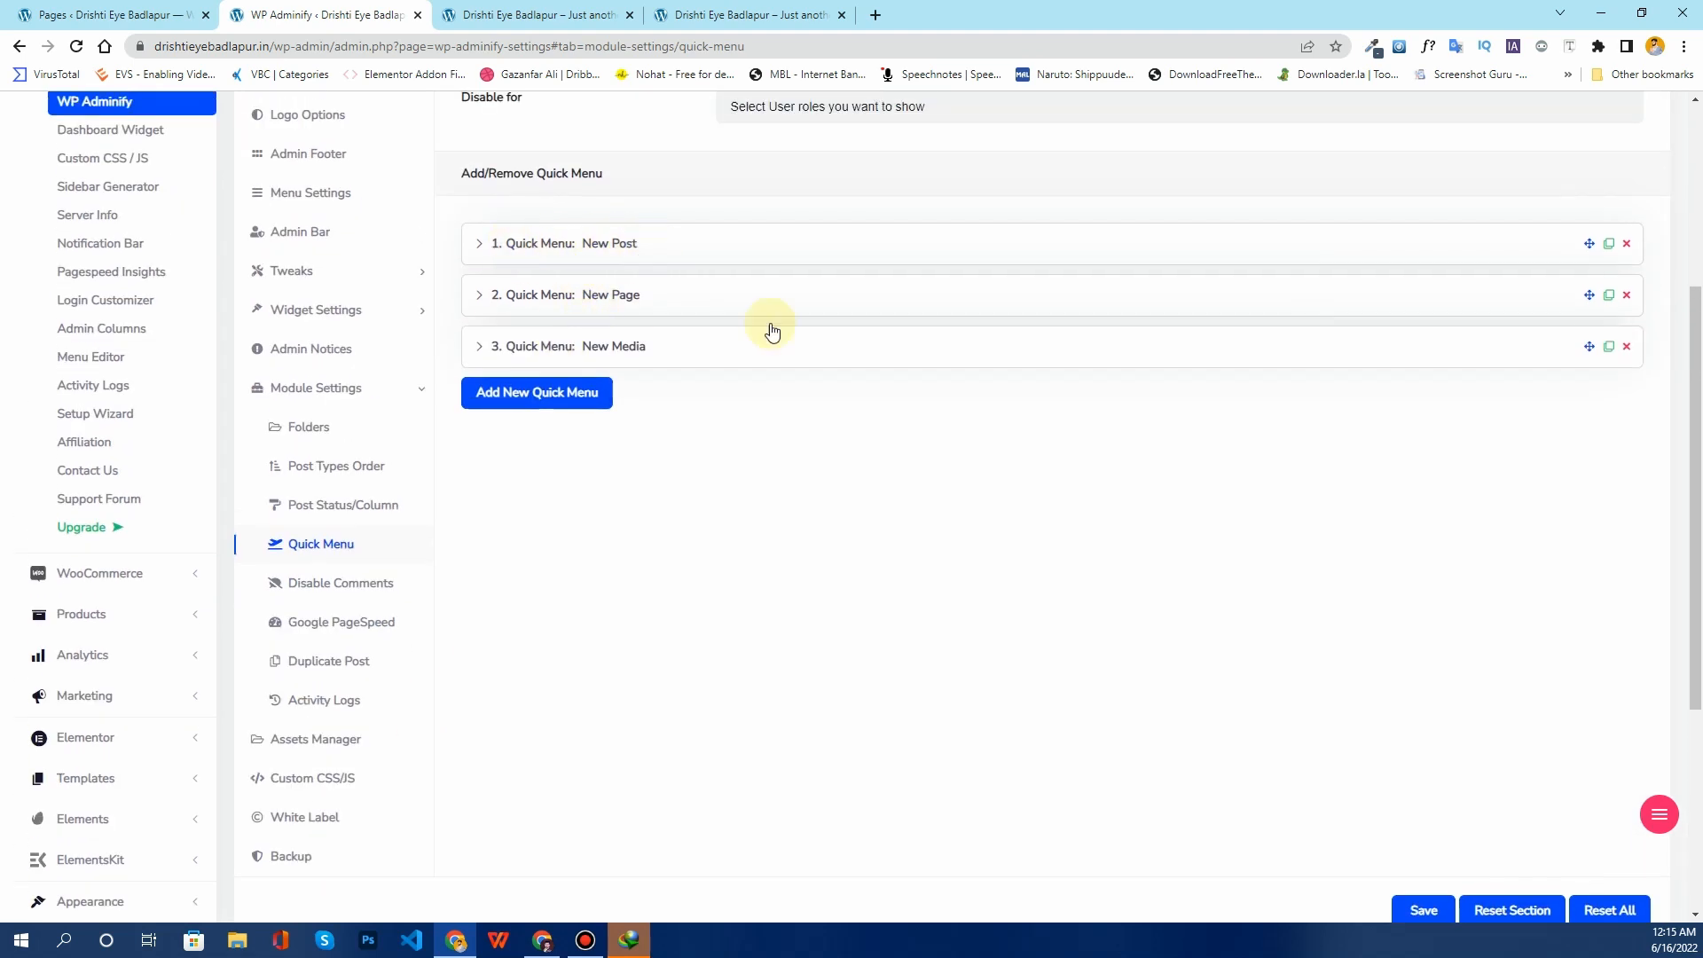
# Step: Try to add a new quick menu entry and expand the floating quick menu to check its shortcuts
pyautogui.click(1663, 819)
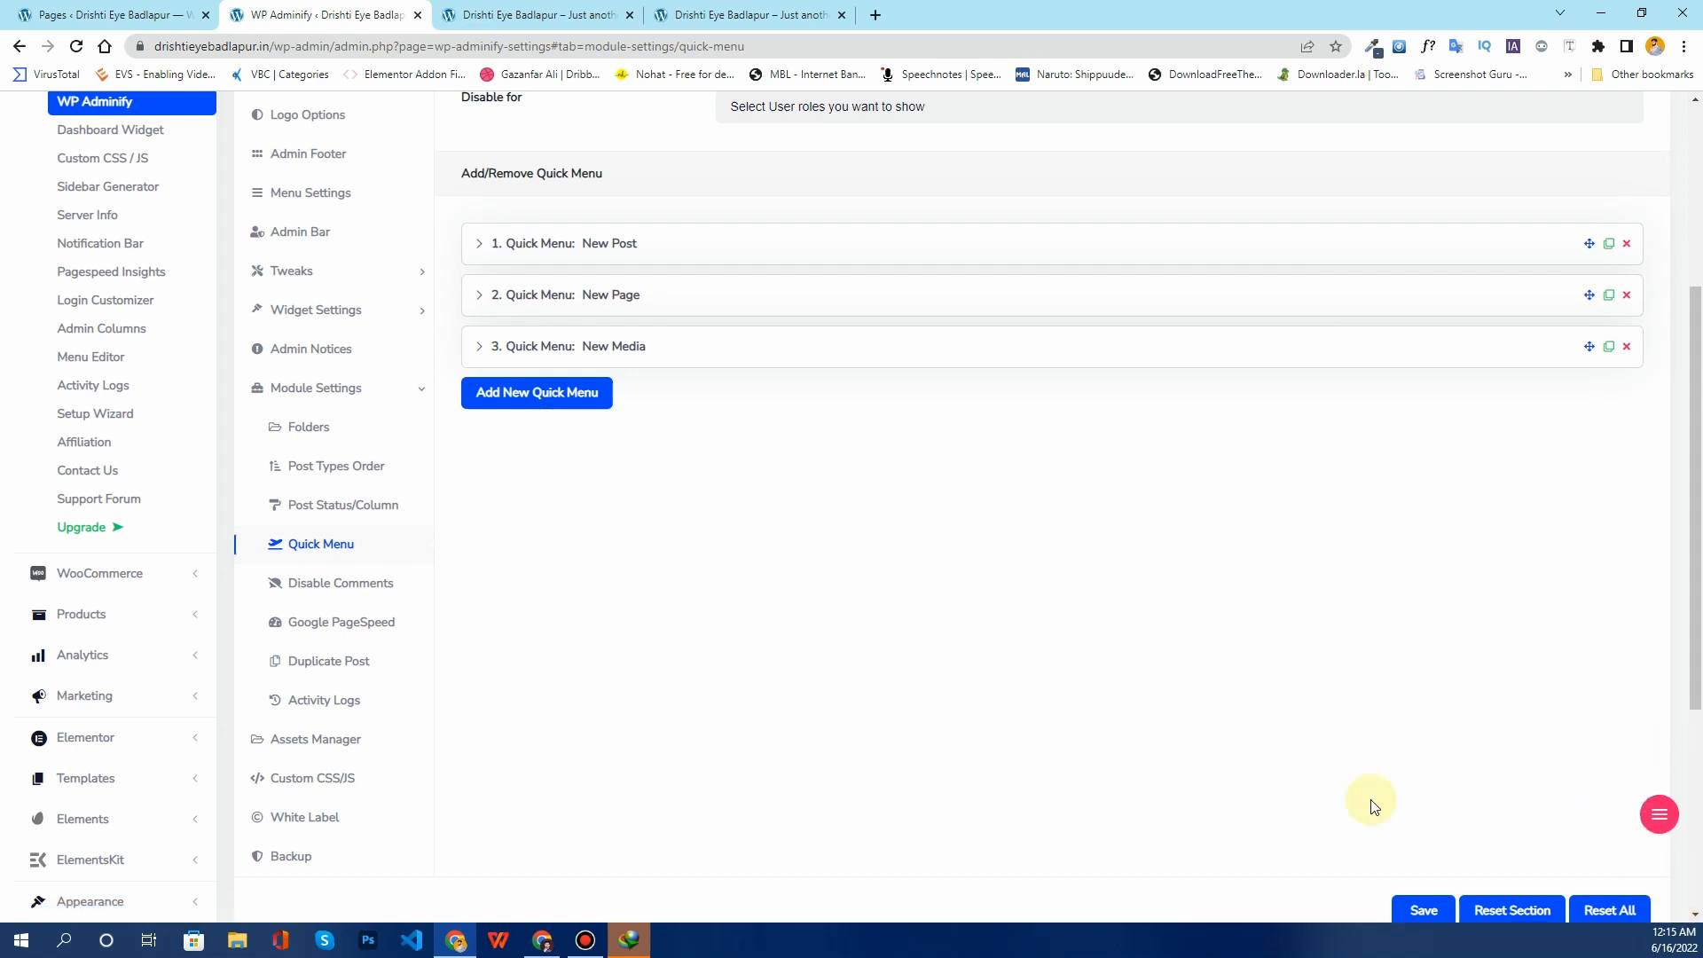
pyautogui.click(543, 392)
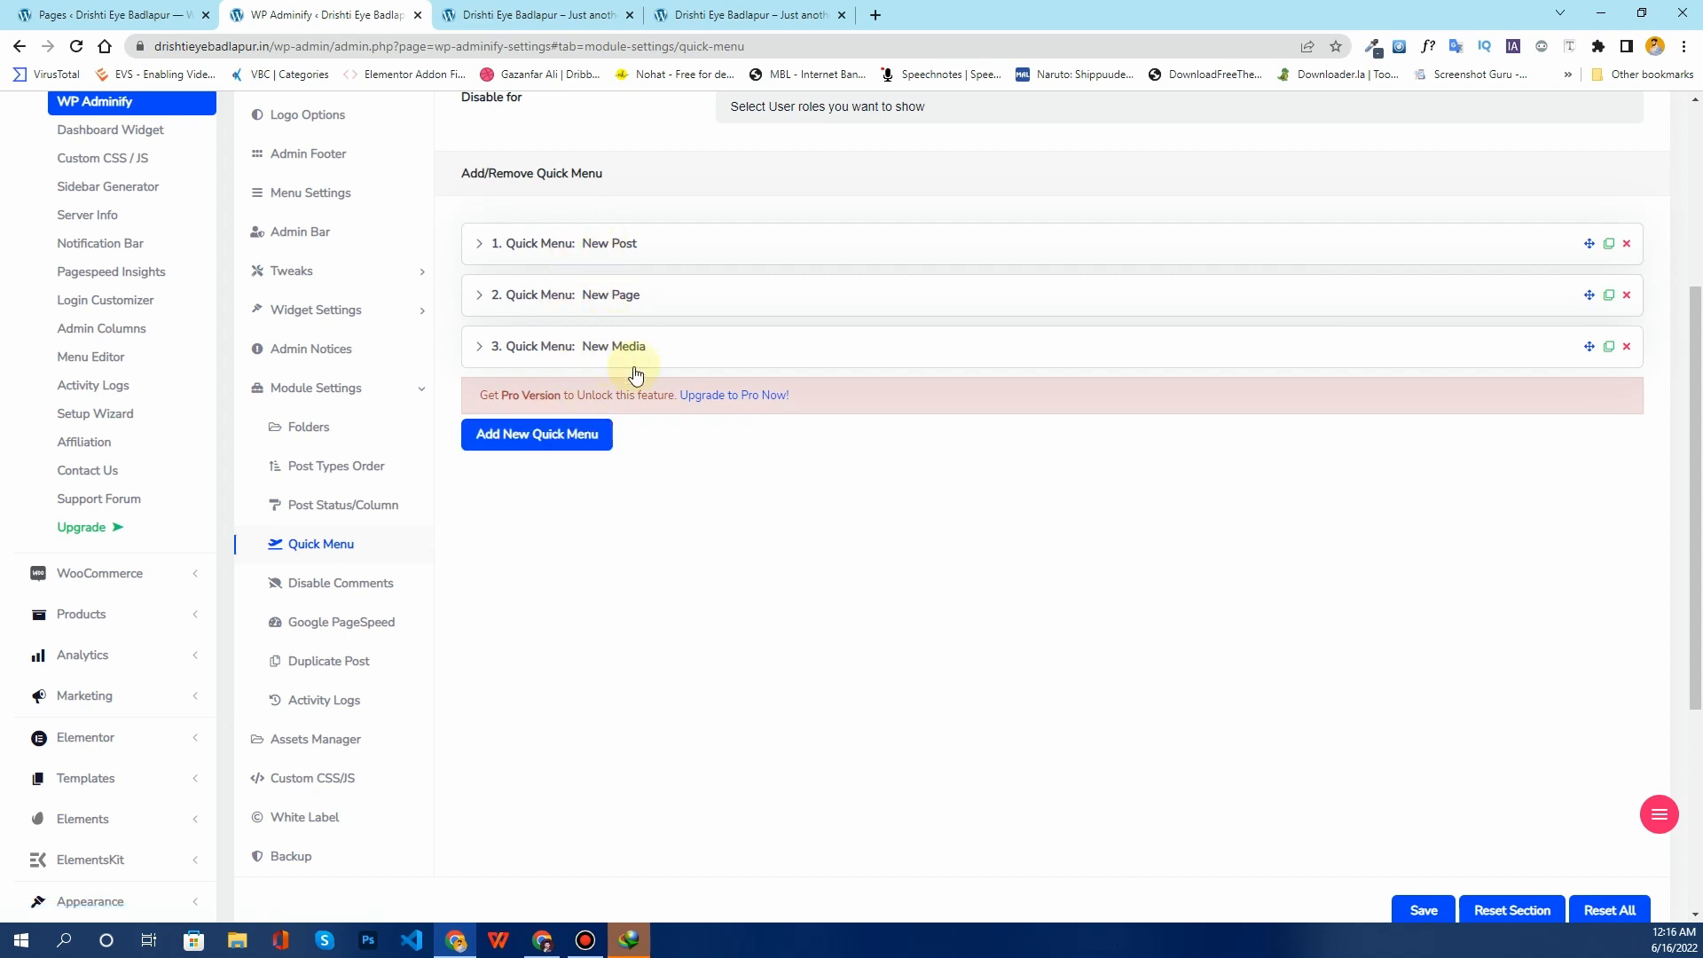
pyautogui.click(1658, 814)
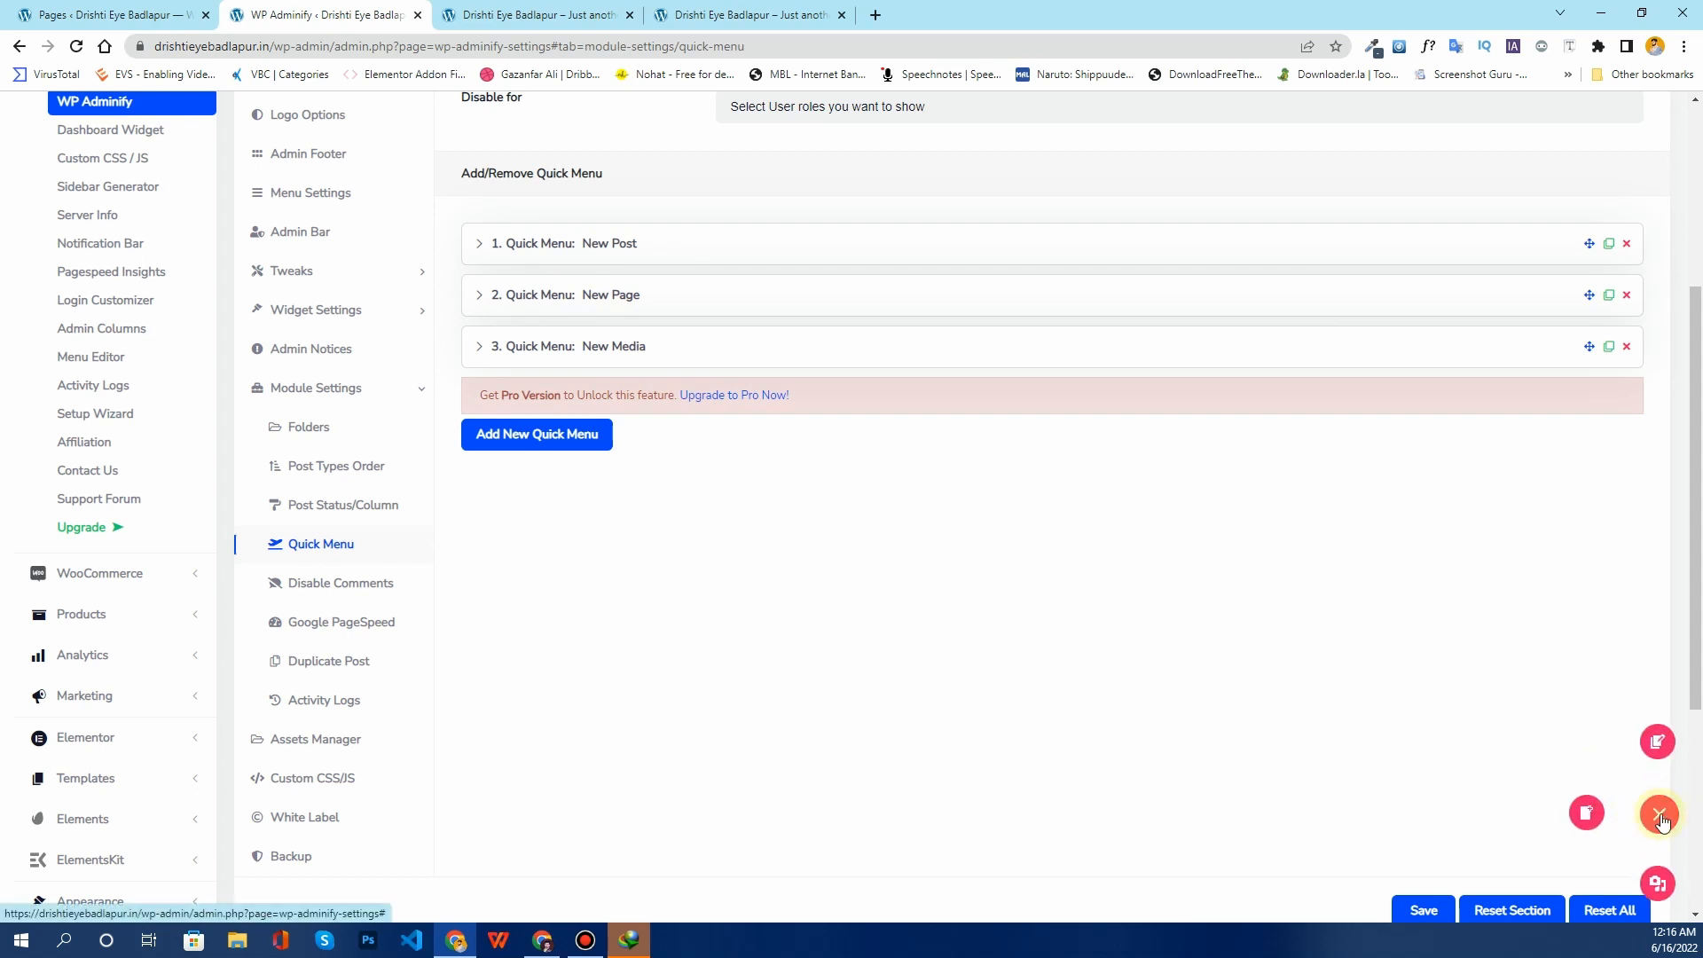
# Step: Open the Upgrade to Pro pricing page in a new tab and review the plans and their feature comparison
pyautogui.rightClick(735, 401)
pyautogui.click(749, 406)
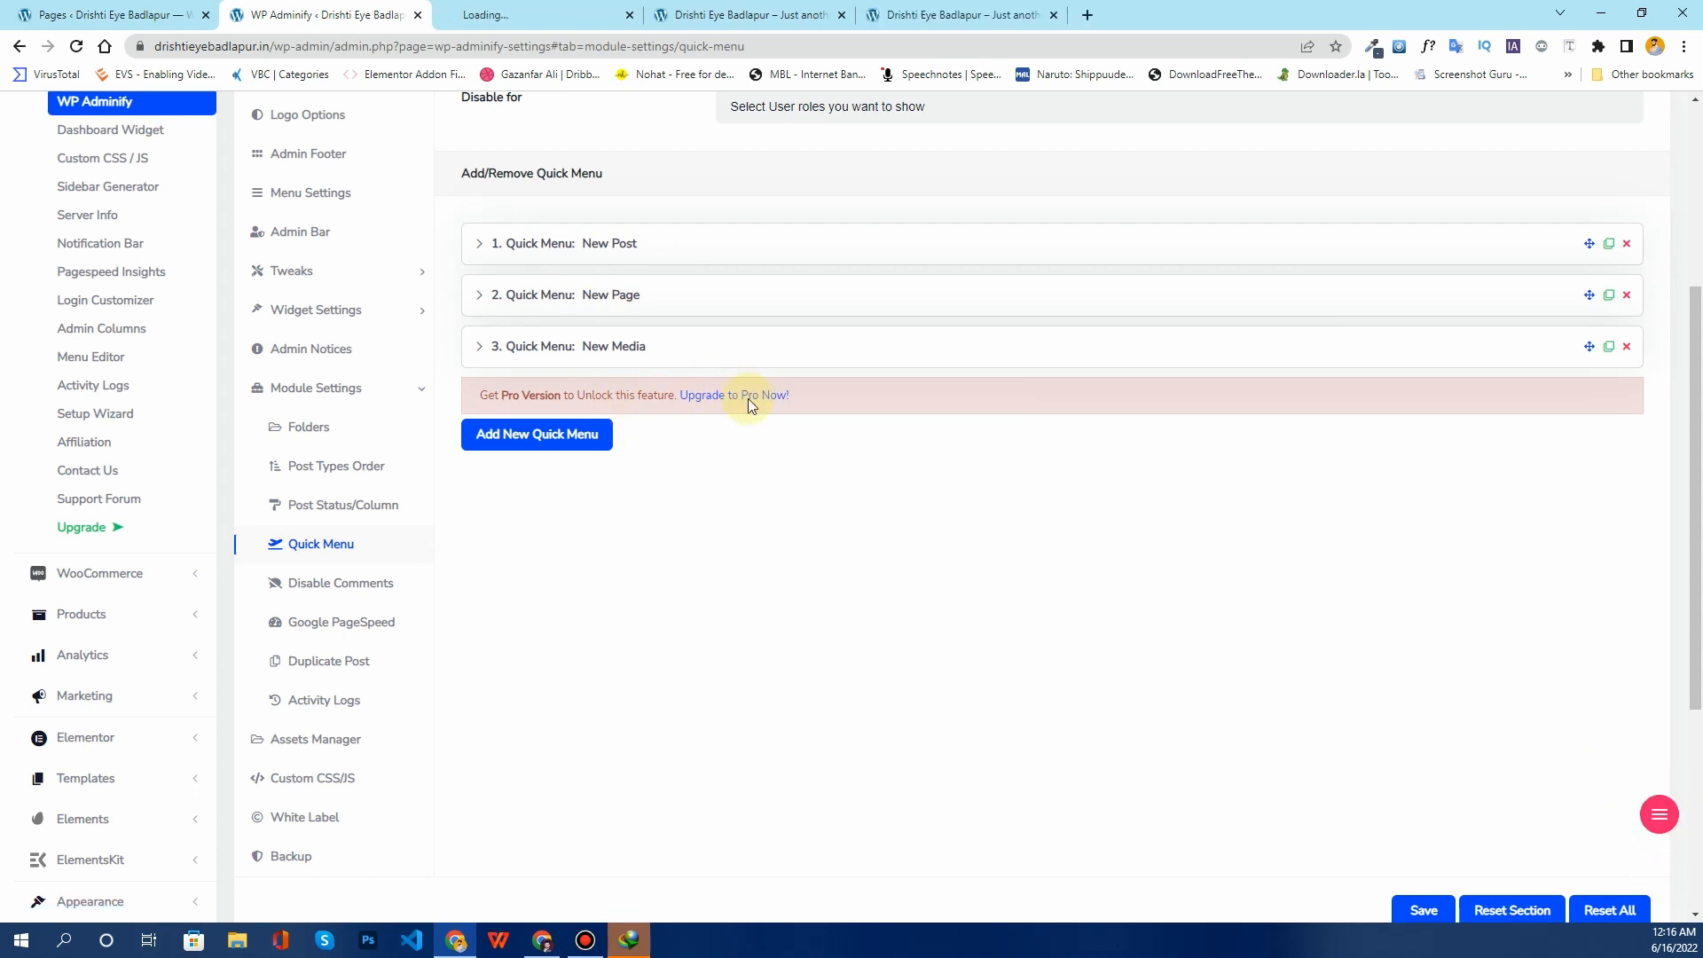
pyautogui.click(559, 15)
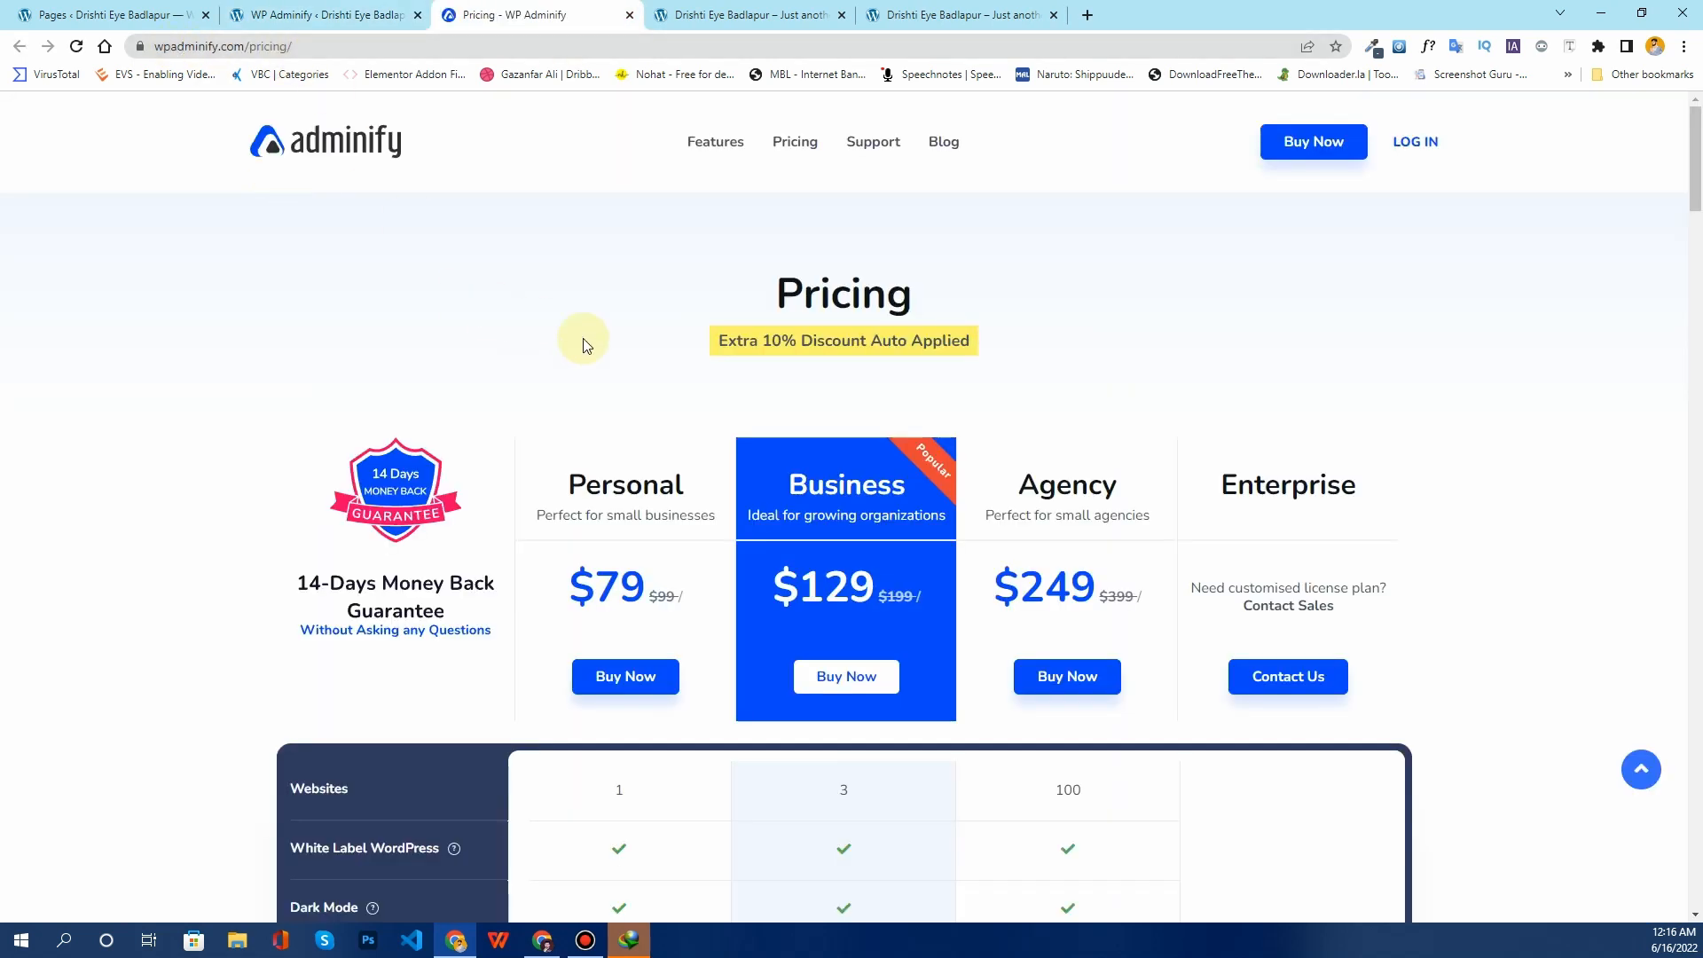
pyautogui.scroll(-3, 614, 333)
pyautogui.scroll(-1, 616, 335)
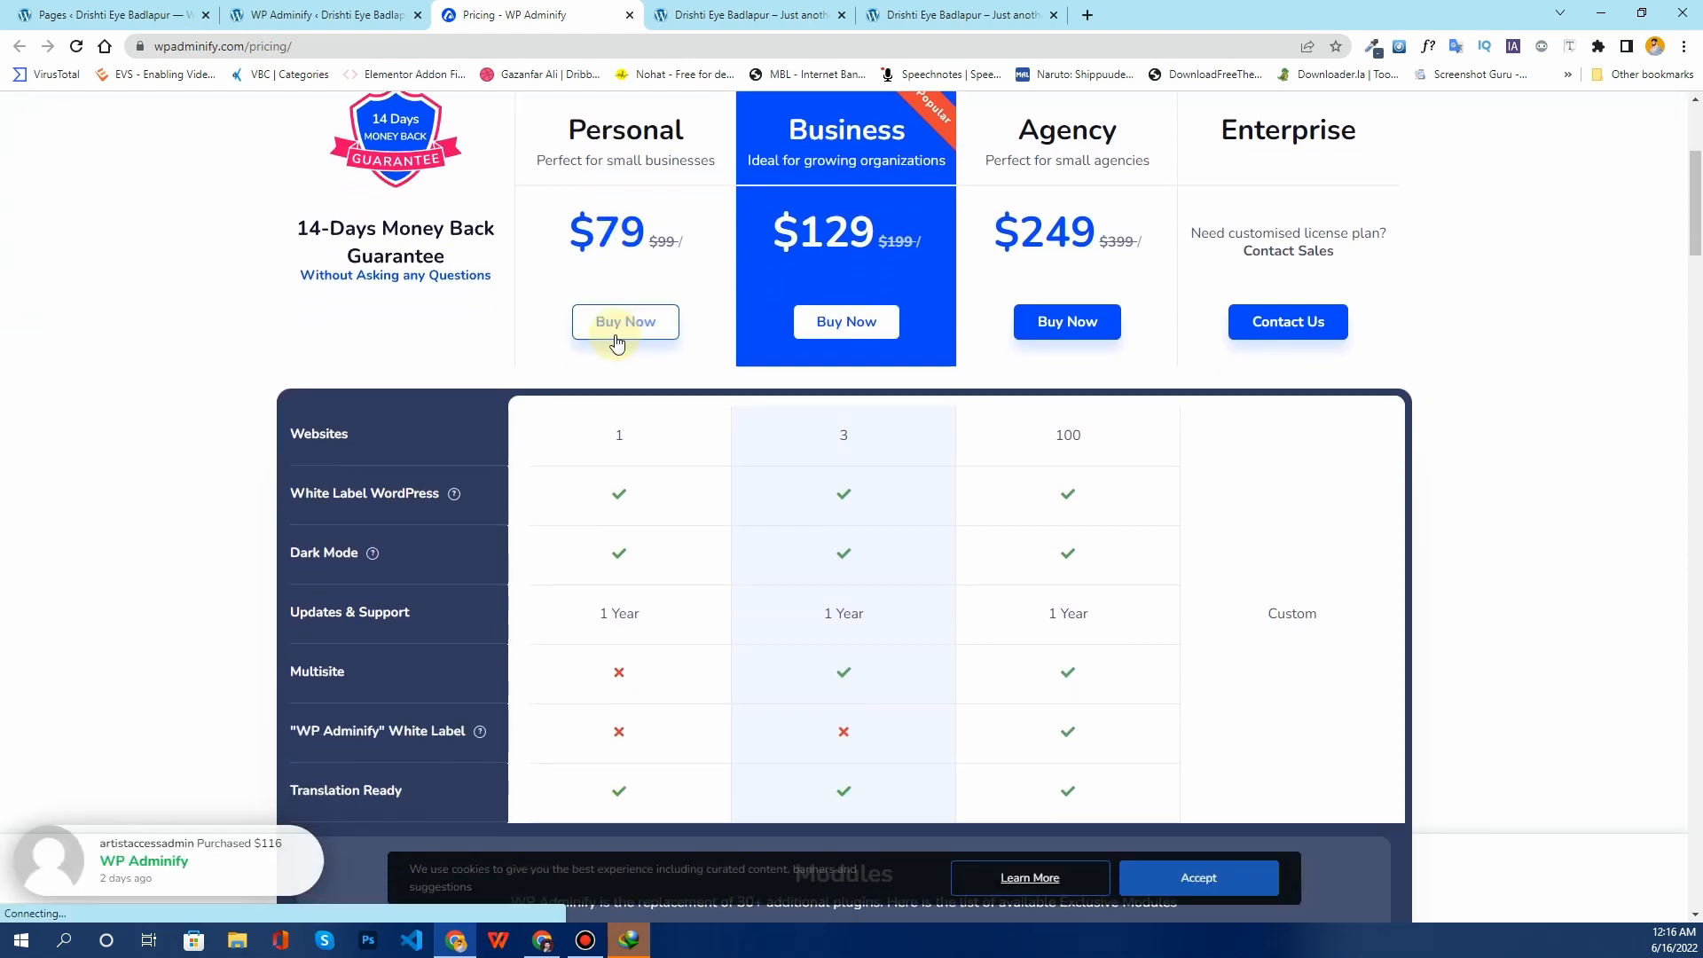
pyautogui.scroll(-3, 1303, 449)
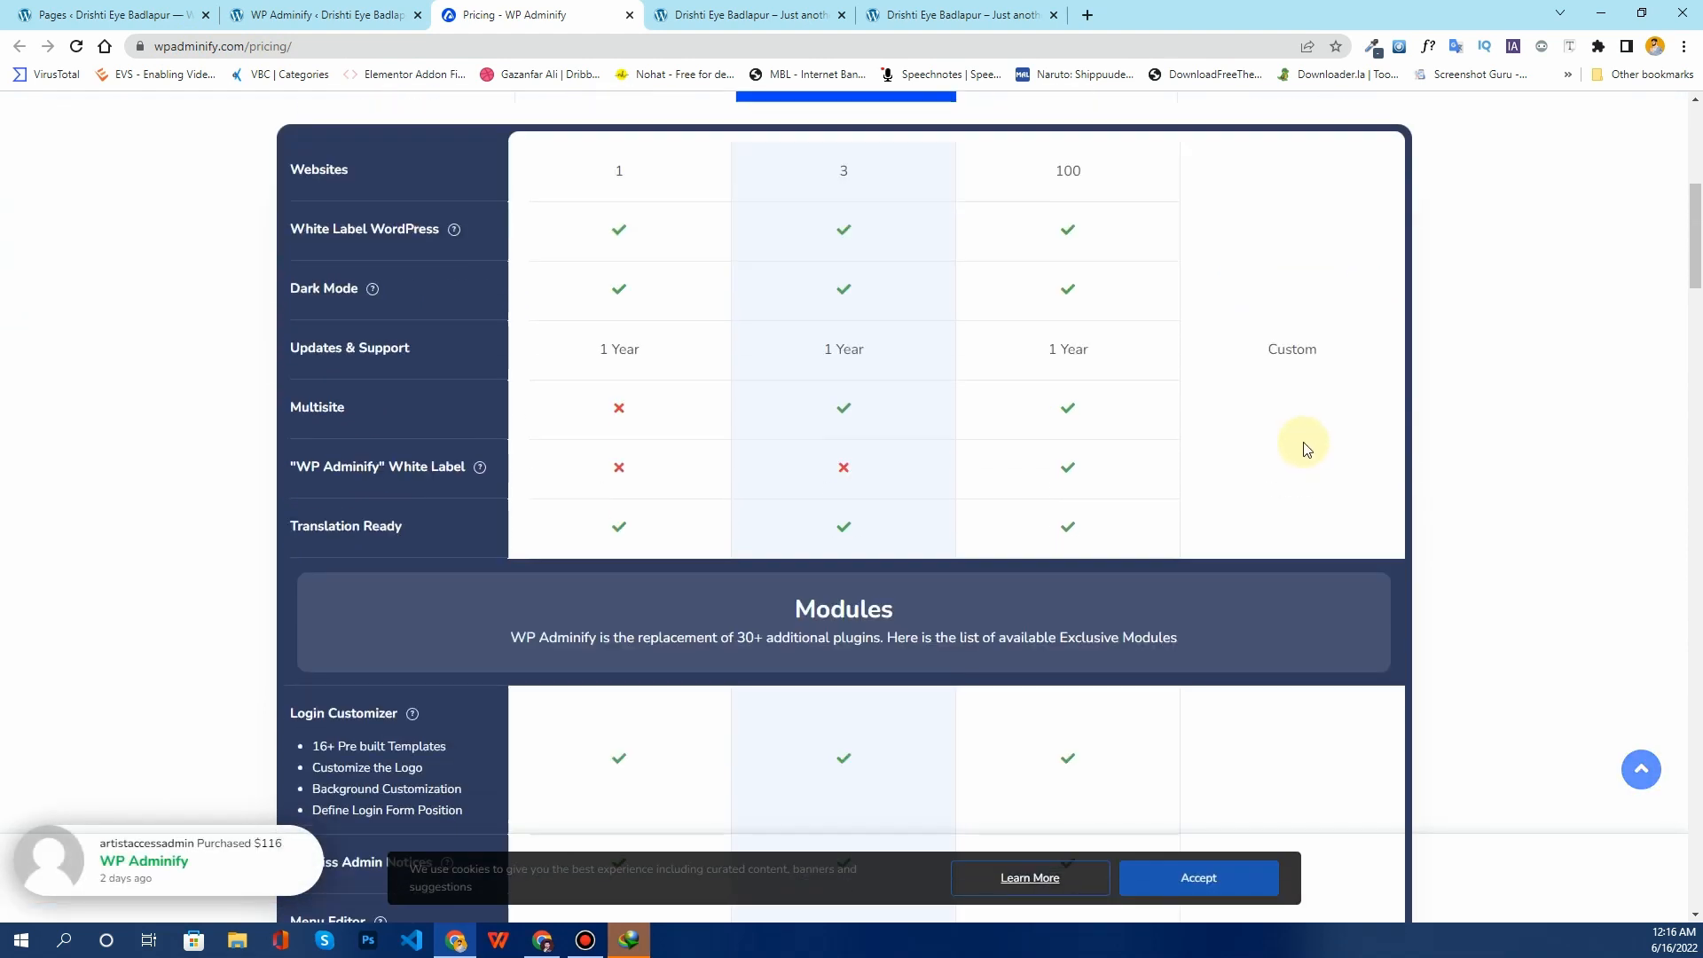
pyautogui.scroll(6, 627, 311)
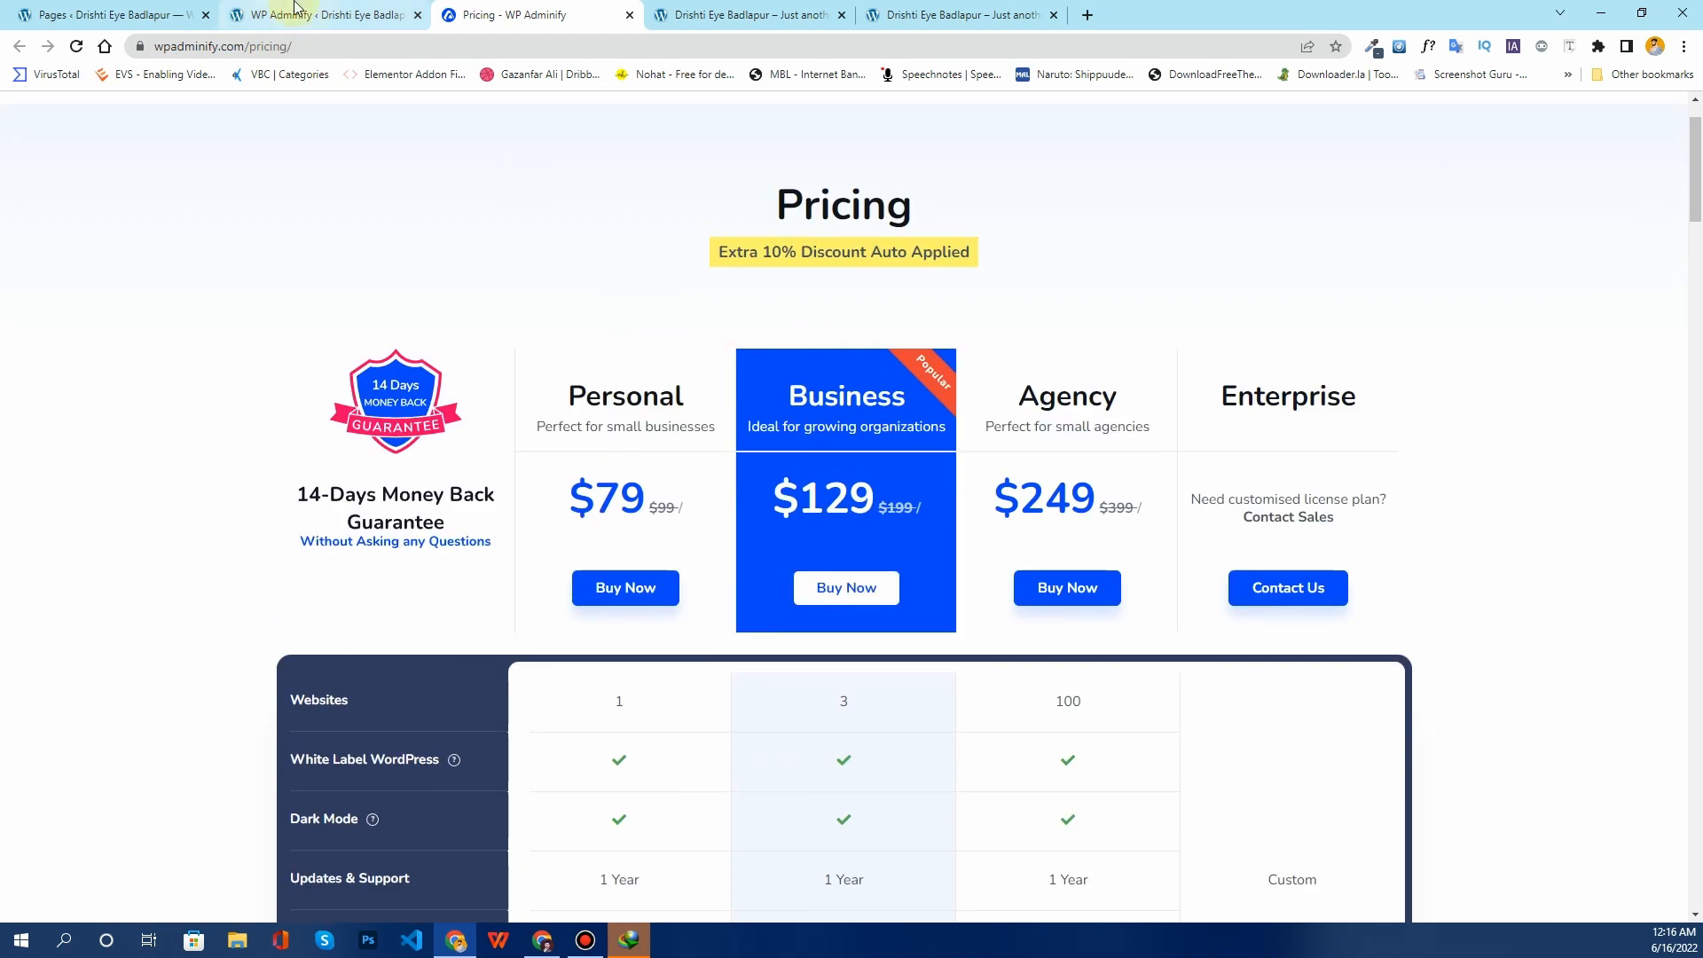
# Step: Return to the WP Adminify settings, disable comments for Landing Pages in the Disable Comments module, and save
pyautogui.click(324, 15)
pyautogui.scroll(-2, 465, 461)
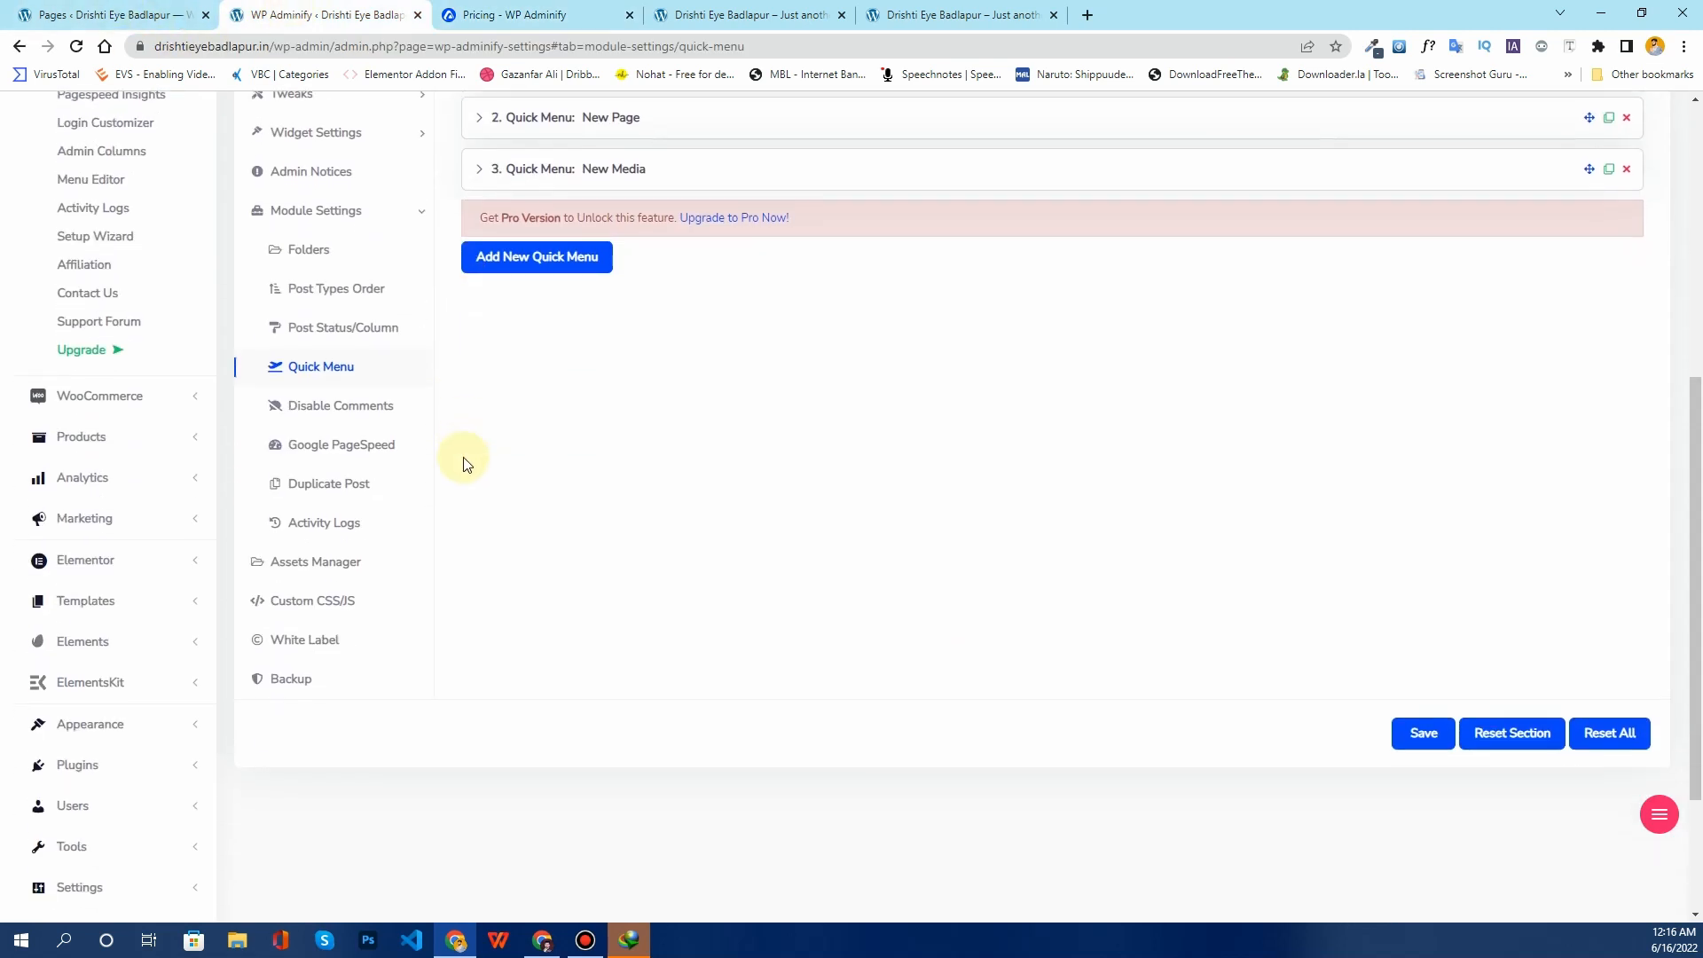
pyautogui.click(341, 404)
pyautogui.scroll(2, 474, 417)
pyautogui.scroll(3, 479, 412)
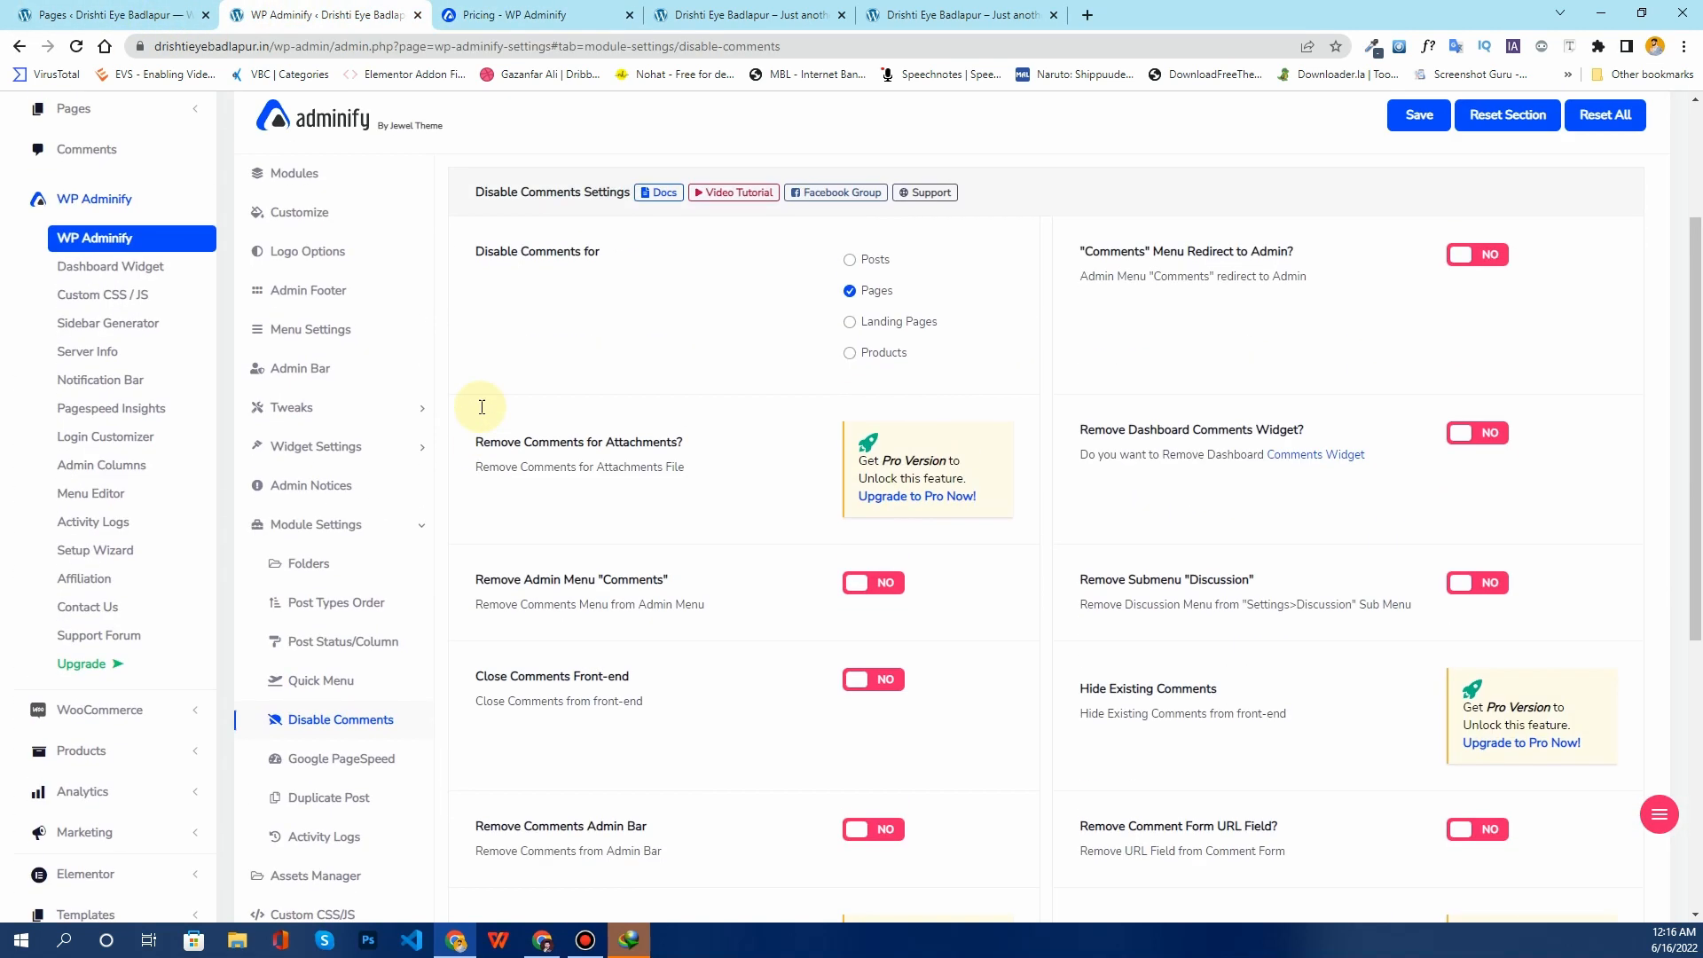
pyautogui.scroll(-1, 474, 410)
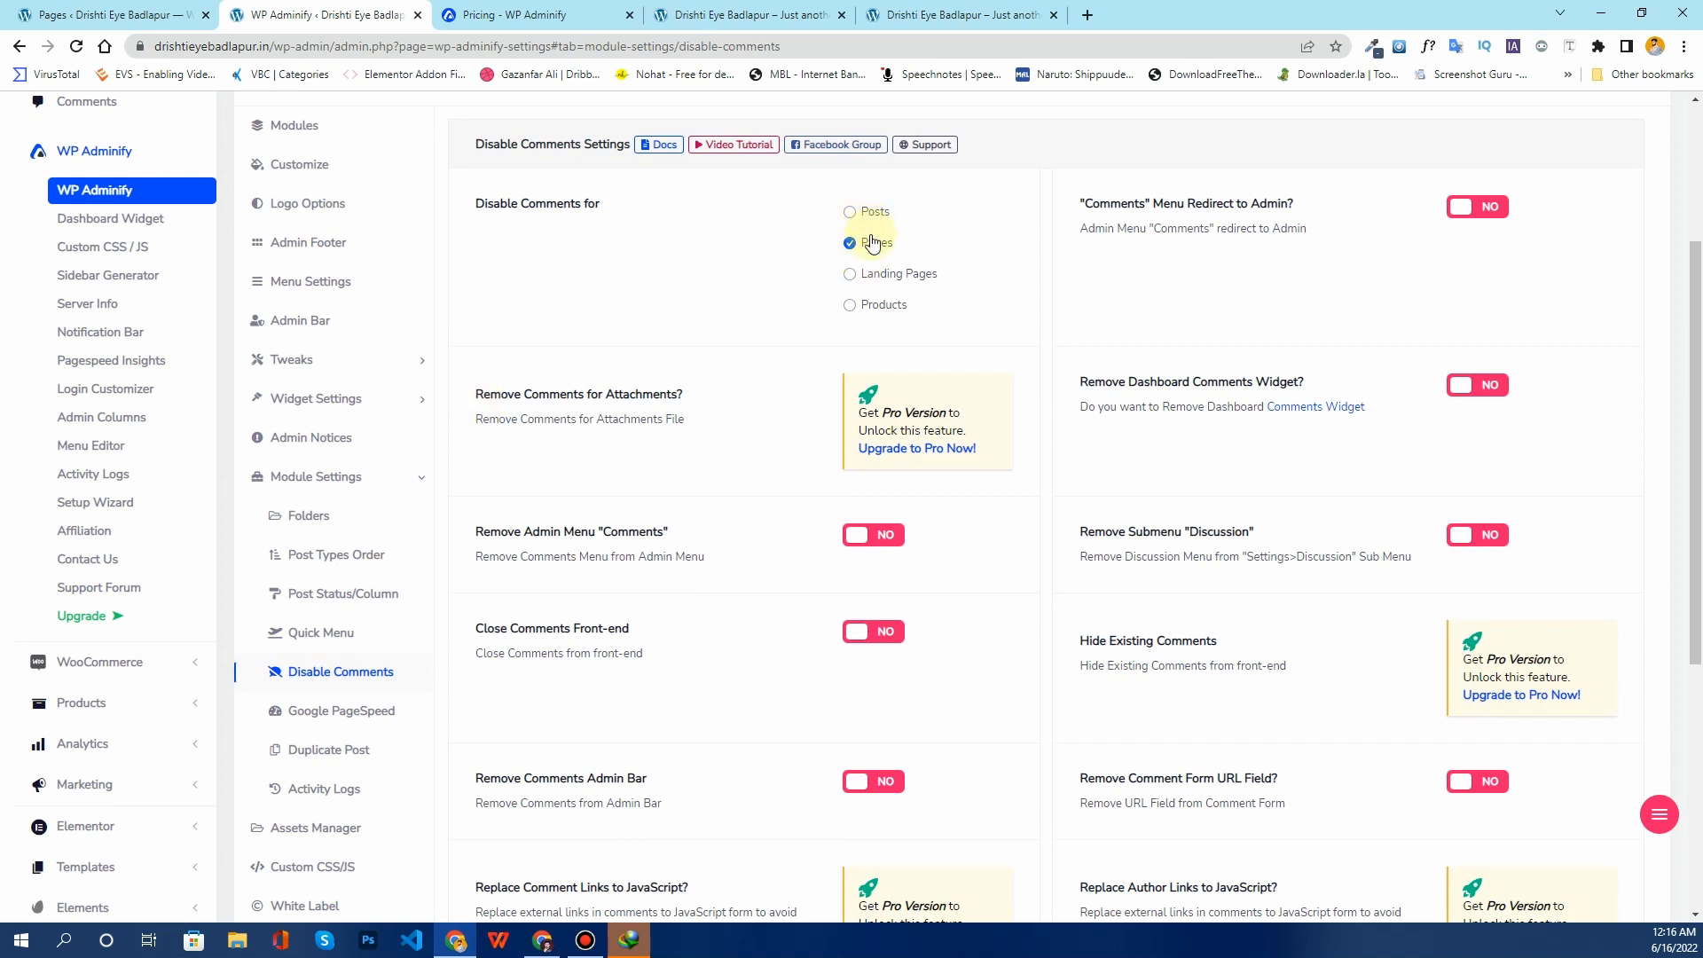
pyautogui.click(883, 280)
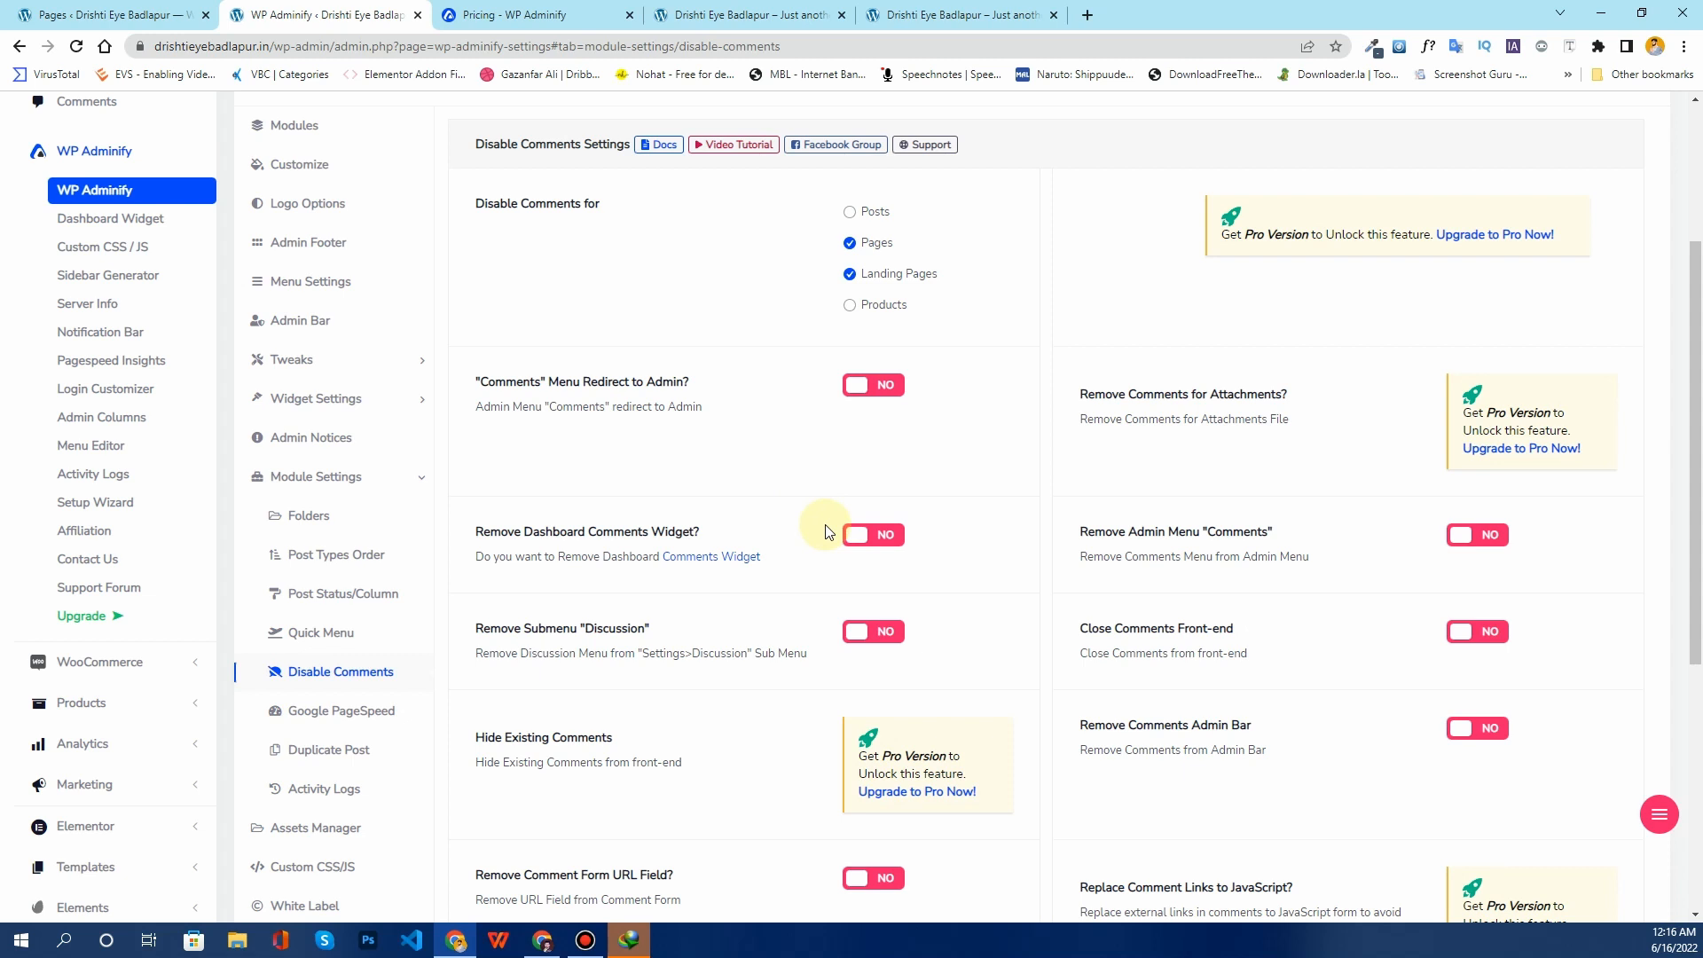
pyautogui.scroll(-5, 854, 532)
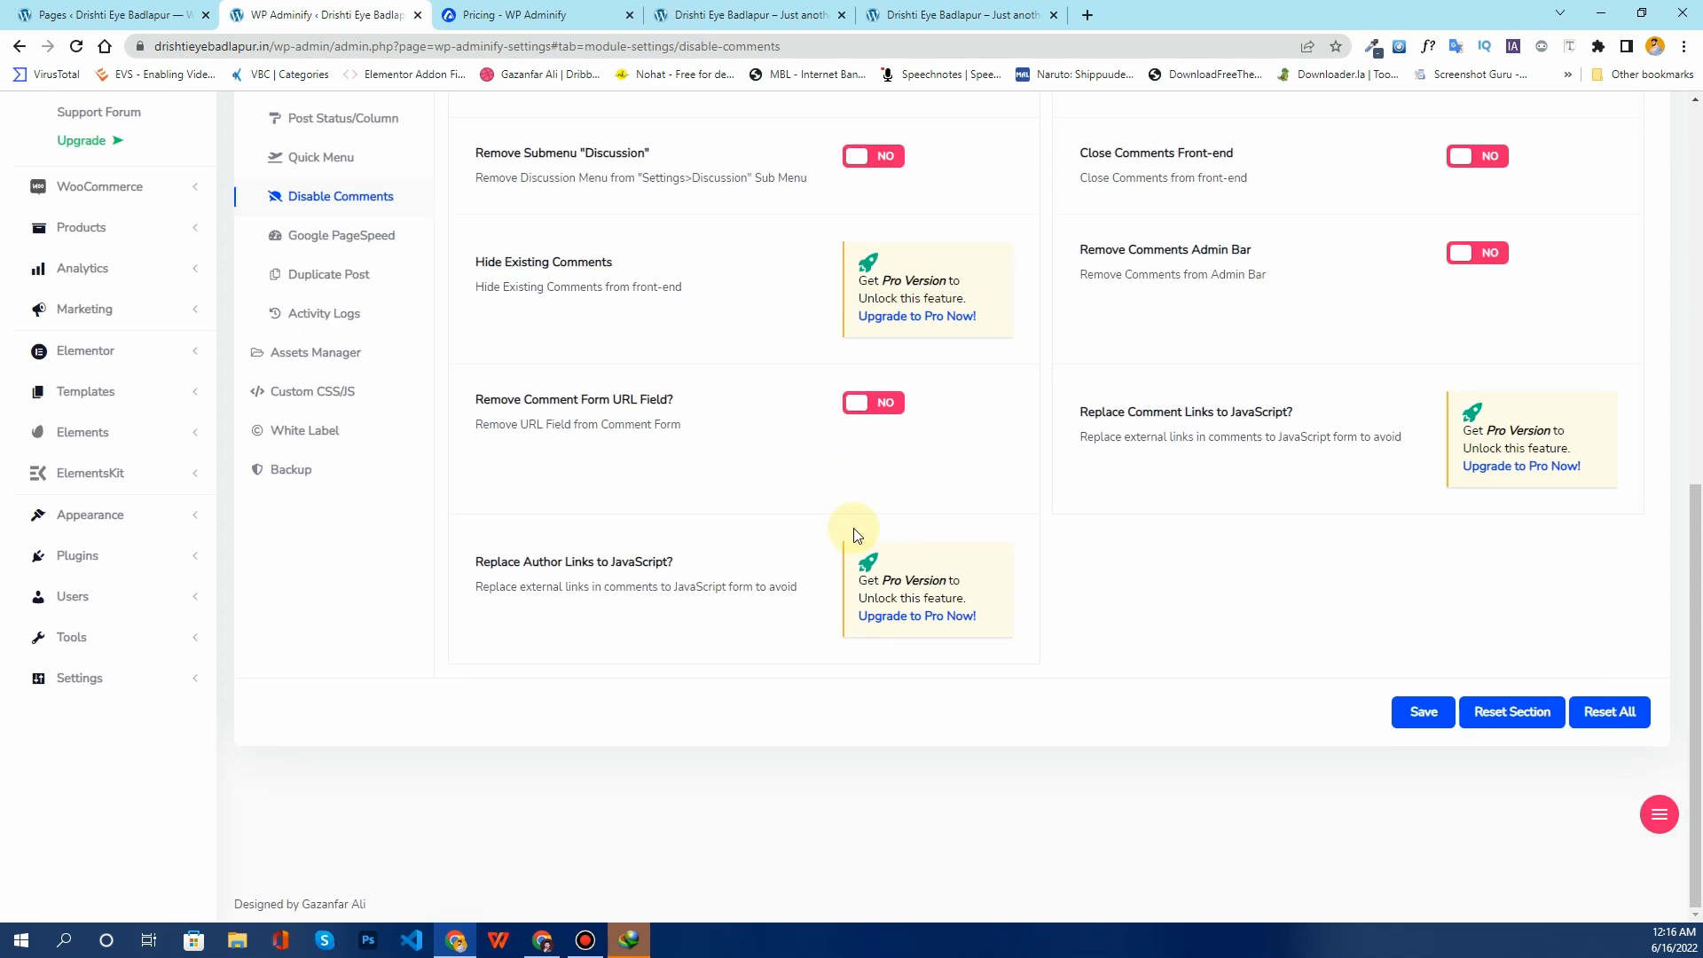
pyautogui.click(1399, 711)
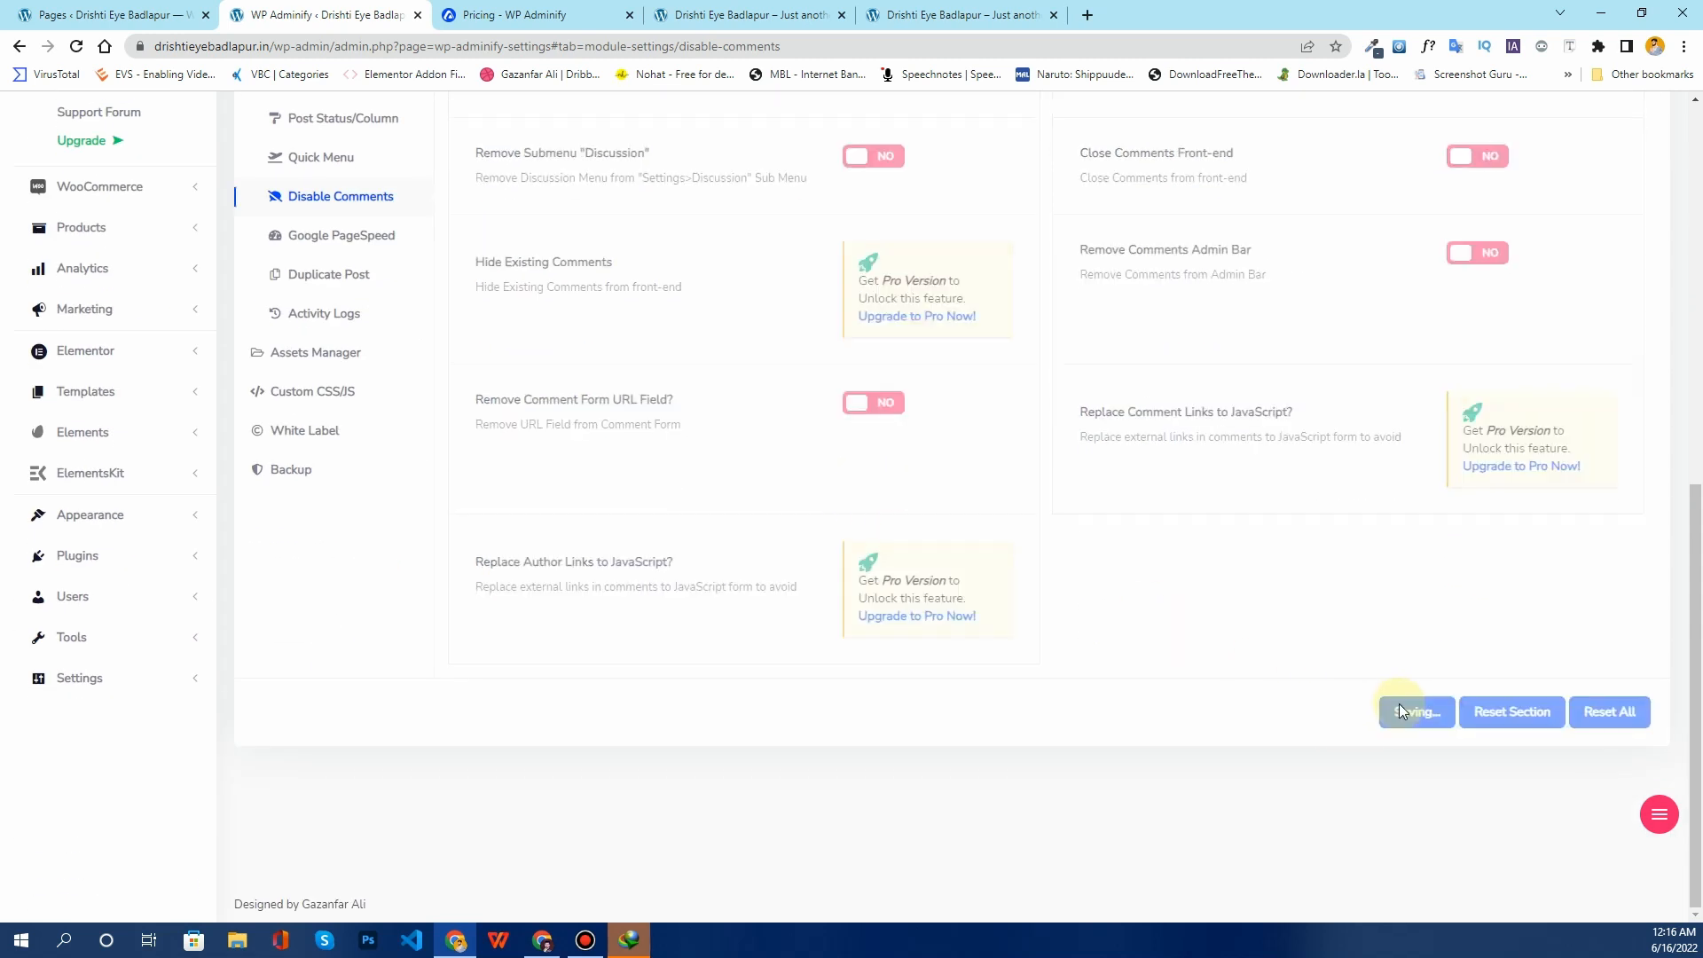
# Step: Open the Google PageSpeed module settings and activate the Google API Key field
pyautogui.click(388, 252)
pyautogui.scroll(5, 781, 344)
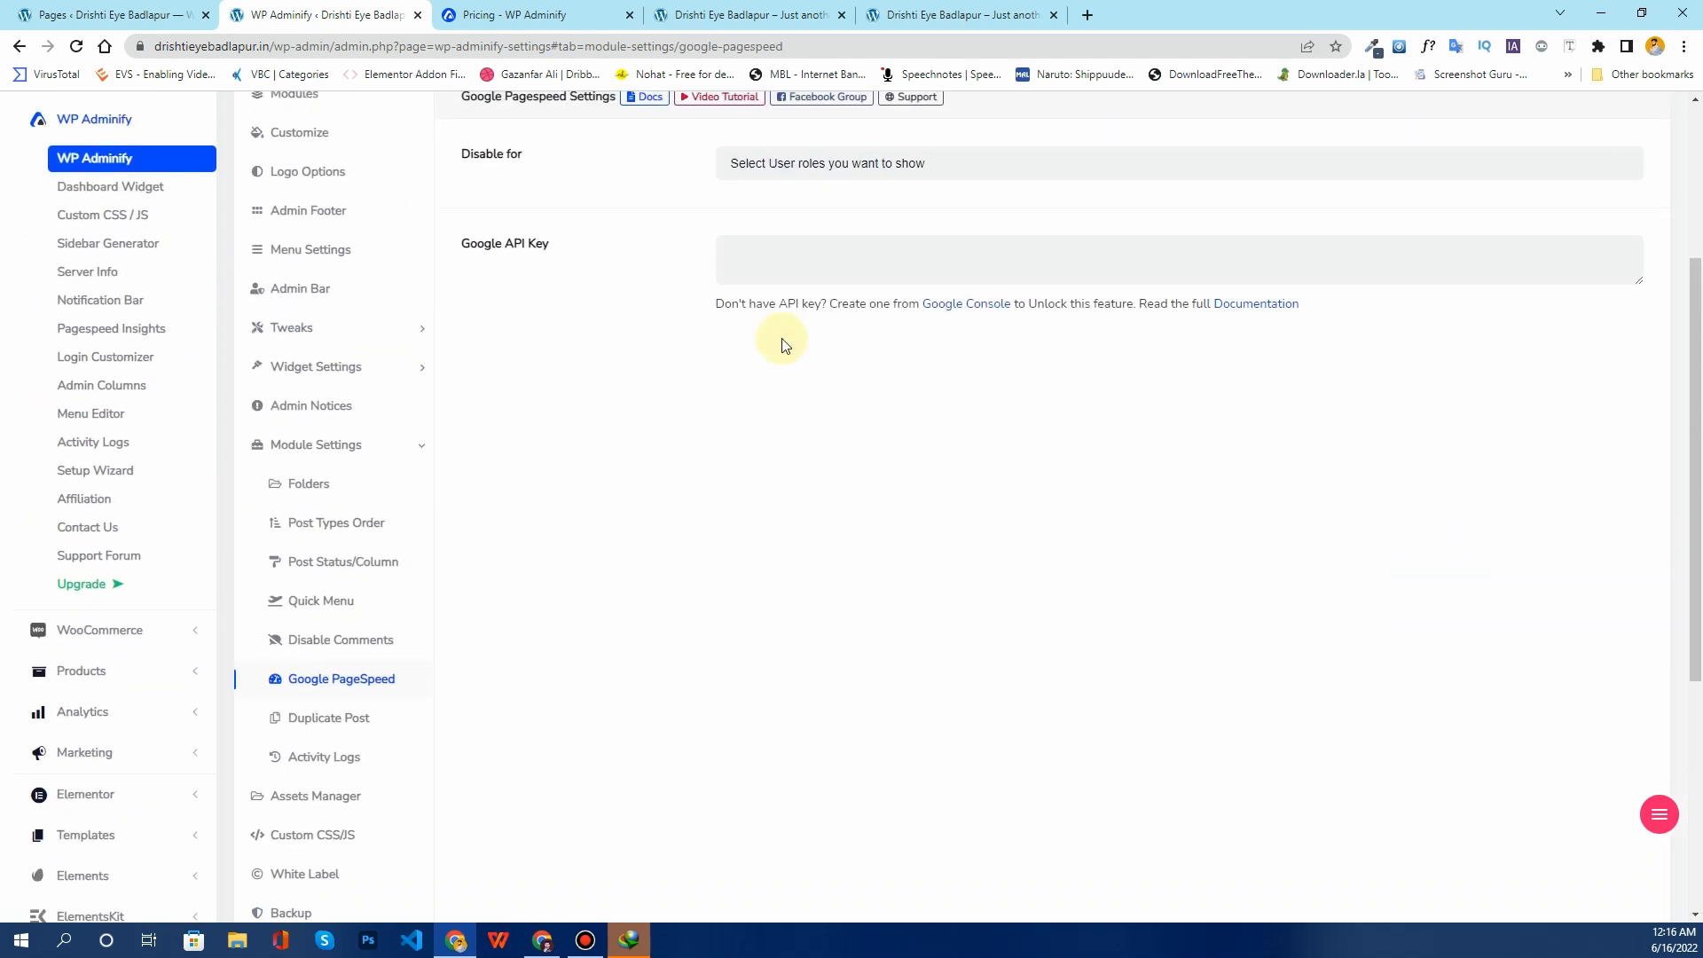
pyautogui.scroll(1, 781, 345)
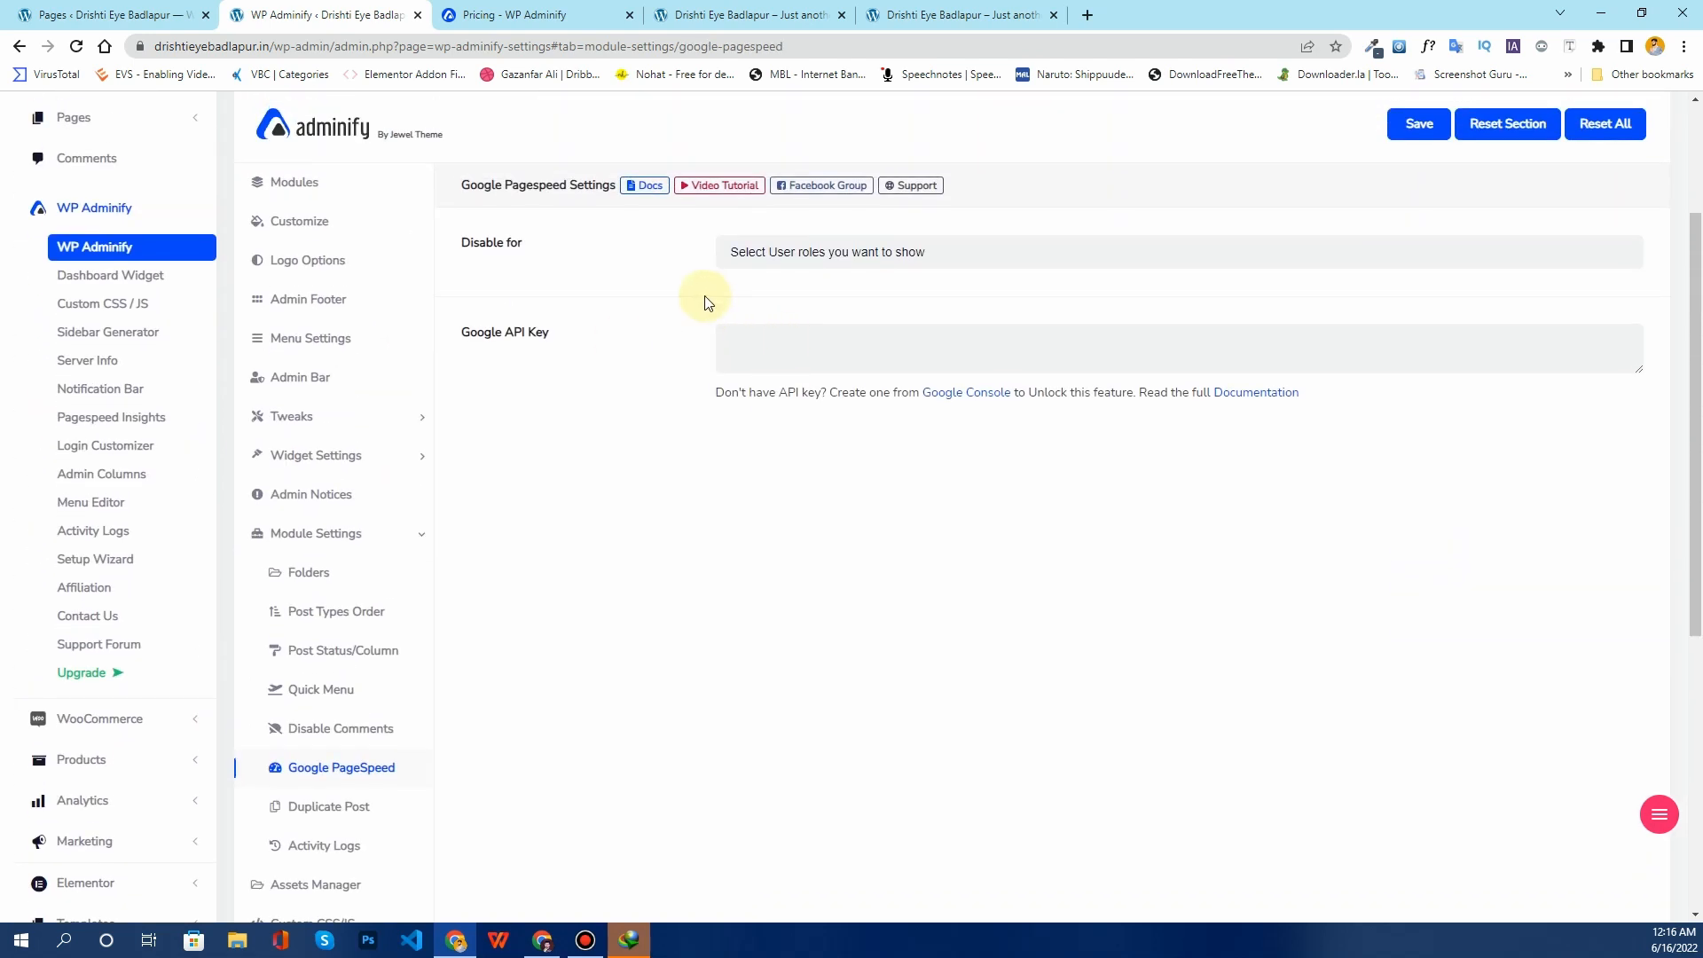
pyautogui.click(807, 359)
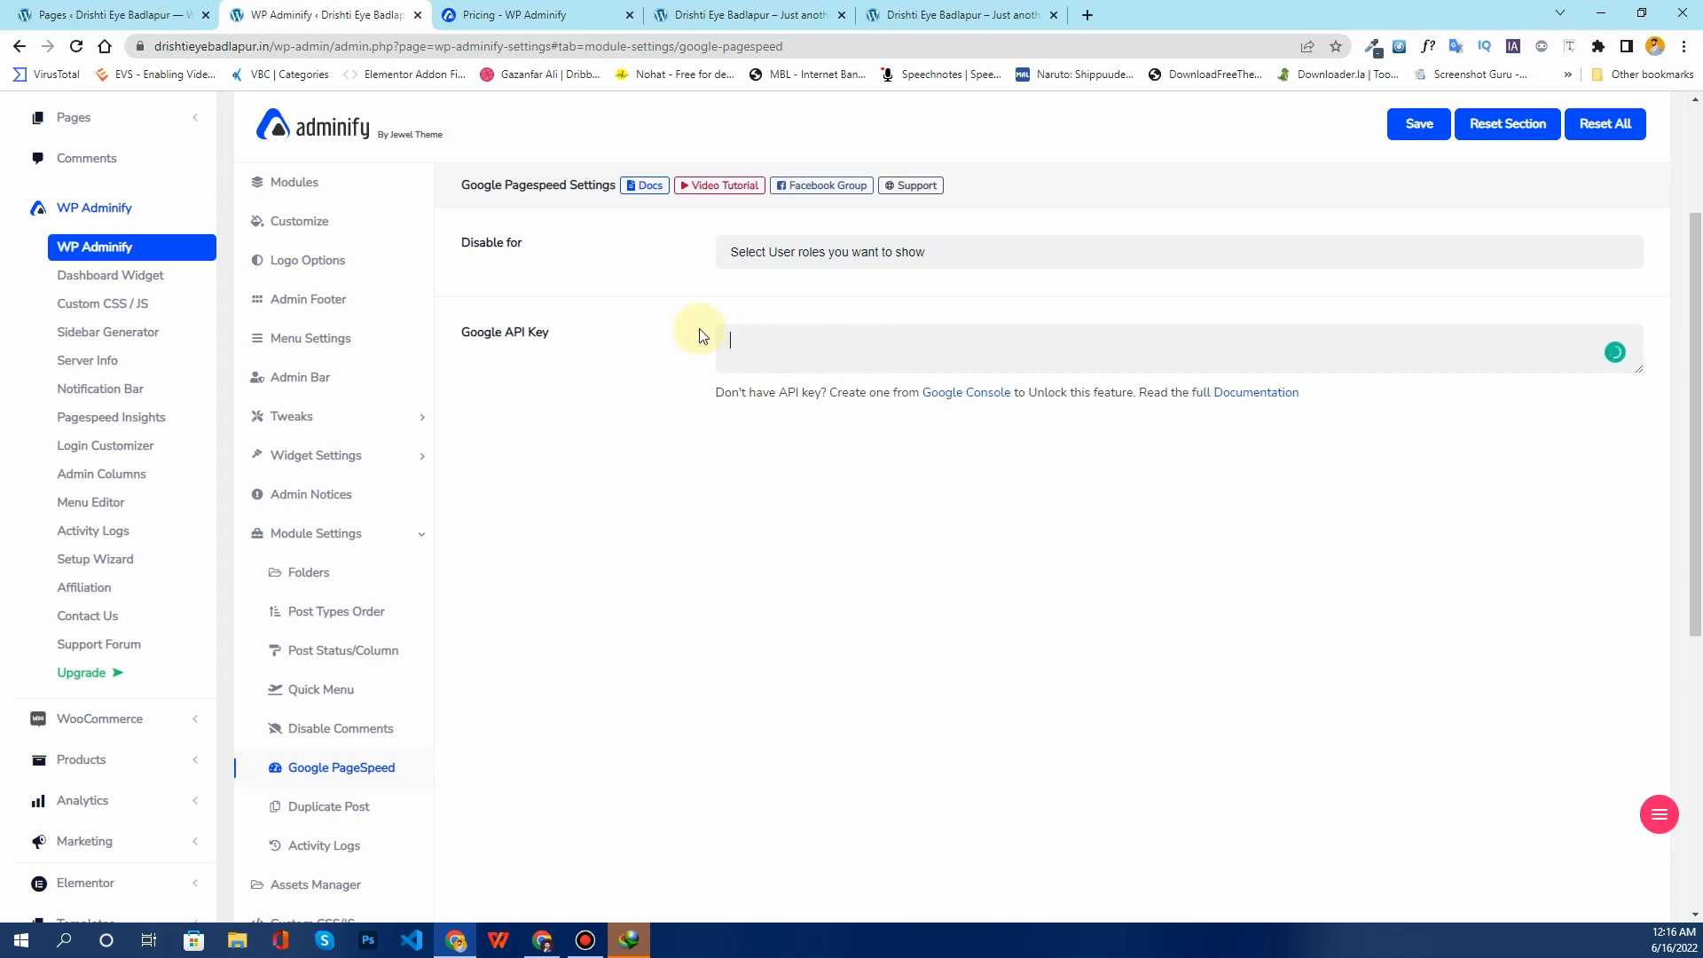
# Step: Open the Google Console link in a new tab, close it, and return to the Google PageSpeed settings
pyautogui.rightClick(959, 403)
pyautogui.click(986, 413)
pyautogui.click(698, 7)
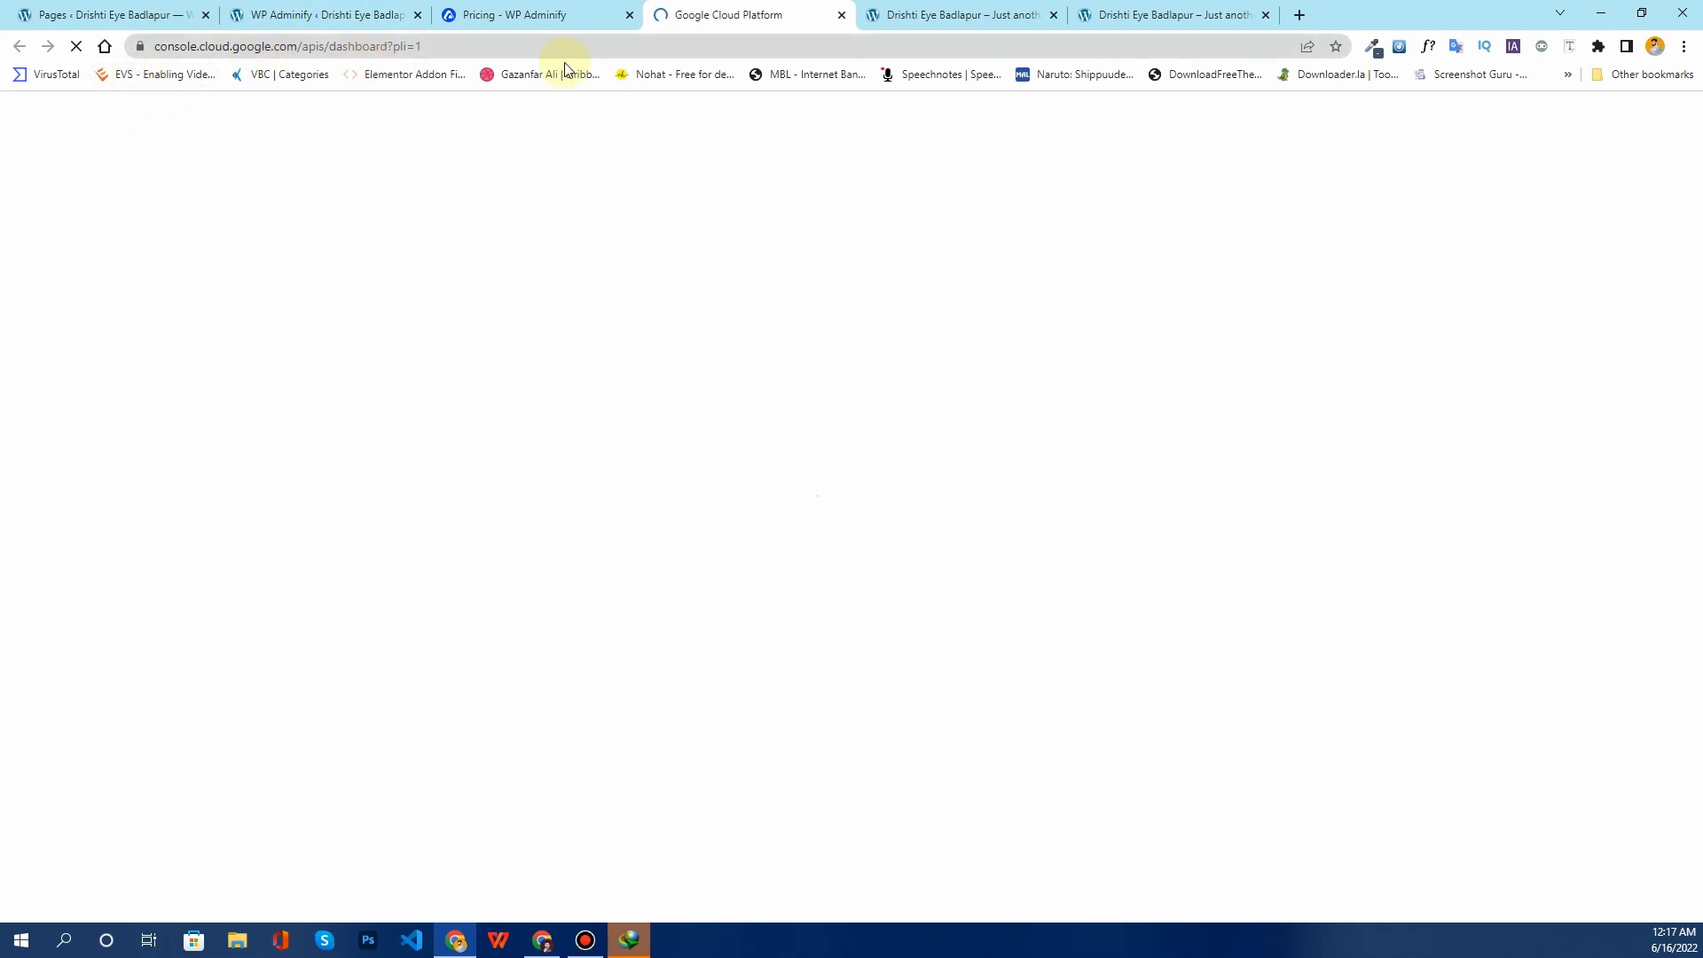
pyautogui.click(841, 16)
pyautogui.click(318, 18)
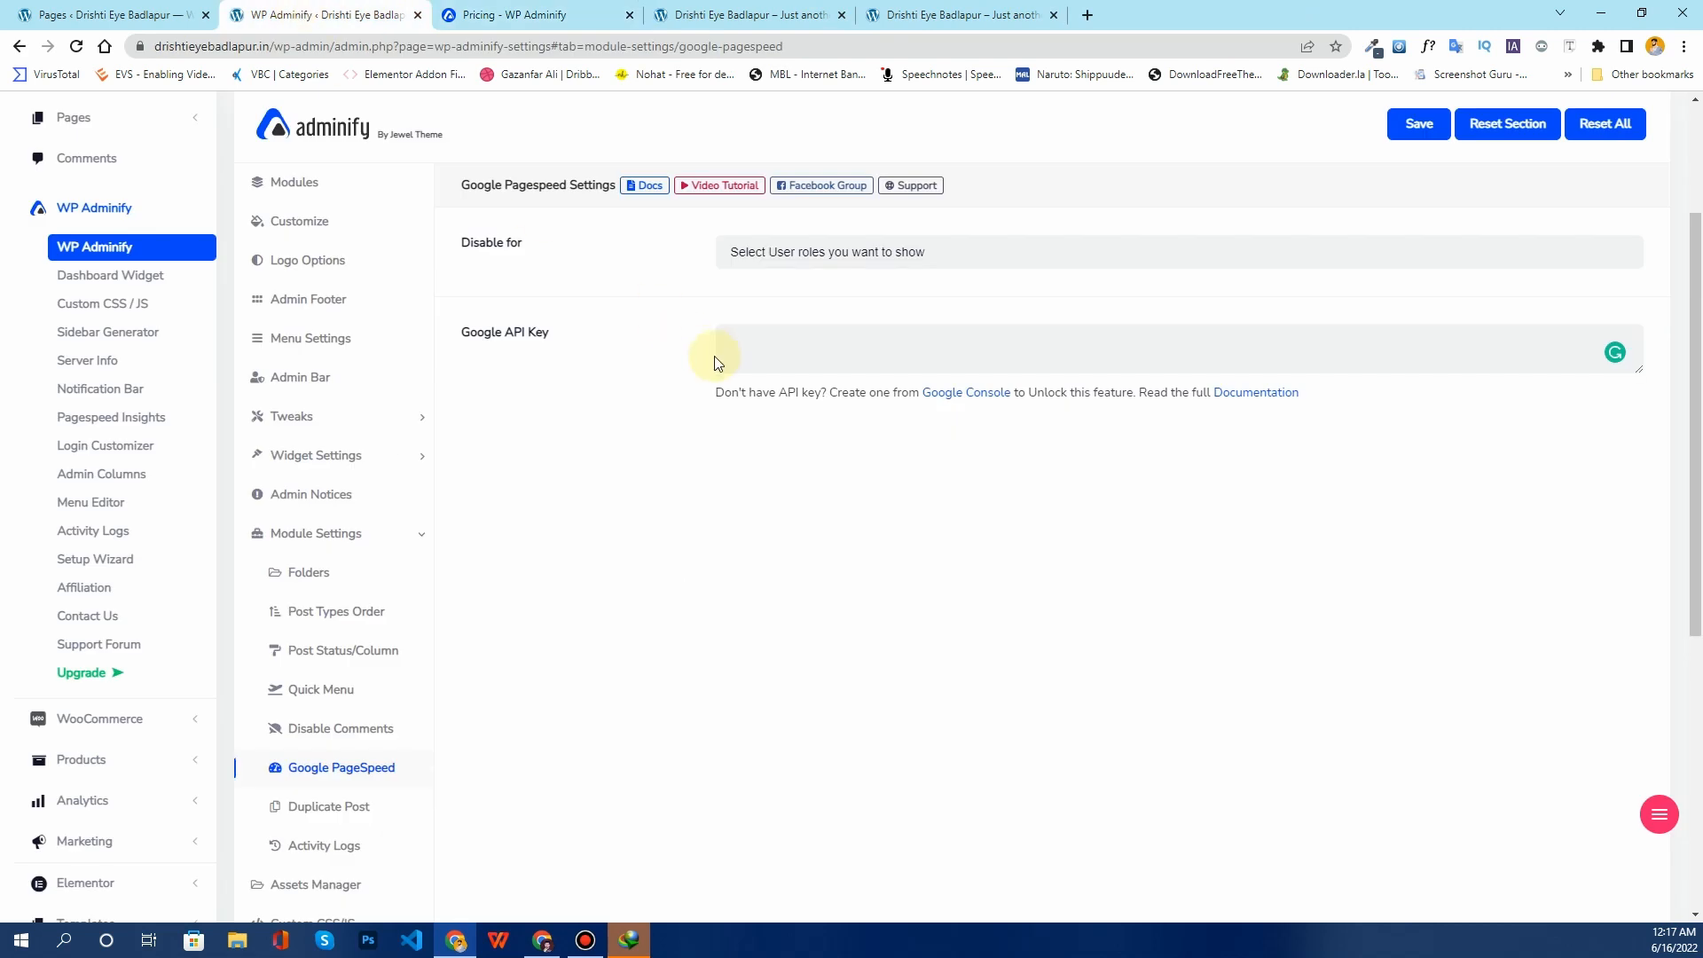
# Step: Open the API key documentation in a new tab, skim the creation guide, and close it to return to the settings
pyautogui.moveTo(549, 344); pyautogui.dragTo(513, 334)
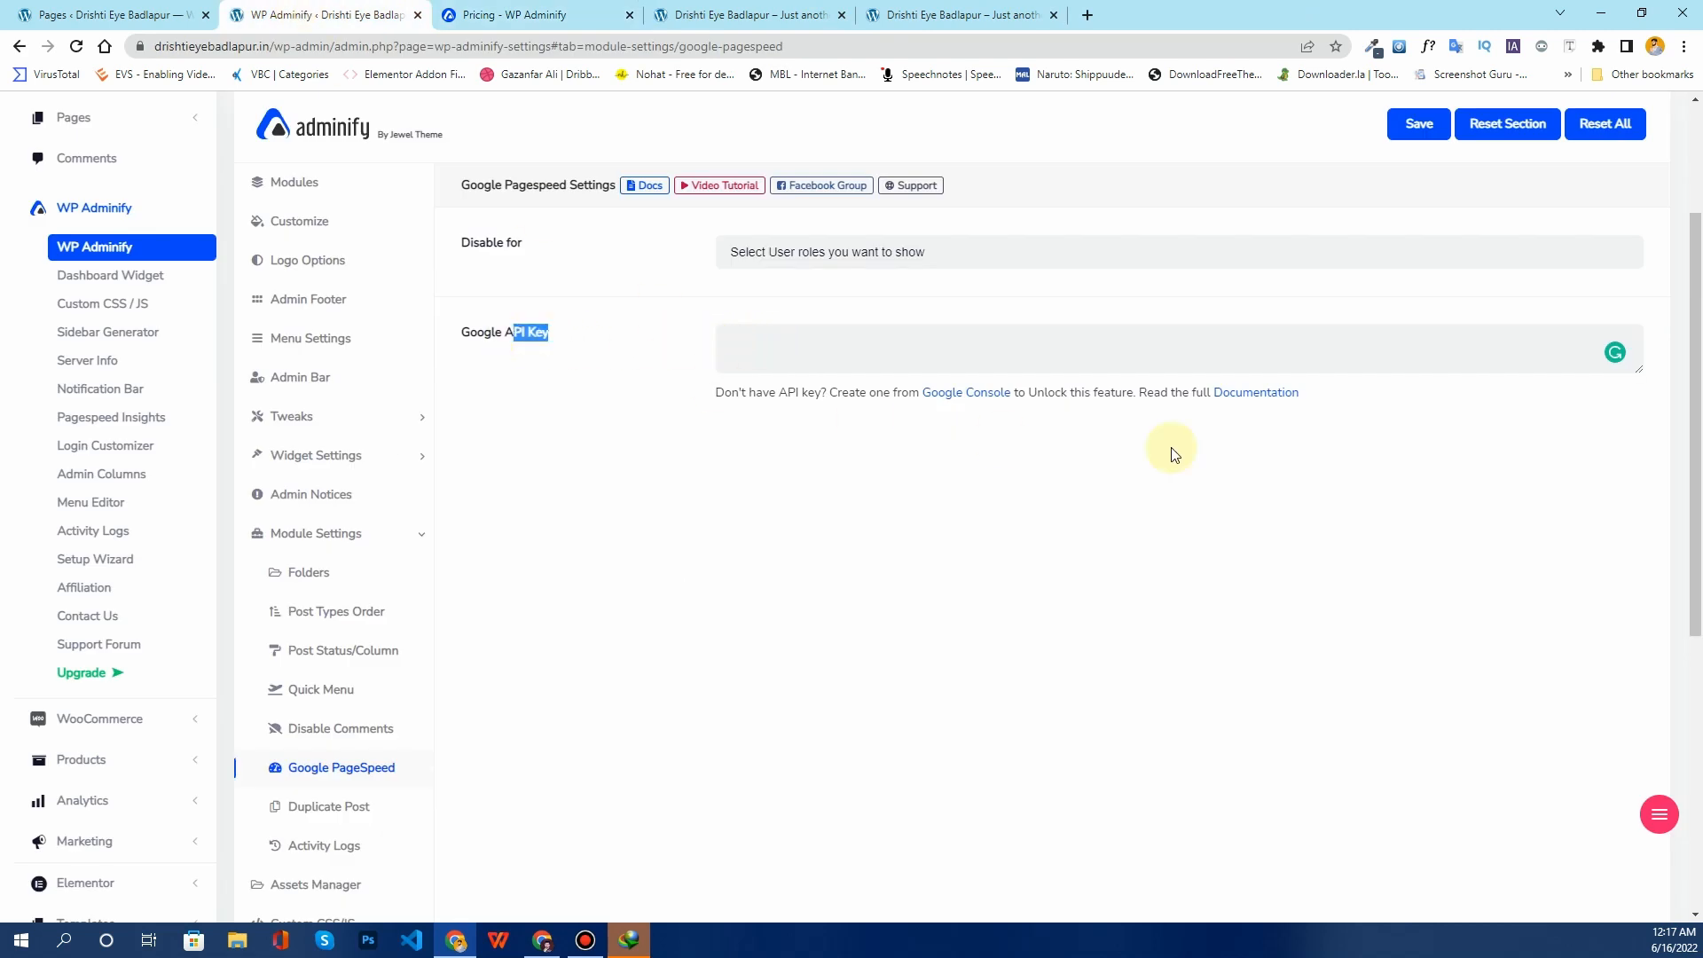
pyautogui.rightClick(1247, 398)
pyautogui.click(1327, 410)
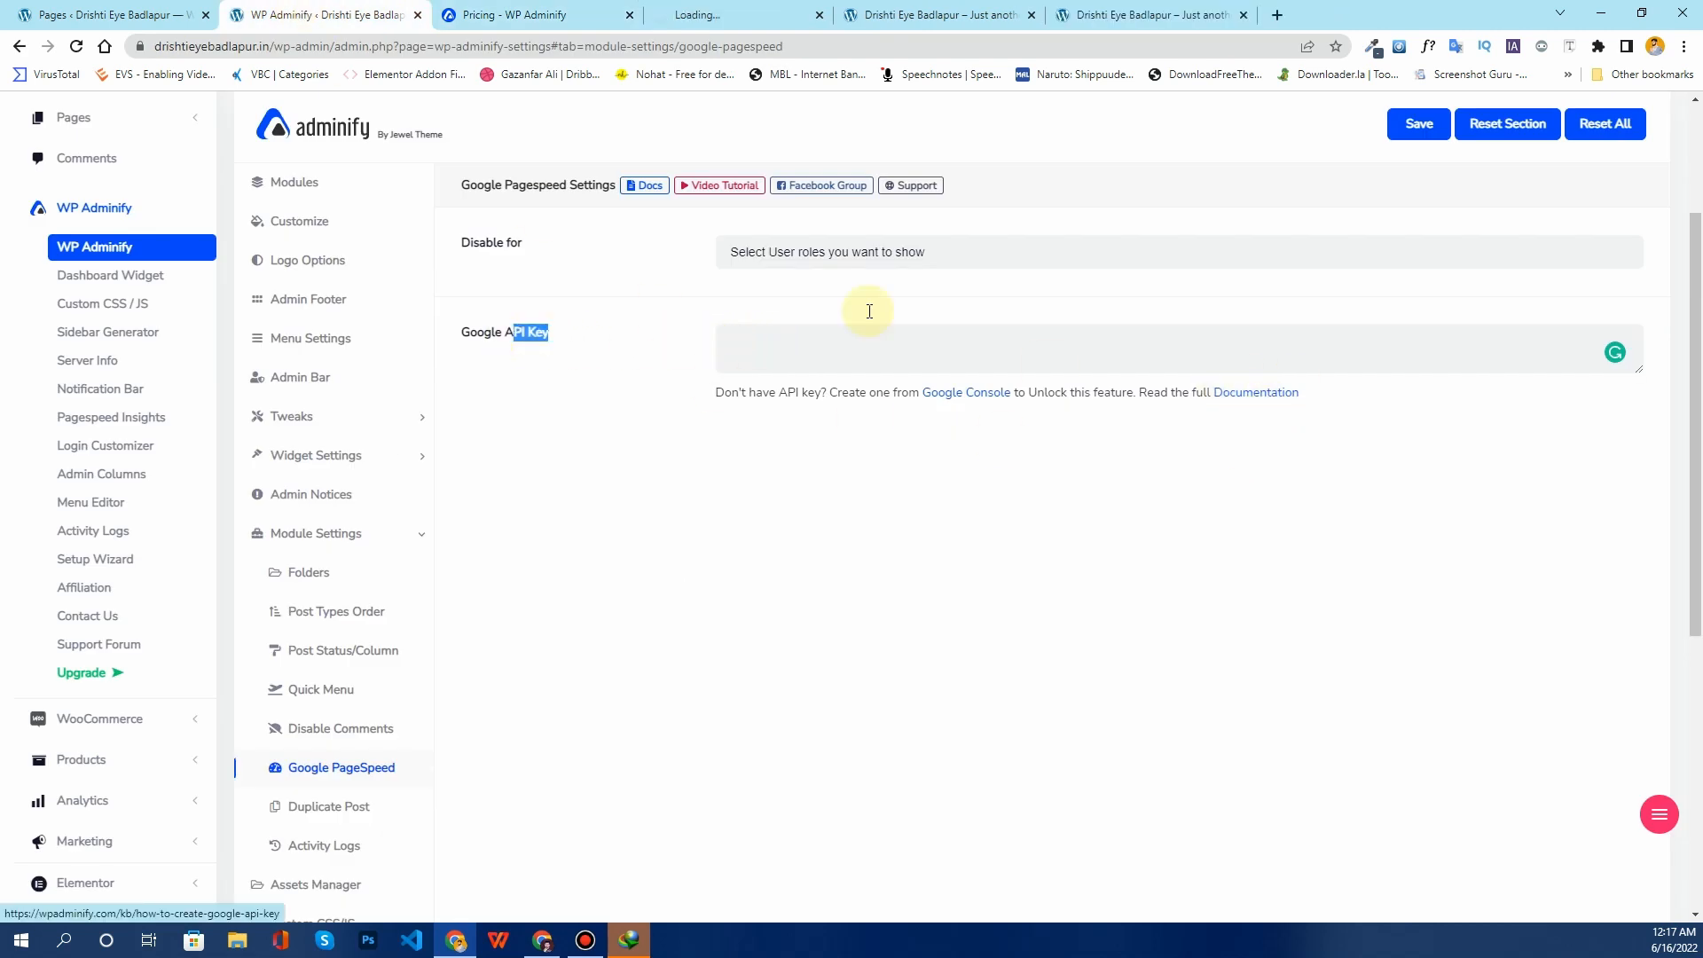
pyautogui.click(772, 16)
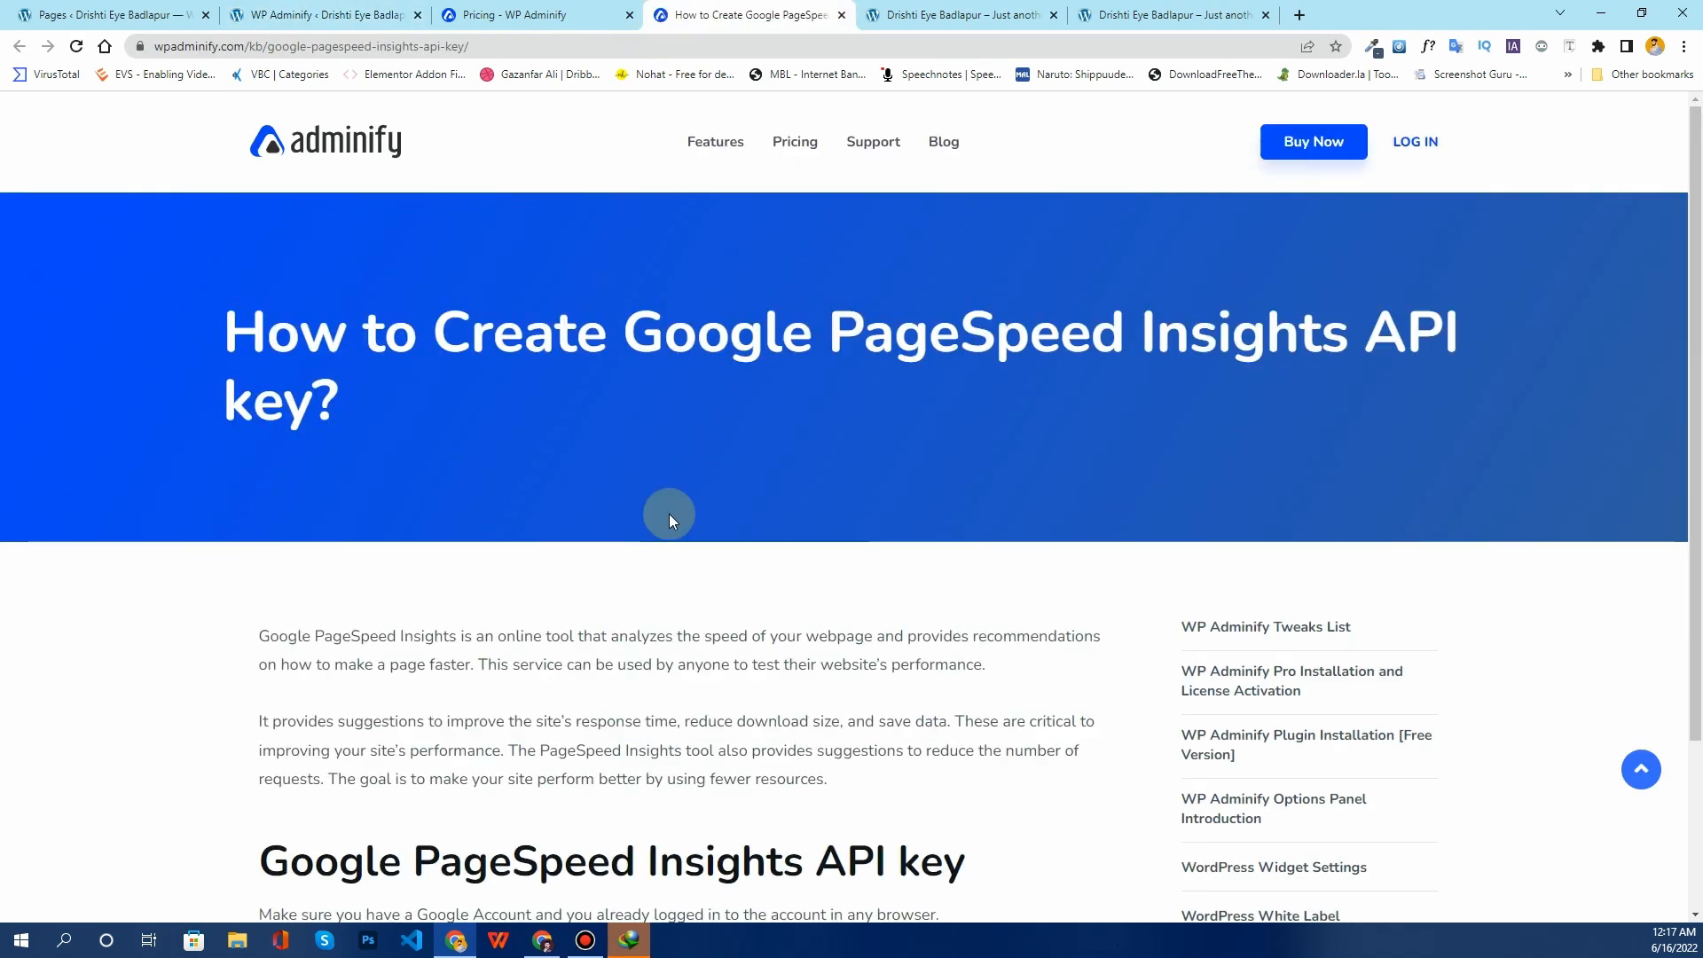
pyautogui.scroll(-12, 668, 513)
pyautogui.scroll(-5, 564, 483)
pyautogui.scroll(12, 563, 482)
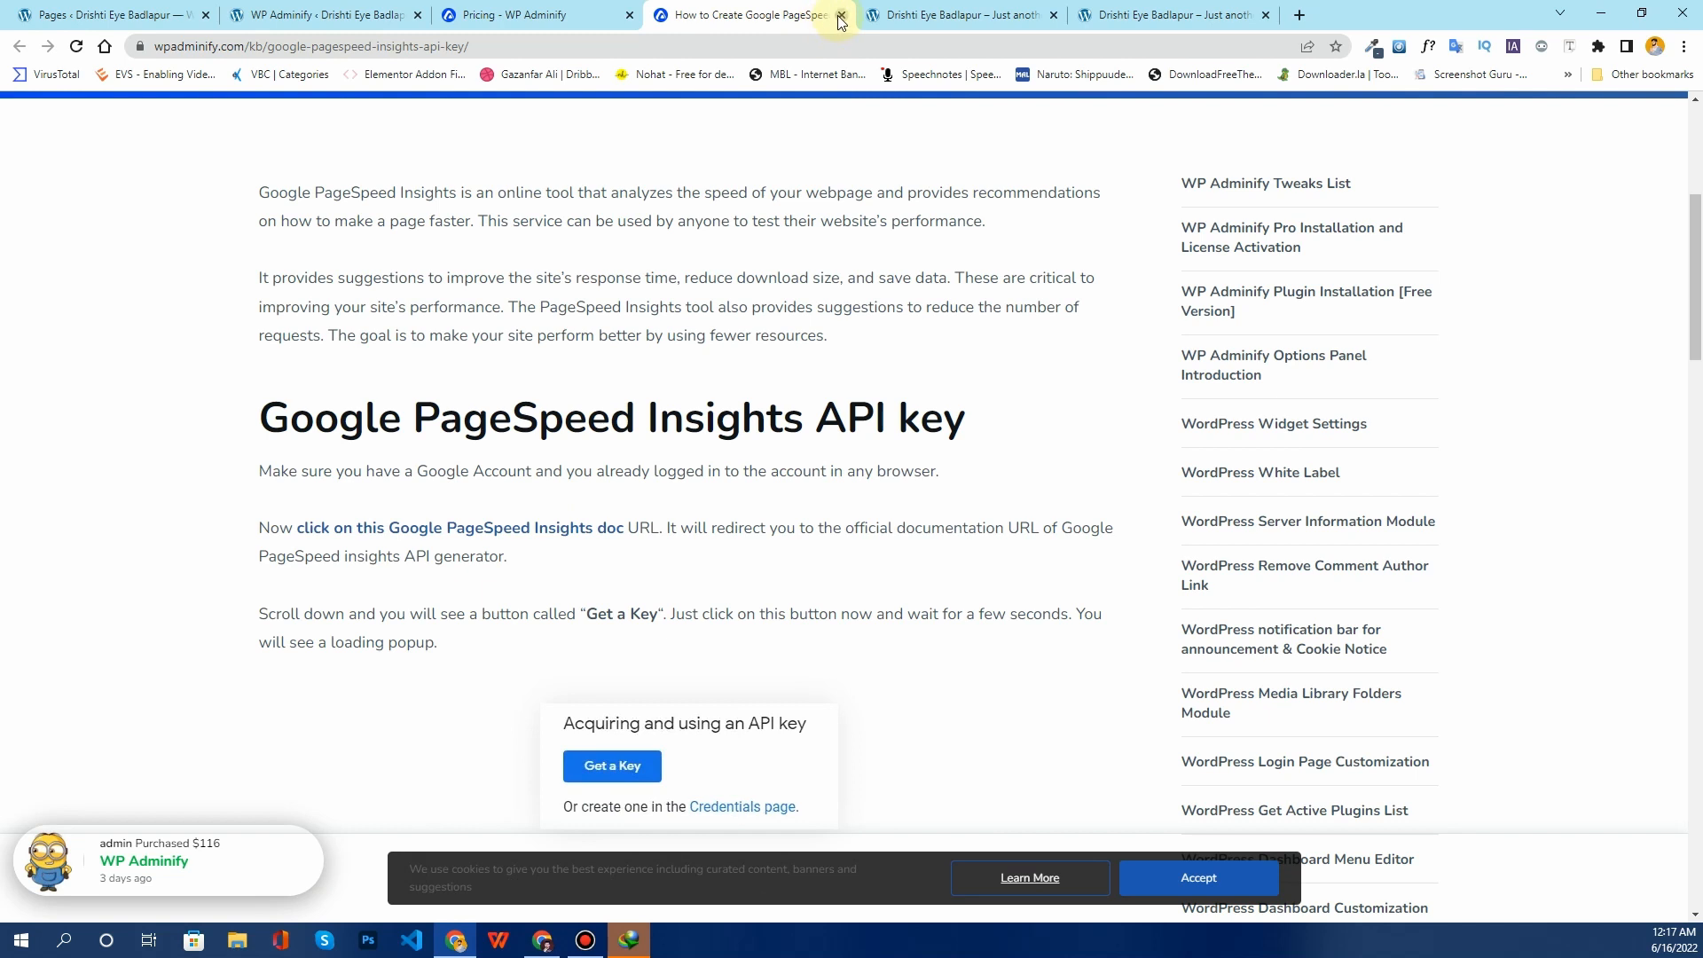
pyautogui.click(842, 15)
pyautogui.click(319, 15)
# Step: Open the Duplicate Post module settings and review the Enable for Post Types options
pyautogui.scroll(-2, 529, 519)
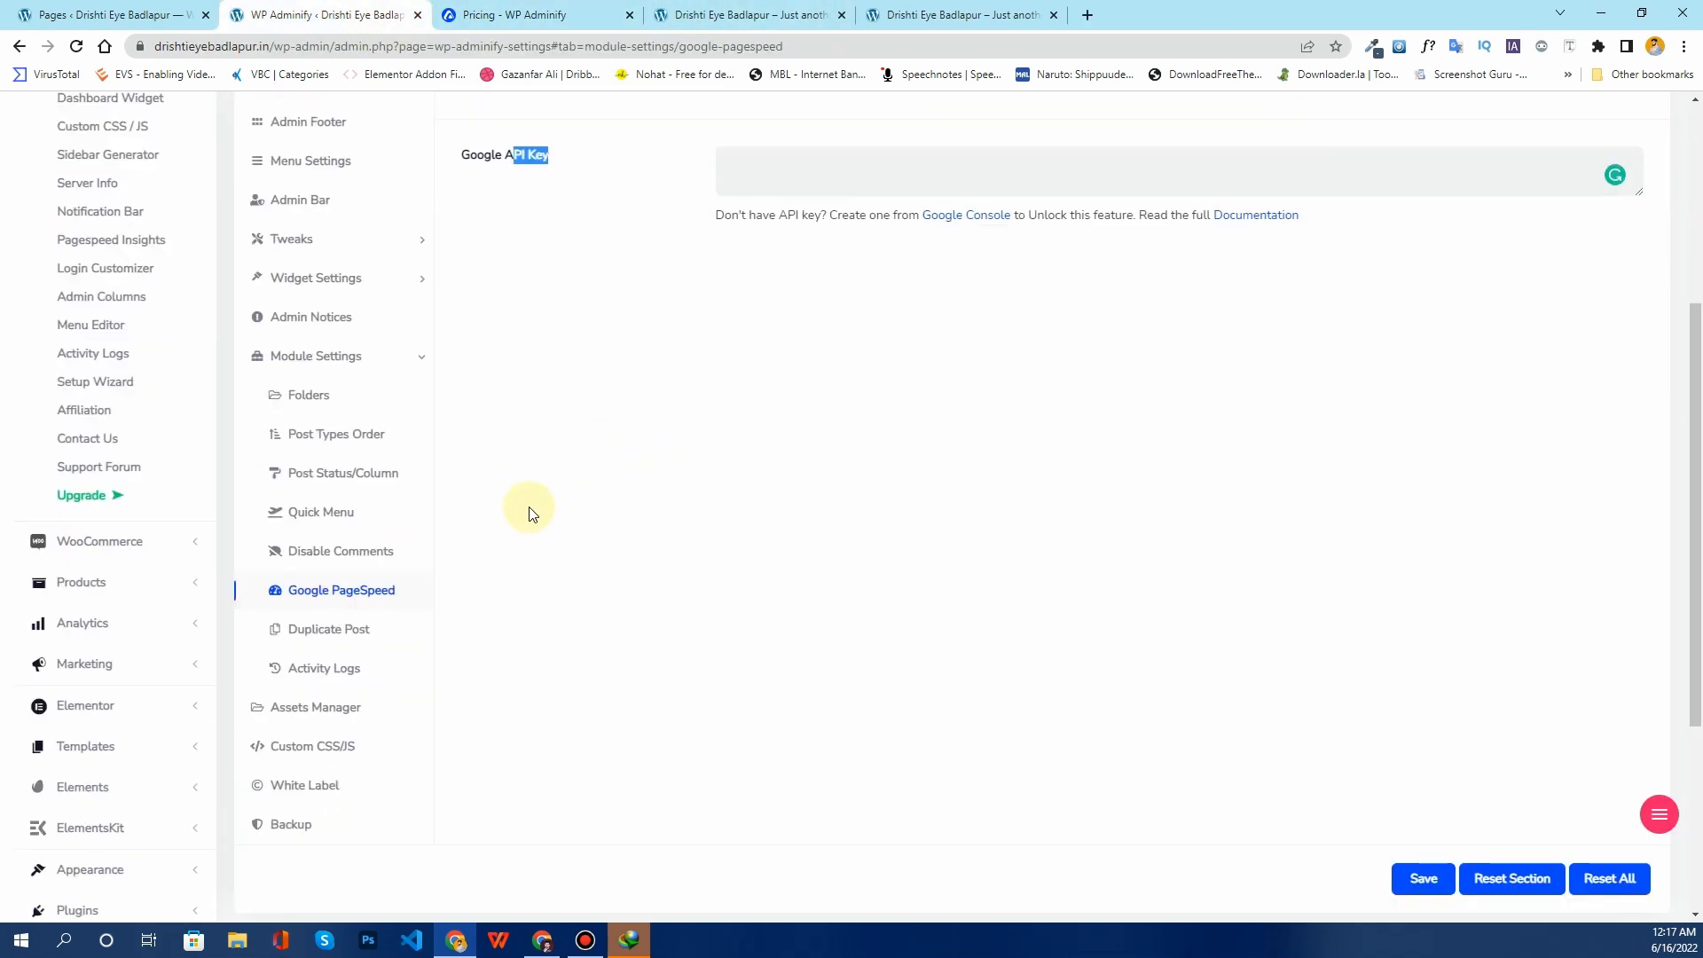
pyautogui.click(346, 631)
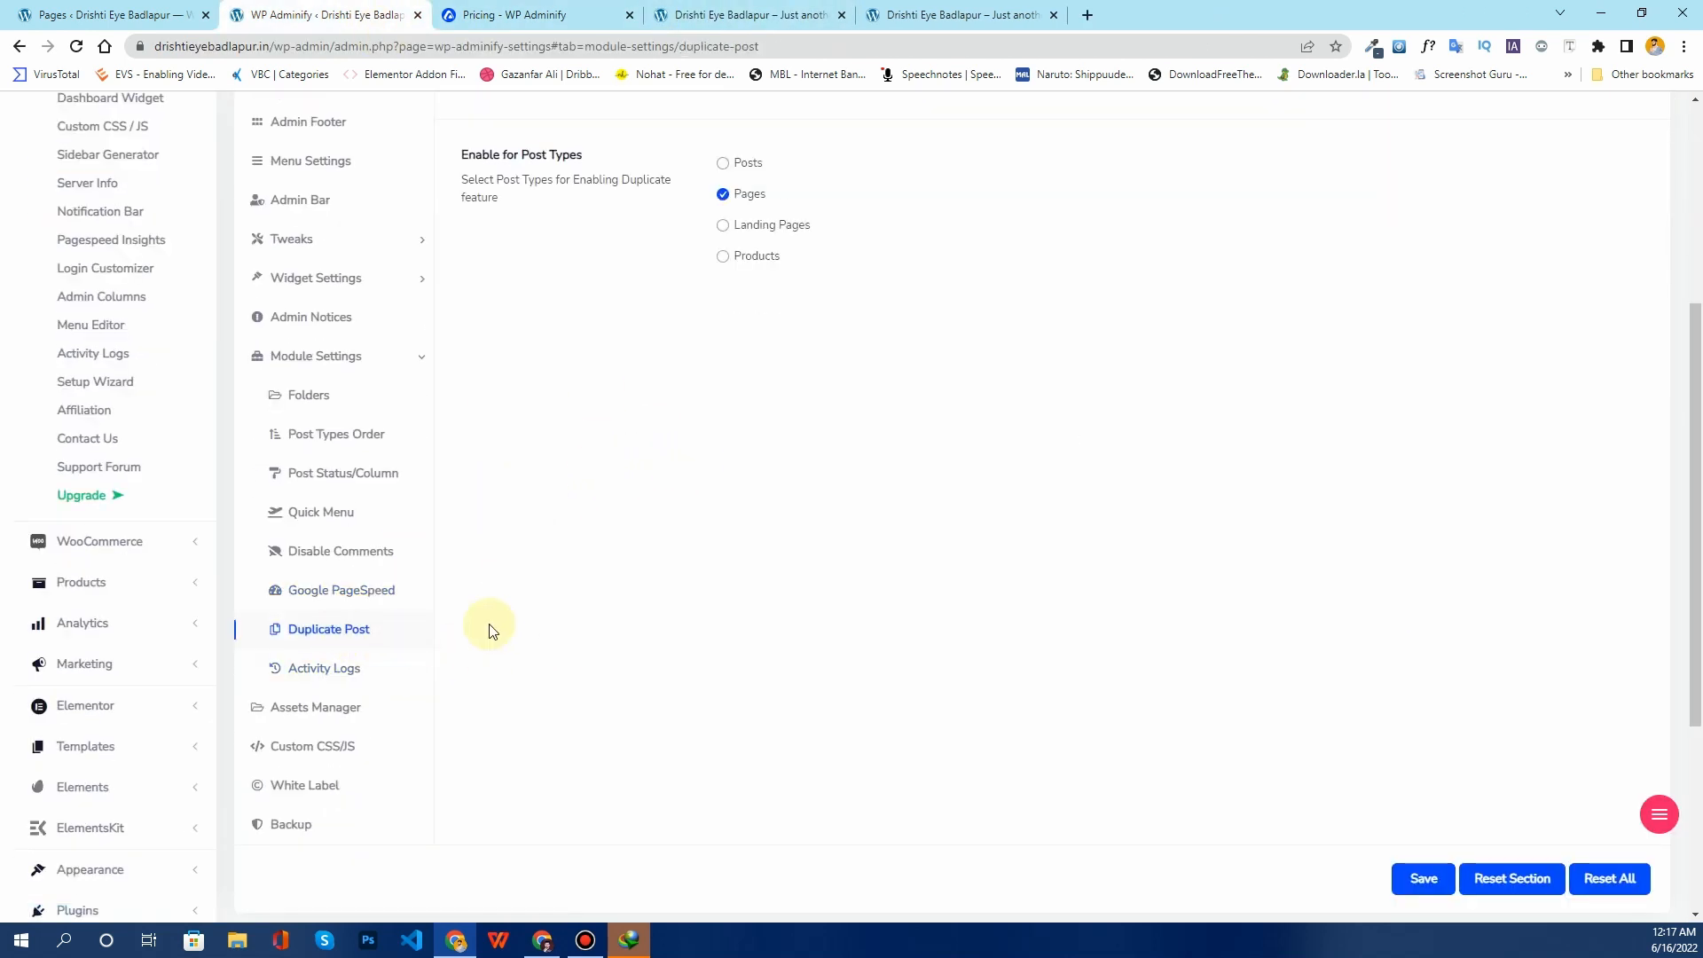
pyautogui.scroll(1, 499, 557)
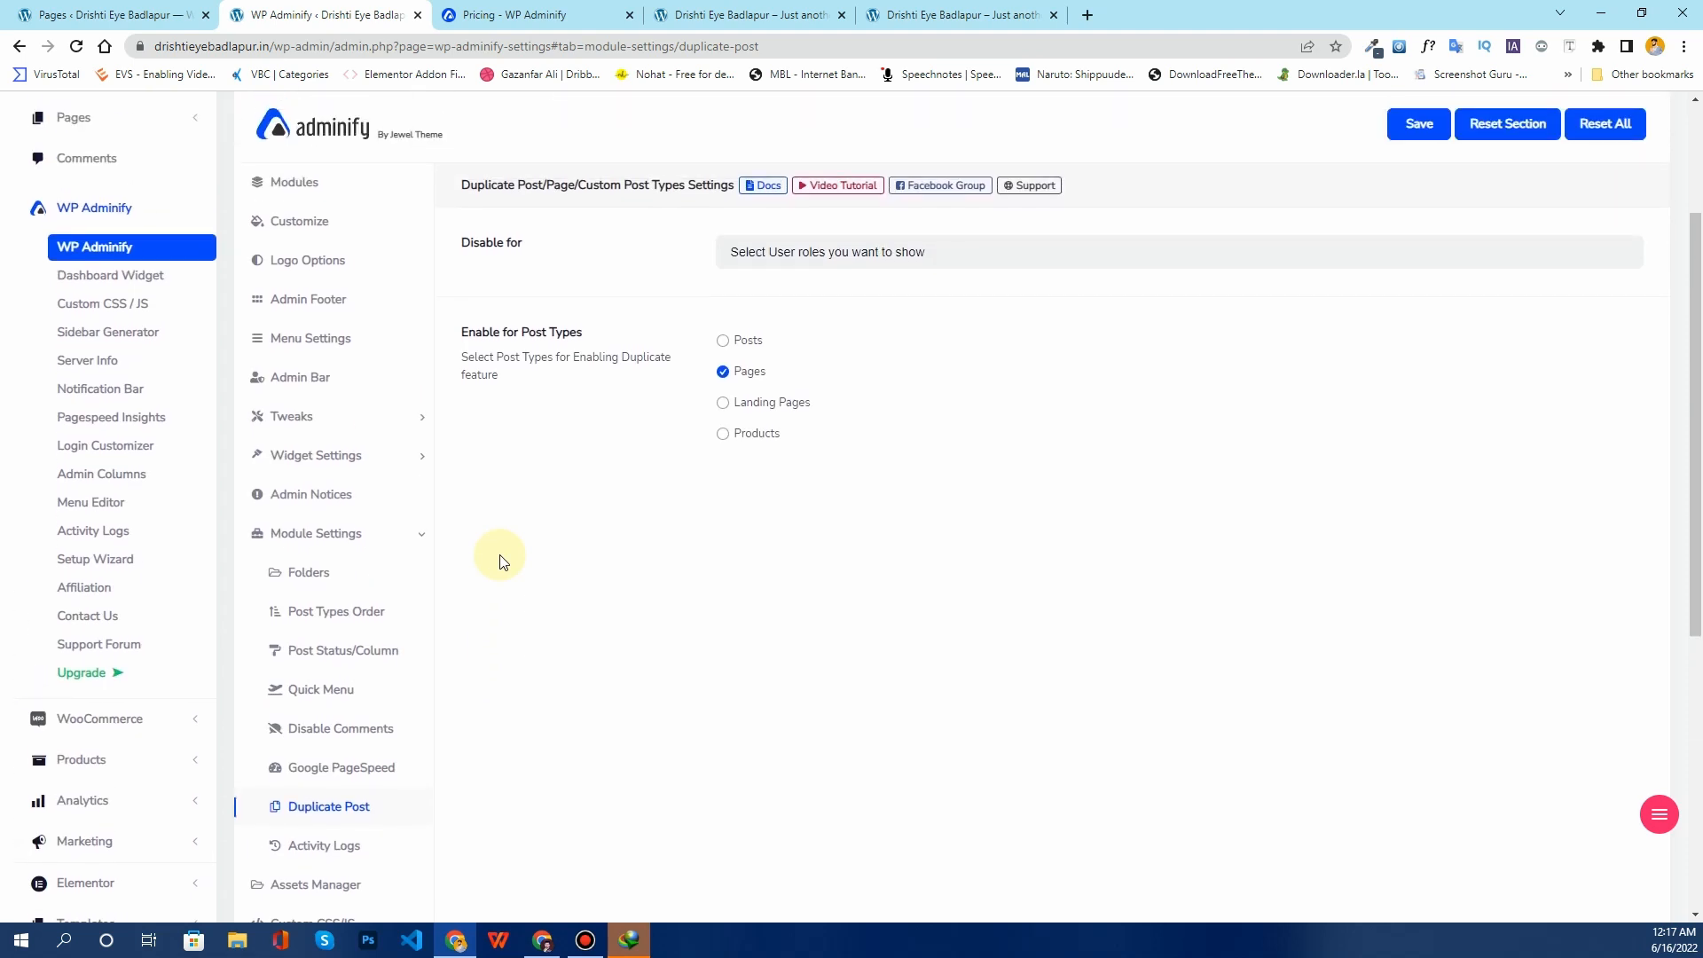
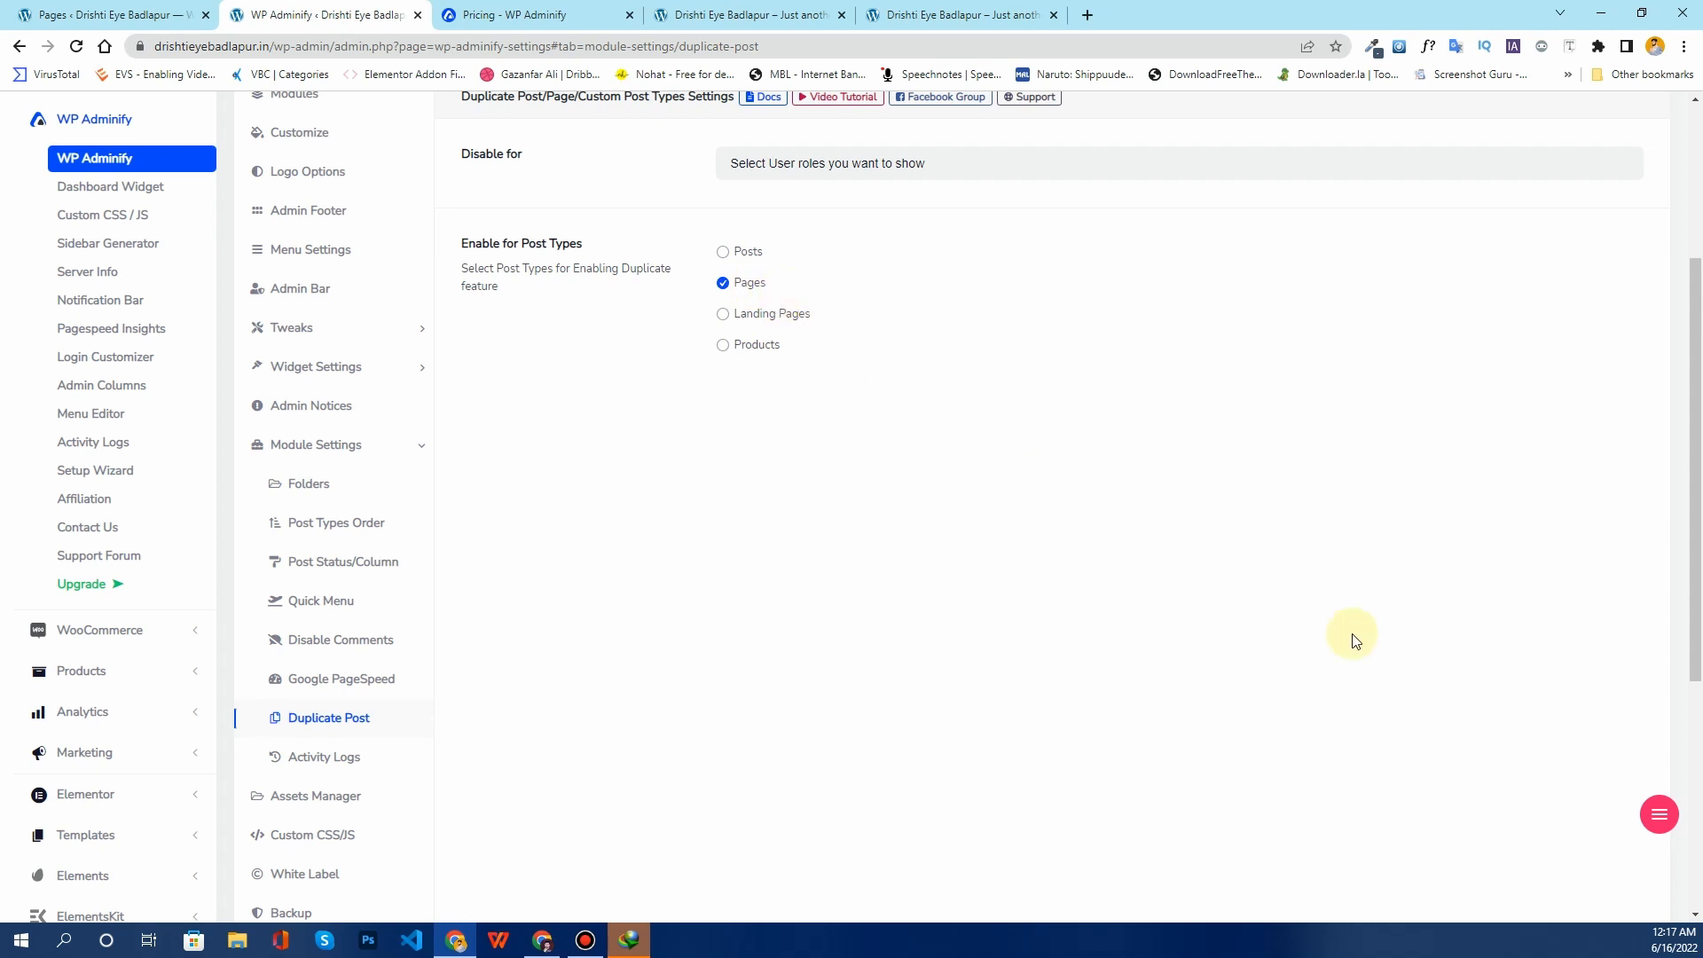
# Step: Save the Duplicate Post module settings
pyautogui.scroll(1, 1348, 638)
pyautogui.scroll(-5, 1384, 674)
pyautogui.click(1416, 644)
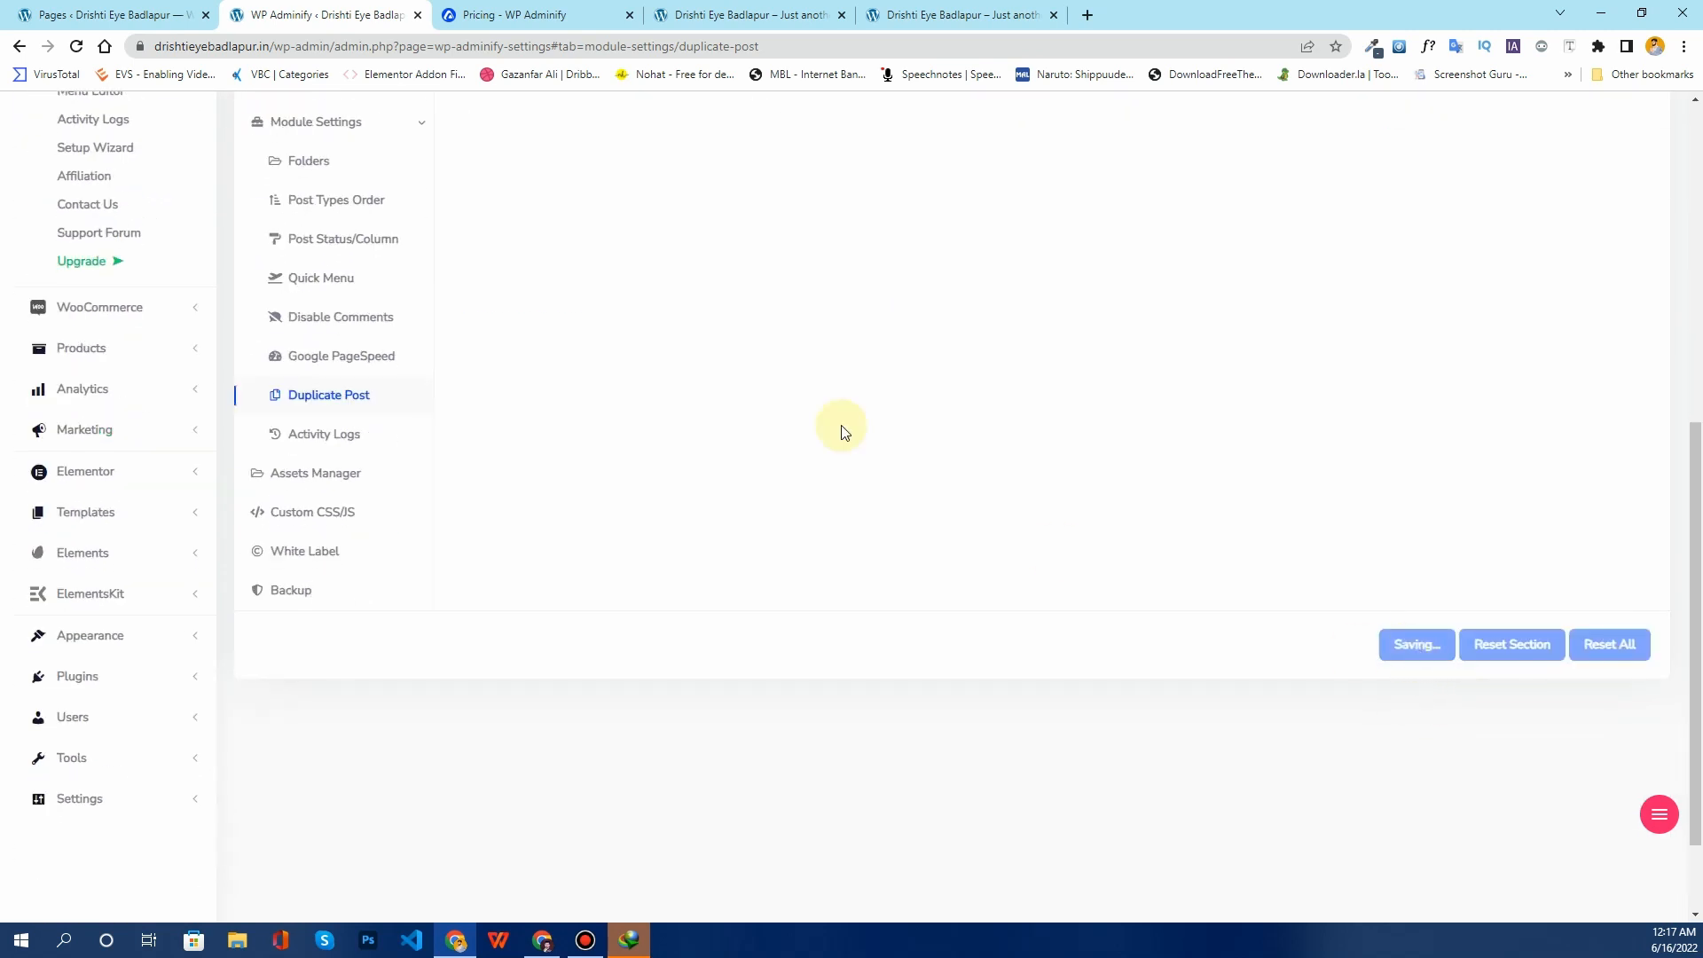
# Step: Switch to the Pages list and duplicate the published Test Page with Adminify Clone
pyautogui.click(125, 15)
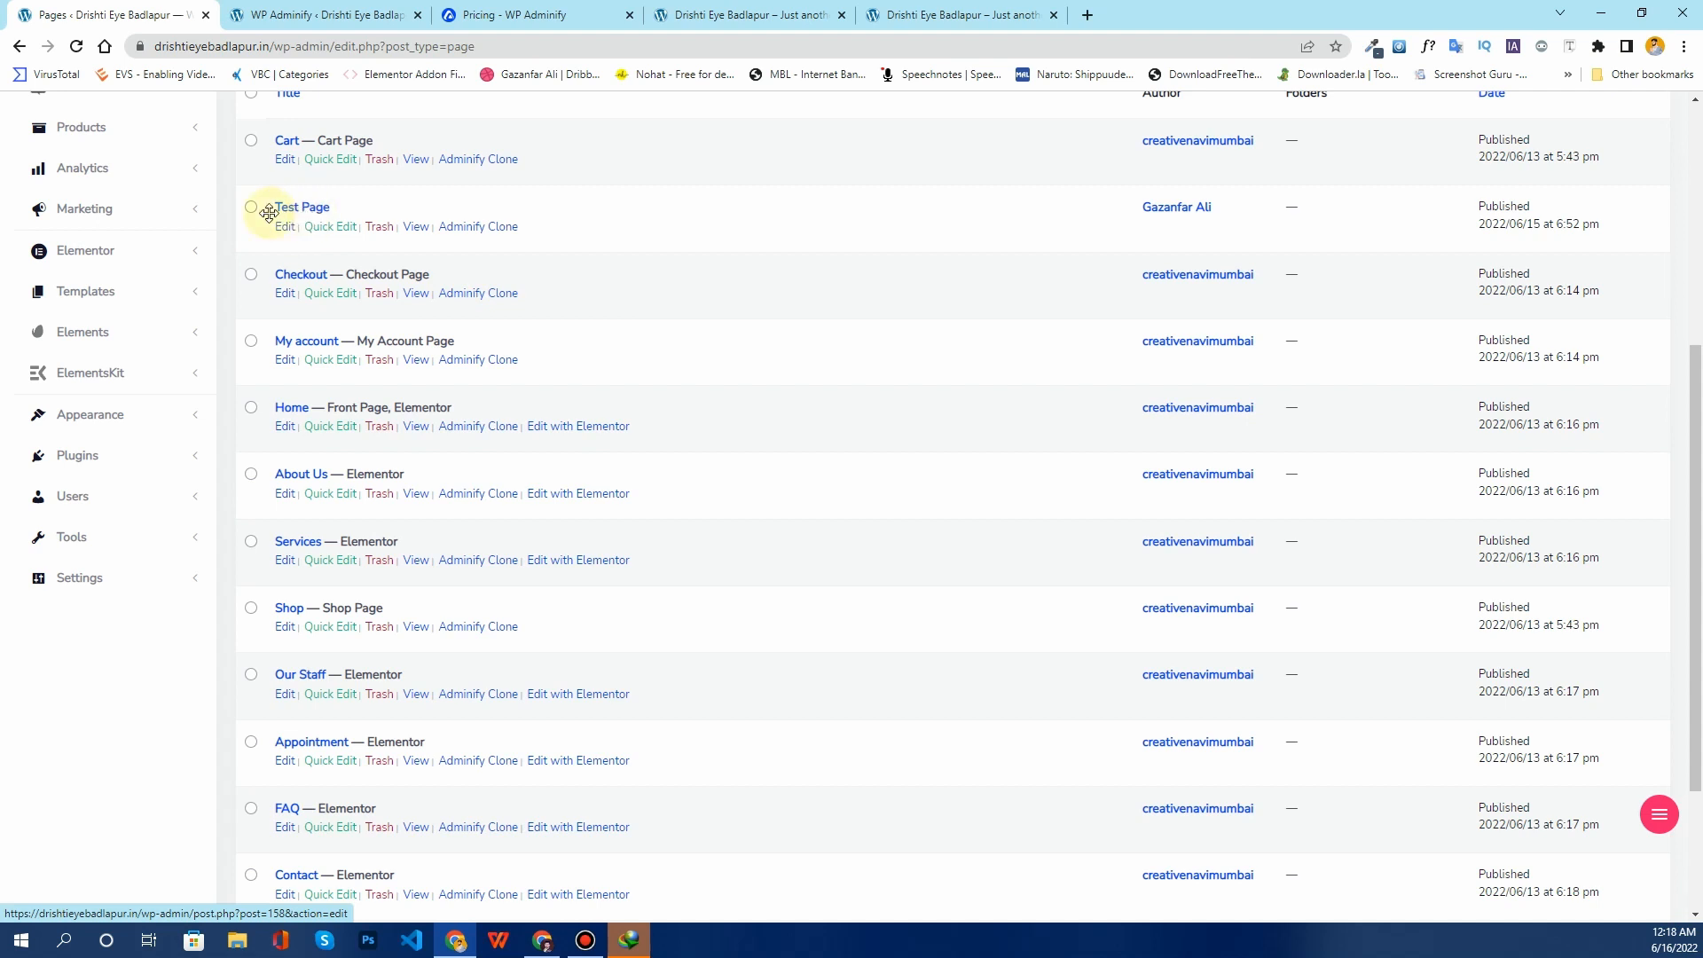
pyautogui.click(502, 229)
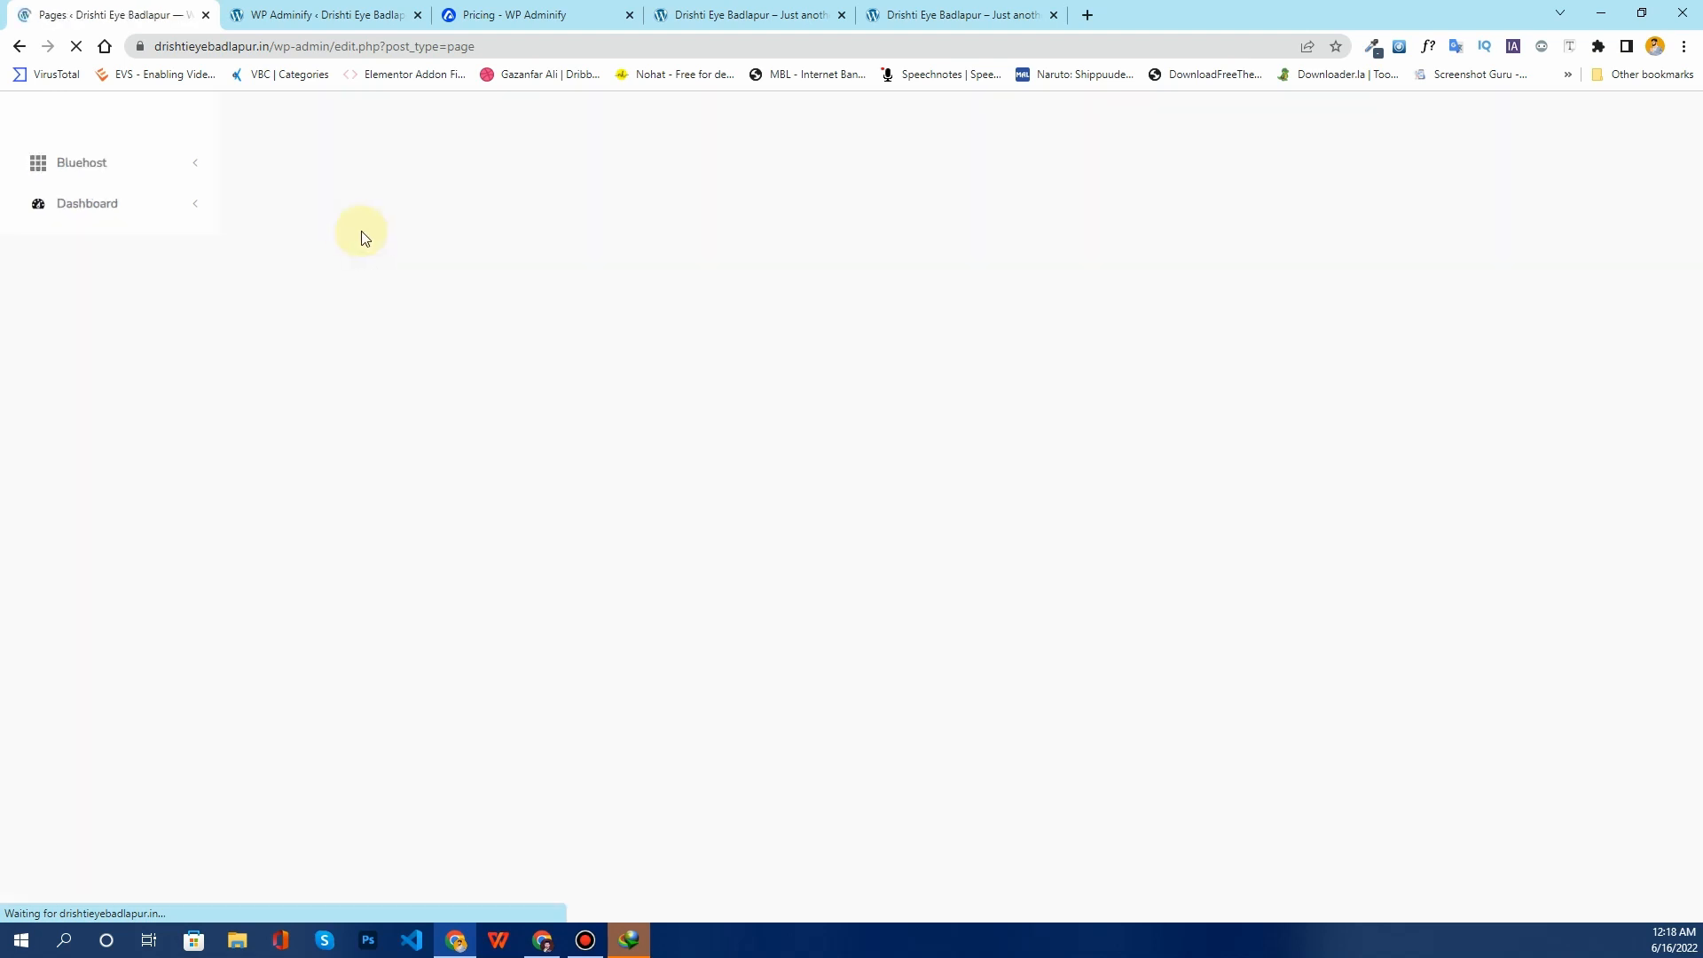
pyautogui.scroll(-2, 461, 424)
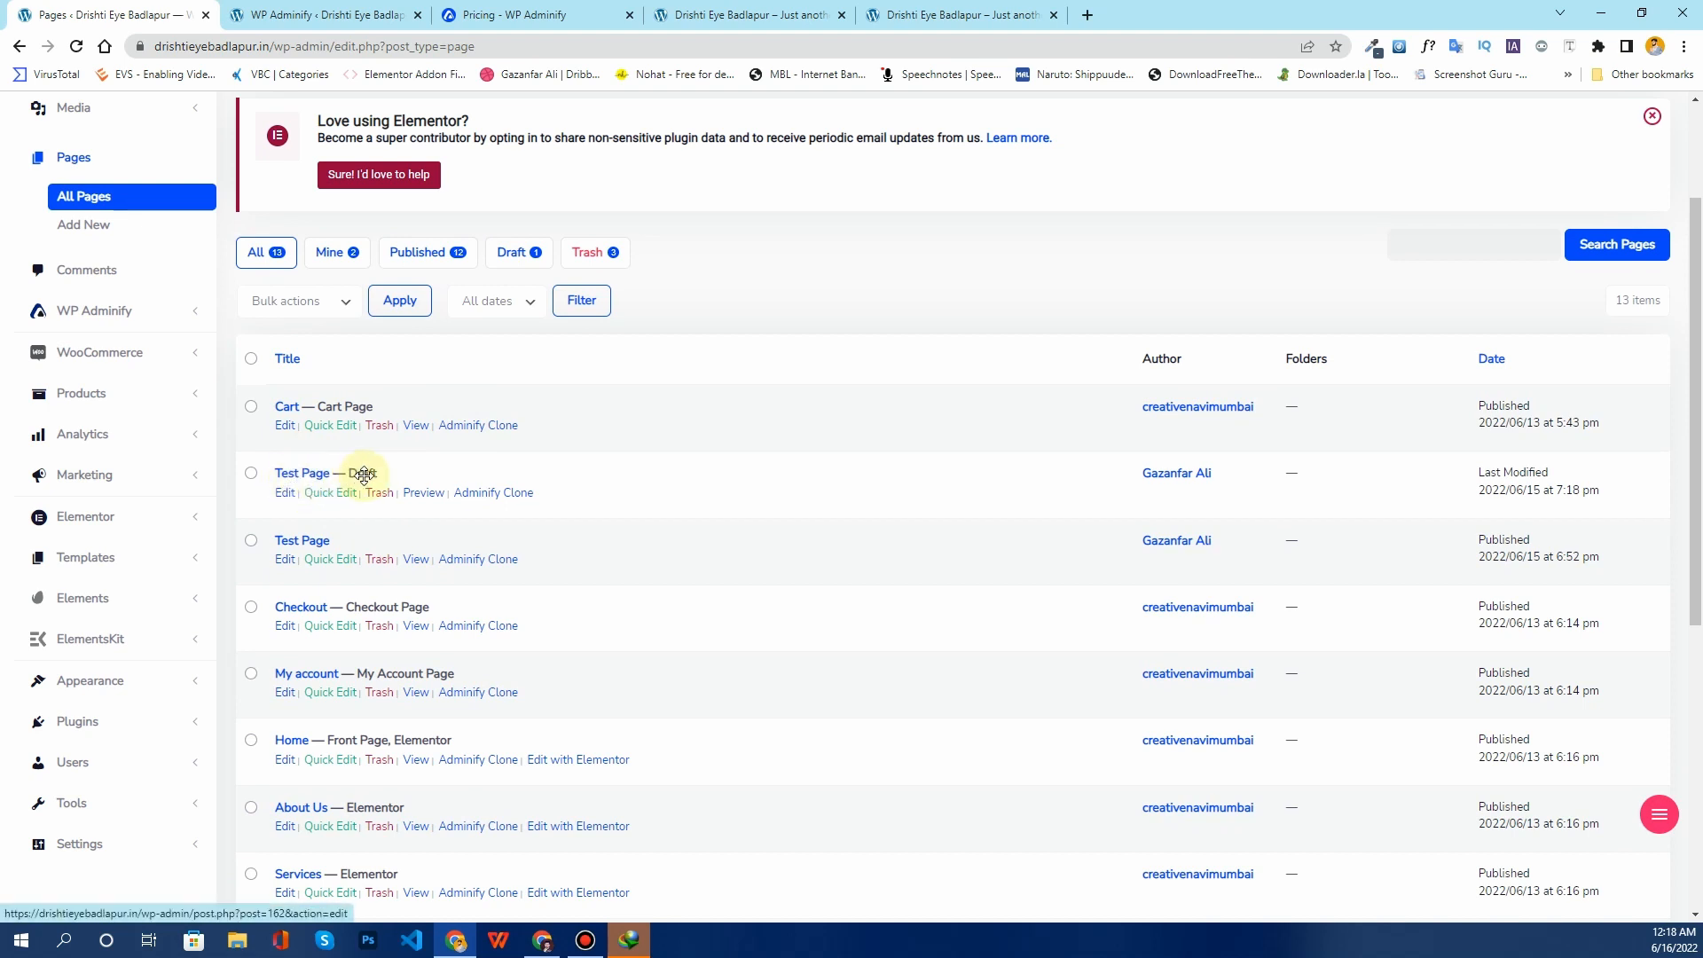
# Step: Return to the WP Adminify settings, open the Activity Logs module settings and review the Keep Activity Logs Data period
pyautogui.click(319, 15)
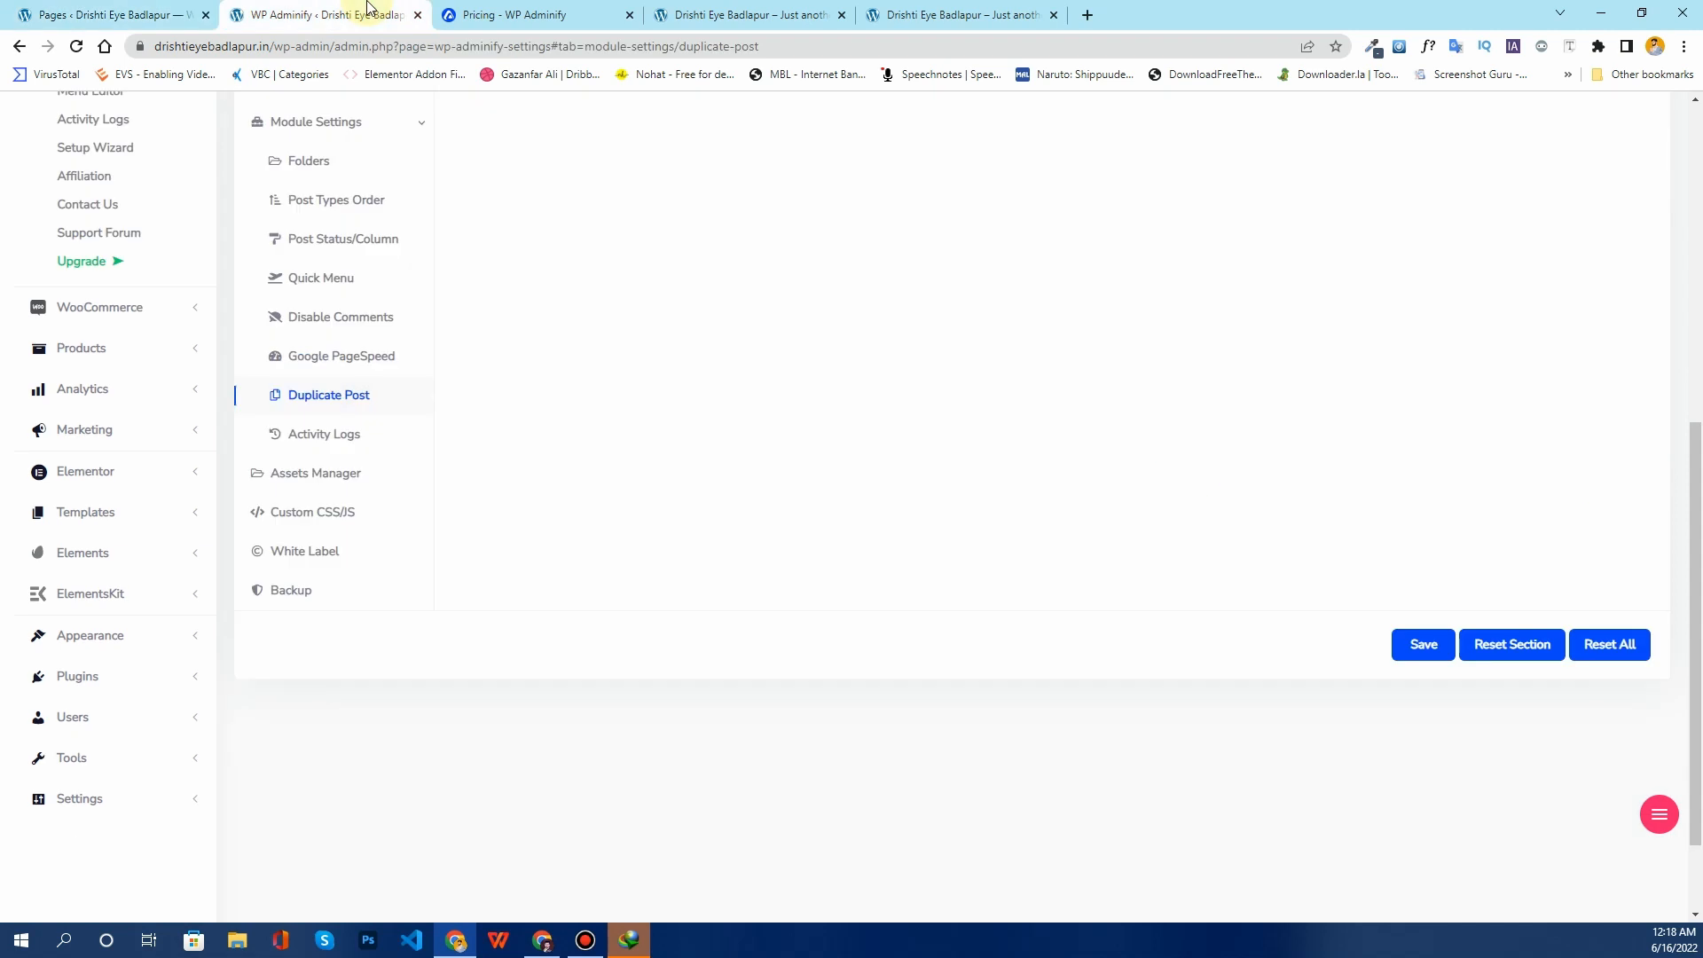
pyautogui.click(327, 434)
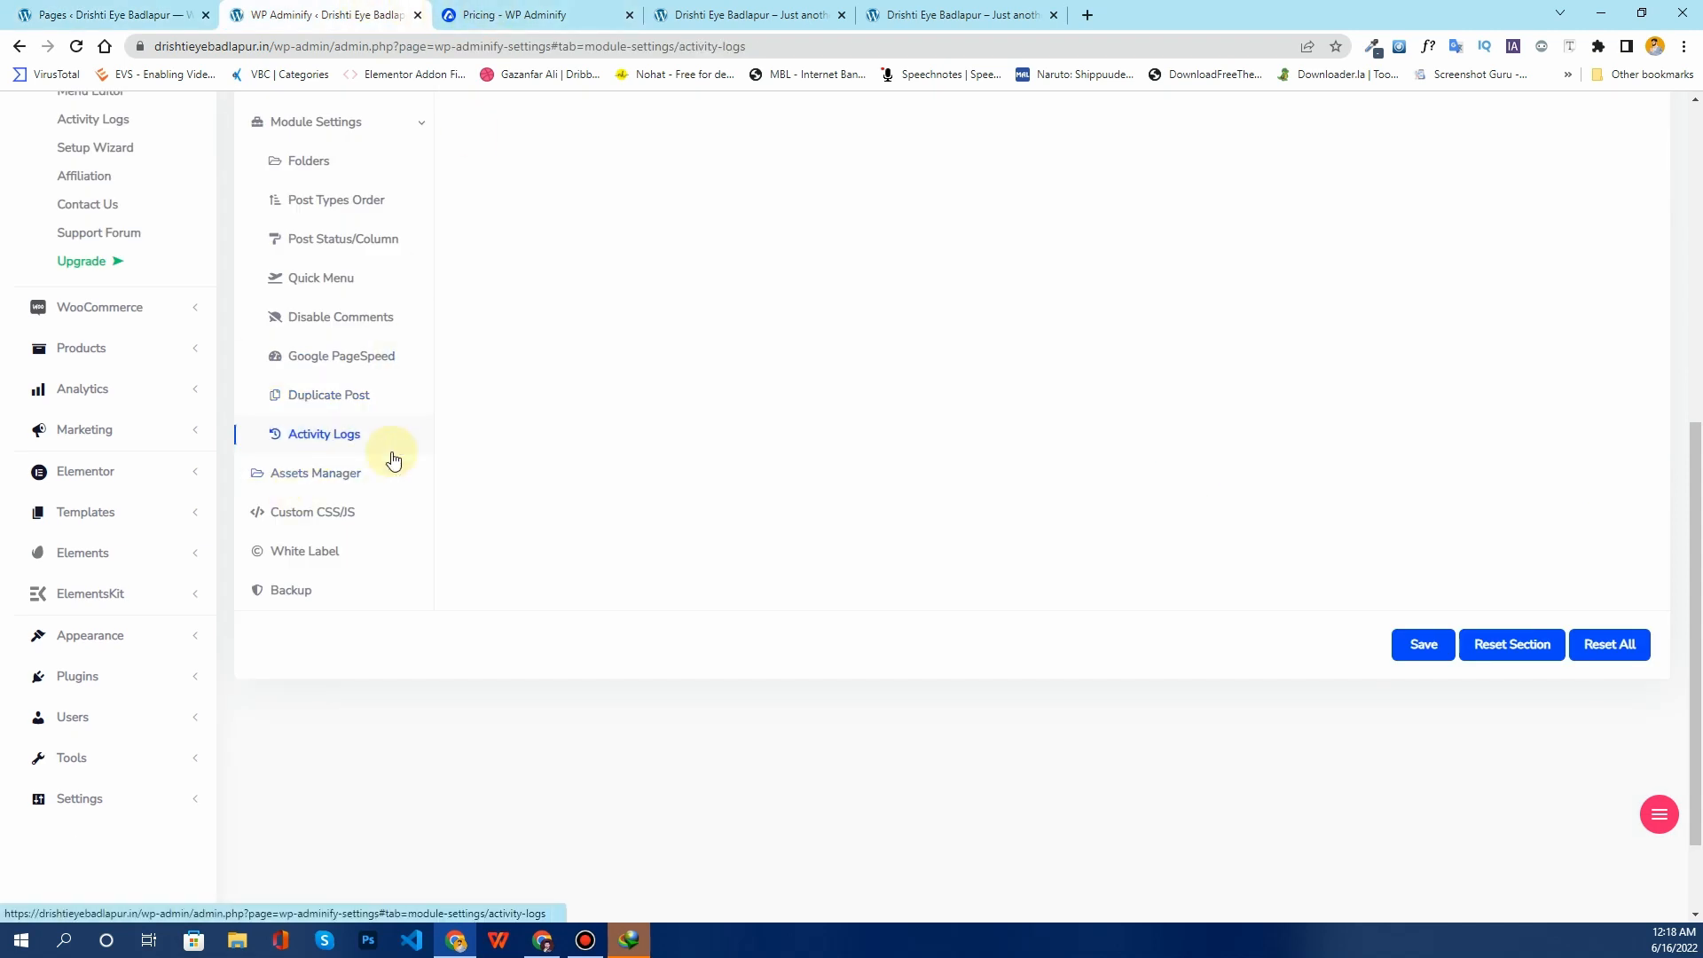
pyautogui.scroll(6, 550, 537)
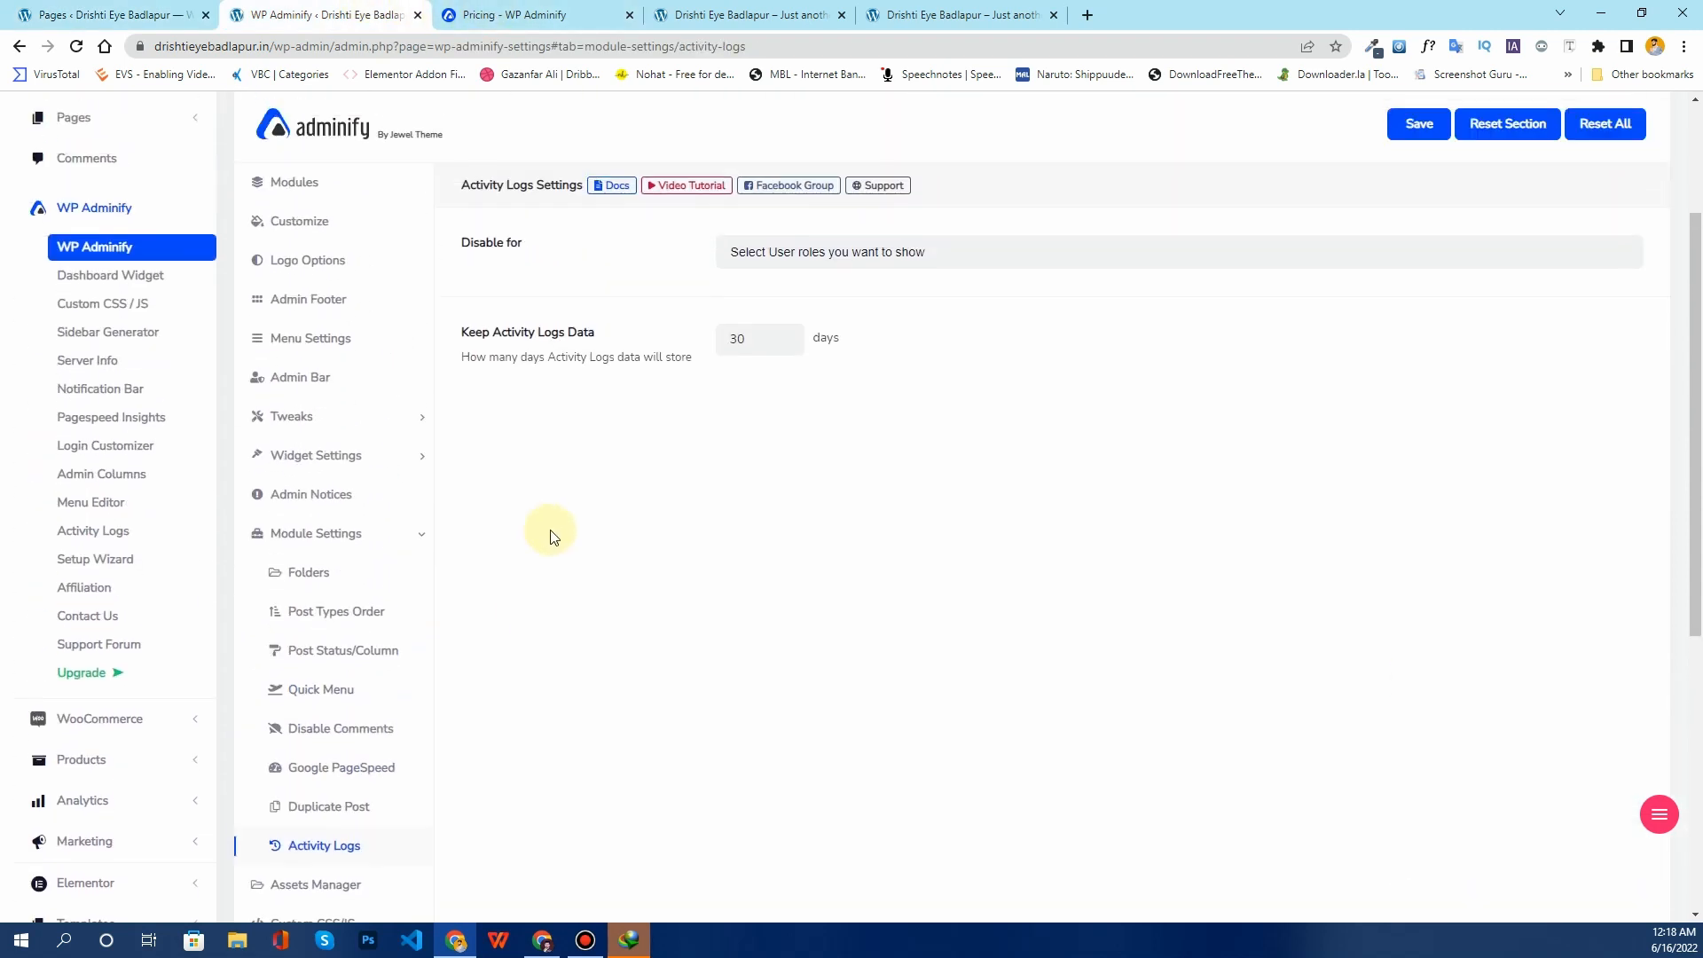
pyautogui.scroll(-1, 550, 537)
pyautogui.scroll(-1, 550, 537)
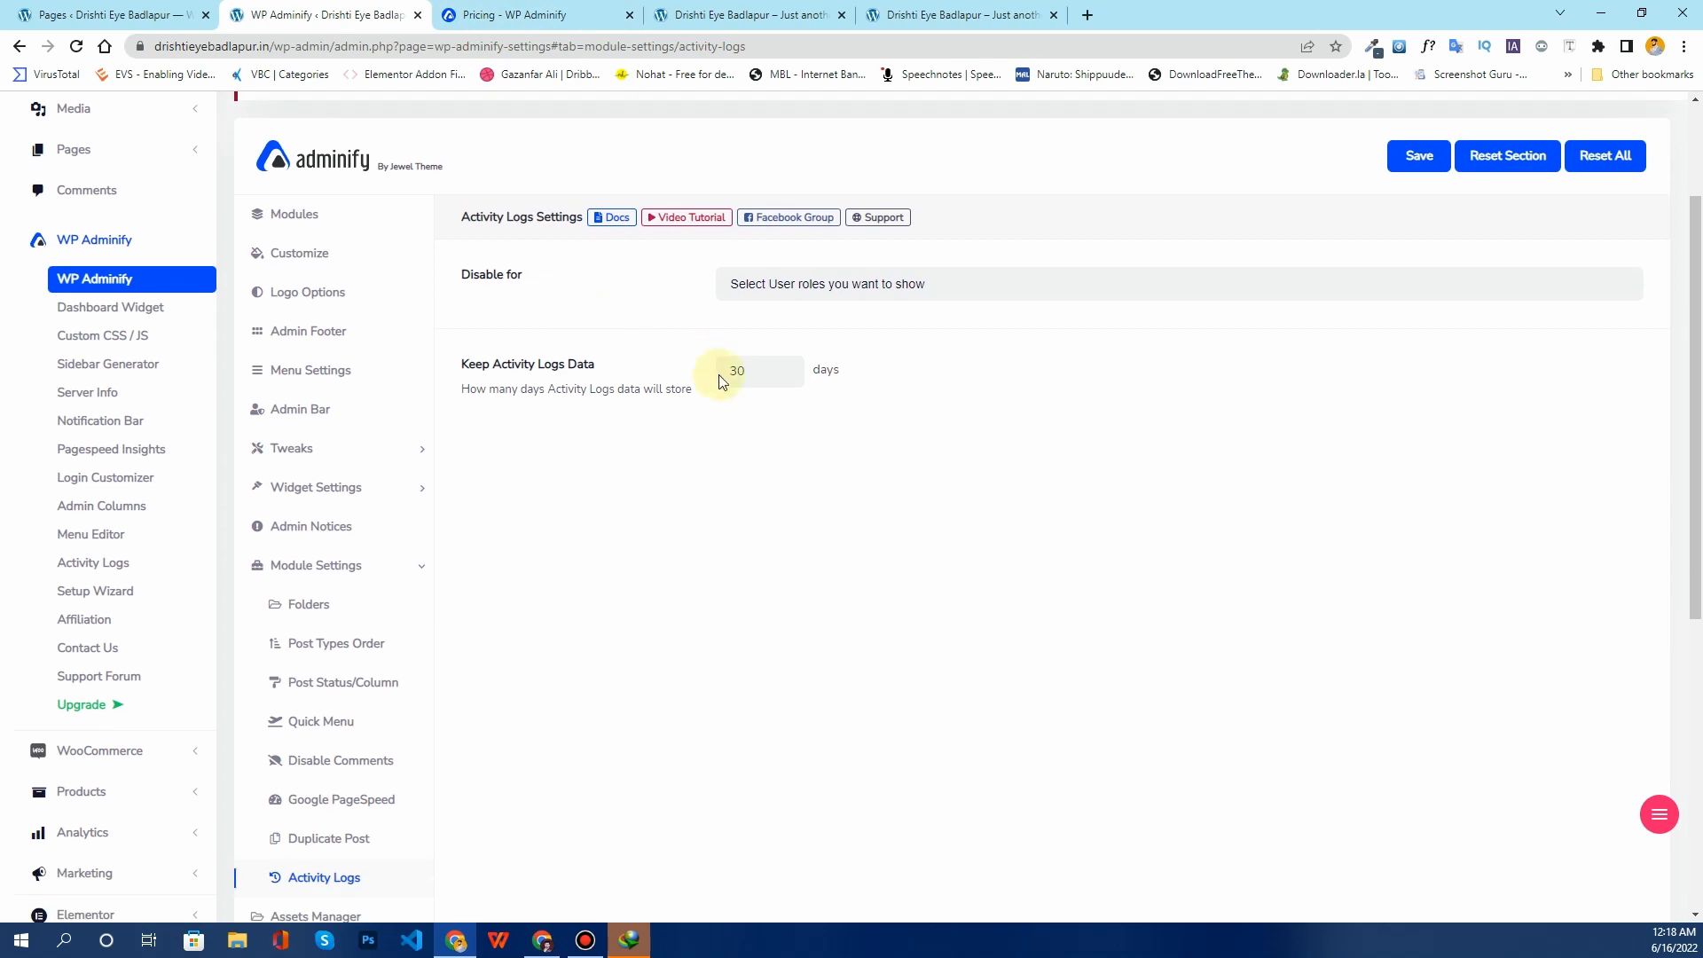
pyautogui.moveTo(760, 372); pyautogui.dragTo(720, 372)
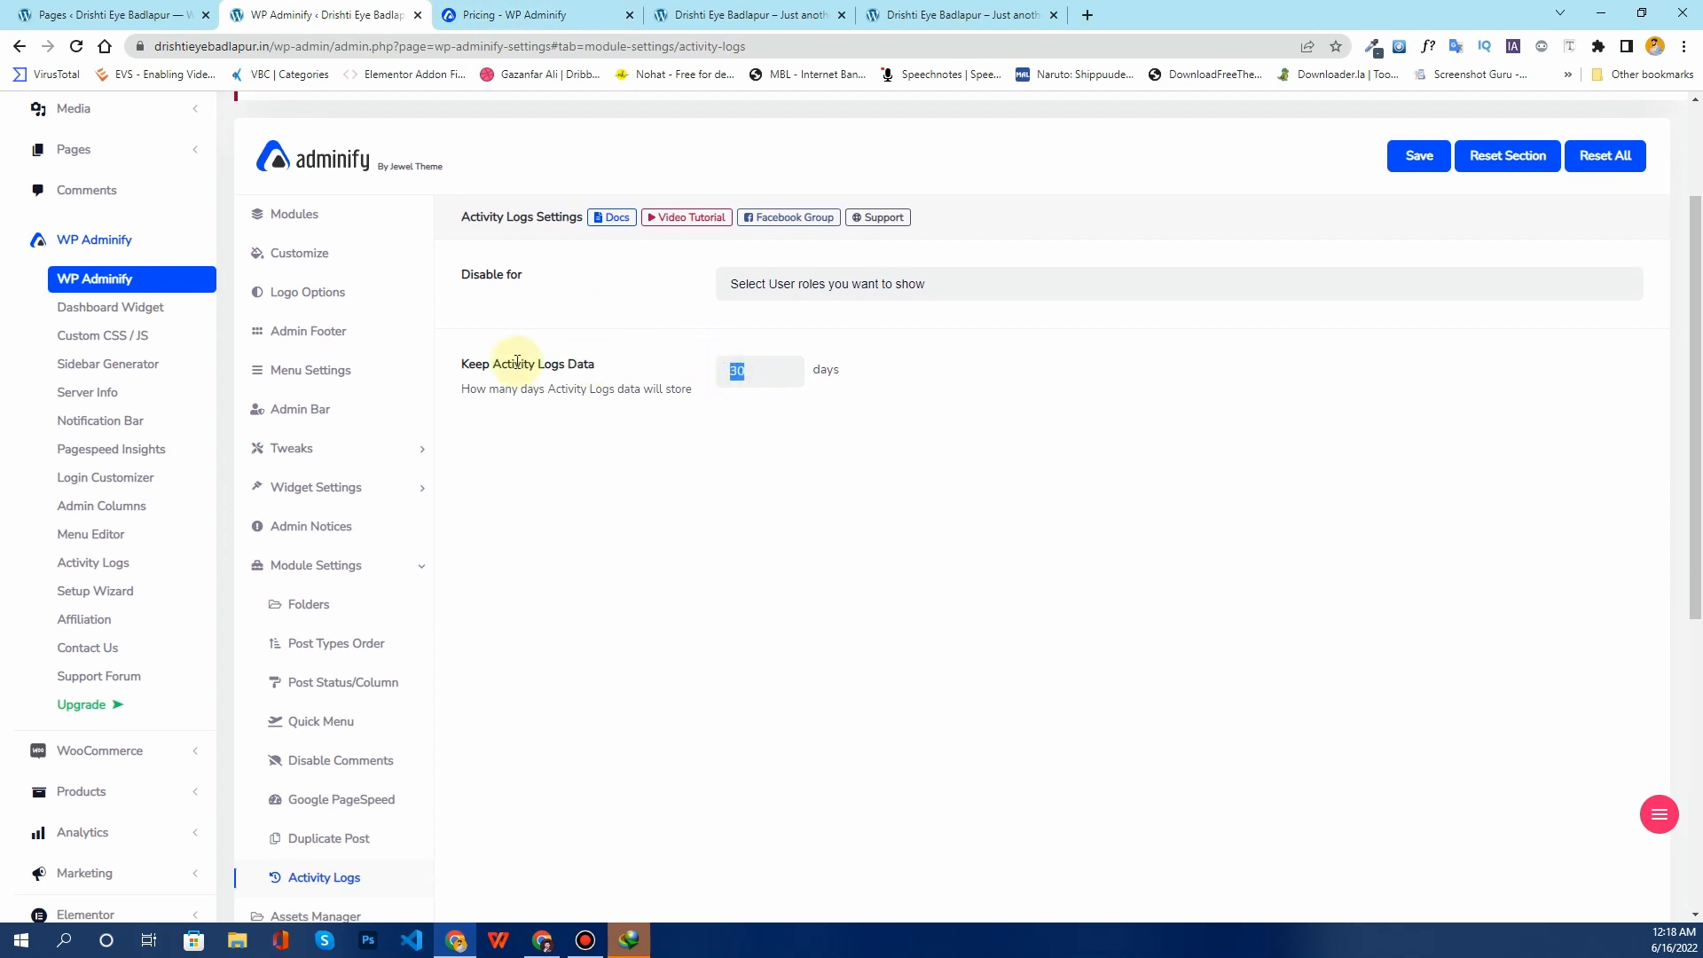
pyautogui.click(749, 376)
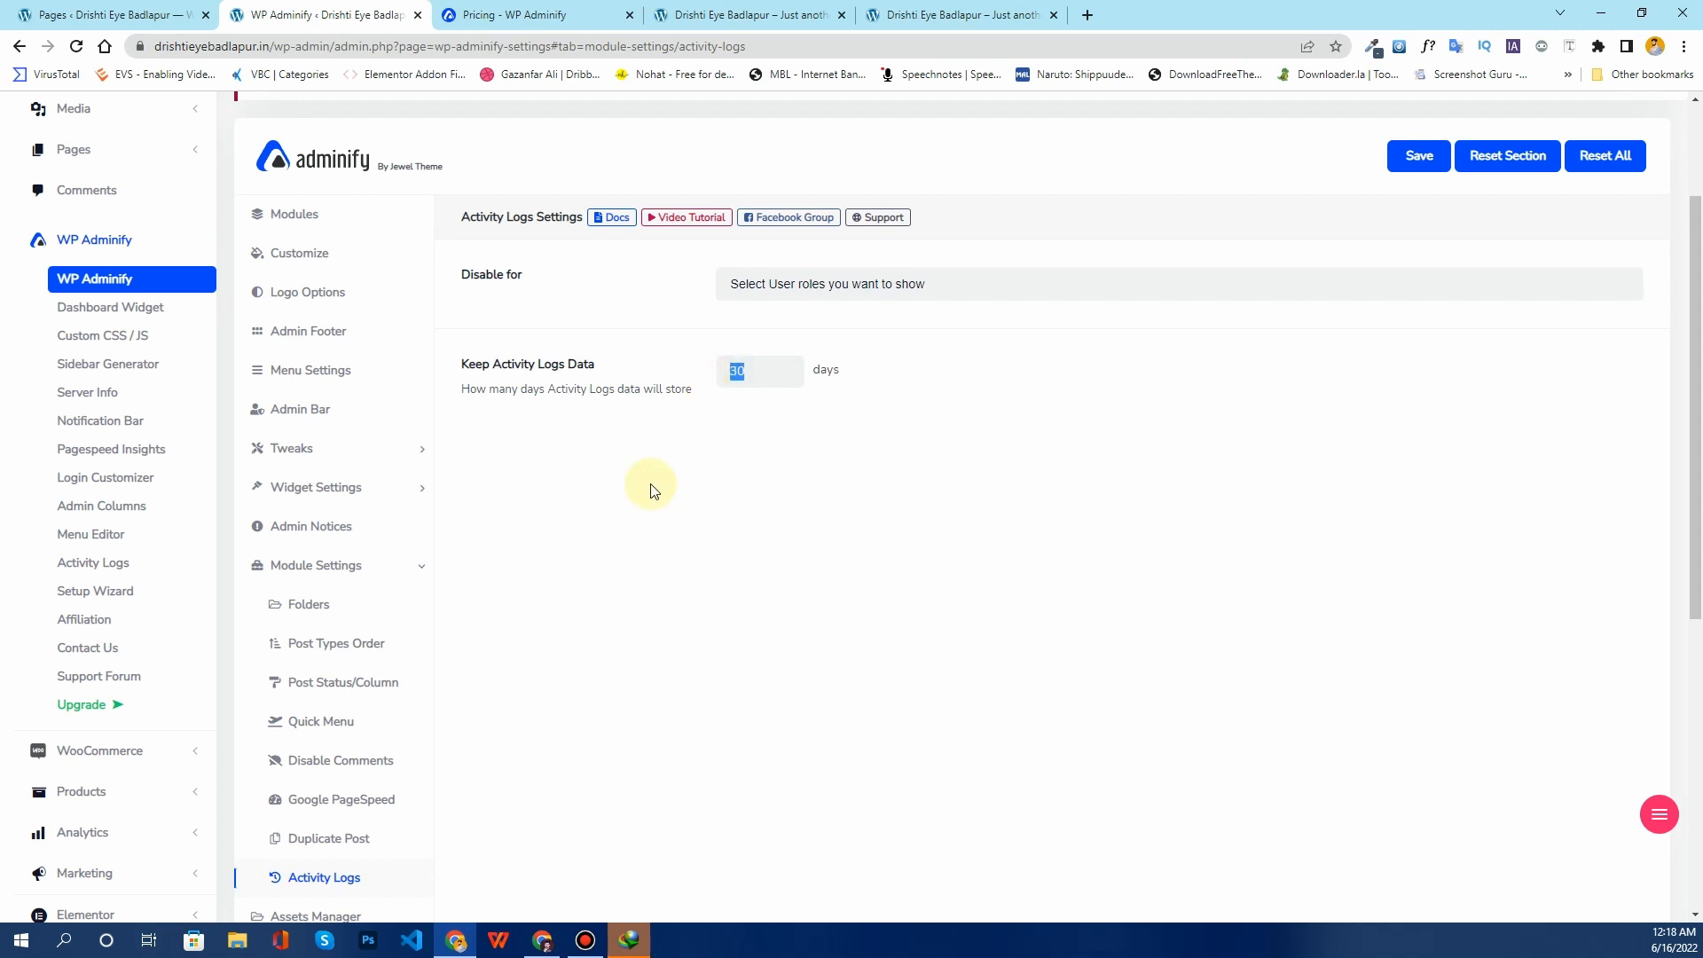
pyautogui.scroll(-3, 646, 527)
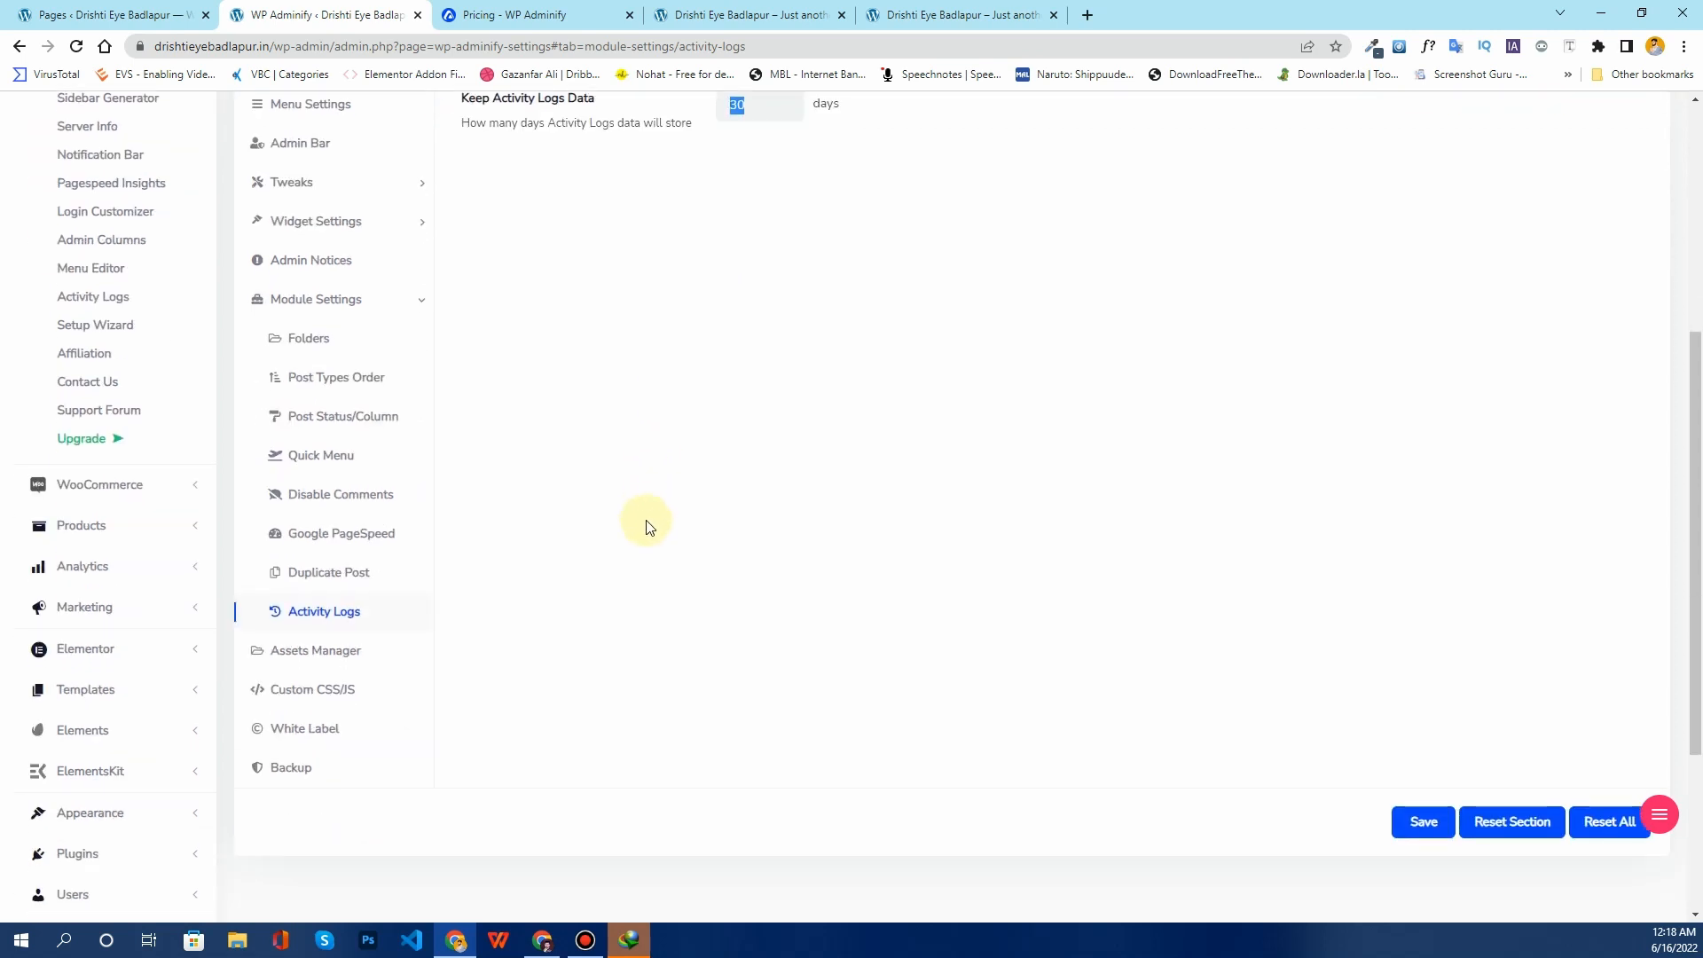
# Step: In the Assets Manager settings, mark the Themify Icons, Icomoon and Simple Line Icons styles for removal and save
pyautogui.click(337, 650)
pyautogui.scroll(3, 654, 618)
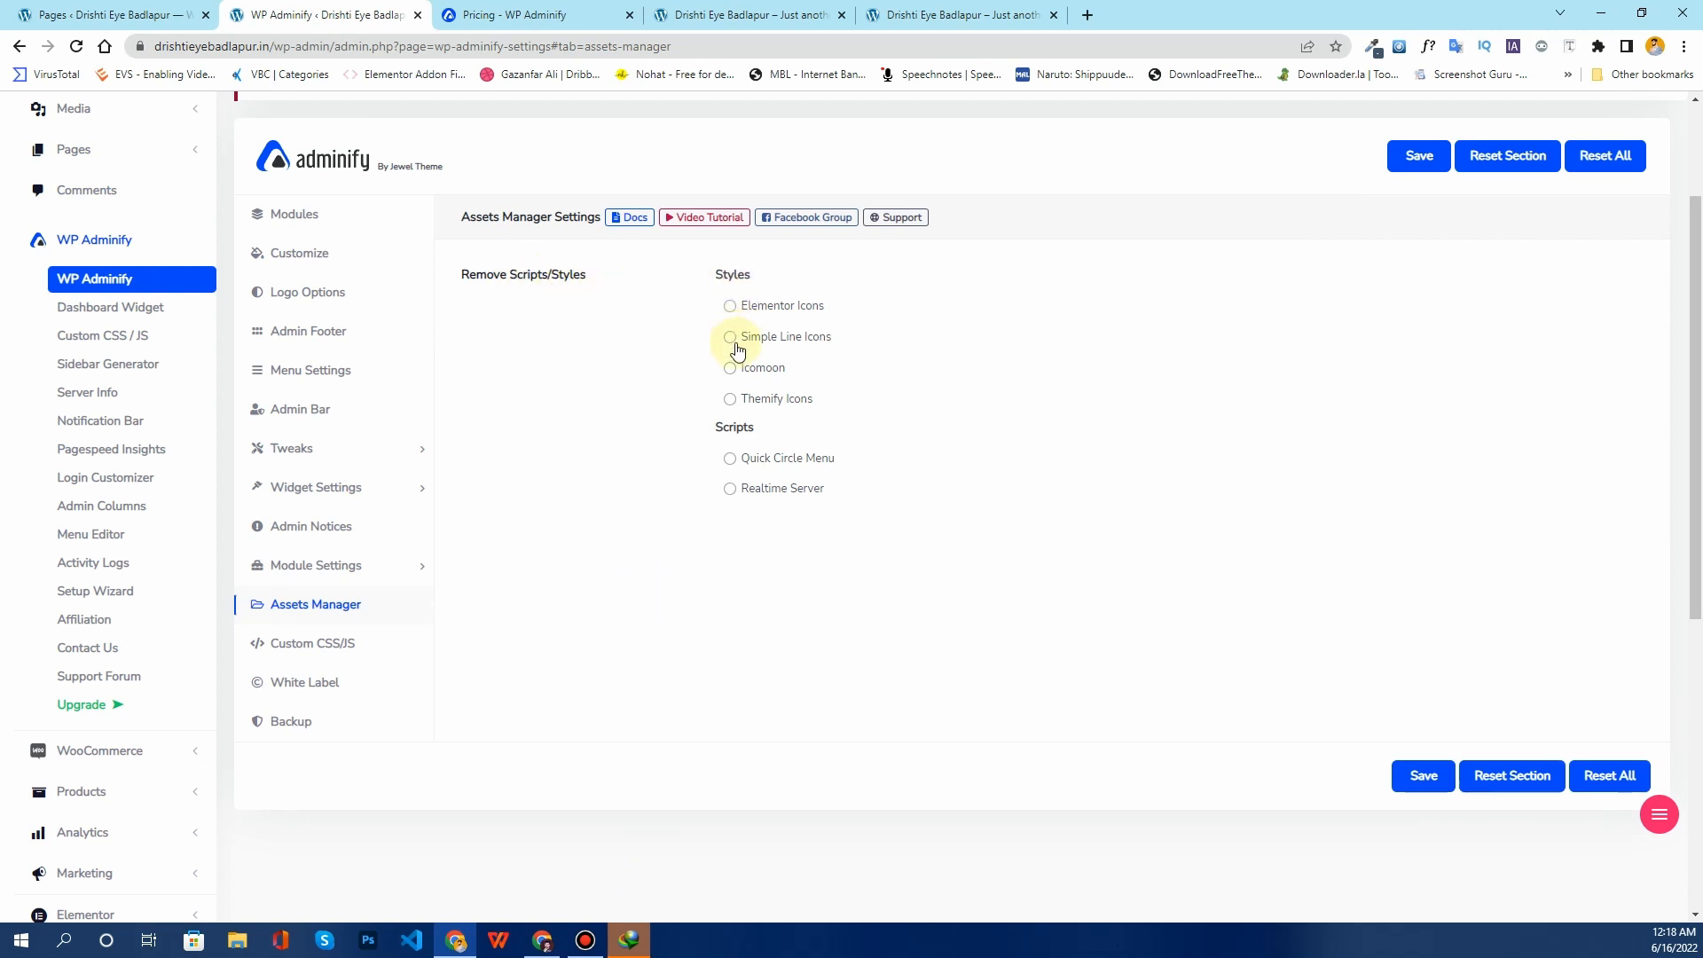
pyautogui.click(732, 408)
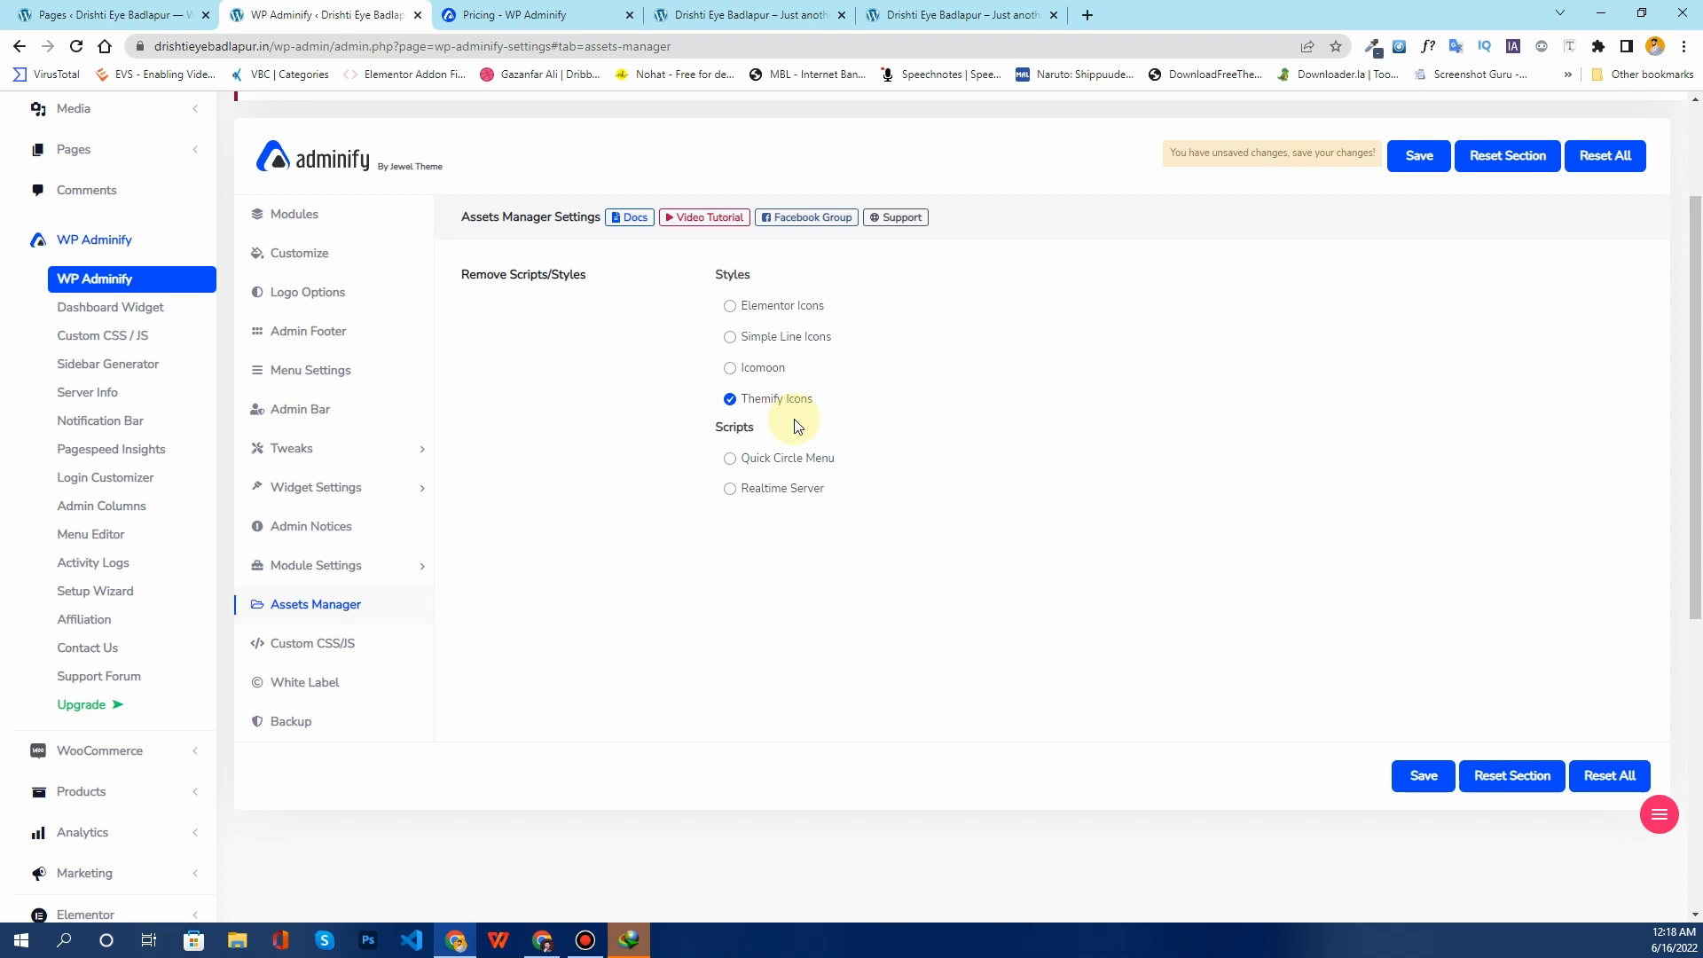
pyautogui.click(751, 378)
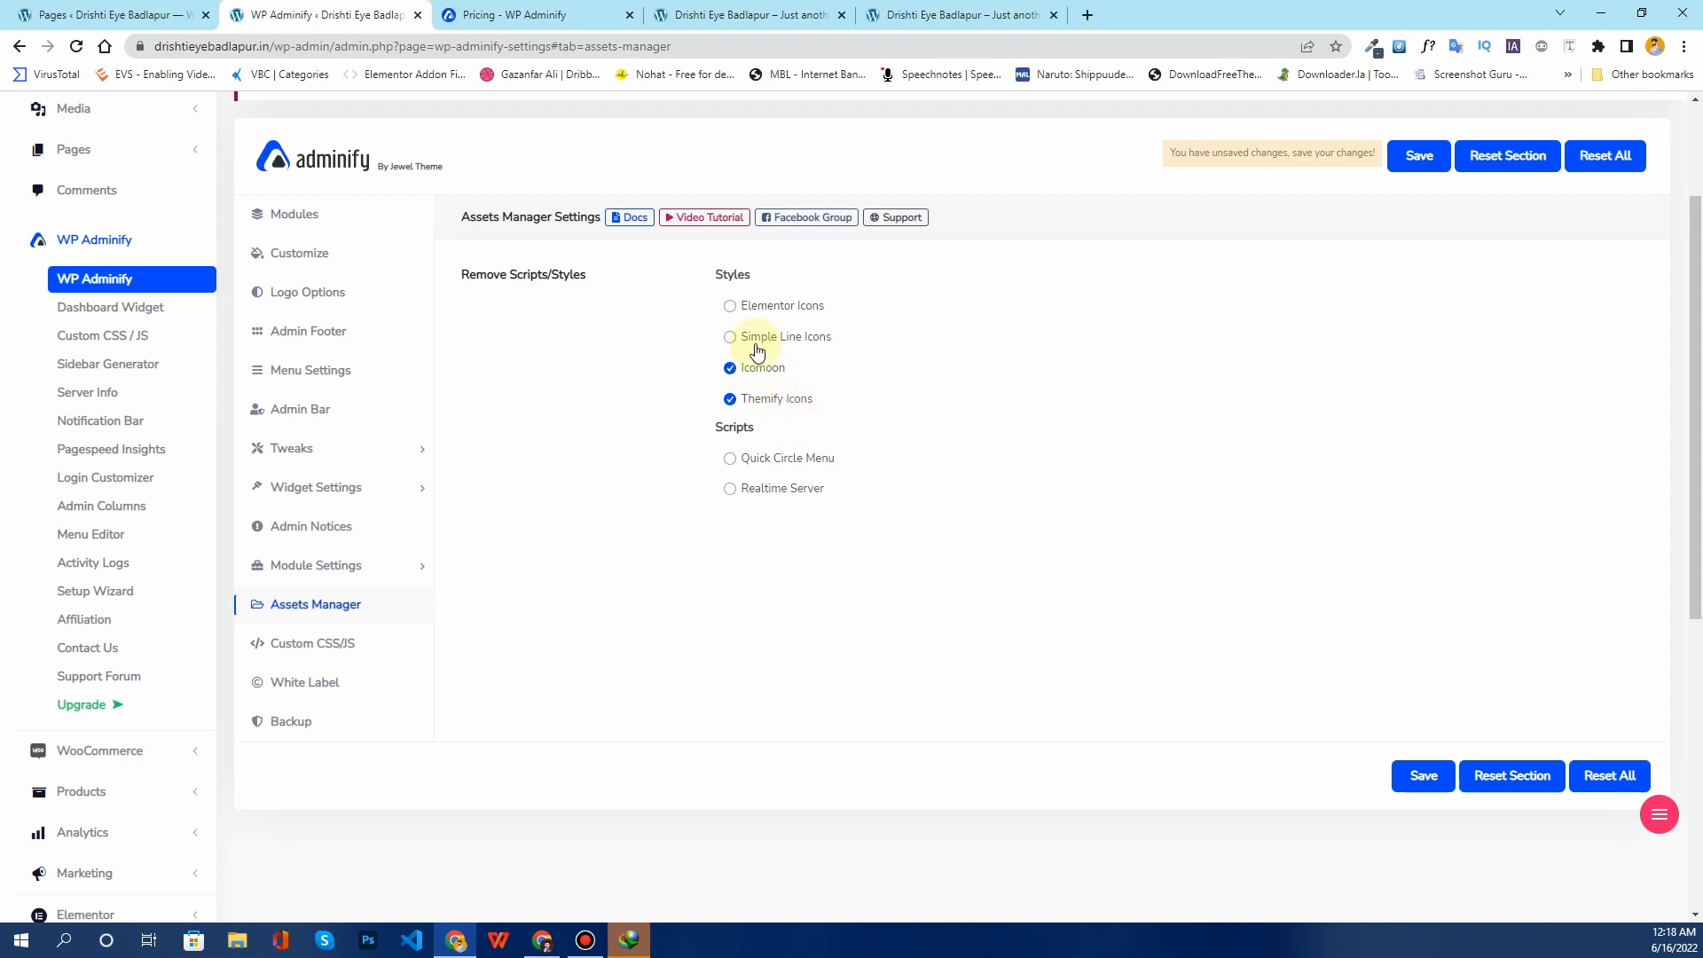
pyautogui.click(800, 346)
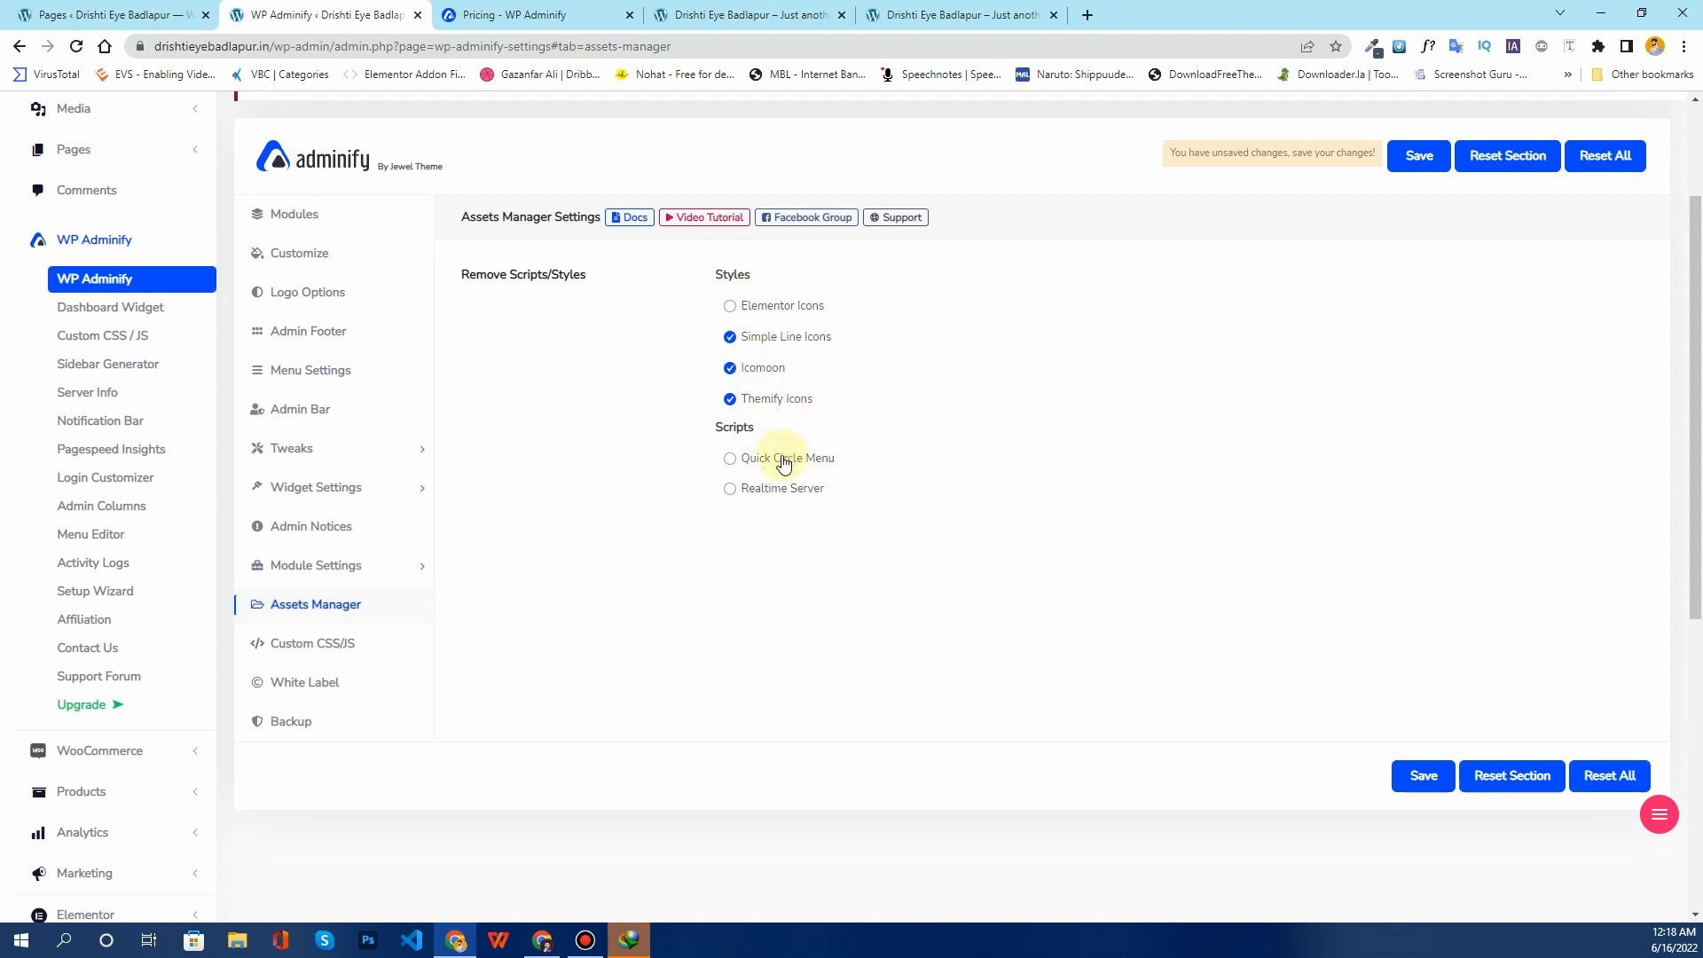
pyautogui.click(1419, 777)
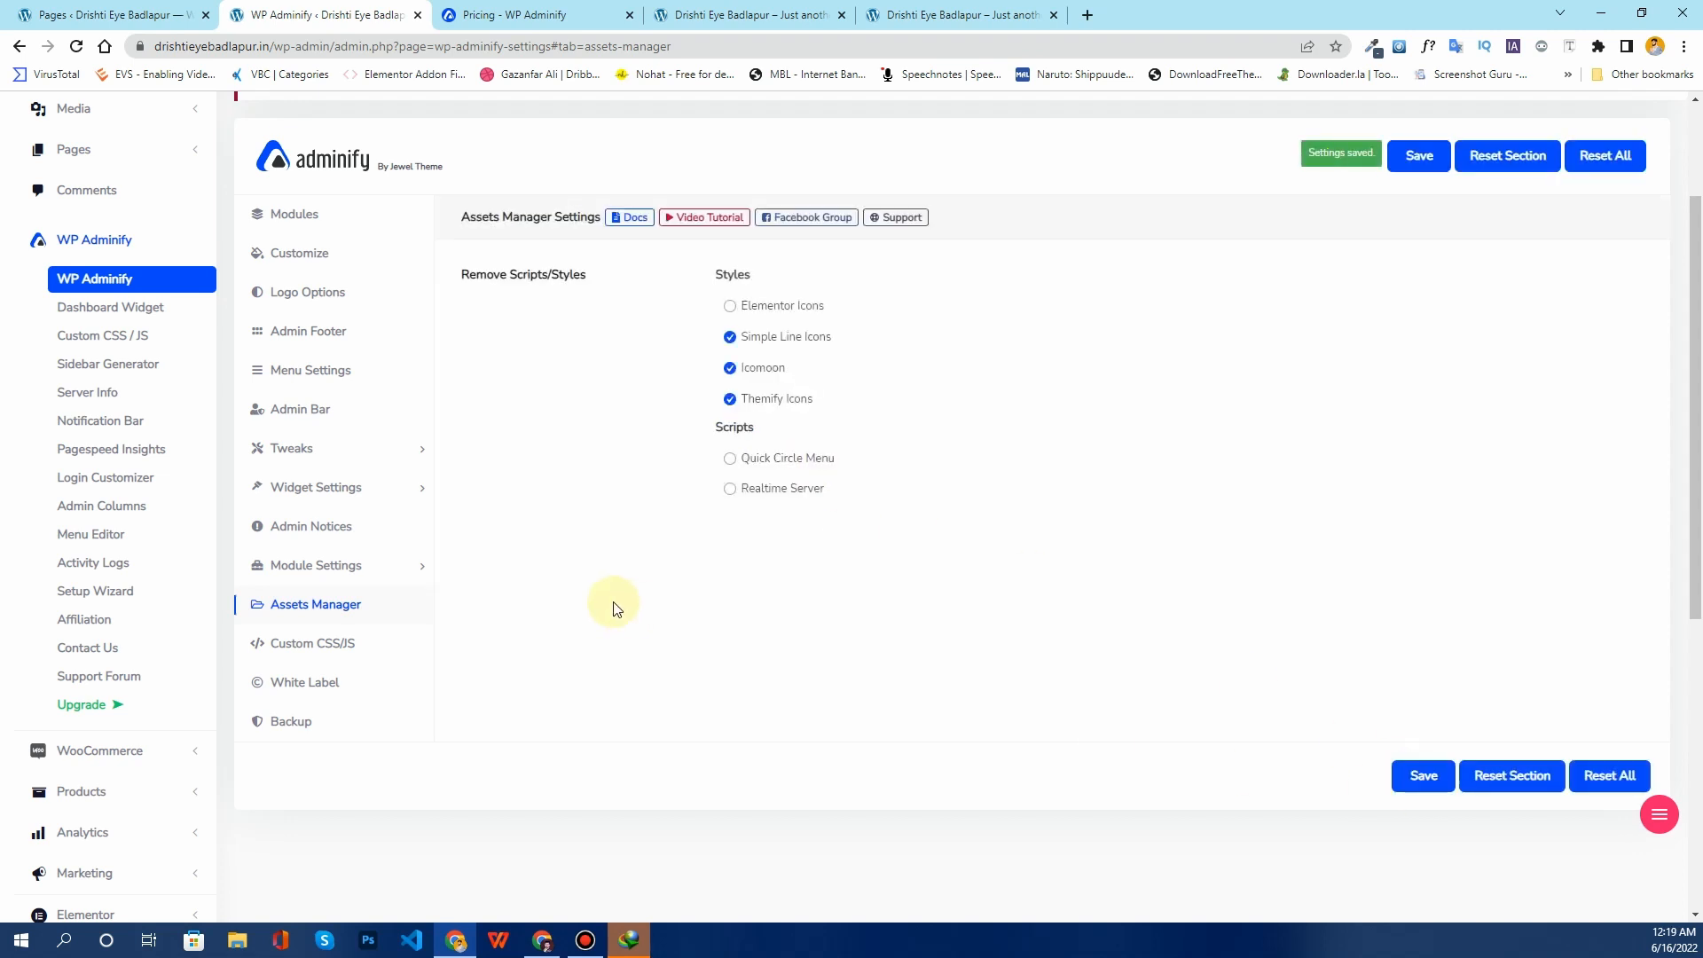
# Step: Open the Custom CSS/JS settings and examine the placeholder code in the admin area CSS and JavaScript editors
pyautogui.click(351, 645)
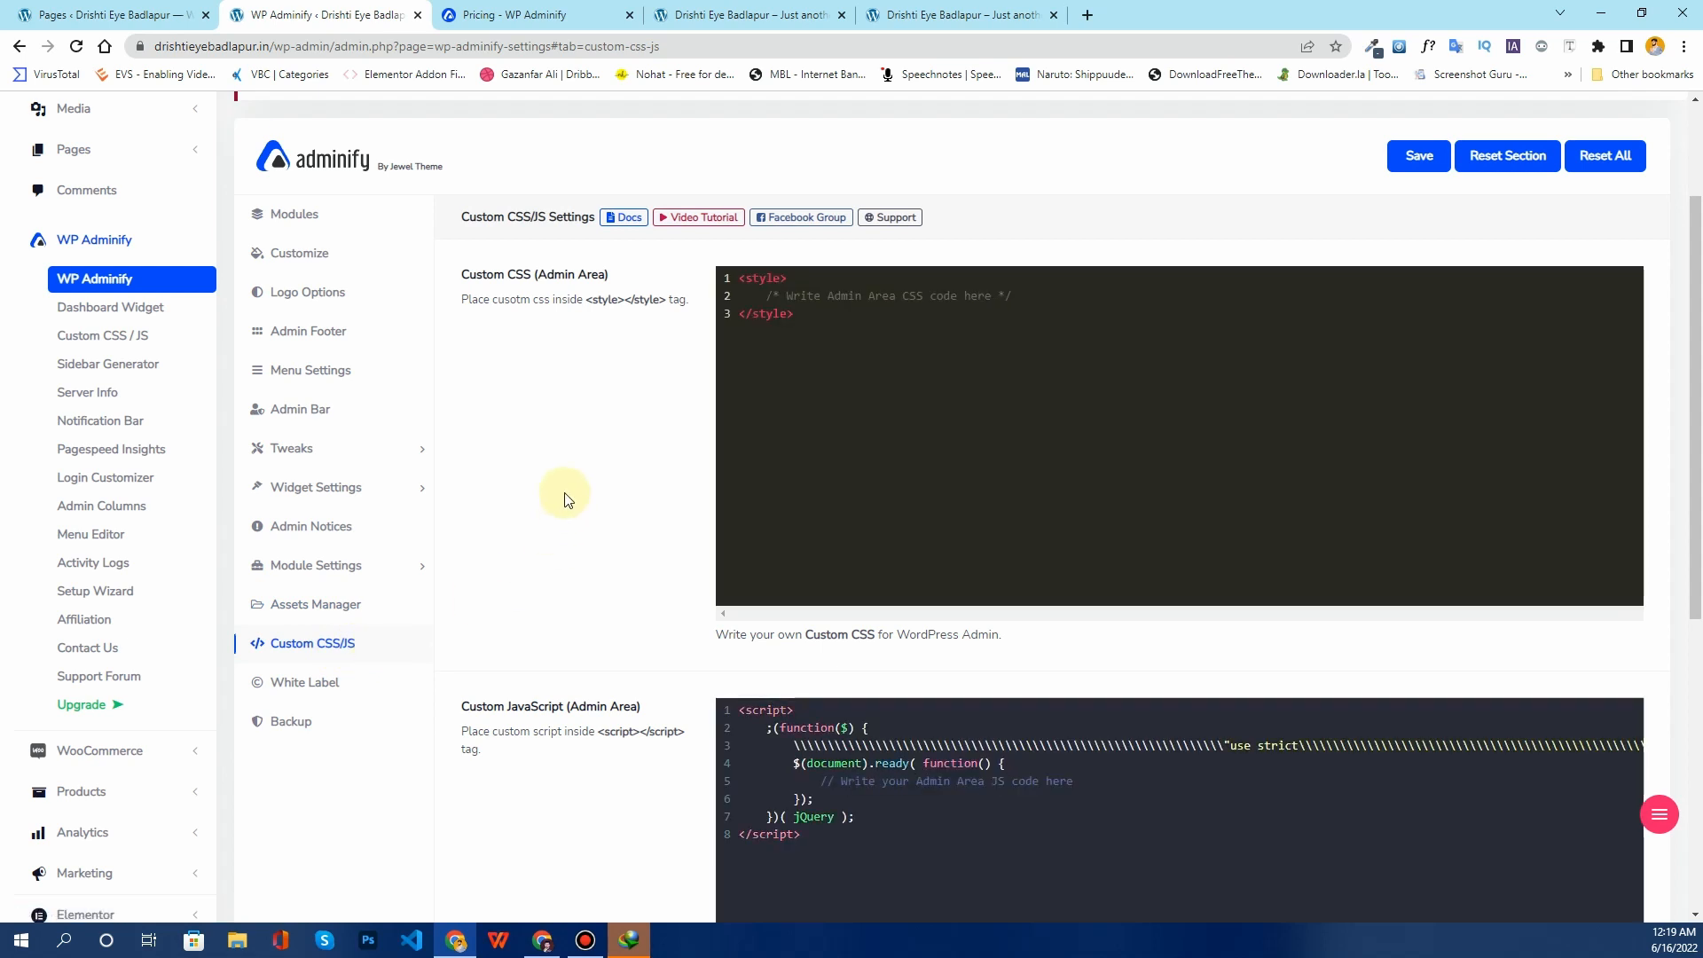
pyautogui.scroll(-3, 567, 499)
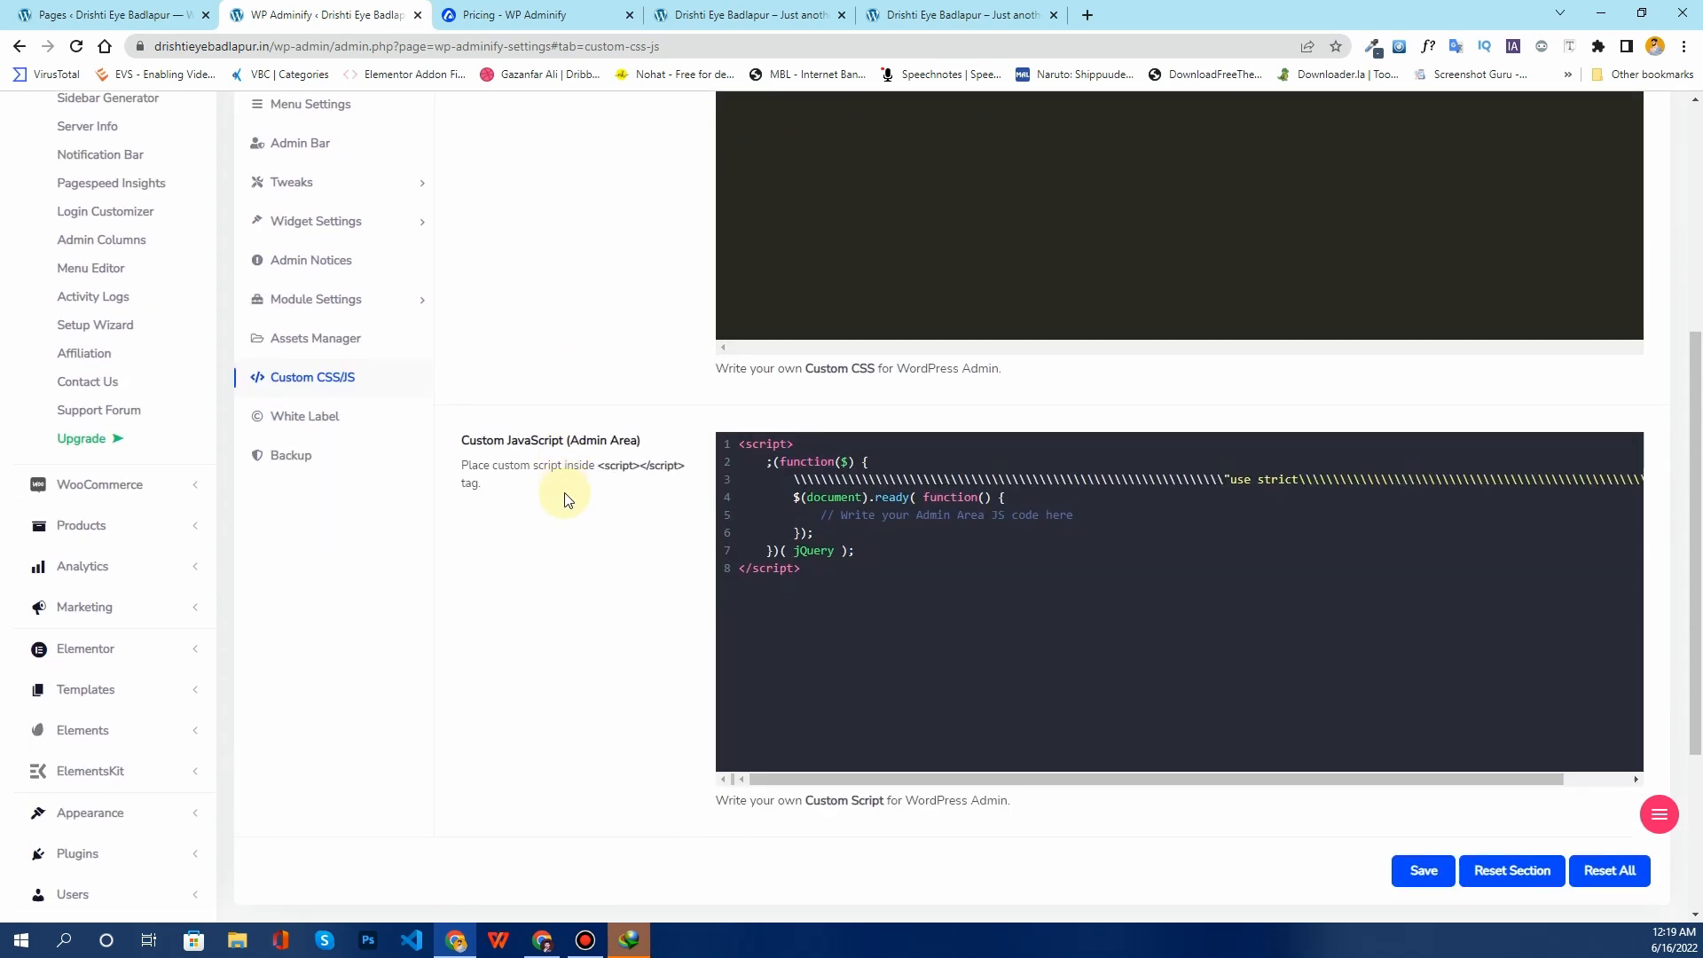
pyautogui.moveTo(800, 568); pyautogui.dragTo(721, 448)
pyautogui.scroll(4, 813, 561)
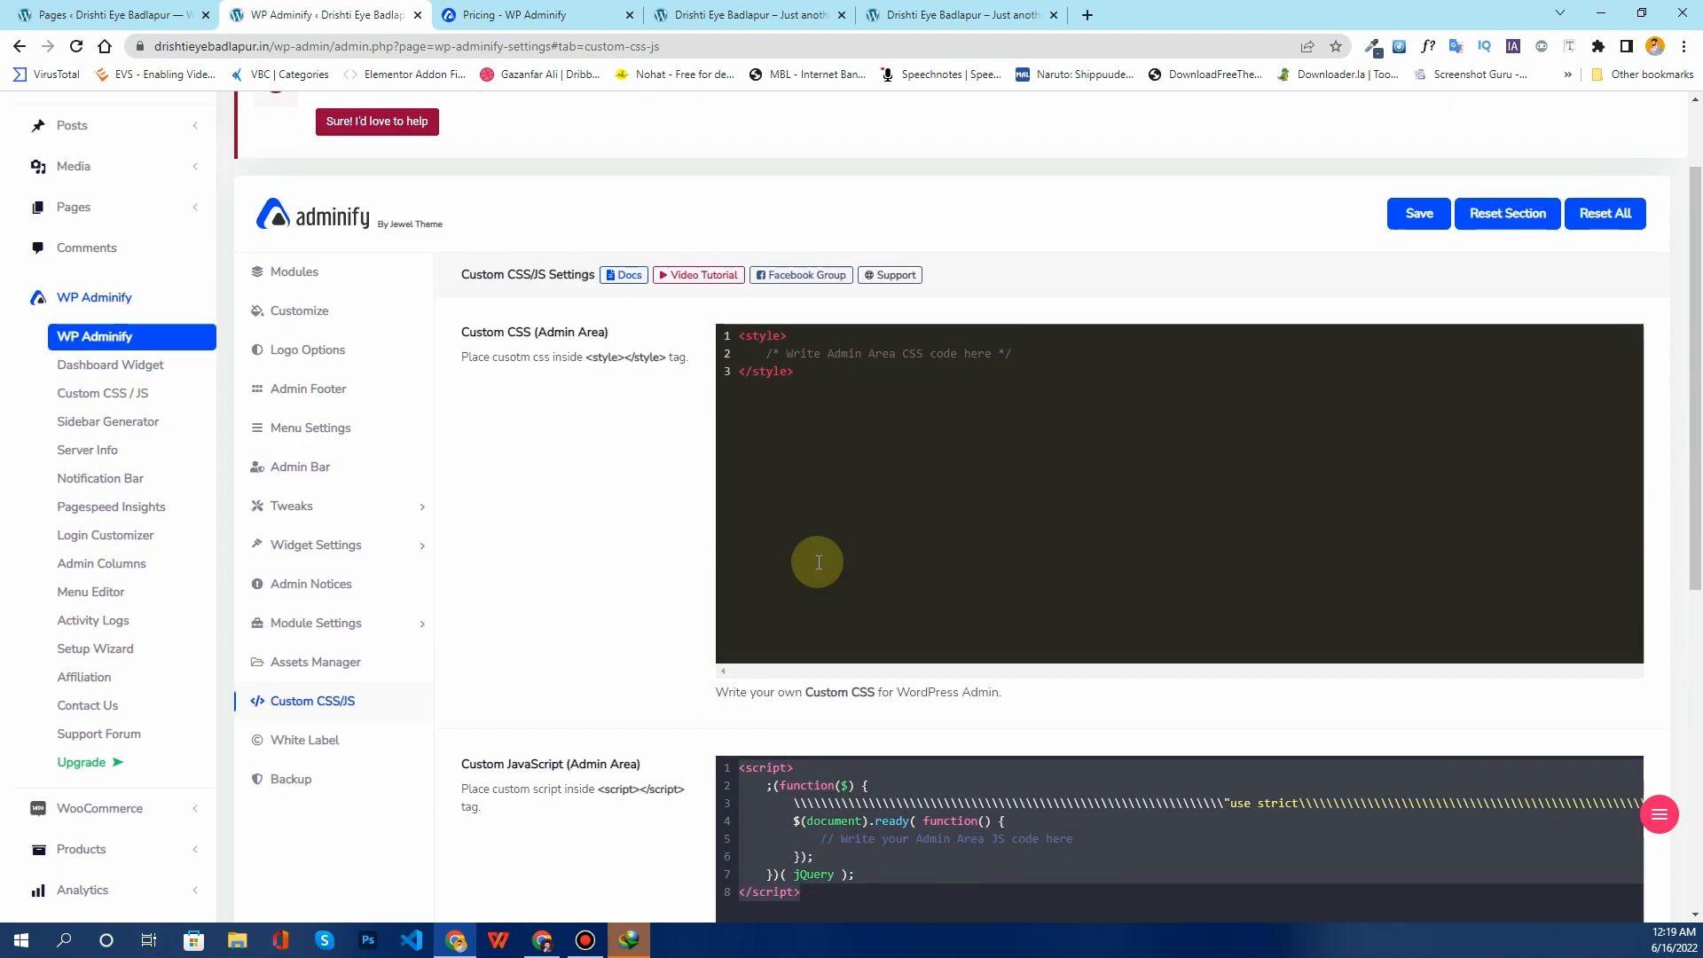
pyautogui.moveTo(808, 407); pyautogui.dragTo(1002, 394)
pyautogui.click(801, 398)
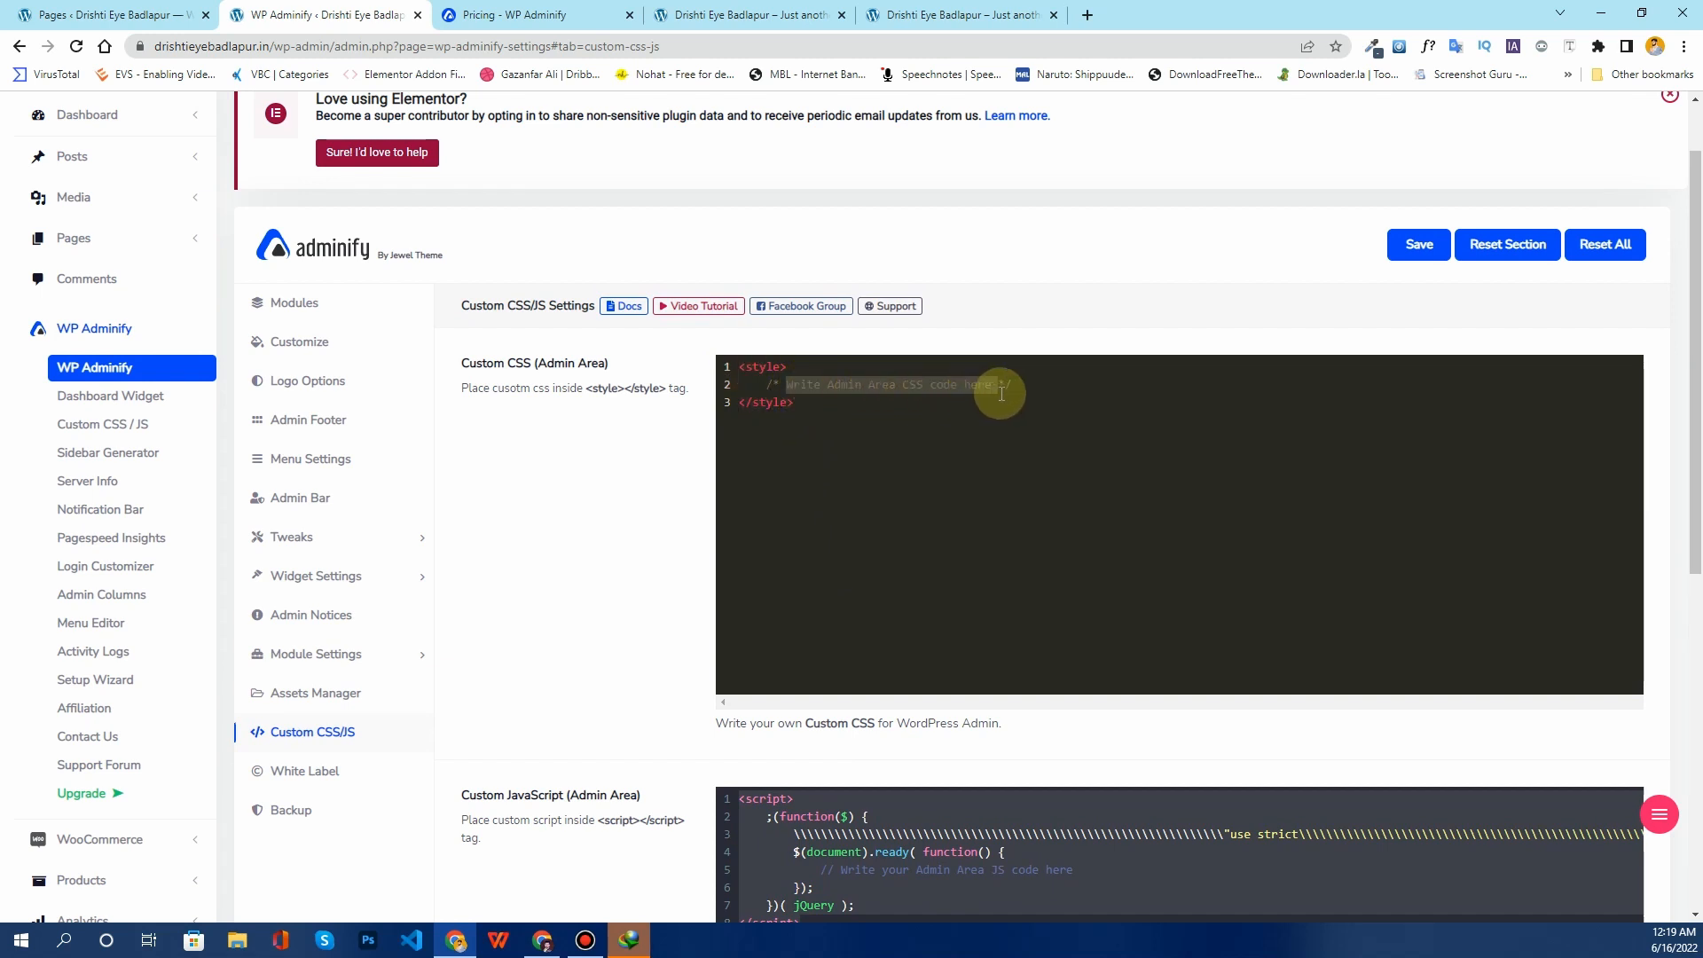
pyautogui.scroll(-2, 913, 387)
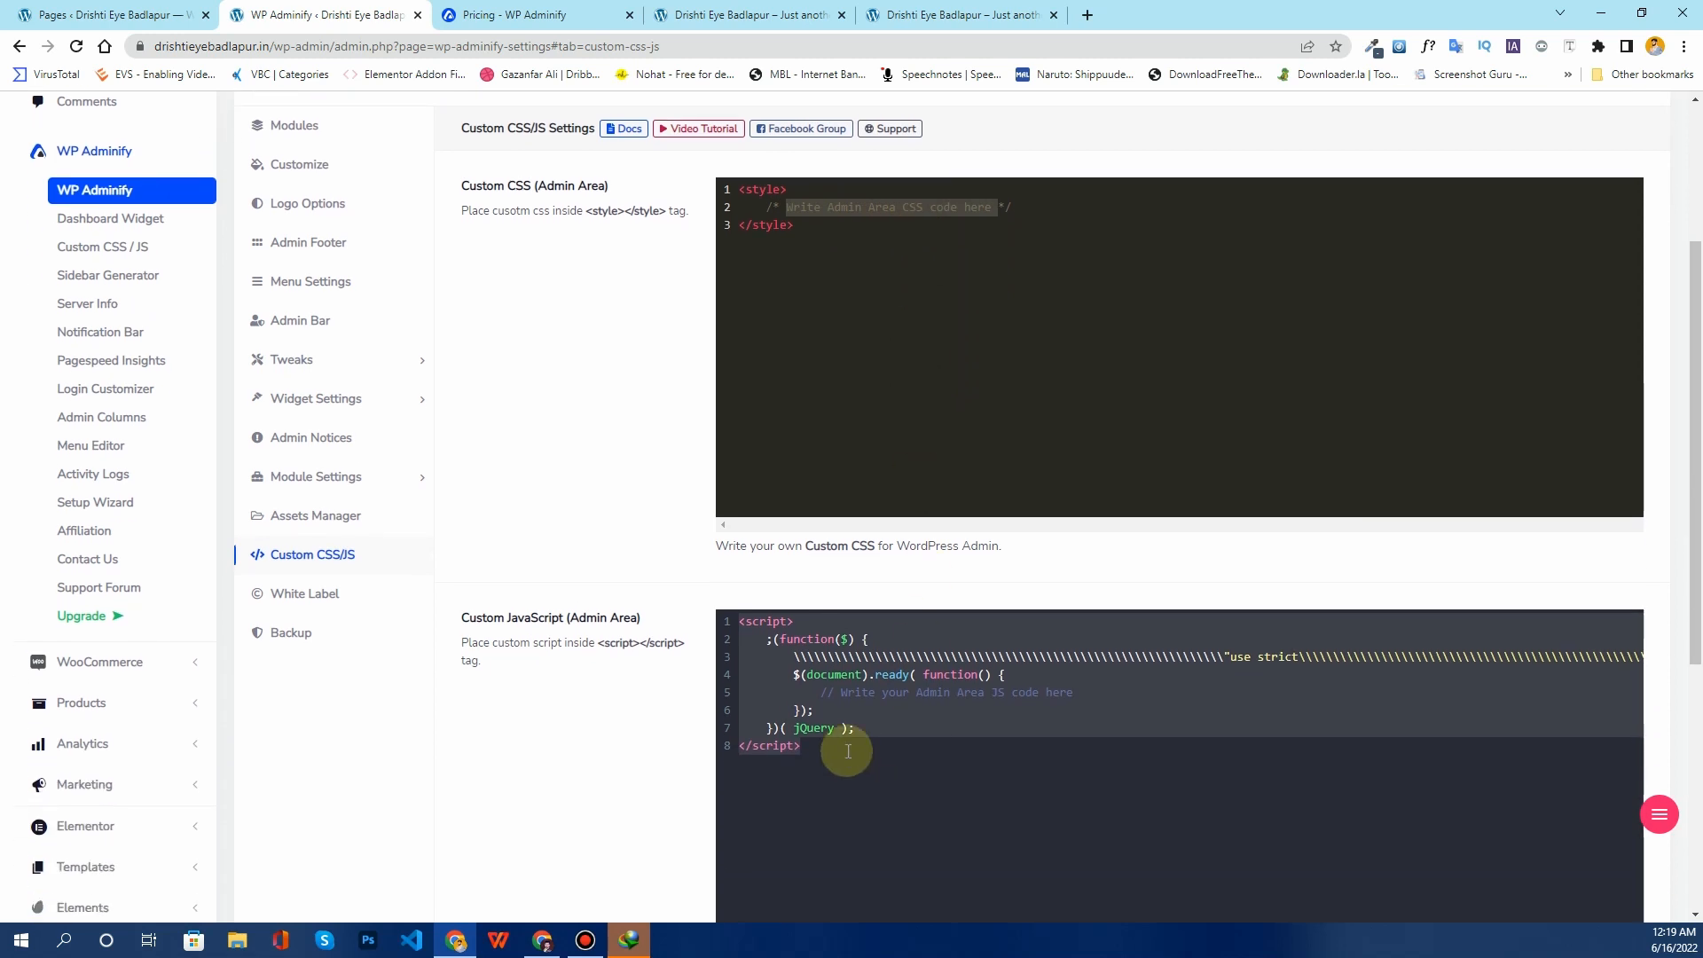
pyautogui.click(852, 701)
pyautogui.moveTo(838, 694); pyautogui.dragTo(1081, 693)
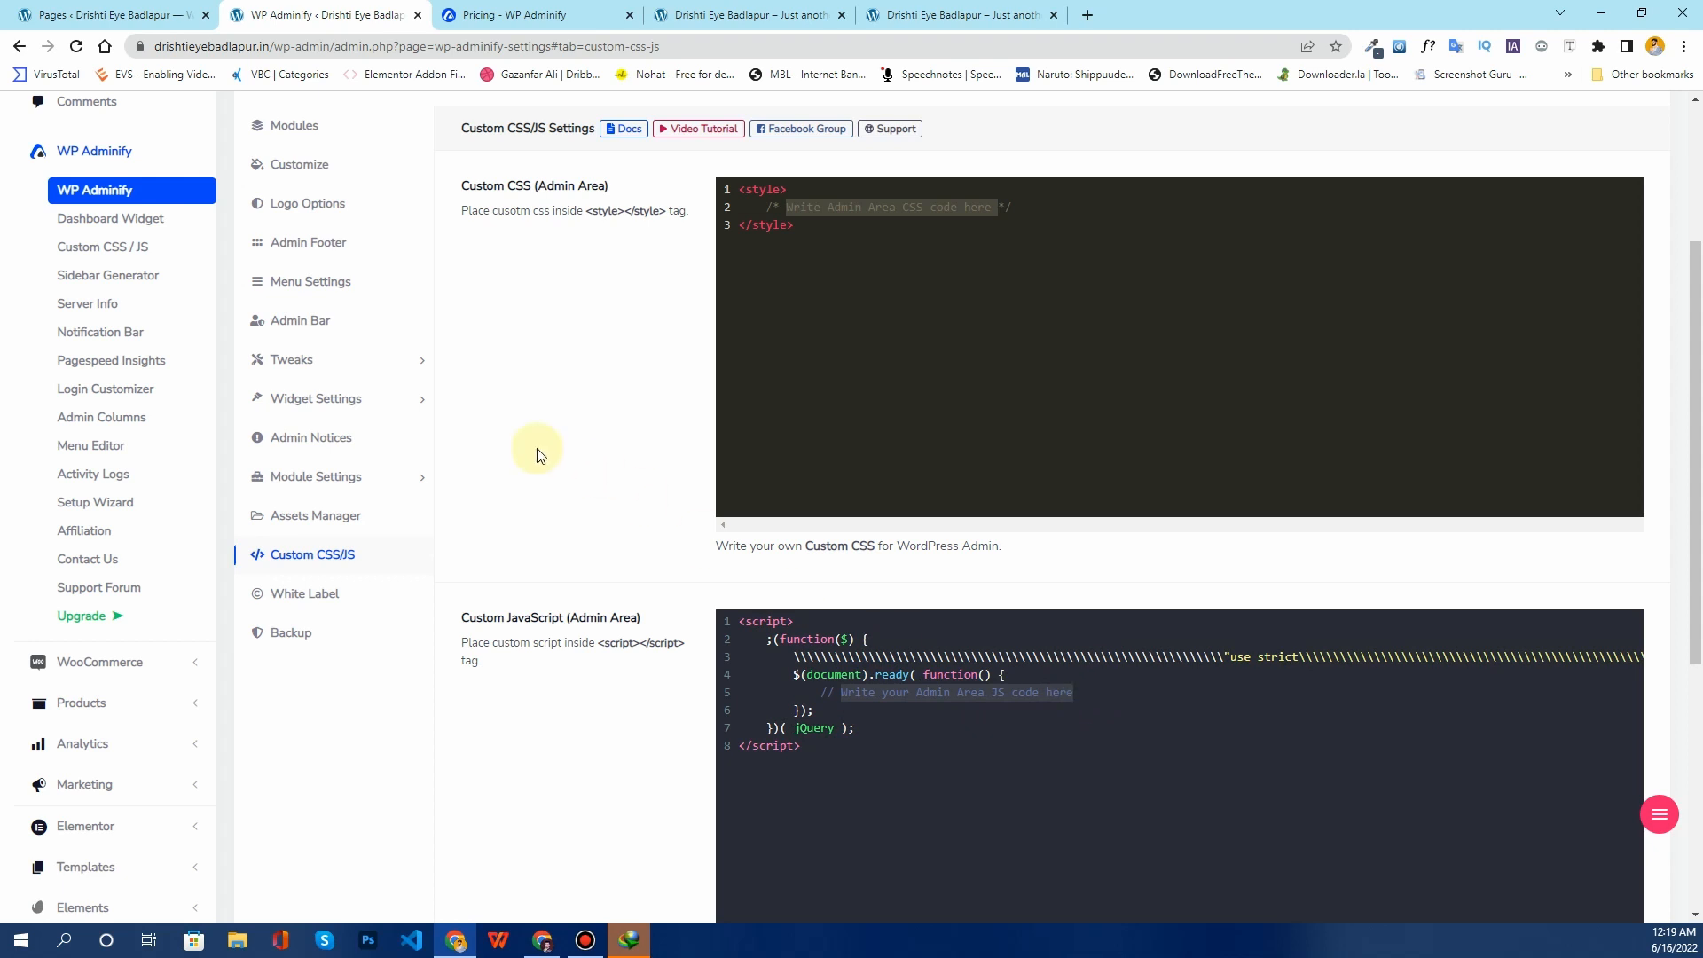
pyautogui.click(841, 417)
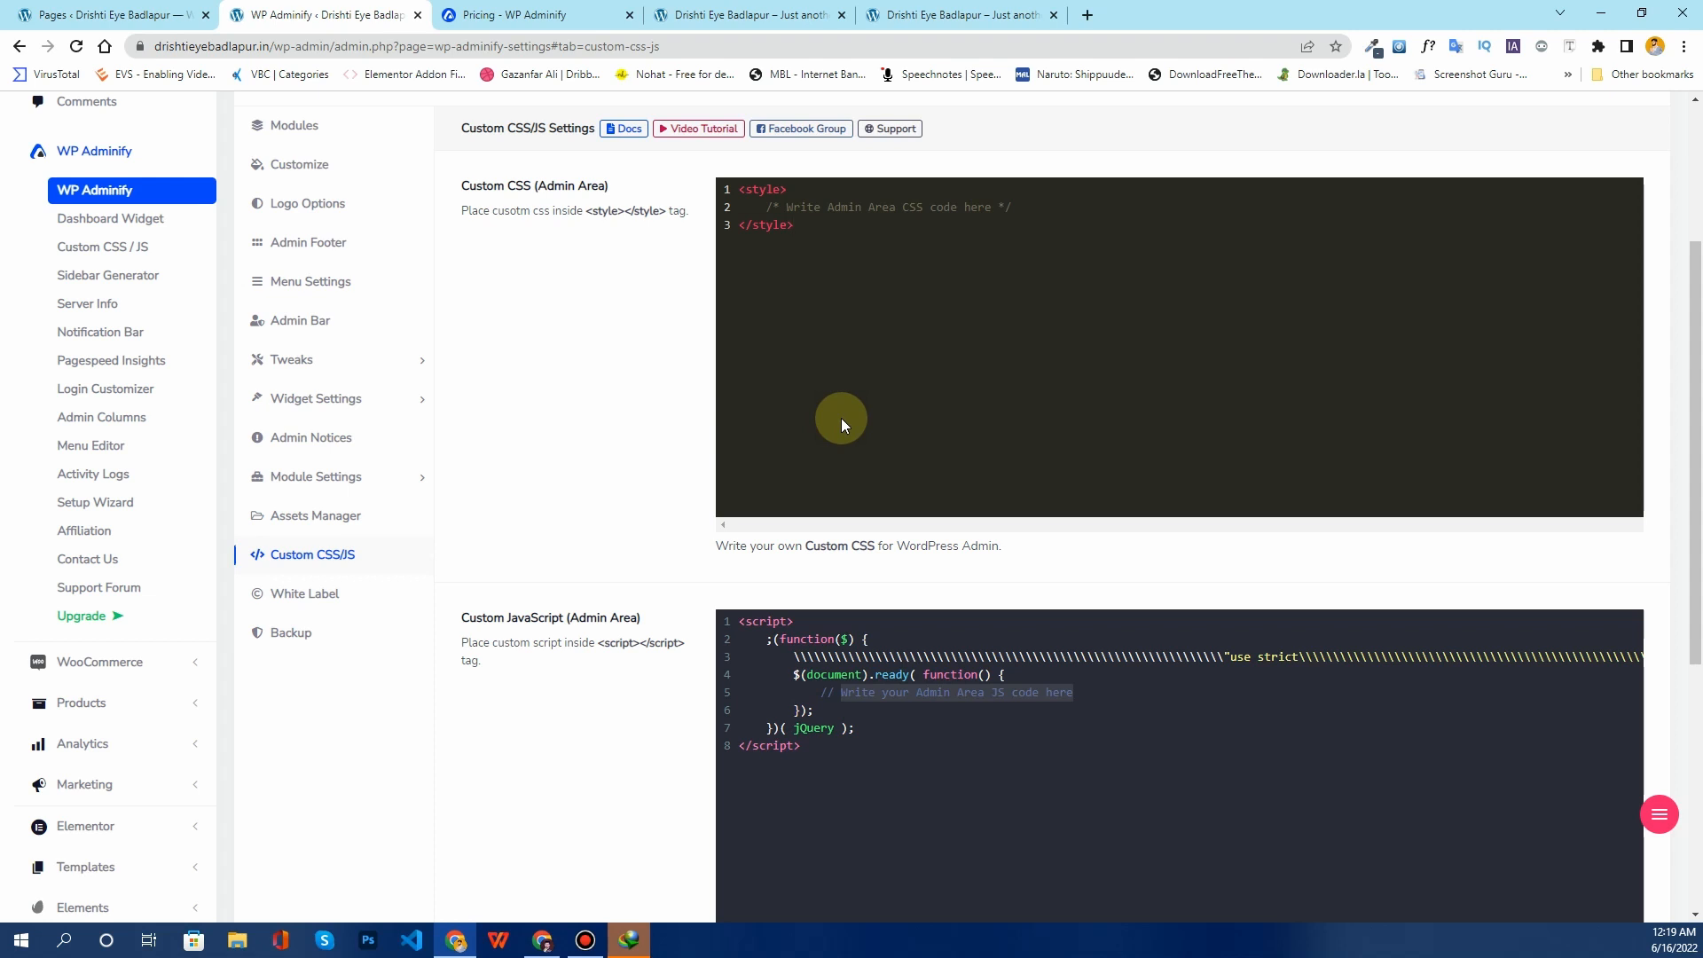
pyautogui.click(1014, 800)
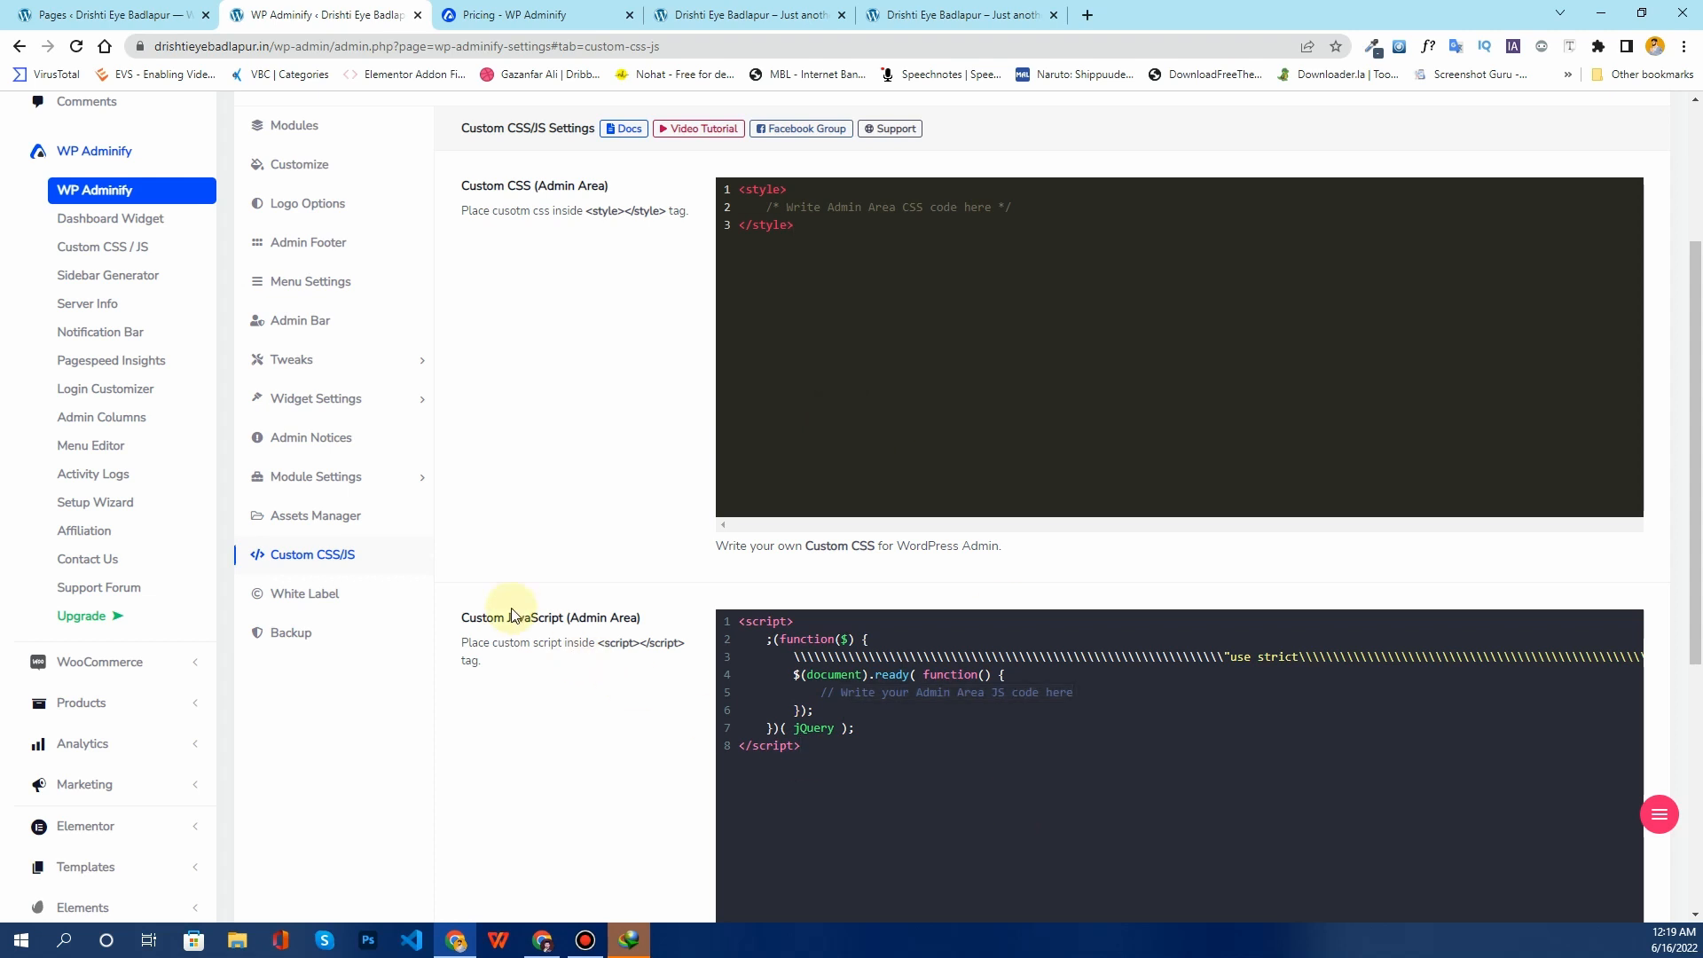
# Step: Open the White Label settings and read the upgrade notice about which plans include white labeling
pyautogui.click(342, 598)
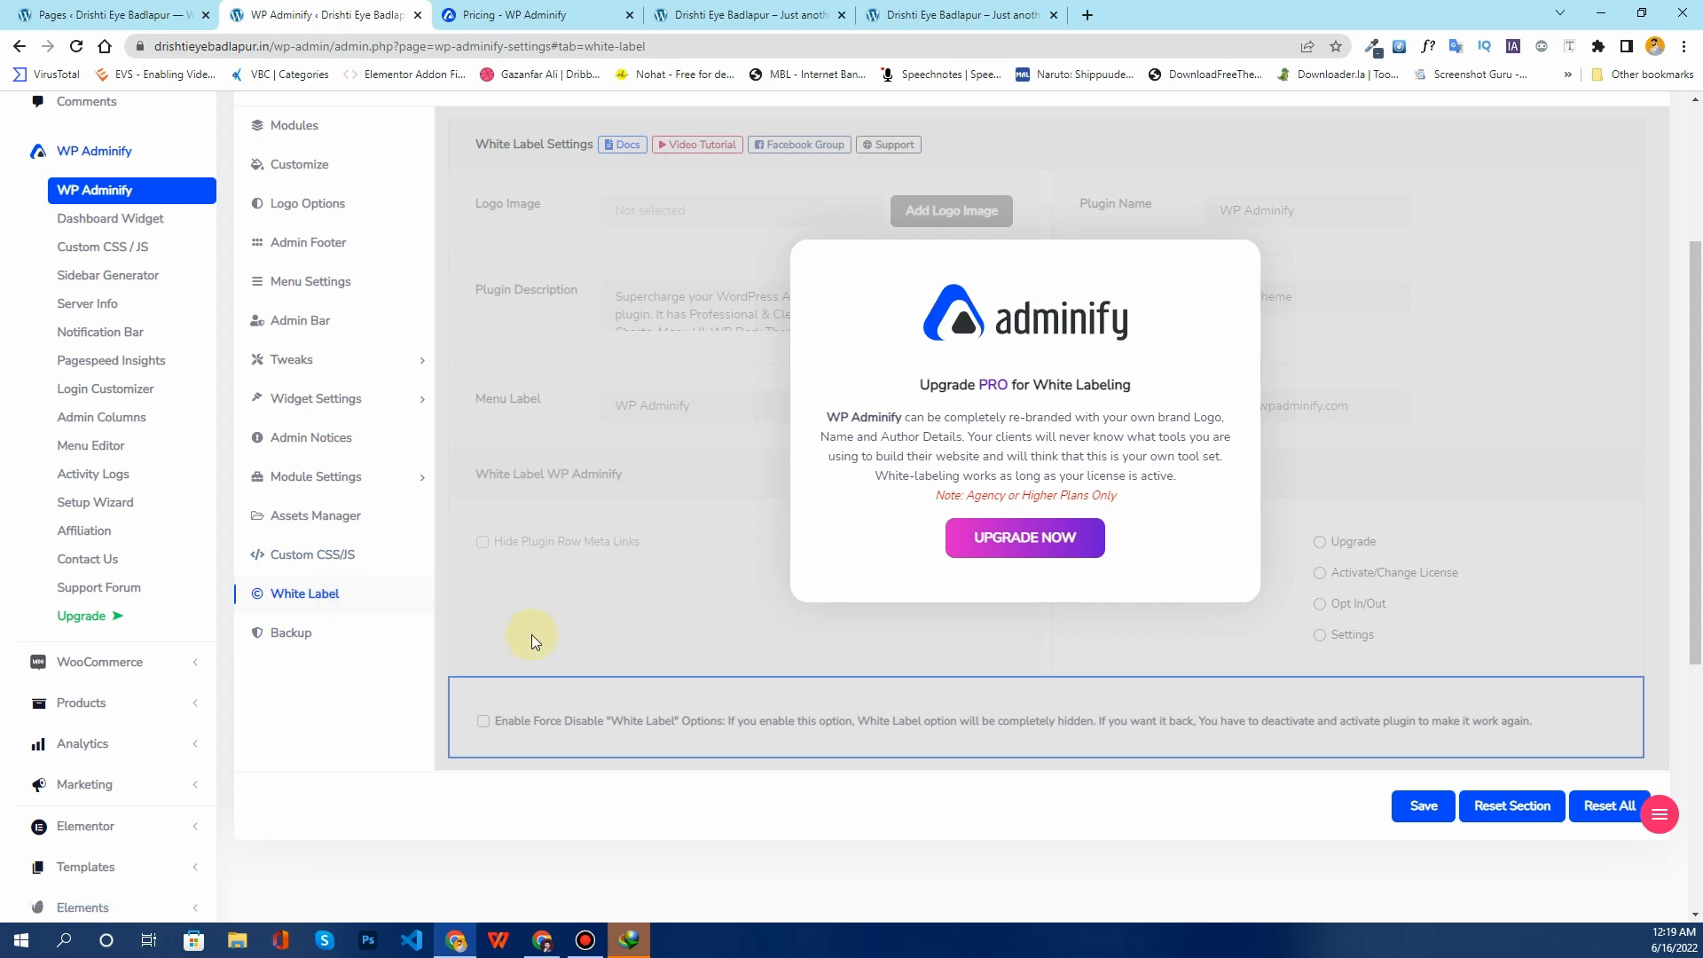
pyautogui.scroll(3, 530, 635)
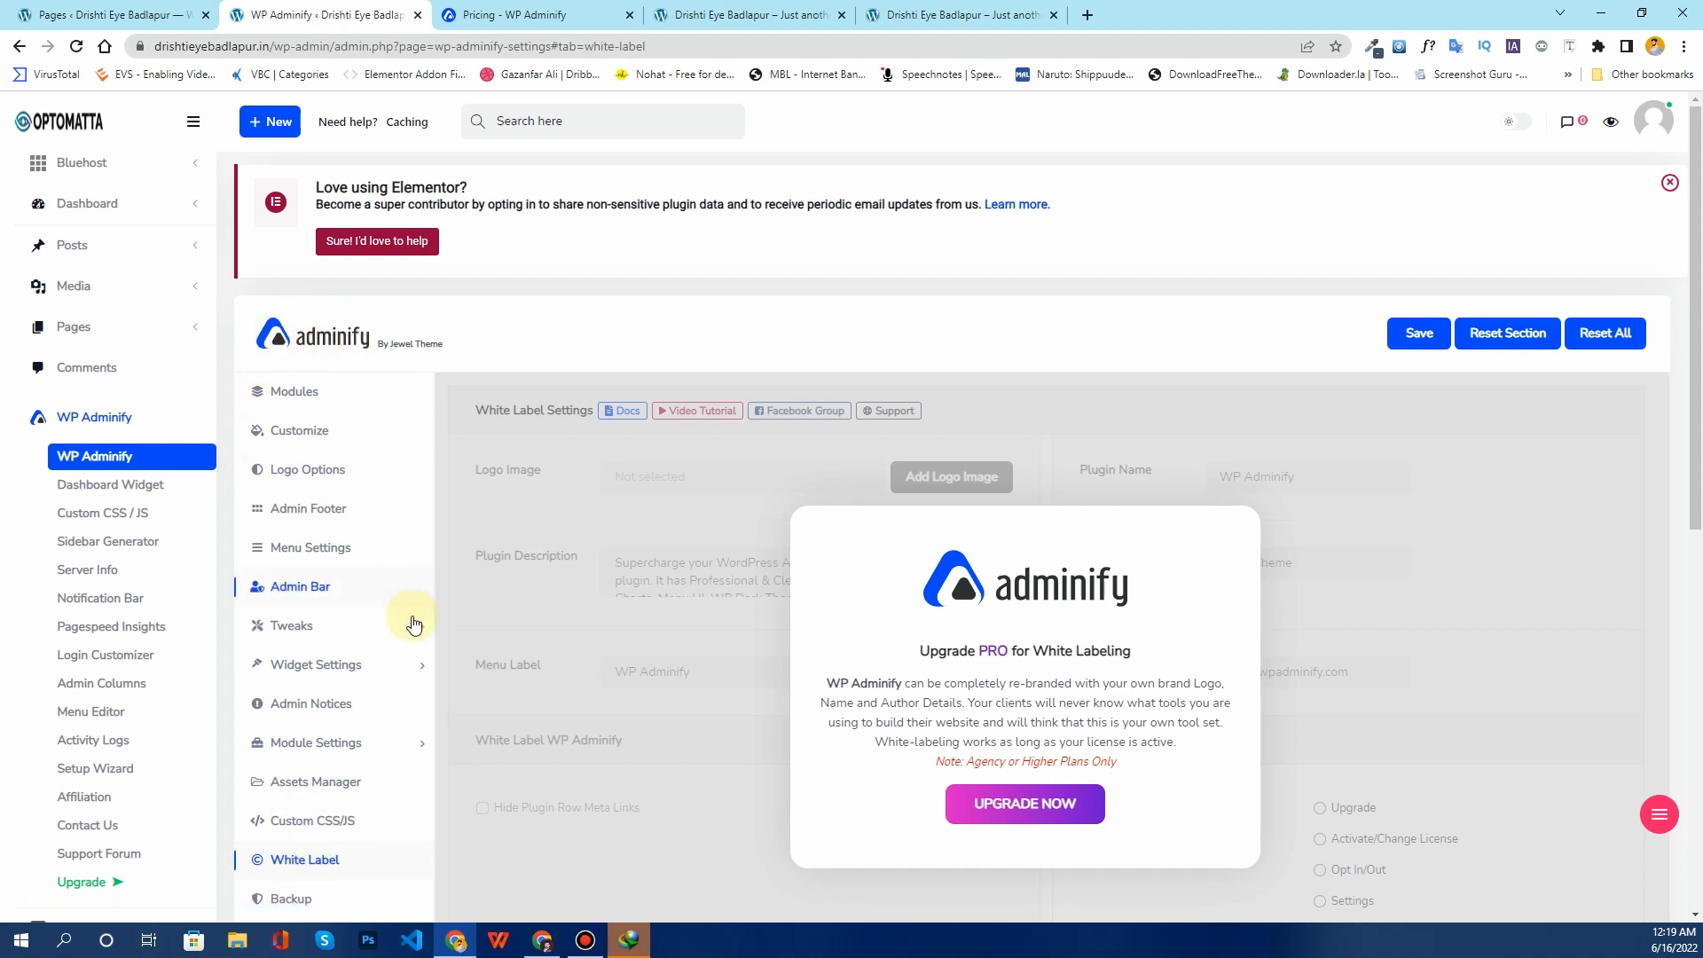
pyautogui.scroll(-4, 413, 624)
pyautogui.scroll(4, 298, 501)
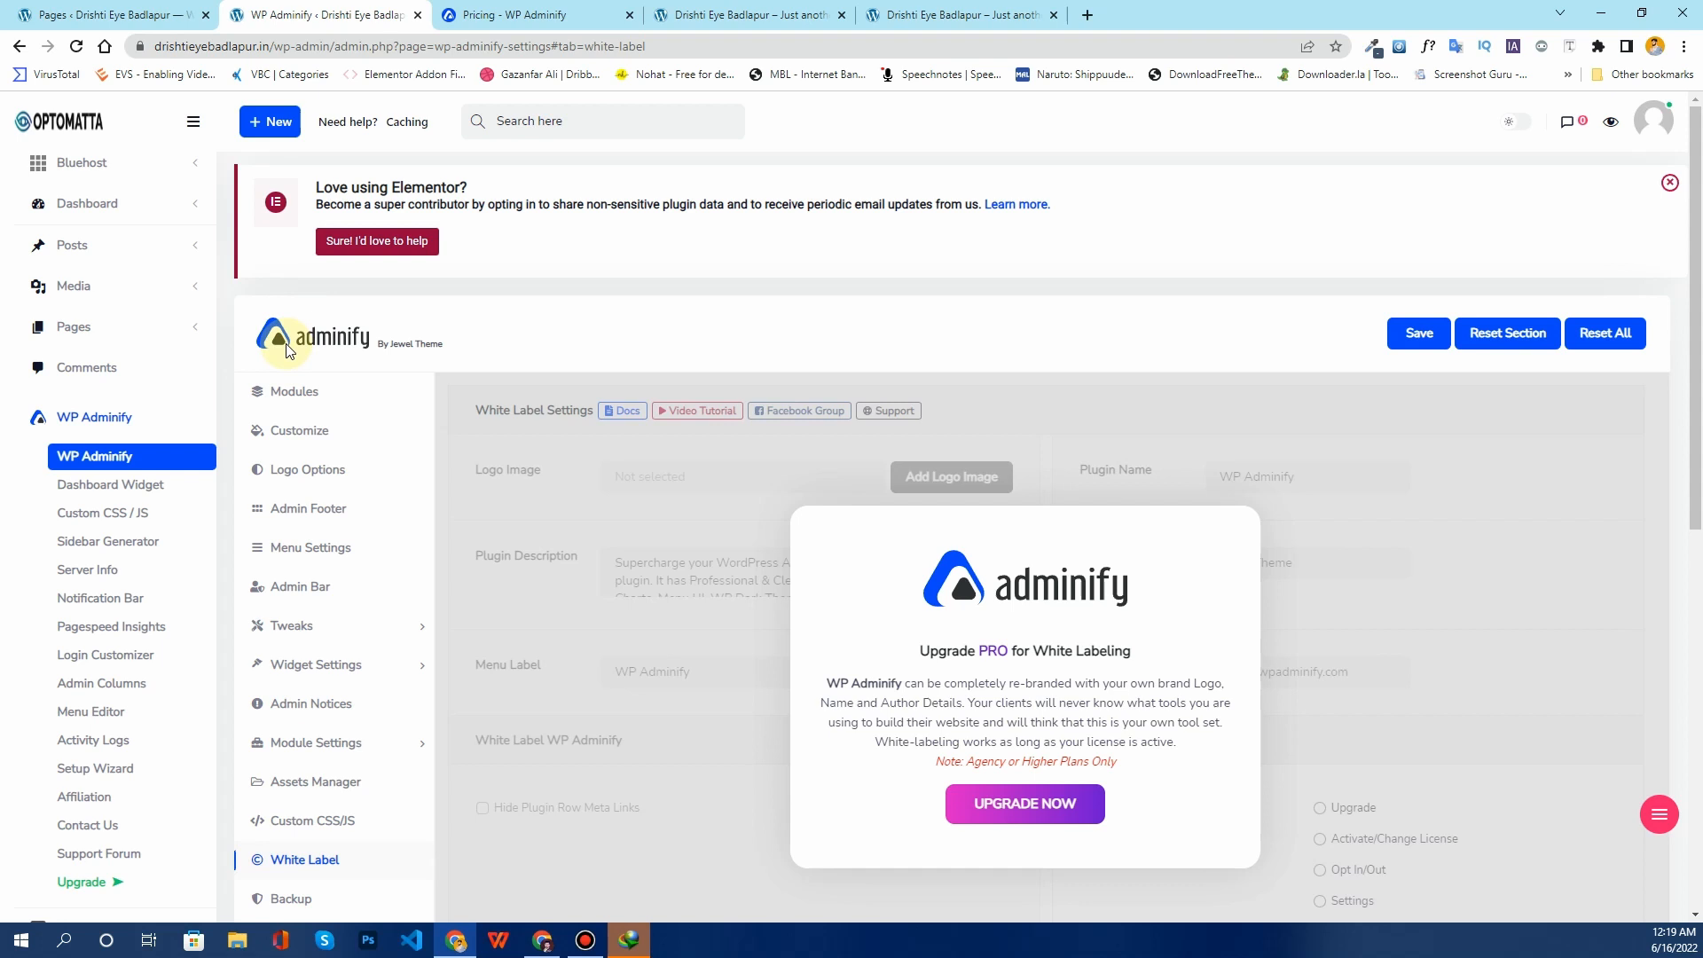
pyautogui.scroll(-2, 384, 639)
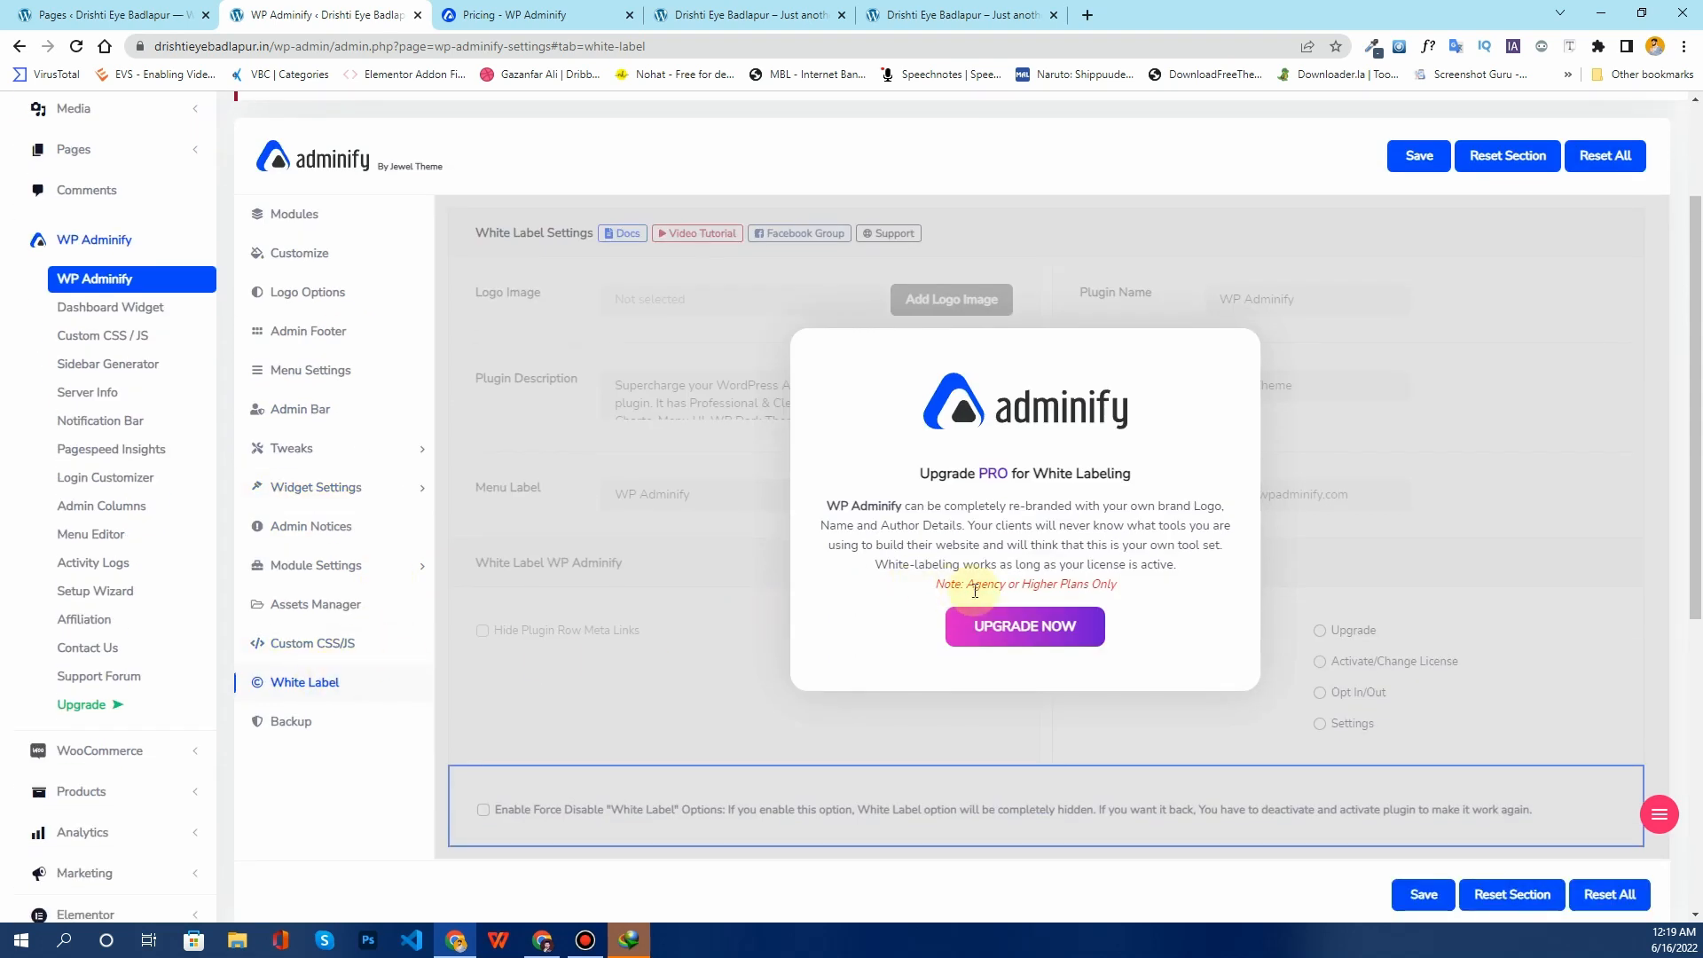
pyautogui.moveTo(968, 585); pyautogui.dragTo(1069, 586)
pyautogui.click(630, 493)
# Step: Check the Agency and Enterprise plans on the WP Adminify pricing page and return to the plugin settings
pyautogui.click(516, 15)
pyautogui.moveTo(1002, 426); pyautogui.dragTo(1340, 397)
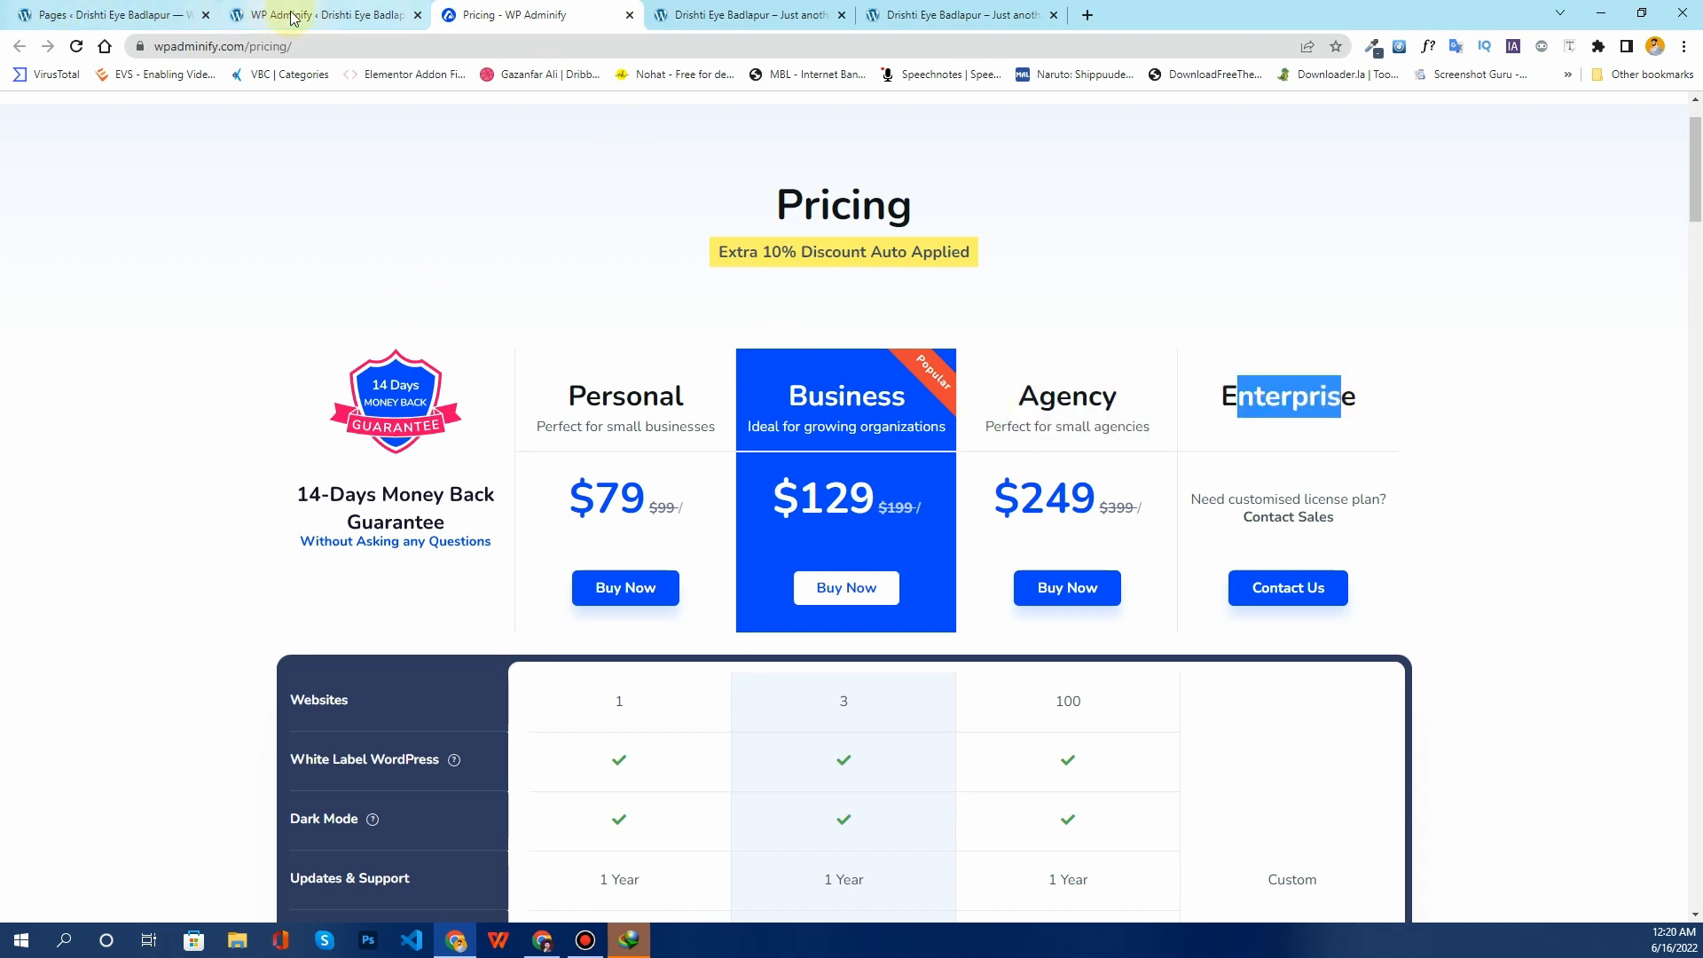
pyautogui.click(253, 16)
# Step: Open the Backup settings, review the configuration import and export fields, and save the settings
pyautogui.click(342, 728)
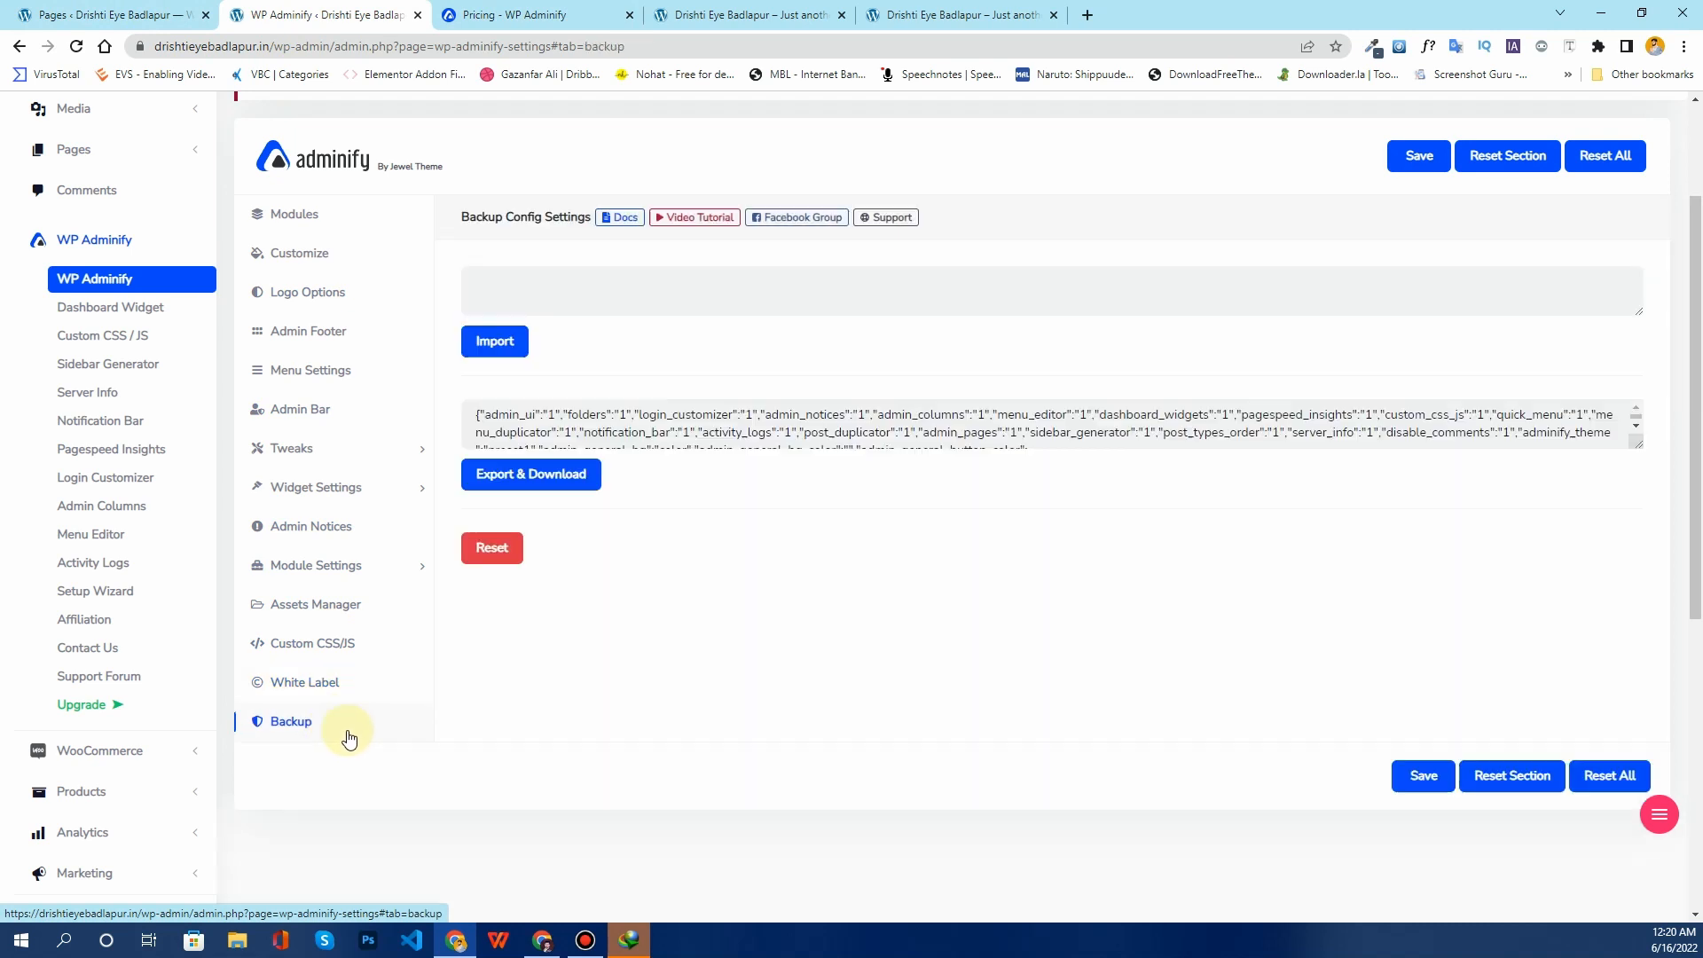
pyautogui.click(597, 483)
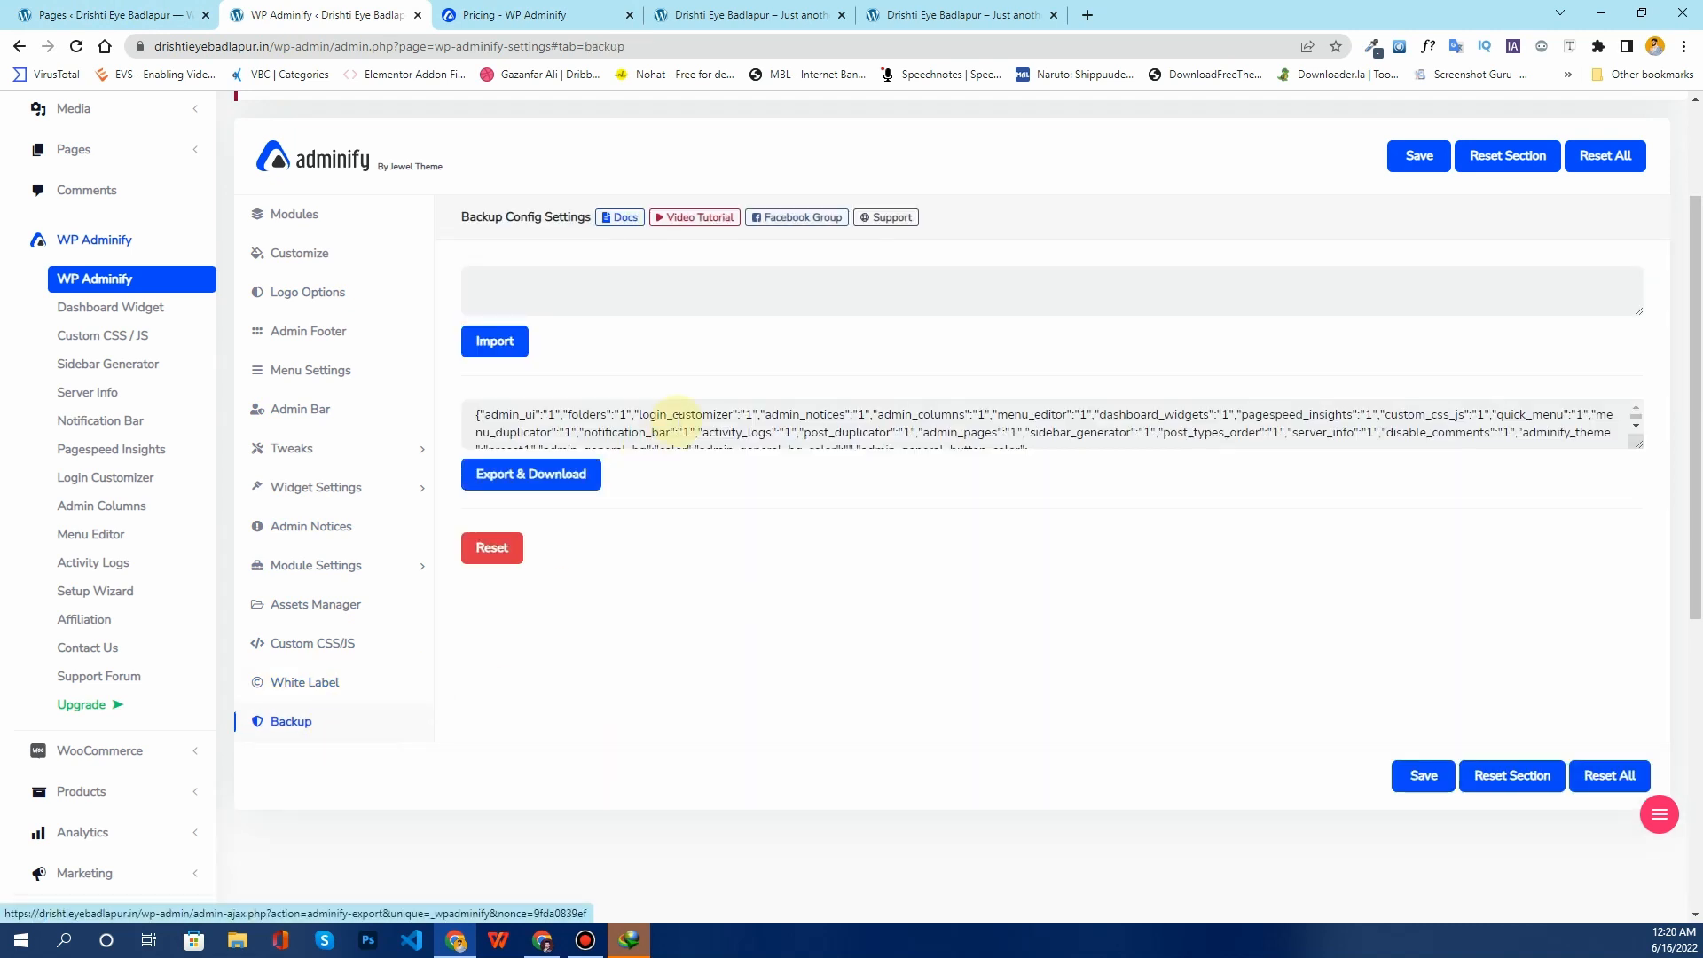
pyautogui.moveTo(539, 414); pyautogui.dragTo(681, 432)
pyautogui.click(546, 273)
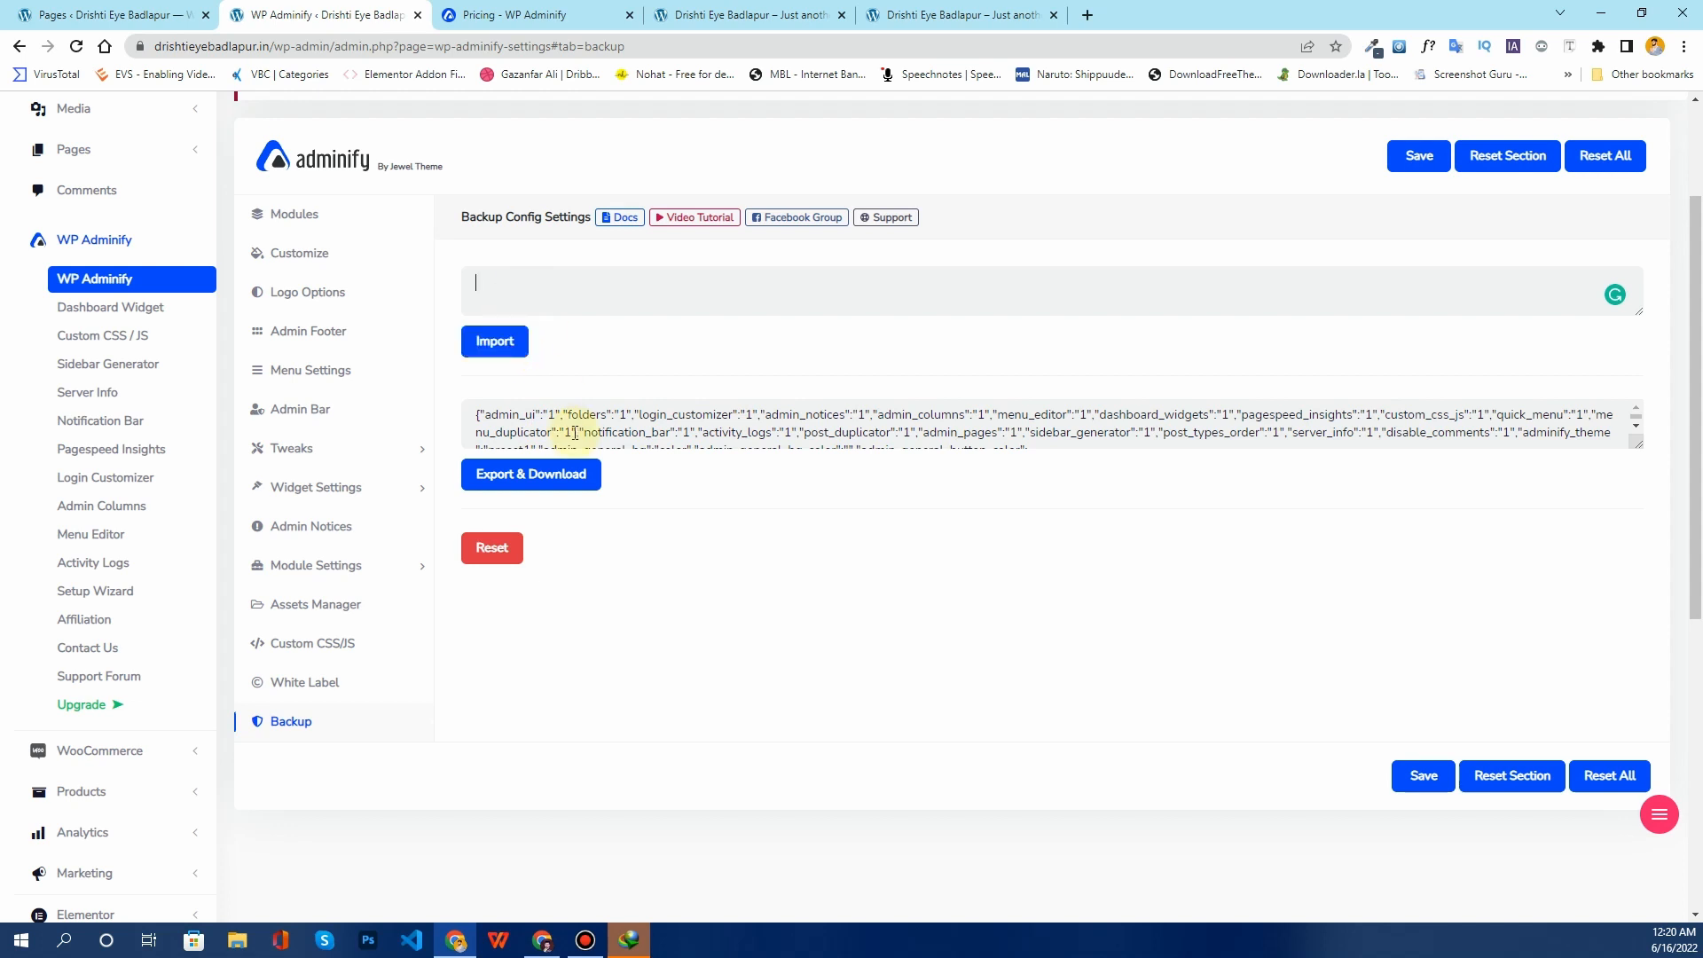
pyautogui.click(518, 291)
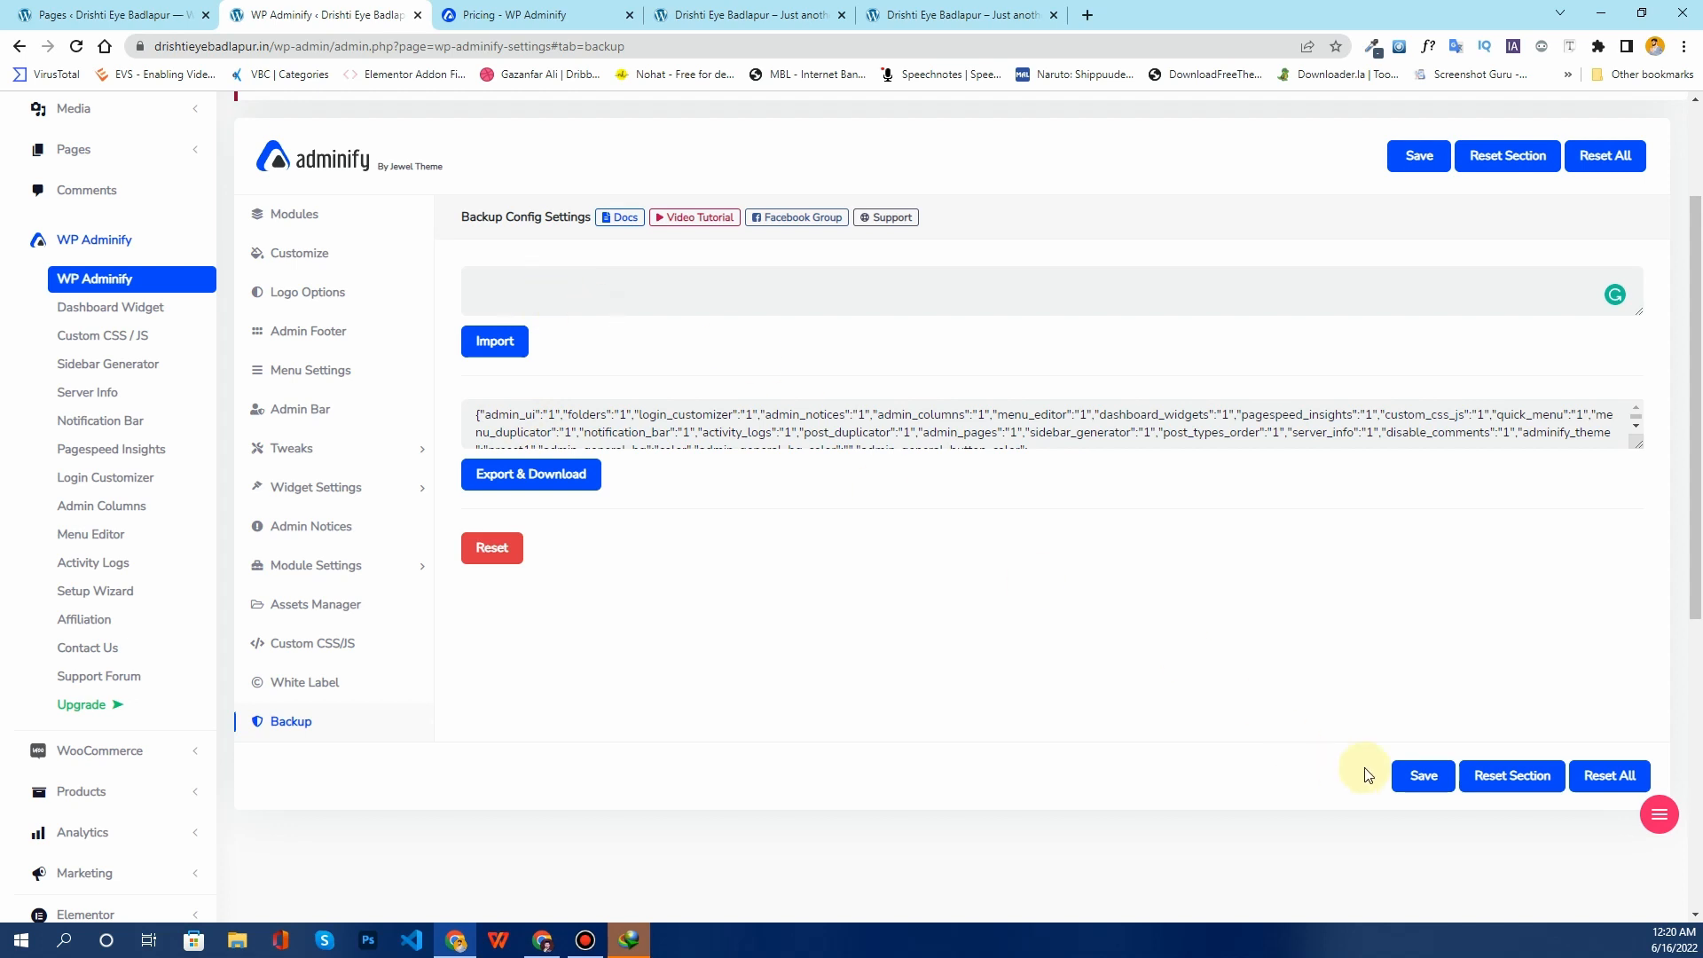
pyautogui.click(1421, 778)
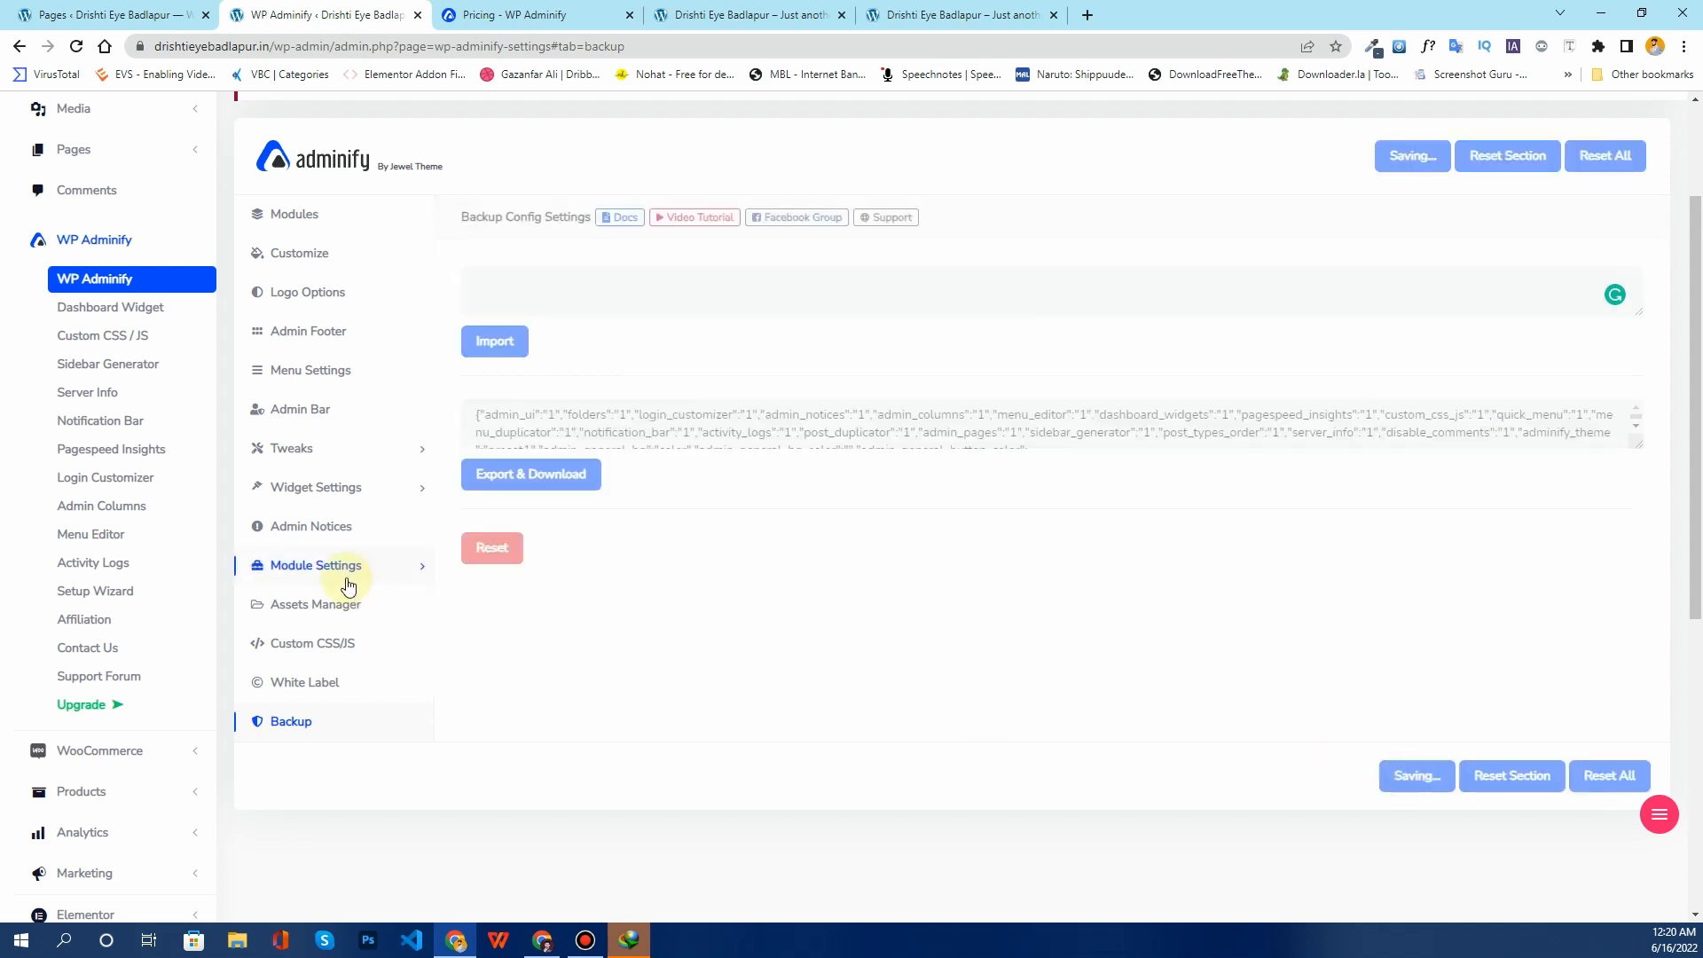
# Step: In the Assets Manager settings, deselect Simple Line Icons, Icomoon and Themify Icons from the styles to remove, and save
pyautogui.click(168, 310)
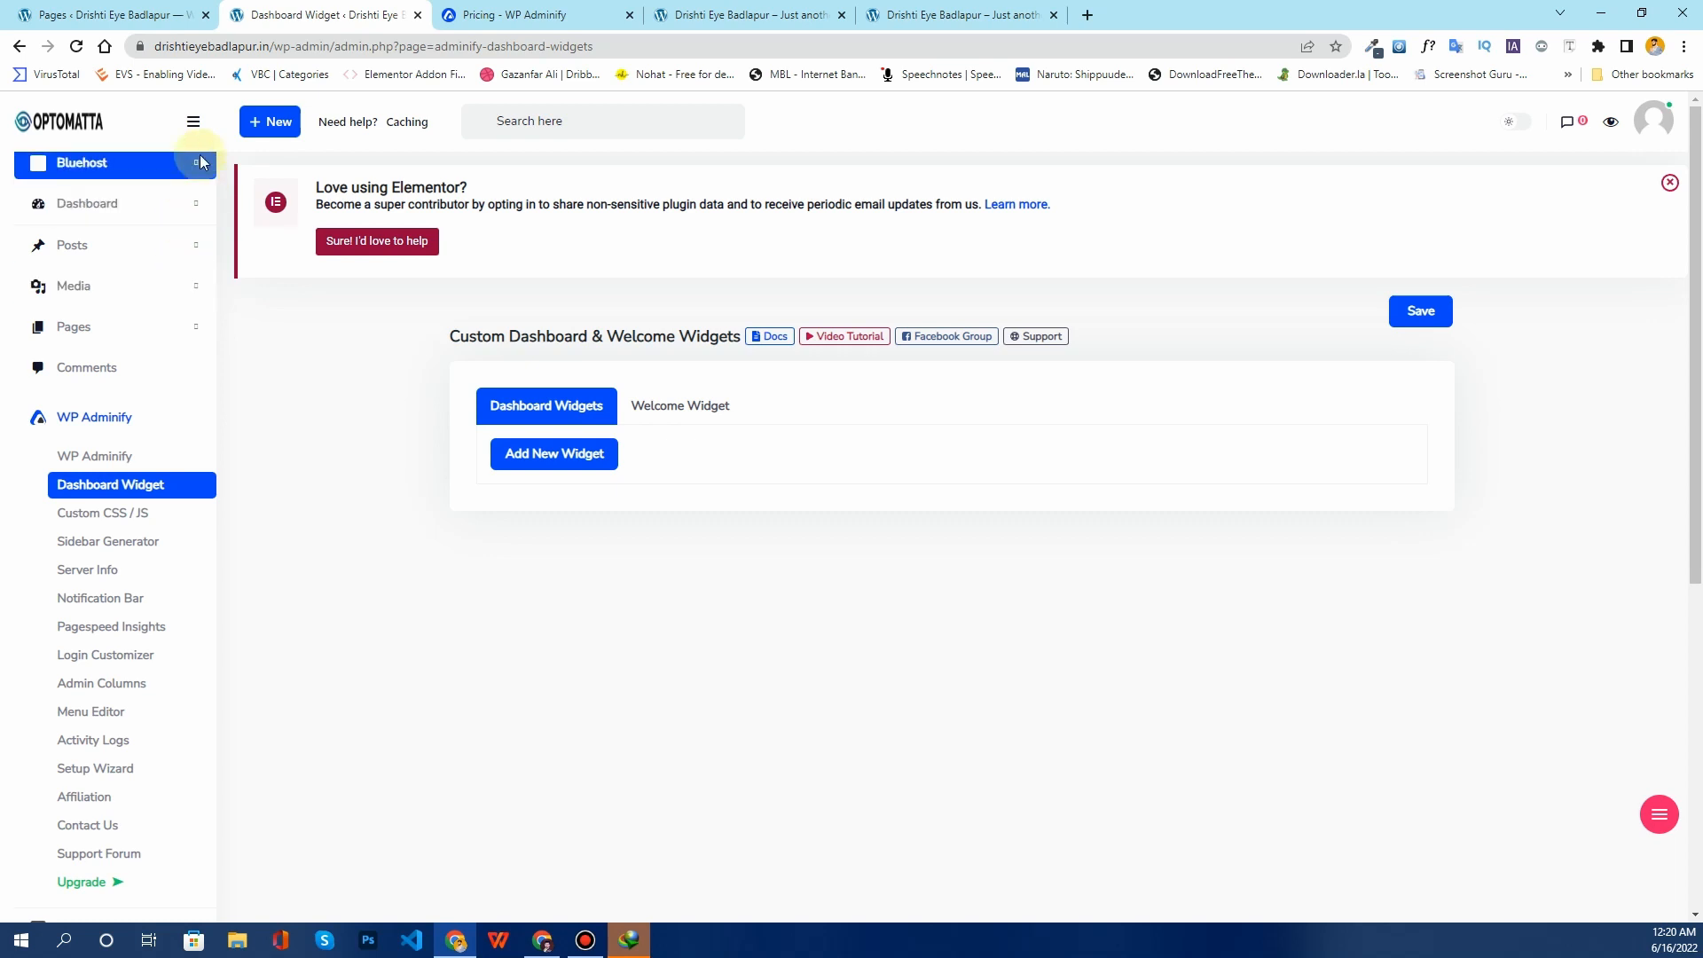
pyautogui.click(120, 463)
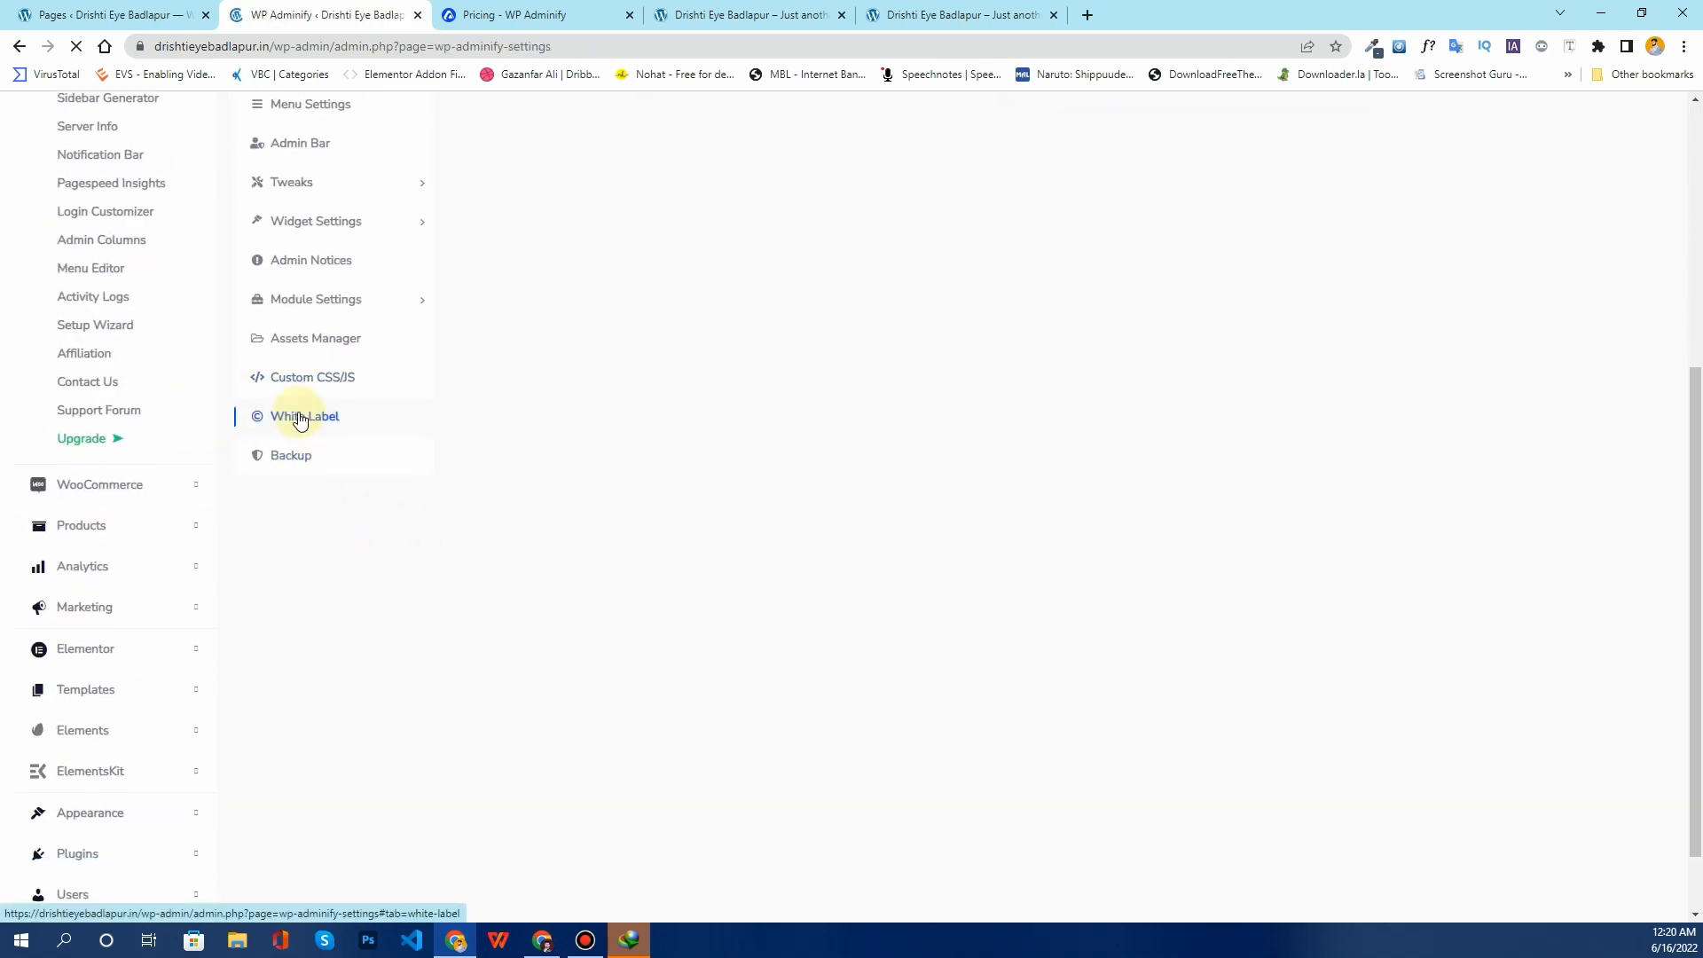
pyautogui.click(363, 433)
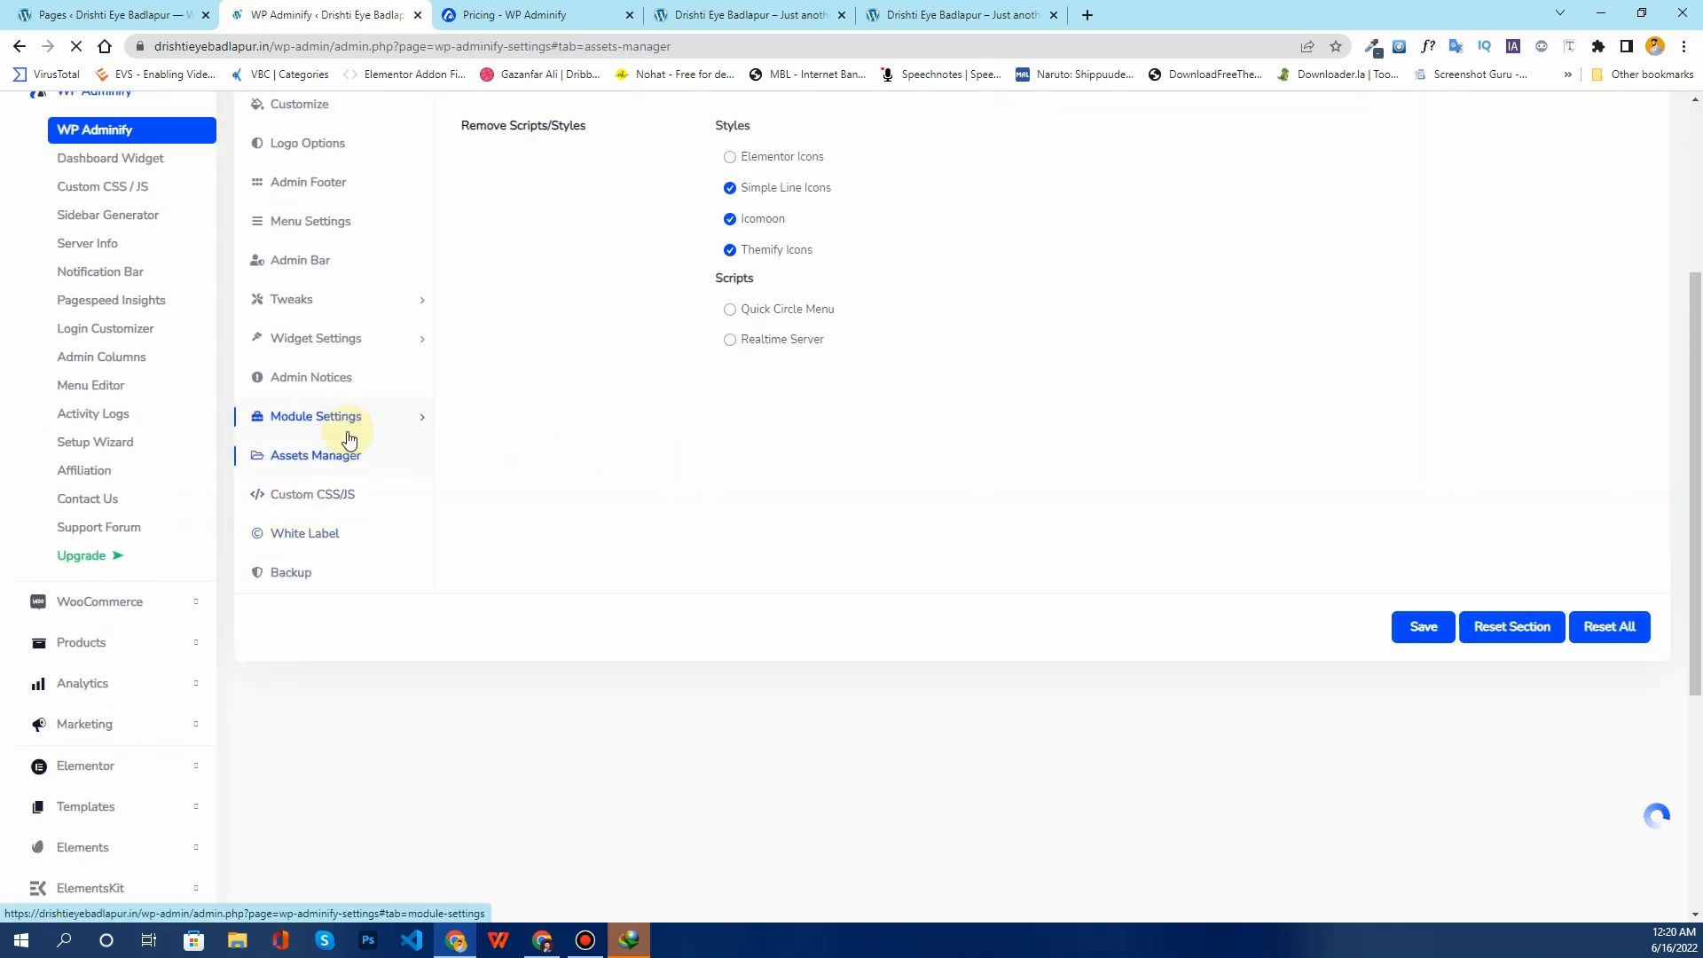
pyautogui.scroll(2, 554, 477)
pyautogui.click(731, 365)
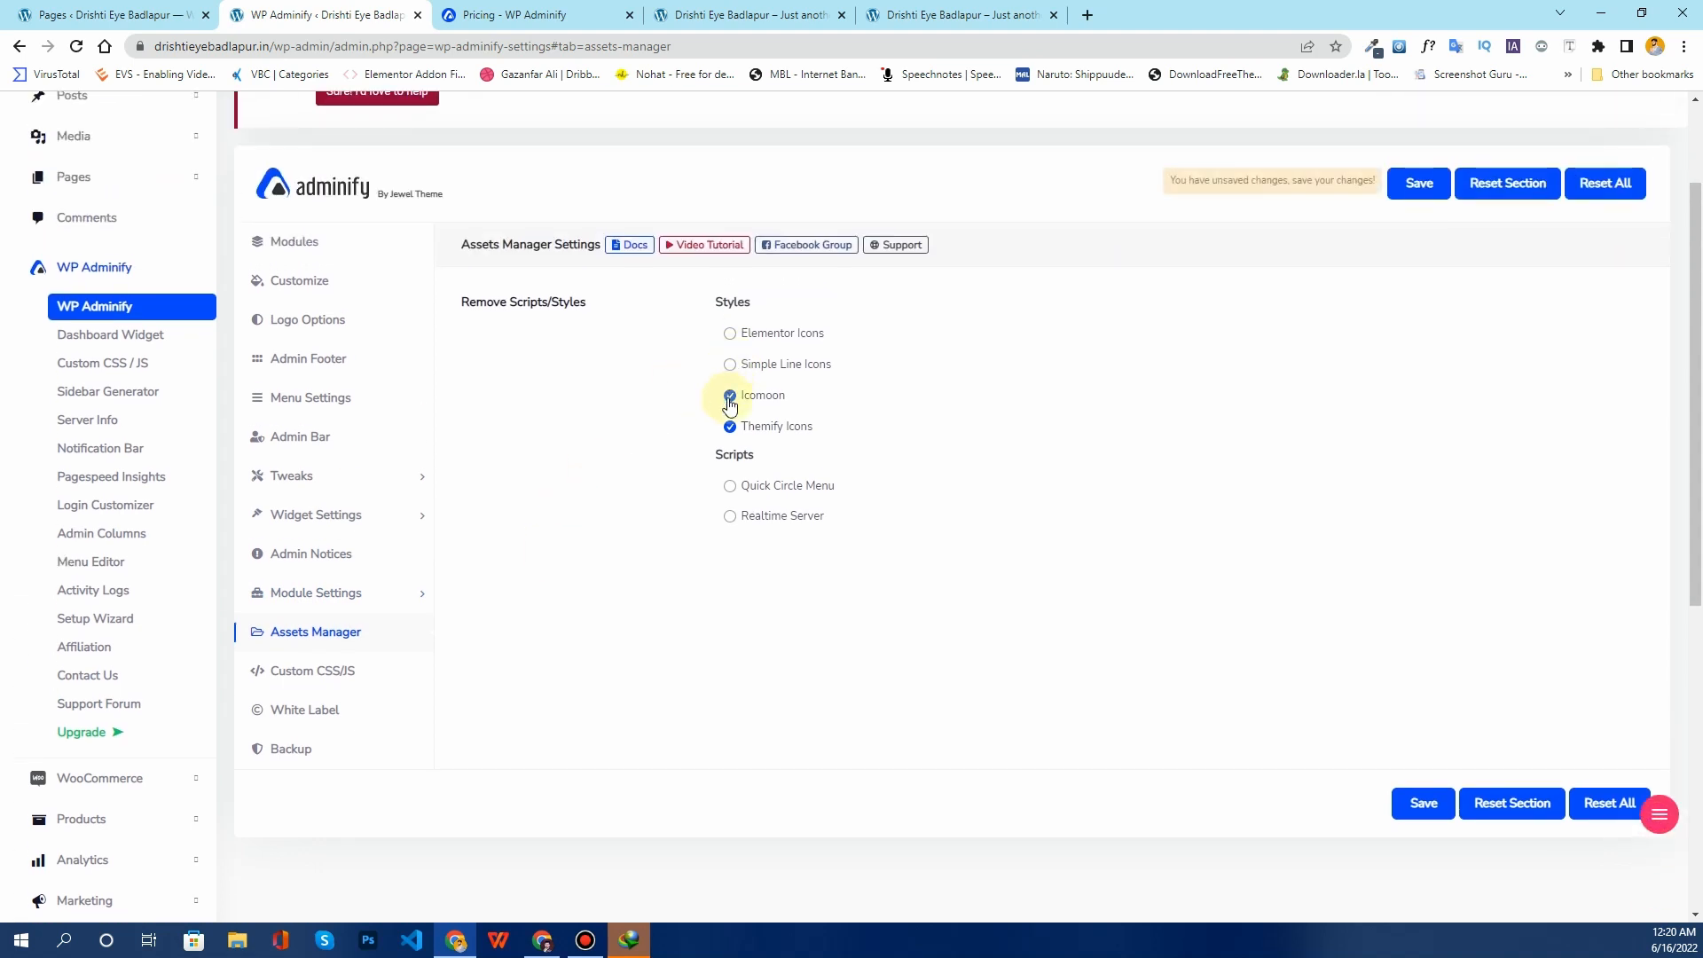
pyautogui.click(731, 396)
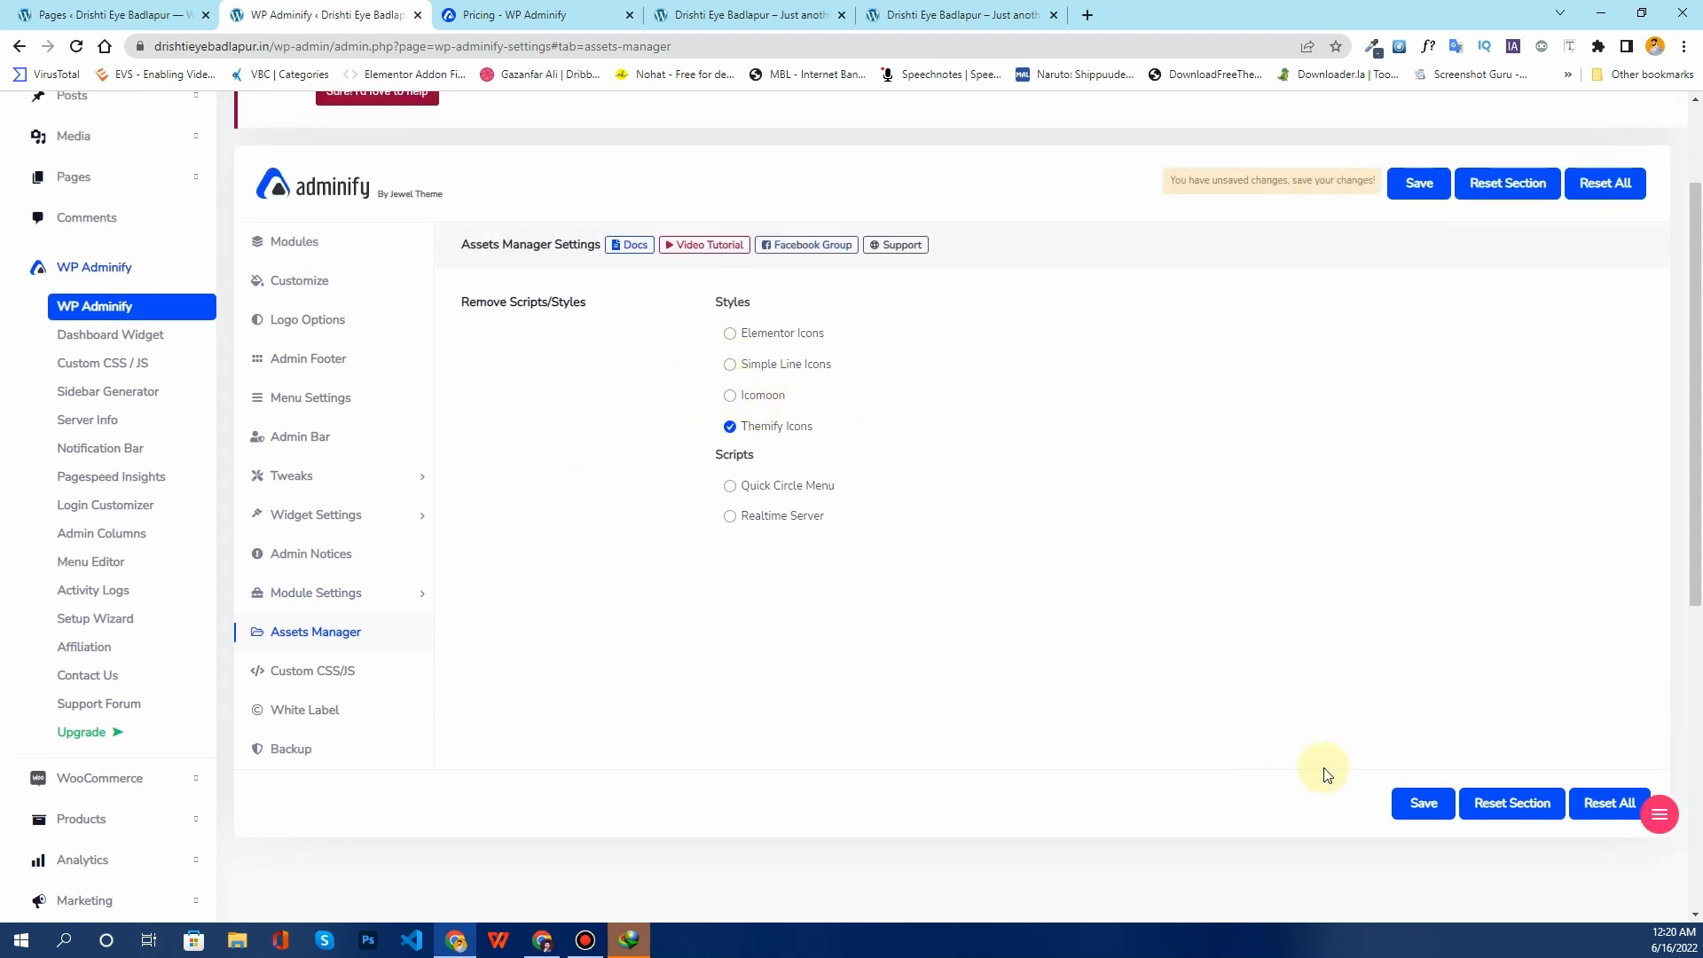
pyautogui.click(730, 426)
pyautogui.click(1429, 809)
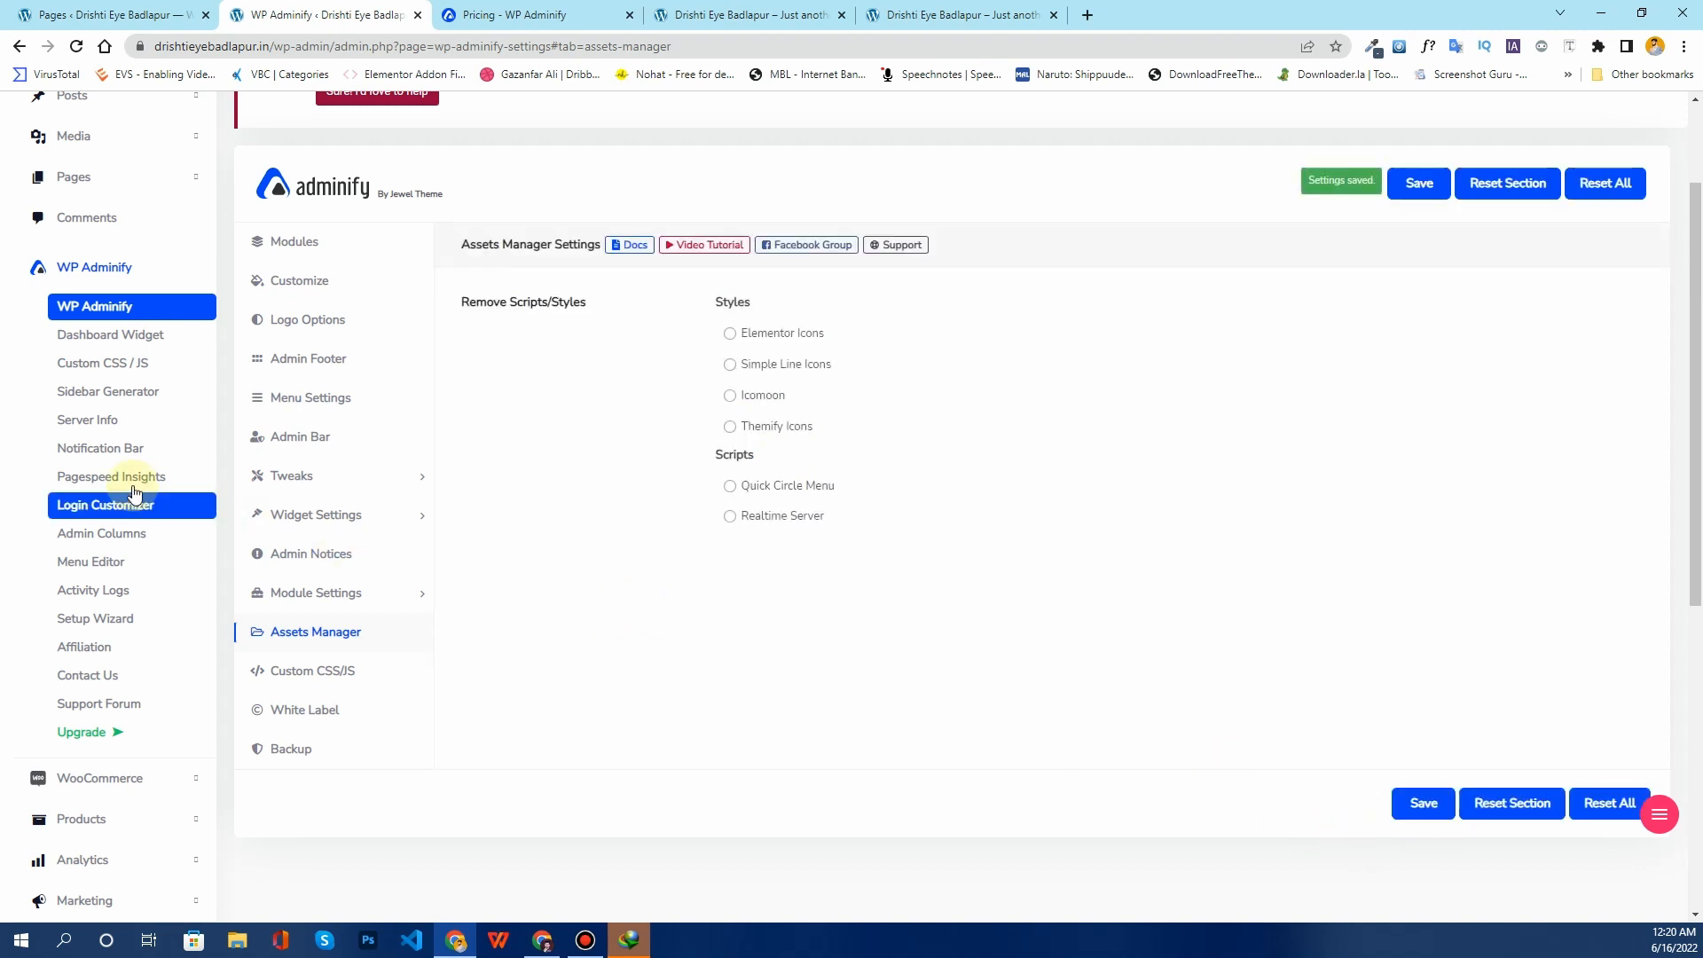
# Step: Open the Dashboard Widget settings and dismiss the Elementor data-sharing notice
pyautogui.click(133, 336)
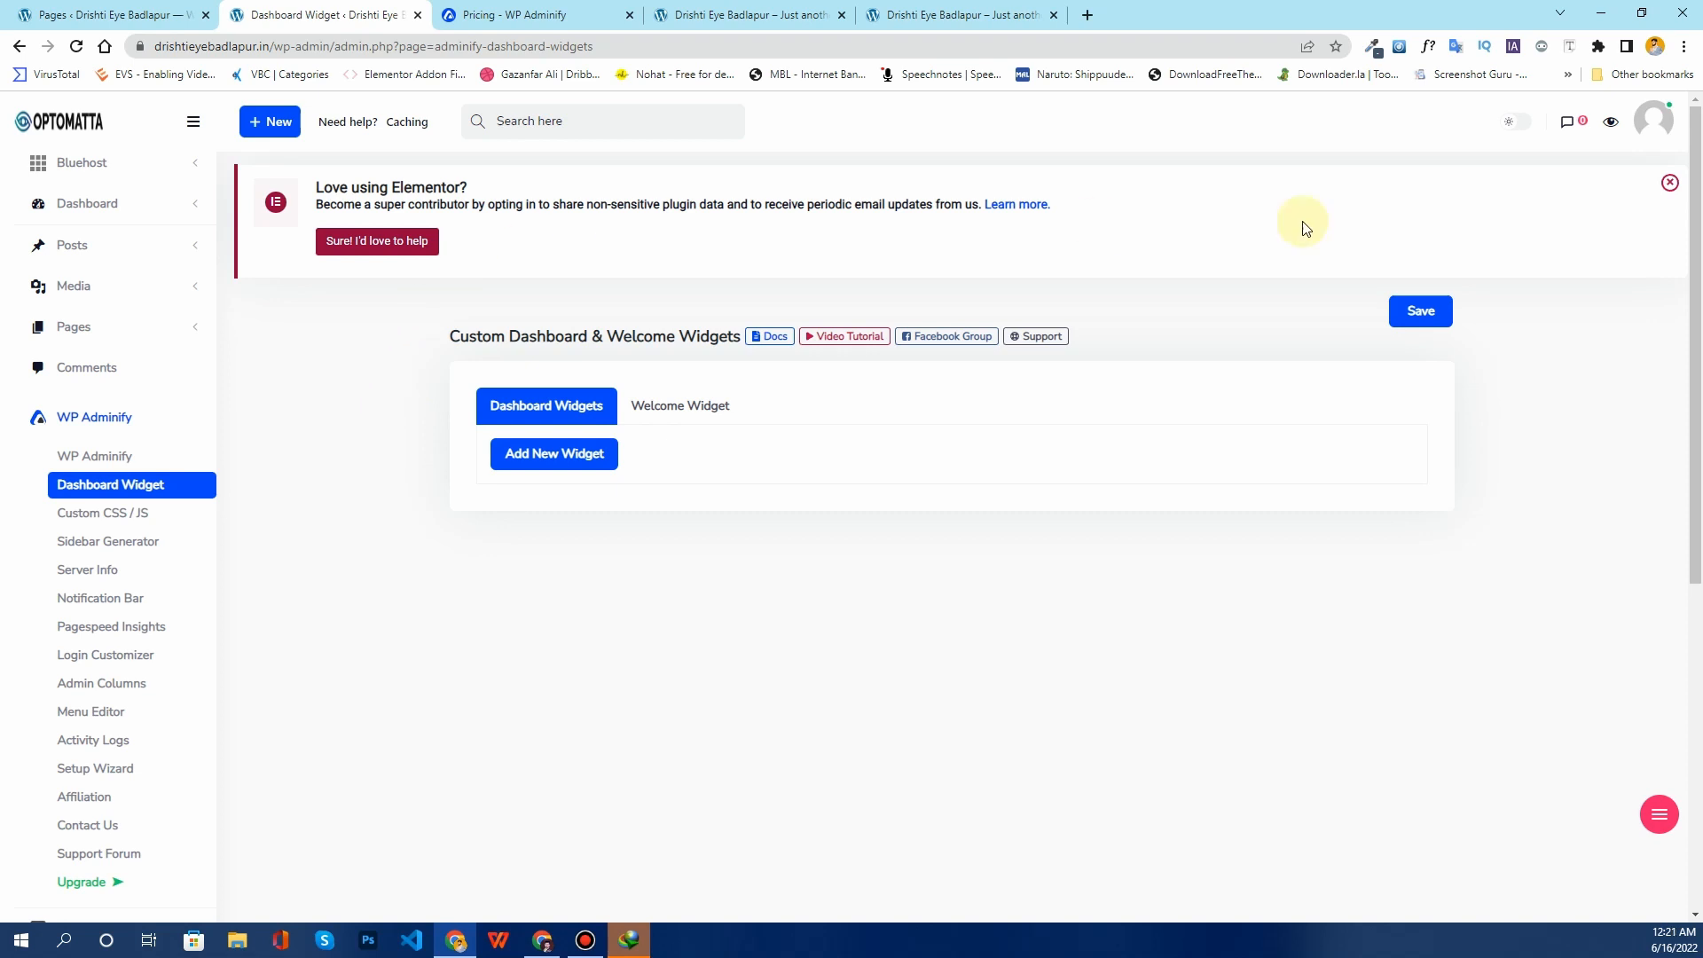
pyautogui.click(1670, 185)
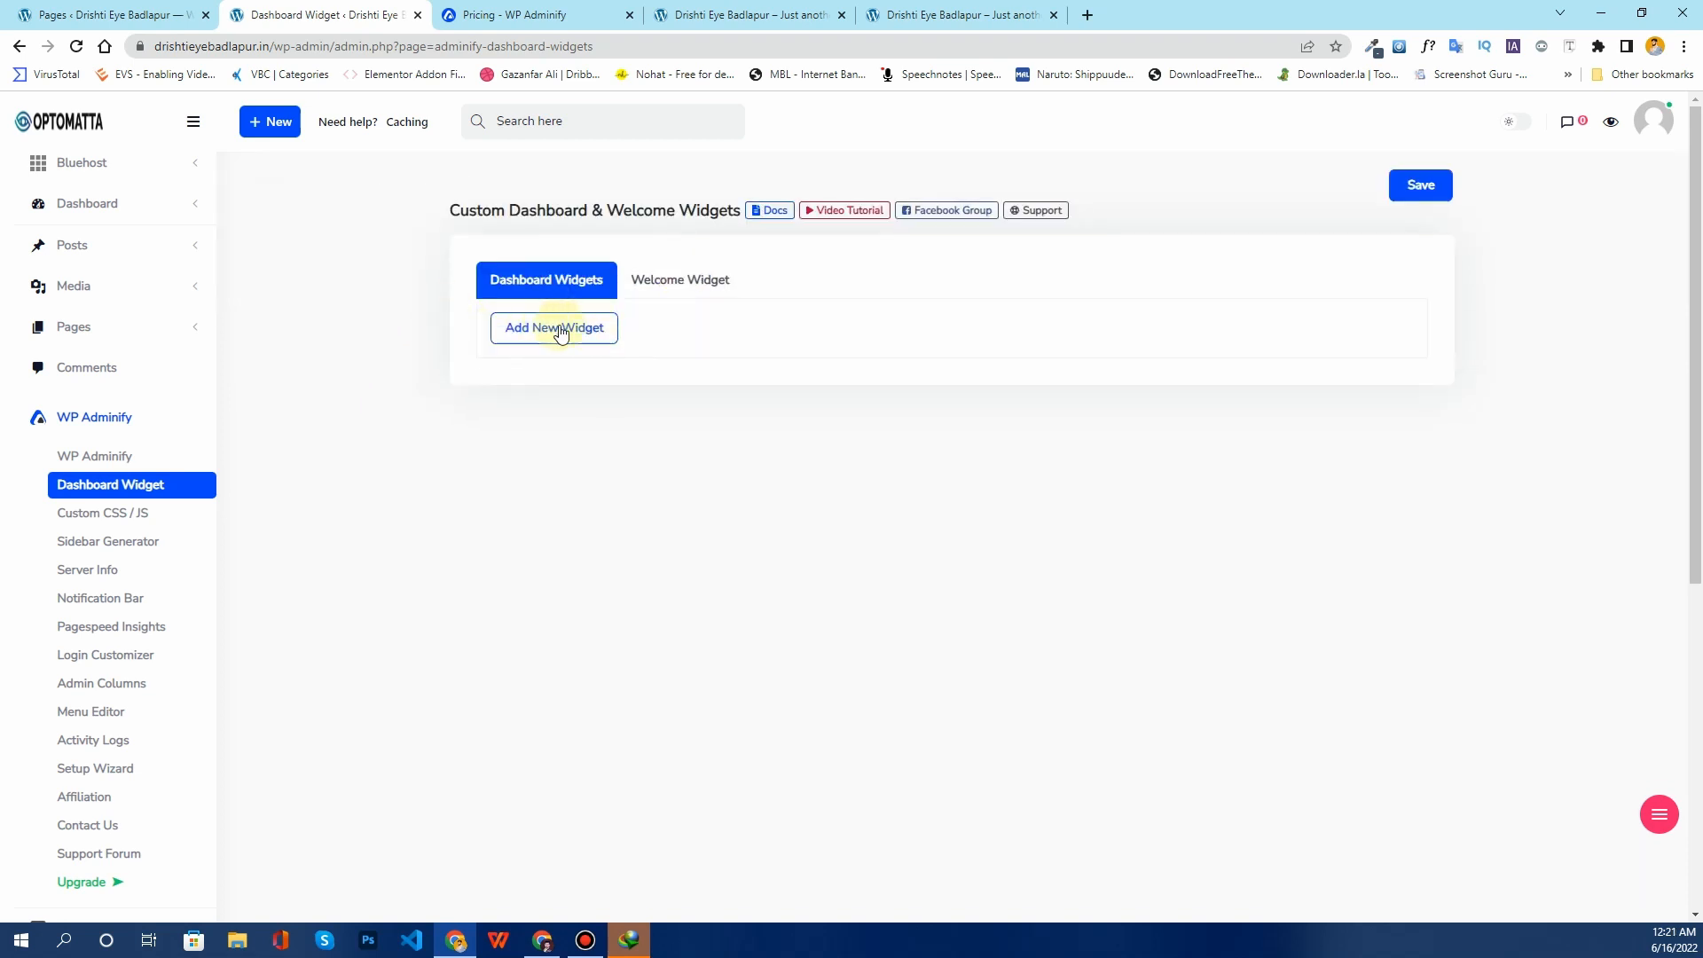
# Step: Examine the existing widgets on the WordPress dashboard home page and return to the Dashboard Widget settings
pyautogui.click(114, 13)
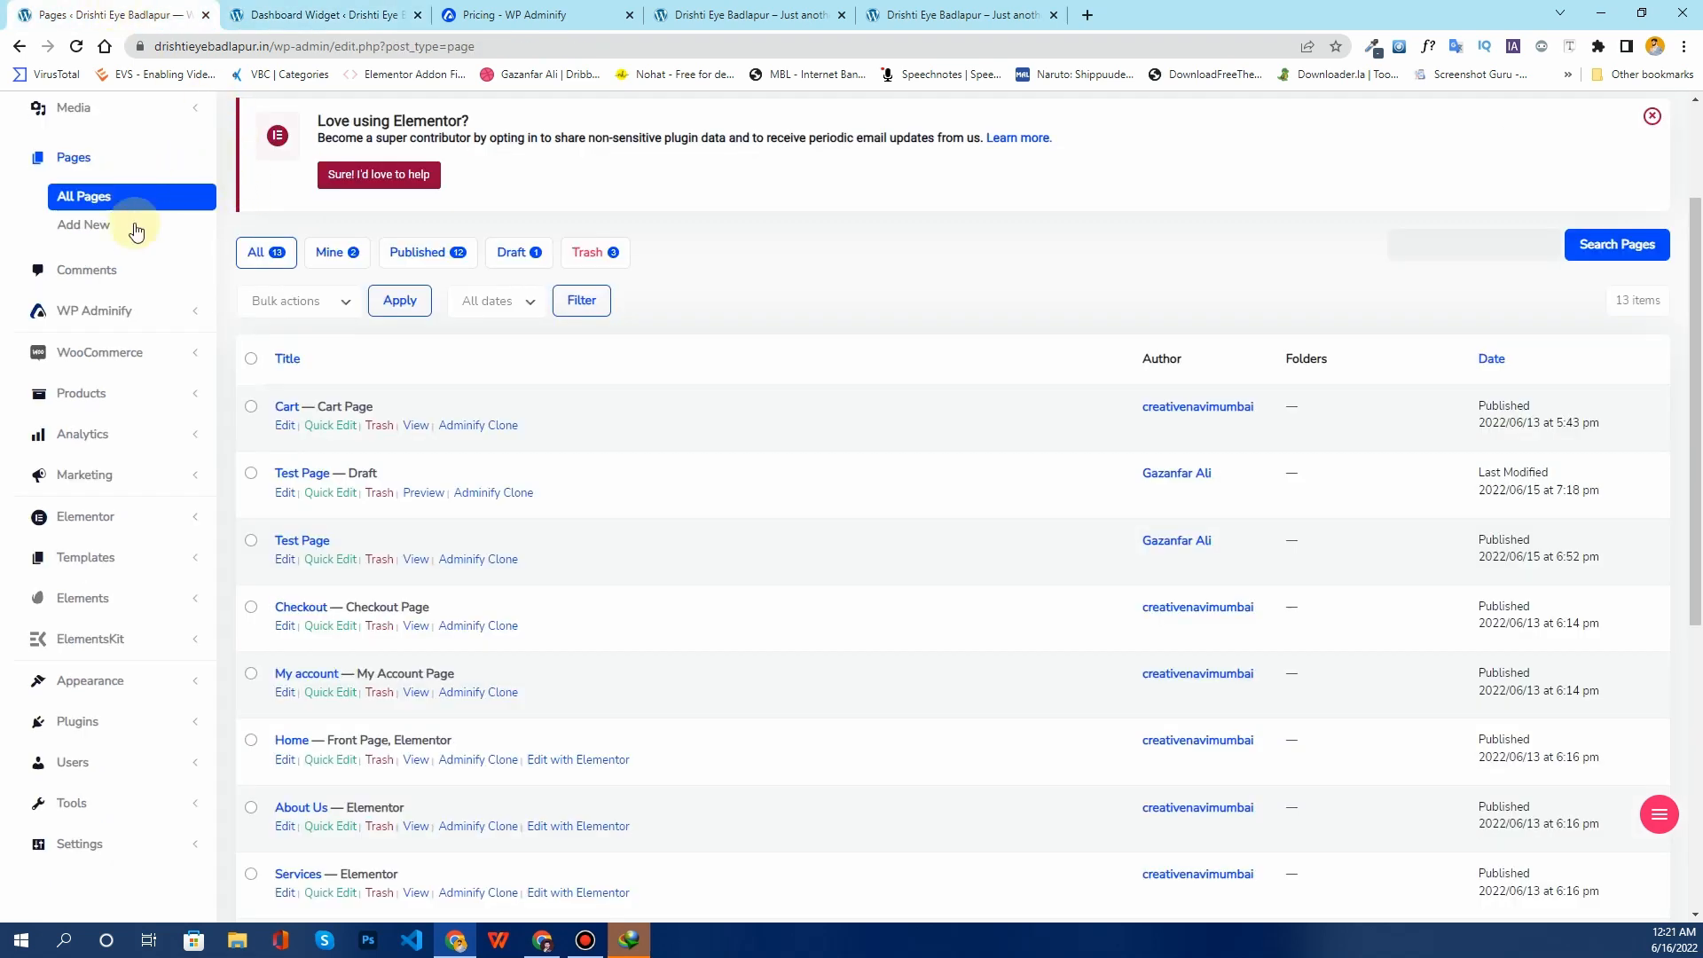
pyautogui.scroll(3, 136, 232)
pyautogui.click(106, 204)
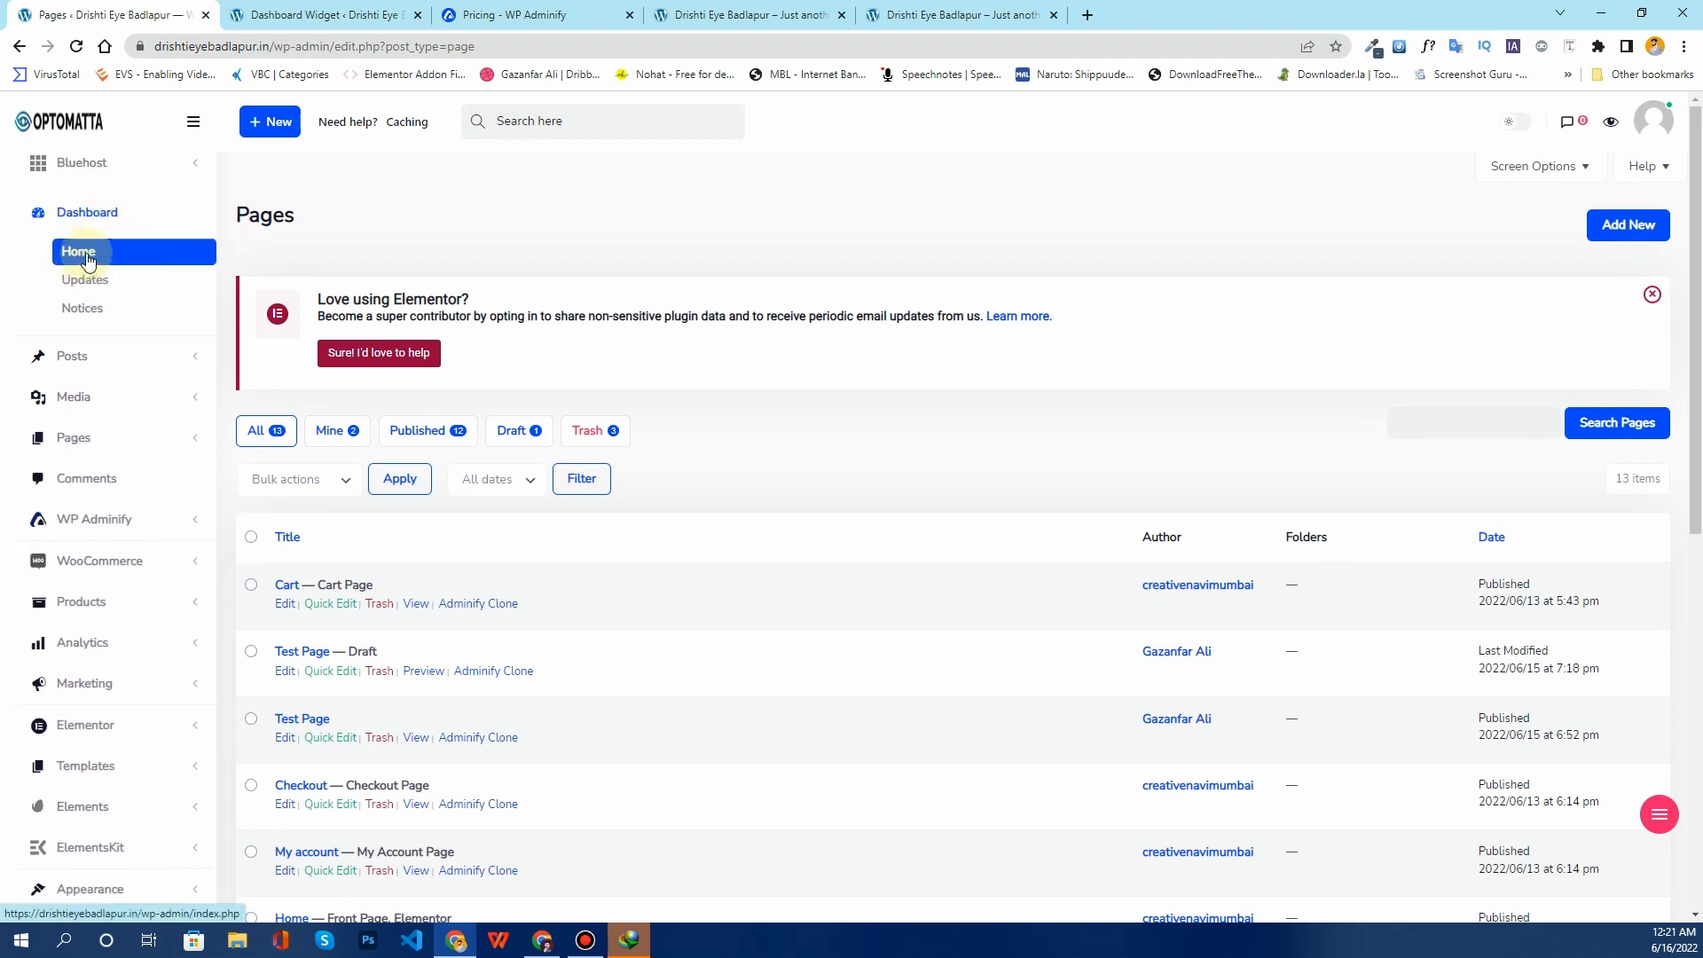
pyautogui.click(161, 253)
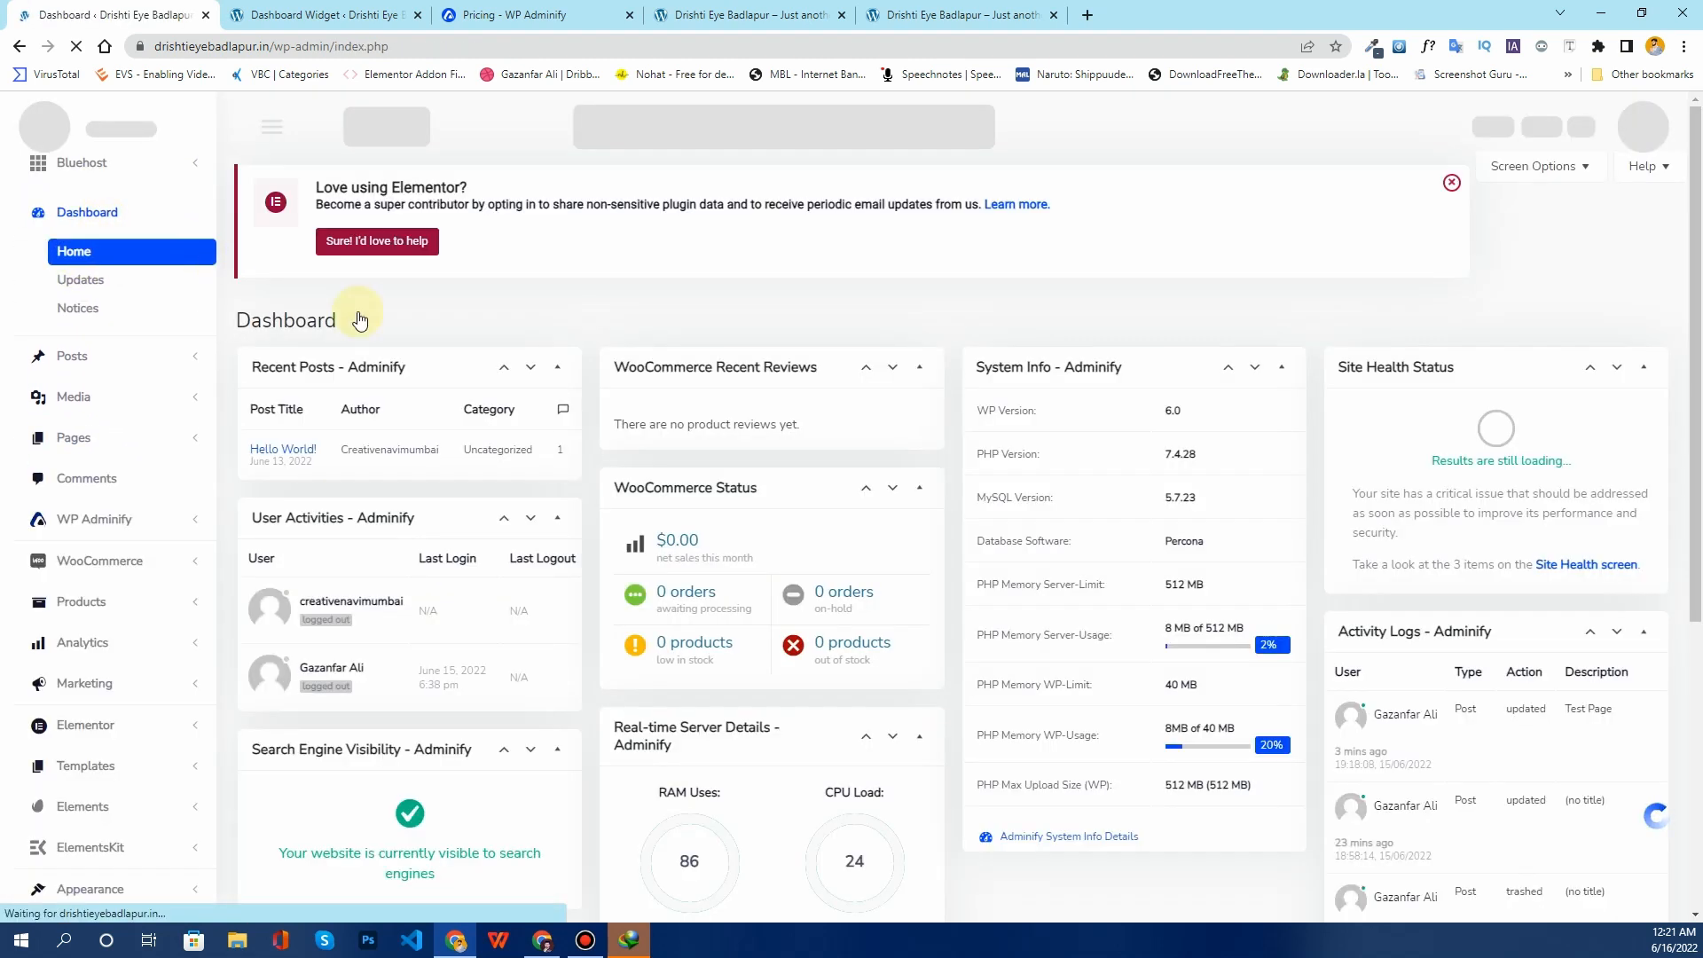
pyautogui.scroll(-3, 936, 609)
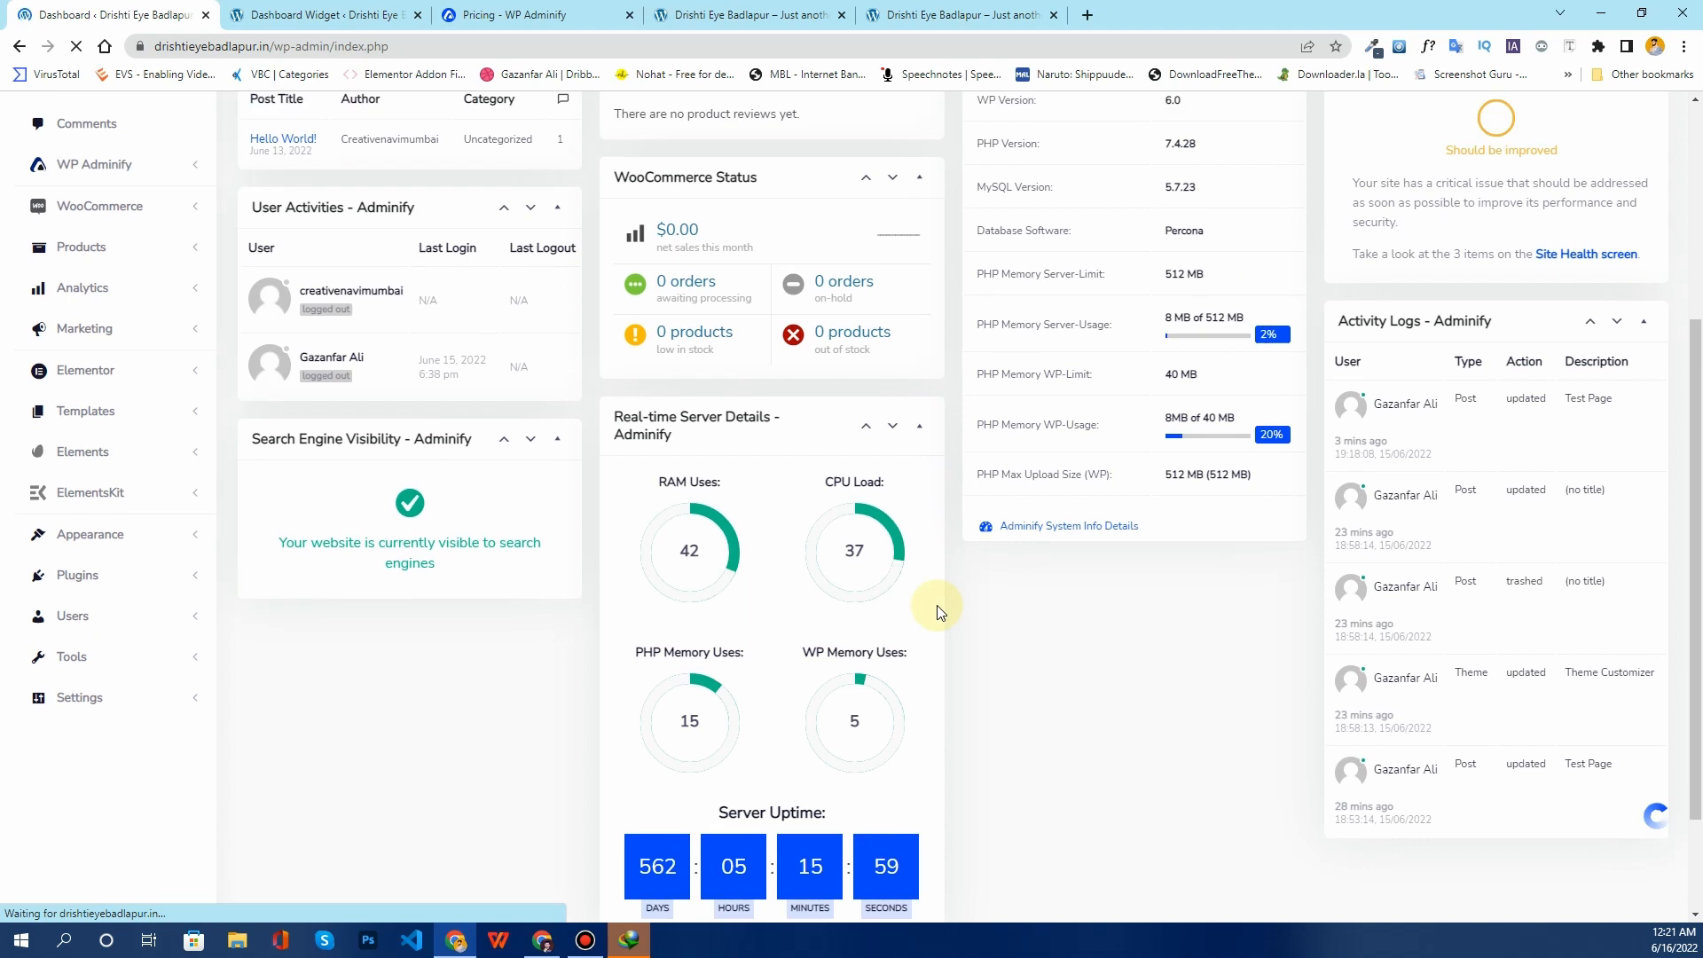
pyautogui.click(355, 7)
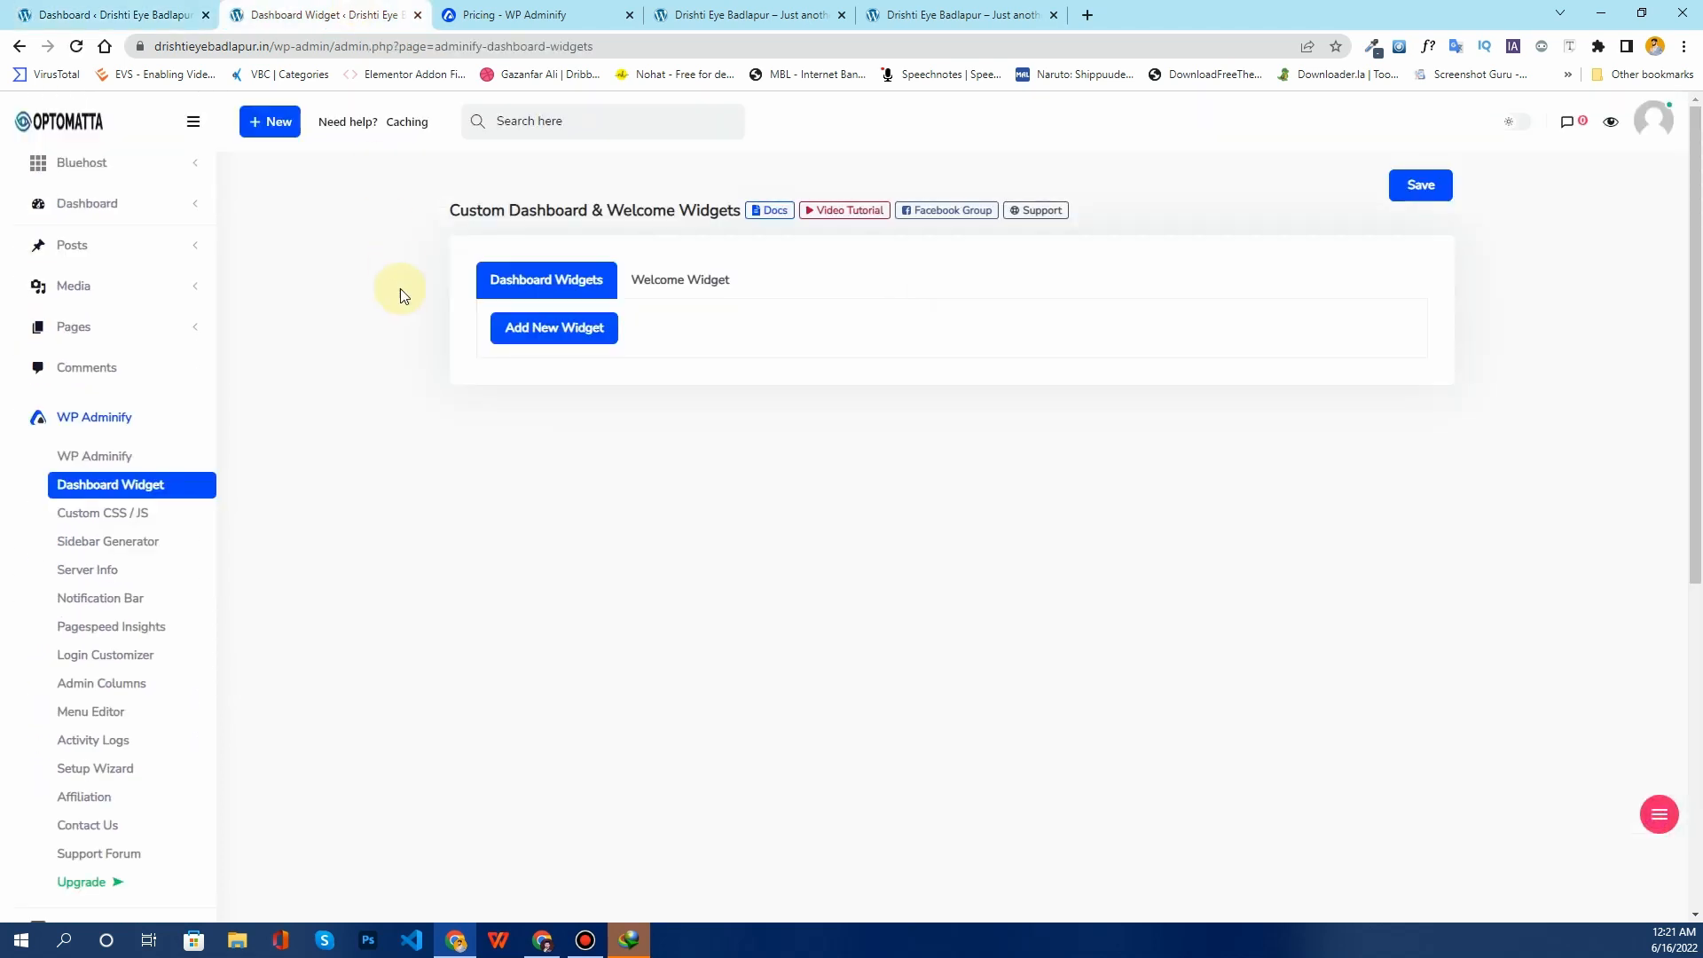
# Step: Add a new dashboard widget and go through its Icon, Video, Shortcode, RSS Feed and Script content types, returning to Editor
pyautogui.click(564, 340)
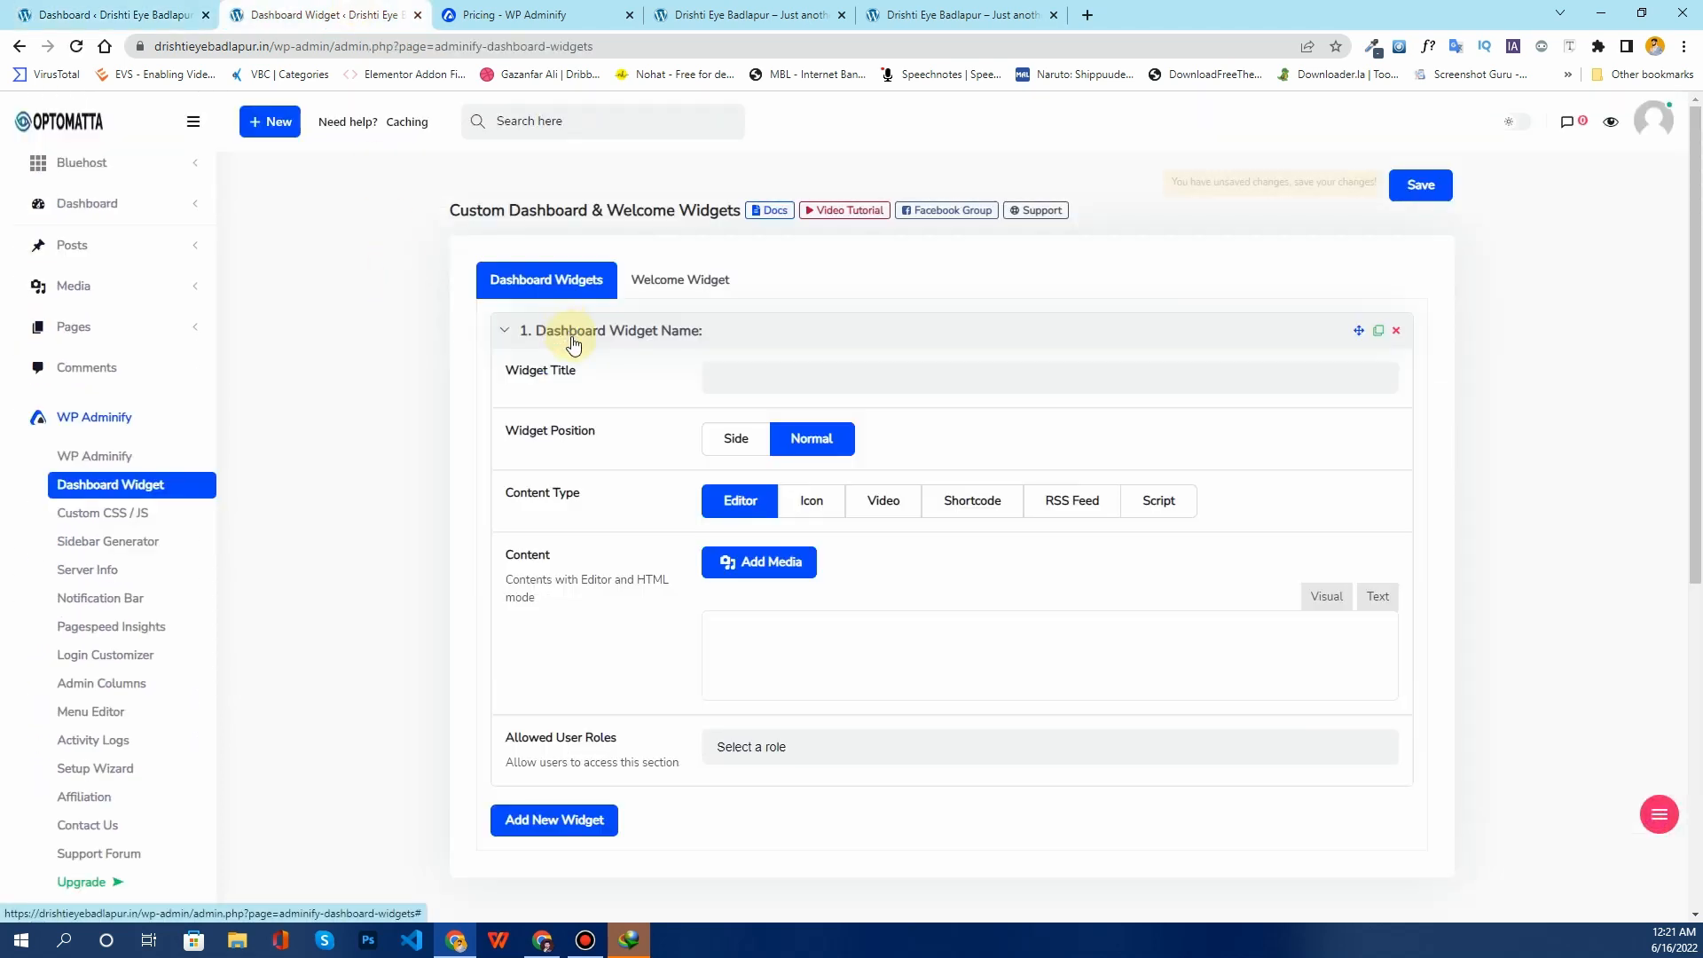
pyautogui.click(789, 380)
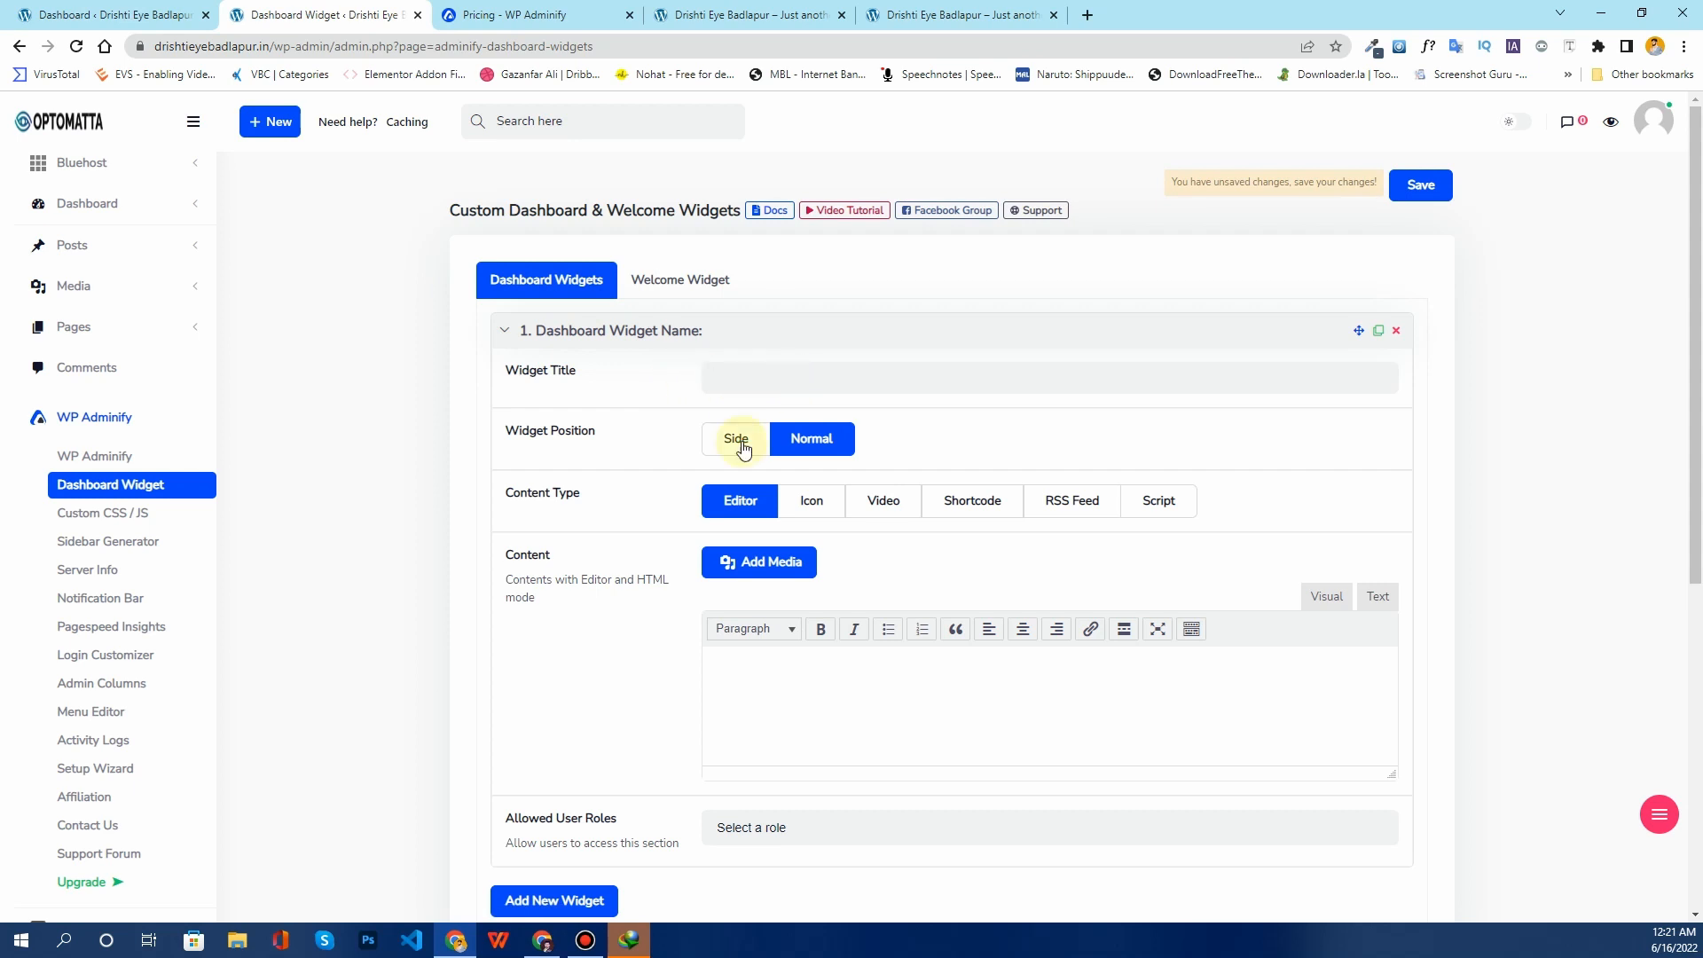
pyautogui.scroll(-2, 738, 534)
pyautogui.click(809, 327)
pyautogui.click(883, 324)
pyautogui.click(973, 330)
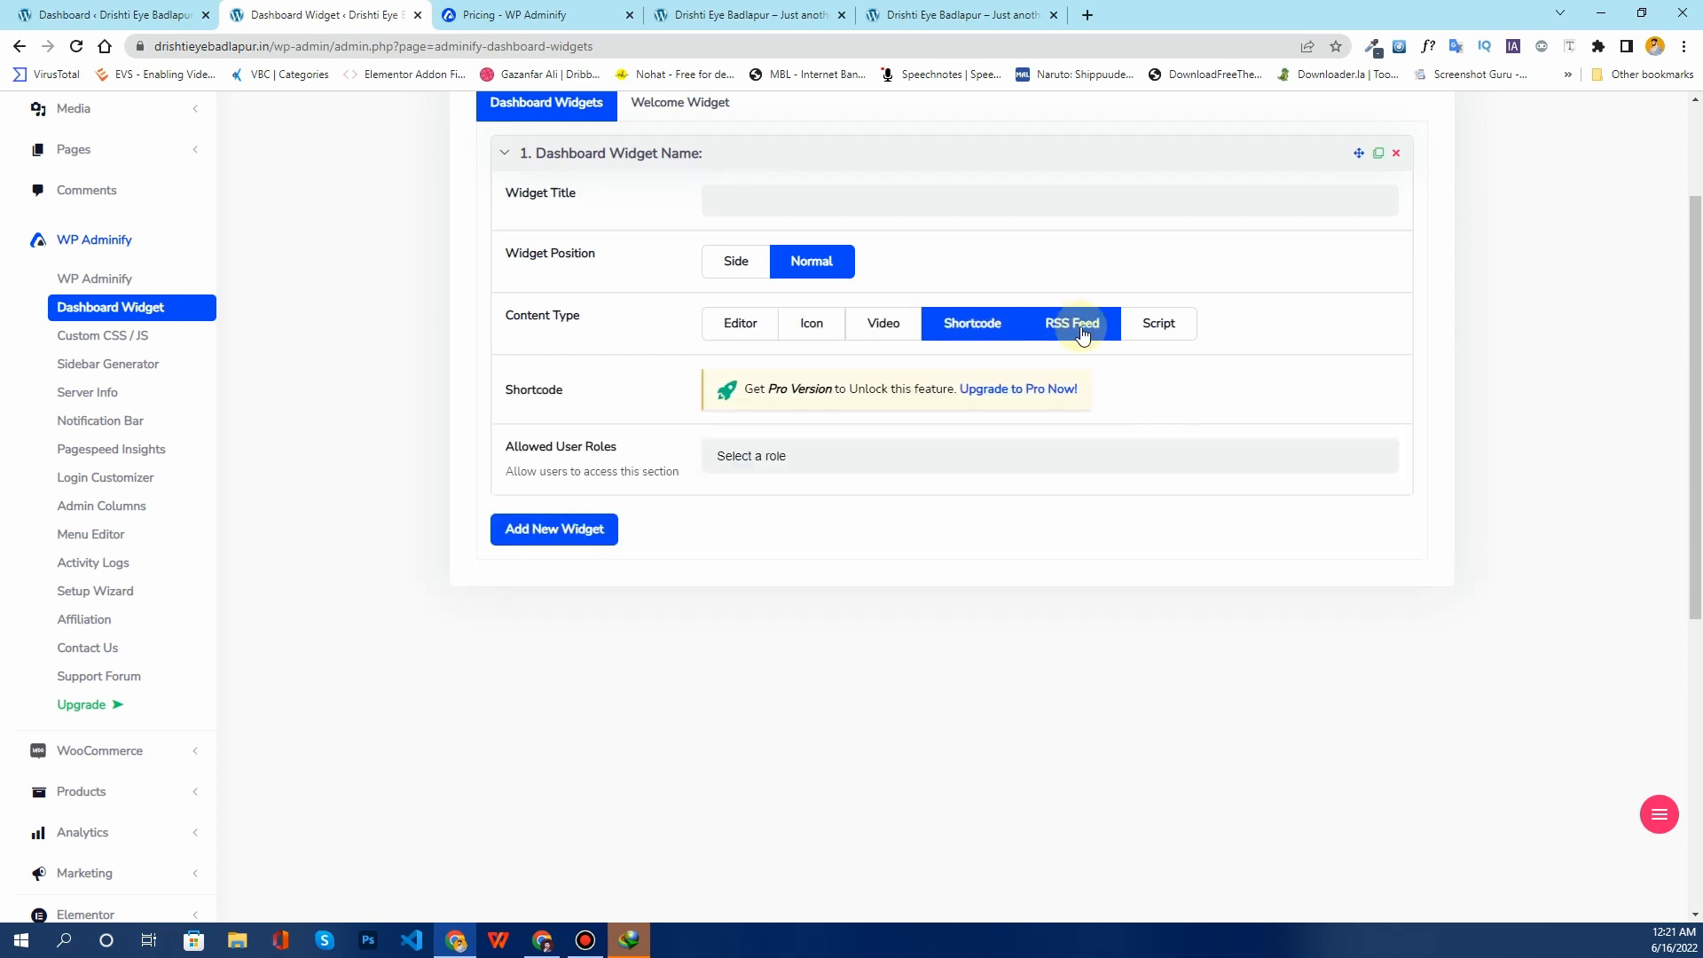
pyautogui.click(1074, 328)
pyautogui.click(1153, 328)
pyautogui.click(734, 330)
# Step: Try the Side and Normal positions for the new dashboard widget, and delete the untitled widget
pyautogui.click(710, 266)
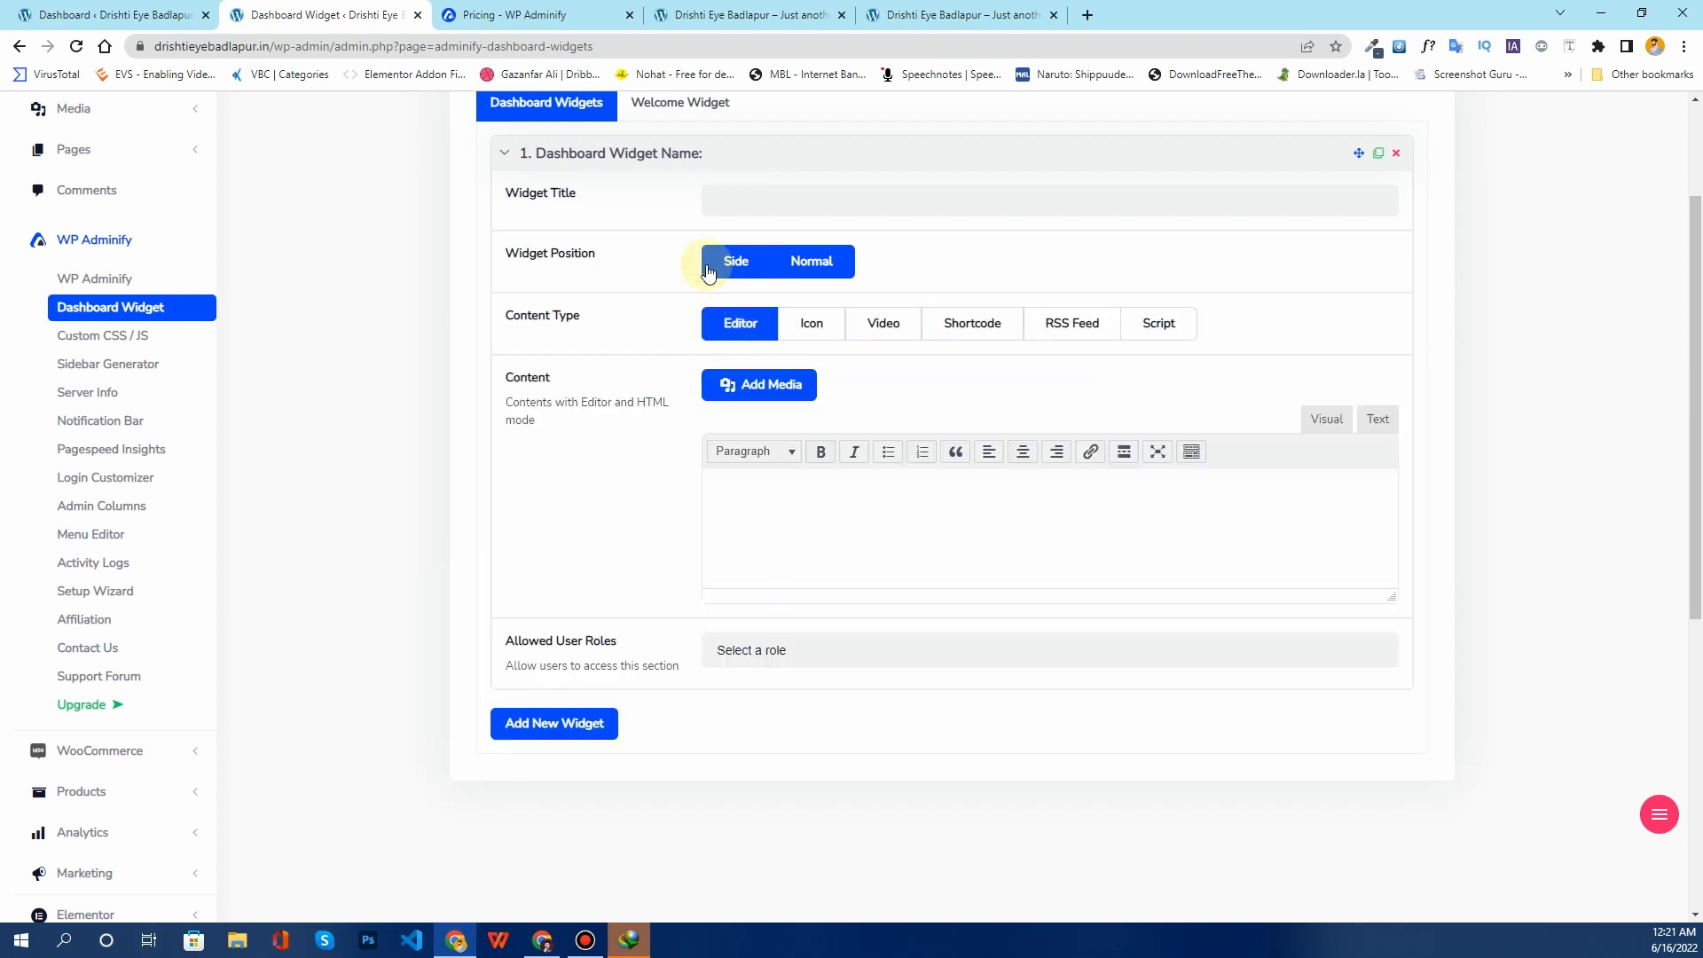
pyautogui.click(790, 260)
pyautogui.click(725, 264)
pyautogui.click(816, 270)
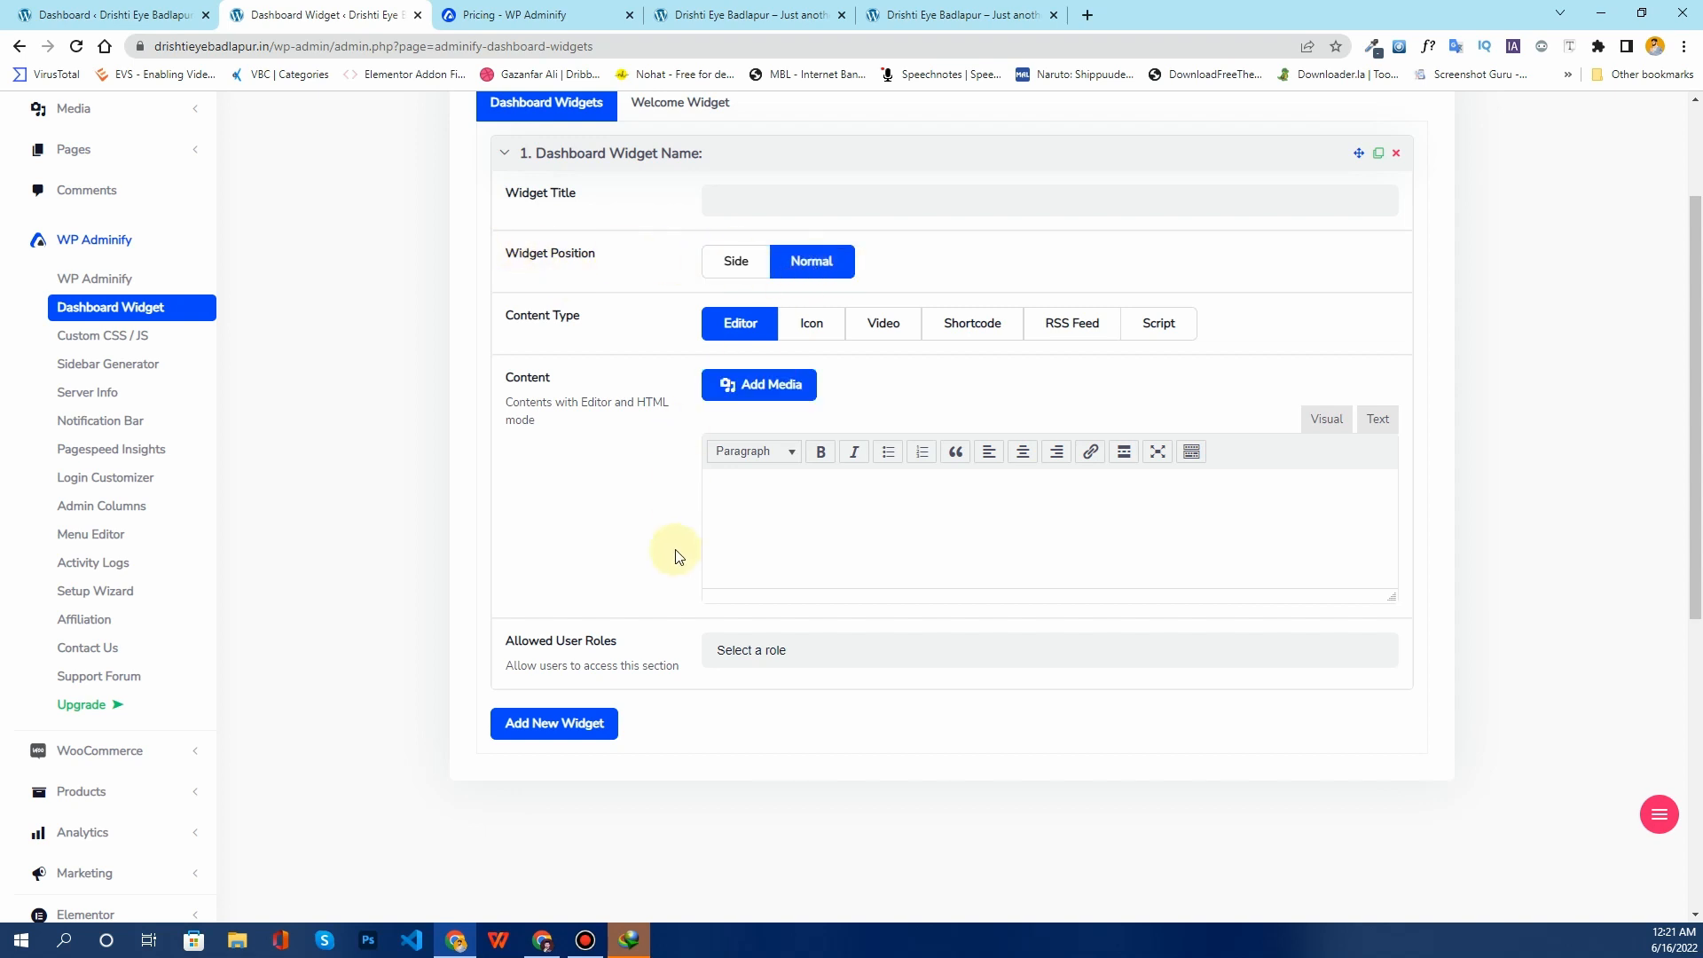
pyautogui.scroll(2, 672, 559)
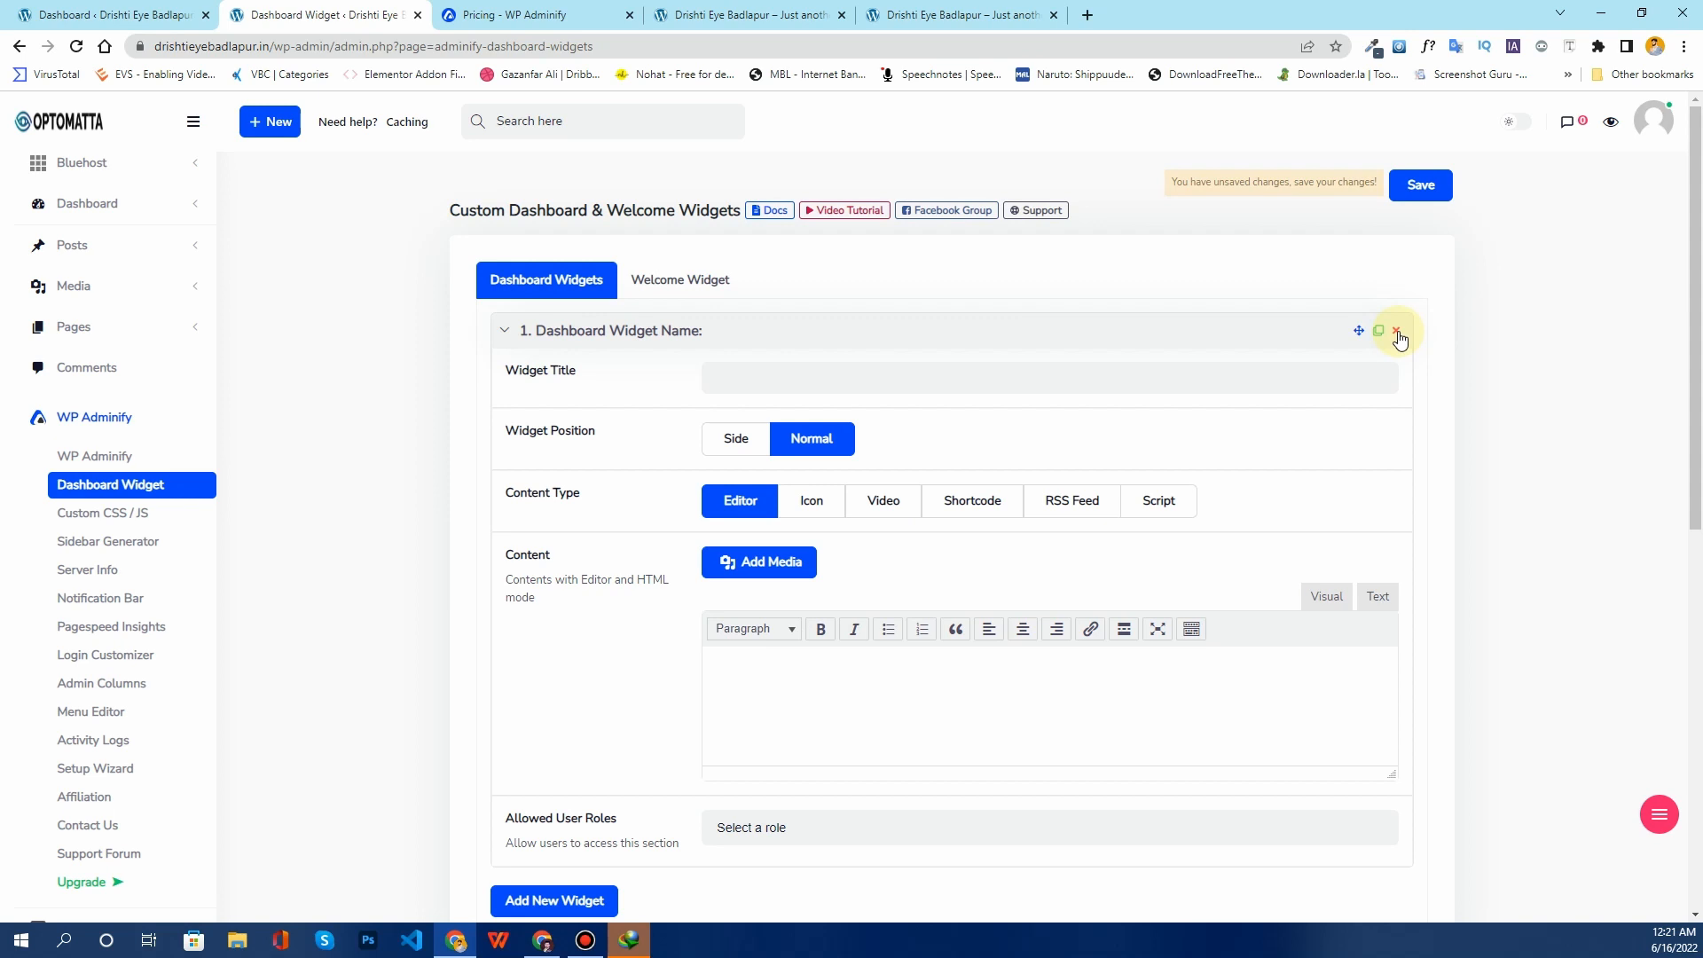
pyautogui.click(1398, 333)
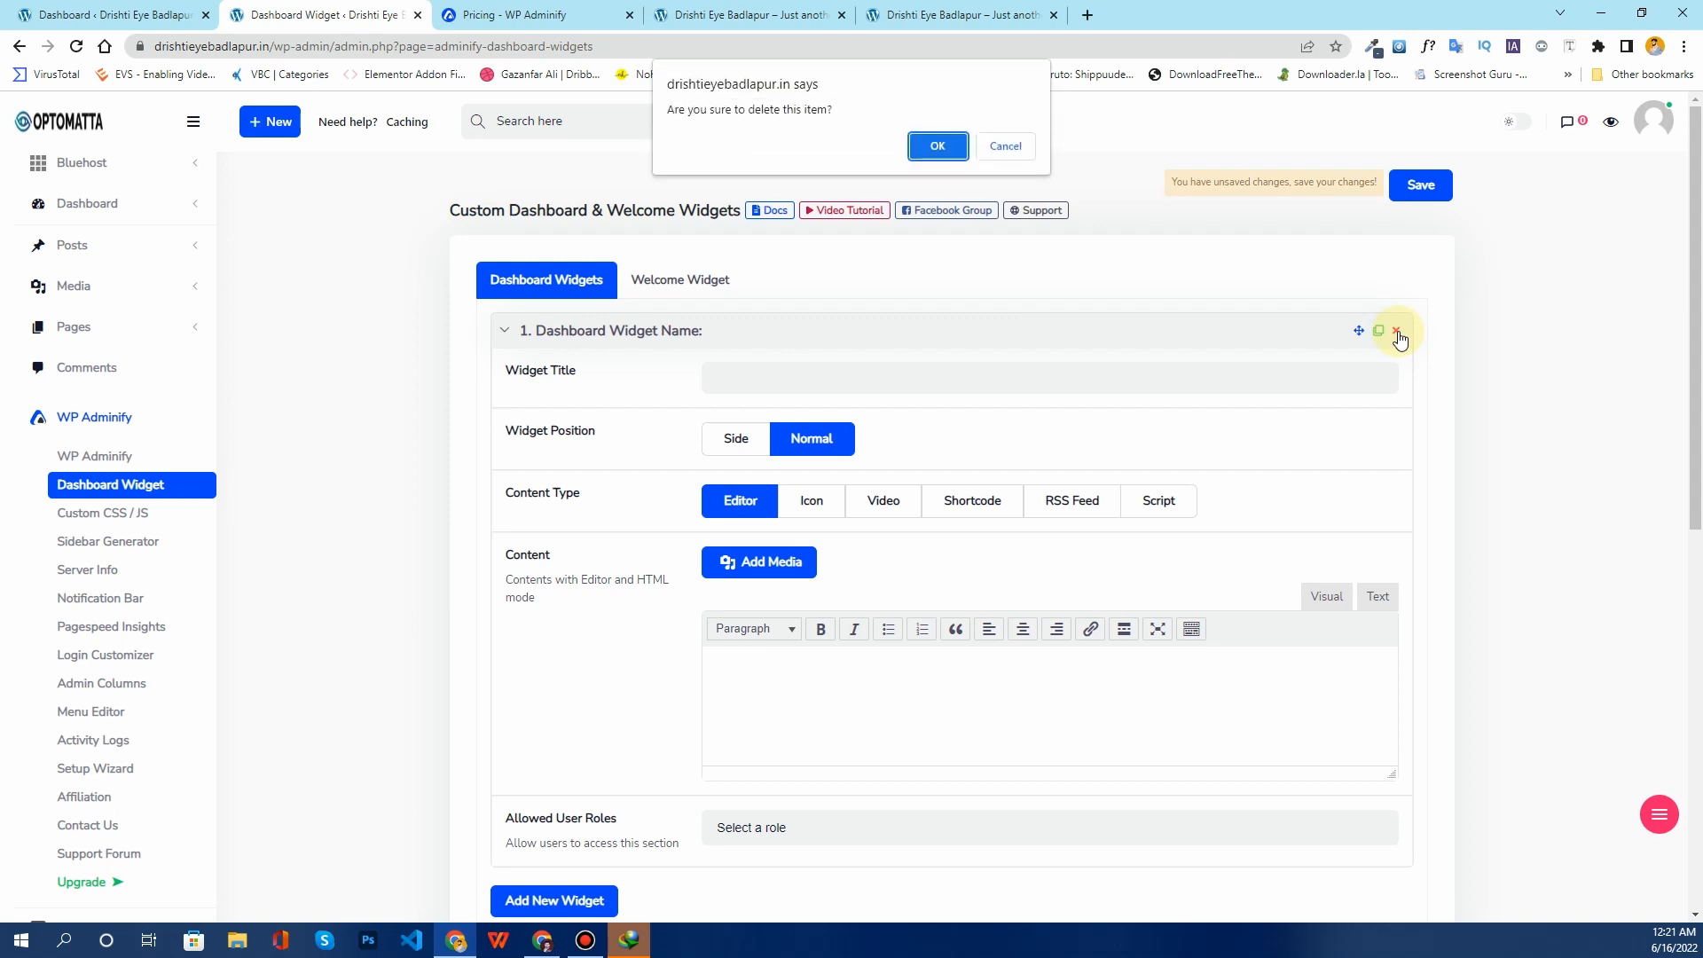
pyautogui.click(945, 148)
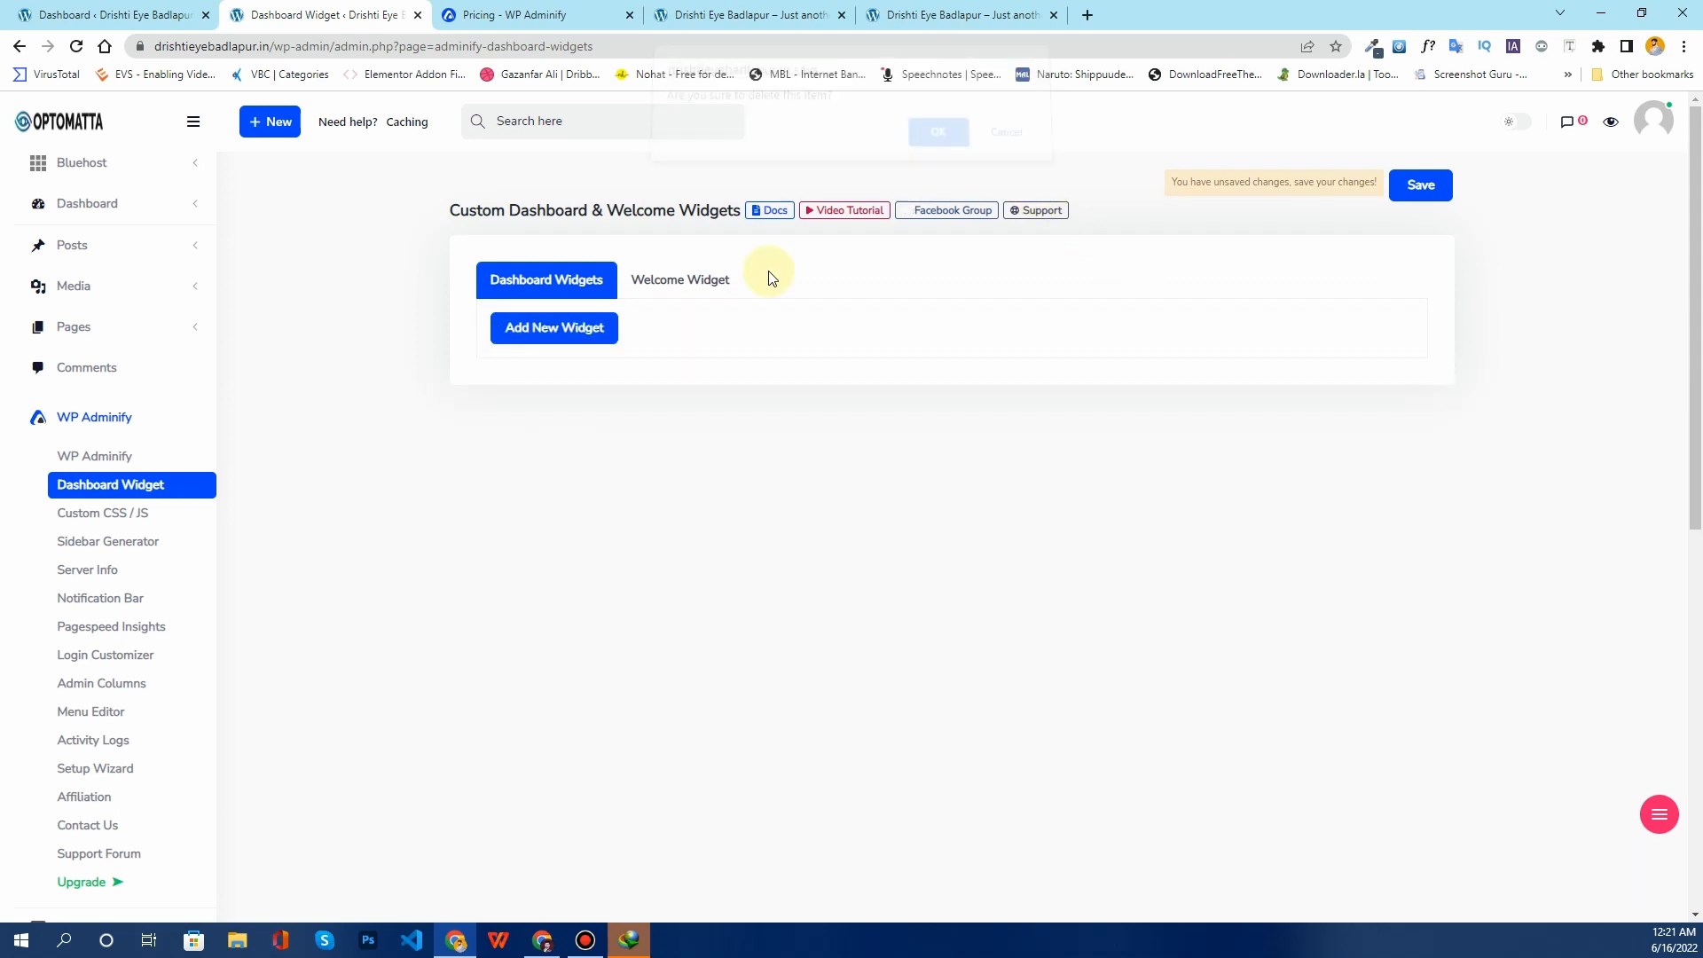
# Step: Add a new header/footer snippet in Custom CSS / JS and compare the placeholder code of its JS and CSS types
pyautogui.click(95, 525)
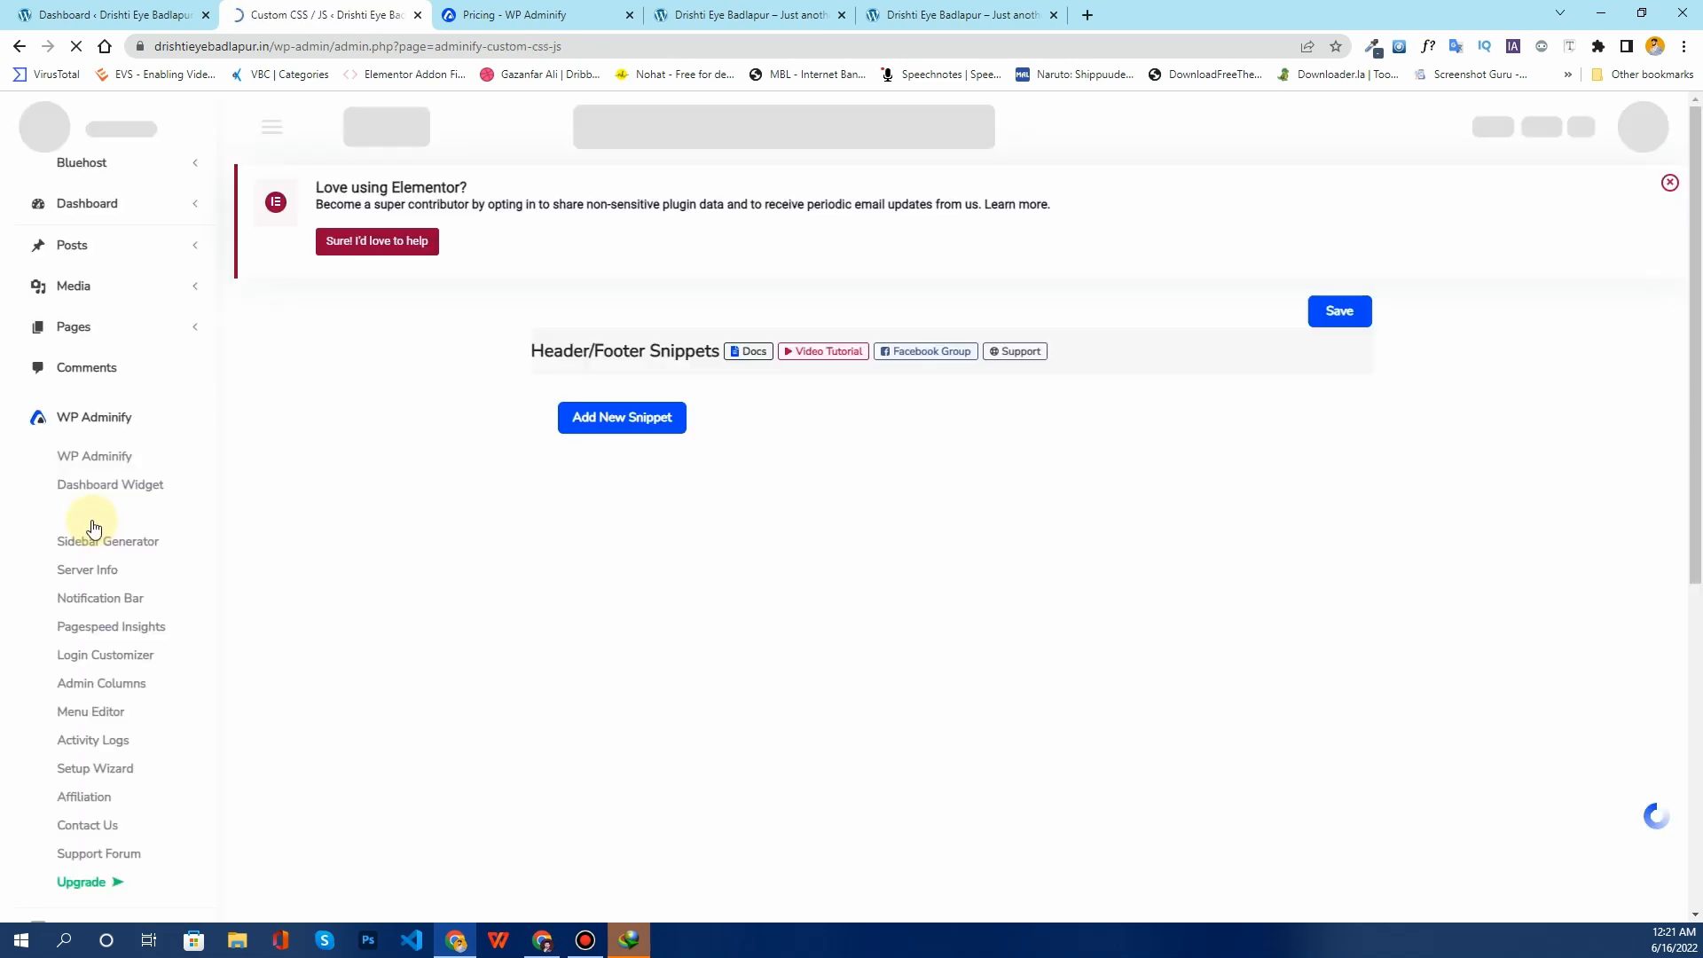
pyautogui.click(620, 424)
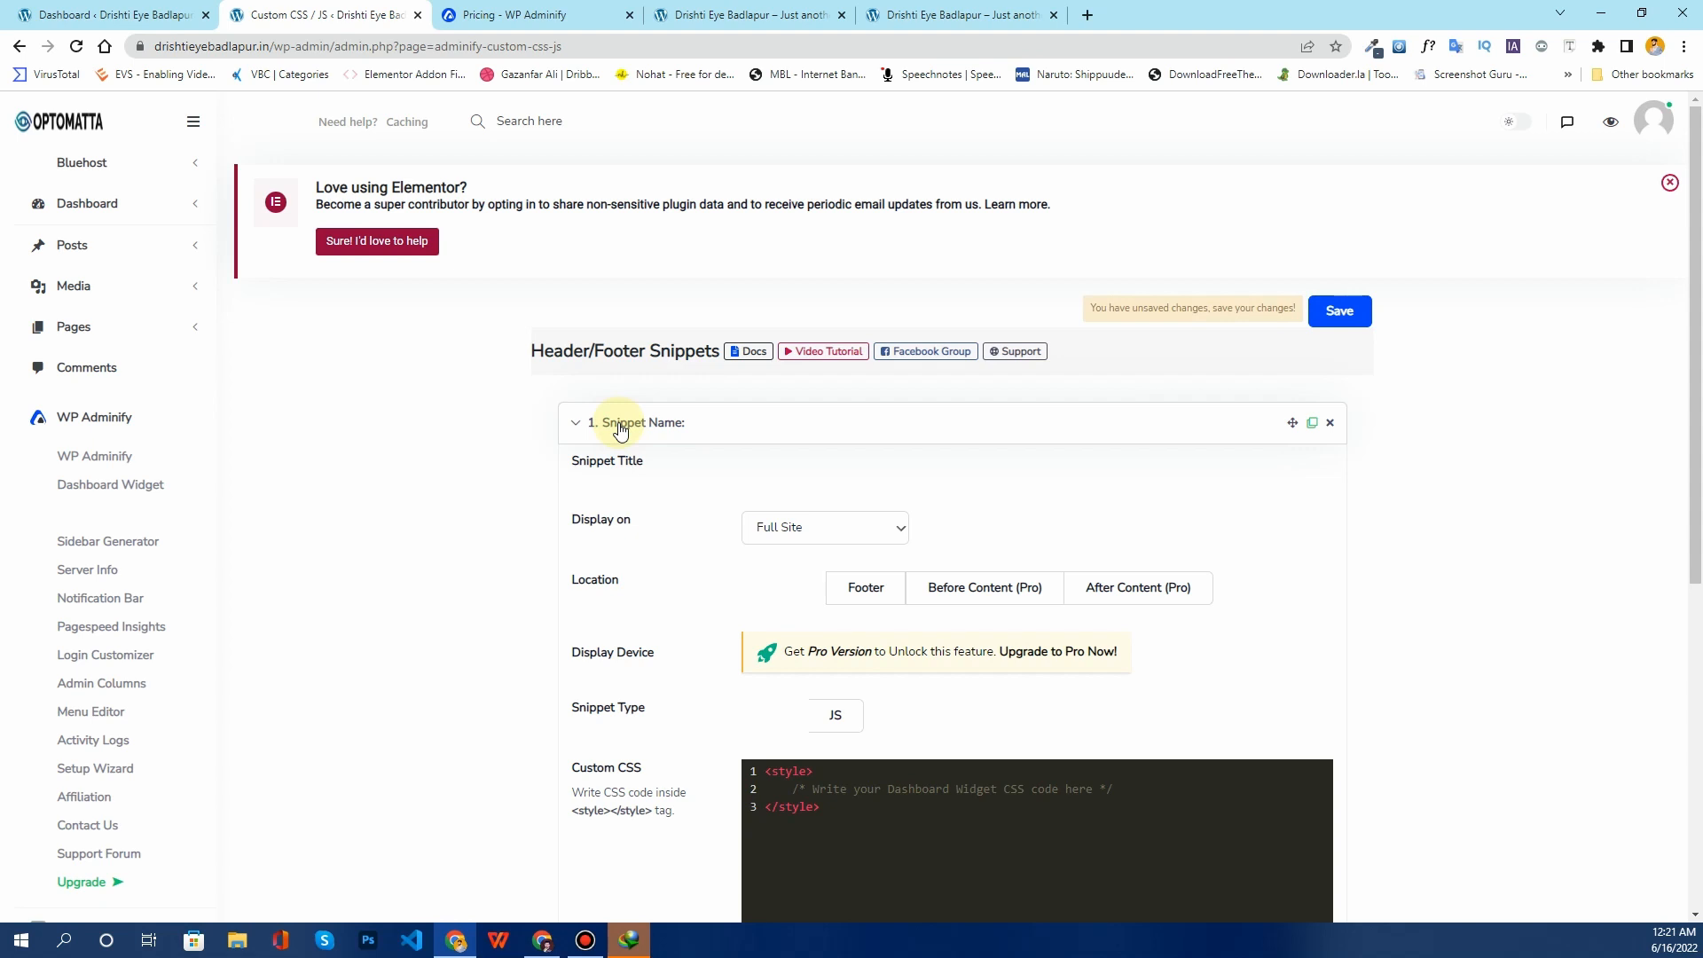
pyautogui.scroll(-2, 794, 673)
pyautogui.scroll(-3, 793, 679)
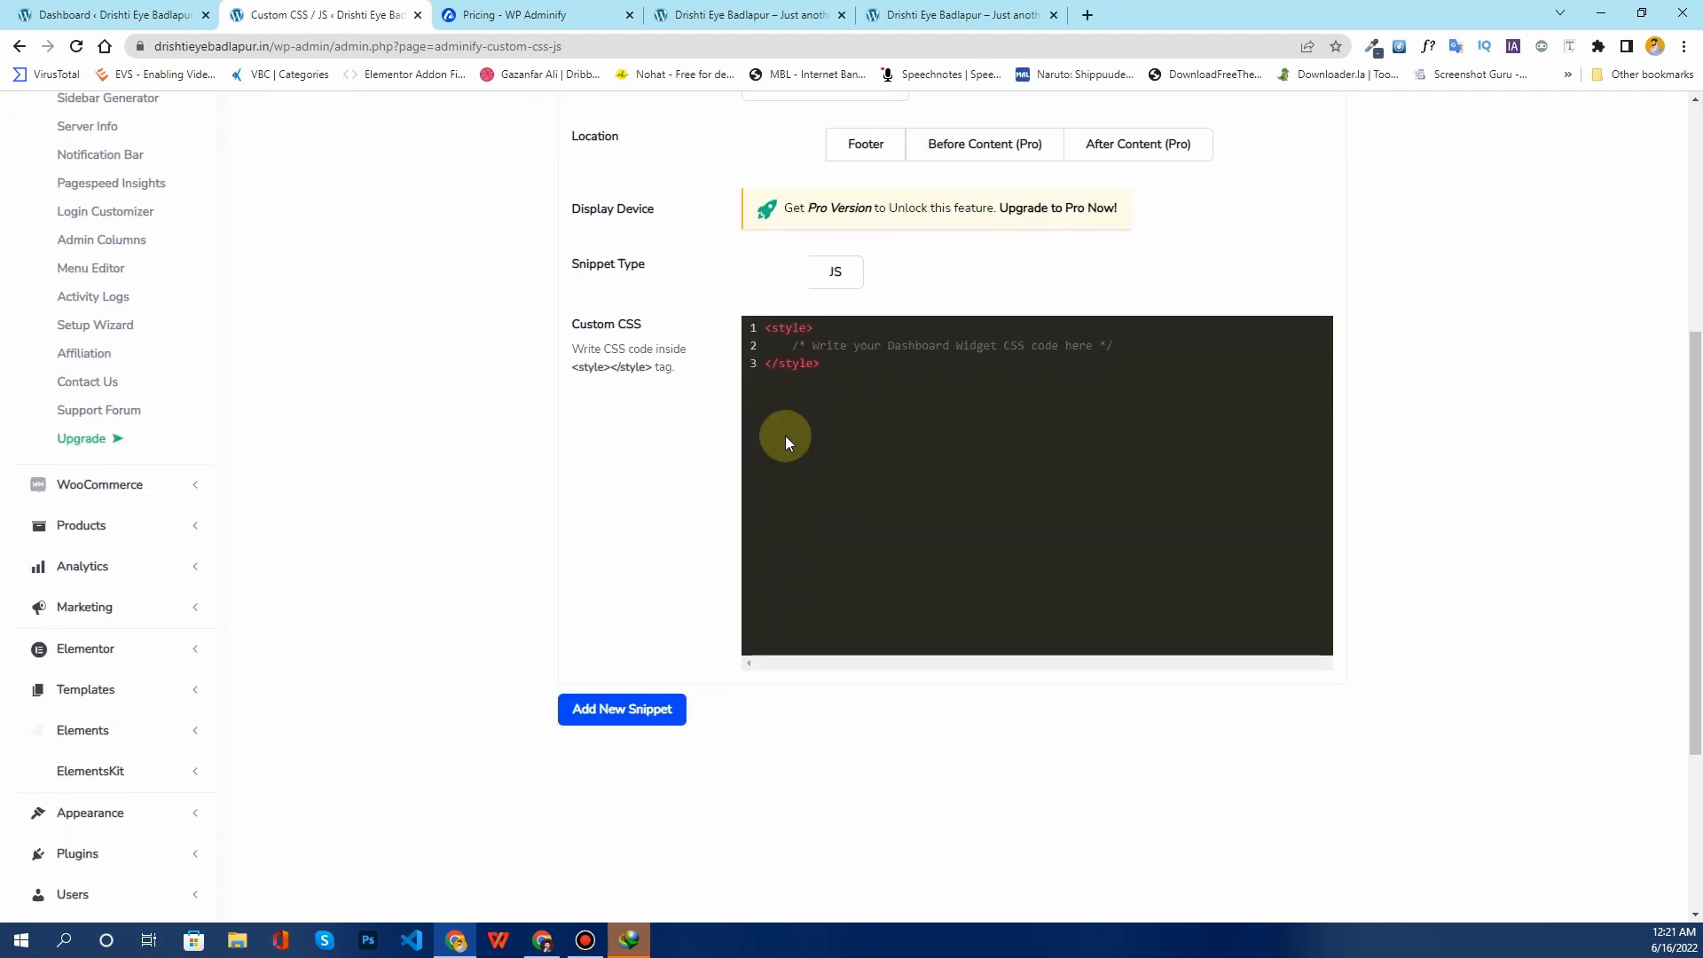
pyautogui.click(820, 273)
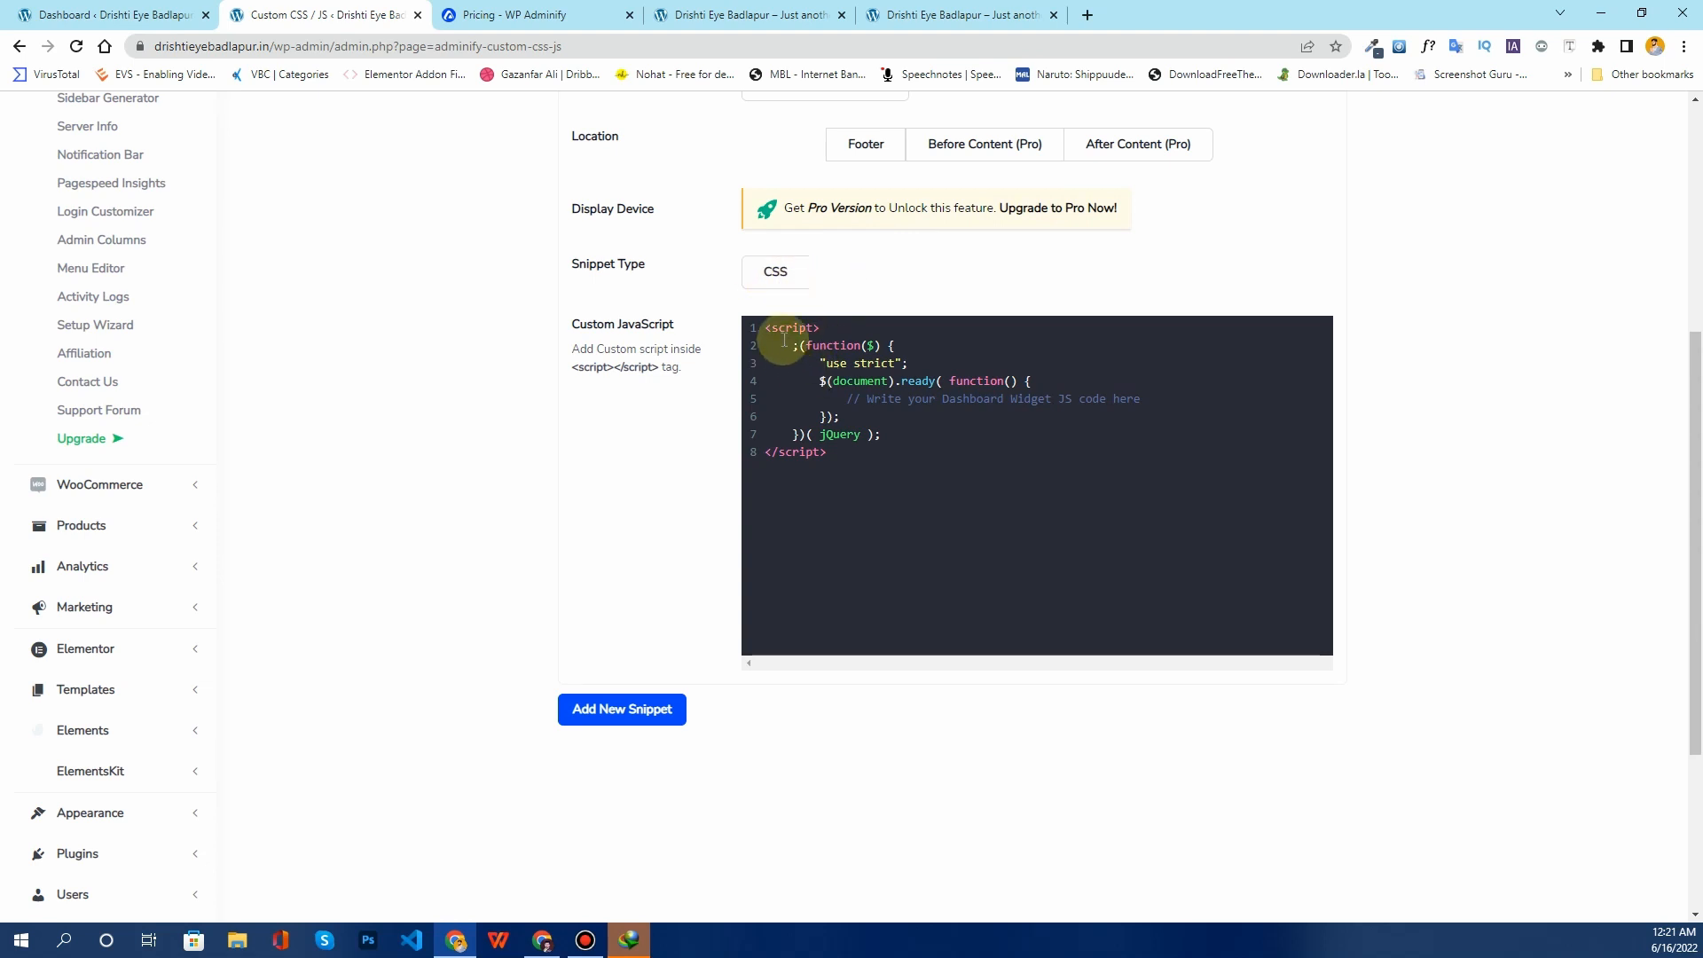
pyautogui.moveTo(784, 344); pyautogui.dragTo(902, 466)
pyautogui.click(890, 470)
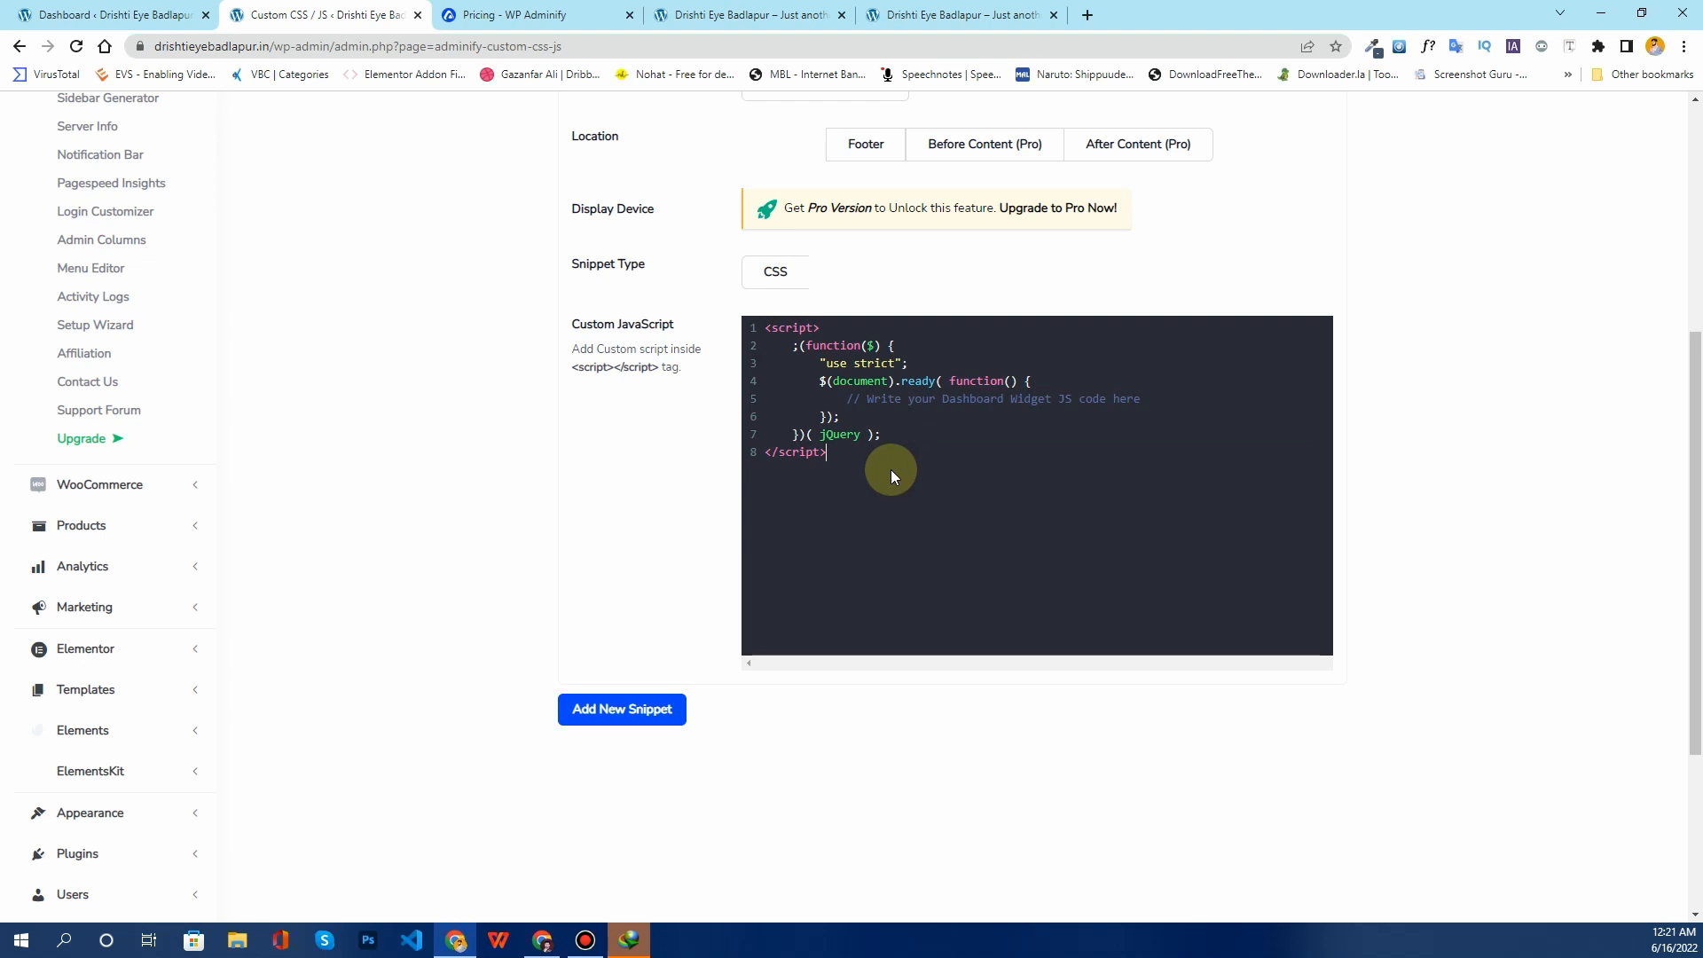
pyautogui.click(777, 280)
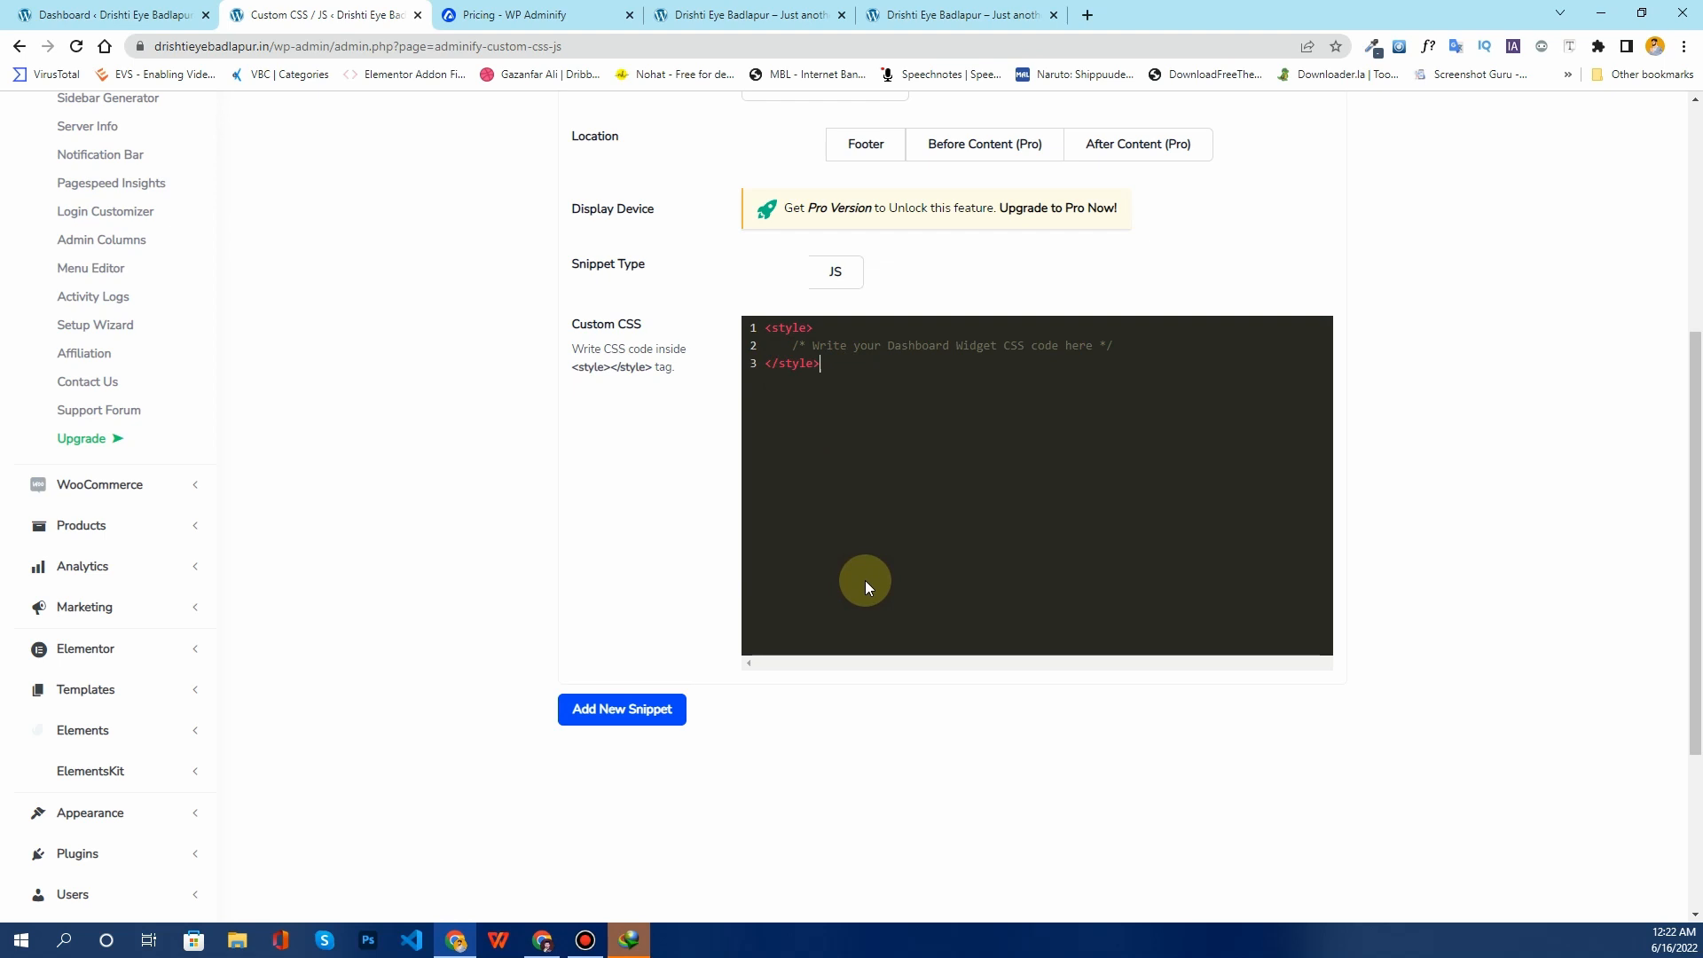
# Step: Review where the snippet can be displayed and keep it on Full Site
pyautogui.scroll(2, 864, 580)
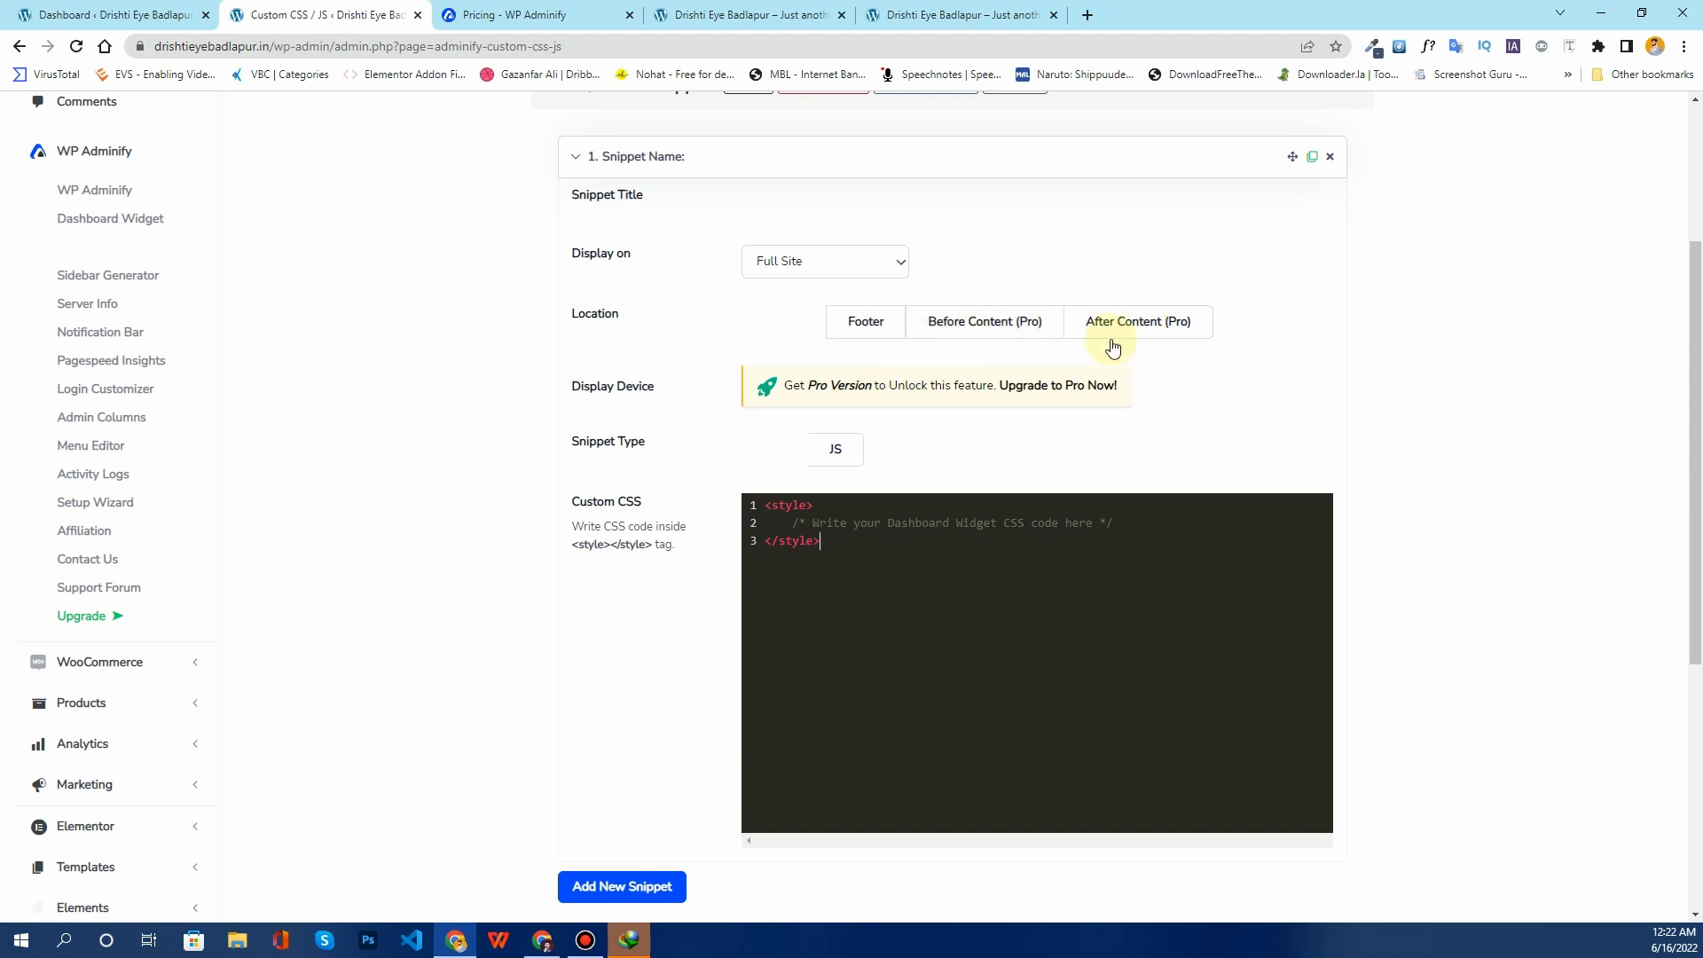
pyautogui.click(749, 266)
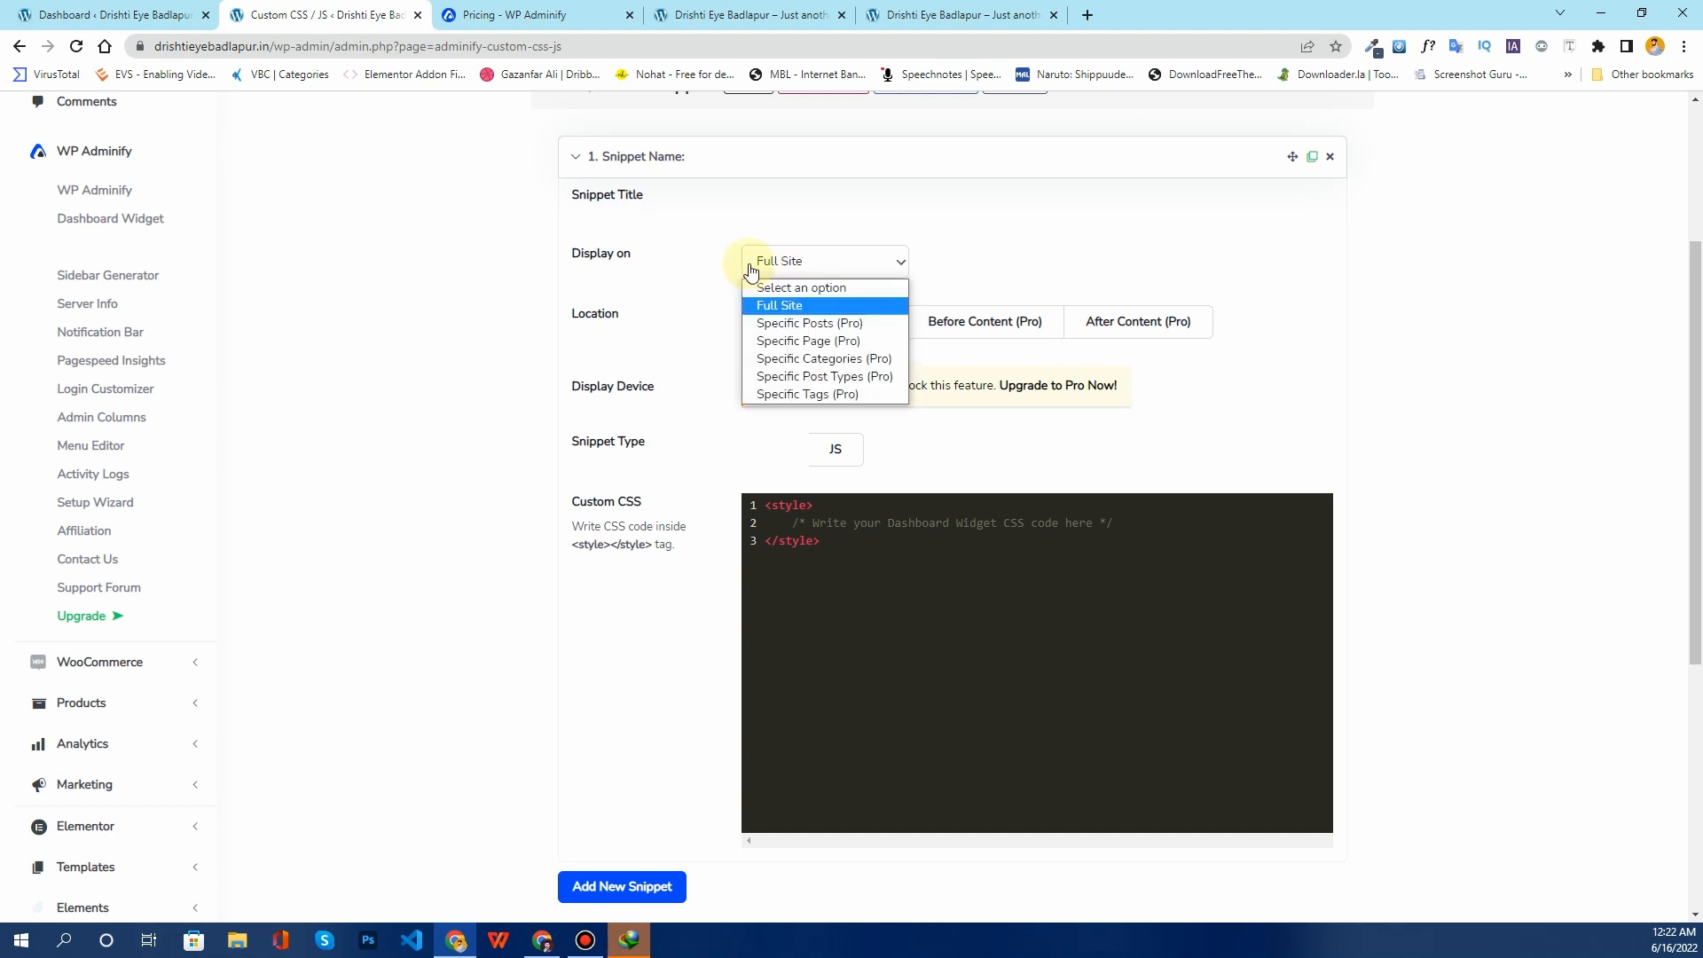
pyautogui.click(823, 307)
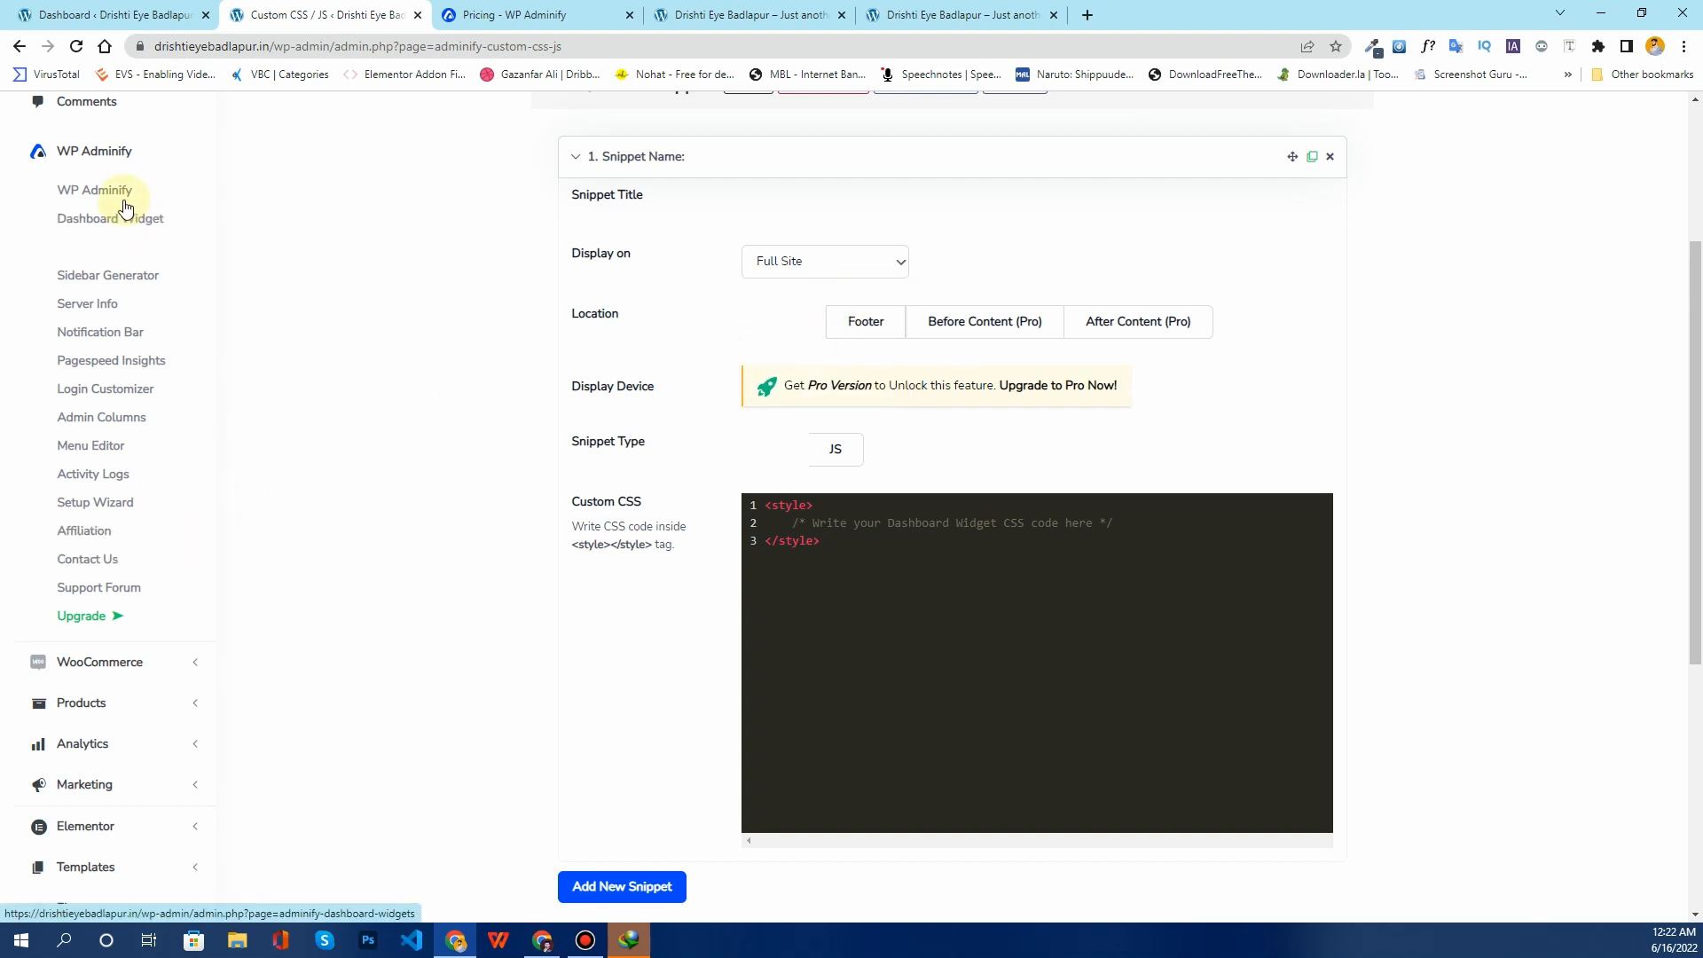
# Step: Open the Sidebar Generator page, discarding the unsaved snippet
pyautogui.click(133, 282)
pyautogui.click(933, 146)
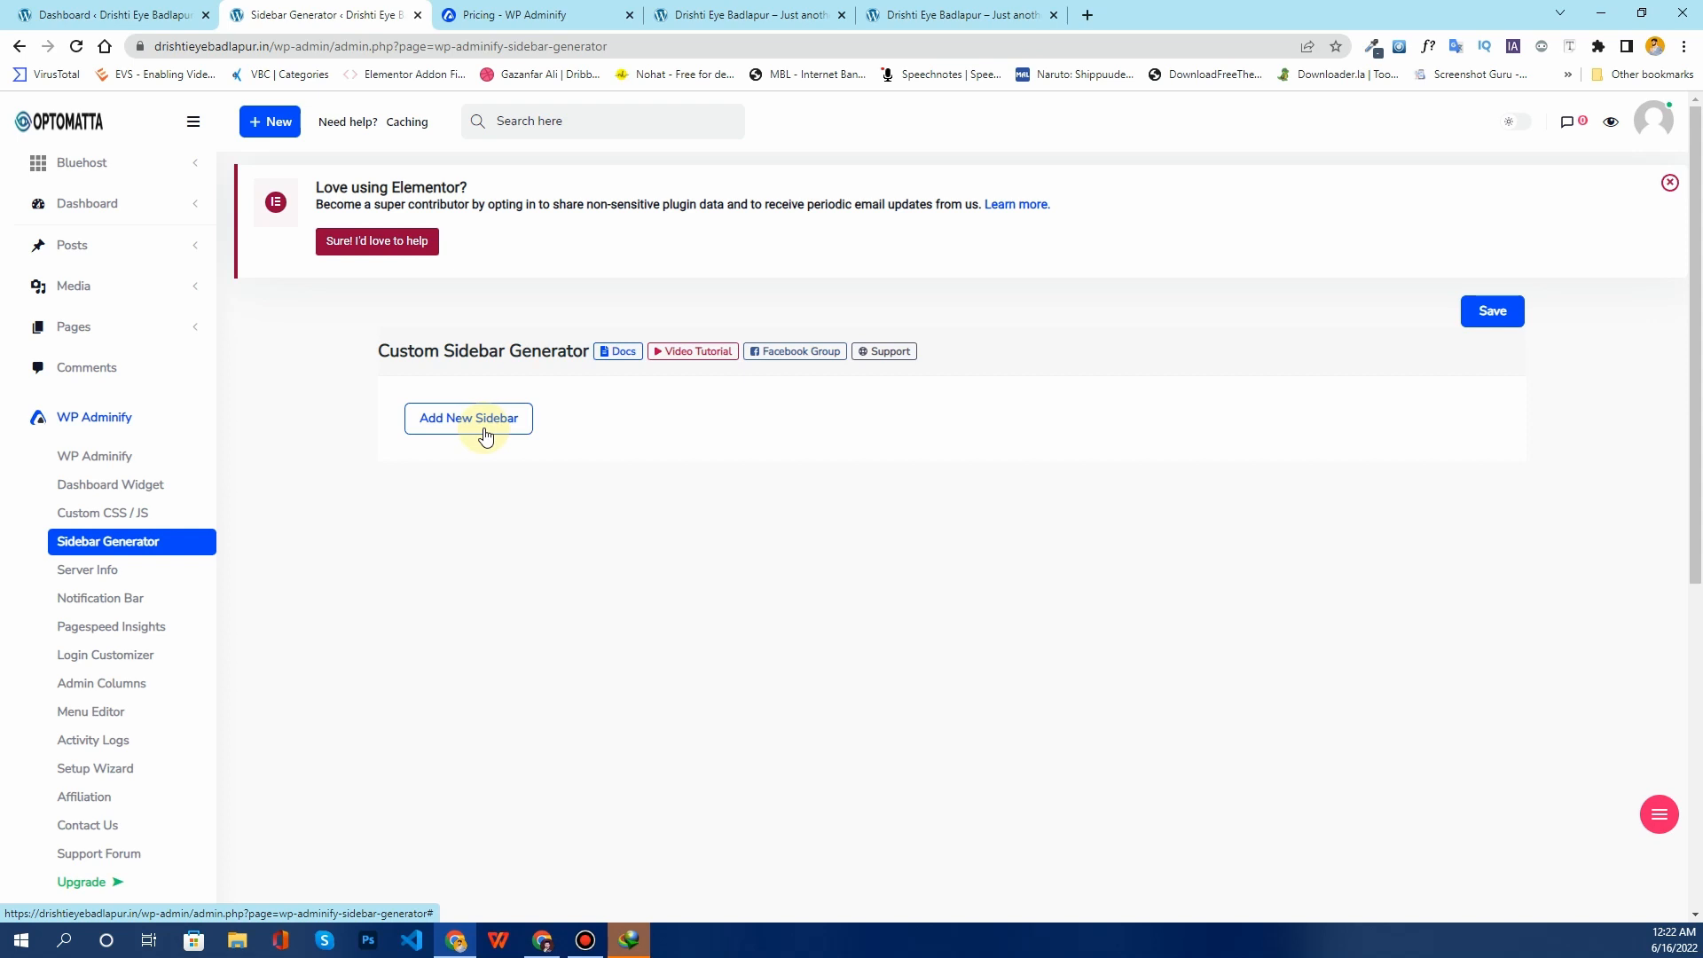
# Step: Open the Server Info page and examine the site information, current theme details and active plugins
pyautogui.click(87, 572)
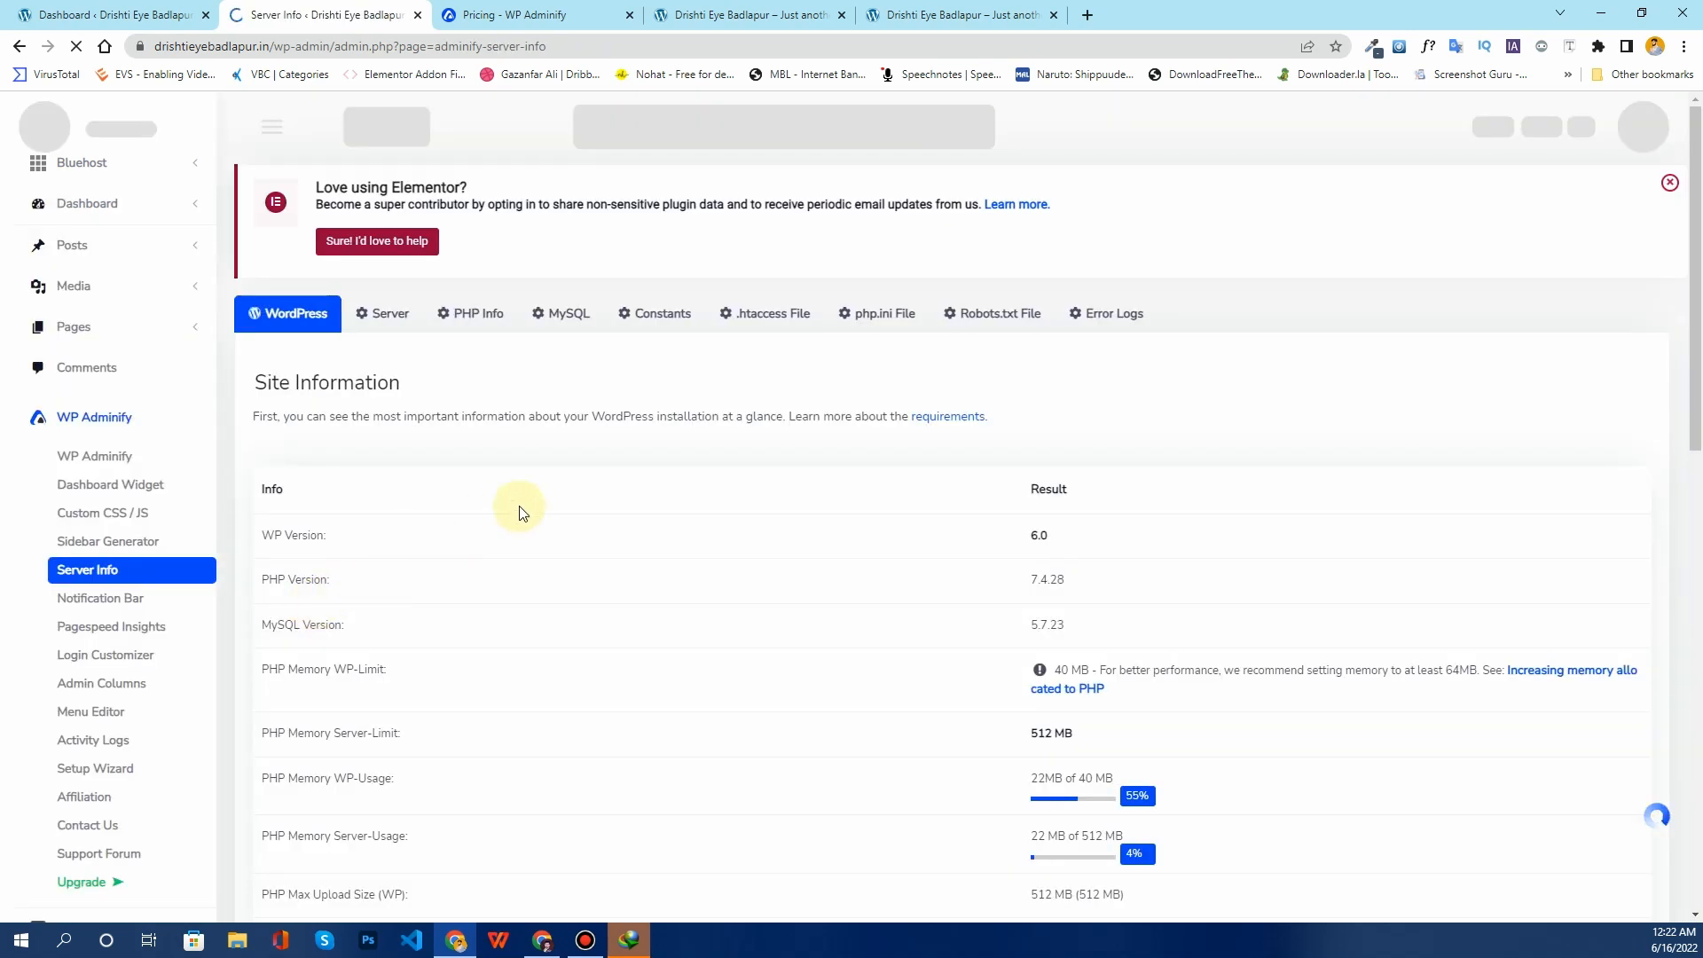
pyautogui.scroll(-2, 570, 502)
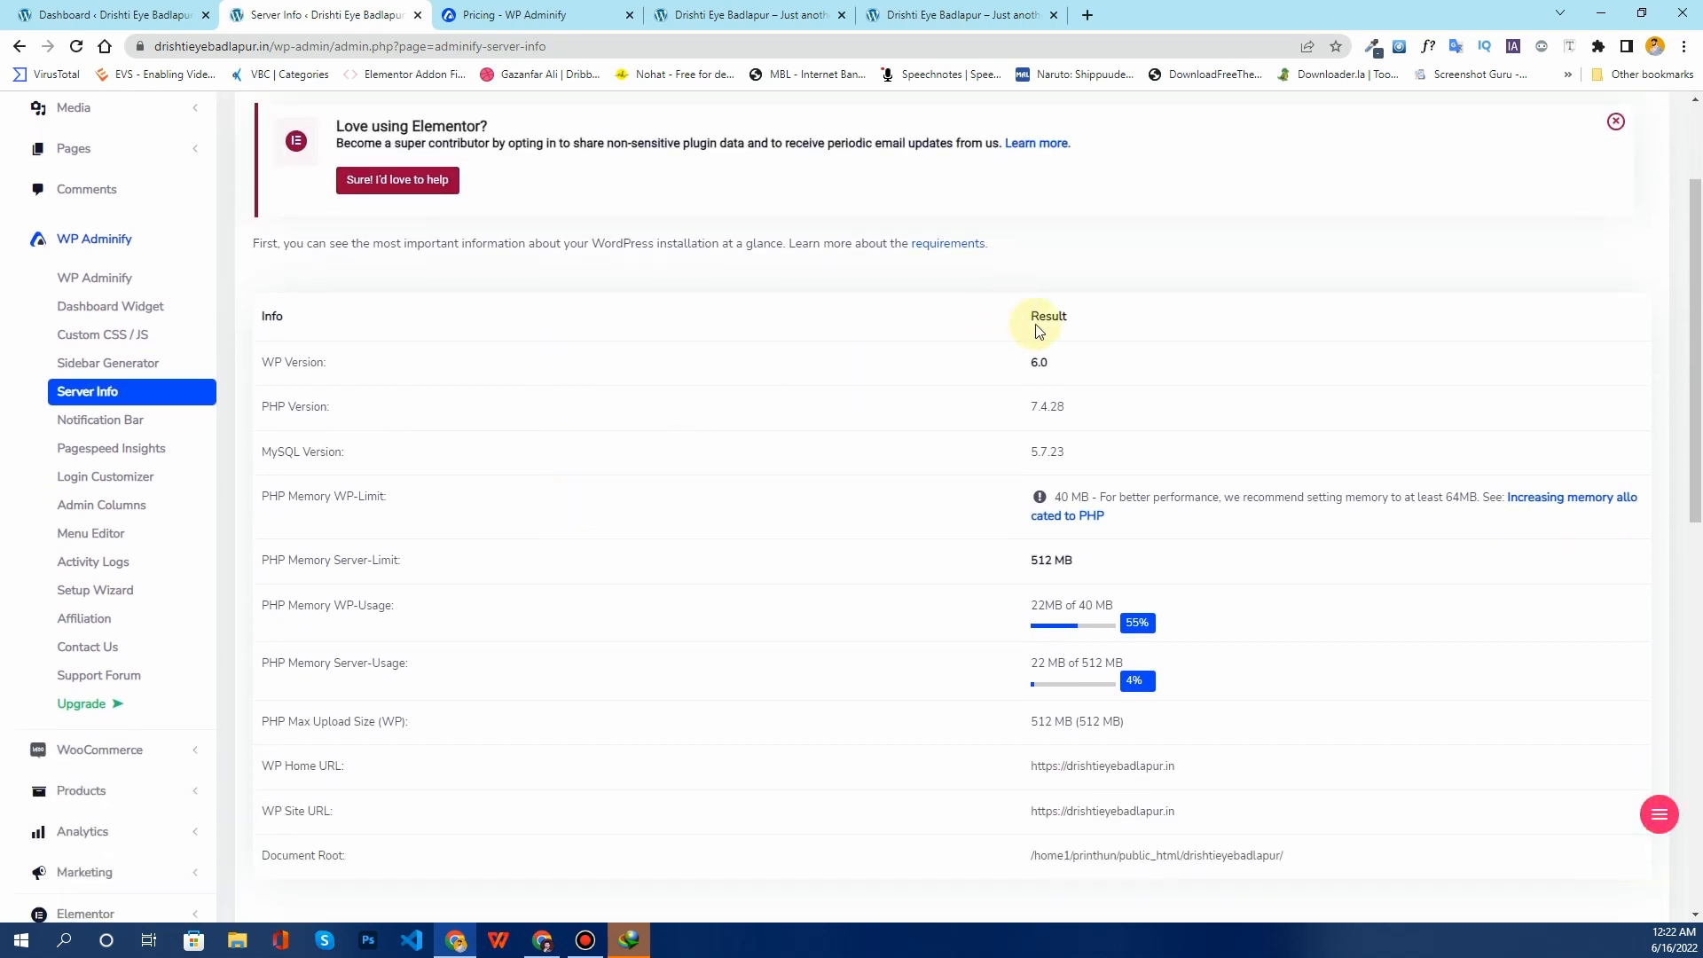
pyautogui.scroll(-9, 1098, 399)
pyautogui.scroll(-2, 1098, 413)
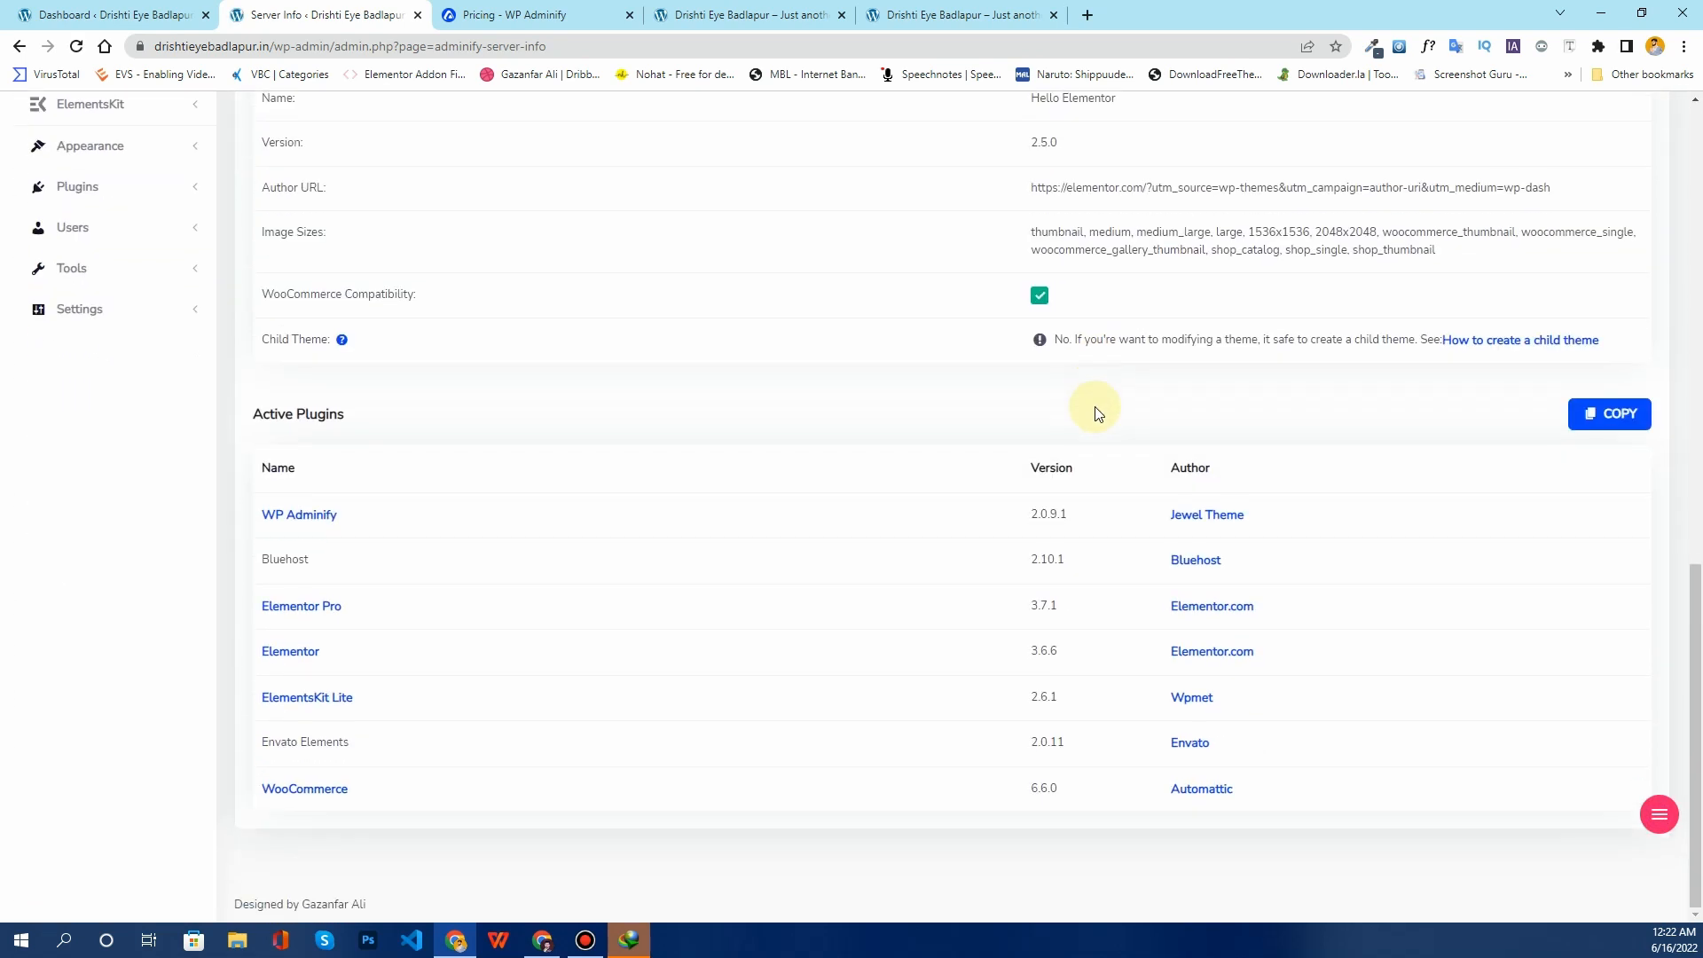
pyautogui.scroll(9, 1098, 414)
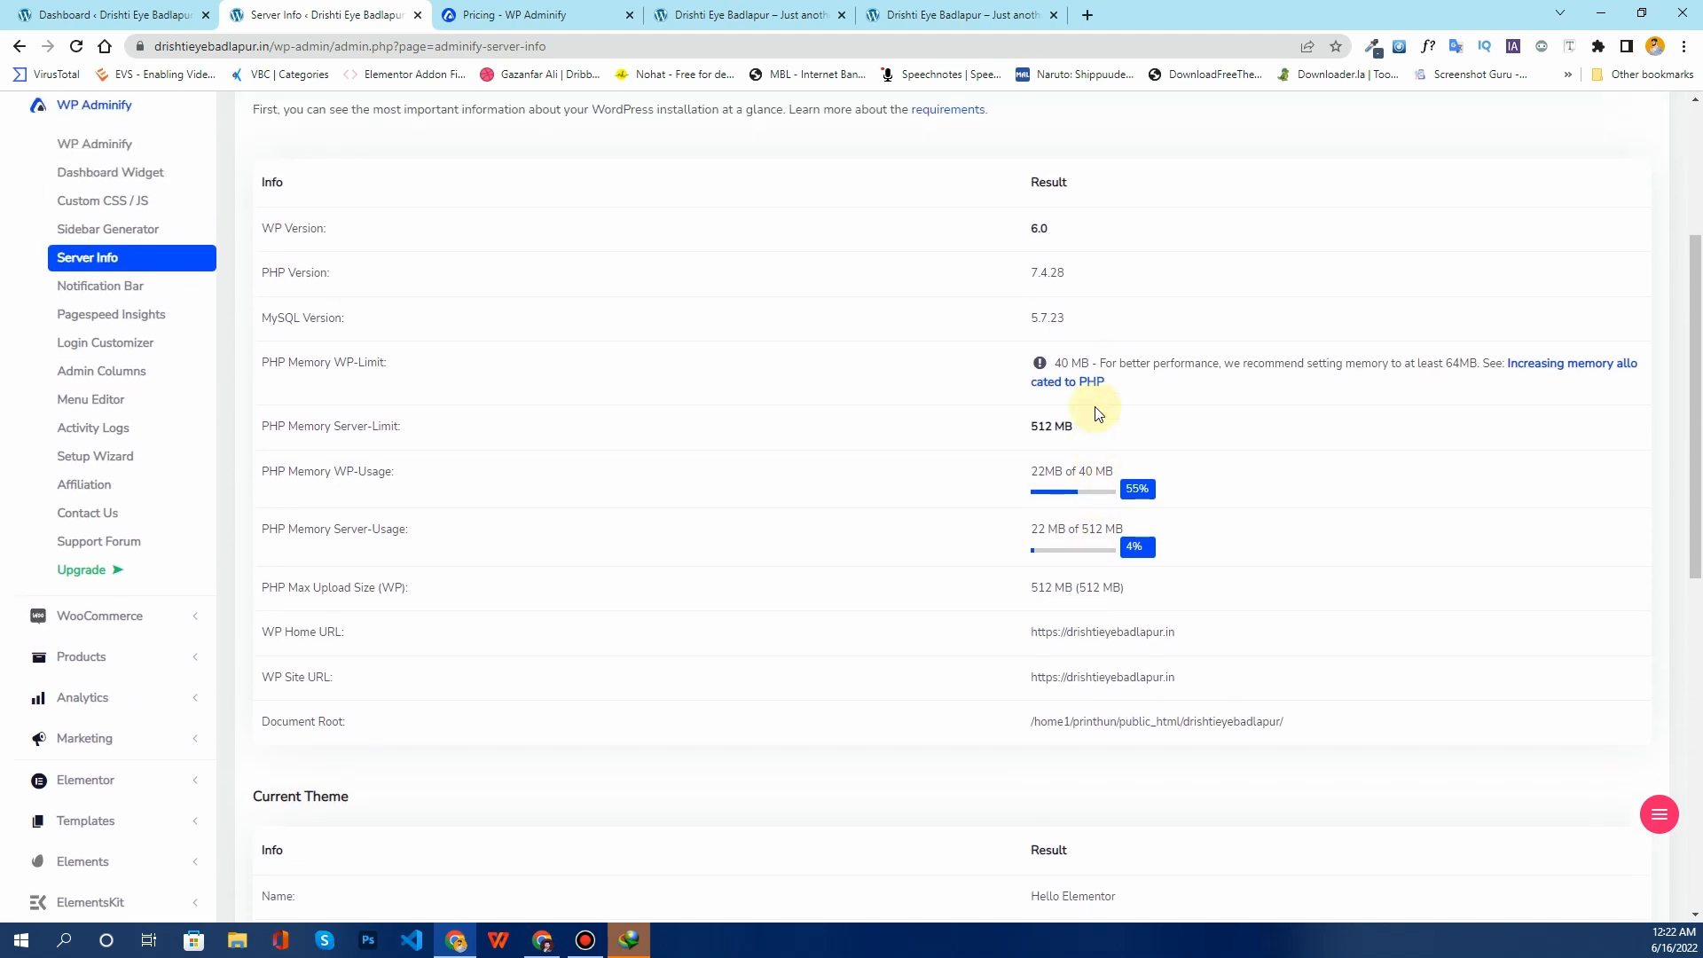
# Step: Open the General Settings of WP Adminify's Notification Bar in the site customizer
pyautogui.click(111, 314)
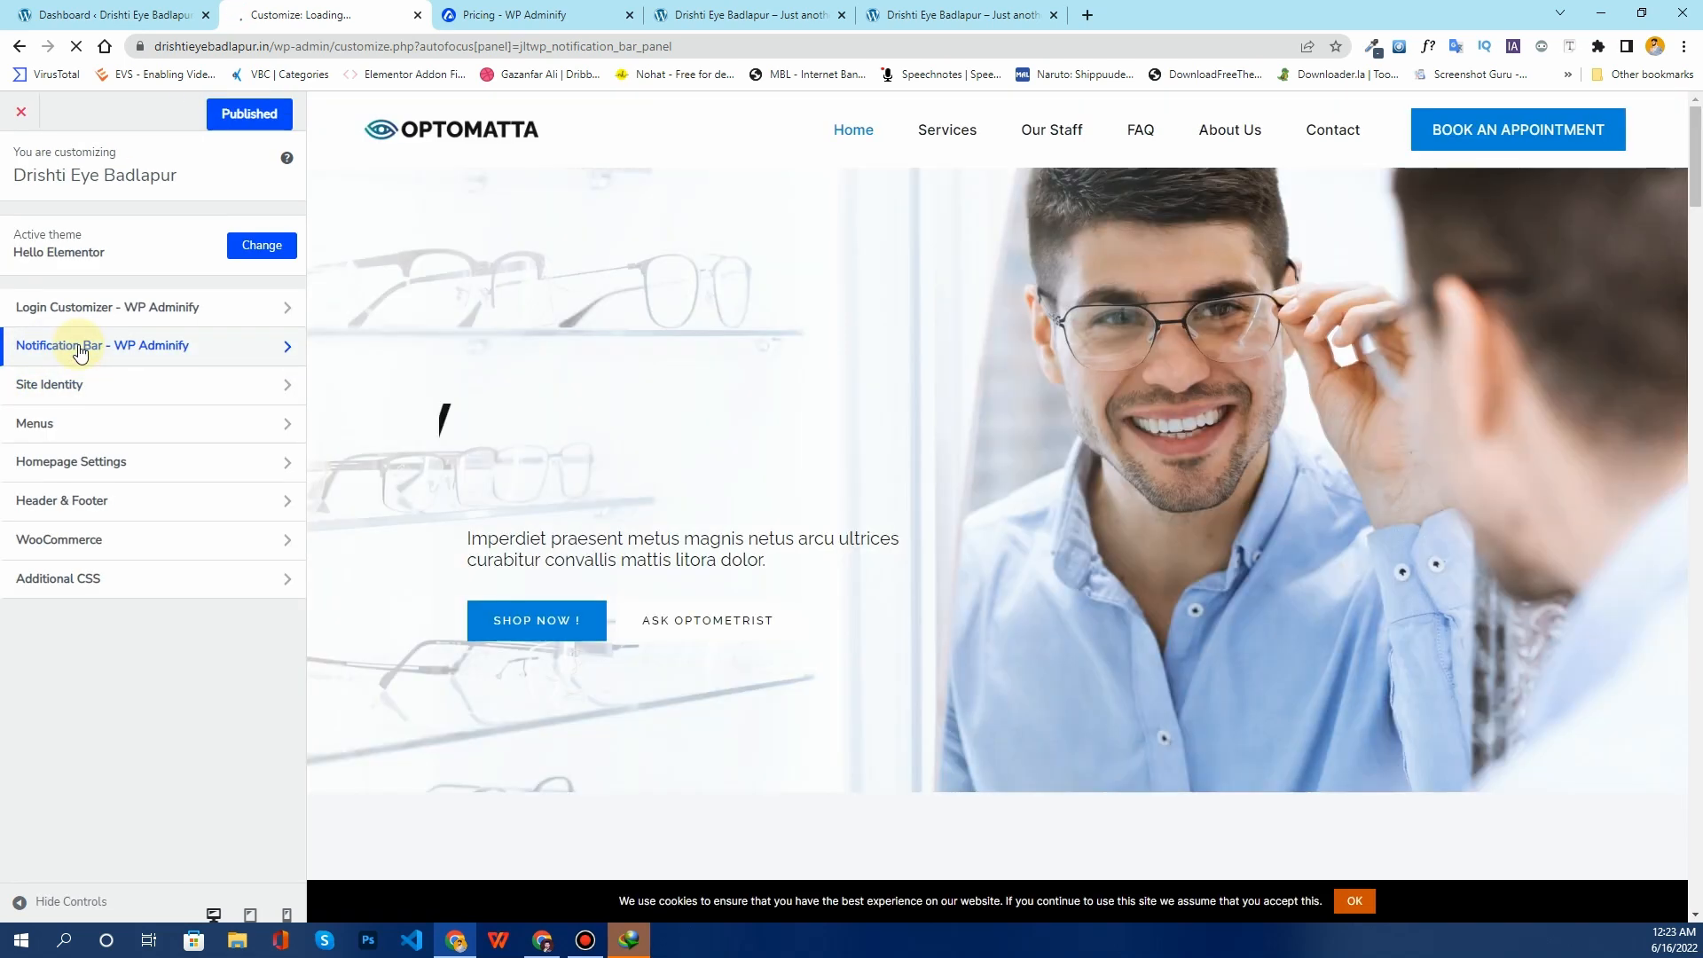
pyautogui.click(79, 351)
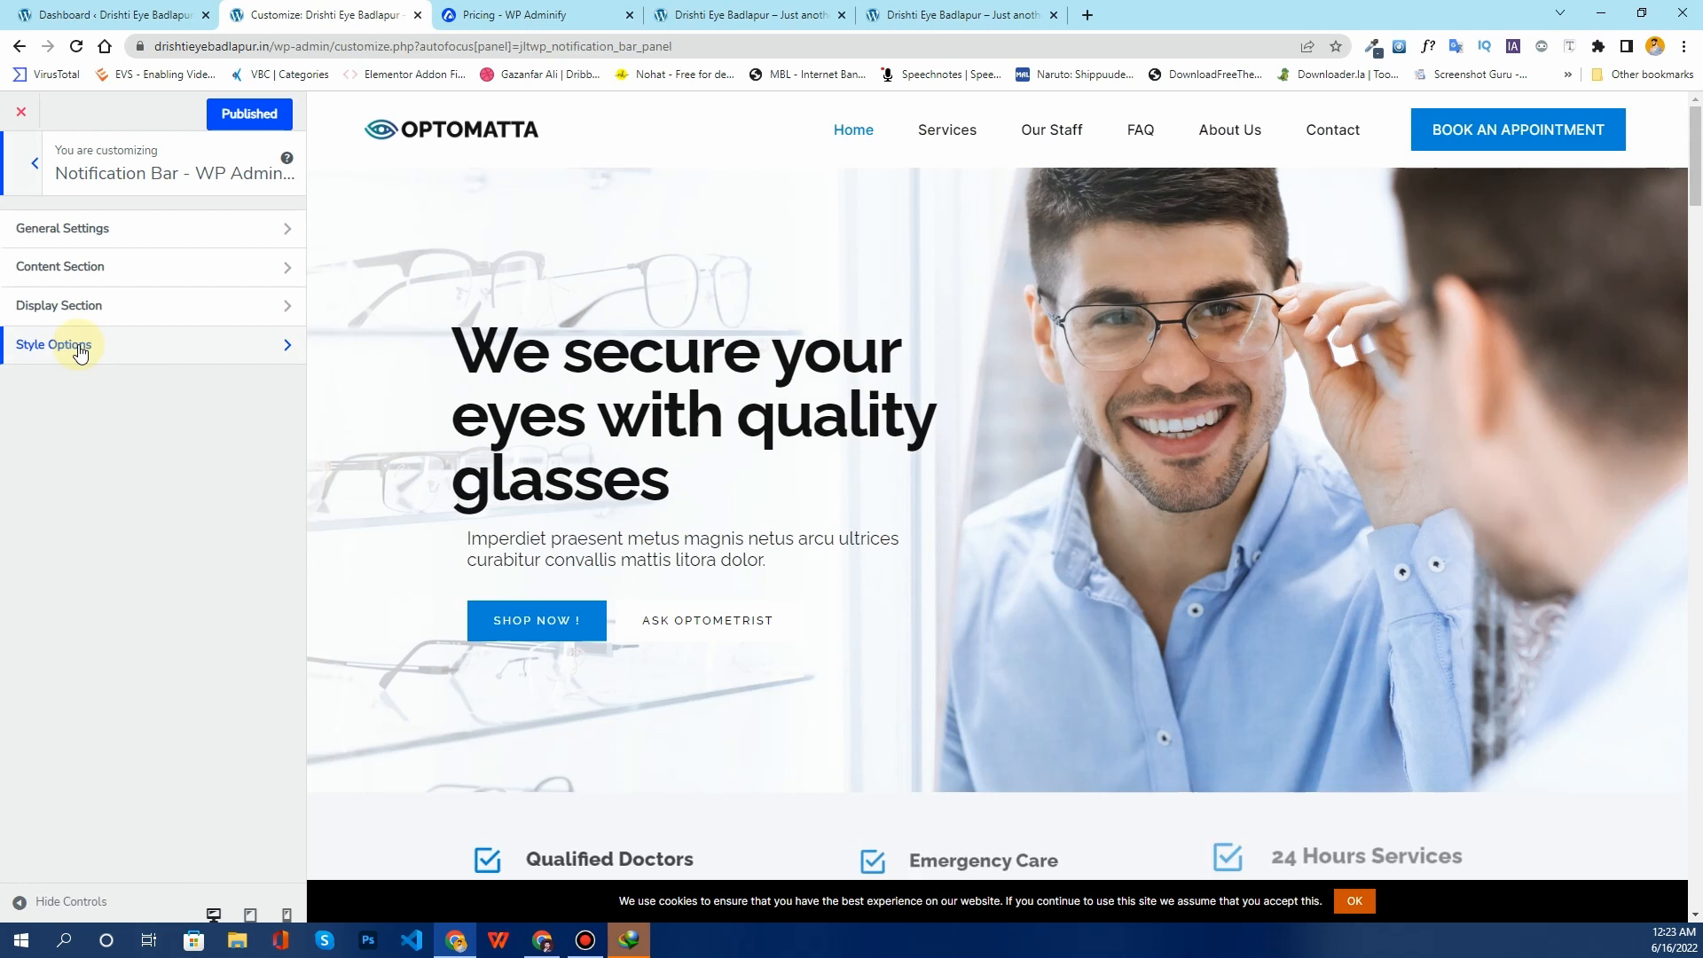
pyautogui.click(116, 229)
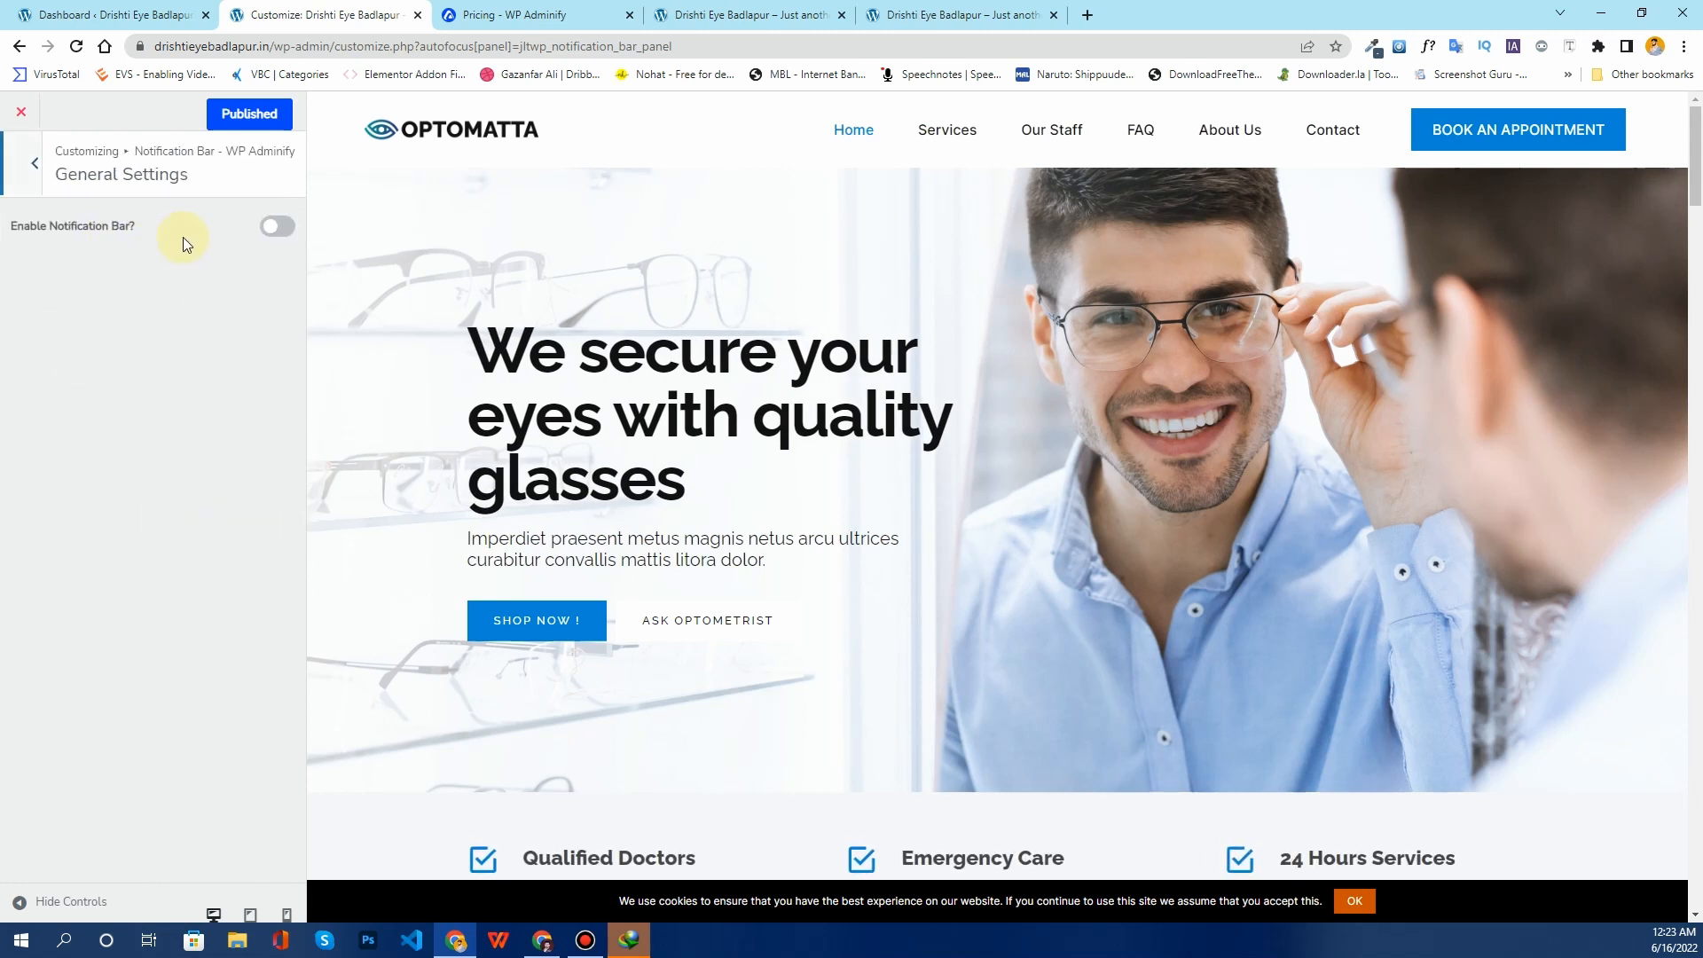
# Step: Enable the notification bar with Center content alignment and look over the site preview
pyautogui.click(278, 227)
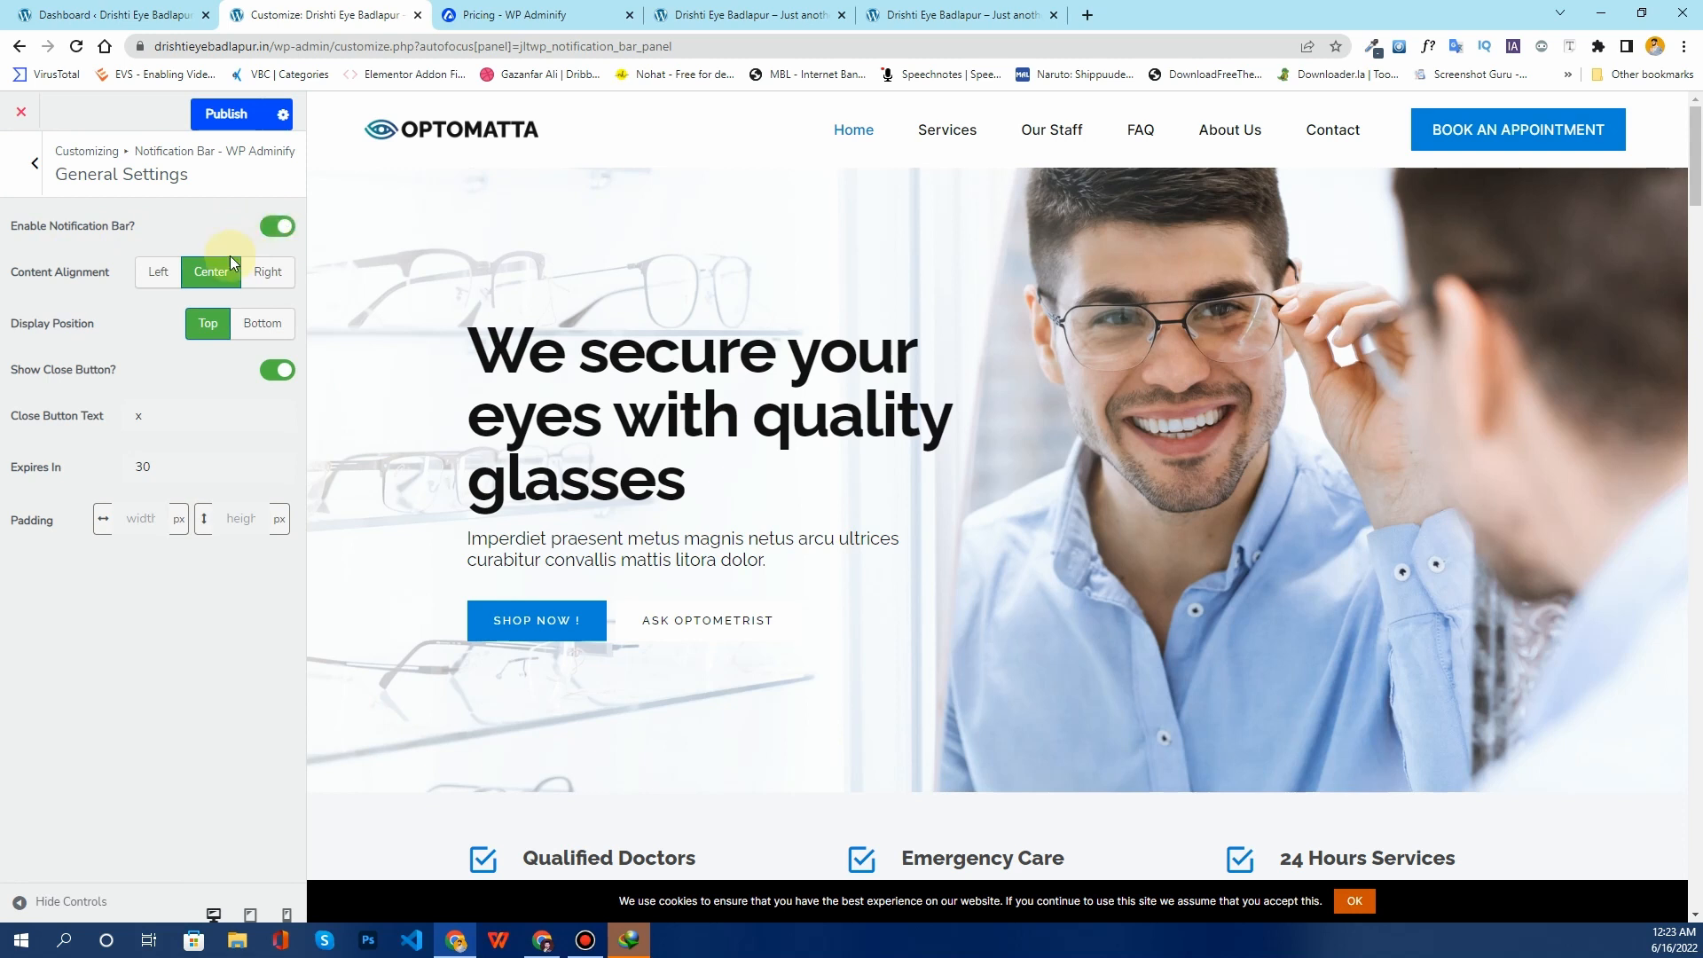
pyautogui.click(204, 276)
pyautogui.scroll(-5, 868, 429)
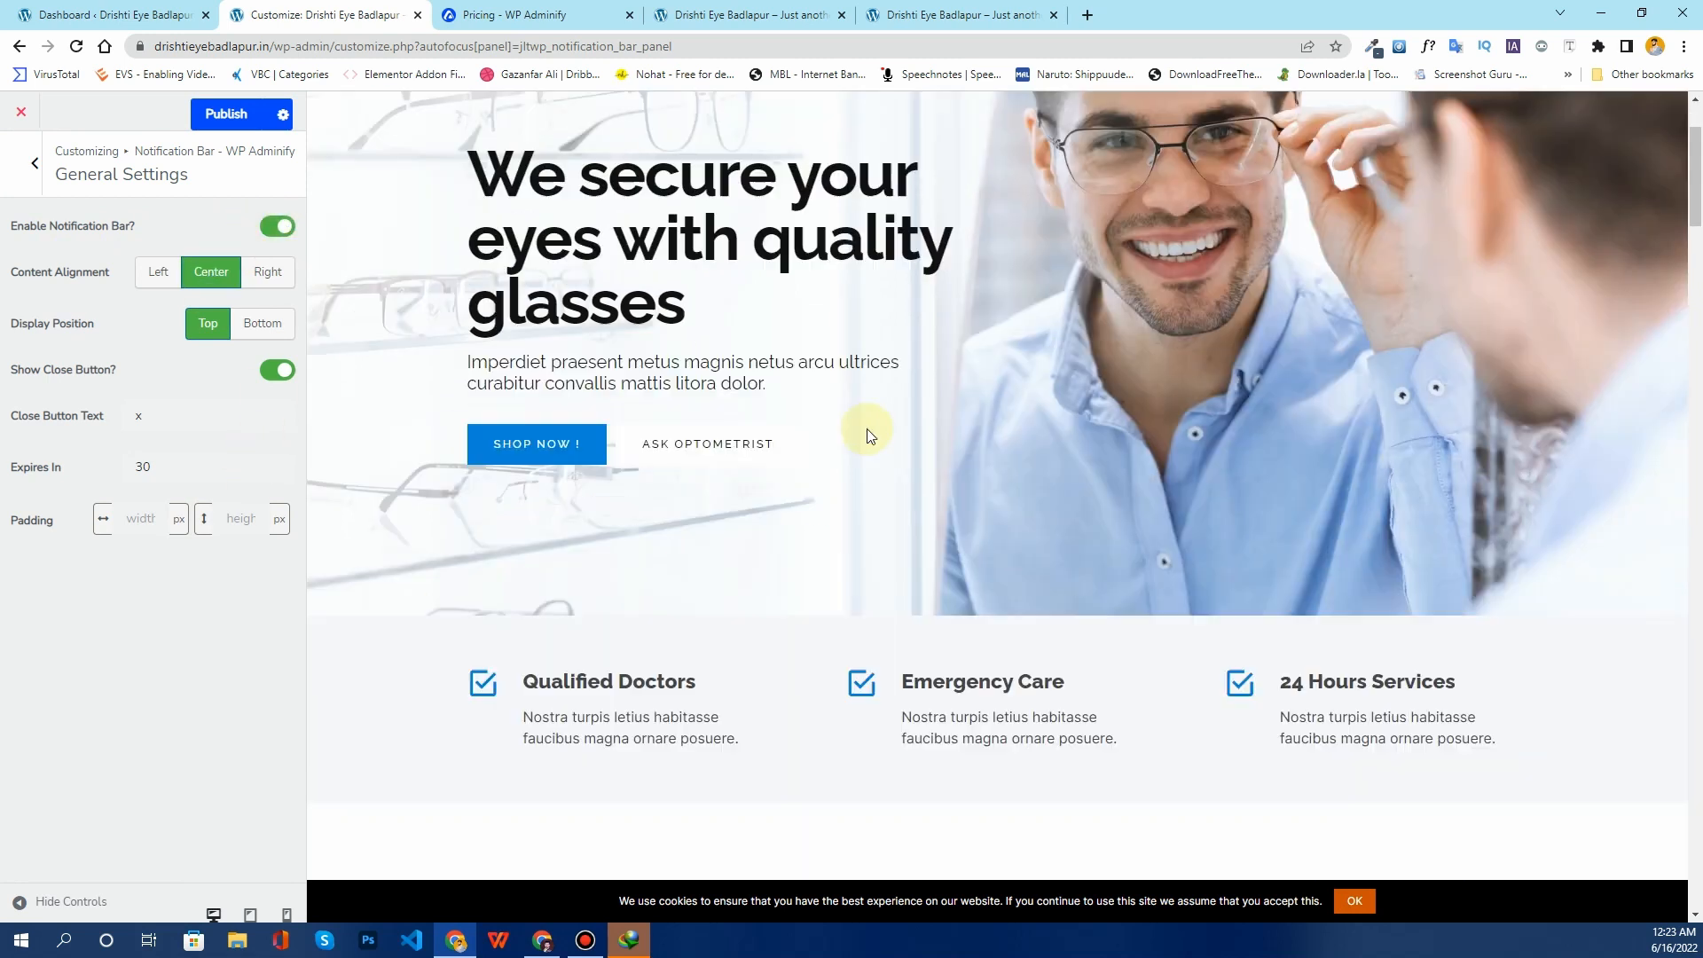
pyautogui.scroll(5, 865, 431)
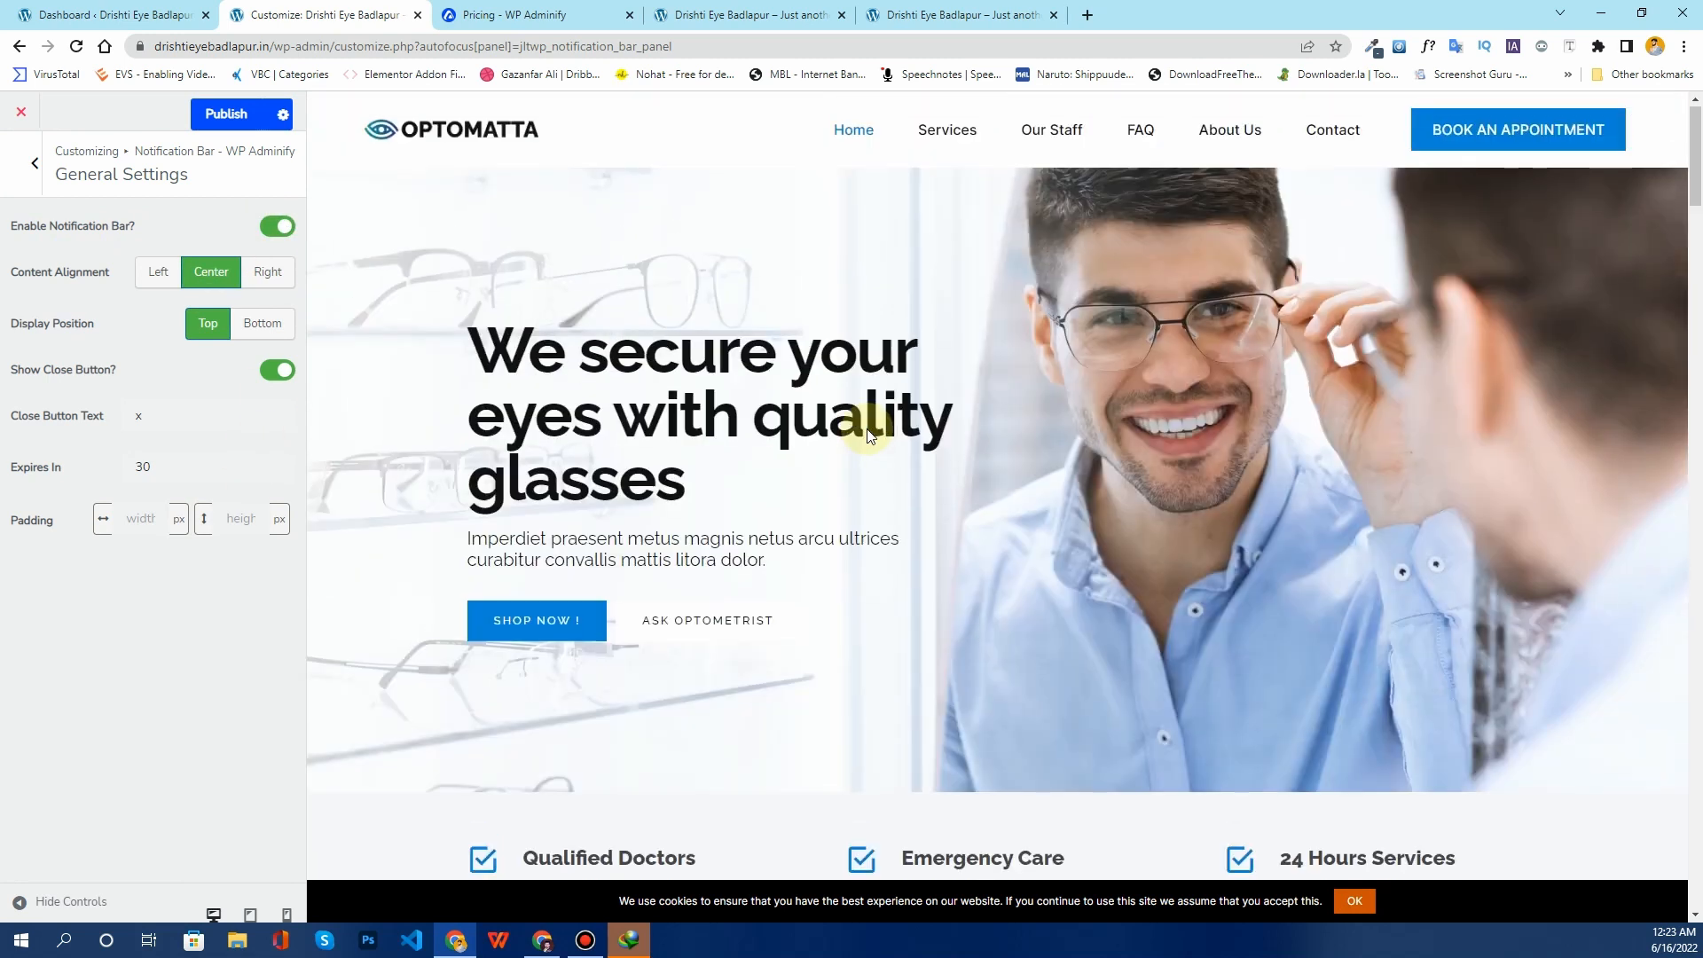
# Step: Switch the notification bar off, publish the customizer settings and close the customizer
pyautogui.click(272, 227)
pyautogui.click(279, 229)
pyautogui.click(271, 235)
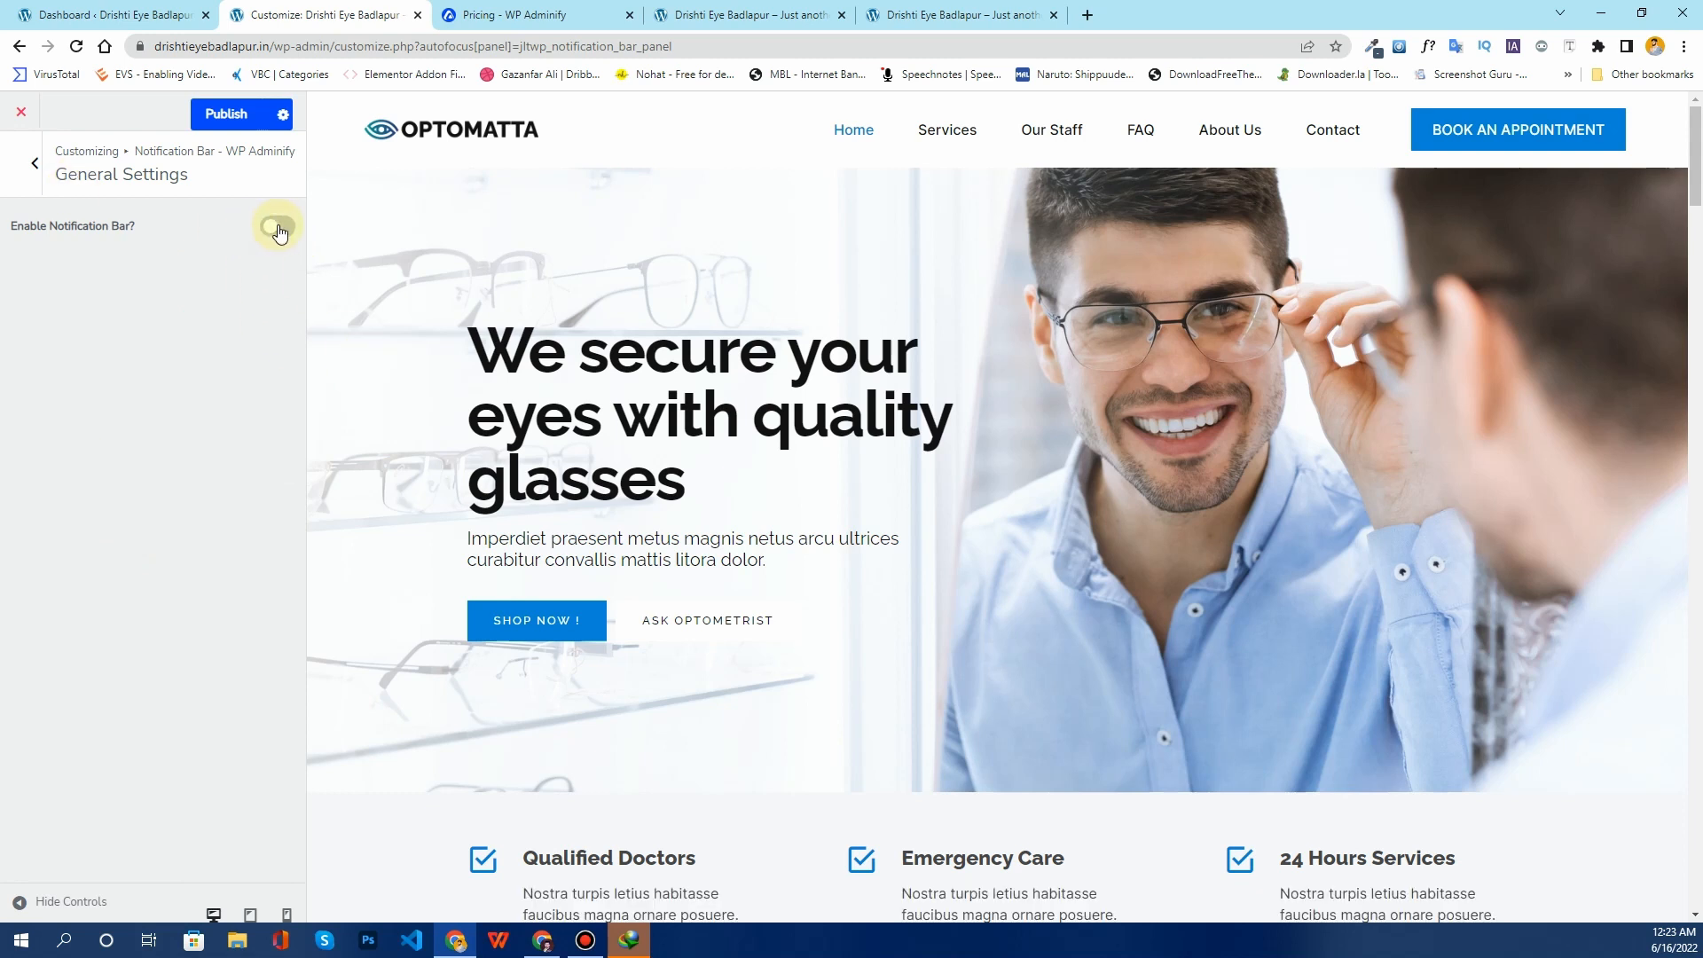
pyautogui.click(278, 232)
pyautogui.click(270, 232)
pyautogui.click(35, 164)
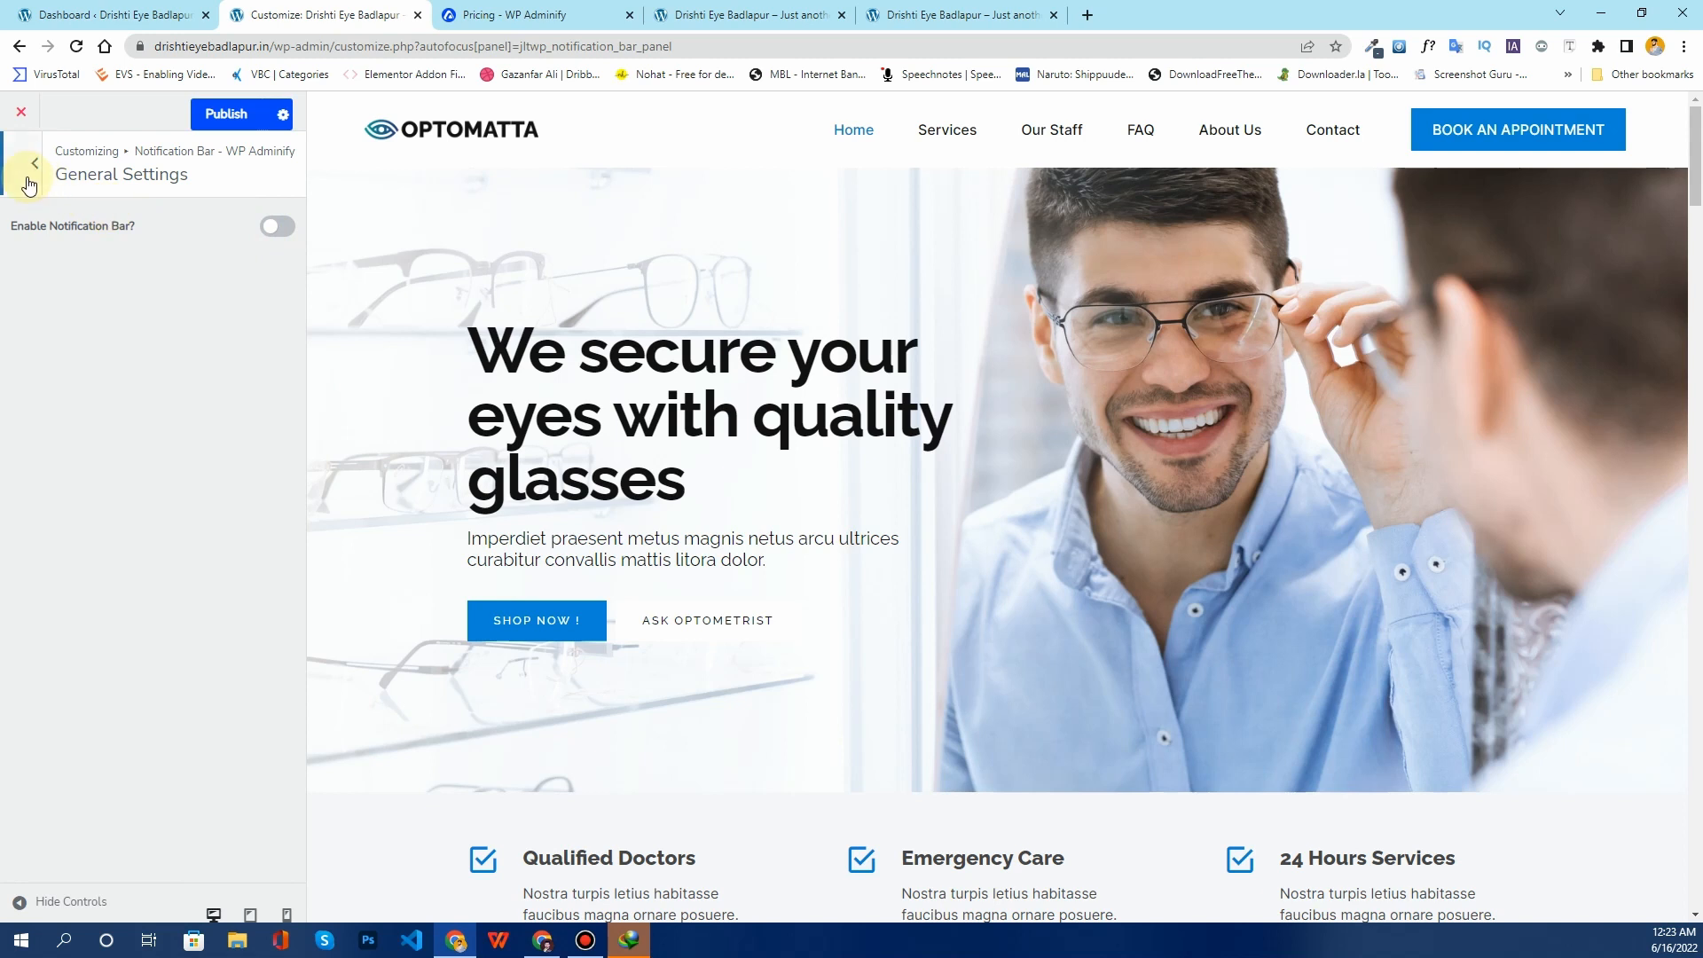
pyautogui.click(220, 113)
pyautogui.click(25, 111)
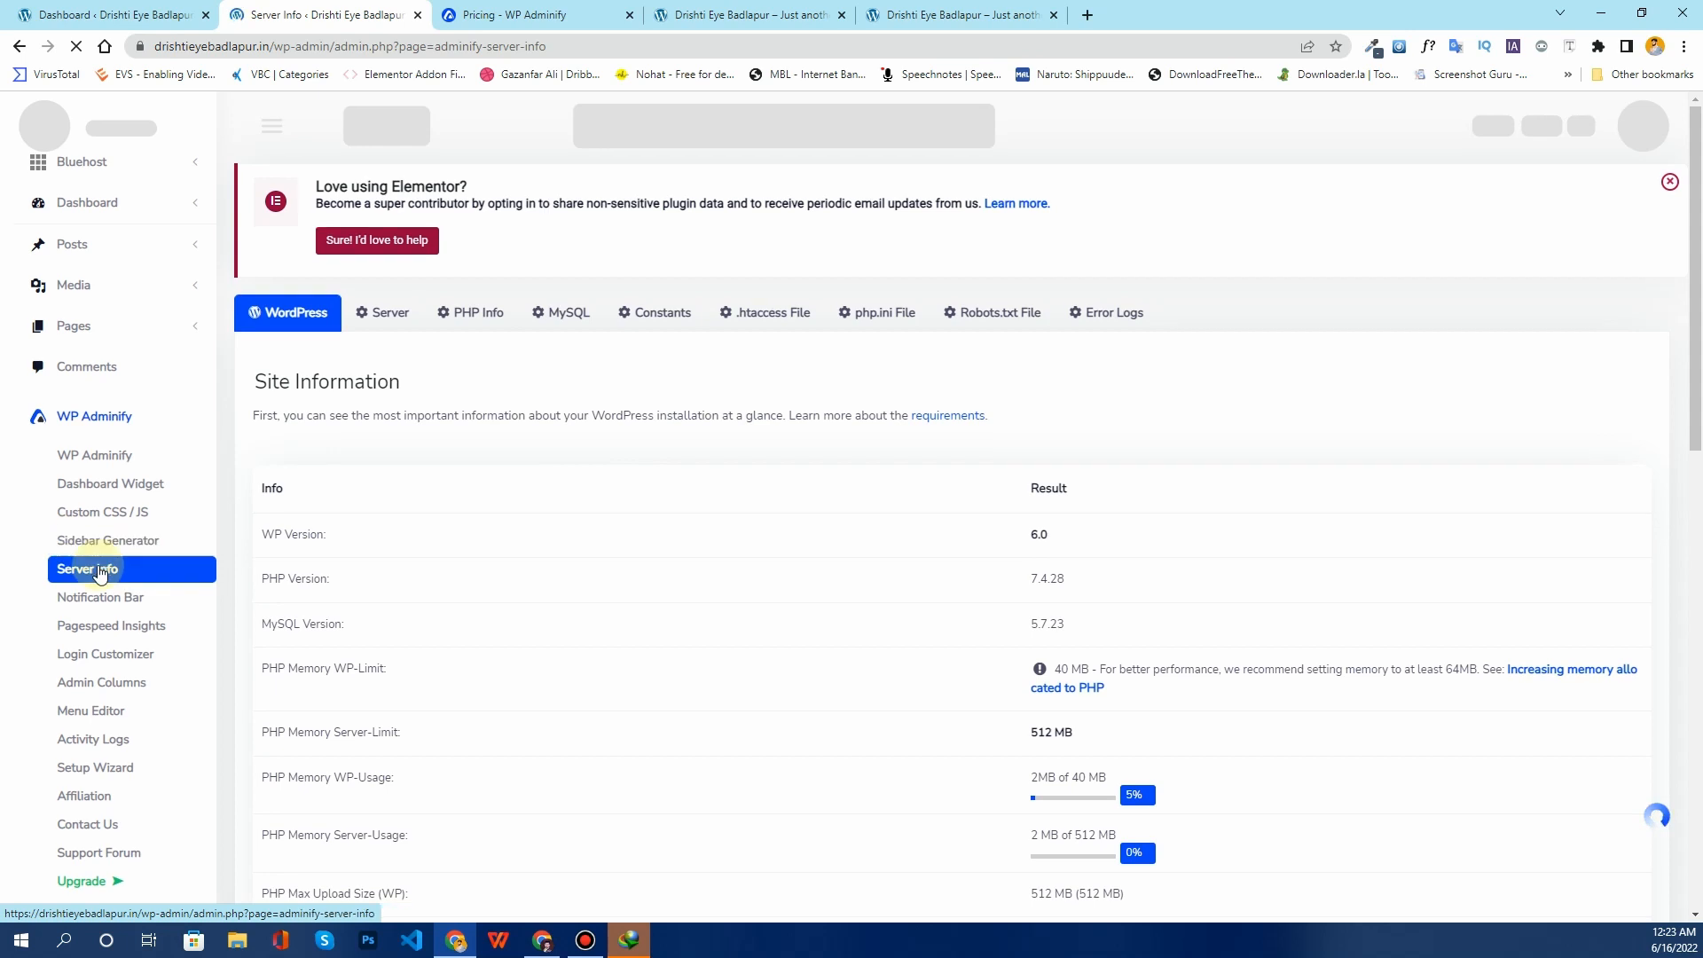
# Step: Open the Pagespeed Insights page and look at its Analyze and History views and the web page URL field
pyautogui.scroll(-1, 102, 575)
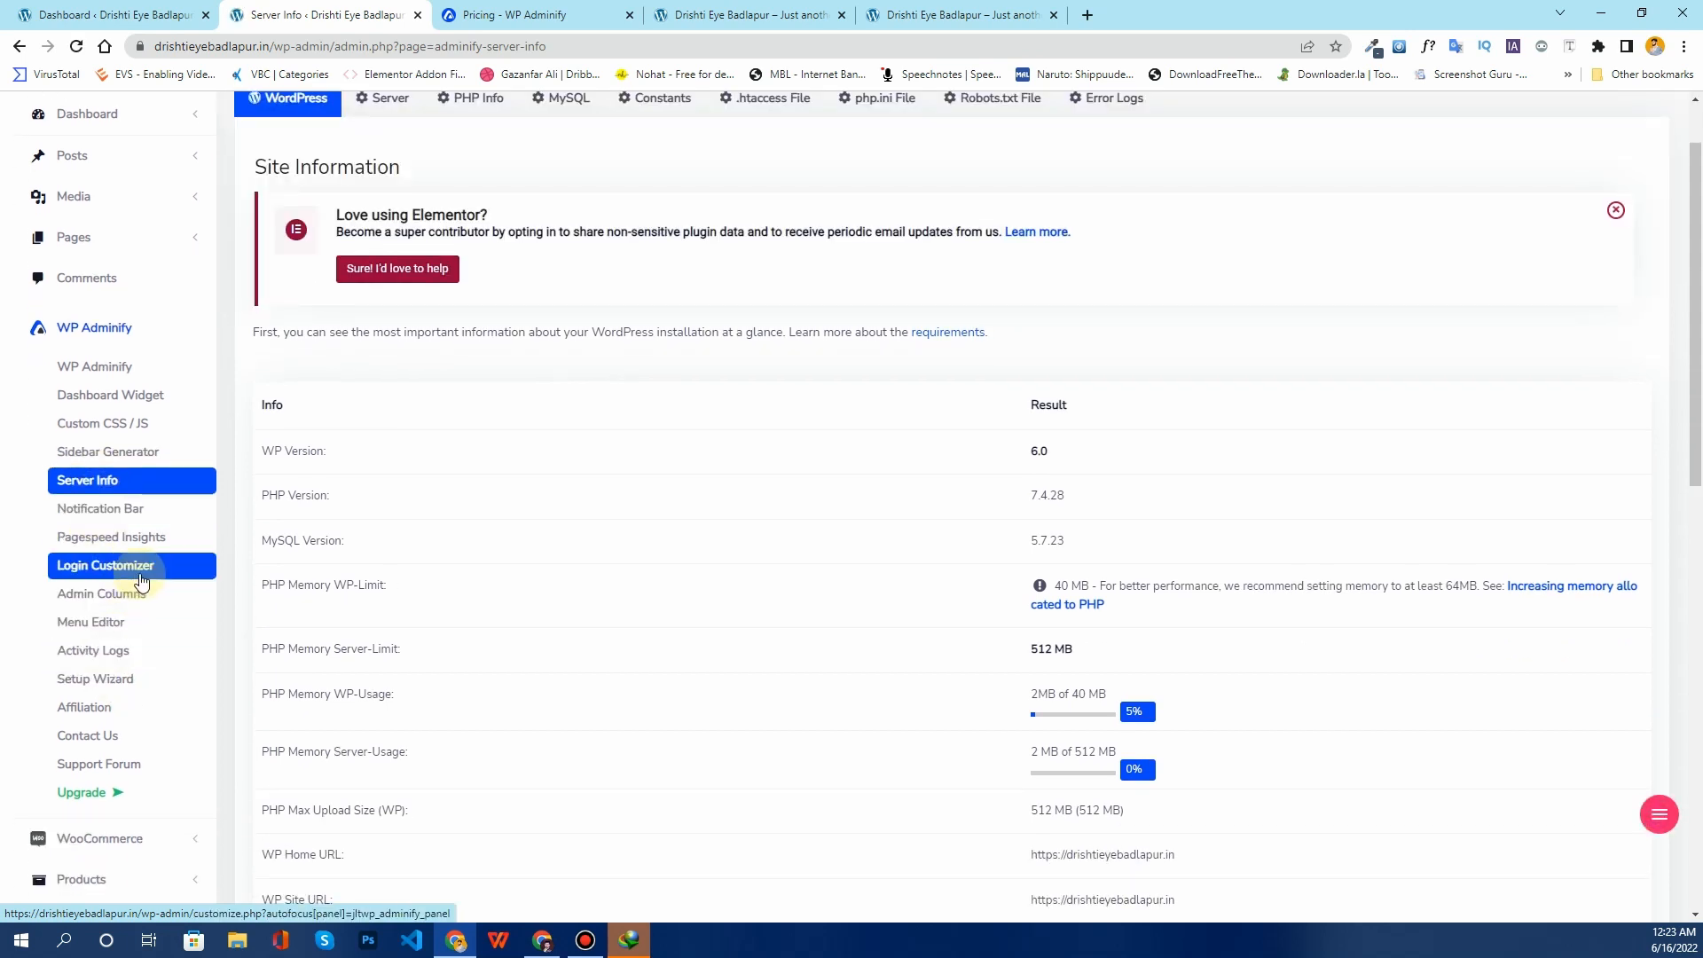
pyautogui.click(147, 631)
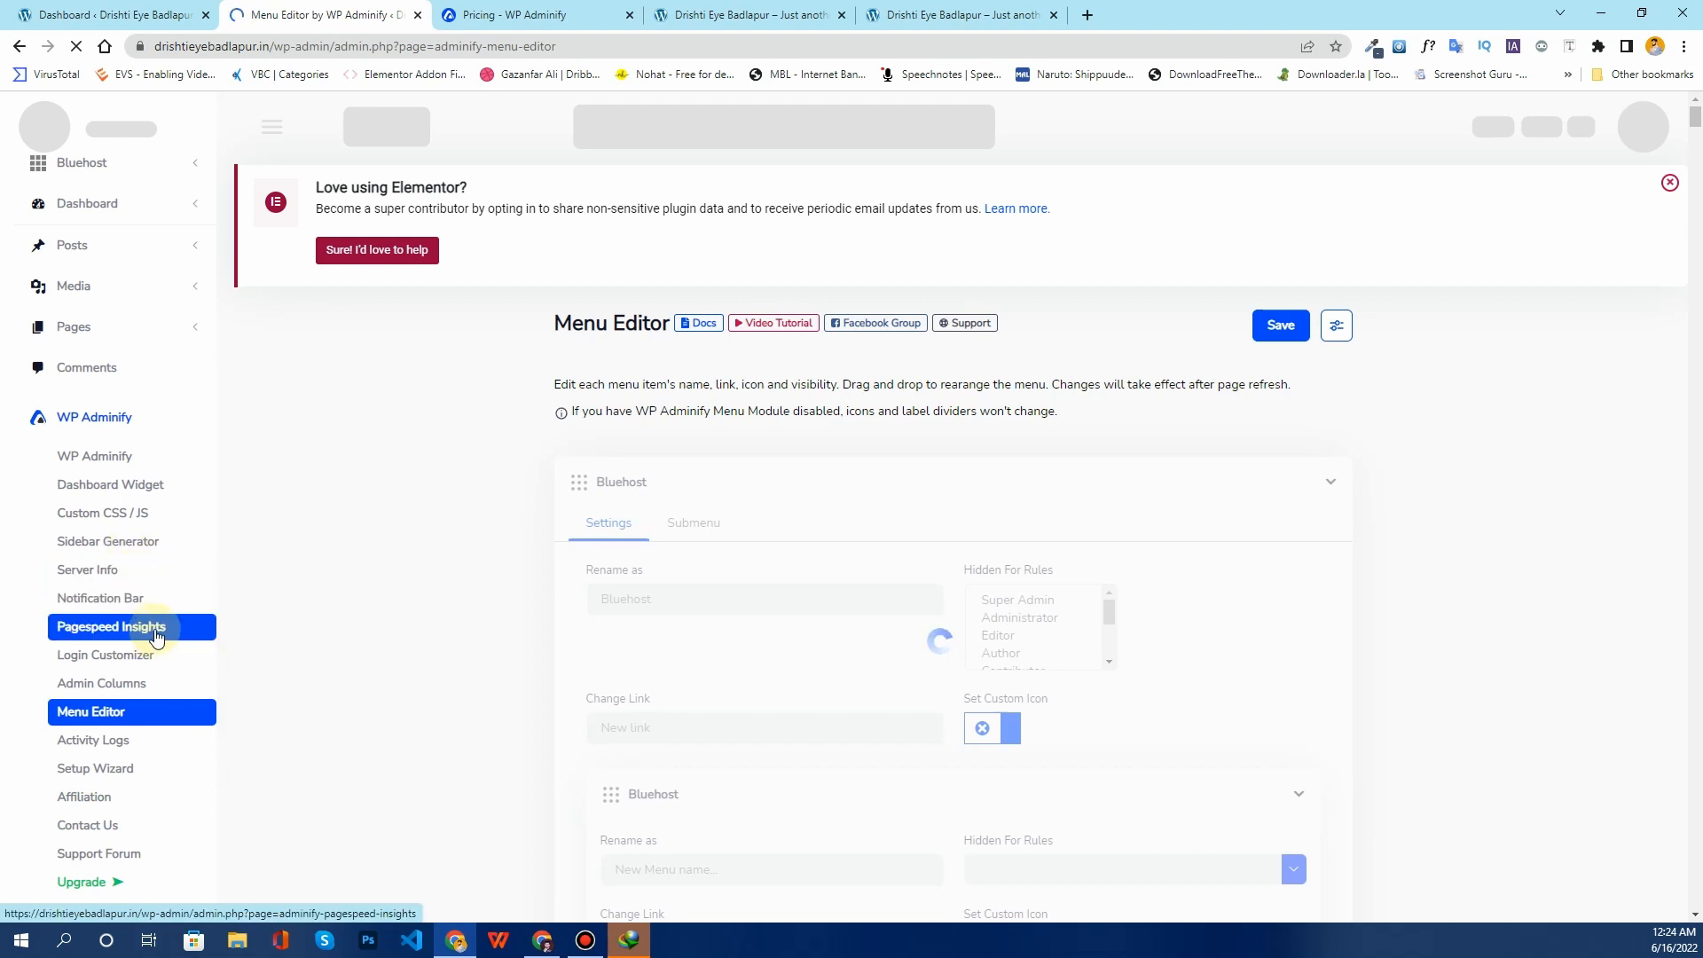
pyautogui.click(125, 624)
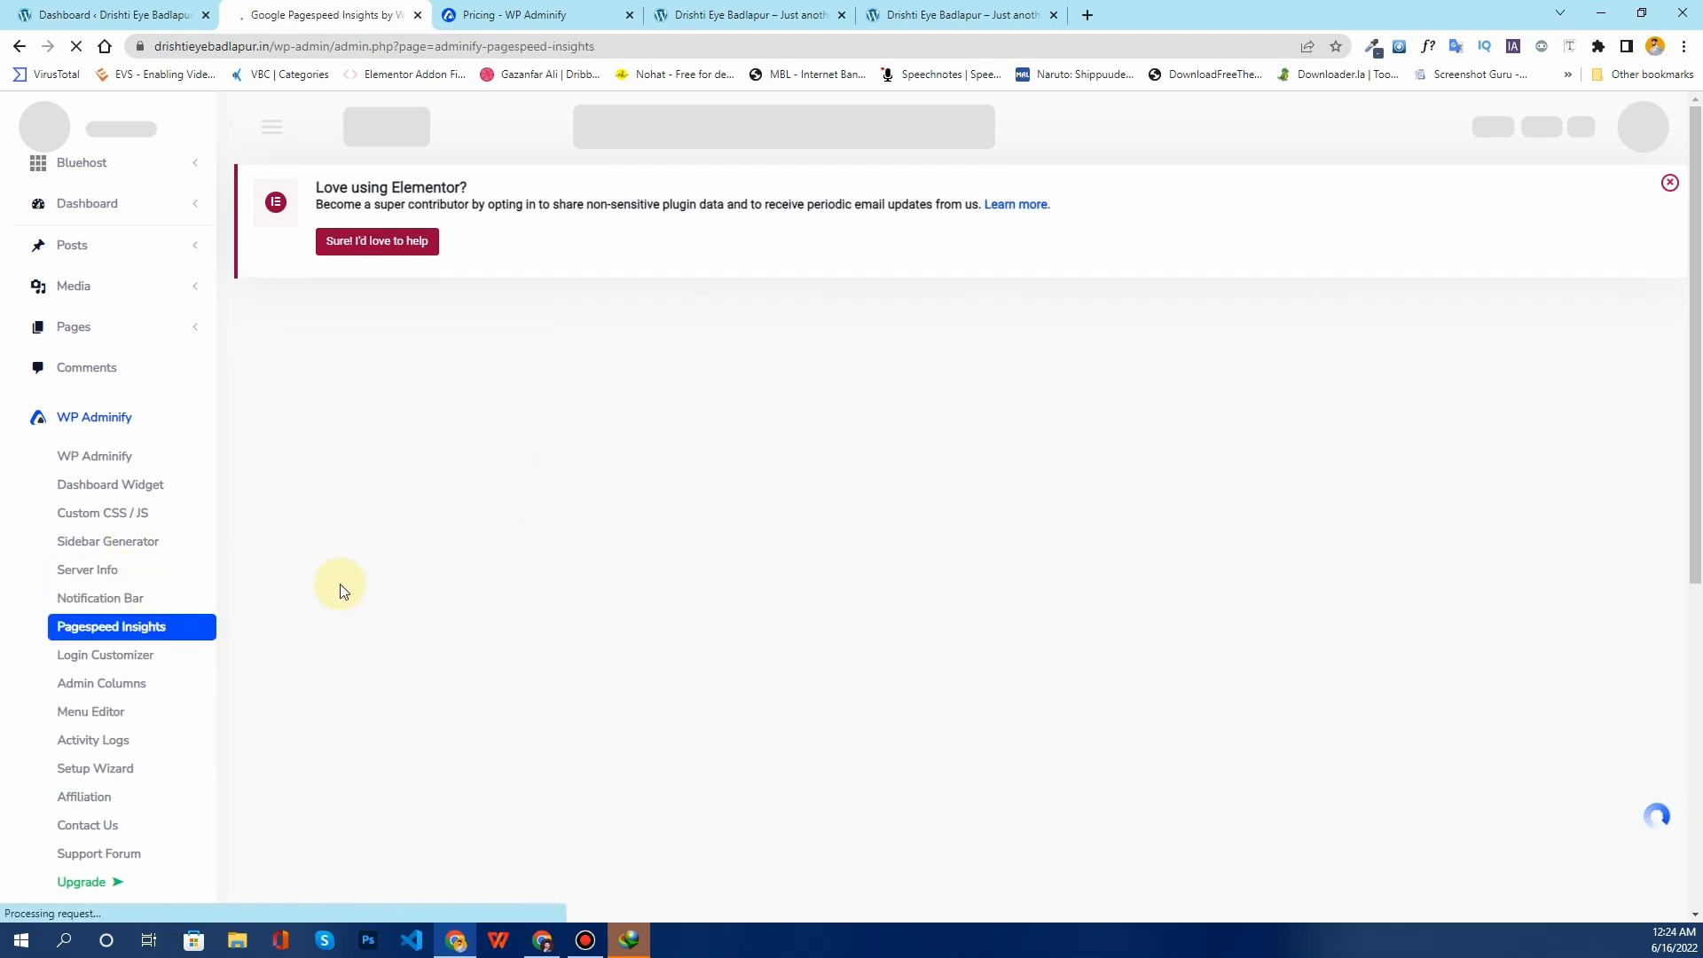
pyautogui.scroll(-4, 344, 591)
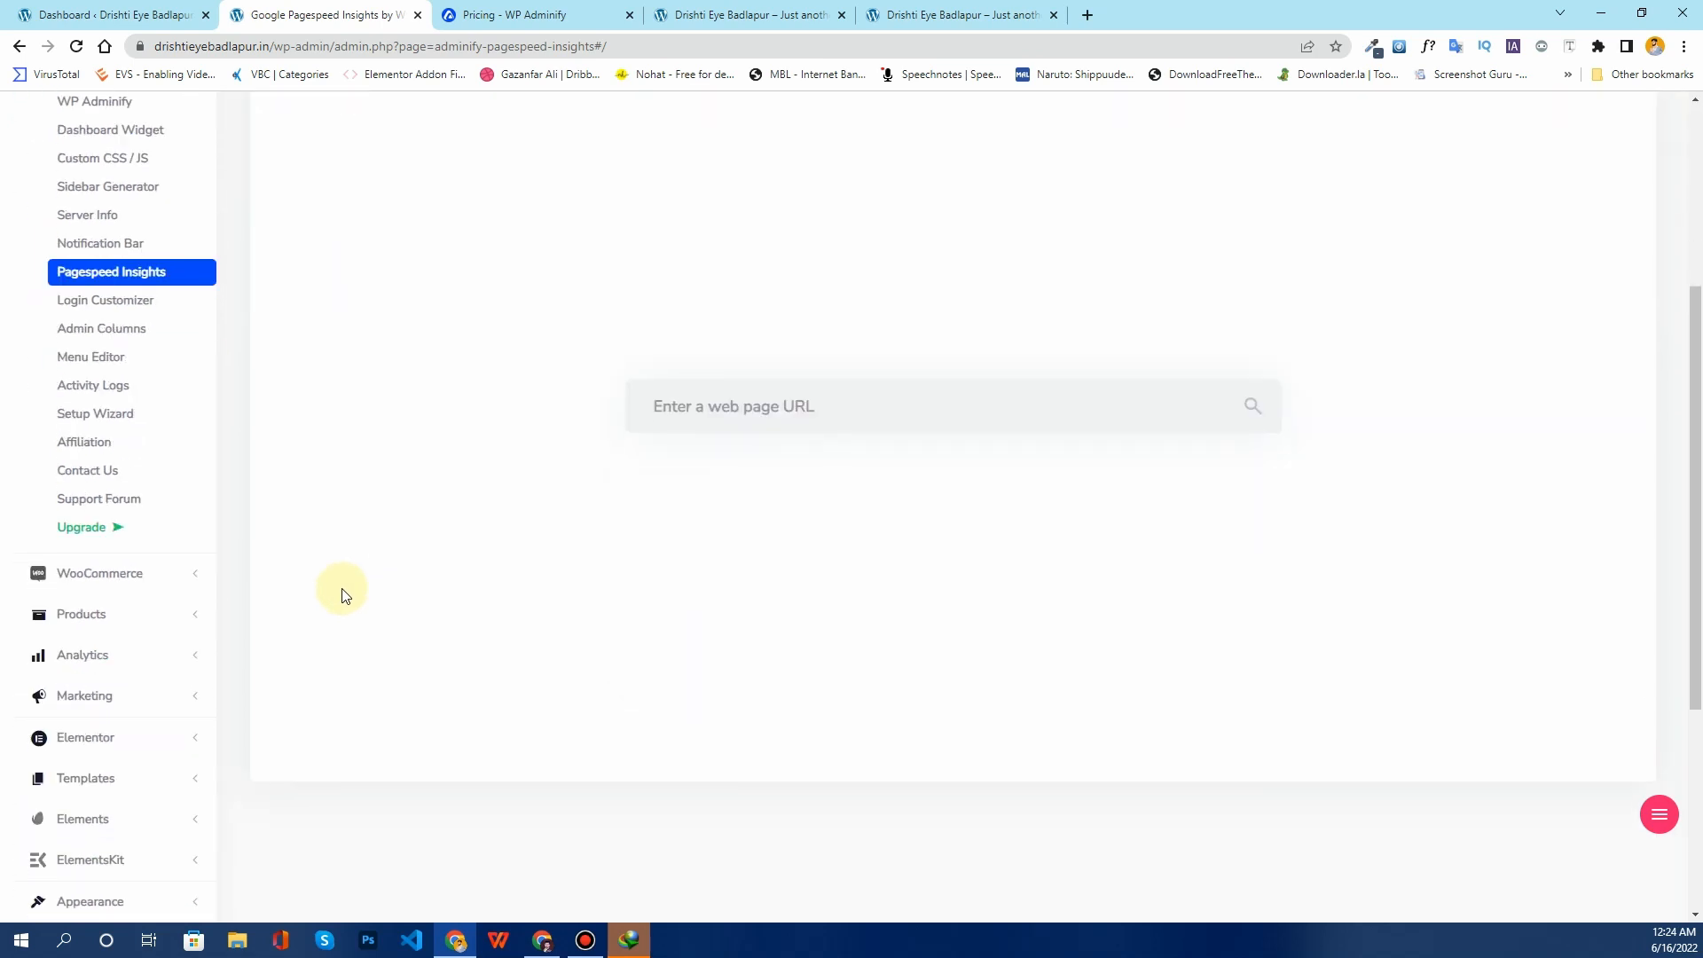
pyautogui.scroll(3, 344, 592)
pyautogui.click(439, 272)
pyautogui.click(380, 282)
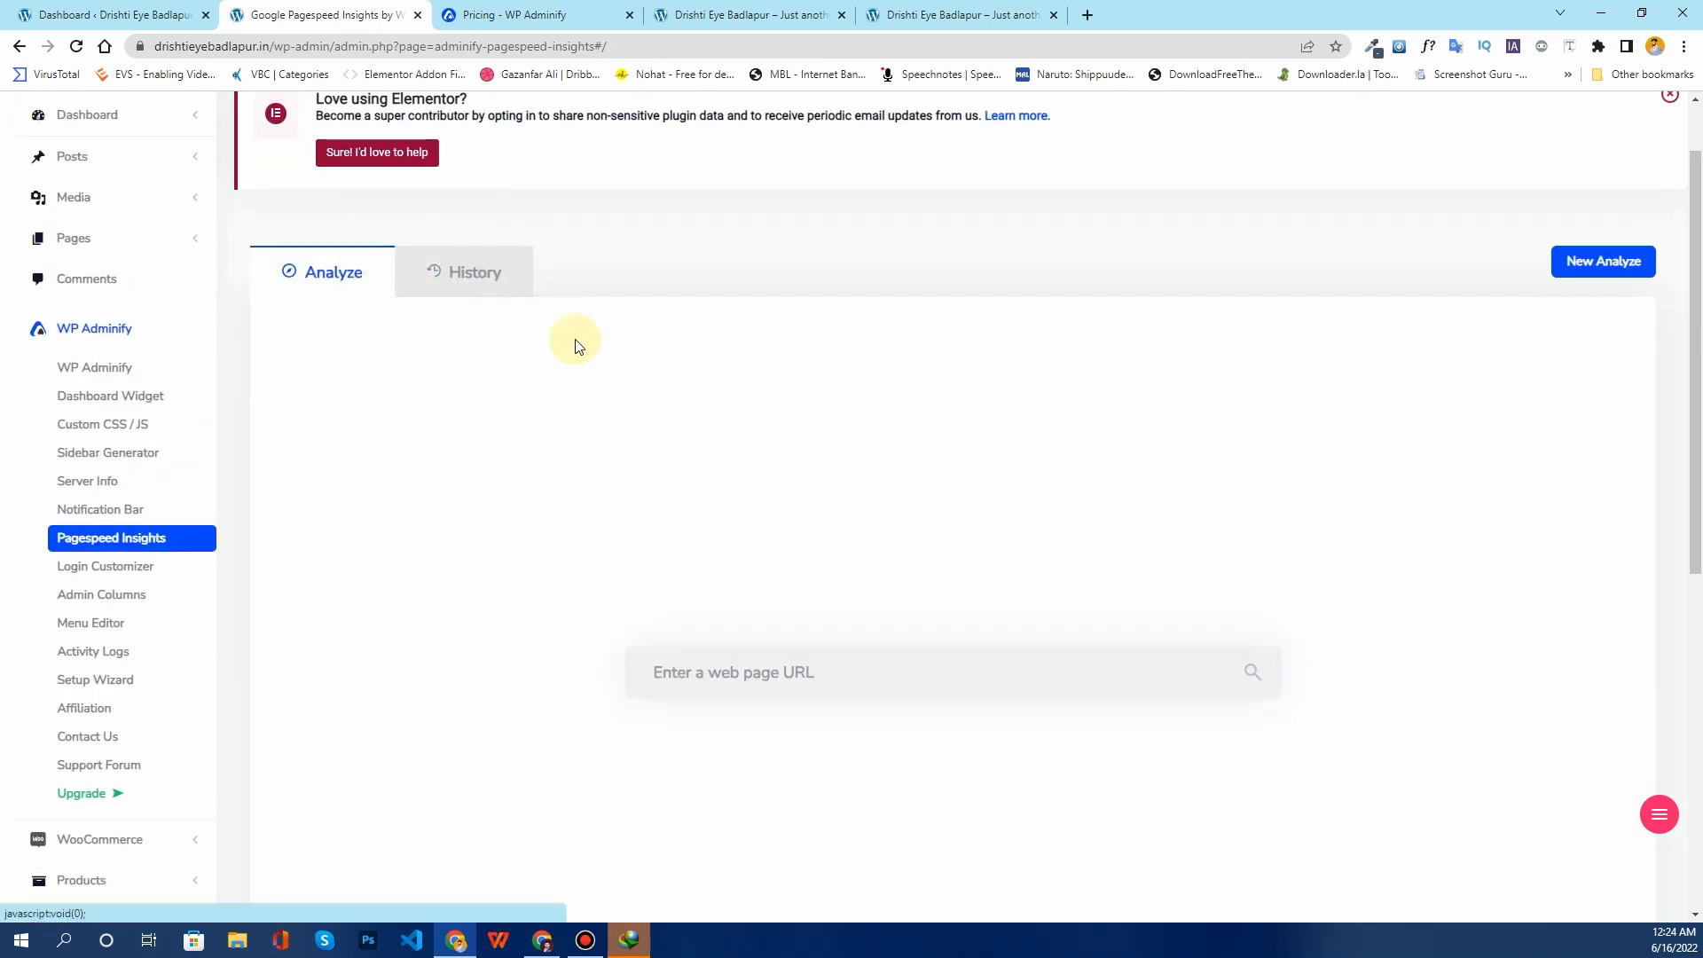
pyautogui.click(799, 681)
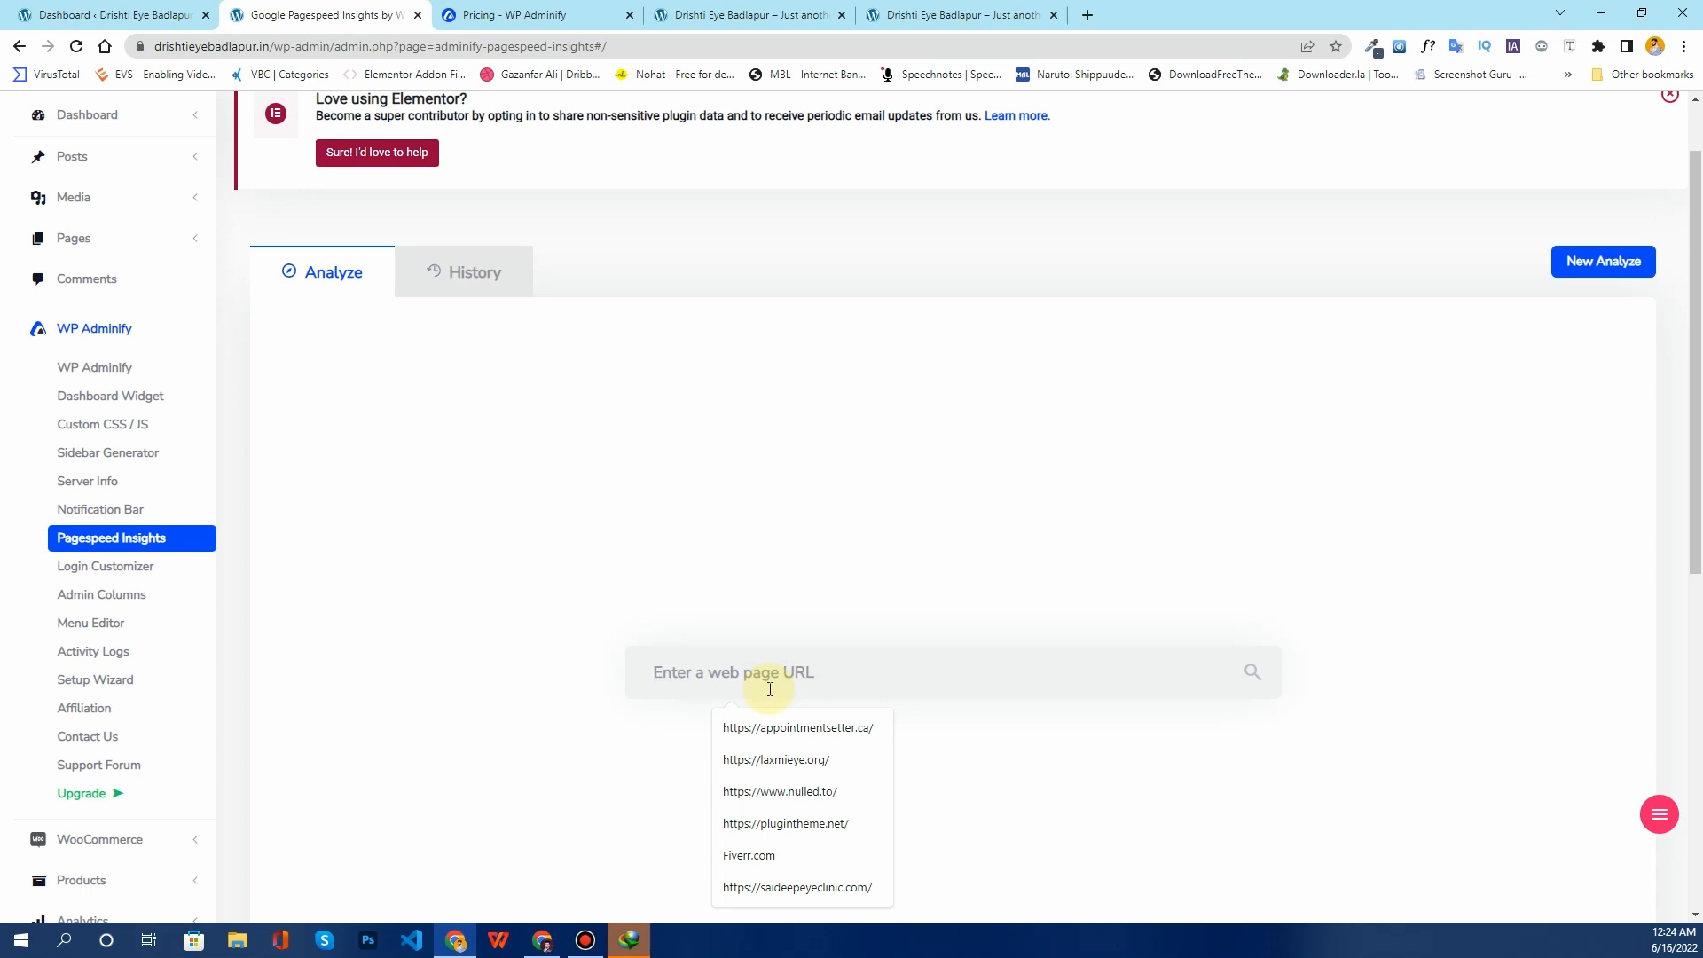
# Step: Open the Admin Columns page and view the Title column's type, label and width settings for the Post type
pyautogui.click(186, 566)
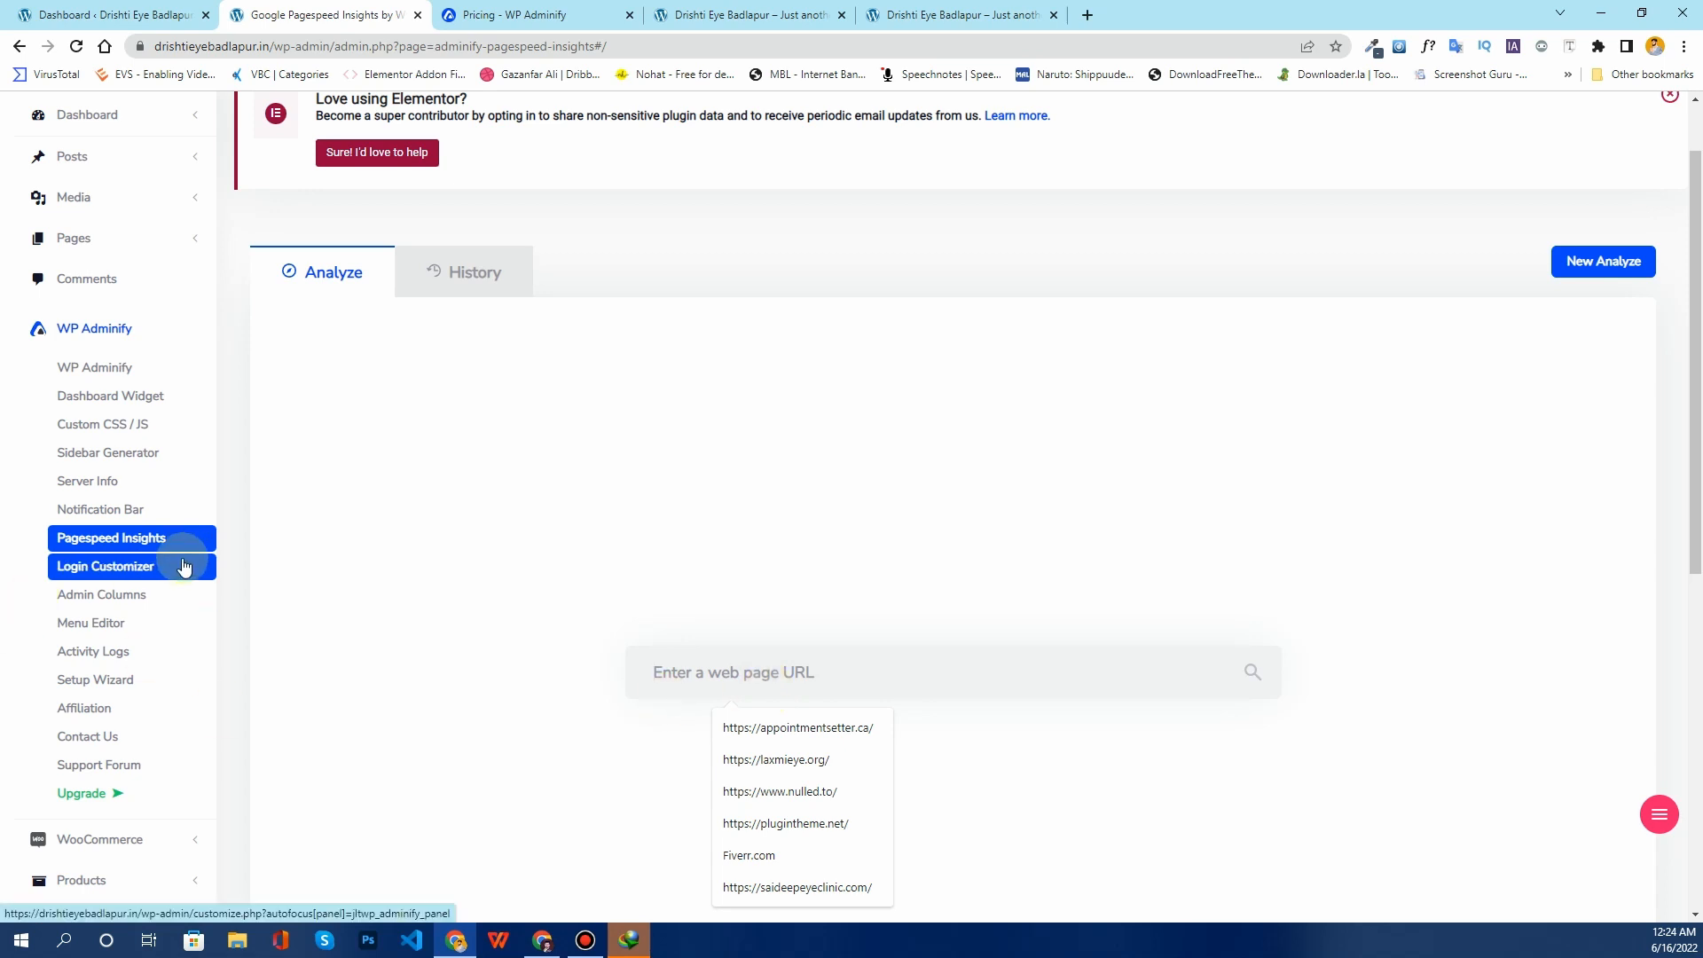
pyautogui.click(125, 603)
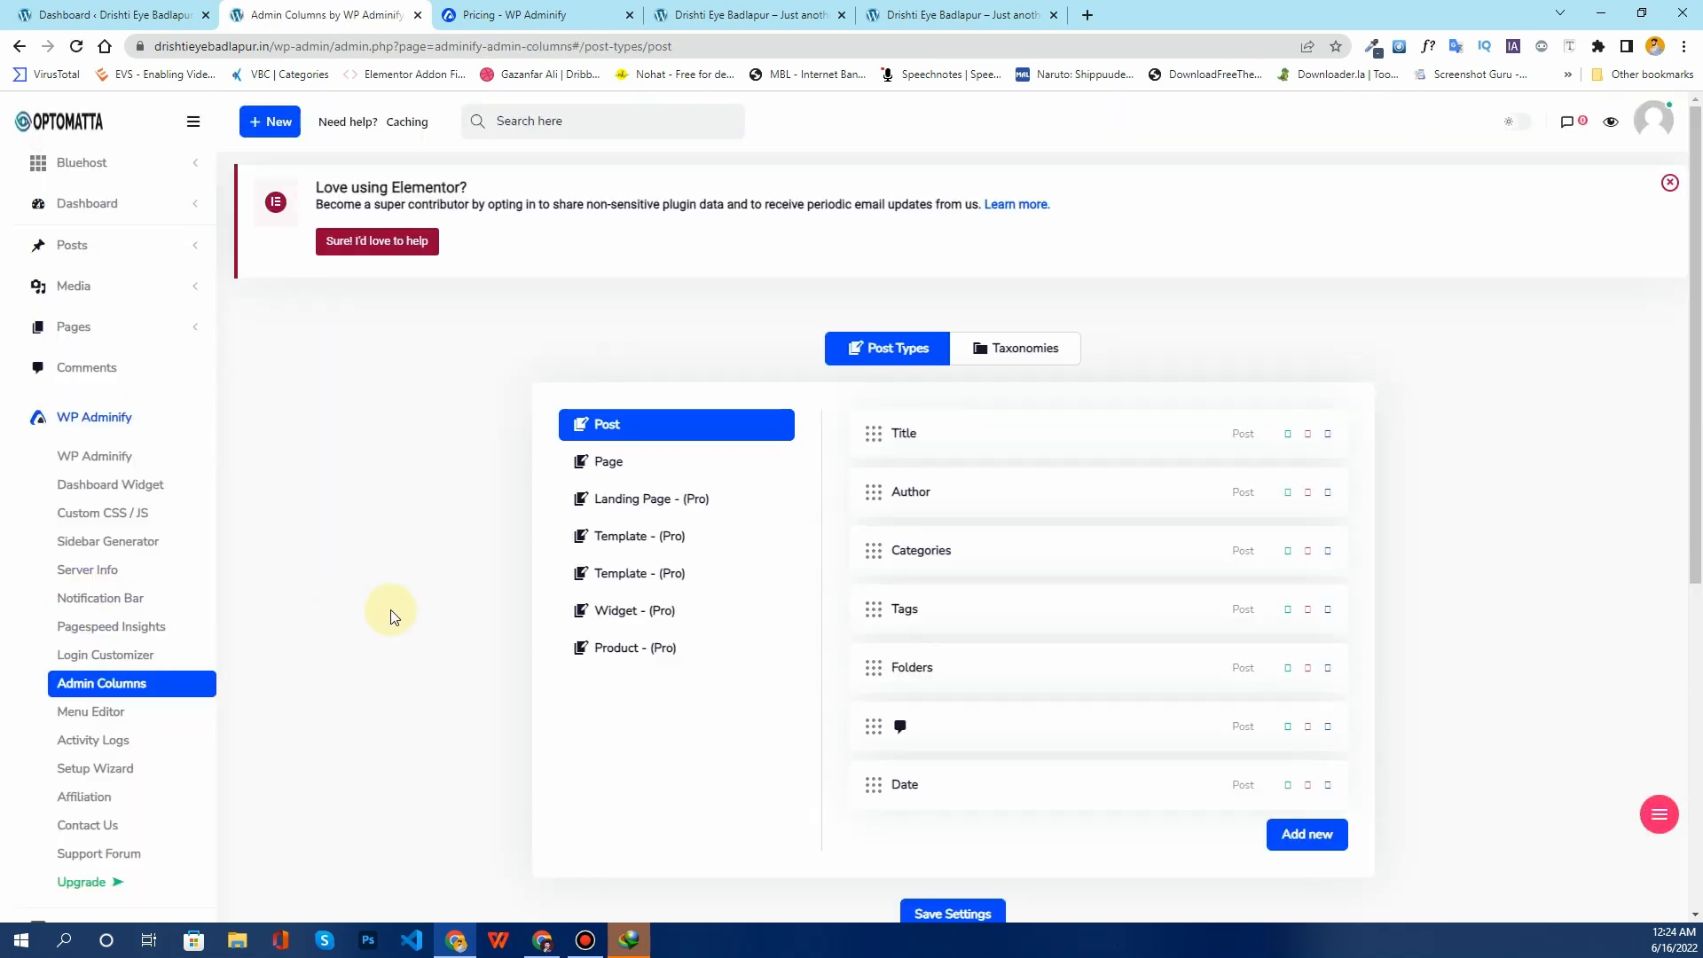
pyautogui.moveTo(983, 556)
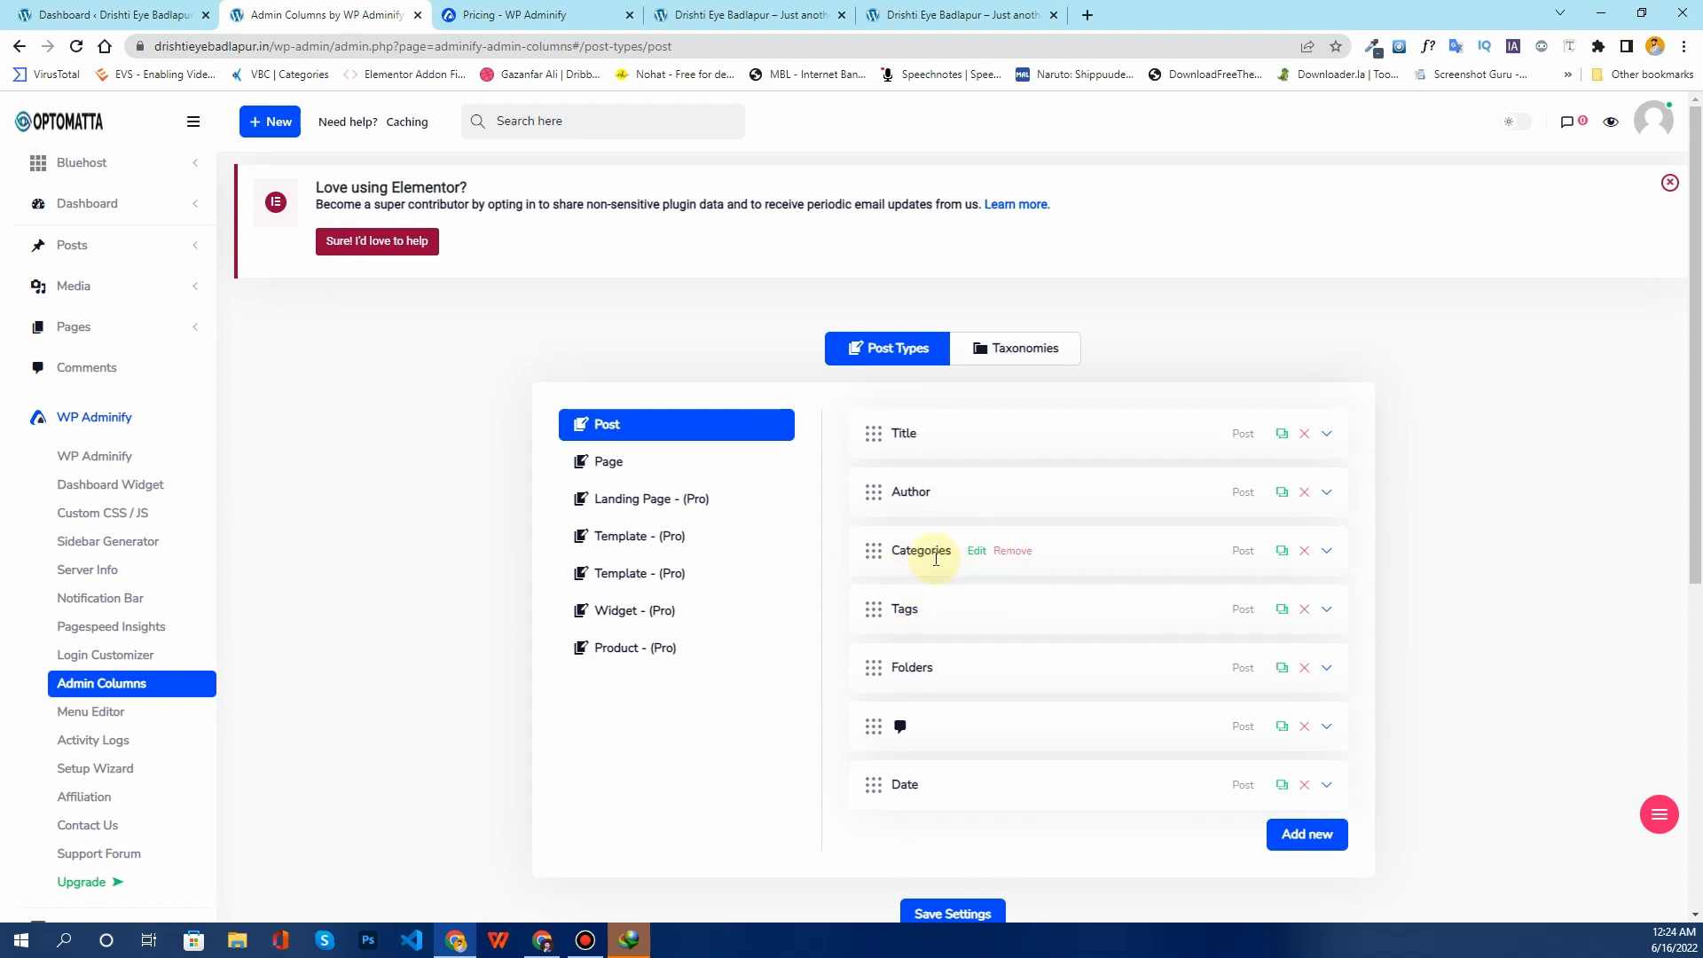
pyautogui.moveTo(872, 434)
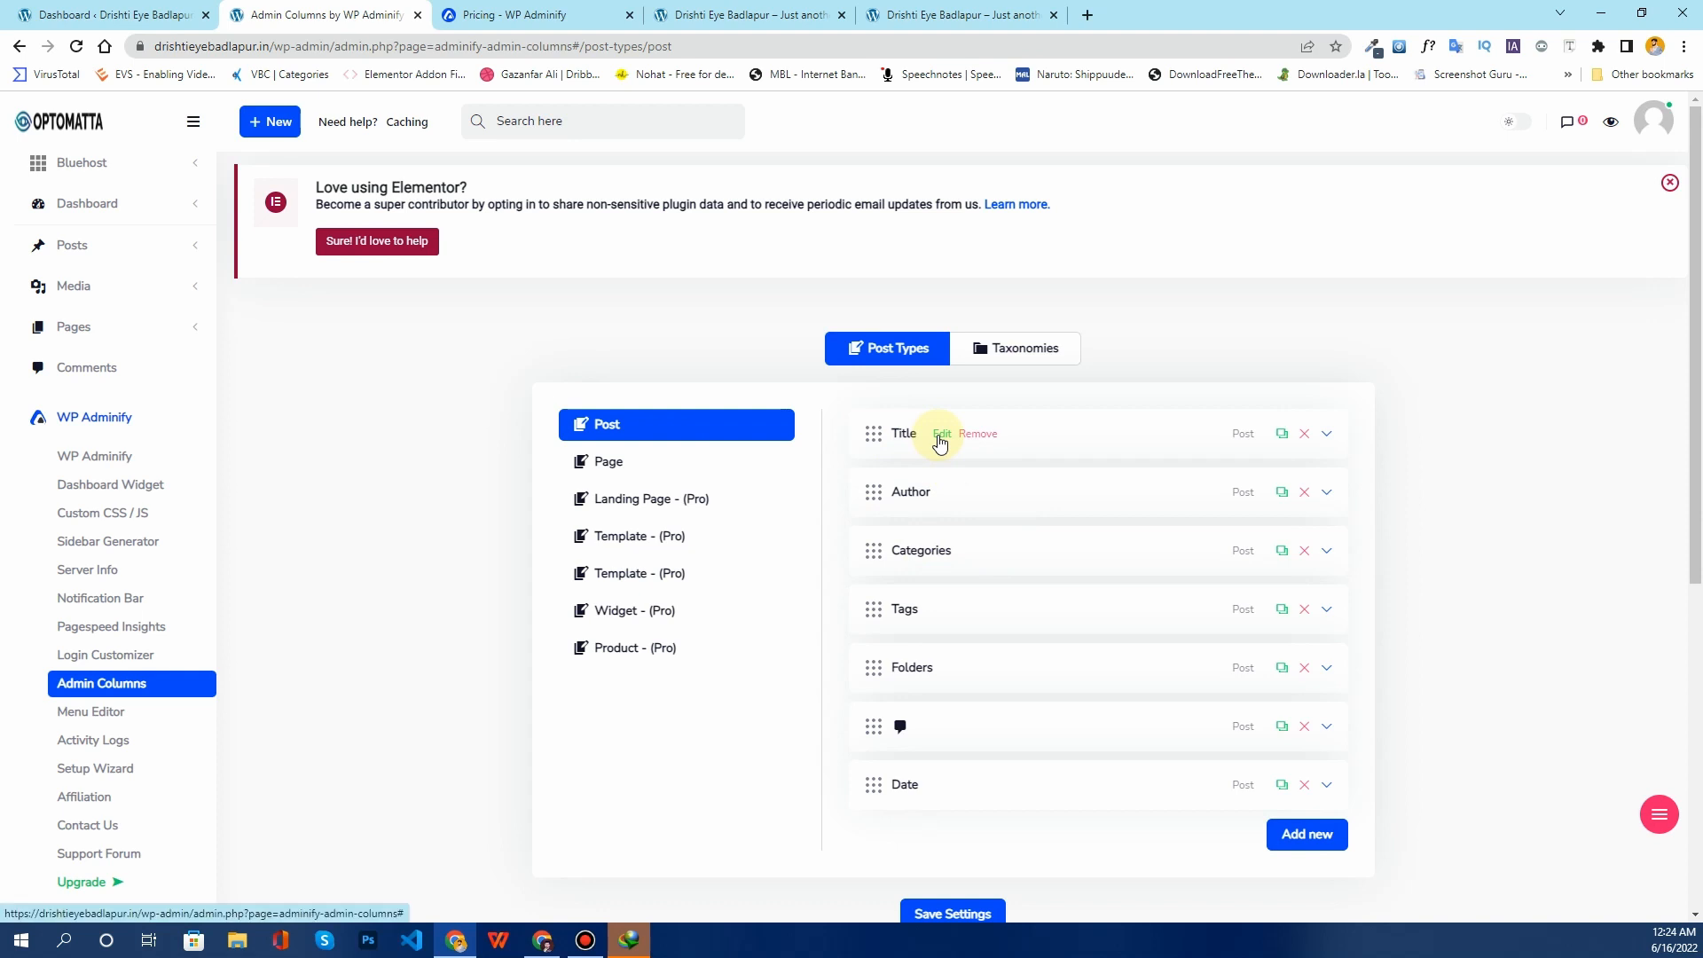
pyautogui.click(940, 438)
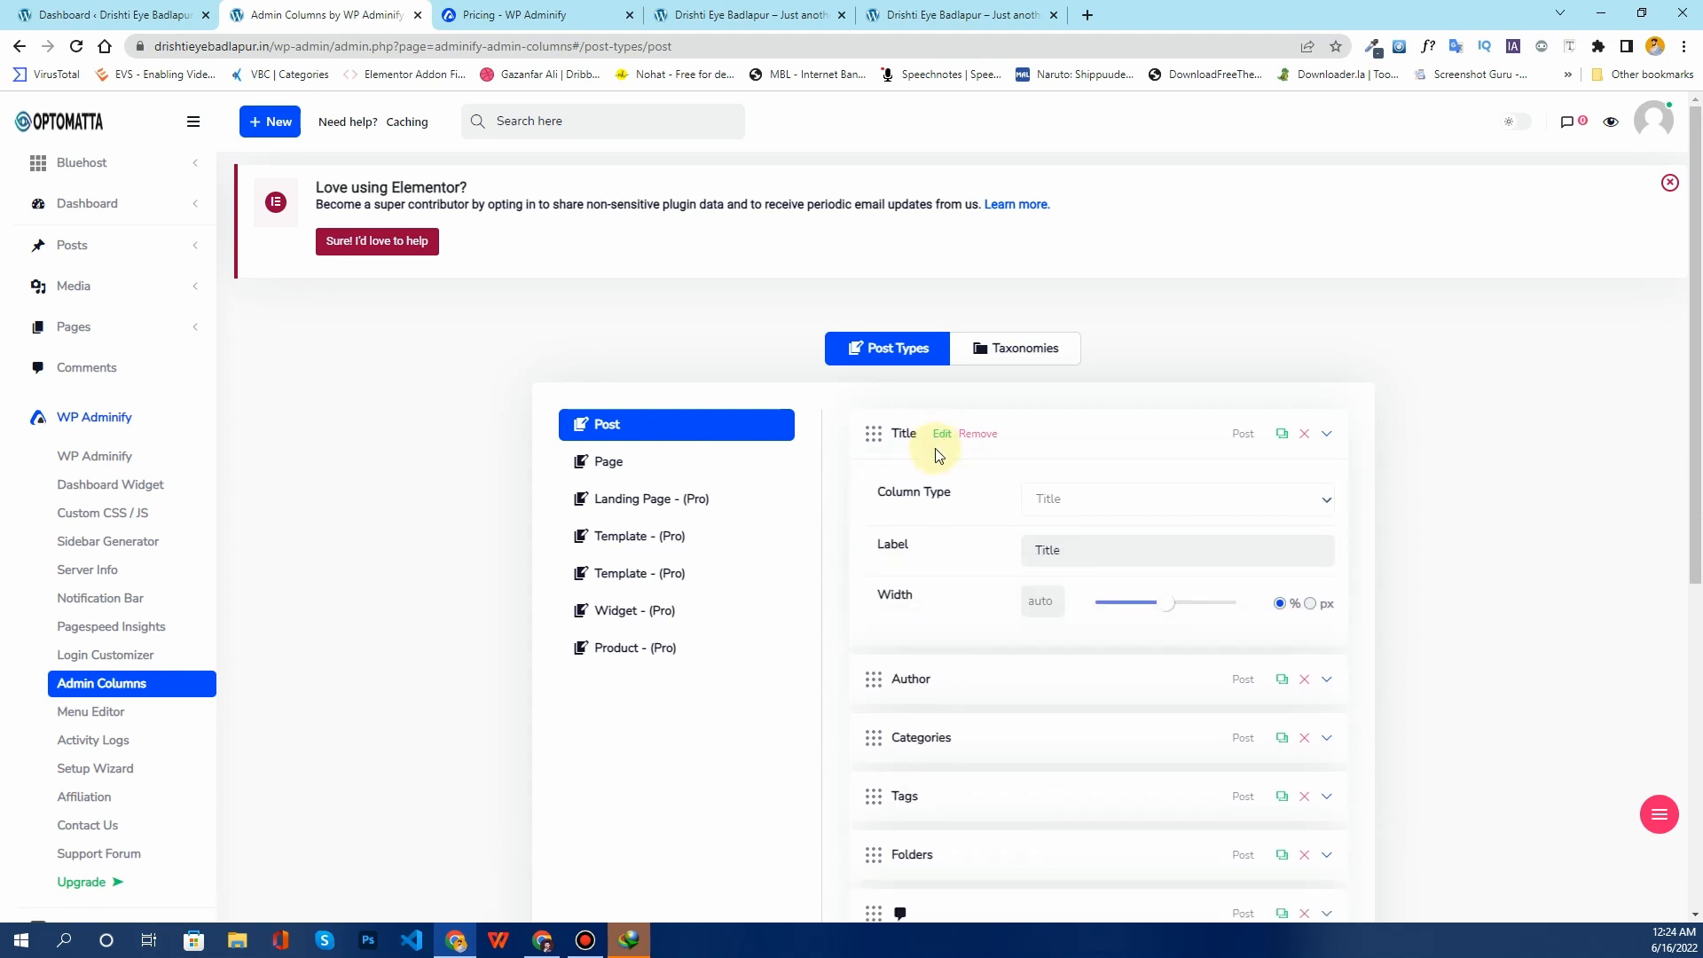
pyautogui.click(1079, 542)
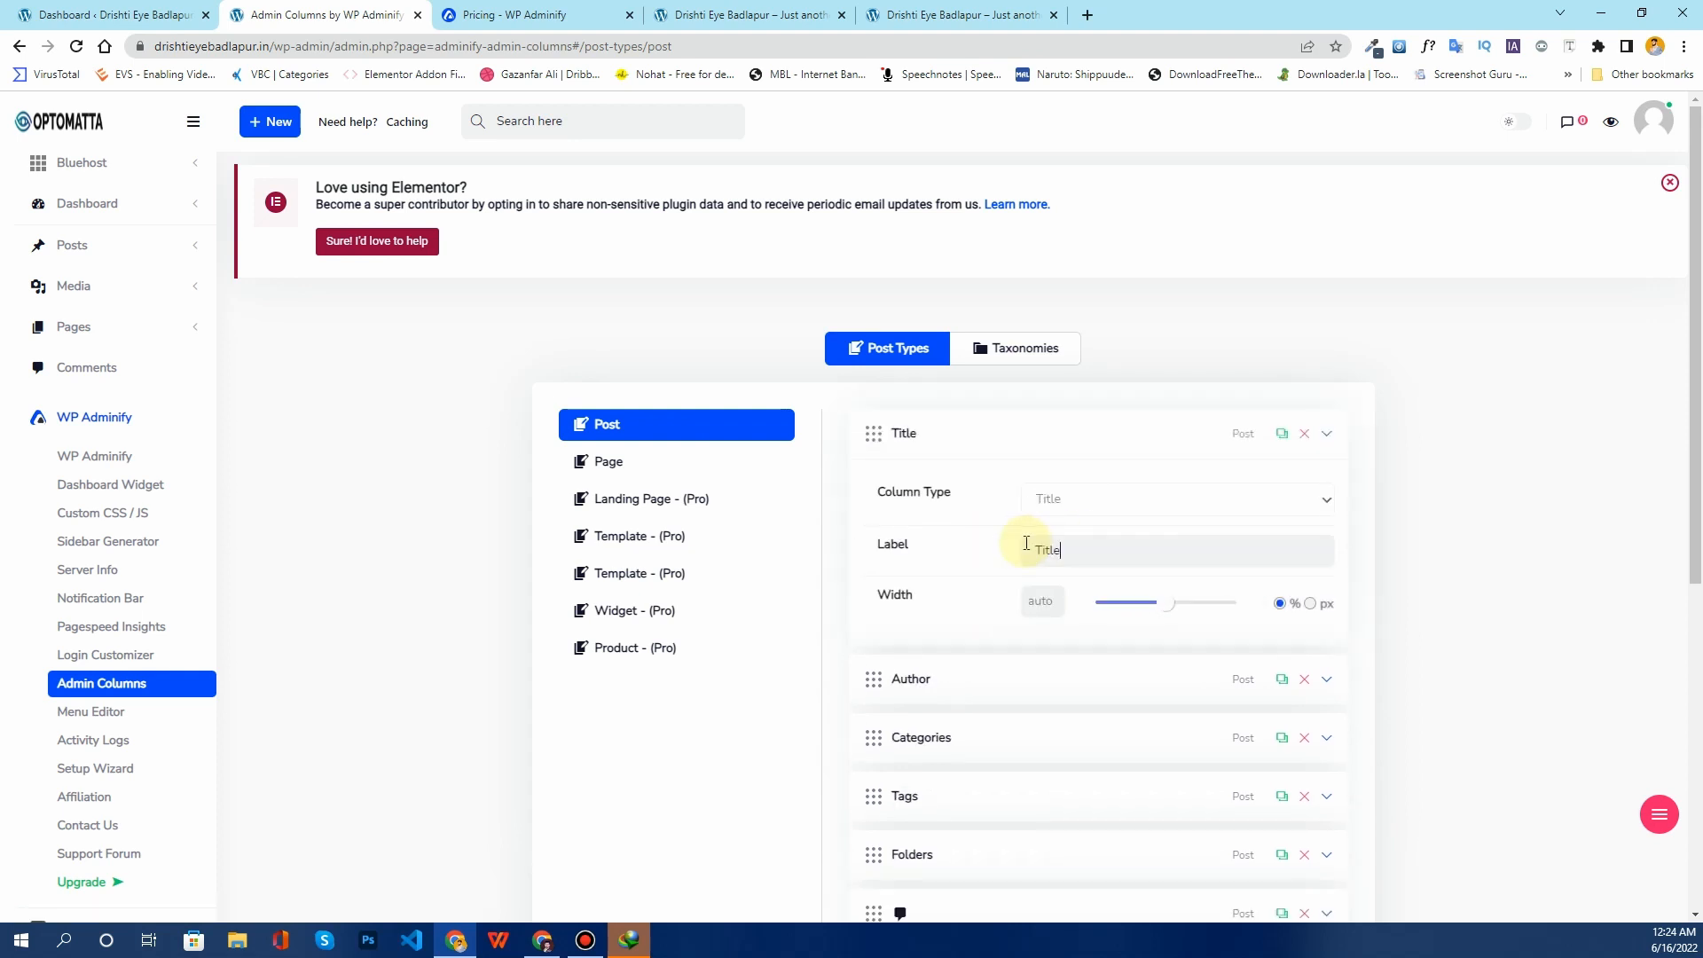
pyautogui.scroll(-2, 975, 593)
pyautogui.moveTo(1241, 562)
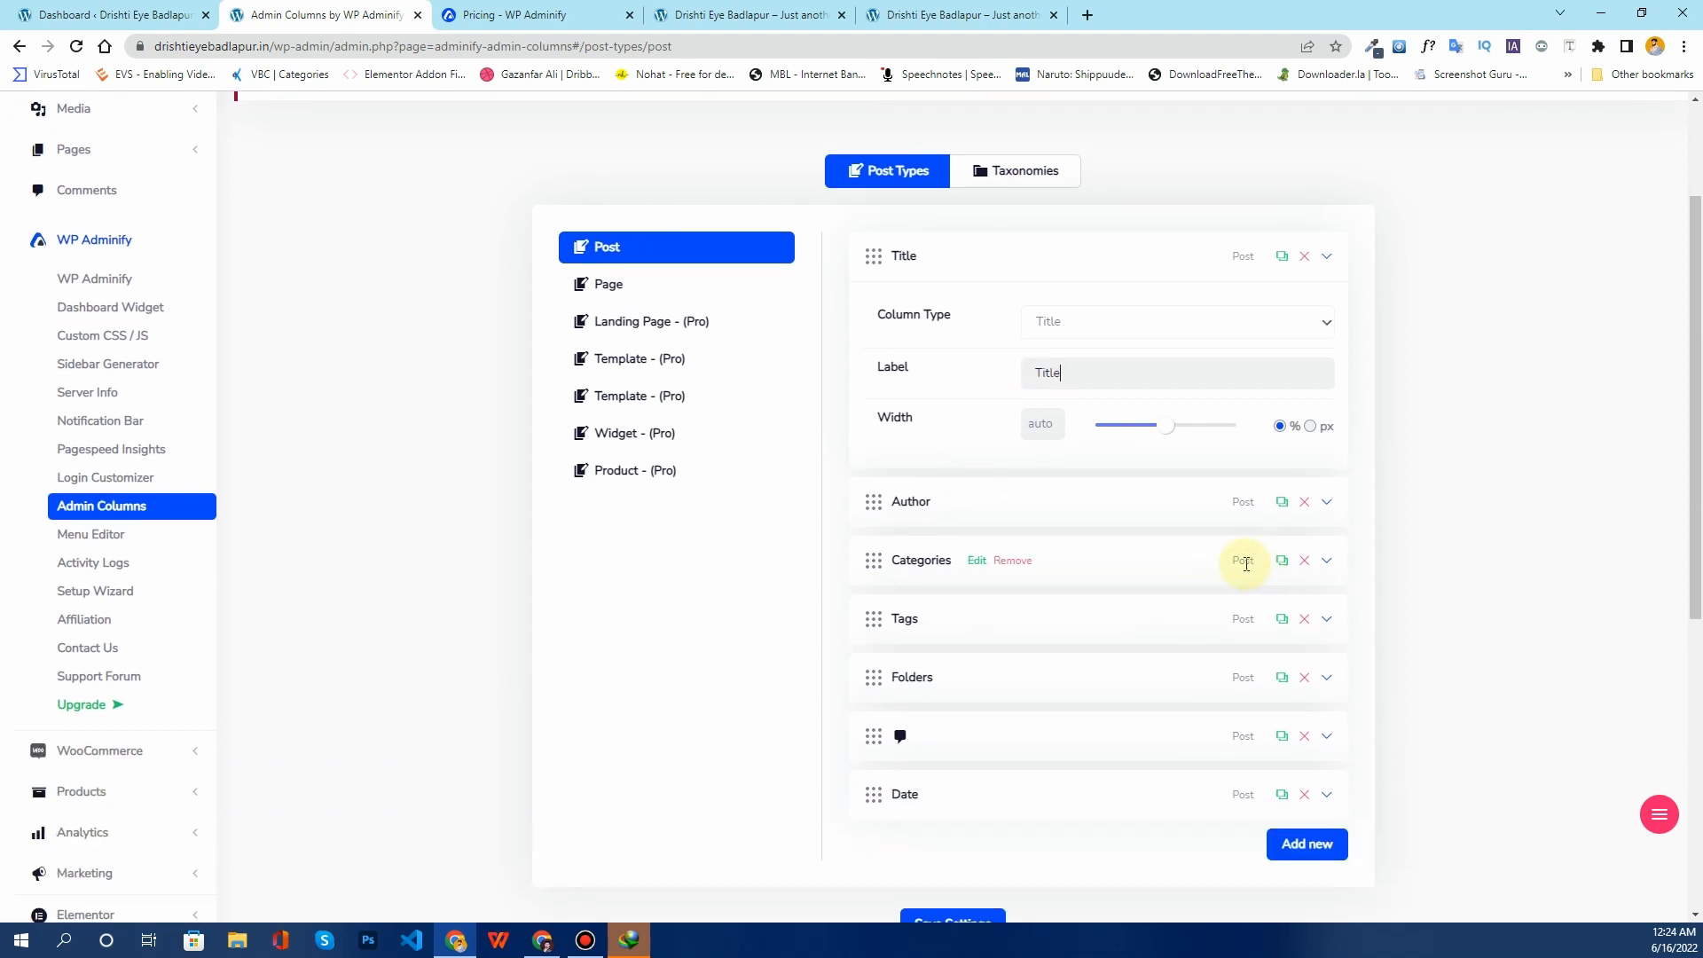
# Step: Change the Categories column's label to "Post Categories" and collapse its settings
pyautogui.click(977, 562)
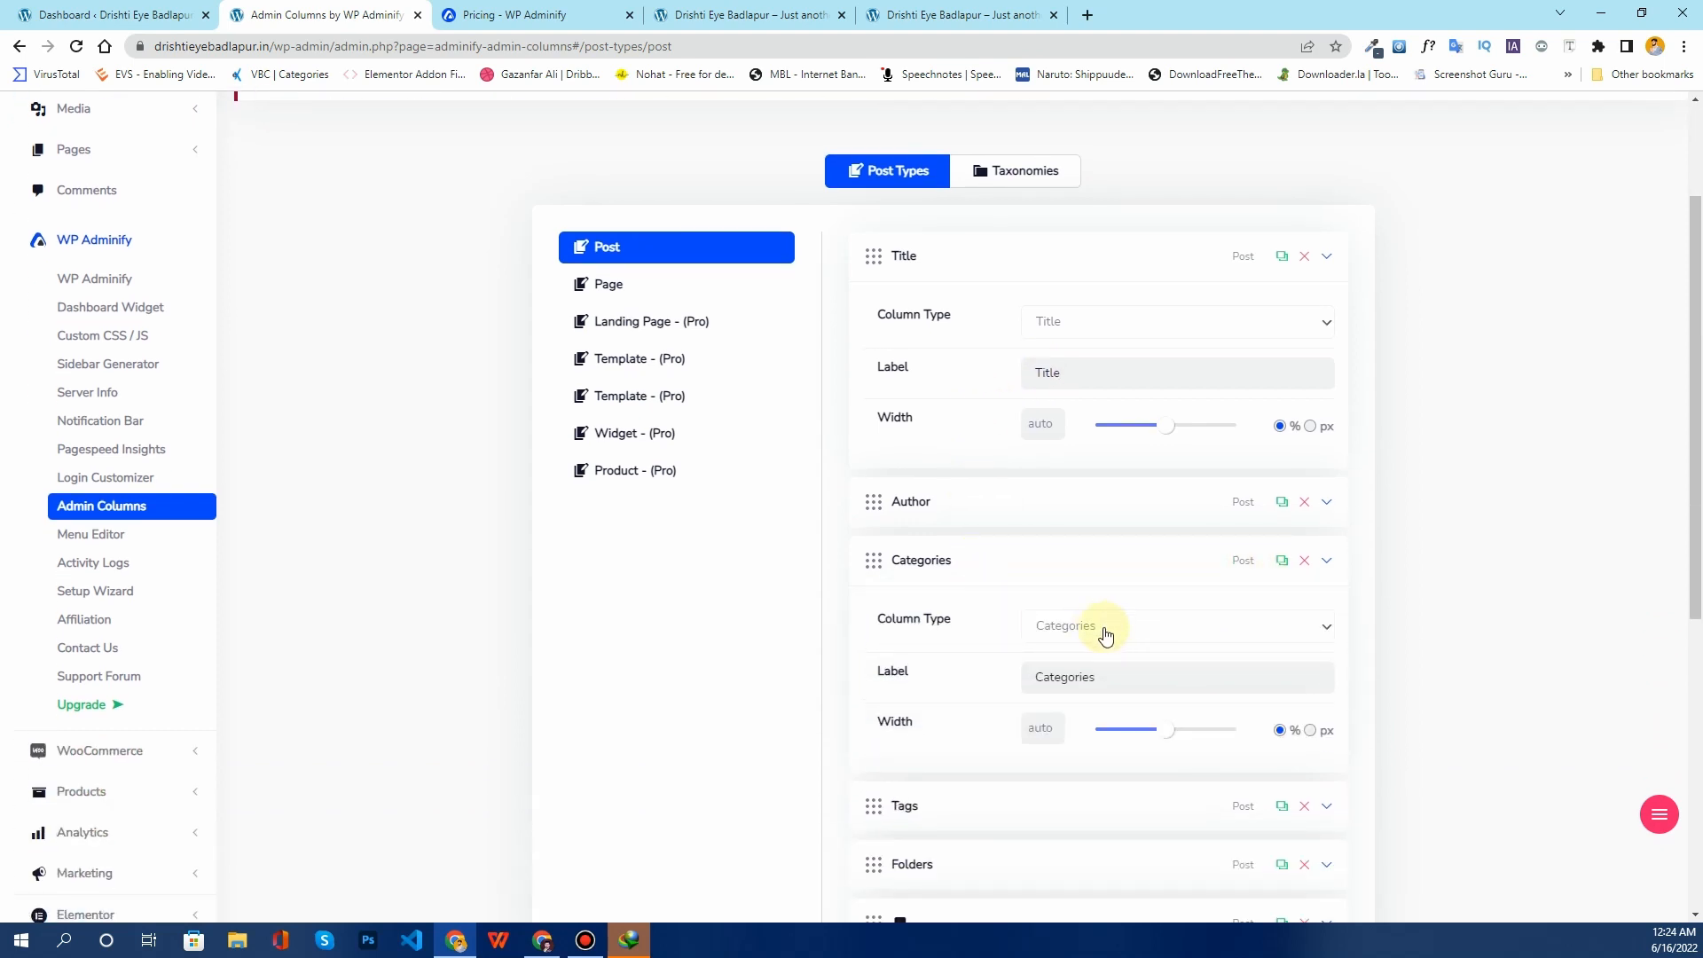
pyautogui.write('Post')
pyautogui.moveTo(1254, 562)
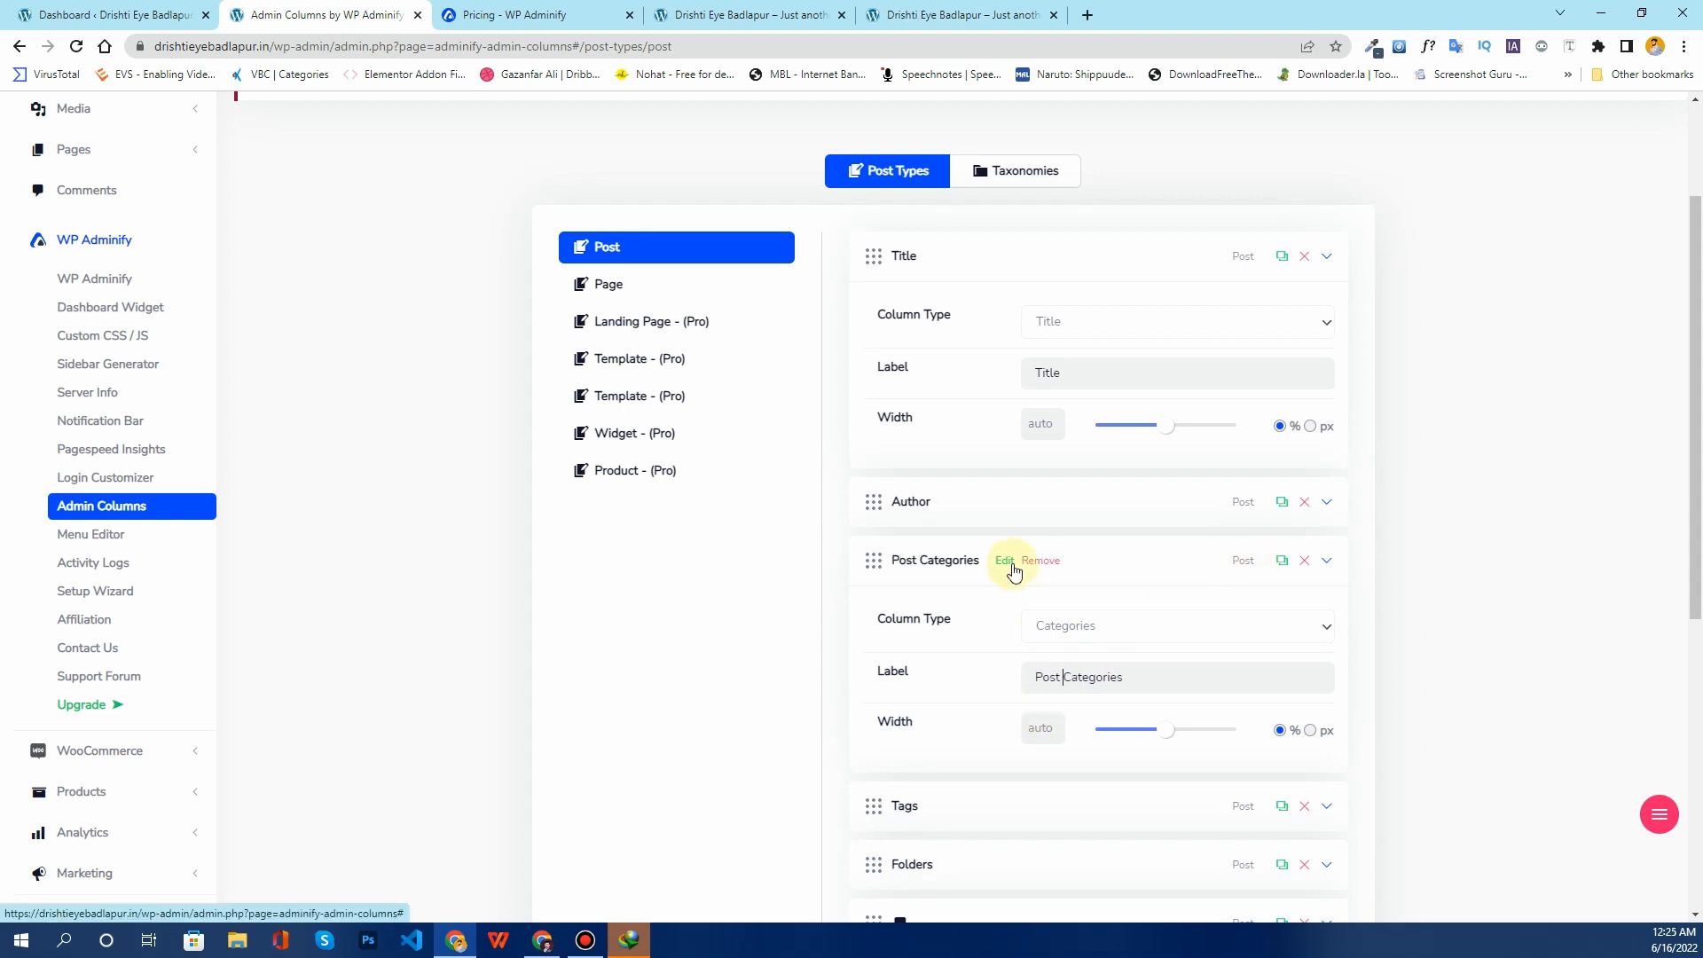
pyautogui.click(1327, 563)
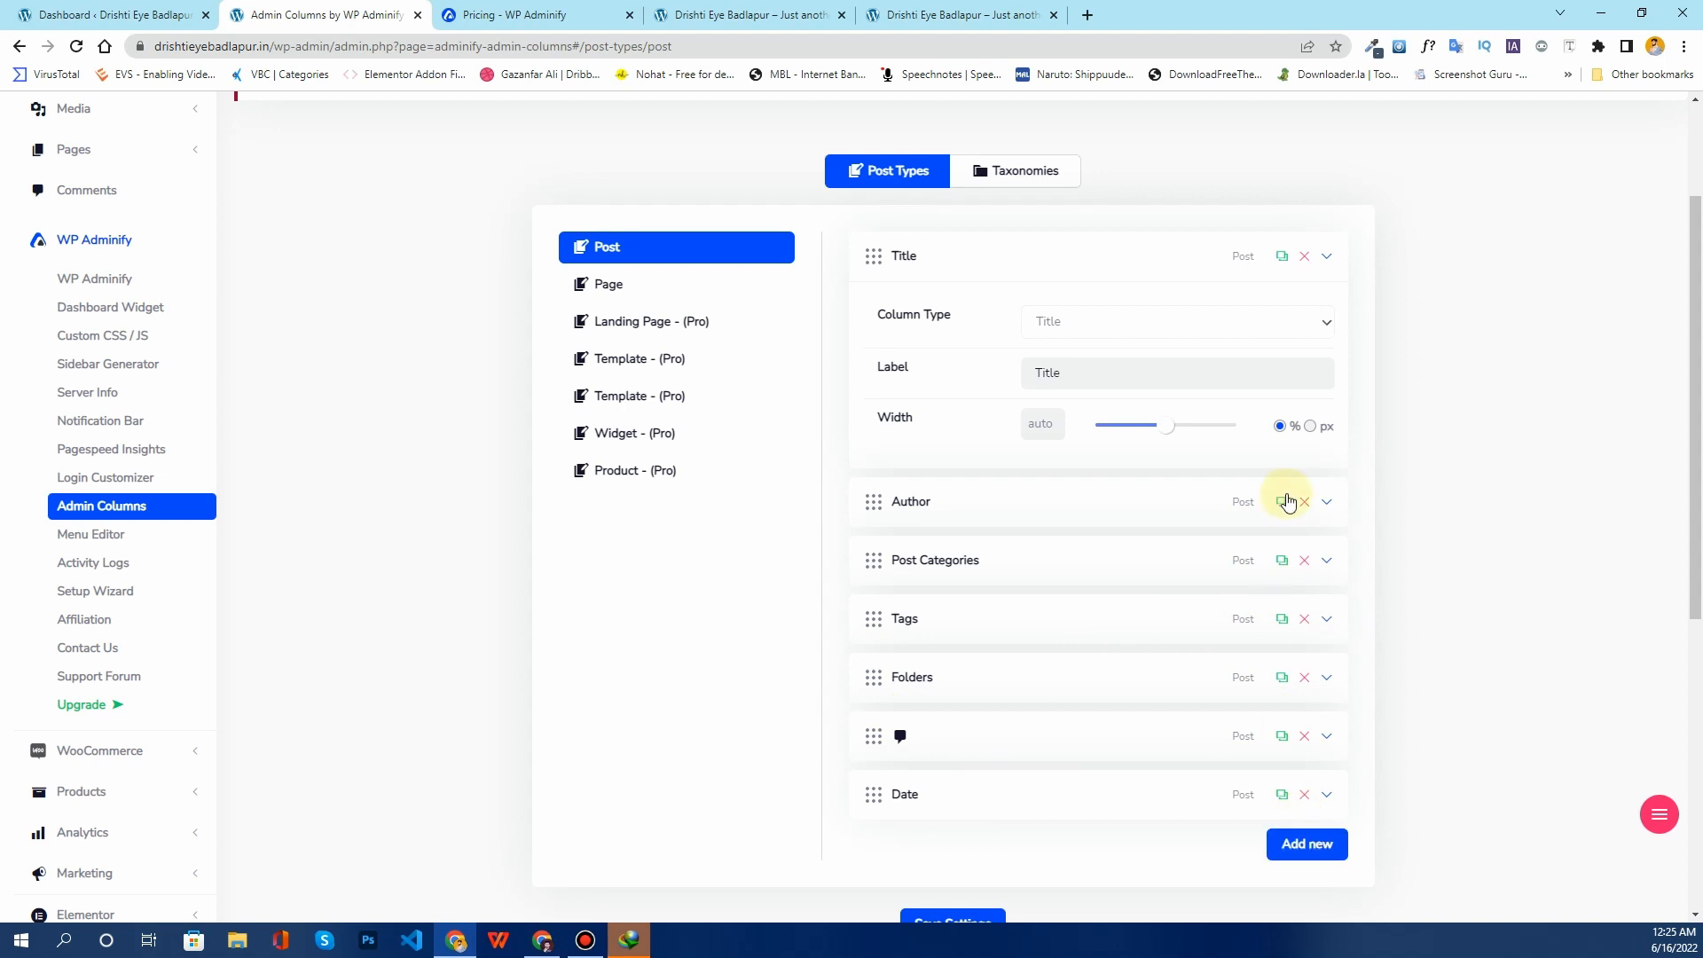
# Step: Reopen the Post Categories column, restore its label to "Categories" and collapse its settings
pyautogui.click(1326, 560)
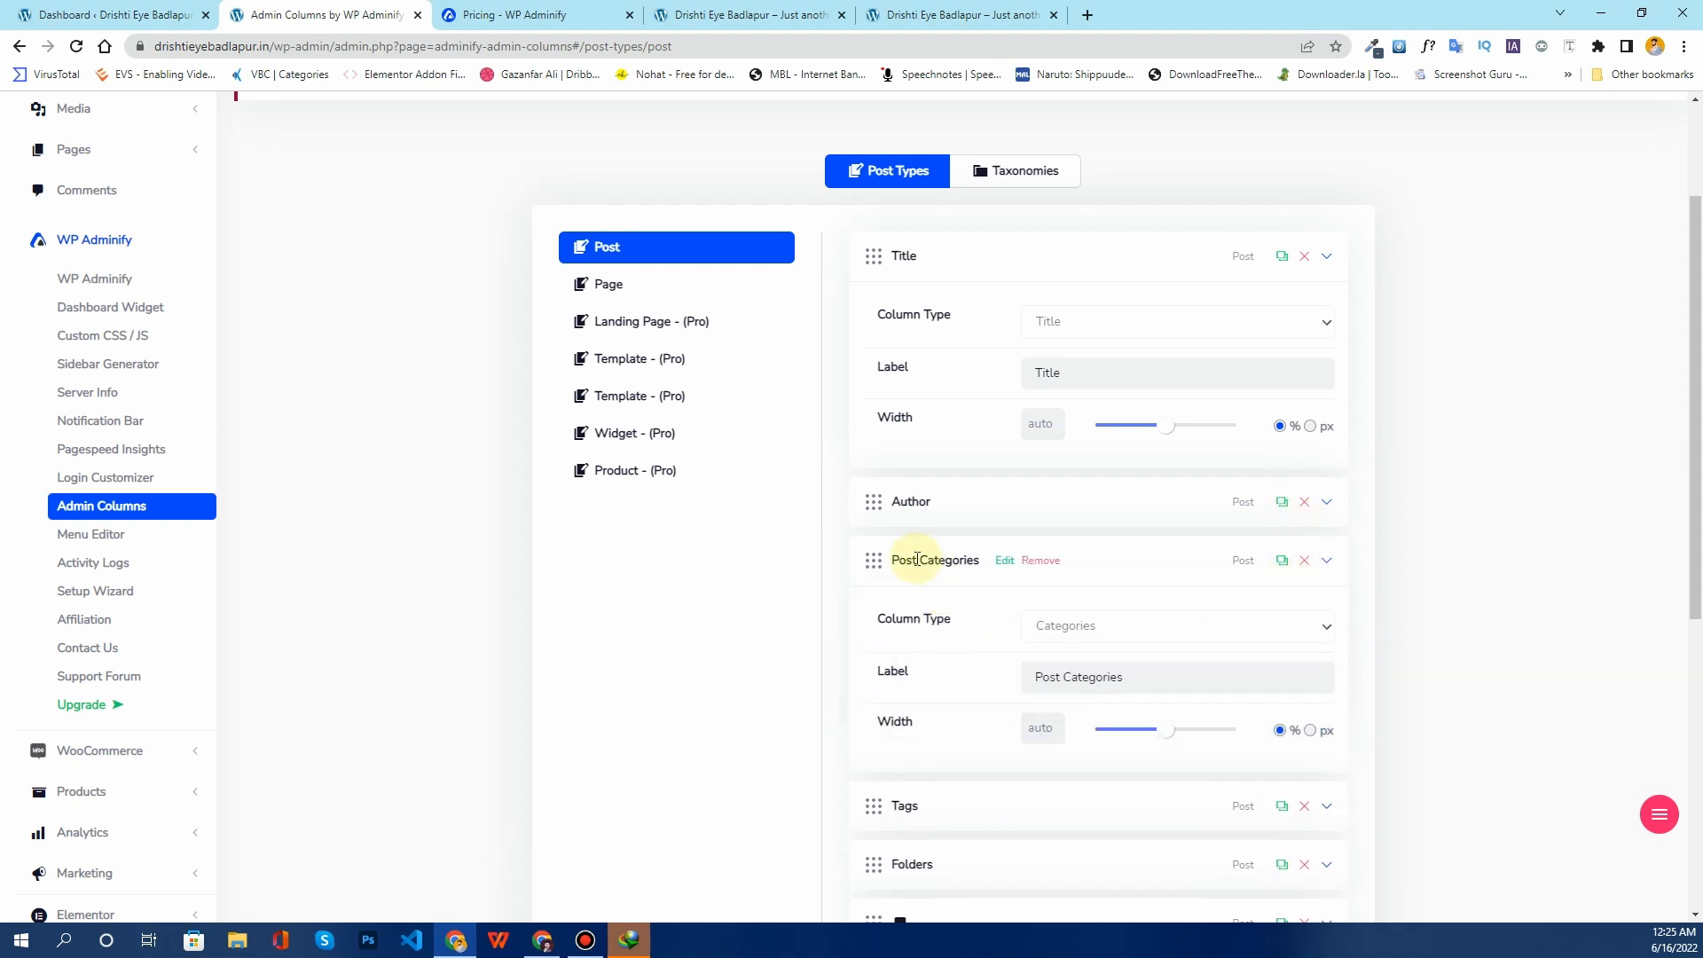
pyautogui.click(1053, 676)
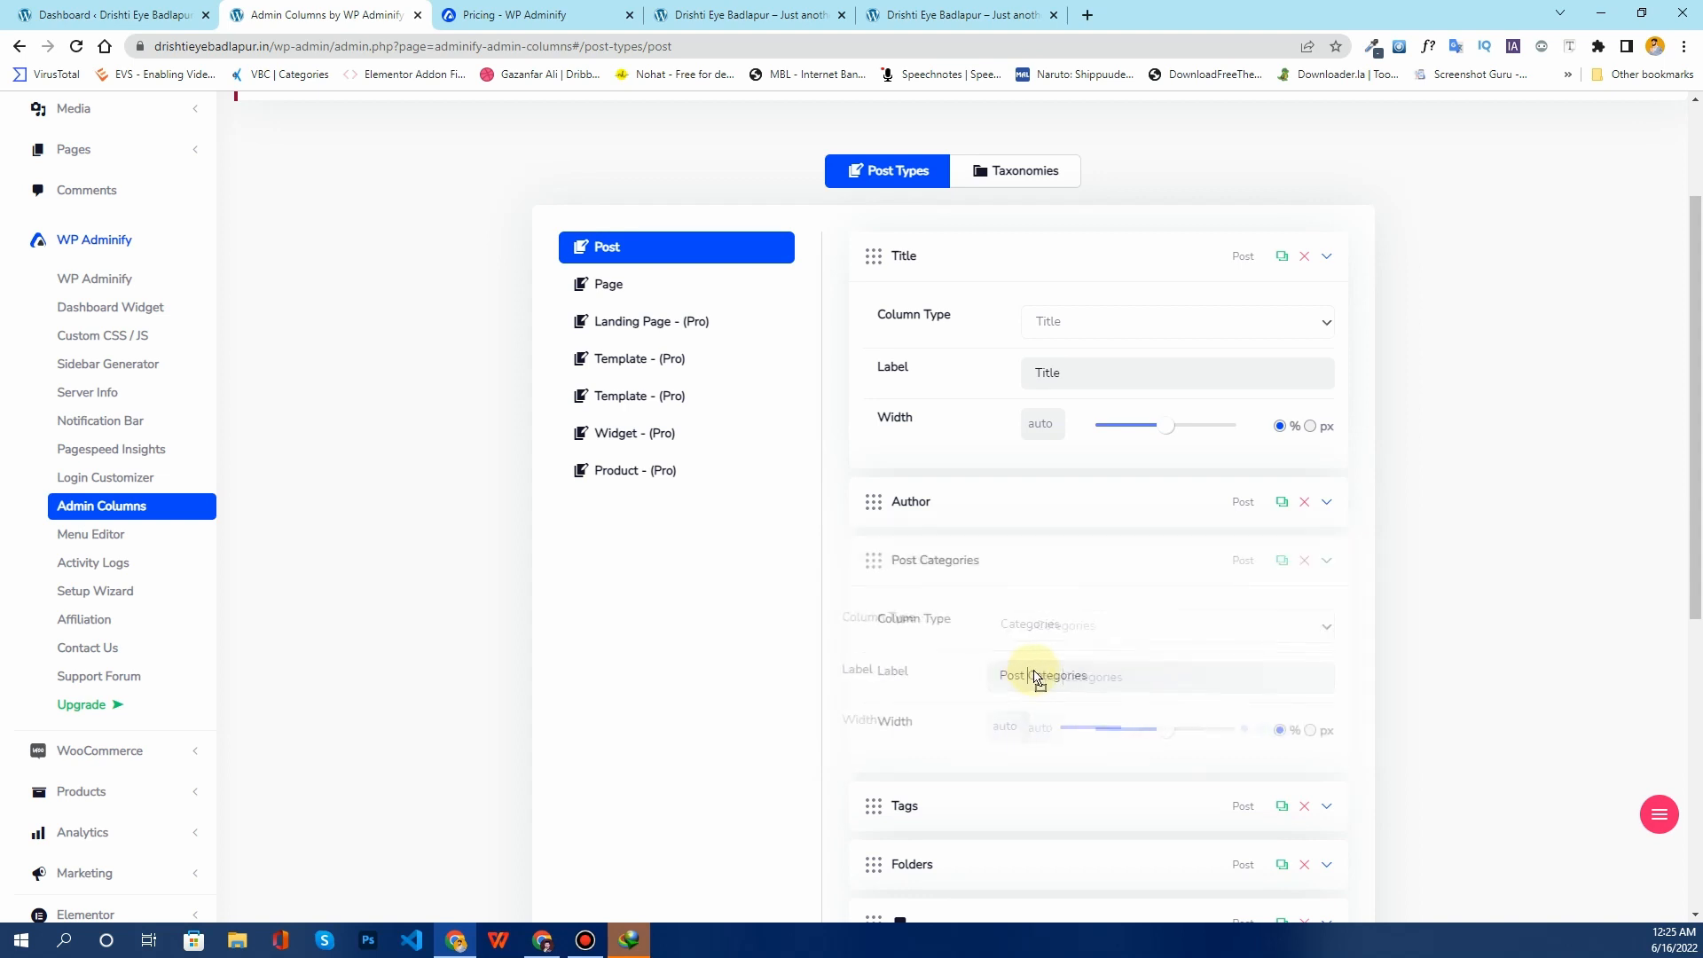
pyautogui.press('BackSpace')
pyautogui.press('BackSpace')
pyautogui.press('BackSpace')
pyautogui.press('BackSpace')
pyautogui.press('BackSpace')
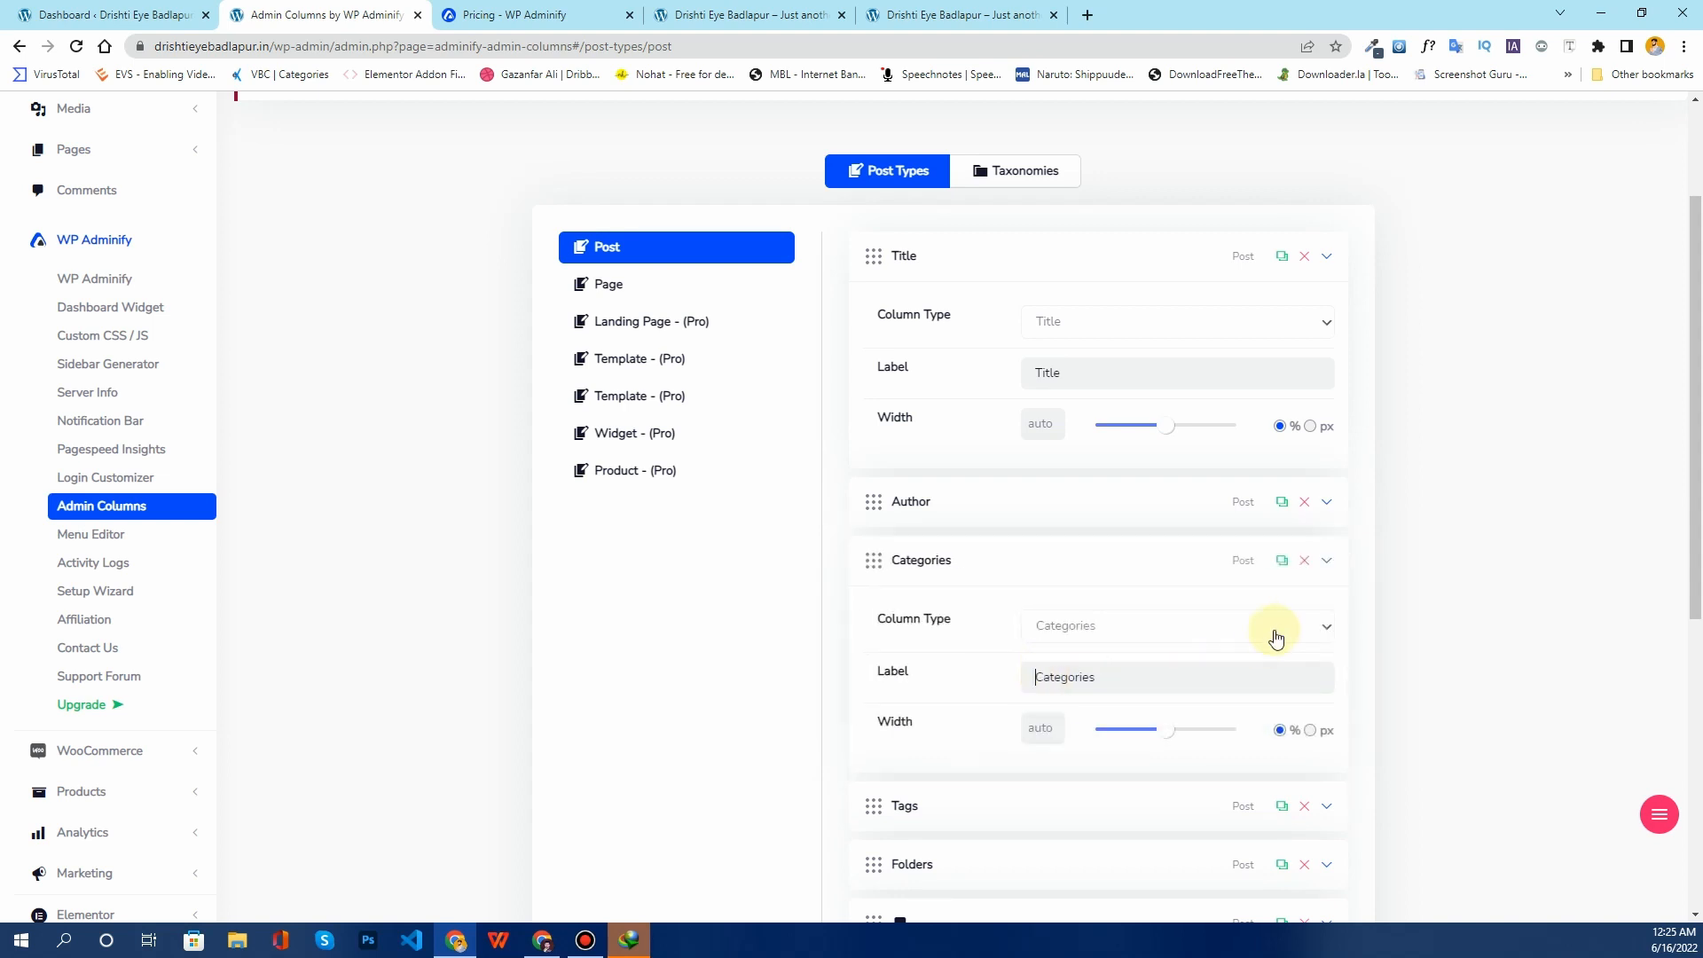
pyautogui.click(1326, 562)
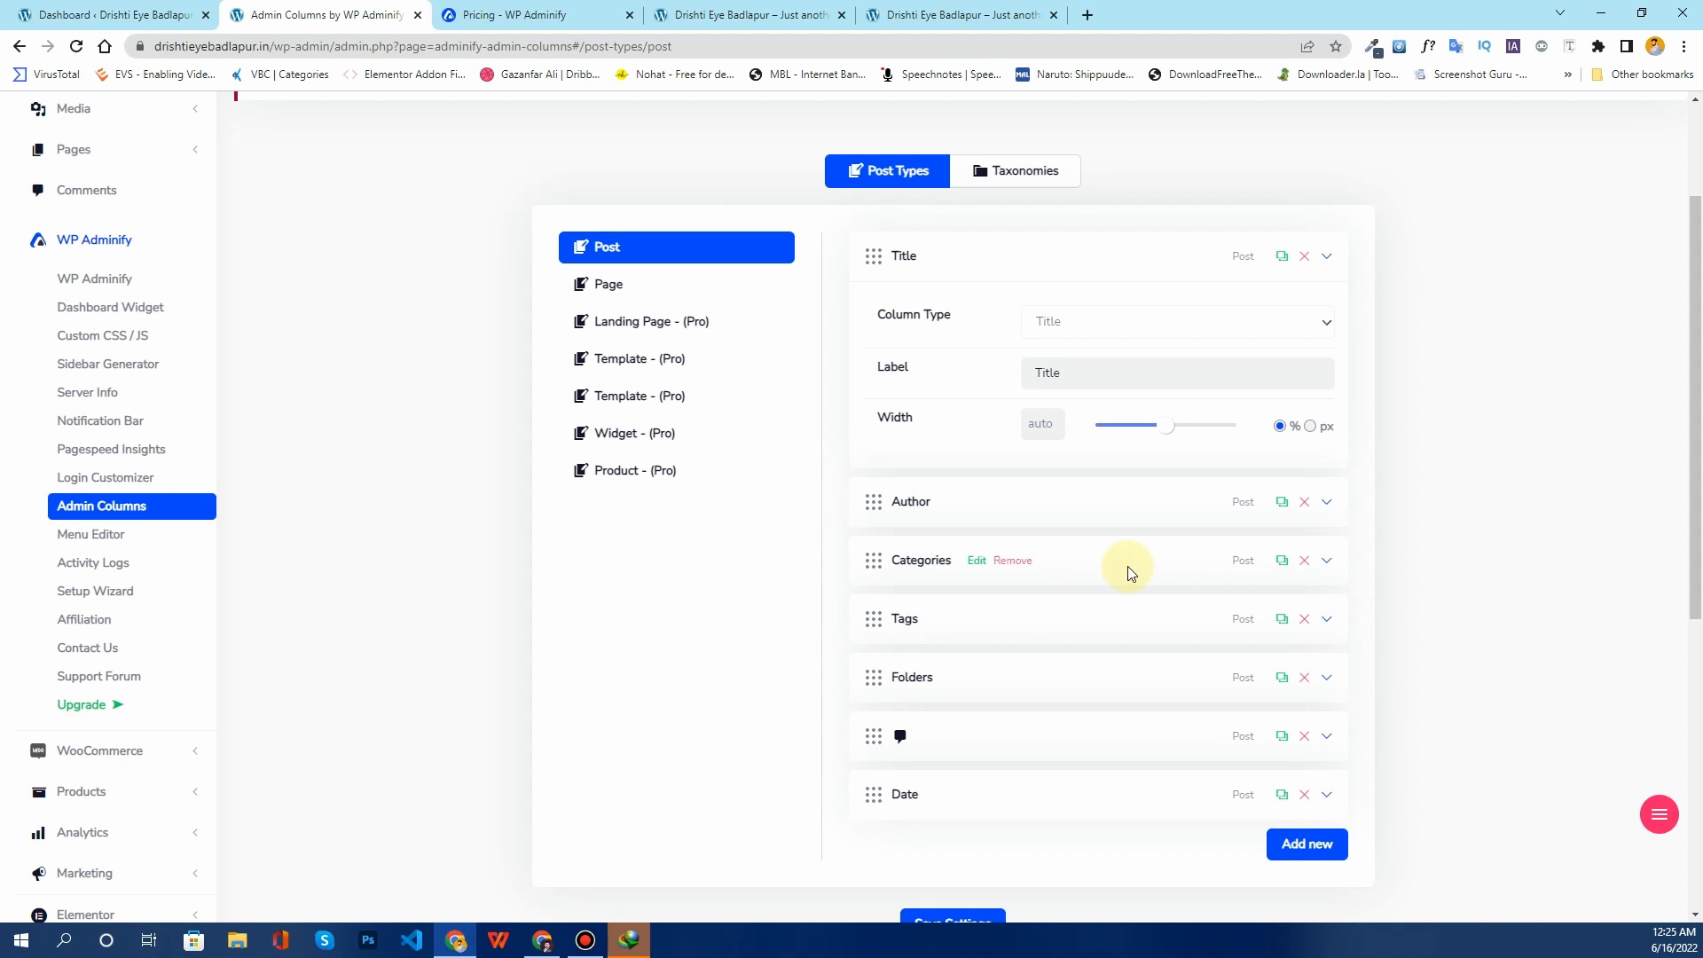
# Step: Move the Categories column above Author in the Post columns list and save the settings
pyautogui.moveTo(1128, 570); pyautogui.dragTo(1082, 528)
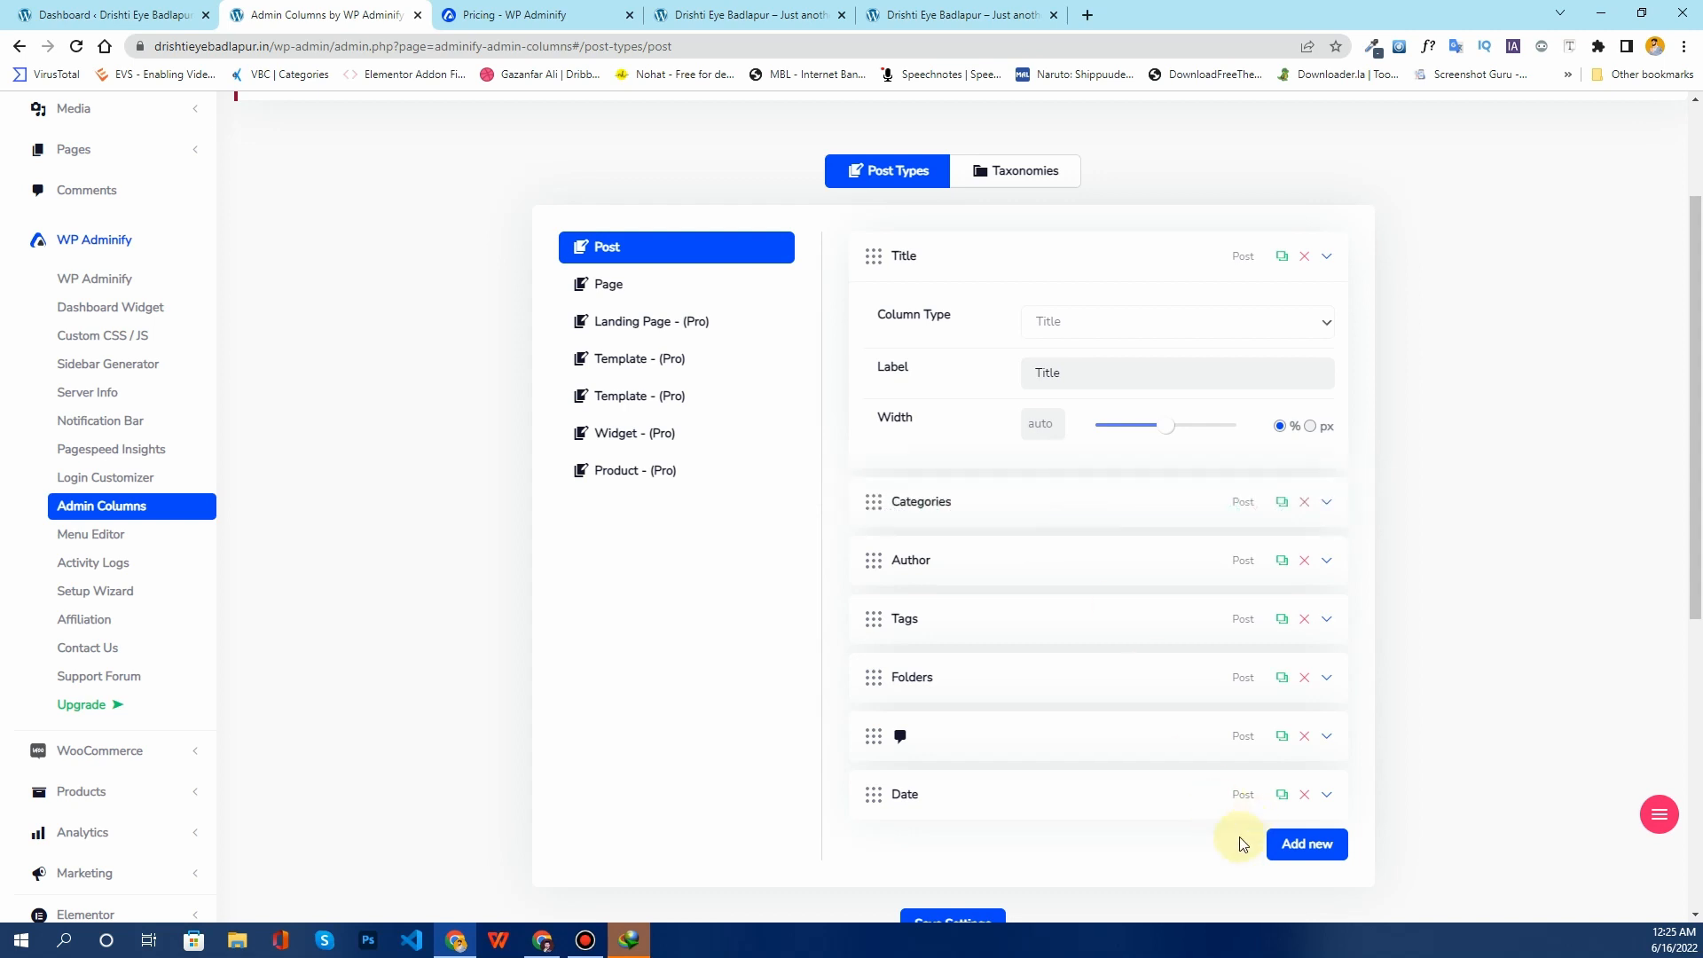
pyautogui.scroll(-3, 889, 798)
pyautogui.click(935, 671)
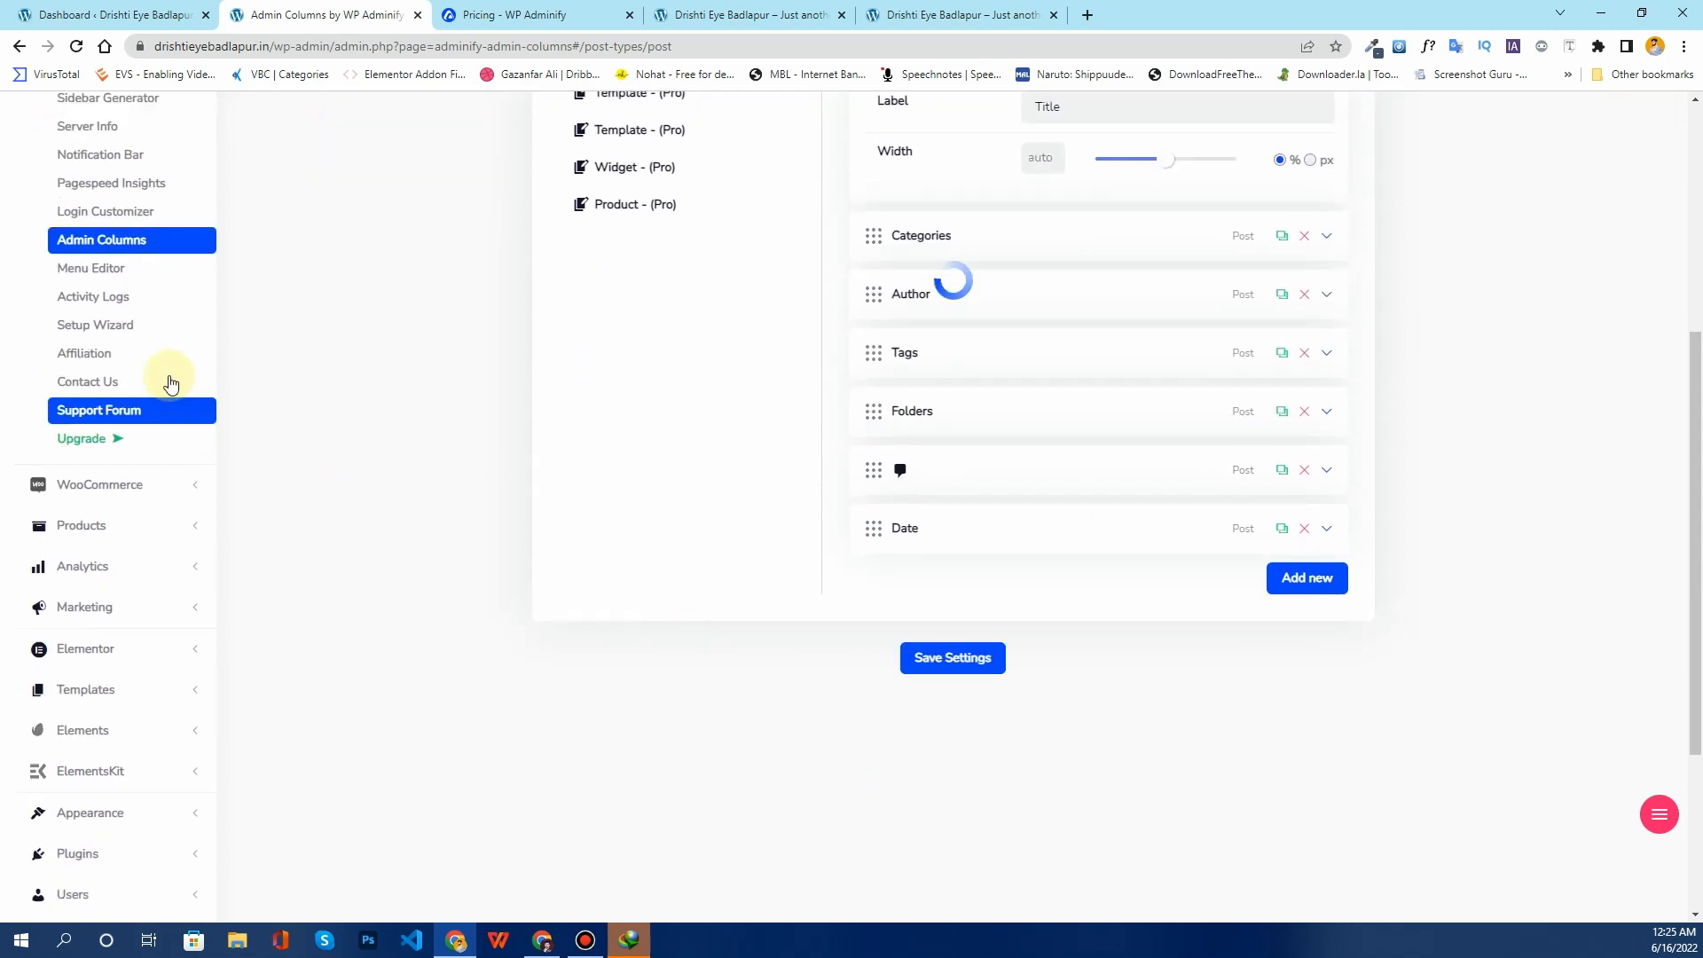
# Step: Open the Menu Editor page and look through the list of editable admin menu items
pyautogui.click(114, 259)
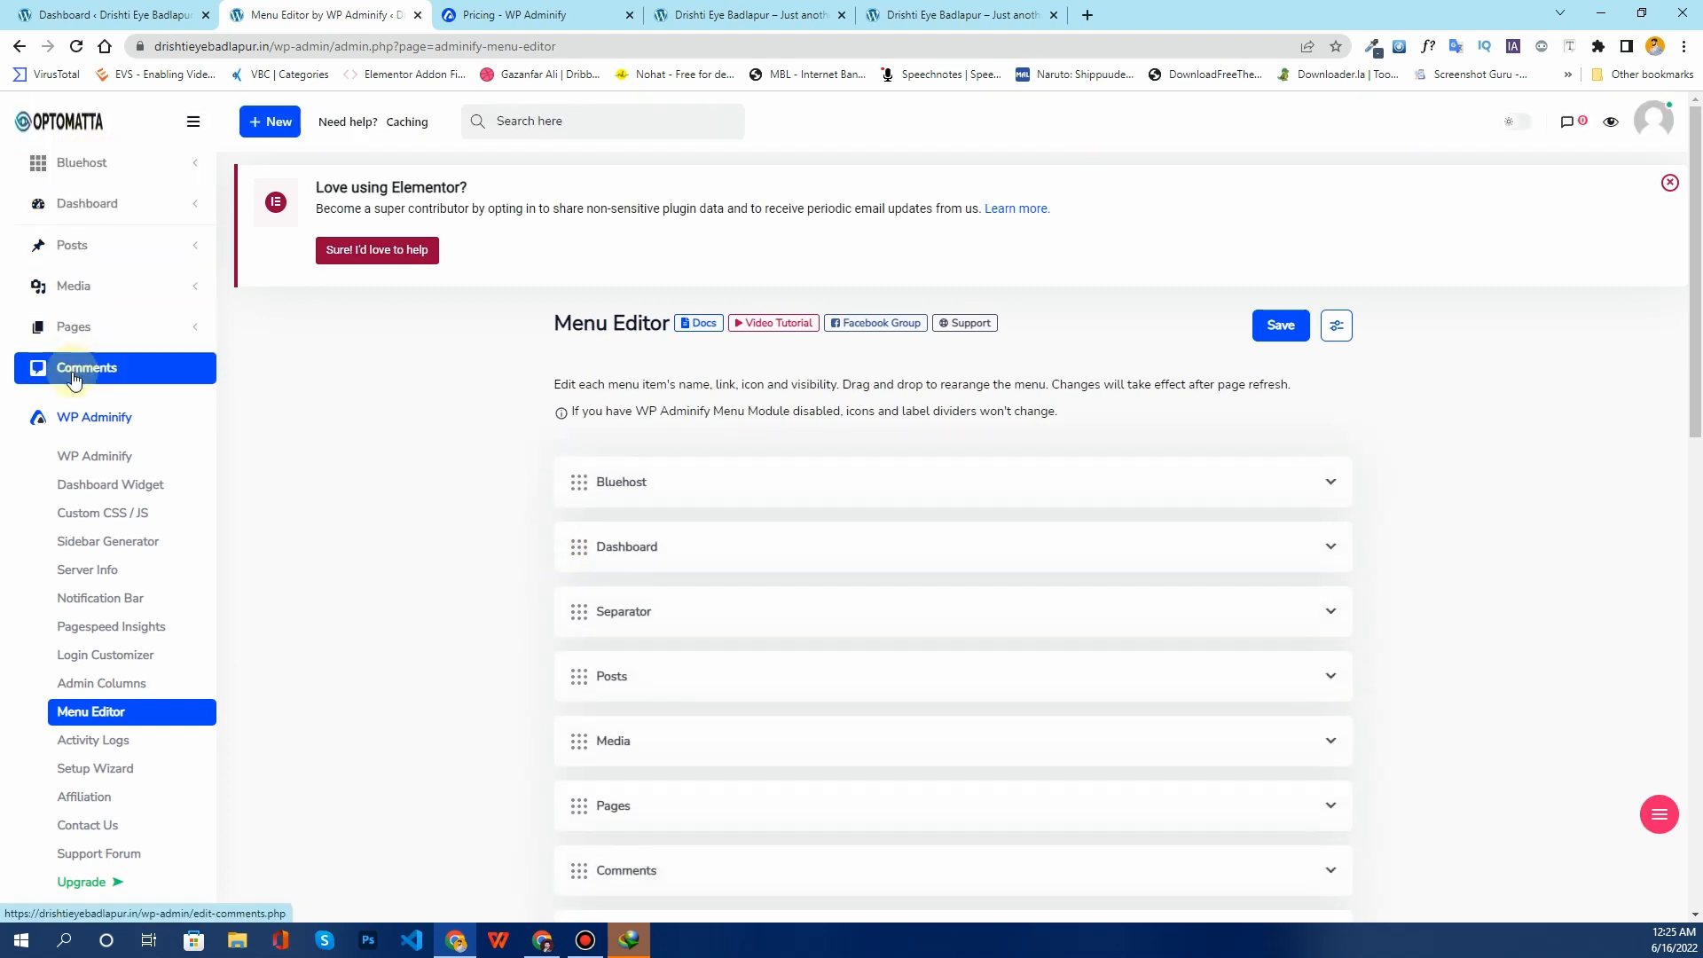
pyautogui.scroll(-1, 82, 399)
pyautogui.scroll(-6, 81, 407)
pyautogui.scroll(6, 119, 662)
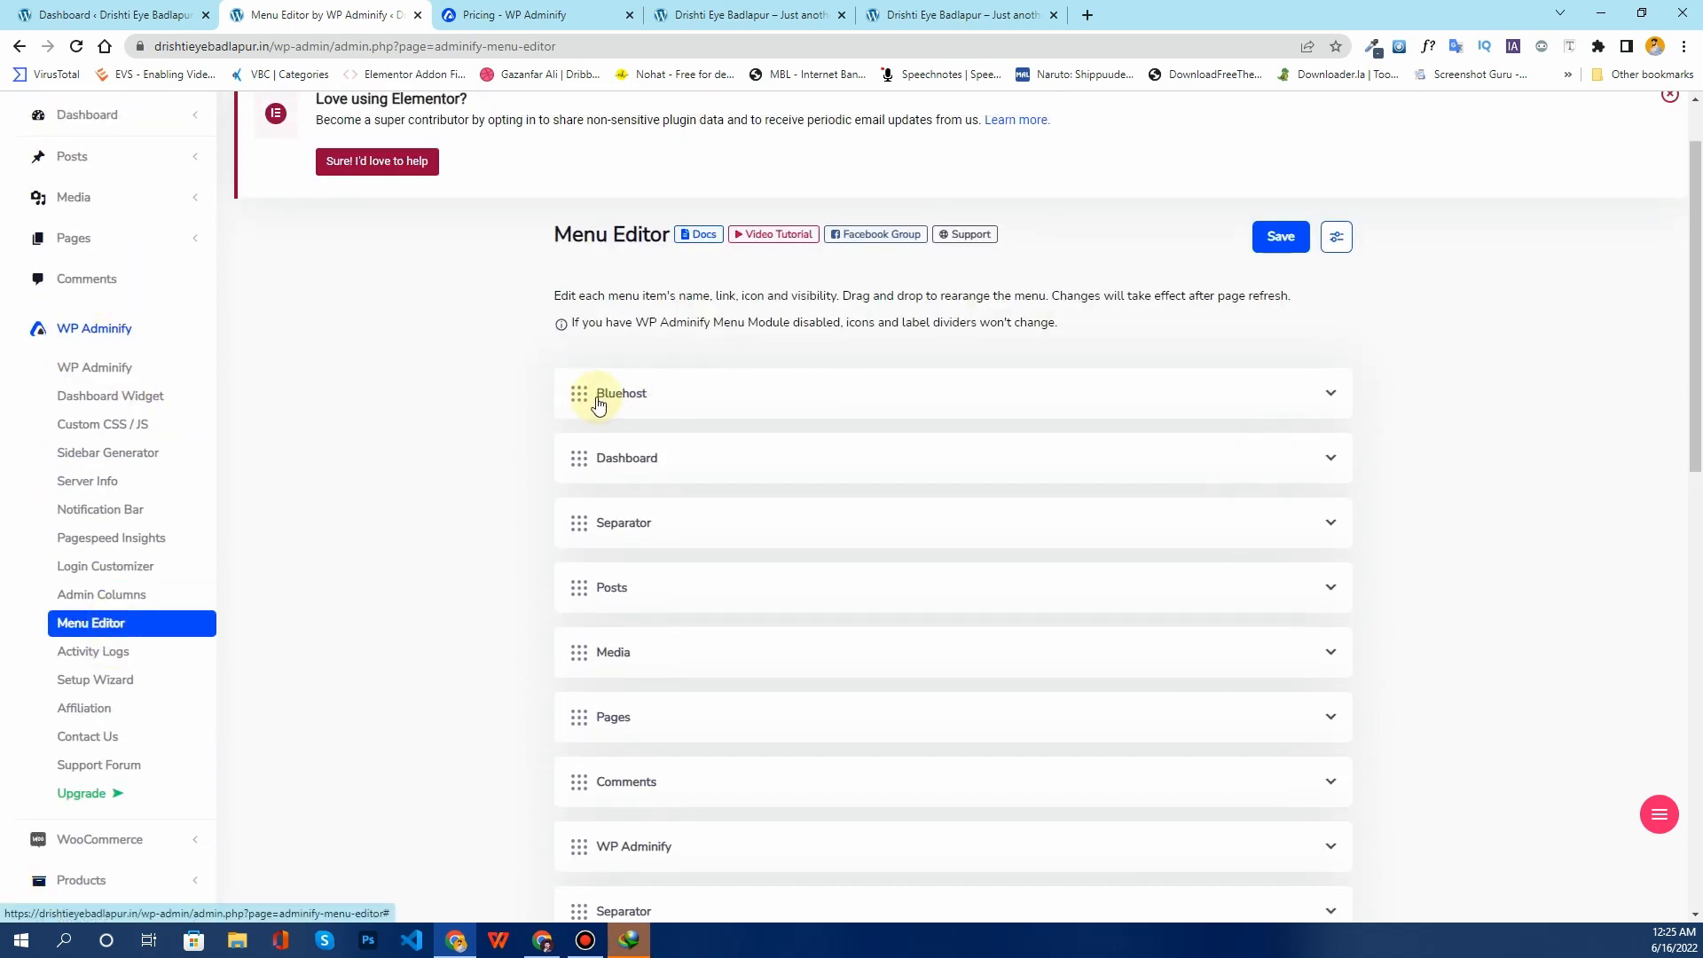
pyautogui.scroll(1, 105, 195)
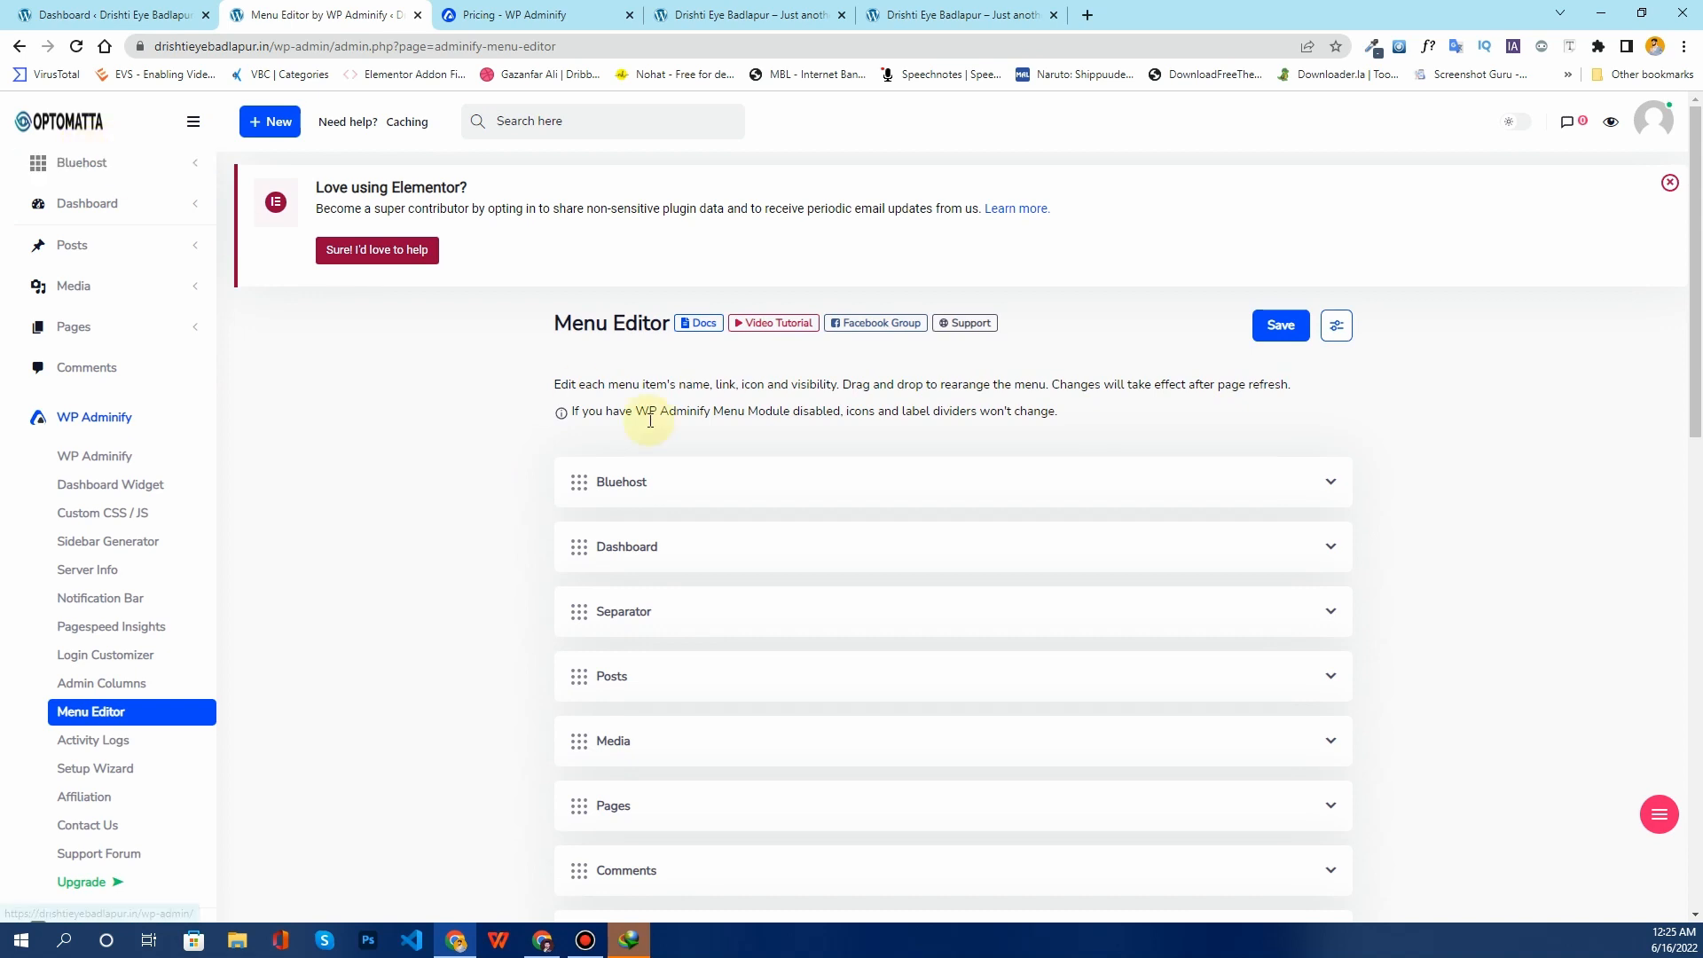
pyautogui.moveTo(700, 486); pyautogui.dragTo(1051, 532)
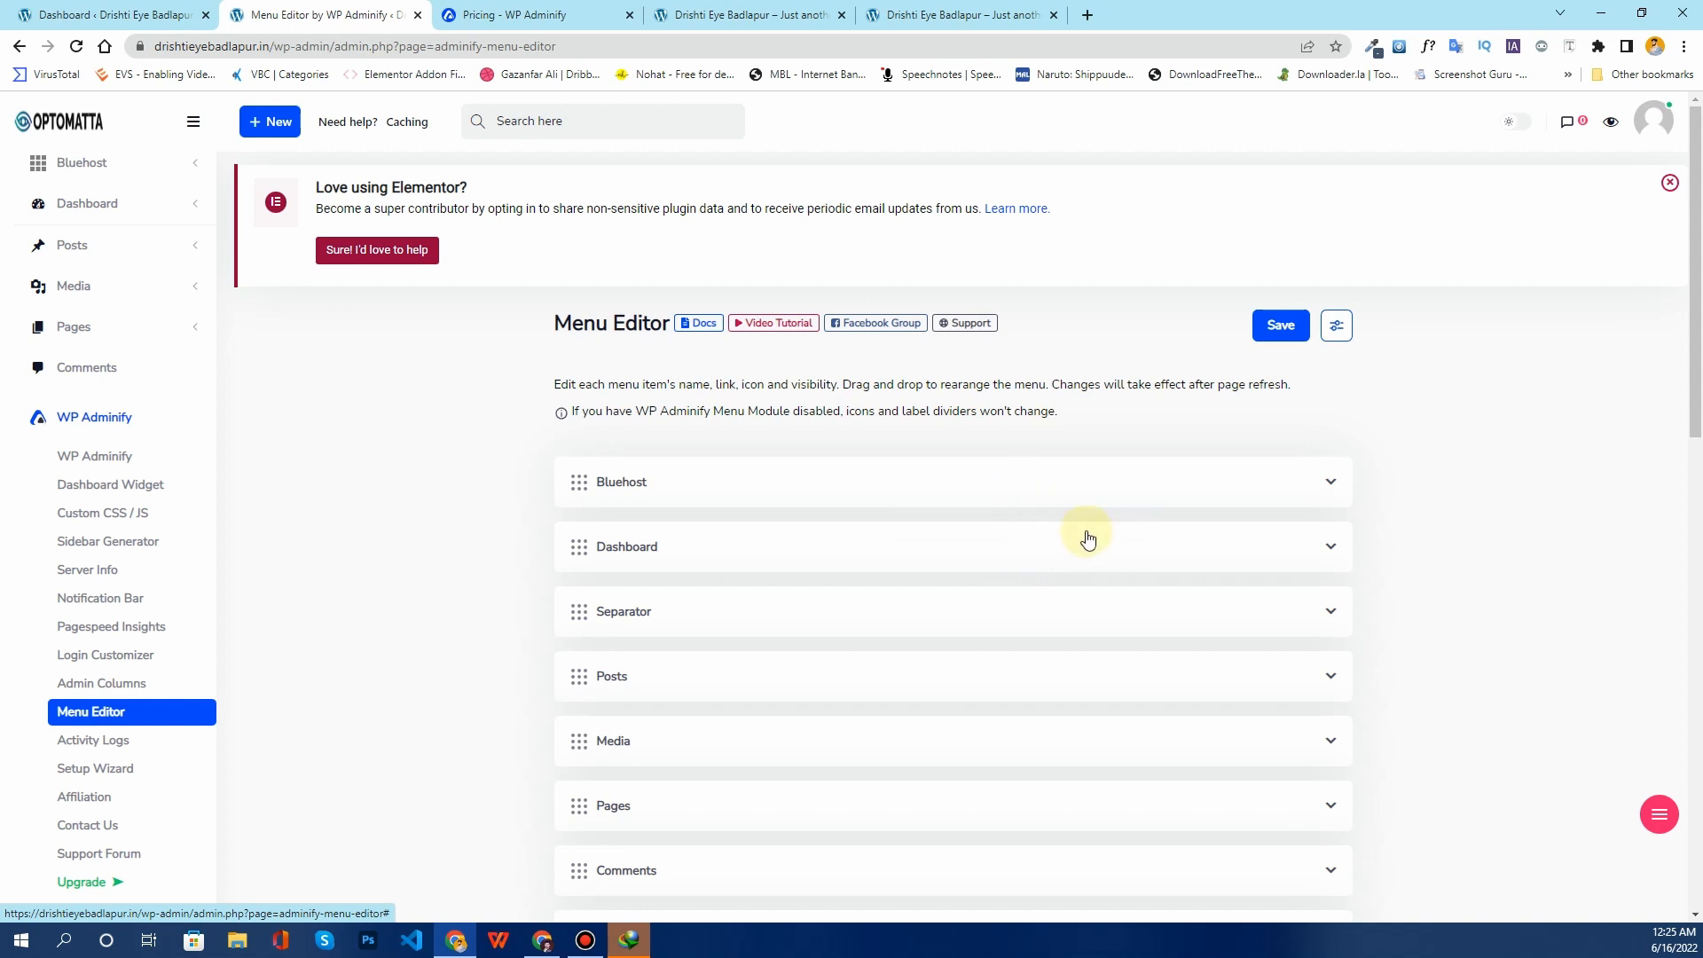
# Step: Expand the Bluehost menu item, examine its rename field and custom icon picker, and collapse it unchanged
pyautogui.click(1331, 488)
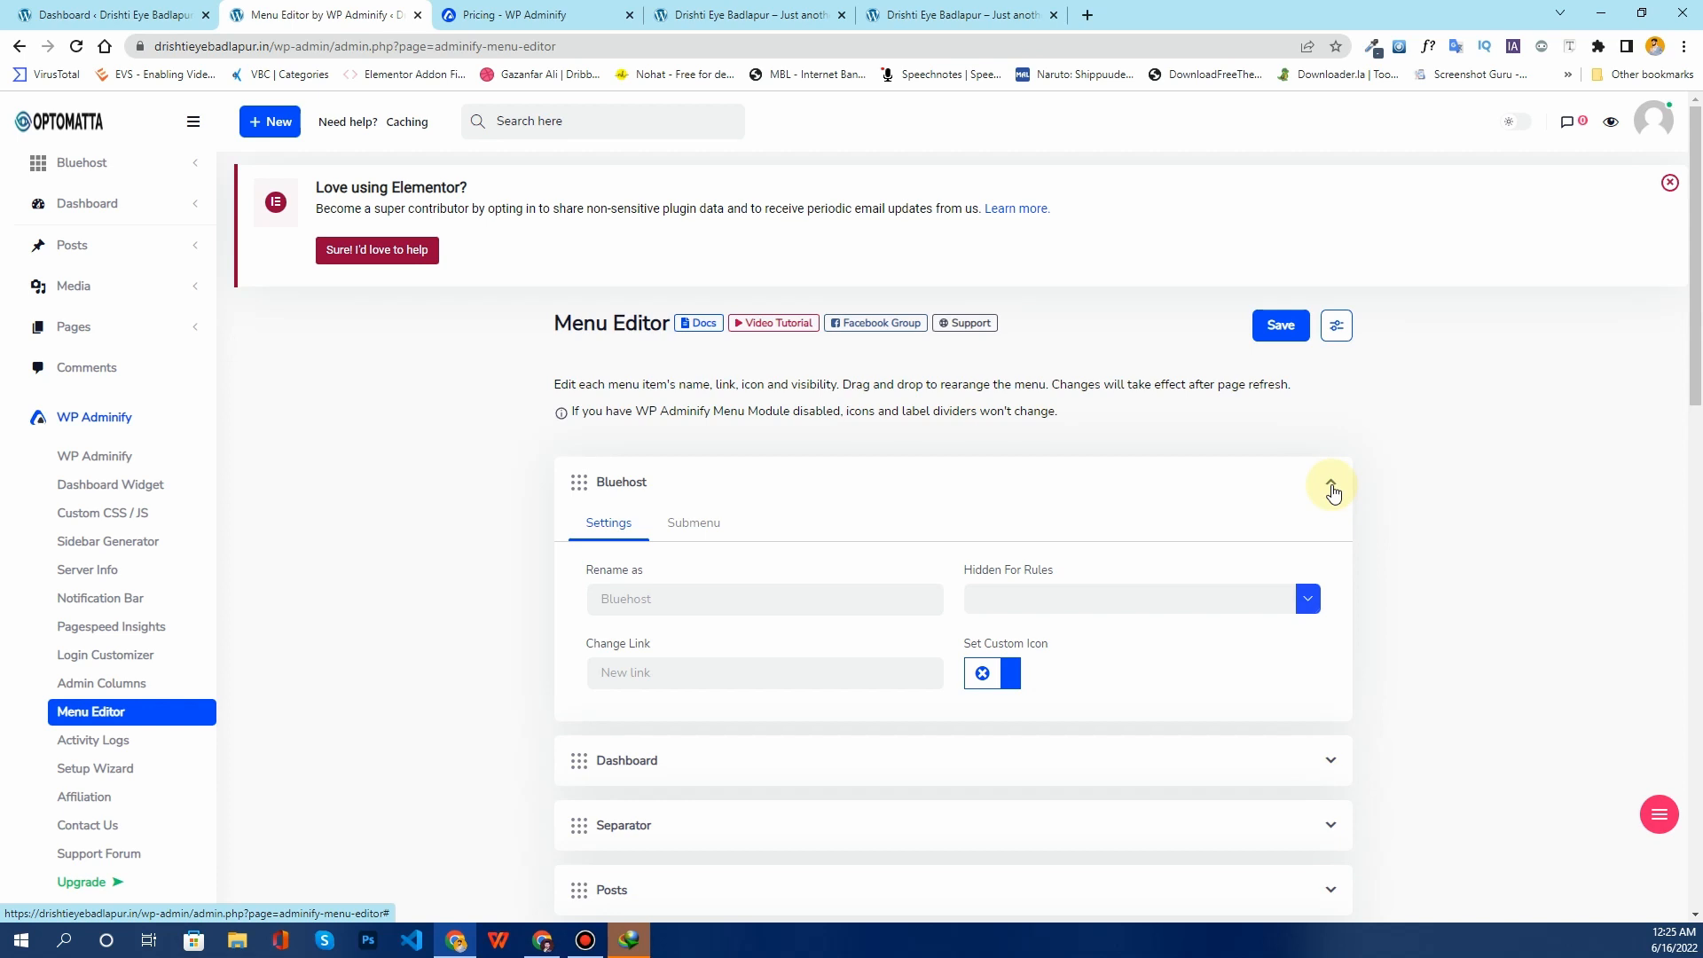
pyautogui.click(1009, 674)
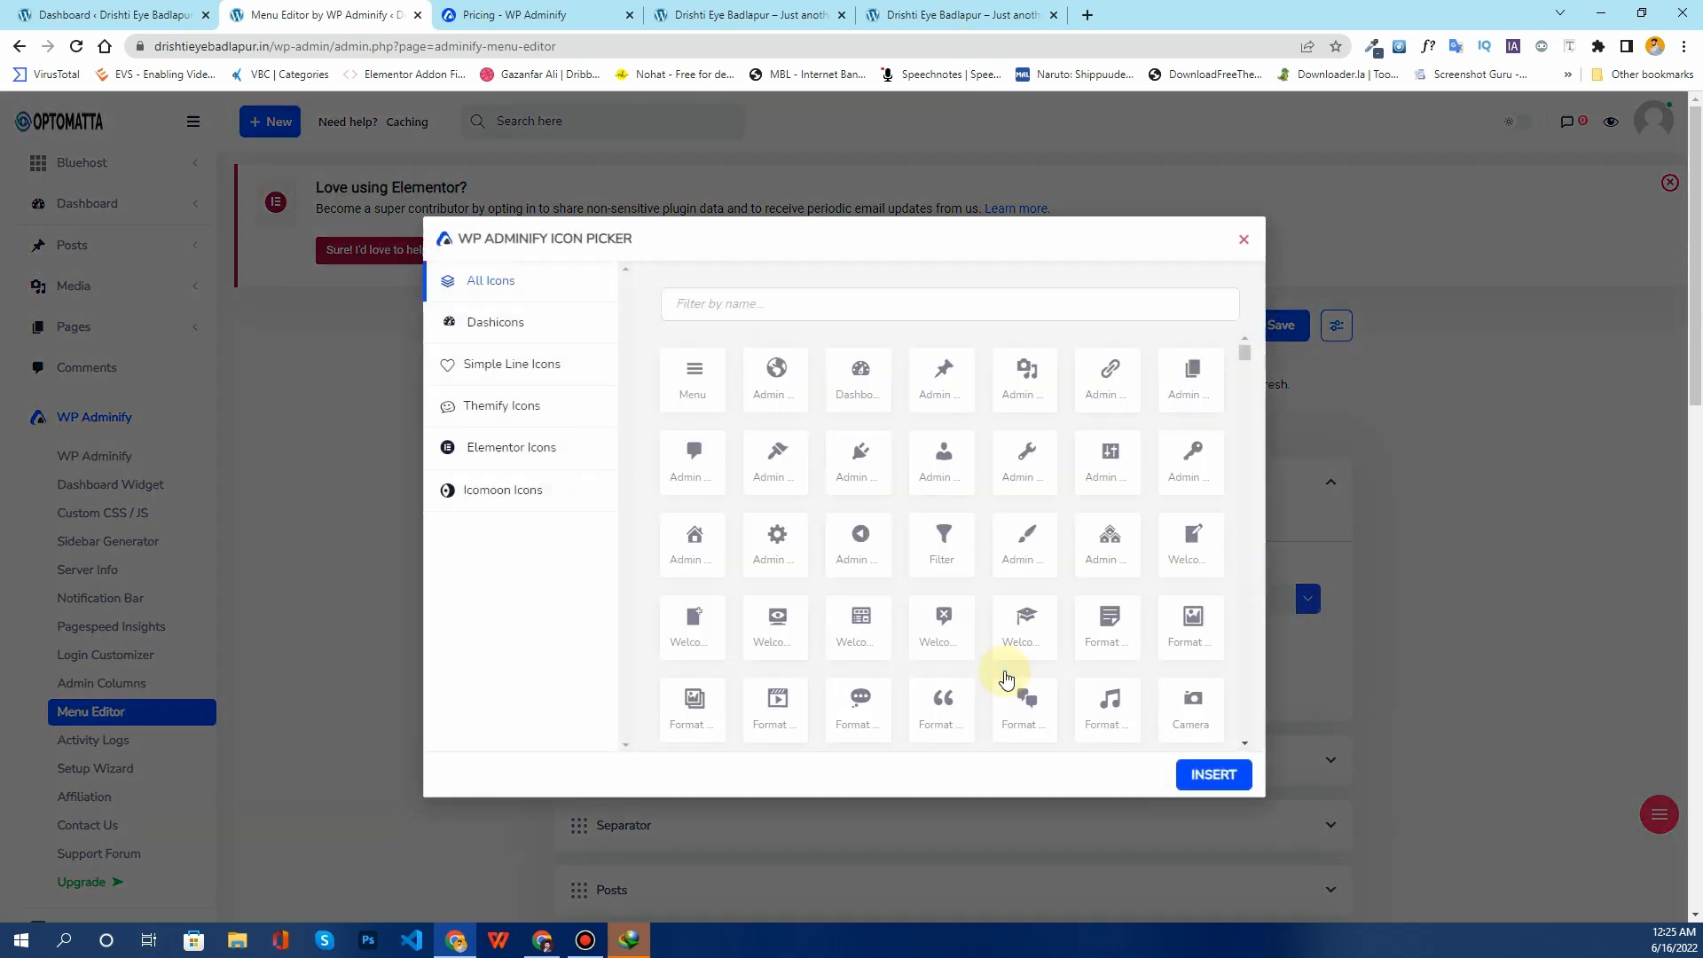
pyautogui.click(1243, 245)
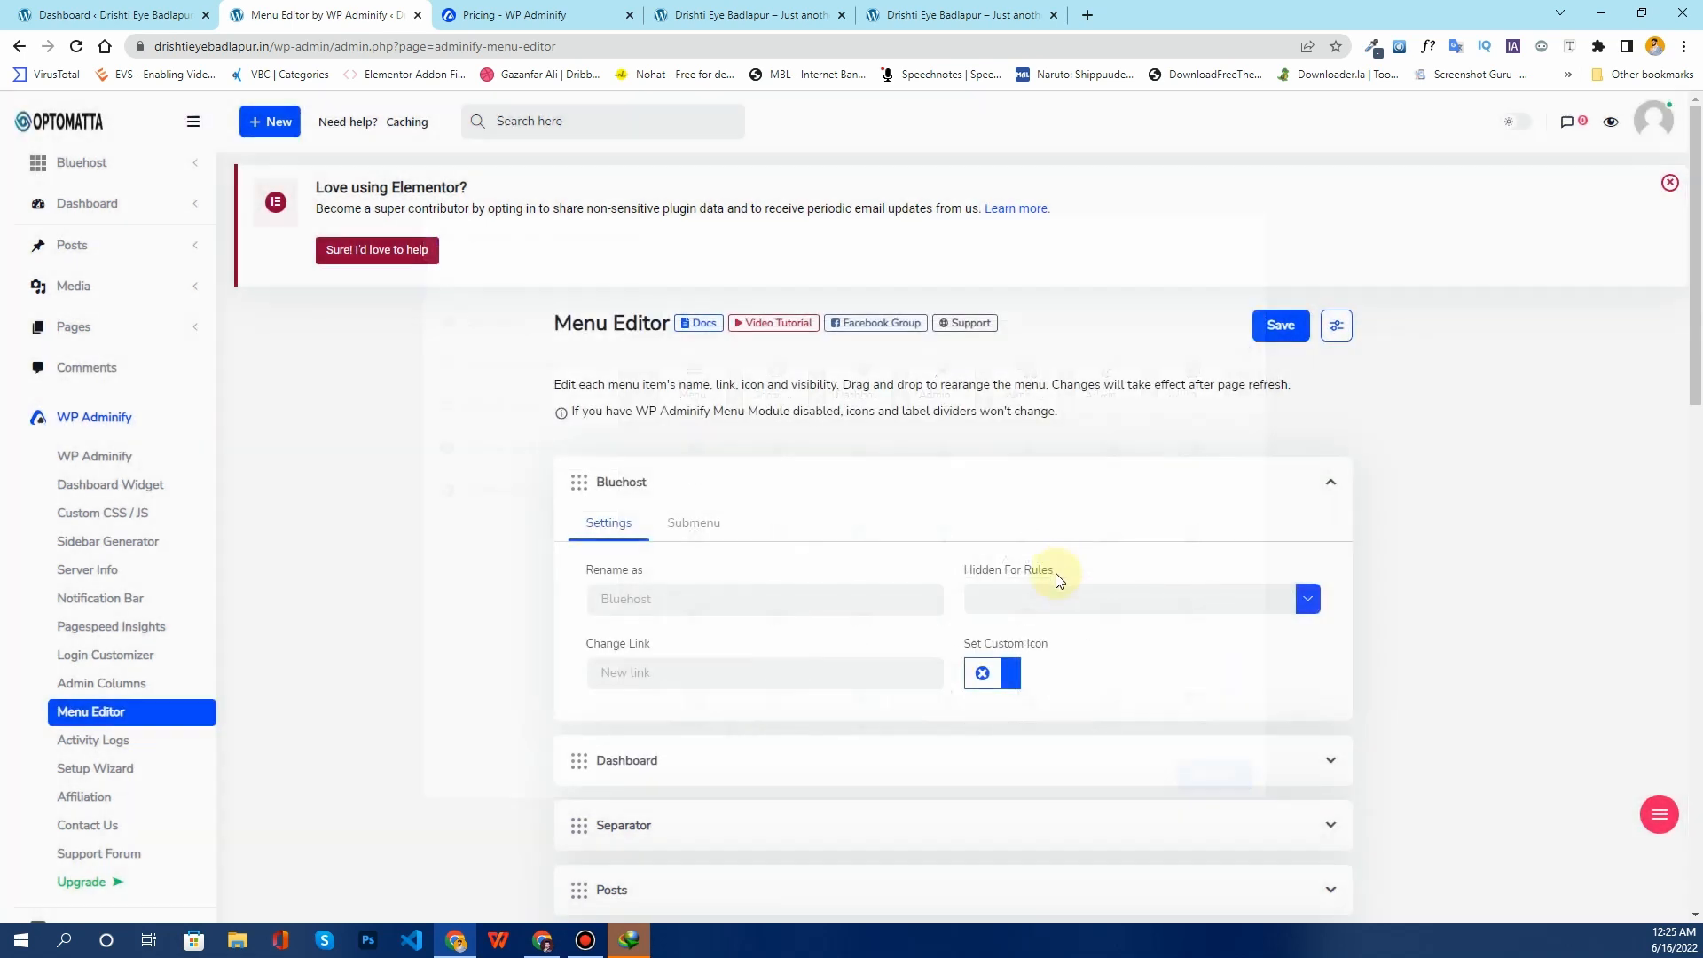
pyautogui.click(659, 600)
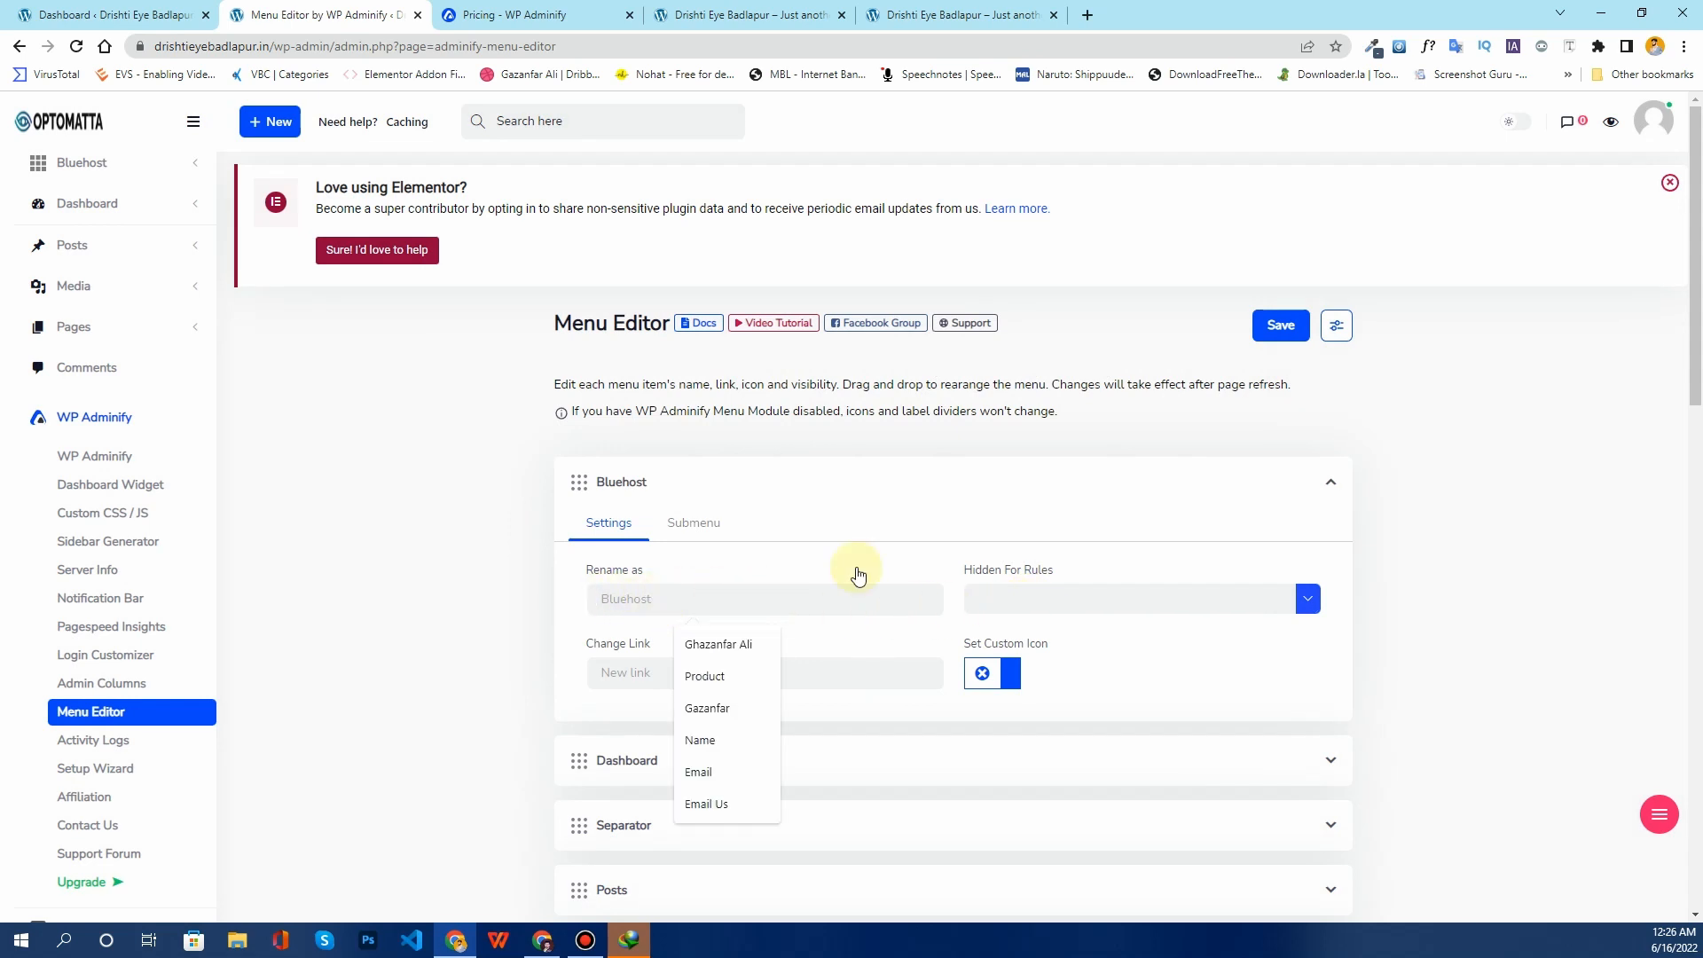
pyautogui.click(1327, 487)
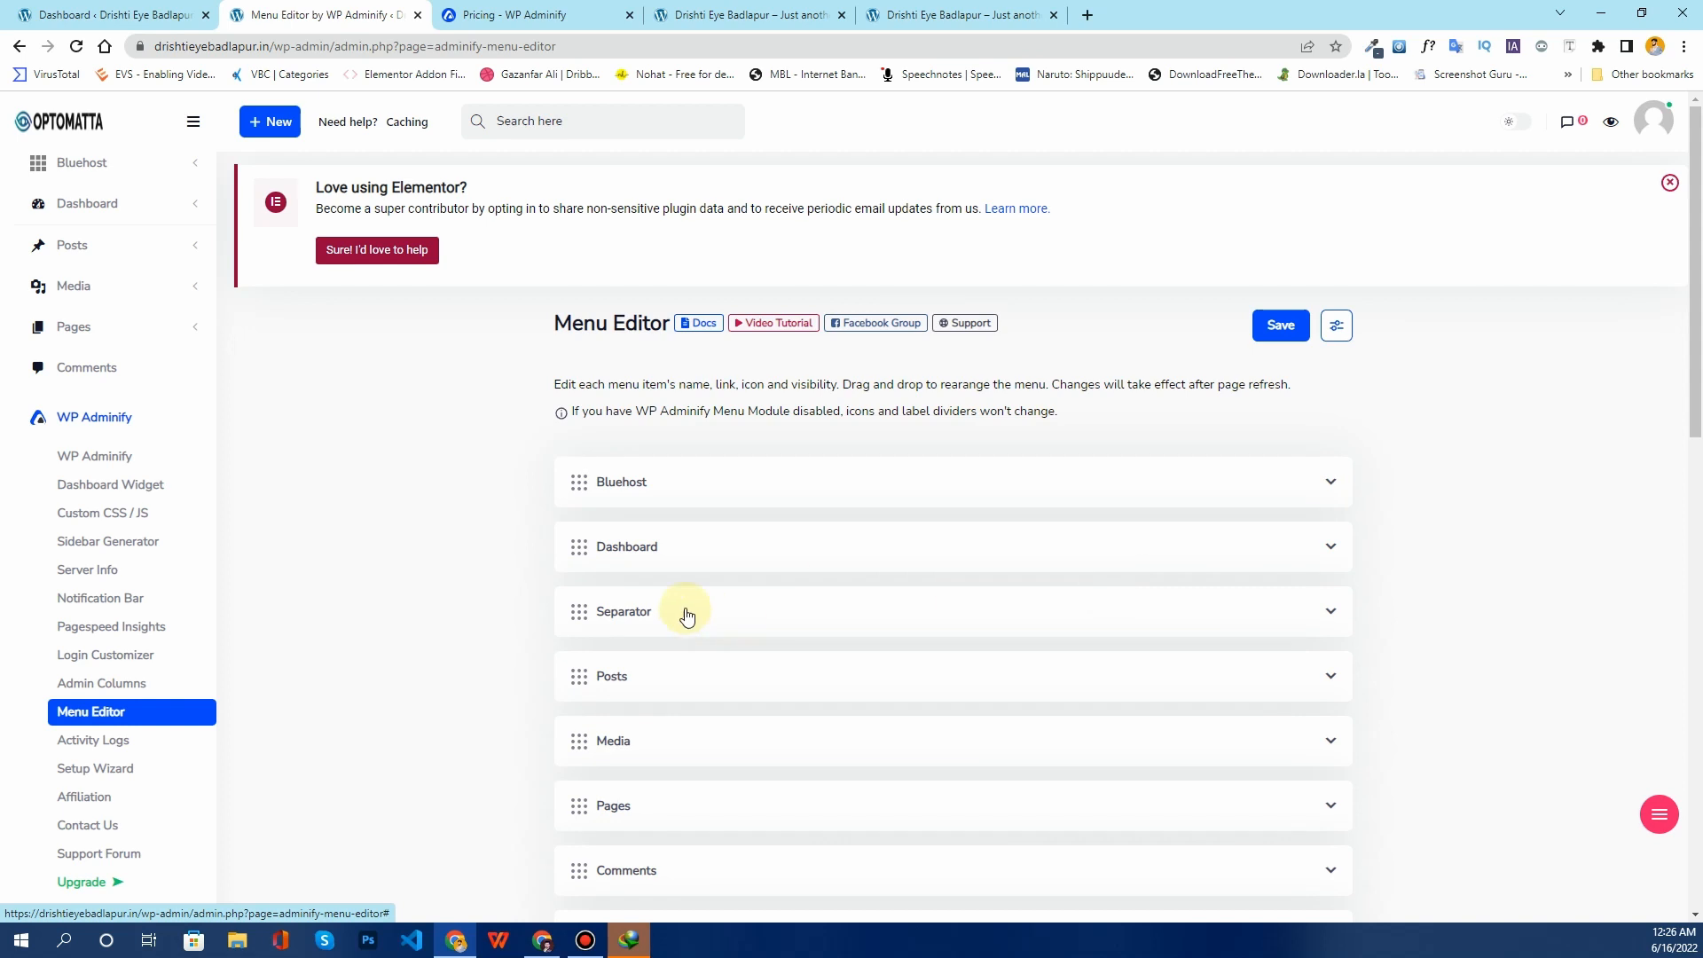
# Step: Move the Dashboard item above Bluehost in the Menu Editor, save the order and reload the page to apply it
pyautogui.moveTo(579, 553); pyautogui.dragTo(579, 492)
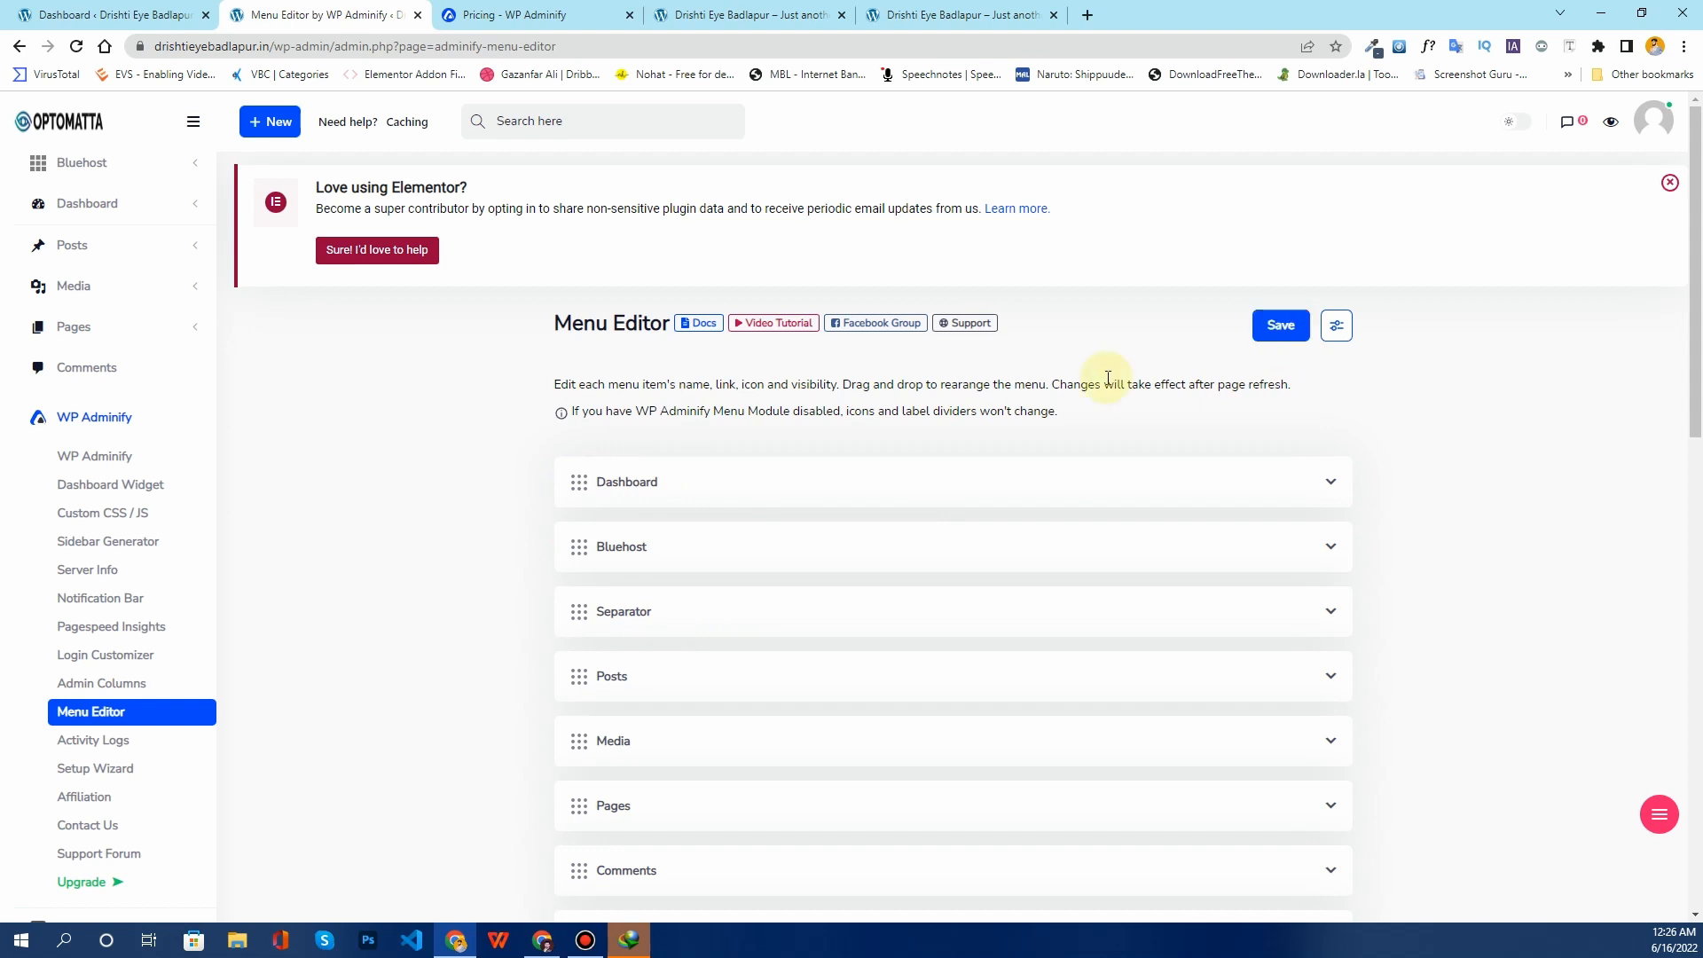
pyautogui.click(1278, 325)
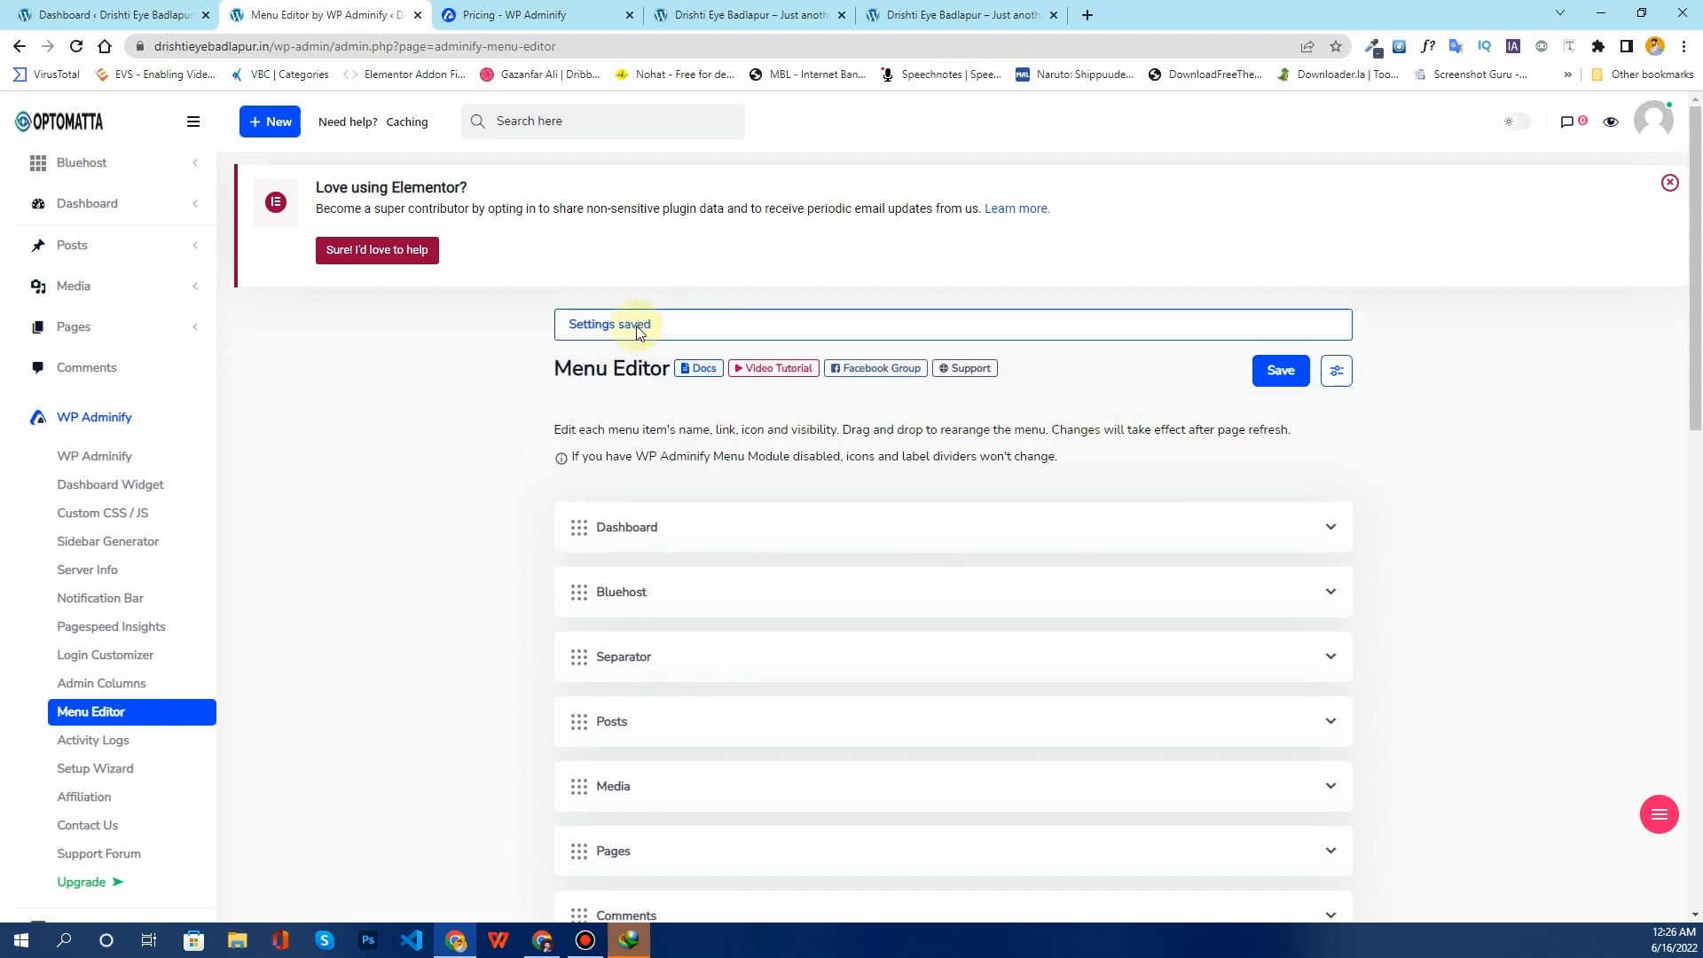
pyautogui.click(76, 46)
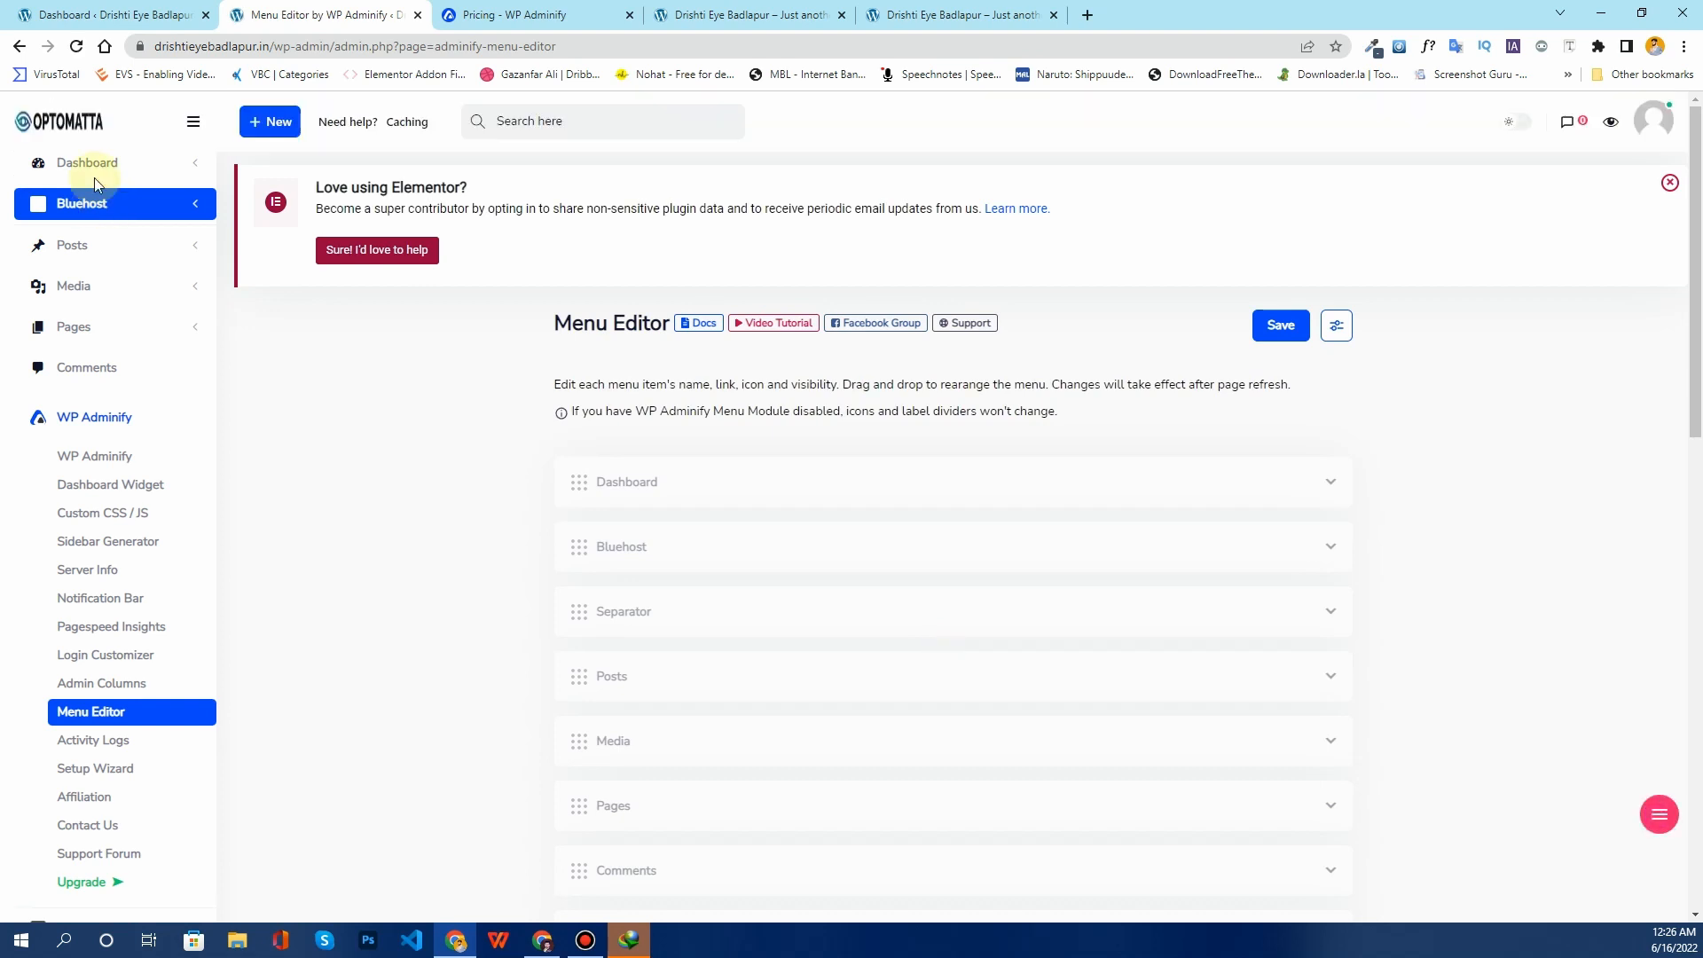
# Step: Open the Activity Logs page and look through the recorded entries, including their dates, authors and types
pyautogui.scroll(-2, 421, 675)
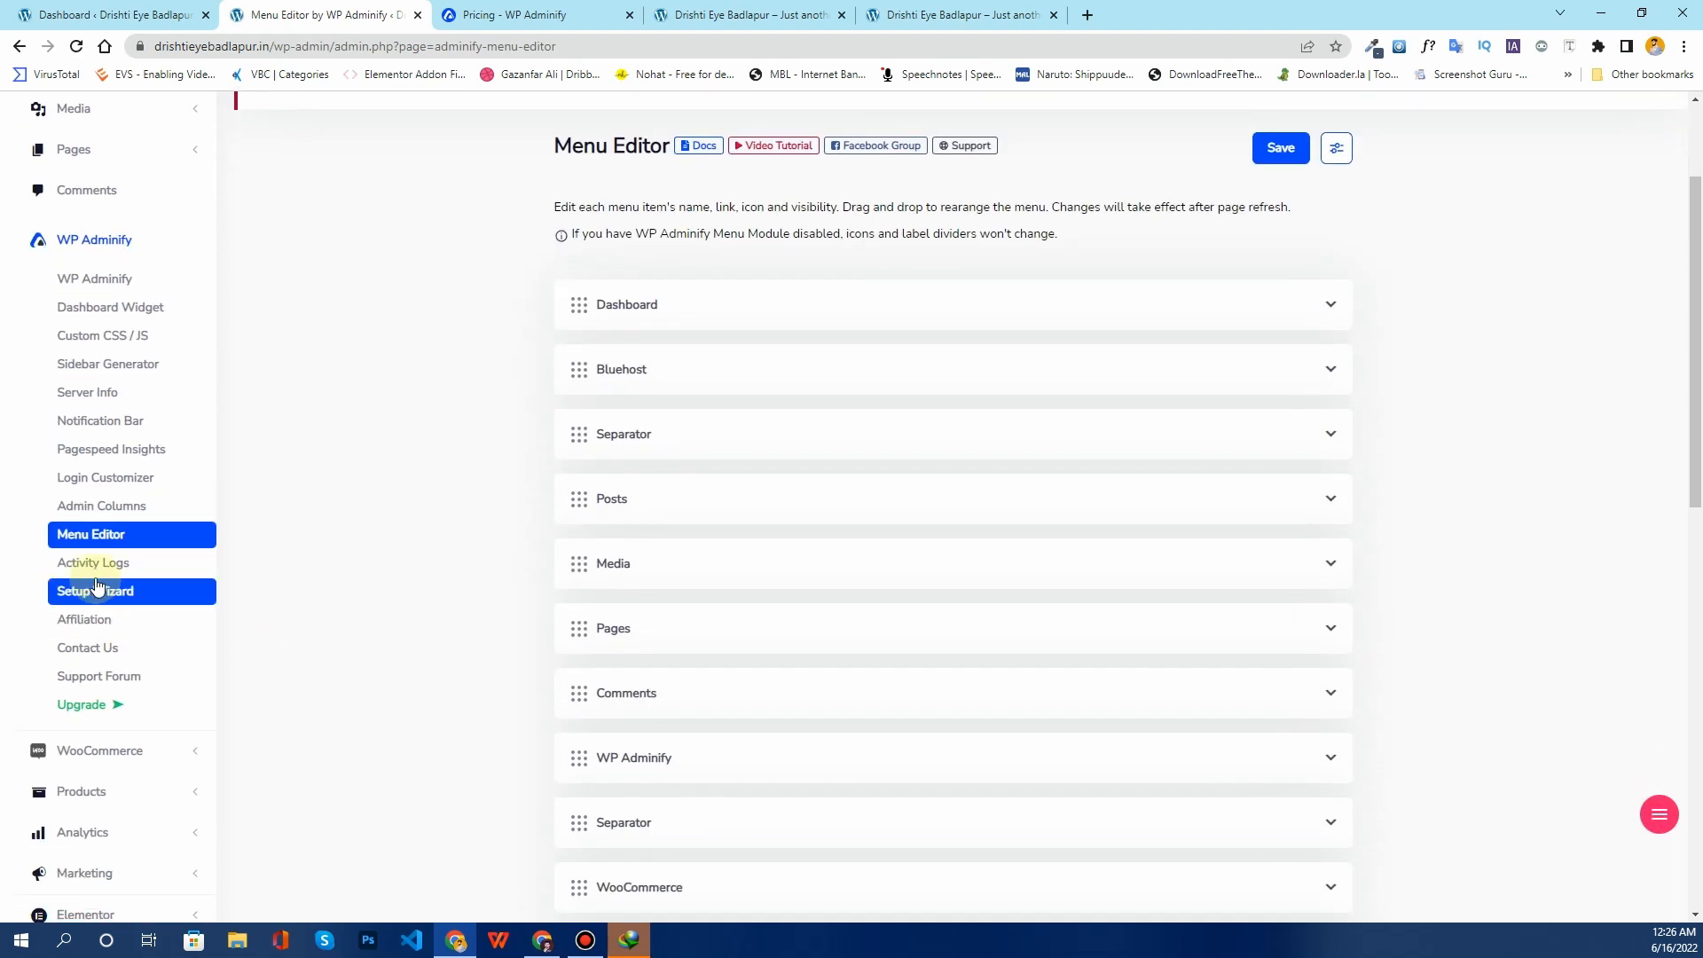
pyautogui.click(94, 567)
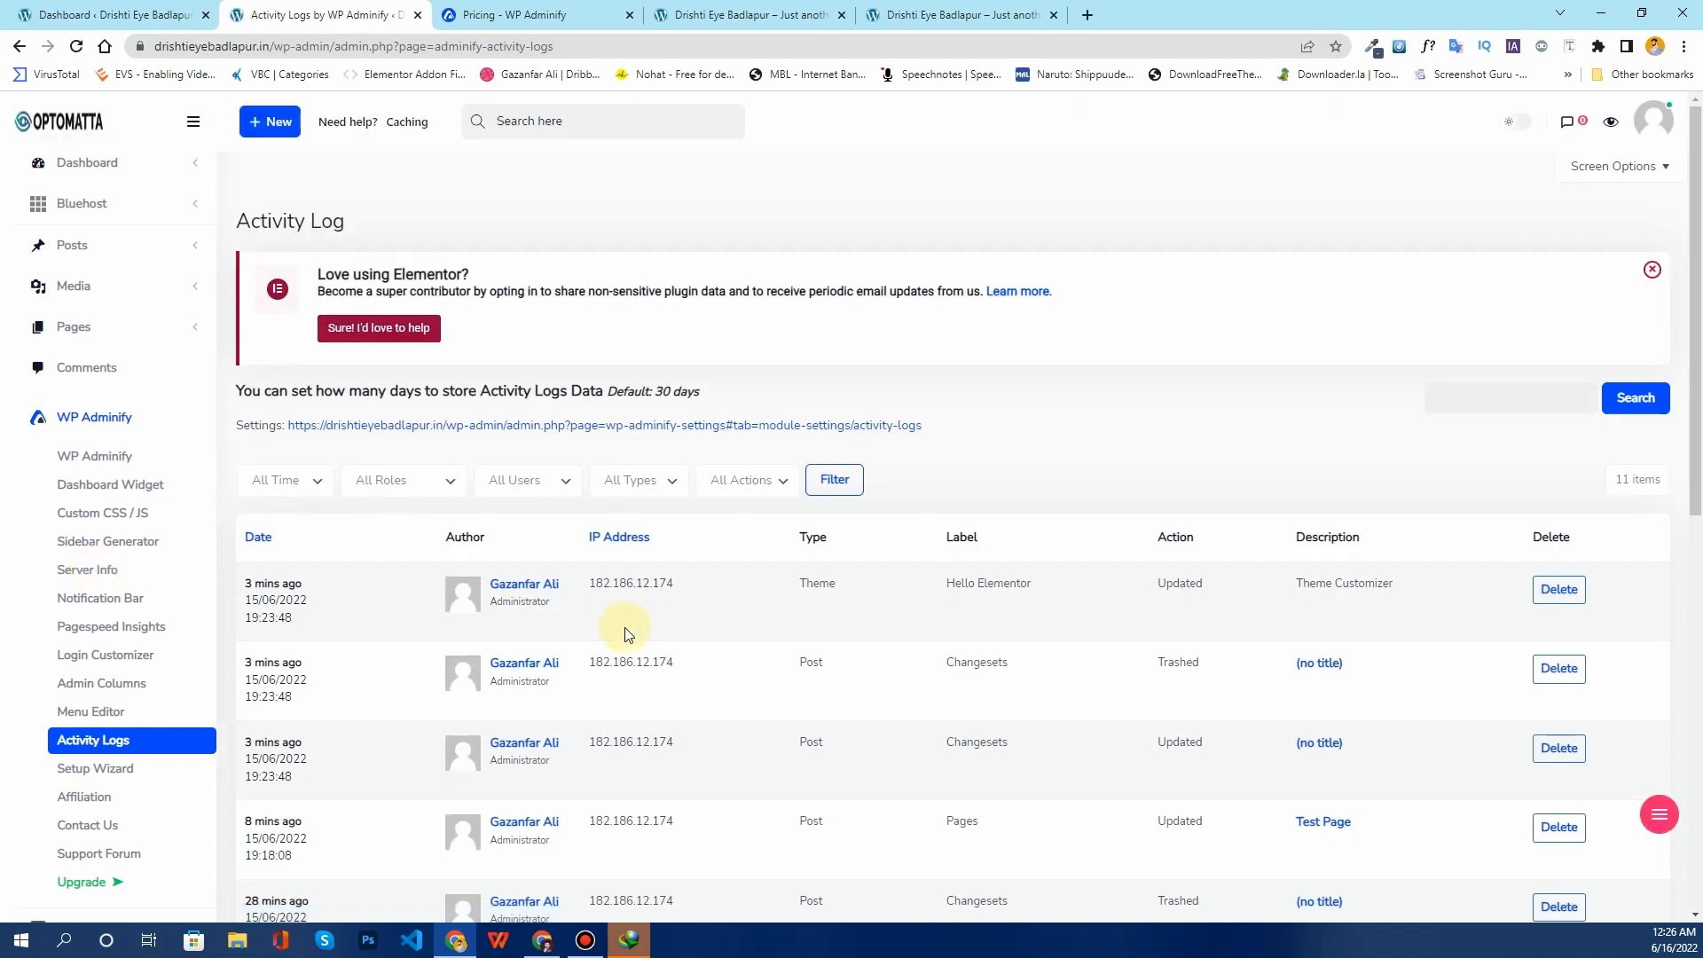
pyautogui.scroll(-9, 671, 603)
pyautogui.scroll(3, 674, 604)
pyautogui.scroll(4, 674, 604)
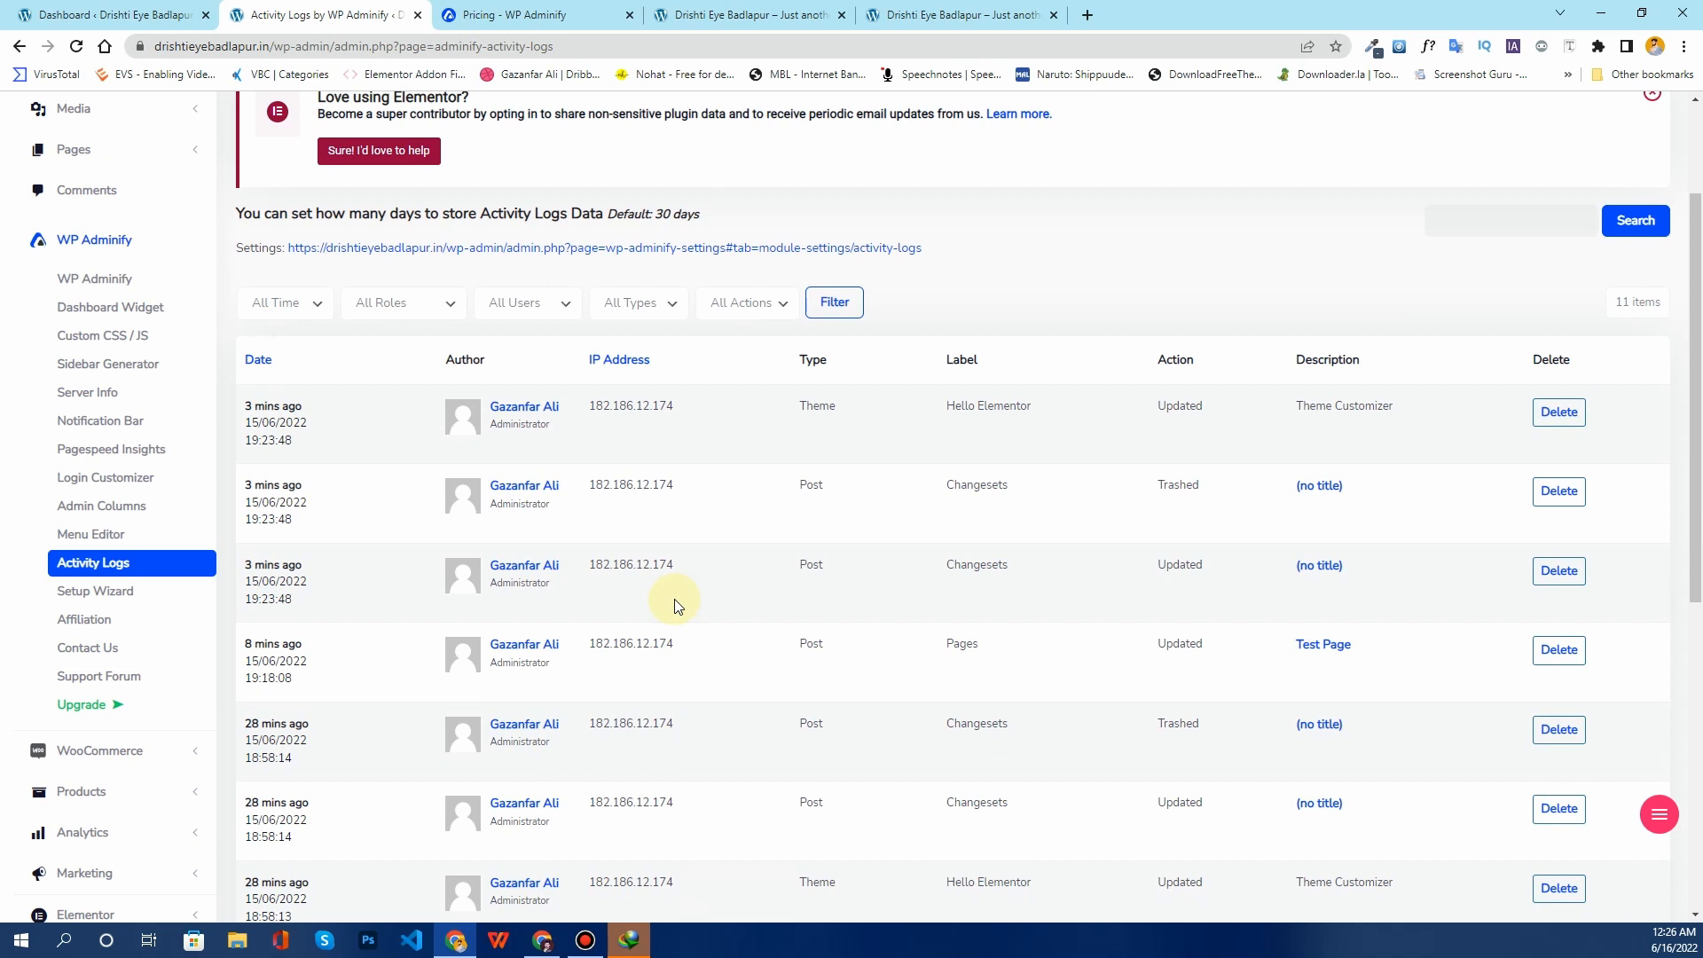
pyautogui.scroll(-7, 319, 444)
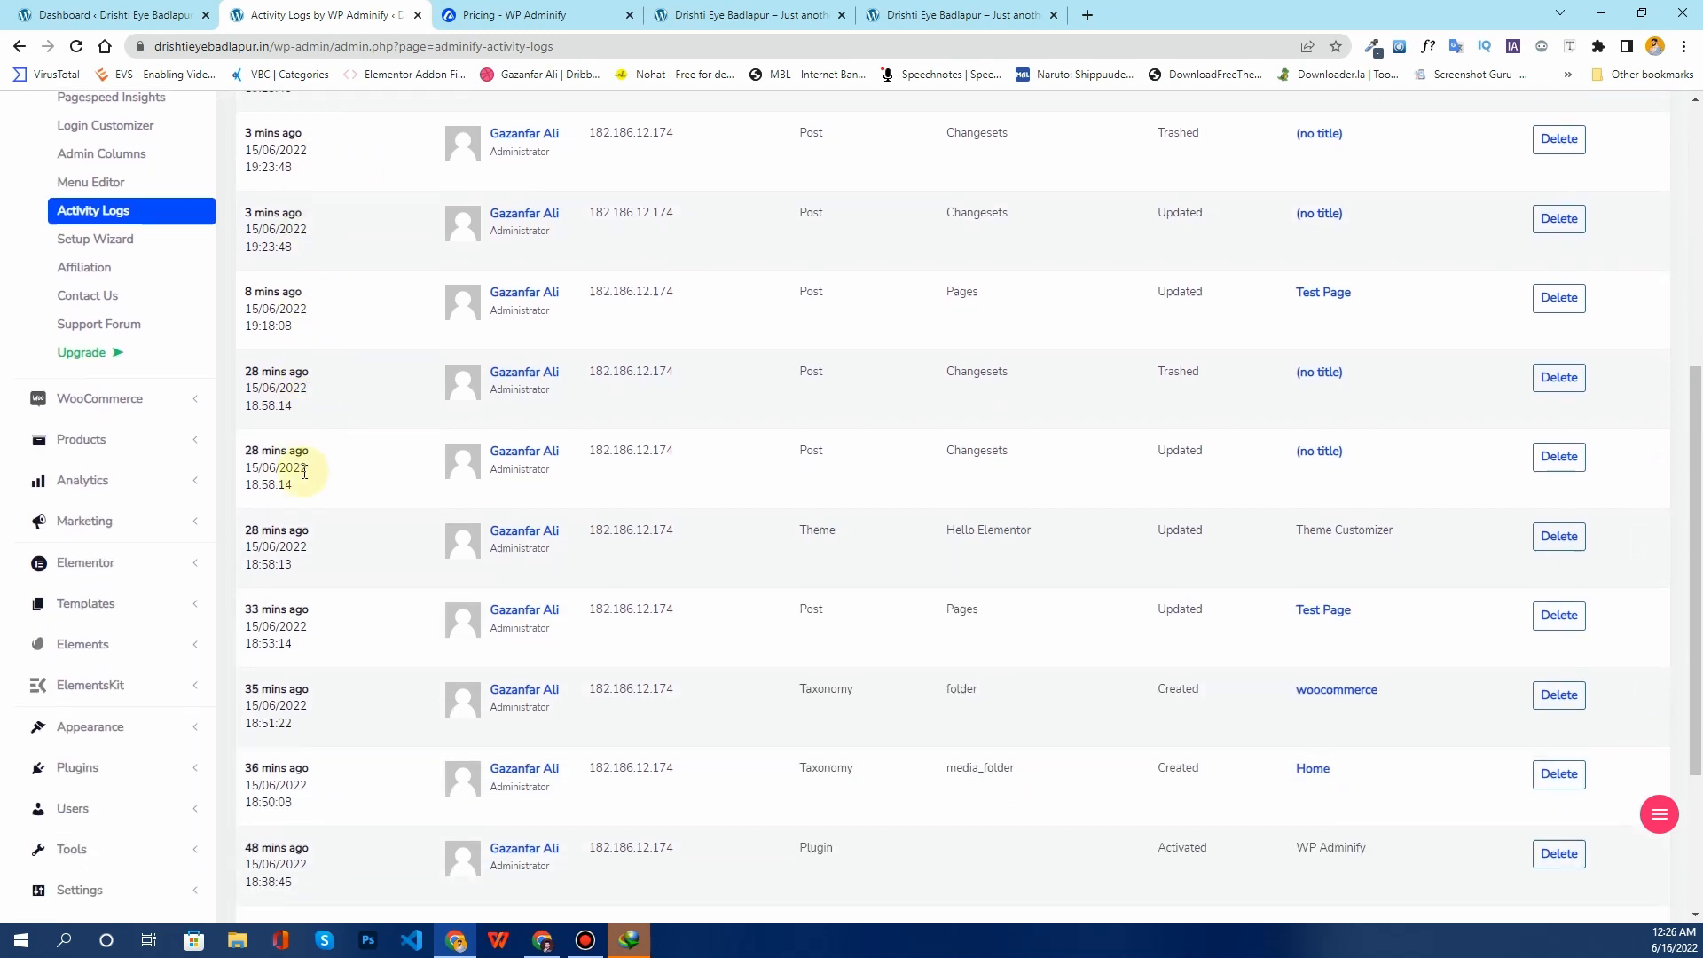
pyautogui.scroll(4, 307, 619)
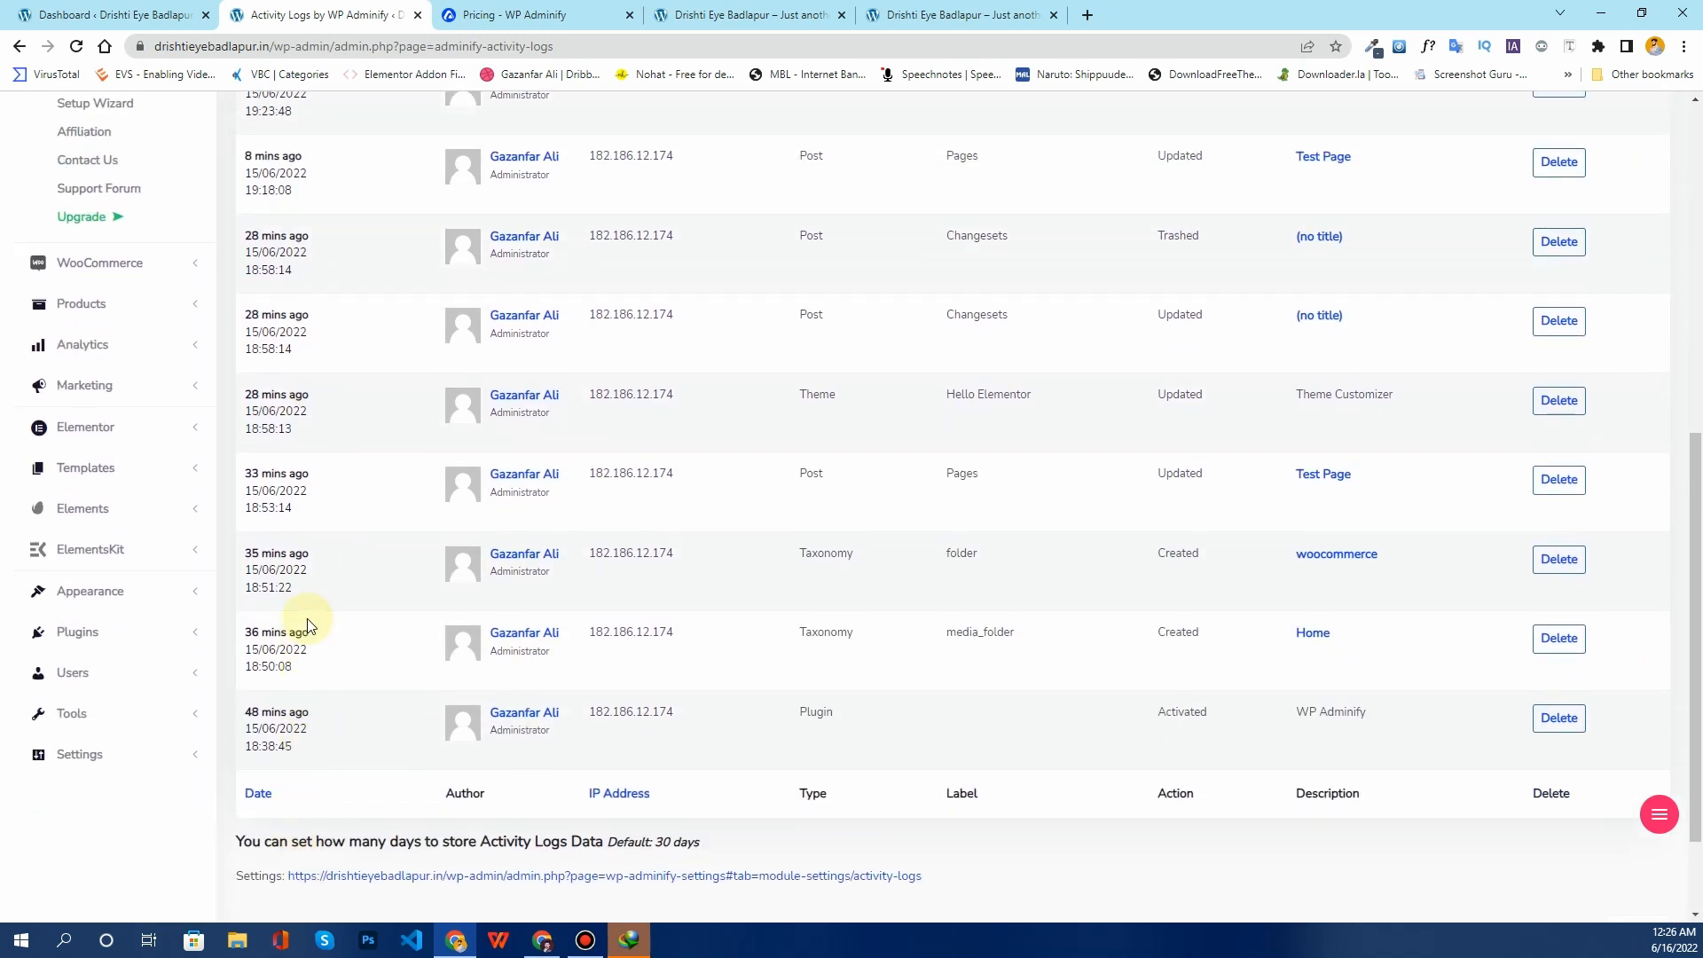
pyautogui.scroll(2, 308, 618)
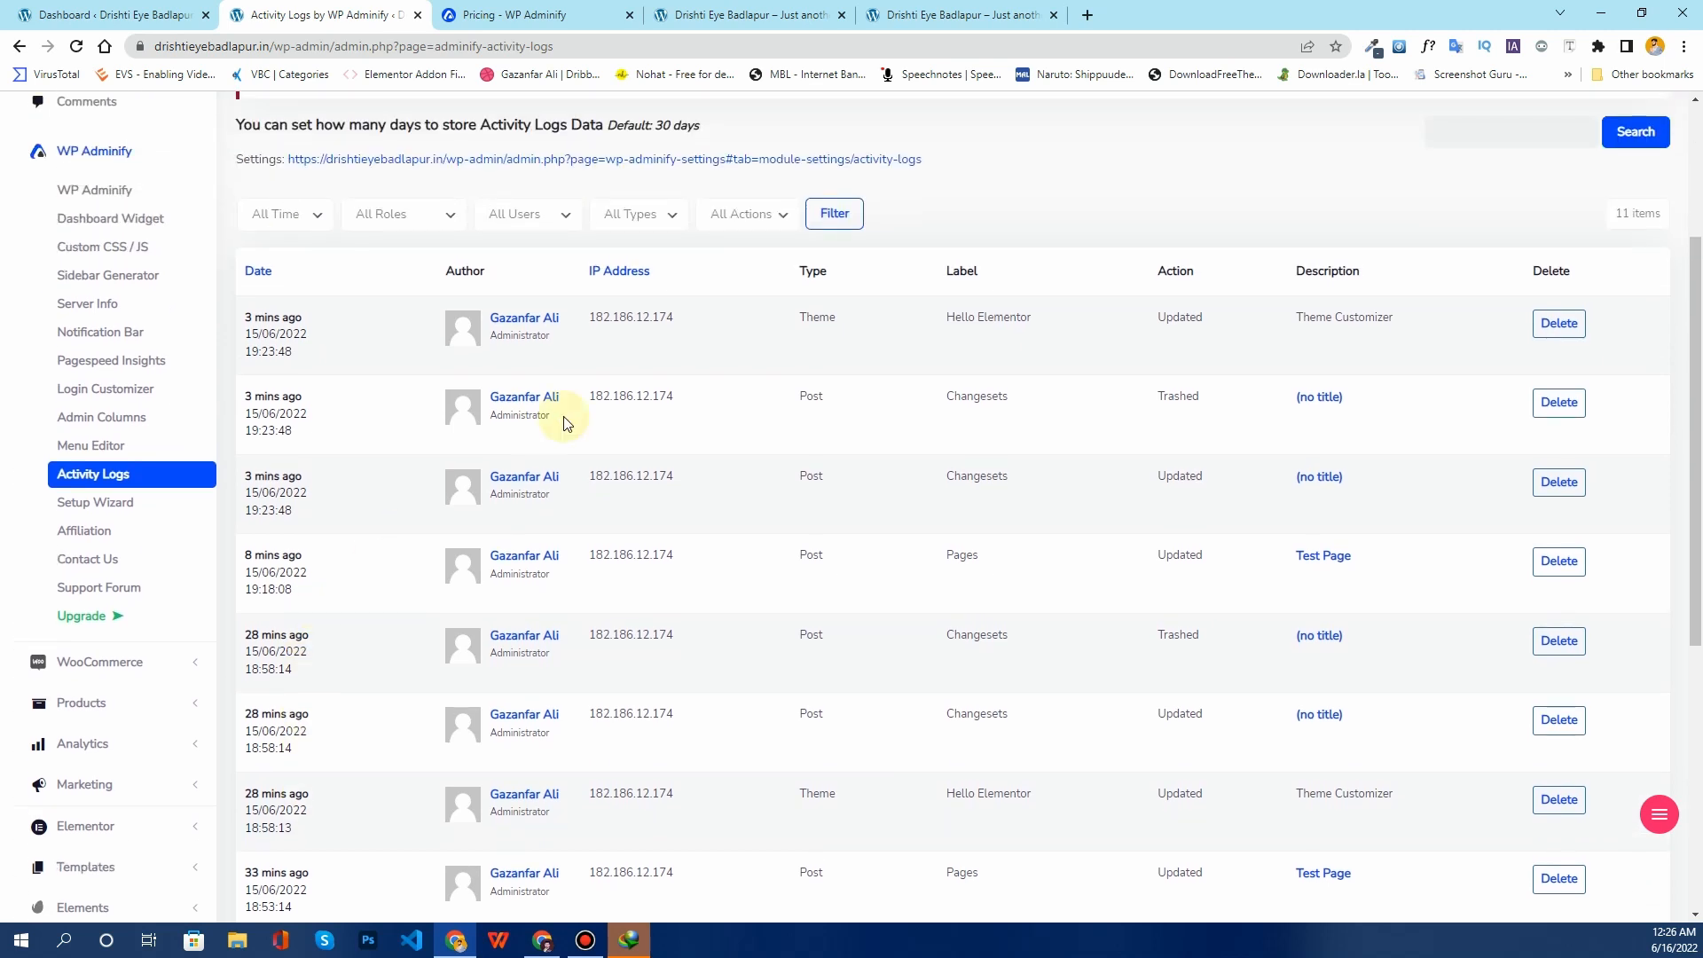
pyautogui.moveTo(809, 317); pyautogui.dragTo(858, 320)
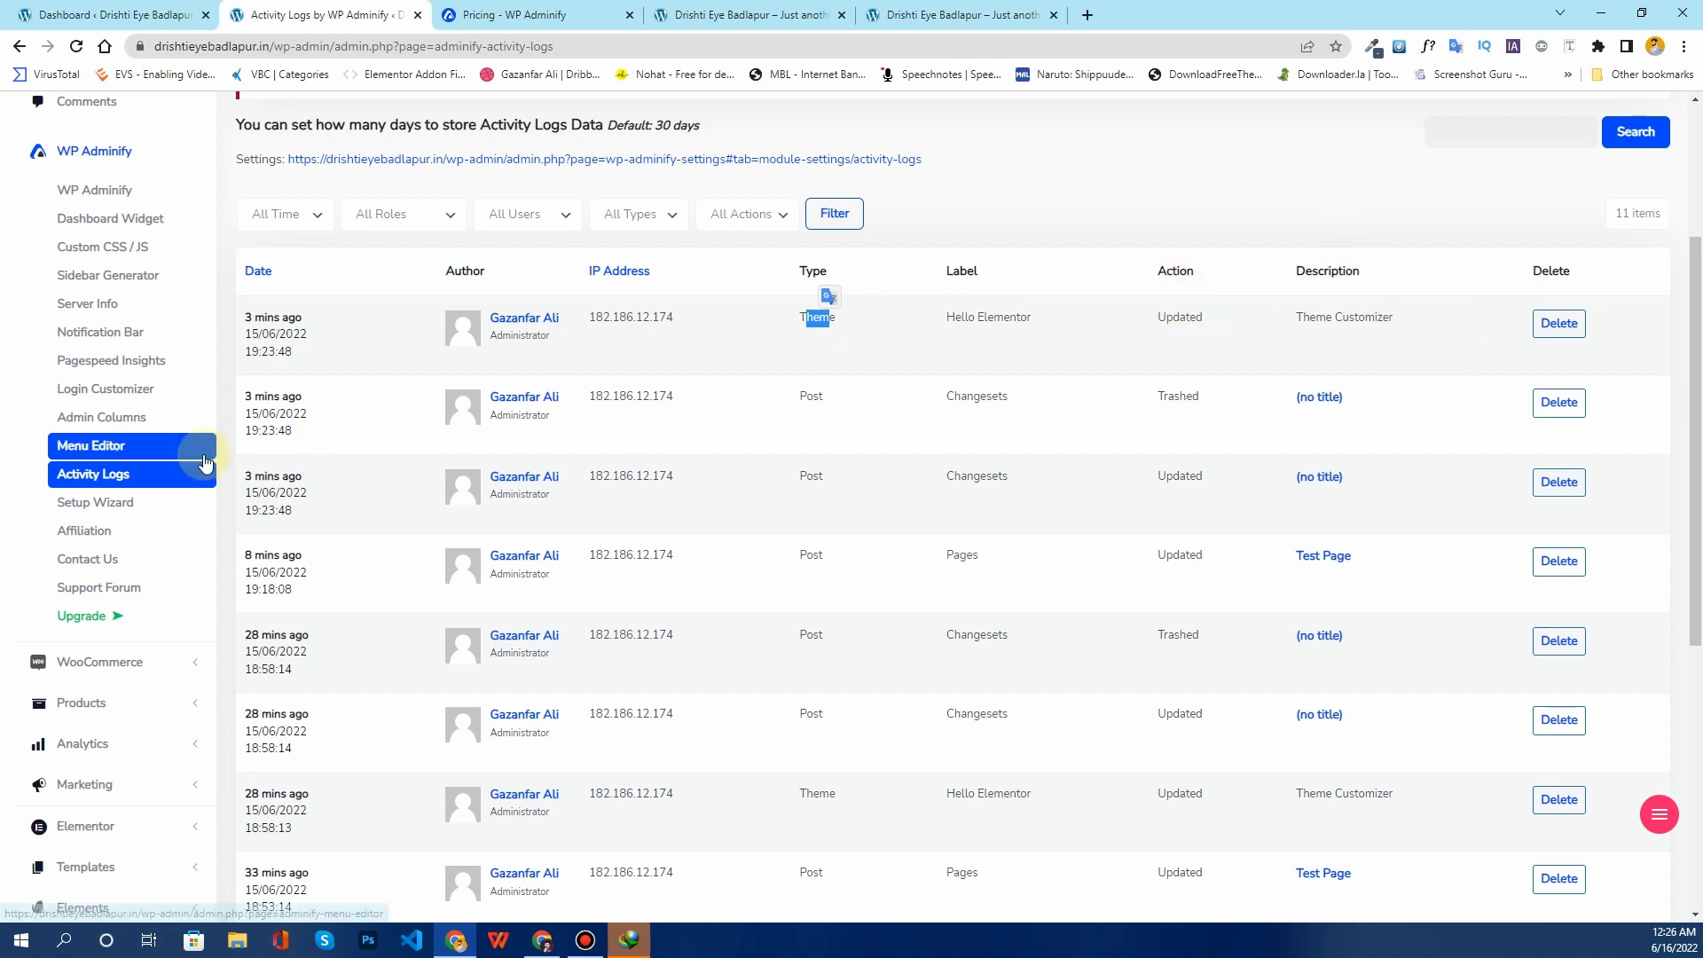
# Step: View the Setup Wizard's welcome page and skip the wizard, returning to the WP Adminify settings
pyautogui.click(133, 501)
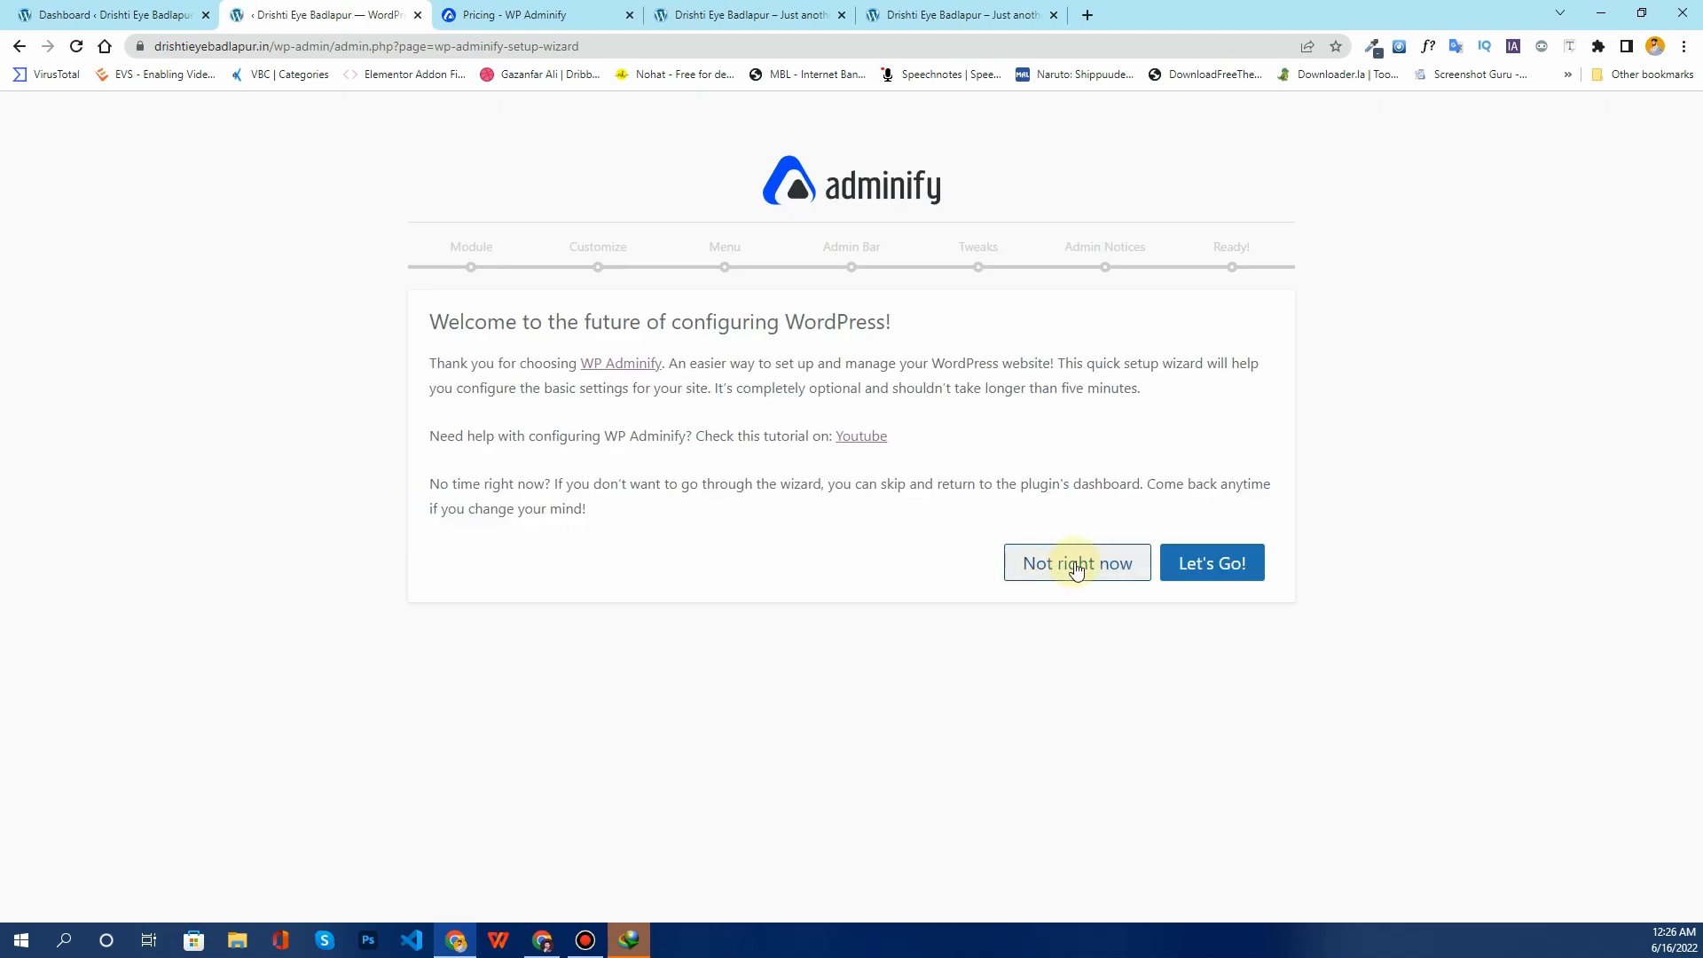
pyautogui.click(1076, 562)
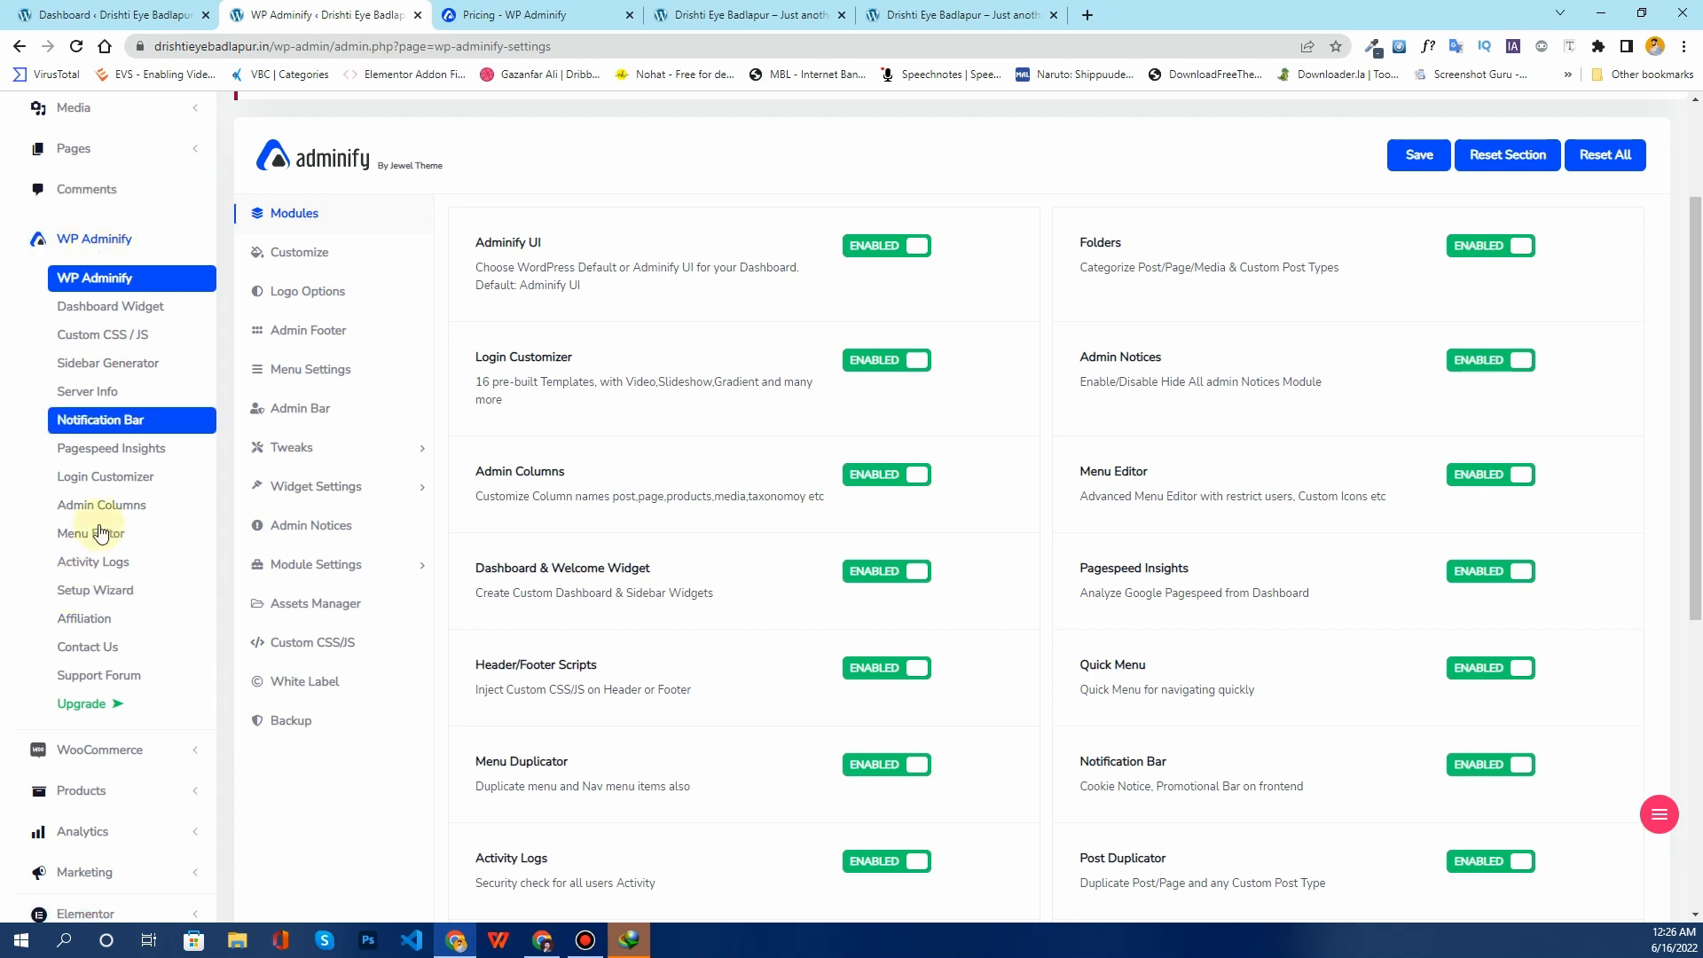
pyautogui.click(115, 600)
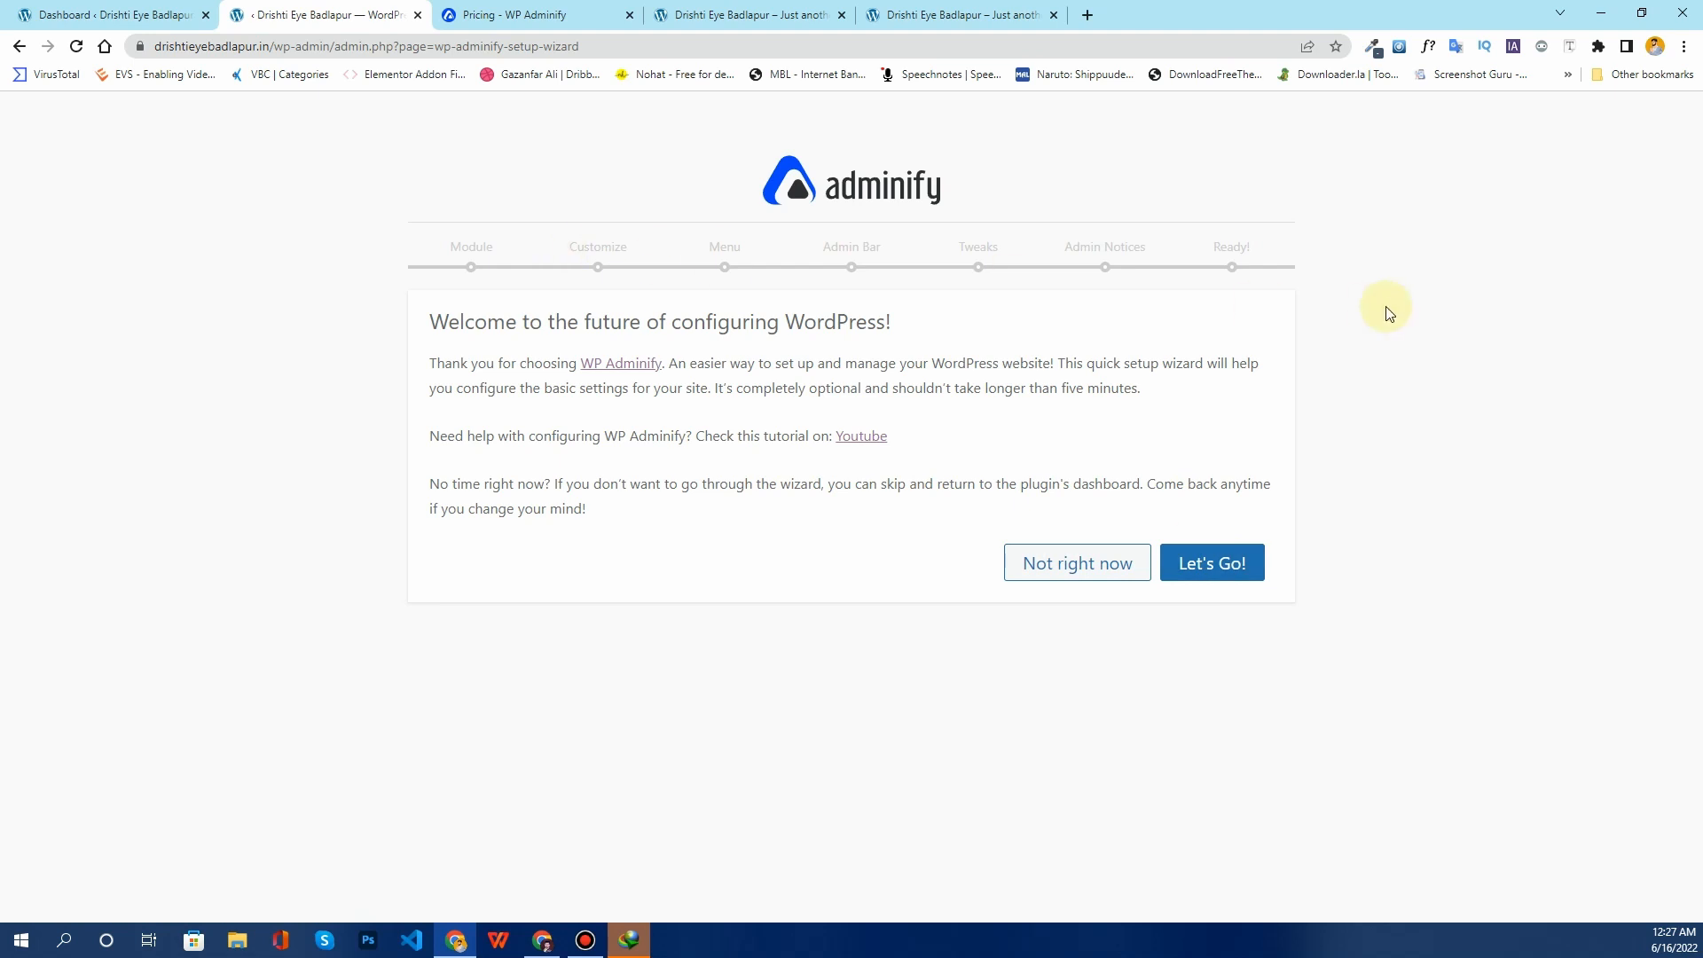
pyautogui.click(1055, 577)
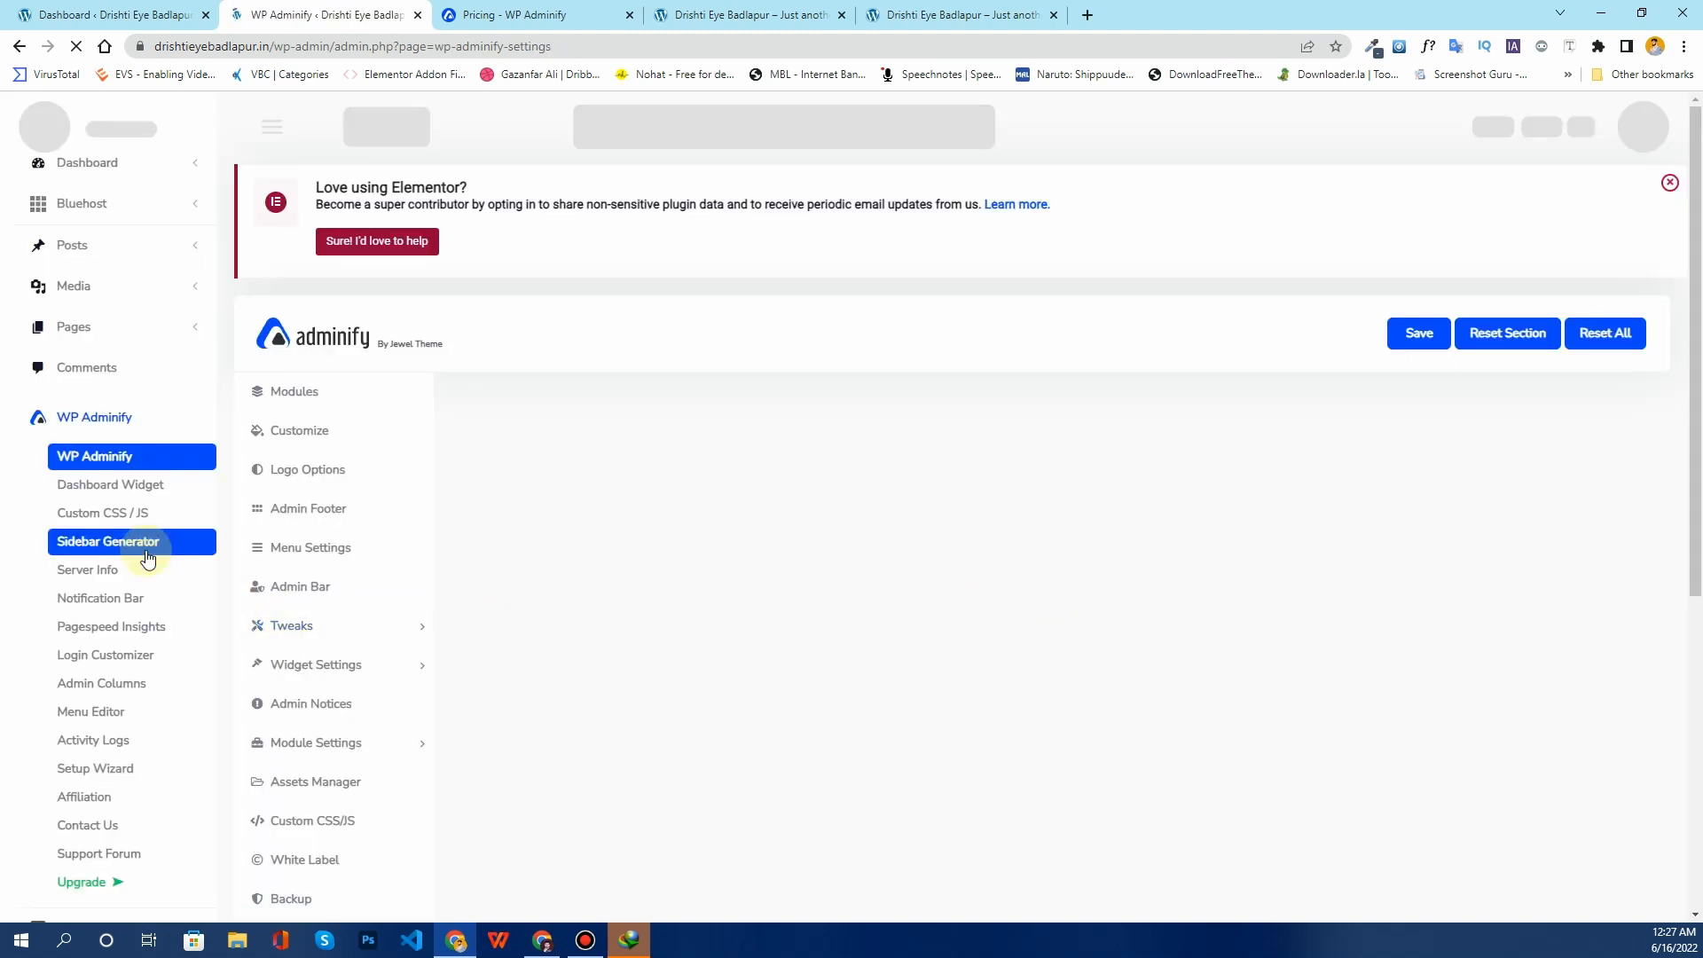
# Step: Open the Affiliation page, bring up the affiliate application form and look through its fields
pyautogui.scroll(-2, 168, 567)
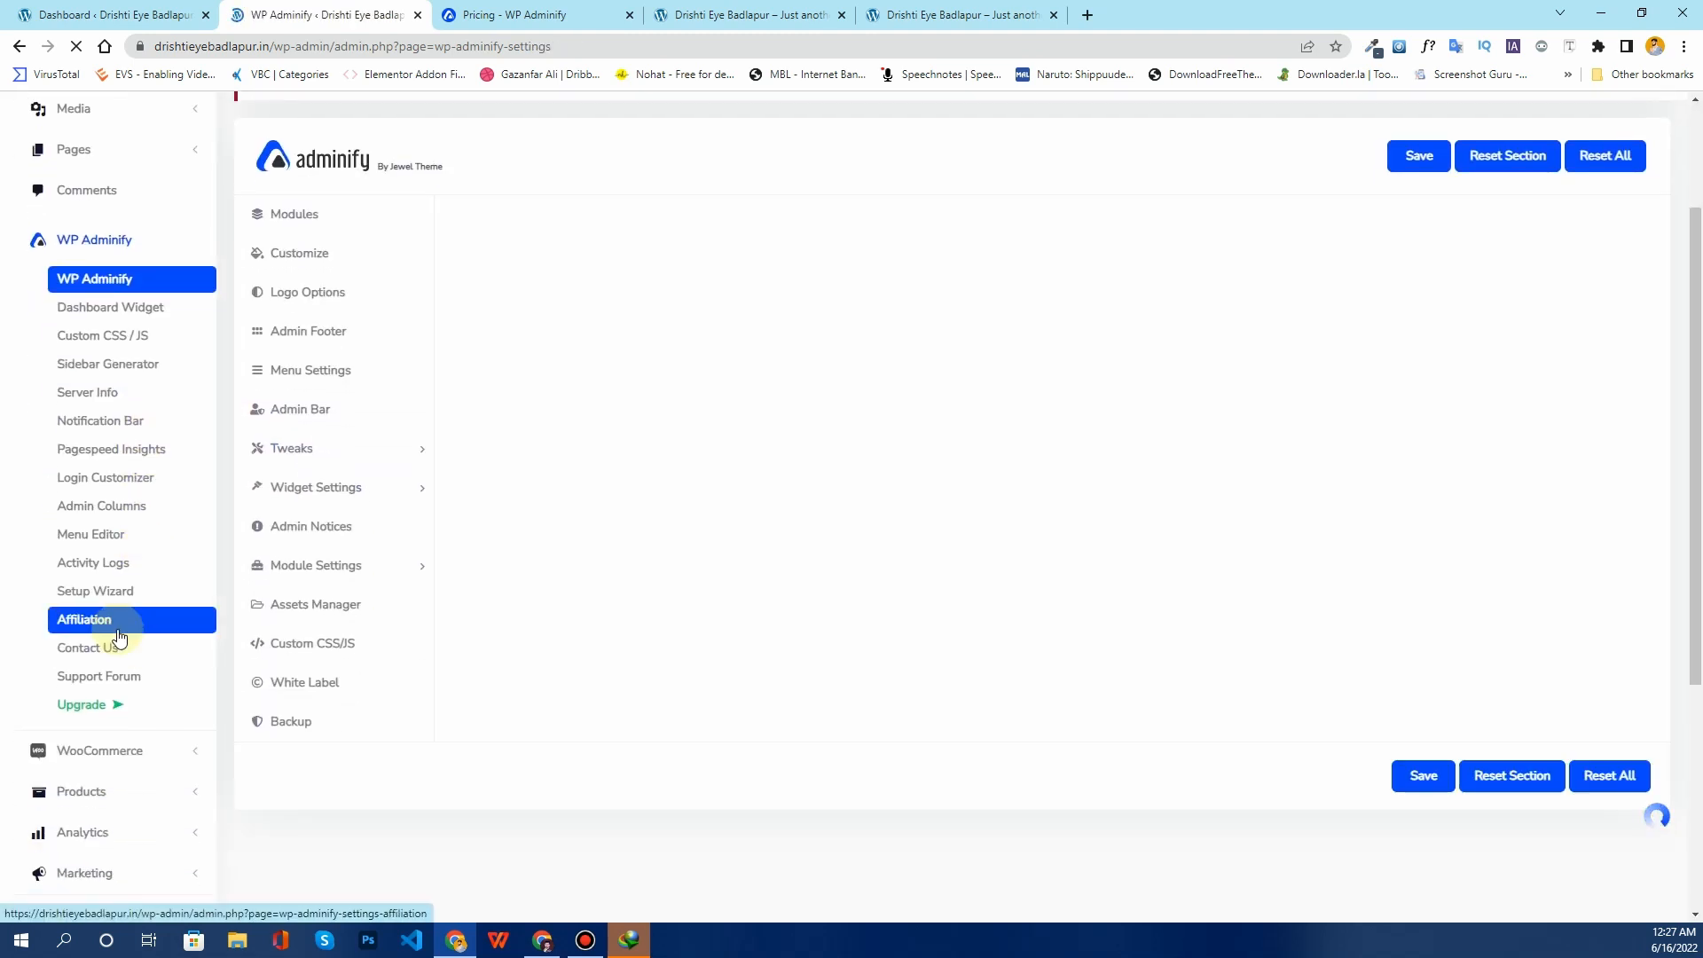
pyautogui.click(119, 631)
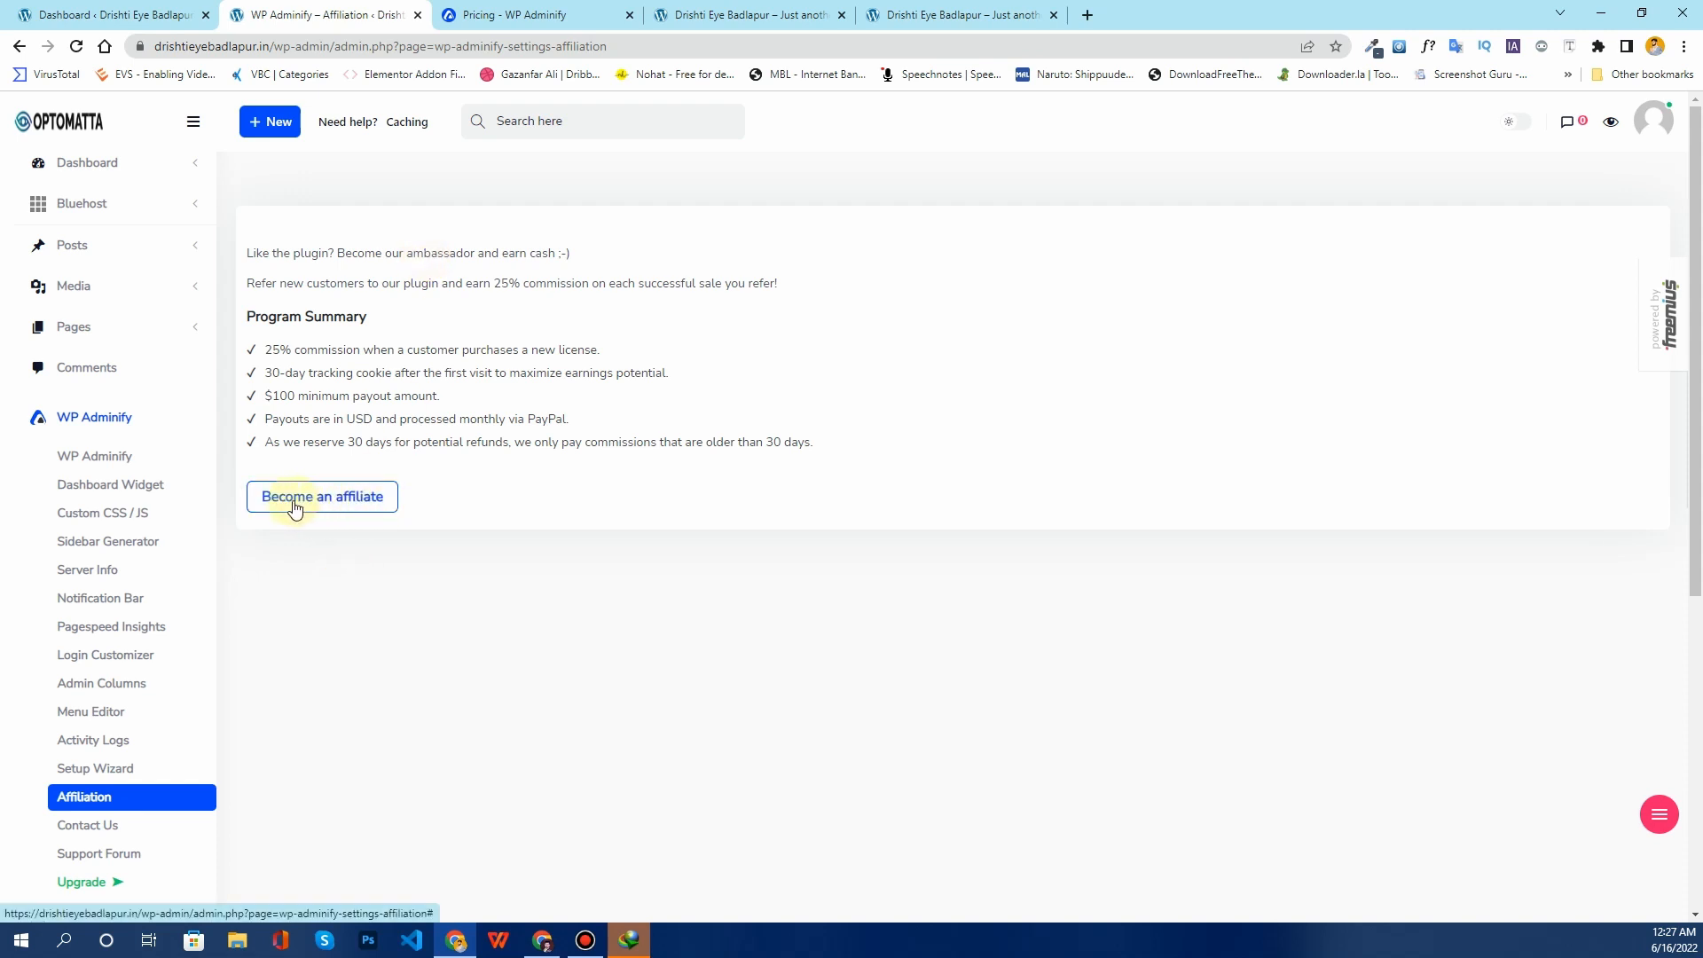
pyautogui.click(330, 514)
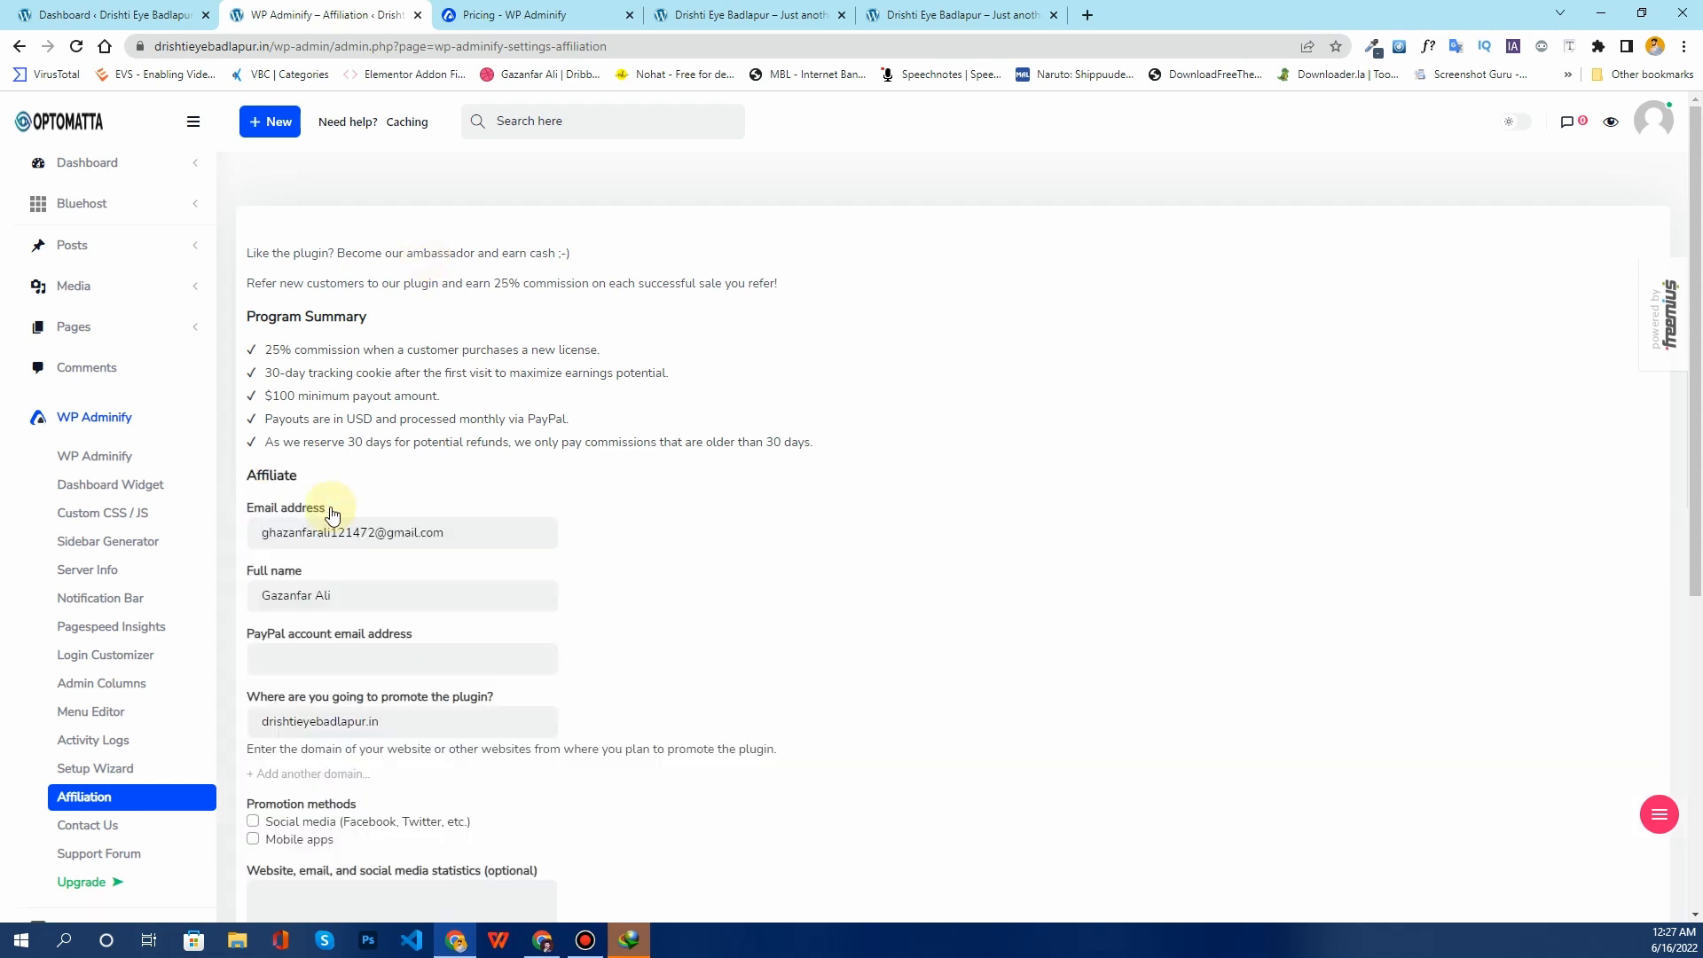
pyautogui.scroll(-3, 337, 501)
pyautogui.scroll(-3, 301, 505)
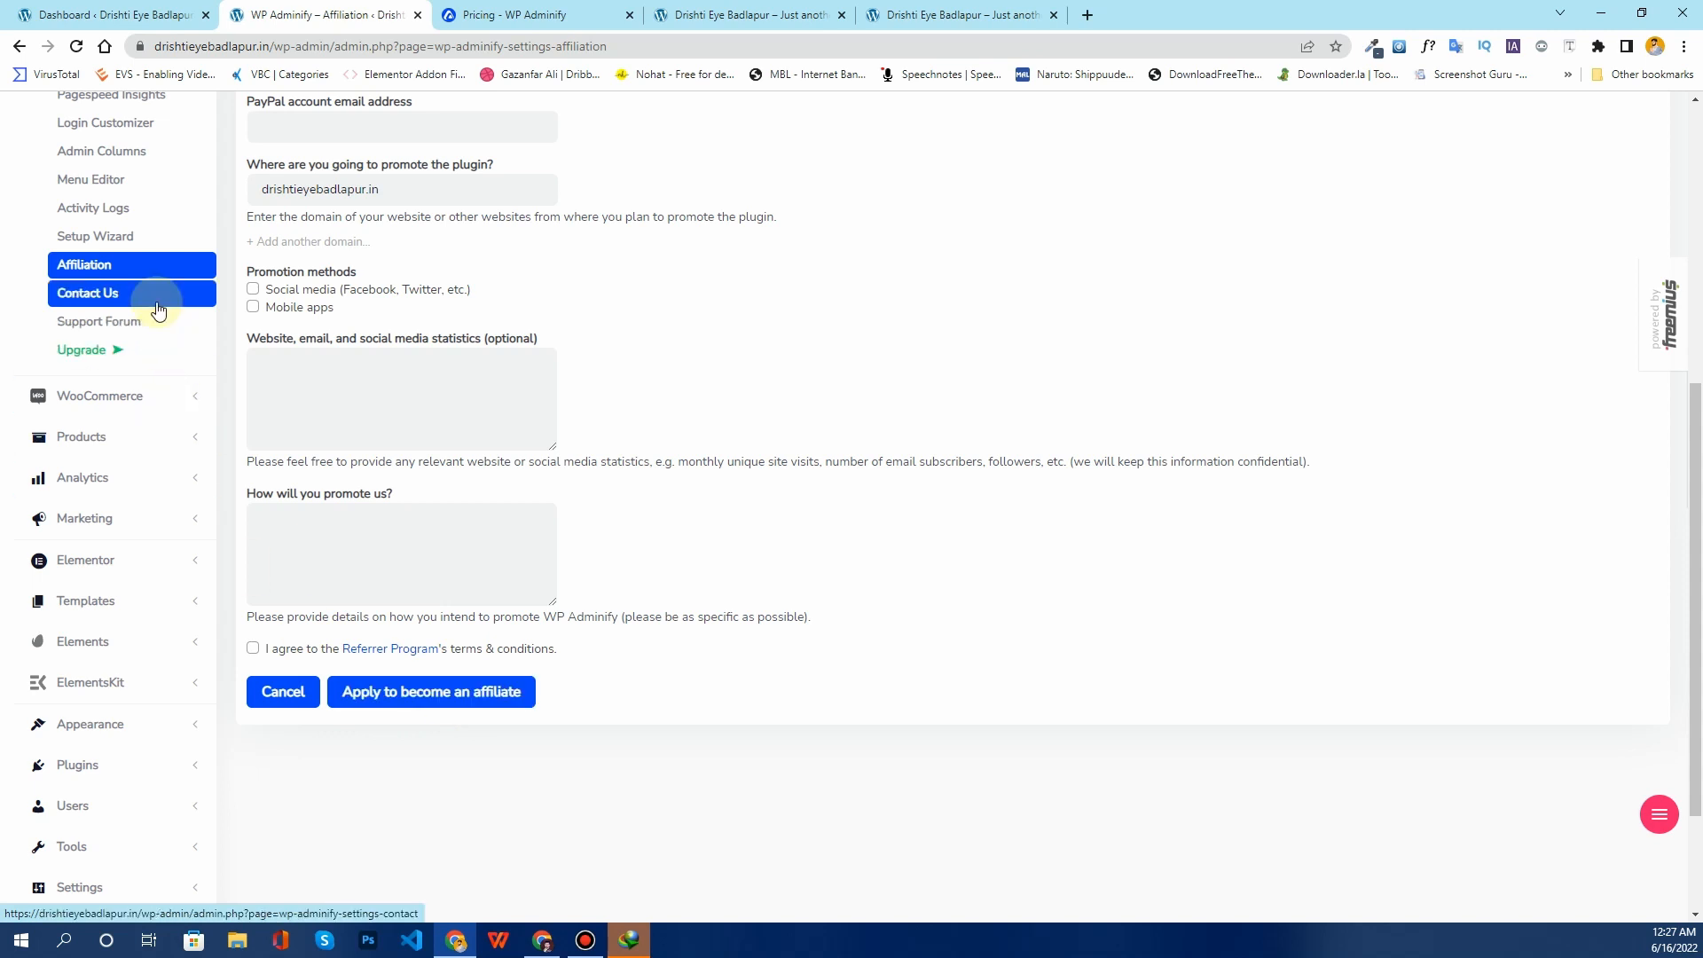
# Step: View the Contact Us page, and open the plugin's Support Forum to look through its topics
pyautogui.click(156, 302)
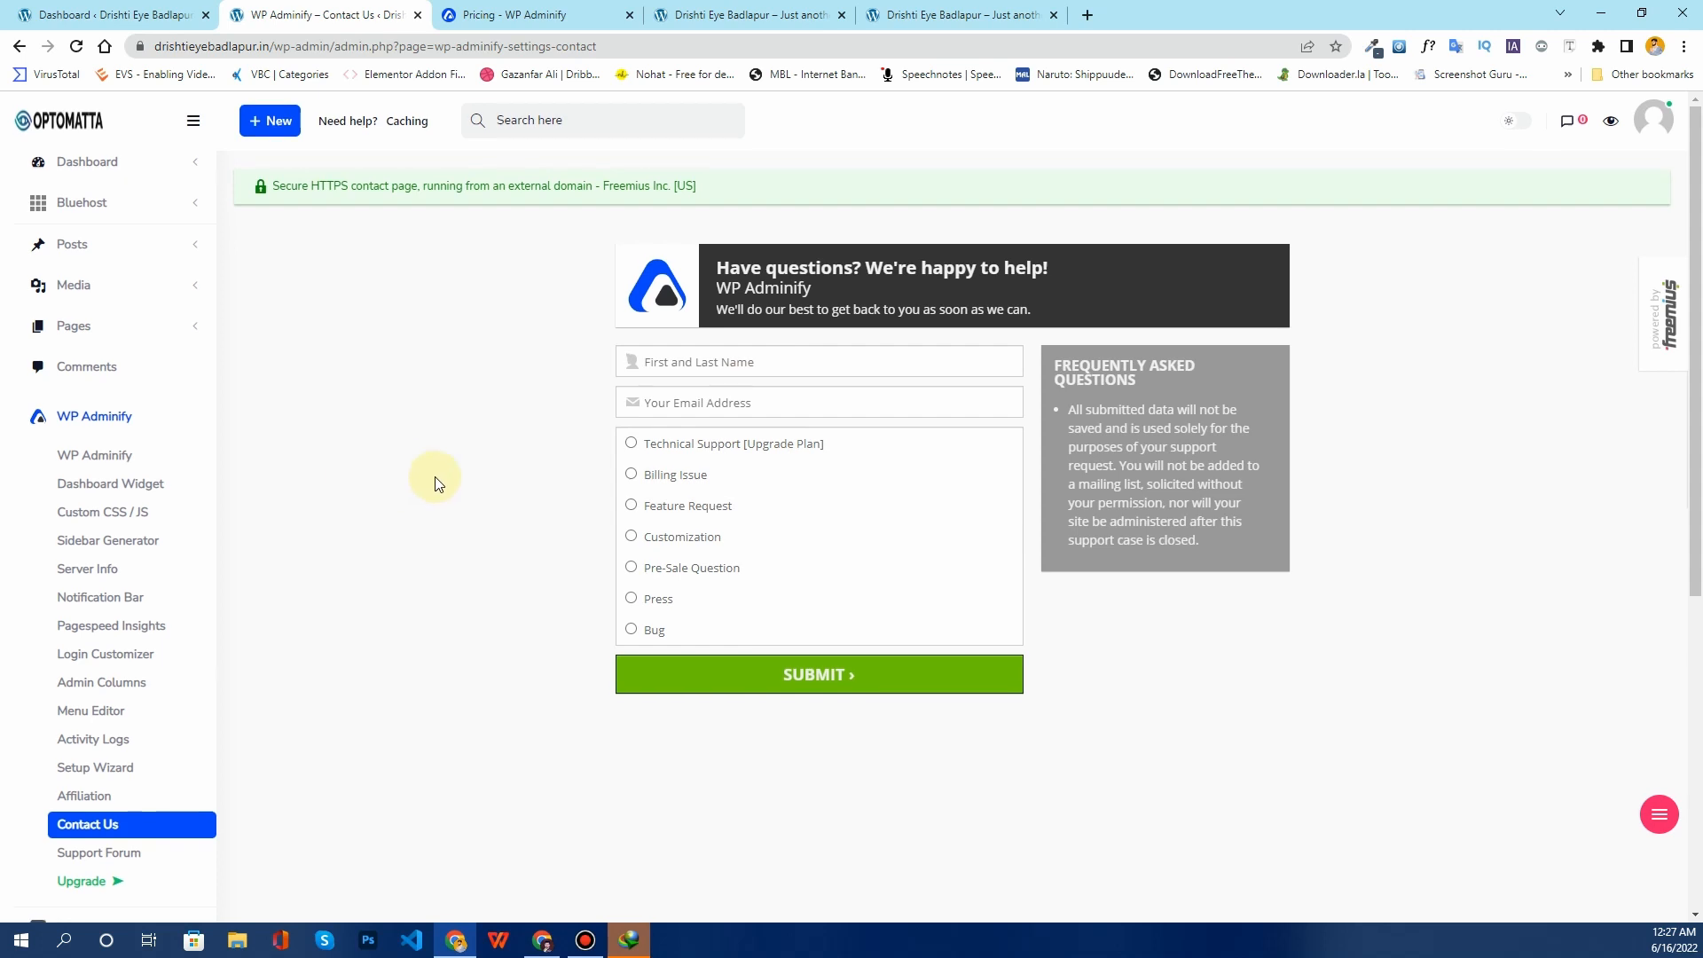
pyautogui.scroll(-1, 435, 483)
pyautogui.click(131, 770)
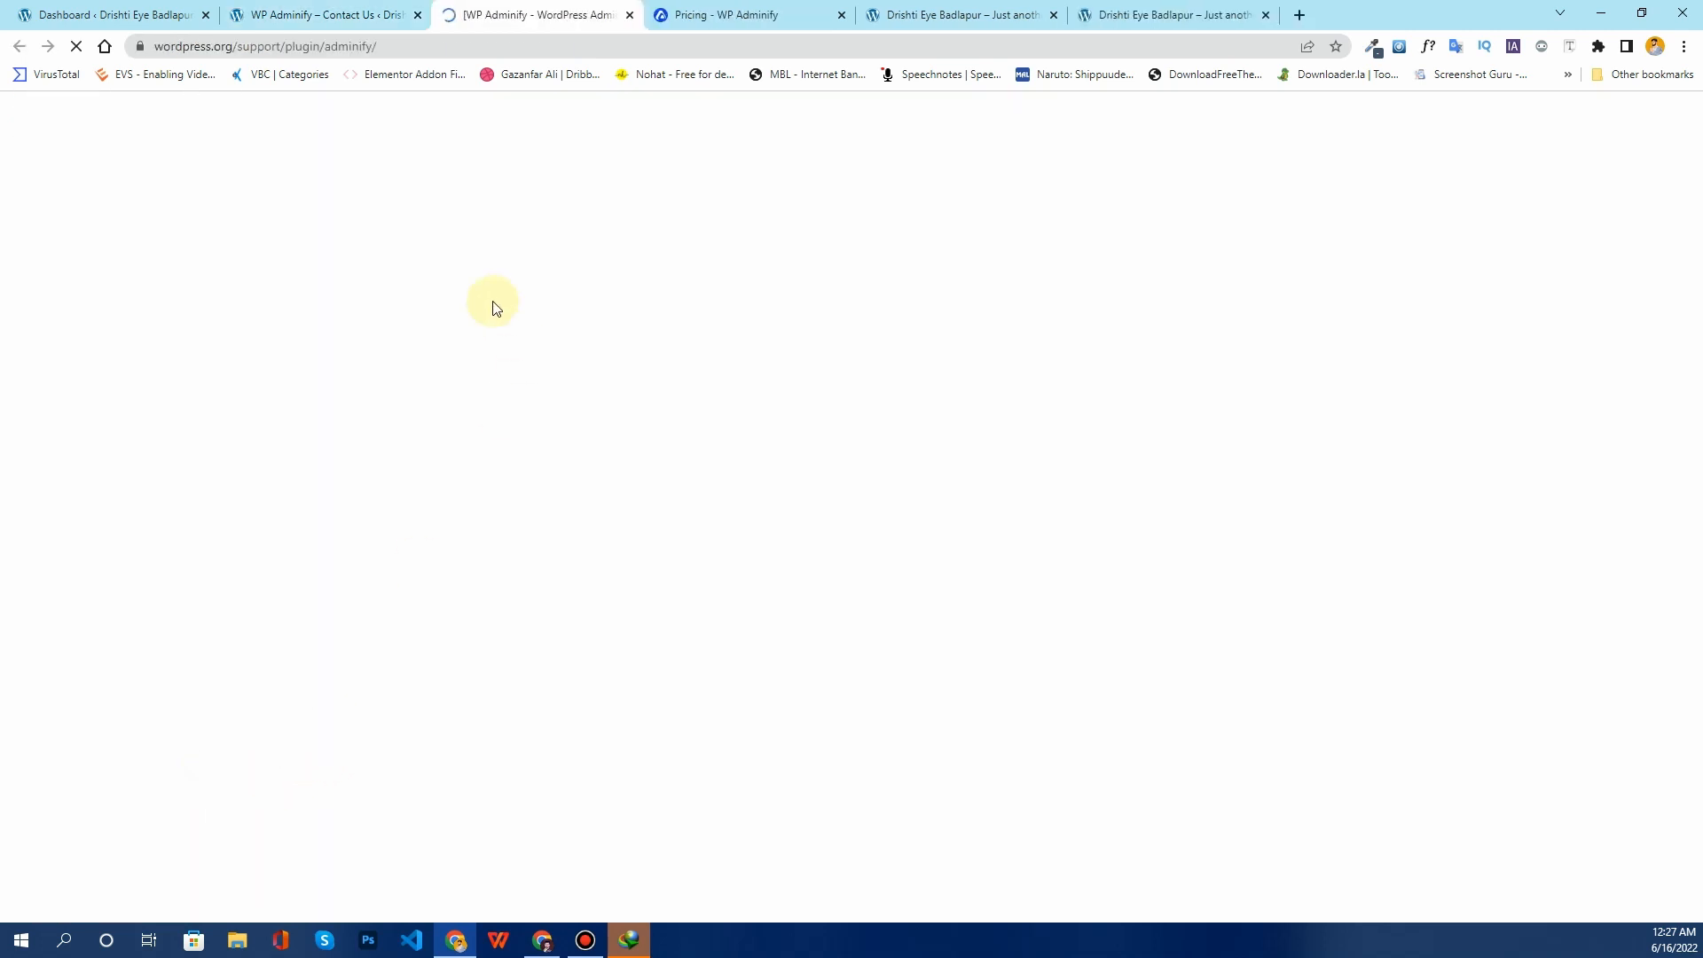
pyautogui.scroll(-4, 532, 417)
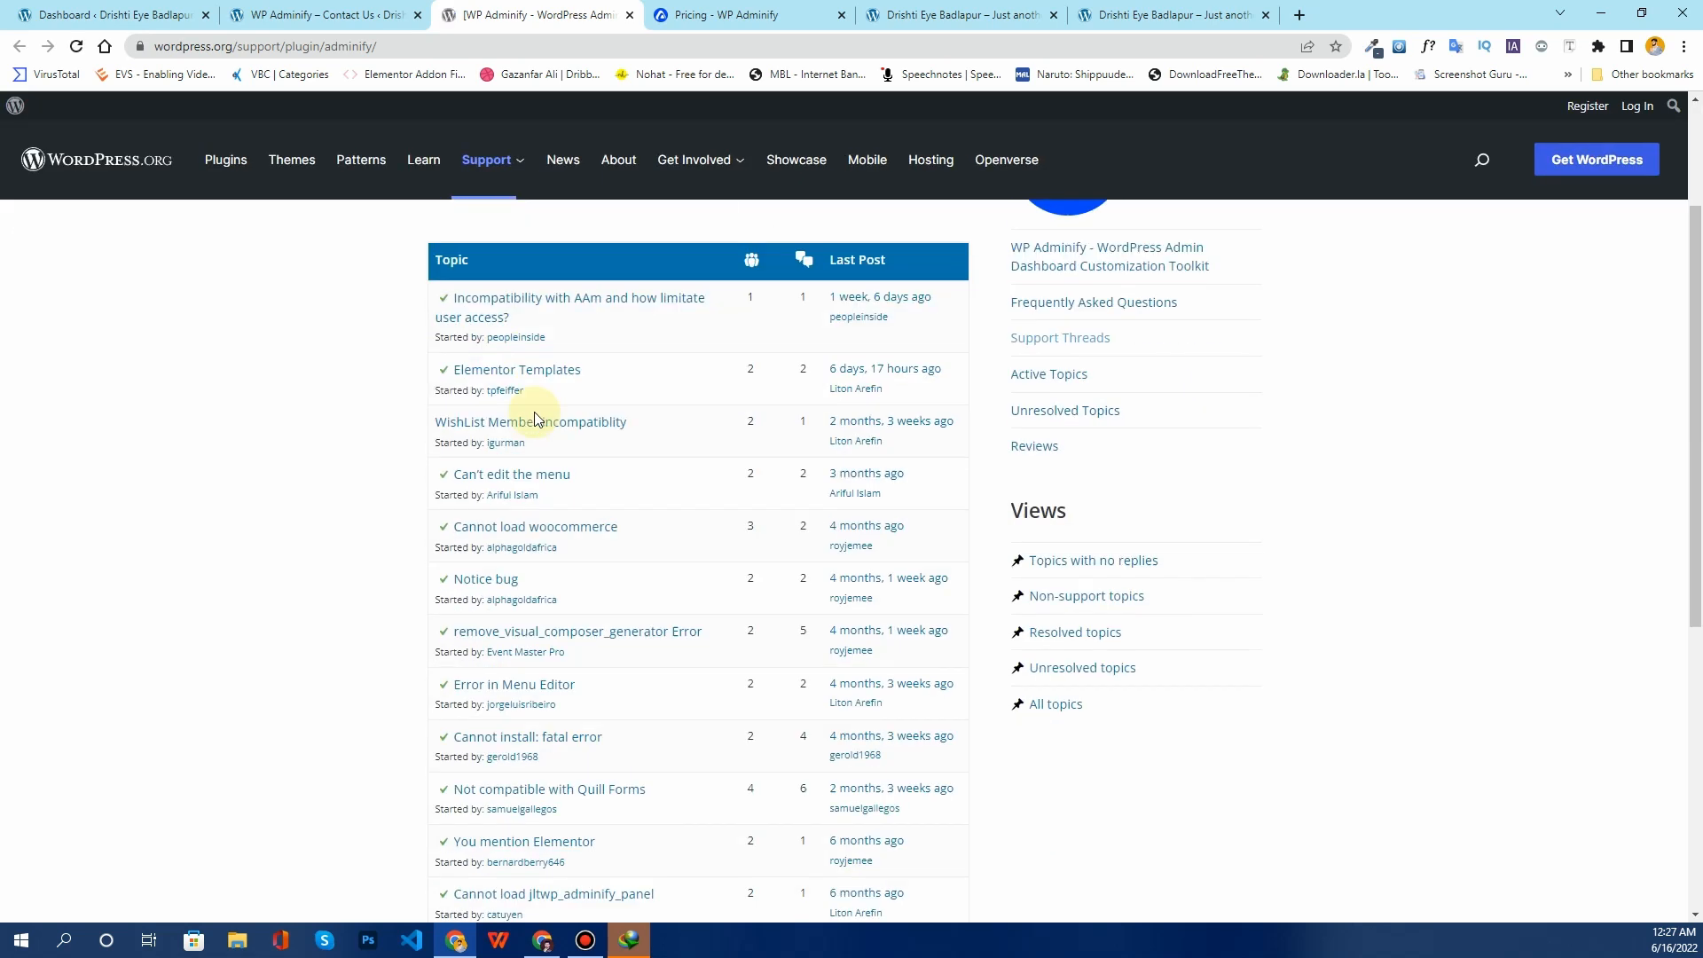
pyautogui.scroll(2, 538, 417)
pyautogui.scroll(-6, 538, 417)
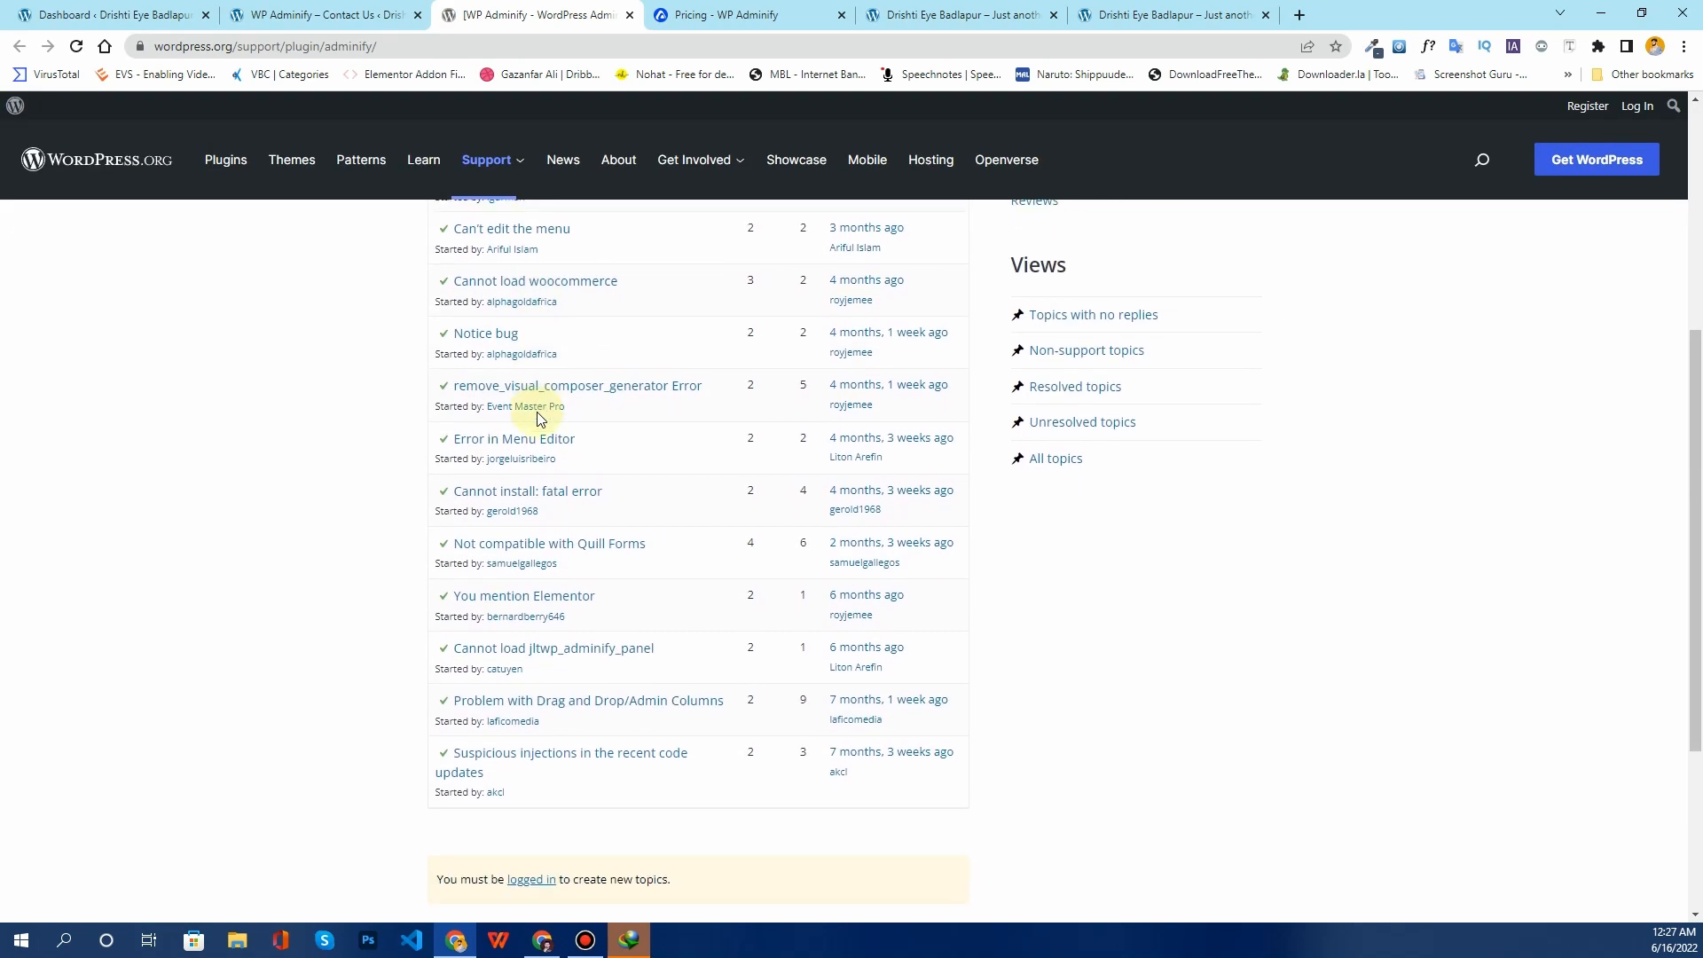
pyautogui.scroll(6, 538, 417)
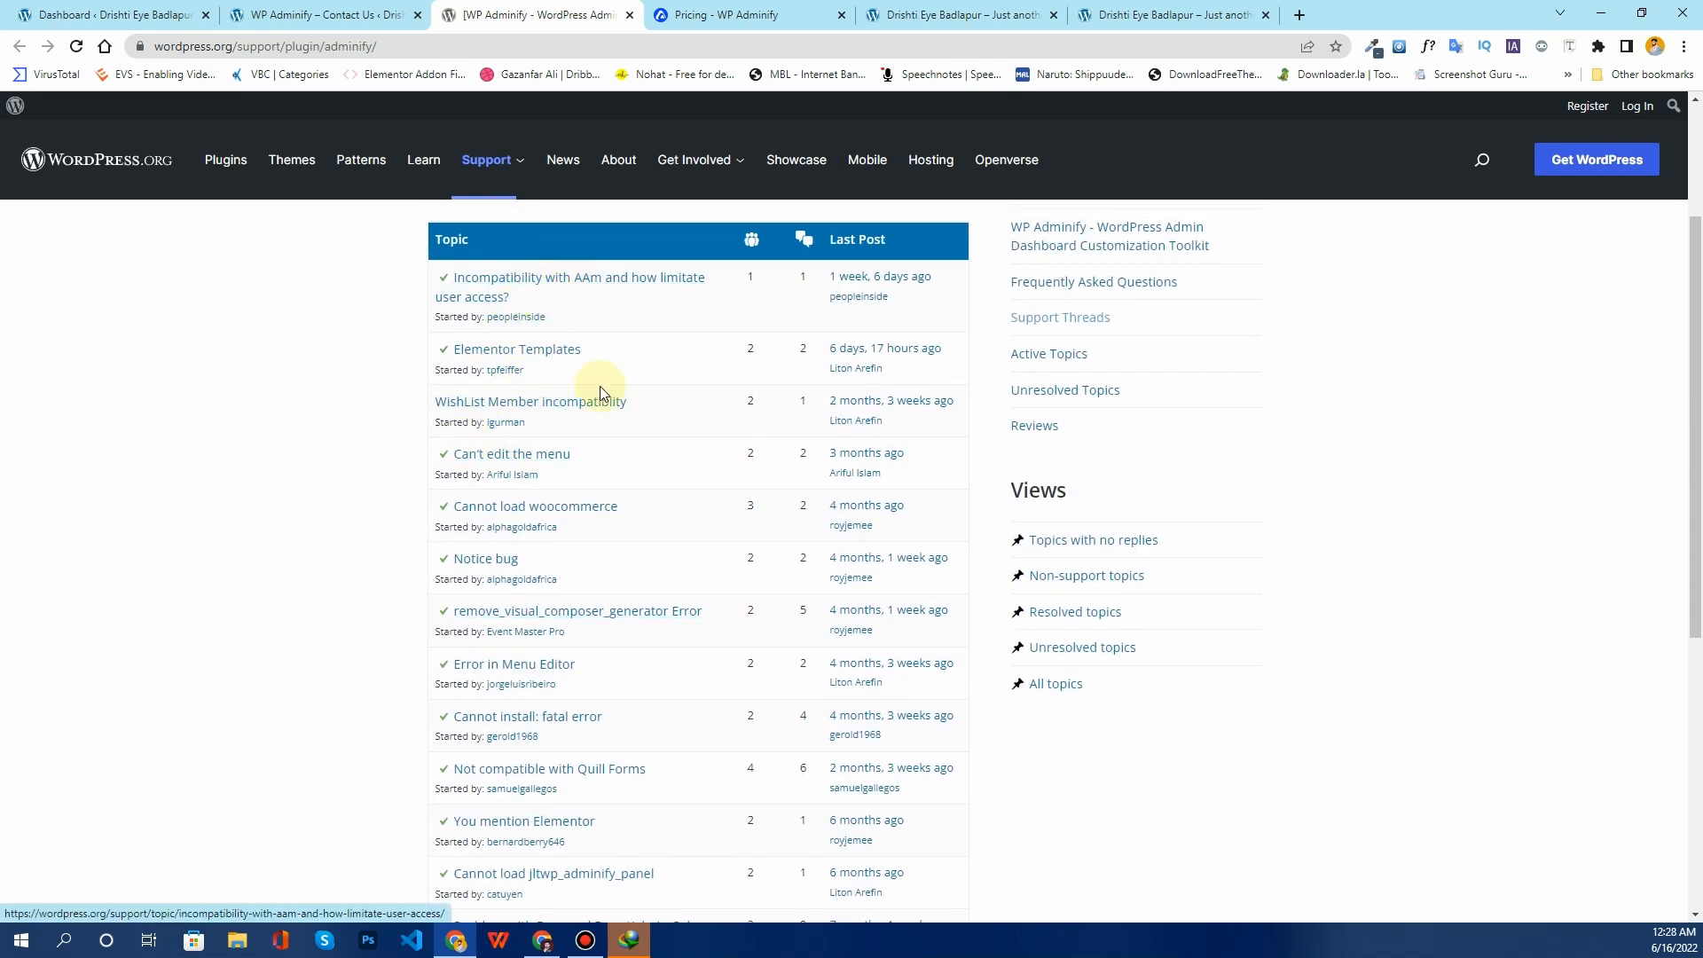
pyautogui.scroll(-4, 600, 417)
# Step: Return to the site's admin tab and open the WP Adminify settings, dismissing the Elementor notice there
pyautogui.click(355, 14)
pyautogui.scroll(-2, 173, 559)
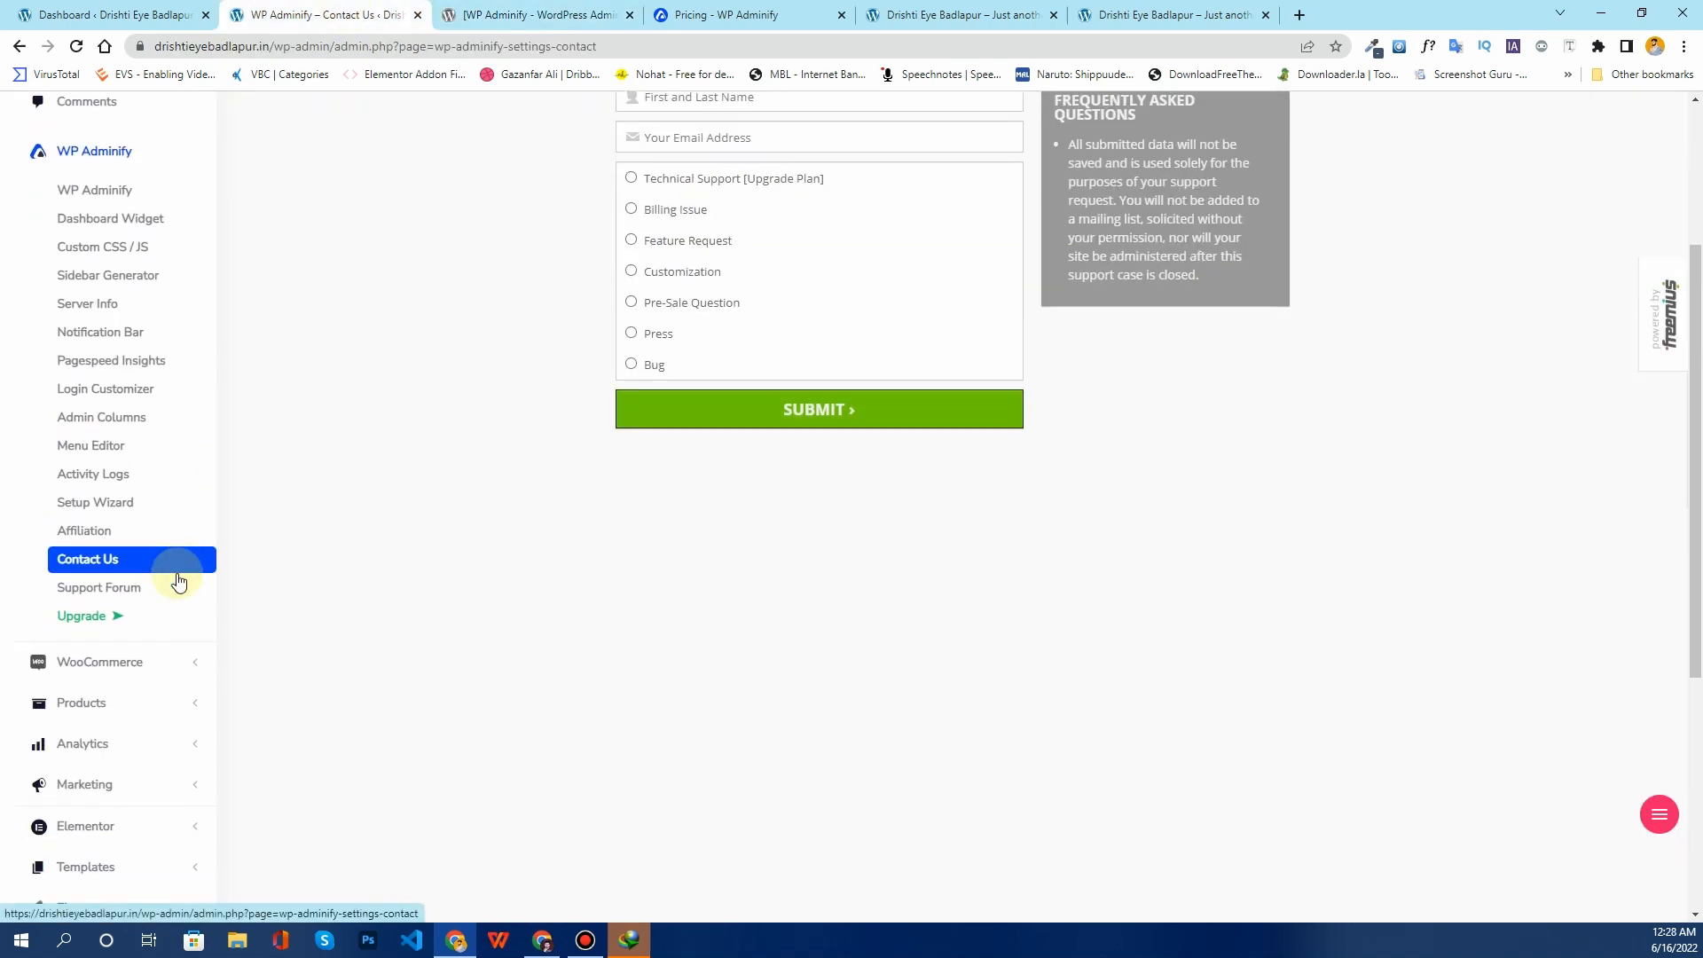
pyautogui.scroll(1, 124, 462)
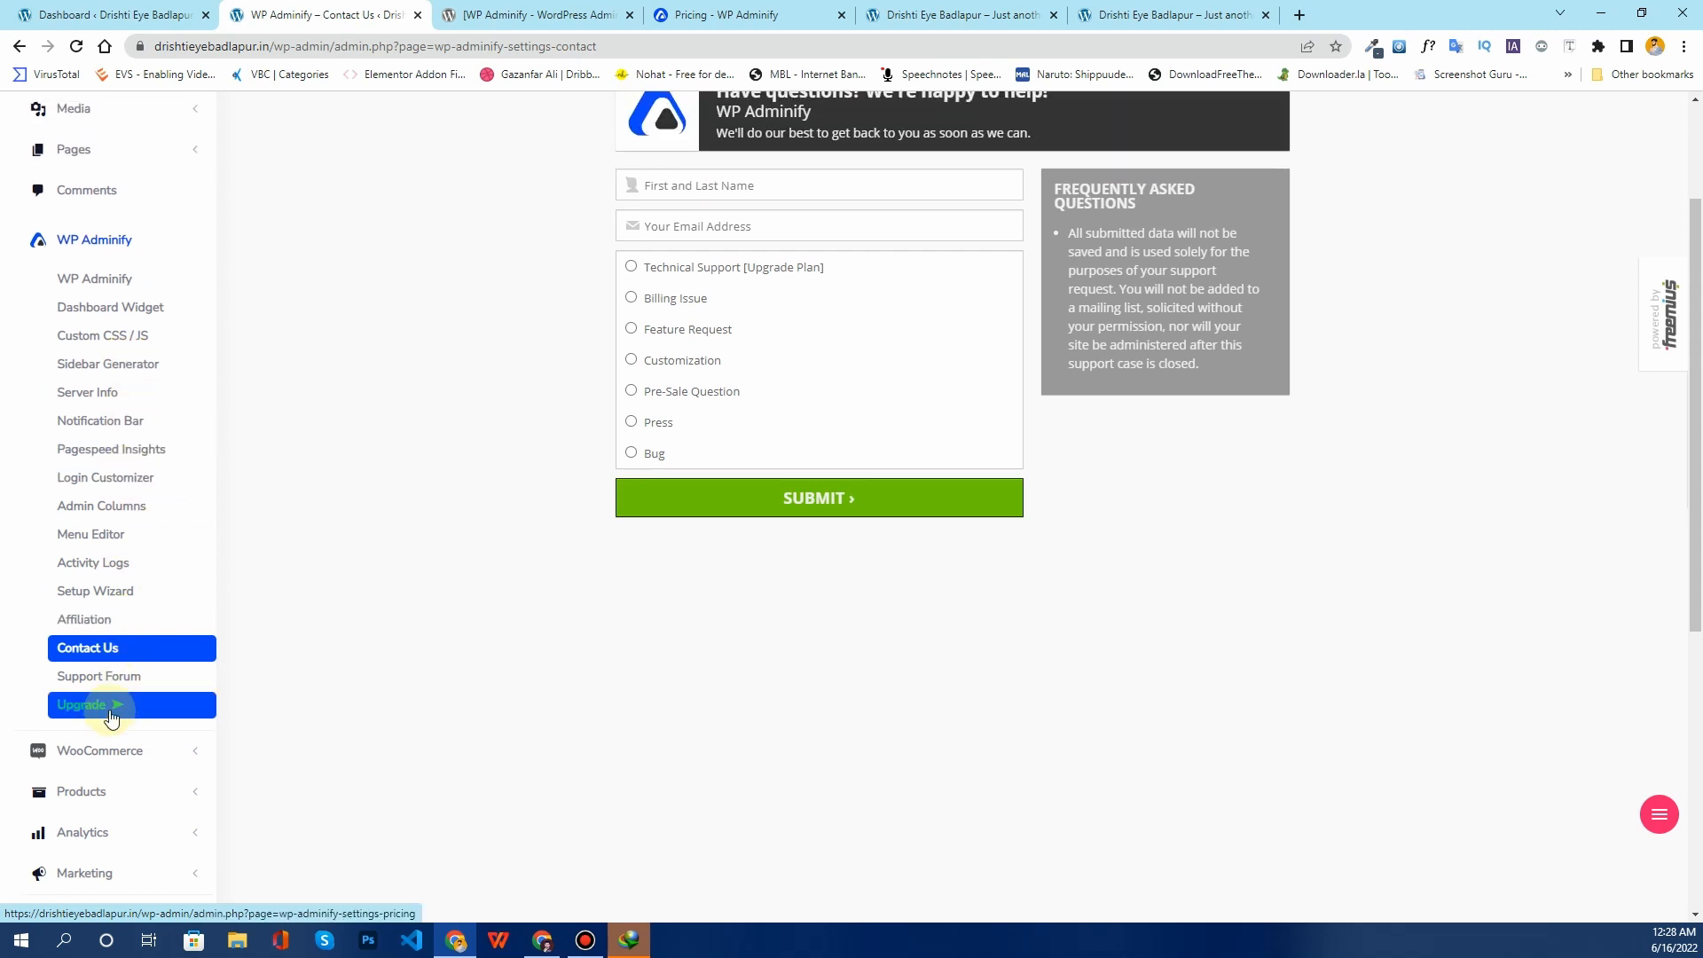
pyautogui.click(175, 200)
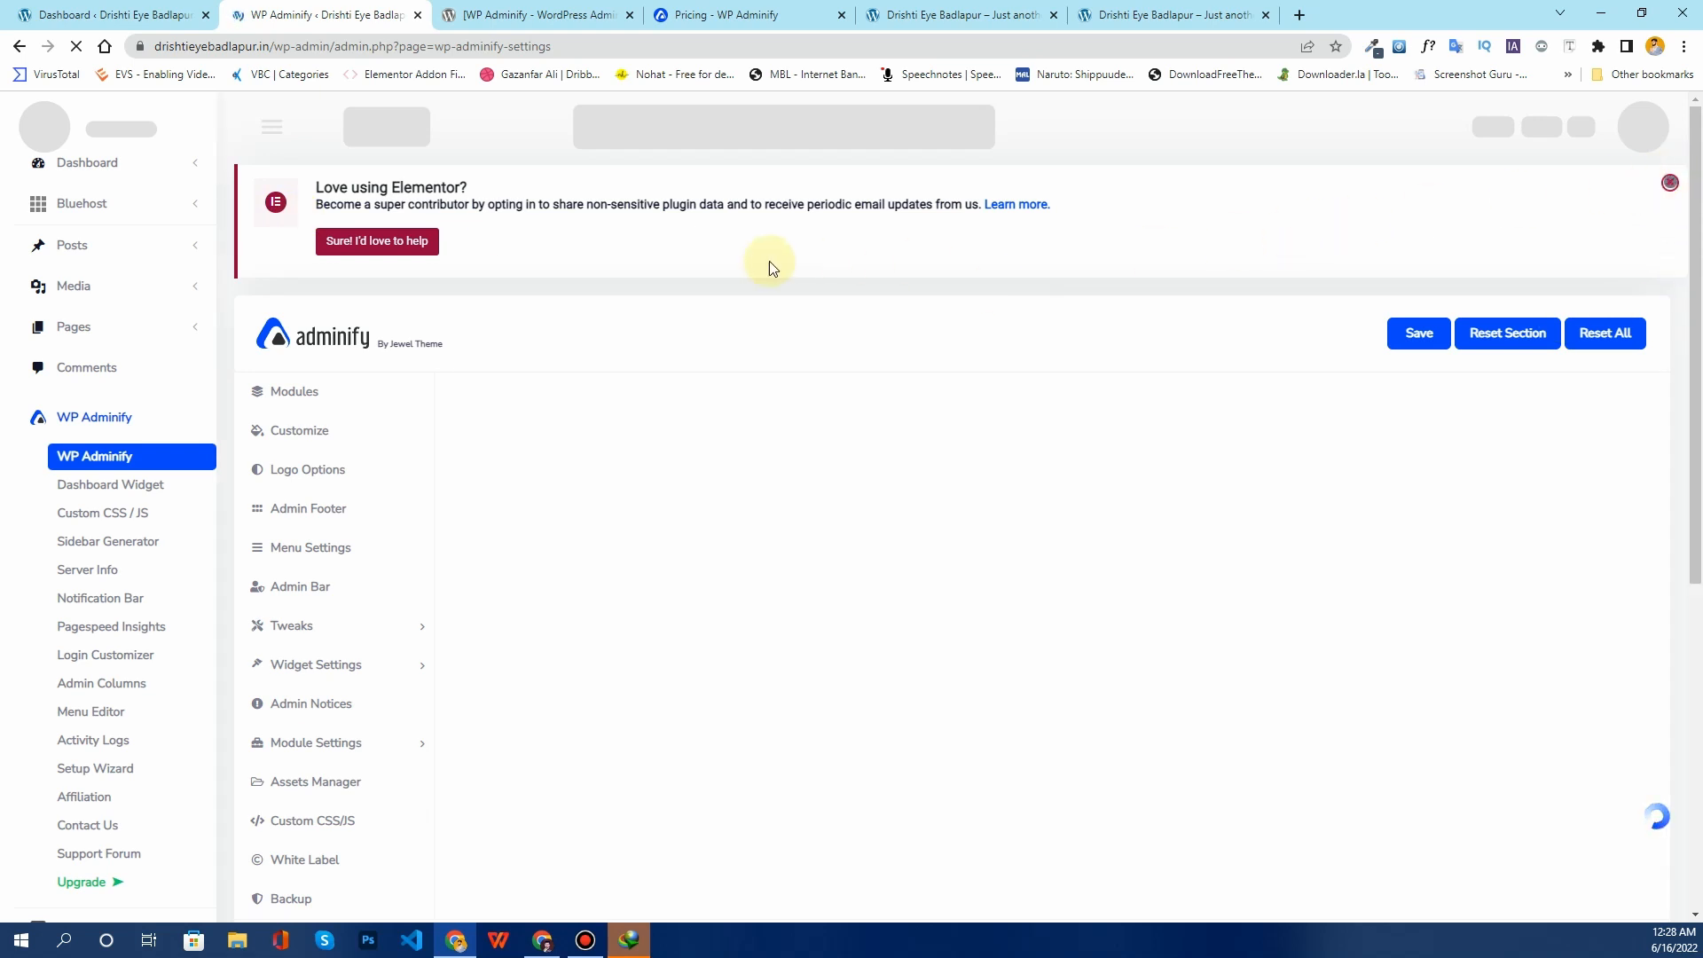
pyautogui.click(1669, 184)
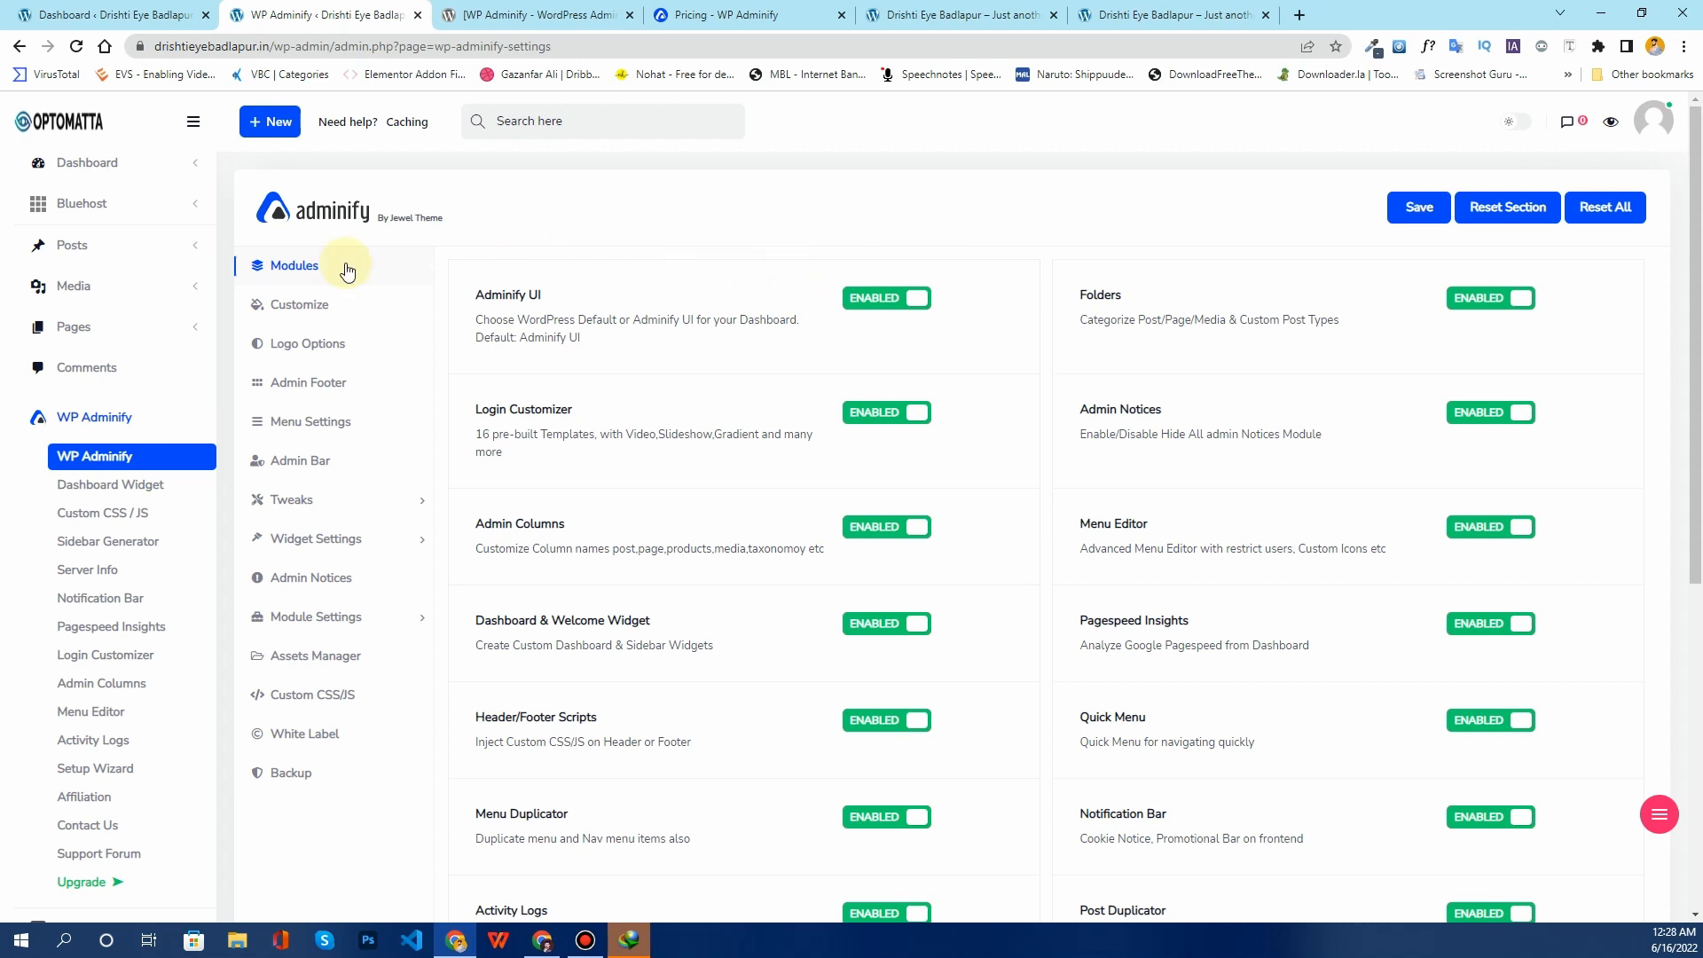
# Step: Open the Dashboard home page, dismiss its Elementor notice and look over the widgets
pyautogui.click(124, 163)
pyautogui.click(81, 214)
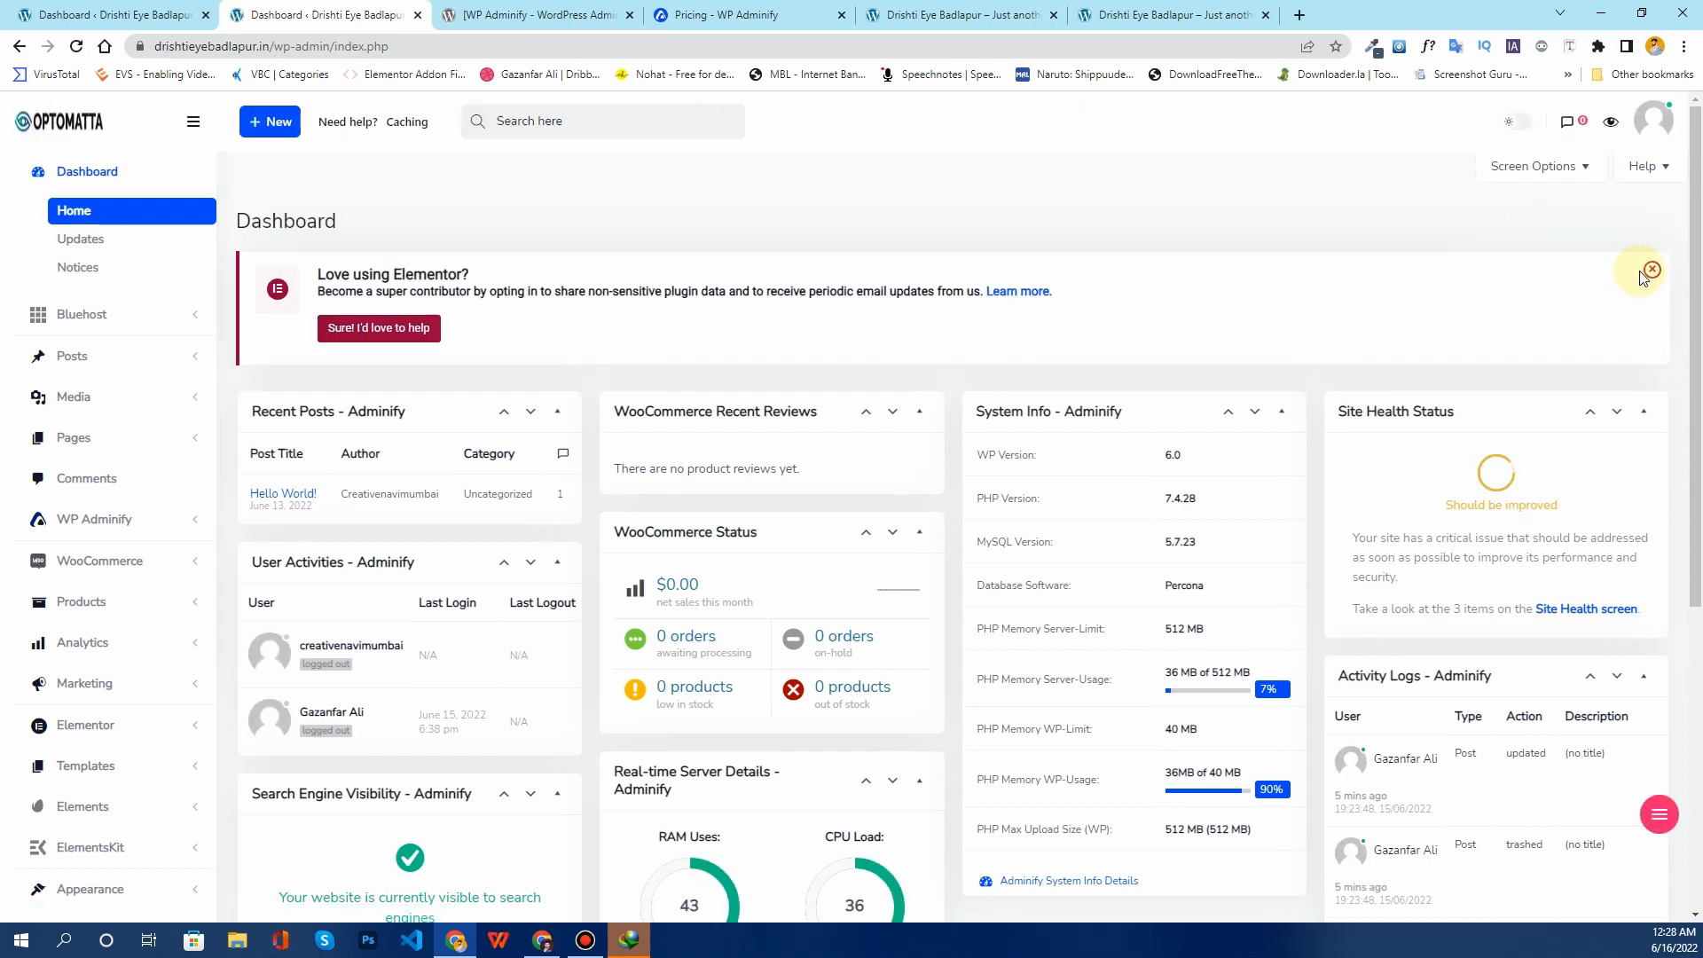
pyautogui.click(1651, 270)
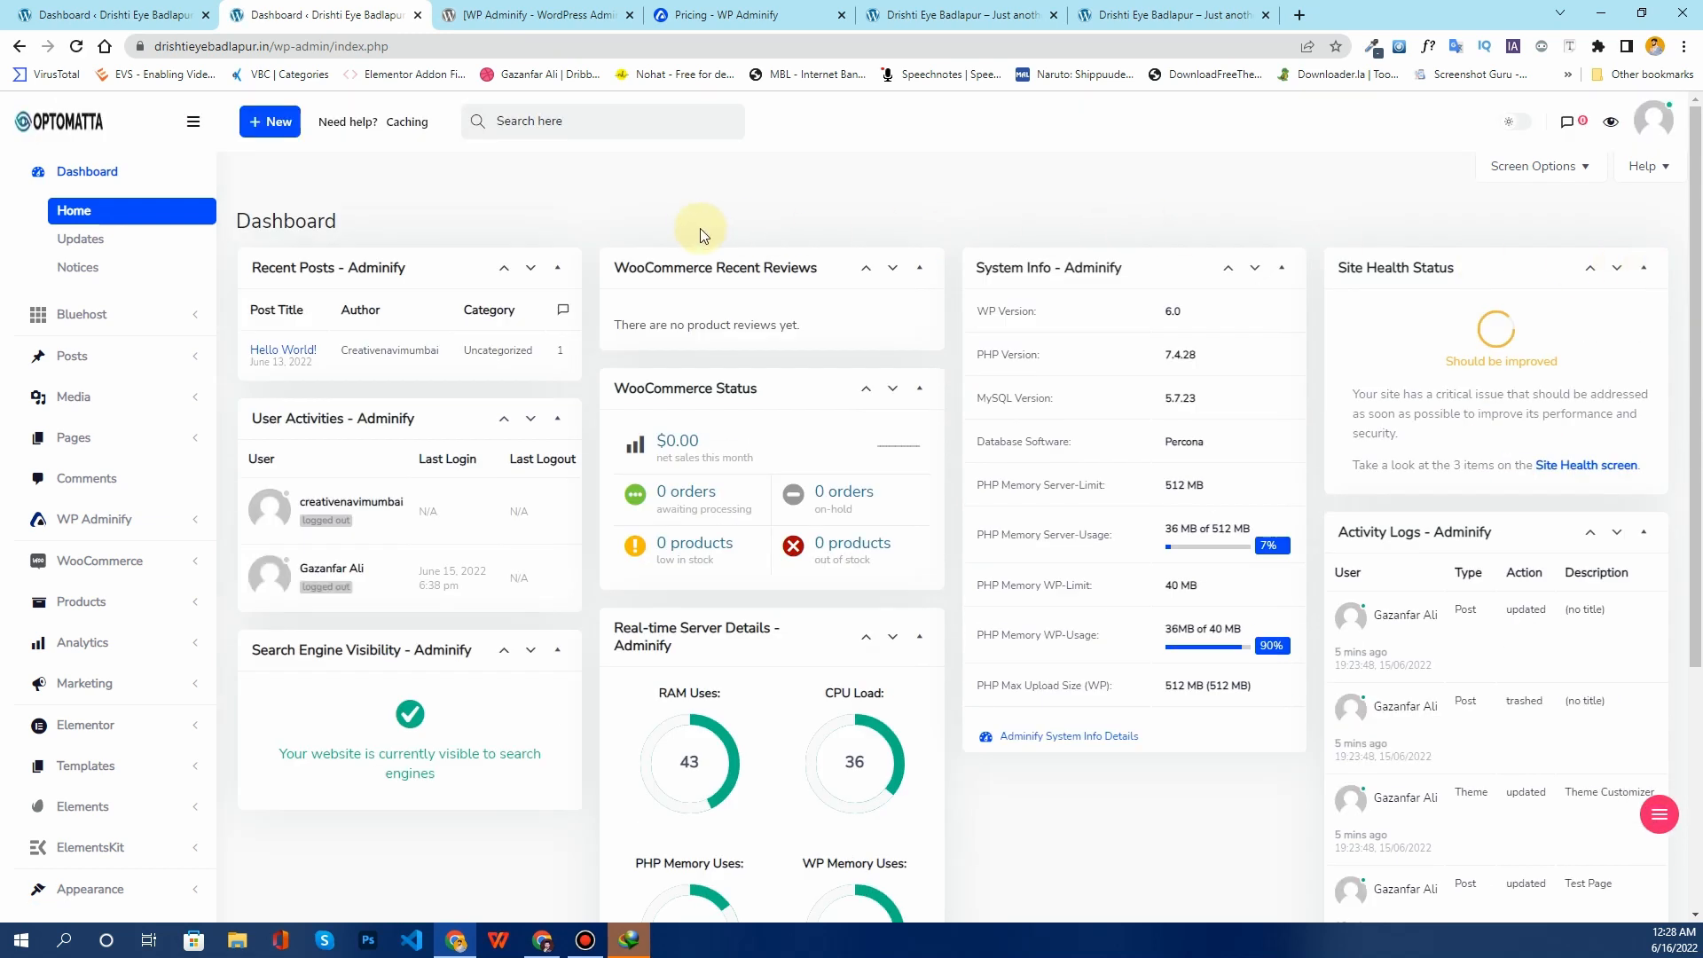
pyautogui.scroll(-4, 700, 229)
pyautogui.scroll(4, 700, 237)
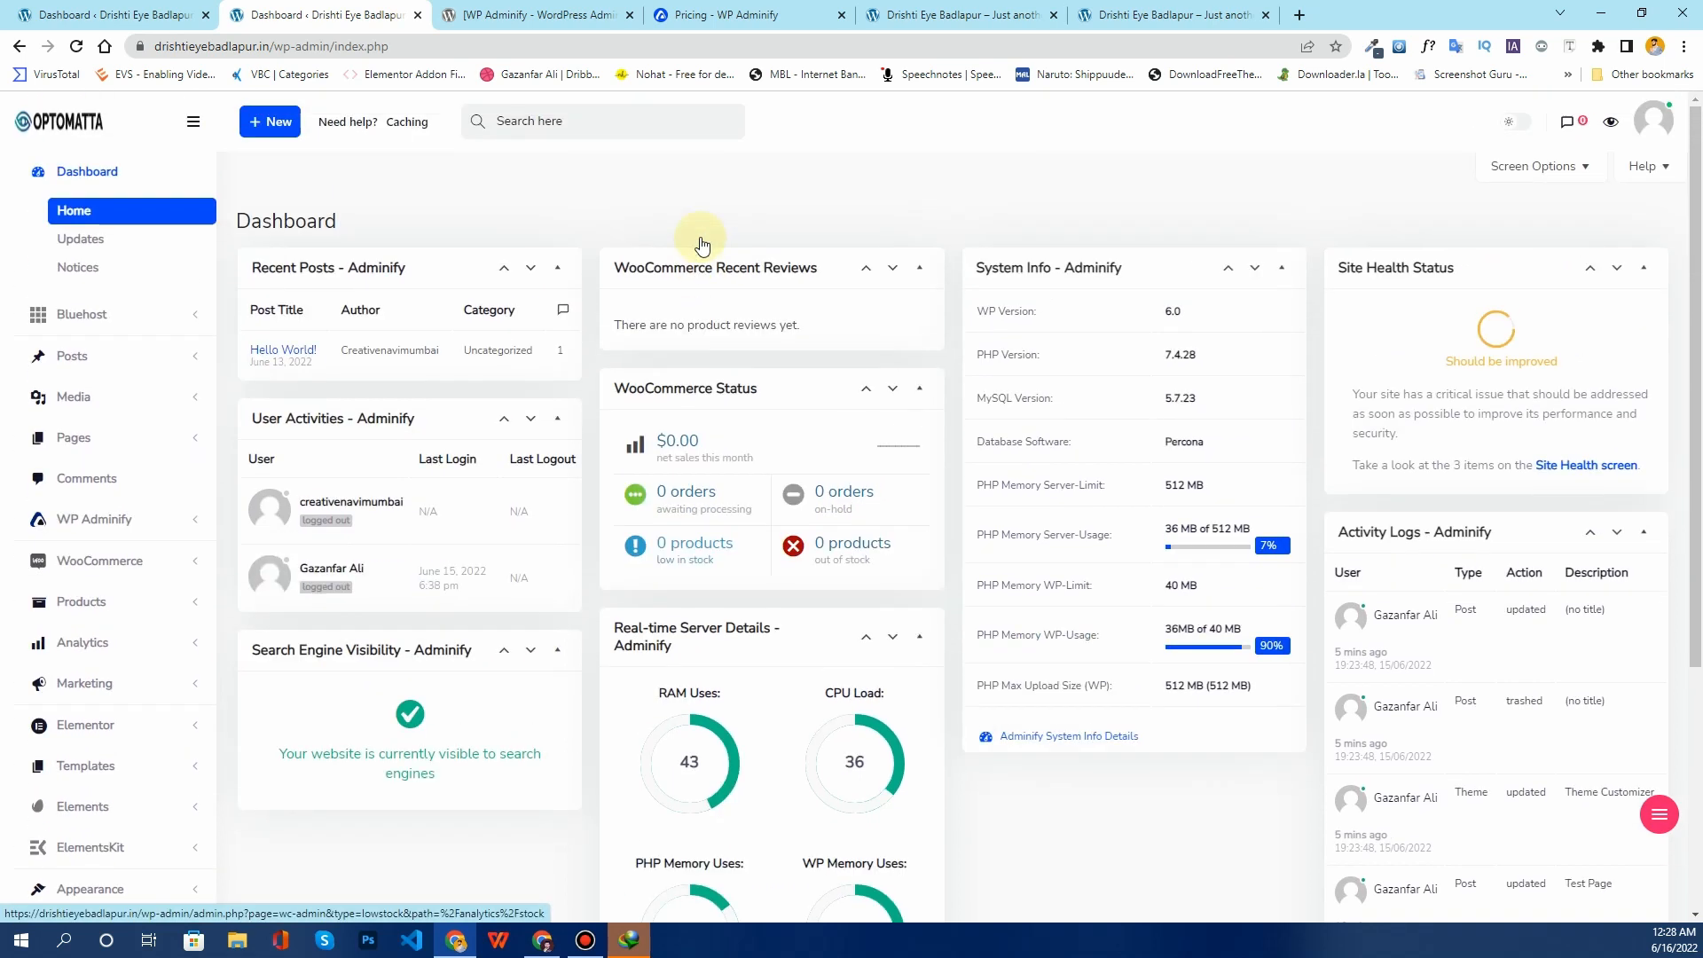